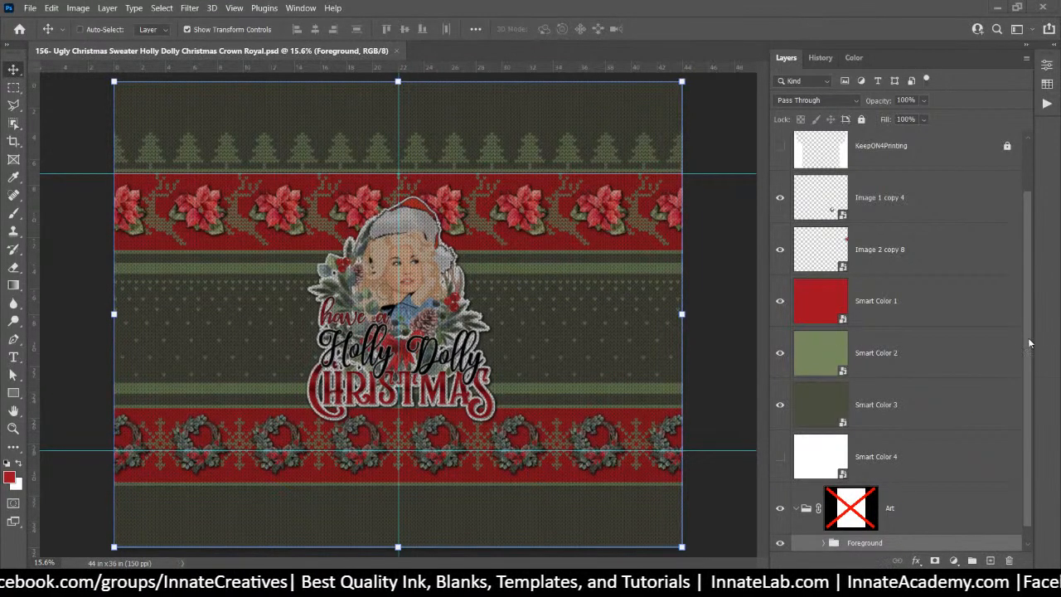
Zoom in on the portrait and the red top band, then fit the whole sweater on screen
left_click_drag(1031, 282, 1042, 392)
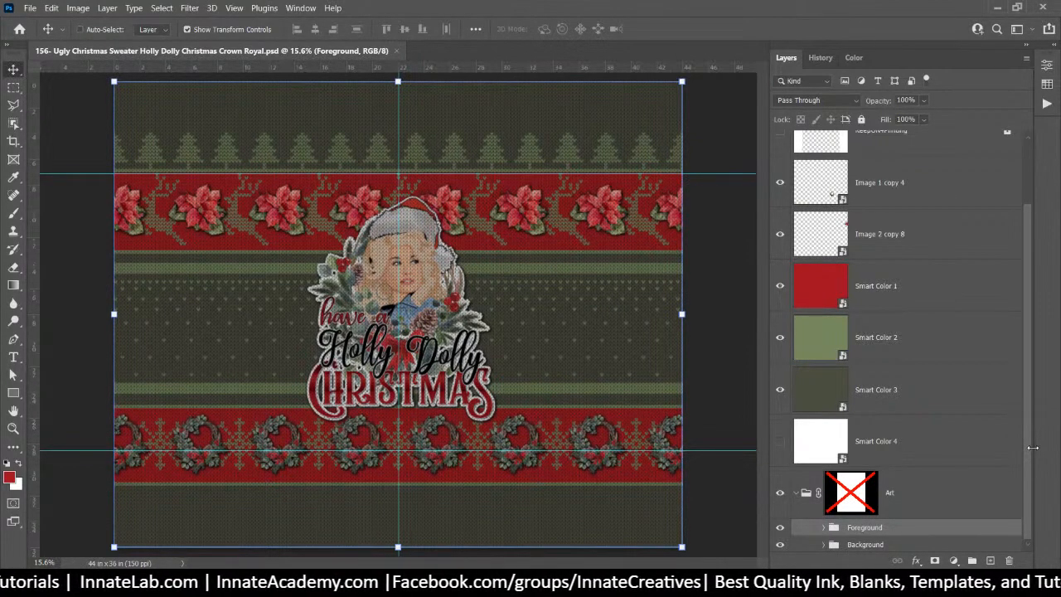
key("ctrl+plus")
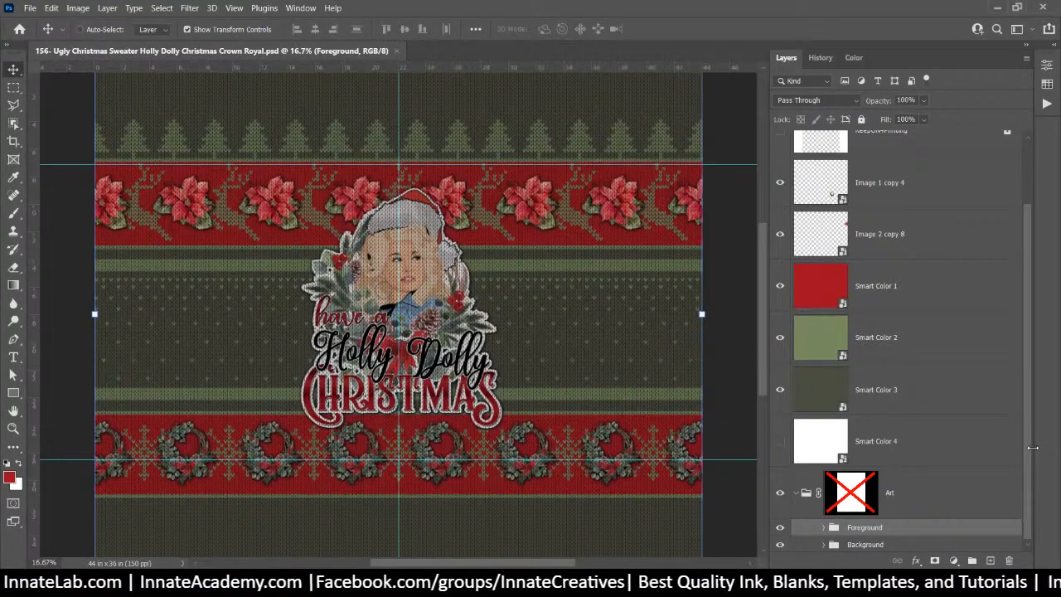
key("ctrl+plus")
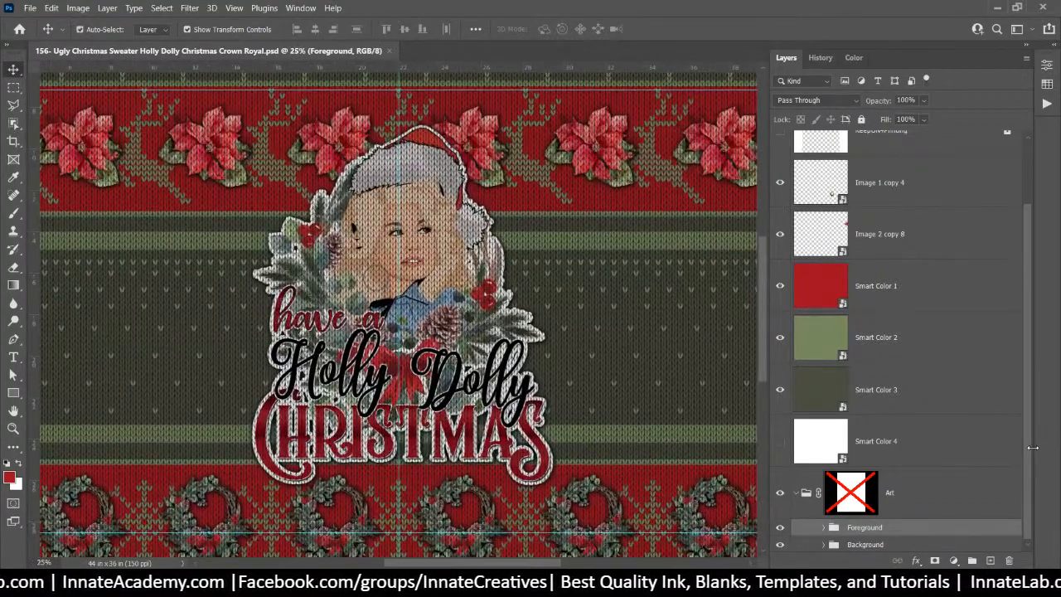
key("ctrl+plus")
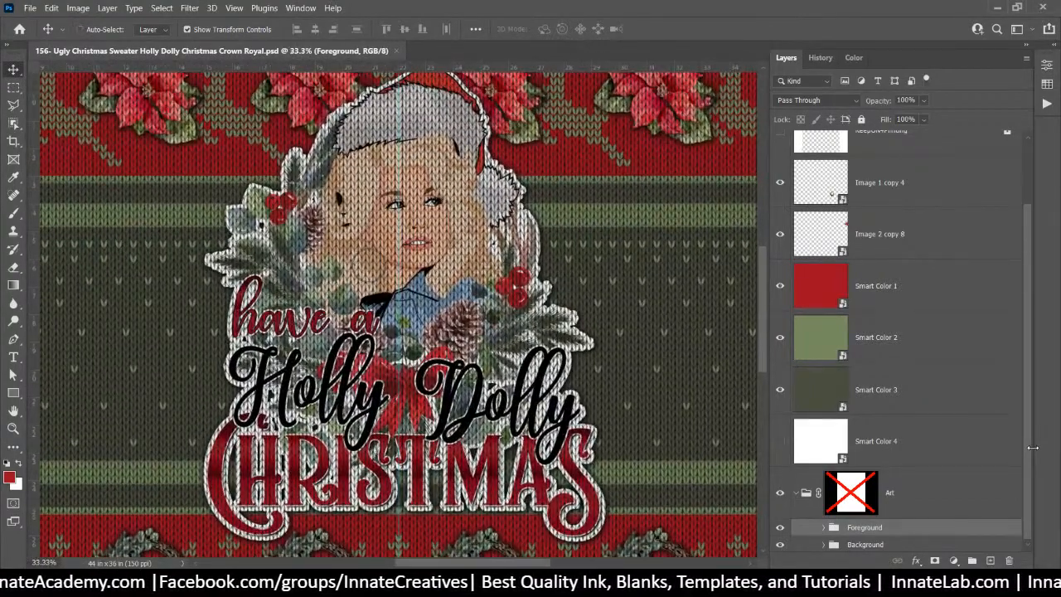
key("ctrl+plus")
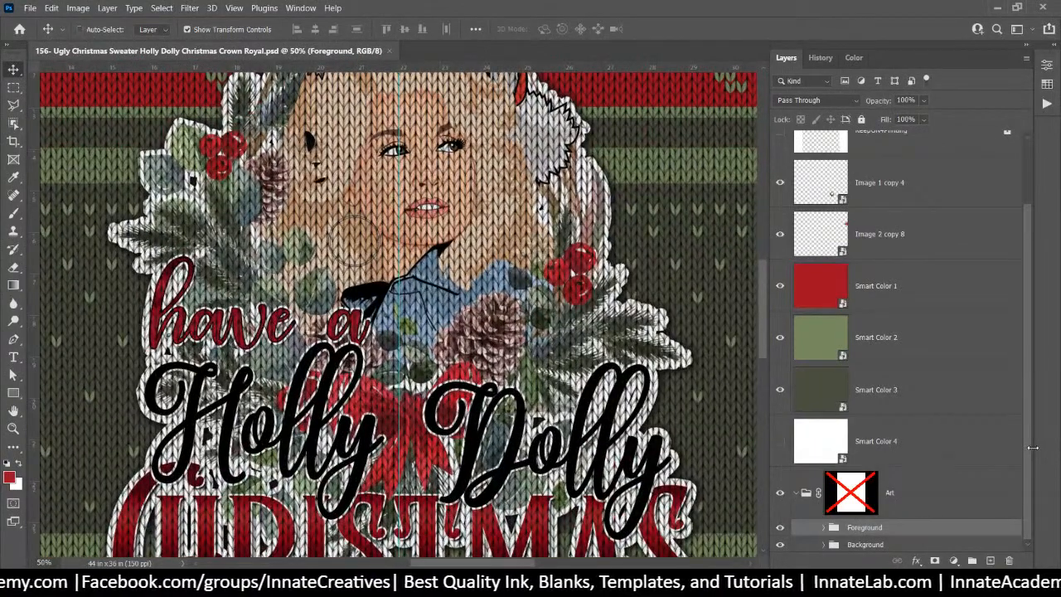
key("ctrl+minus")
key("ctrl+plus")
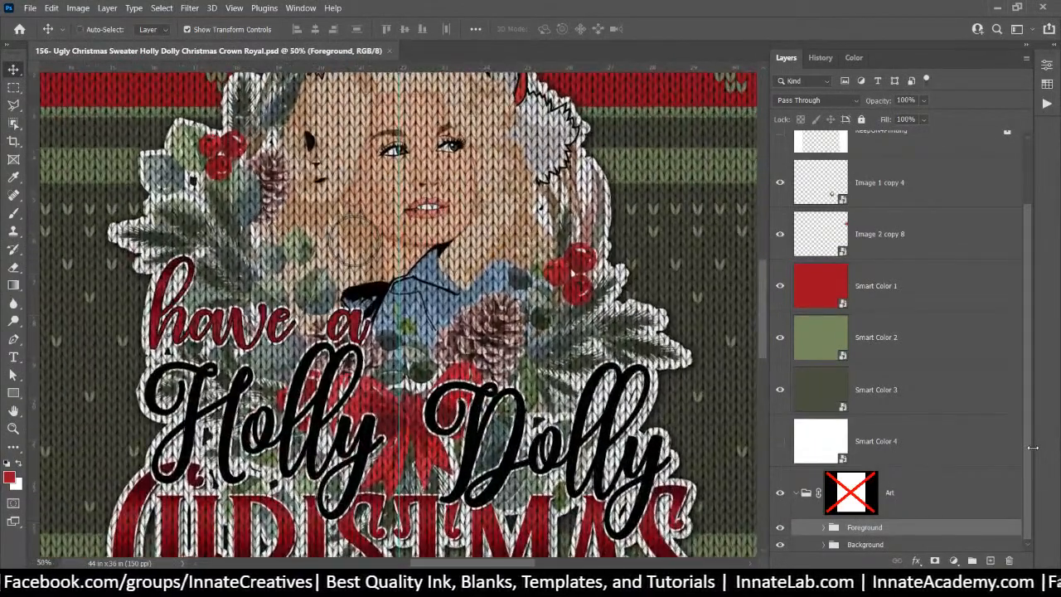
left_click_drag(633, 296, 319, 278)
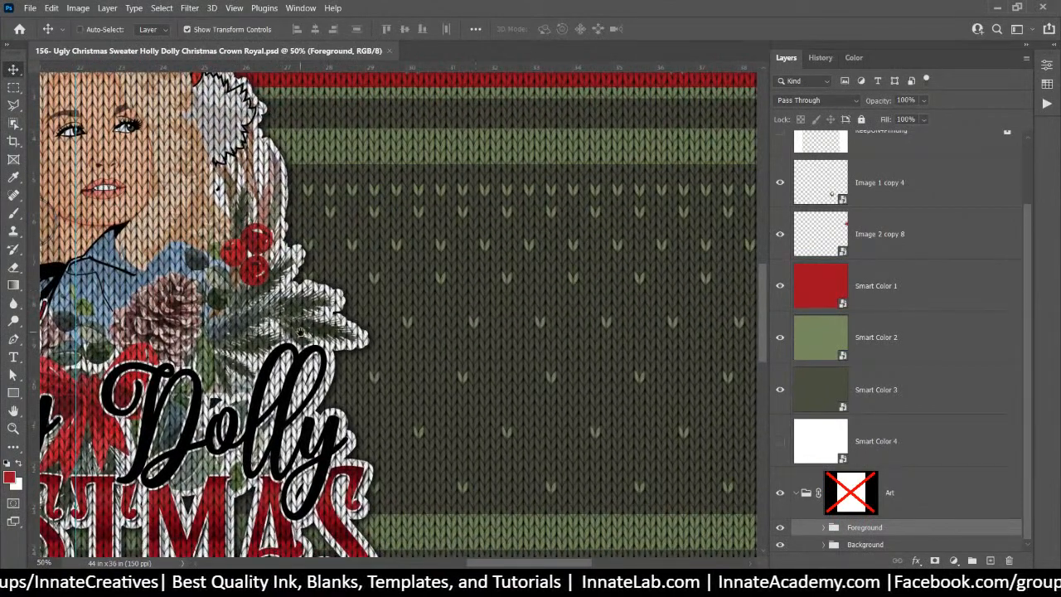
left_click_drag(300, 332, 126, 372)
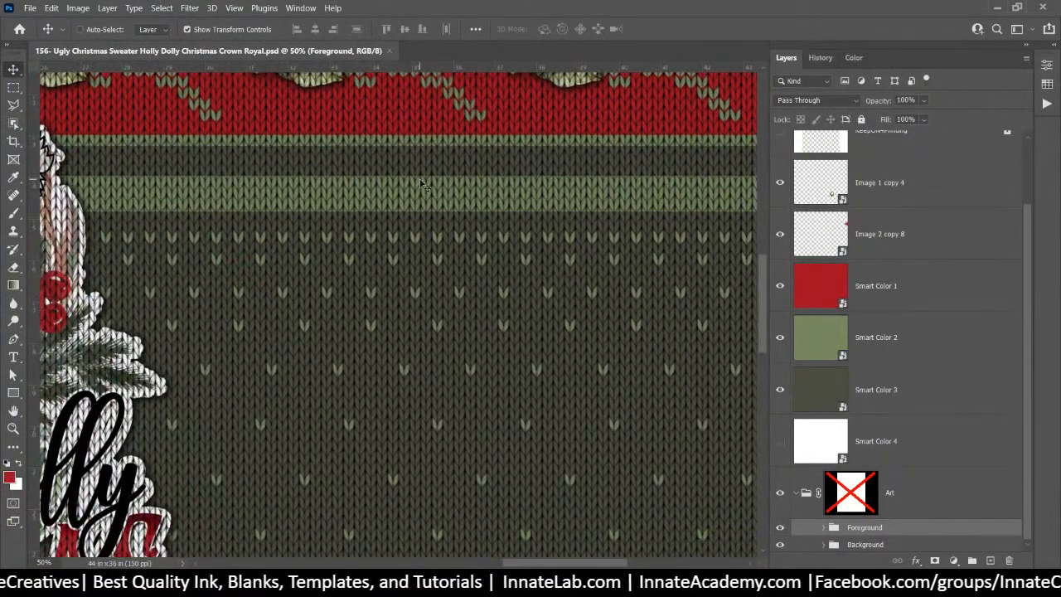
key("ctrl+minus")
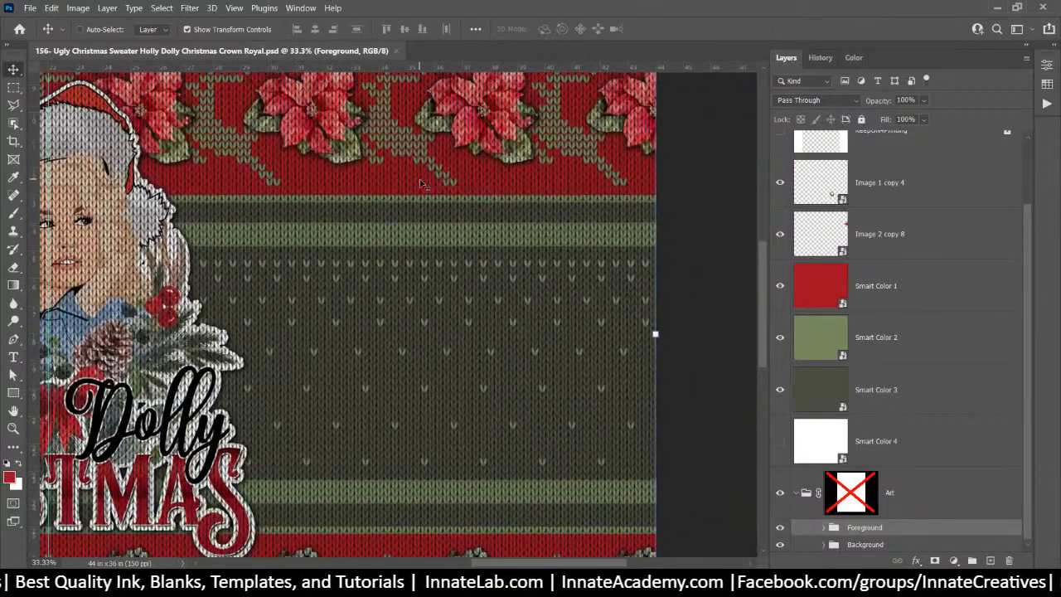
scroll(423, 178, "left", 5)
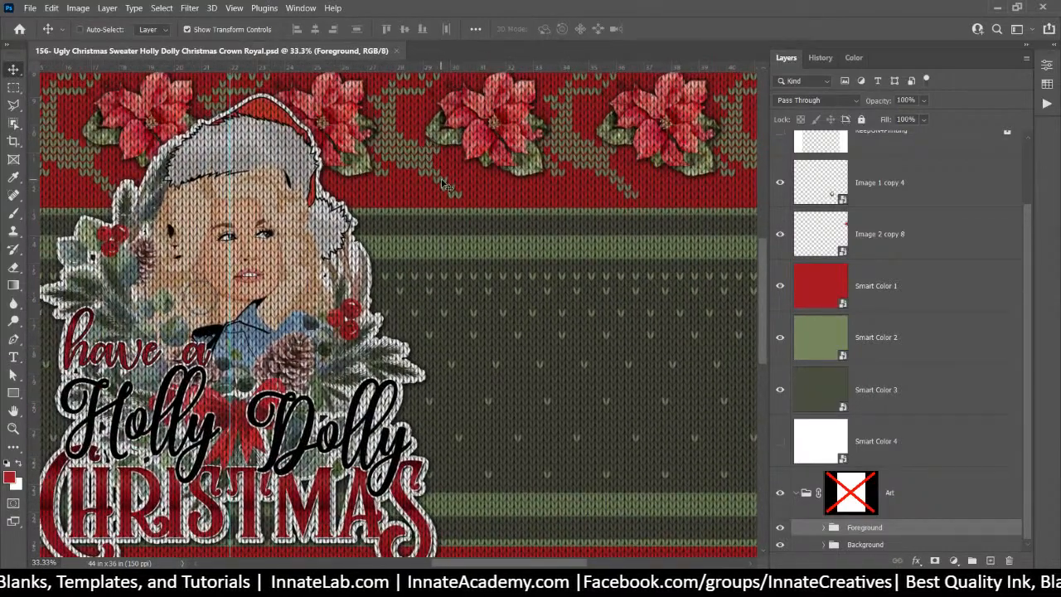
key("ctrl")
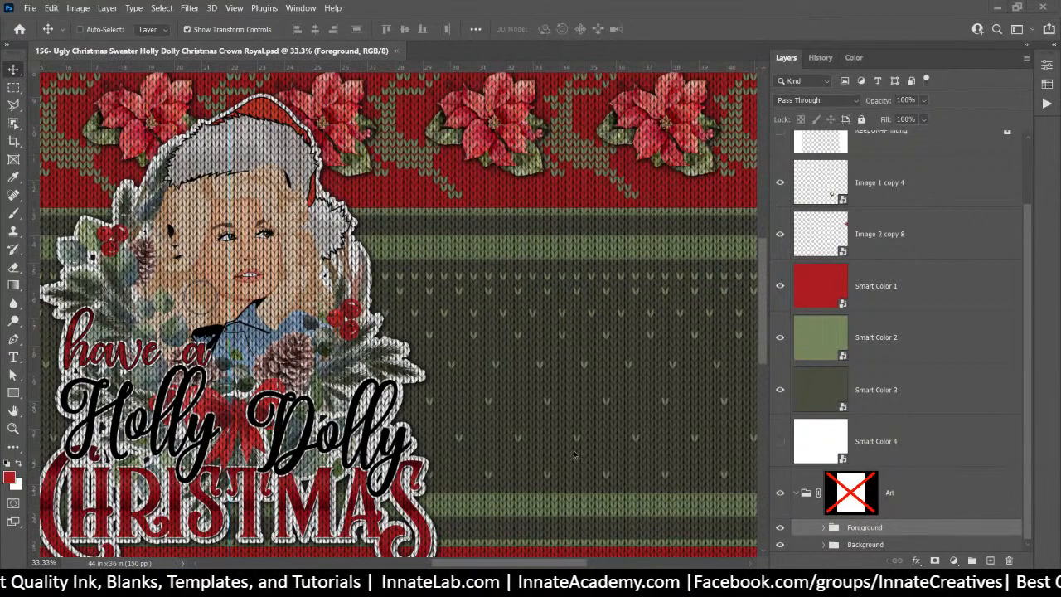
key("ctrl+plus")
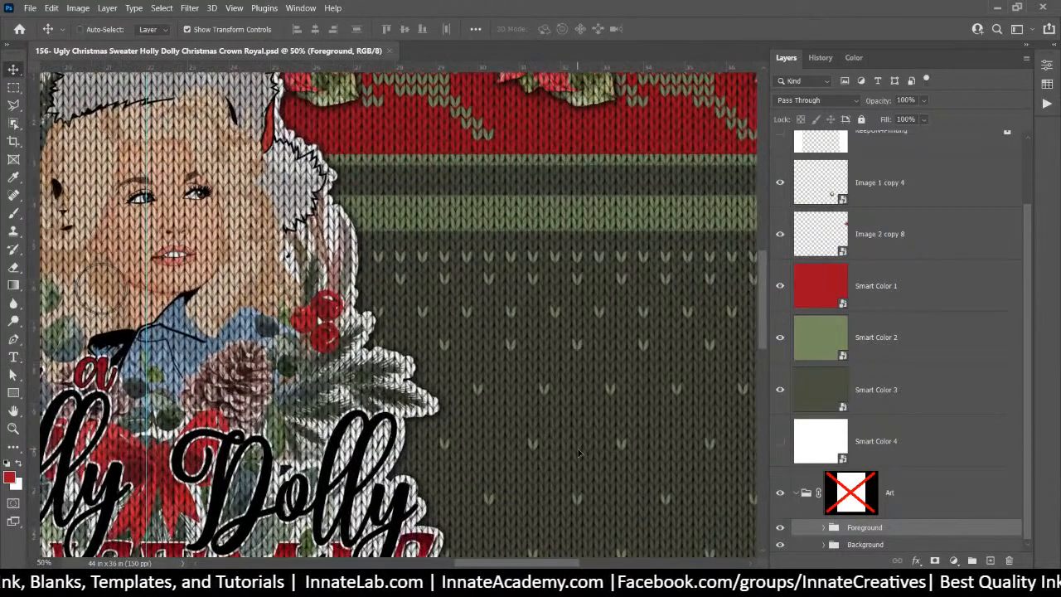
key("ctrl+0")
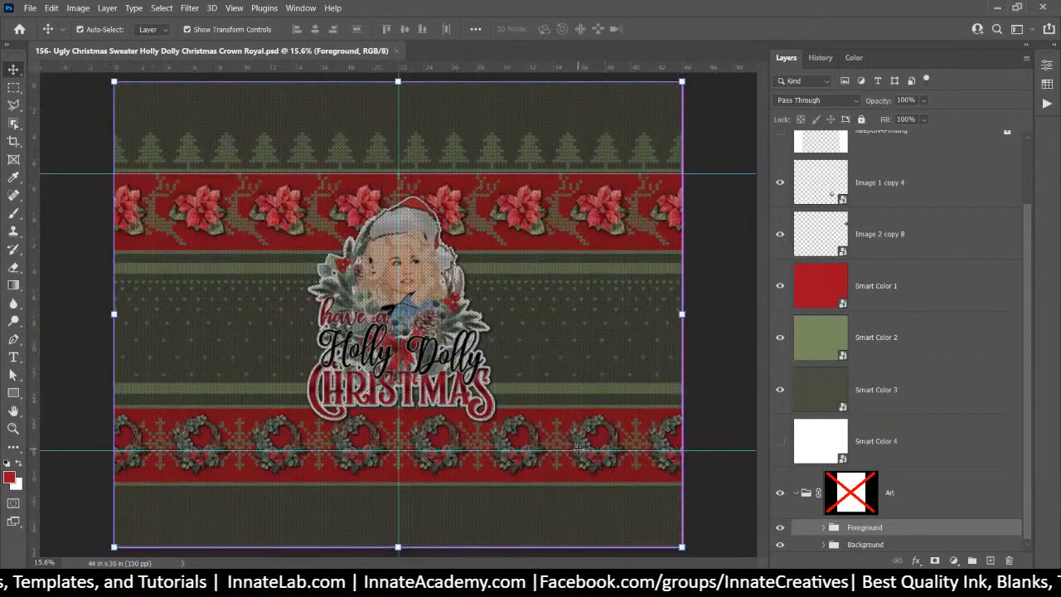
Select the Smart Color 4 layer and Art group, then hide guides via View > Show > Guides
left_click(955, 454)
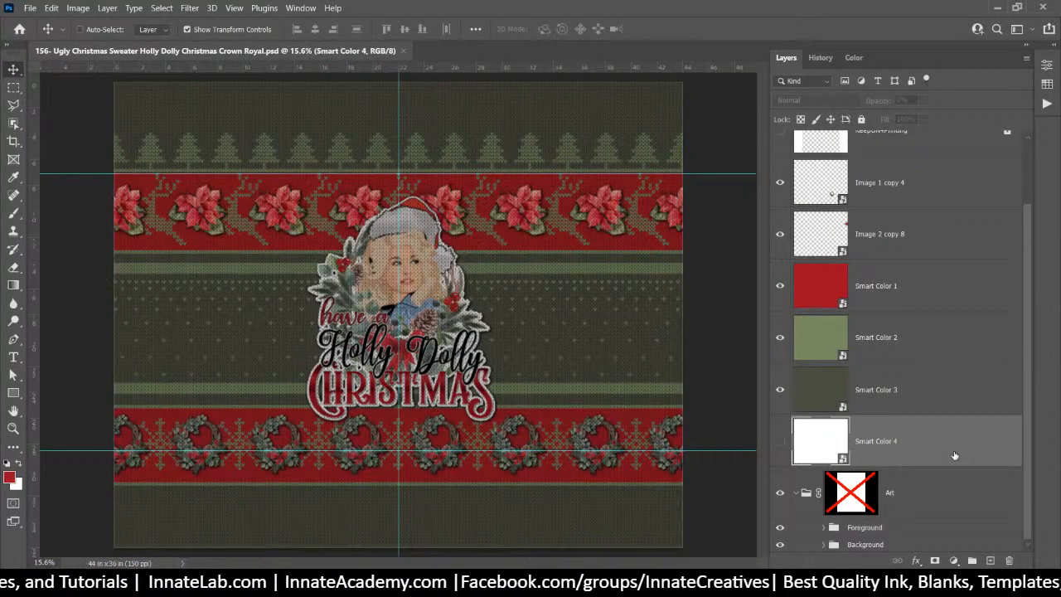
left_click(981, 498)
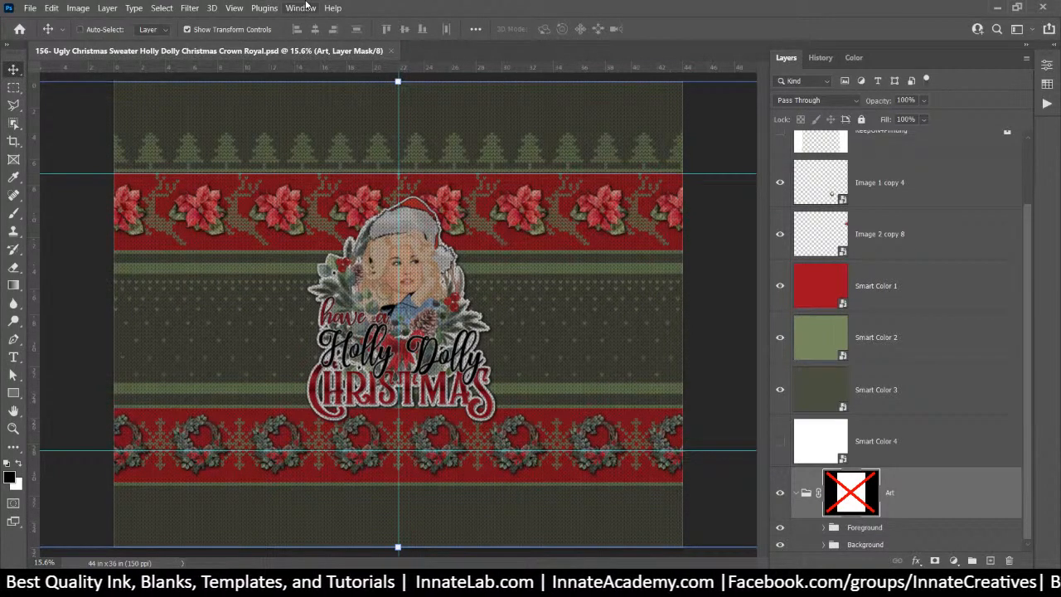
left_click(233, 9)
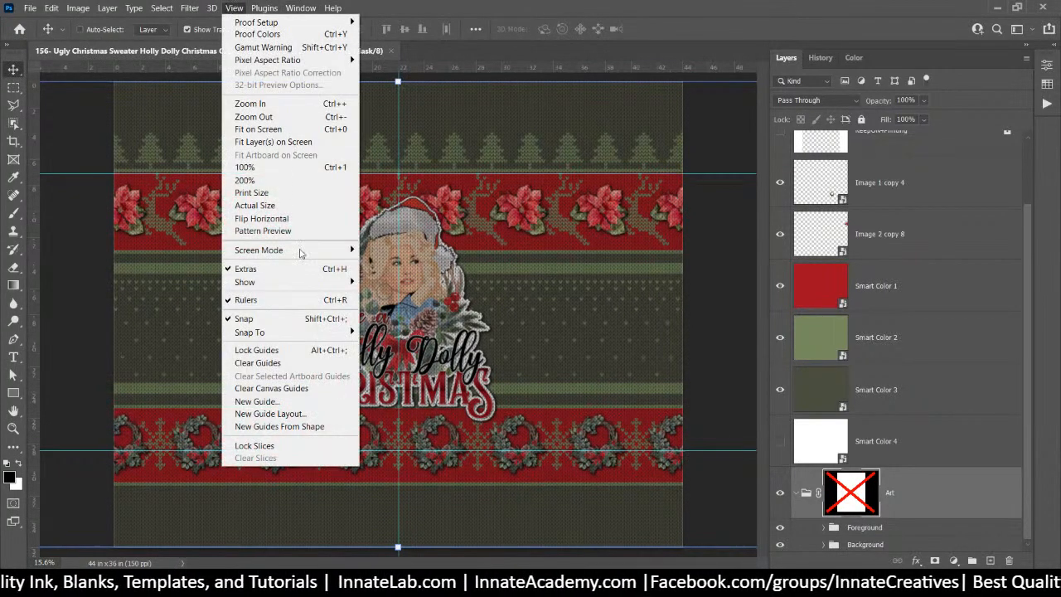
mouse_move(296, 284)
left_click(386, 311)
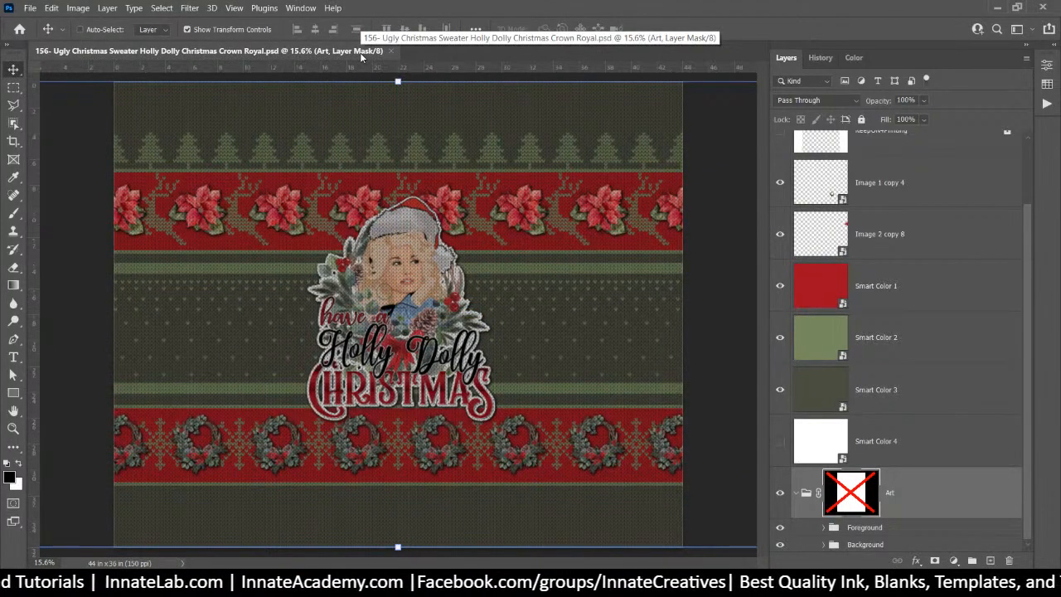
key("ctrl+plus")
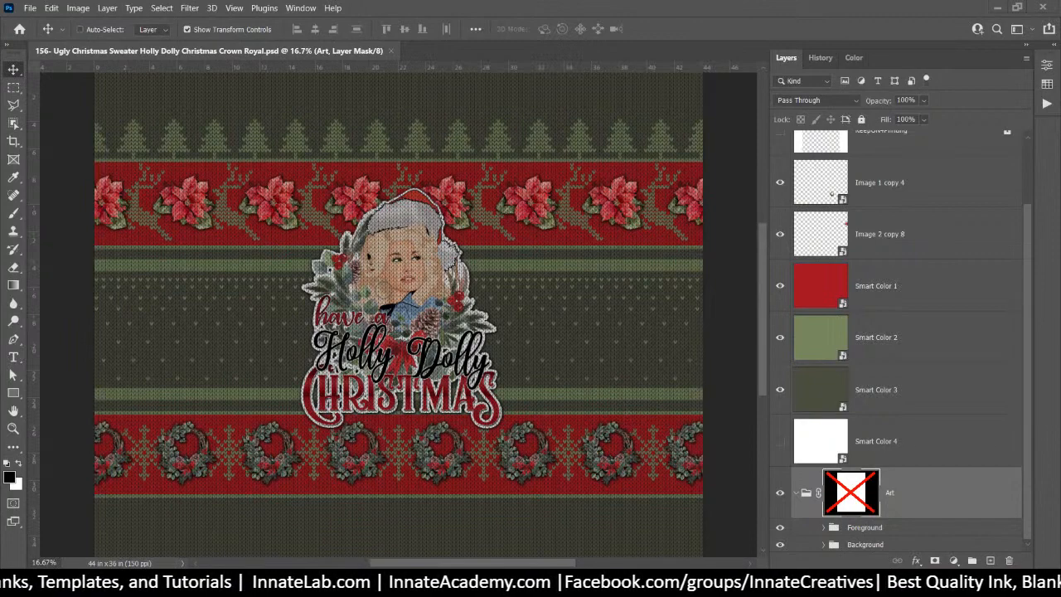
mouse_move(492, 581)
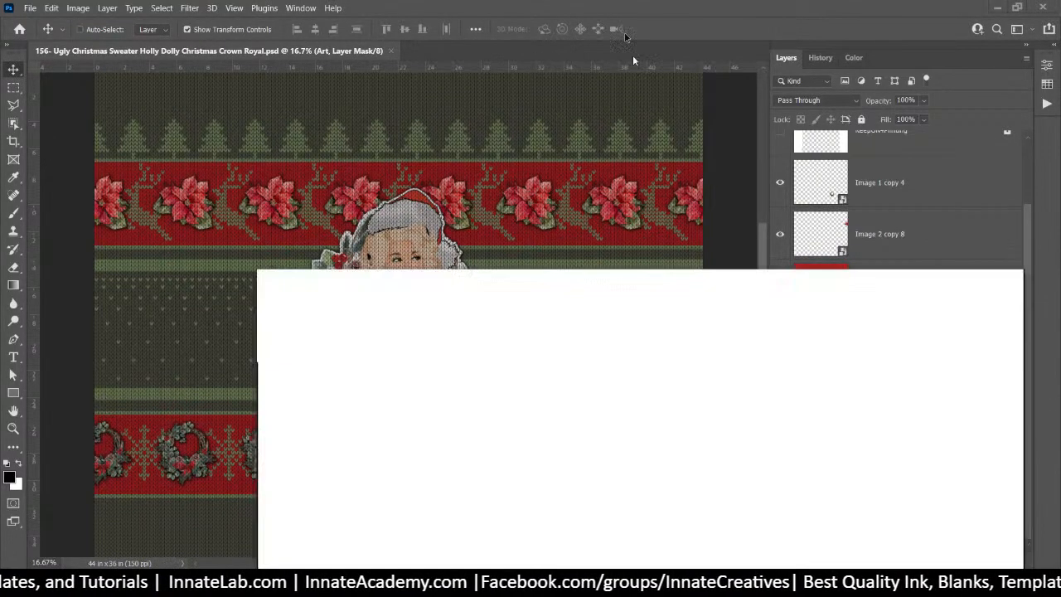
Maximize Chrome and run a web search for Tom Brady
left_click_drag(632, 59, 577, 3)
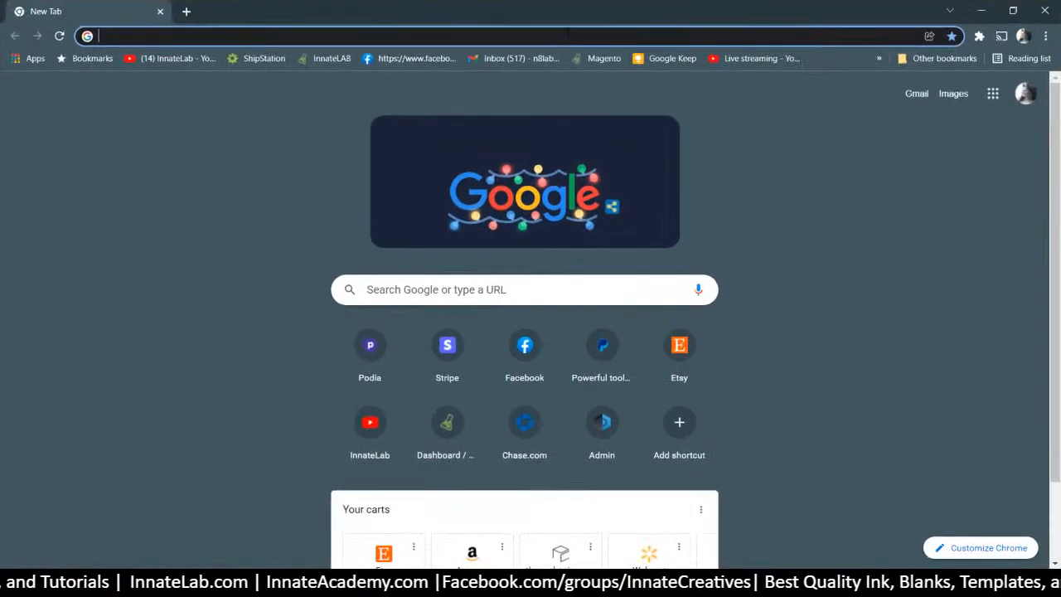
left_click(569, 35)
type("tom b")
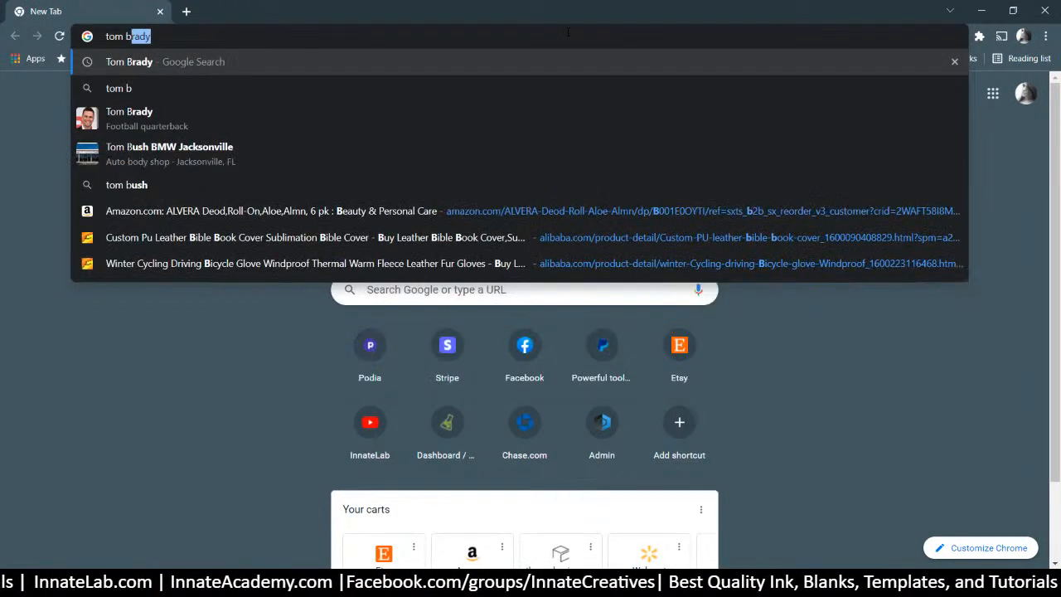
key("Return")
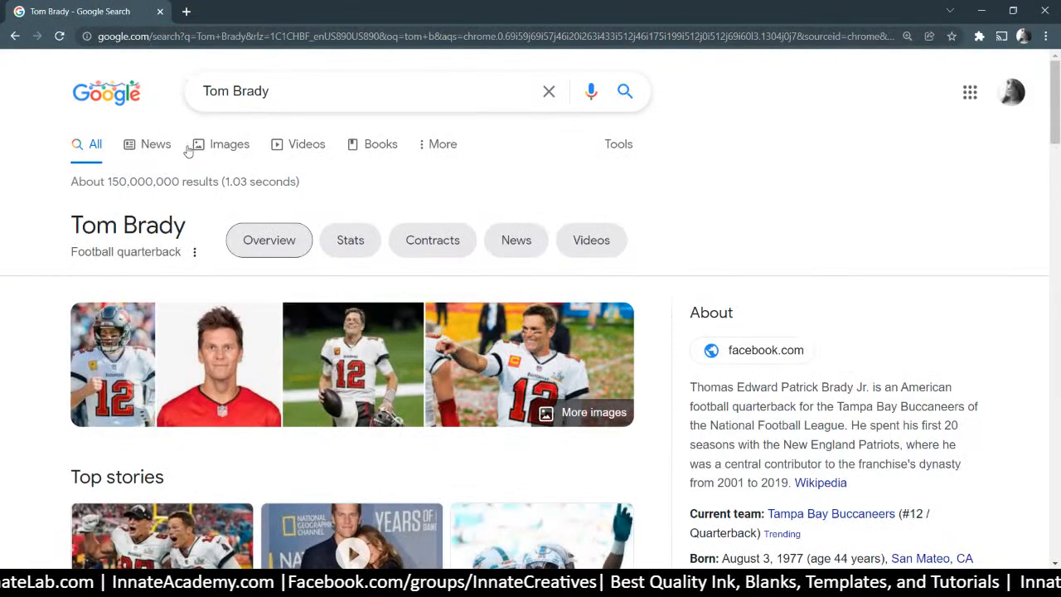
Switch to image results and filter them to Large size
left_click(224, 145)
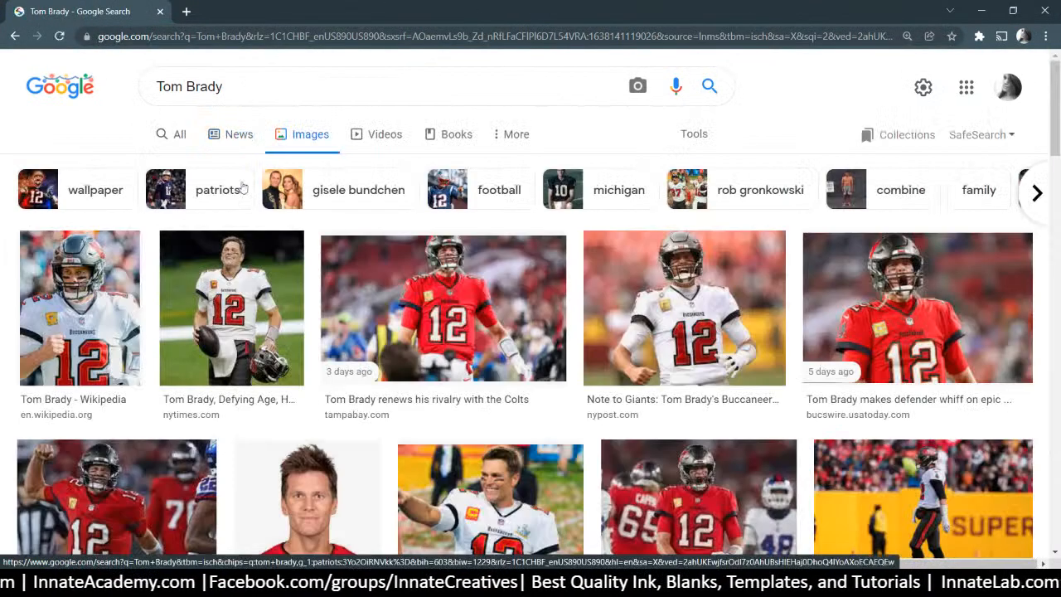
left_click(696, 132)
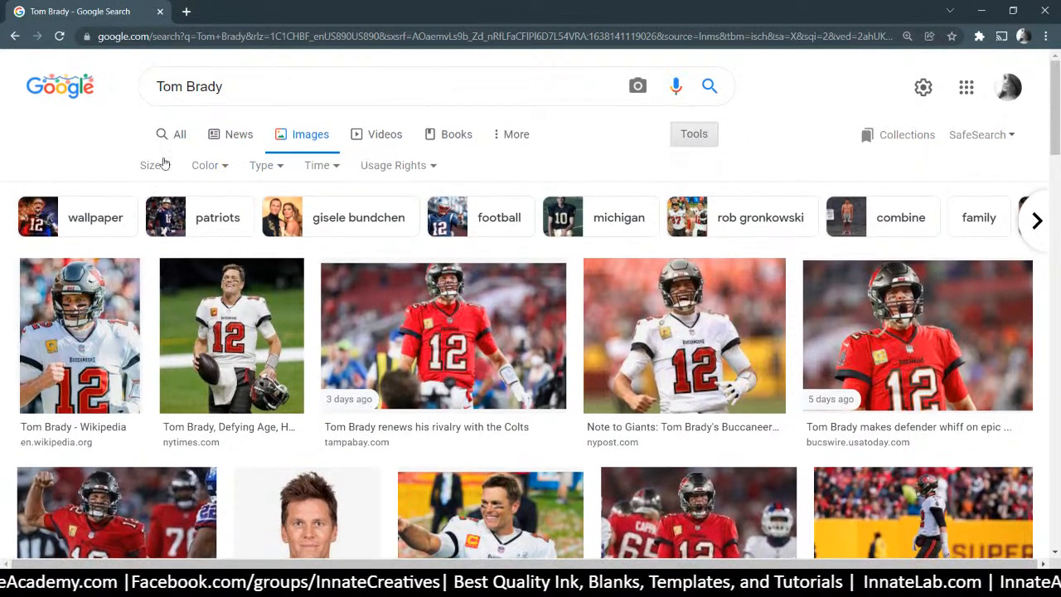
left_click(163, 169)
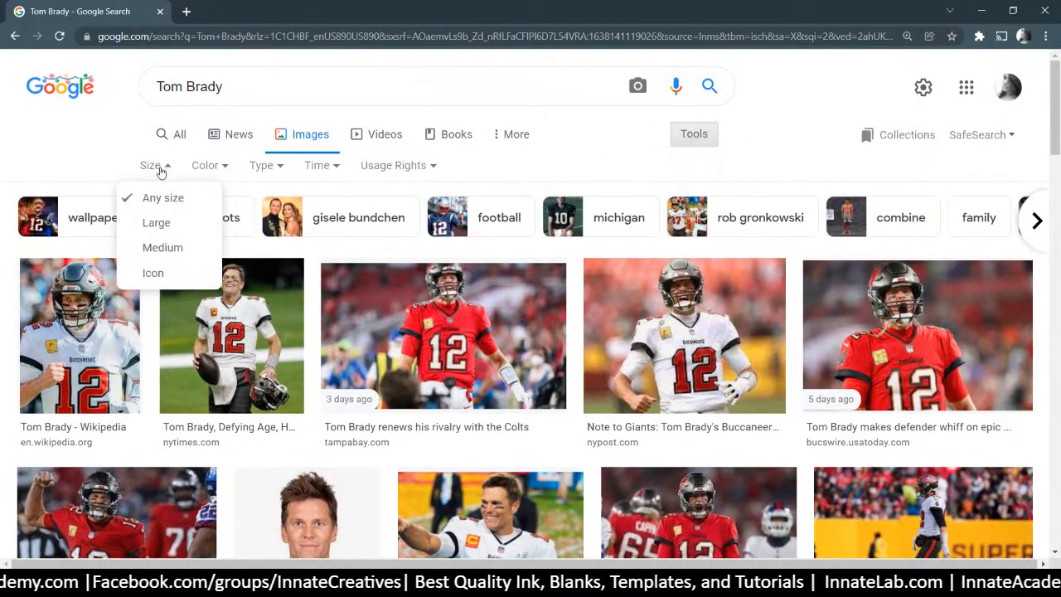
left_click(157, 223)
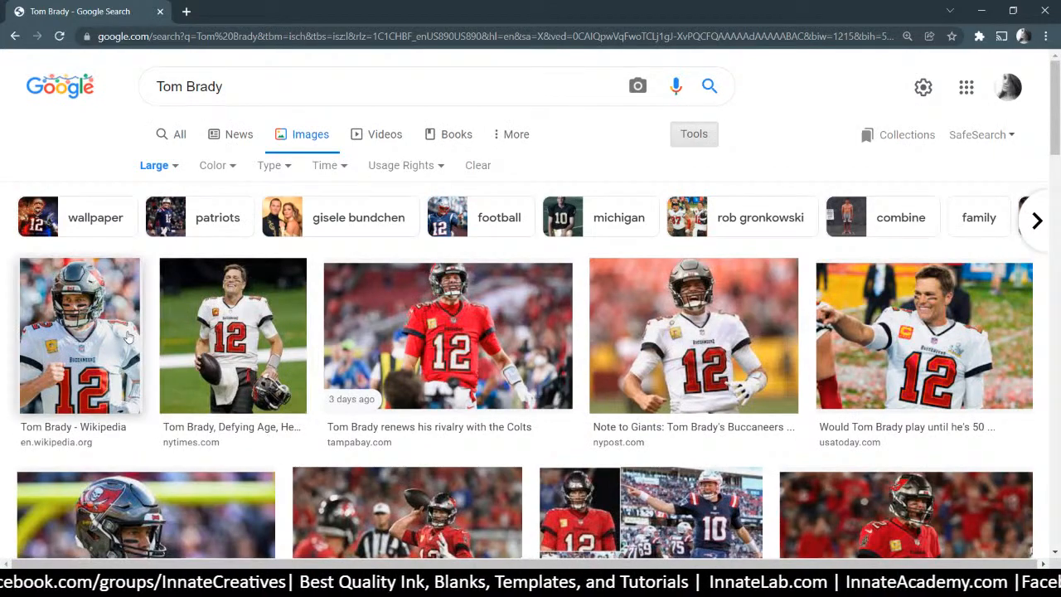
scroll(448, 332, "down", 2)
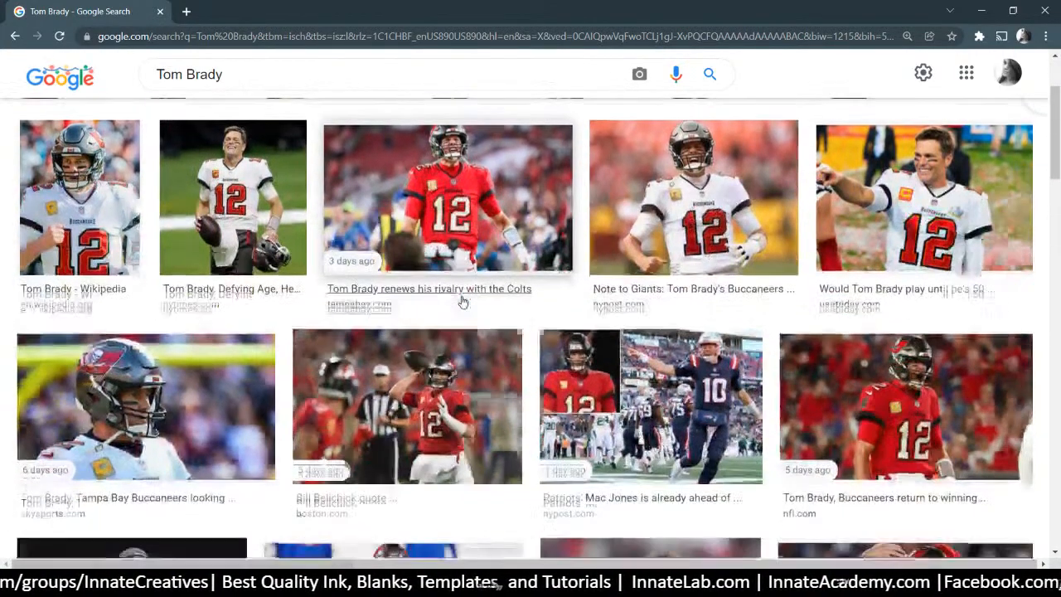
scroll(462, 302, "down", 2)
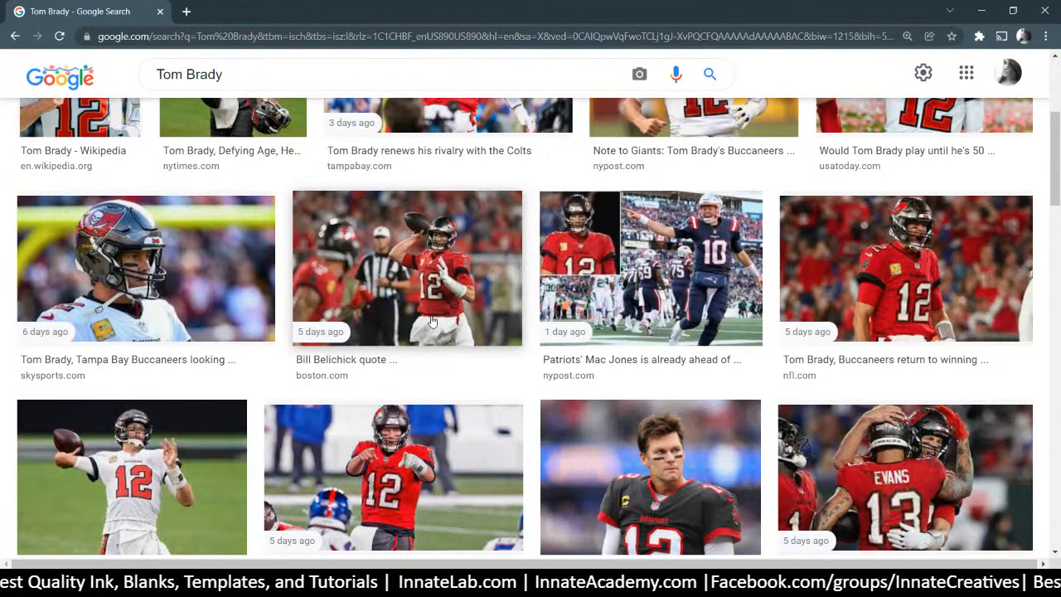
scroll(431, 322, "up", 4)
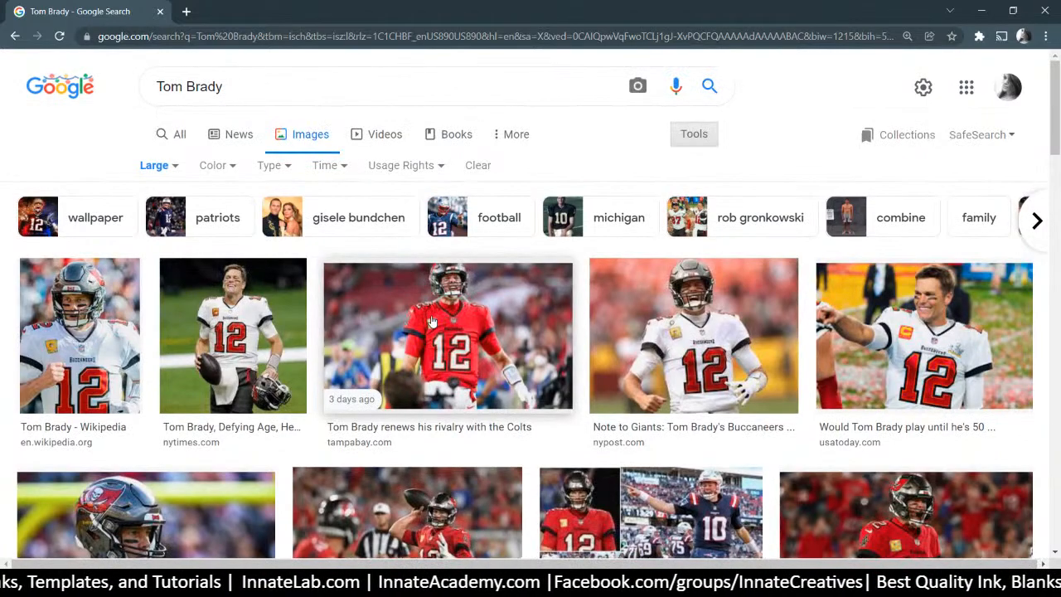
scroll(431, 322, "down", 4)
Open the photo of Brady throwing a pass in a new tab and view it
right_click(465, 277)
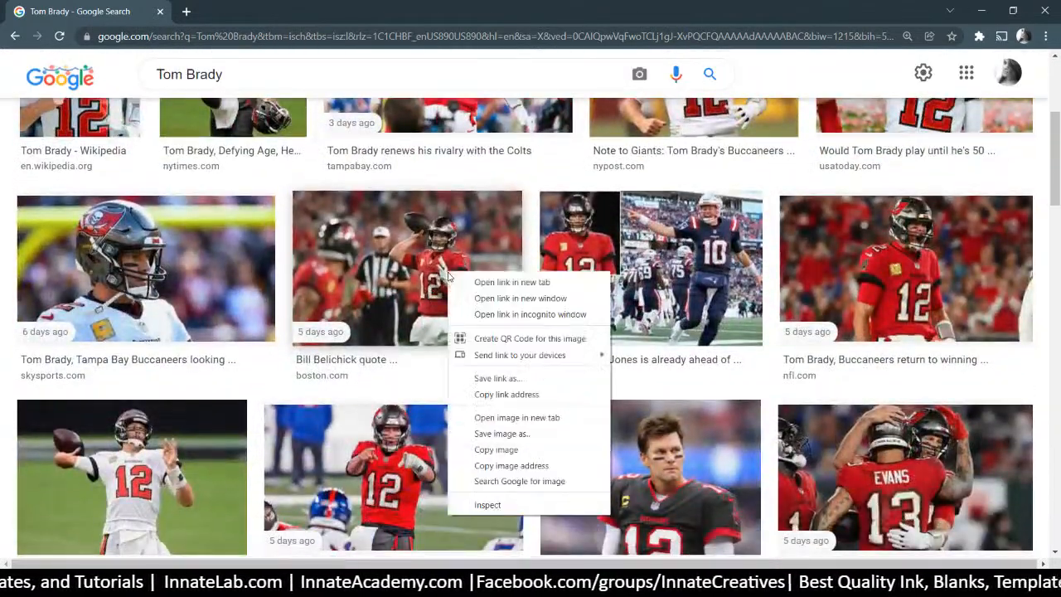
left_click(468, 290)
scroll(470, 292, "down", 1)
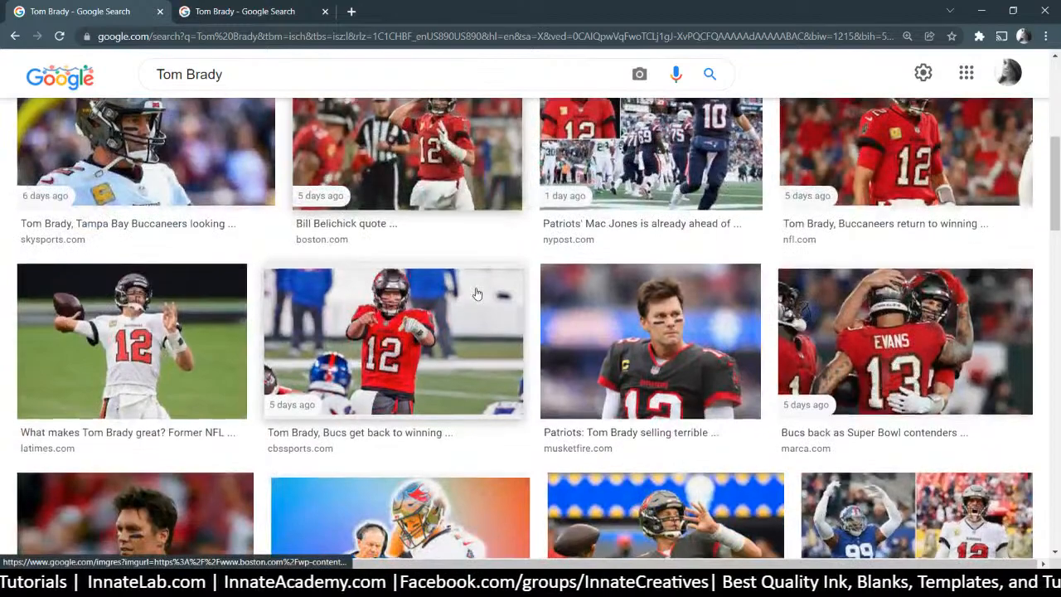
scroll(475, 294, "down", 5)
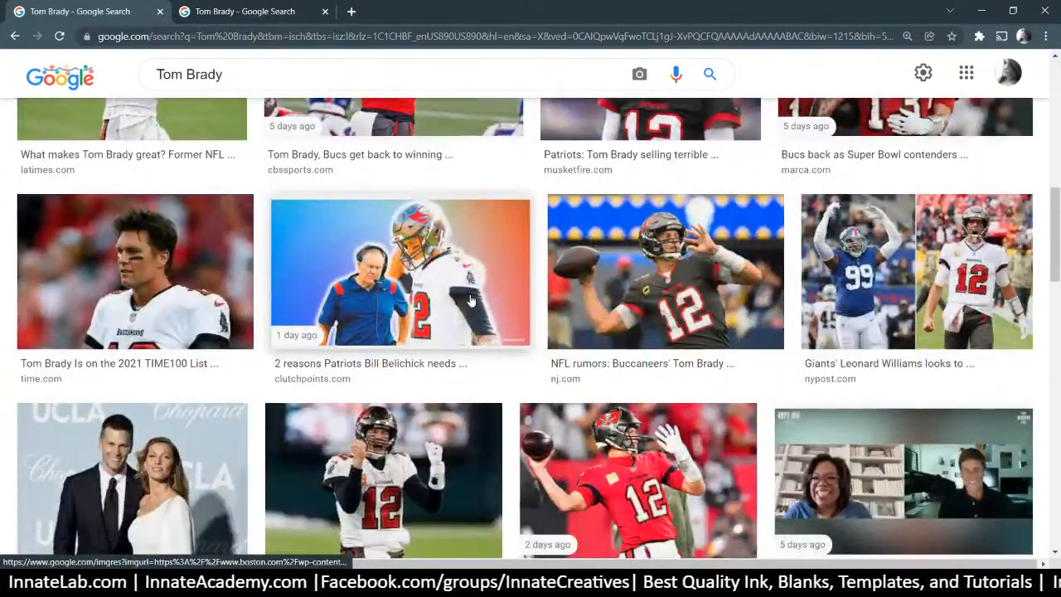
scroll(470, 300, "down", 3)
scroll(470, 300, "down", 1)
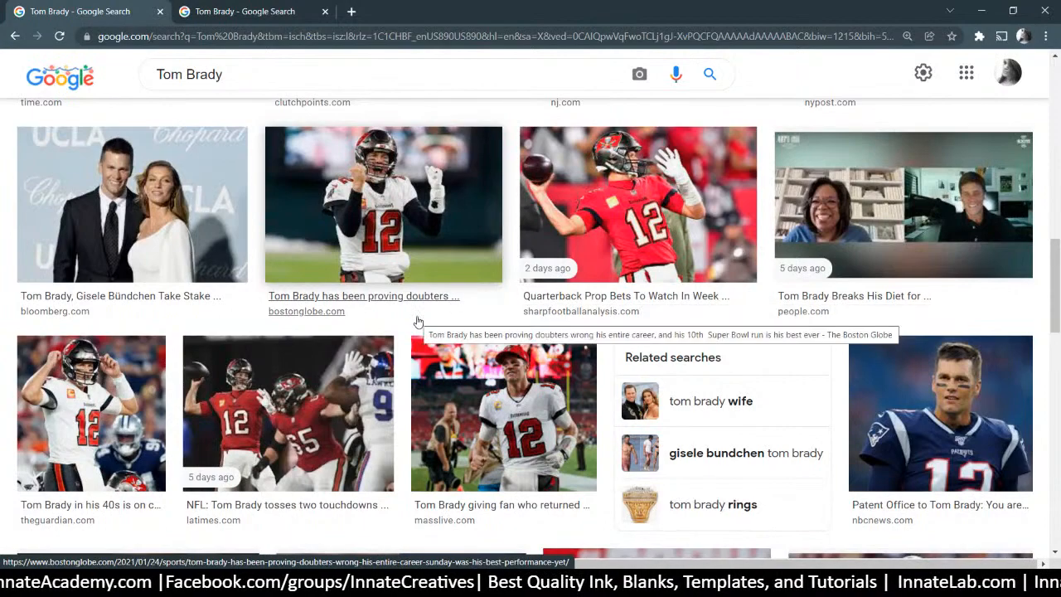
left_click(280, 11)
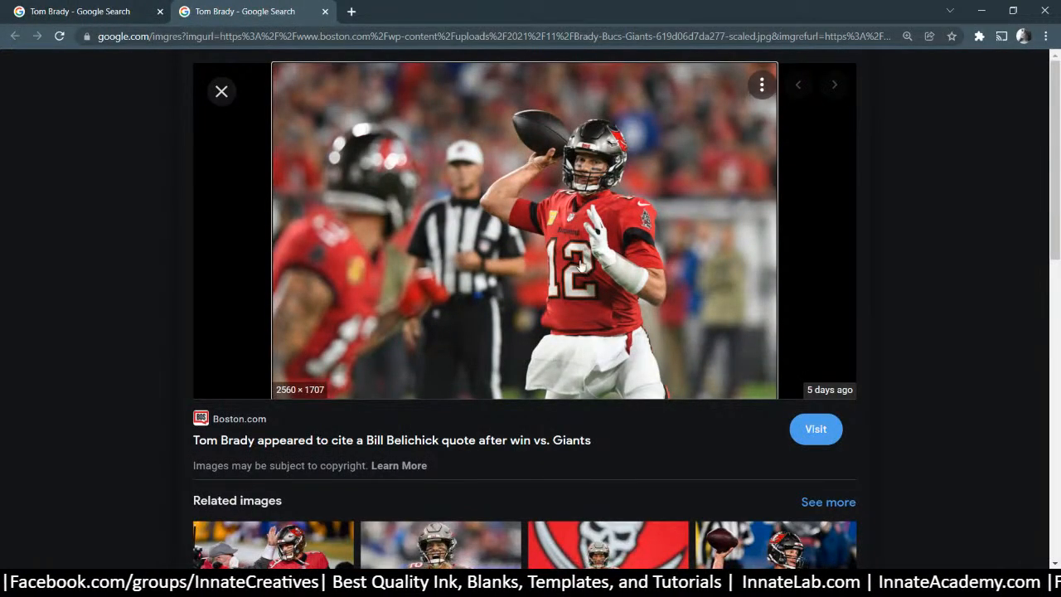
Open the full-size 2560 × 1707 Boston.com photo in its own tab and choose Save image as
right_click(575, 217)
left_click(654, 359)
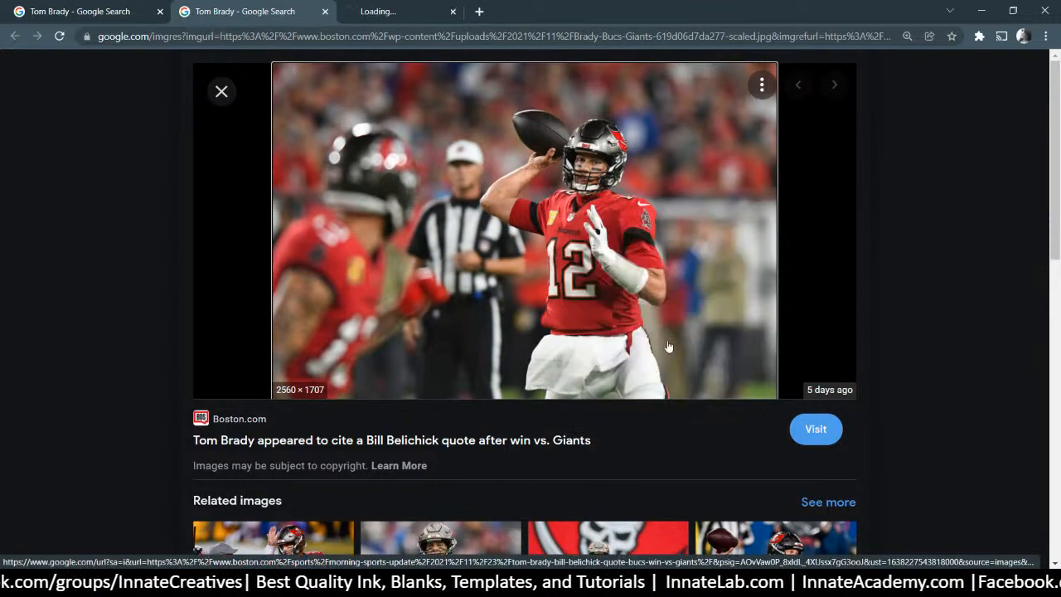
left_click(404, 7)
left_click(518, 247)
left_click(522, 248)
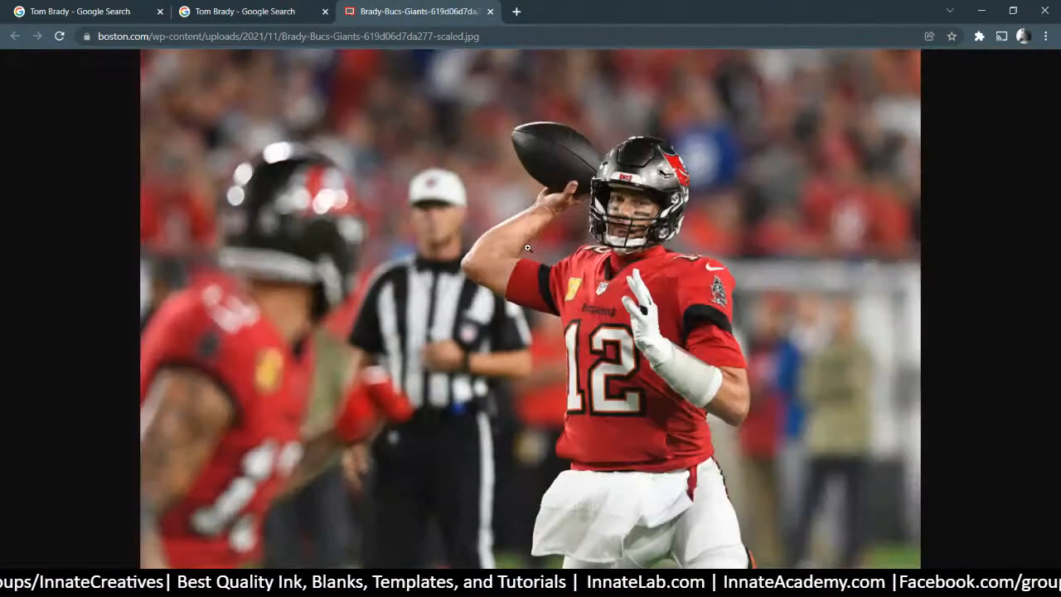
left_click(528, 248)
left_click(528, 248)
right_click(490, 245)
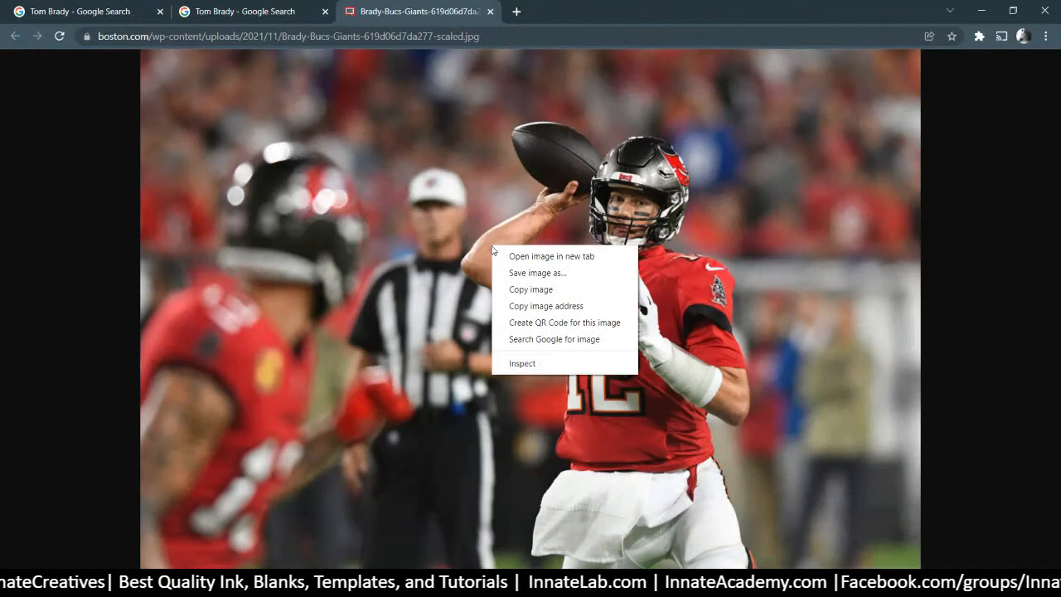
left_click(557, 276)
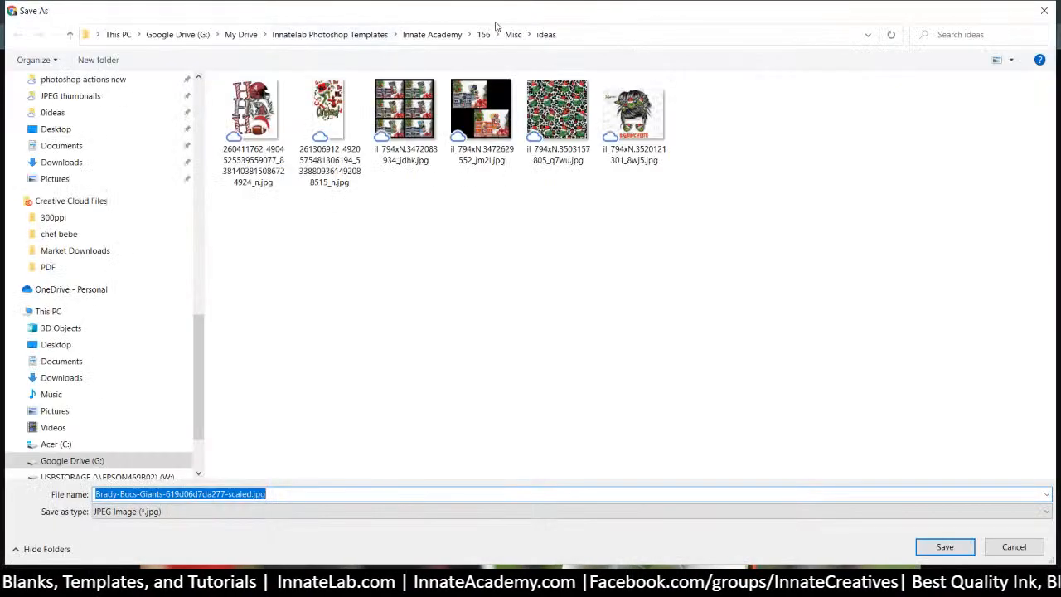
Create a new folder named Brady inside the 156 folder and open it
left_click(513, 34)
left_click(483, 34)
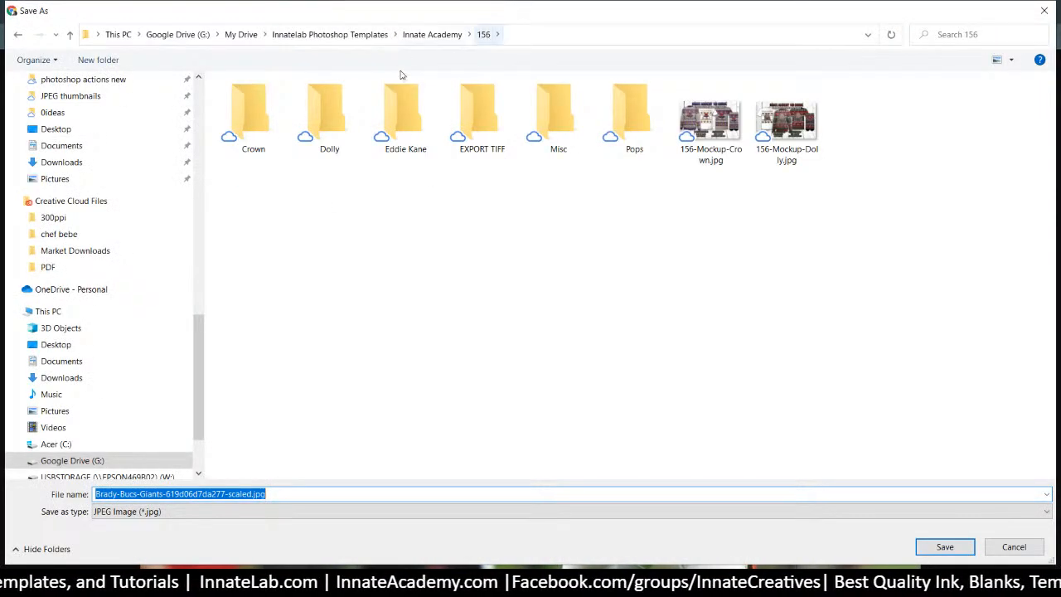
right_click(374, 218)
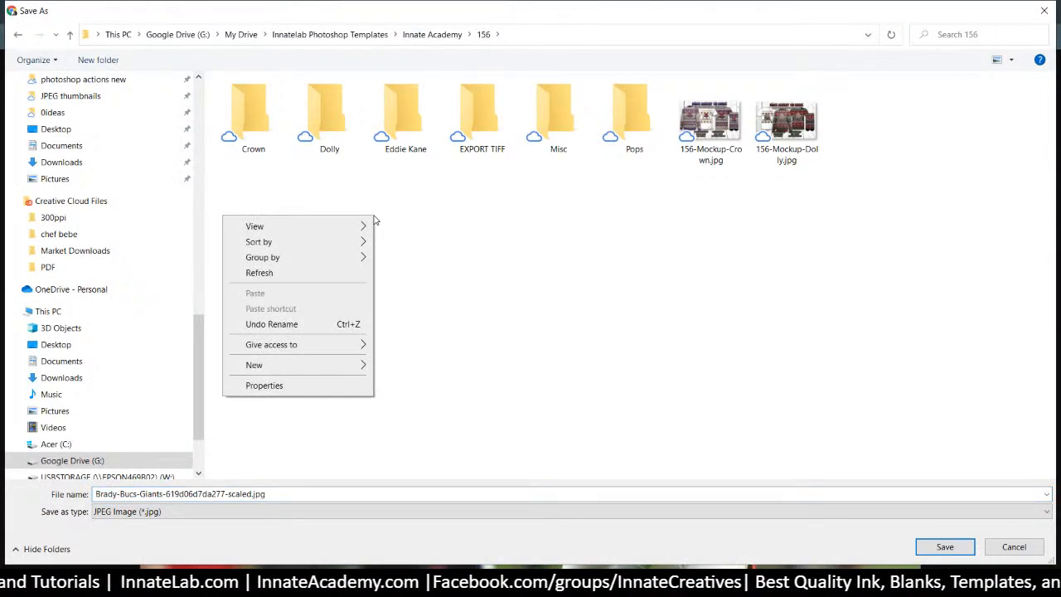
mouse_move(343, 365)
left_click(419, 369)
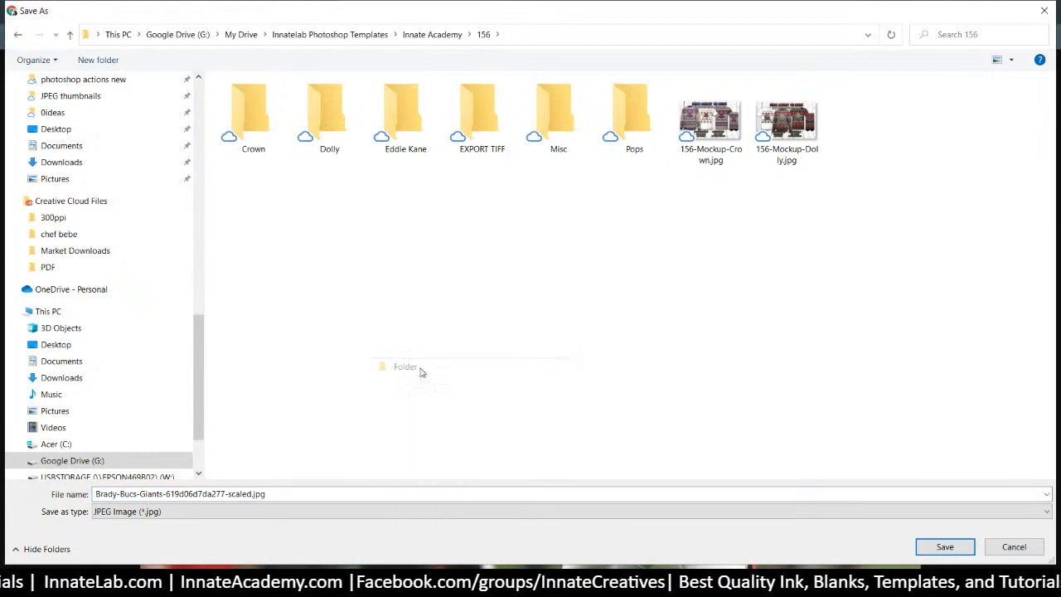
type("Brady")
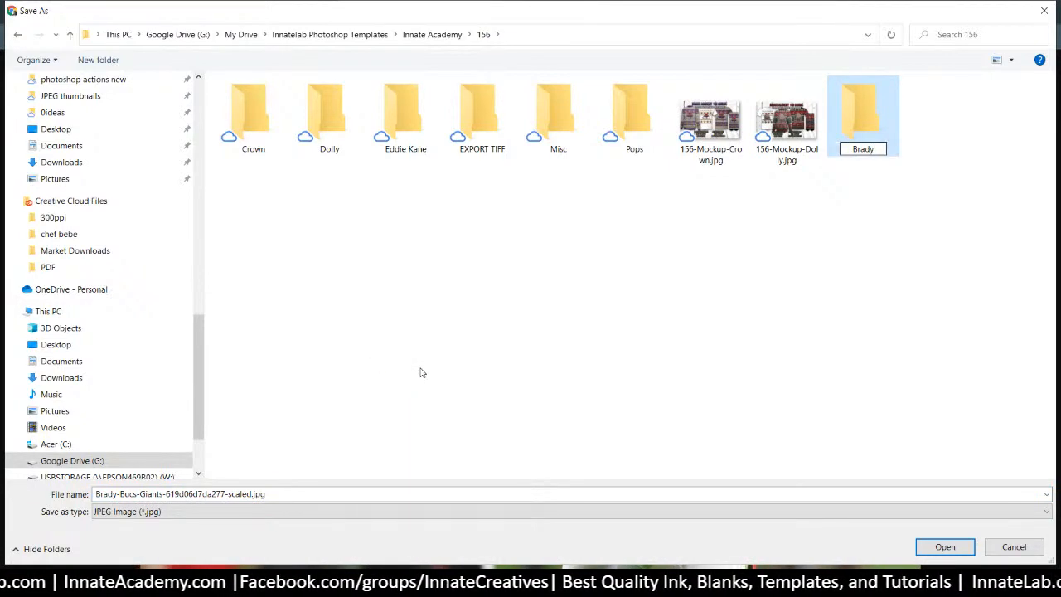
key("Return")
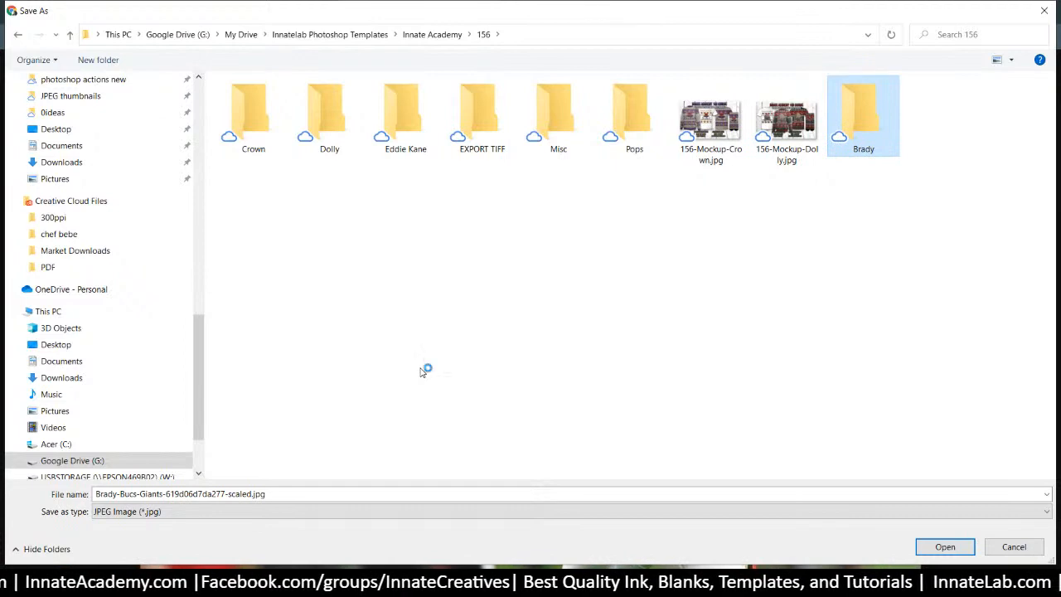
key("Return")
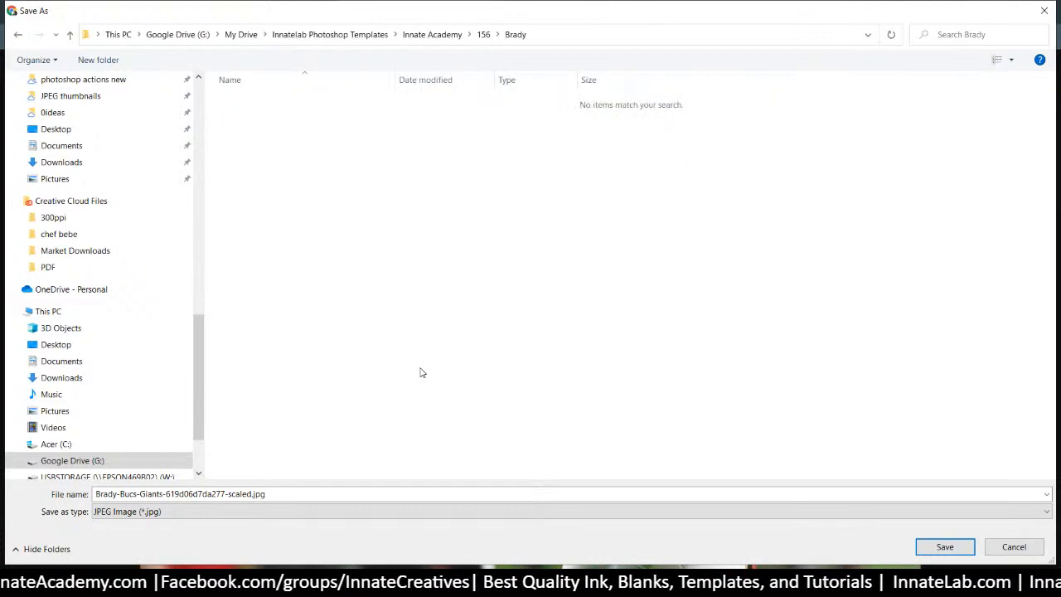
Save the Brady photo there as Photo.jpg
left_click(273, 495)
type("Brady")
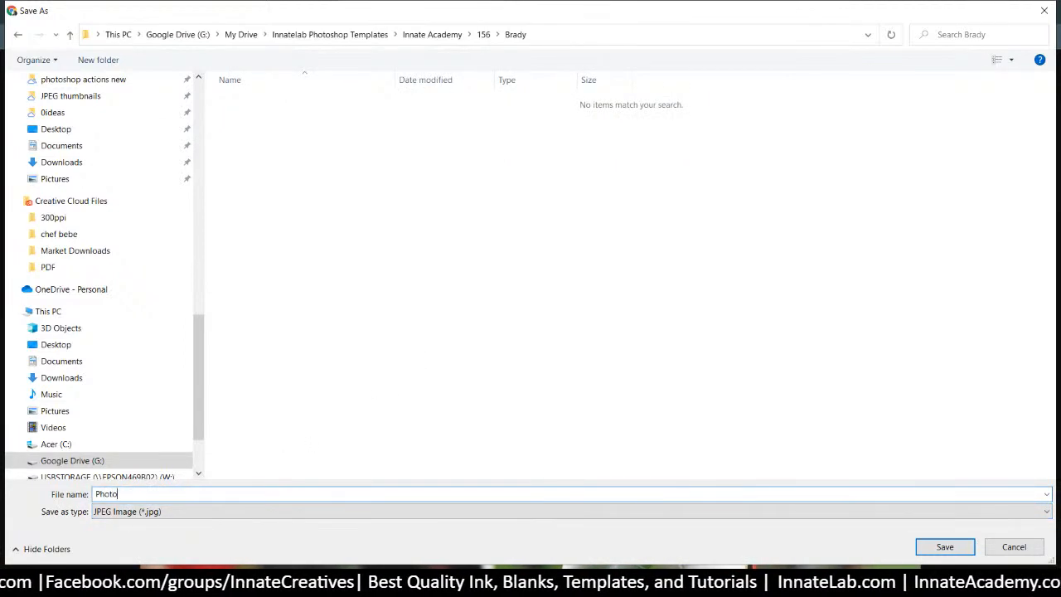
key("Return")
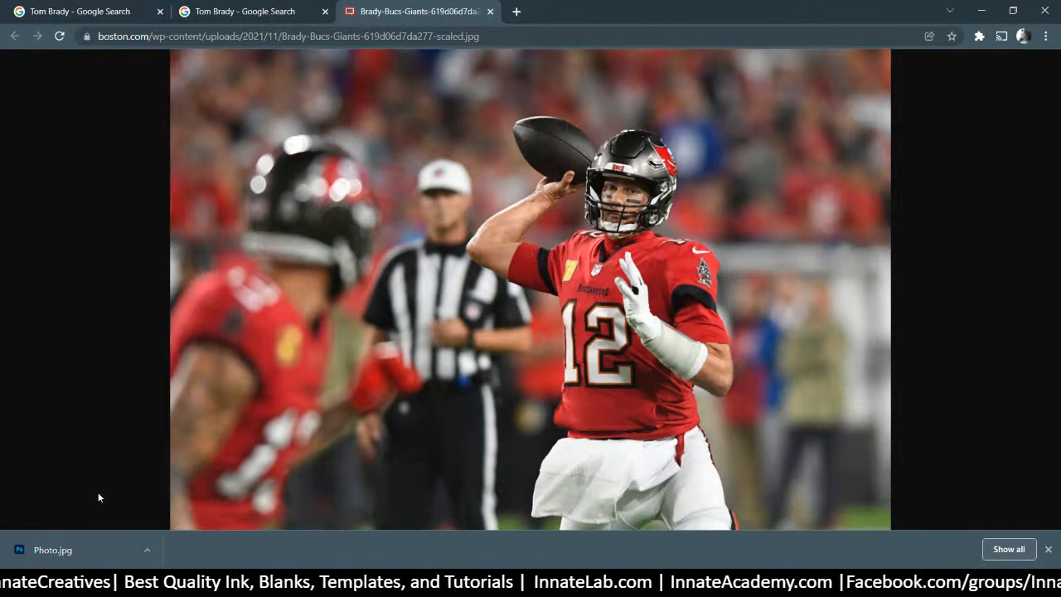
Close the full-size Boston.com image tab and select the preview page's address
left_click(491, 11)
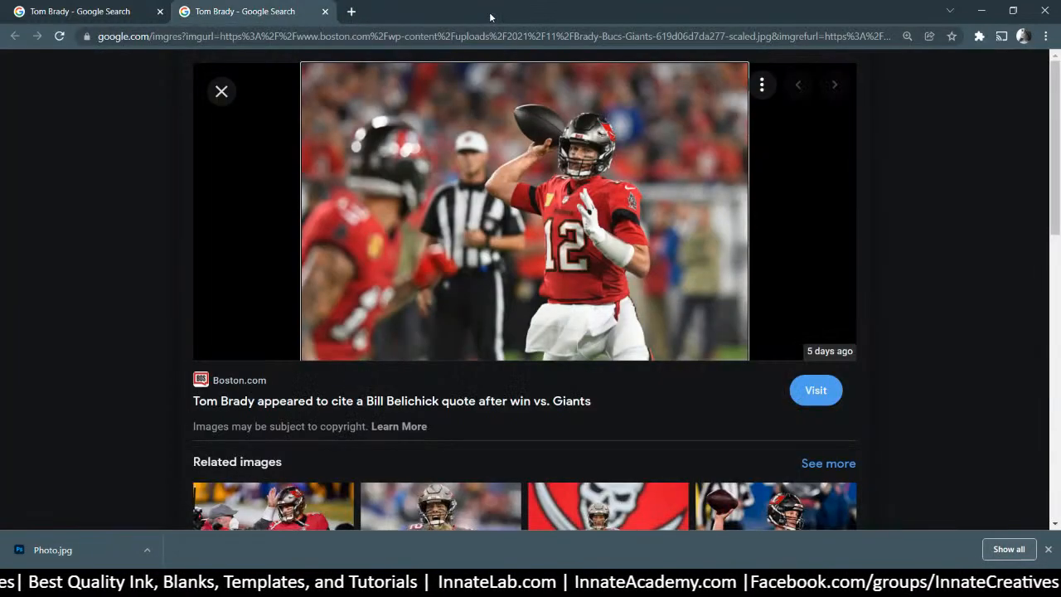
left_click(282, 36)
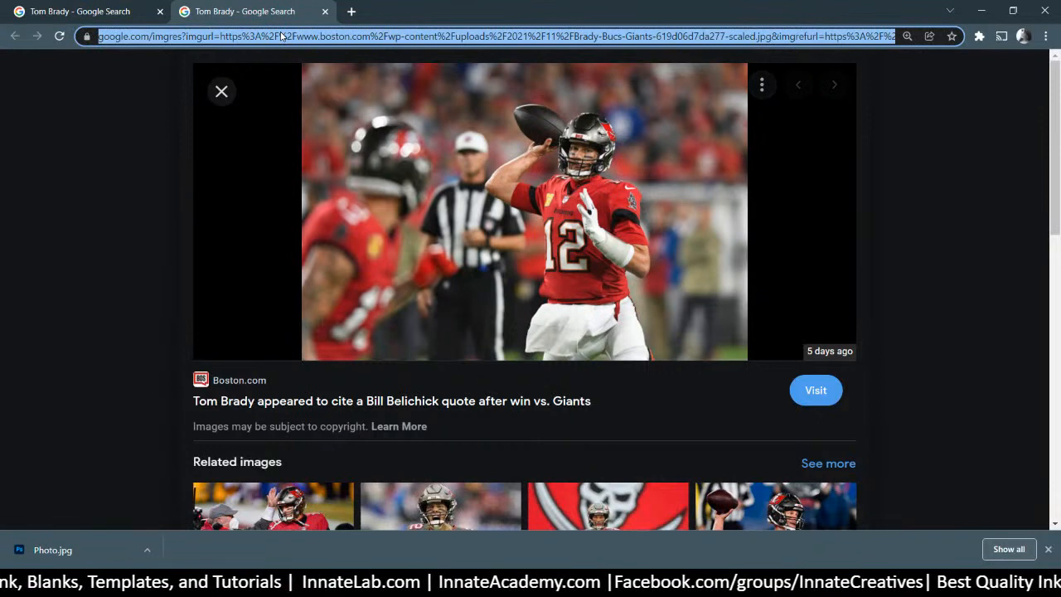
Close the extra results tab and search for 'tampa bucs helmet' instead of Tom Brady
left_click(325, 12)
left_click(311, 74)
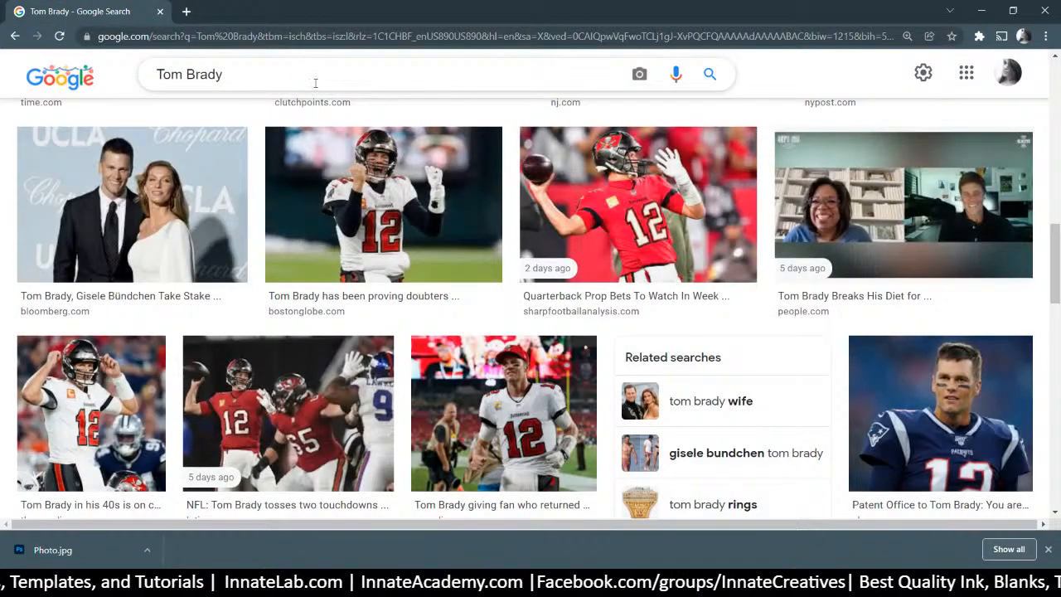
left_click_drag(298, 75, 1, 68)
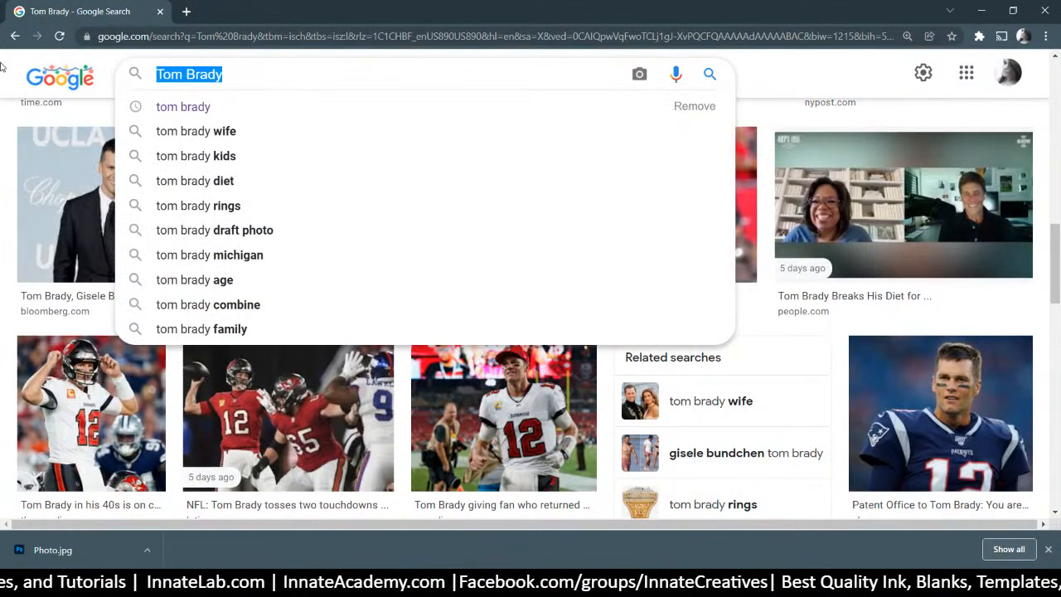
type("tampa buc")
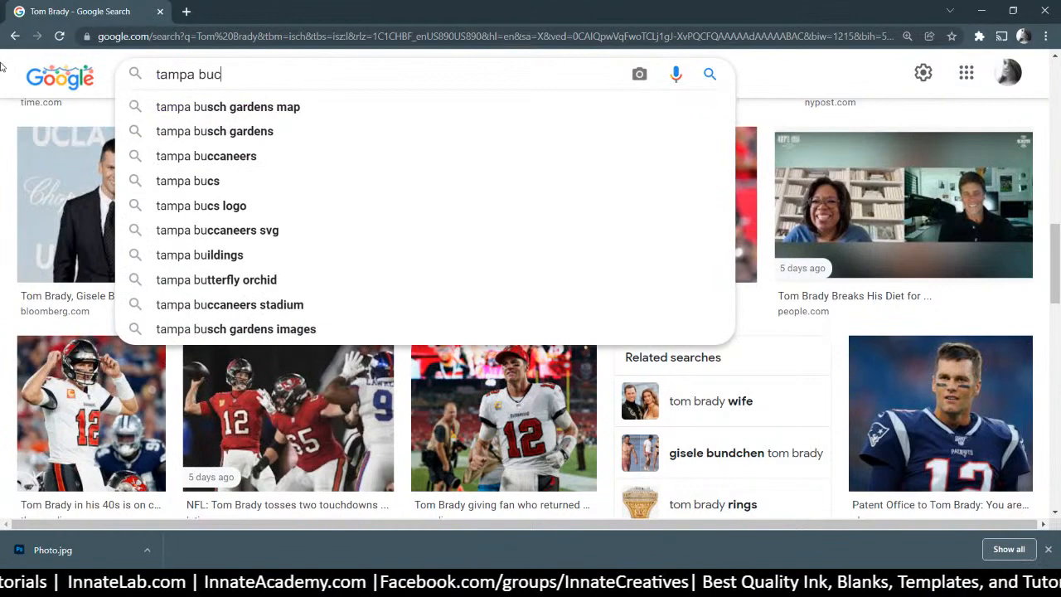
type("s helmet")
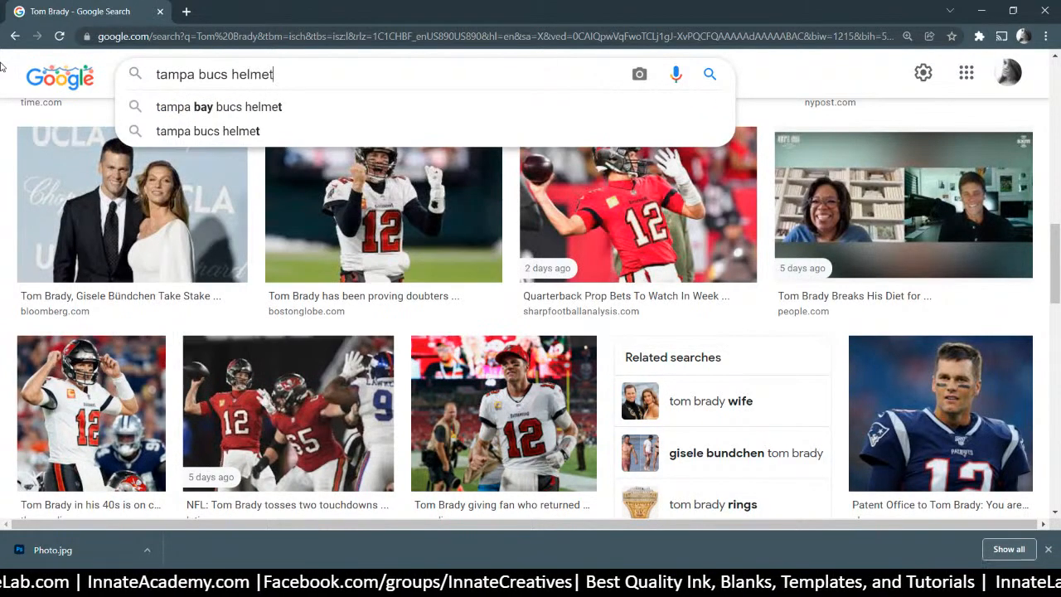
key("Return")
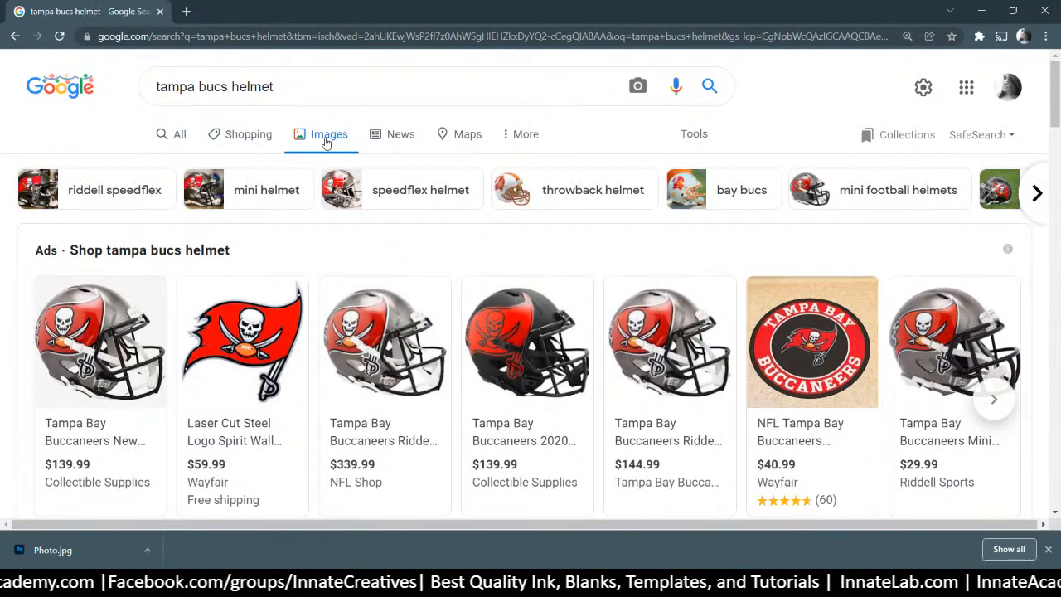
Filter the helmet image results to Large size and browse them
left_click(696, 137)
left_click(151, 165)
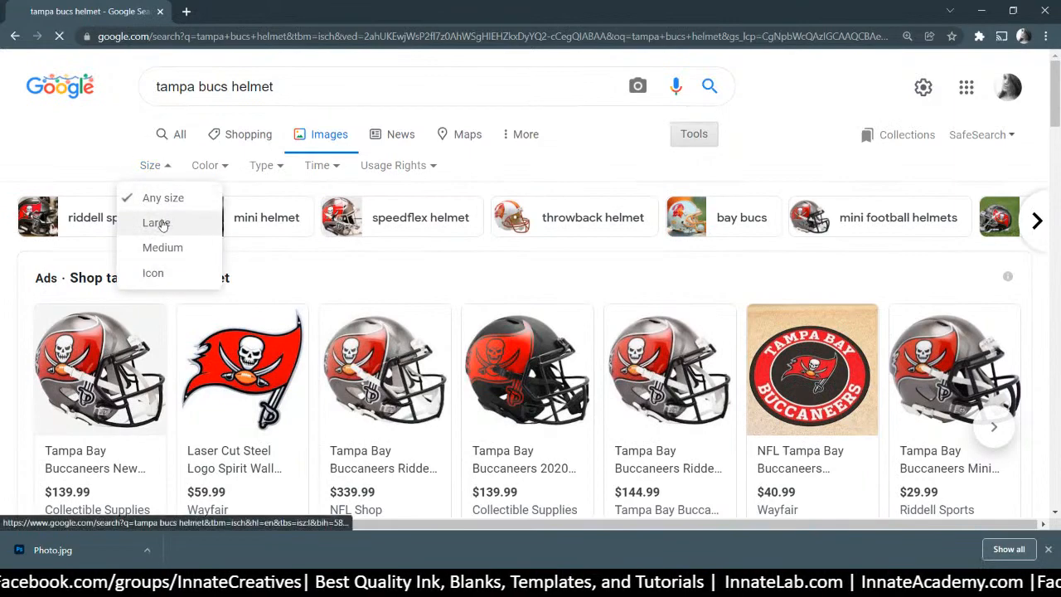
left_click(157, 220)
mouse_move(129, 356)
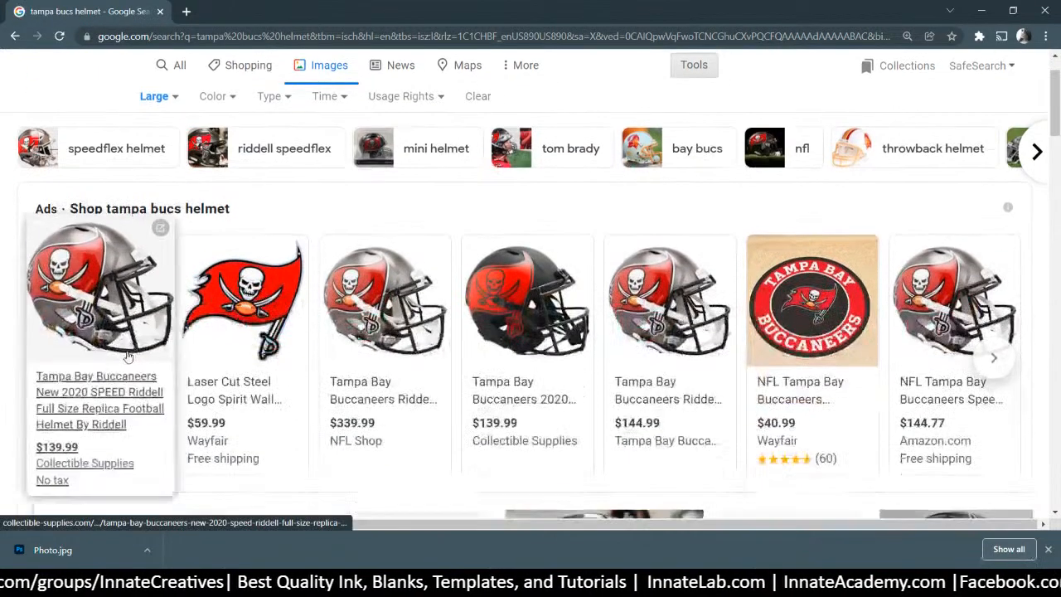
scroll(128, 356, "down", 1)
scroll(127, 355, "down", 5)
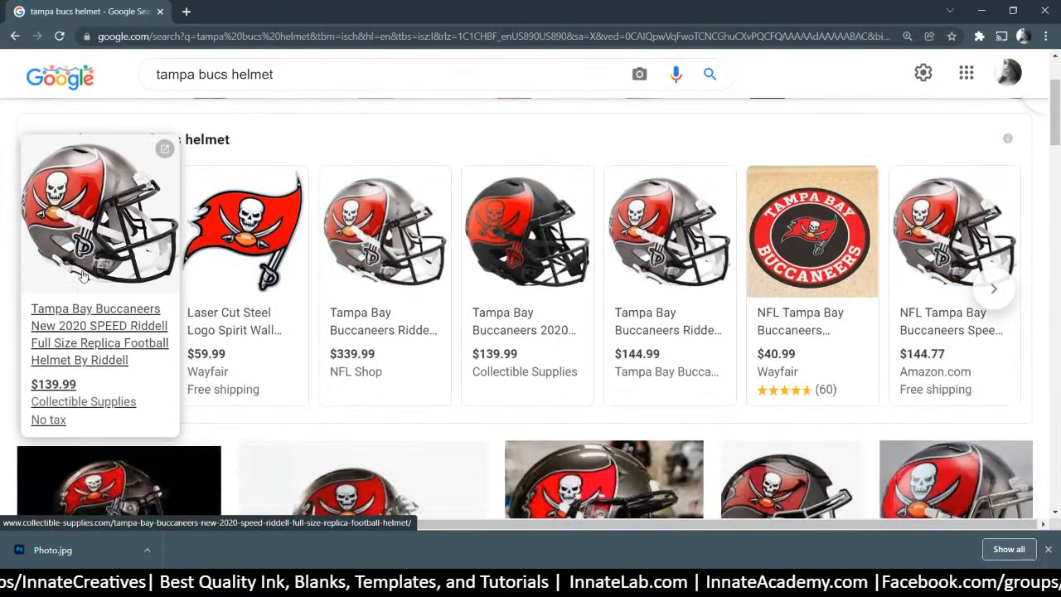
scroll(99, 267, "down", 5)
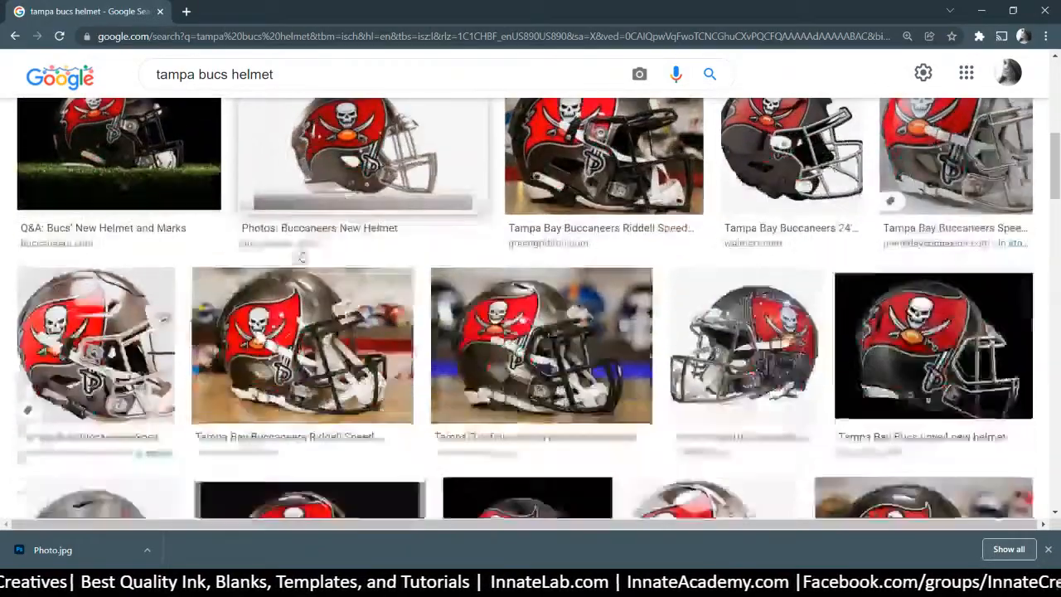
scroll(138, 240, "up", 10)
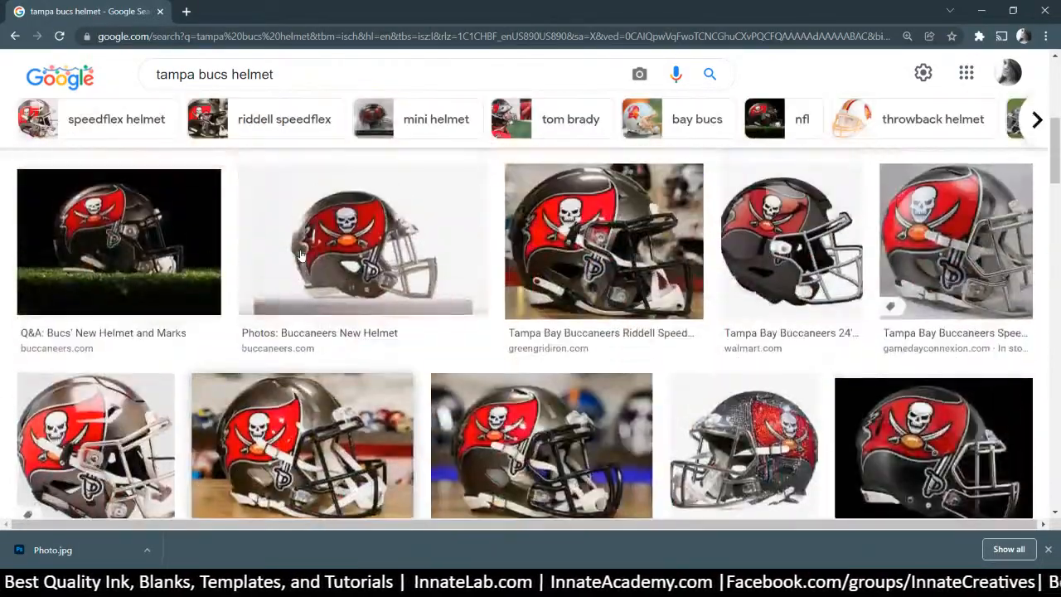
Open the first helmet product page and inspect the helmet image's source element
left_click(133, 240)
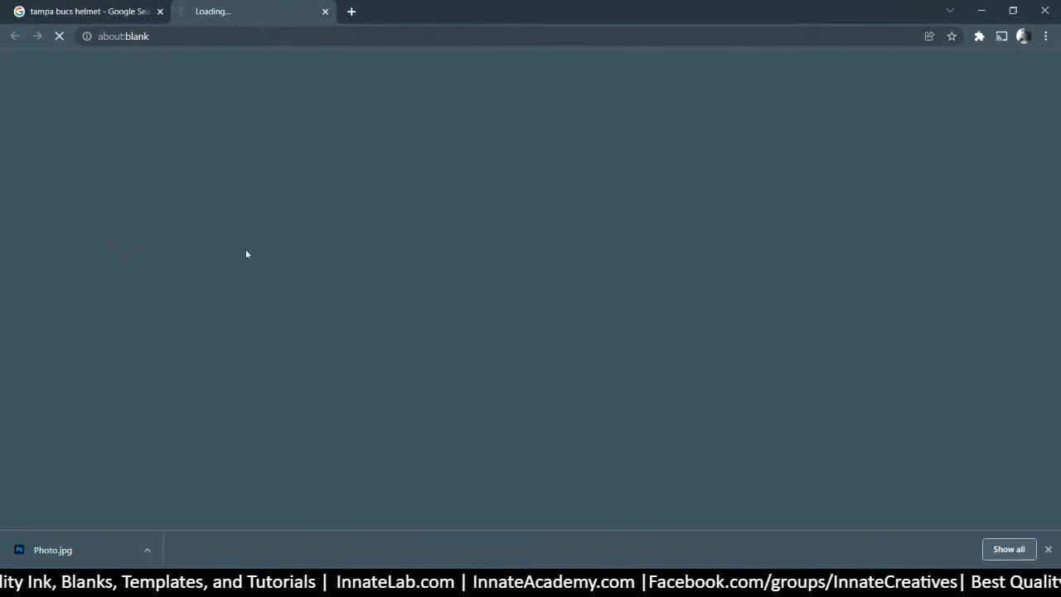
scroll(311, 334, "down", 2)
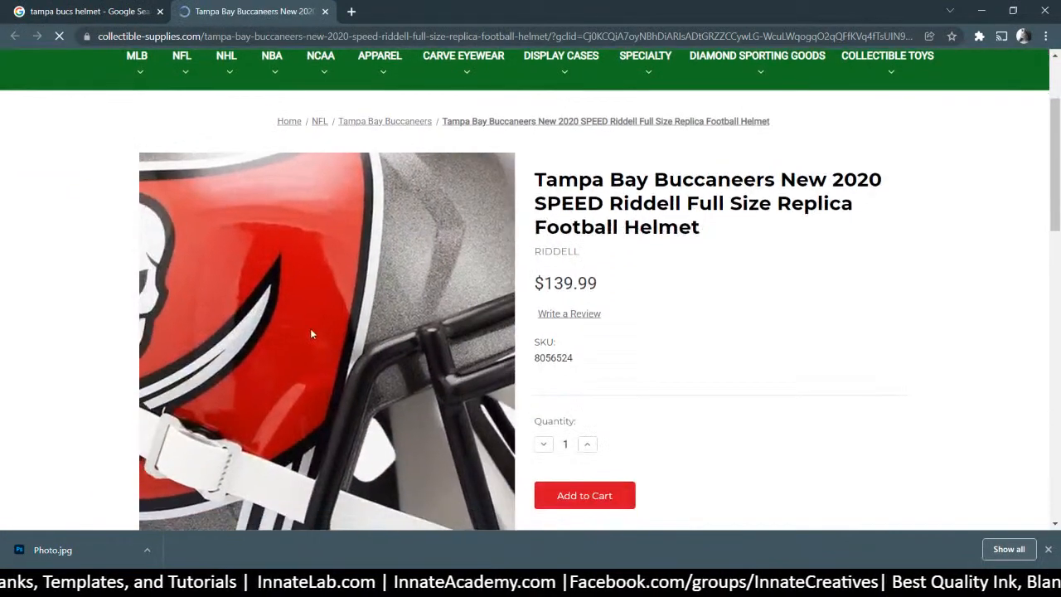
scroll(349, 233, "down", 3)
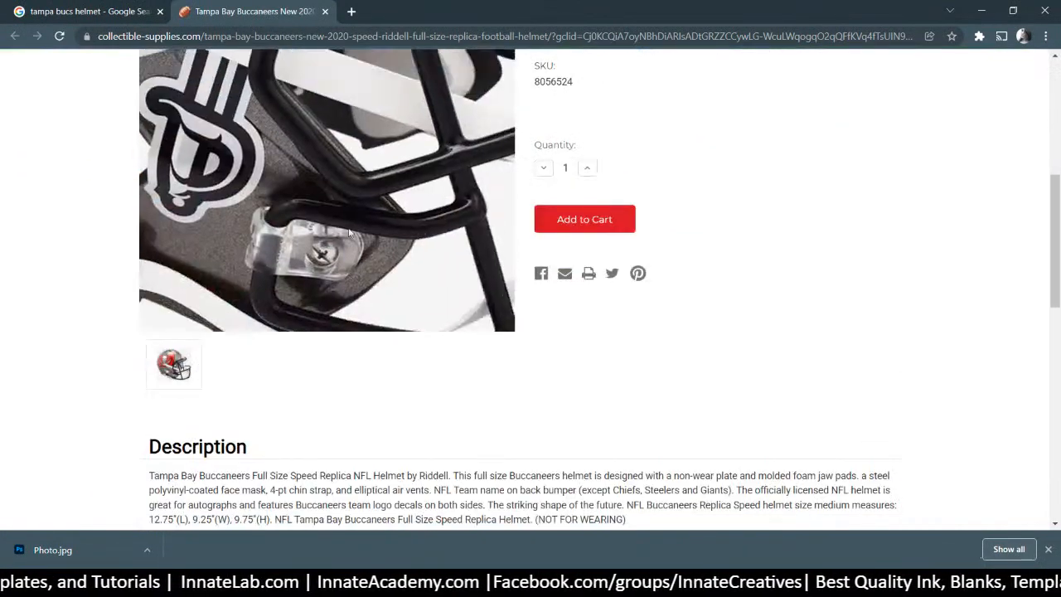
right_click(315, 177)
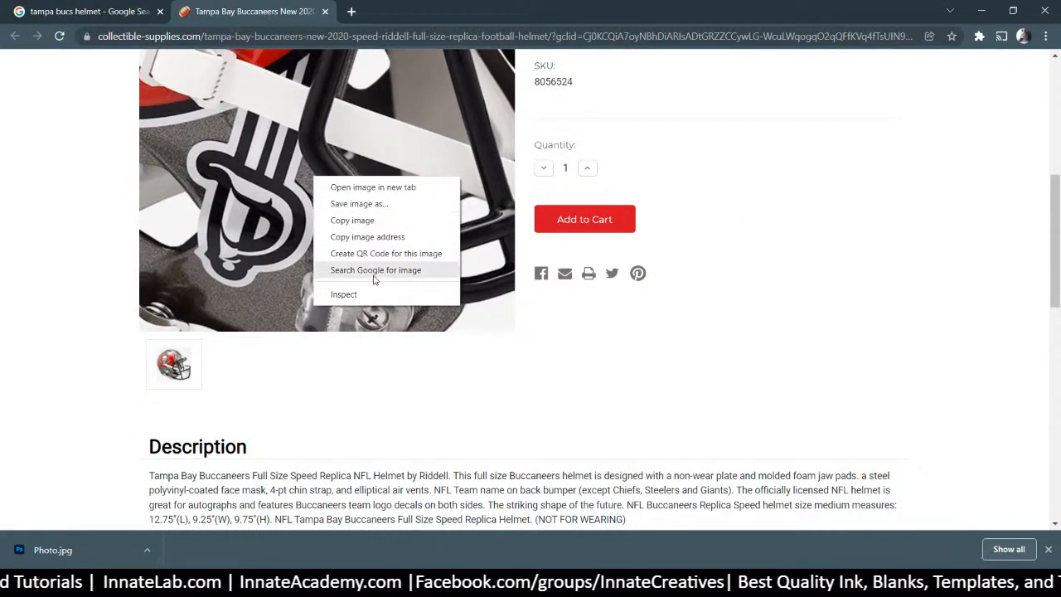
left_click(344, 293)
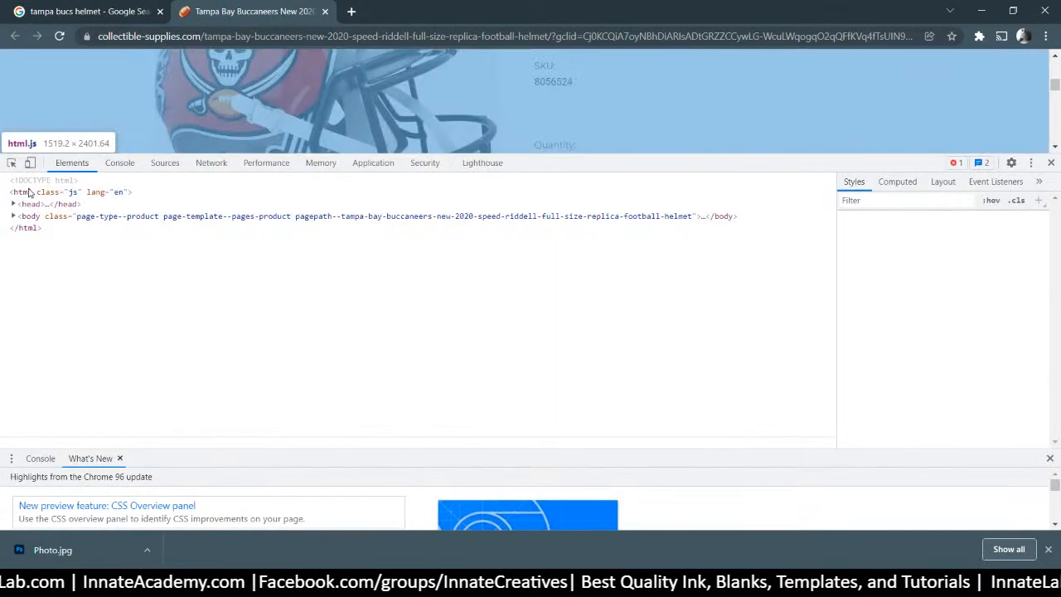
left_click(13, 216)
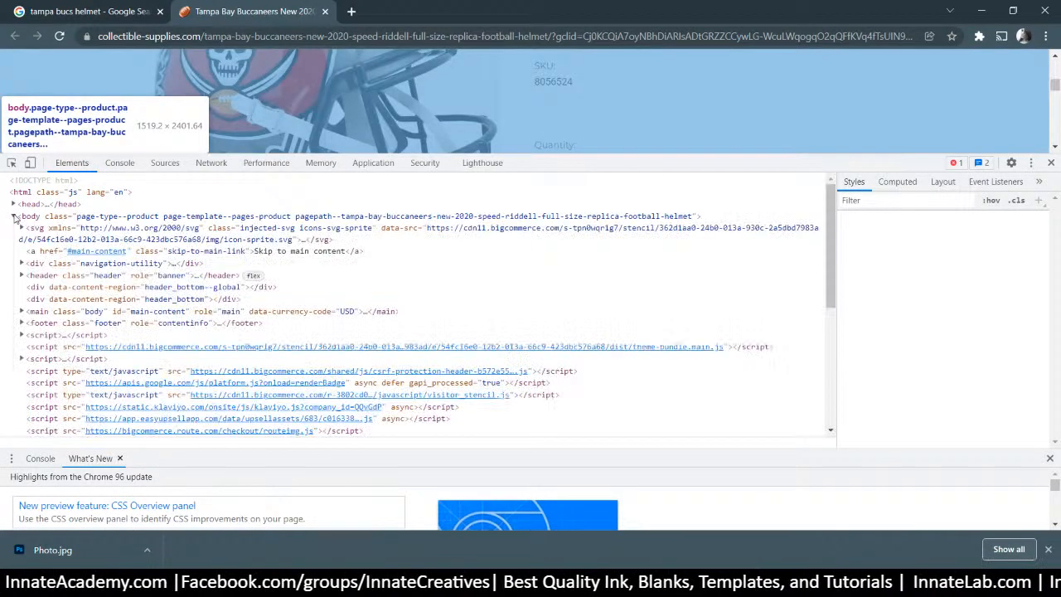
right_click(214, 75)
left_click(259, 194)
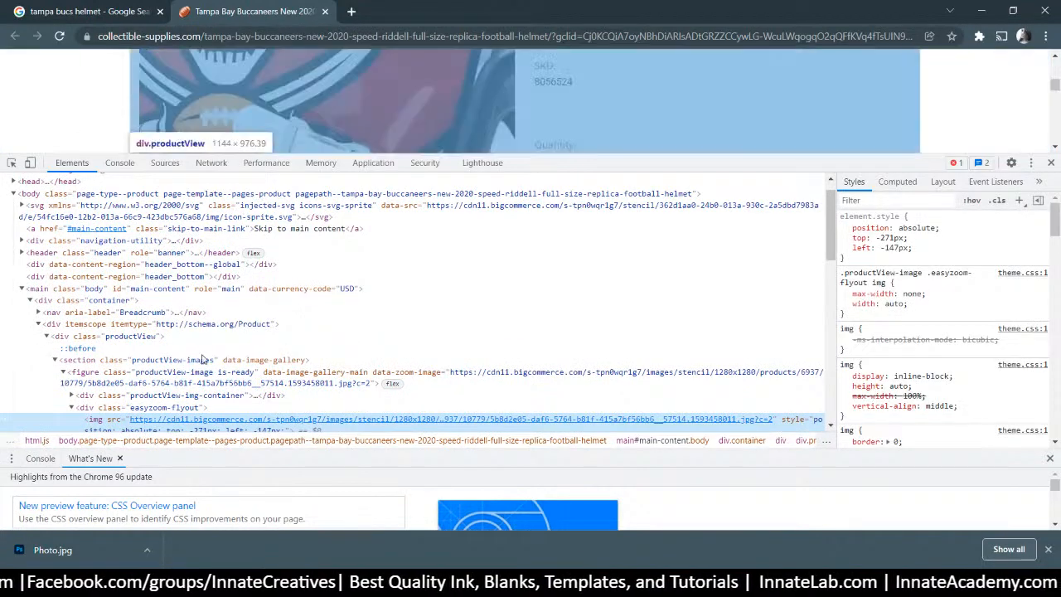
Open the full-size helmet image in a new tab and save it as helmet.jpg
right_click(166, 425)
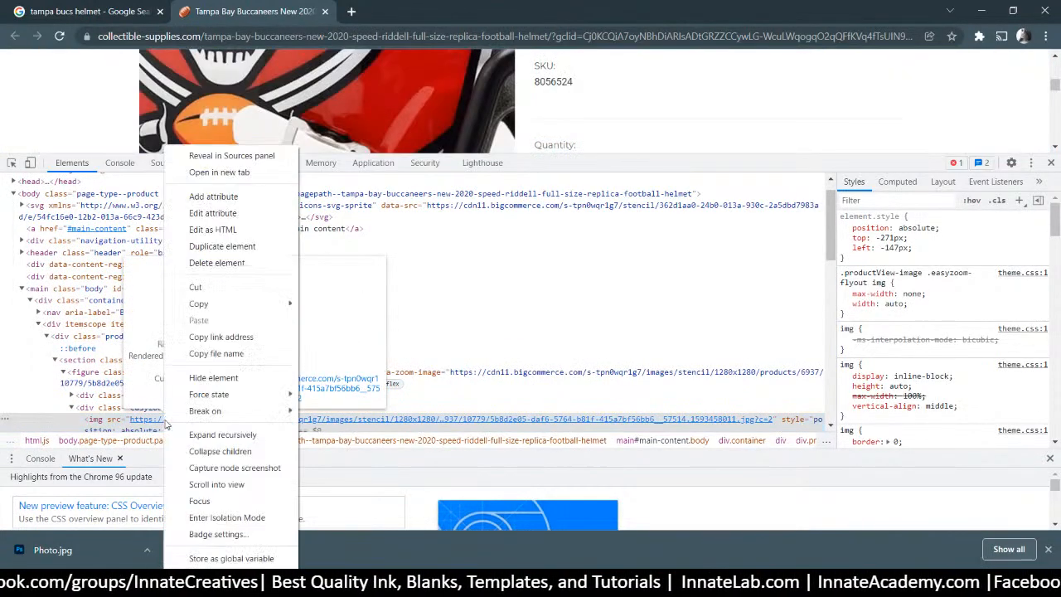
left_click(224, 171)
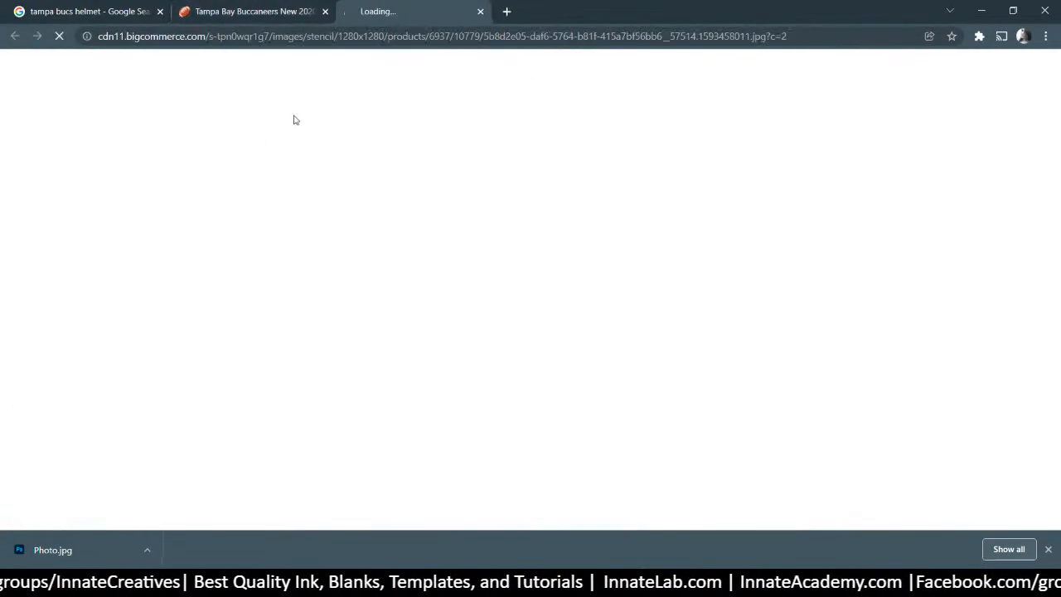
left_click(480, 179)
right_click(491, 172)
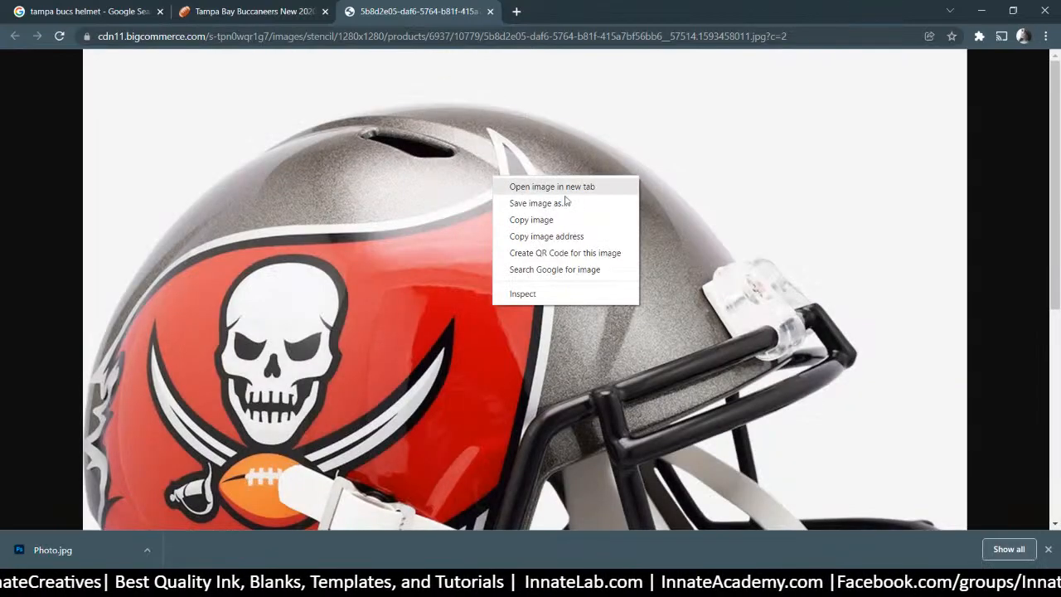
left_click(540, 207)
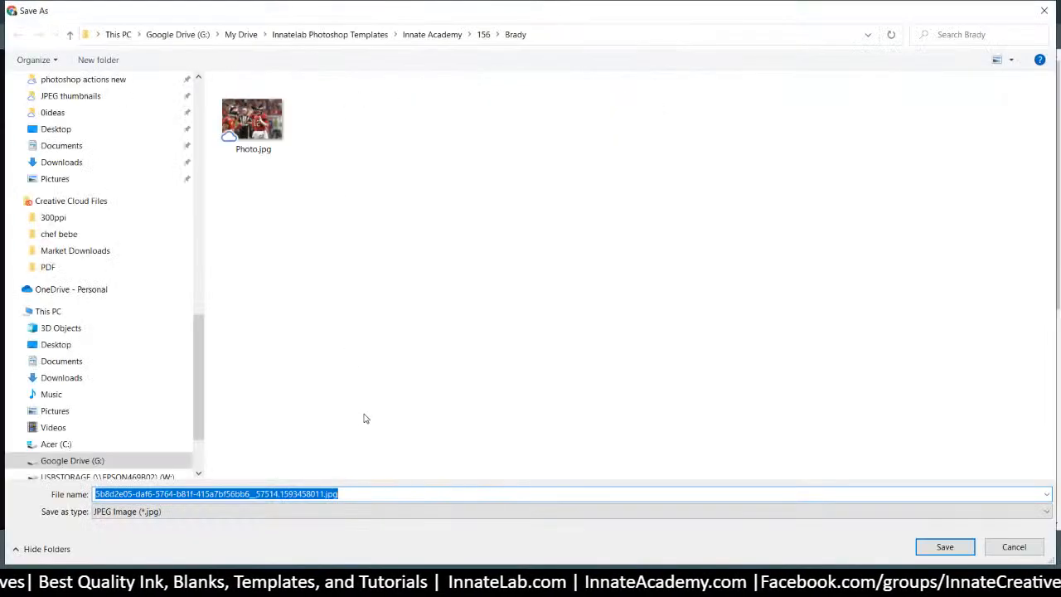
type("helmet")
key("Return")
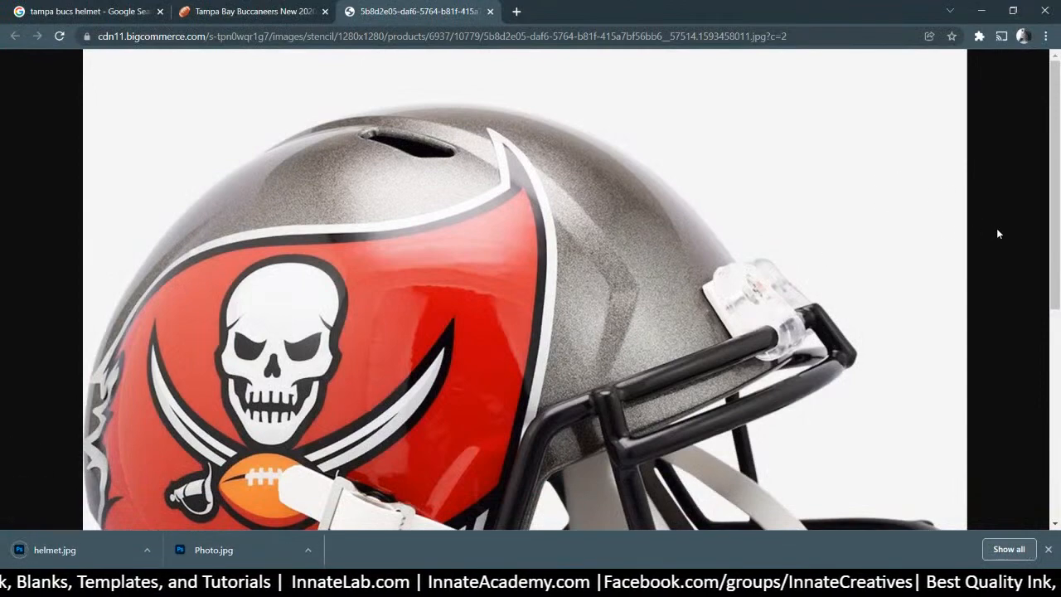
Close the helmet image tab and the product page tab
left_click(280, 14)
left_click(415, 11)
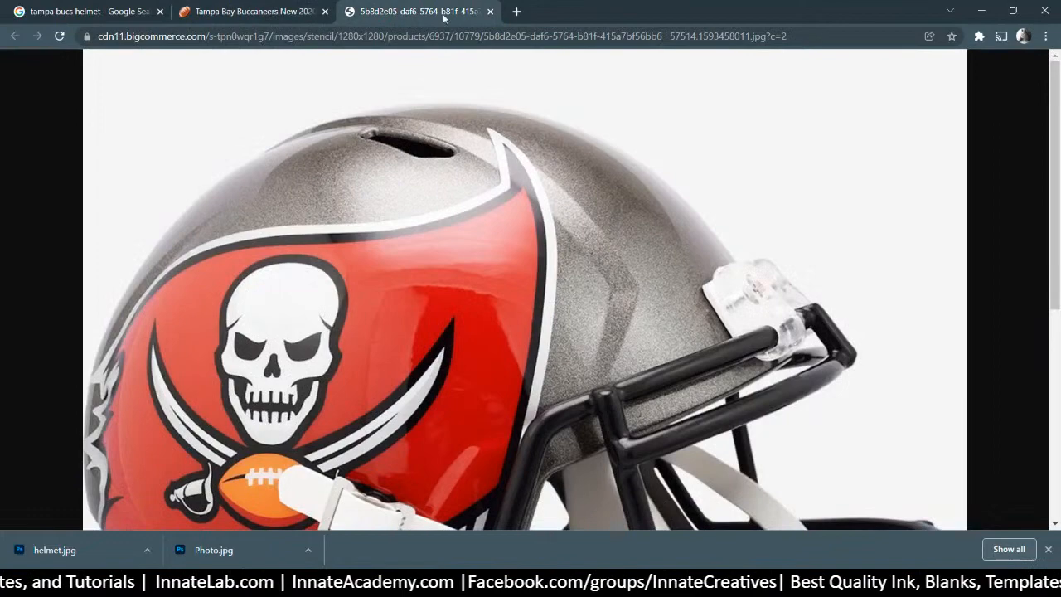
left_click(490, 12)
left_click(325, 12)
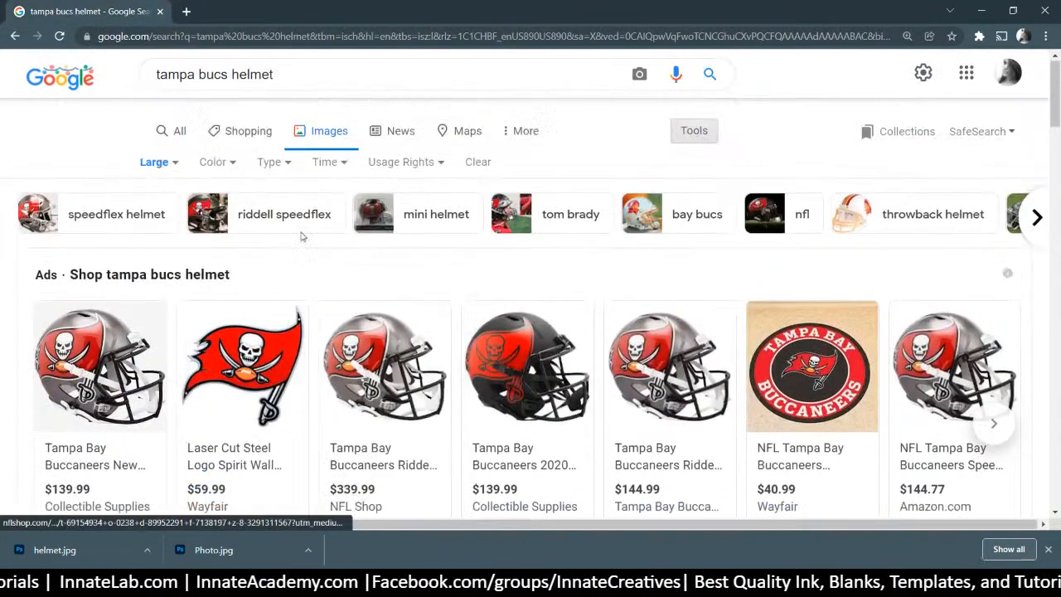
Change the image search to 'tampa bucs logo svg'
left_click(289, 92)
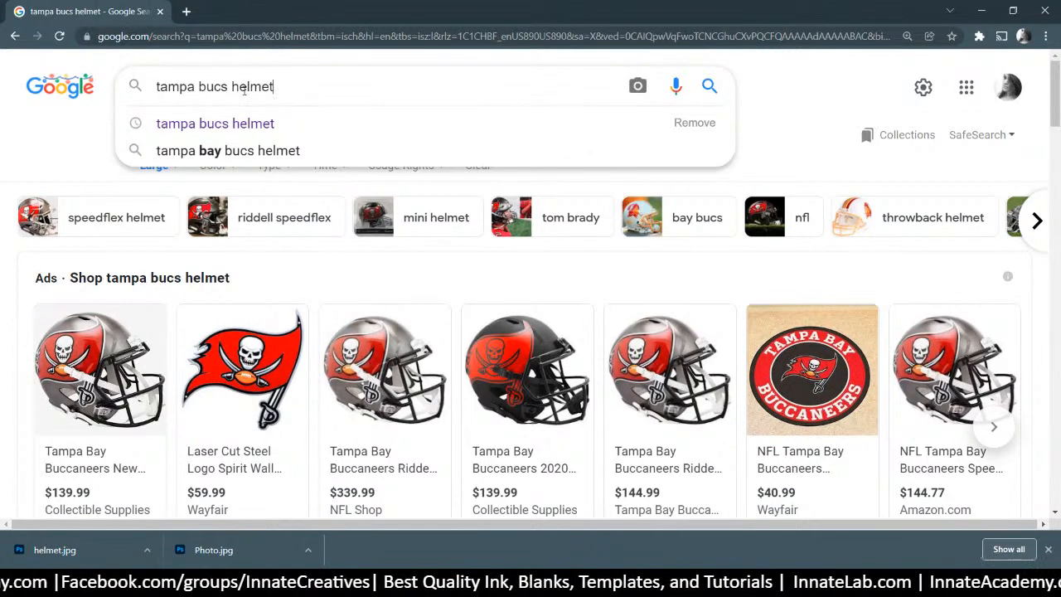
left_click_drag(231, 86, 477, 85)
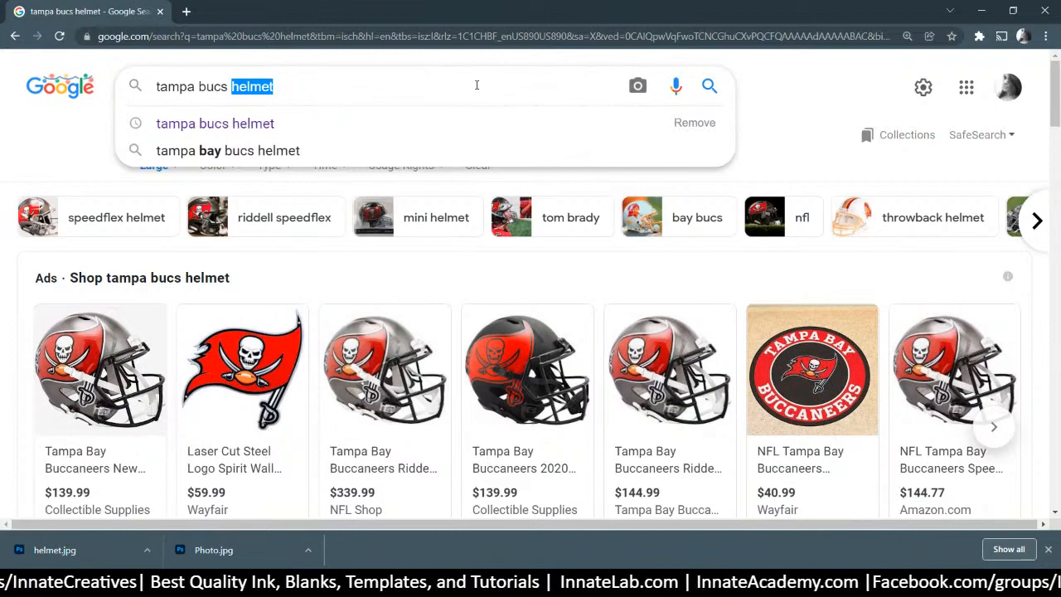
type("logo")
key("Return")
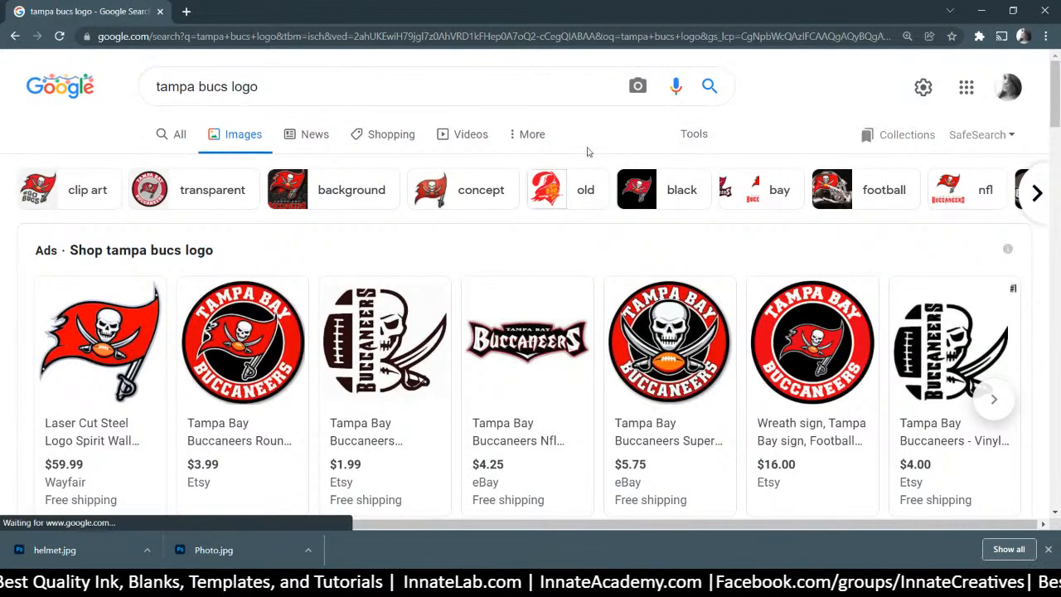
left_click(279, 85)
type("svg")
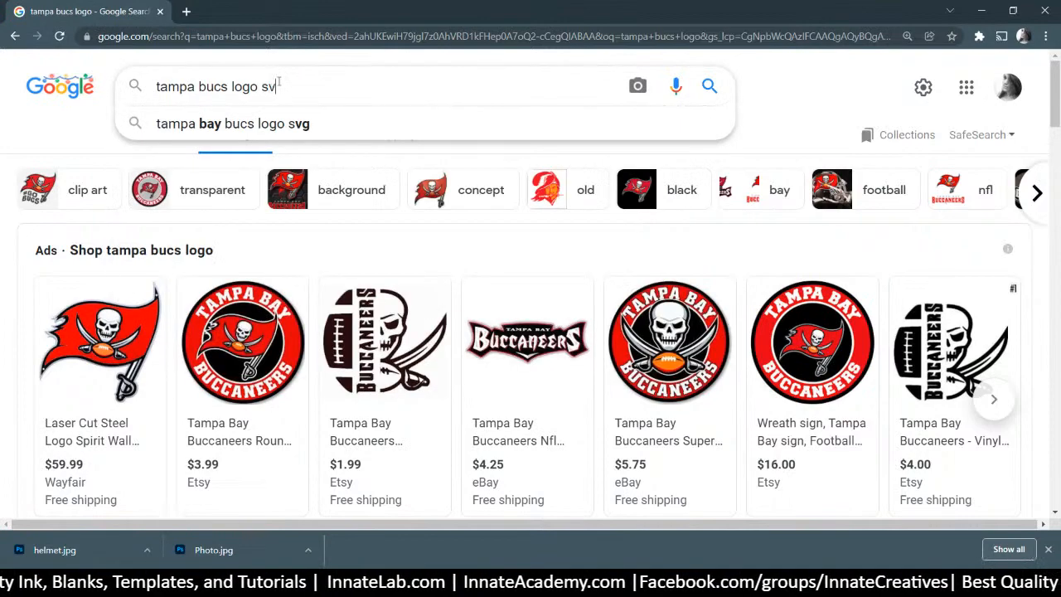
key("Return")
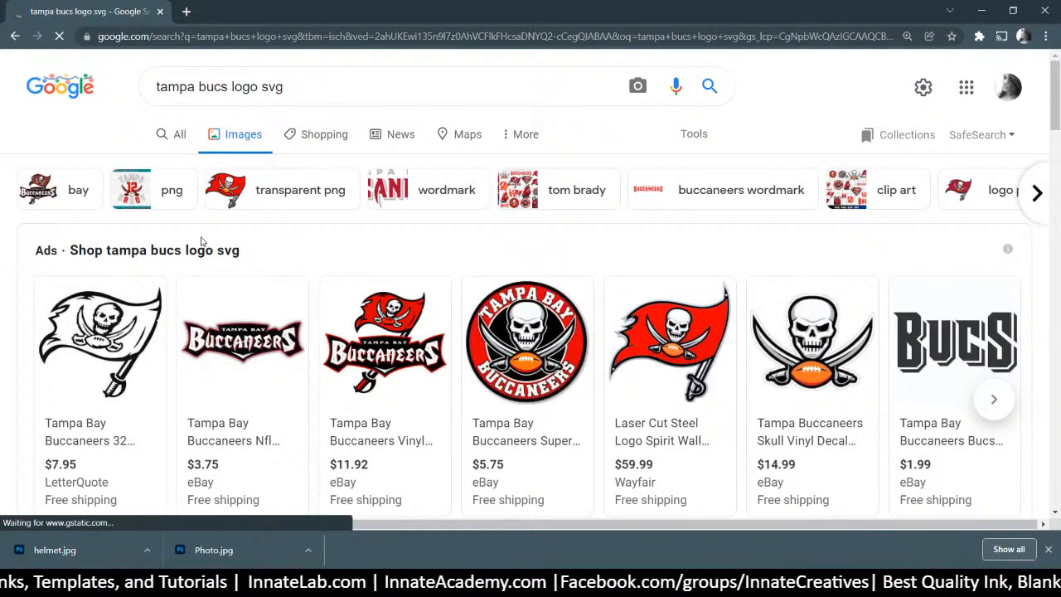
Browse the logo results and preview the red flag skull logo
scroll(201, 239, "down", 1)
scroll(201, 241, "down", 4)
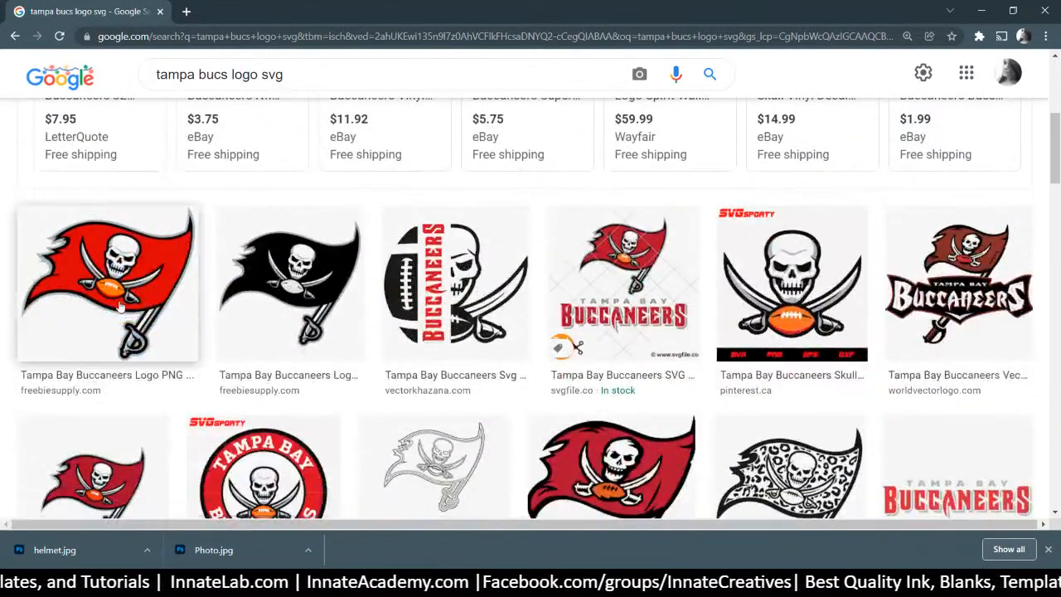
scroll(126, 295, "down", 1)
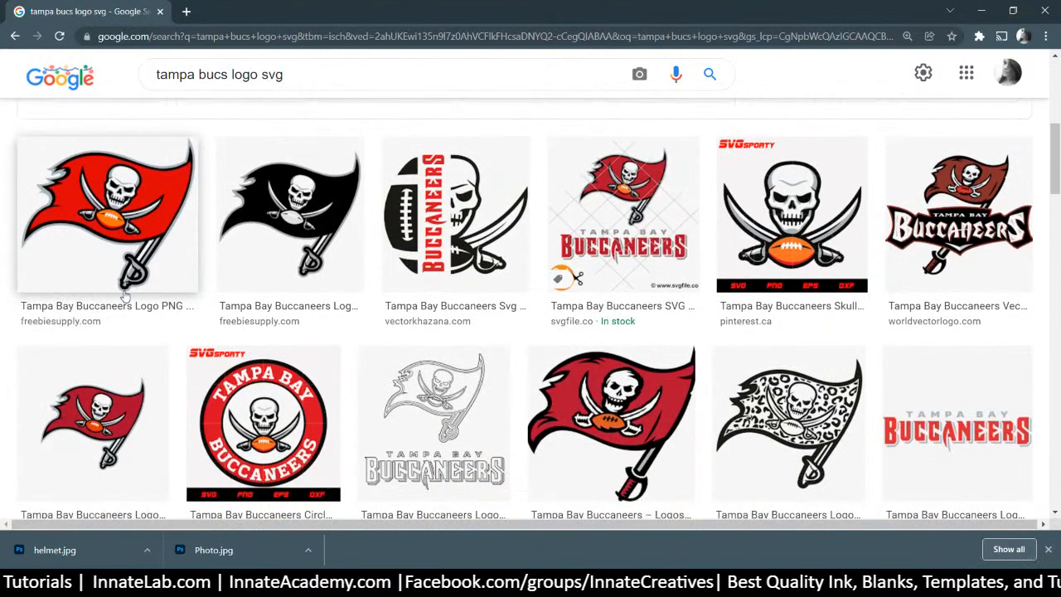
scroll(124, 294, "down", 2)
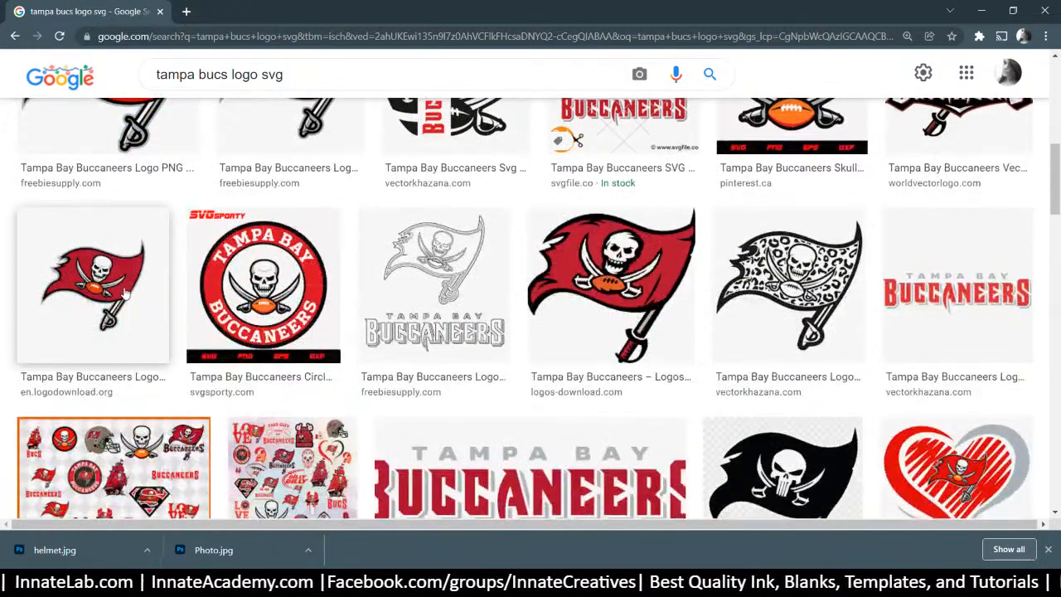
scroll(125, 292, "up", 1)
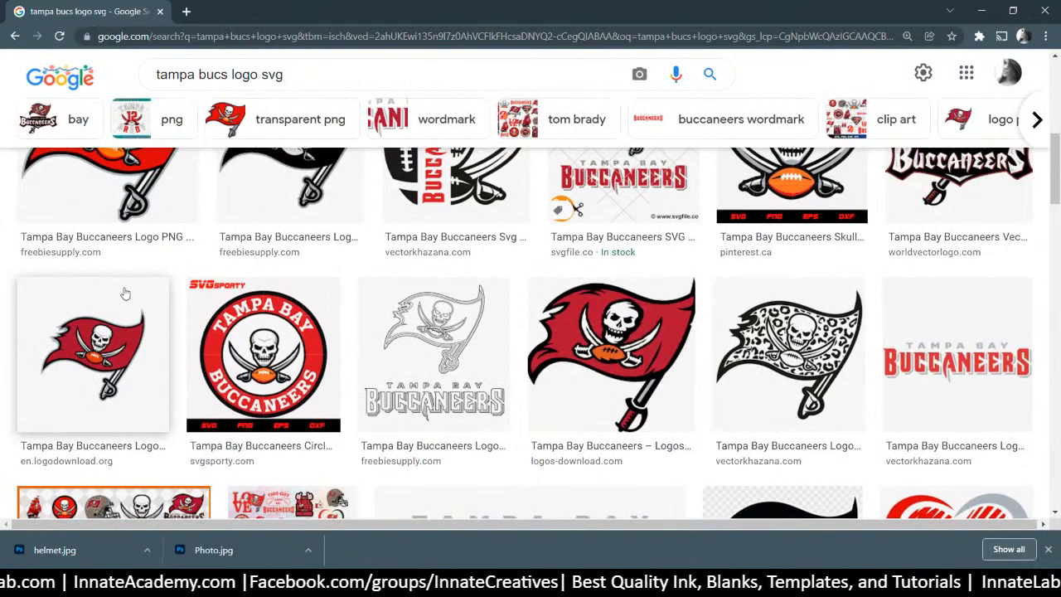
scroll(125, 294, "up", 2)
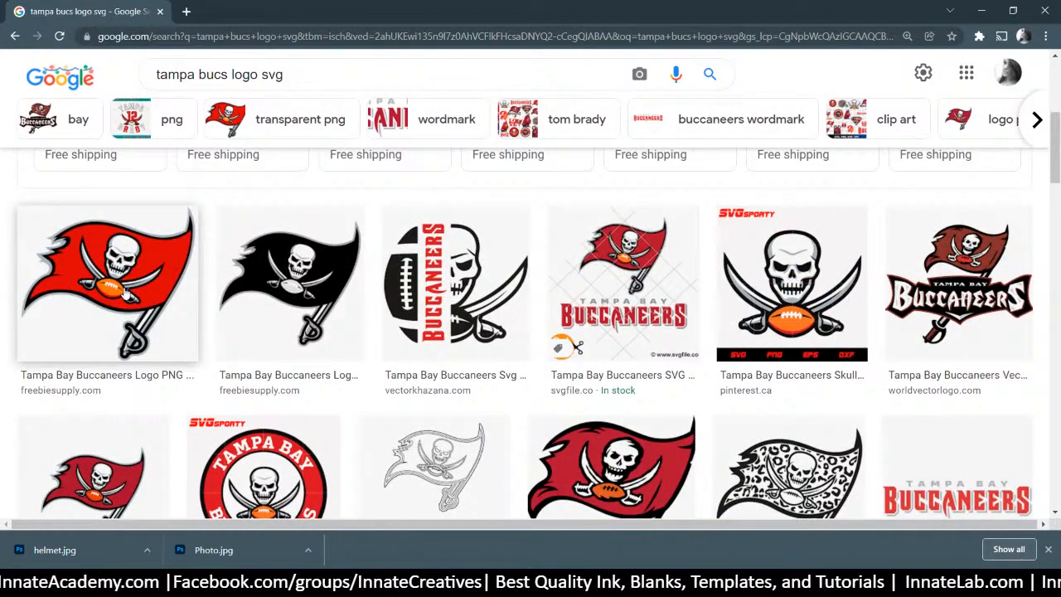
scroll(124, 293, "down", 4)
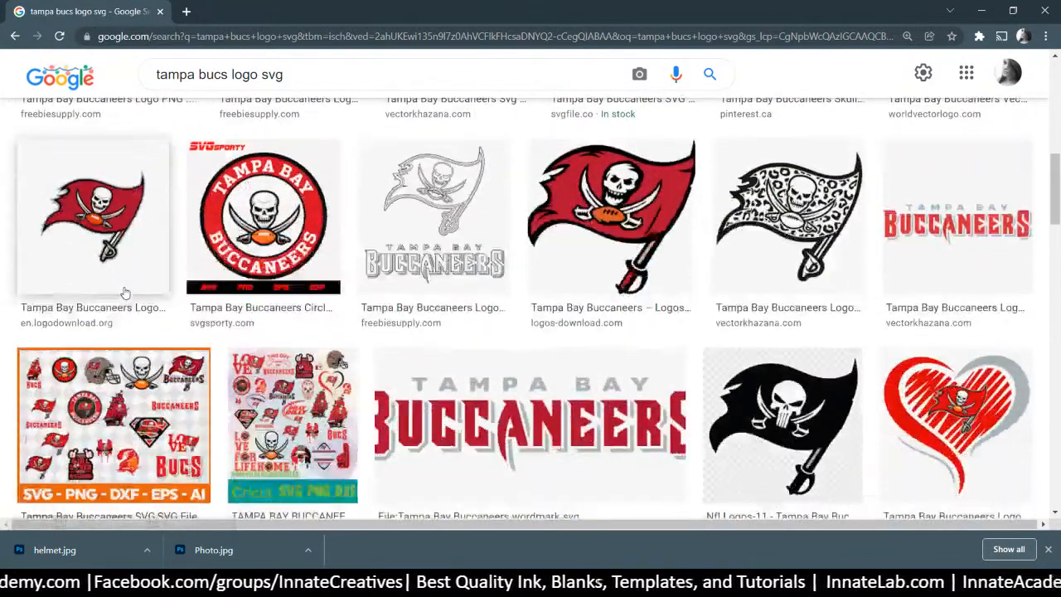
scroll(124, 292, "down", 1)
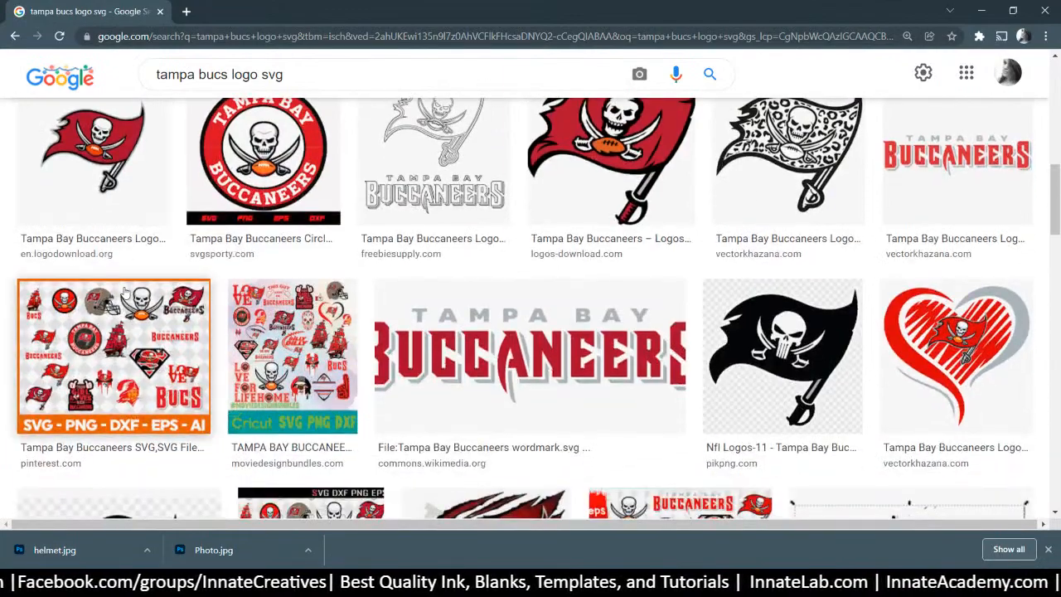
scroll(124, 292, "down", 3)
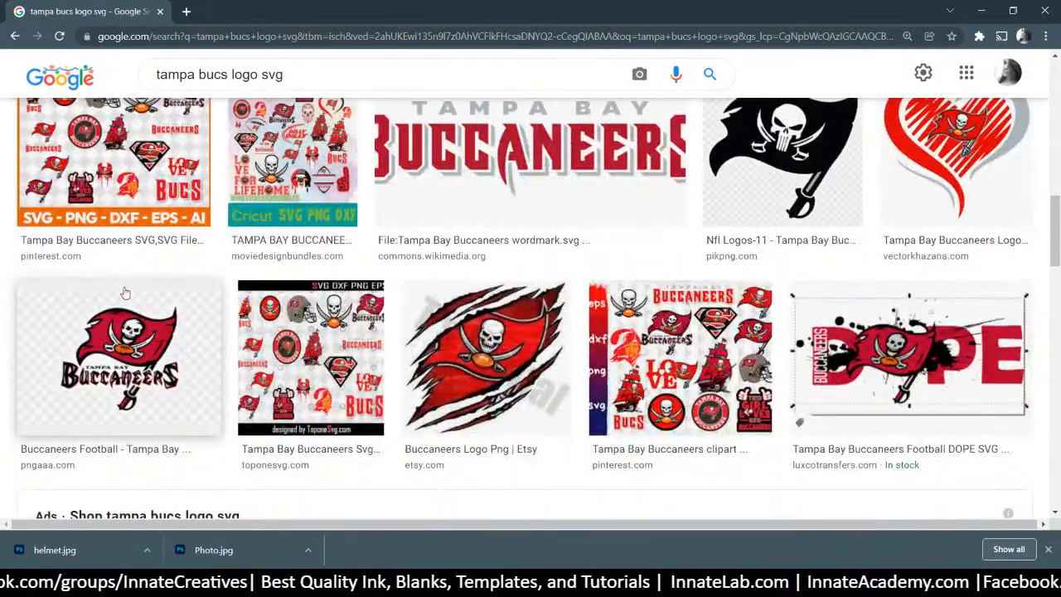
scroll(125, 294, "down", 3)
scroll(125, 293, "up", 10)
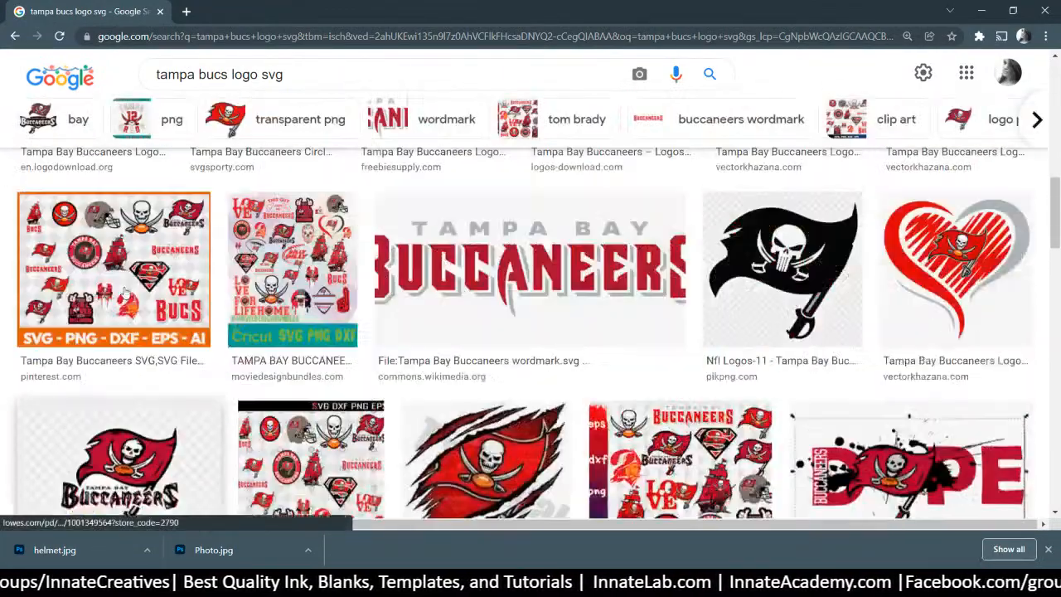
scroll(124, 294, "up", 2)
scroll(609, 456, "down", 1)
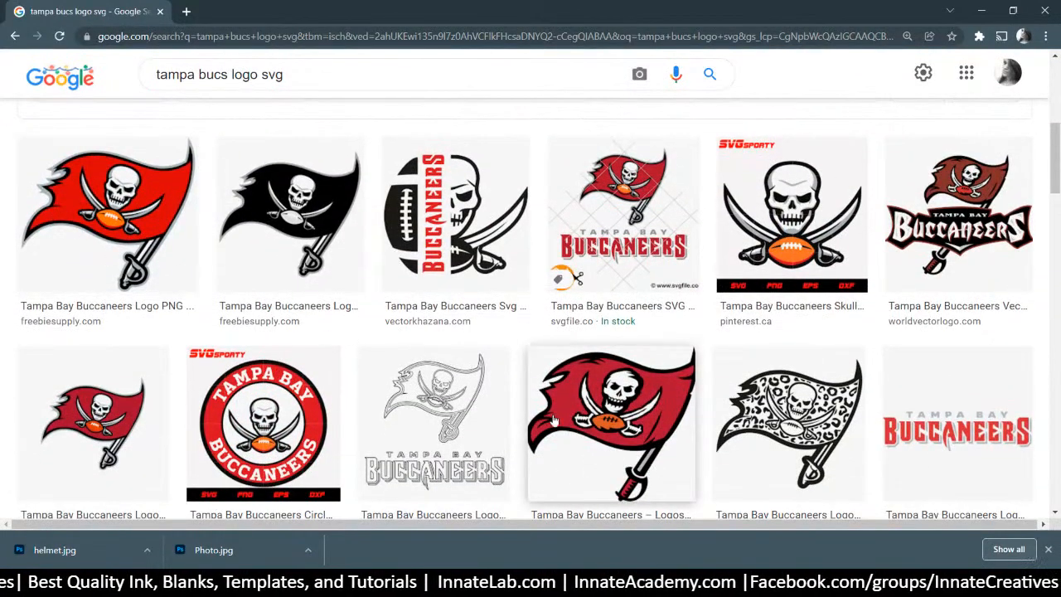
scroll(553, 421, "down", 1)
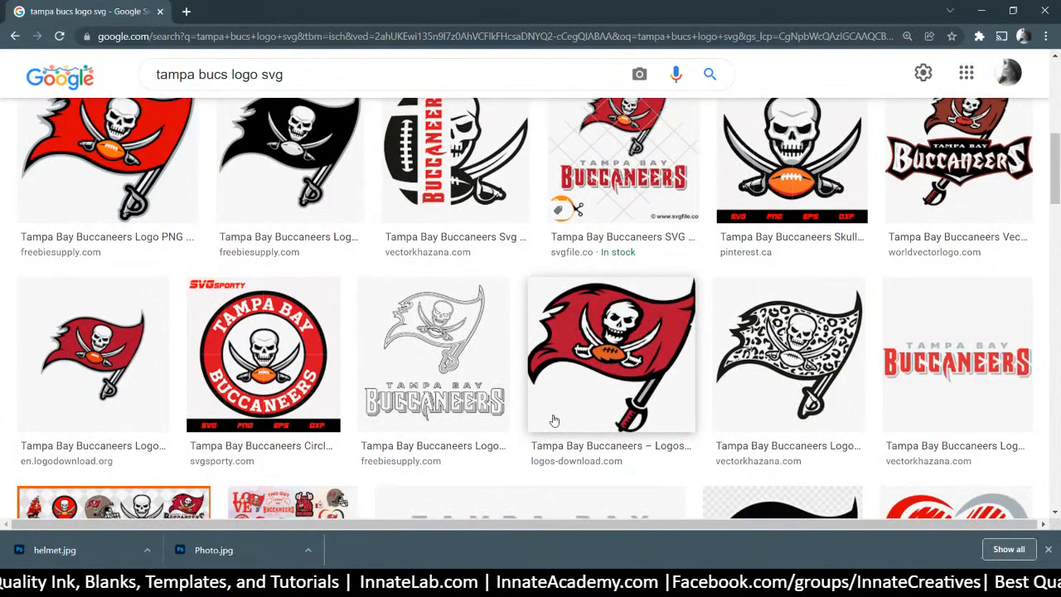
scroll(554, 421, "up", 2)
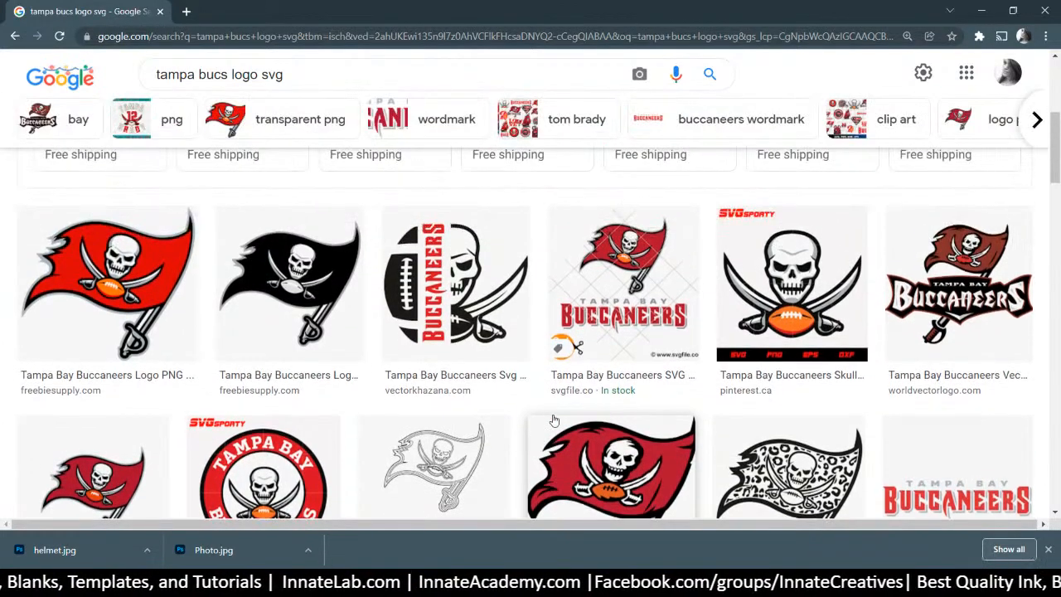
scroll(554, 421, "up", 3)
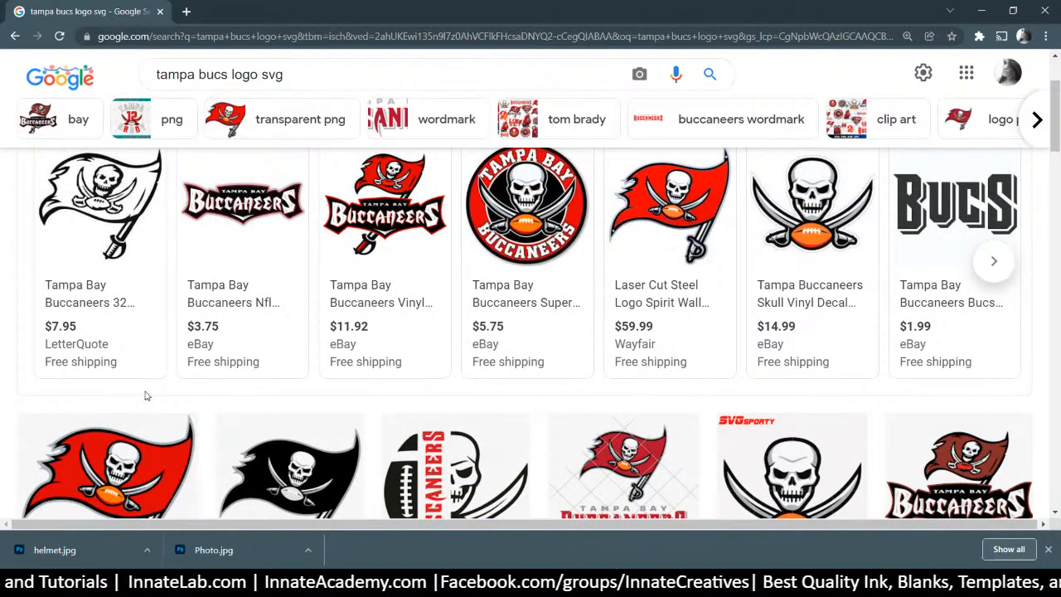
scroll(149, 424, "down", 1)
scroll(199, 394, "down", 3)
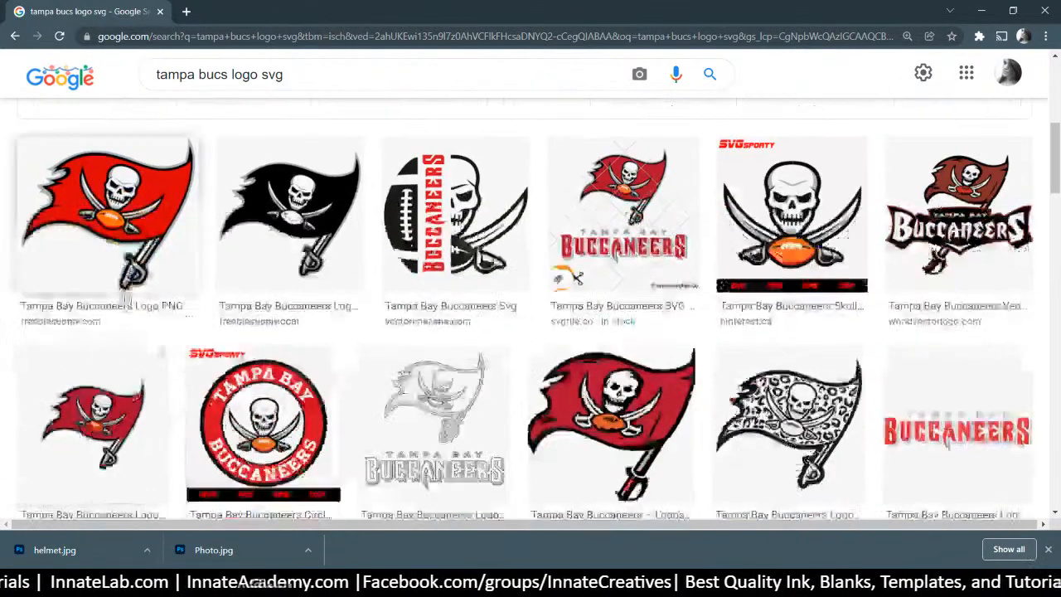
left_click(106, 217)
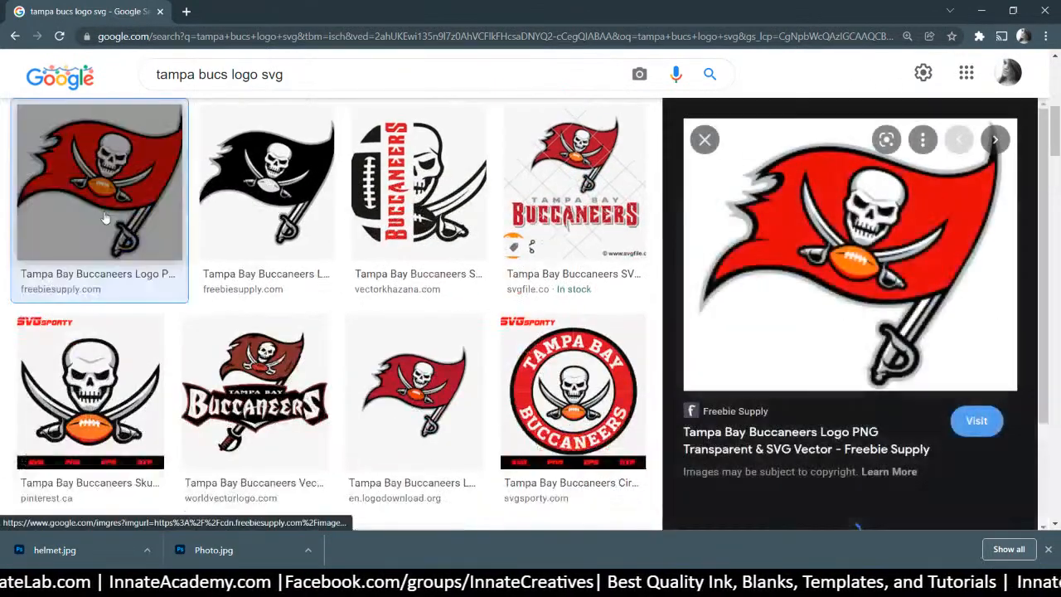
Open the full-size logo in its own tab and save it as logo.png
right_click(791, 244)
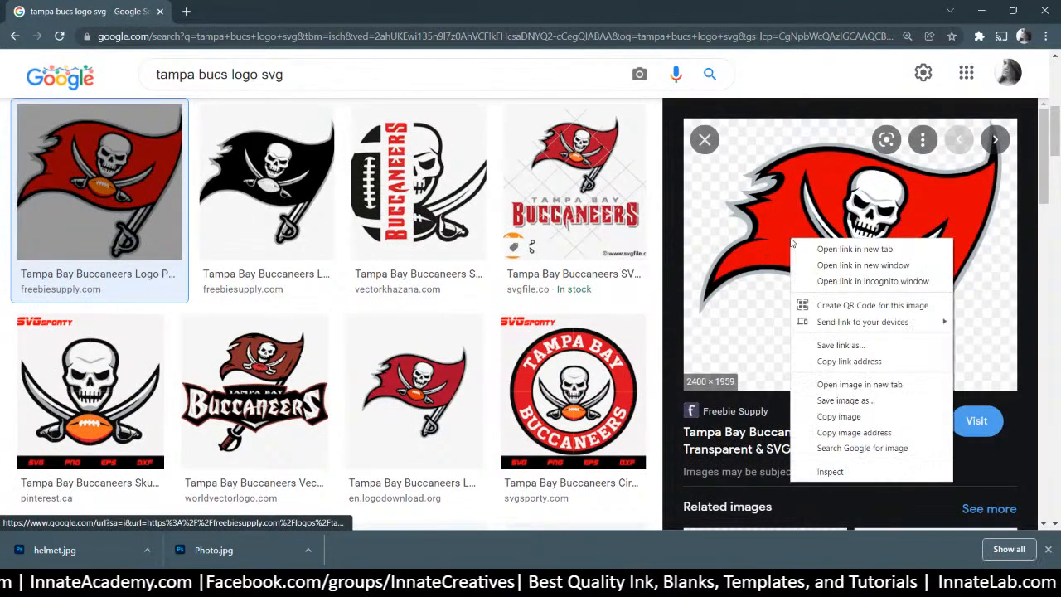
left_click(857, 384)
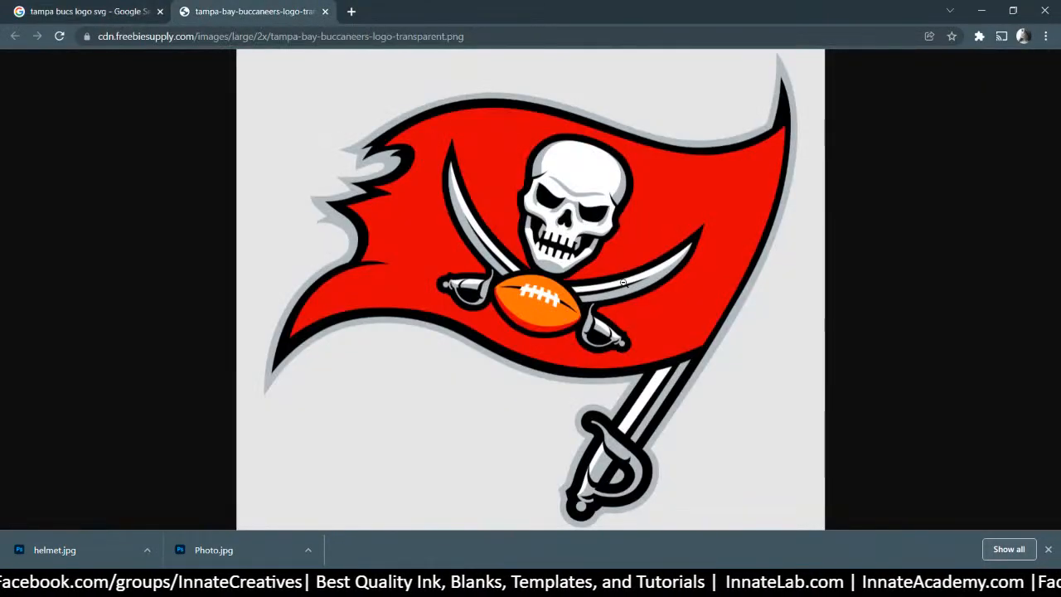
left_click(622, 282)
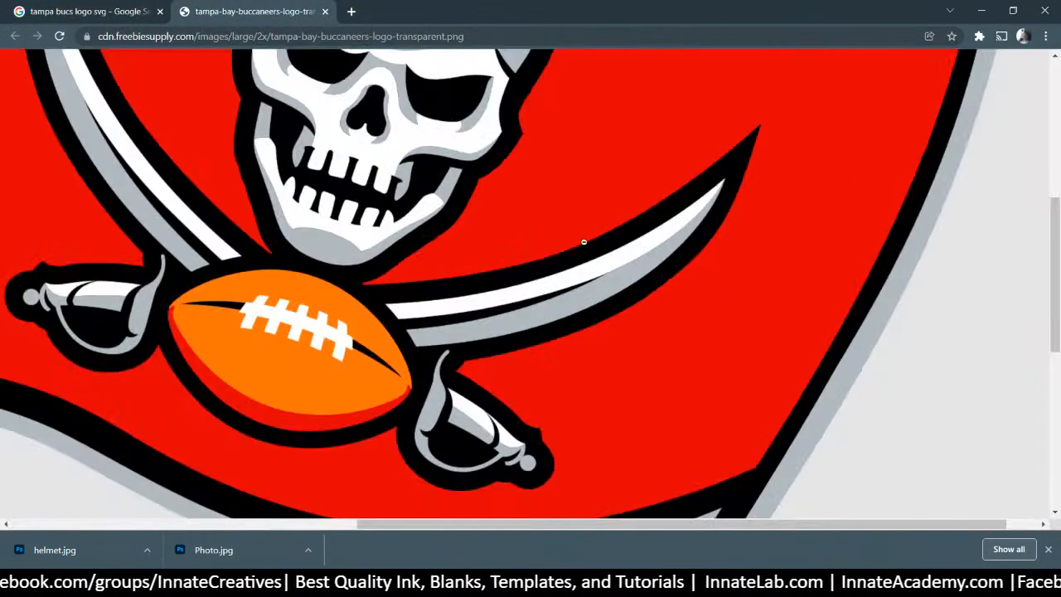
right_click(583, 239)
left_click(654, 269)
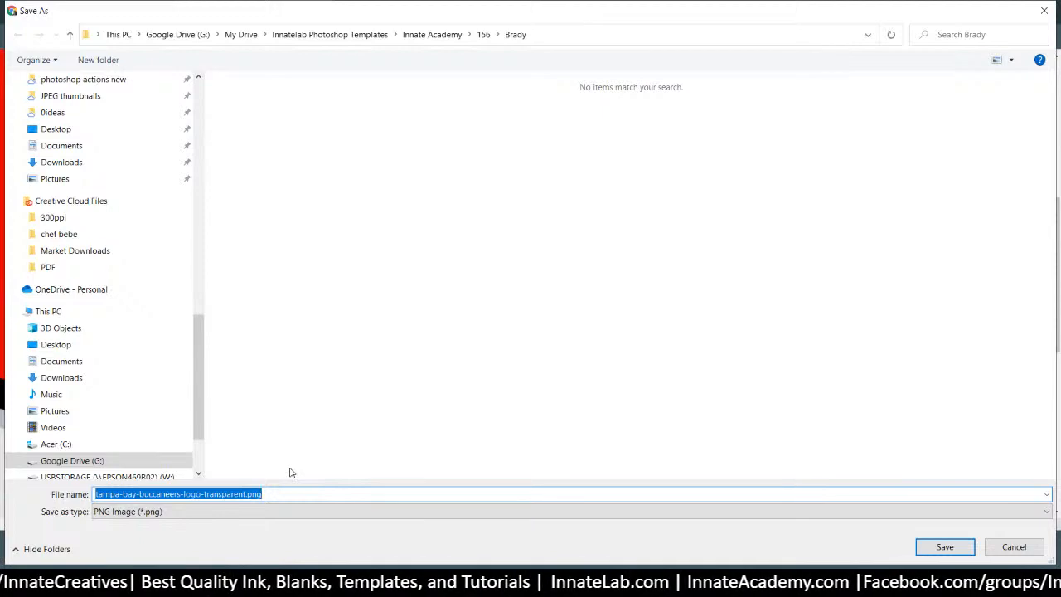
key("BackSpace")
type("logo")
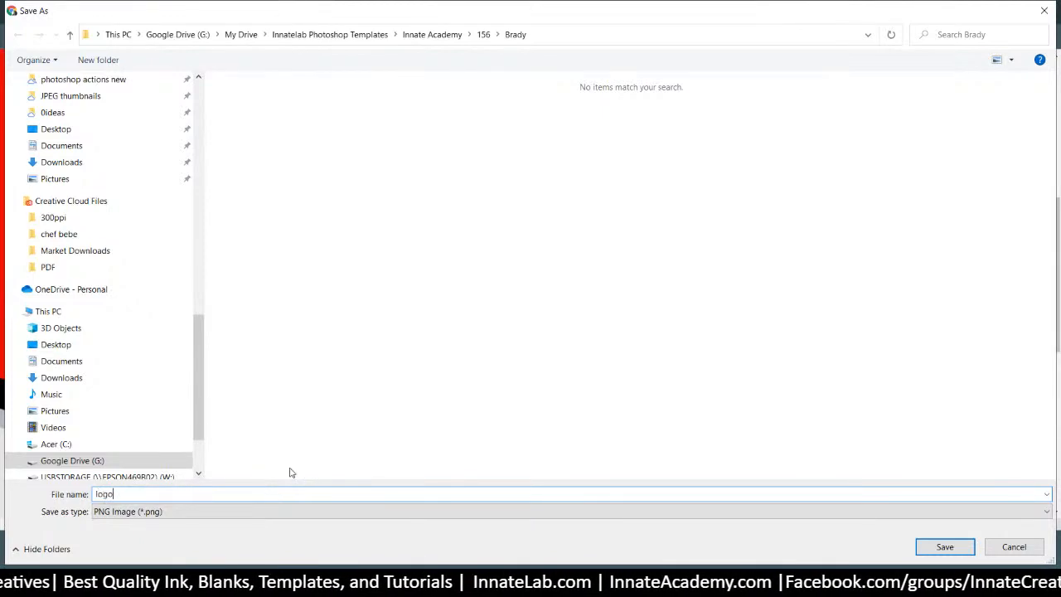
key("Return")
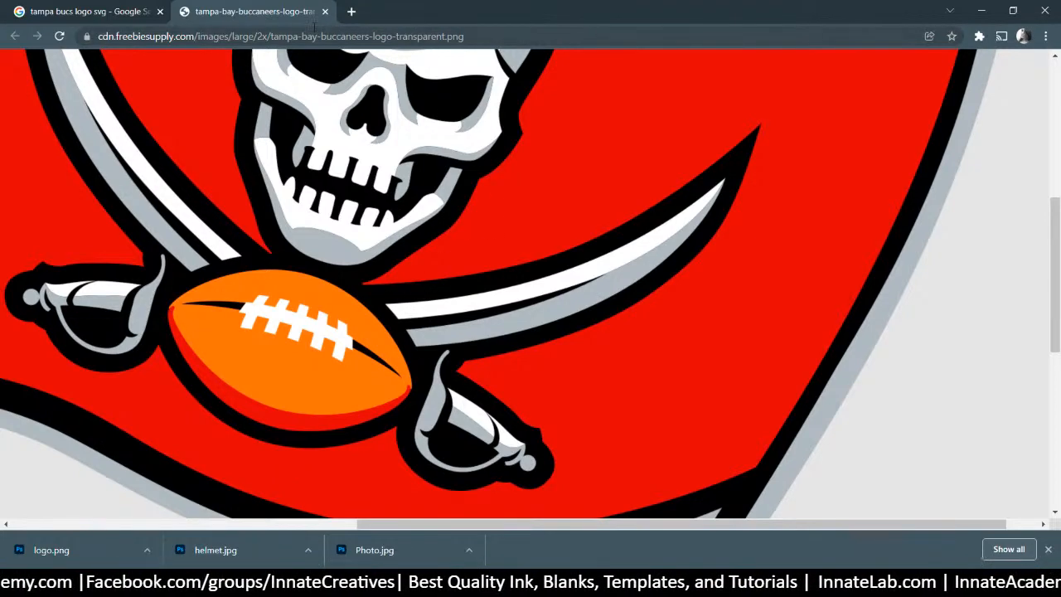
Close Chrome to return to Photoshop and select Smart Color 1 in the Layers panel
left_click(1040, 11)
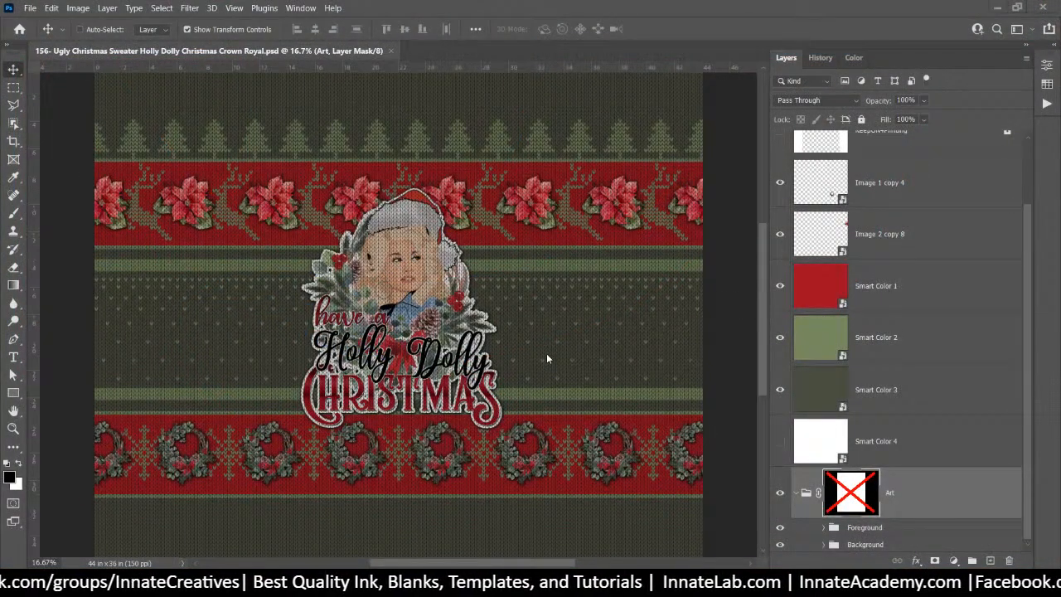
left_click(910, 401)
scroll(959, 262, "up", 2)
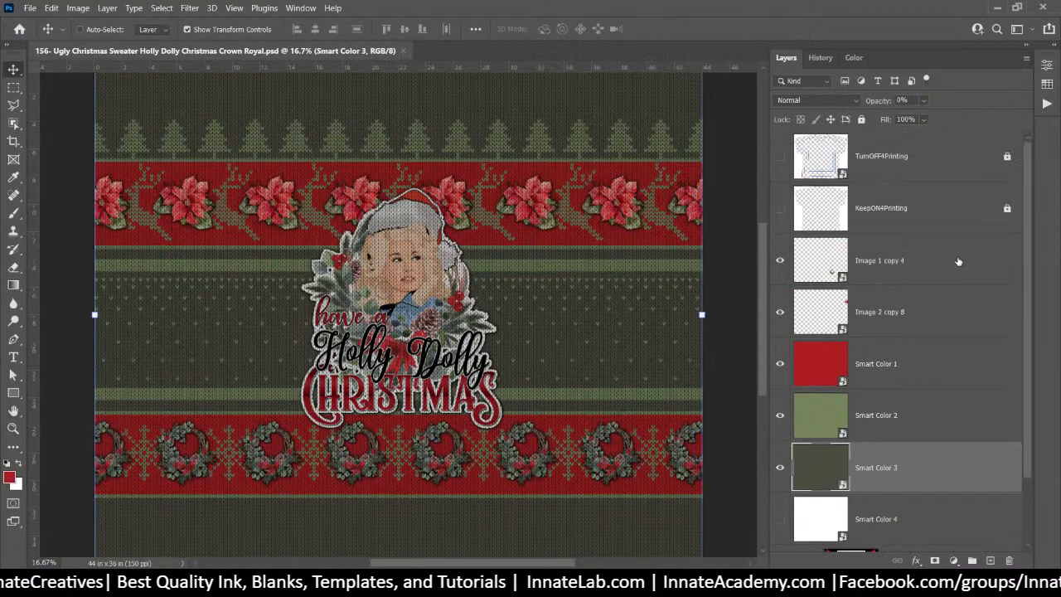
left_click(893, 169)
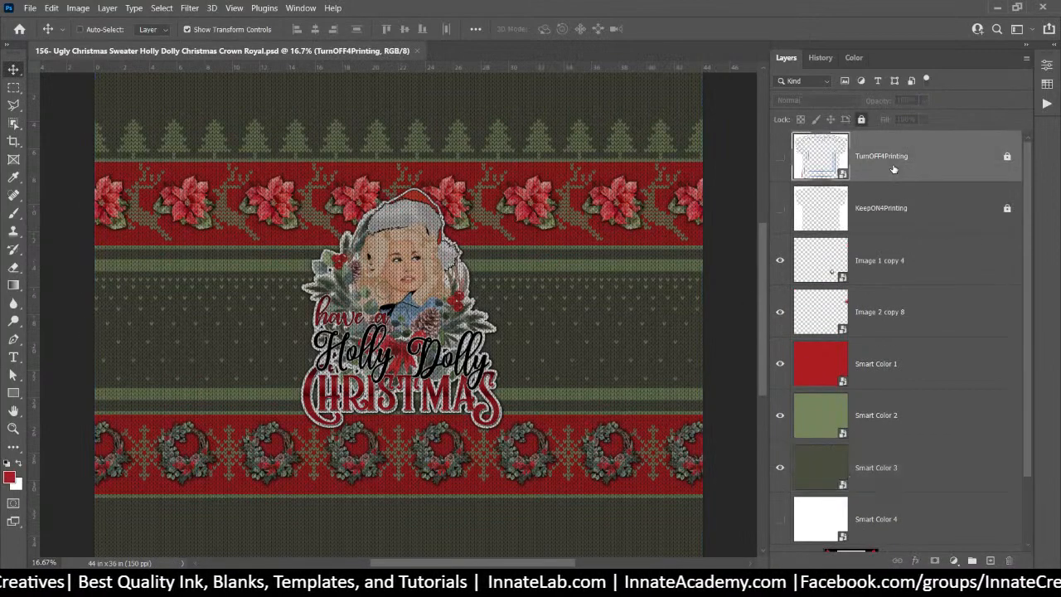
left_click(871, 384)
left_click(875, 427)
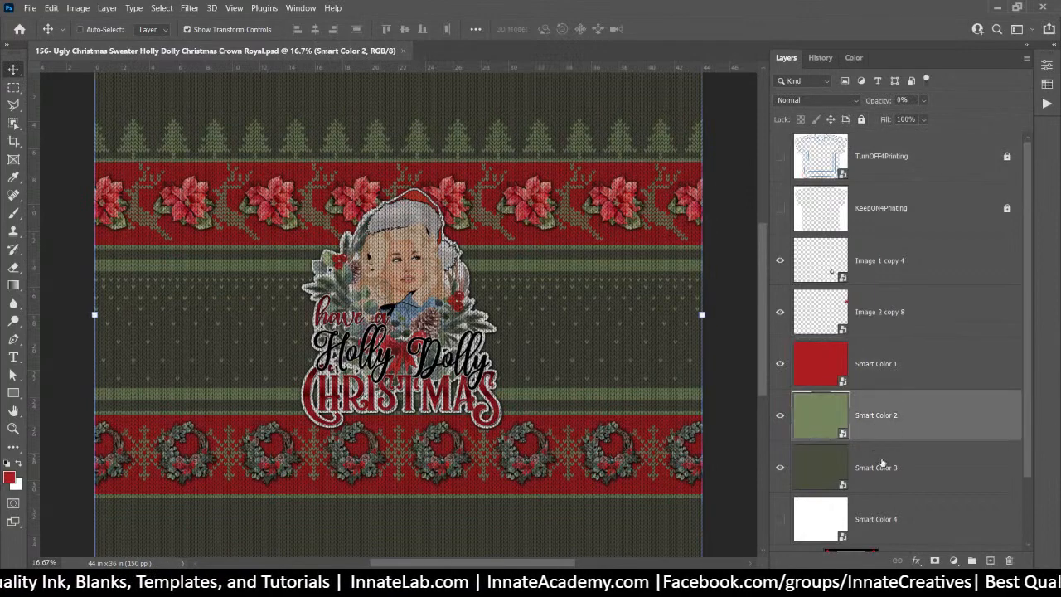
left_click(882, 465)
left_click(883, 363)
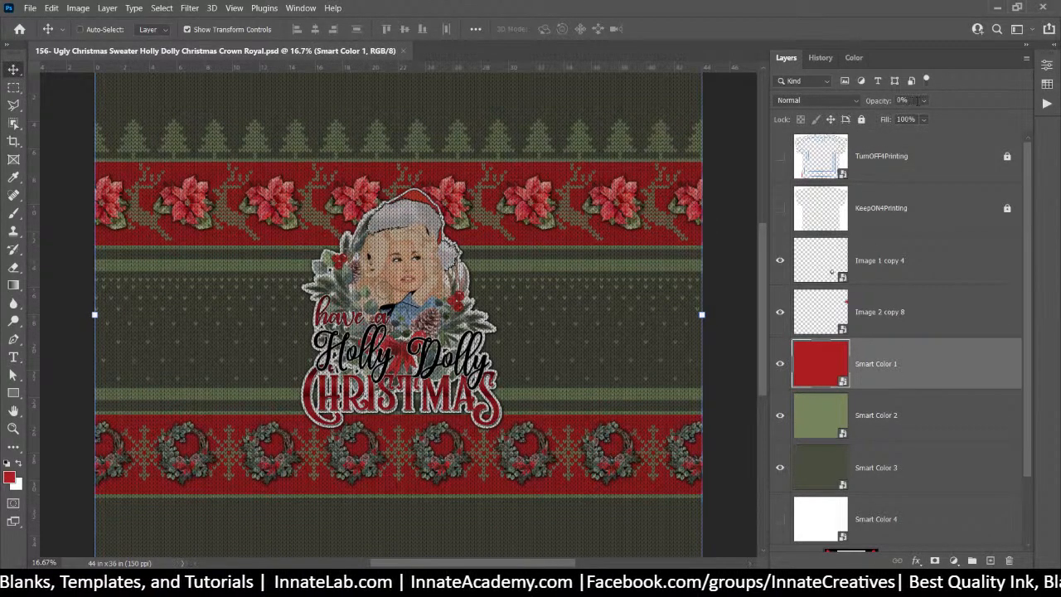
Raise the opacity of Smart Color 1, 2 and 3 to full
left_click(923, 101)
left_click_drag(924, 117, 992, 125)
left_click(921, 415)
left_click(924, 100)
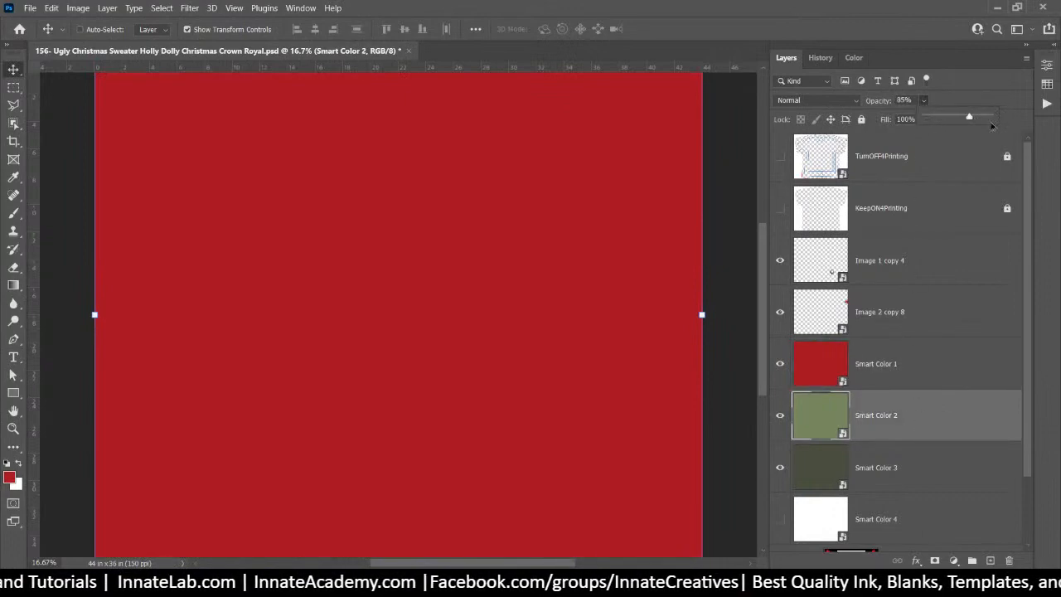
left_click(892, 475)
left_click(923, 100)
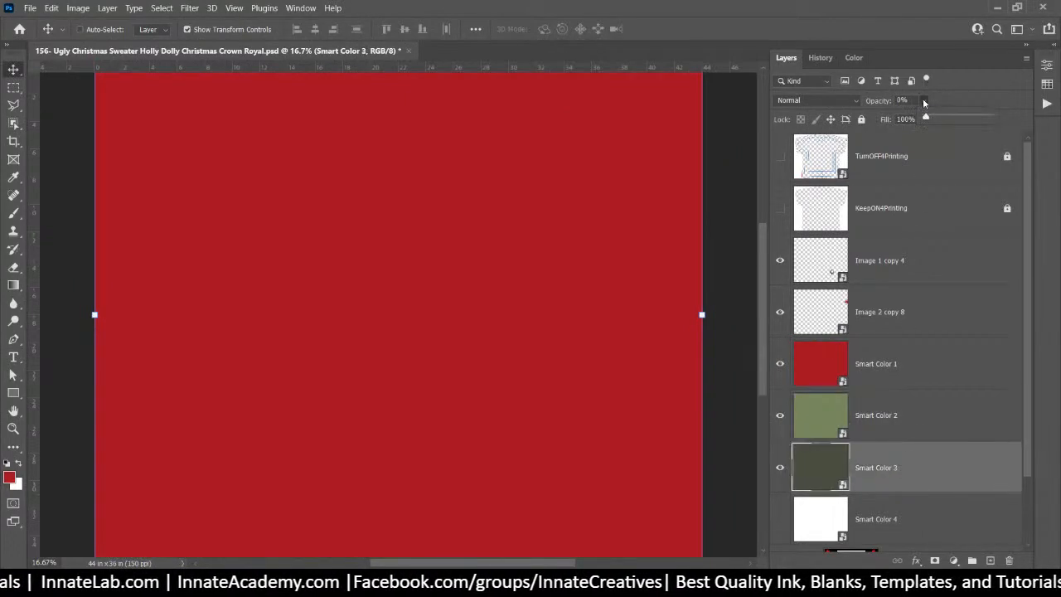
left_click_drag(926, 118, 1046, 155)
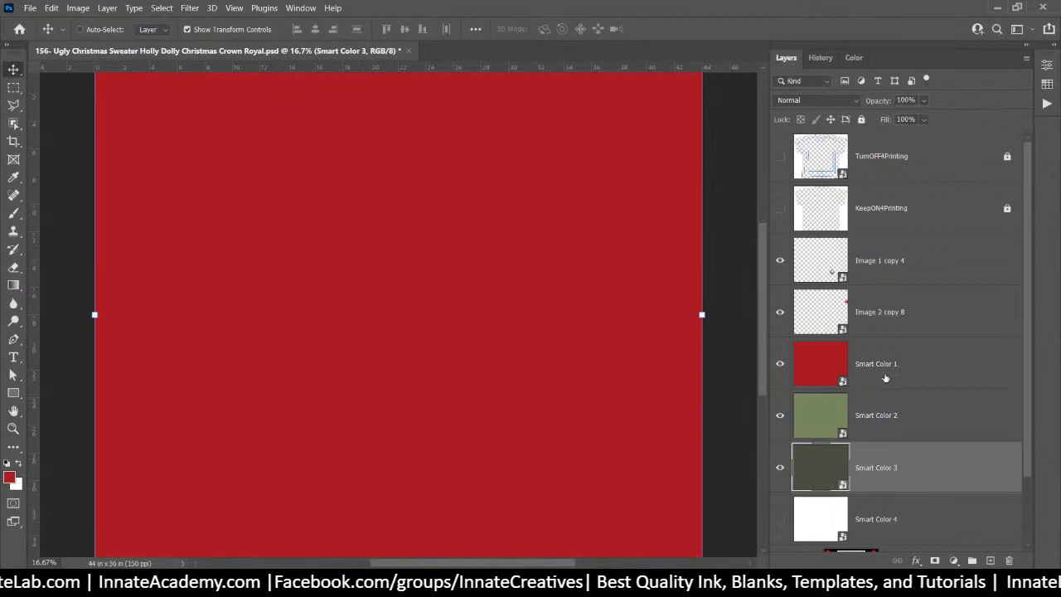
Show the KeepON4Printing outline and move Smart Color 1–4 to the top of the stack
left_click(887, 373)
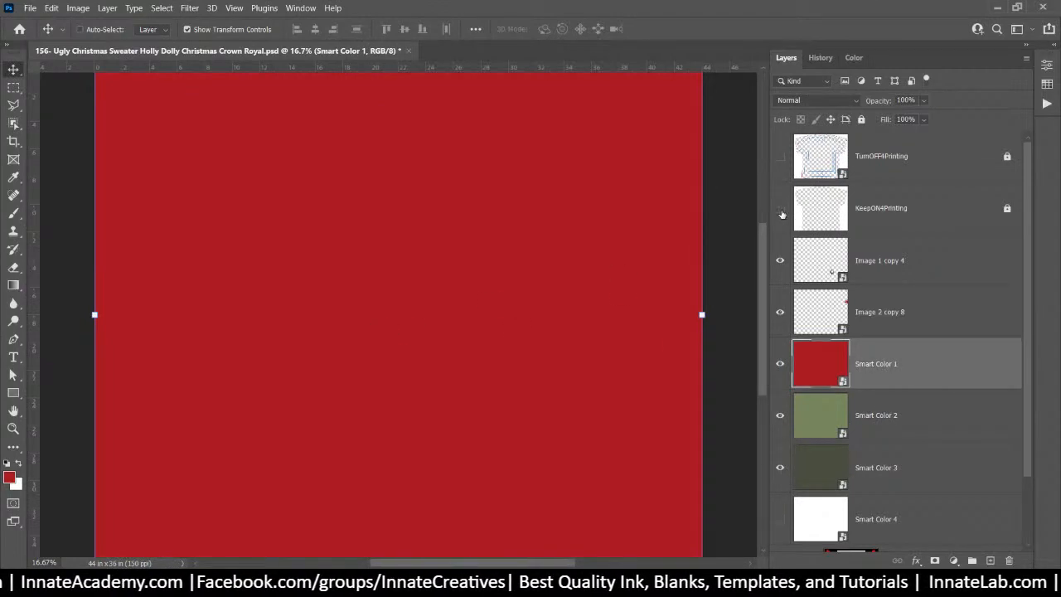
left_click(780, 208)
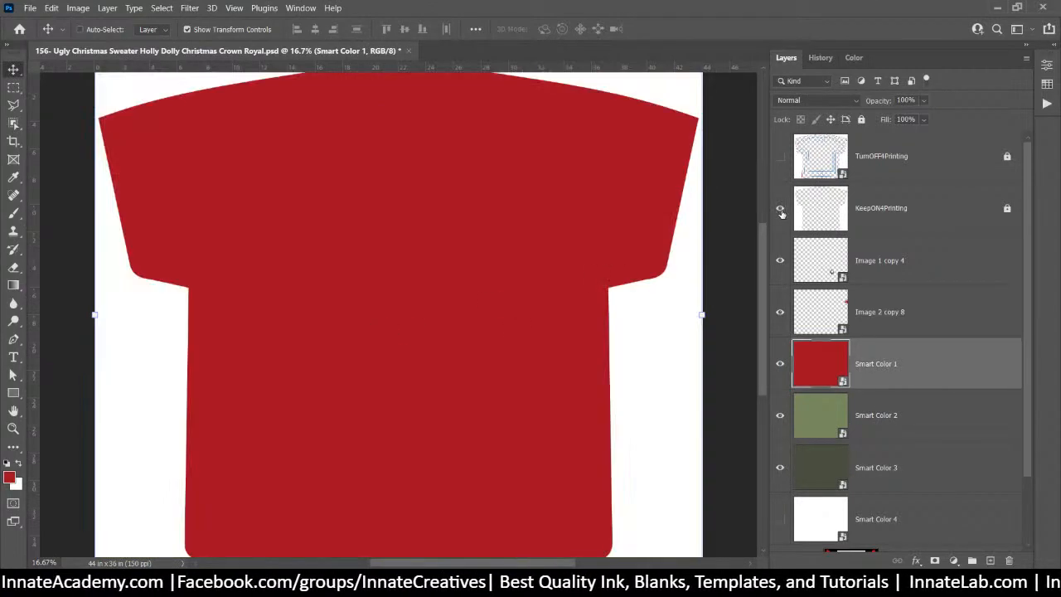
left_click(926, 474, "shift")
left_click_drag(918, 440, 864, 146)
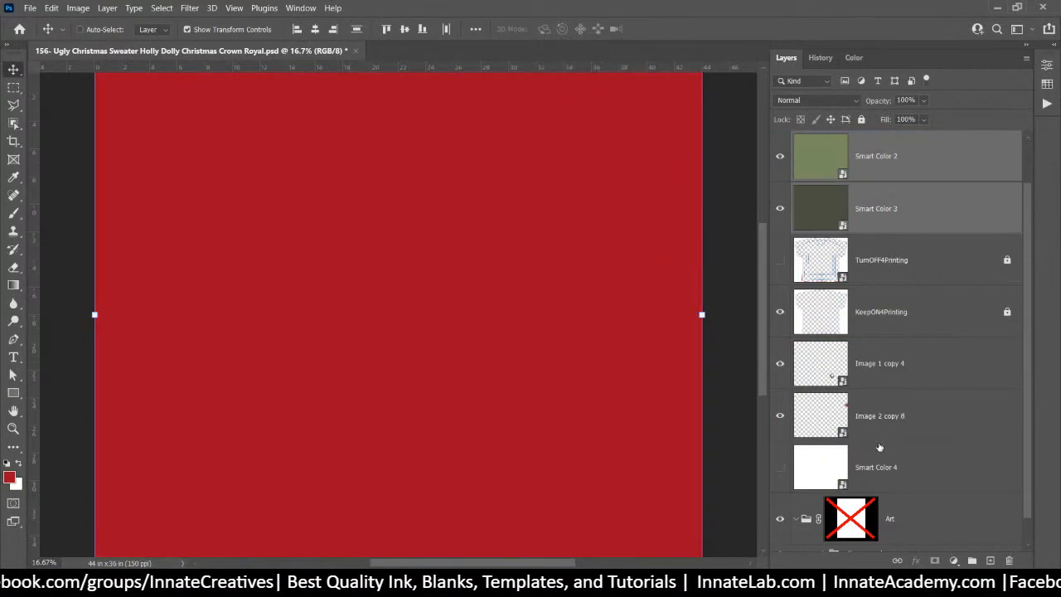
left_click_drag(888, 477, 887, 235)
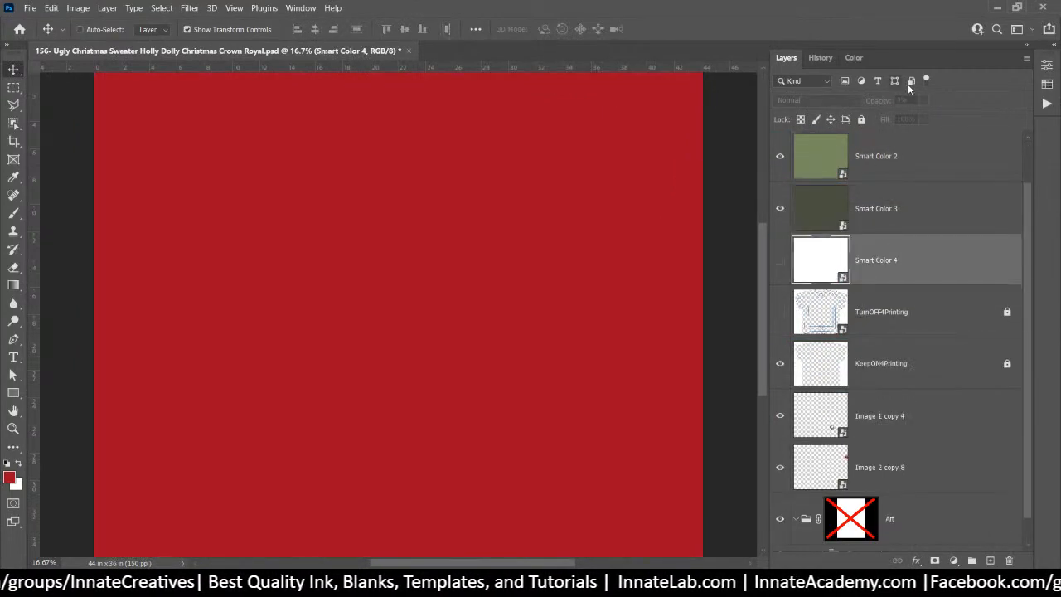
Make Smart Color 4 visible at full opacity and reselect Smart Color 1
left_click(779, 260)
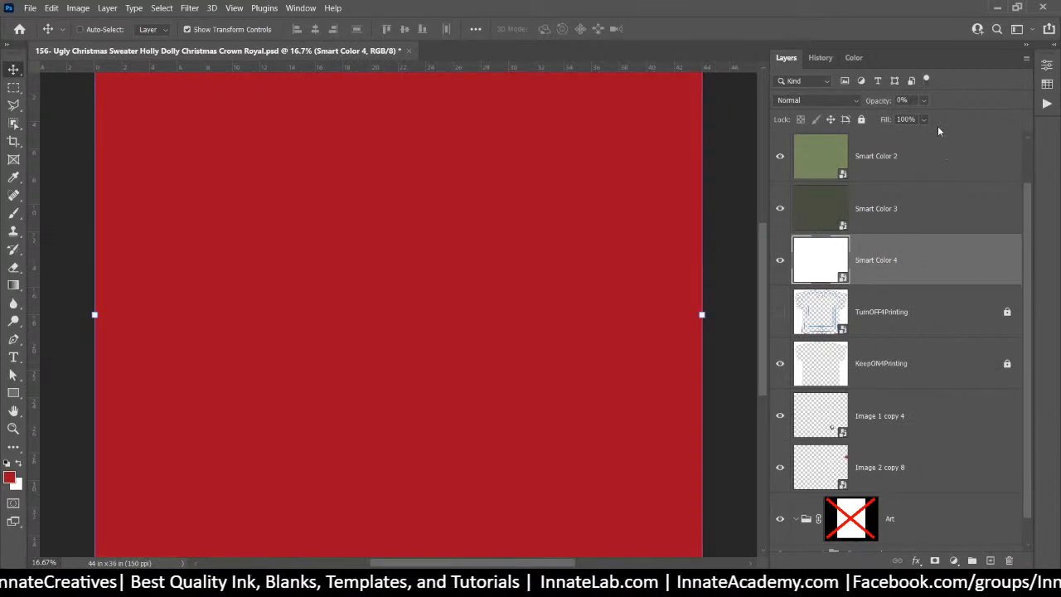
left_click(924, 100)
left_click_drag(935, 119, 1039, 122)
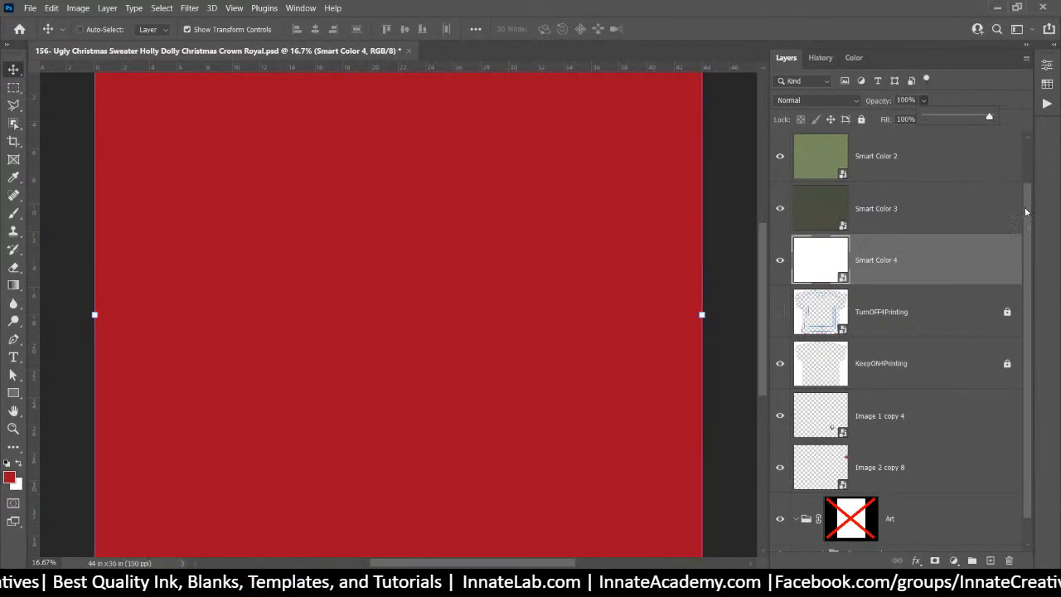
left_click_drag(1029, 213, 1034, 149)
left_click(902, 176)
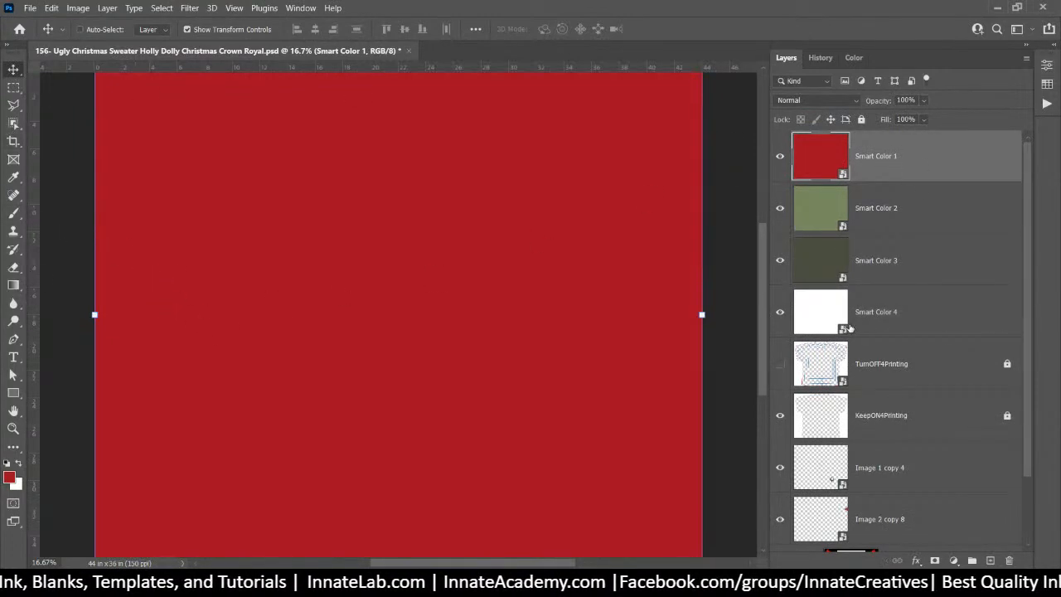
Mask Smart Color 1 to a small rectangle near the left edge and copy the mask to Smart Color 2–4
left_click(809, 362)
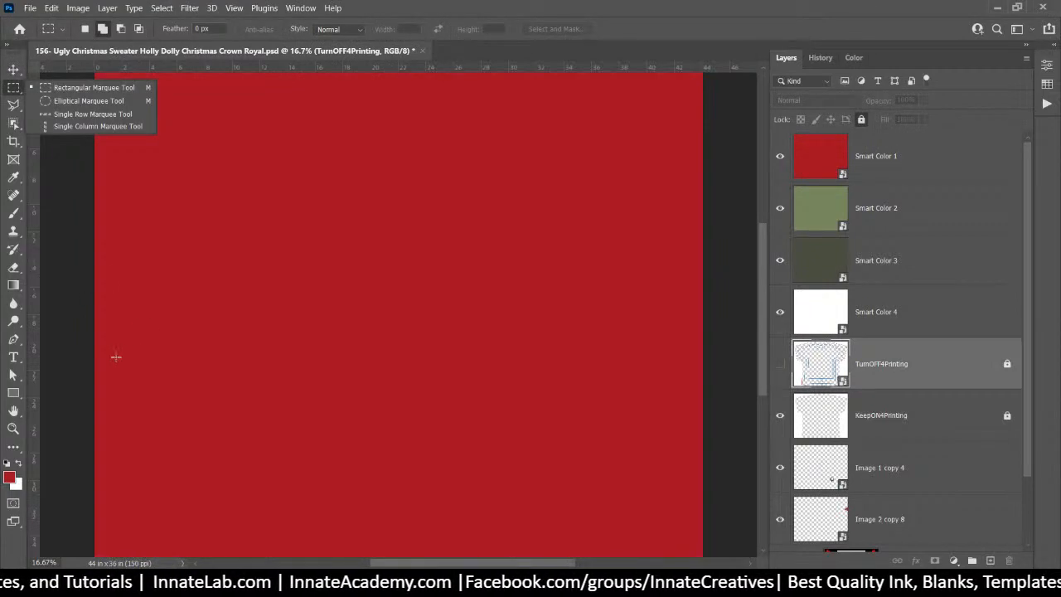
left_click_drag(109, 355, 164, 373)
left_click(878, 180)
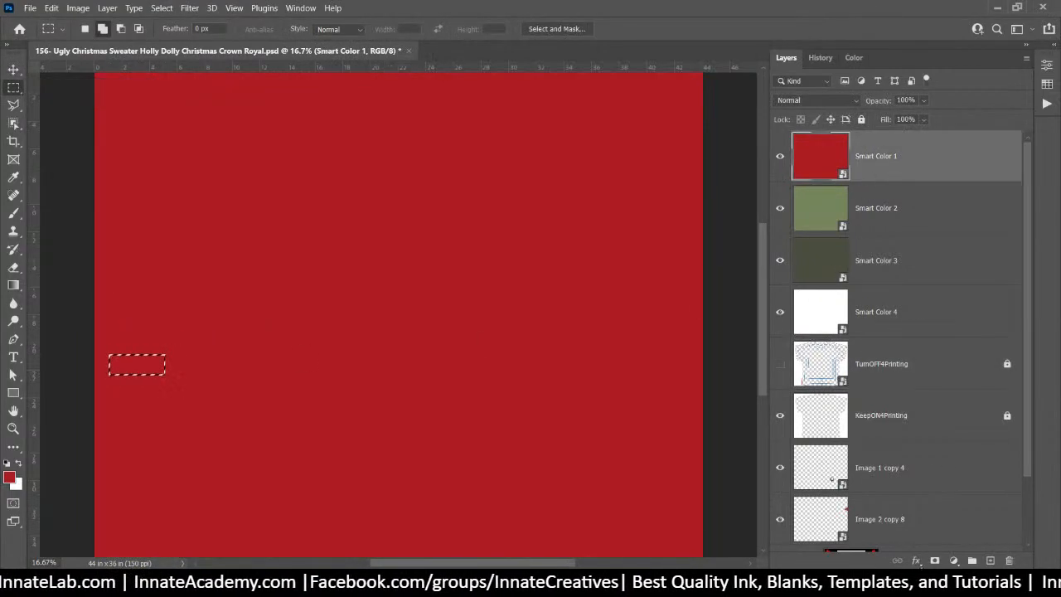
left_click(934, 560)
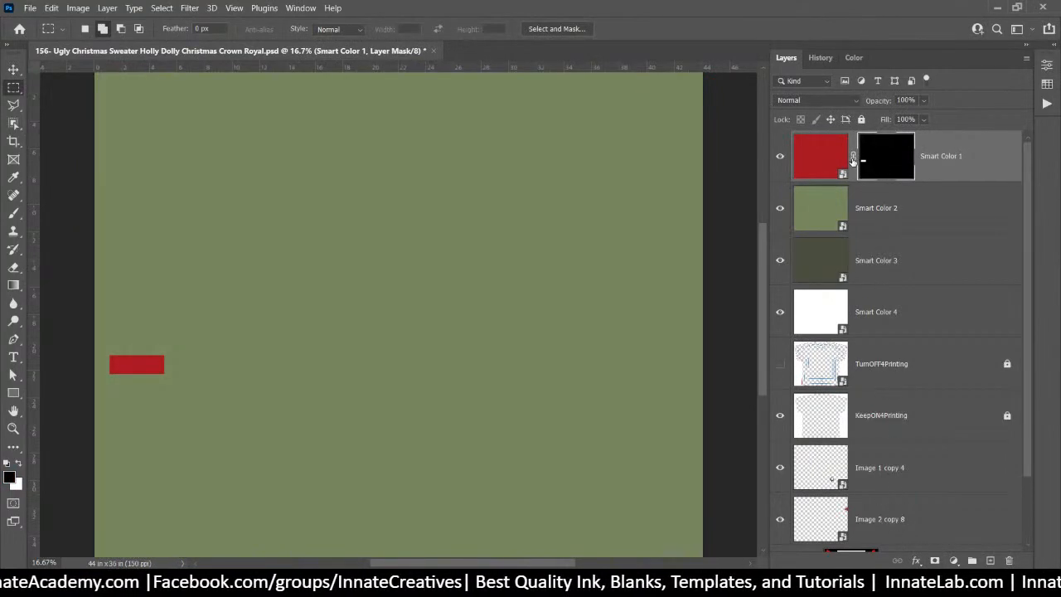
left_click(853, 156)
left_click_drag(874, 163, 883, 211)
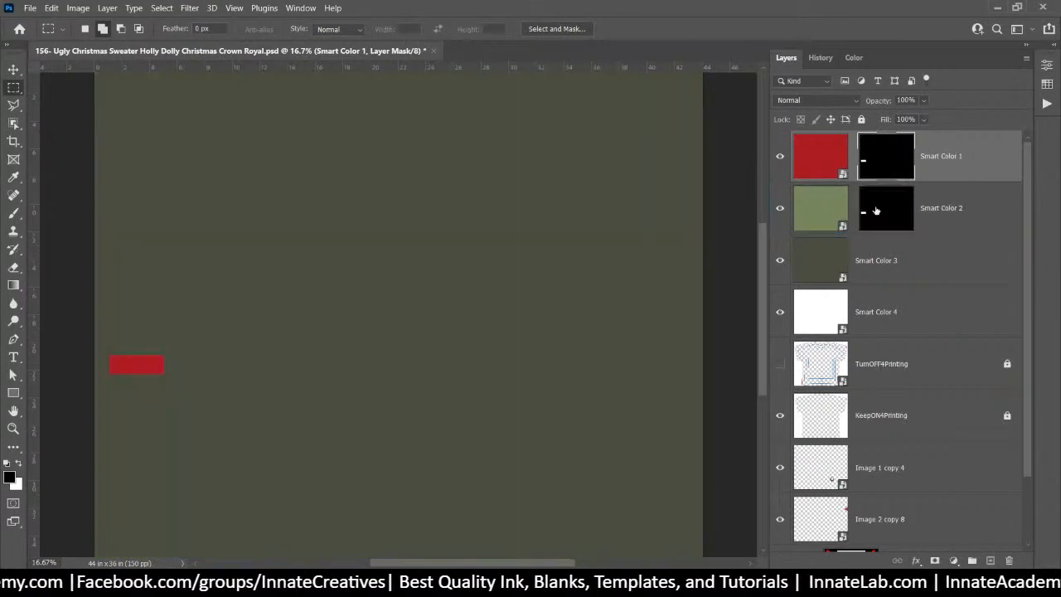
left_click_drag(893, 260, 893, 318)
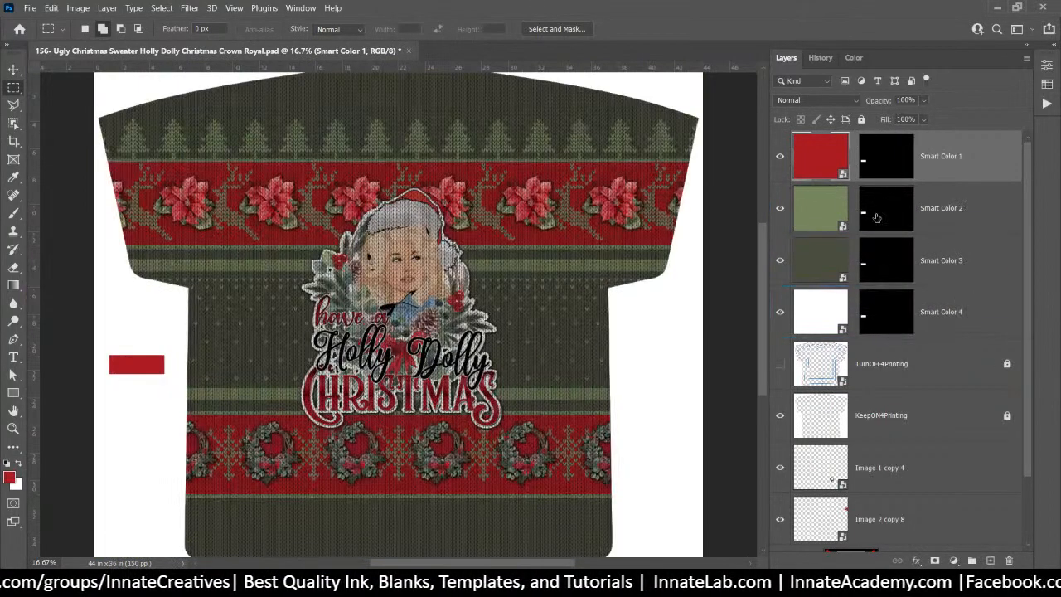
Stack the green swatch below the red and the dark swatch below the green, widening the red slightly
left_click(880, 214)
left_click(16, 73)
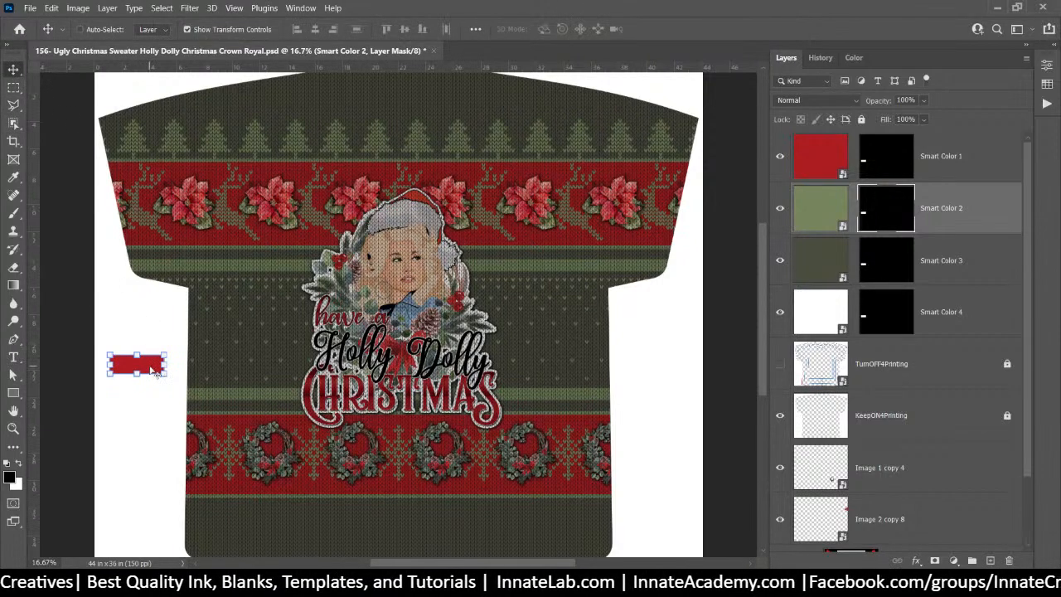
left_click_drag(153, 371, 150, 417)
left_click(895, 272)
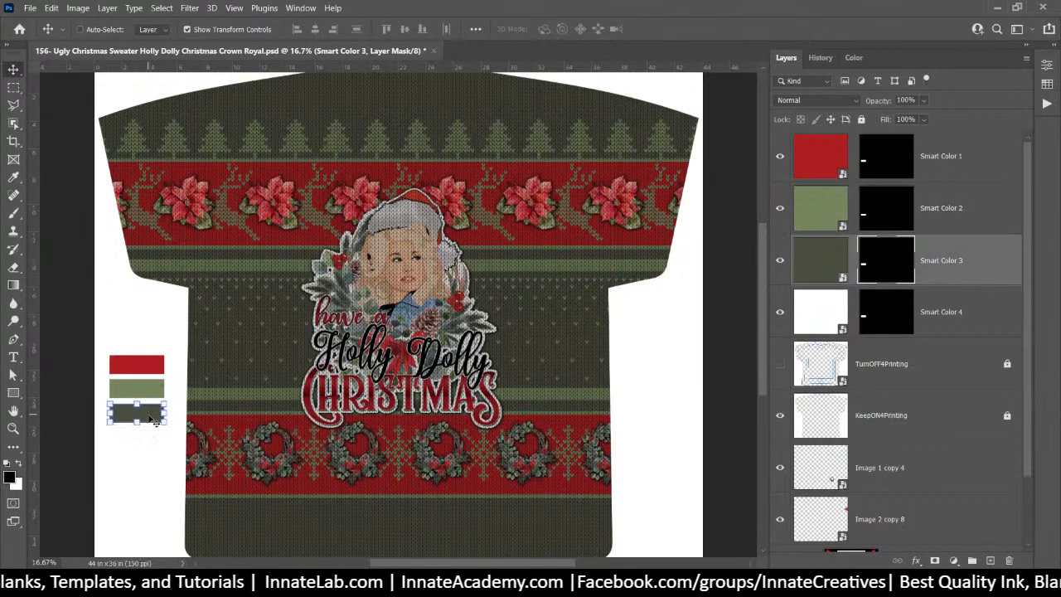
left_click(843, 329)
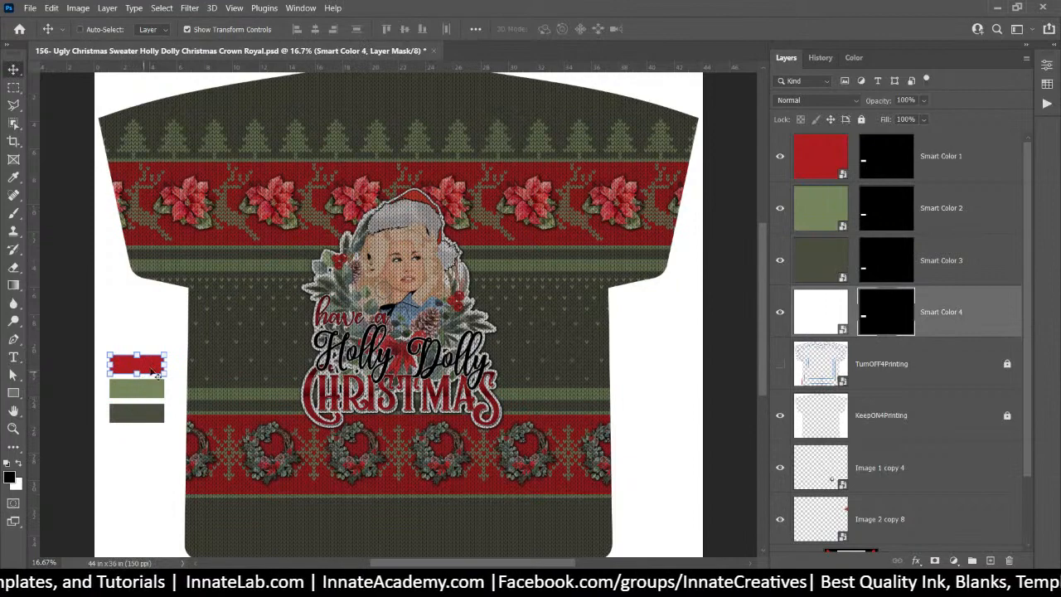
left_click_drag(159, 364, 156, 414)
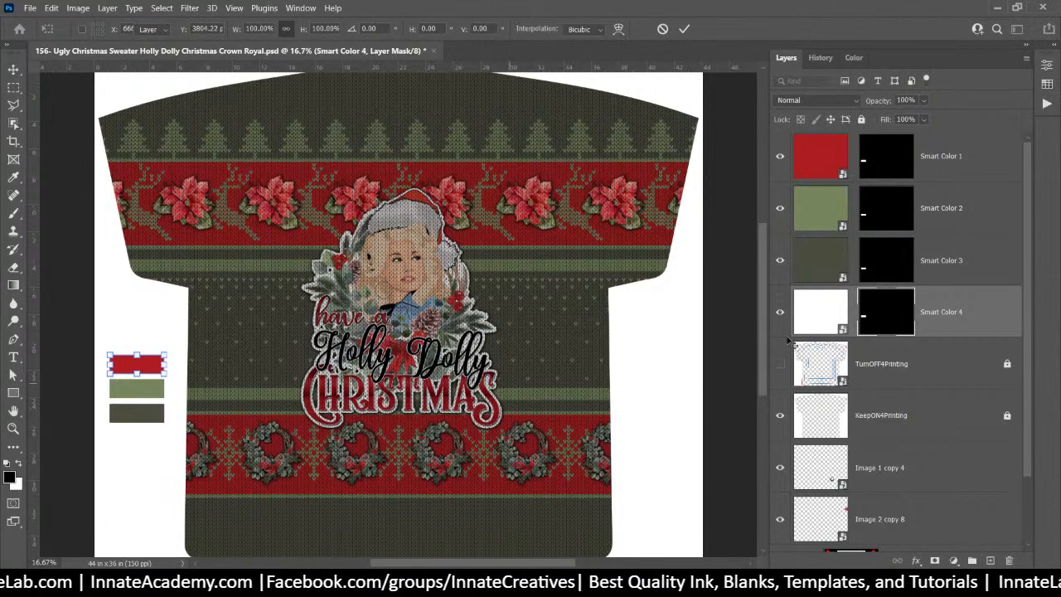
key("Return")
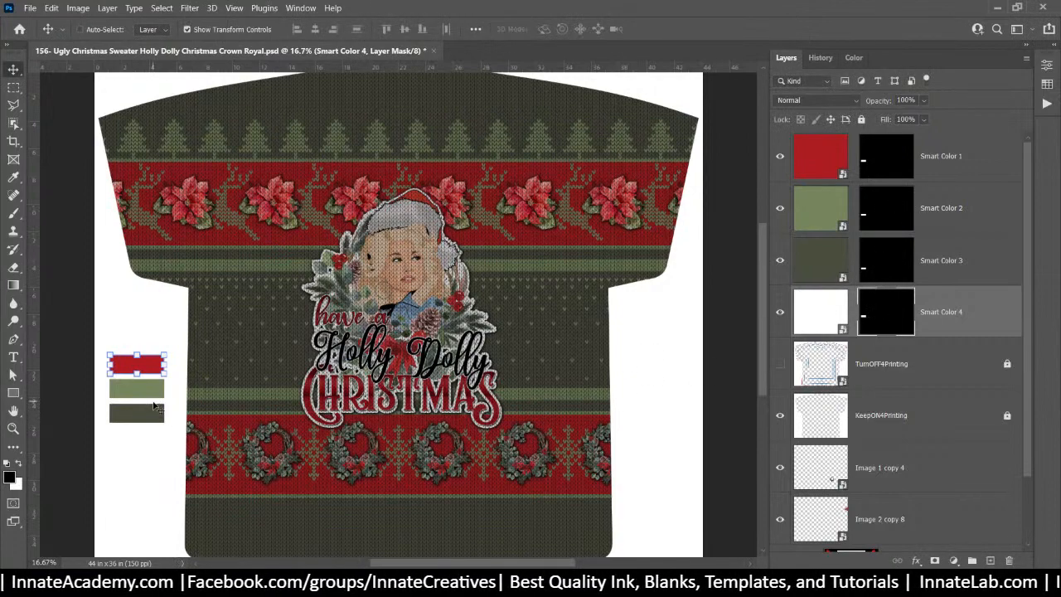
Keep the white swatch in place and give Smart Color 4 a Drop Shadow effect
left_click_drag(147, 368, 150, 450)
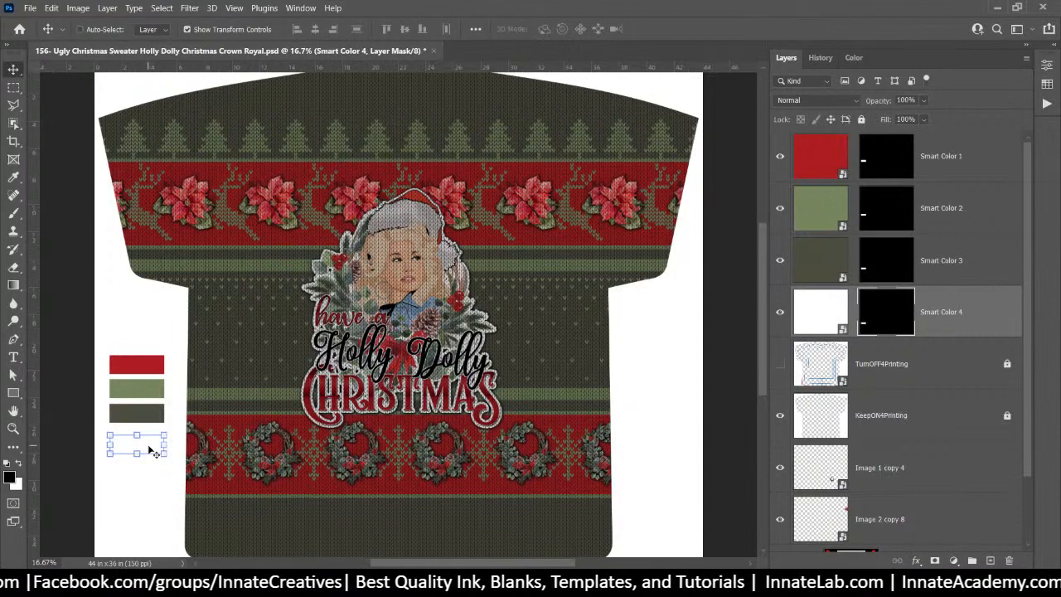
key("ctrl+z")
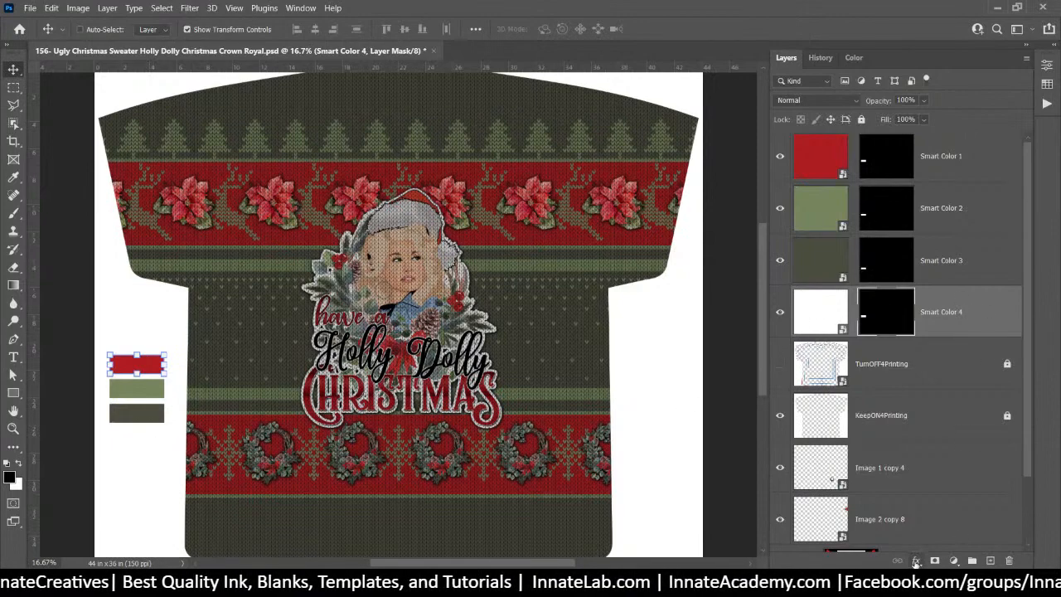
left_click(916, 562)
left_click(936, 553)
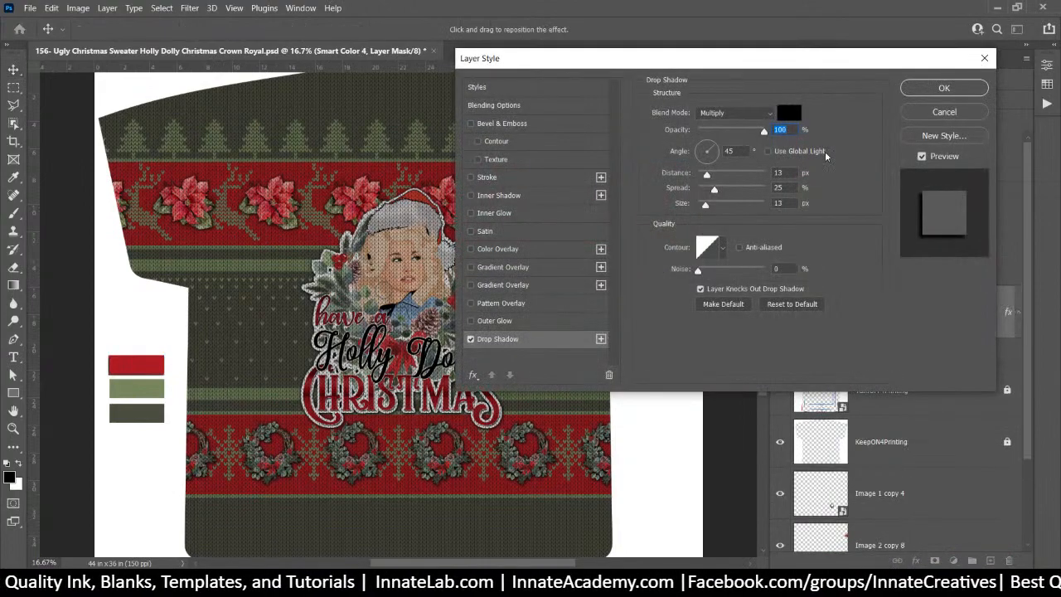
left_click(942, 88)
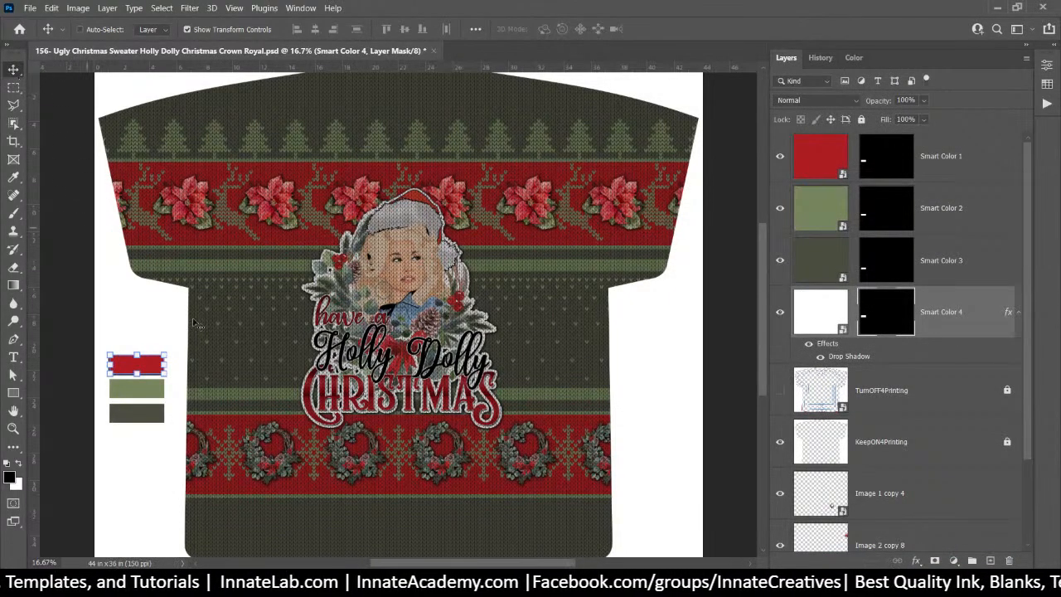
left_click_drag(156, 373, 154, 439)
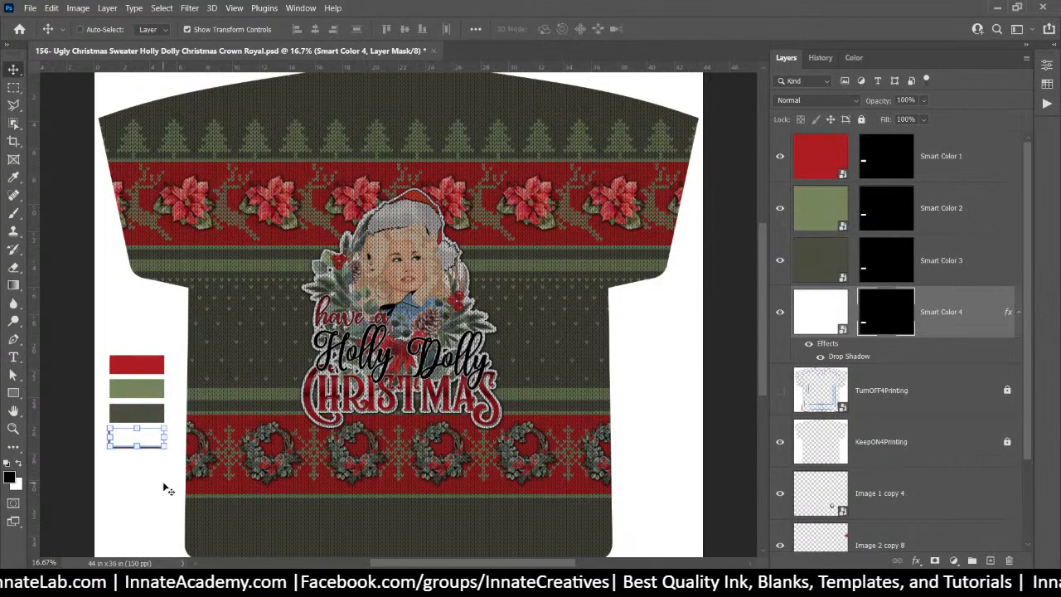
Rename 'Image 1 copy 4' to 'Image 1' and 'Image 2 copy 8' to 'Image 2'
left_click(881, 405)
left_click(890, 502)
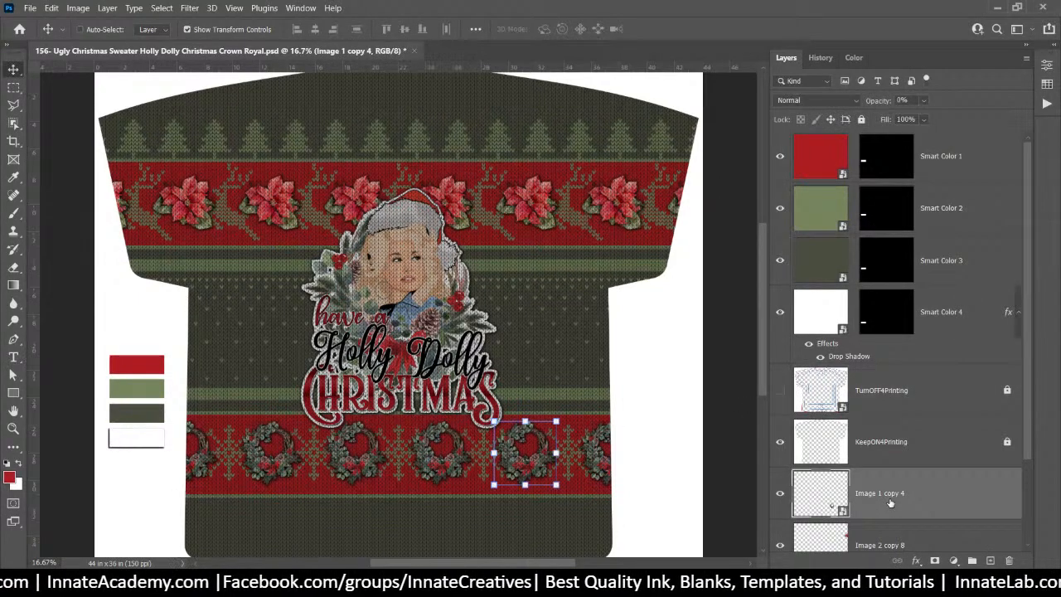
scroll(867, 420, "down", 2)
double_click(880, 390)
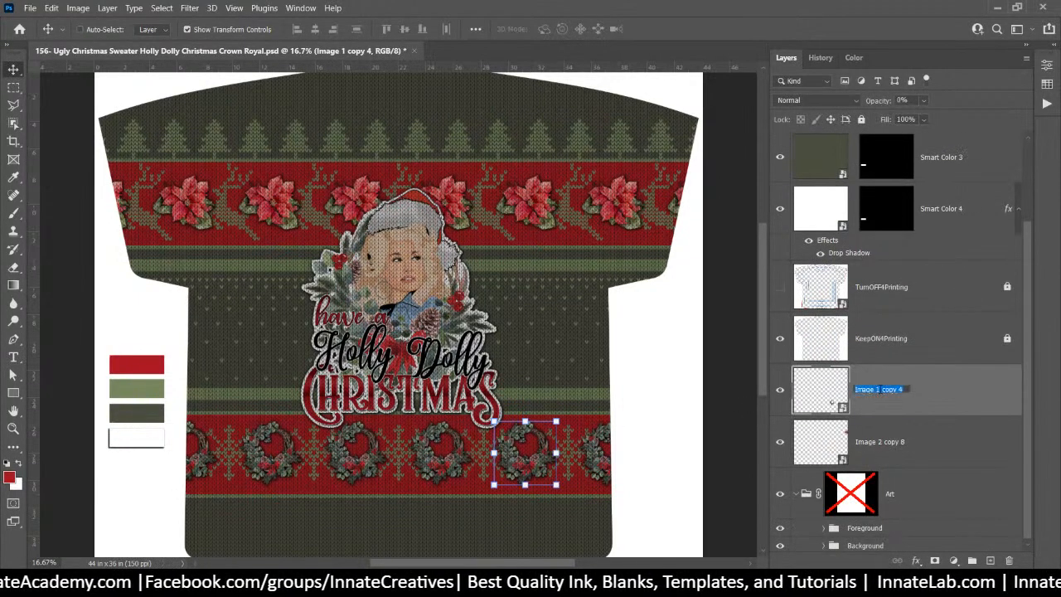
left_click_drag(882, 390, 991, 411)
key("BackSpace")
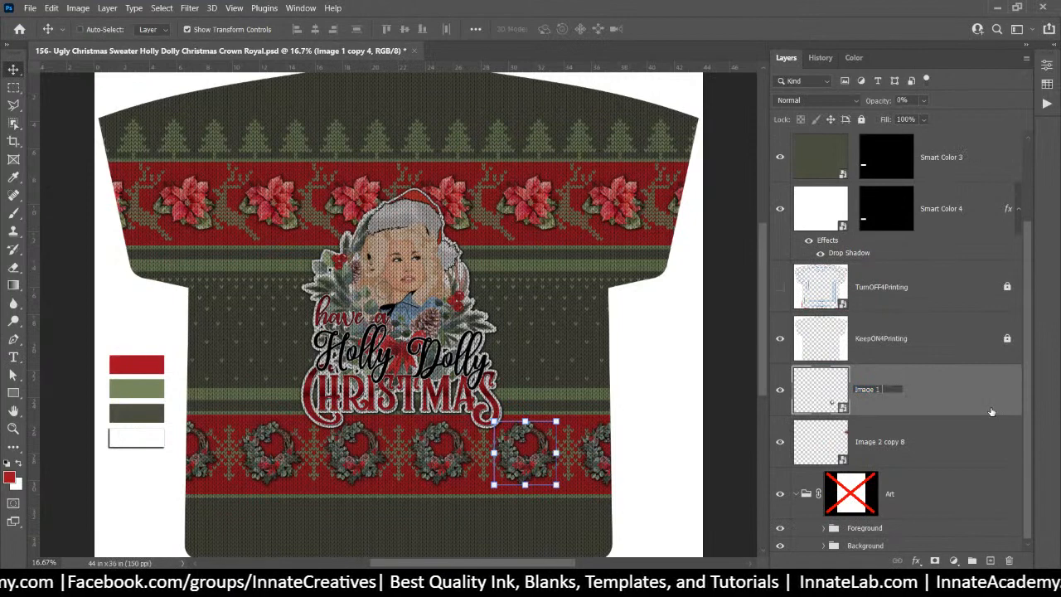
left_click(902, 447)
double_click(880, 441)
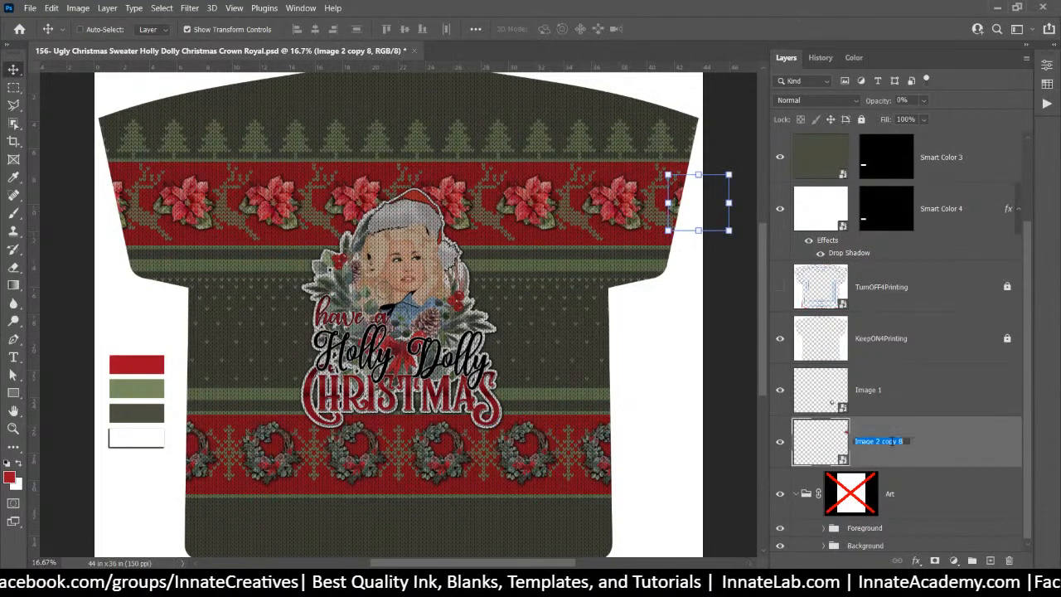
left_click_drag(877, 441, 909, 442)
key("BackSpace")
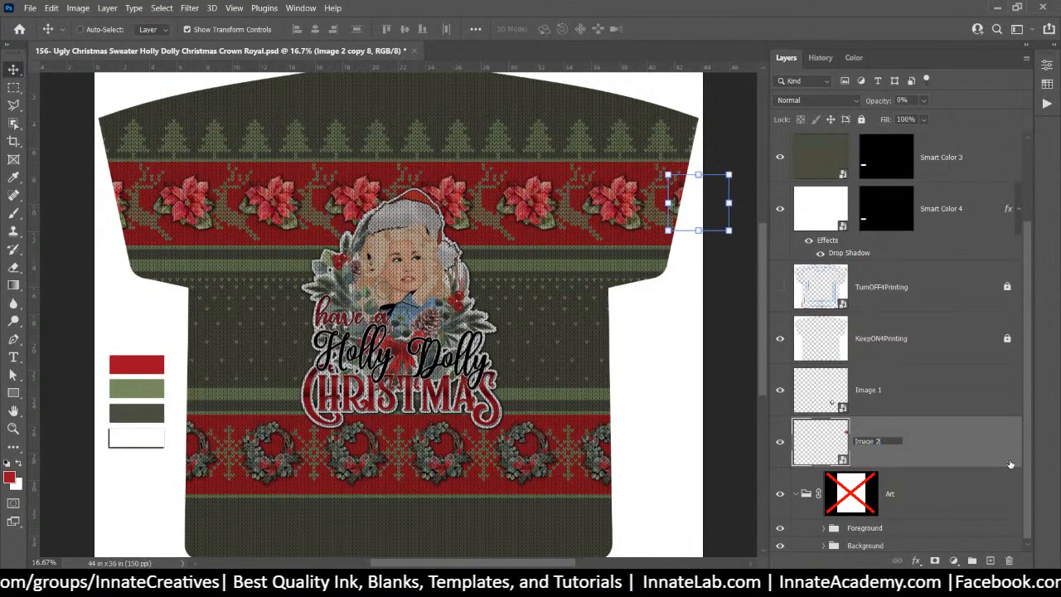
left_click(1011, 465)
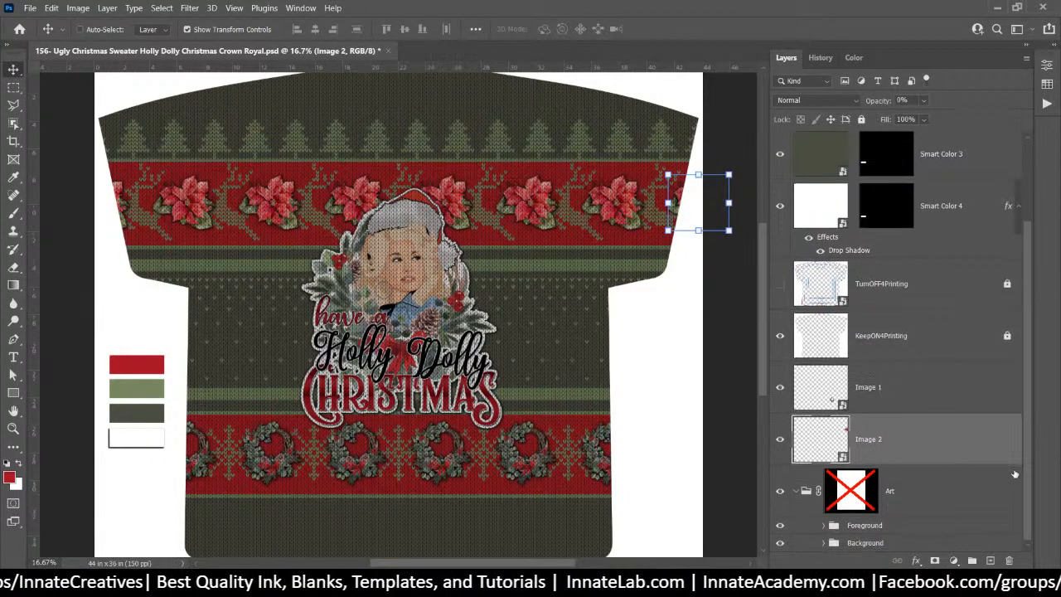
Move Image 1 and Image 2 together to the top of the layer stack
scroll(916, 372, "up", 2)
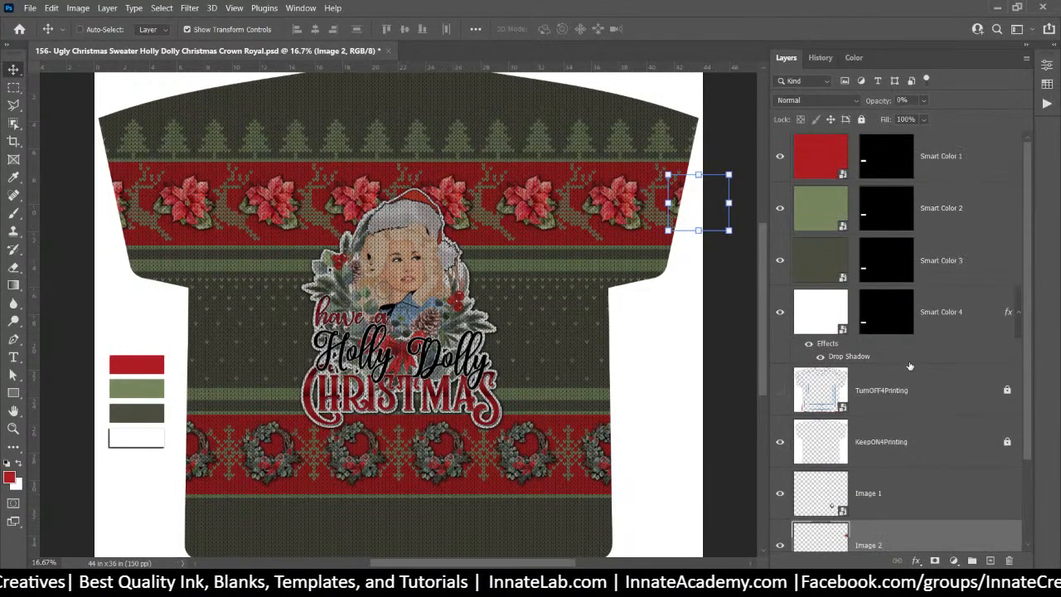
scroll(888, 374, "down", 2)
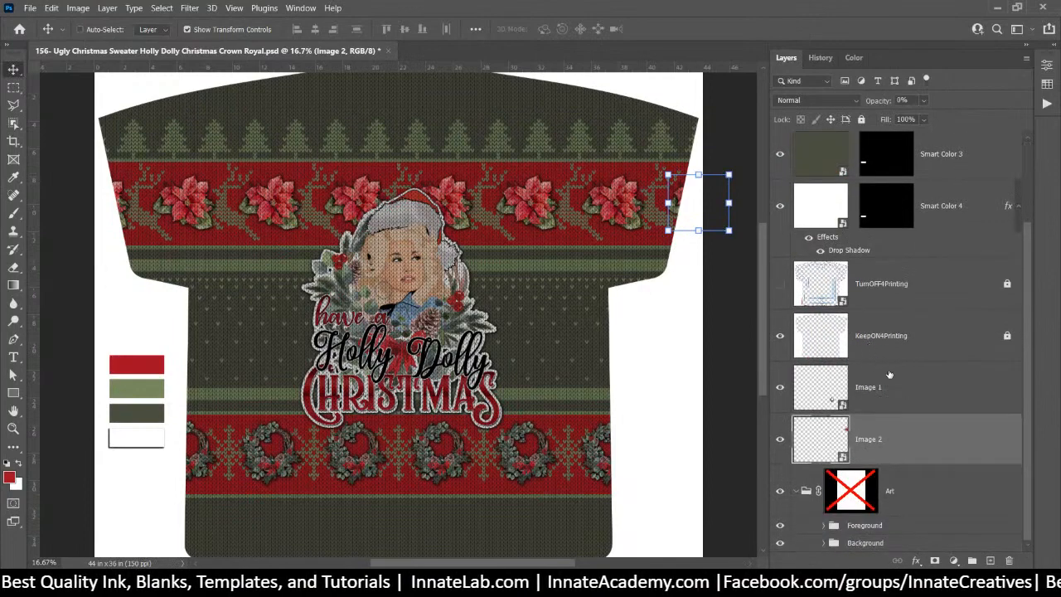
left_click(878, 396, "shift")
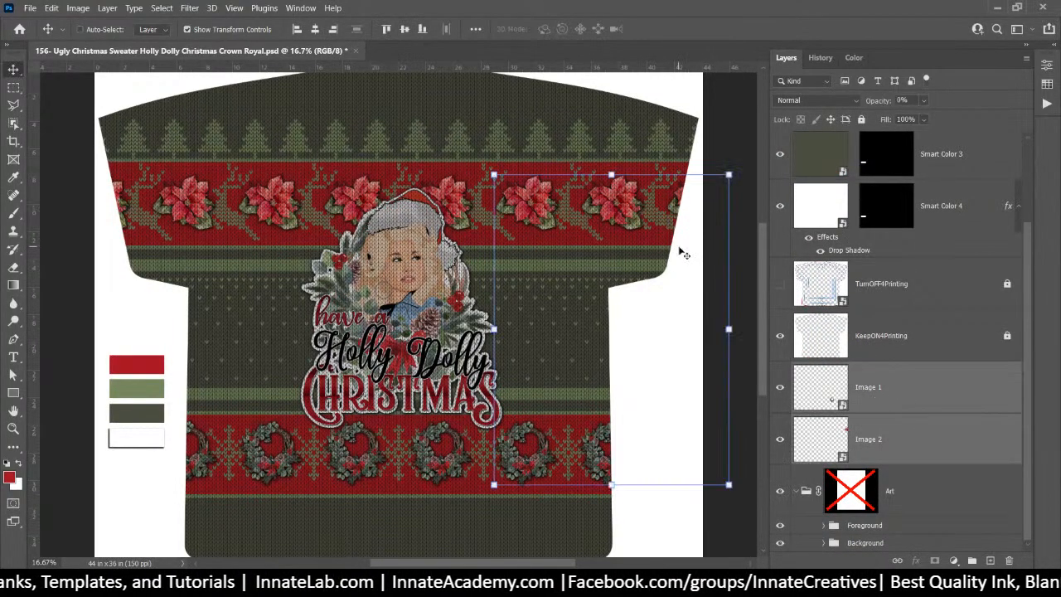
left_click_drag(921, 387, 892, 135)
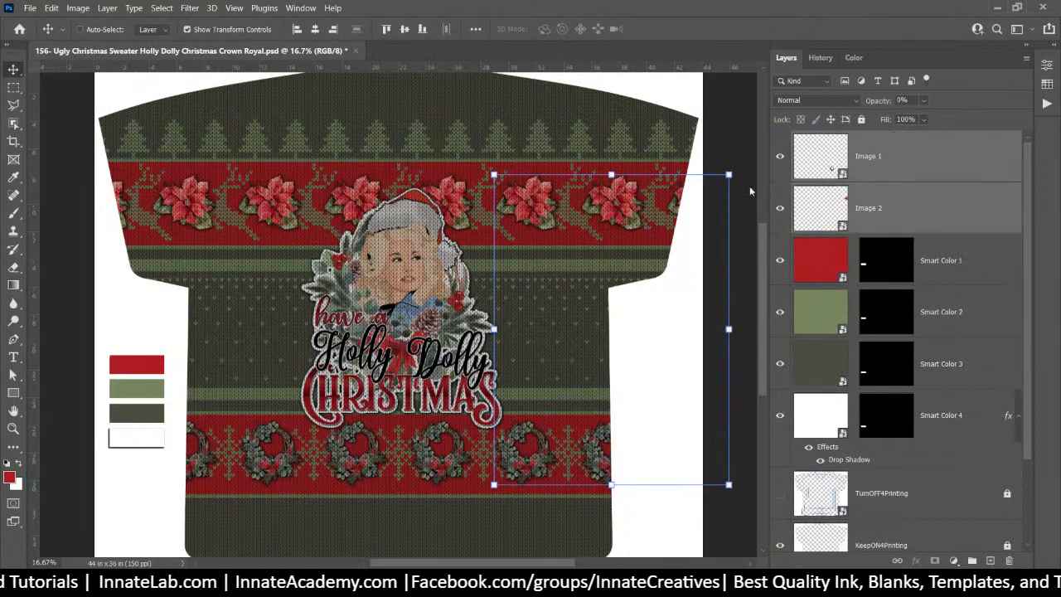
left_click_drag(687, 279, 303, 436)
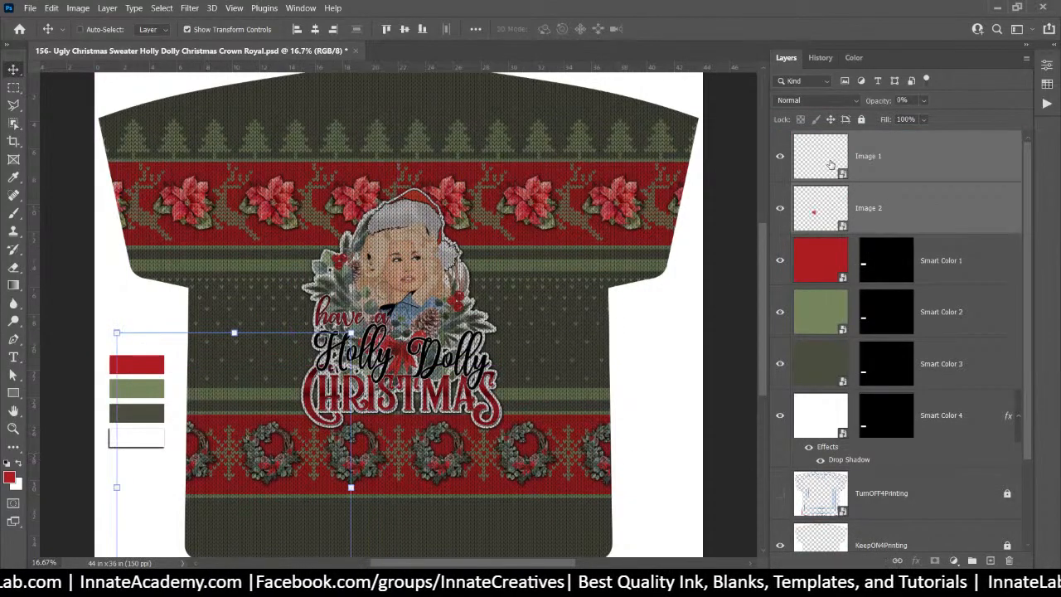
key("ctrl+z")
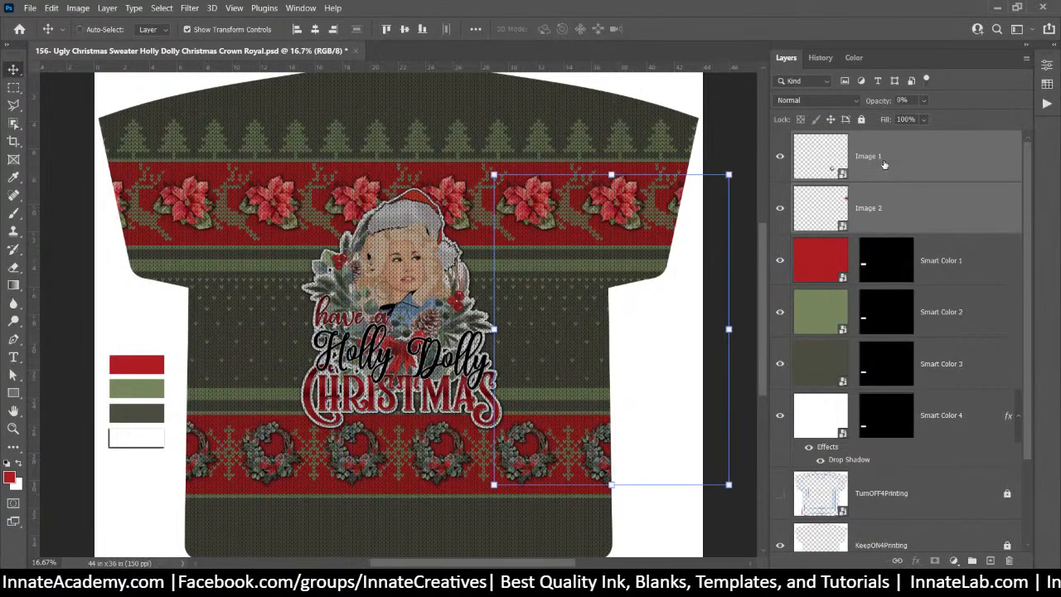
Hide the Image 2 layer
left_click(884, 160)
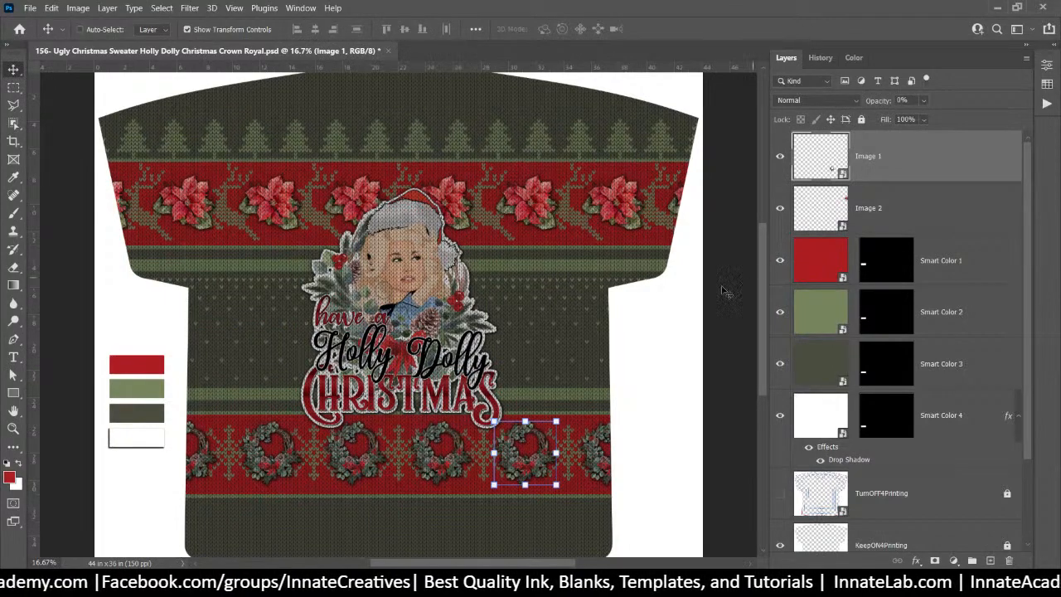
left_click(878, 209)
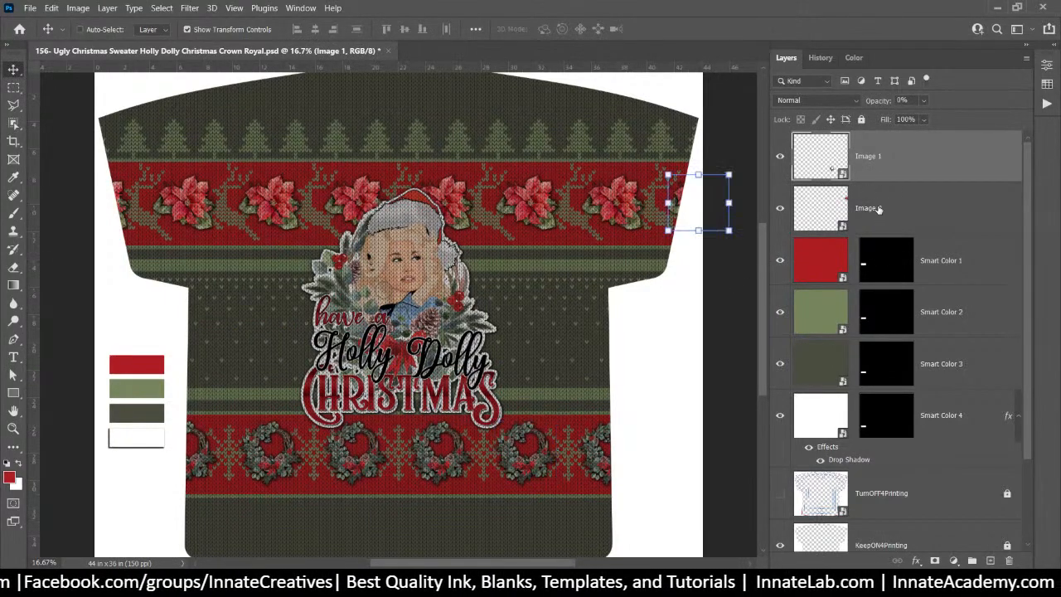
scroll(892, 248, "down", 2)
scroll(896, 261, "down", 1)
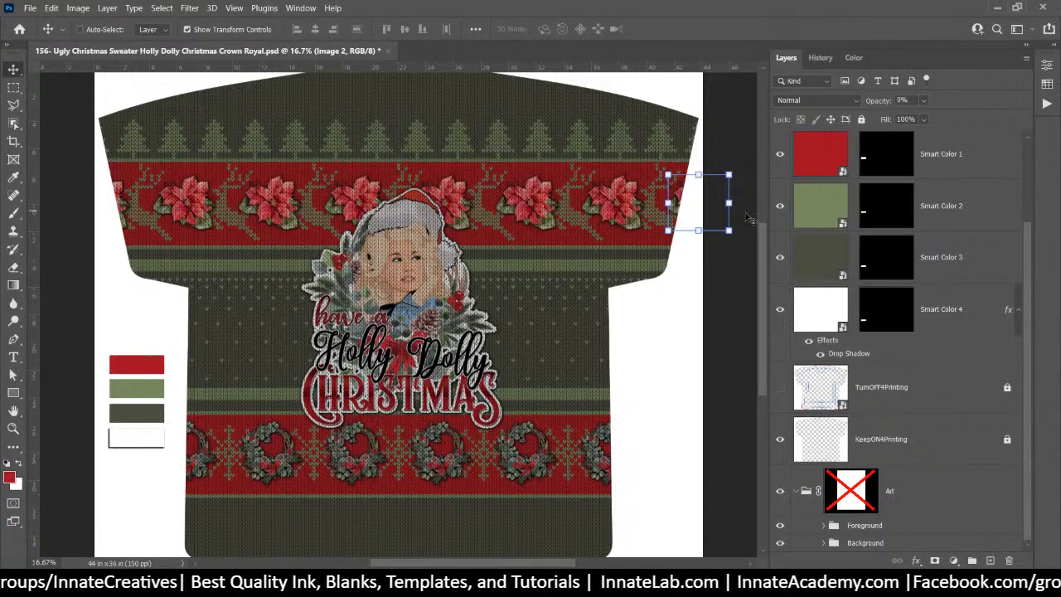
scroll(749, 217, "up", 3)
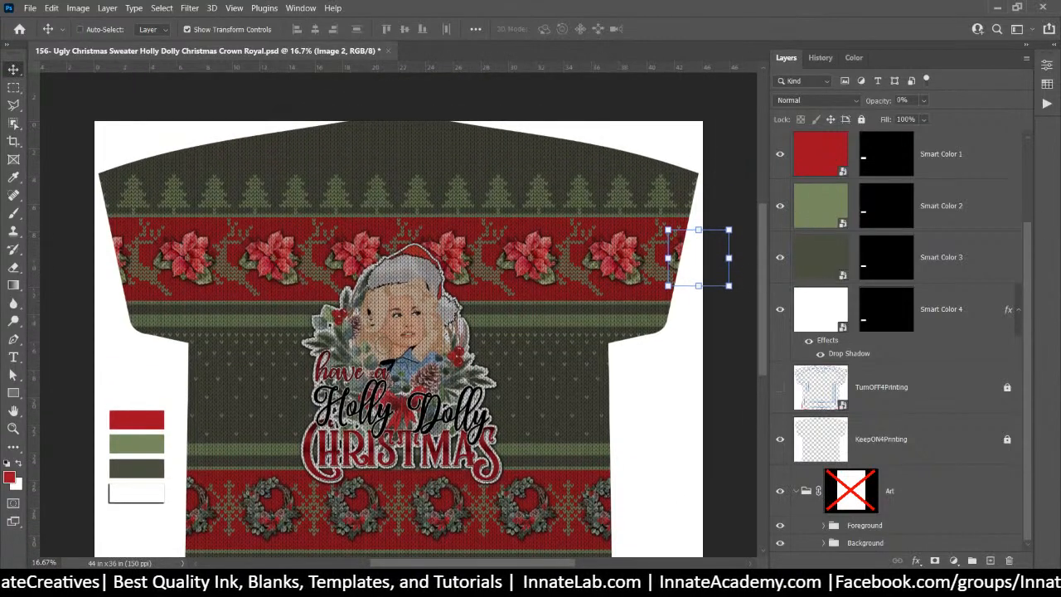
scroll(896, 208, "up", 3)
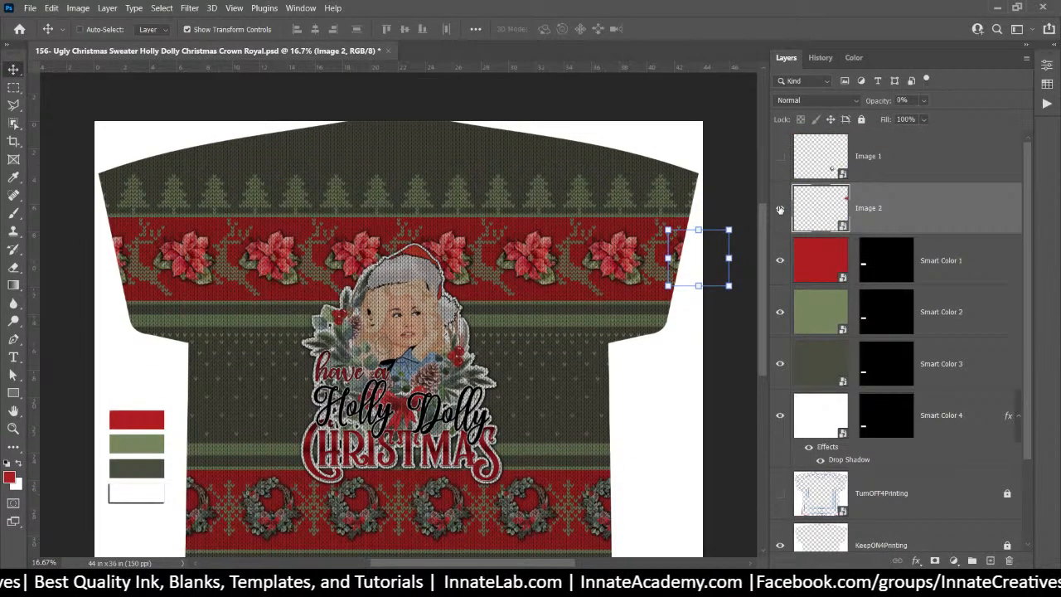
left_click(780, 209)
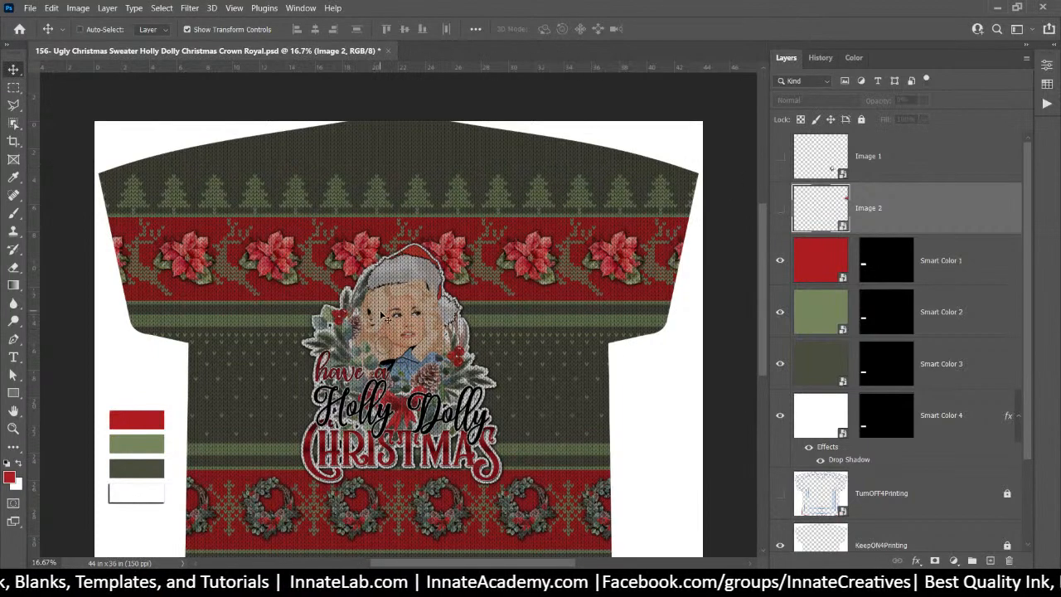
Select the Main Image layer from the canvas and open its smart object for editing
right_click(382, 317)
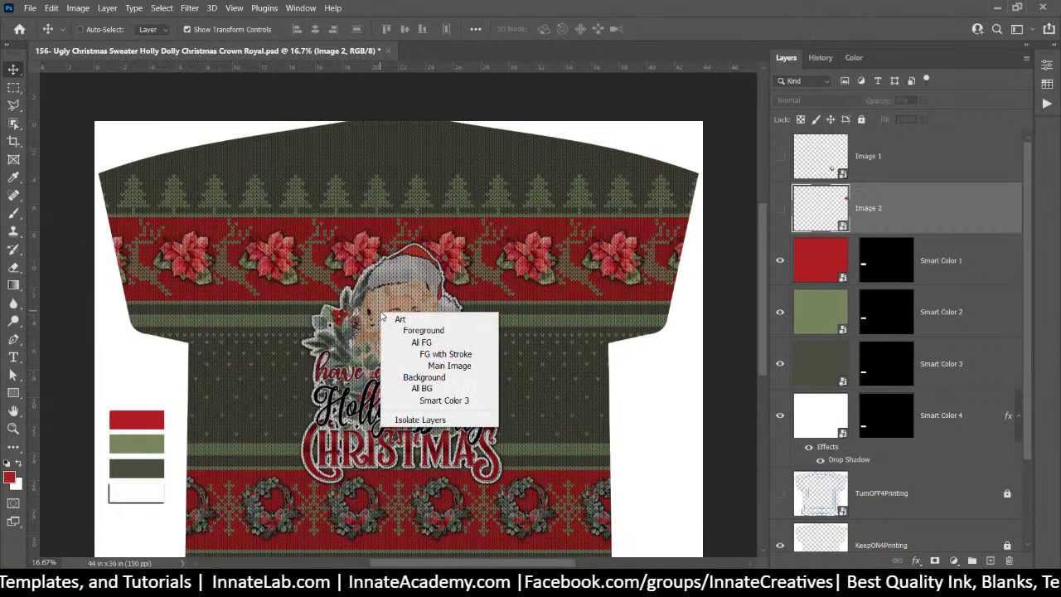
left_click(449, 366)
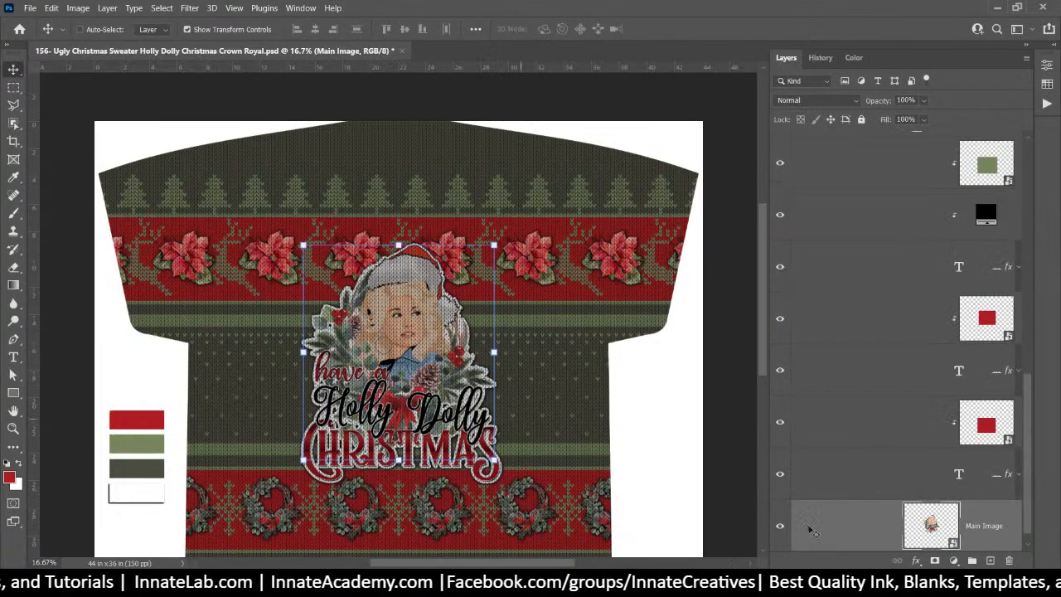
scroll(917, 557, "down", 1)
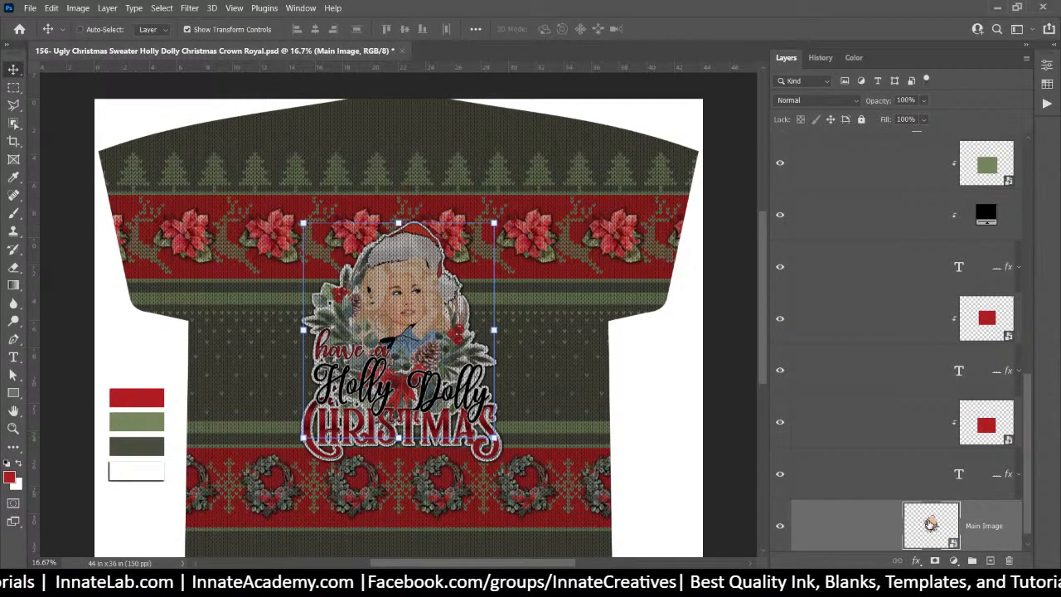
double_click(930, 524)
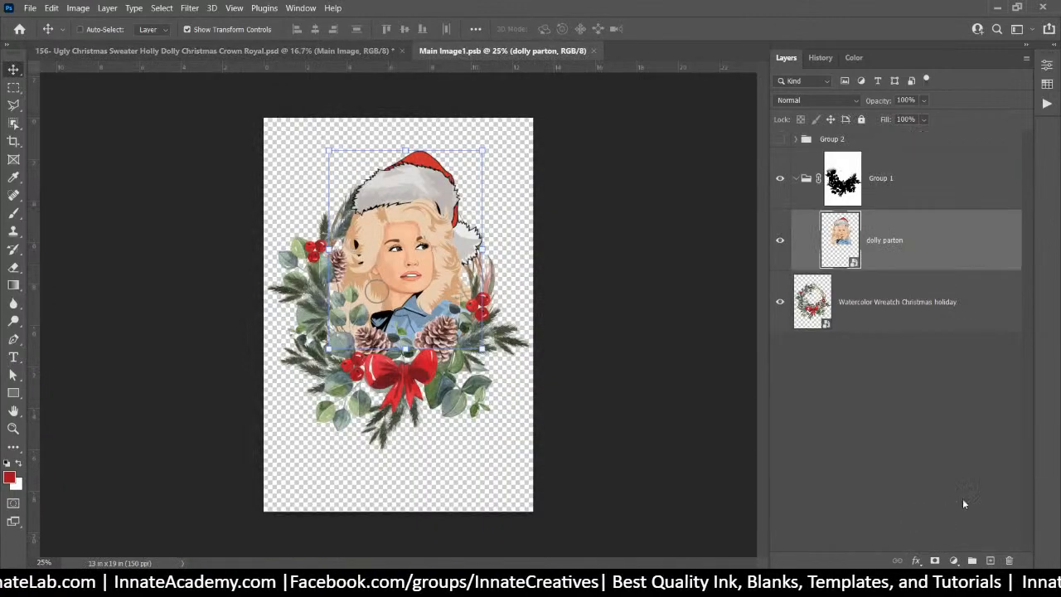
Hide the dolly parton portrait layer so only the watercolor wreath shows
left_click(779, 178)
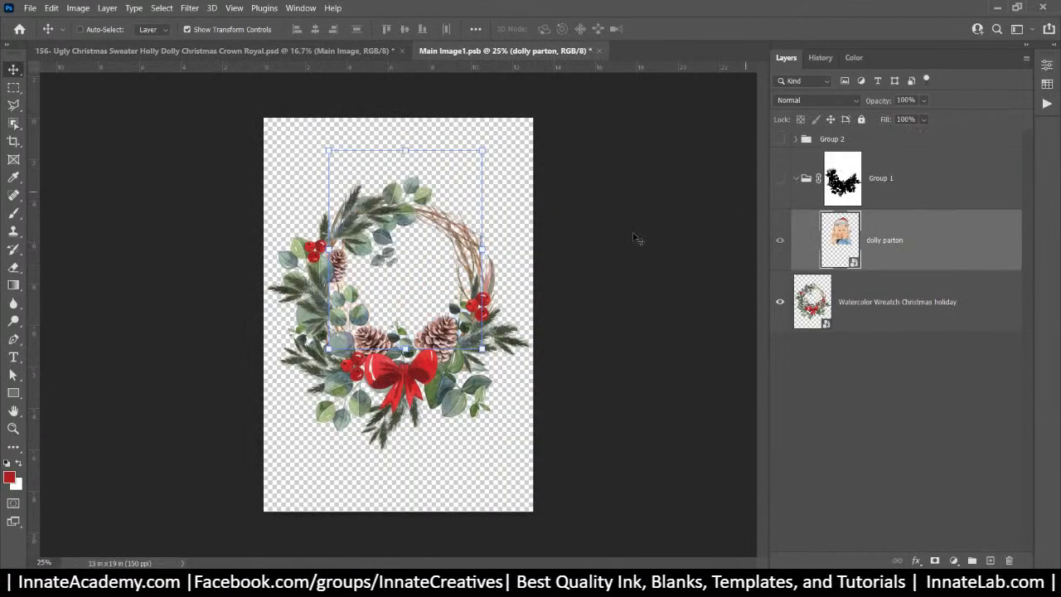
left_click(779, 240)
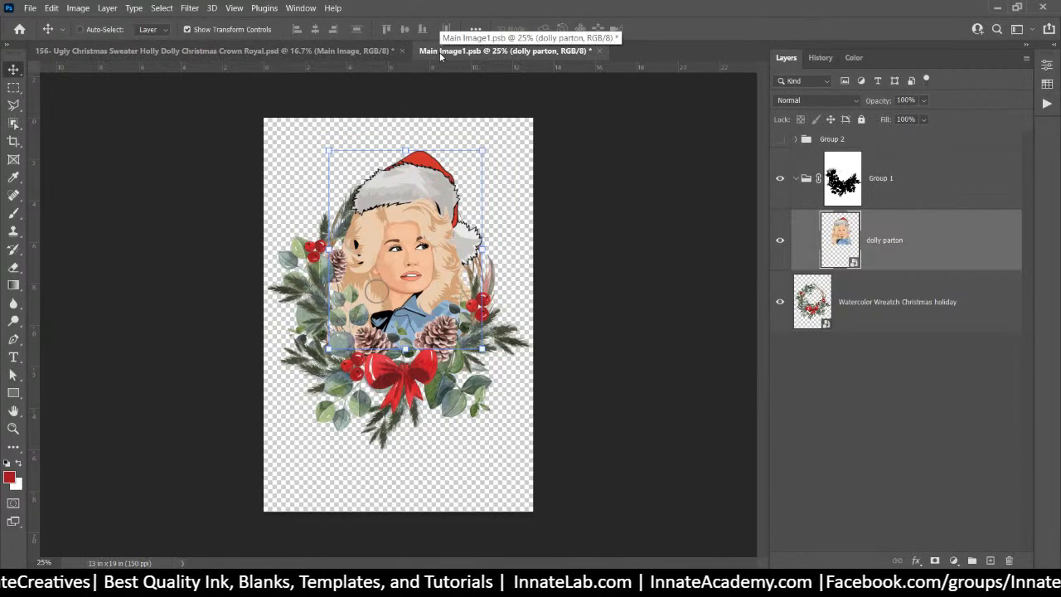
left_click(895, 197)
left_click(862, 240)
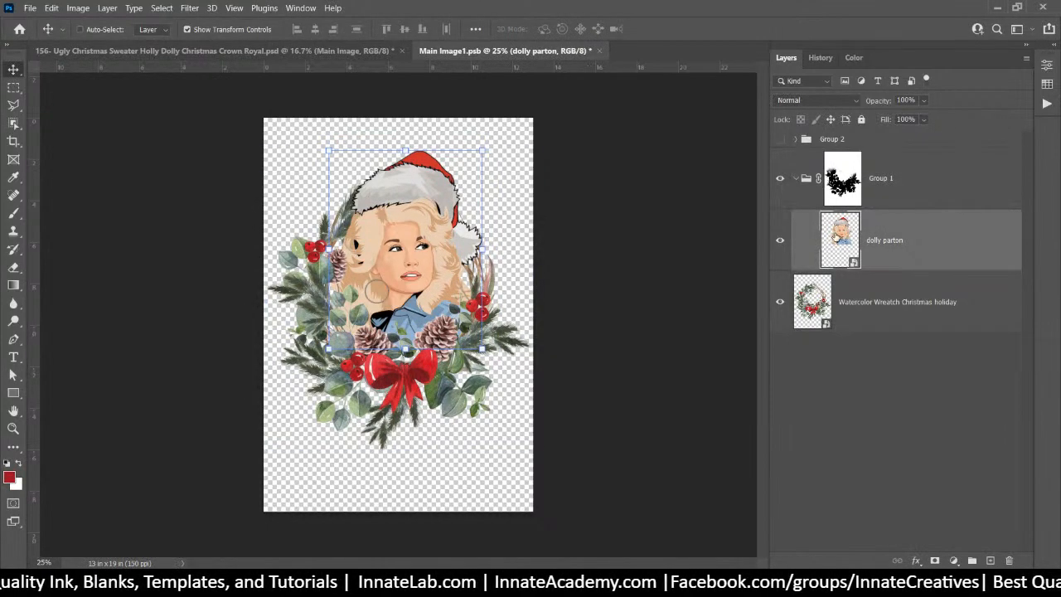
left_click(780, 241)
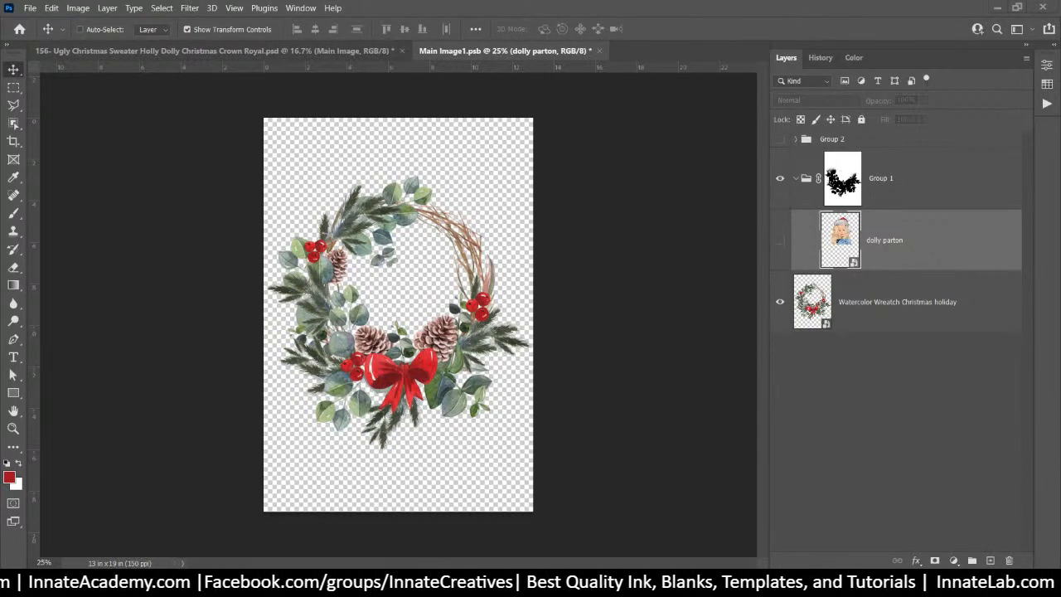
Maximize the browser and go to remove.bg
left_click_drag(608, 10, 594, 1)
type("remove.bg")
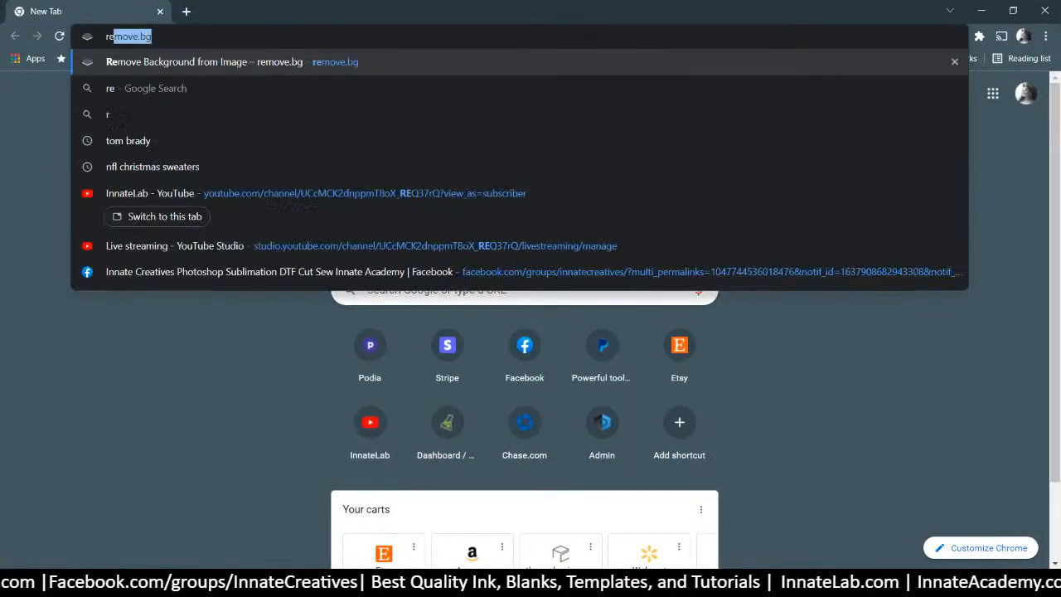
key("Return")
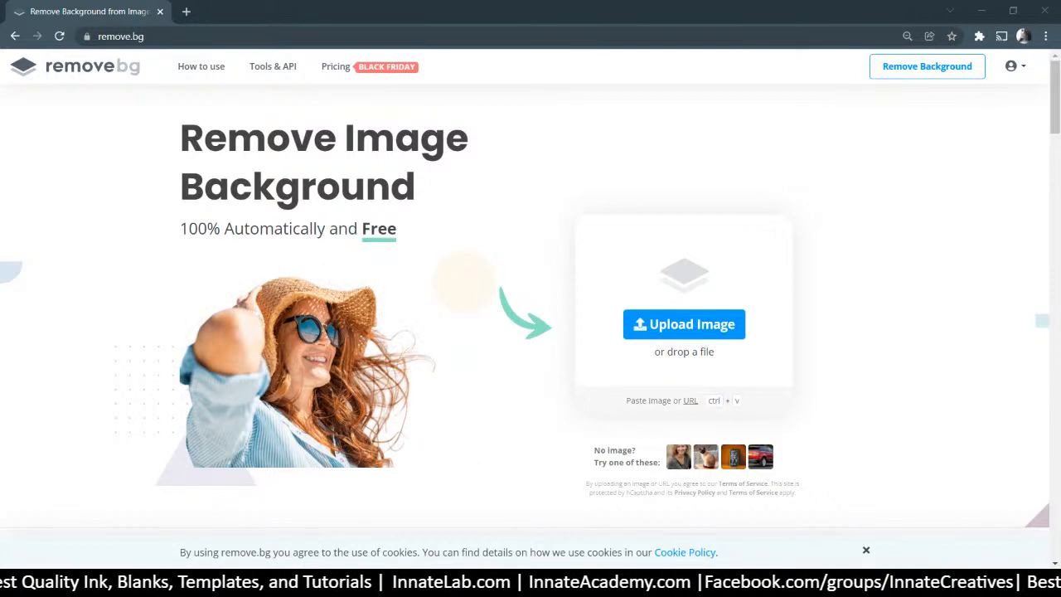
Upload helmet.jpg, logo.png and Photo.jpg from the Brady folder for background removal
left_click_drag(1060, 373, 919, 154)
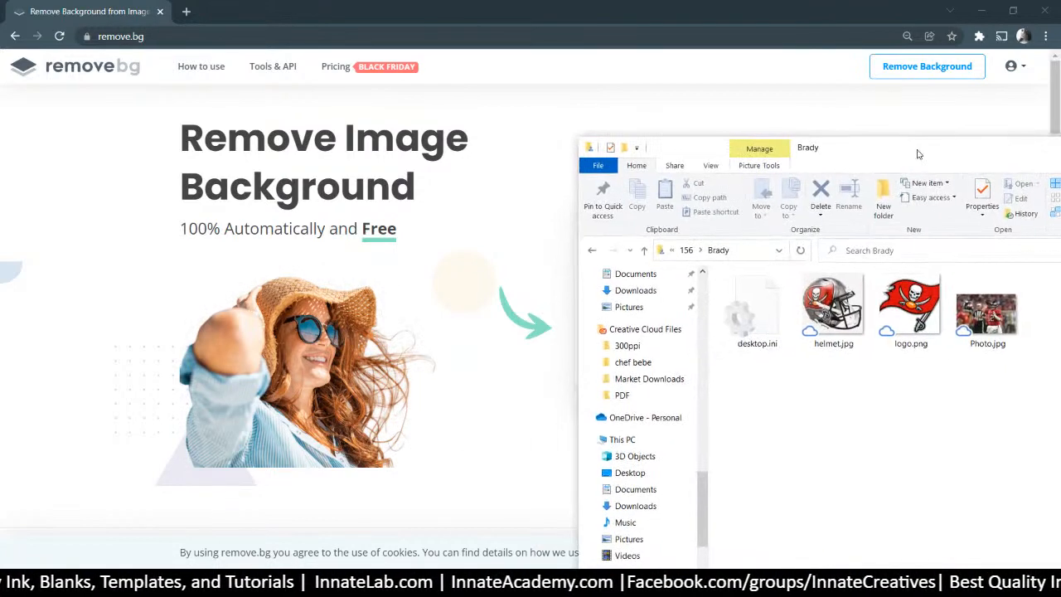
left_click(837, 290)
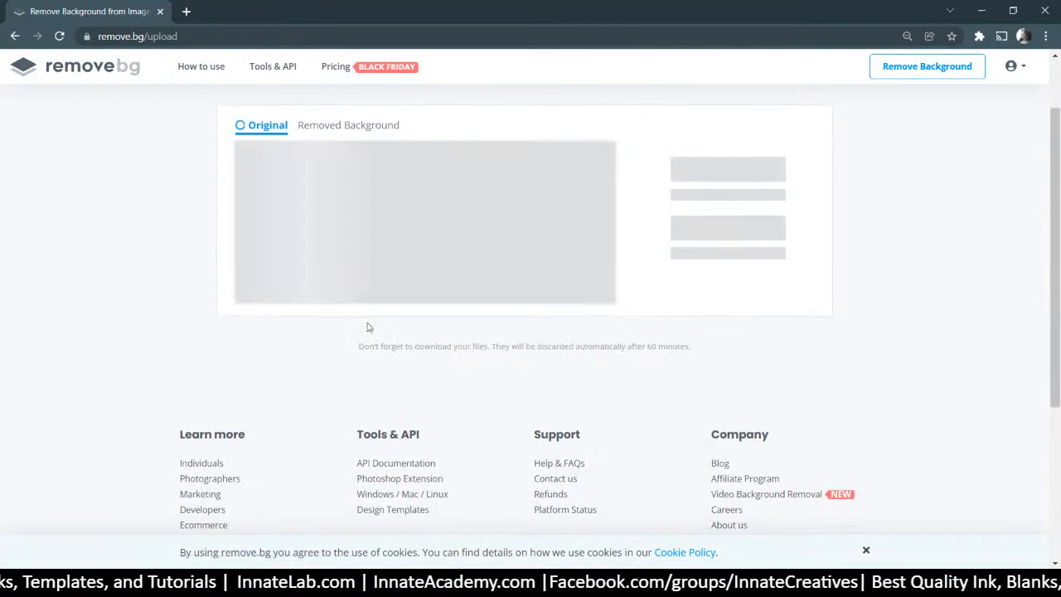
key("alt+Tab")
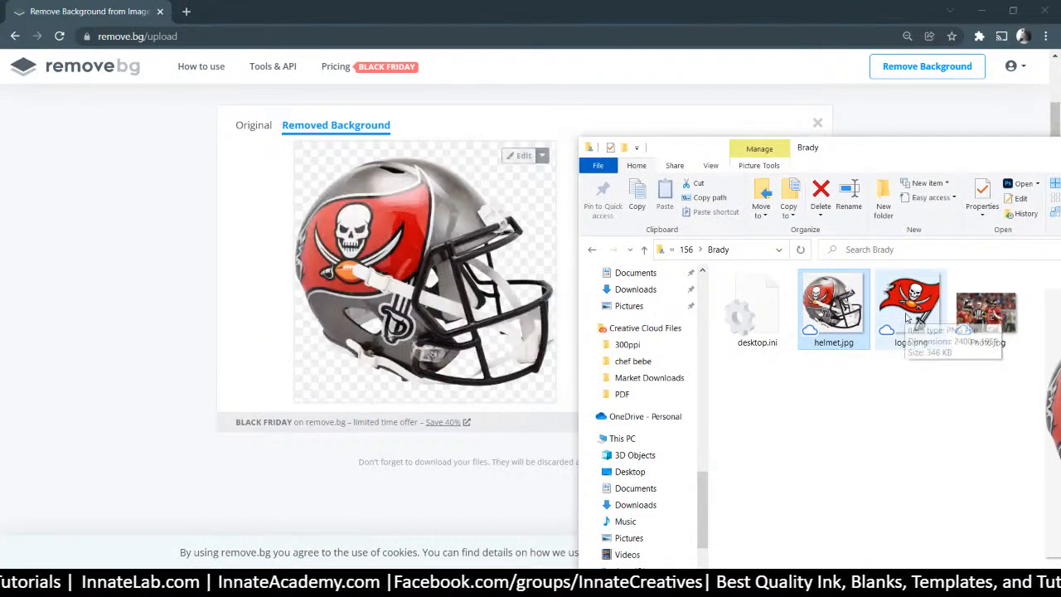
left_click_drag(906, 317, 316, 314)
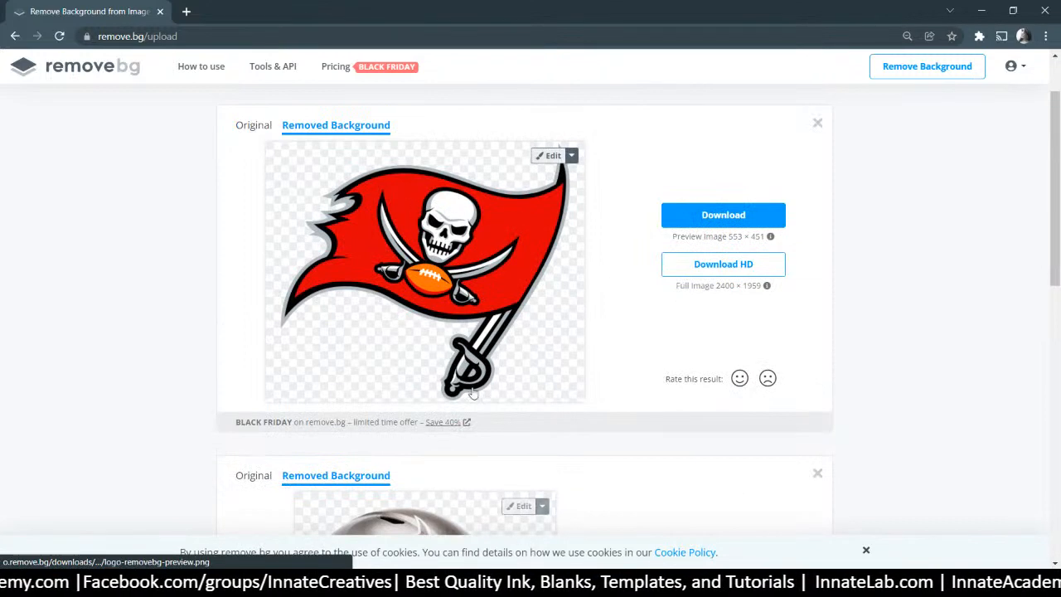
key("alt+Tab")
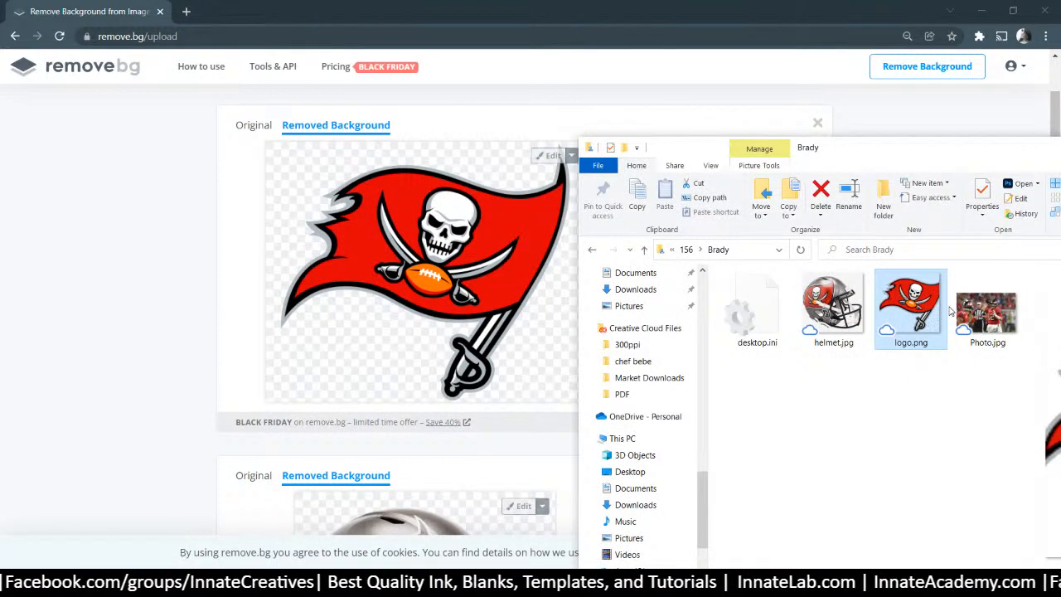
left_click_drag(987, 313, 412, 238)
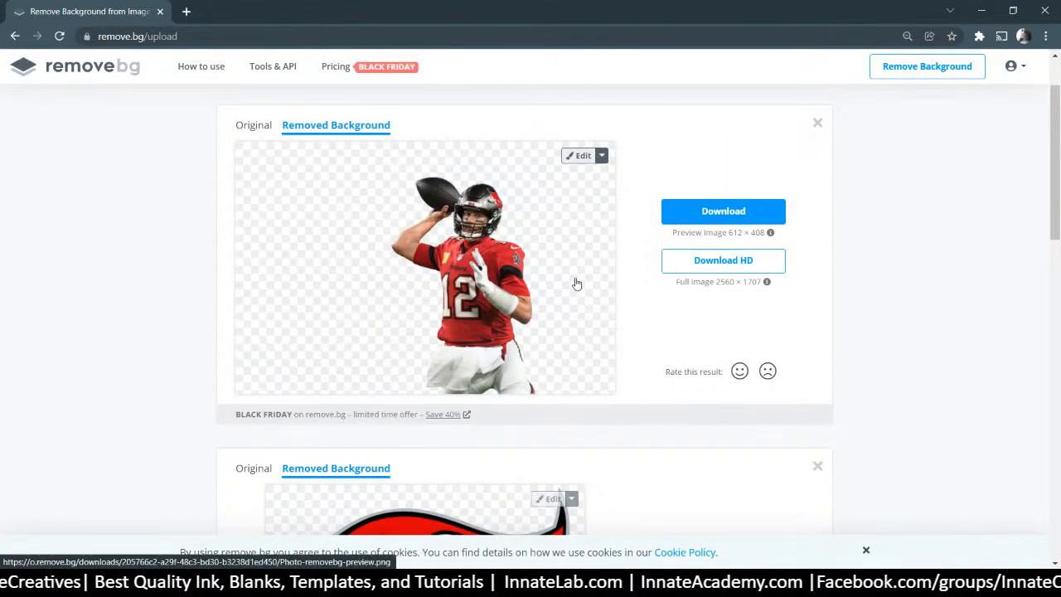
Download the HD player photo cut-out as Photo.png, dropping the '-removebg' suffix
left_click(721, 262)
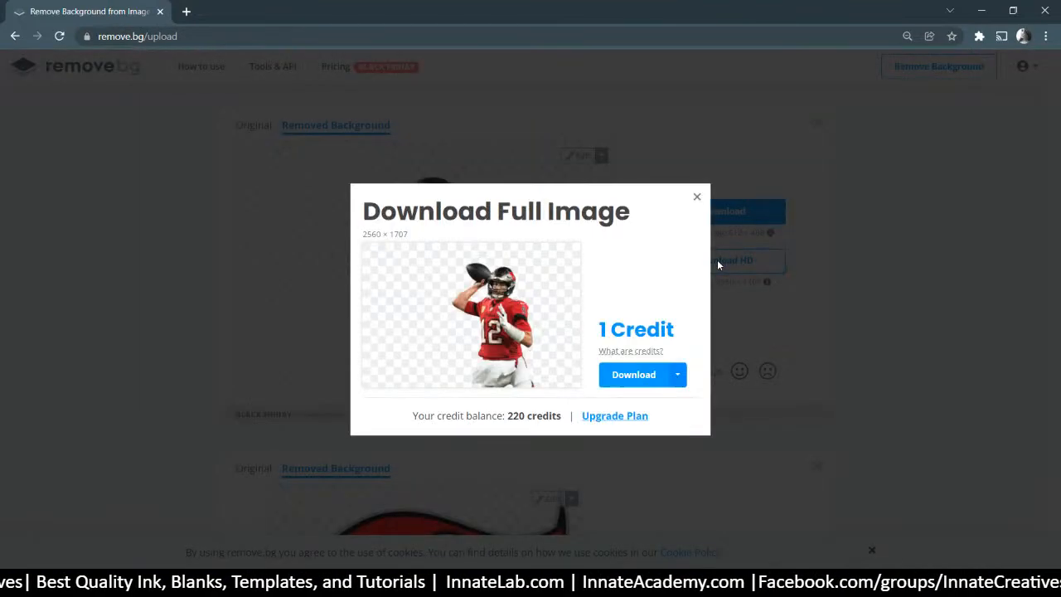
left_click(628, 375)
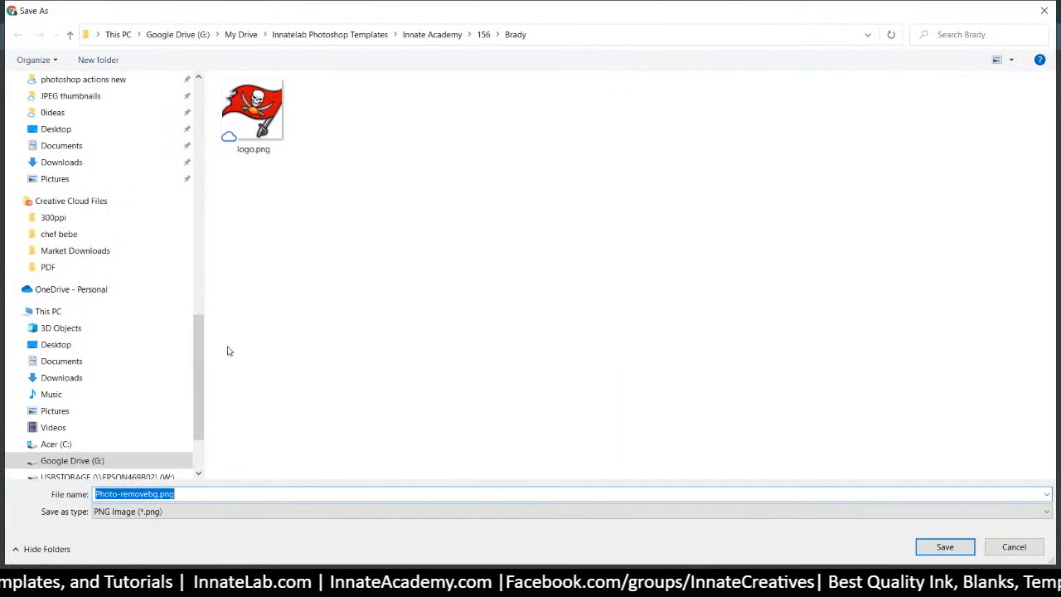
left_click(120, 494)
left_click_drag(120, 494, 178, 494)
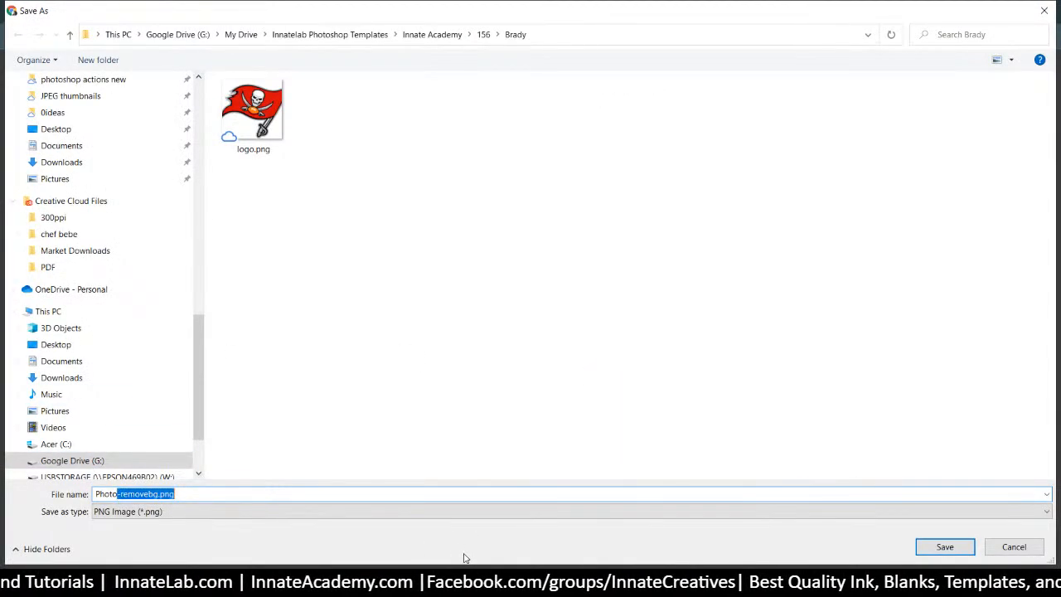
key("BackSpace")
key("Return")
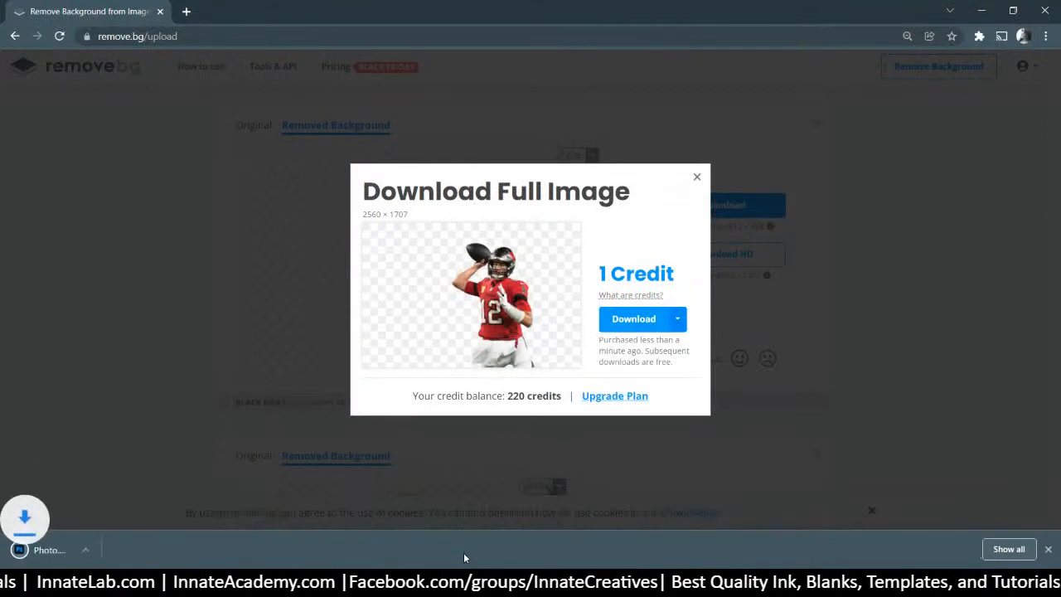
left_click(652, 453)
scroll(611, 428, "down", 4)
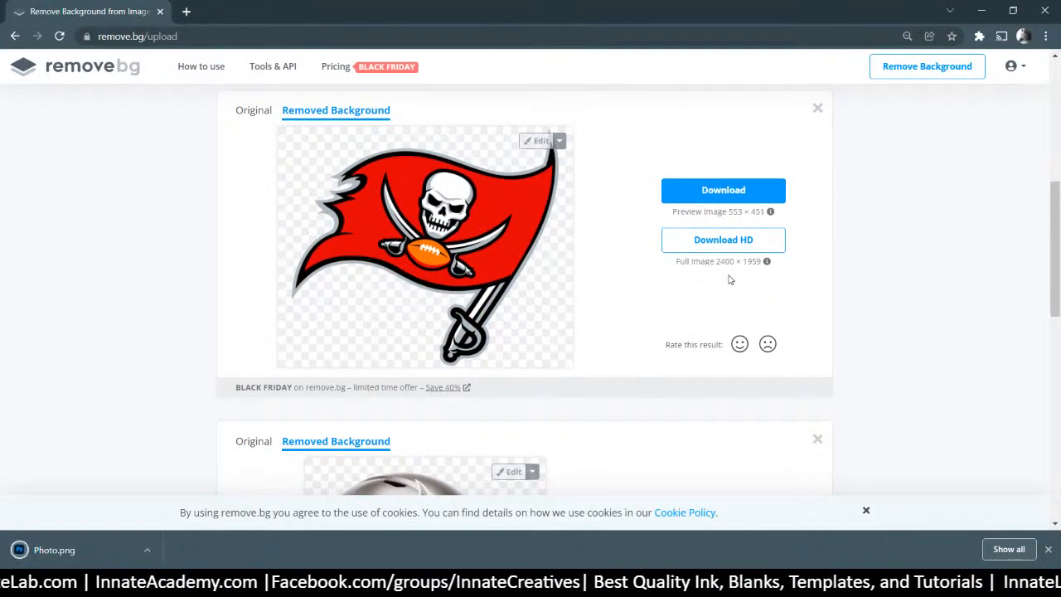
Download the HD logo cut-out as logo.png, replacing the existing file
left_click(717, 246)
left_click(629, 372)
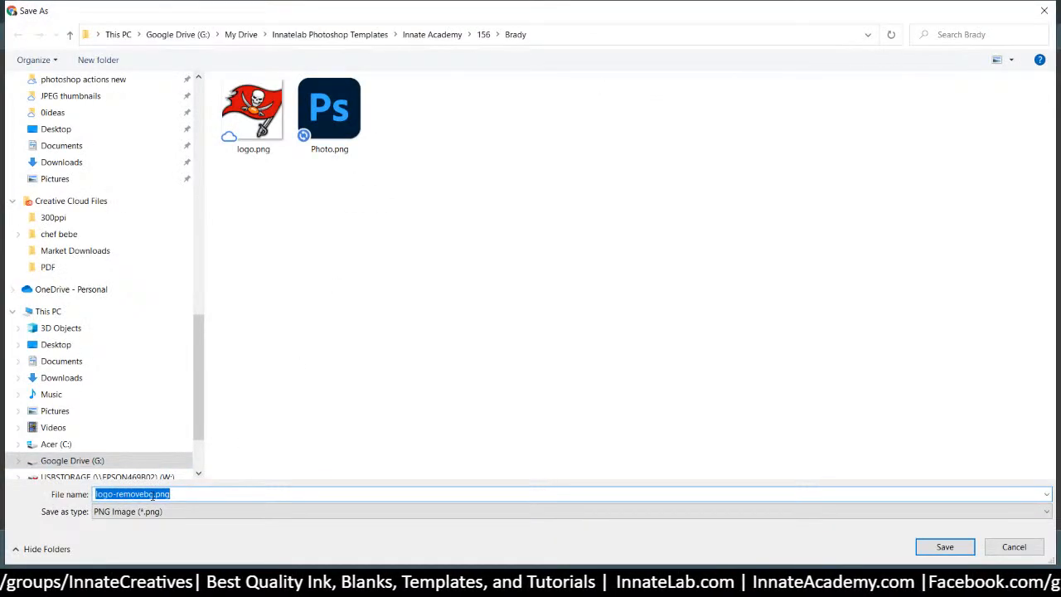
left_click(154, 494)
left_click_drag(113, 495, 501, 545)
key("BackSpace")
key("Return")
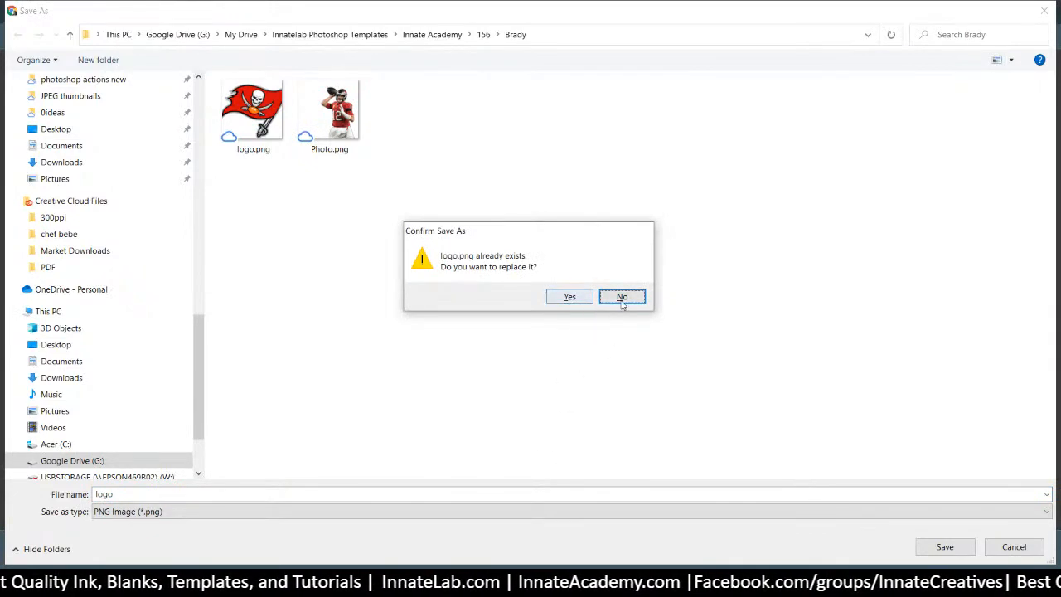
left_click(579, 300)
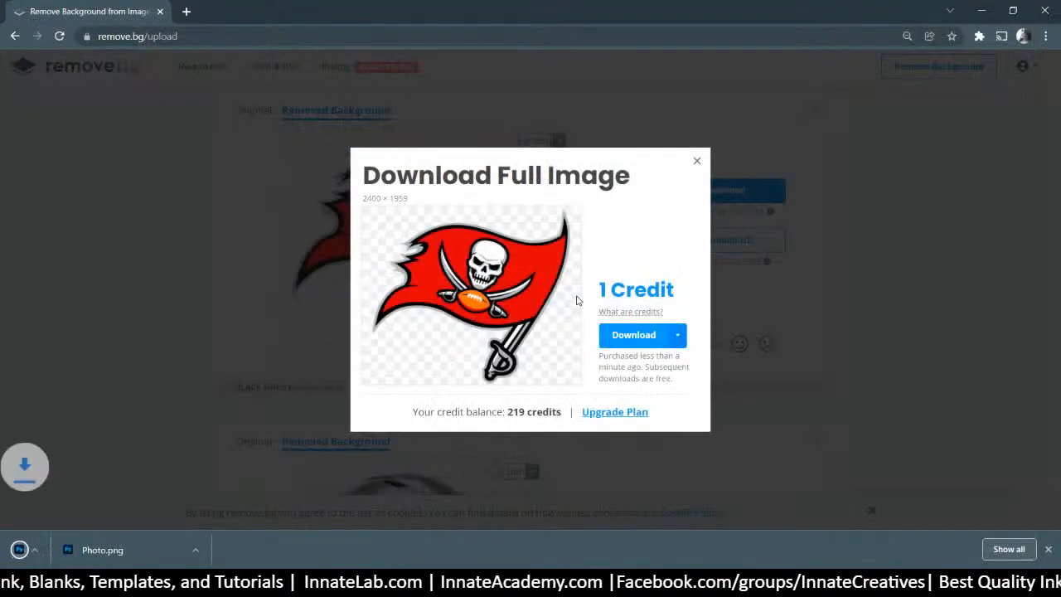
left_click(698, 161)
scroll(561, 227, "down", 3)
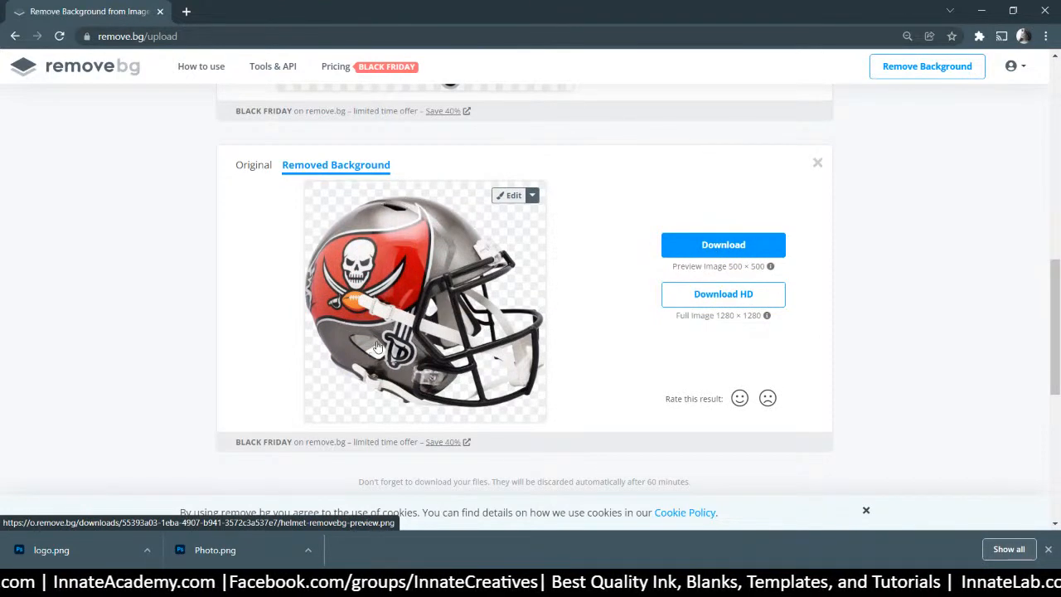
Download the HD helmet cut-out as helmet.png
left_click(727, 297)
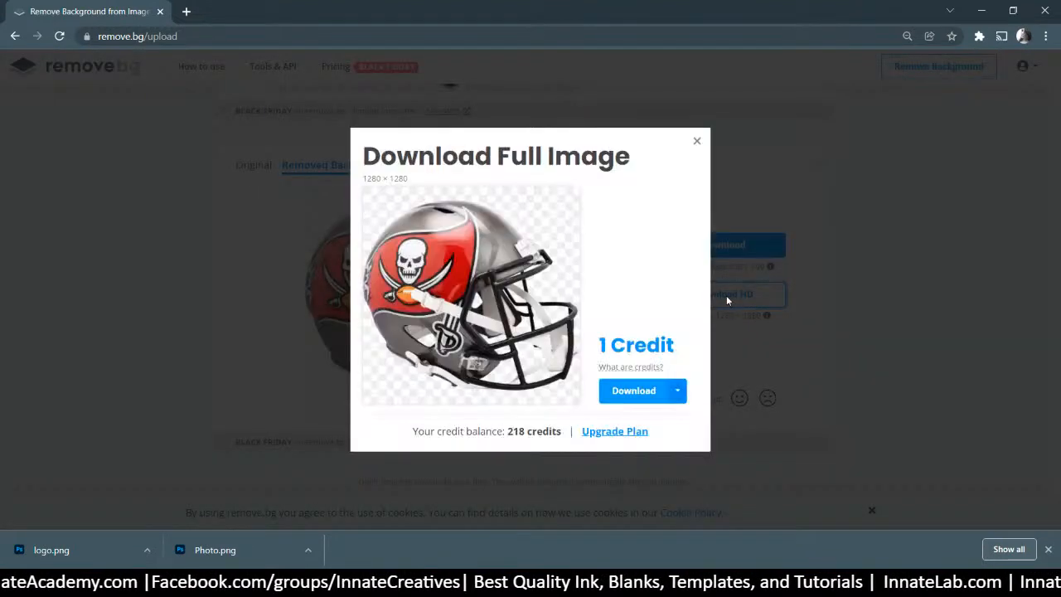
left_click(630, 390)
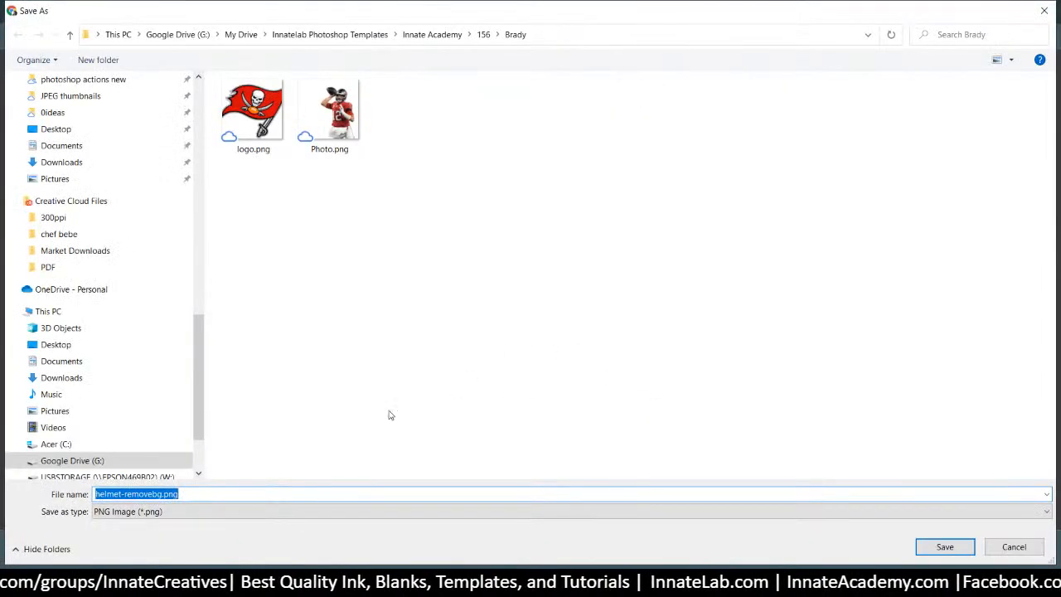
left_click(152, 493)
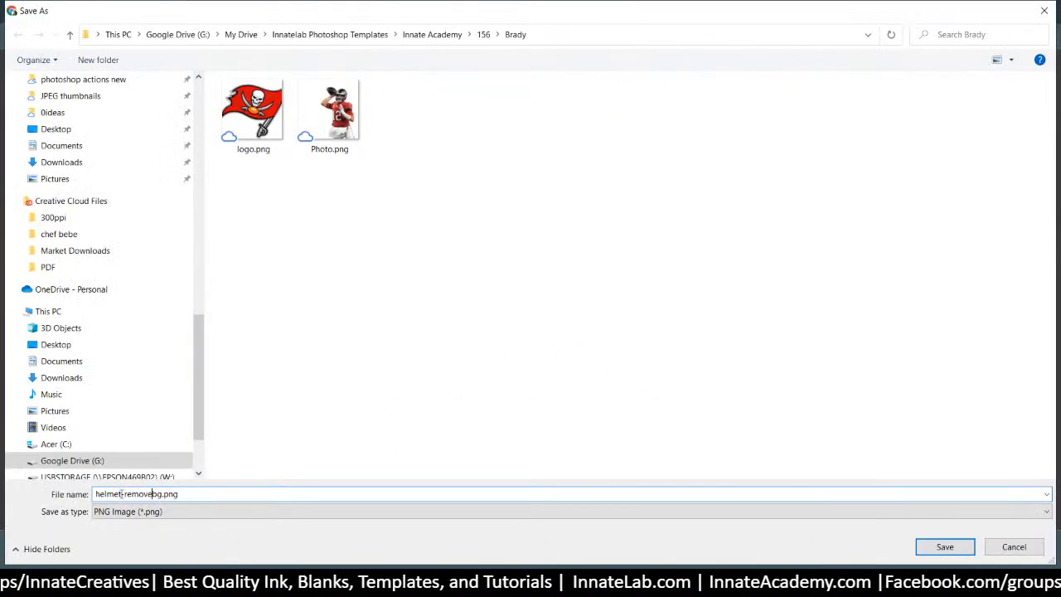
left_click_drag(121, 493, 179, 493)
mouse_move(527, 584)
key("BackSpace")
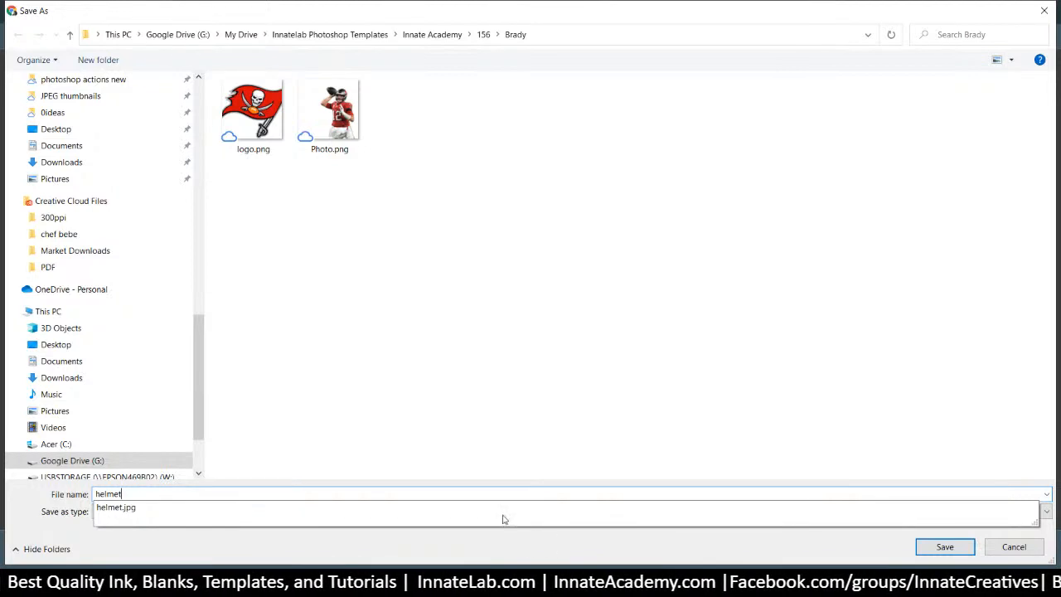
left_click(435, 540)
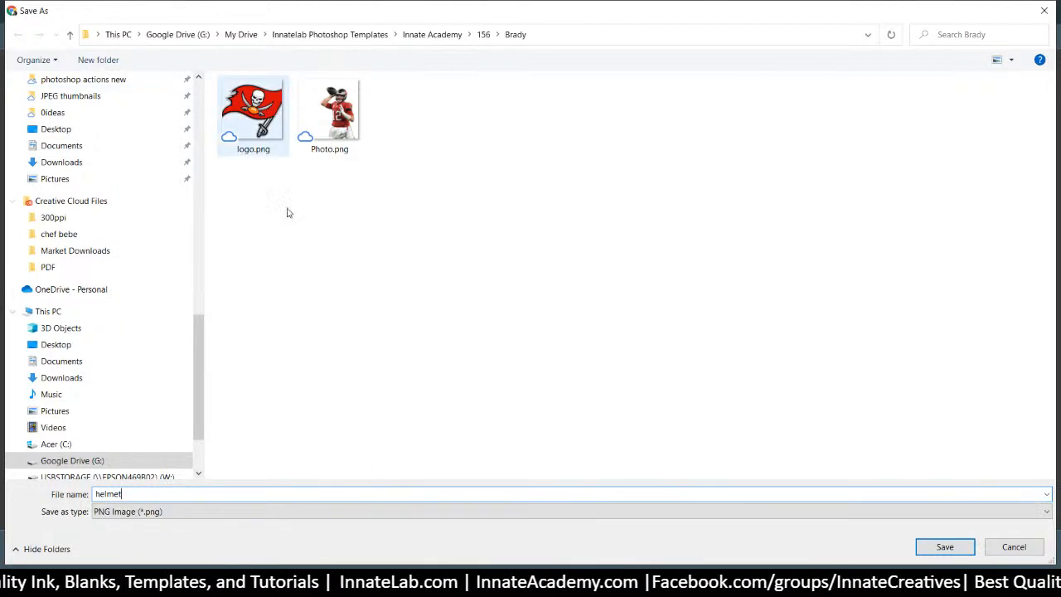
left_click(945, 547)
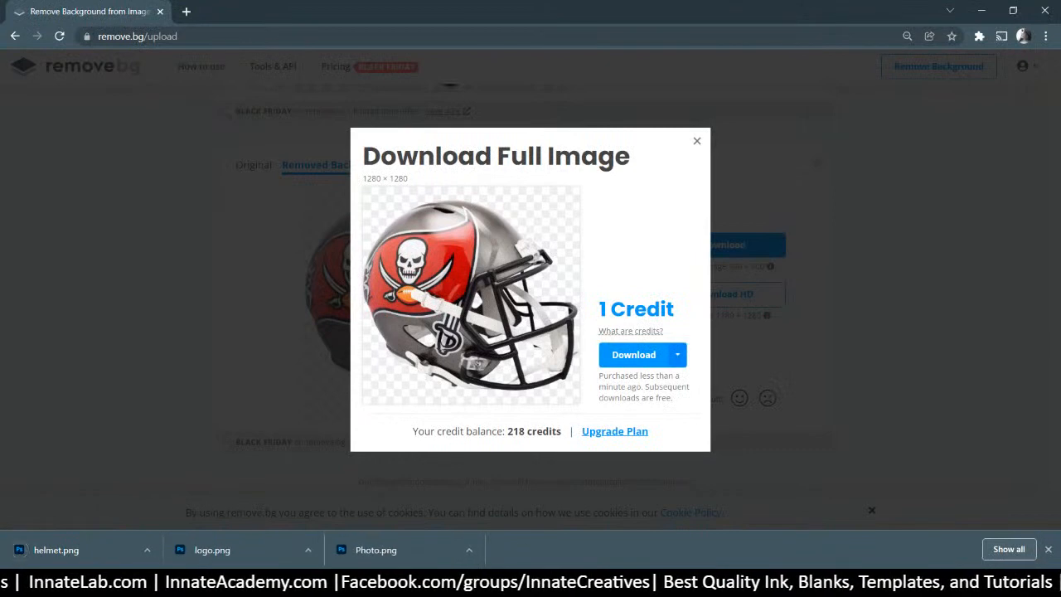
mouse_move(528, 583)
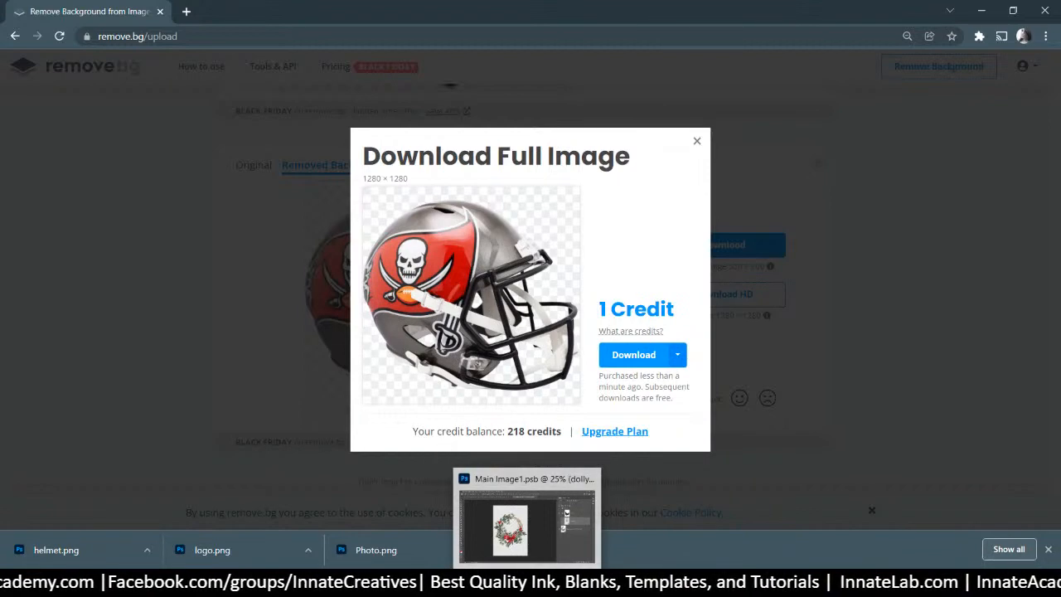
Return to Main Image1.psb with the dolly parton layer selected
left_click(527, 583)
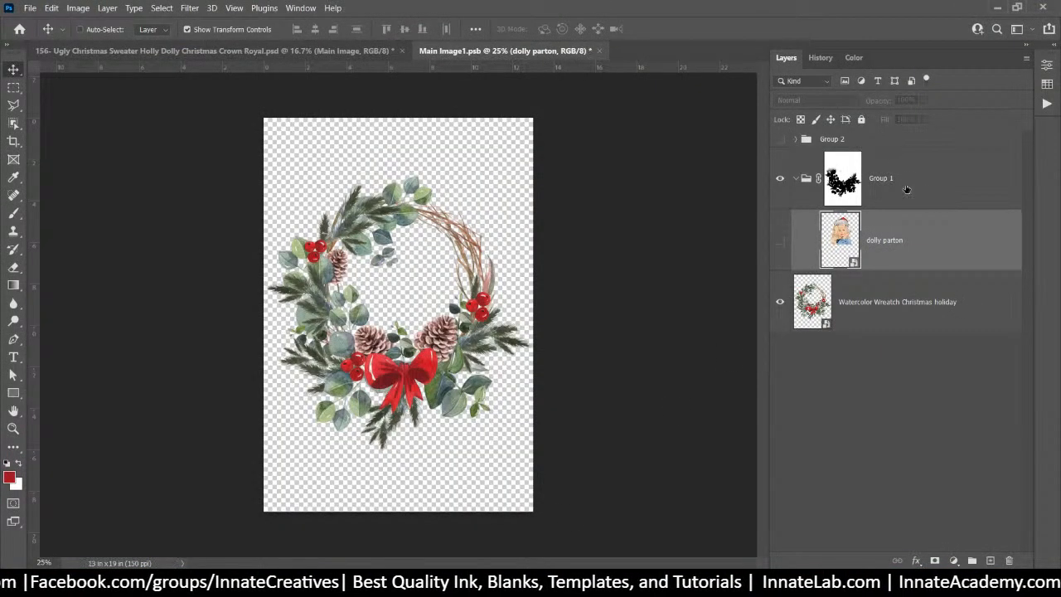
left_click(839, 178)
left_click(917, 224)
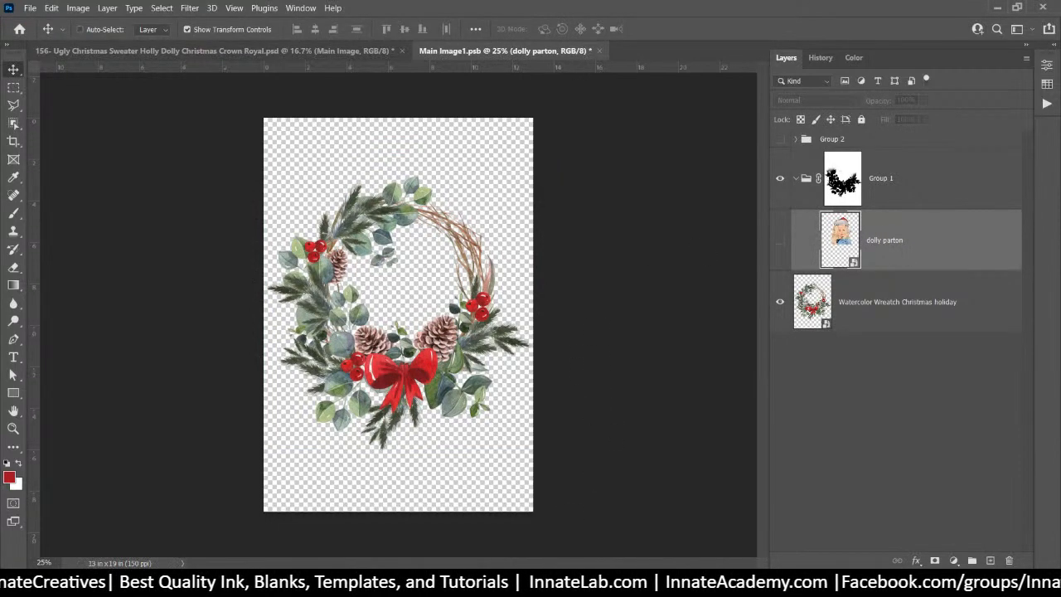
Delete the original helmet.jpg and Photo.jpg from the Brady folder
left_click(460, 581)
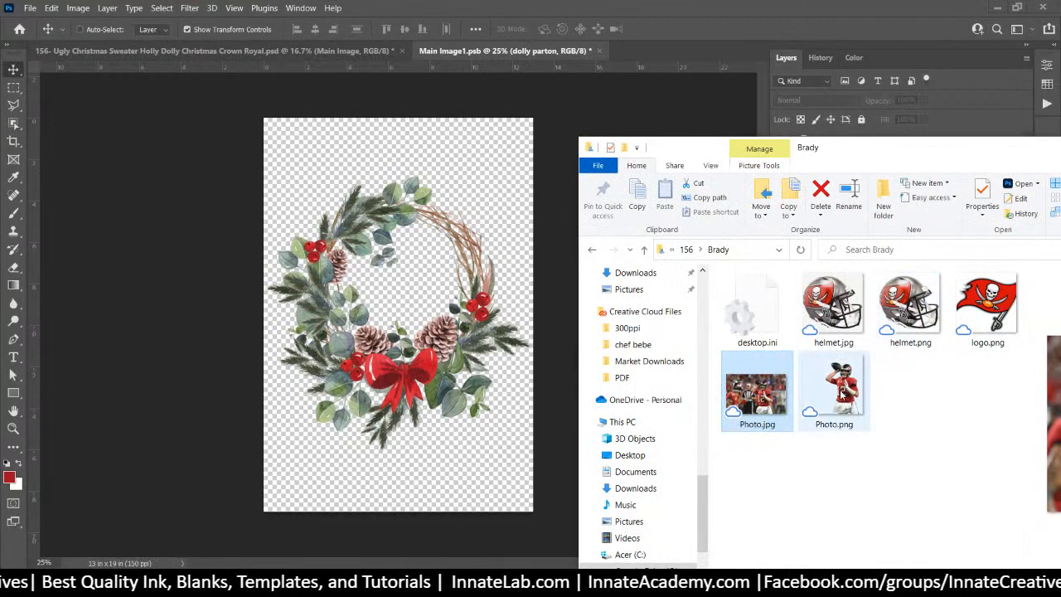
left_click(849, 305)
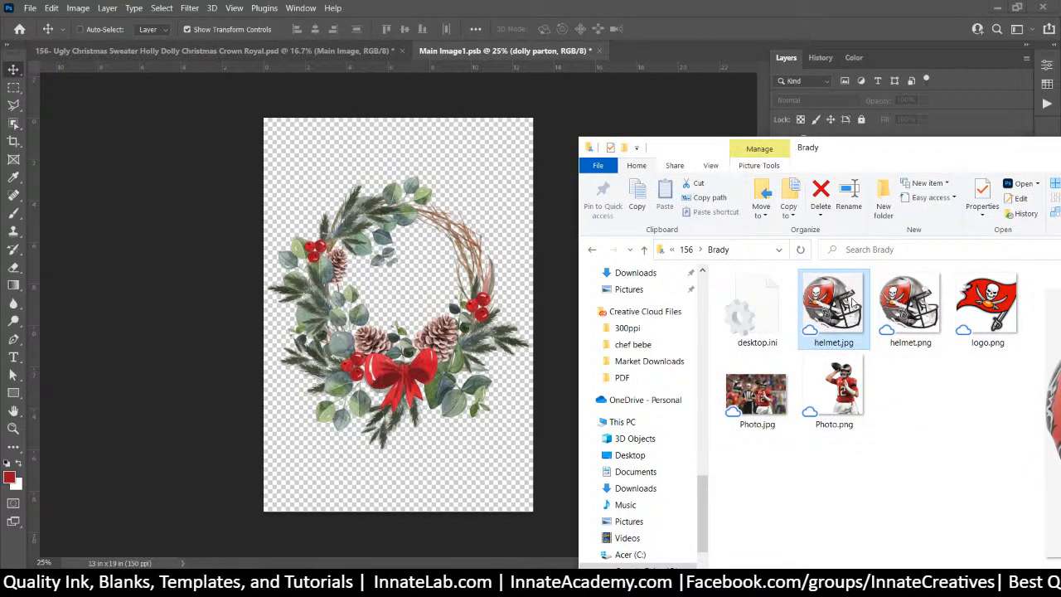
key("Delete")
left_click(1008, 329)
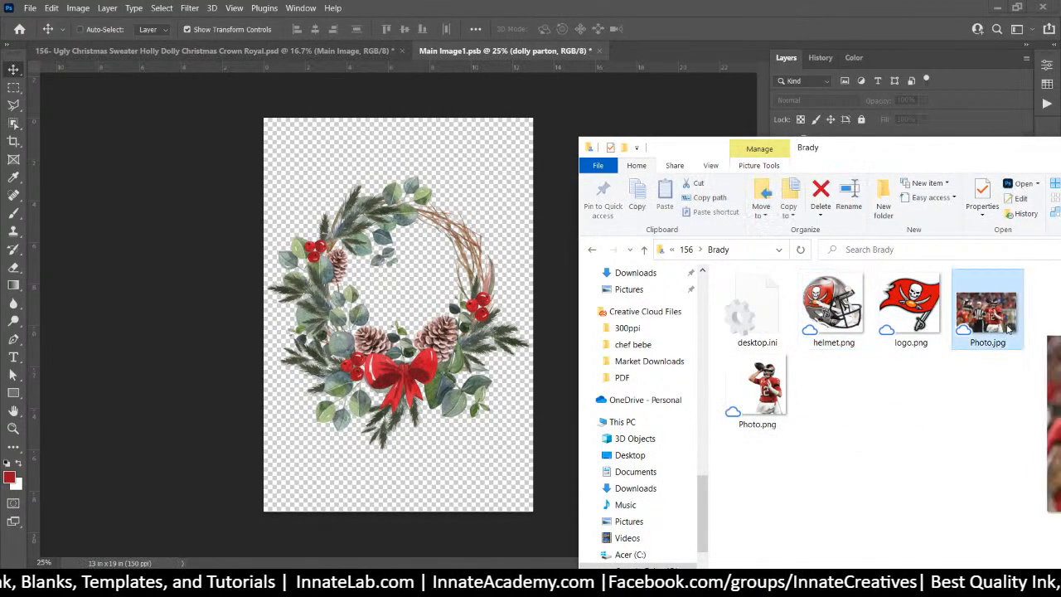
key("Delete")
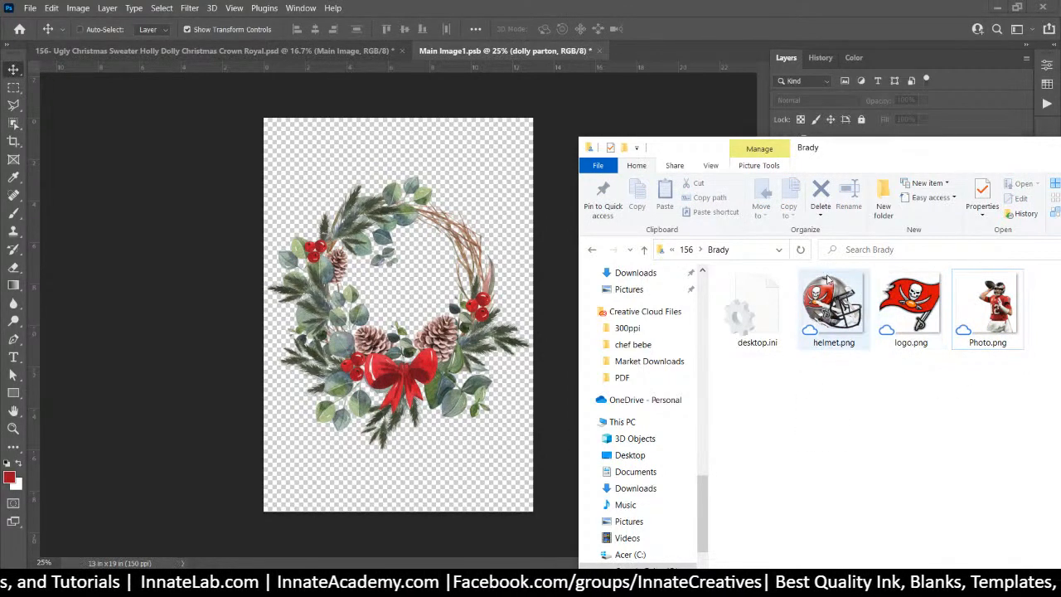
left_click_drag(871, 147, 855, 106)
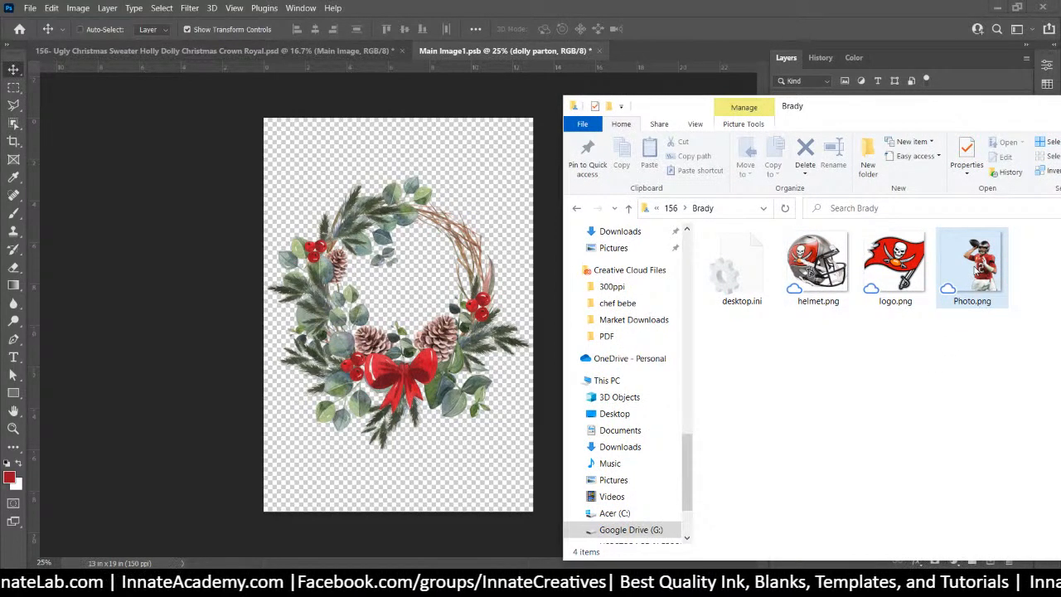
Place the cut-out player photo into the document and enlarge it over the wreath
left_click_drag(972, 266, 393, 268)
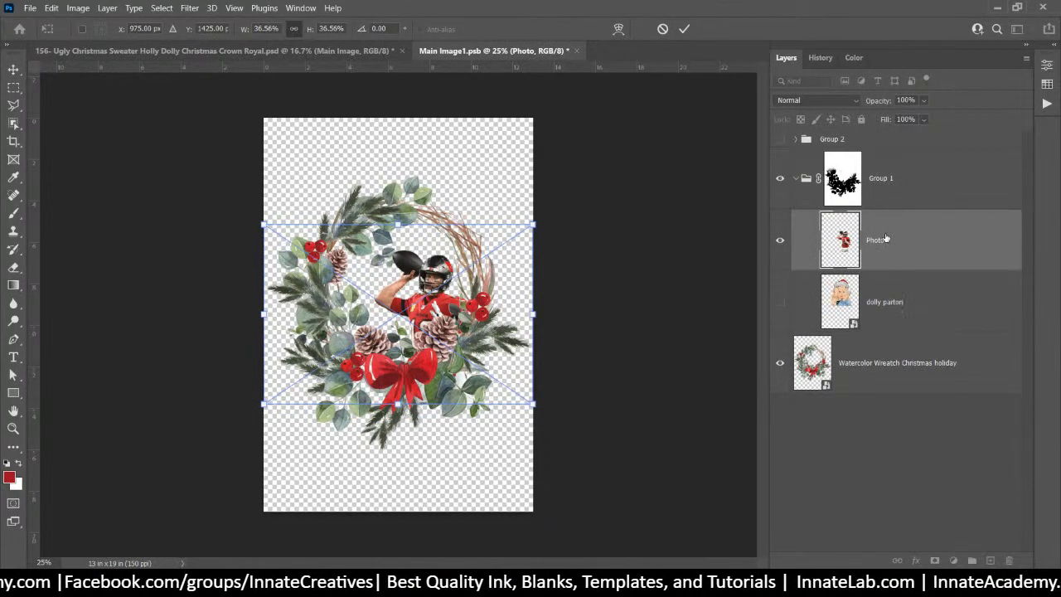
left_click_drag(262, 223, 152, 63)
mouse_move(399, 271)
left_mouse_down()
mouse_move(460, 276)
mouse_move(402, 265)
mouse_move(411, 263)
left_mouse_up()
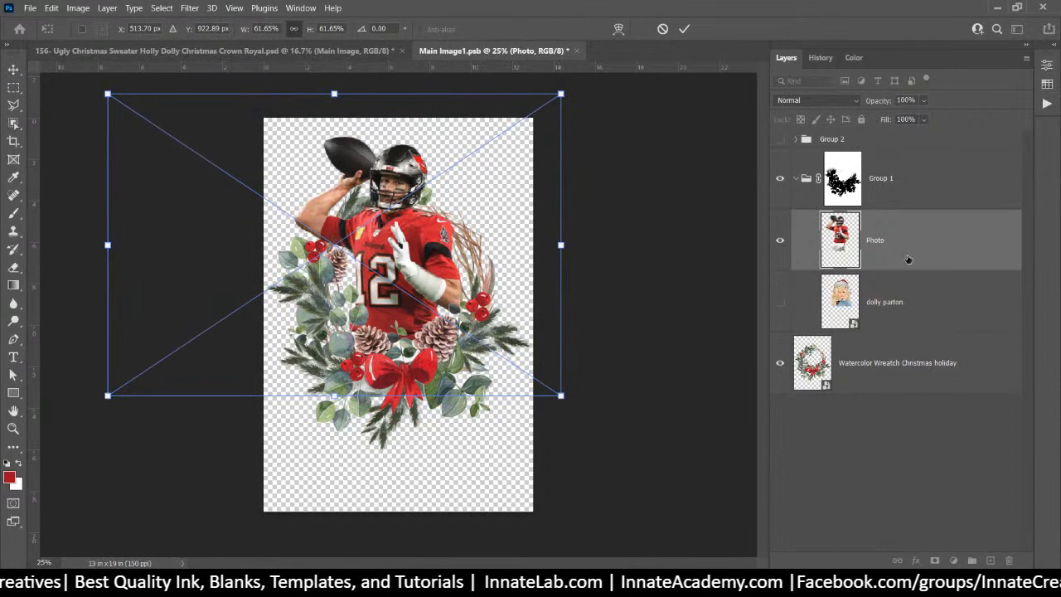
key("Return")
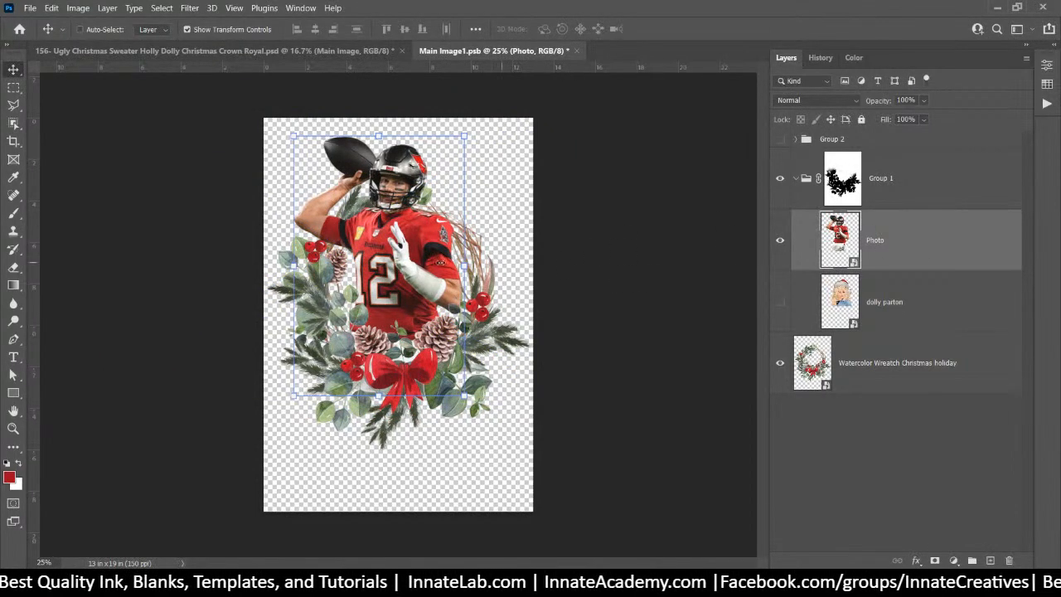
Scale the player photo to about 70% and position it rising above the wreath
left_click_drag(391, 280, 389, 275)
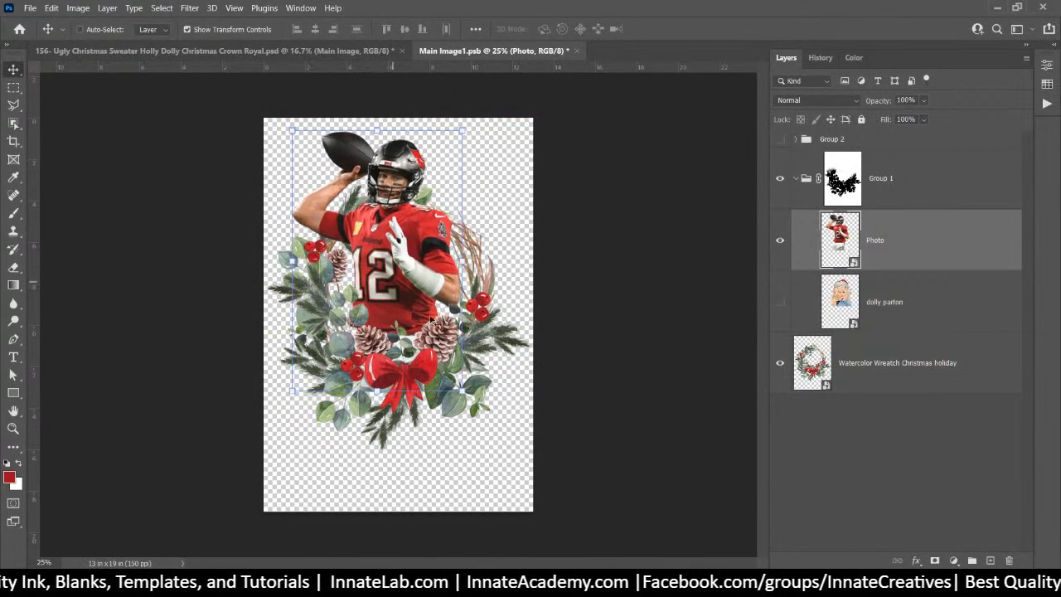
mouse_move(461, 389)
left_mouse_down()
mouse_move(498, 441)
mouse_move(455, 395)
left_mouse_up()
left_click_drag(561, 399, 616, 438)
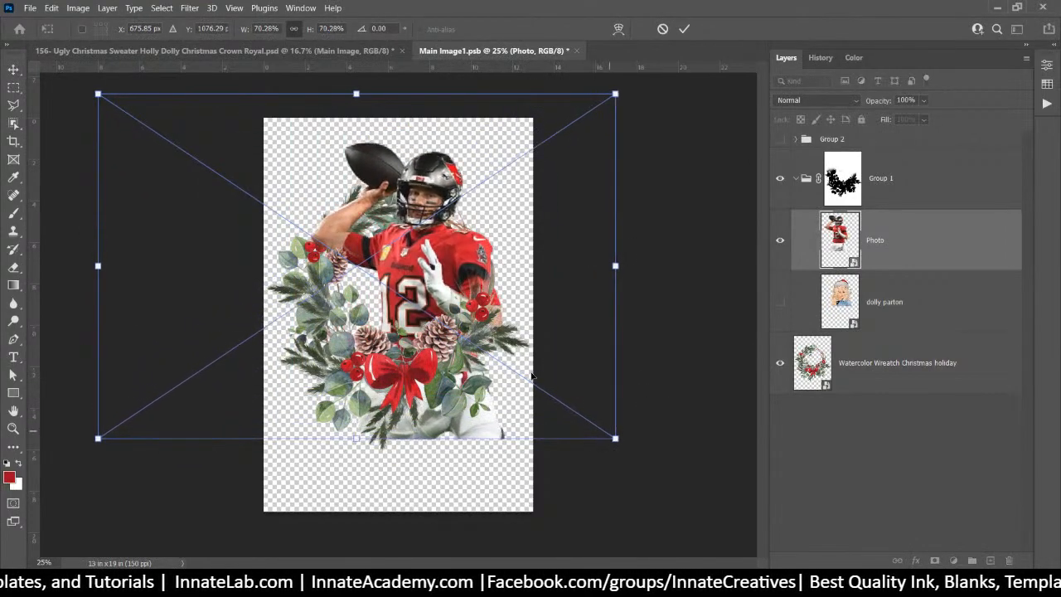
left_click_drag(393, 259, 370, 242)
key("Return")
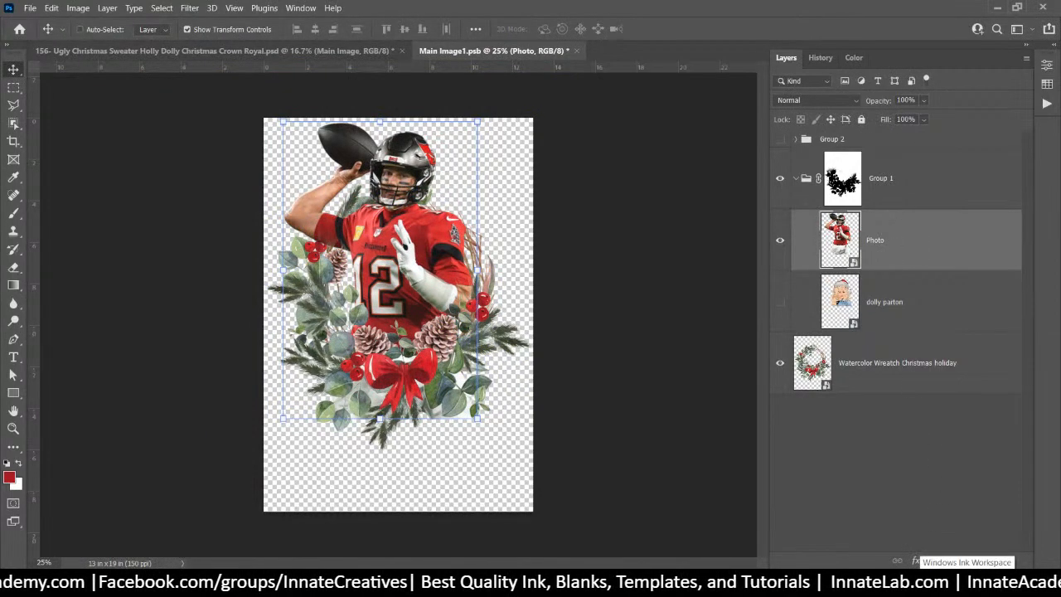
Add a layer mask to the Photo layer and set up a large, soft brush
left_click(936, 561)
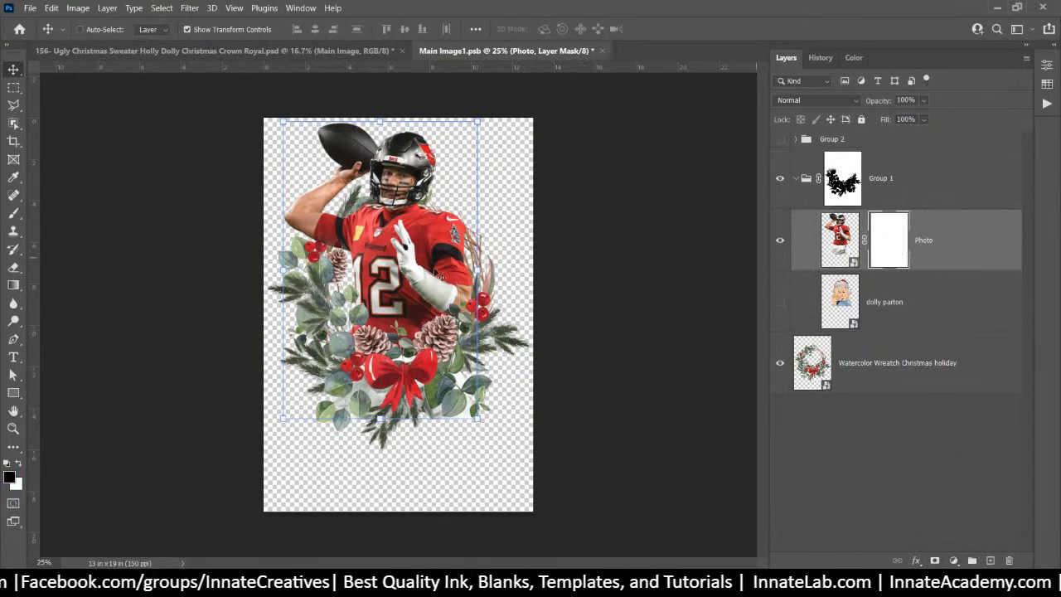
left_click(13, 179)
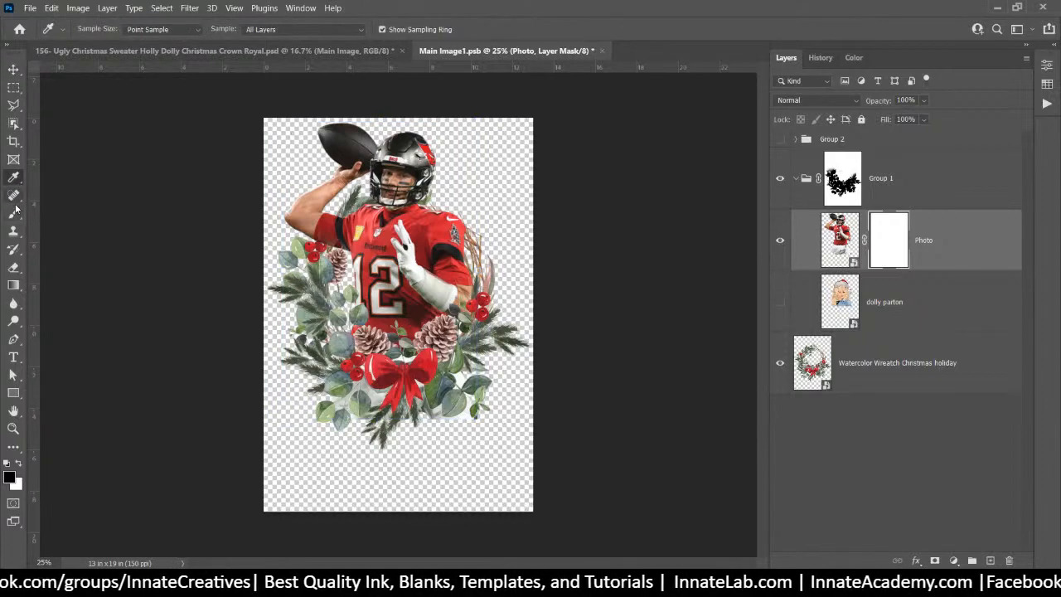
left_click(14, 212)
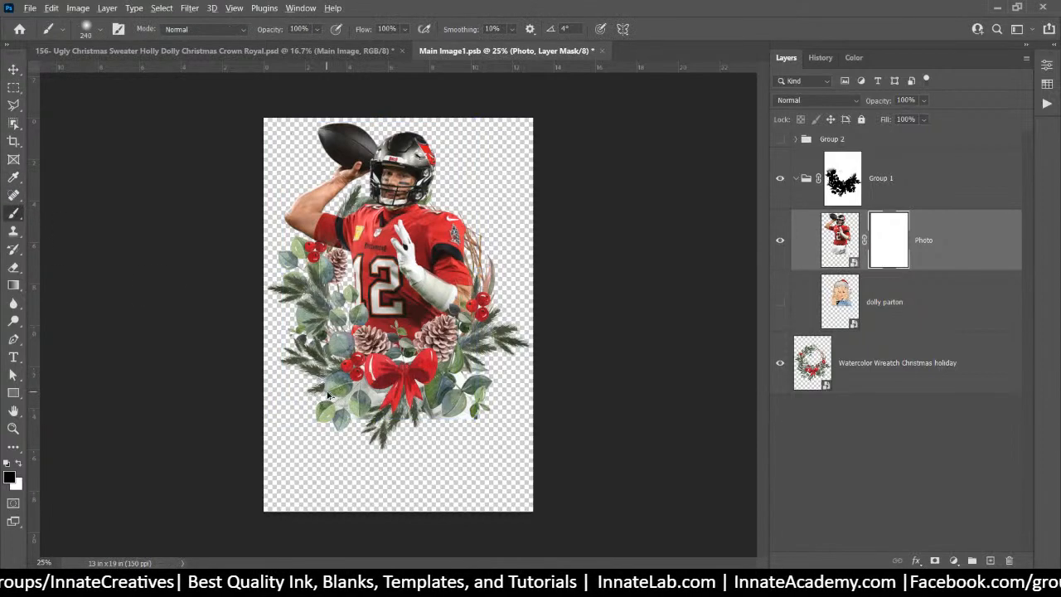
mouse_move(328, 396)
left_mouse_down()
mouse_move(397, 409)
mouse_move(343, 383)
left_mouse_up()
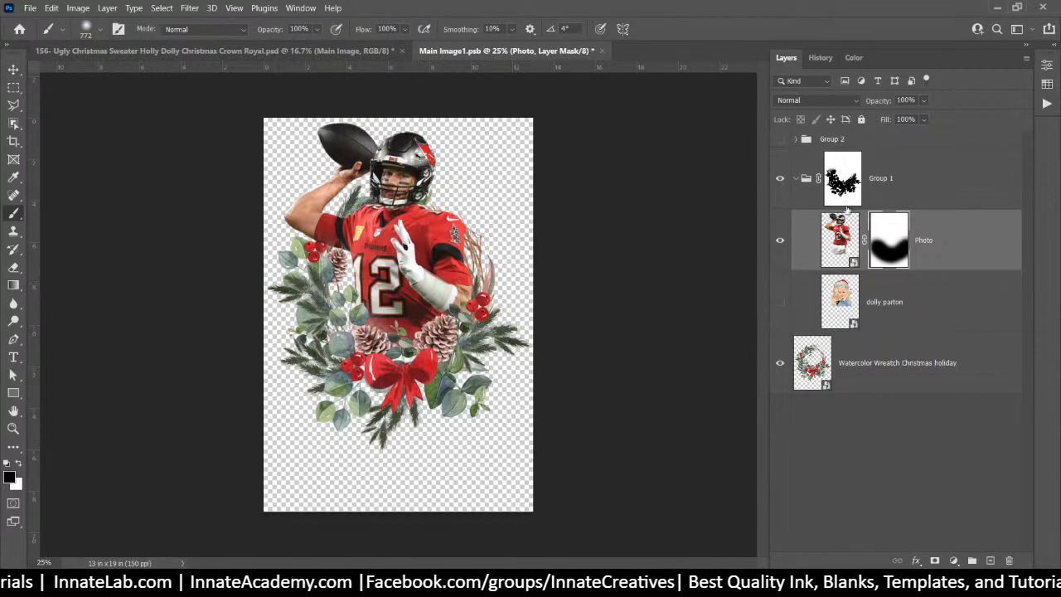
Hide the wreath and Group 1's mask, then paint out the bottom of the jersey on the Photo mask
left_click(872, 369)
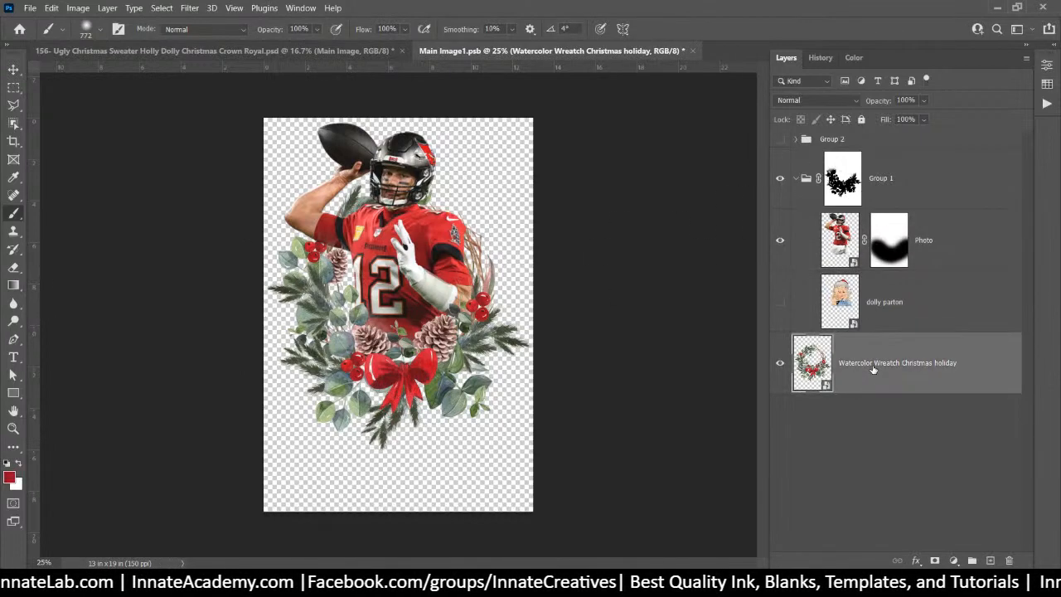
left_click(779, 363)
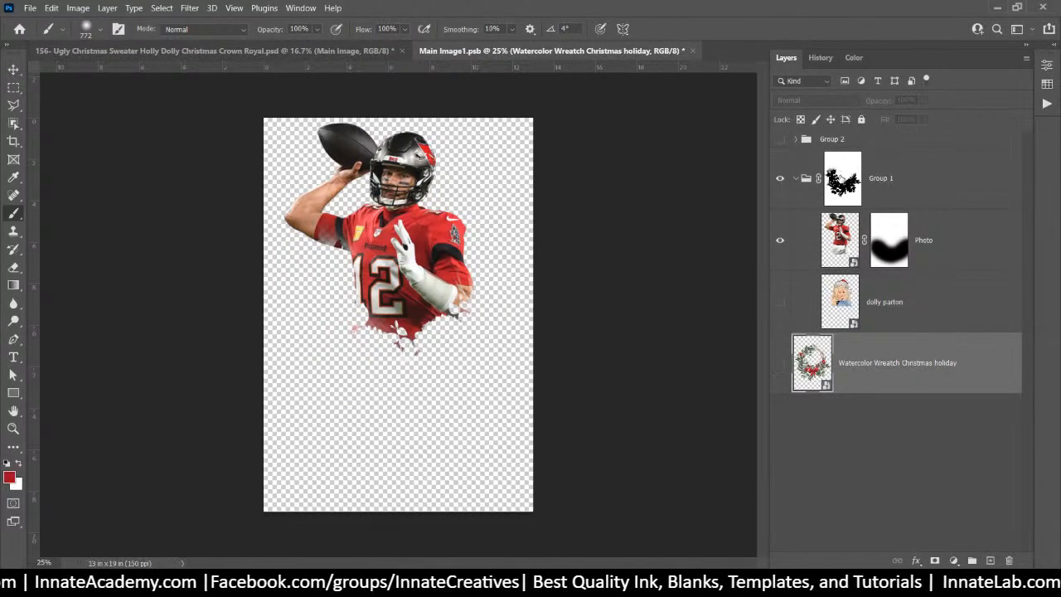
right_click(843, 178)
left_click(892, 184)
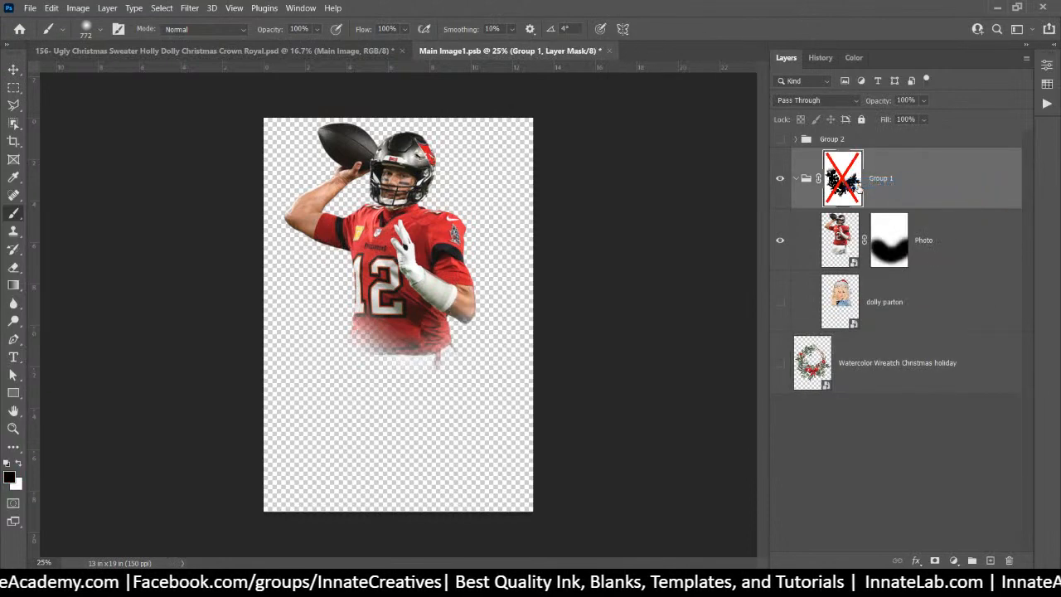
left_click(889, 249)
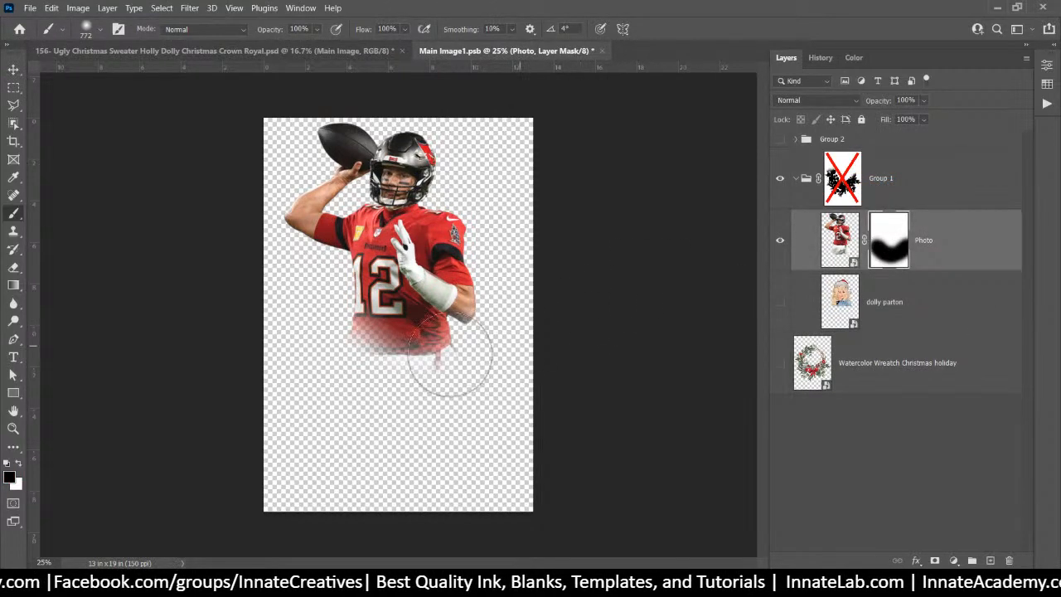
mouse_move(475, 392)
left_mouse_down()
mouse_move(421, 404)
mouse_move(451, 404)
mouse_move(336, 381)
mouse_move(312, 389)
mouse_move(377, 433)
left_mouse_up()
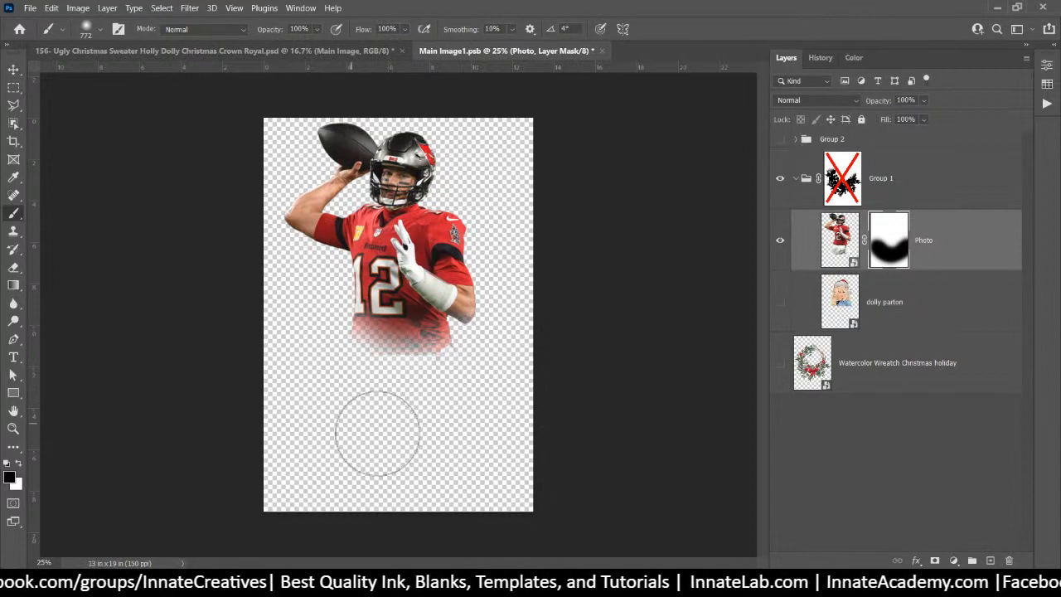
Show the wreath again, nudge the player photo slightly, and re-enable Group 1's mask
left_click(890, 181)
left_click(779, 363)
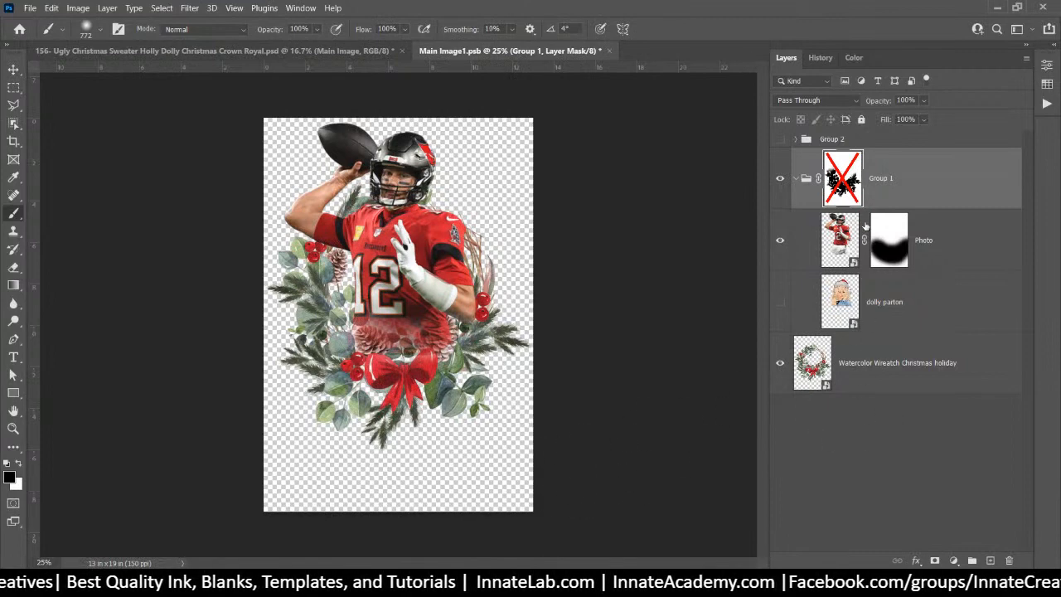
left_click(898, 253)
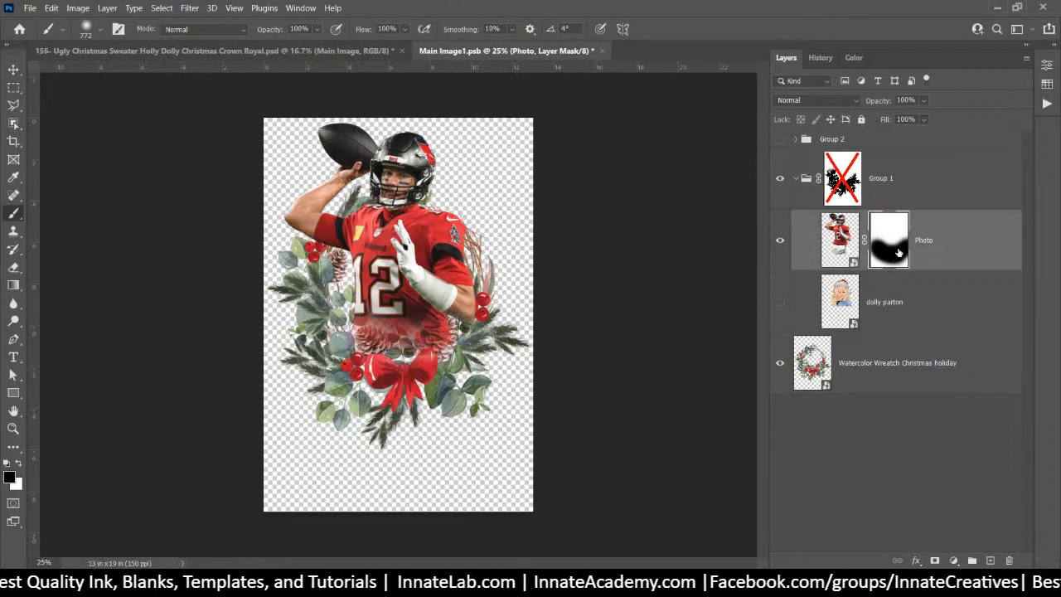
left_click(14, 69)
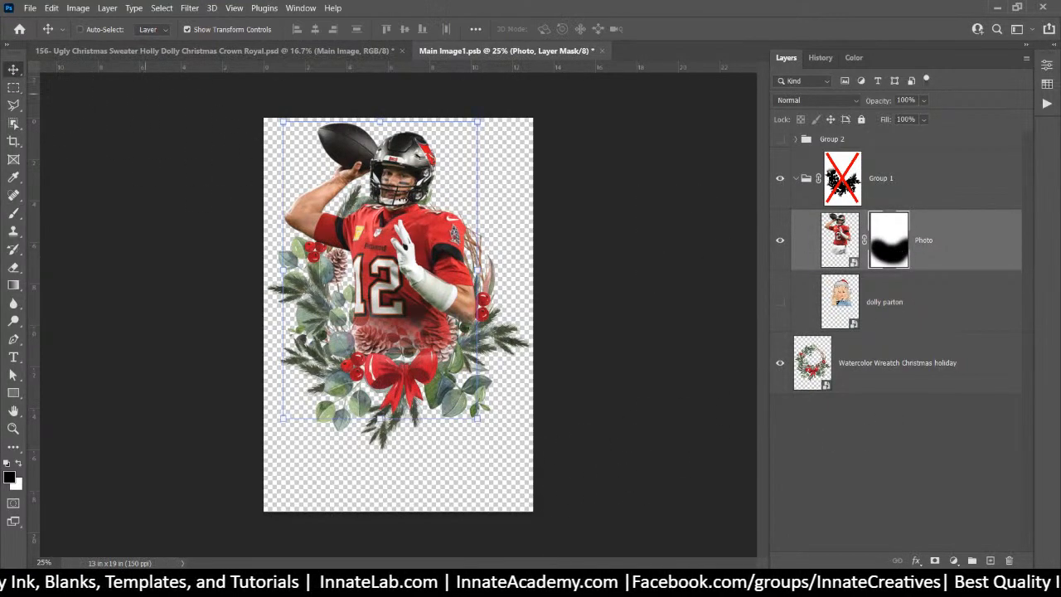
left_click_drag(432, 255, 433, 263)
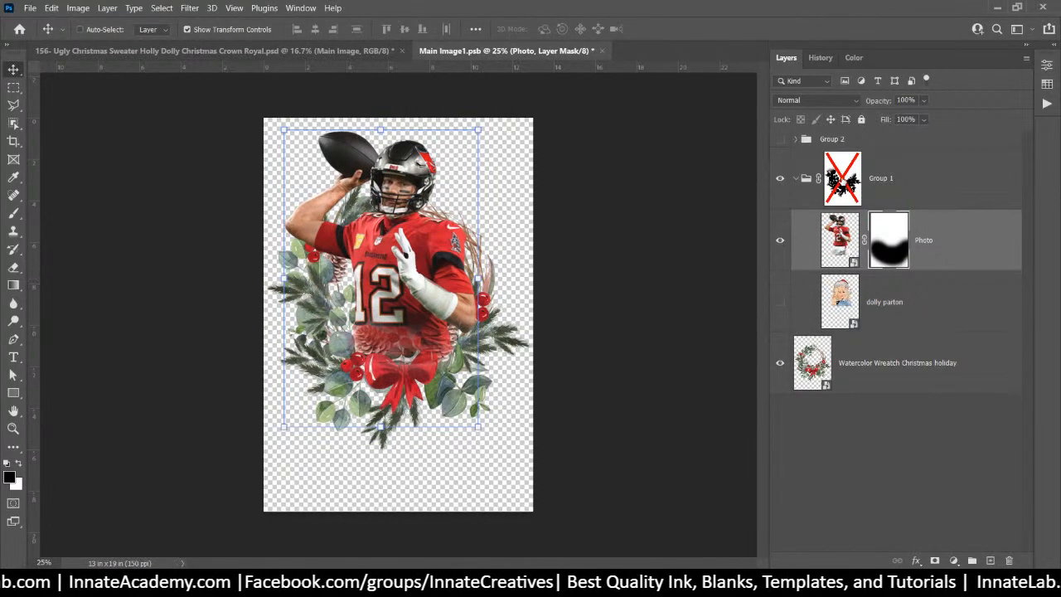
left_click(843, 181)
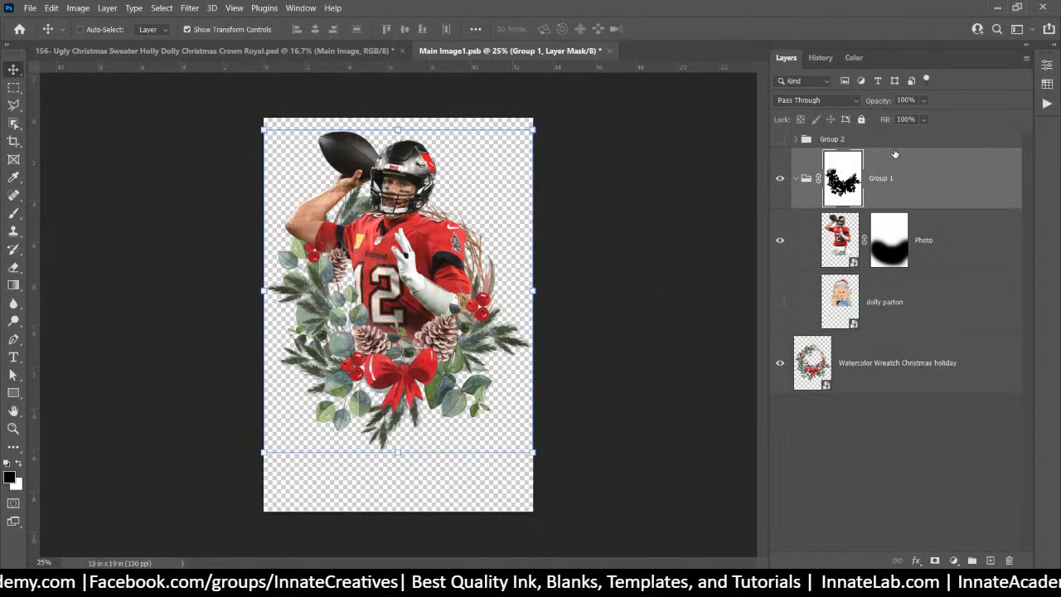
Close the Main Image1.psb wreath document, saving its changes
left_click(609, 53)
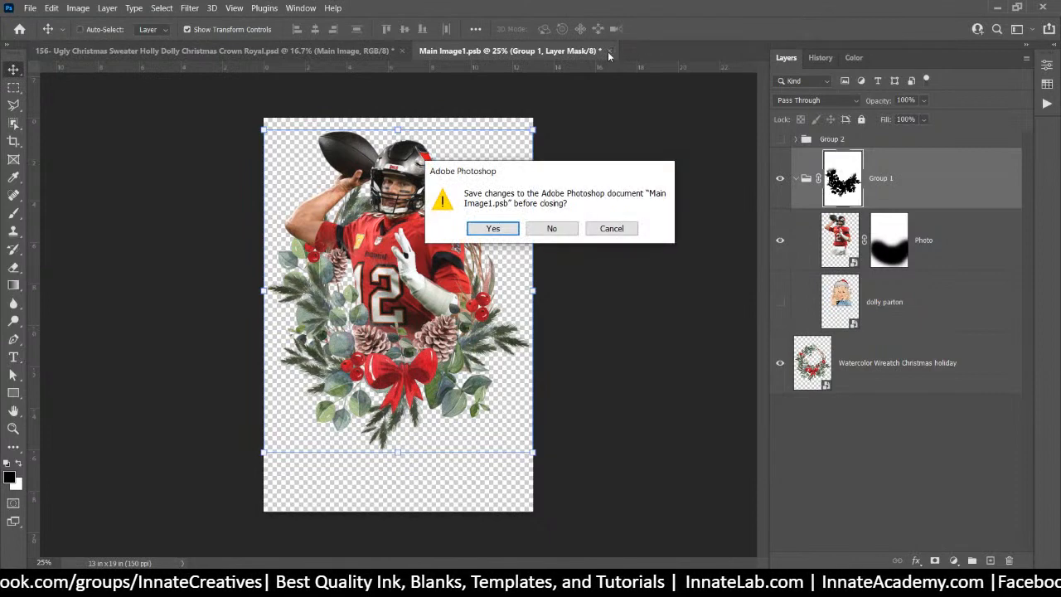
left_click(493, 228)
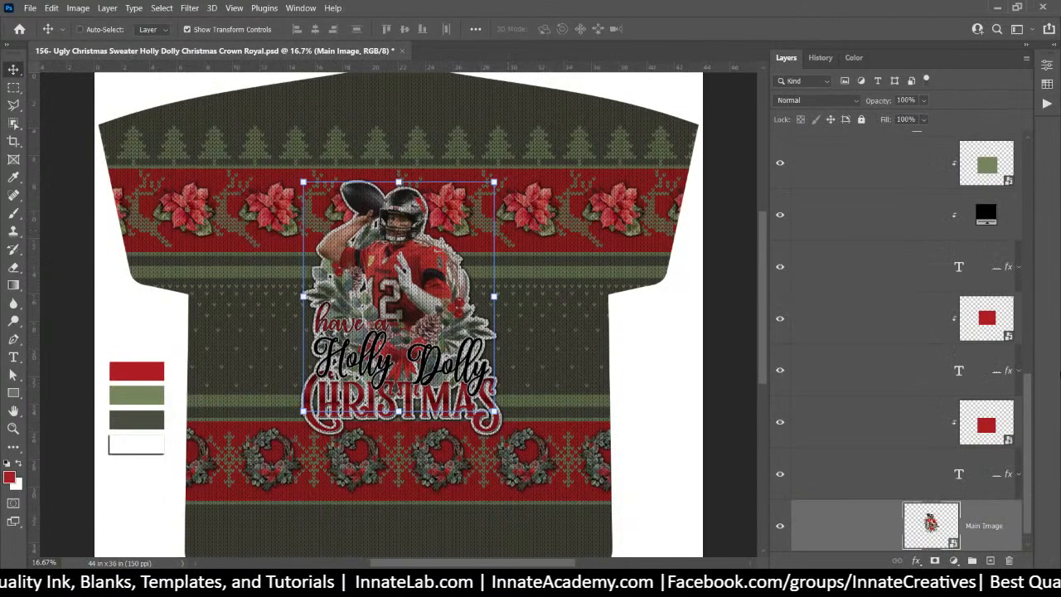
scroll(957, 343, "up", 8)
scroll(942, 340, "down", 2)
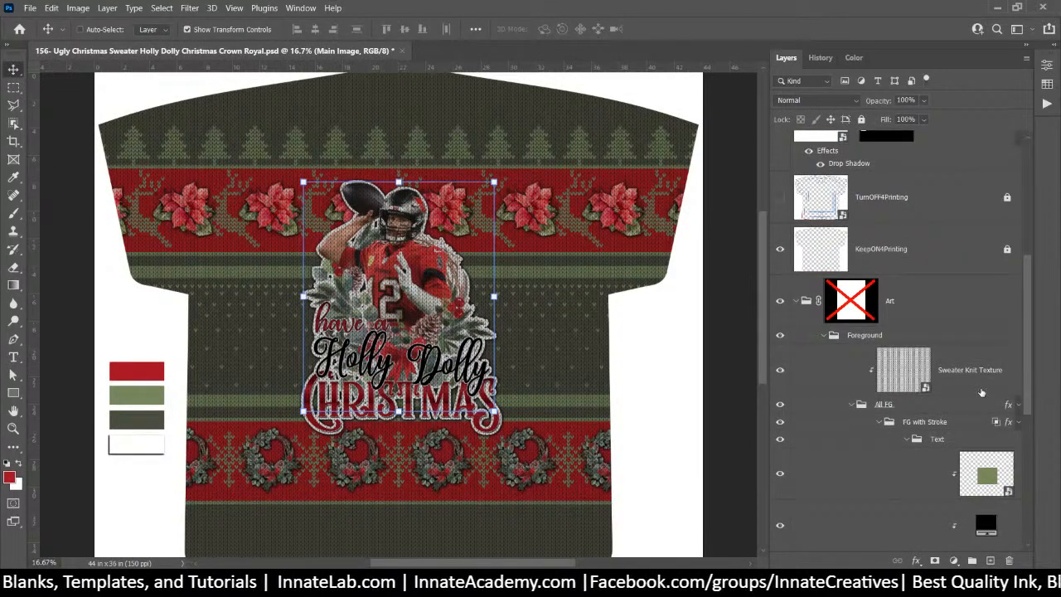
Hide the Sweater Knit Texture layer on the sweater design
left_click(779, 369)
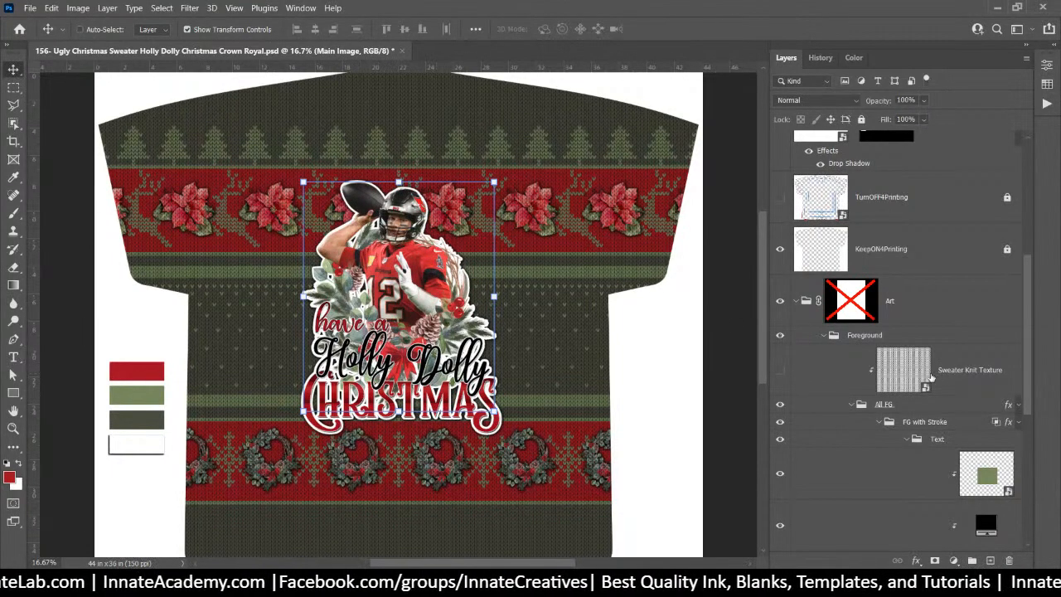
left_click(950, 372)
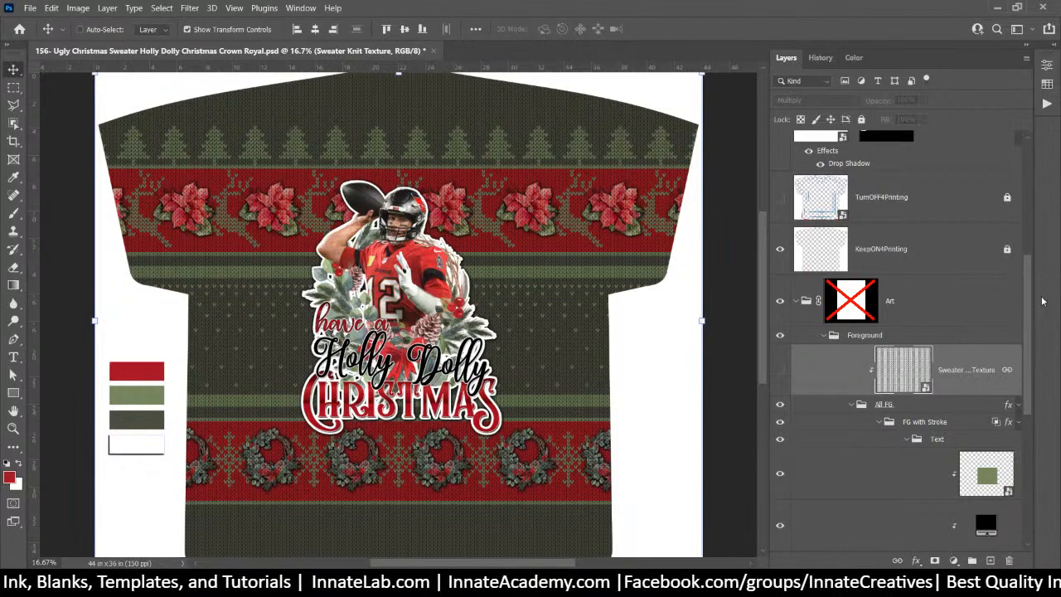
scroll(889, 242, "up", 5)
Open the Image 2 smart object (watercolor poinsettia) in its own tab, then return to the sweater document
left_click(858, 209)
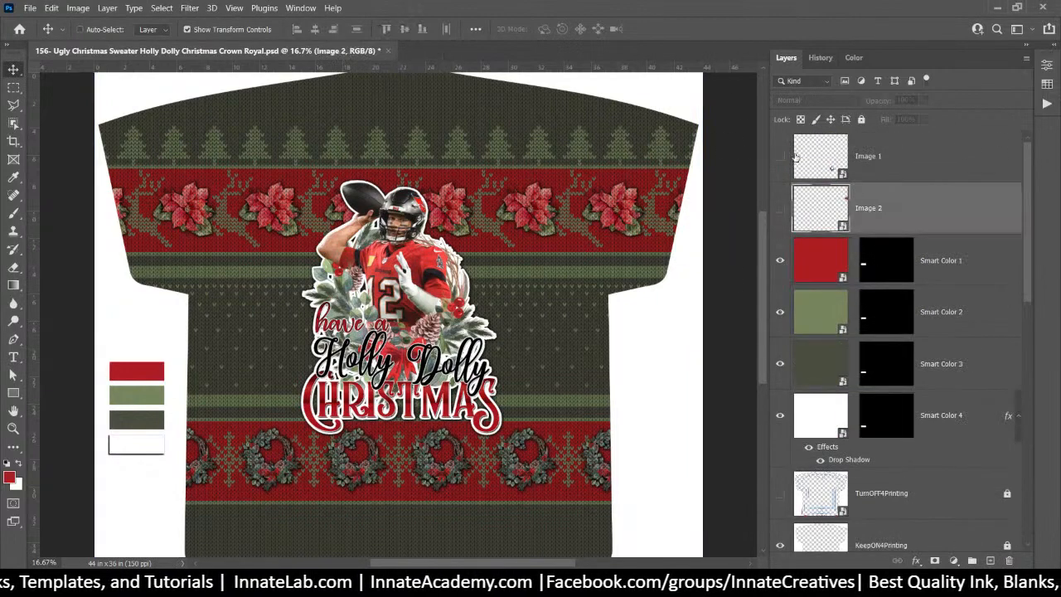
left_click(824, 164)
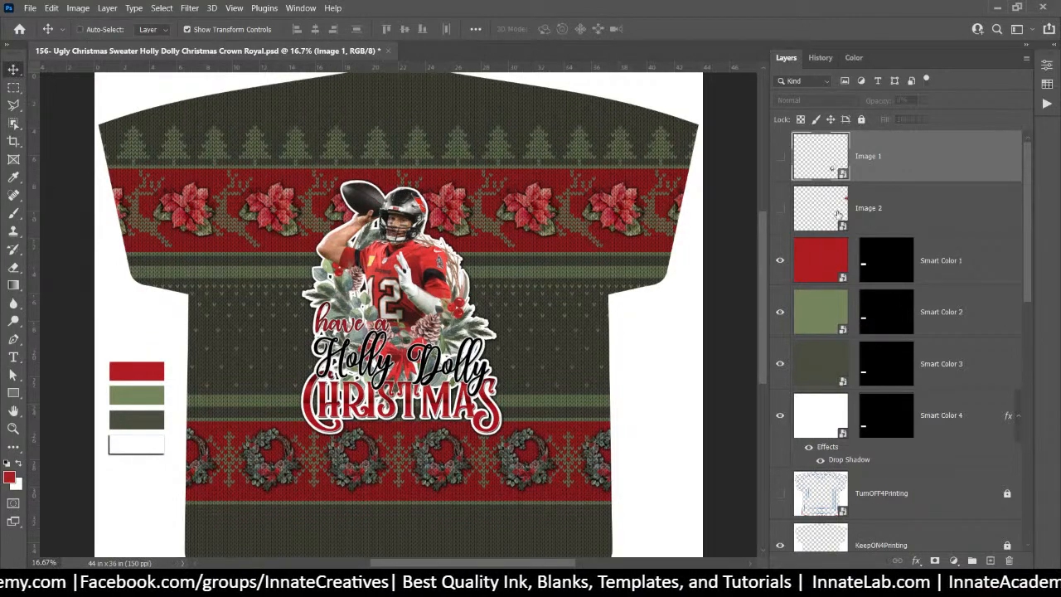
left_click(837, 214)
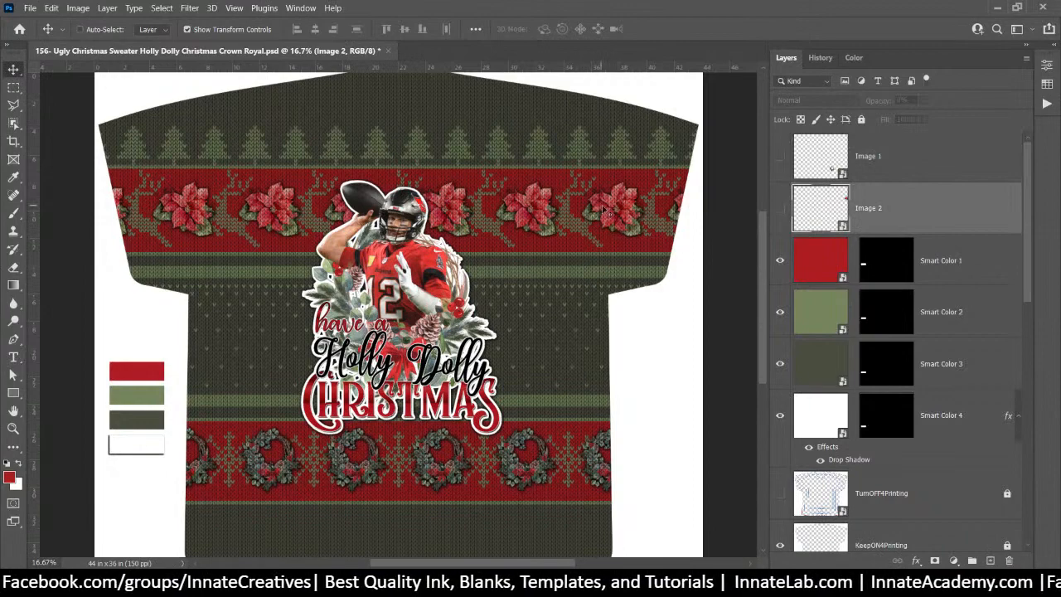
double_click(823, 205)
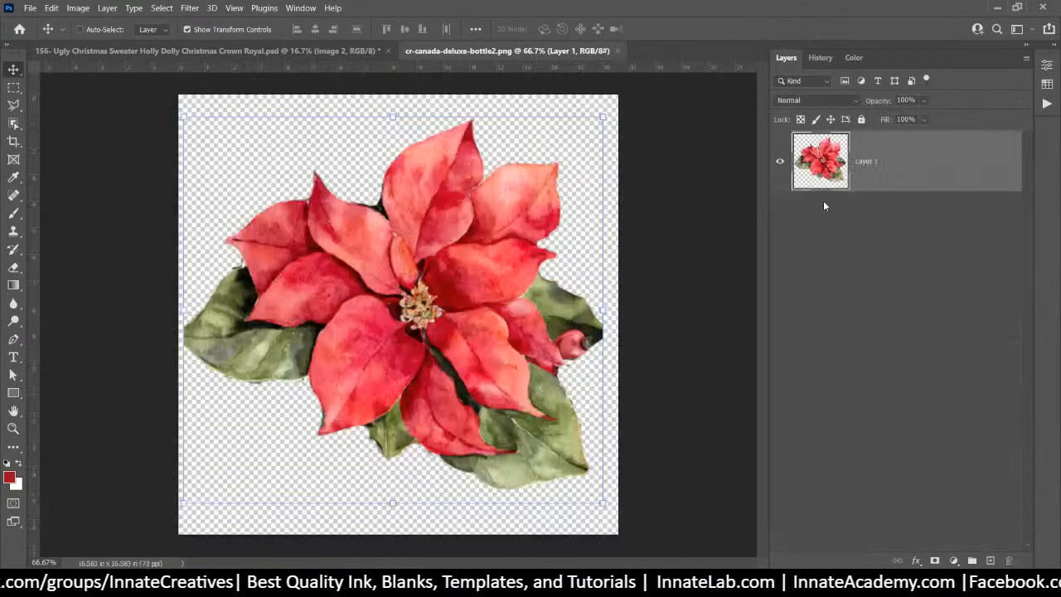
left_click(321, 52)
Save the sweater as '156- Ugly Christmas Sweater Brady.psd' with Maximize Compatibility, then show the poinsettia tab
left_click(31, 7)
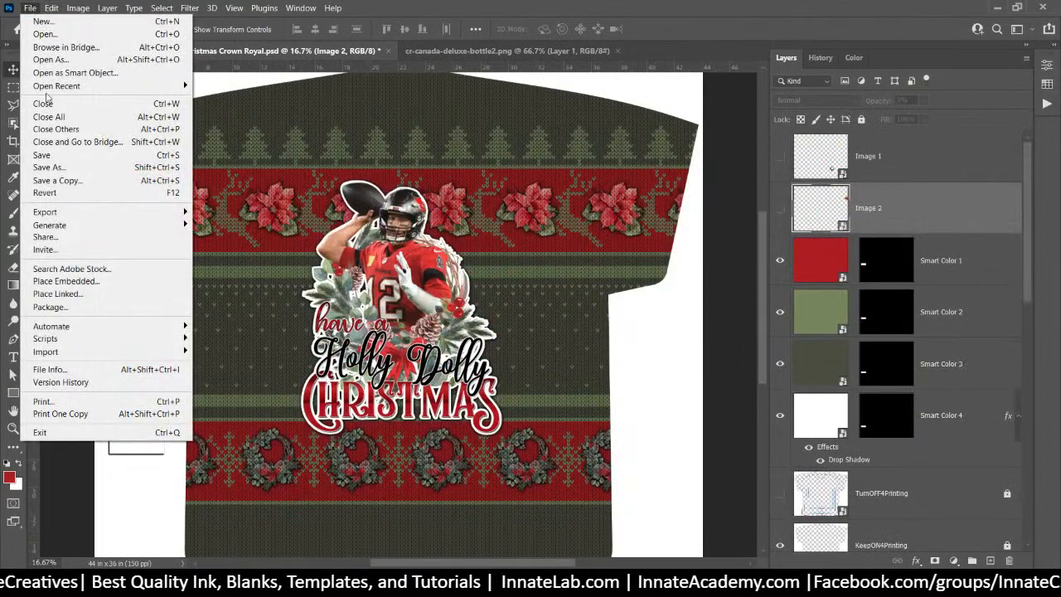
left_click(80, 170)
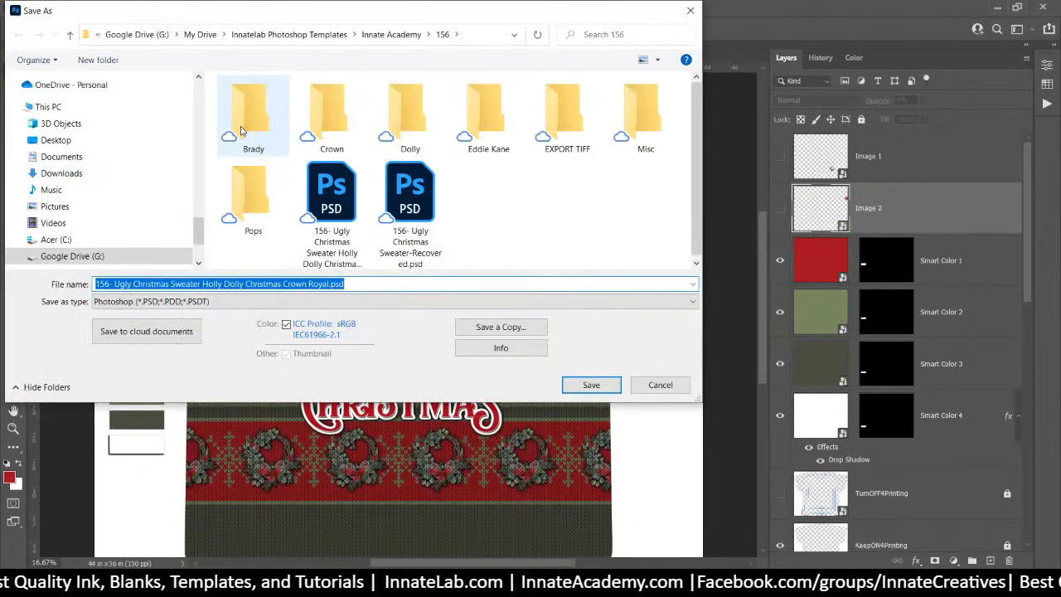
left_click(209, 283)
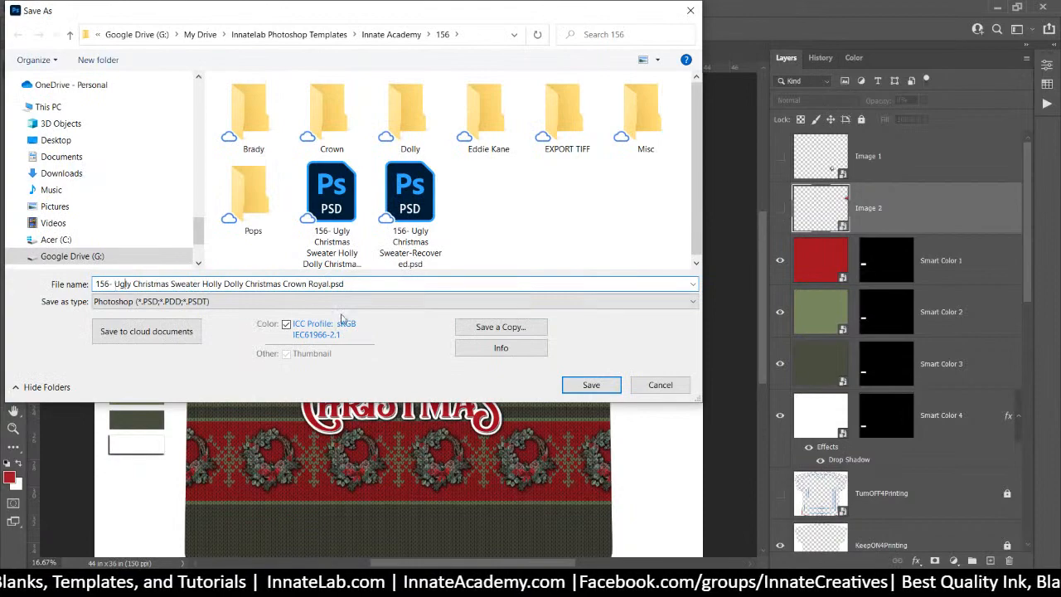
left_click_drag(203, 284, 524, 378)
type("Brady")
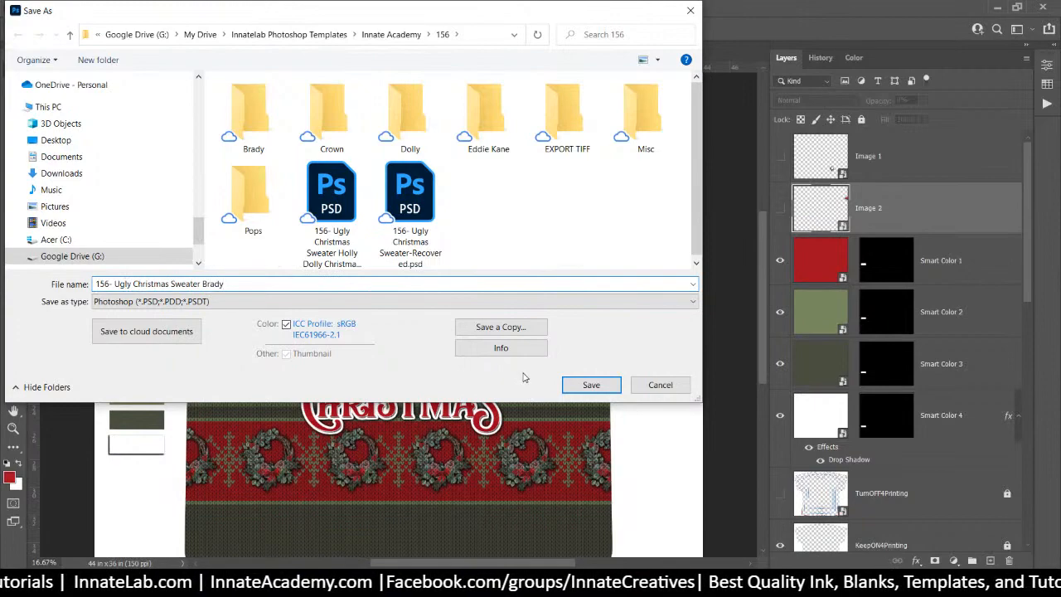
key("Return")
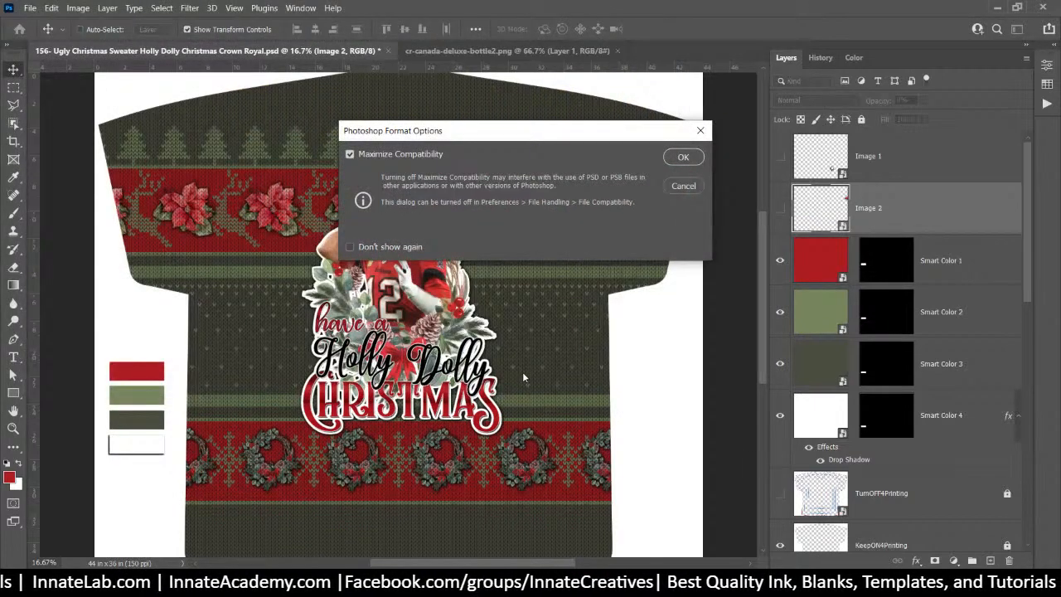
key("Return")
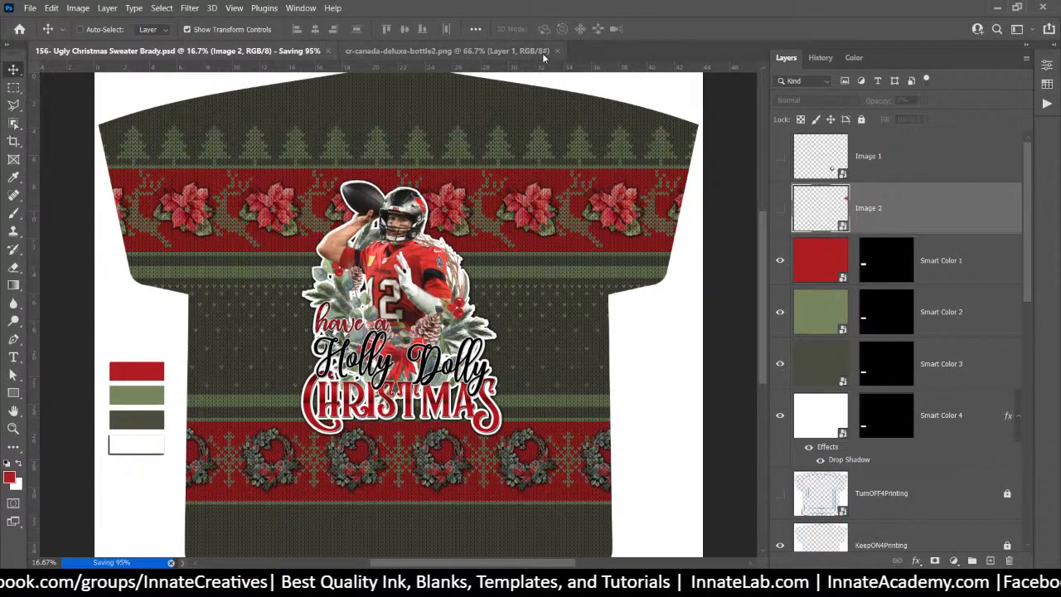
left_click(489, 54)
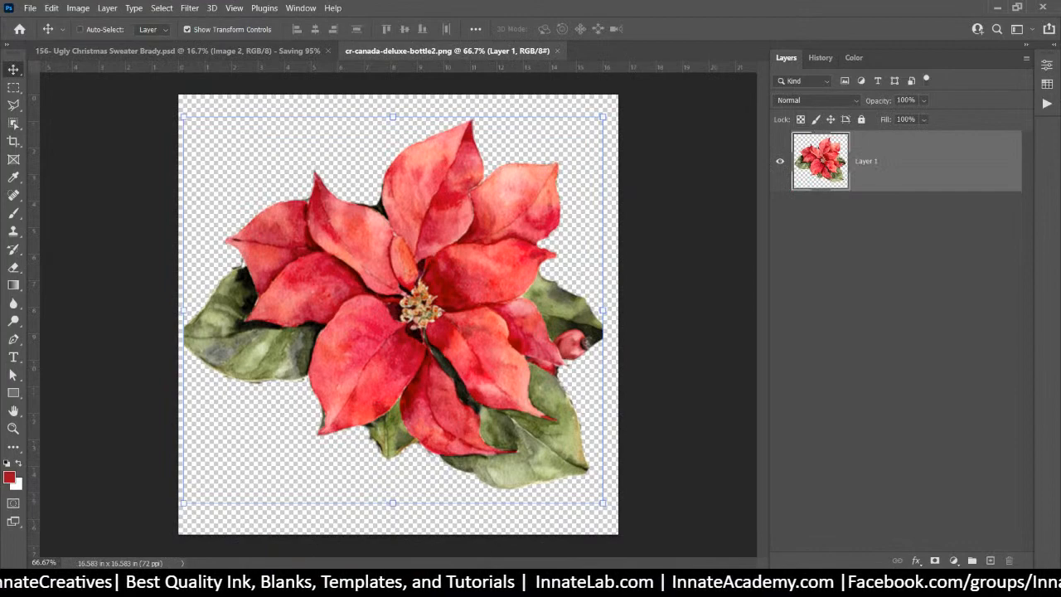
Replace the poinsettia in Image 2 with logo.png, delete the old layer, and save it back
key("alt+Tab")
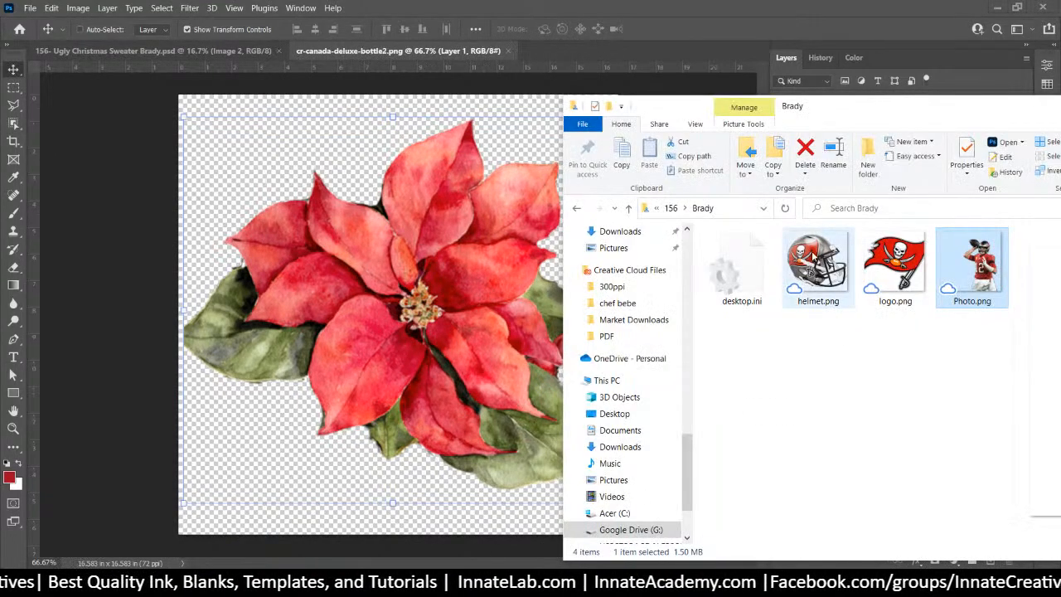
left_click(909, 274)
left_click_drag(910, 274, 452, 251)
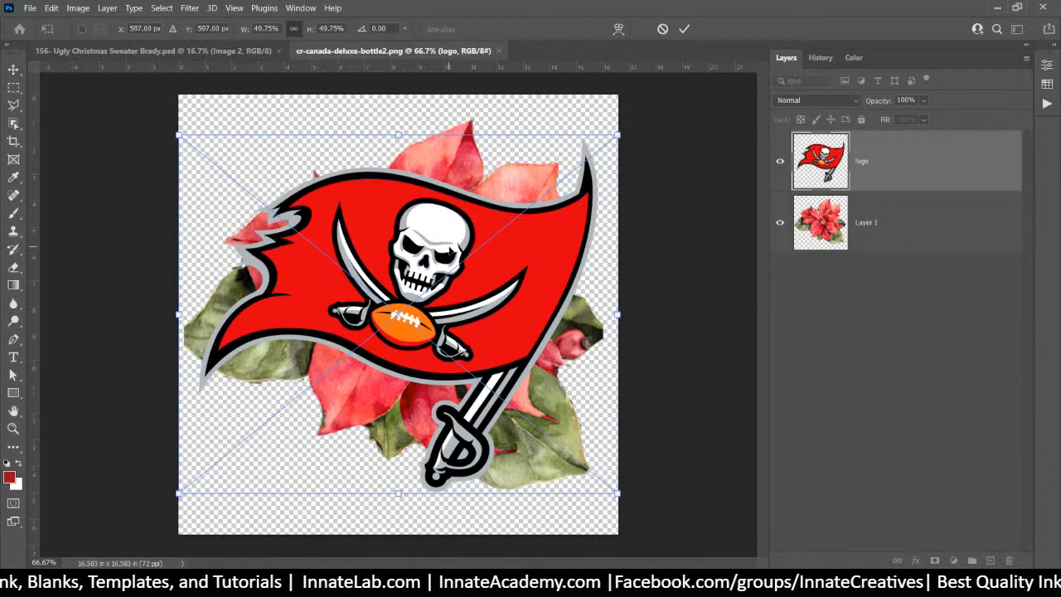
key("Return")
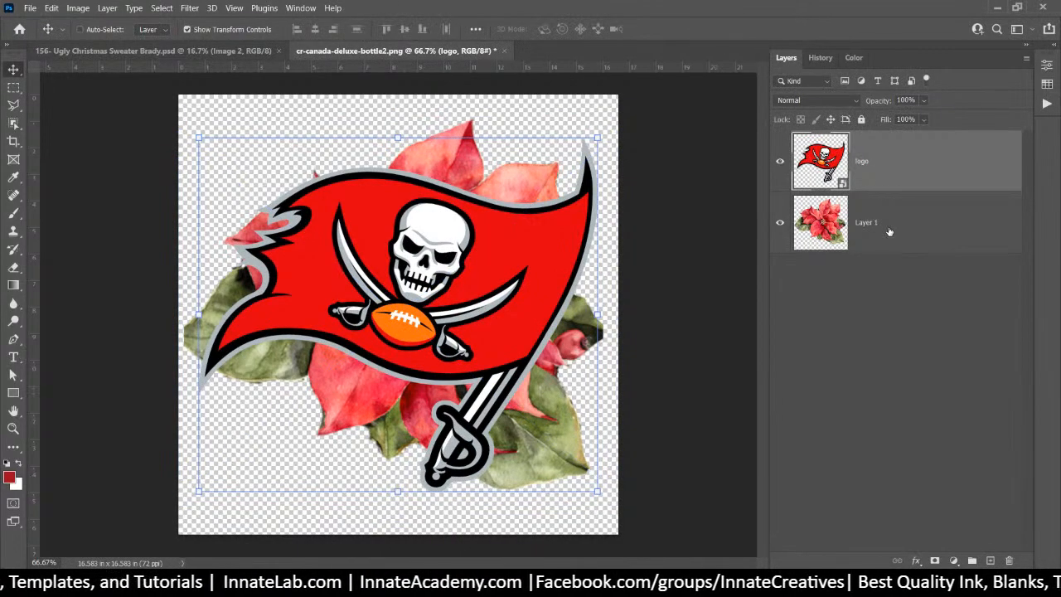
left_click(889, 231)
key("Delete")
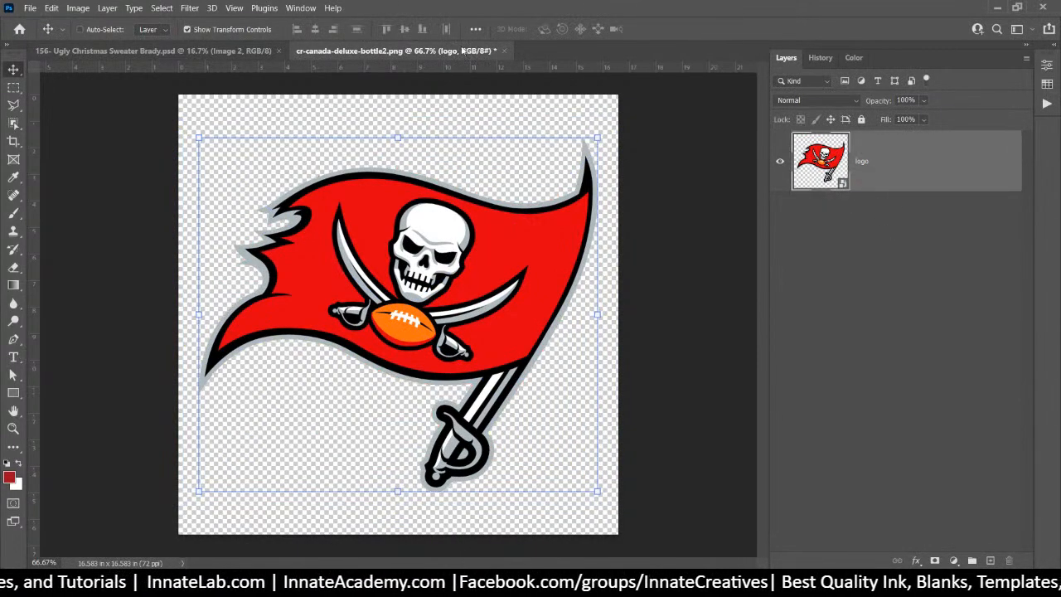
left_click(503, 51)
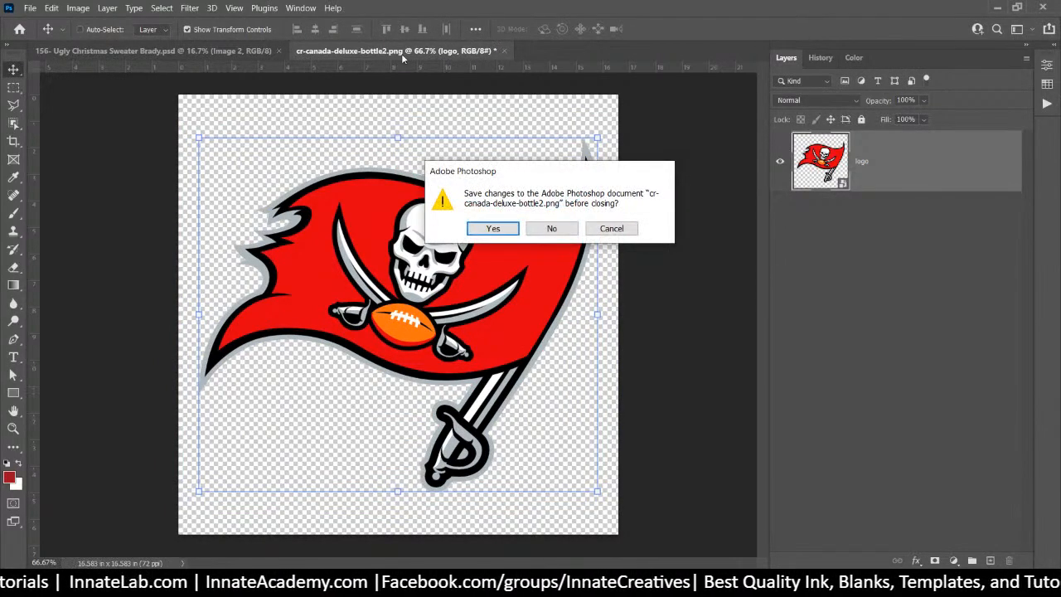
left_click(489, 229)
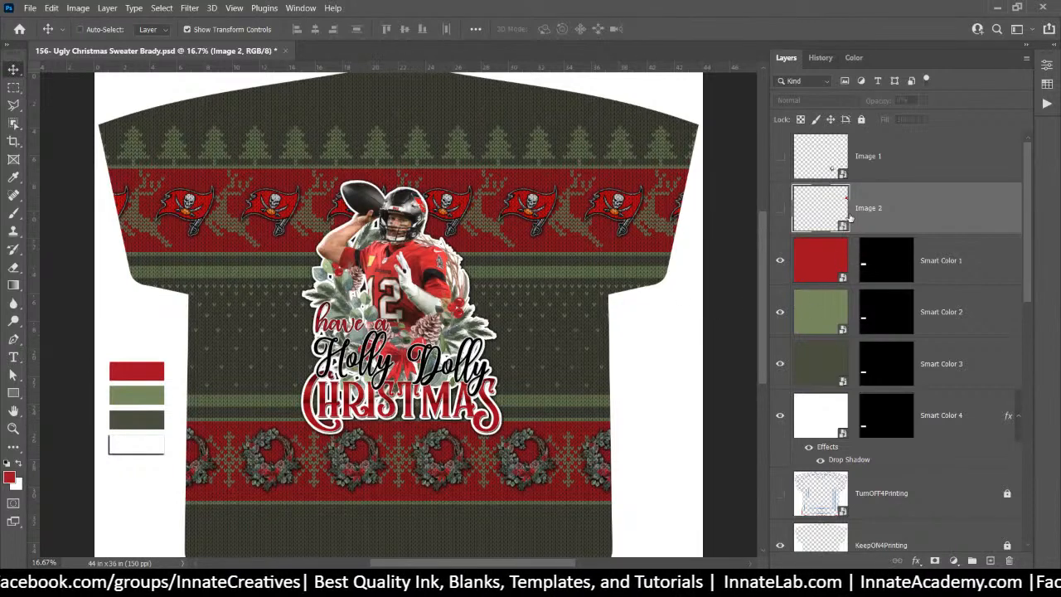
Open the Image 1 smart object's wreath contents as cr-canada-deluxe-bottle3.png
left_click(831, 169)
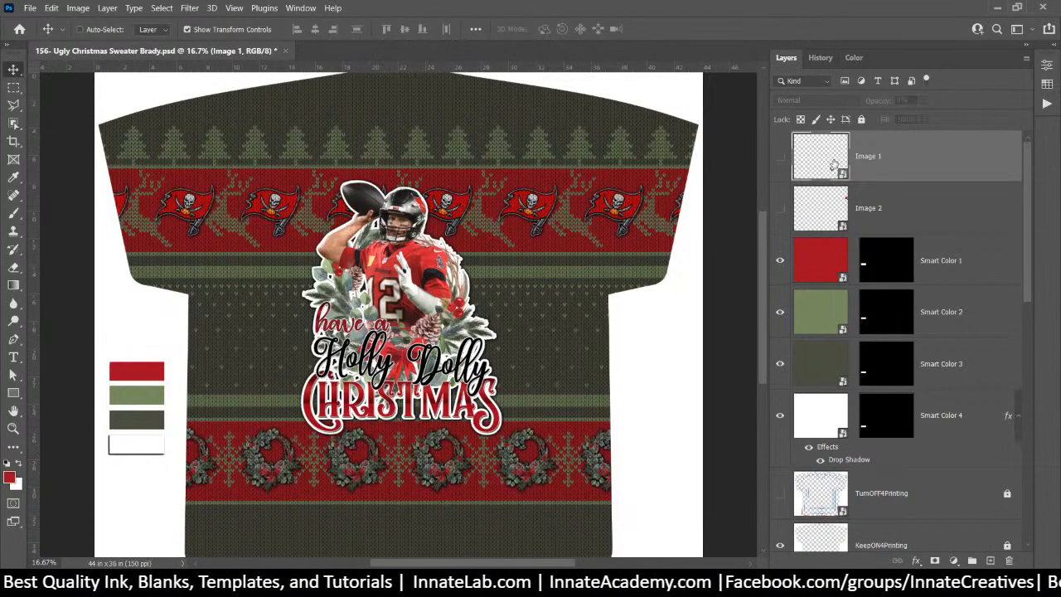
double_click(826, 169)
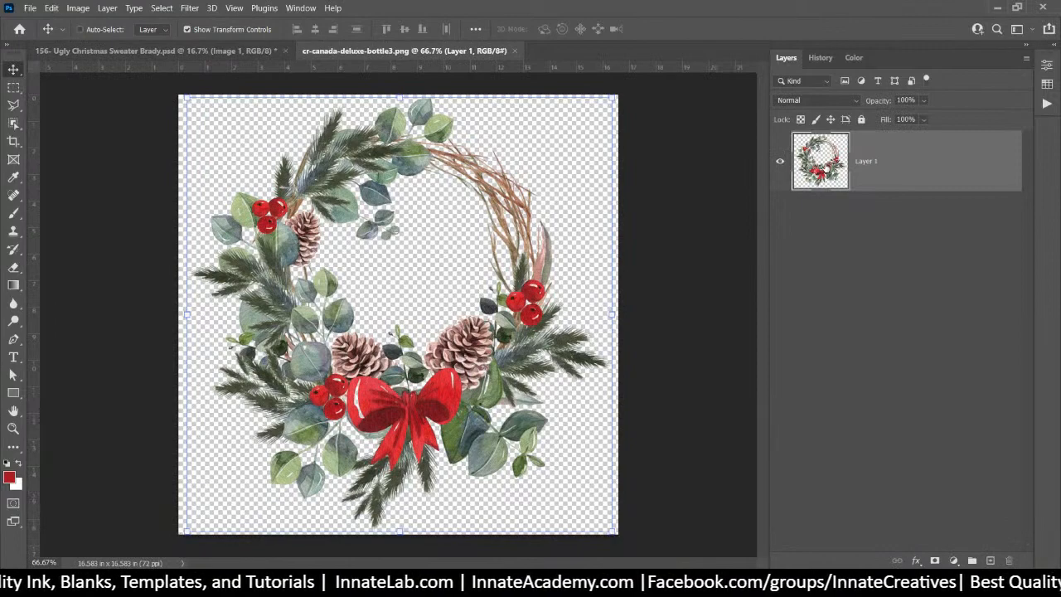
Place helmet.png in Image 1, delete the wreath layer, and close the document, saving changes
key("alt+Tab")
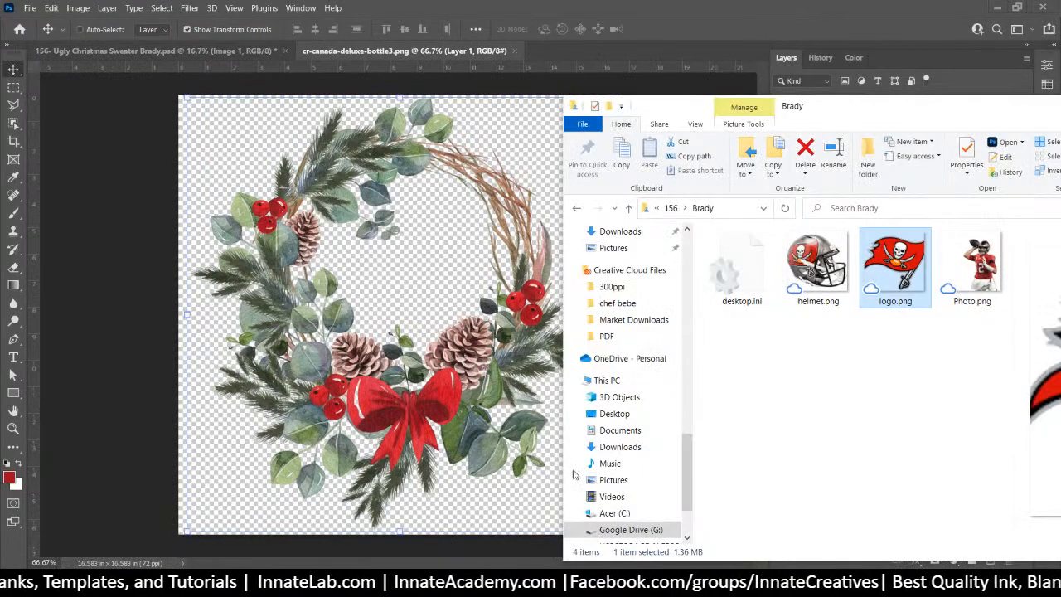
left_click_drag(816, 267, 440, 226)
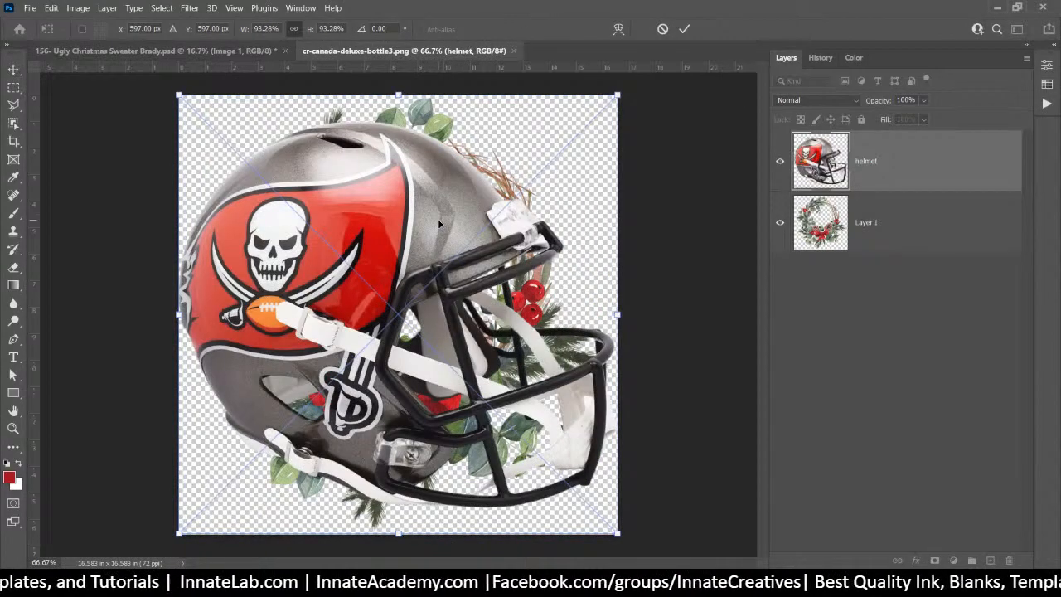
key("Return")
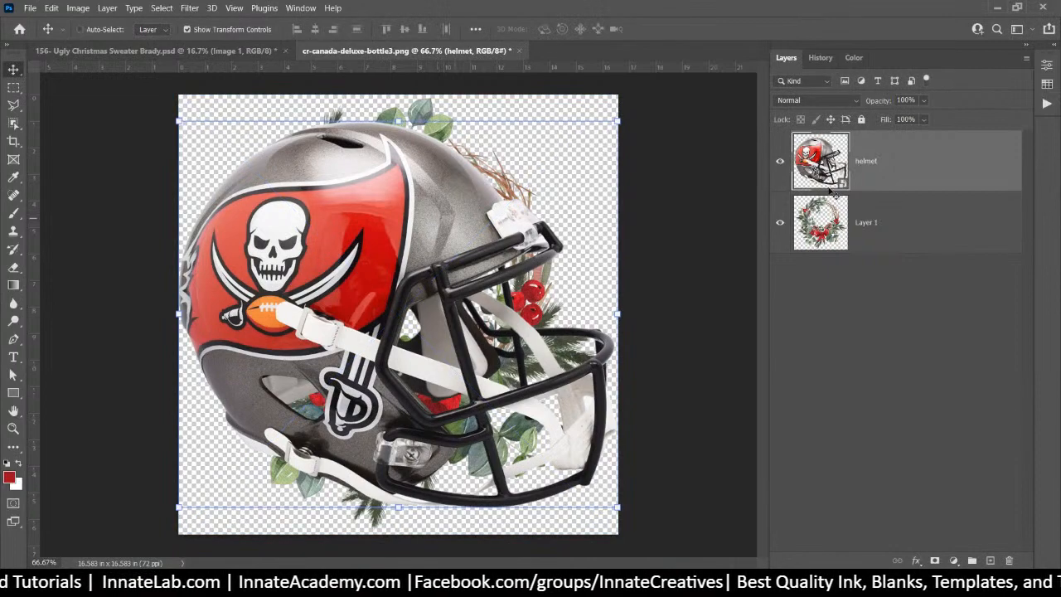
left_click(942, 236)
key("Delete")
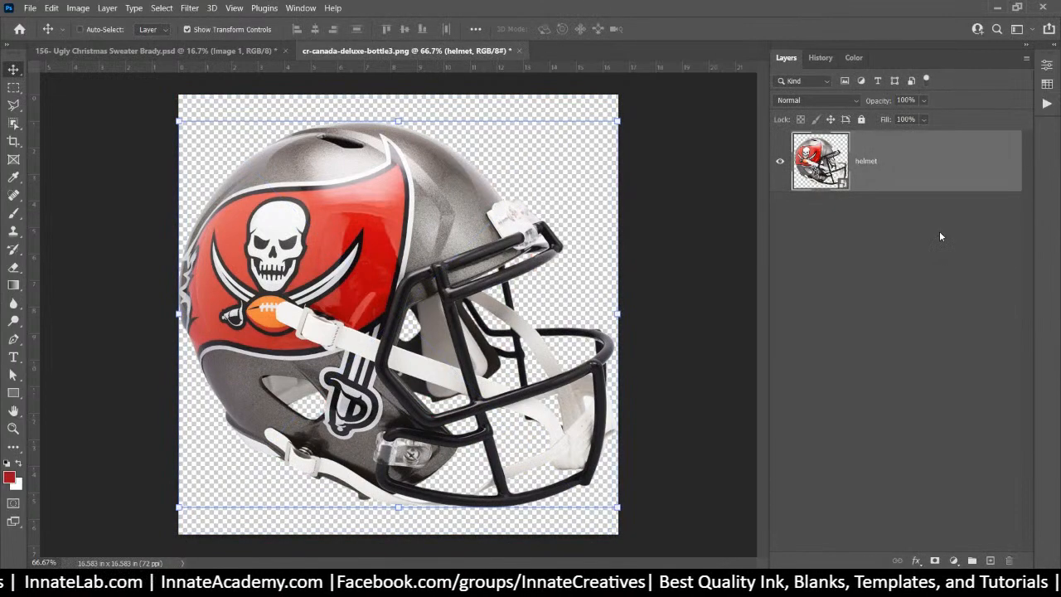
left_click(934, 260)
left_click(492, 51)
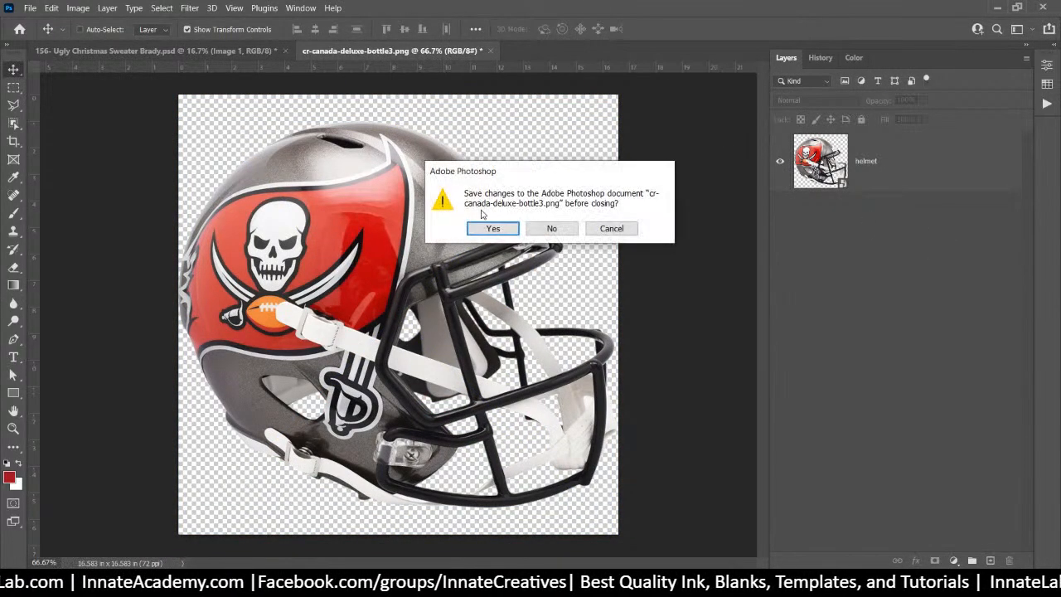
left_click(488, 227)
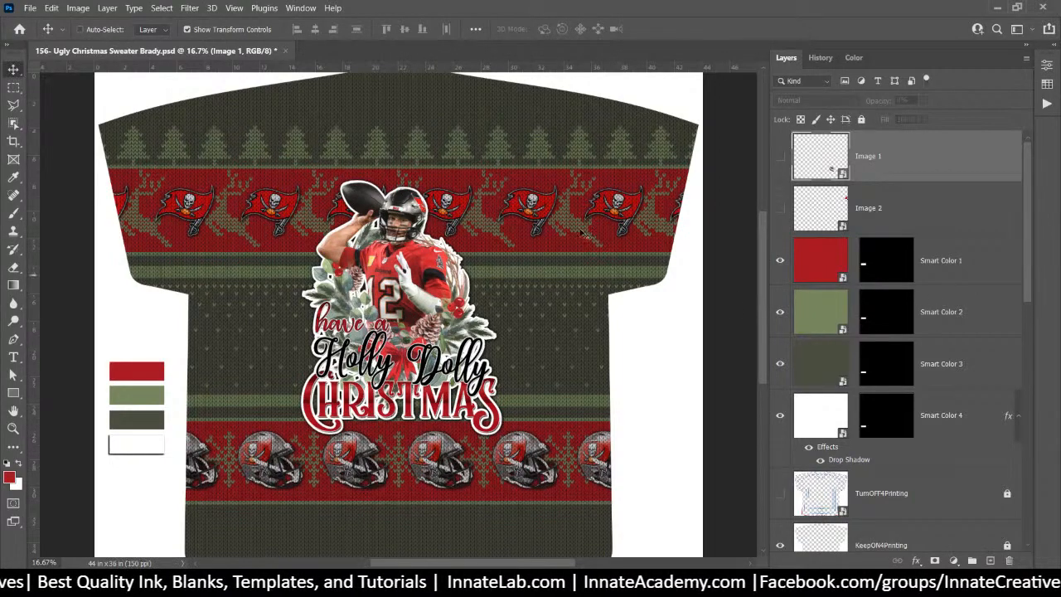
Select the All BG group, expand the Background group, and hide the Sweater Knit Texture layer
right_click(556, 203)
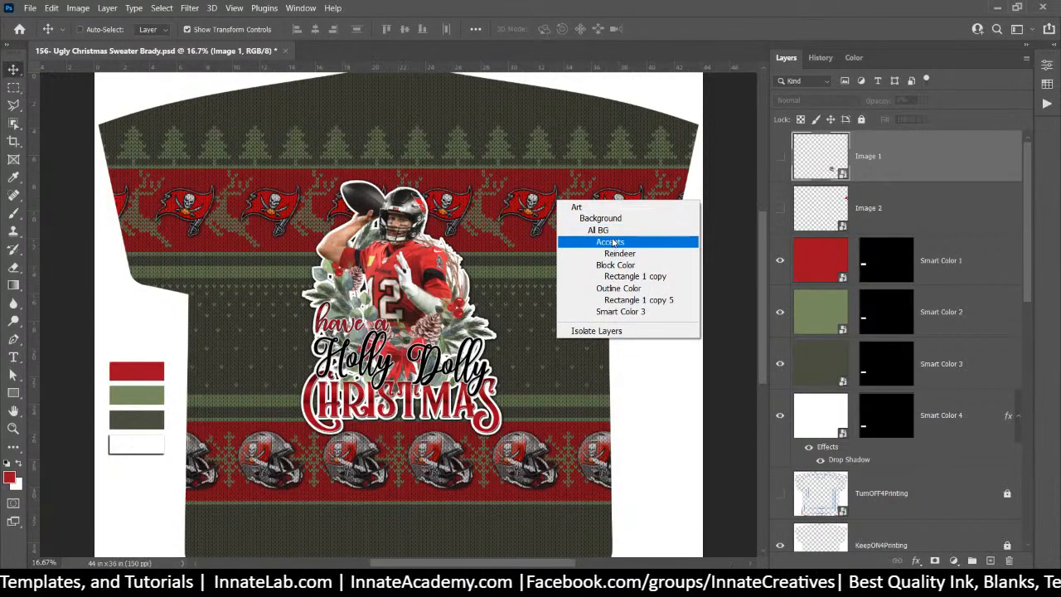
left_click(611, 230)
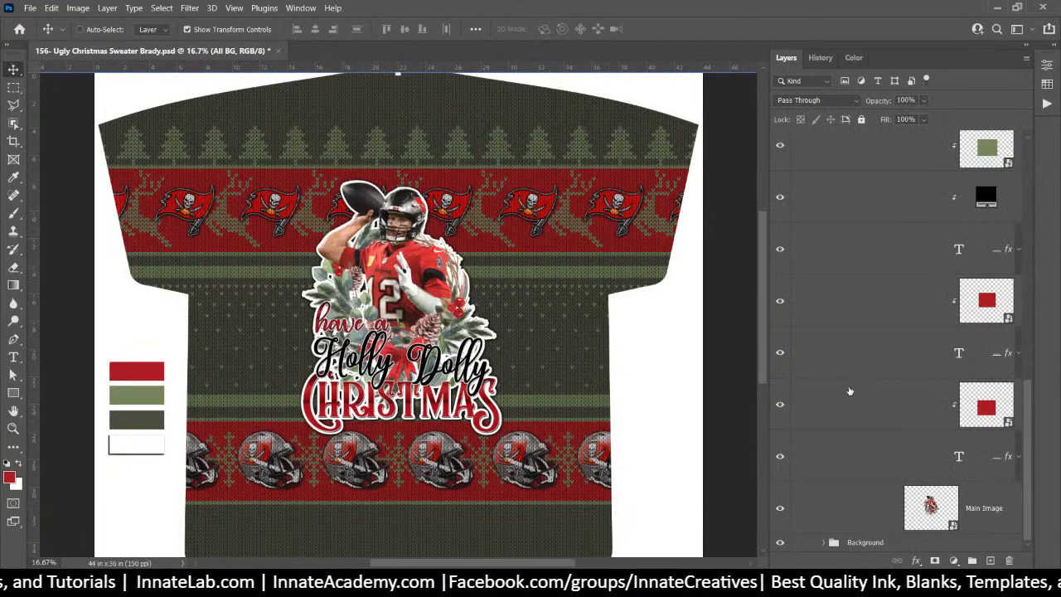
scroll(849, 391, "up", 5)
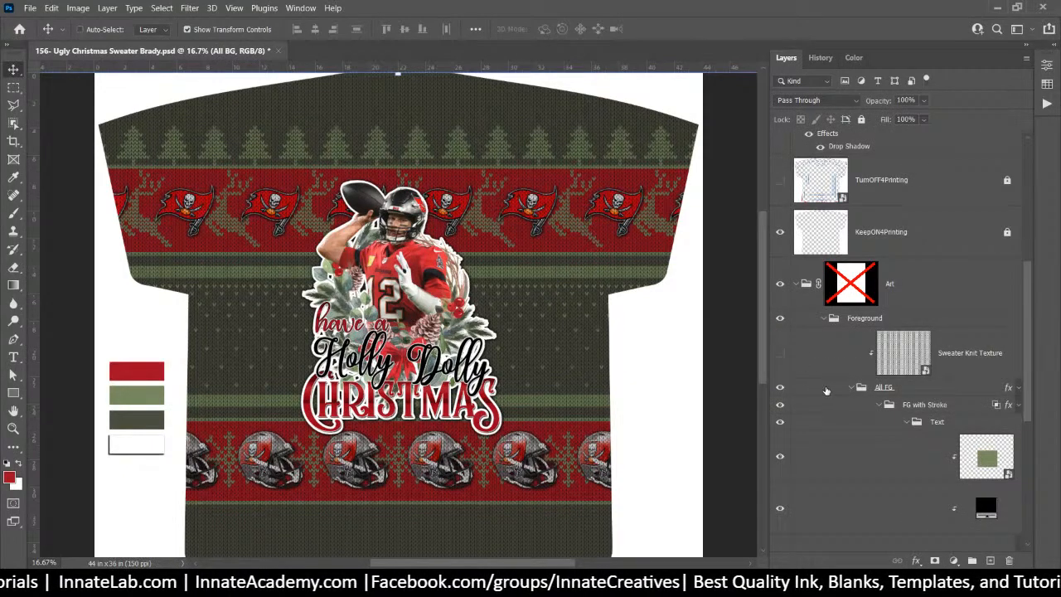
scroll(826, 390, "down", 5)
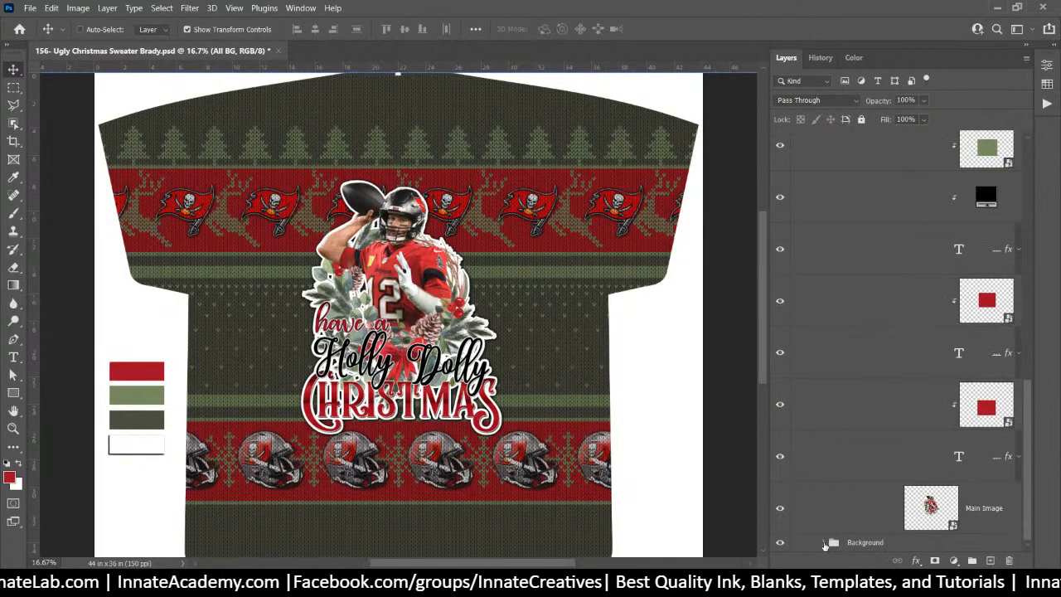
left_click(824, 542)
scroll(823, 540, "down", 5)
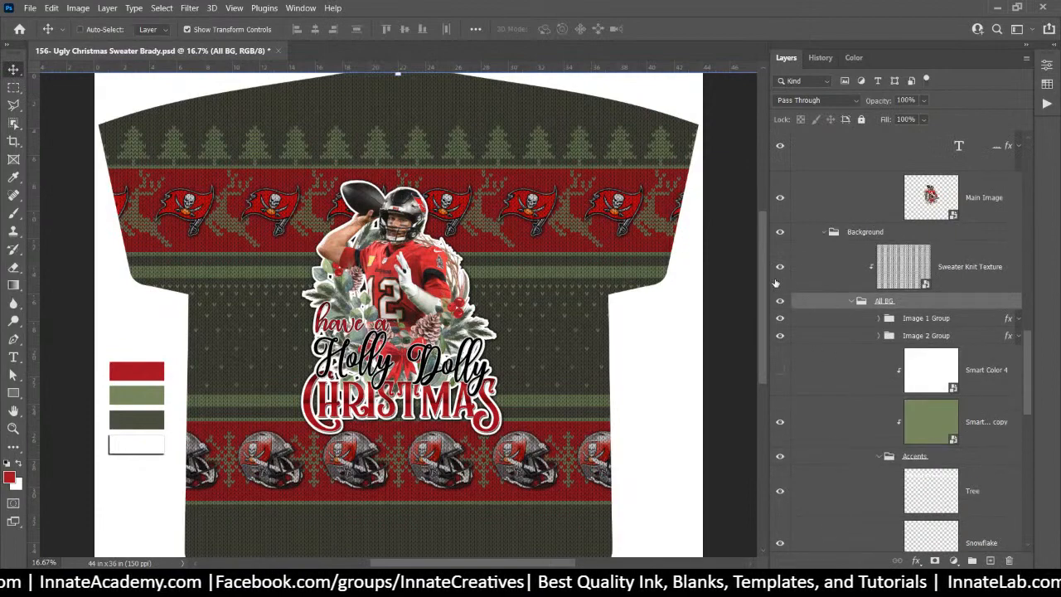
left_click(780, 268)
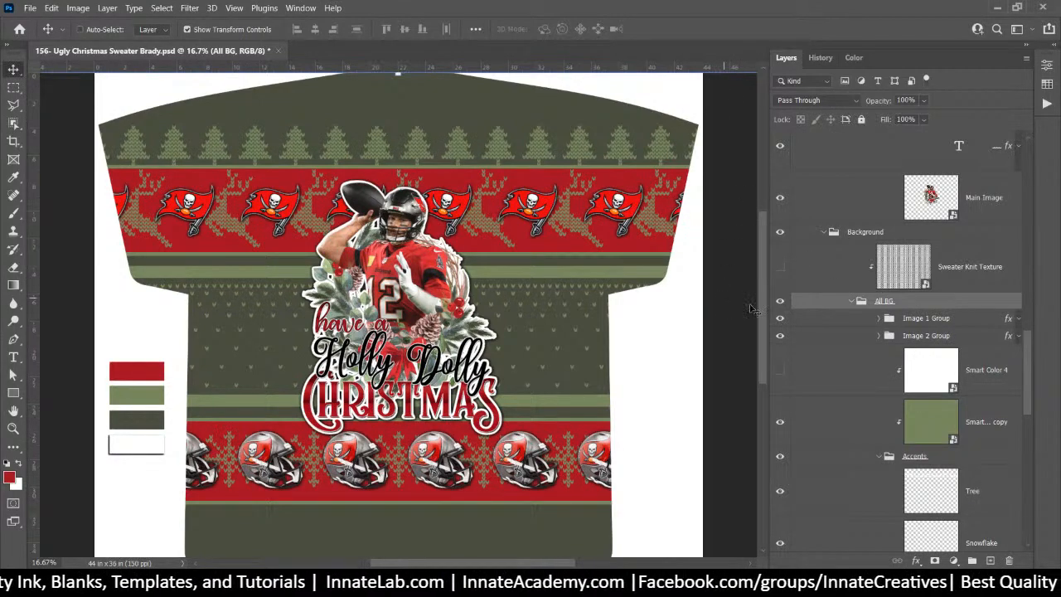
Sample the sweater's red b5232c with the Eyedropper and open the foreground Color Picker
mouse_move(761, 312)
left_mouse_down()
mouse_move(760, 249)
mouse_move(773, 321)
left_mouse_up()
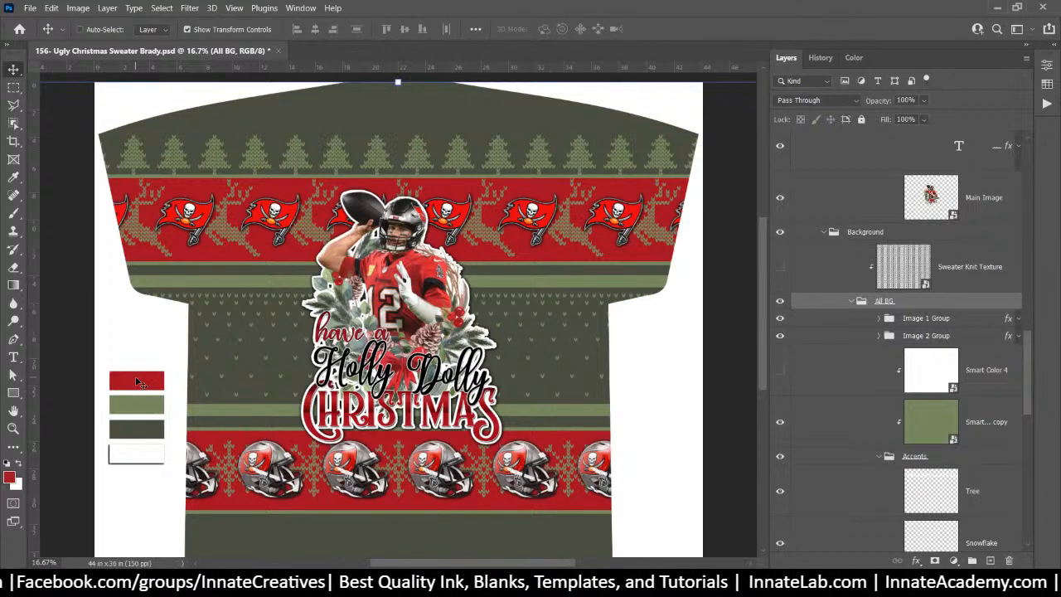
left_click(14, 178)
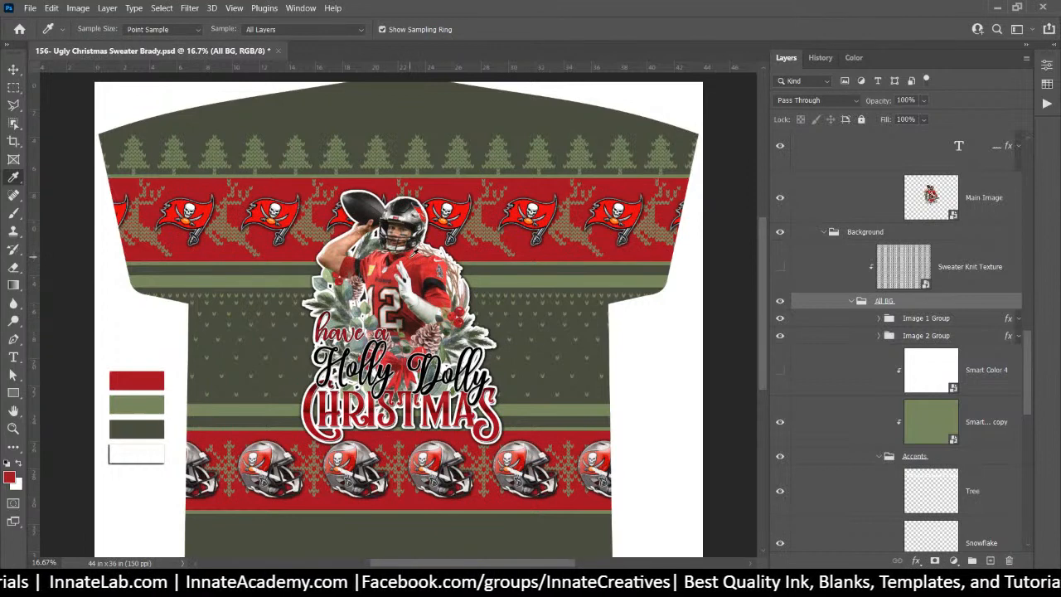
left_click(346, 459)
left_click_drag(347, 455, 356, 456)
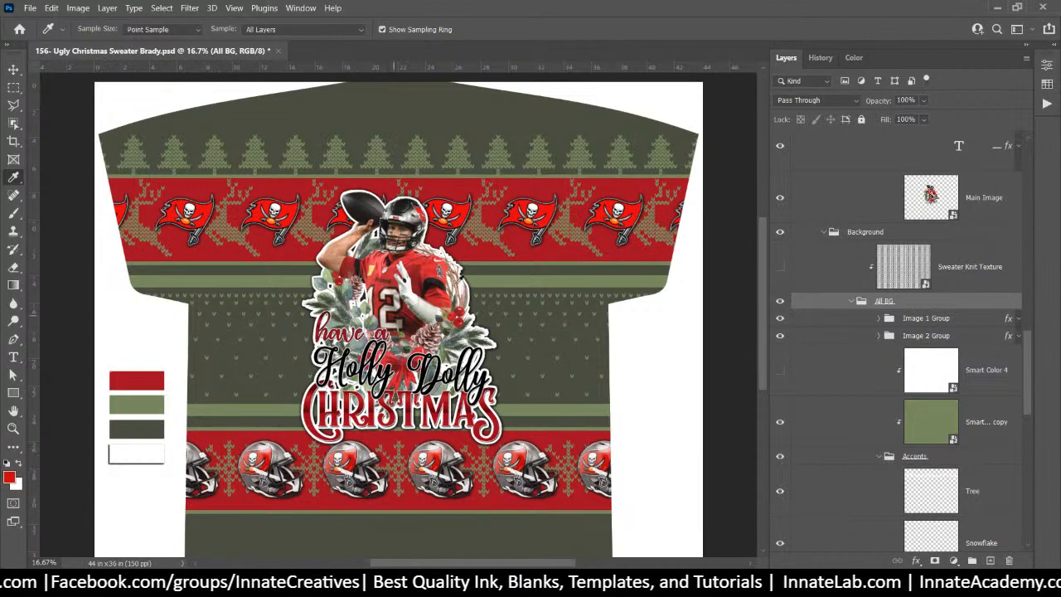
left_click_drag(417, 264, 415, 257)
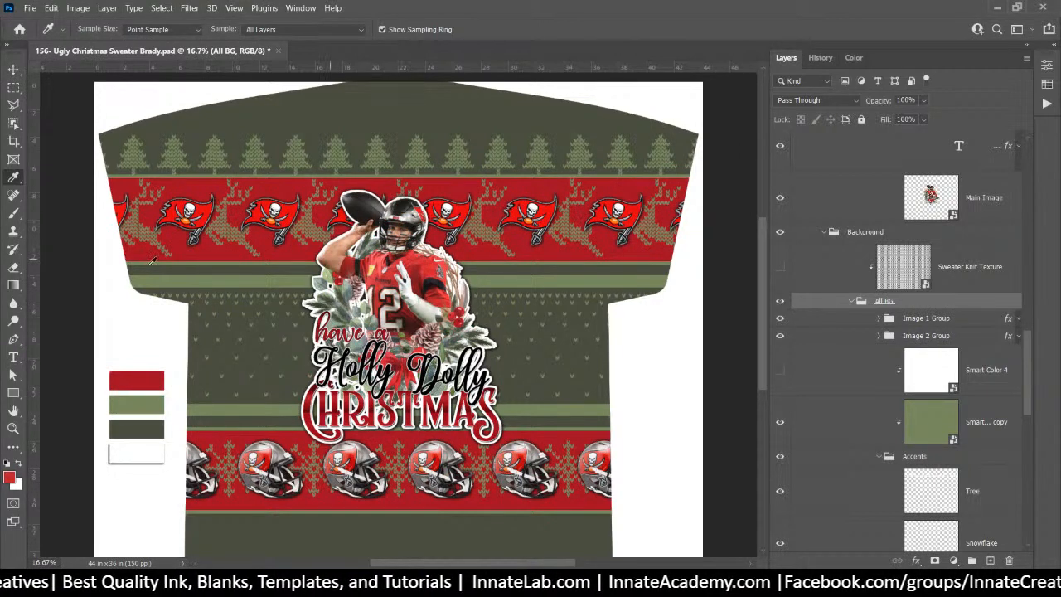
left_click(11, 475)
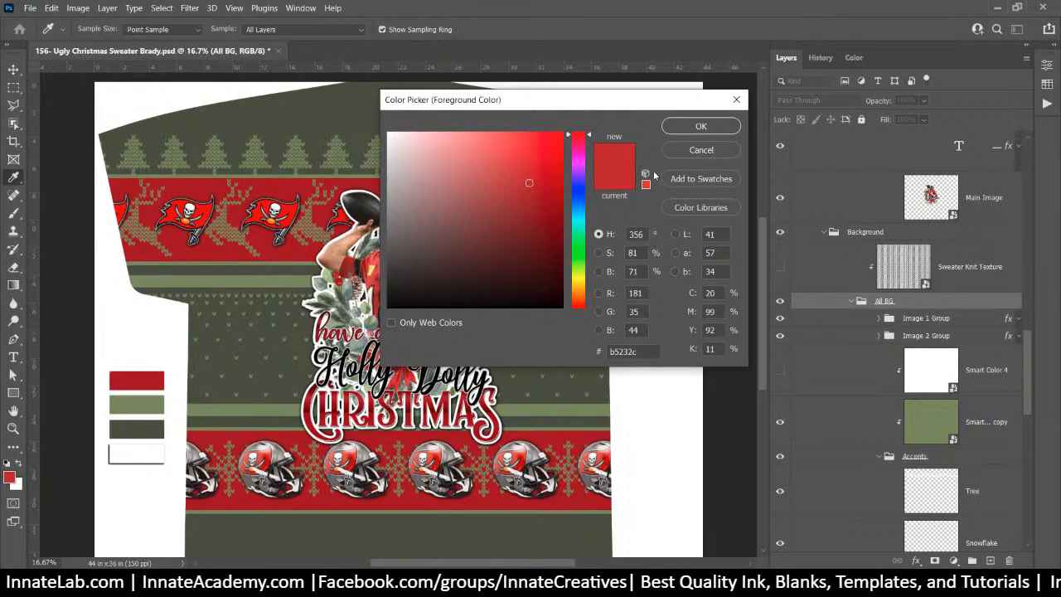
Save the sampled red b5232c as a new swatch named 1
left_click(705, 178)
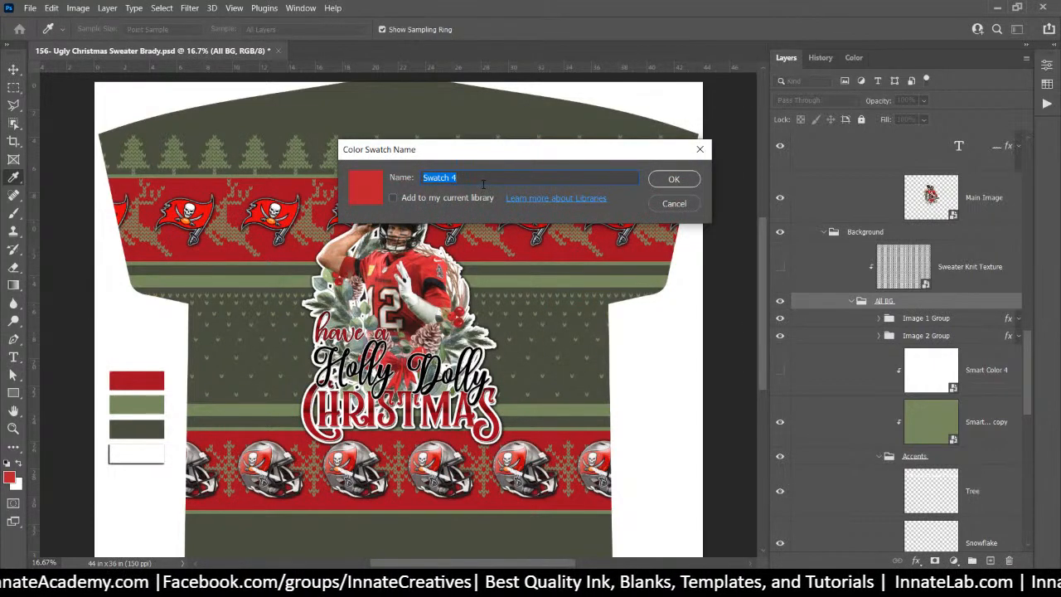
type("1")
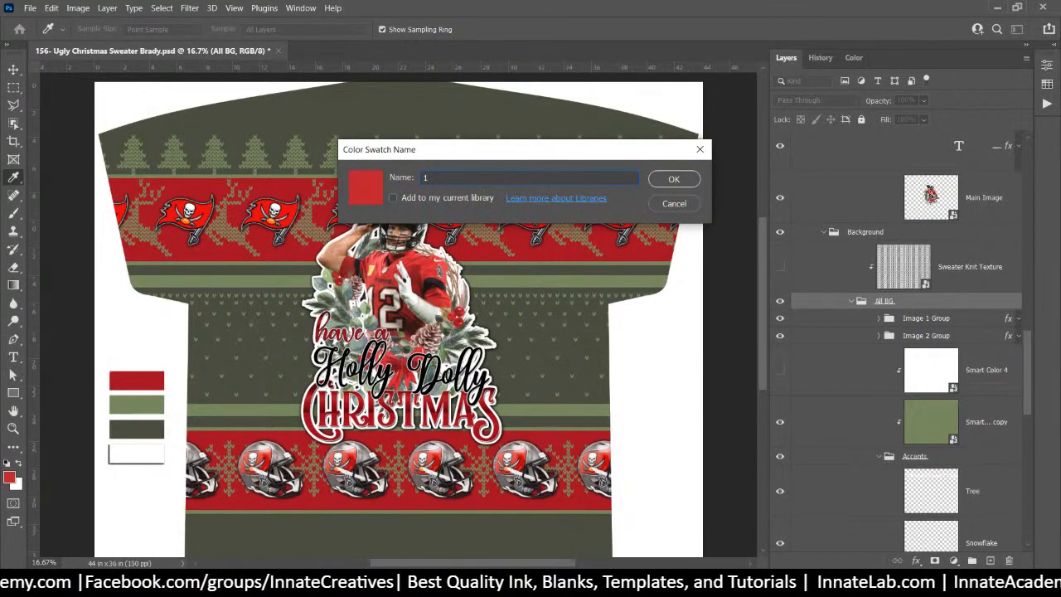
left_click(688, 184)
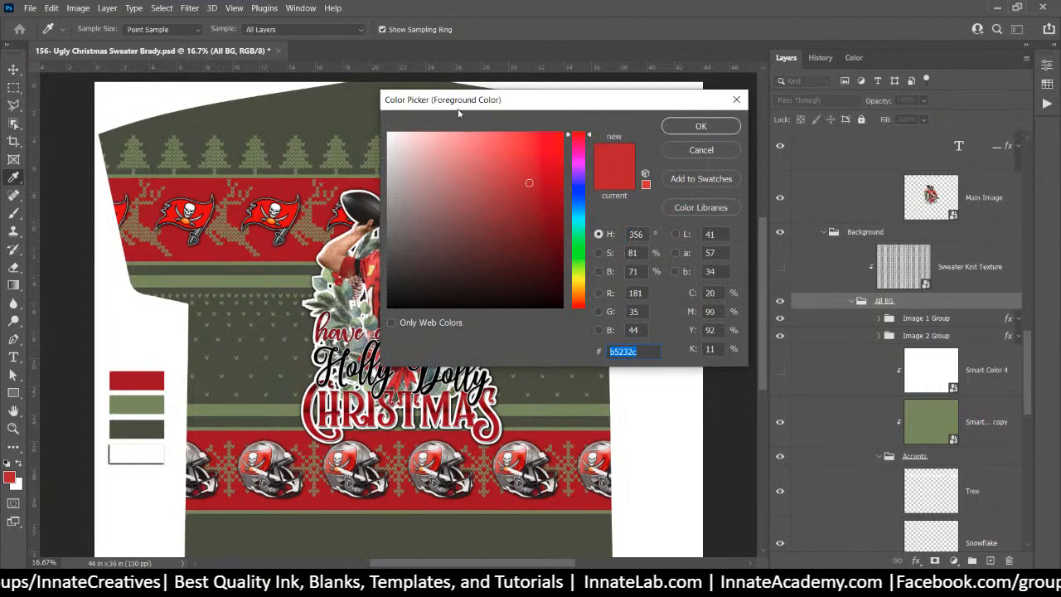
left_click_drag(459, 108, 668, 101)
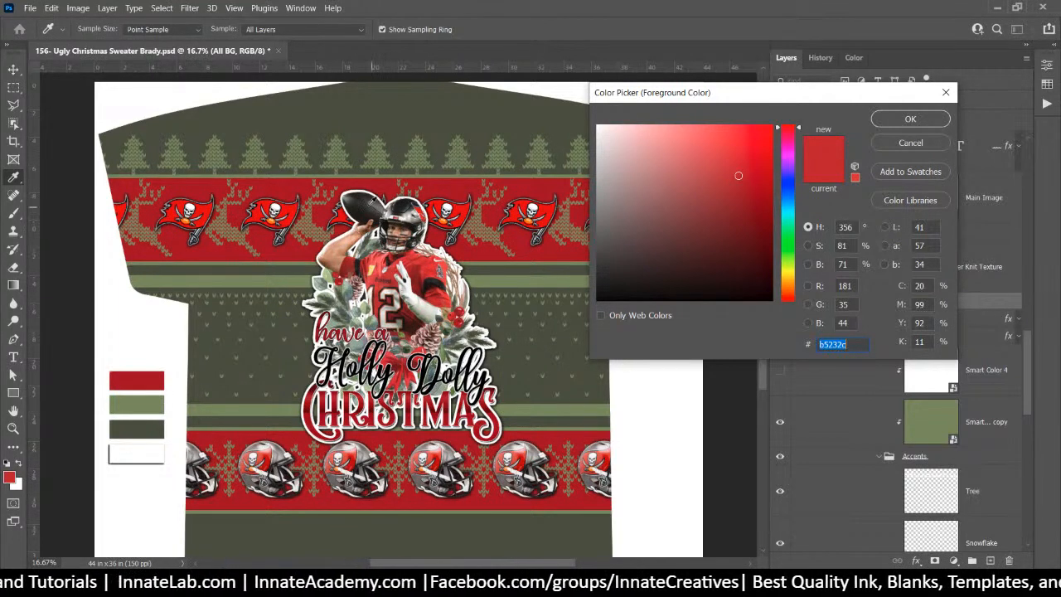
Sample the dark lettering and adjust the foreground colour to near-black 1a1a1a
left_click(355, 214)
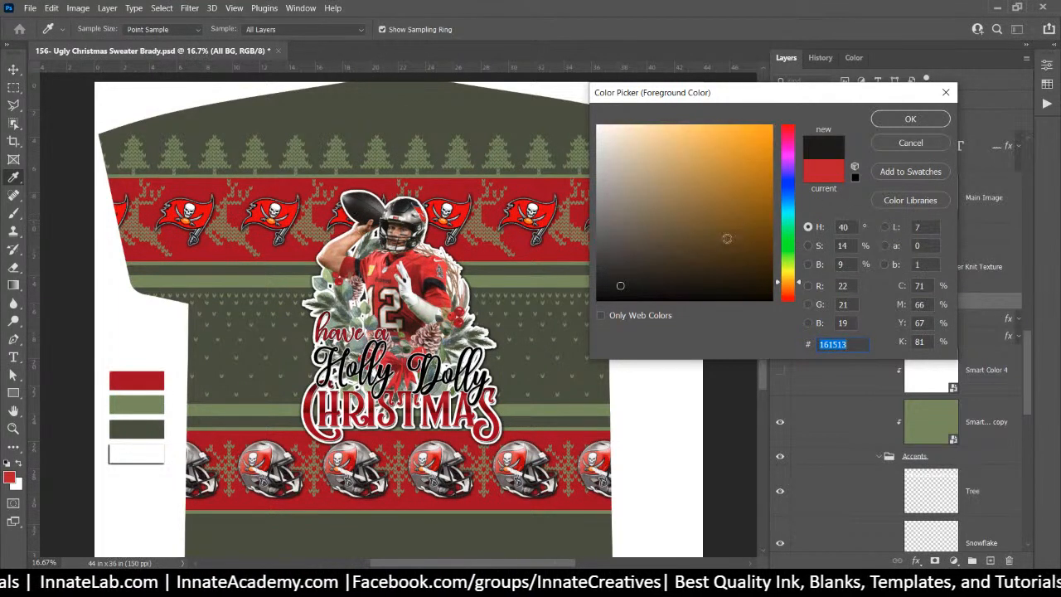
left_click(464, 352)
left_click(598, 289)
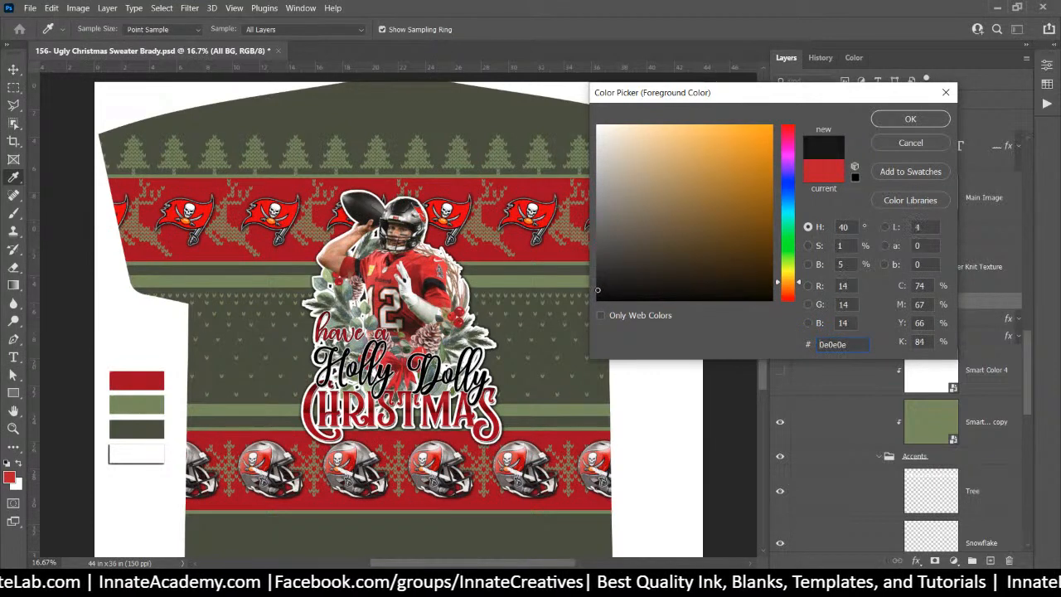
left_click_drag(597, 289, 587, 284)
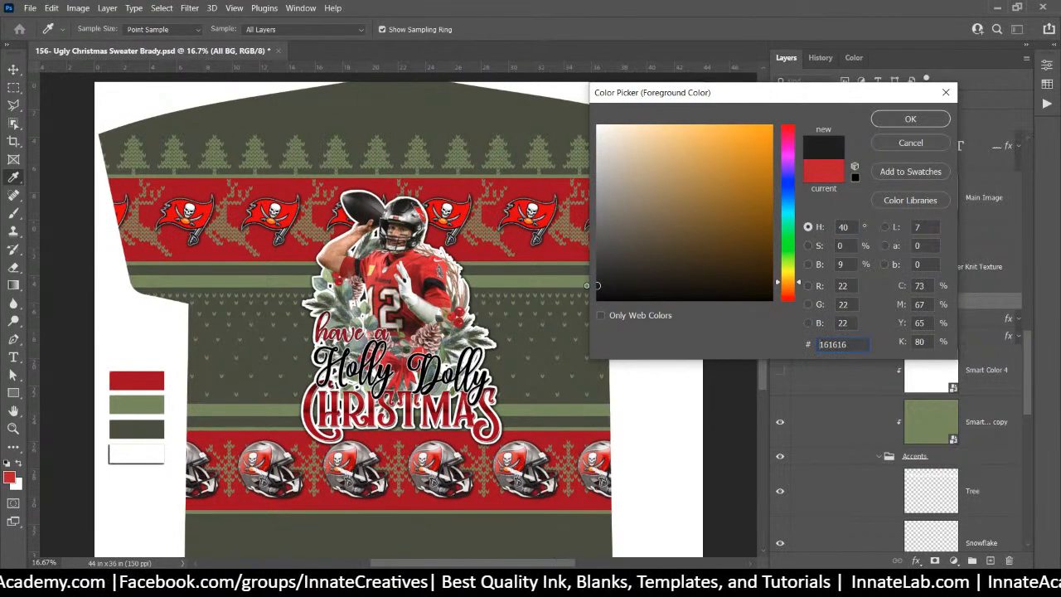
mouse_move(586, 286)
left_mouse_down()
mouse_move(605, 276)
mouse_move(594, 283)
left_mouse_up()
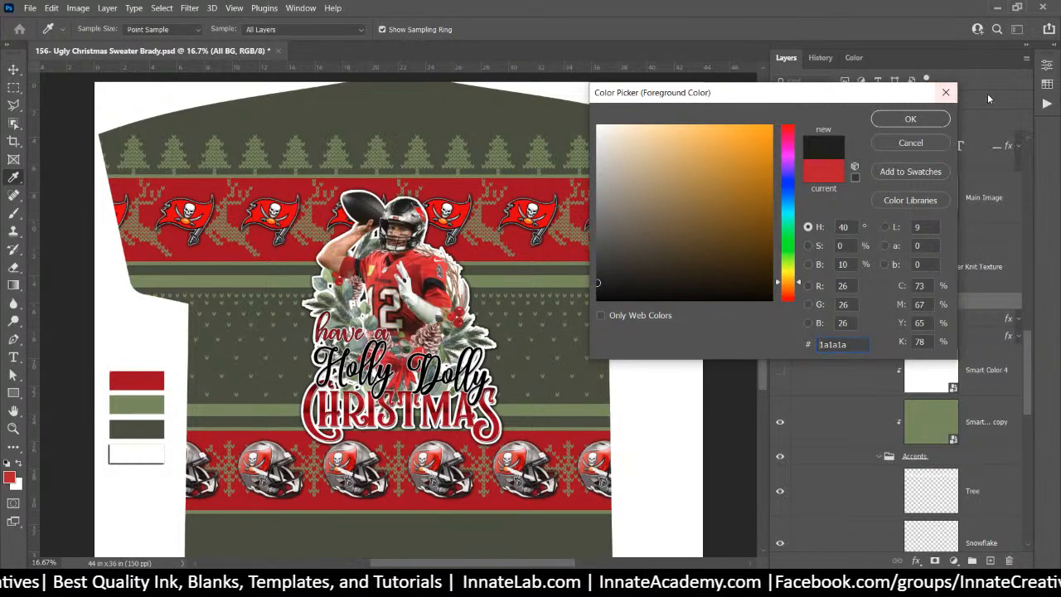
left_click(937, 120)
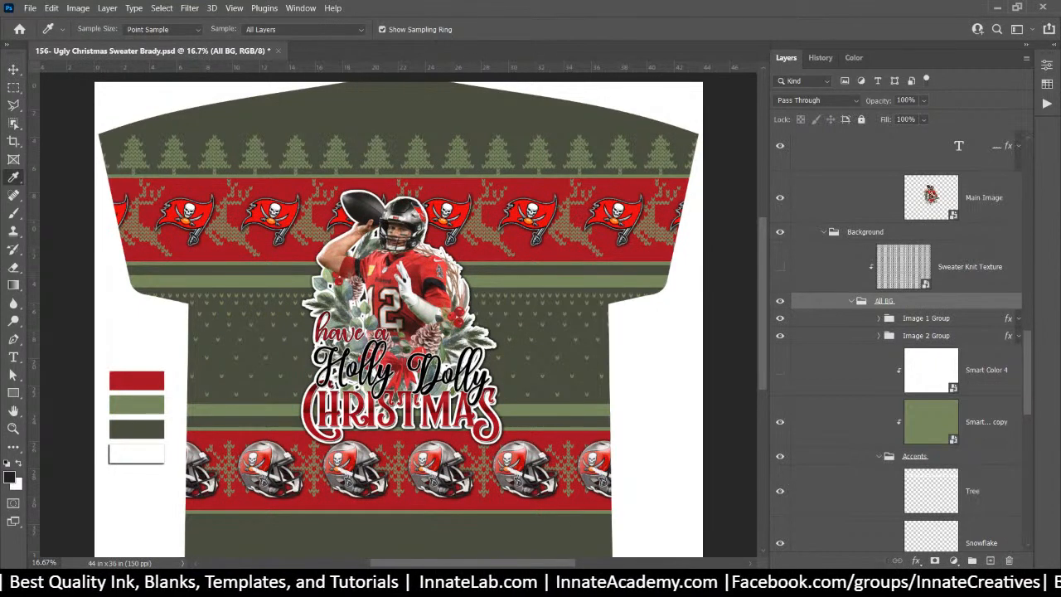
Back in Chrome, search Google for 'tampa bucs shirt' in a new tab
mouse_move(497, 584)
left_click(533, 545)
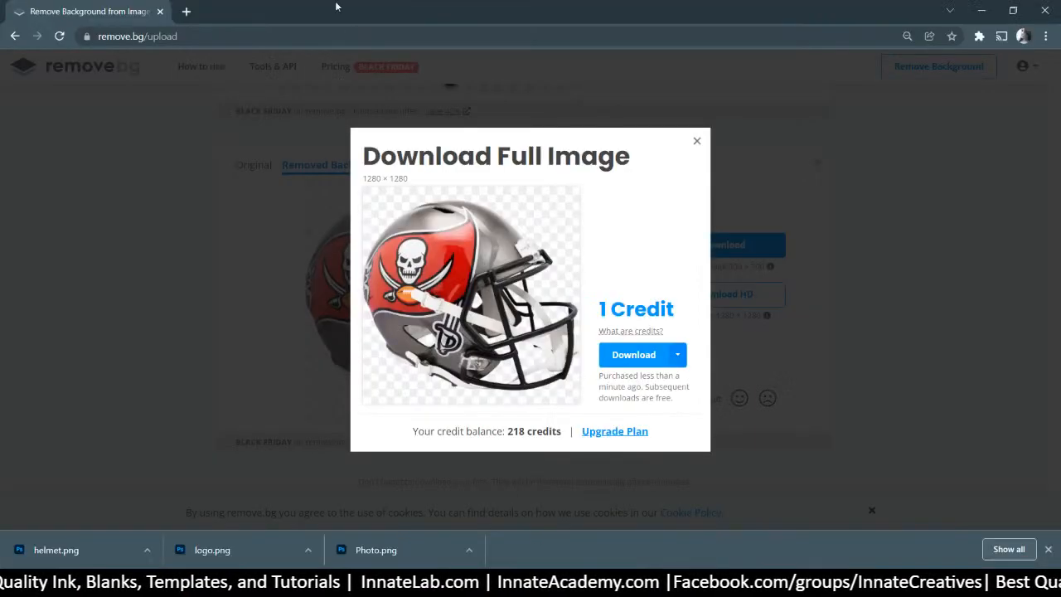
left_click(187, 11)
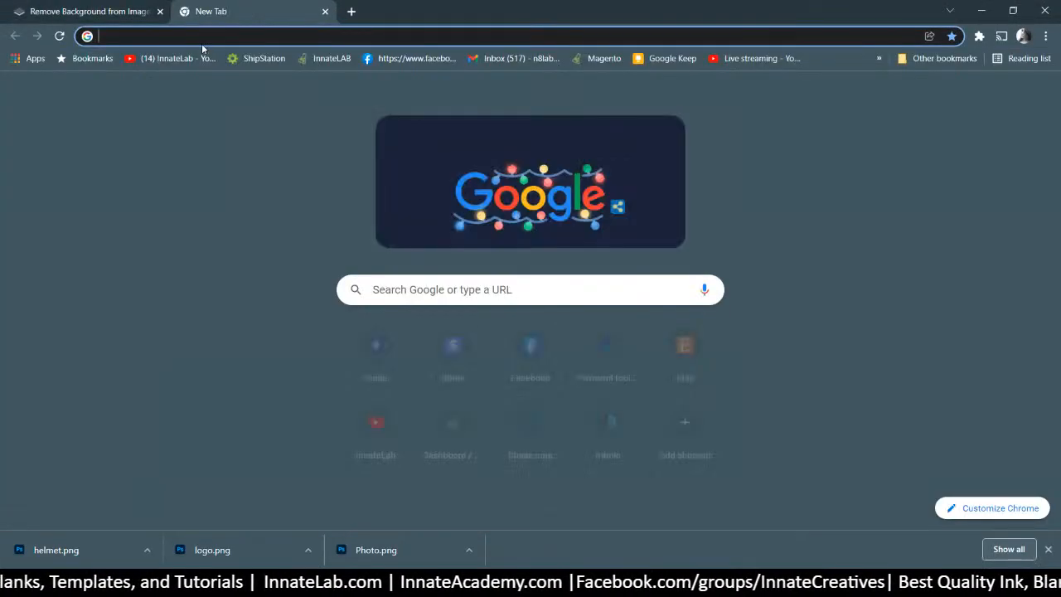
left_click(199, 34)
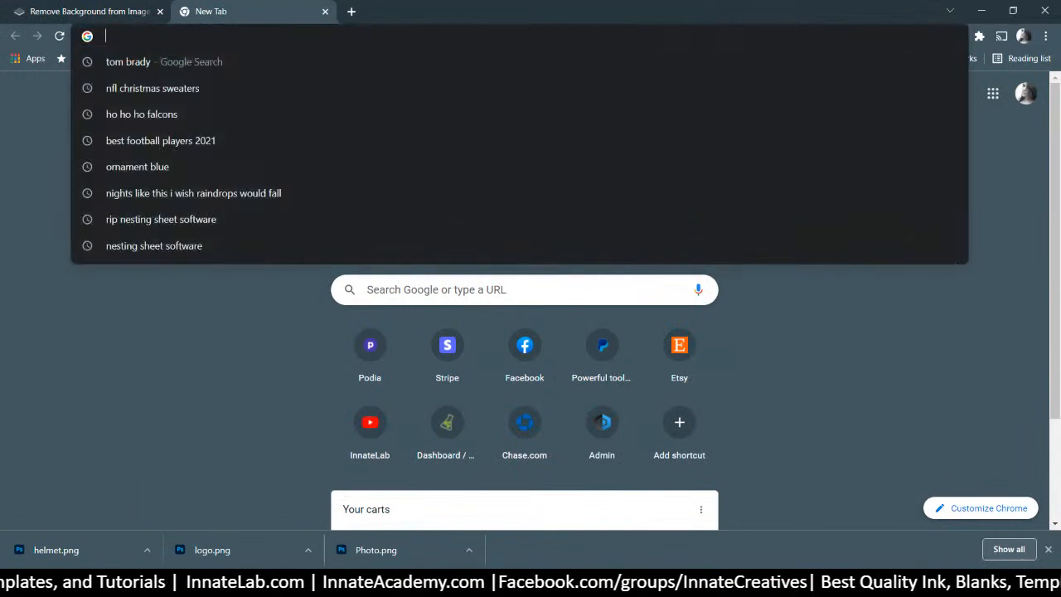
type("tampa ")
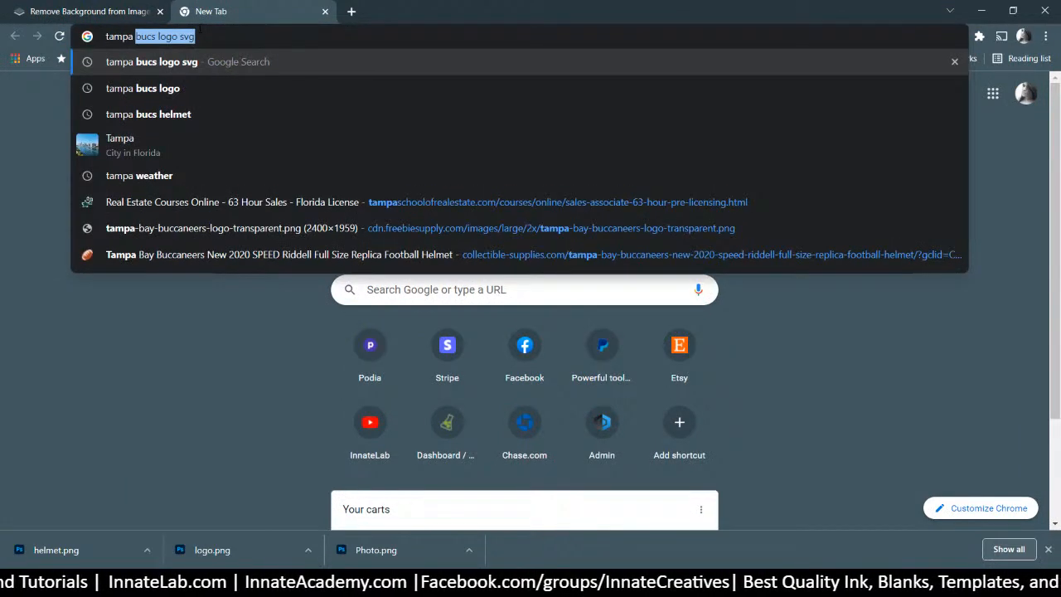
type("bucs ")
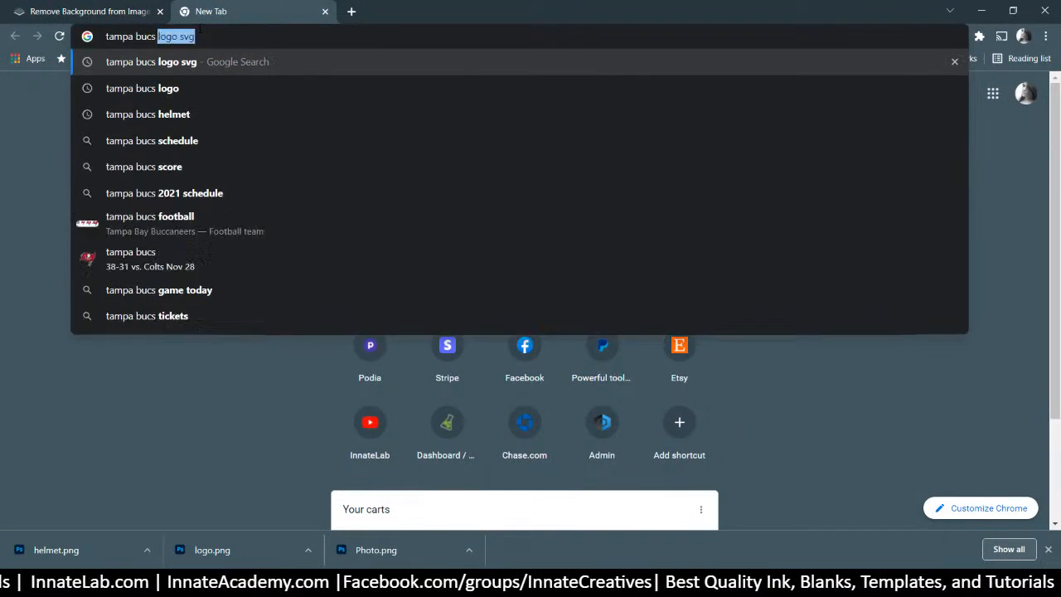
type("shirt")
key("Return")
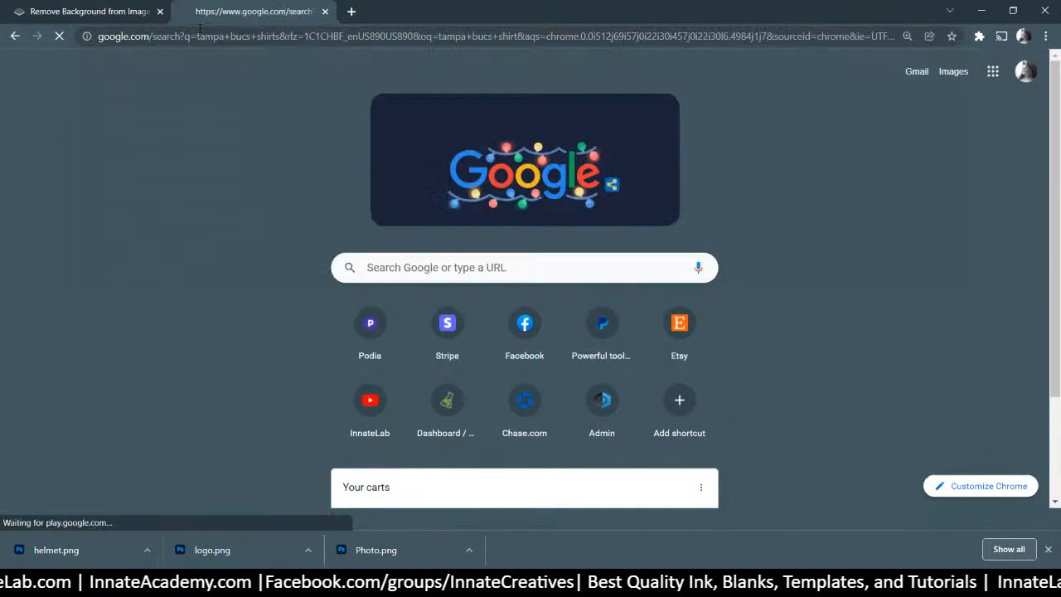
Switch to Image results and browse the Buccaneers shirt designs
left_click(252, 144)
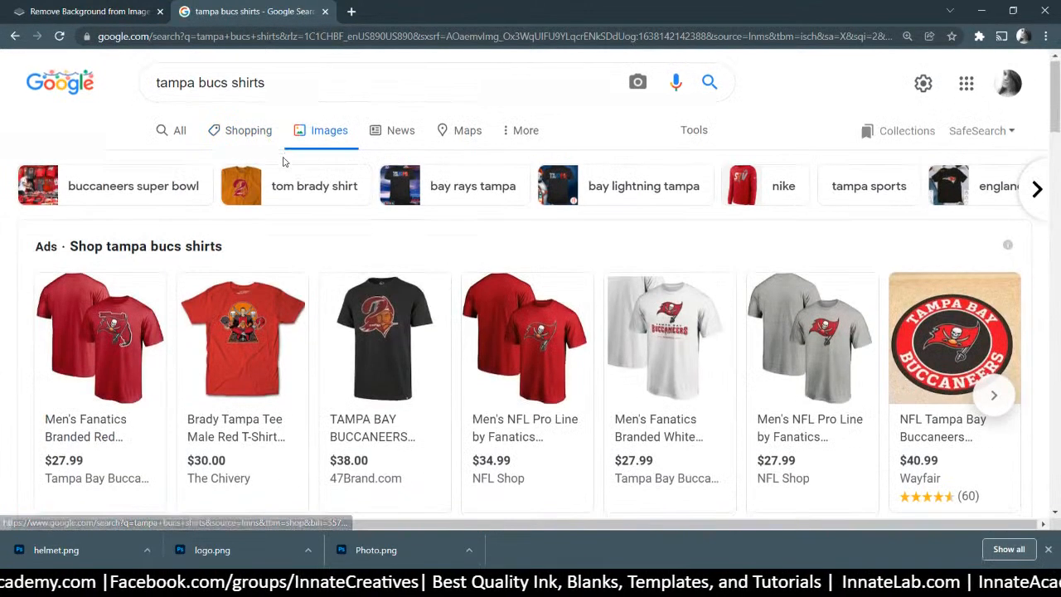
scroll(277, 158, "down", 7)
scroll(283, 166, "up", 1)
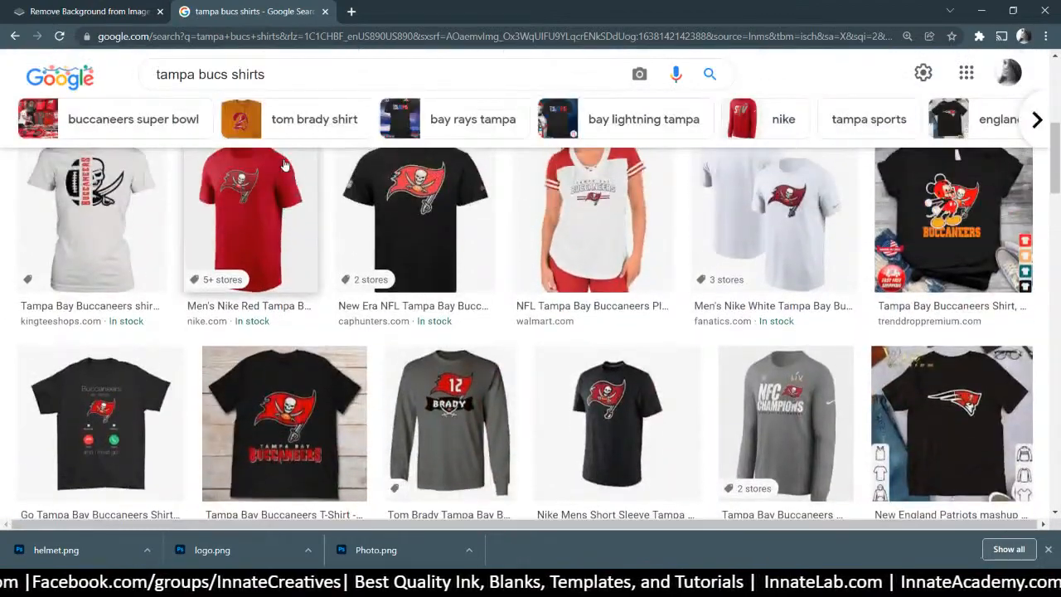
scroll(284, 165, "down", 3)
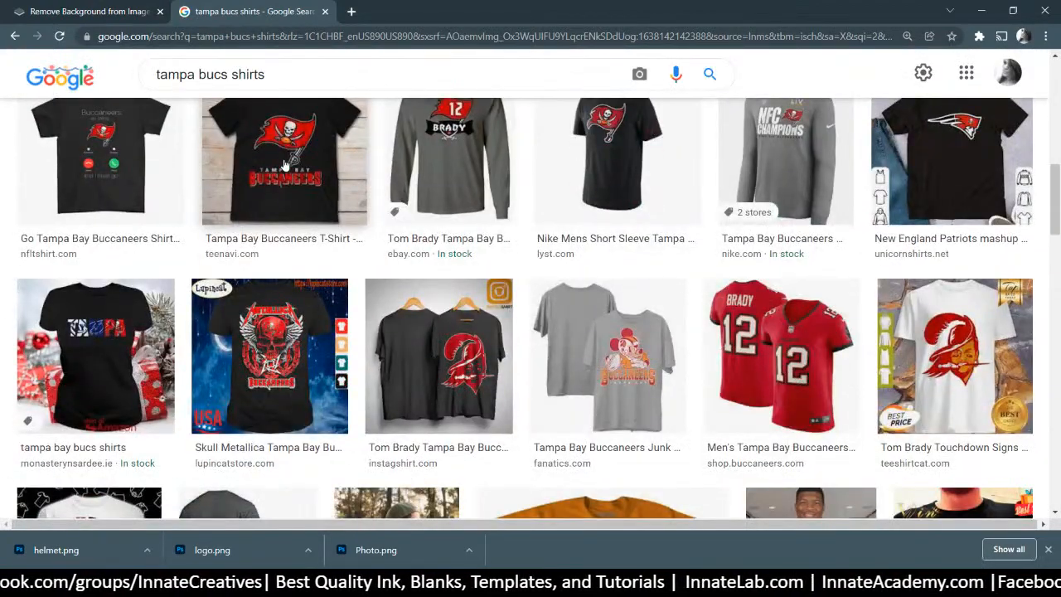
scroll(283, 164, "down", 3)
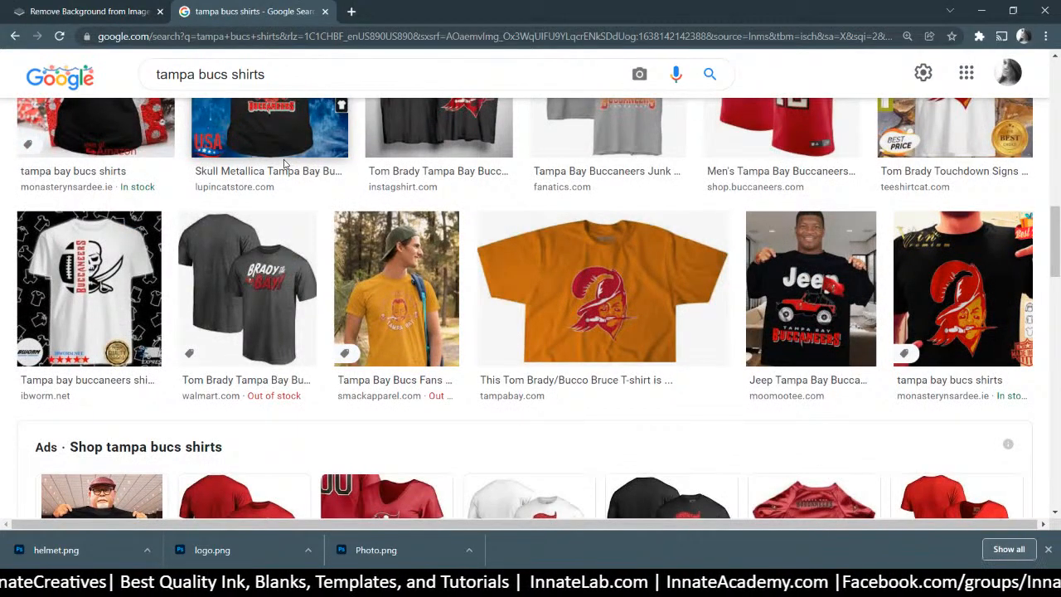
scroll(521, 232, "down", 8)
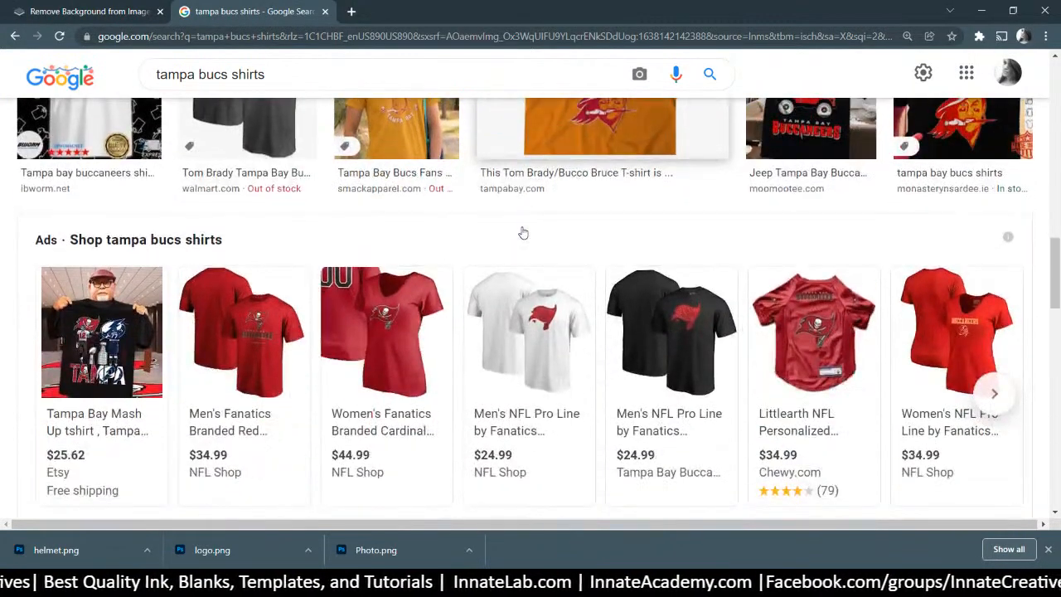
scroll(521, 232, "down", 6)
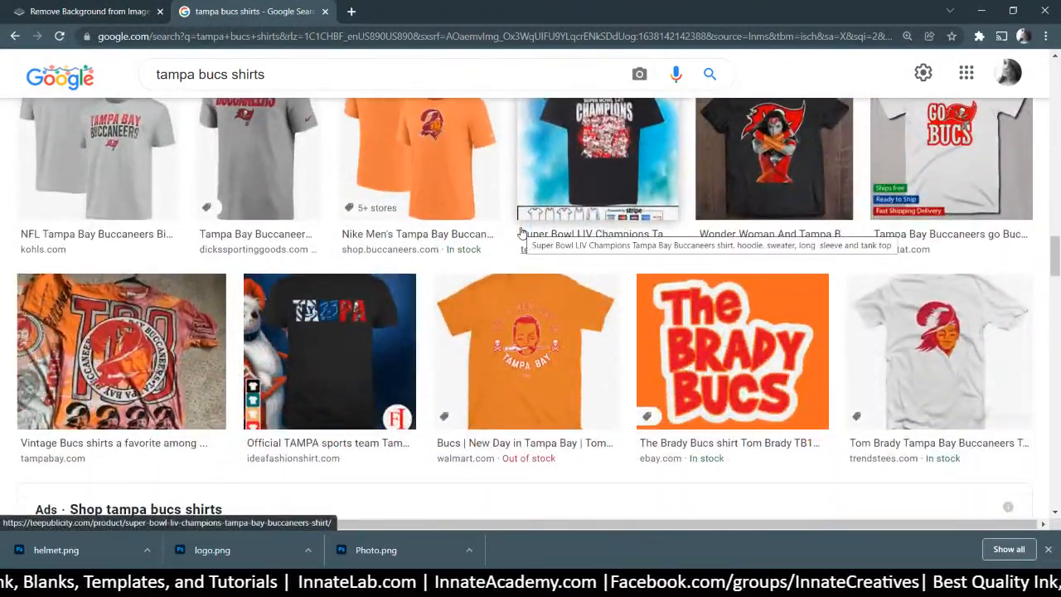
scroll(522, 232, "down", 3)
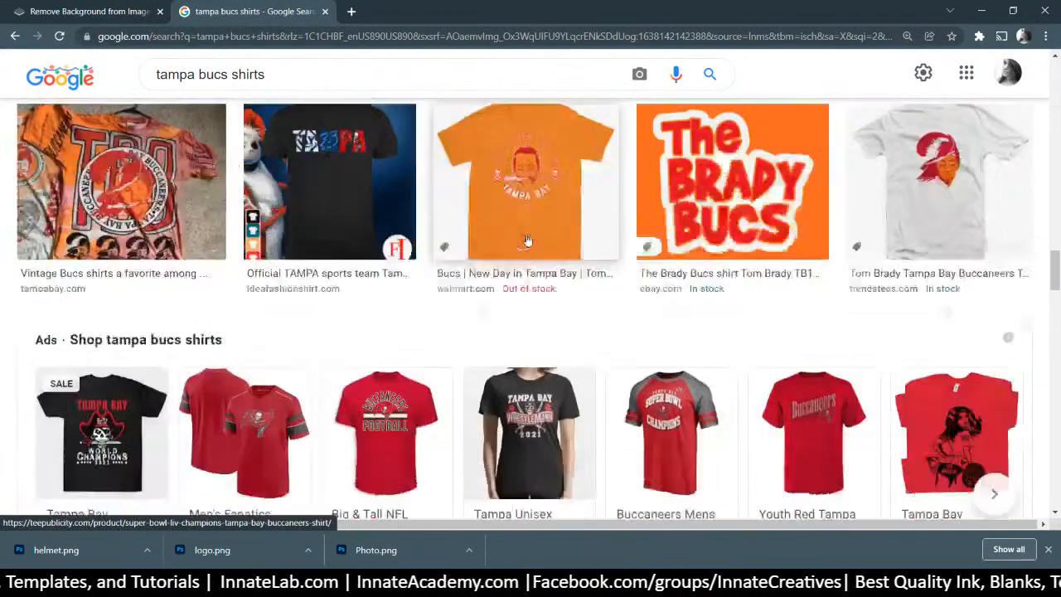
scroll(530, 236, "down", 7)
scroll(533, 238, "down", 5)
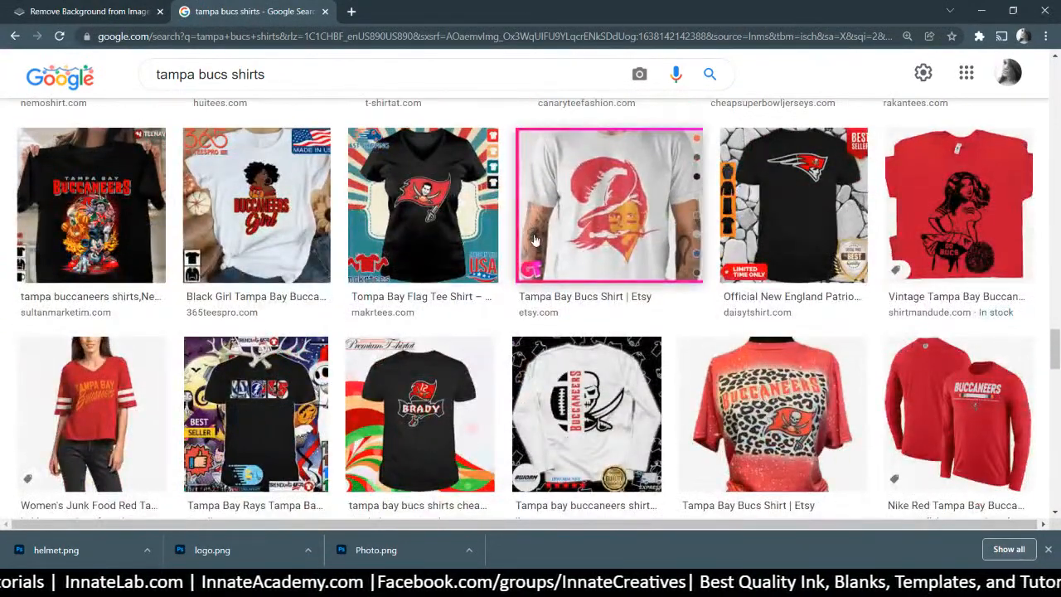
scroll(543, 233, "down", 12)
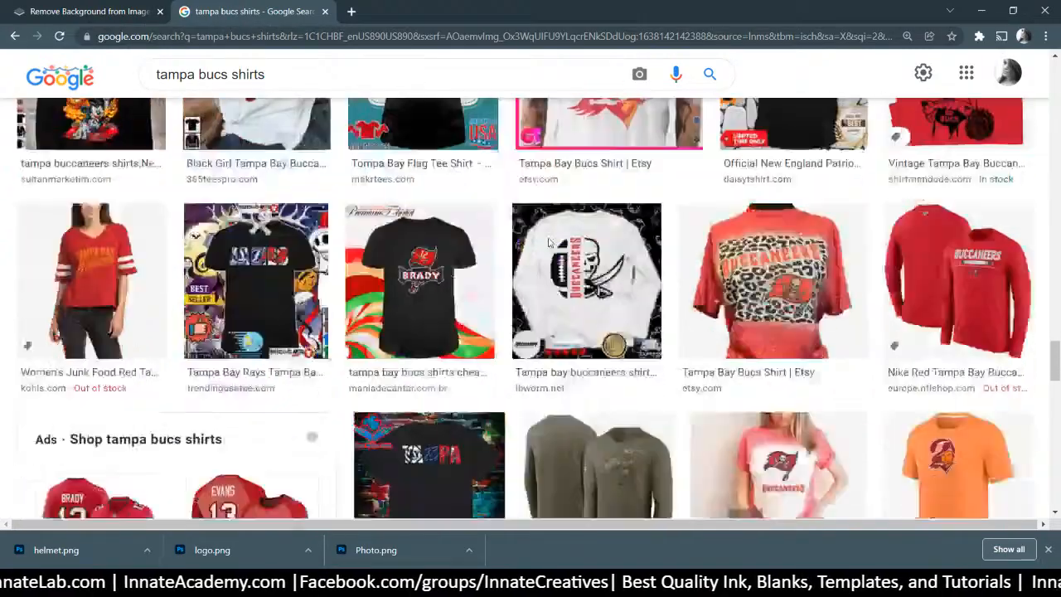
scroll(547, 250, "up", 1)
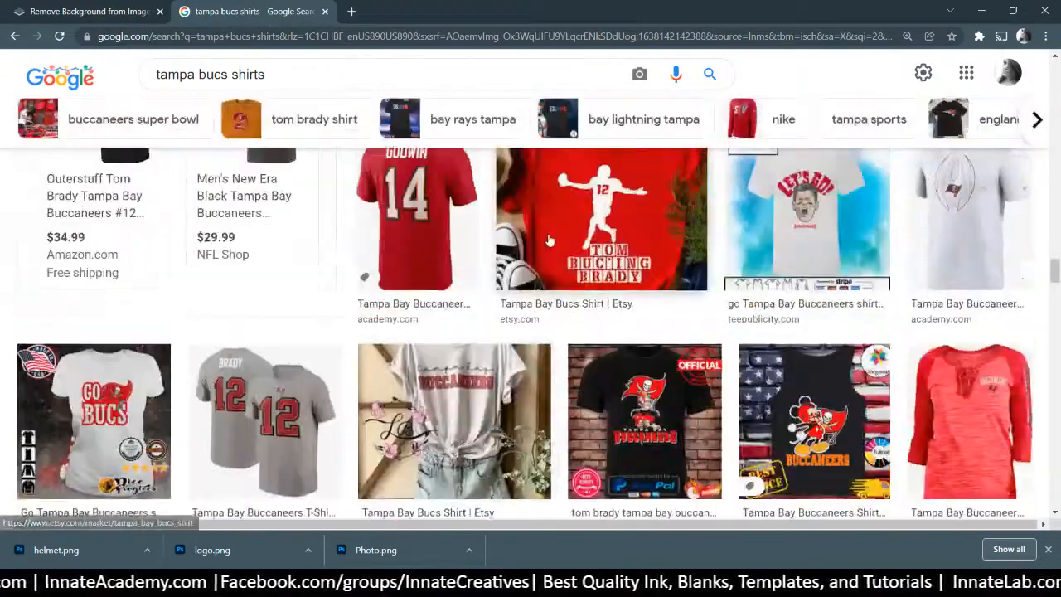
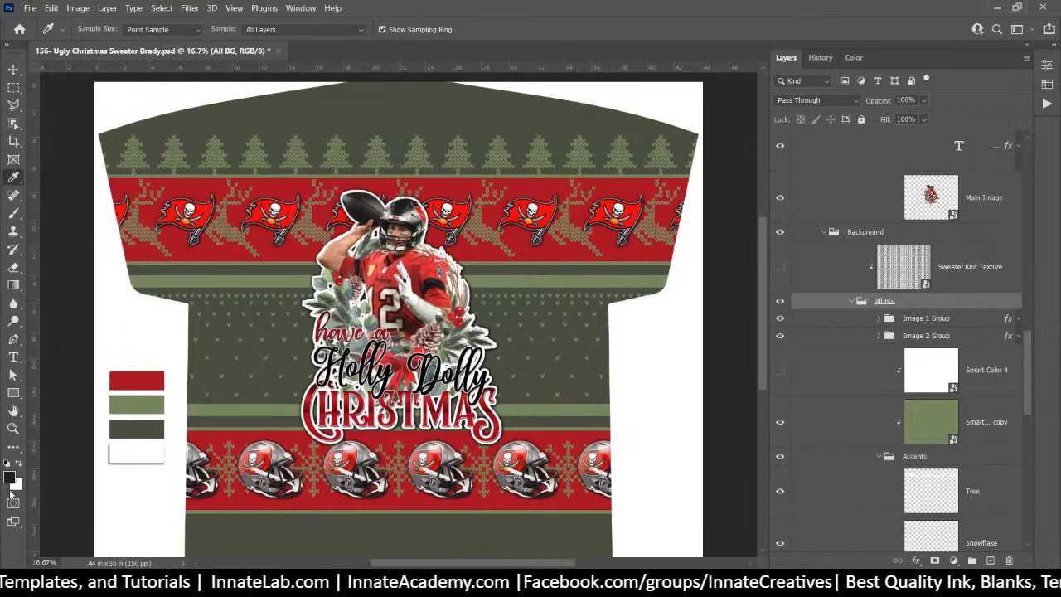
Sample the sweater's red d50b0b as the foreground colour and save it as swatch '3'
left_click(9, 477)
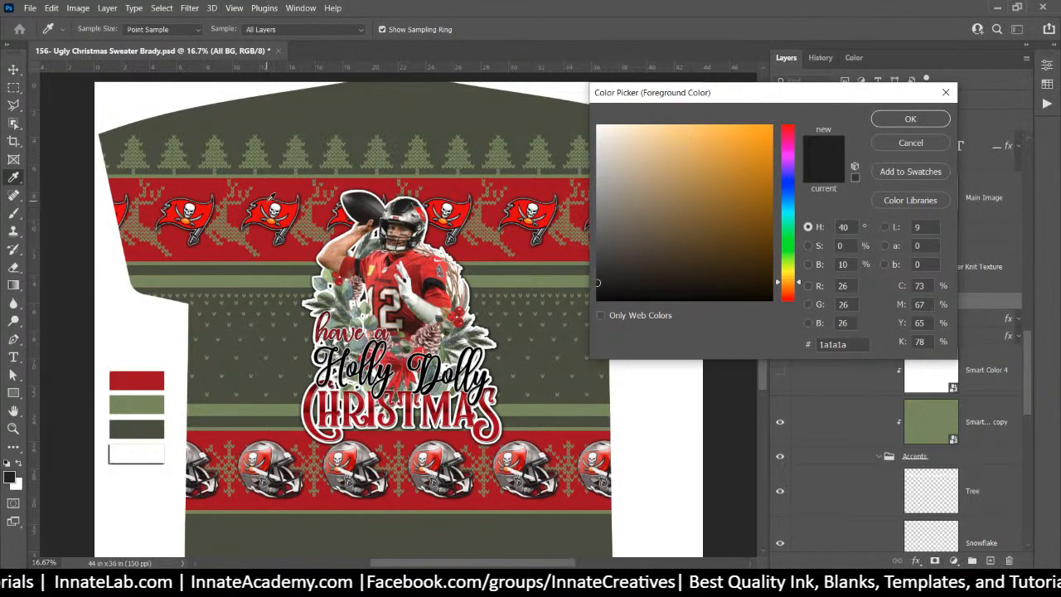
left_click(272, 199)
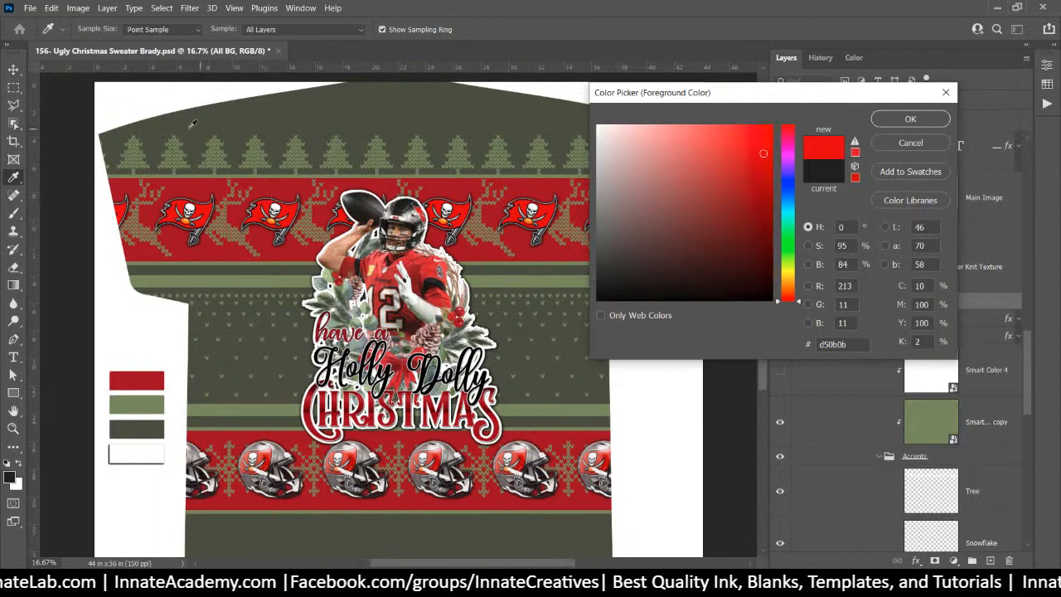
left_click(908, 172)
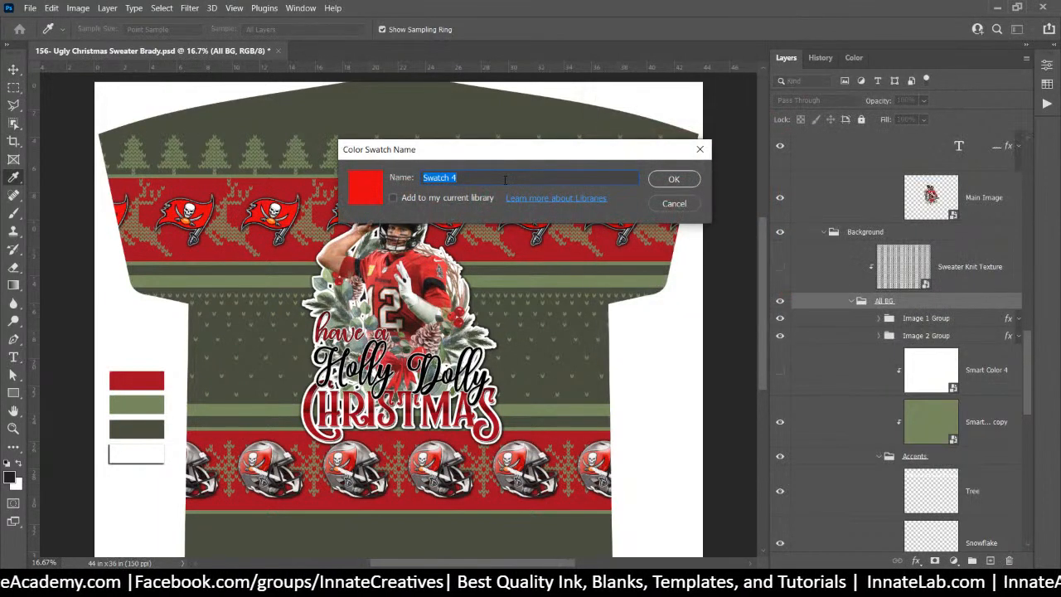
type("3")
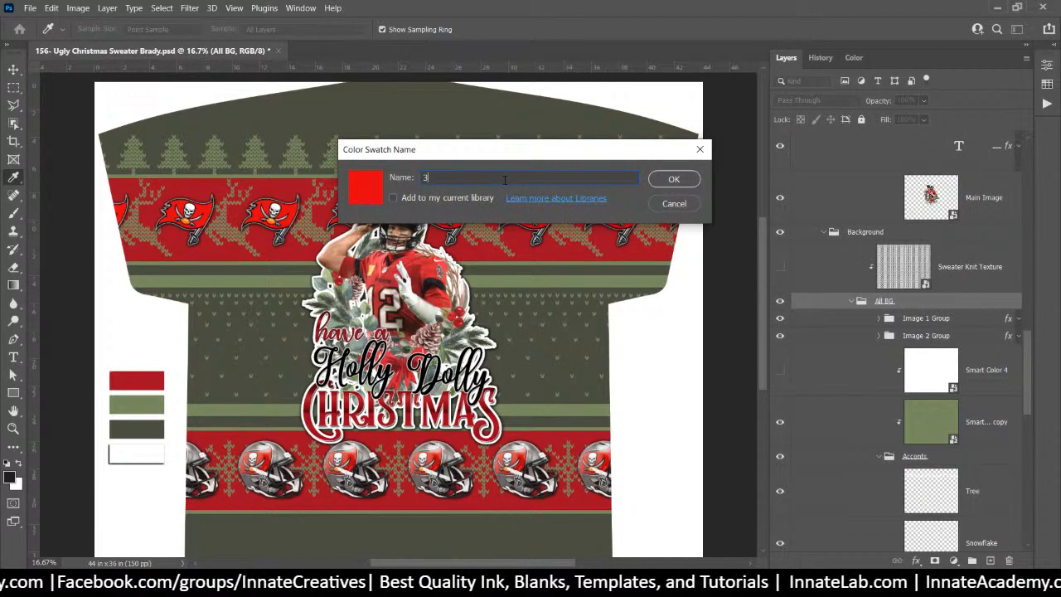
left_click(667, 182)
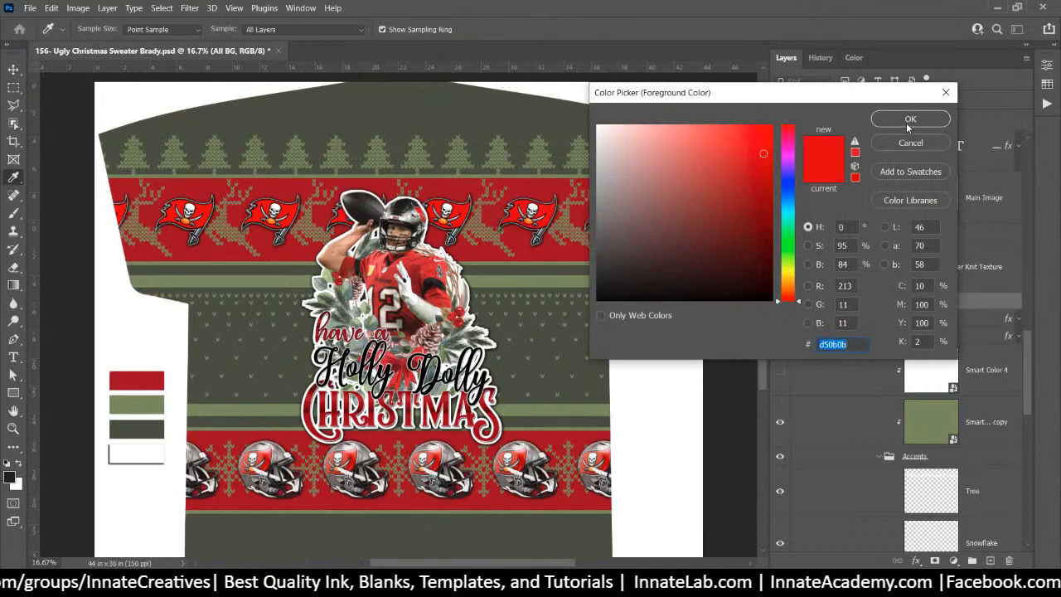
left_click(909, 121)
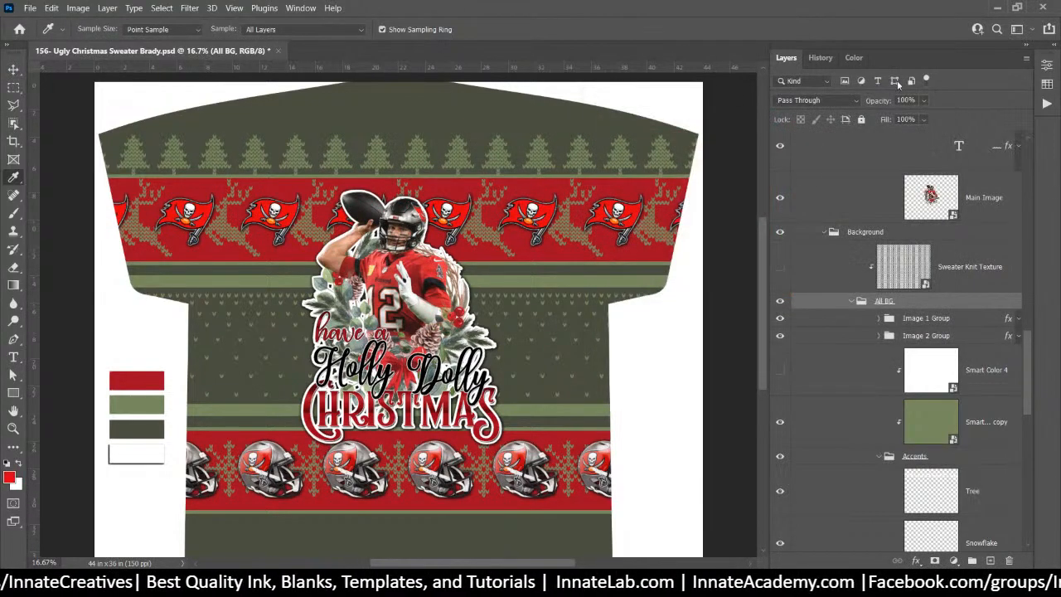
With the Swatches panel showing, open the Smart Color 1 layer's contents for editing
left_click(1053, 45)
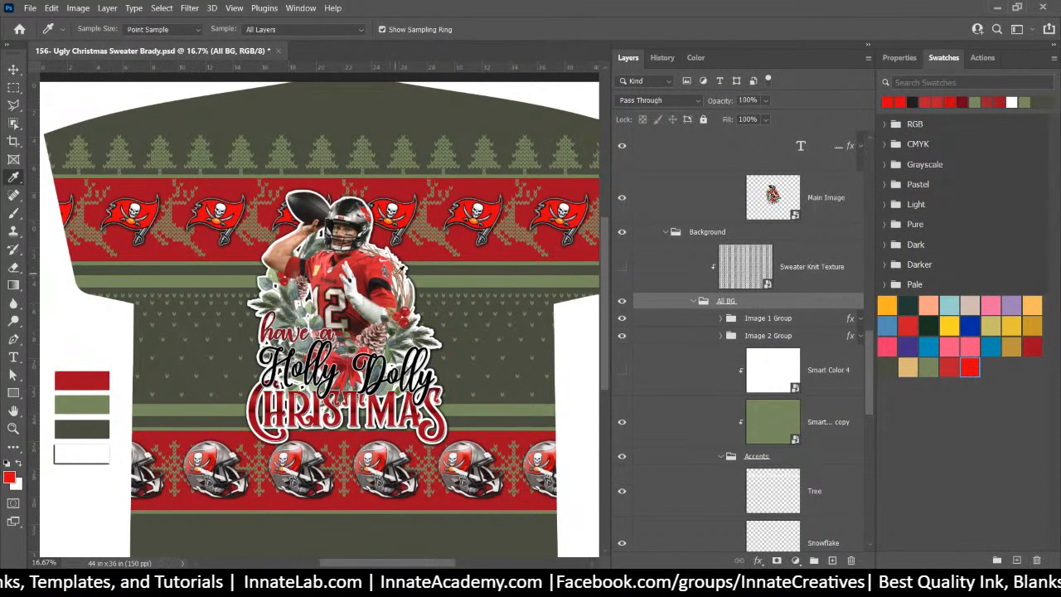
left_click(767, 406)
scroll(775, 396, "up", 3)
scroll(776, 396, "up", 5)
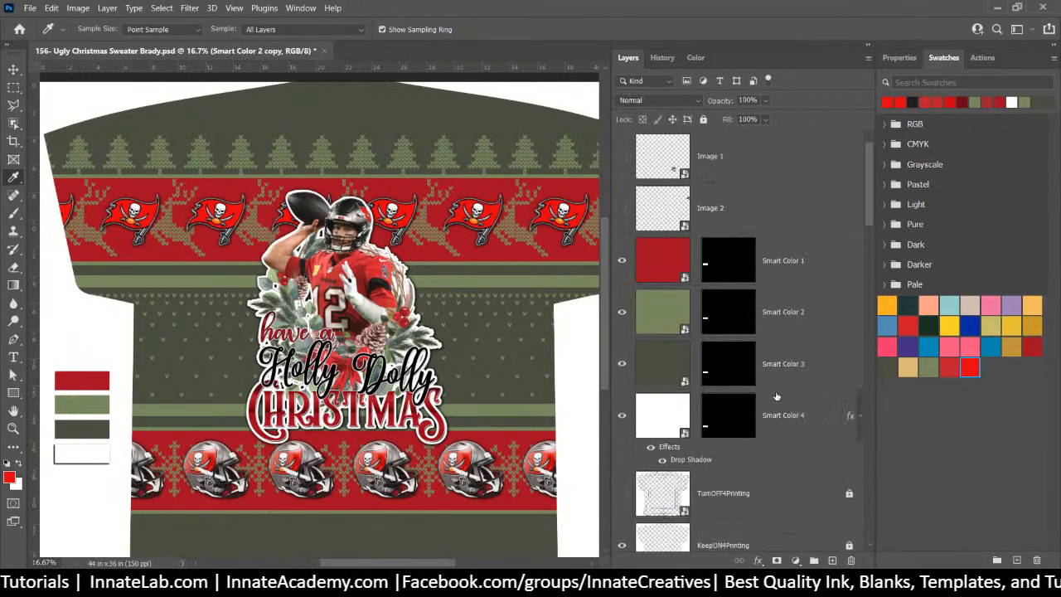
left_click(785, 263)
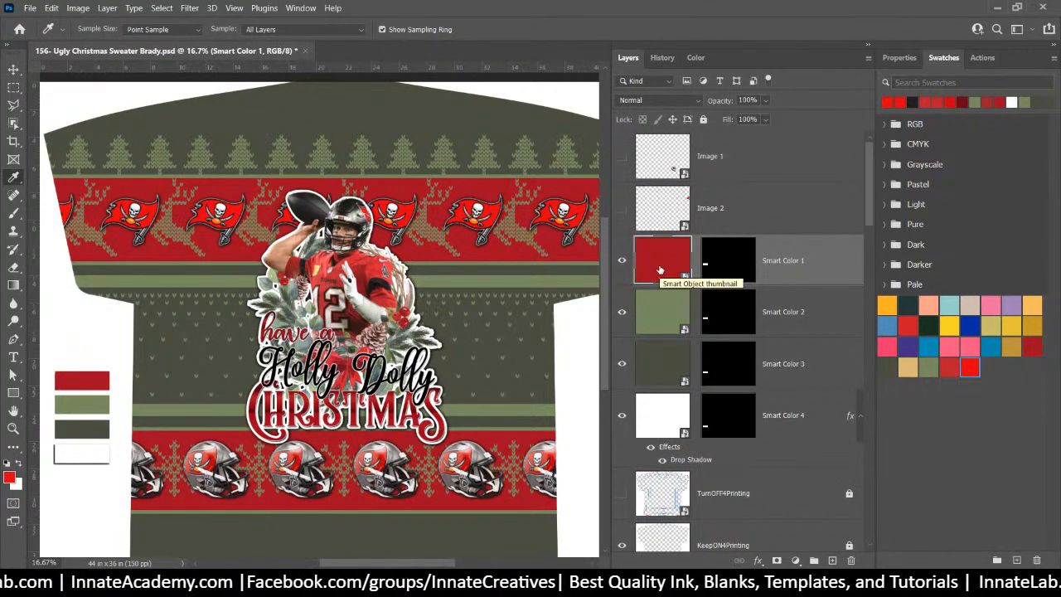
double_click(660, 270)
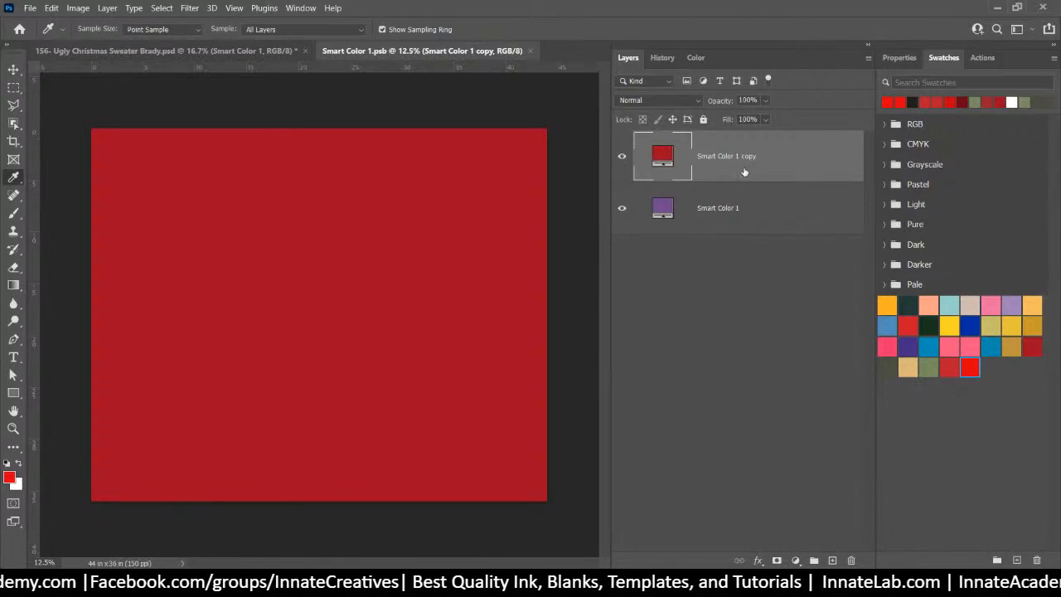
Duplicate the colour layer in Smart Color 1, fill it with the bright red swatch, and save
right_click(744, 171)
left_click(784, 63)
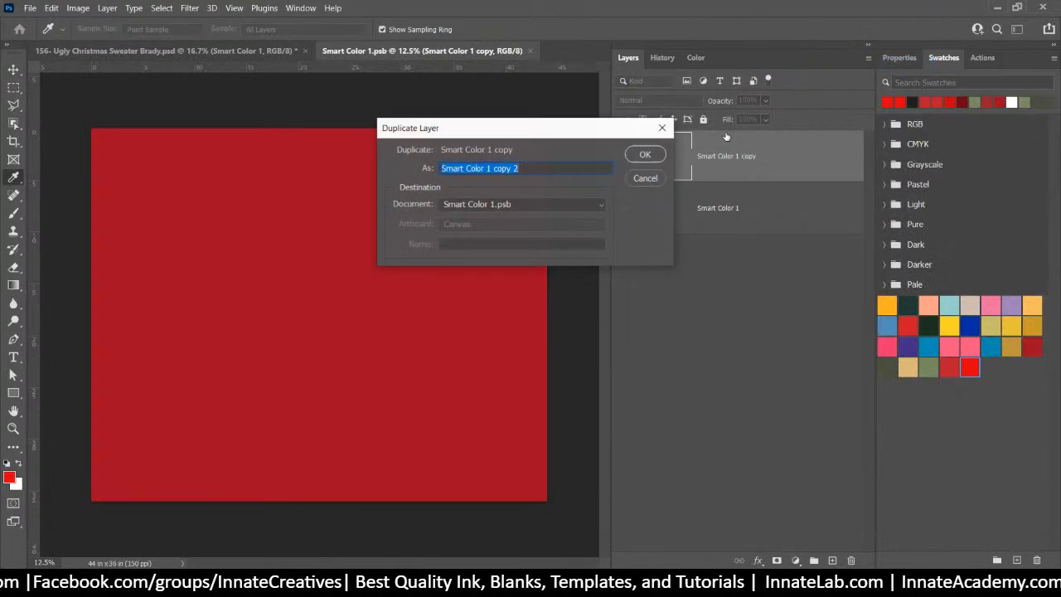
left_click(644, 156)
double_click(662, 156)
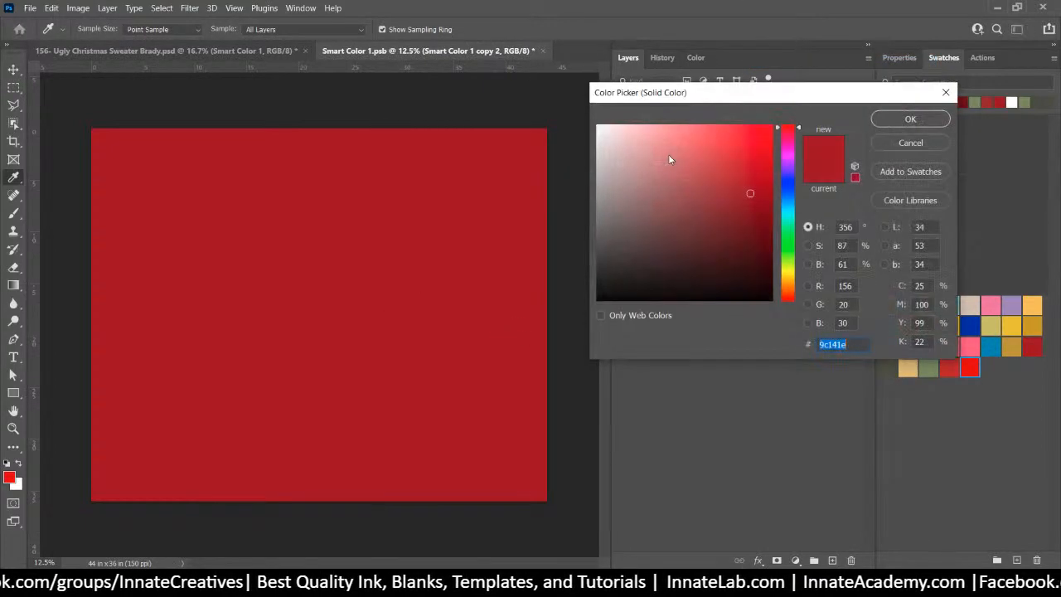
left_click(928, 143)
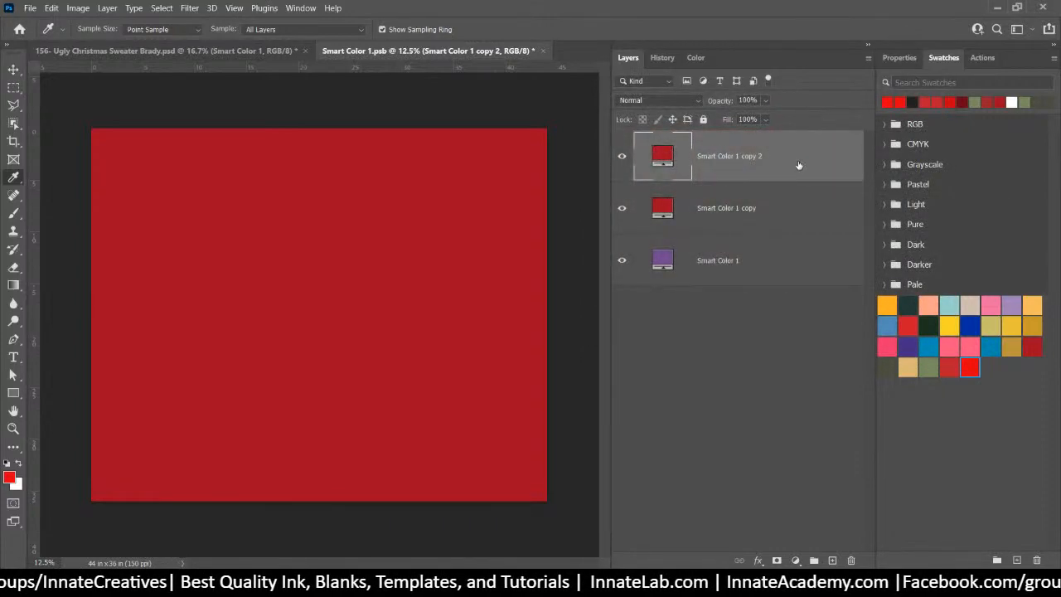
left_click(970, 367)
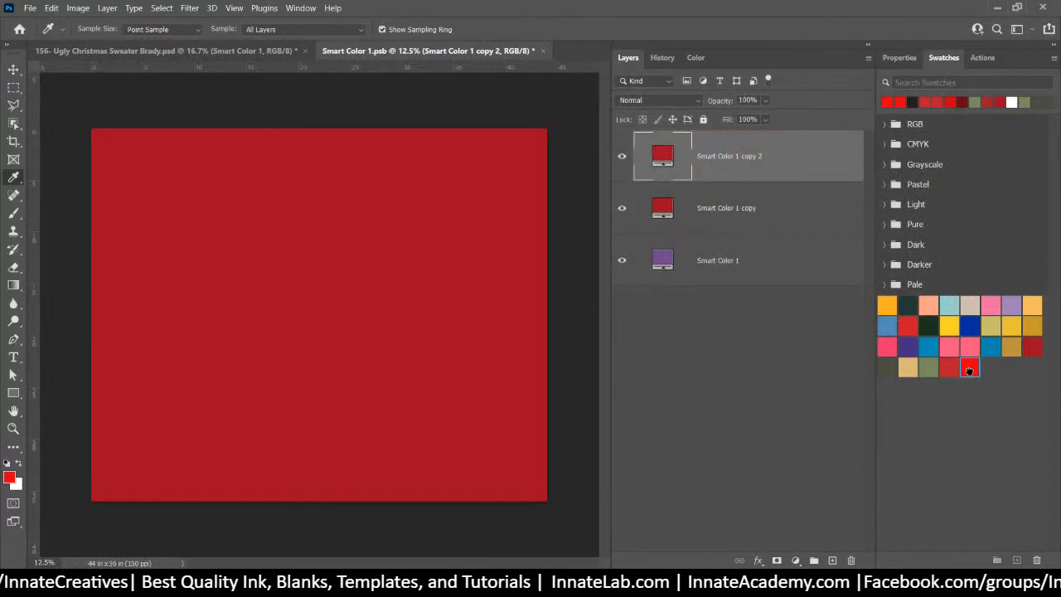
left_click(547, 52)
left_click(489, 226)
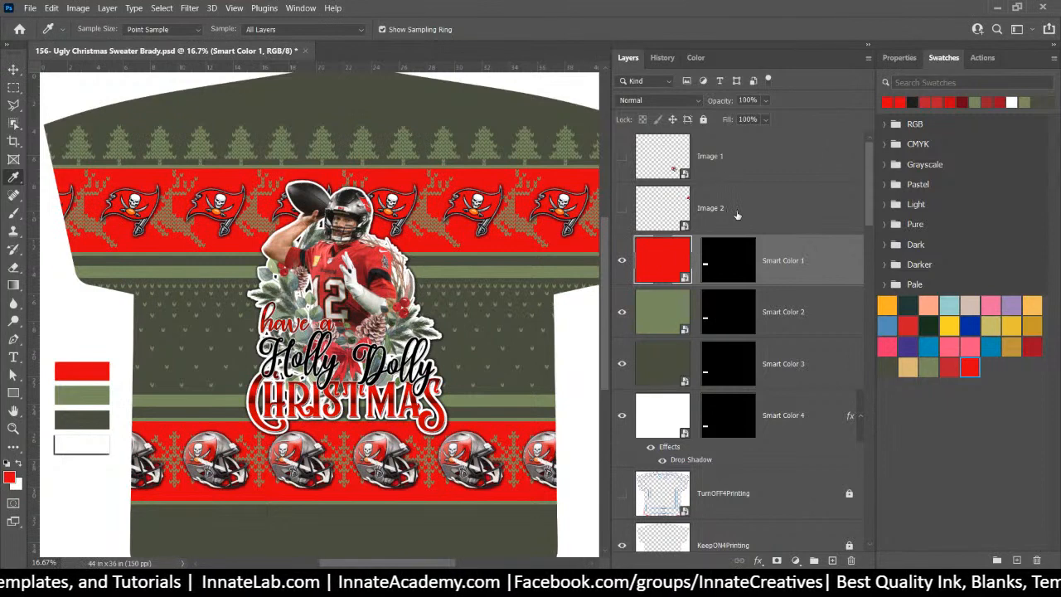
Turn on the knit texture over the sweater background, leaving the foreground texture off
scroll(737, 240, "down", 5)
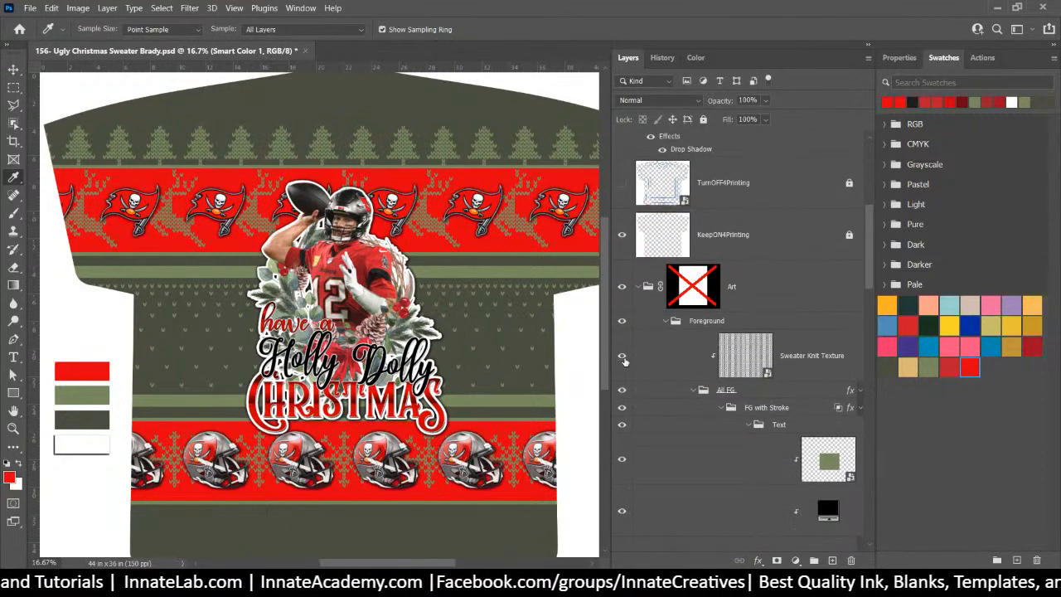
left_click(622, 357)
left_click(622, 358)
scroll(622, 365, "down", 5)
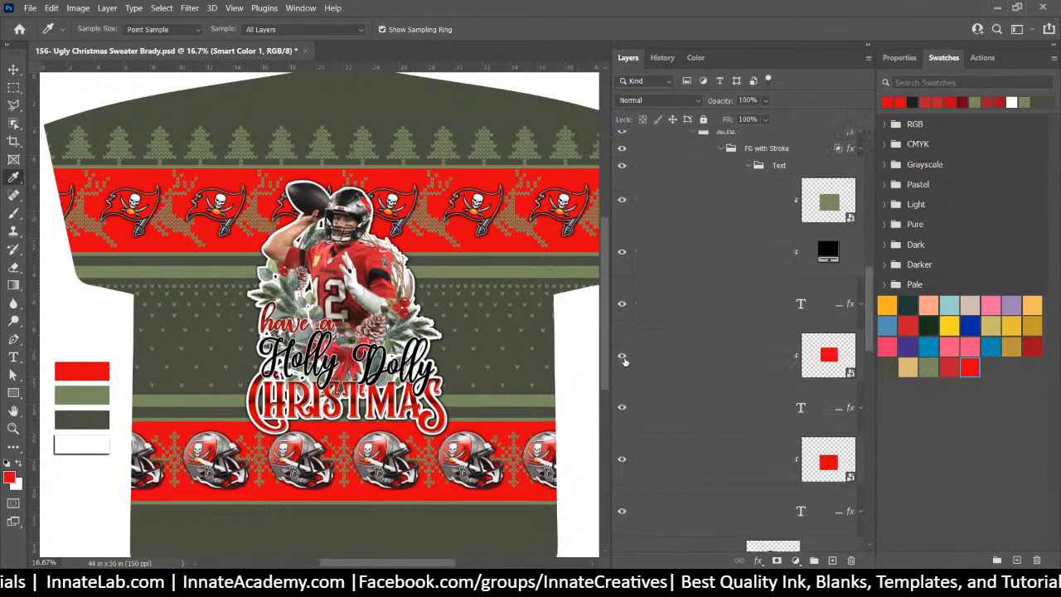
left_click(622, 373)
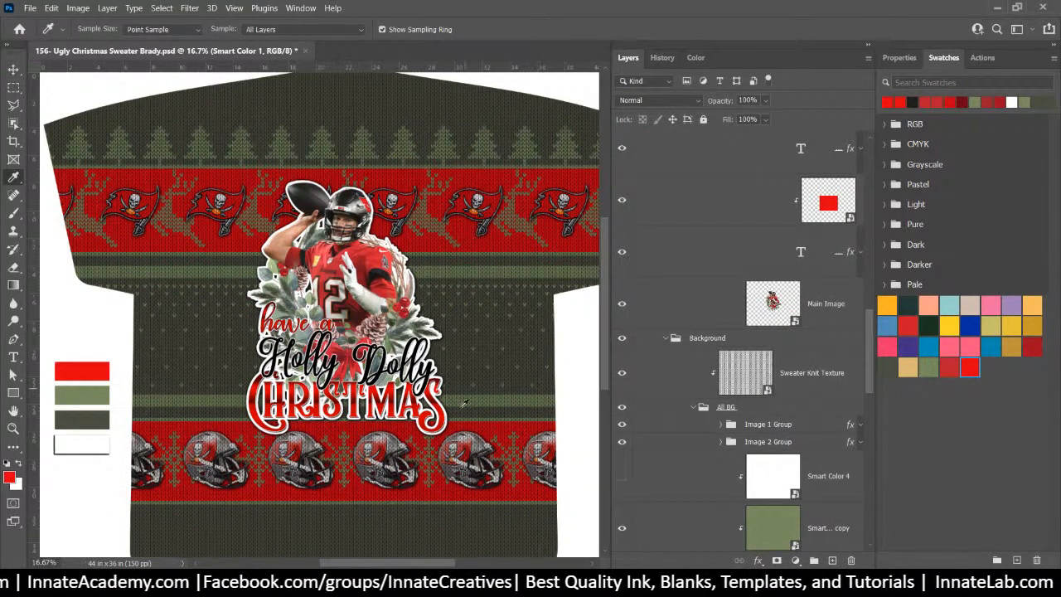
scroll(572, 380, "up", 2)
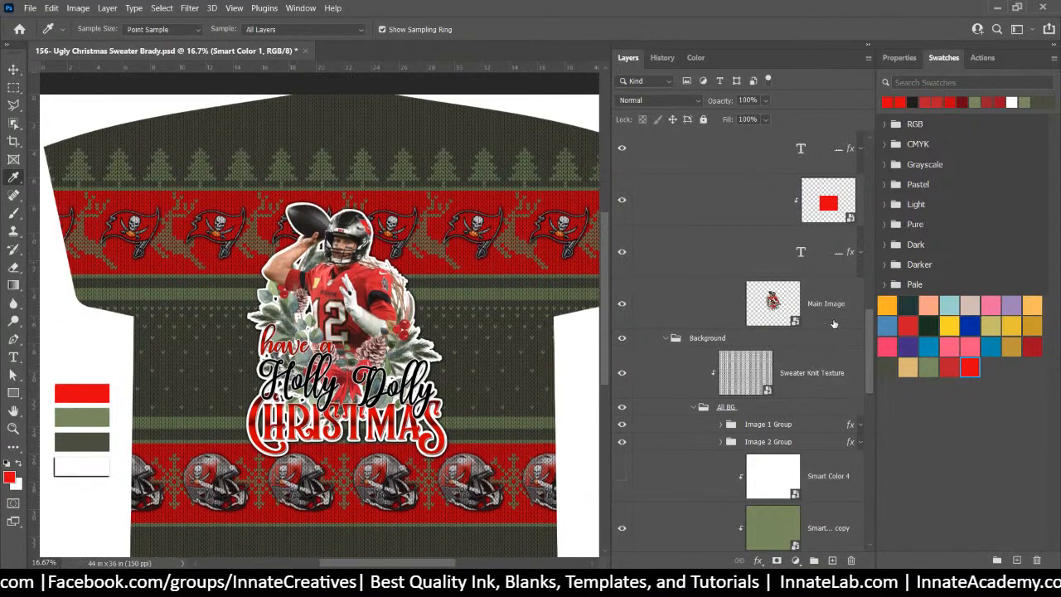
scroll(770, 398, "down", 5)
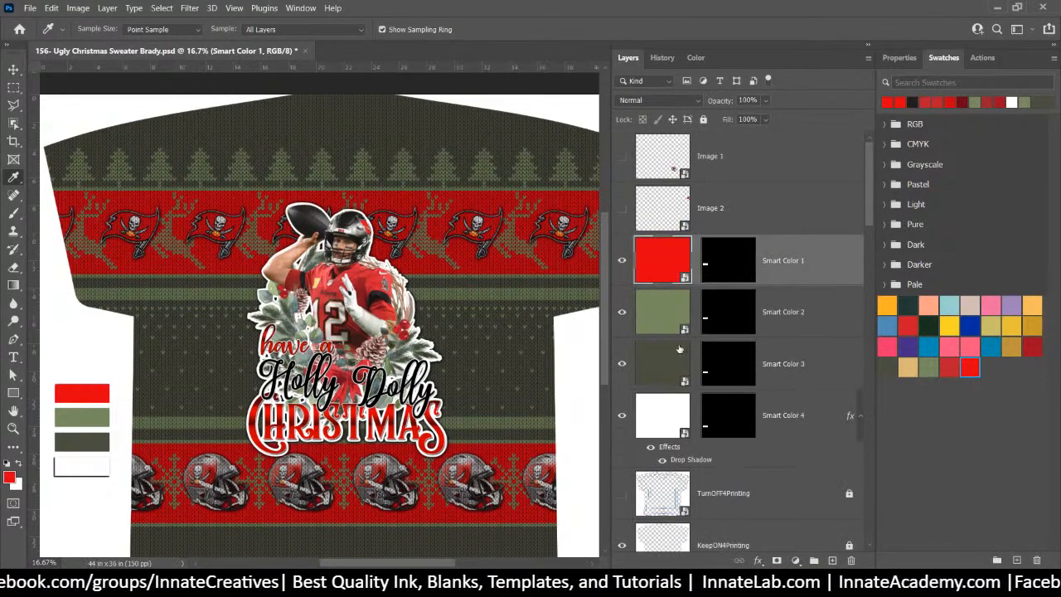
Duplicate Smart Color 2's green layer, fill it dark charcoal 292929, and save the .psb
left_click(660, 320)
double_click(661, 320)
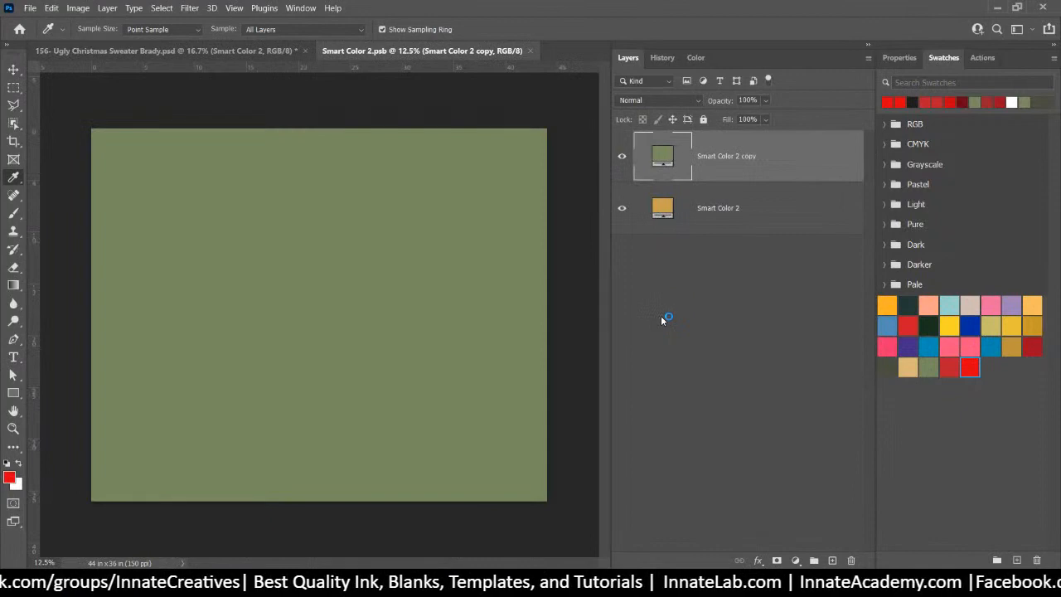
right_click(769, 155)
left_click(804, 62)
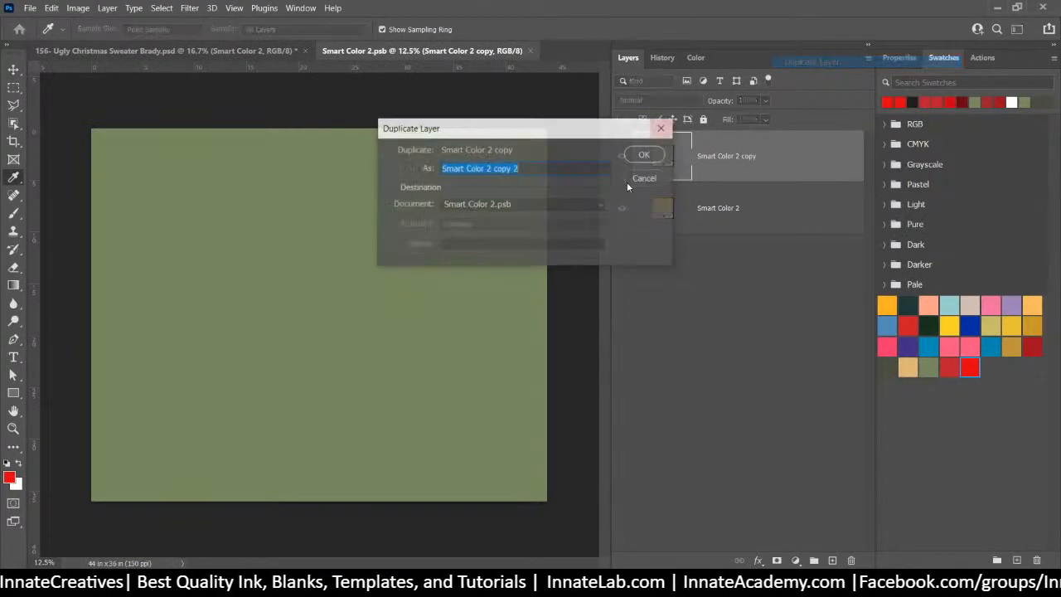
left_click(651, 157)
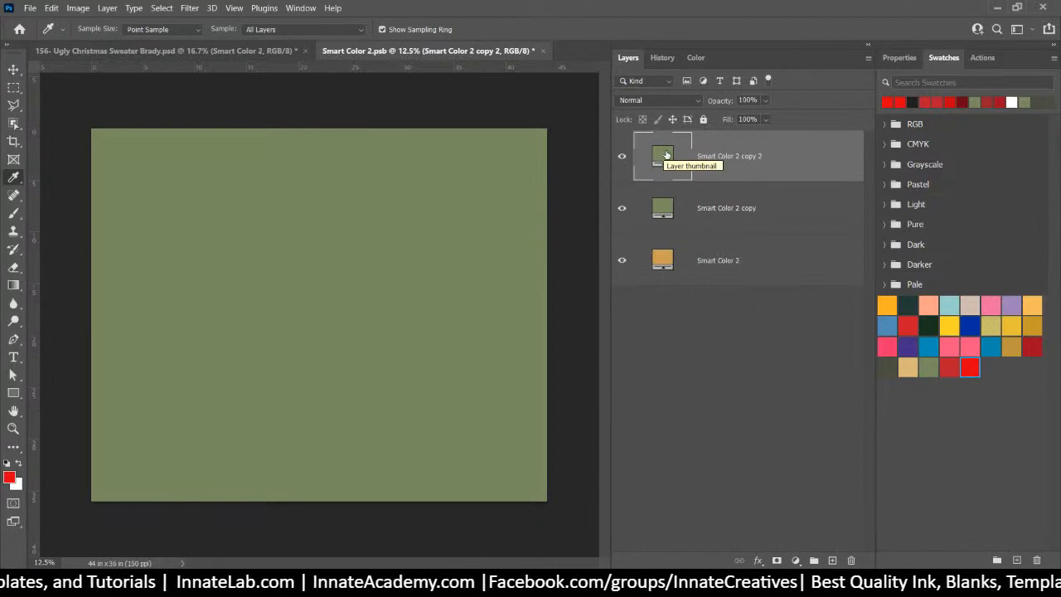
left_click(912, 102)
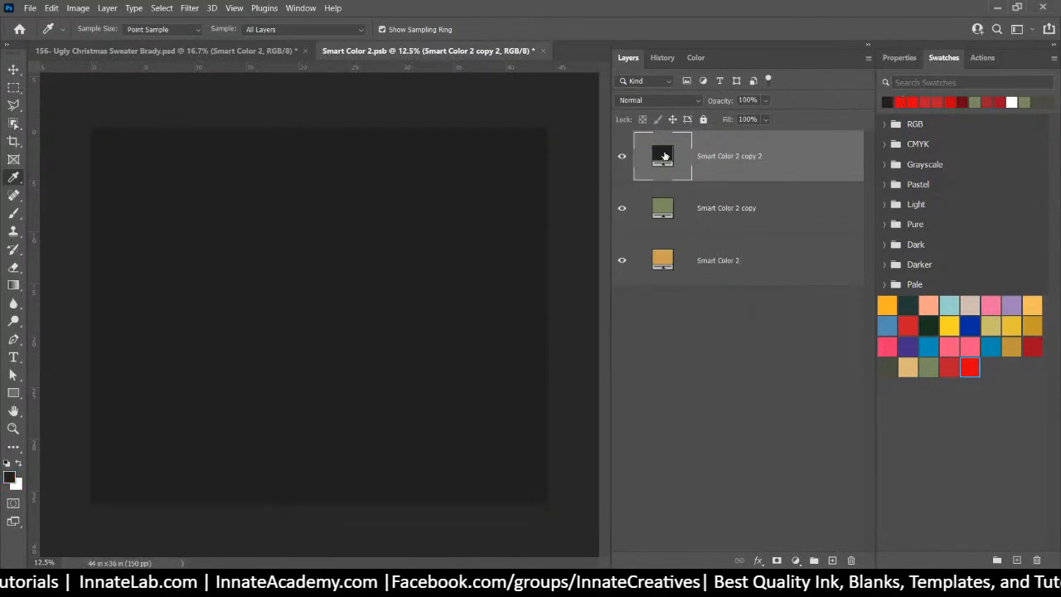
double_click(664, 155)
left_click(597, 271)
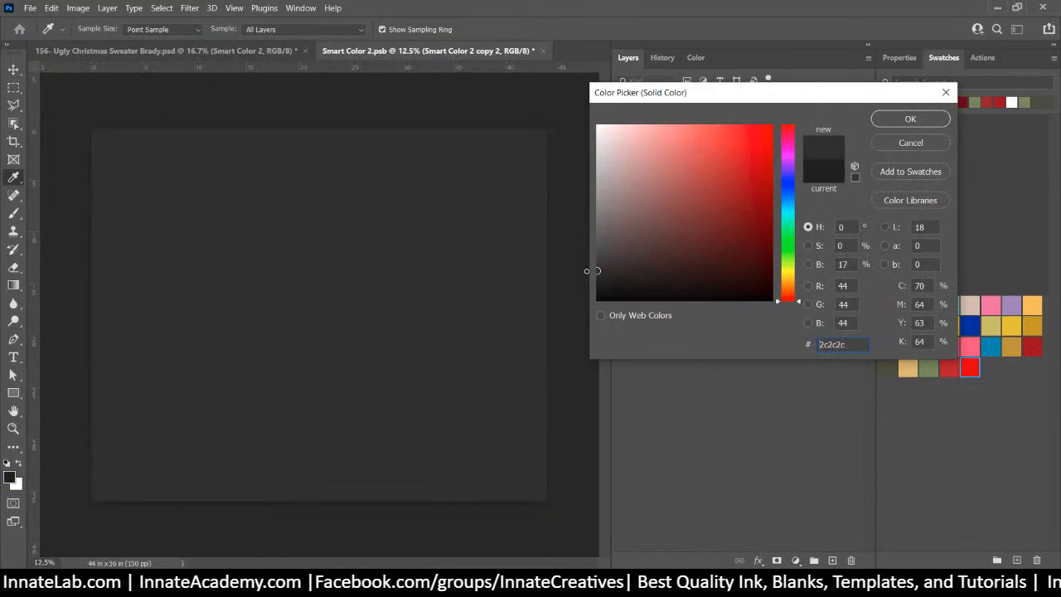
left_click_drag(587, 271, 587, 272)
left_click(910, 119)
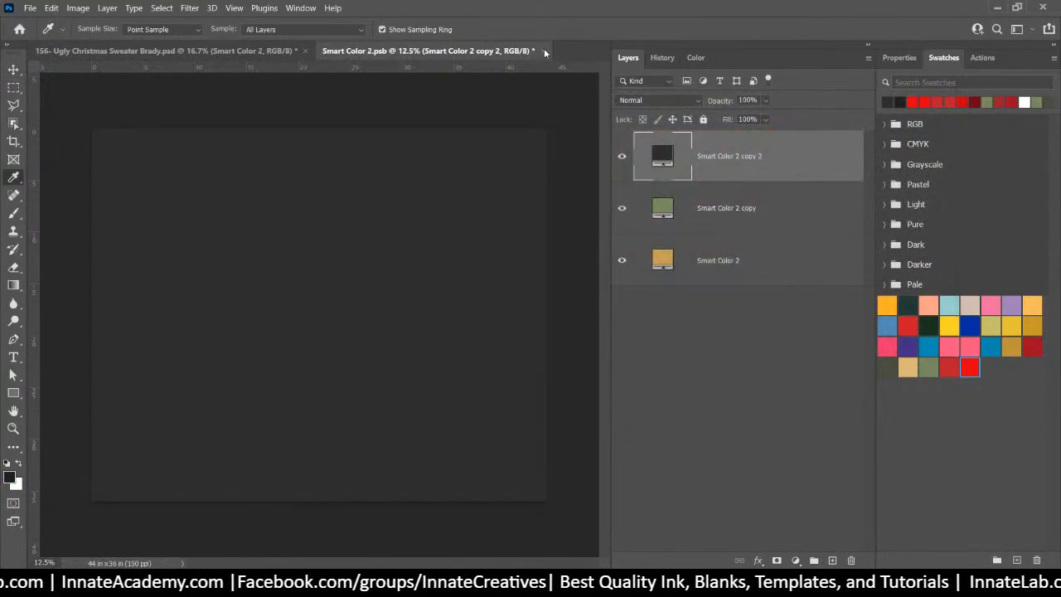
left_click(543, 51)
left_click(507, 231)
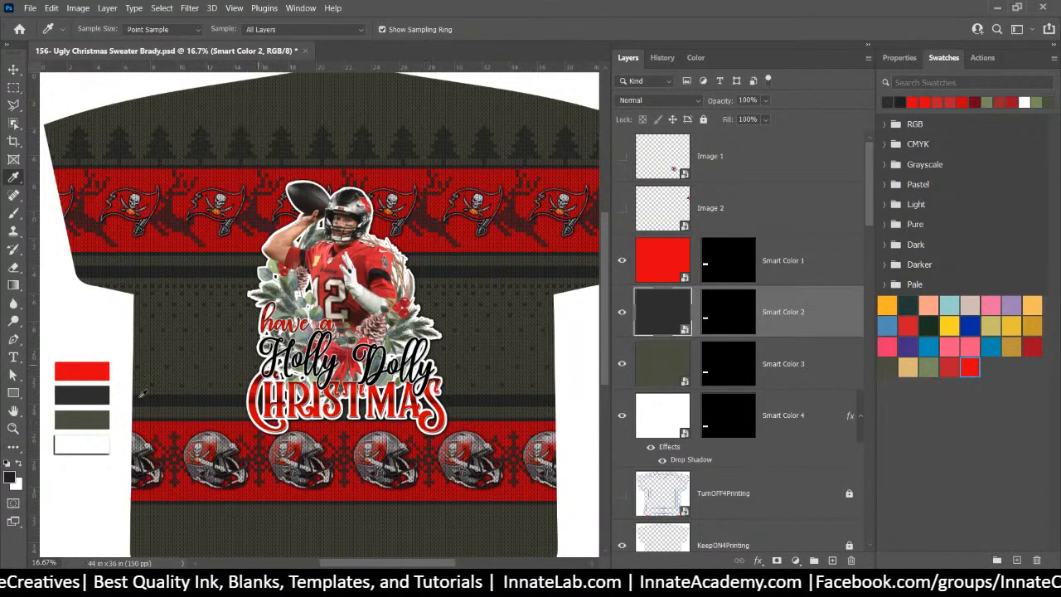
In Smart Color 3, duplicate the olive layer, fill it with dark red, and save
double_click(653, 370)
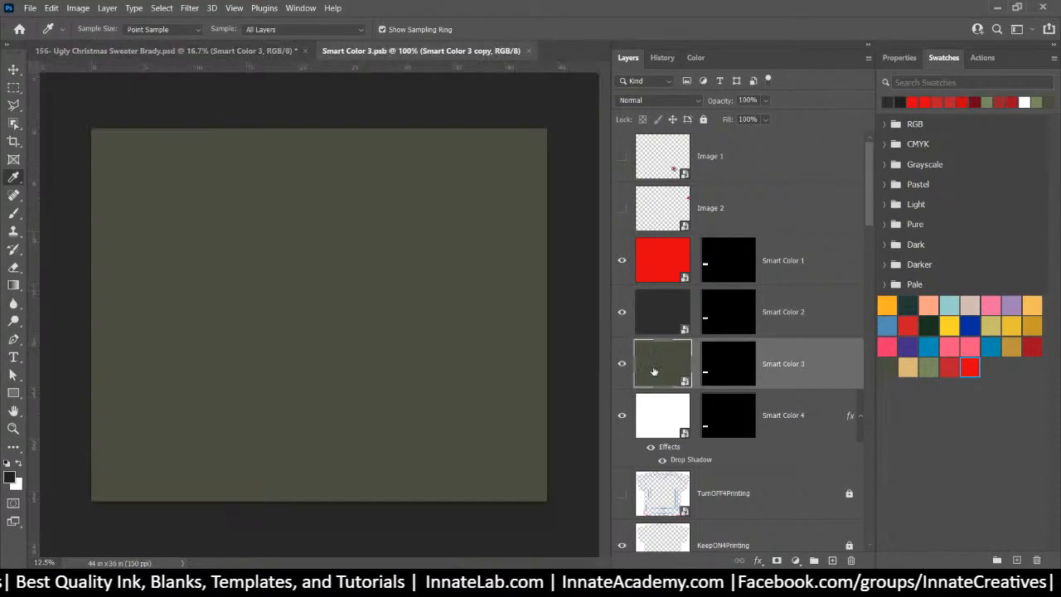
right_click(751, 162)
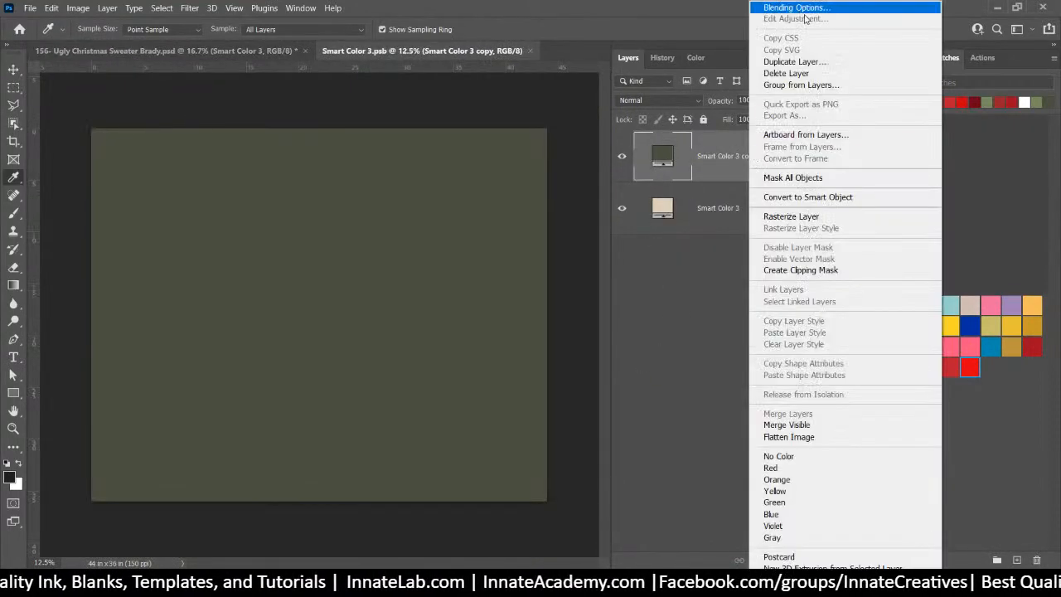
left_click(816, 59)
key("Return")
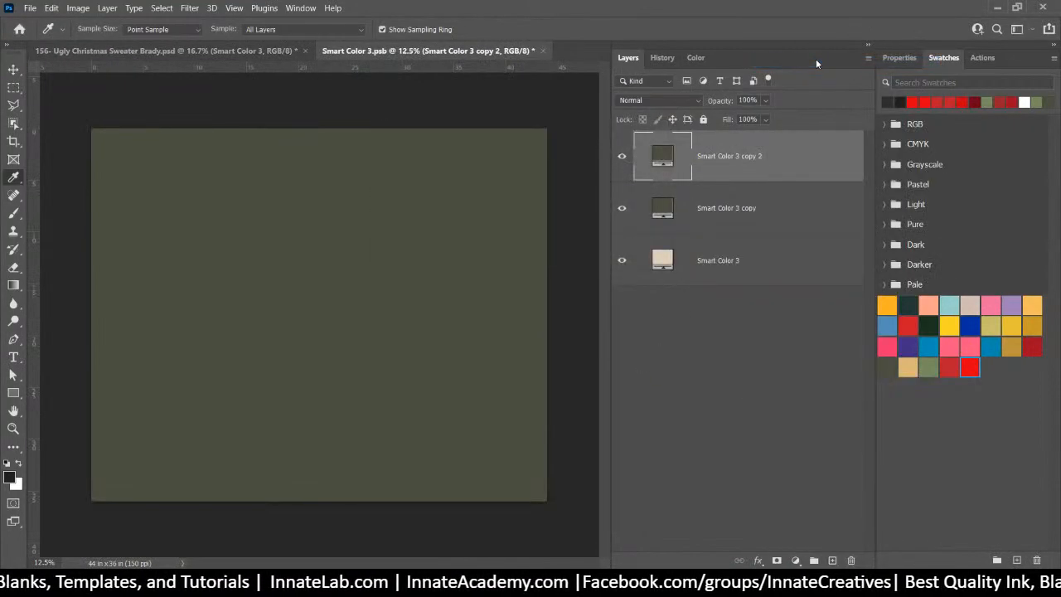
double_click(658, 154)
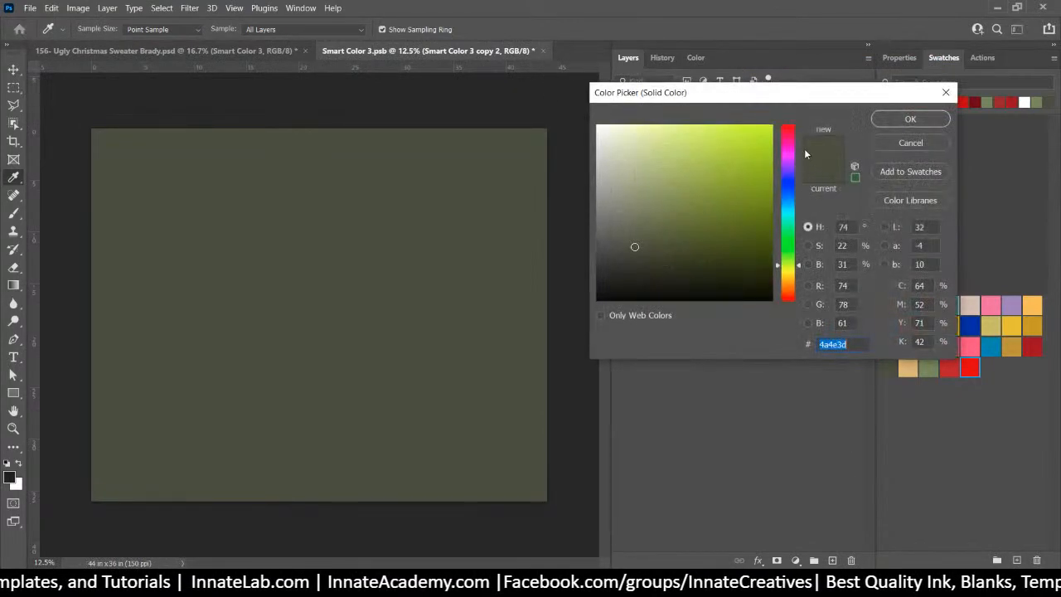
left_click(903, 145)
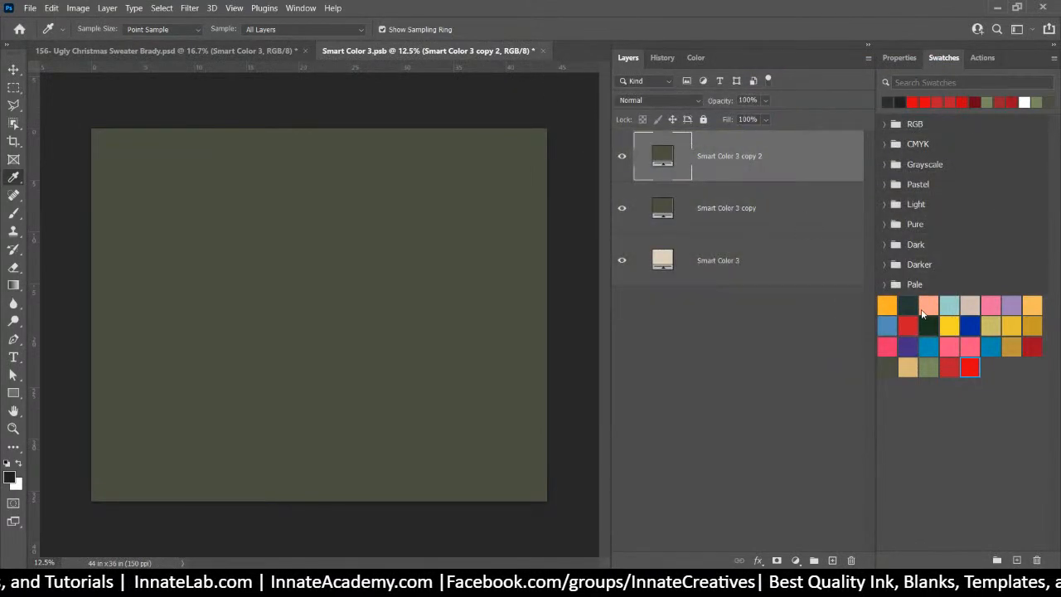
left_click(954, 365)
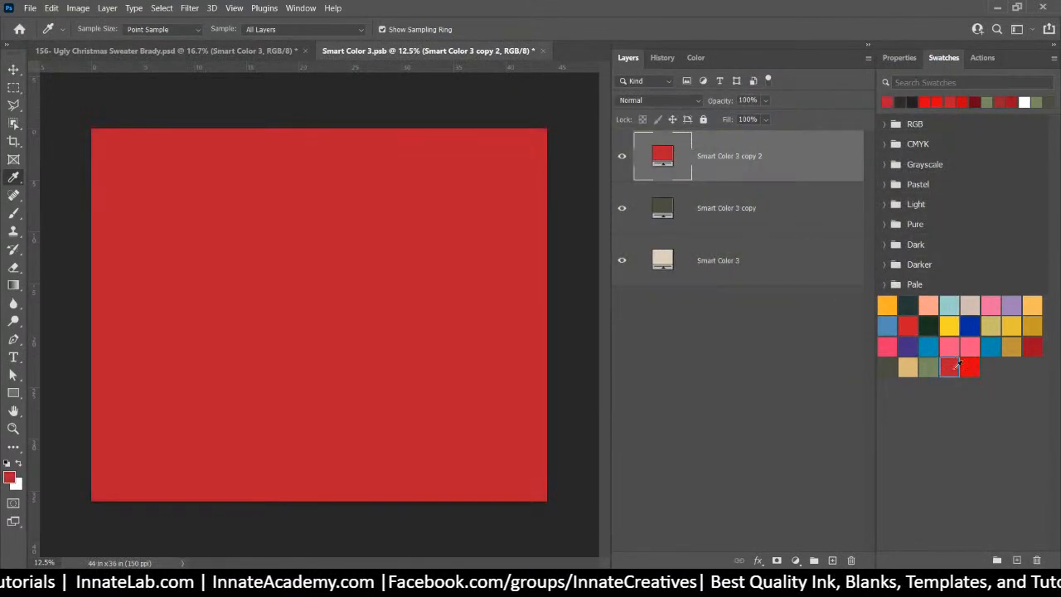
left_click(543, 51)
left_click(508, 224)
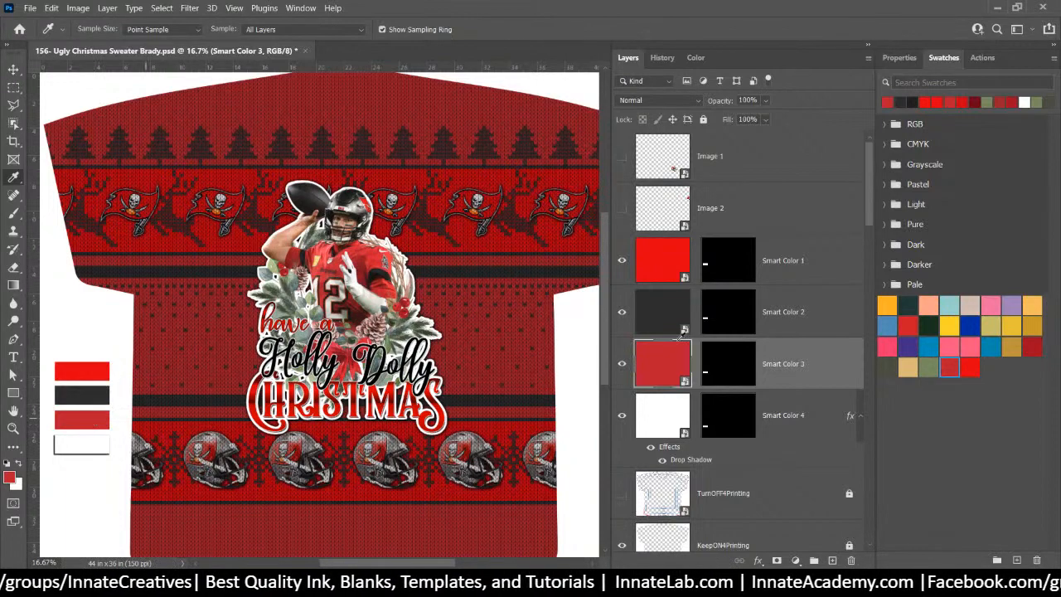
Reopen Smart Color 3, change its fill to white ffffff, and save
double_click(655, 365)
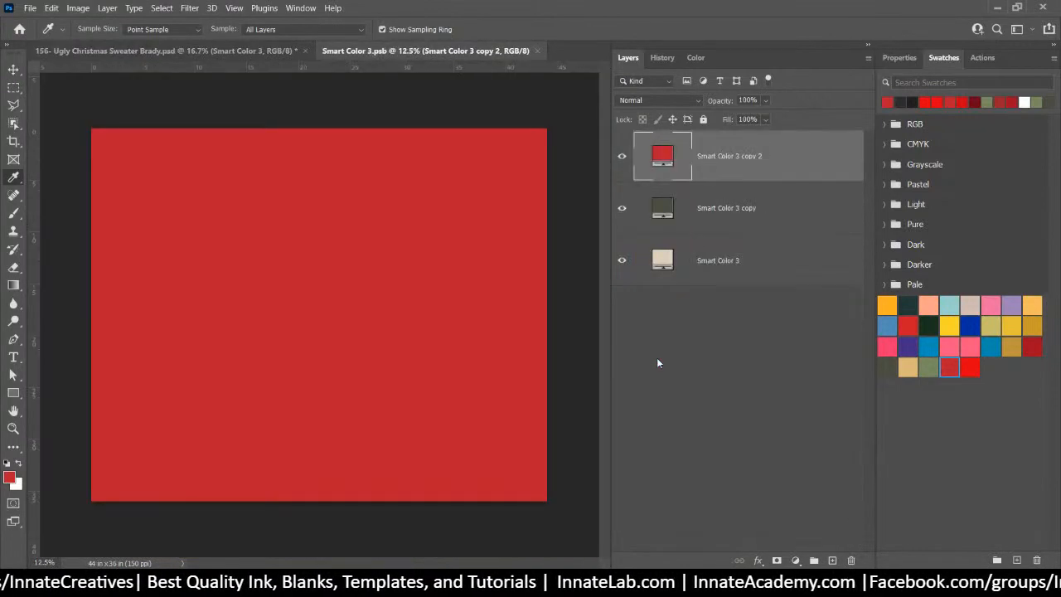
double_click(669, 159)
type("ffffff")
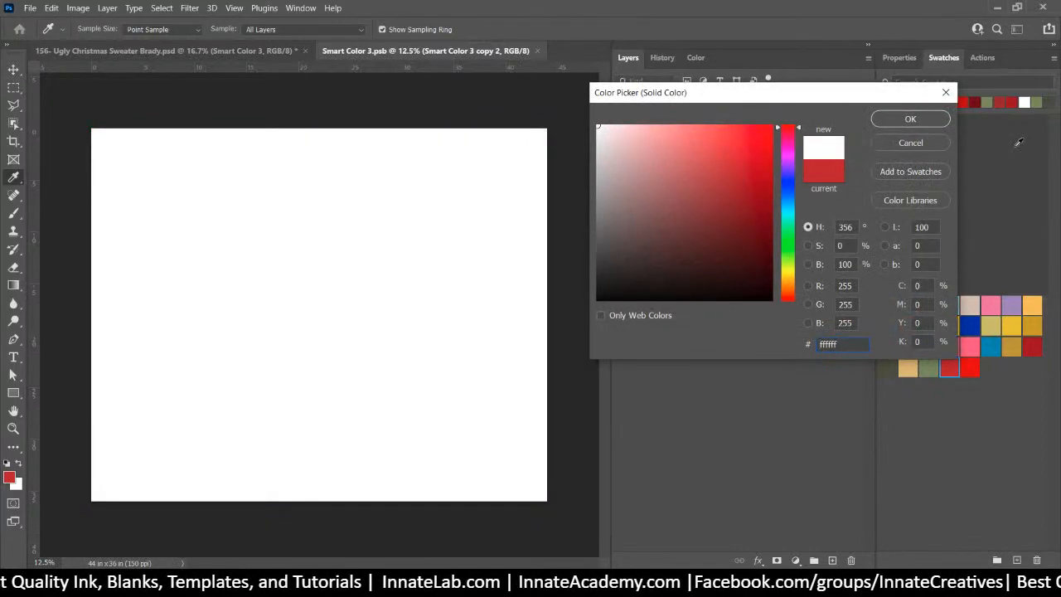
left_click(910, 119)
left_click(544, 51)
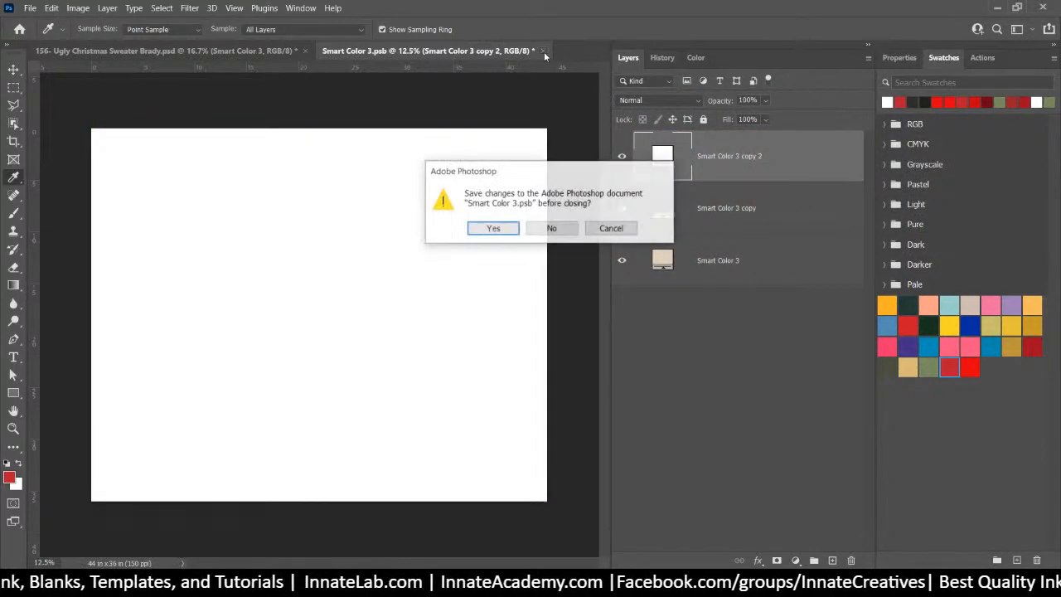
left_click(508, 233)
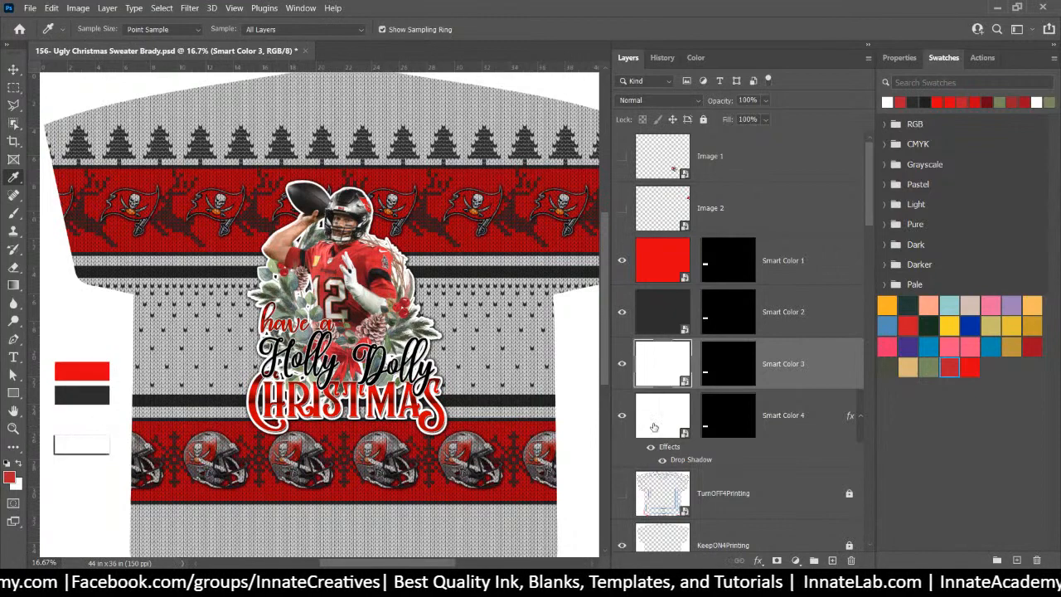
Copy Smart Color 4's drop shadow style and paste it onto Smart Color 1, 2 and 3
right_click(768, 419)
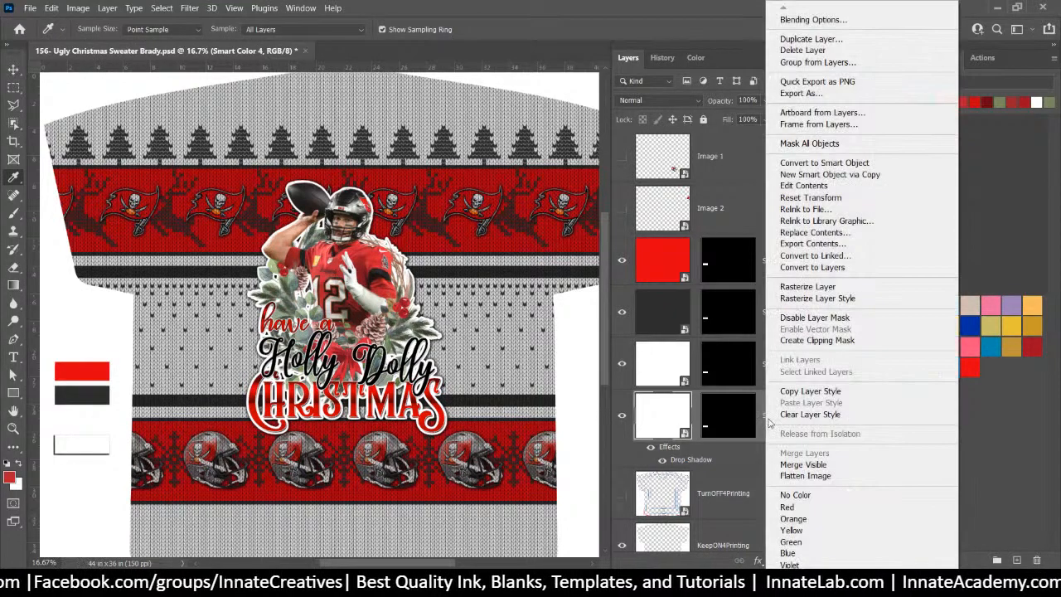
left_click(810, 391)
left_click(790, 349)
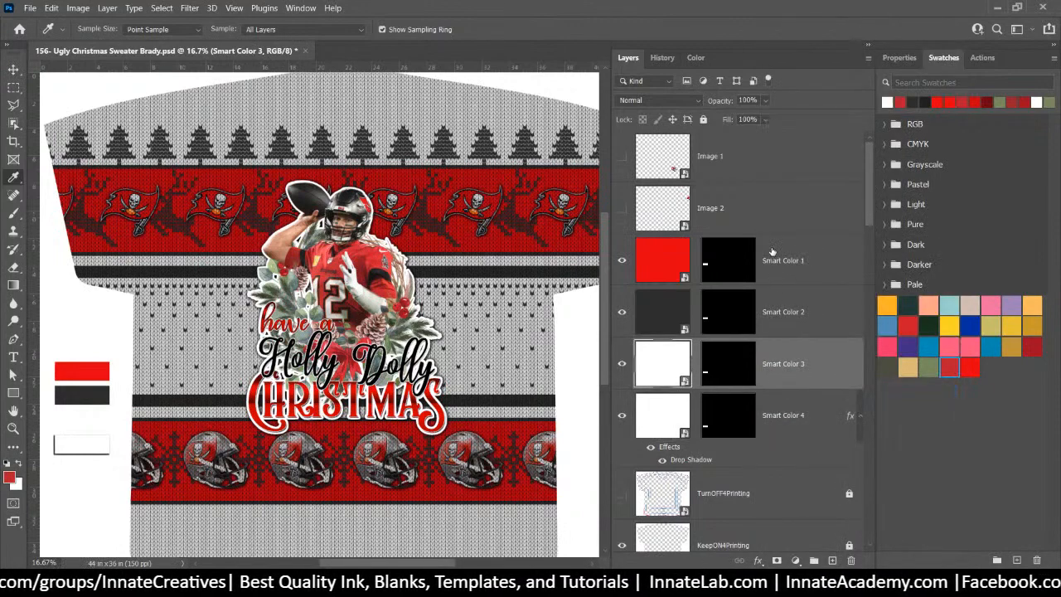
left_click(793, 270, "shift")
right_click(793, 270)
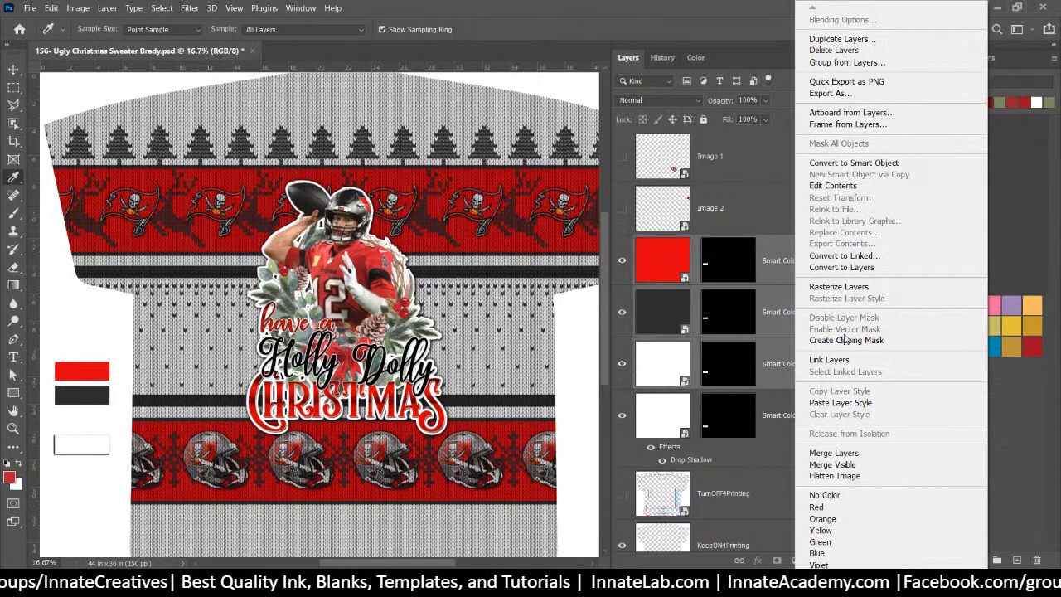
left_click(840, 402)
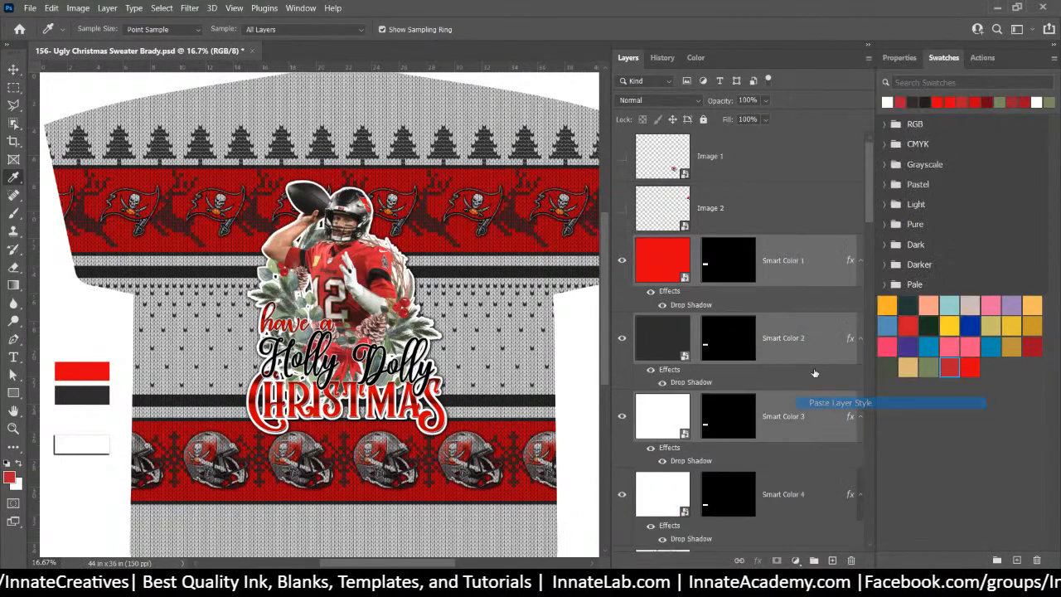
Collapse the layers' effects lists, then select the Image 2 layer with the Move tool
left_click(859, 263)
left_click(863, 320)
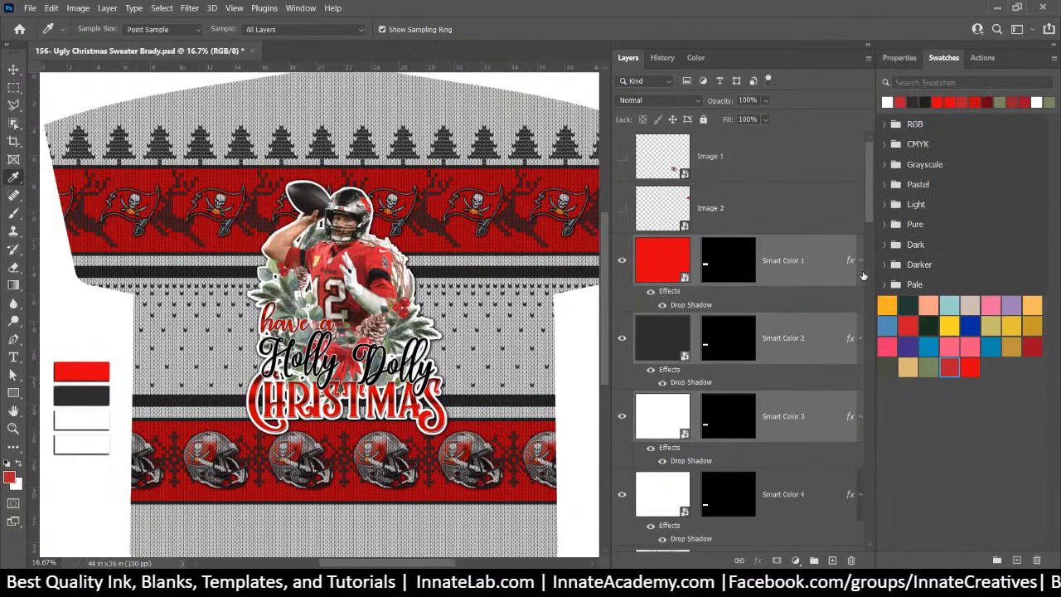
scroll(865, 275, "down", 5)
scroll(838, 312, "up", 2)
scroll(838, 313, "up", 3)
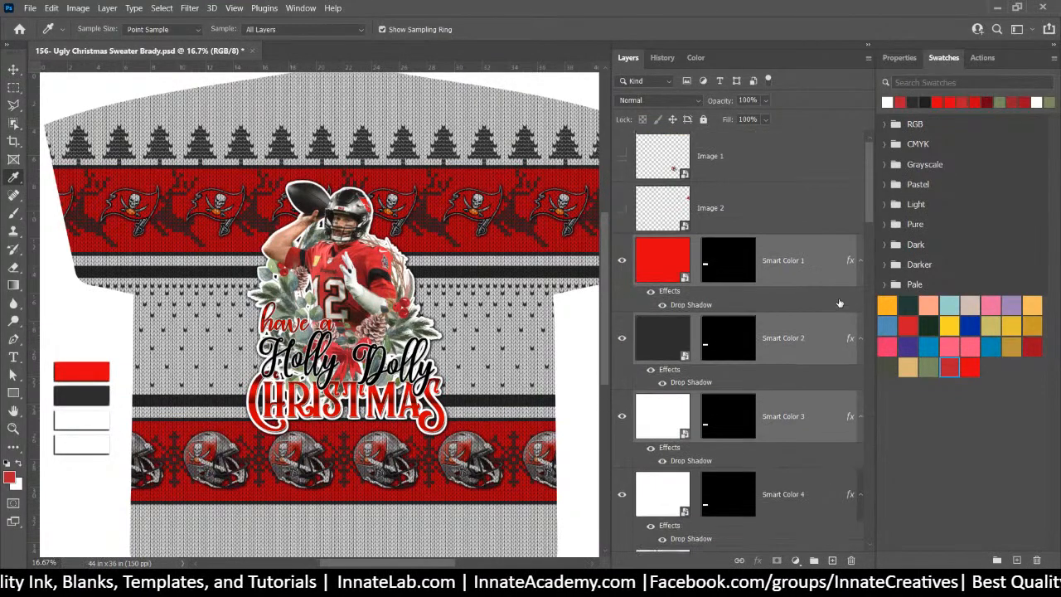
left_click(860, 331)
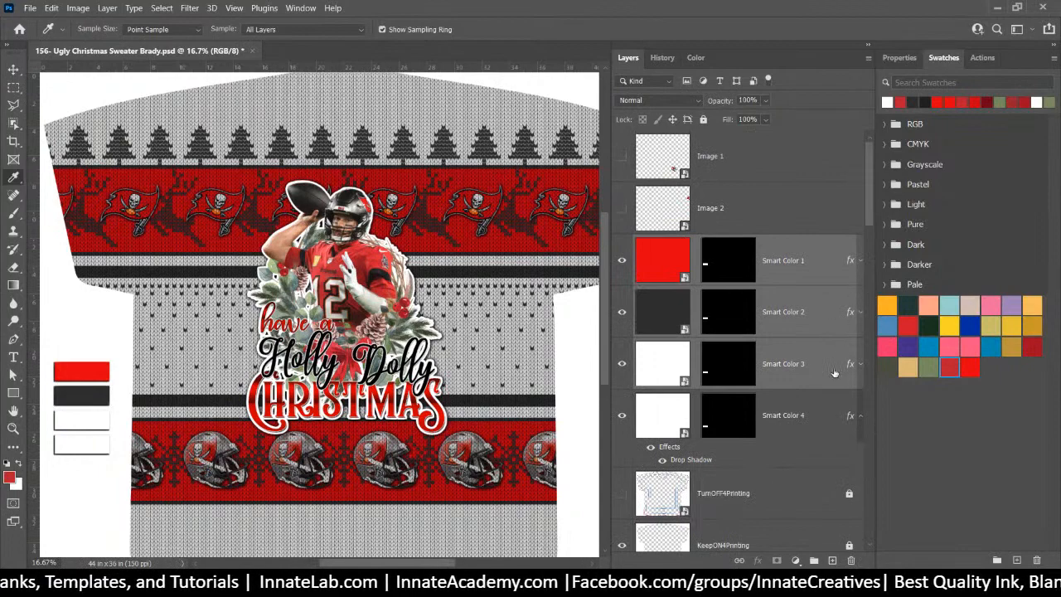
left_click(804, 417)
left_click(787, 209)
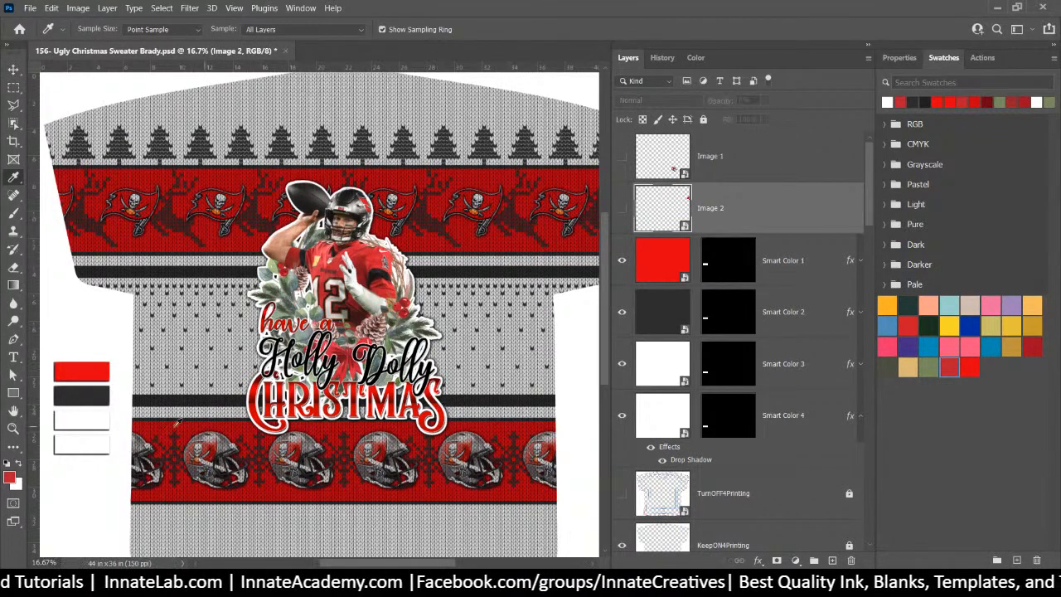
left_click(13, 68)
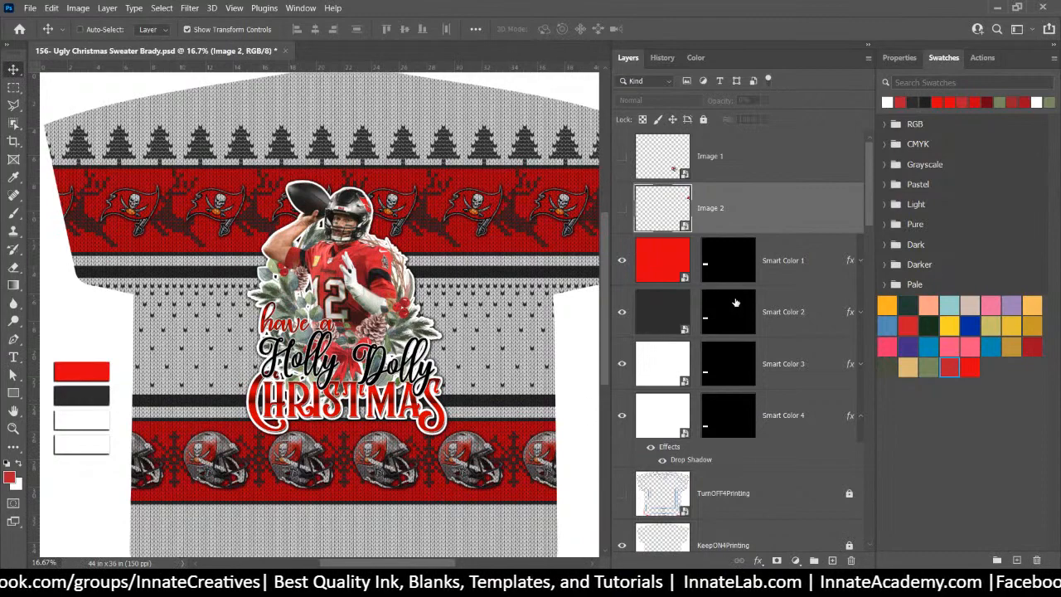
left_click_drag(869, 190, 872, 254)
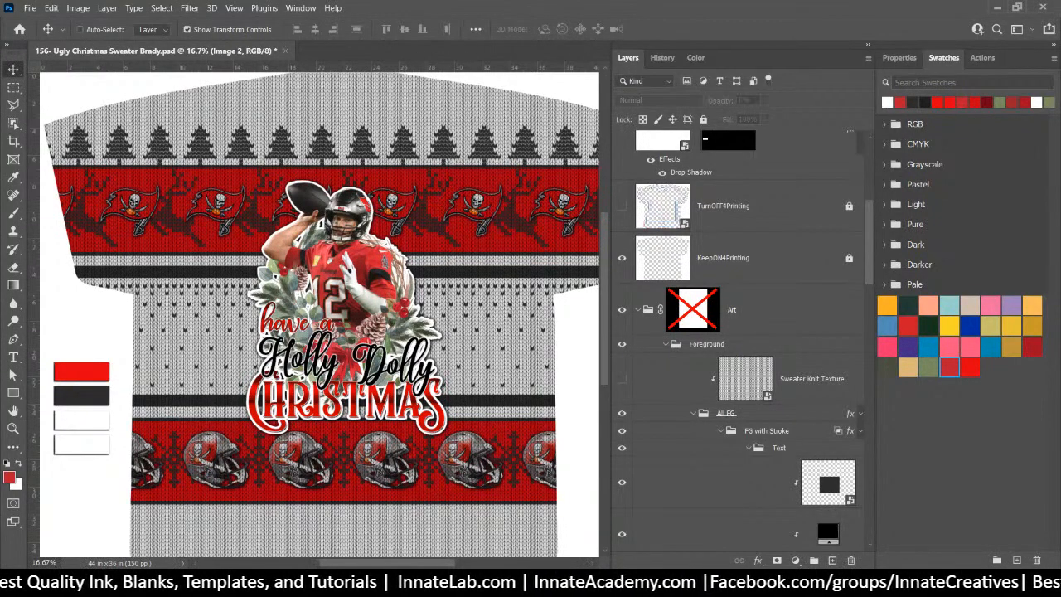
Change the Google image query to 'tampa bucs brady christmas' and search
mouse_move(494, 580)
left_click(505, 530)
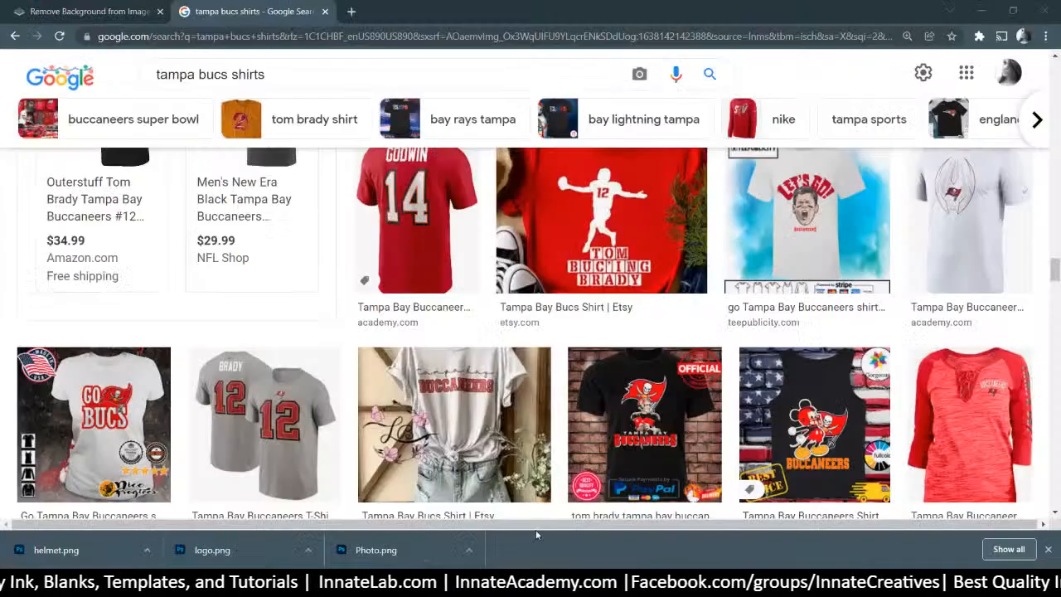
left_click(196, 73)
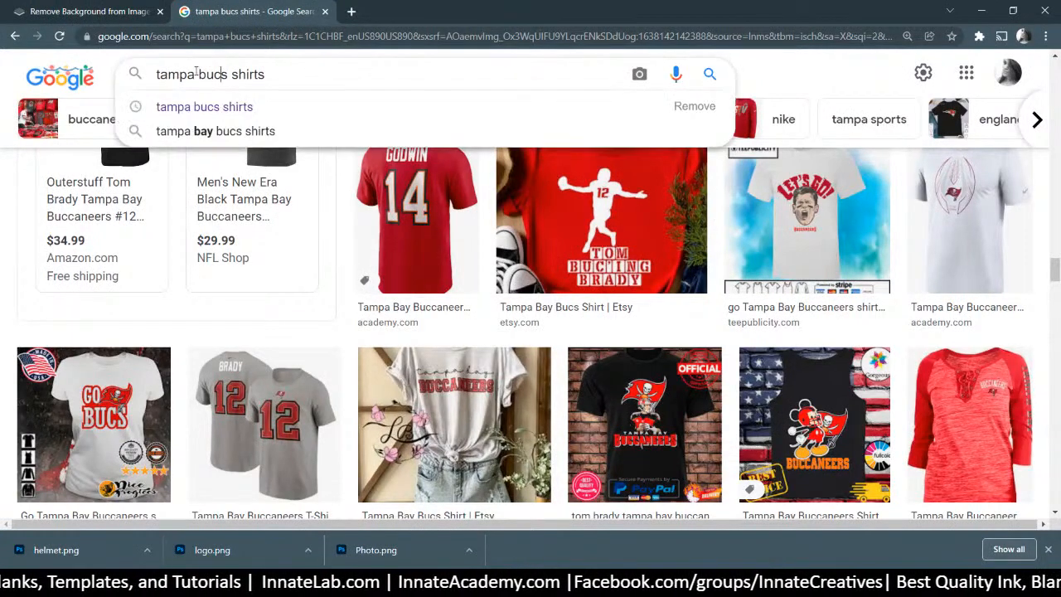
double_click(240, 74)
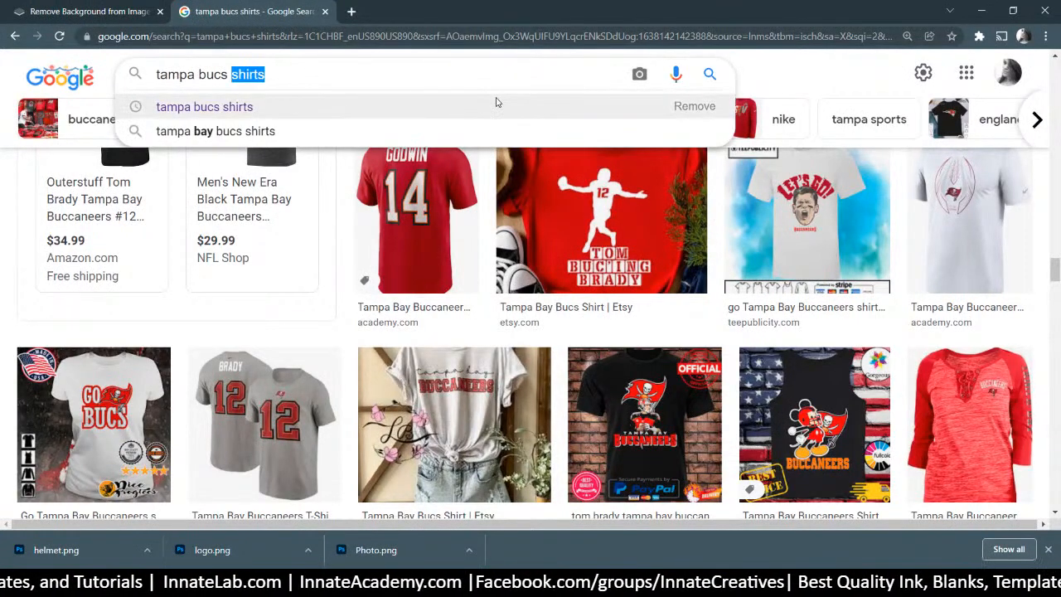
type("brady ")
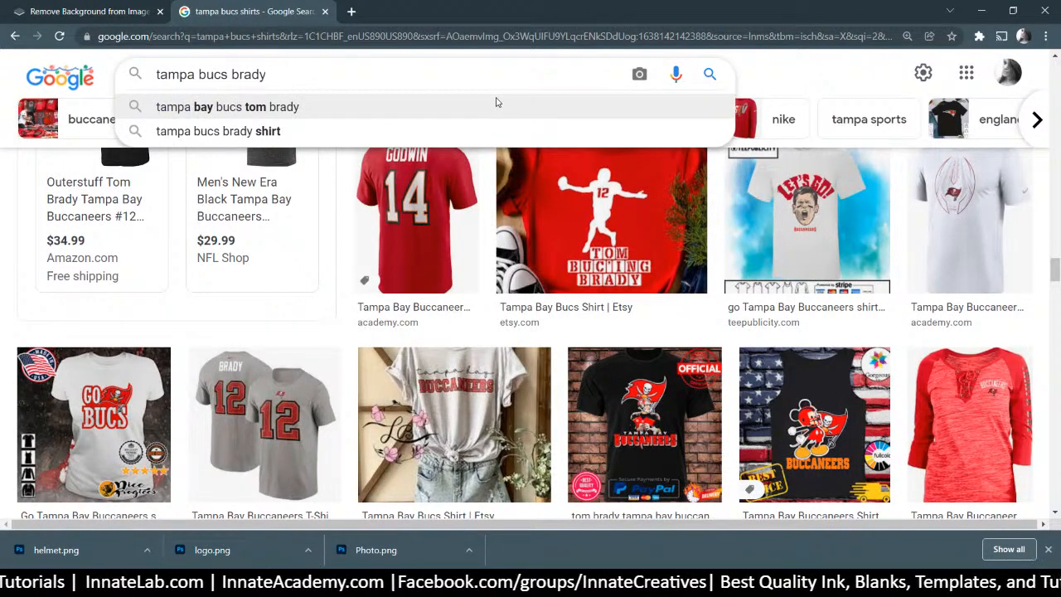
type("christmas")
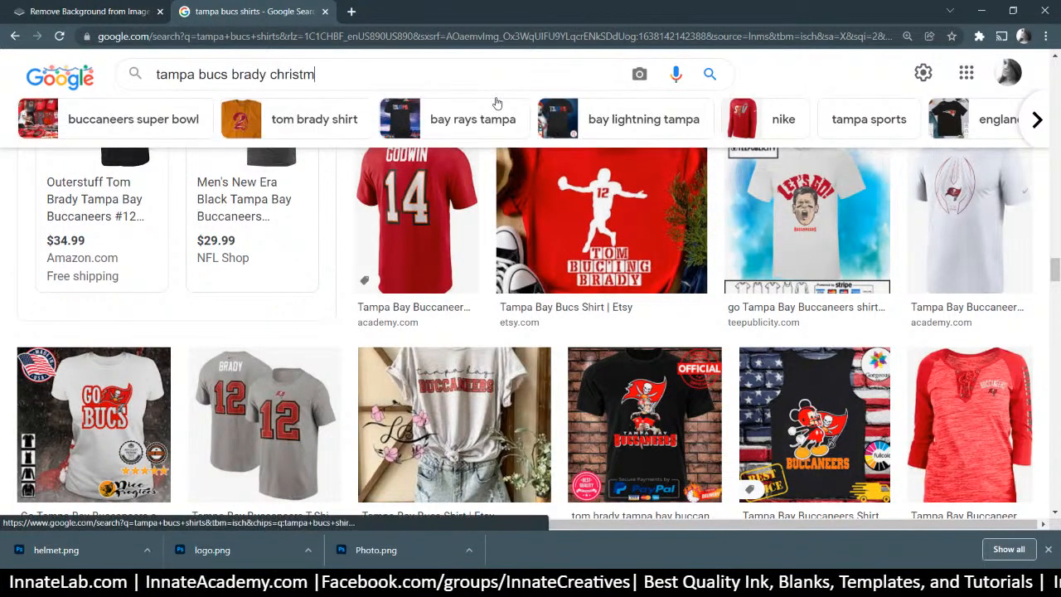
key("Return")
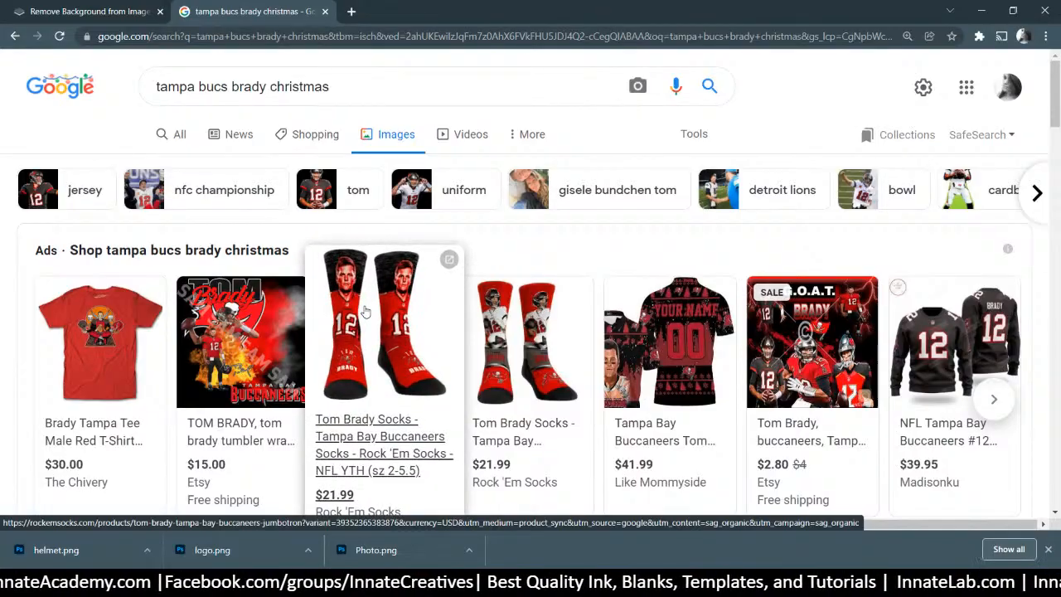
Browse the results, then drop 'brady' and search 'tampa bucs christmas' instead
scroll(364, 311, "down", 4)
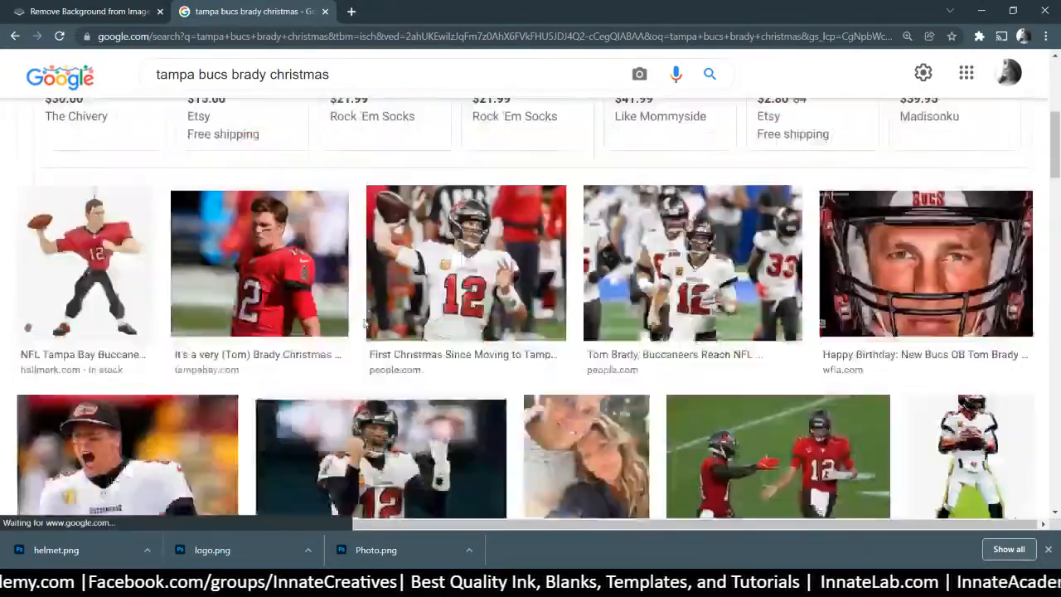
scroll(363, 323, "down", 5)
scroll(365, 325, "down", 5)
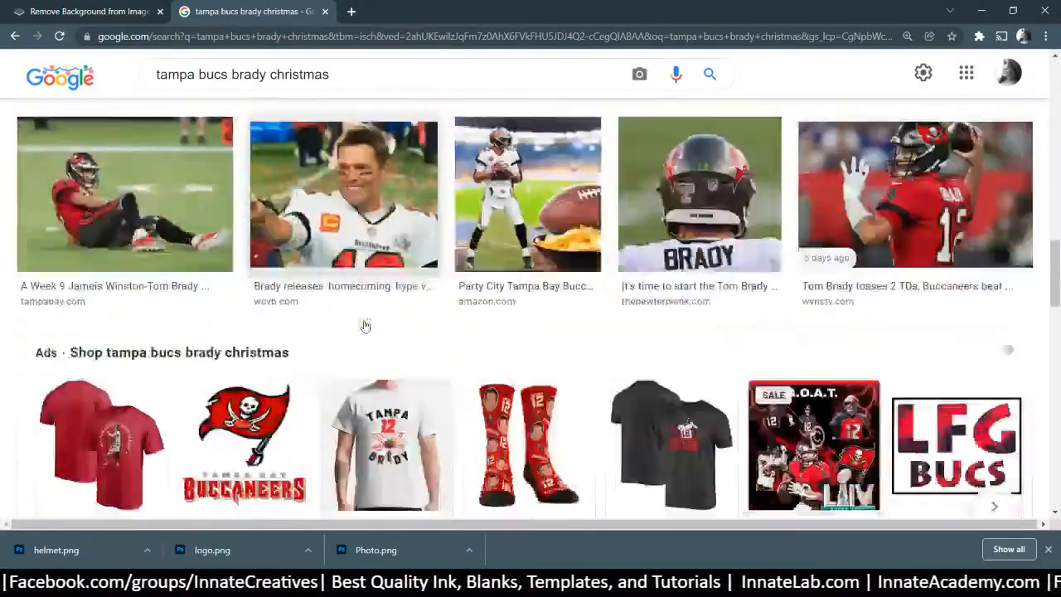
scroll(365, 325, "up", 4)
scroll(365, 325, "down", 4)
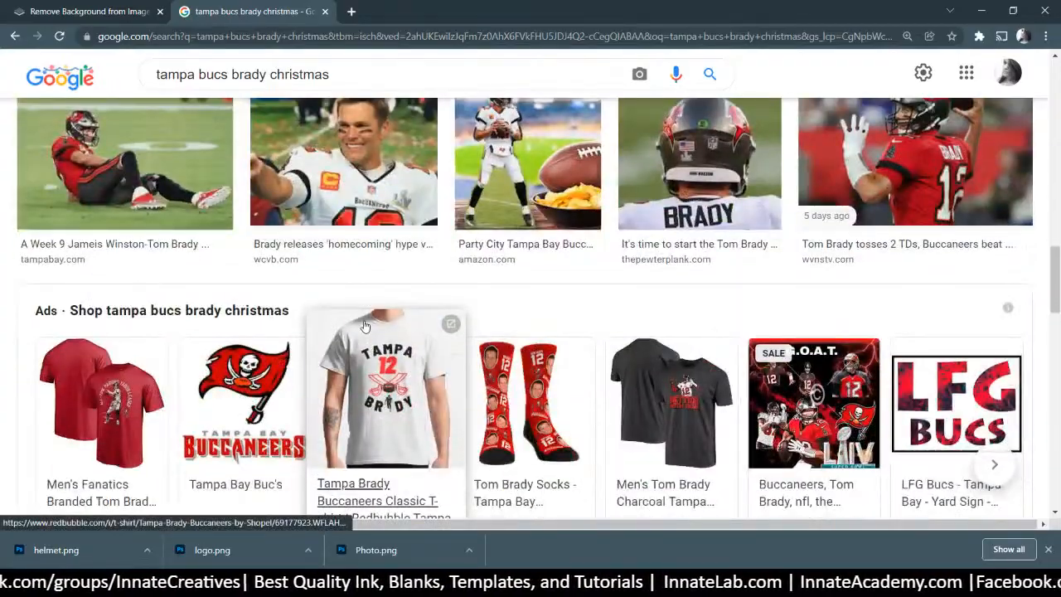
scroll(365, 326, "down", 6)
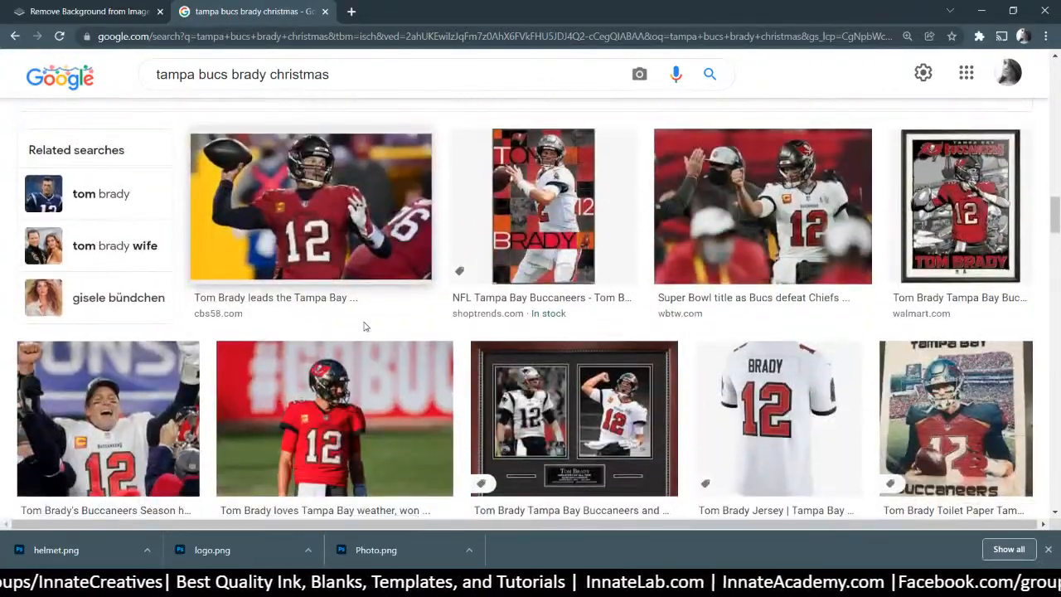
scroll(363, 326, "down", 2)
scroll(364, 327, "up", 1)
scroll(368, 330, "up", 2)
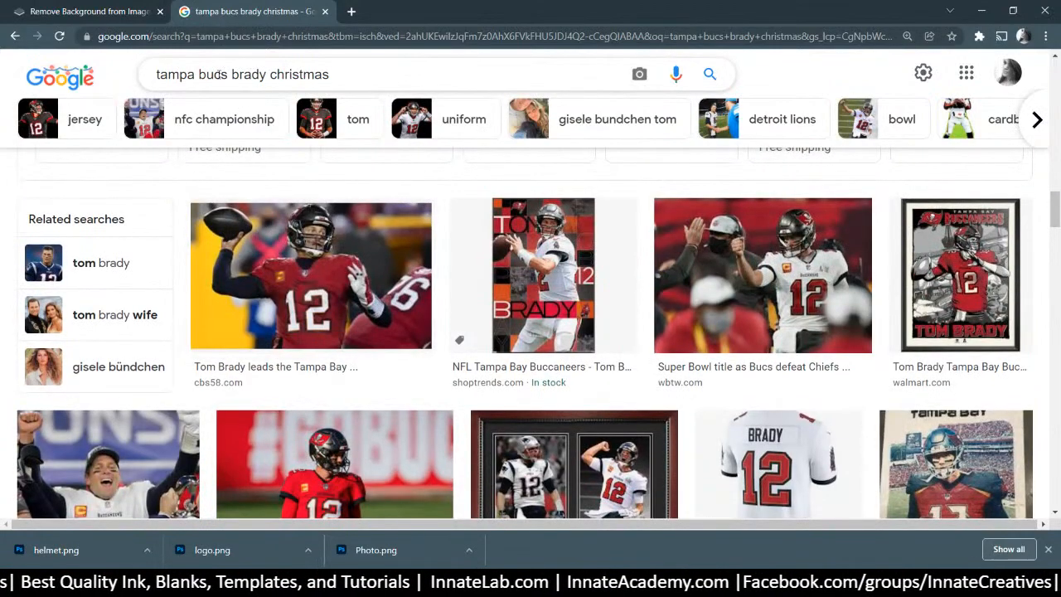
left_click_drag(270, 74, 230, 74)
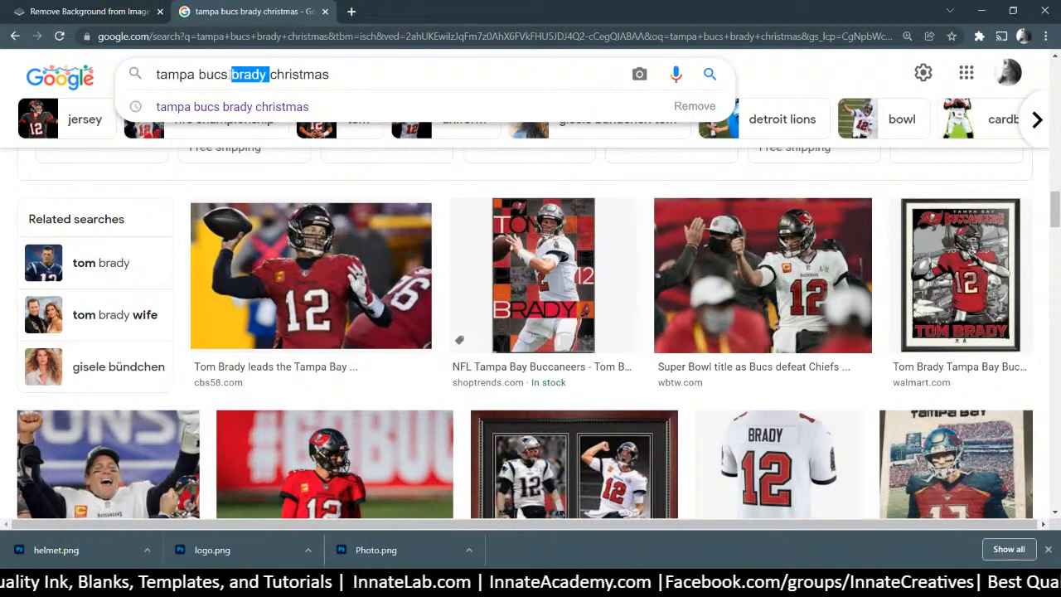
key("BackSpace")
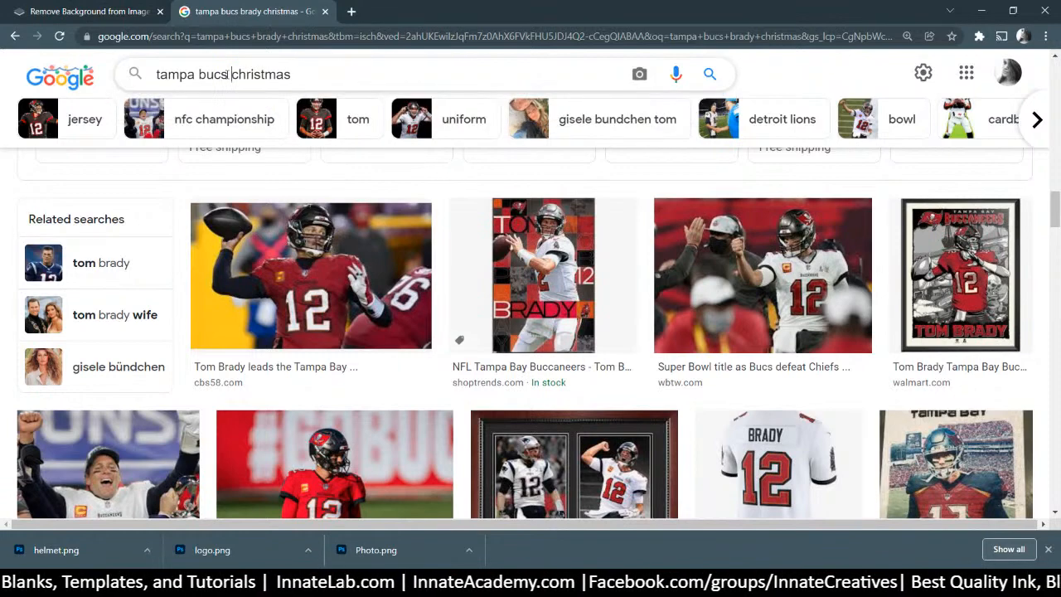
key("Return")
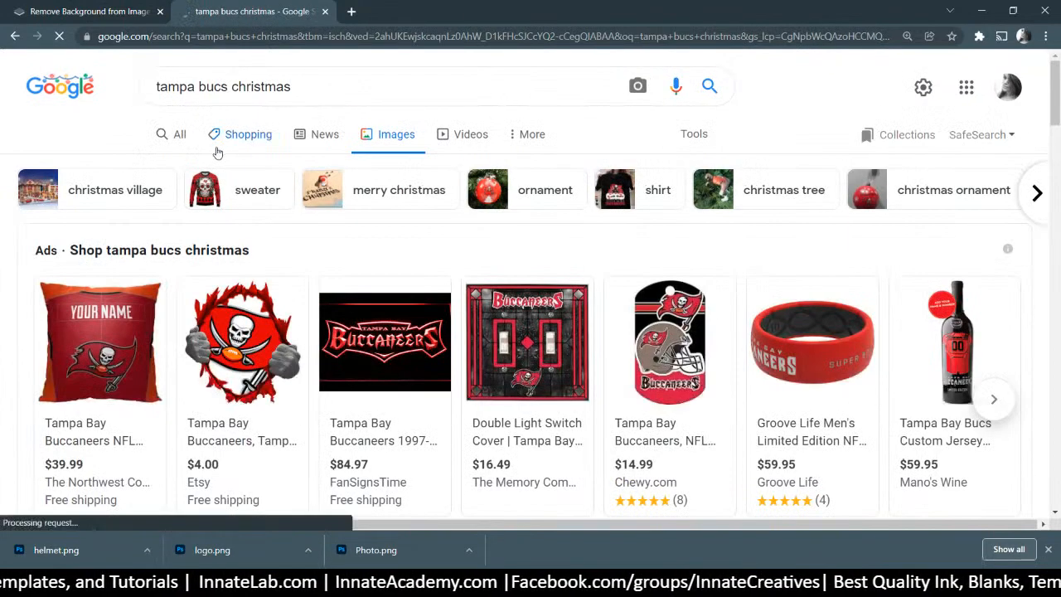
left_click(323, 87)
left_click(323, 87)
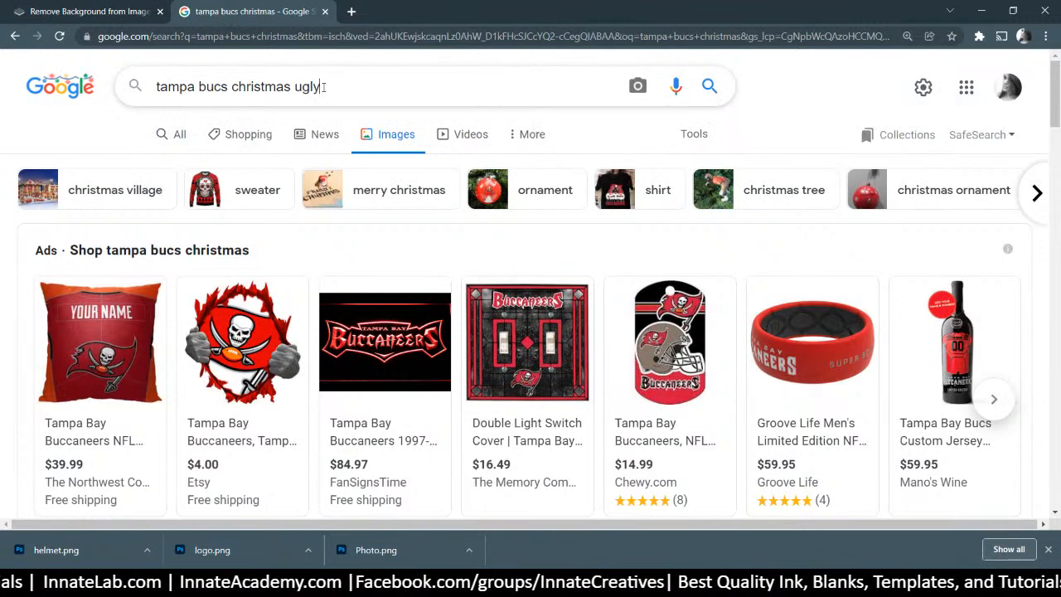
type("ugly")
key("Return")
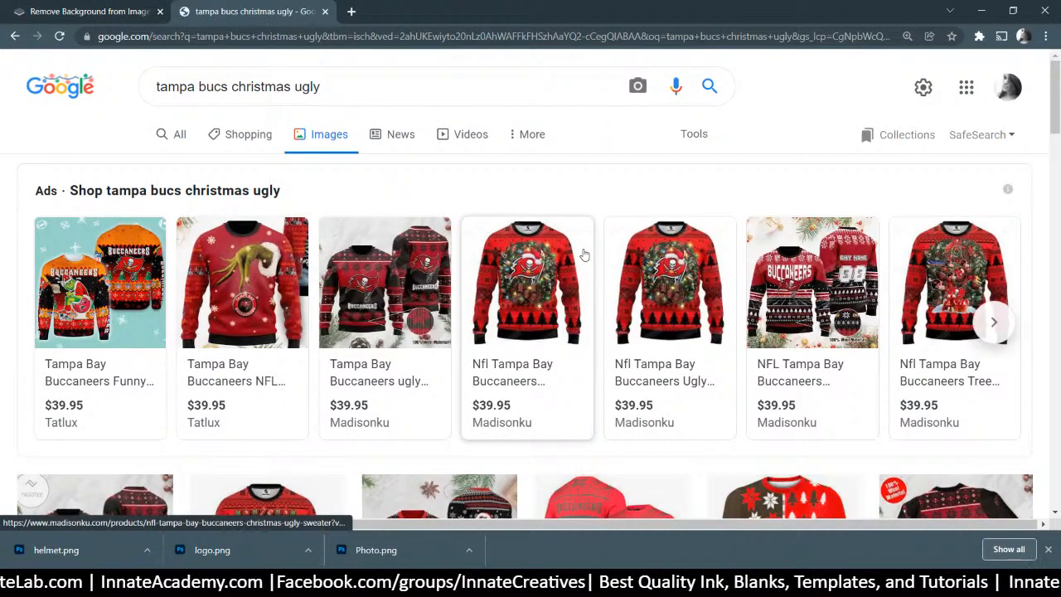
mouse_move(583, 254)
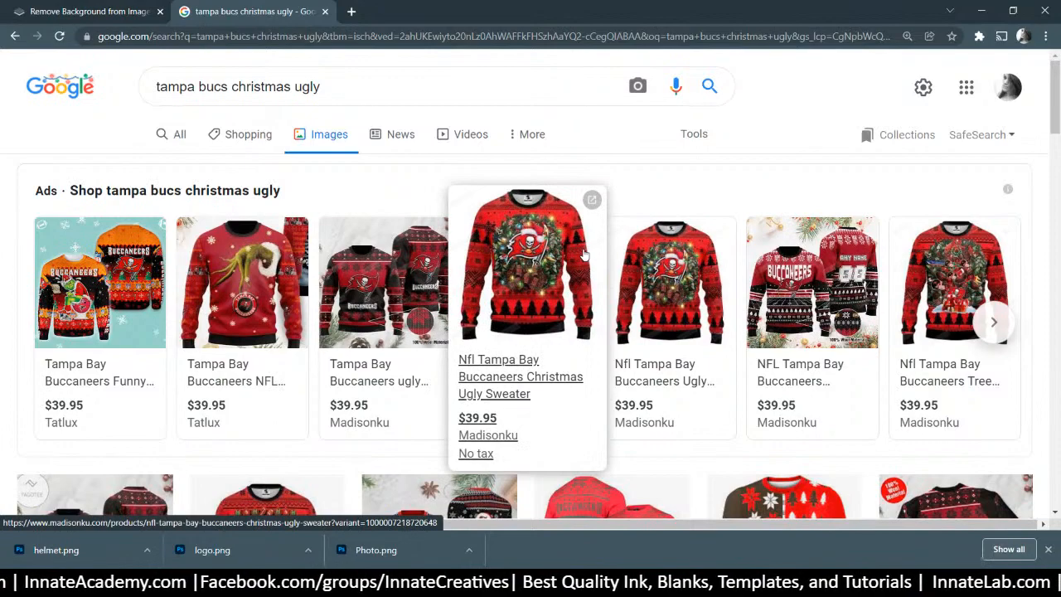
scroll(584, 254, "down", 1)
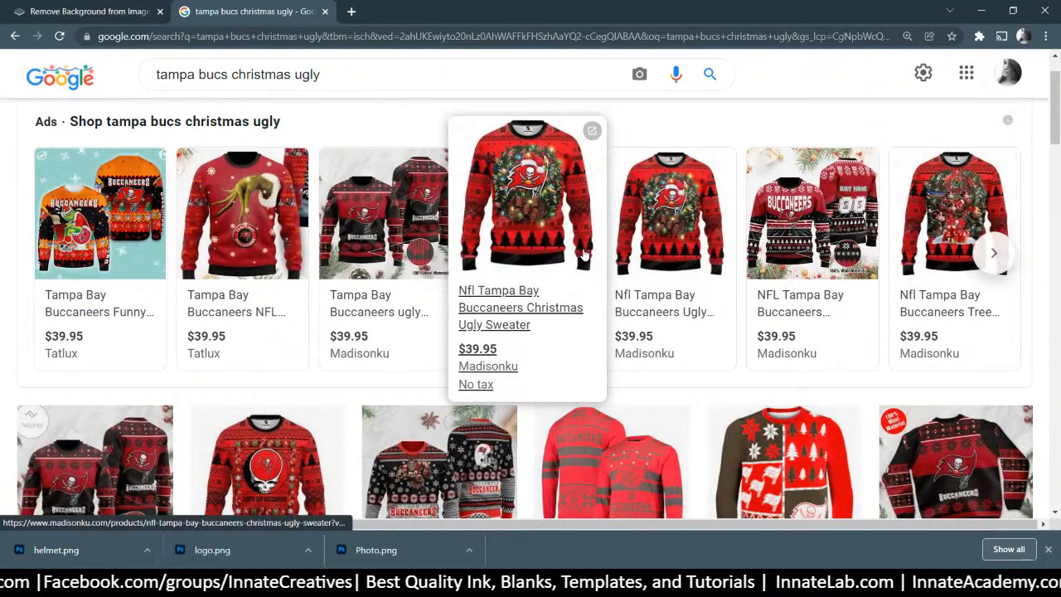
scroll(583, 254, "down", 3)
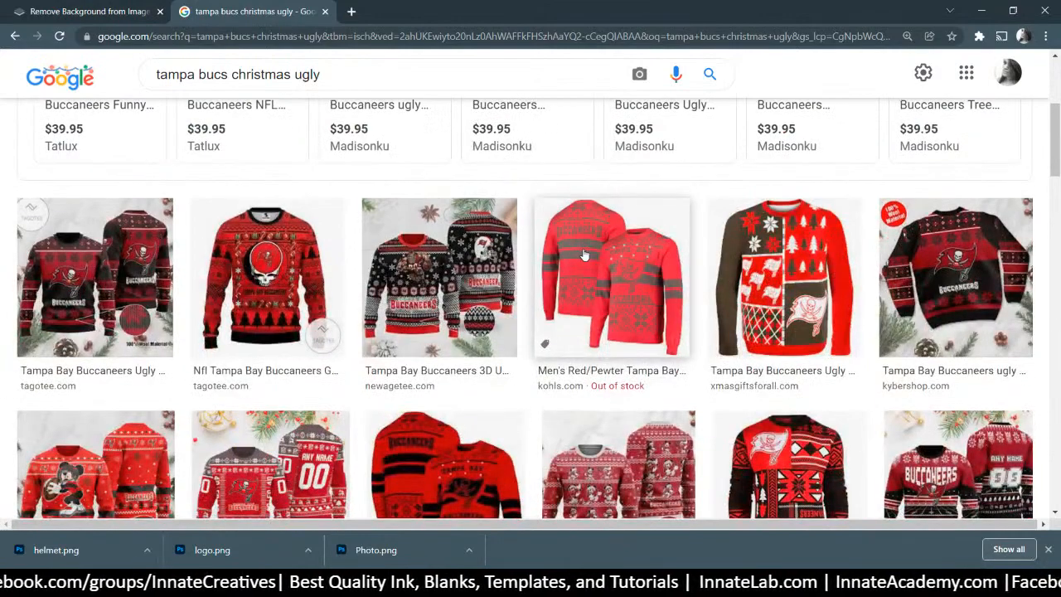
scroll(584, 255, "down", 2)
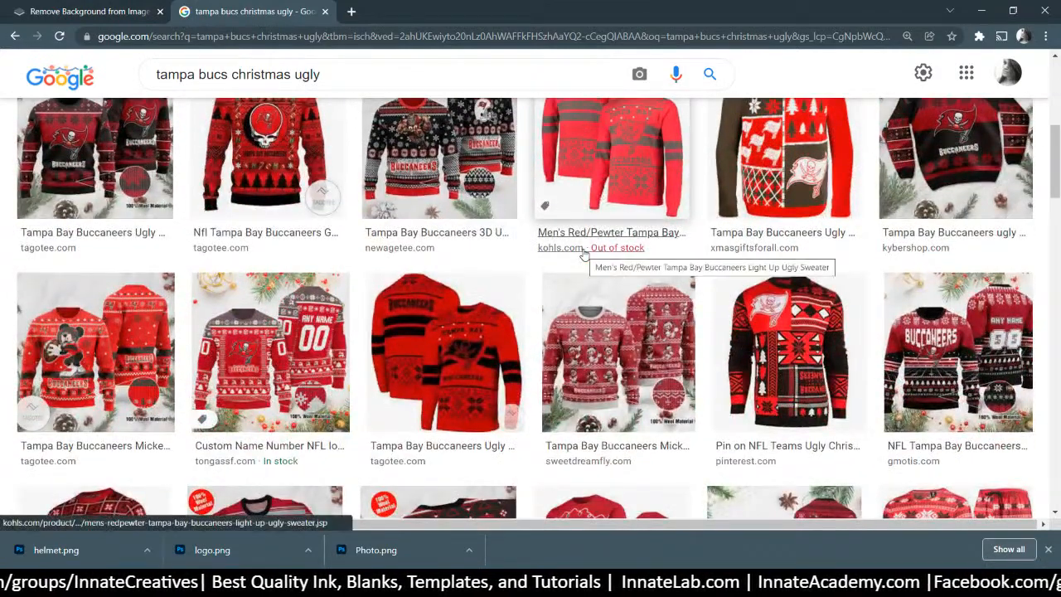
scroll(583, 255, "down", 1)
scroll(584, 255, "down", 2)
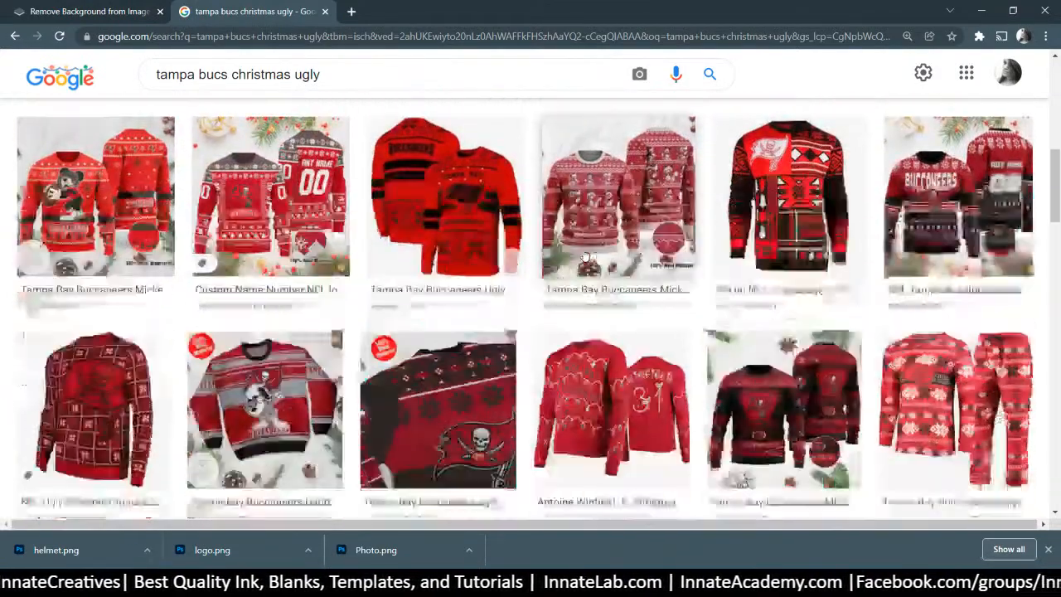
scroll(583, 255, "down", 2)
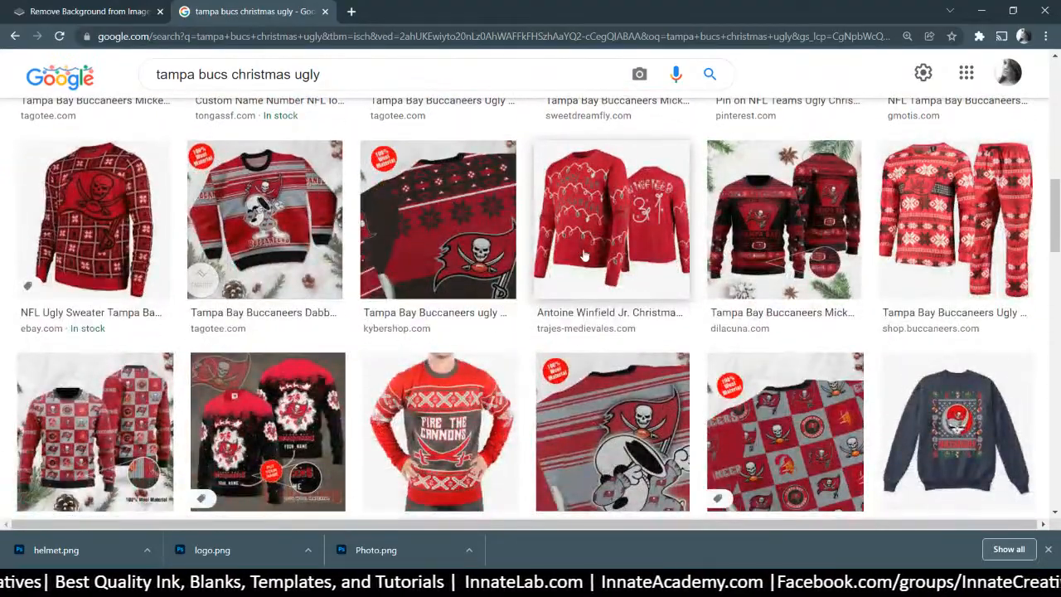
scroll(584, 255, "down", 6)
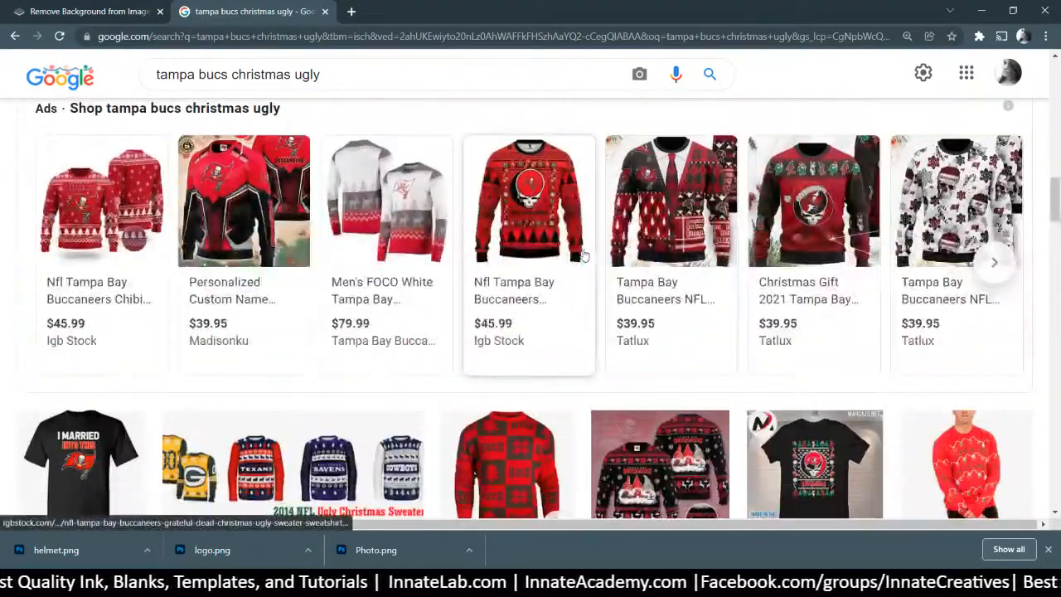
scroll(584, 254, "down", 3)
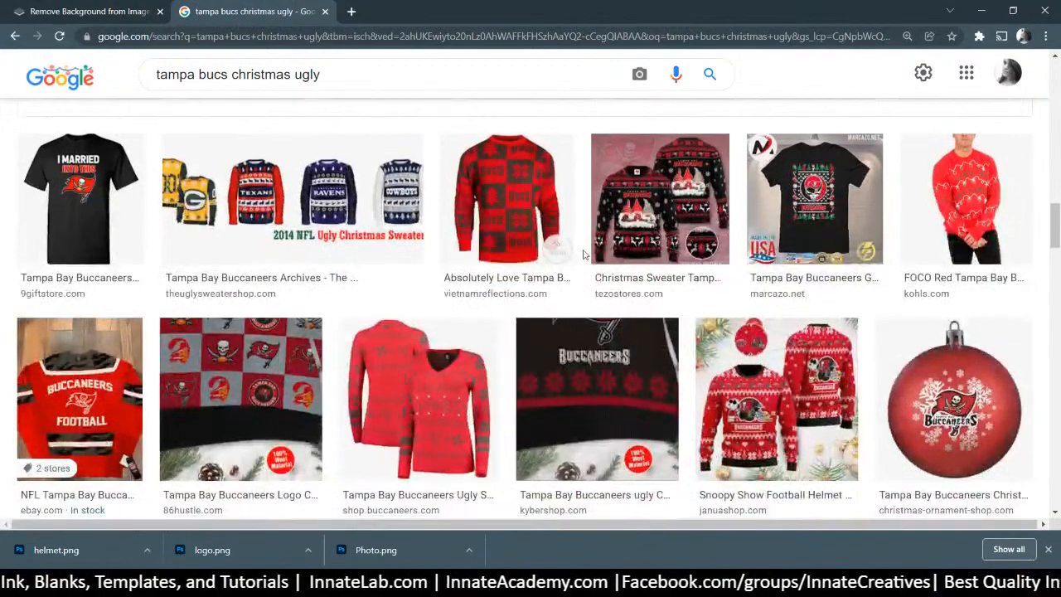
scroll(584, 255, "down", 4)
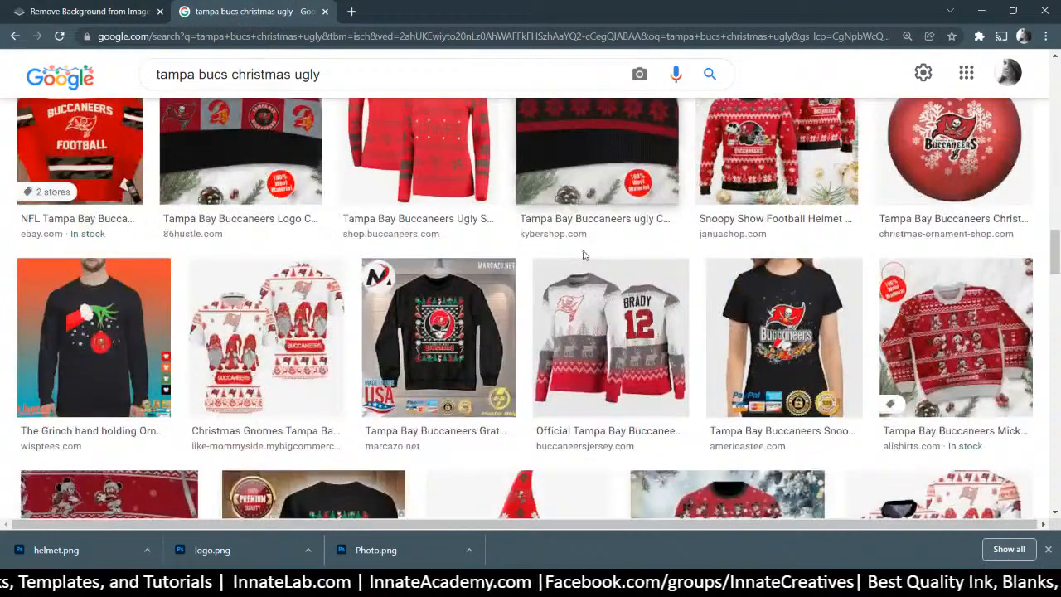
scroll(590, 269, "down", 10)
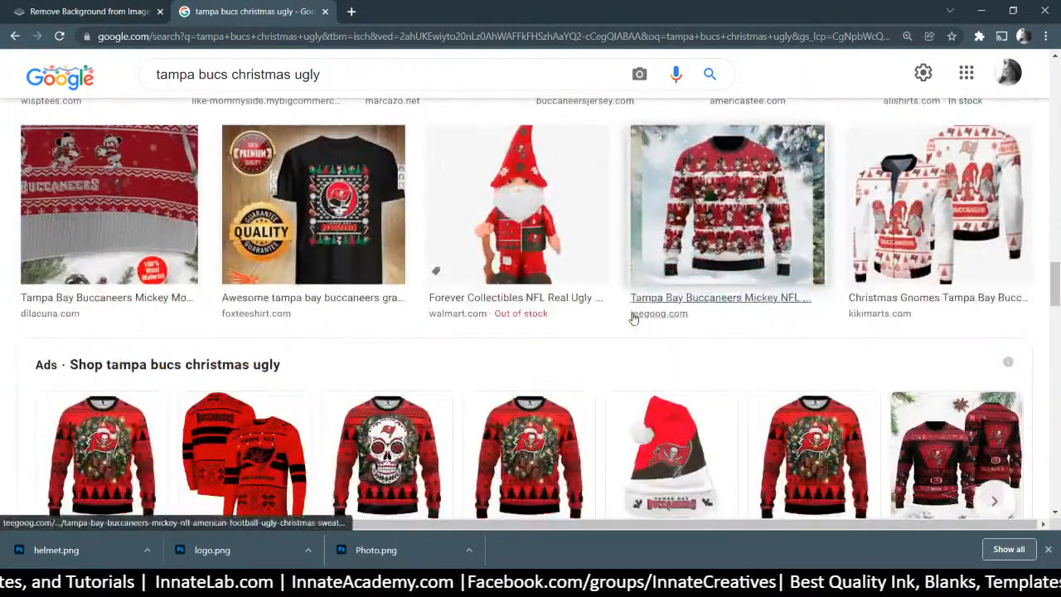
scroll(643, 351, "down", 1)
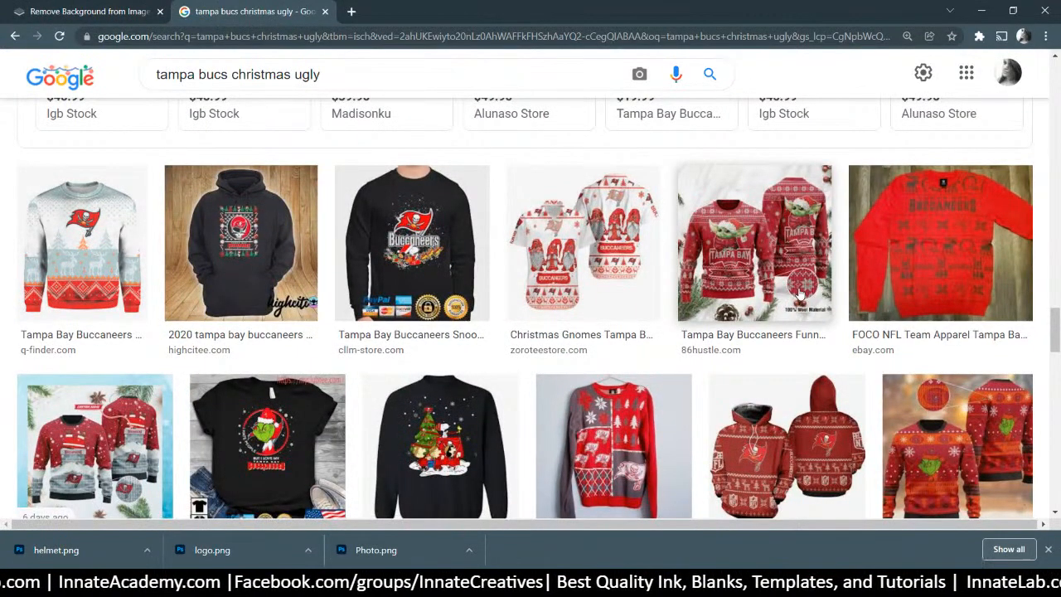
scroll(800, 295, "down", 4)
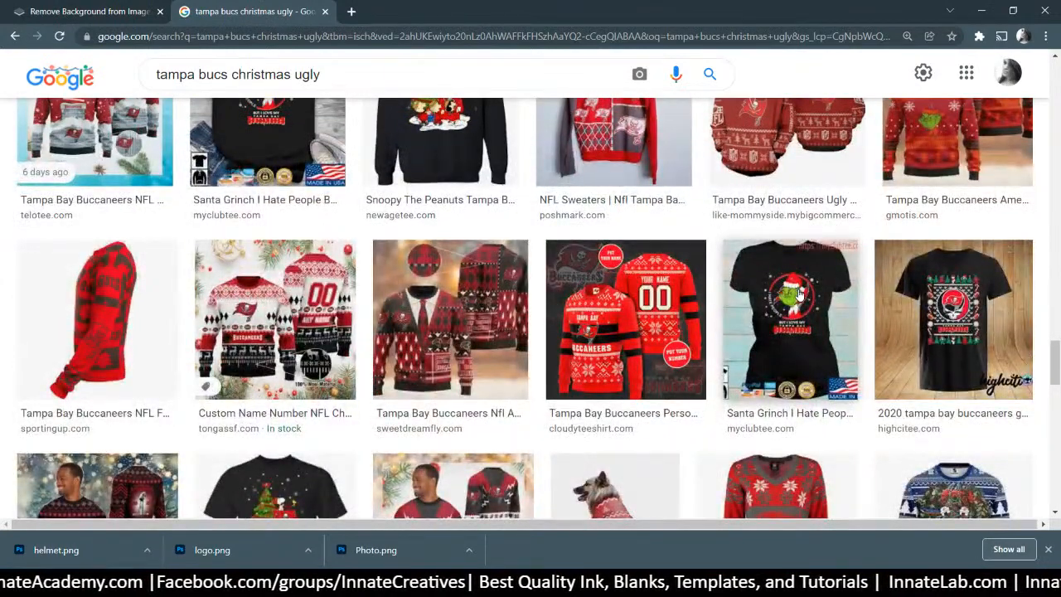
scroll(800, 292, "down", 3)
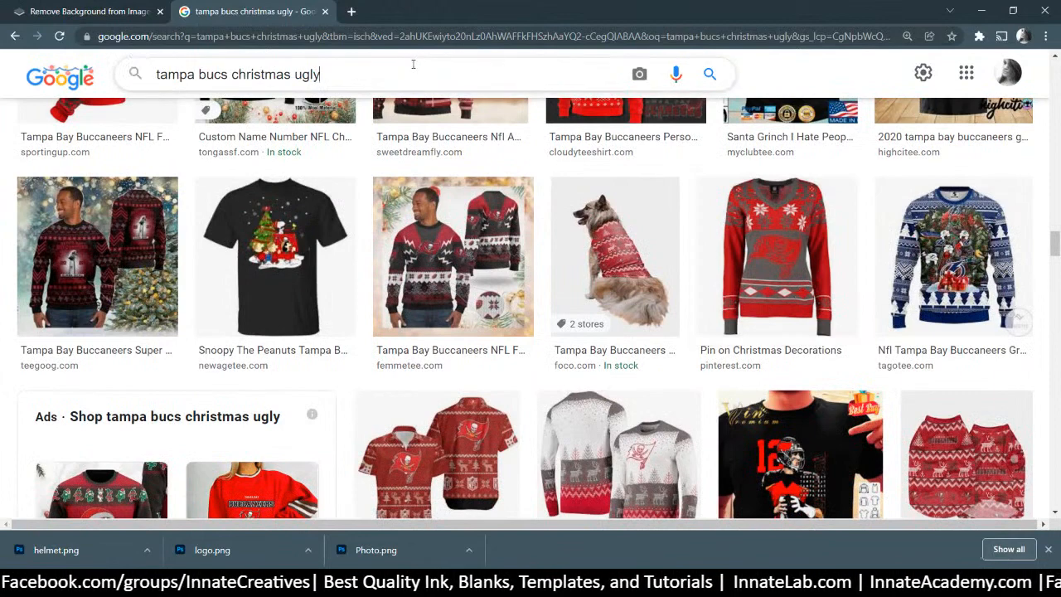
left_click_drag(348, 75, 224, 55)
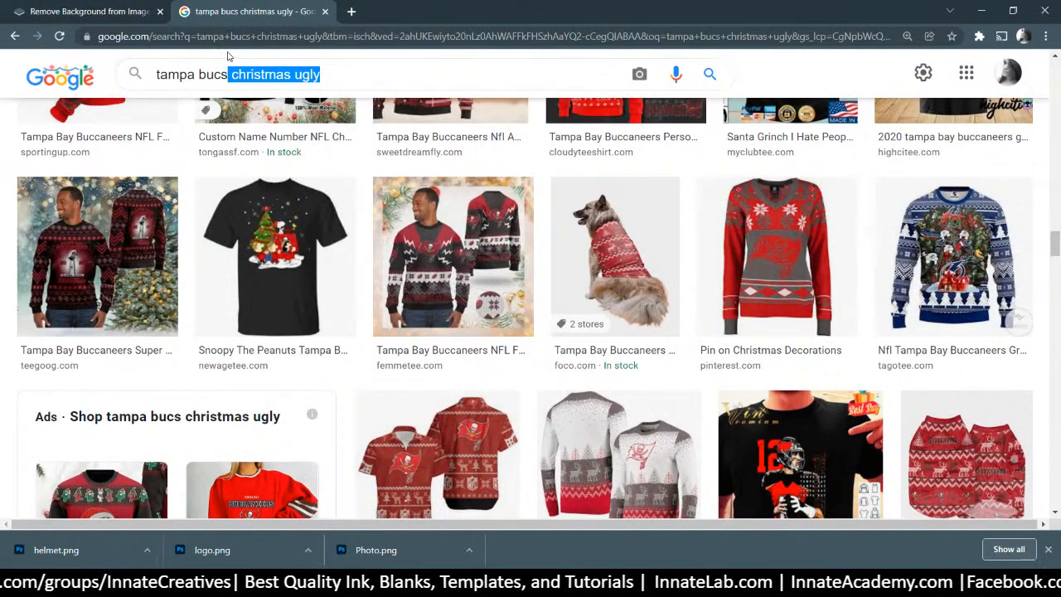
Search images for 'tampa bucs logo', then 'tampa bucs wordmark', and browse the results
key("BackSpace")
type("logo")
key("Return")
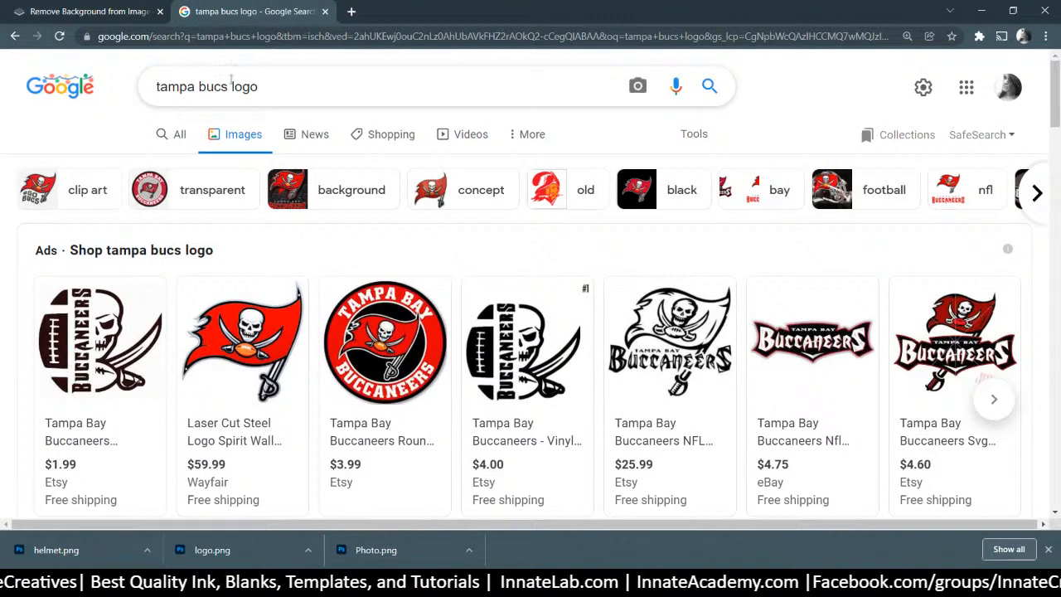
double_click(245, 88)
type("wordmark")
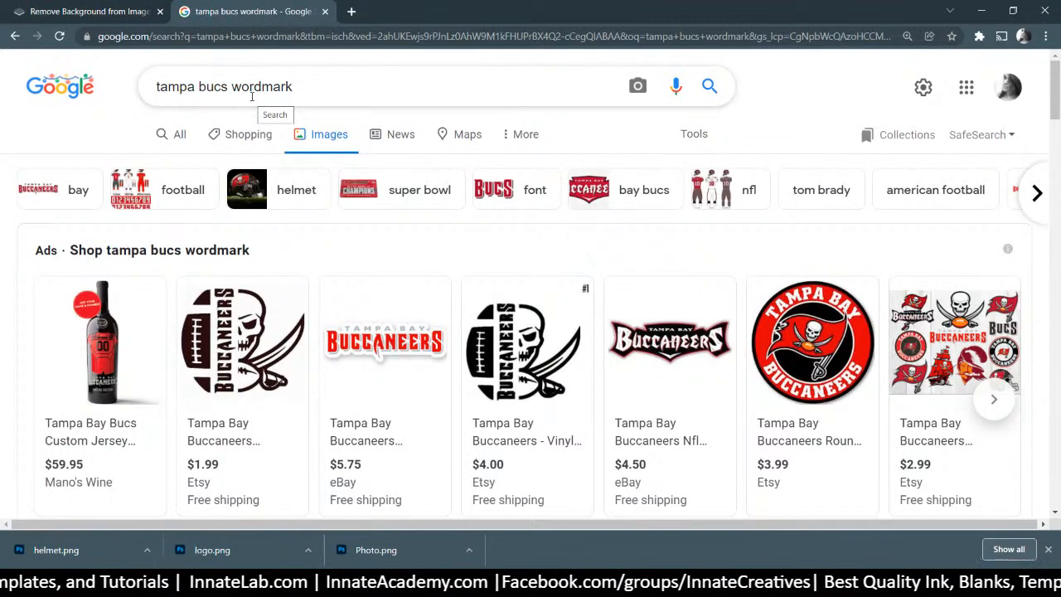
scroll(255, 106, "down", 4)
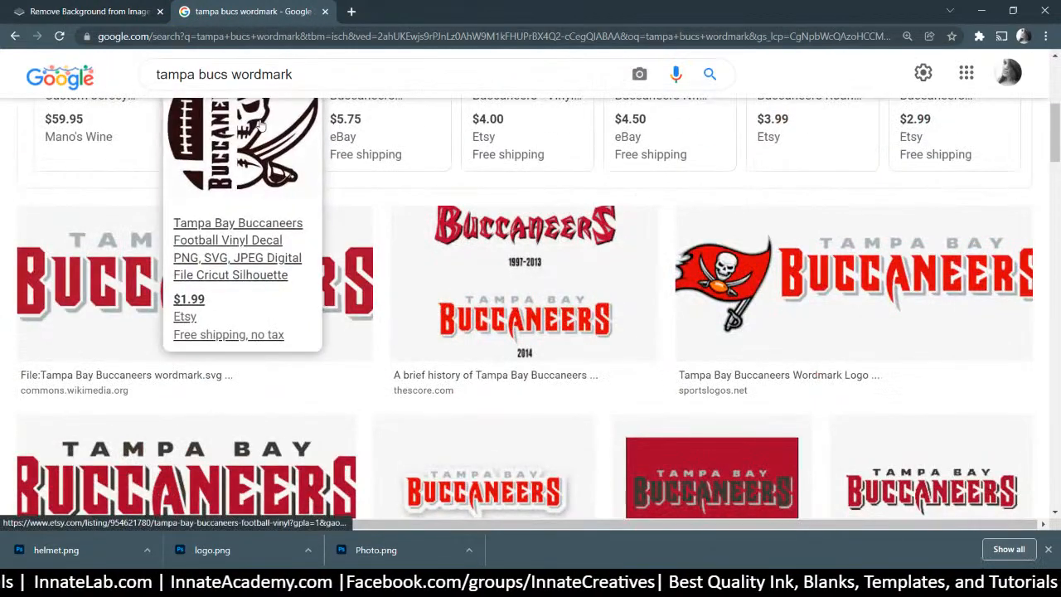
scroll(259, 124, "down", 1)
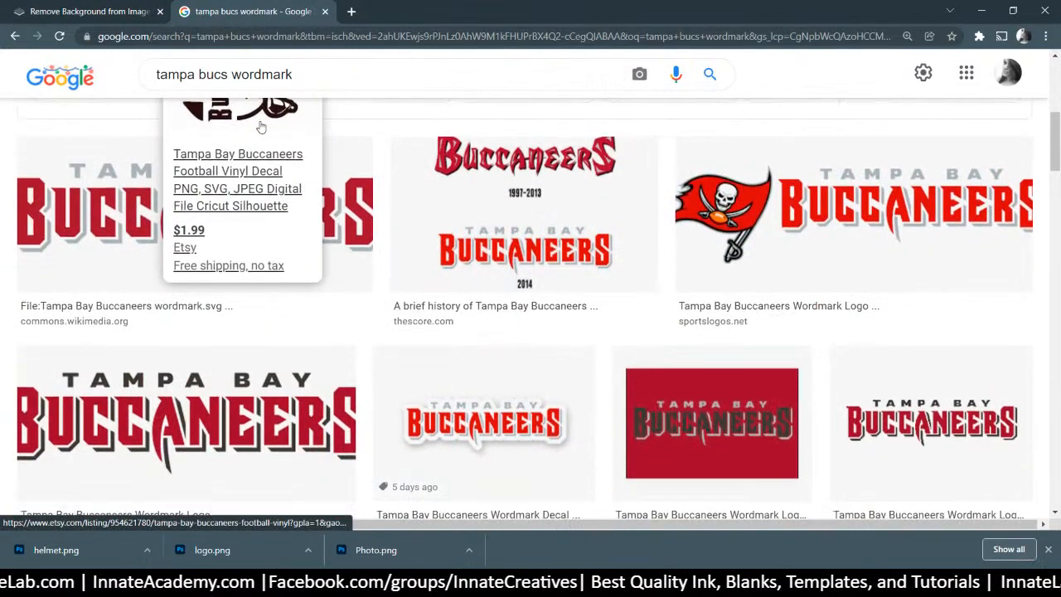
scroll(260, 125, "down", 2)
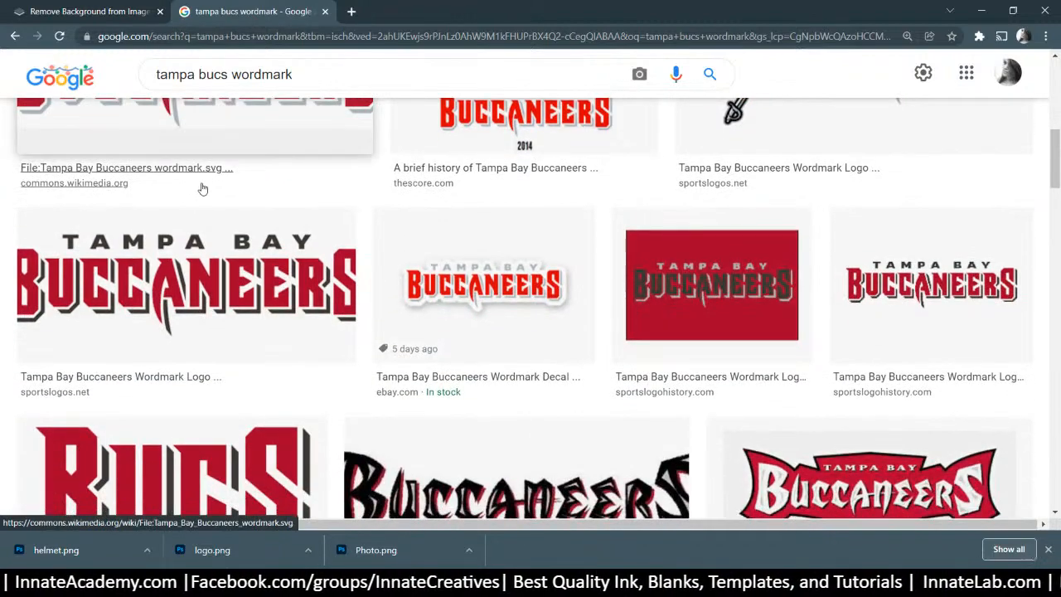
scroll(202, 189, "down", 1)
scroll(214, 337, "down", 2)
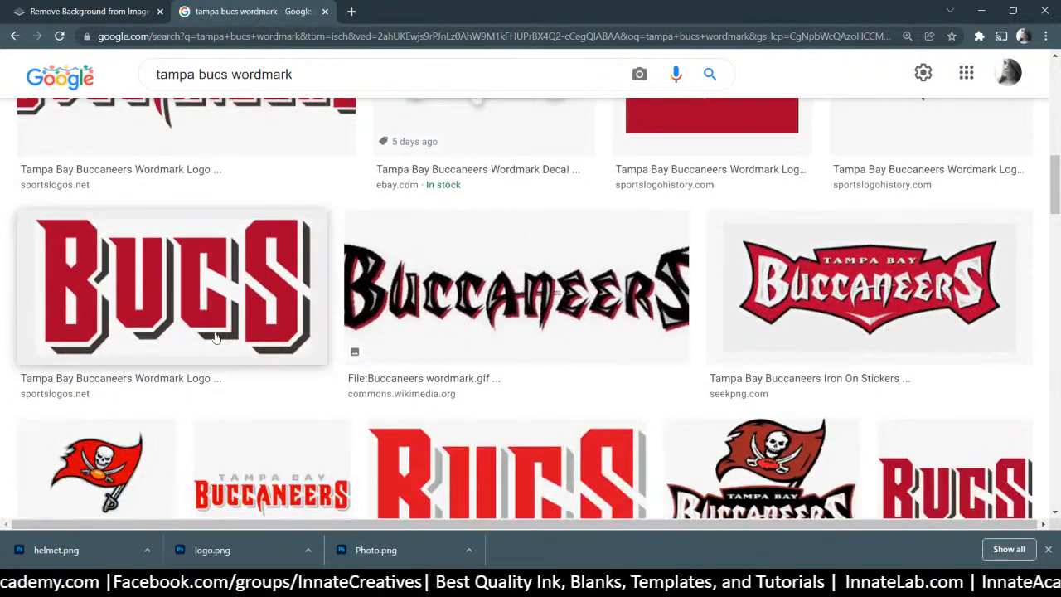
scroll(214, 335, "down", 2)
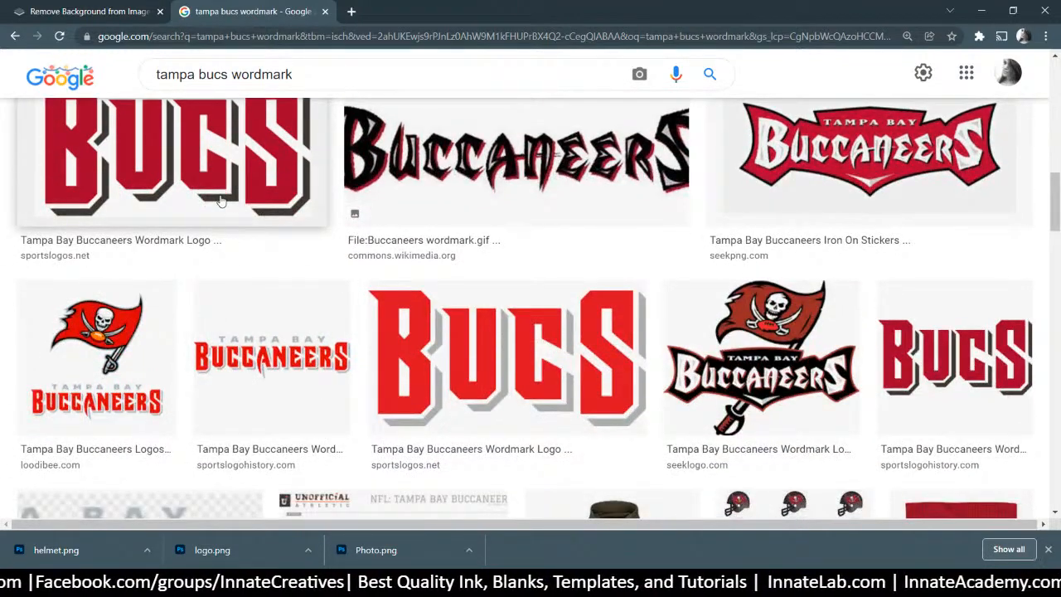
Open the BUCS wordmark result's source page and view the image alone in a new tab
left_click(220, 202)
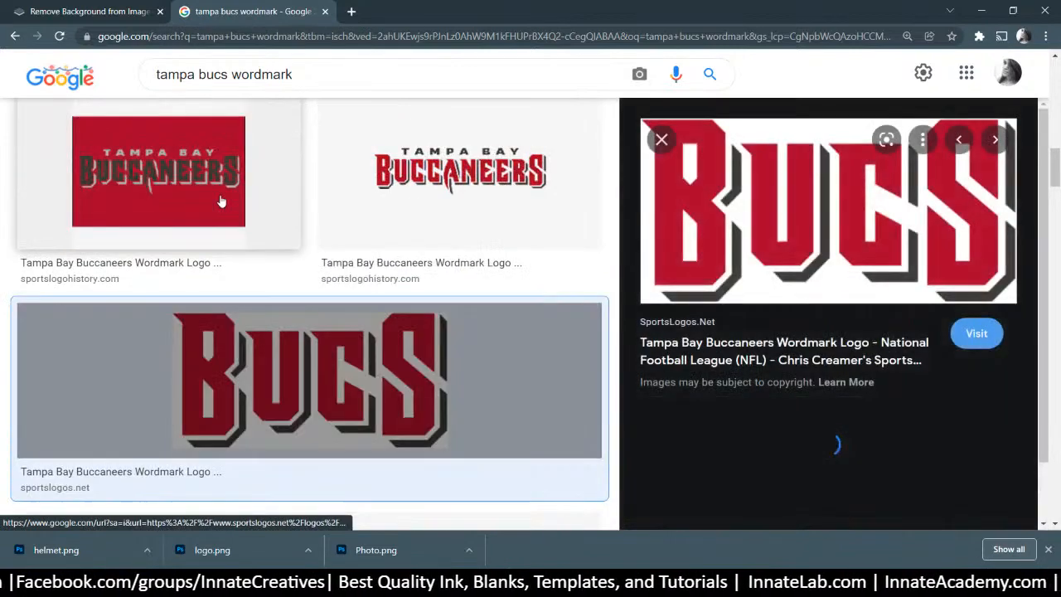
left_click(721, 246)
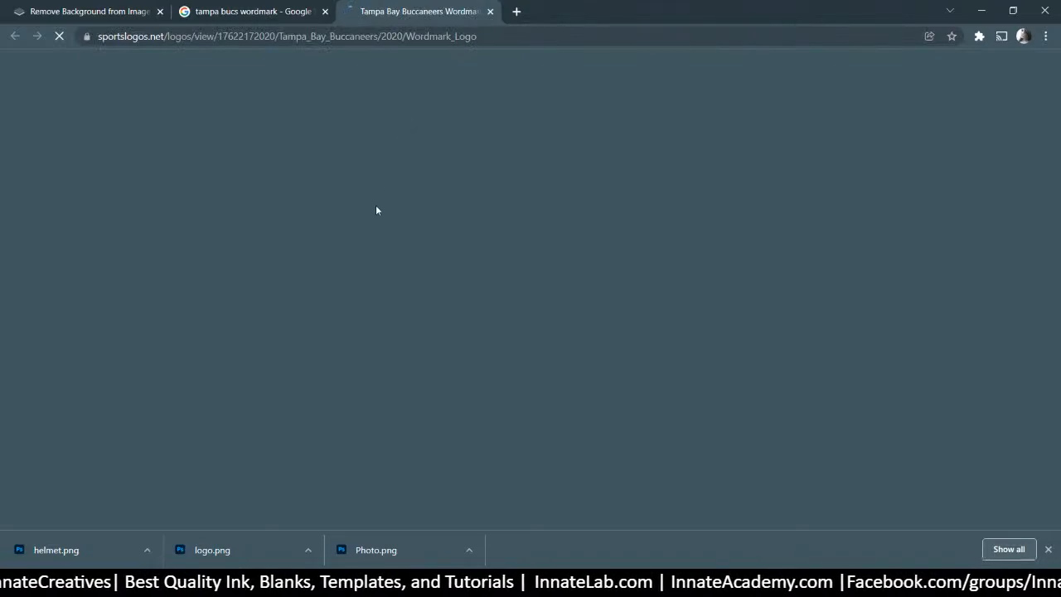
scroll(610, 286, "down", 3)
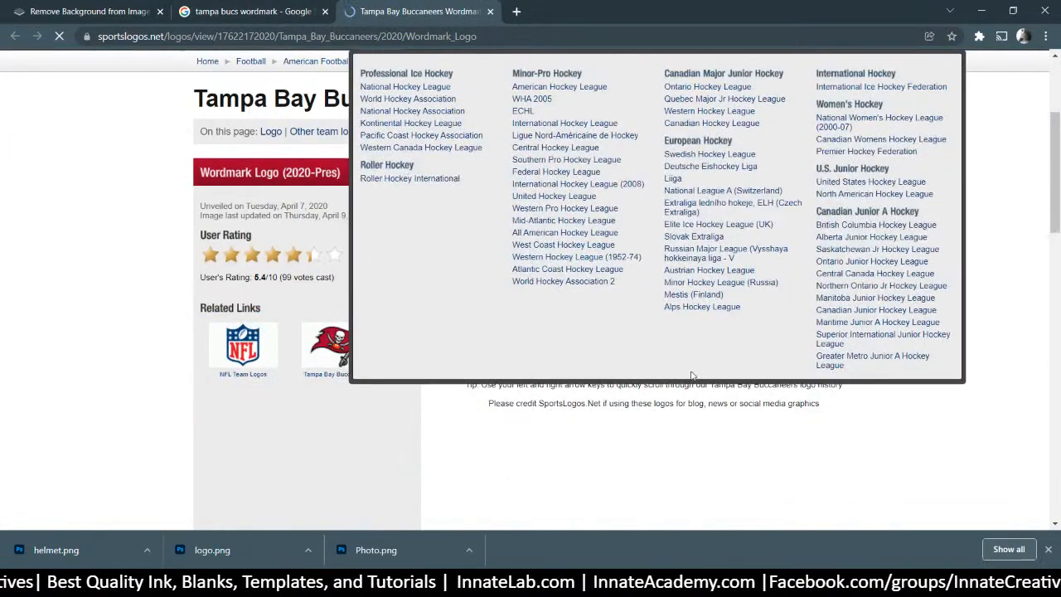
right_click(614, 279)
left_click(655, 290)
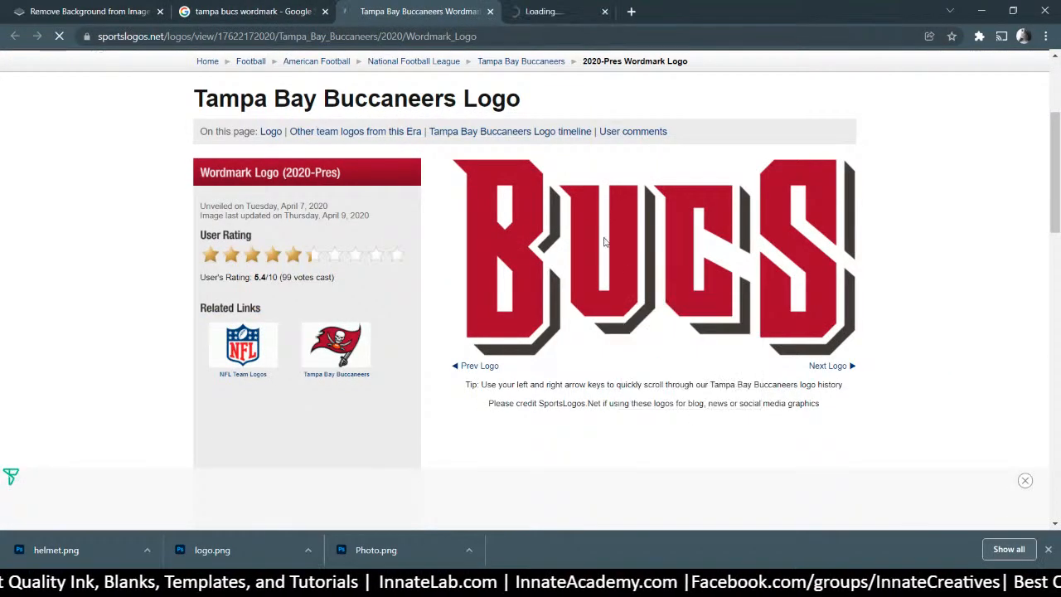
left_click(558, 25)
Save the BUCS image as wordmark.png in the Brady folder
right_click(565, 221)
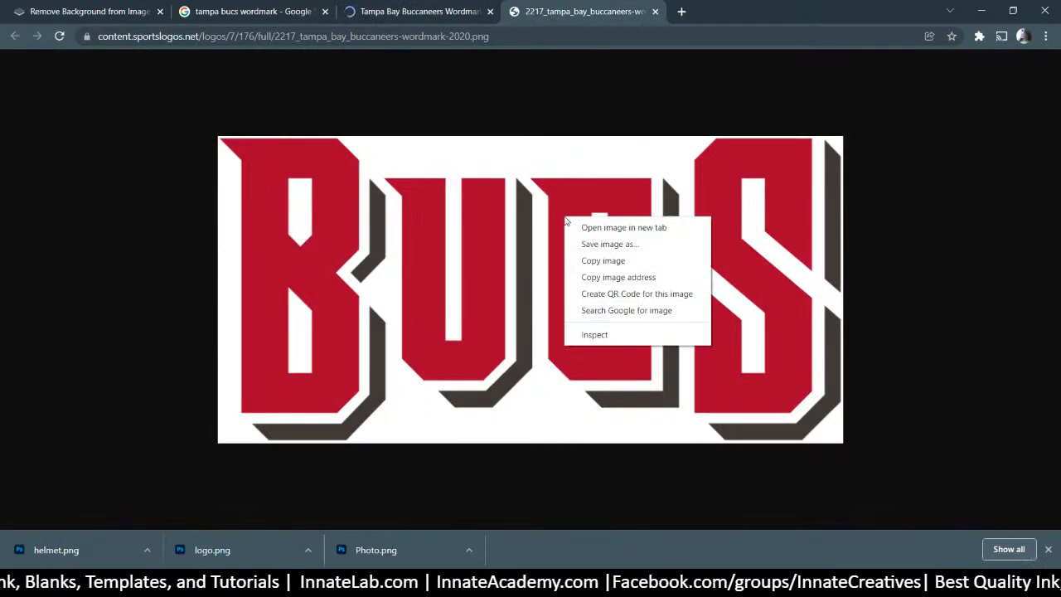
left_click(611, 244)
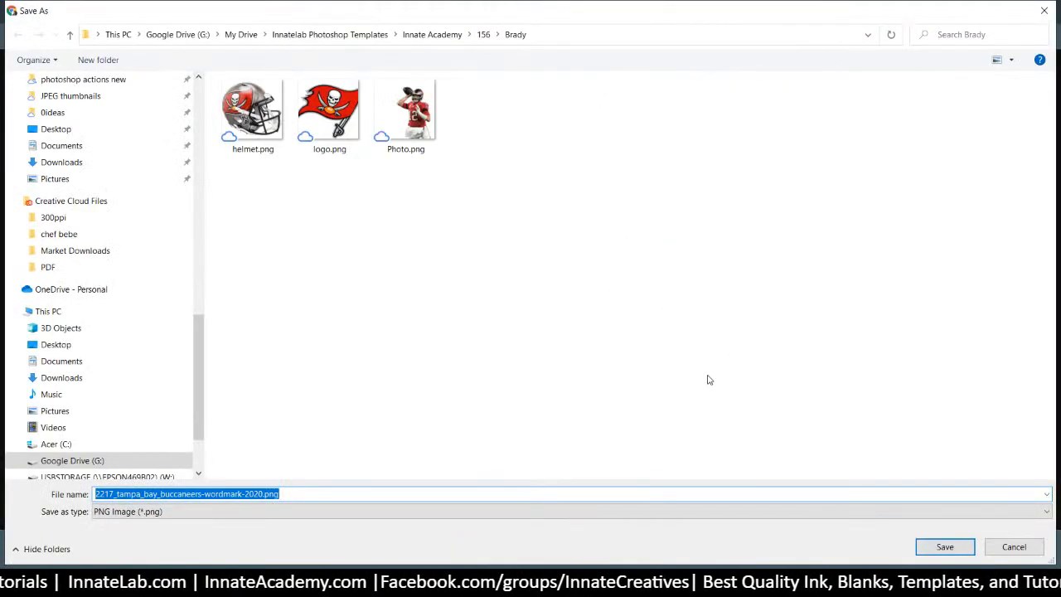
type("w")
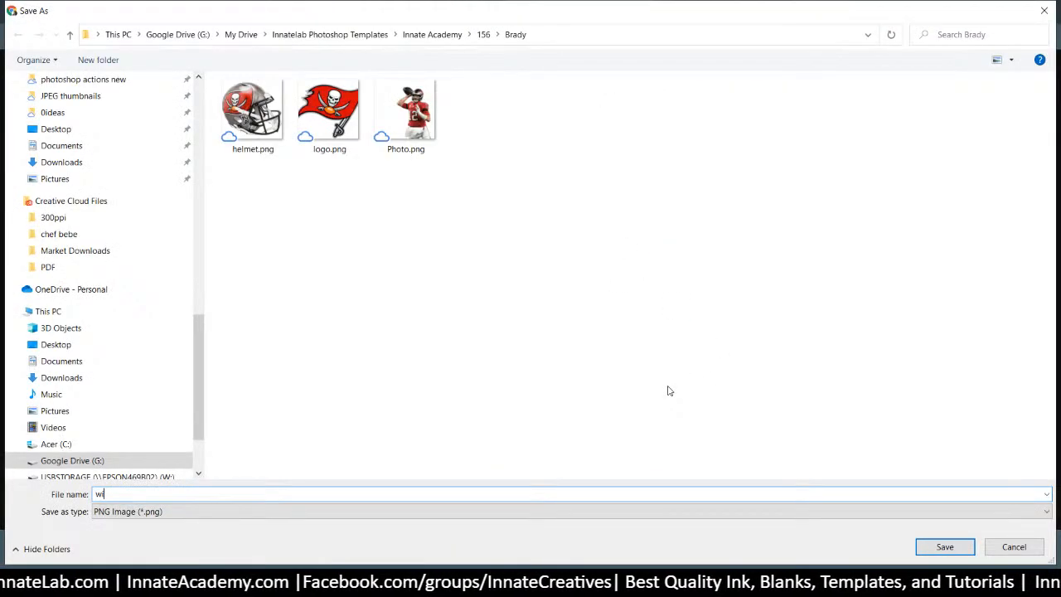
type("o")
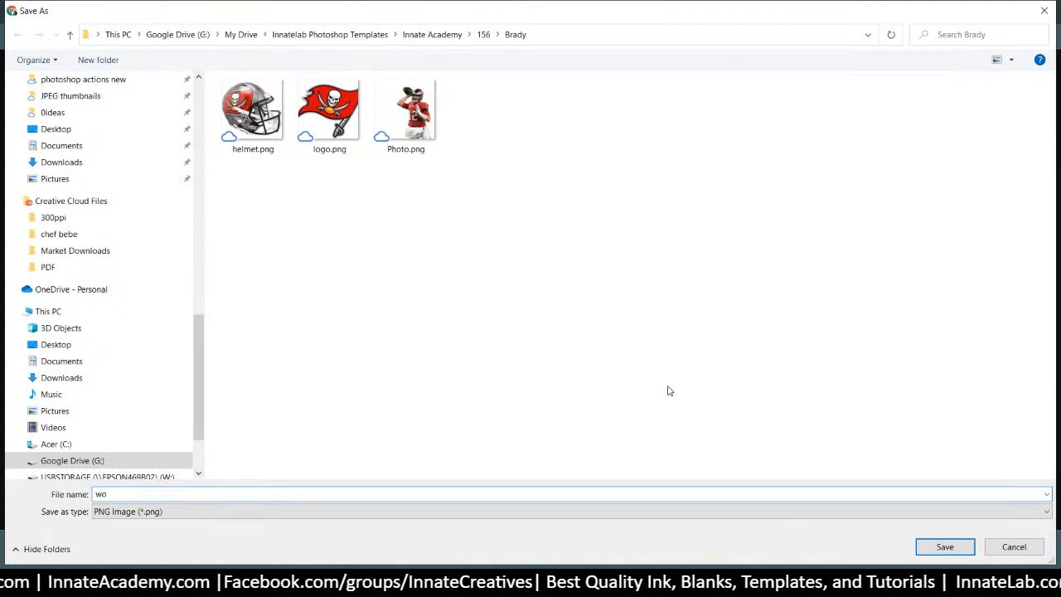
type("rdmark")
key("Return")
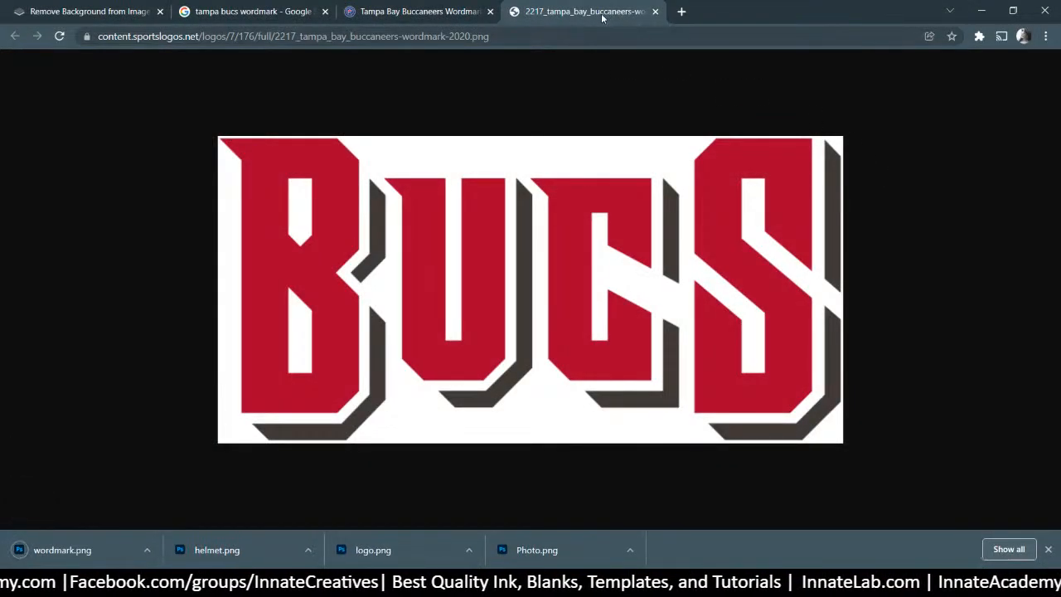
left_click(681, 11)
Upload wordmark.png to remove.bg and save the HD cut-out over the original wordmark.png
type("remove.bg")
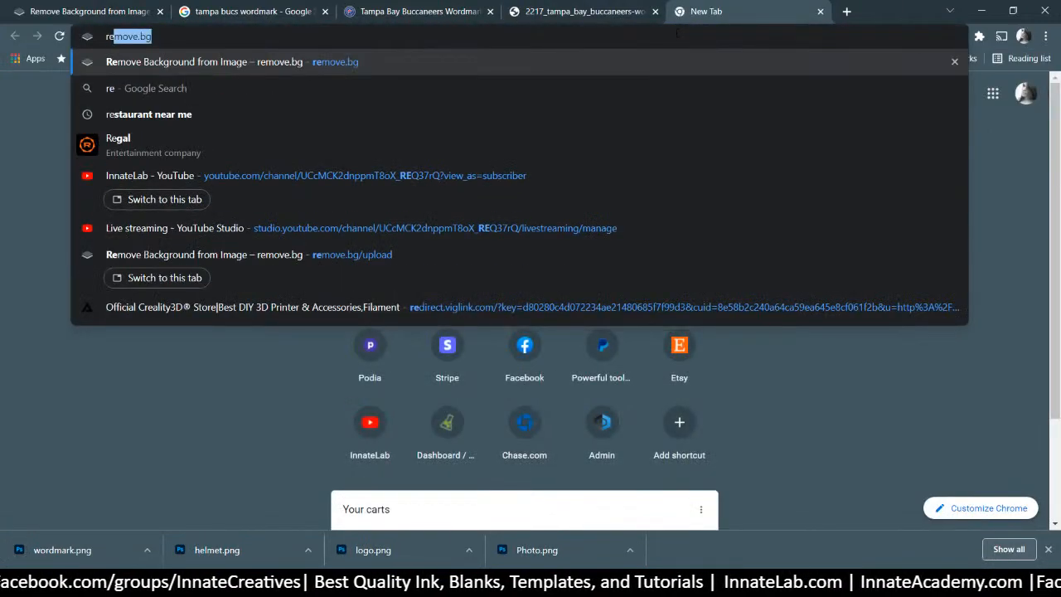
key("Return")
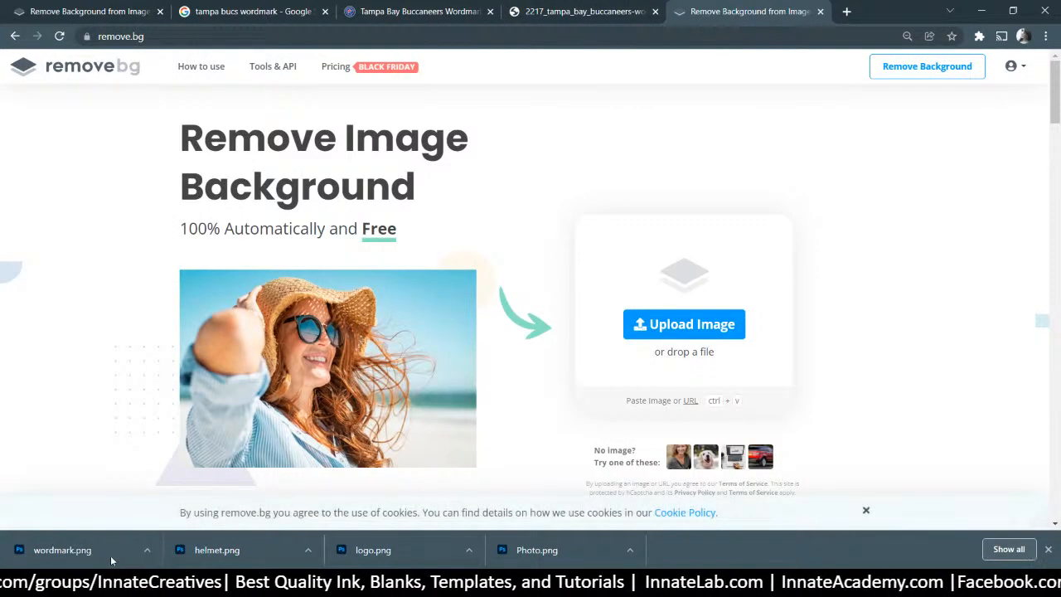
left_click_drag(111, 555, 230, 364)
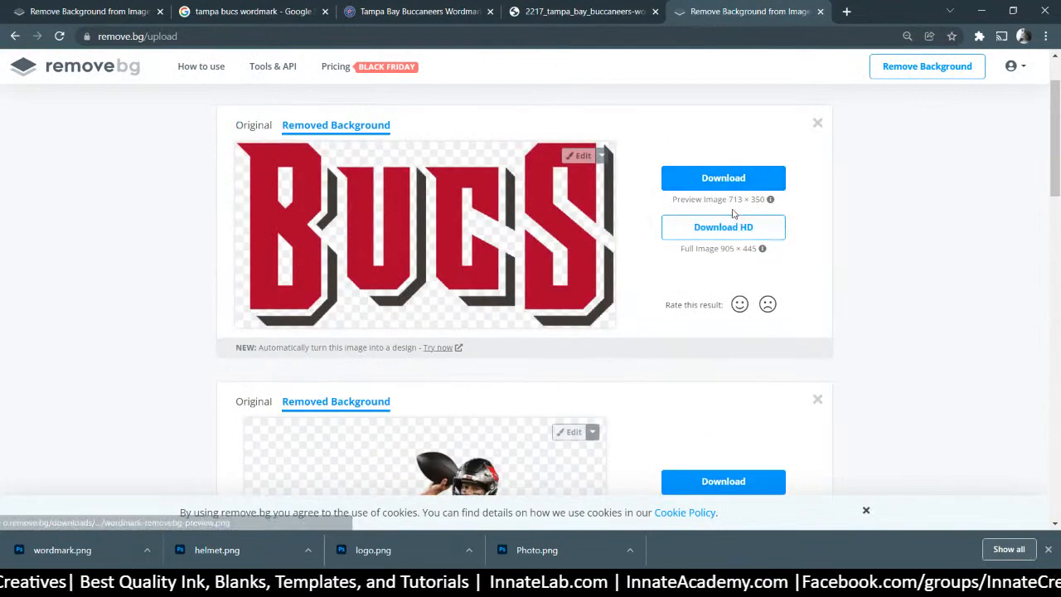
left_click(720, 236)
left_click(618, 340)
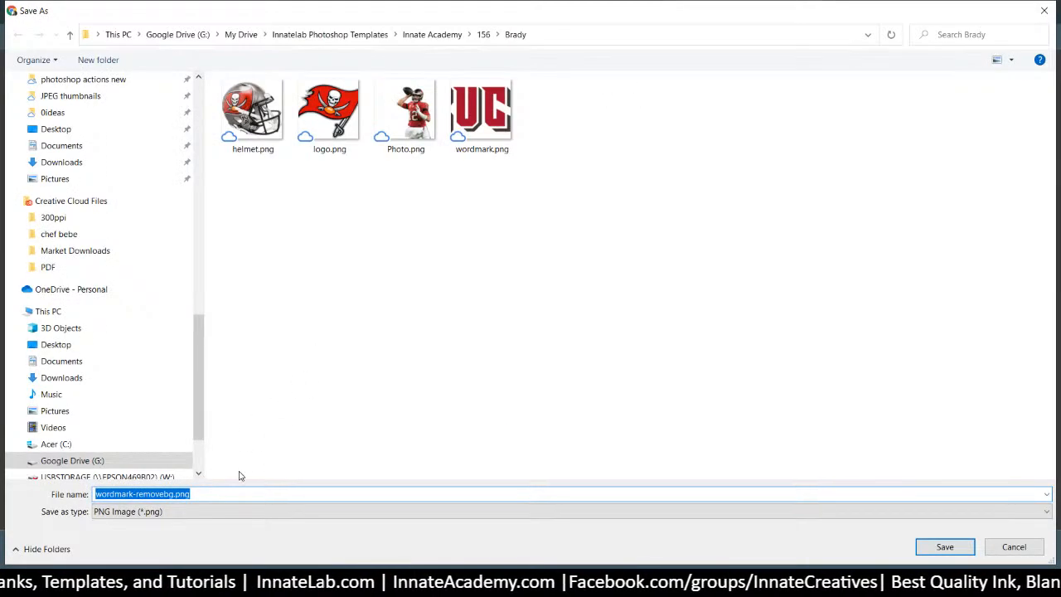
left_click(486, 121)
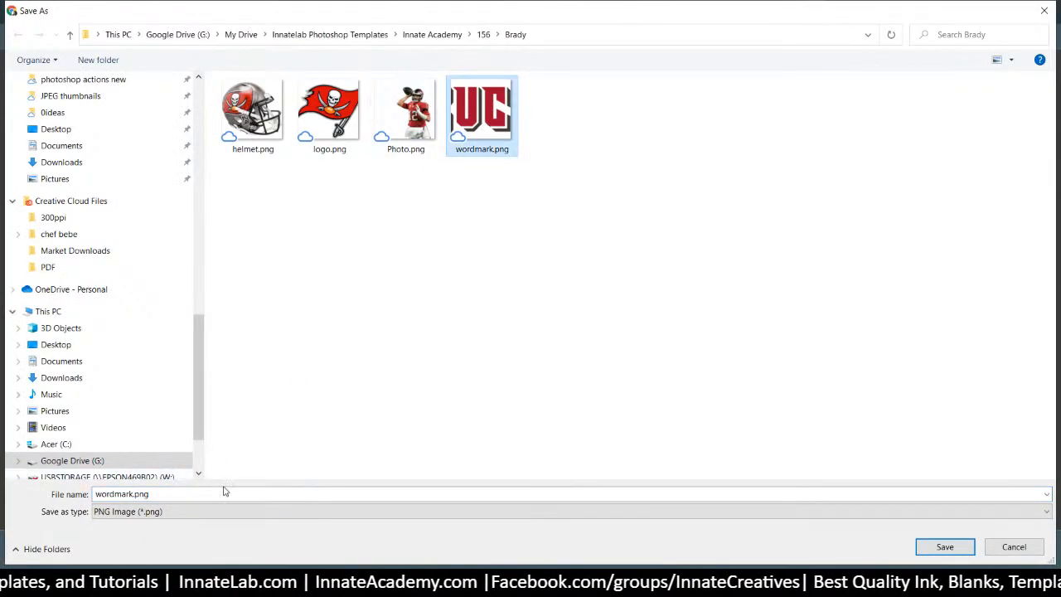
left_click(941, 549)
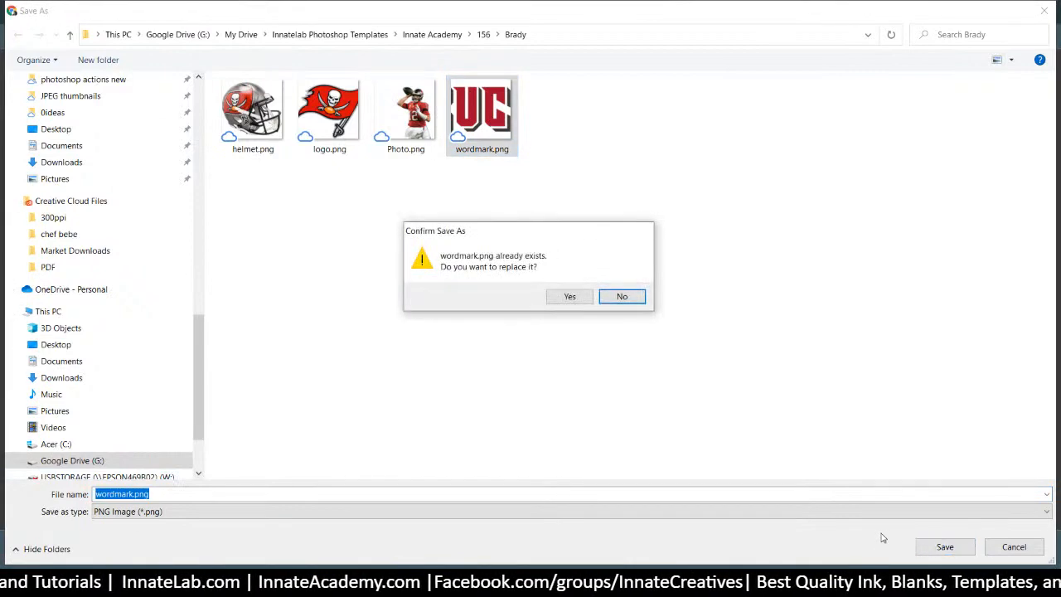
left_click(570, 294)
key("alt+Tab")
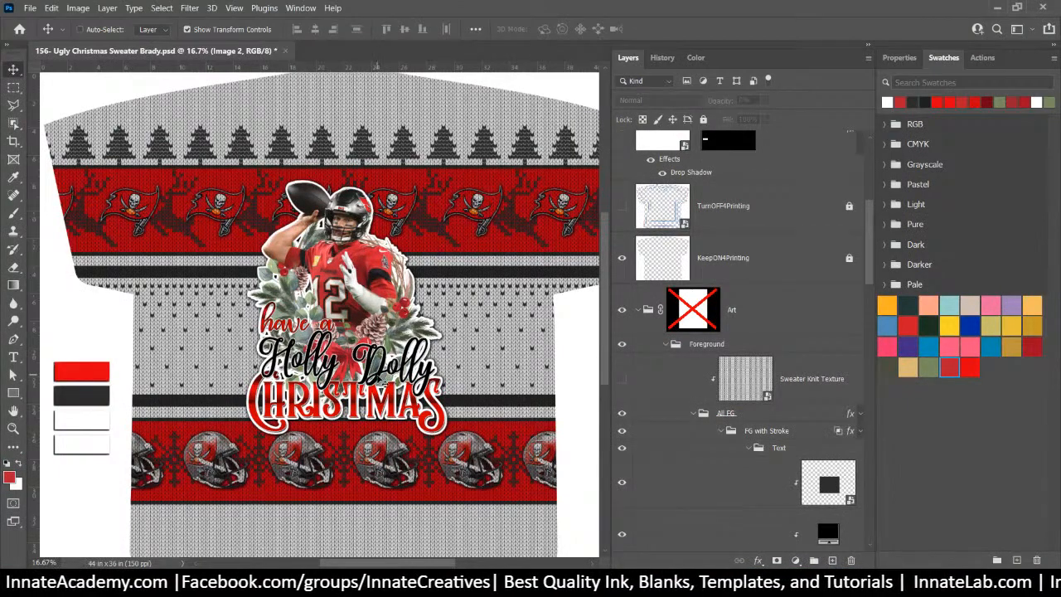
Hide the Holly Dolly Christmas Text group
right_click(377, 374)
left_click(426, 431)
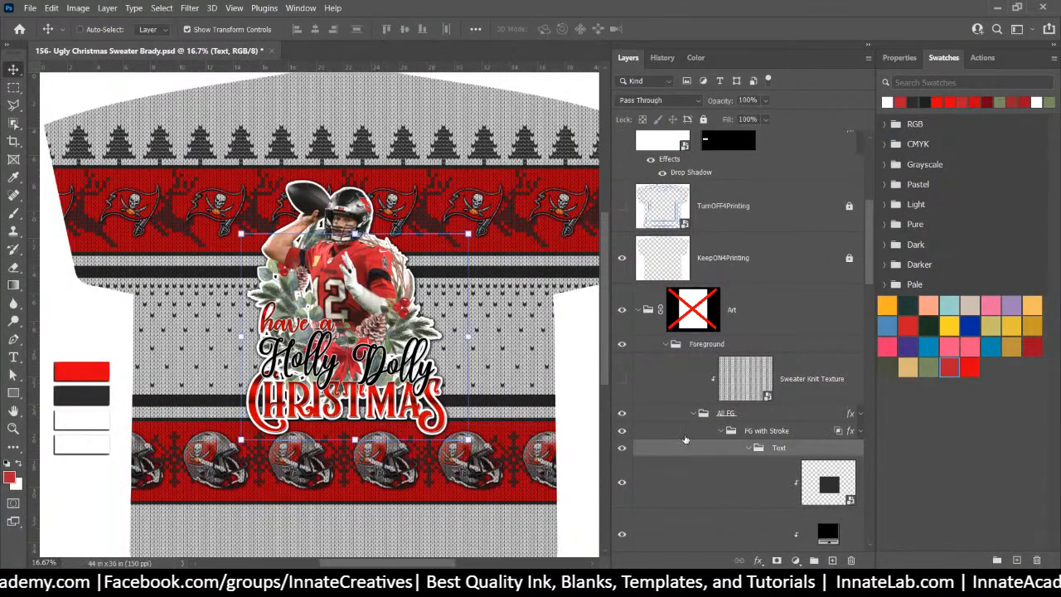
scroll(690, 444, "down", 4)
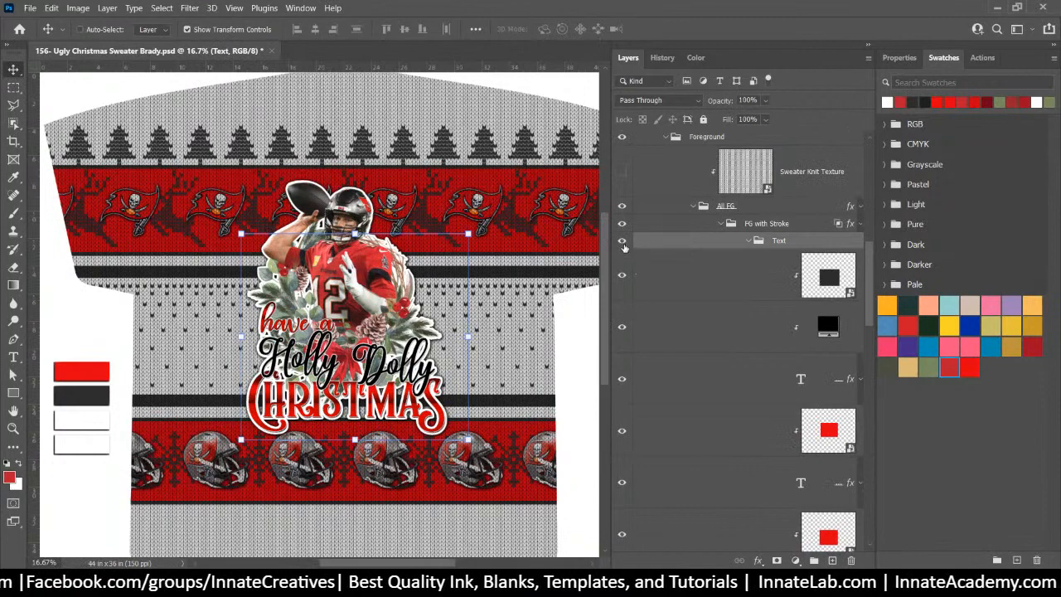
left_click(622, 243)
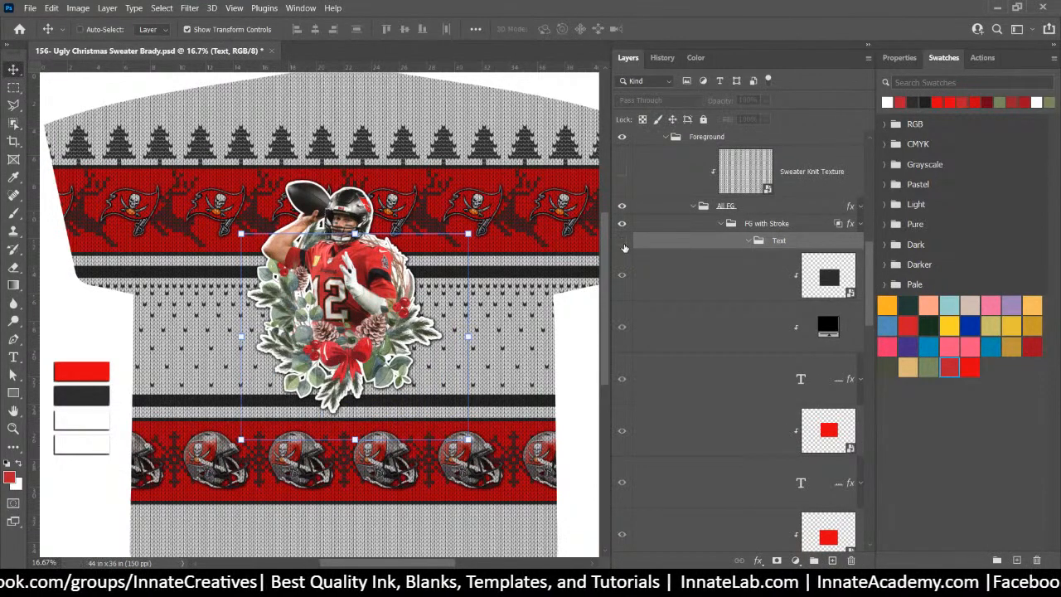
Place wordmark.png from the Brady folder as its own layer, positioned below the Brady wreath
left_click(750, 282)
left_click(481, 581)
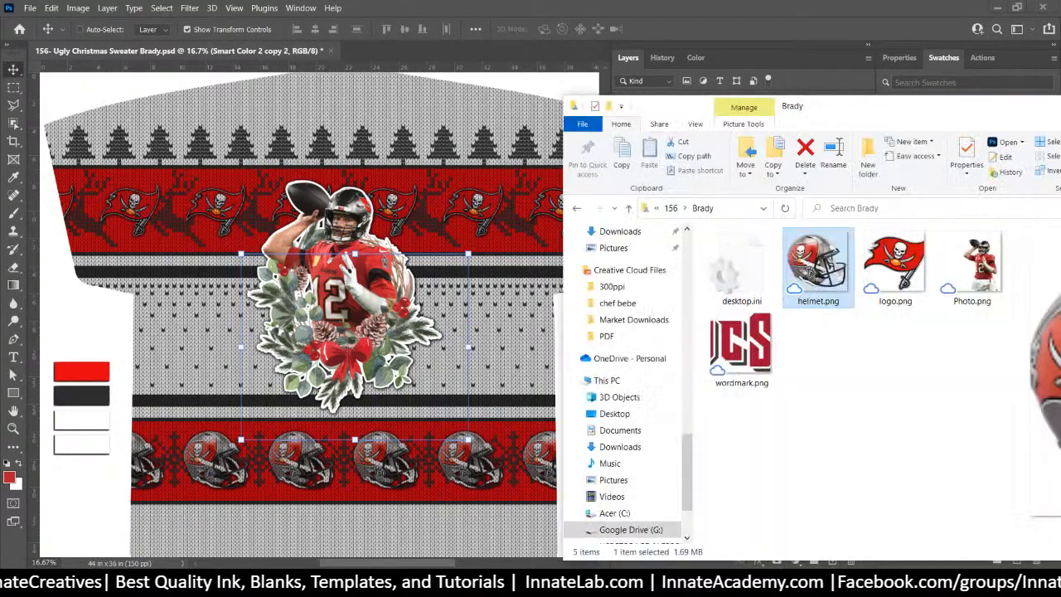
left_click_drag(736, 376, 387, 406)
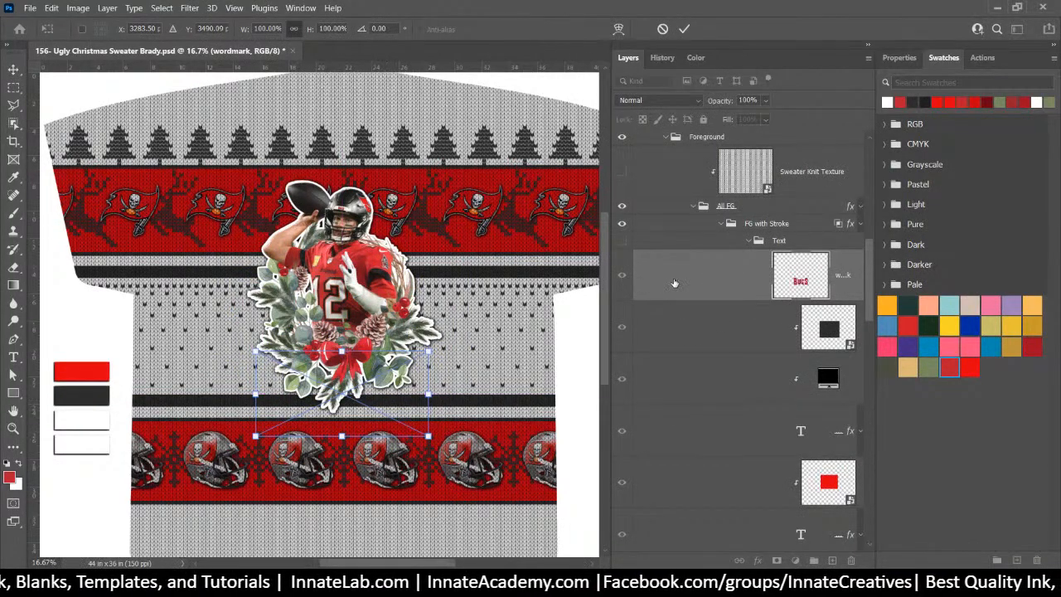
key("Return")
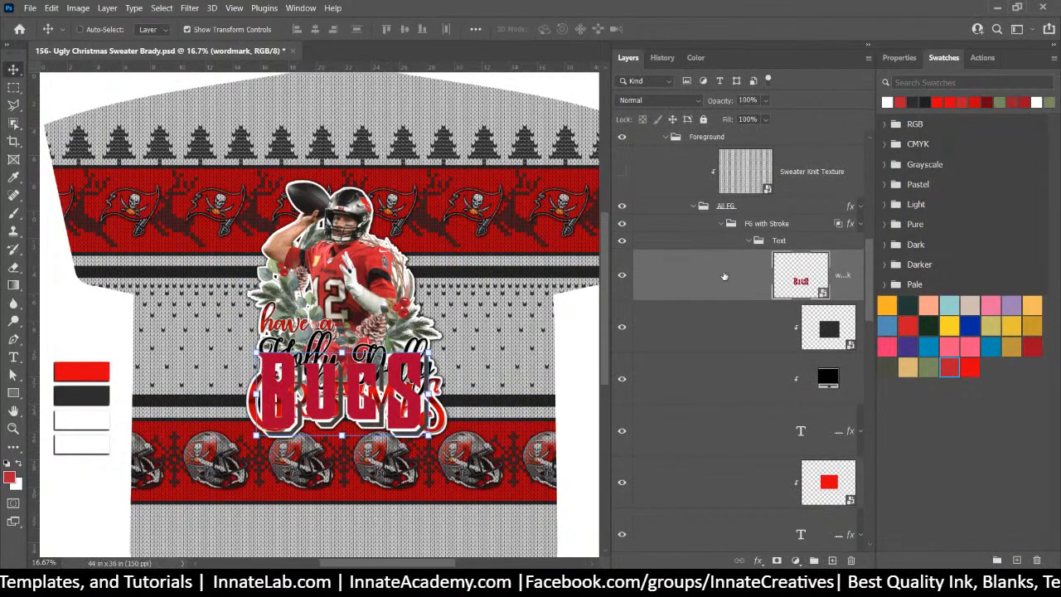
scroll(798, 278, "up", 1)
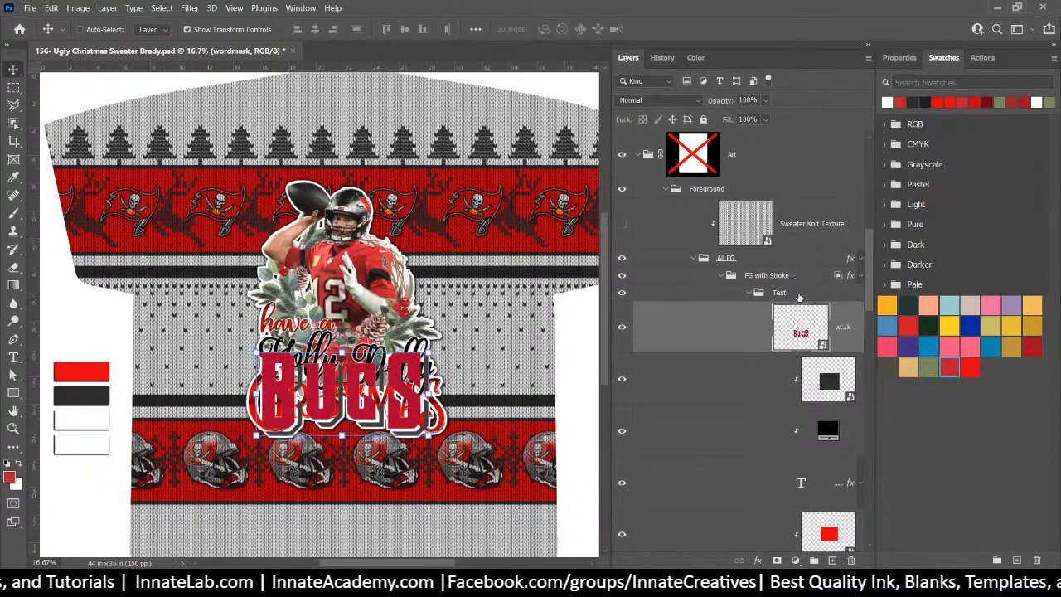
mouse_move(793, 333)
left_mouse_down()
mouse_move(798, 292)
mouse_move(788, 328)
mouse_move(789, 284)
left_mouse_up()
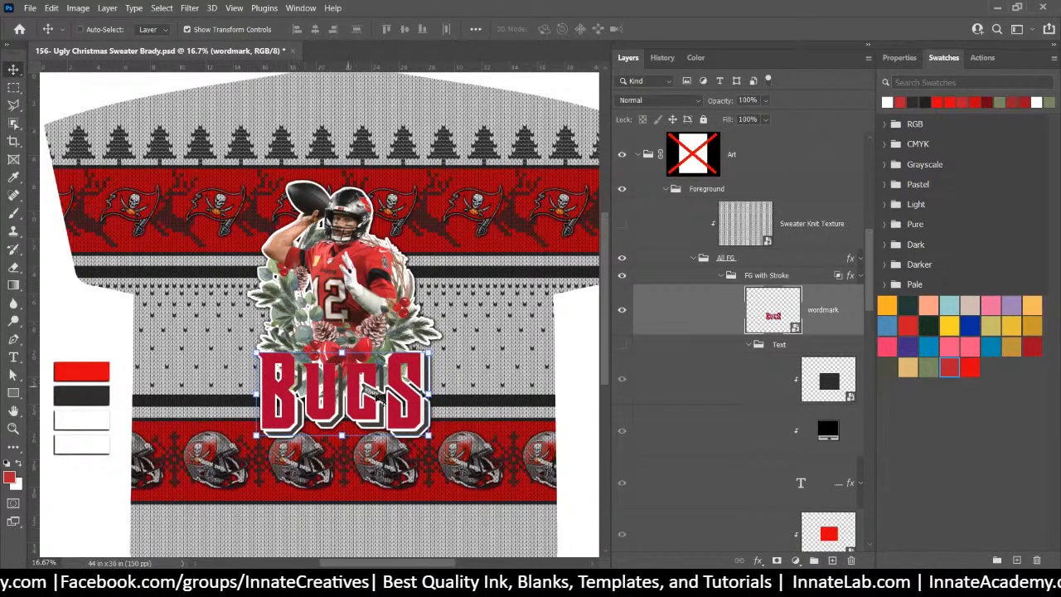
left_click_drag(413, 414, 408, 415)
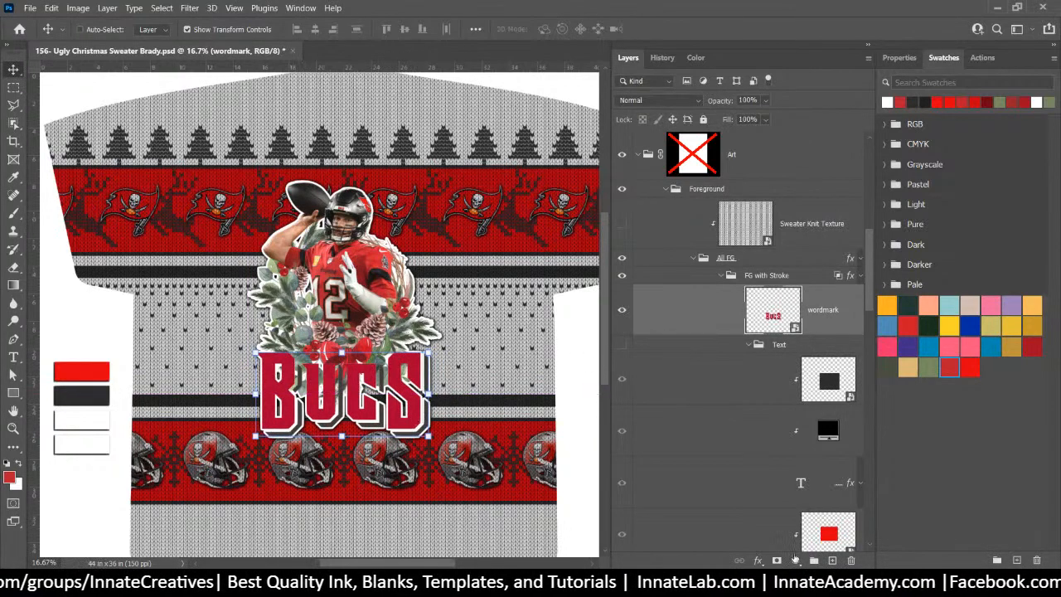
Add a white stroke of about 54 px to the BUCS wordmark and move its layer under All FG
left_click(758, 560)
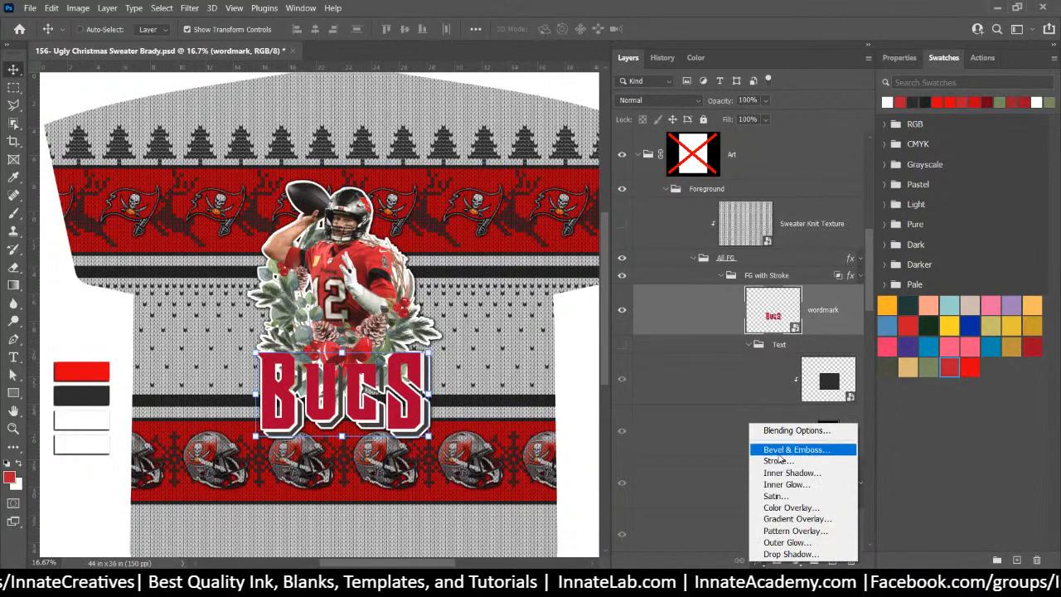
left_click(748, 463)
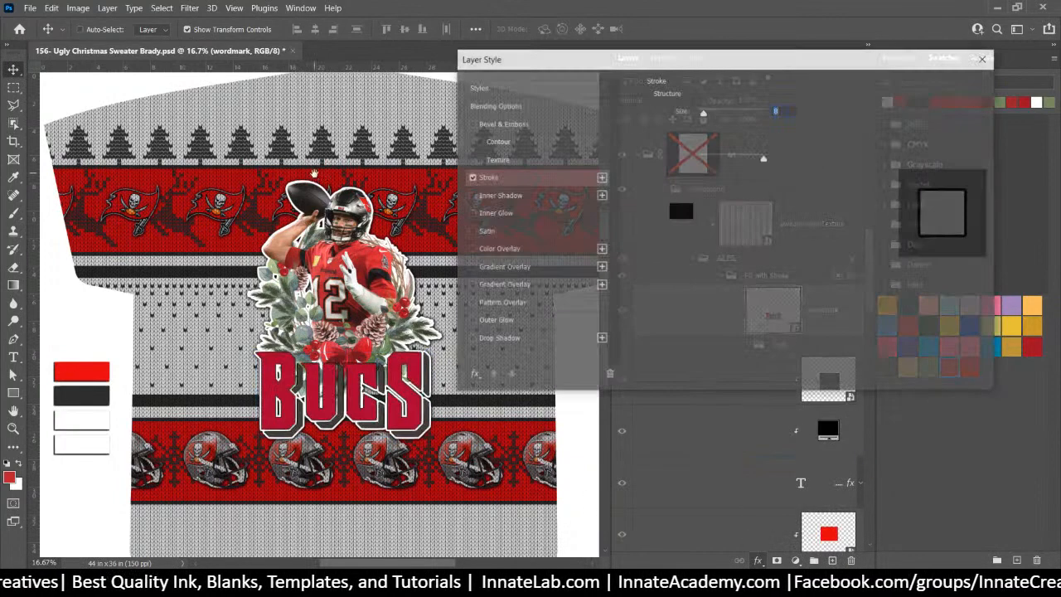
left_click(680, 211)
mouse_move(639, 214)
left_mouse_down()
mouse_move(602, 217)
mouse_move(487, 51)
left_mouse_up()
left_click(877, 120)
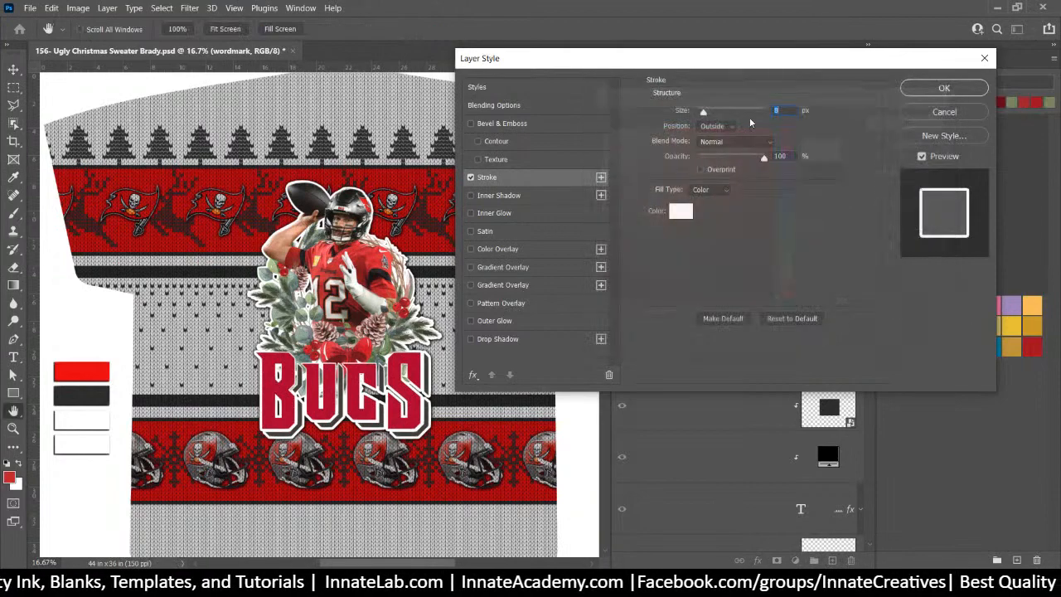
left_click_drag(705, 113, 717, 116)
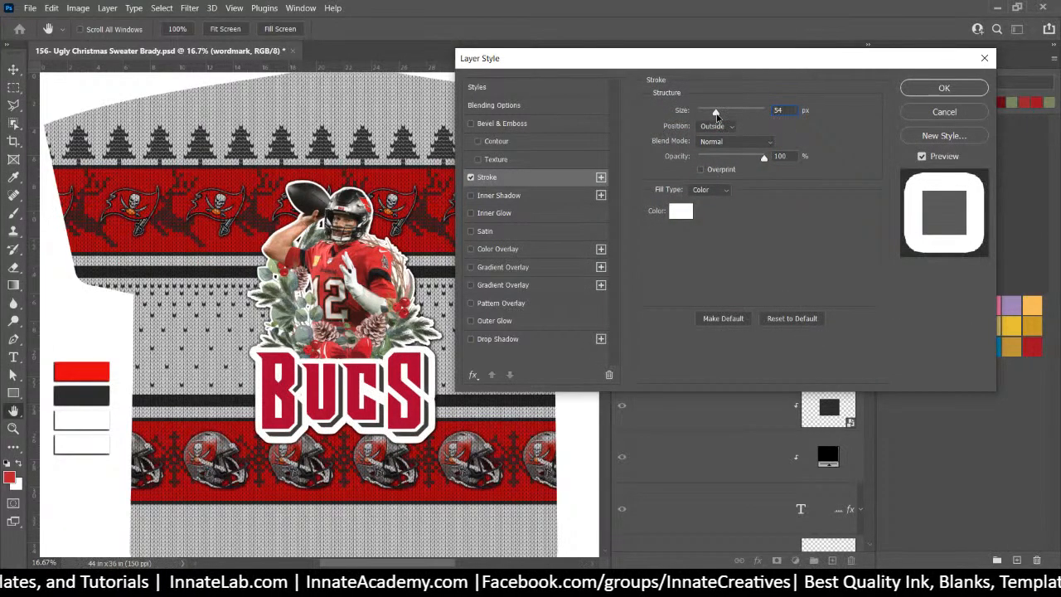
left_click(942, 88)
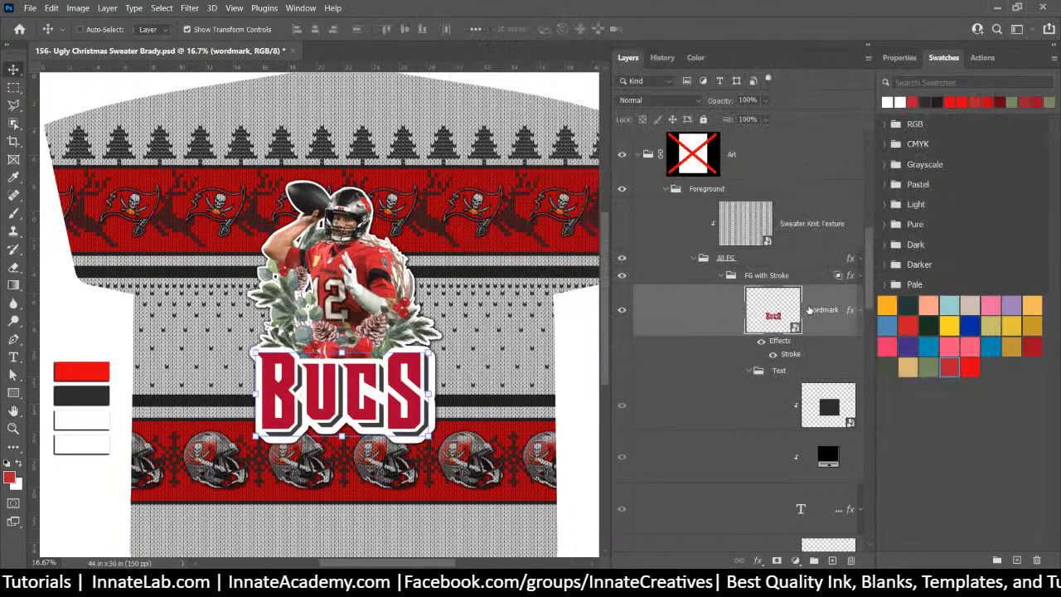
left_click_drag(811, 311, 783, 271)
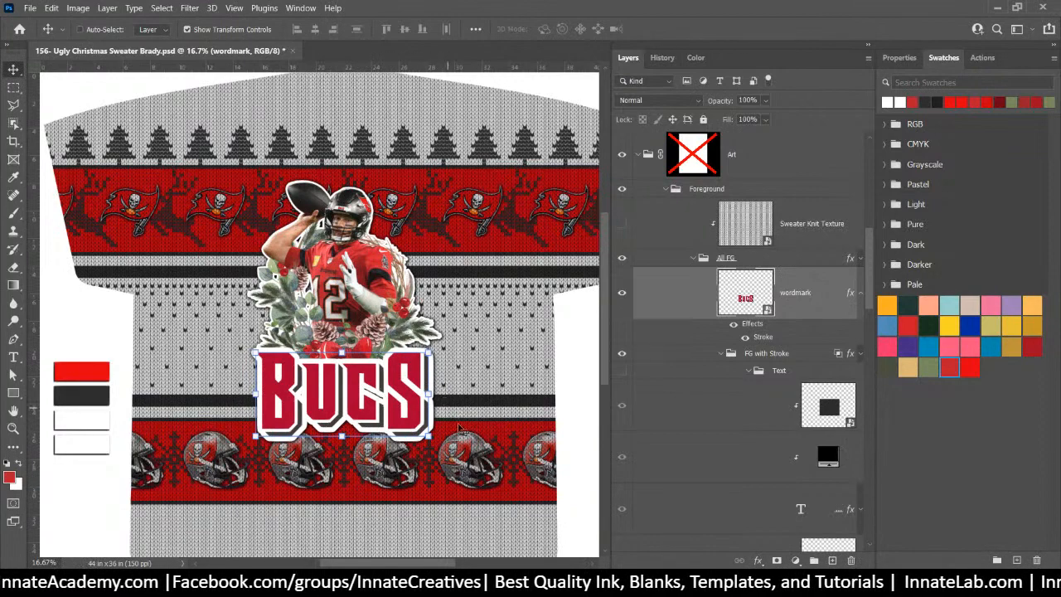
Scale the BUCS wordmark to about 81%, nudge it up under the wreath, and show the knit texture
left_click_drag(433, 436, 356, 391)
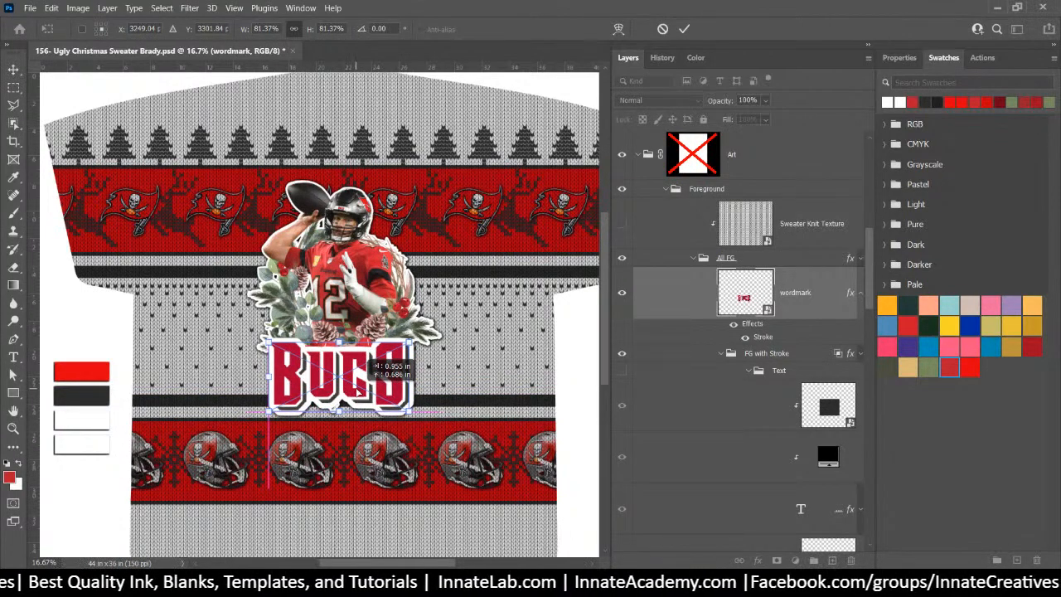
left_click_drag(358, 391, 358, 391)
key("Return")
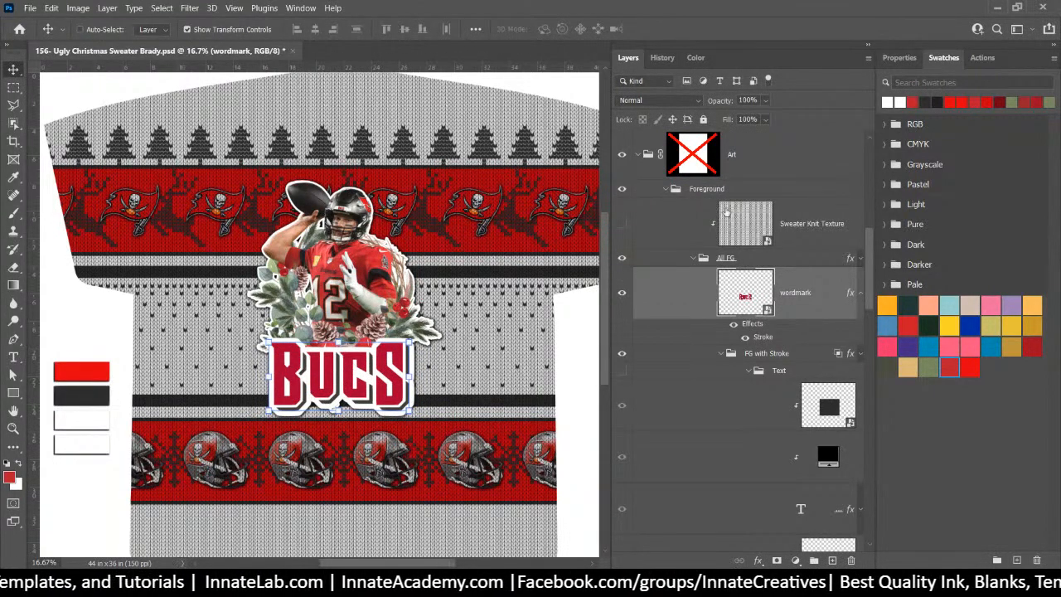
left_click(623, 225)
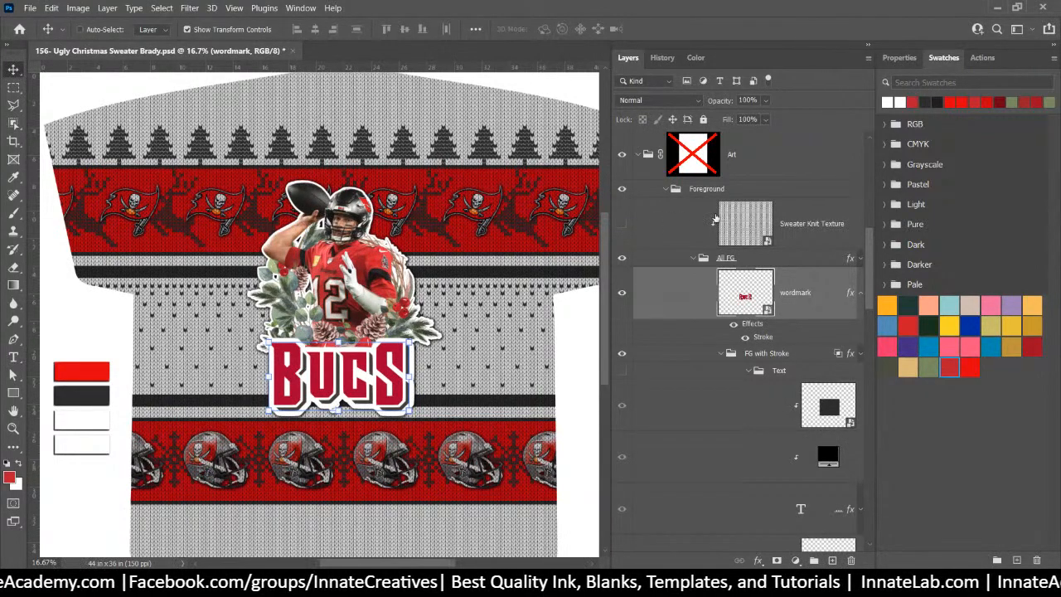
Turn the Sweater Knit Texture layer back on, then hide it again
left_click(621, 225)
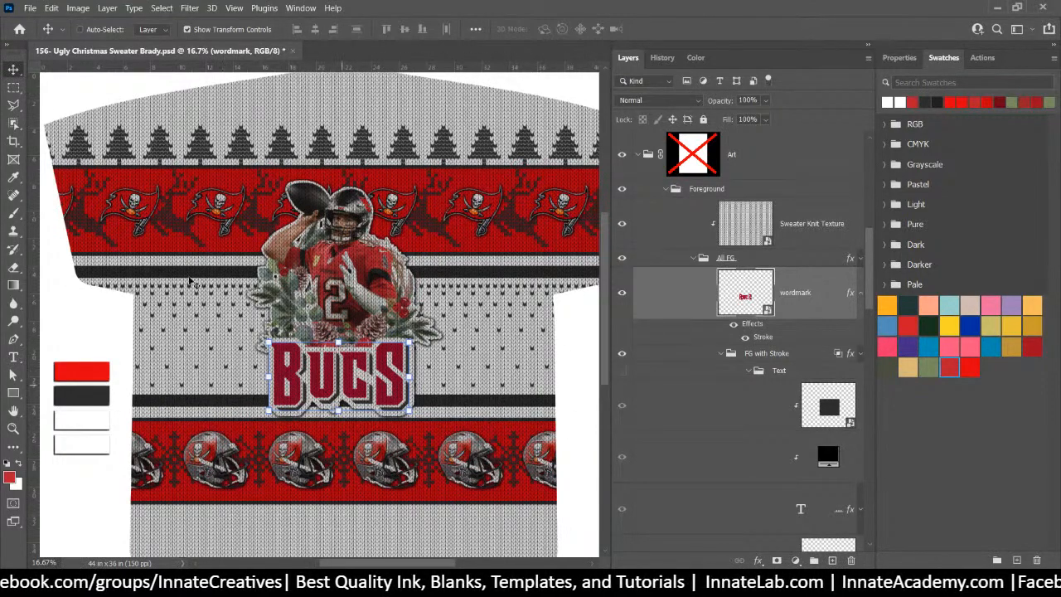
left_click(622, 225)
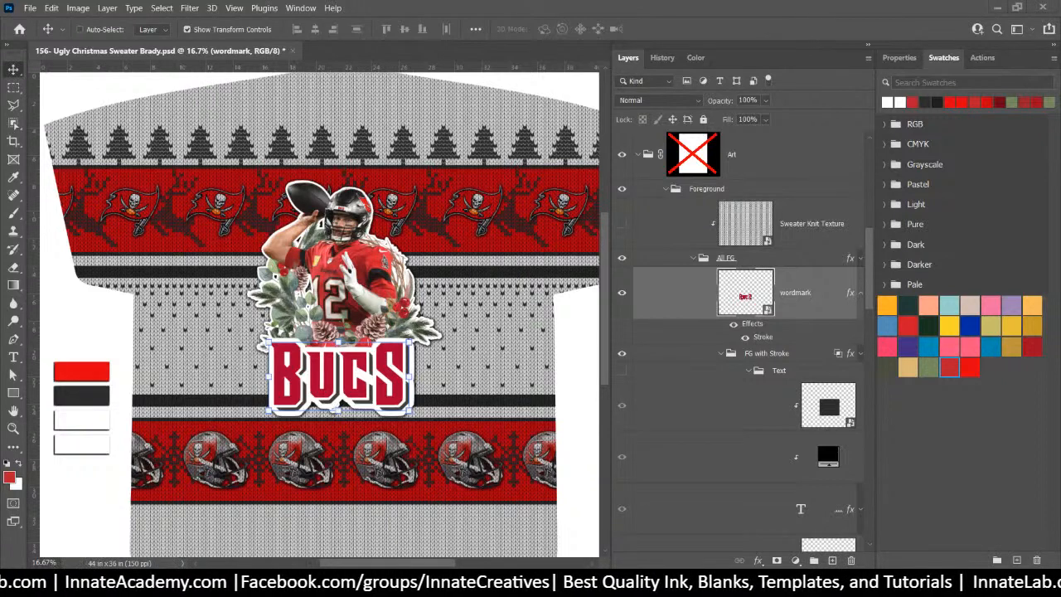
Hide the BUCS wordmark, show the Holly Dolly Christmas text, and widen the layers list
left_click(622, 294)
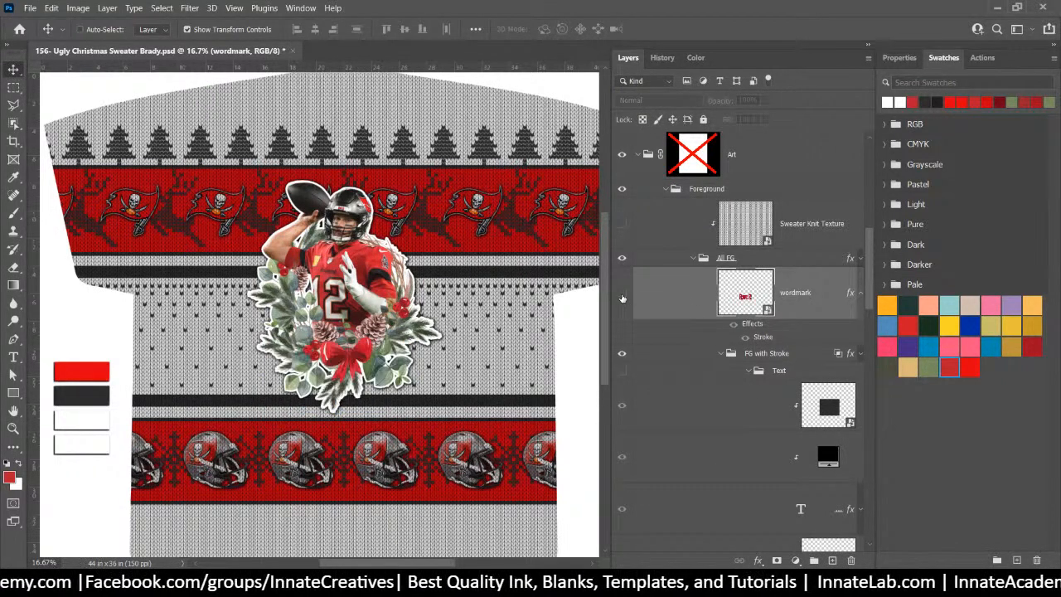
left_click(622, 371)
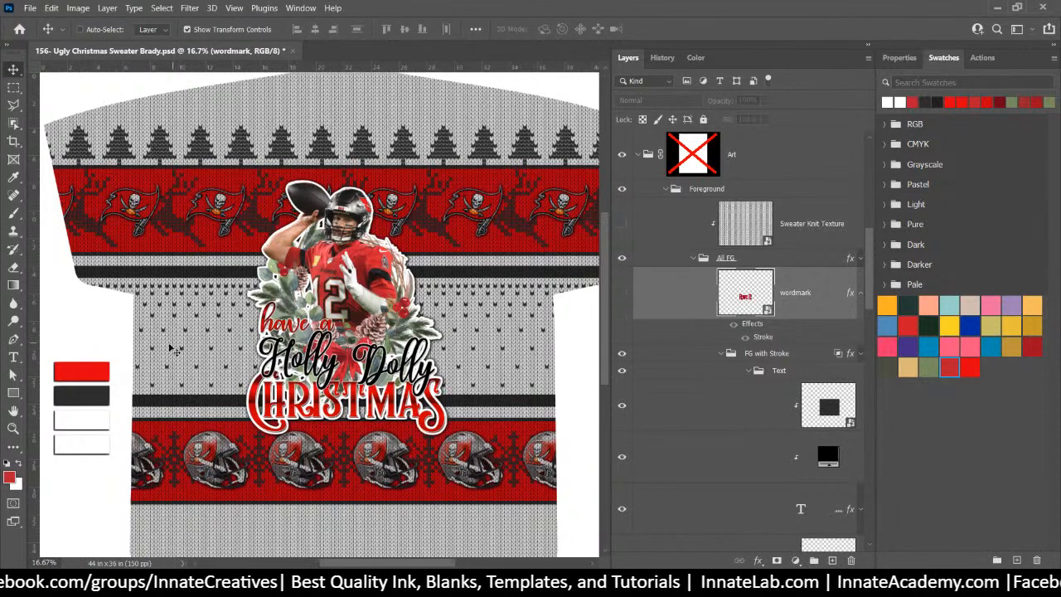
left_click(13, 356)
scroll(774, 412, "down", 2)
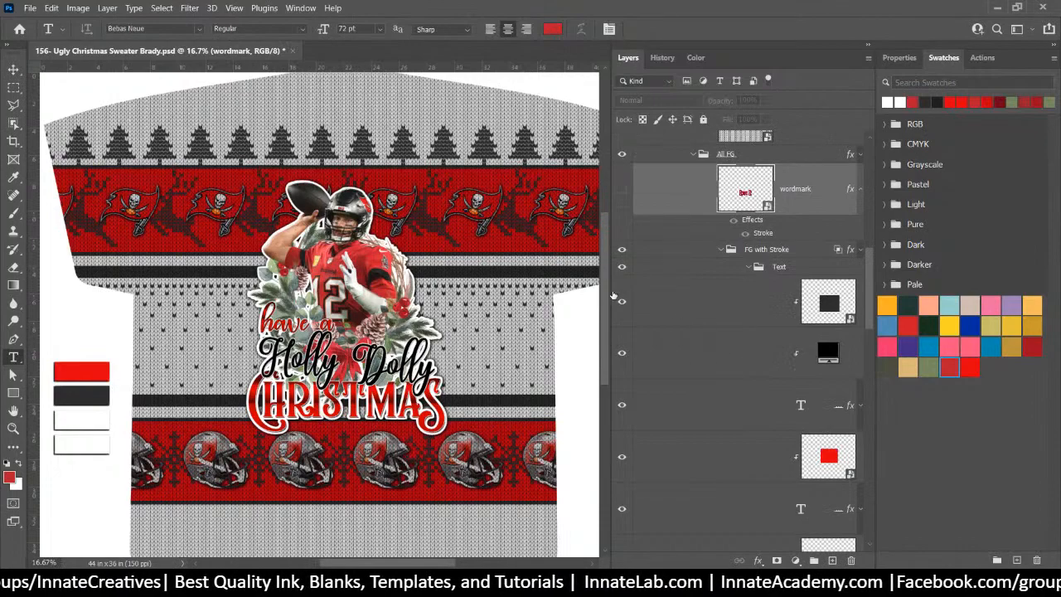
left_click(1055, 48)
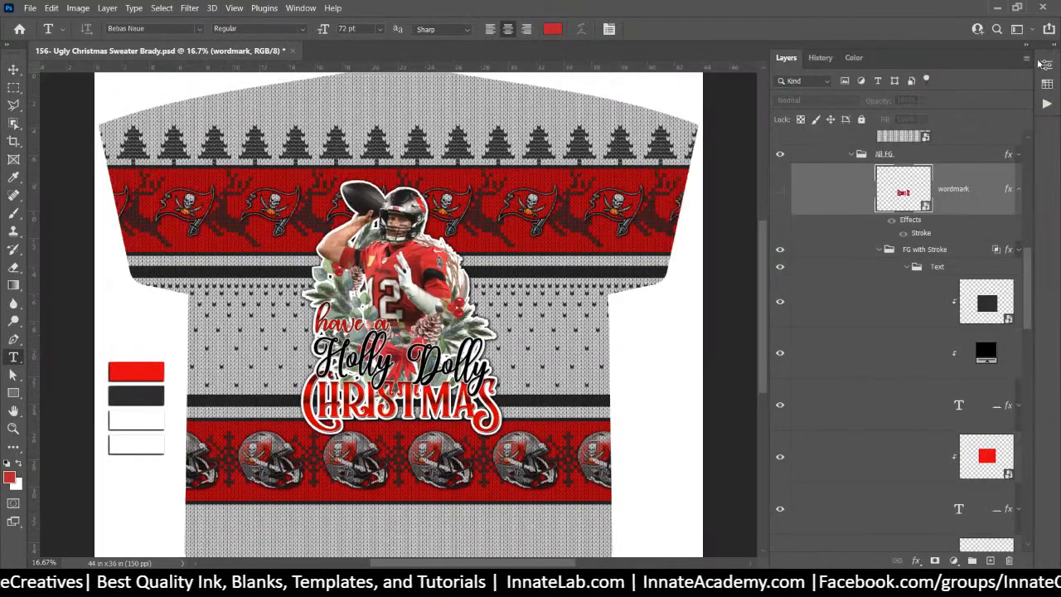
left_click_drag(769, 284, 703, 284)
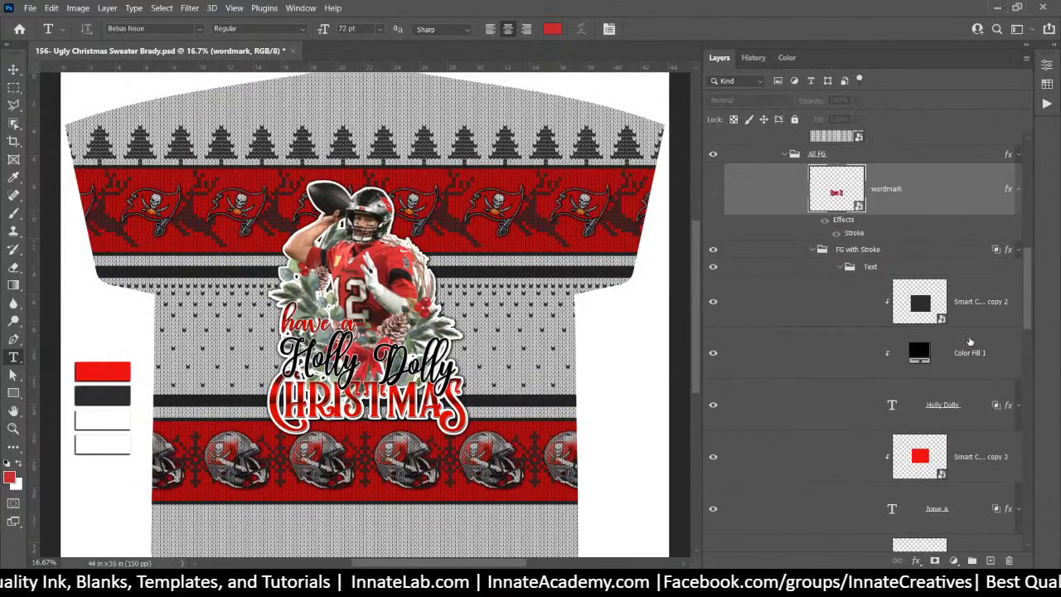
Select the "have a" text layer from the canvas layer picker
key("v")
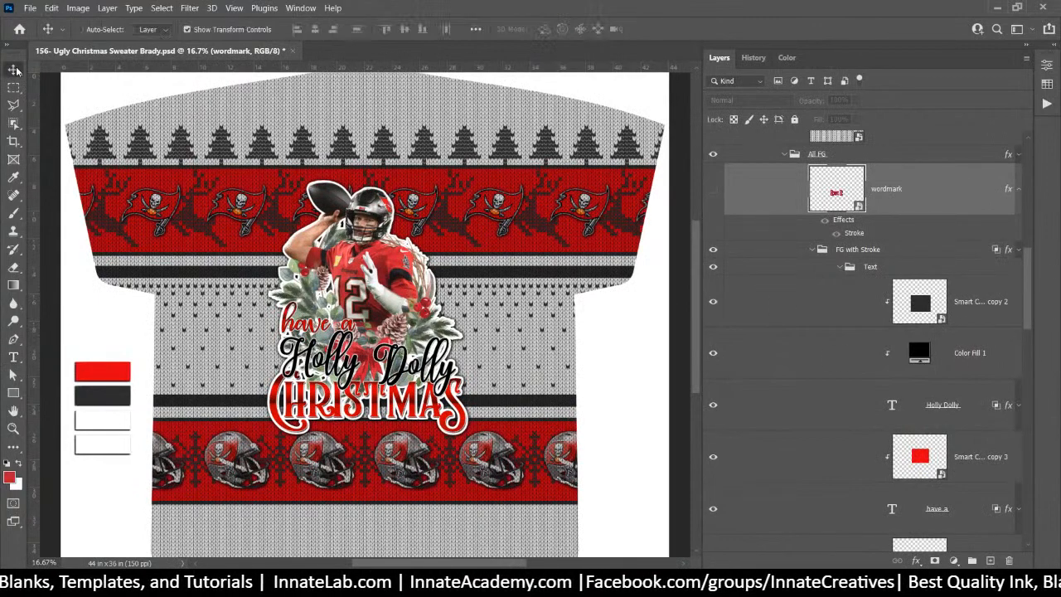
right_click(286, 328)
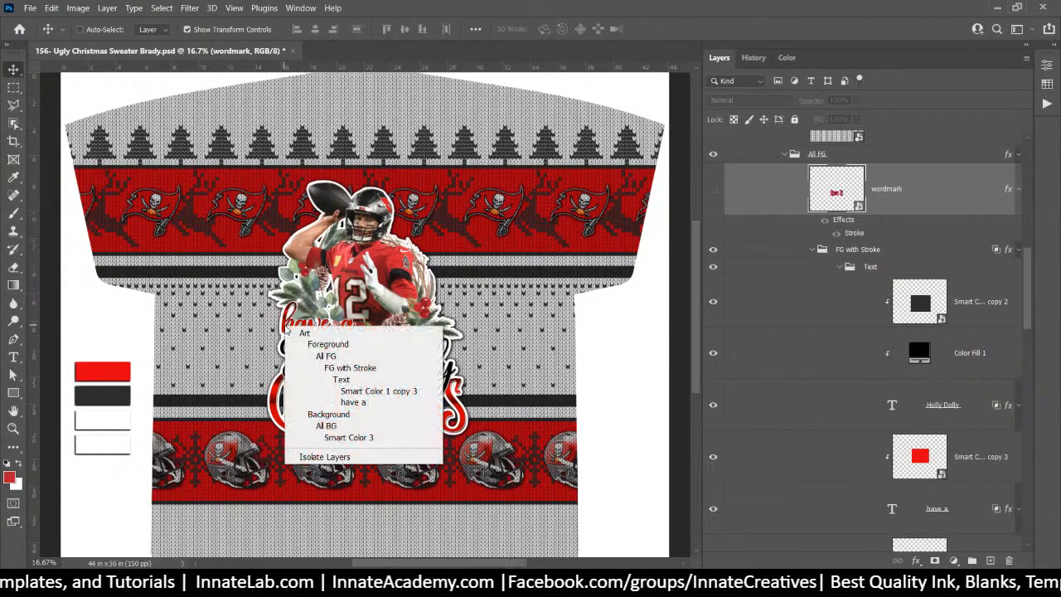
left_click(336, 402)
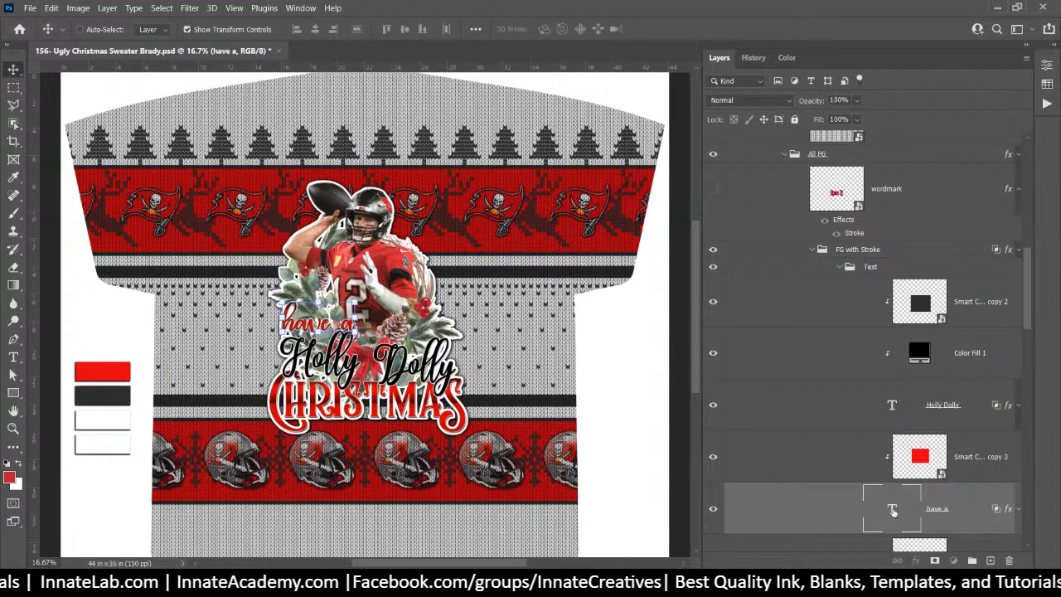
Retype the "have a" text layer as "Let's Get"
double_click(892, 509)
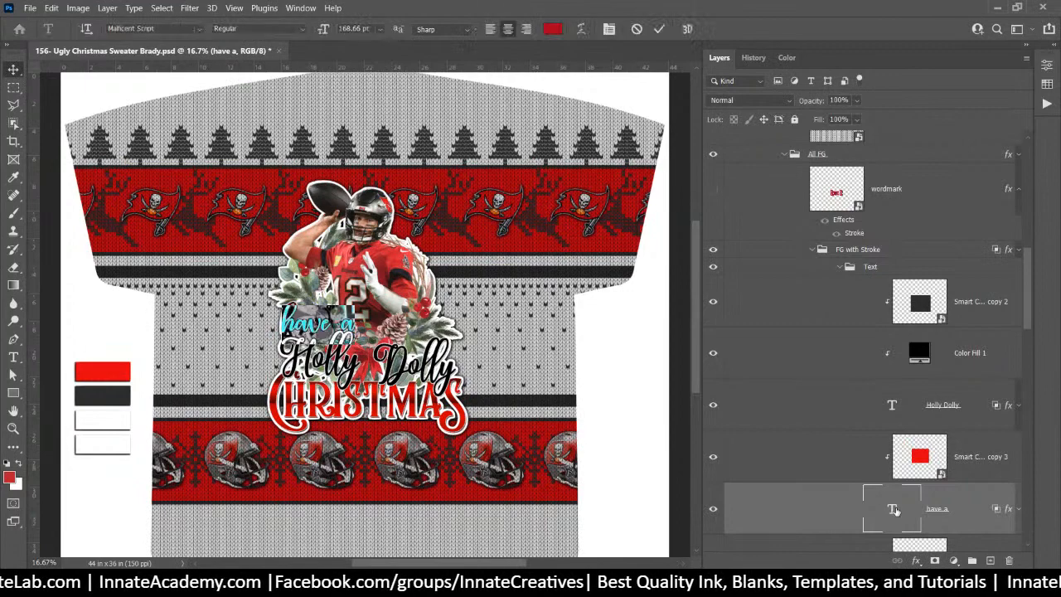
type("Let")
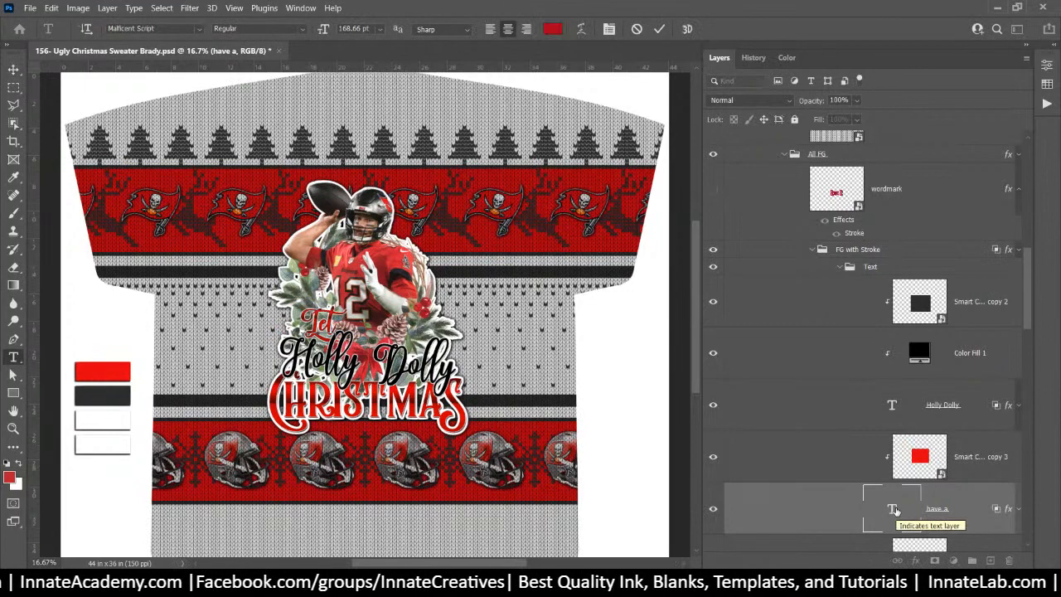
type("'s Get")
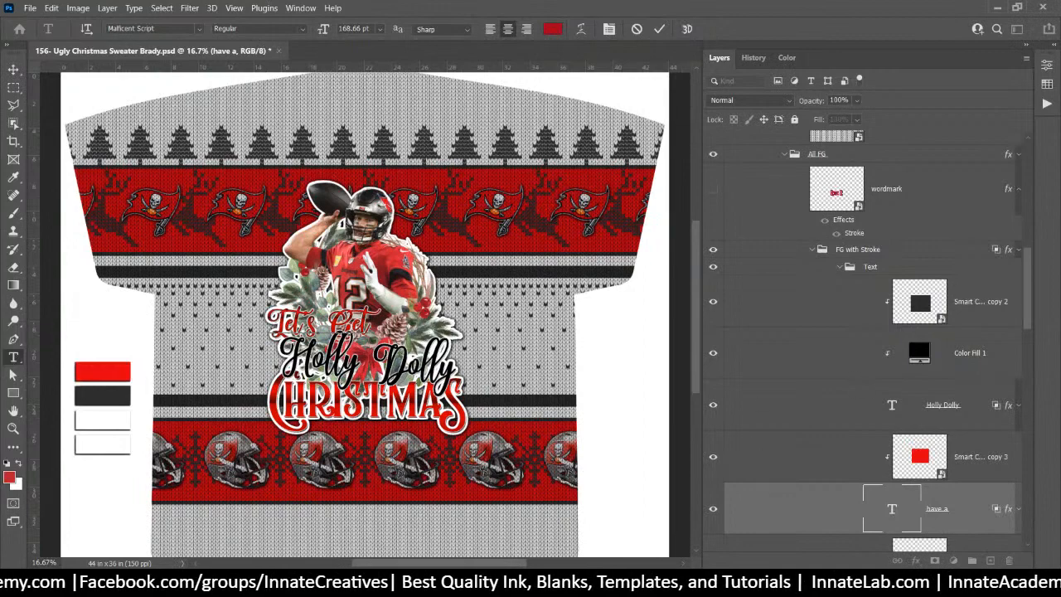
left_click(938, 417)
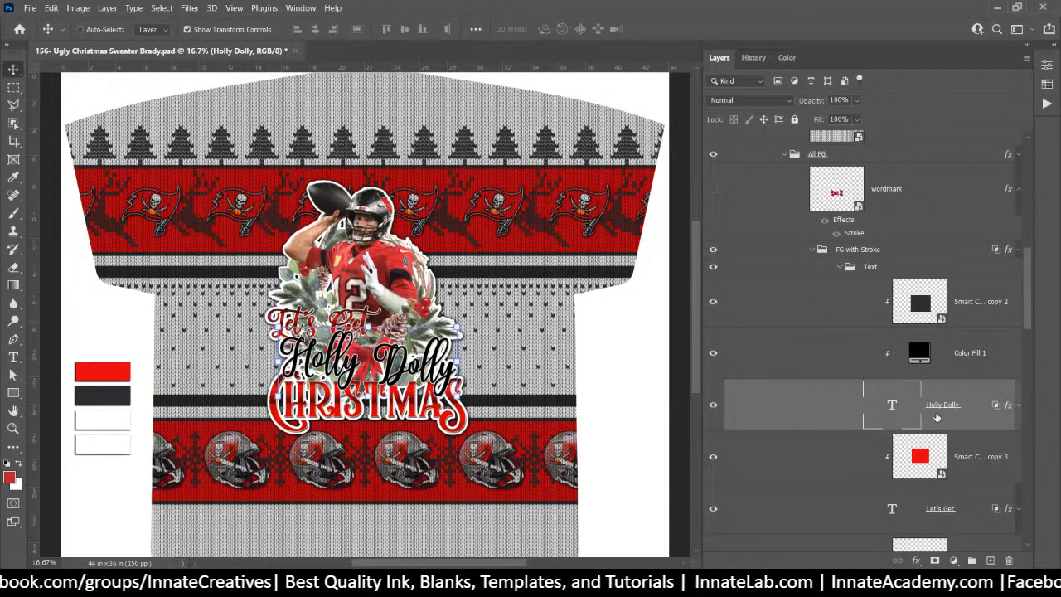
Retype the Holly Dolly text layer as "Let's Get"
scroll(938, 417, "down", 2)
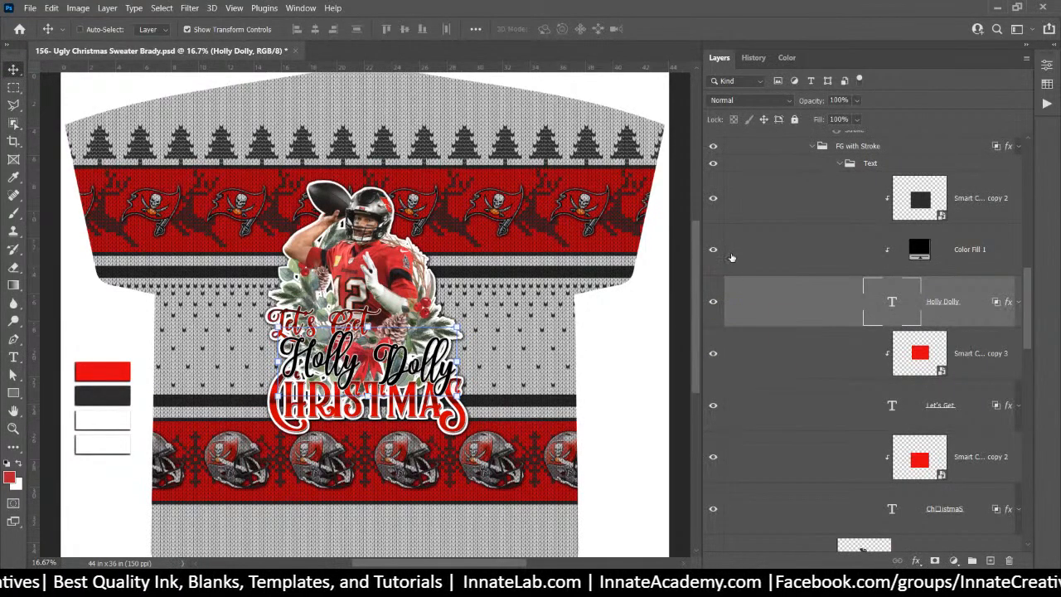
scroll(713, 307, "up", 1)
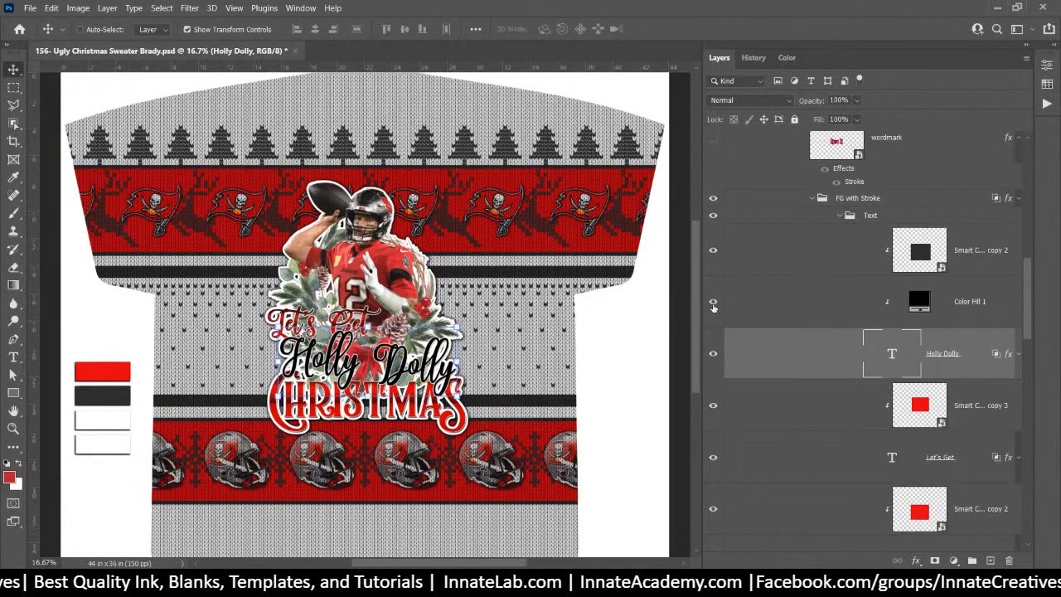
double_click(900, 354)
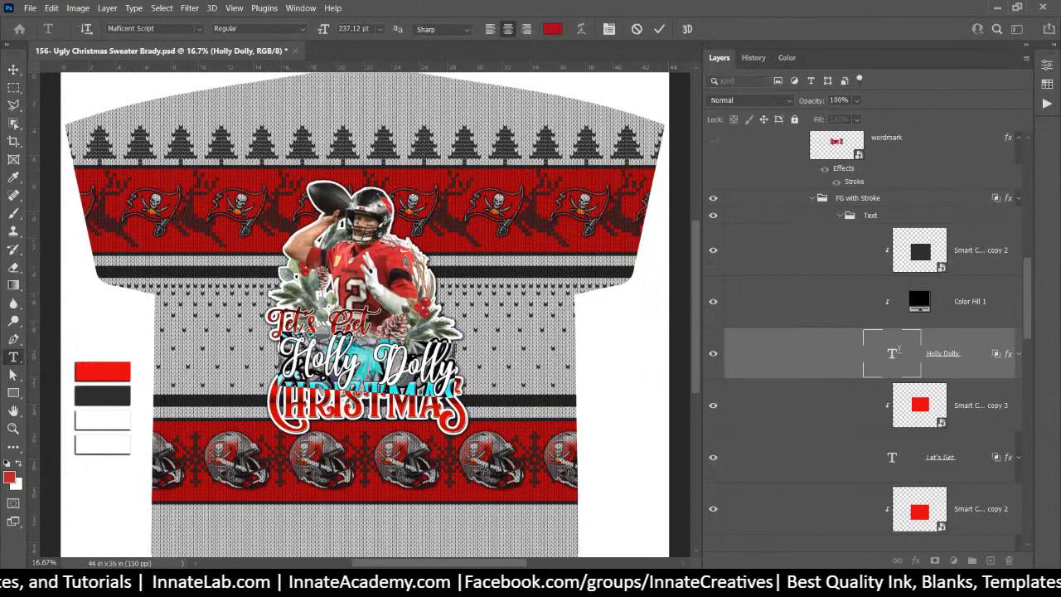
type("Let")
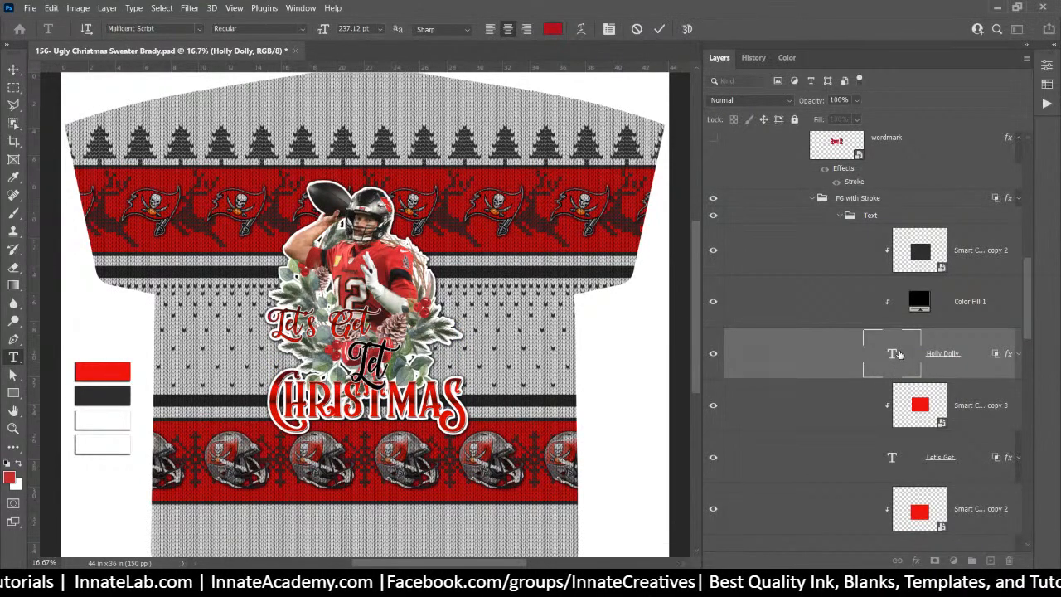
type("'s Get")
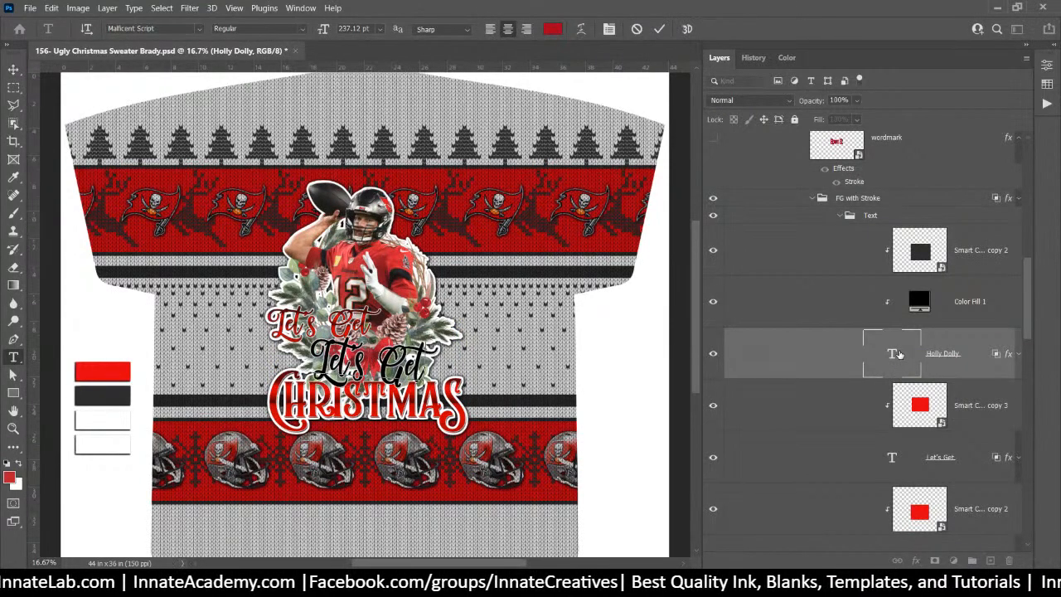
left_click(979, 310)
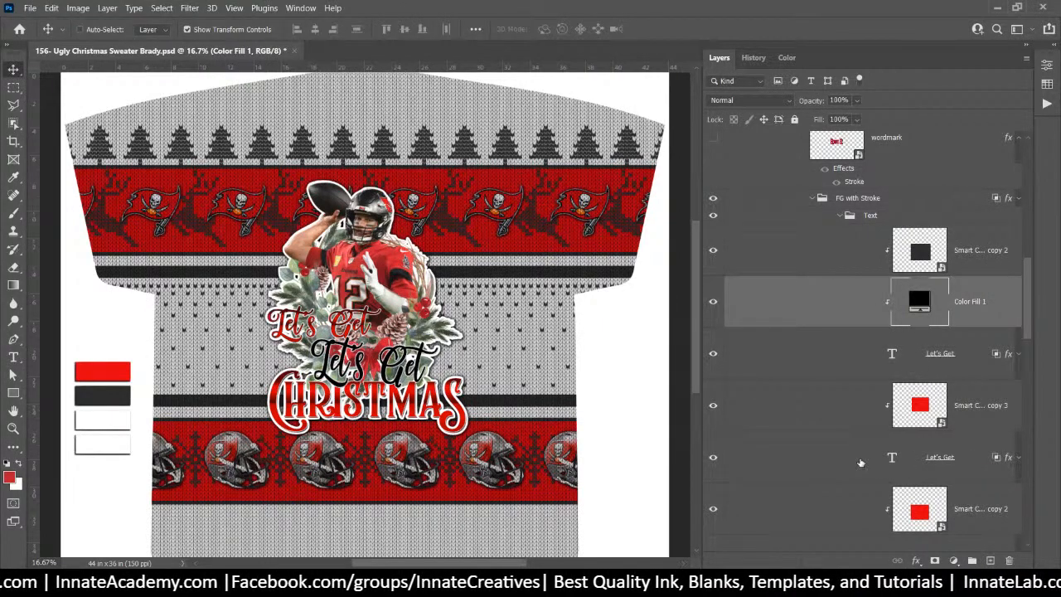
Hide the small red Let's Get copy and select the ChristmaS text layer
left_click(760, 465)
left_click(713, 457)
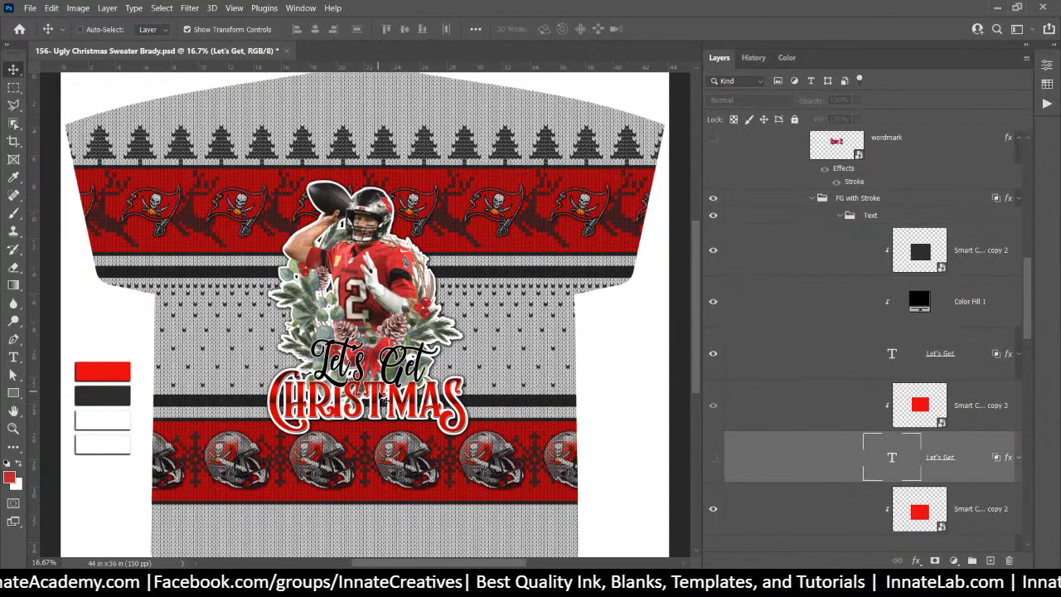
right_click(380, 401)
left_click(441, 481)
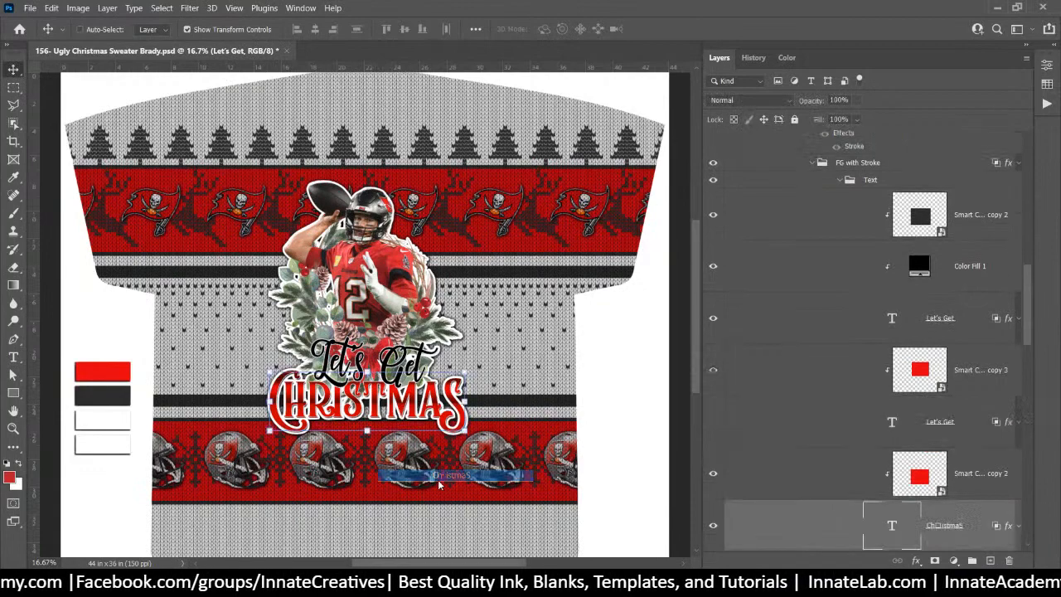
Retype the red ChristmaS headline as "BUC'D 'UP"
double_click(892, 525)
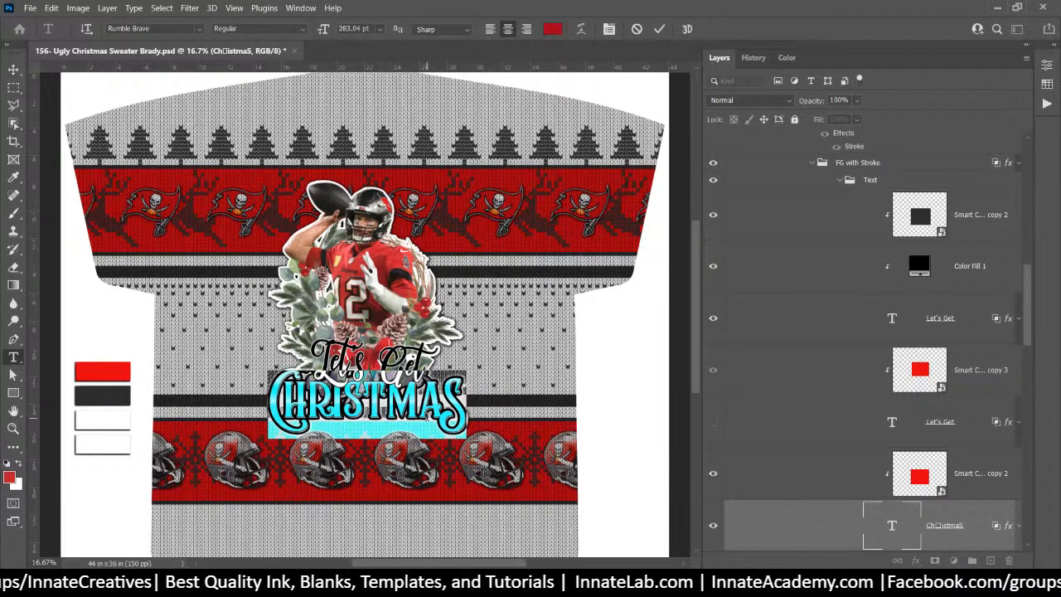
type("BUC")
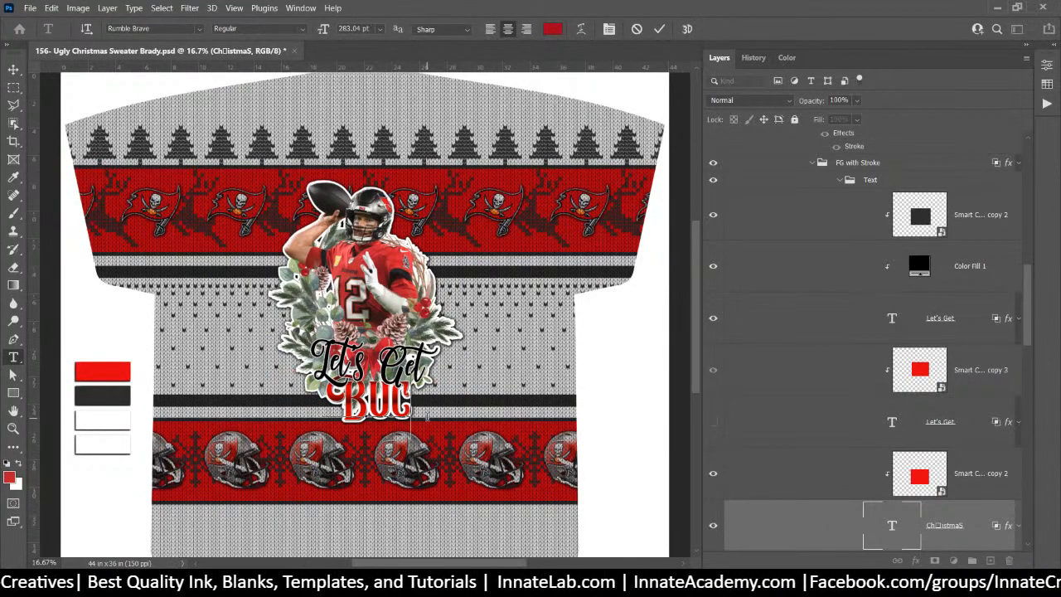
type("'D")
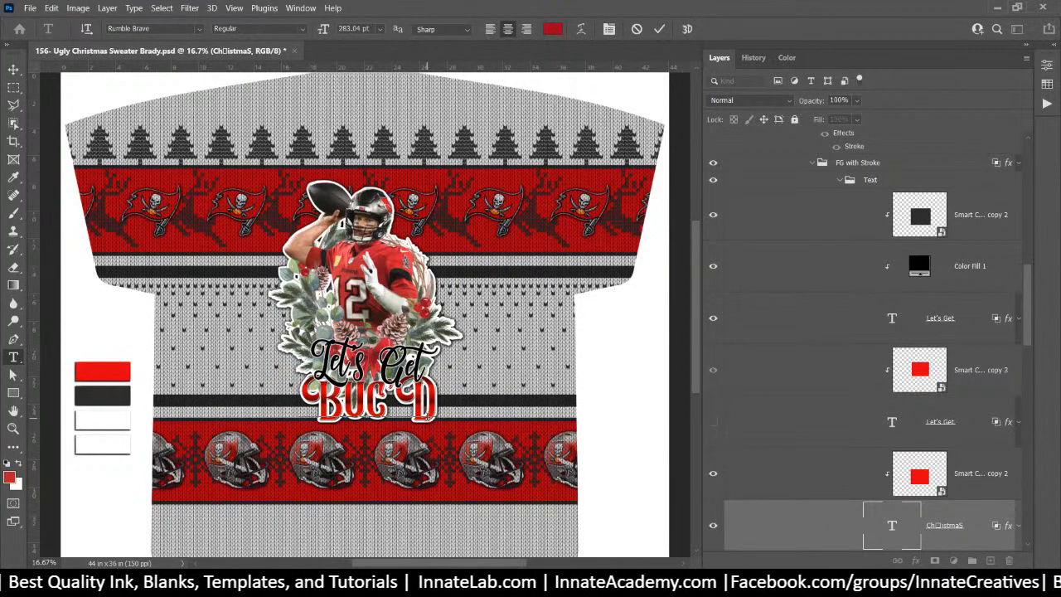
type(" 'UP")
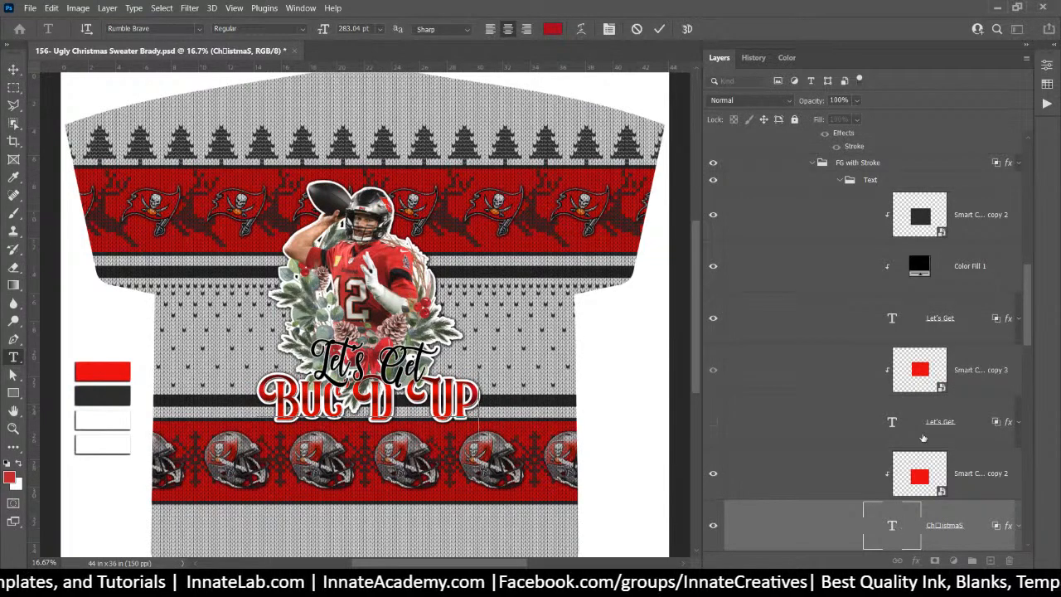
left_click(1025, 60)
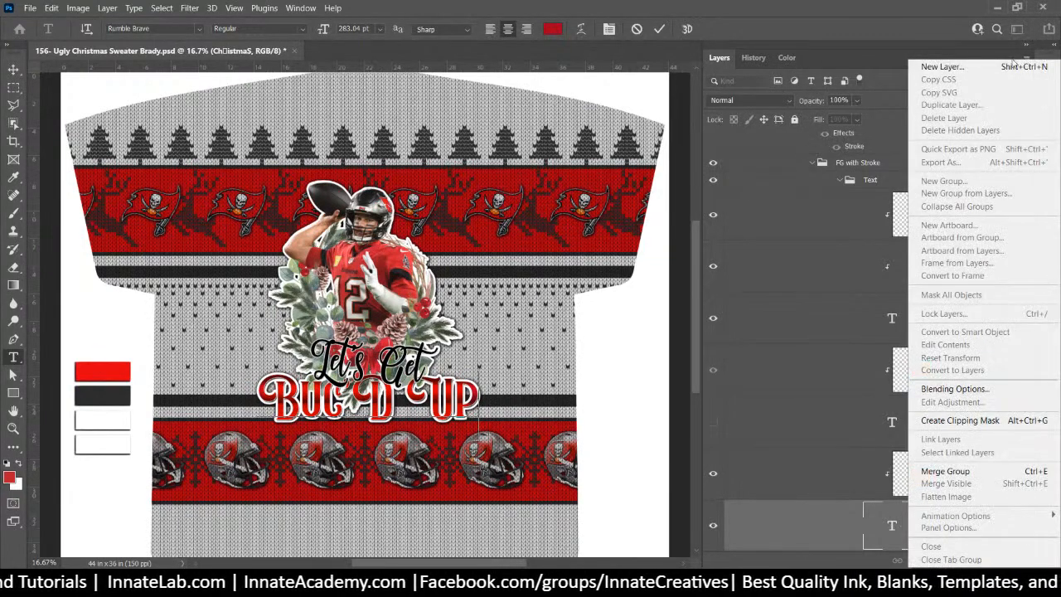
Expand the side panels, show Character settings, and open the Glyphs panel for Rumble Brave
left_click(892, 59)
left_click(1051, 48)
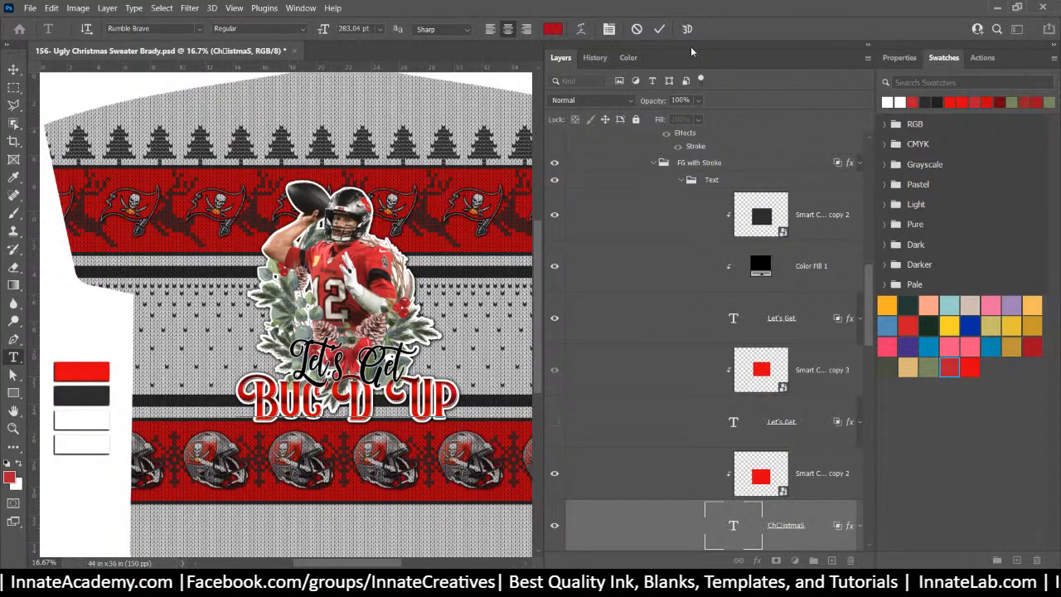
left_click(901, 60)
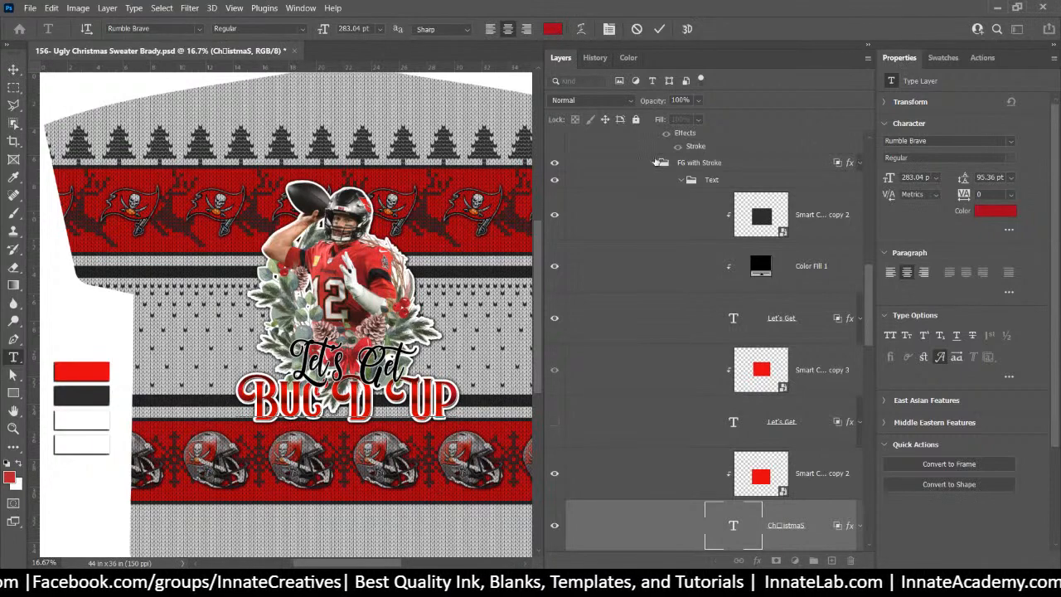
left_click(292, 8)
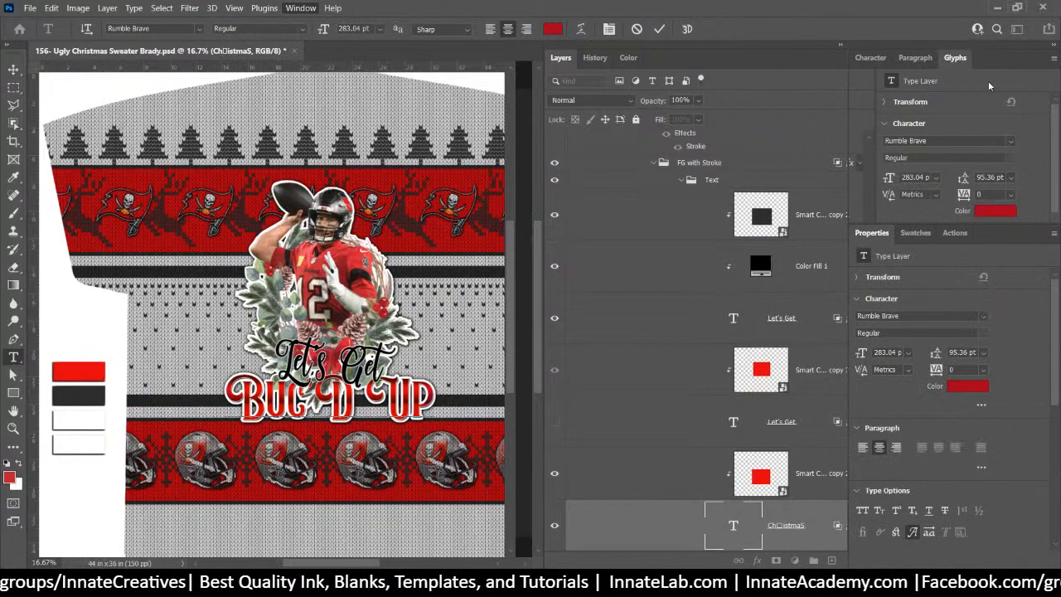
left_click(956, 58)
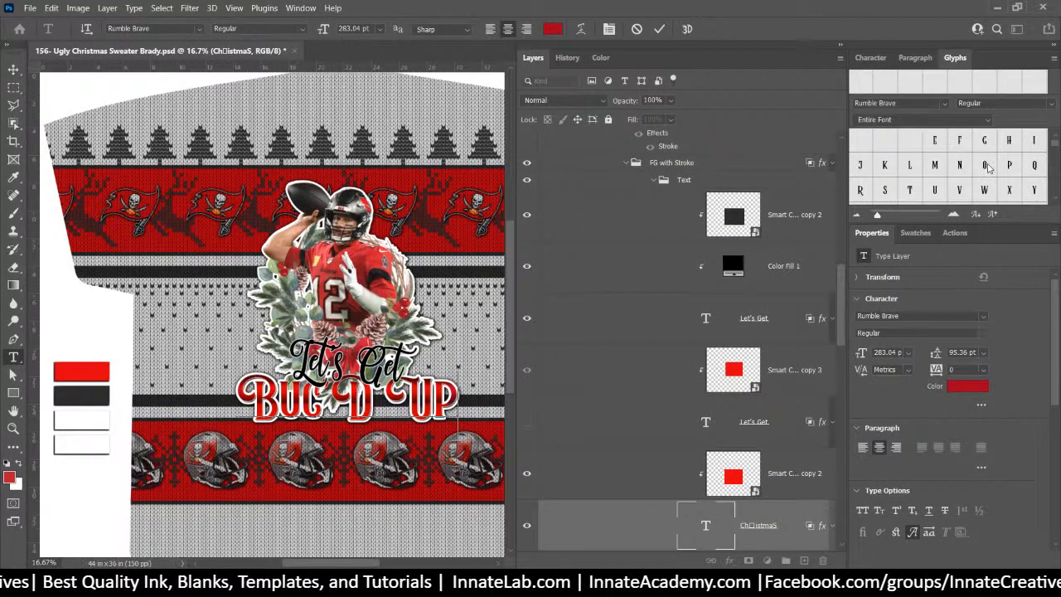
scroll(989, 169, "down", 2)
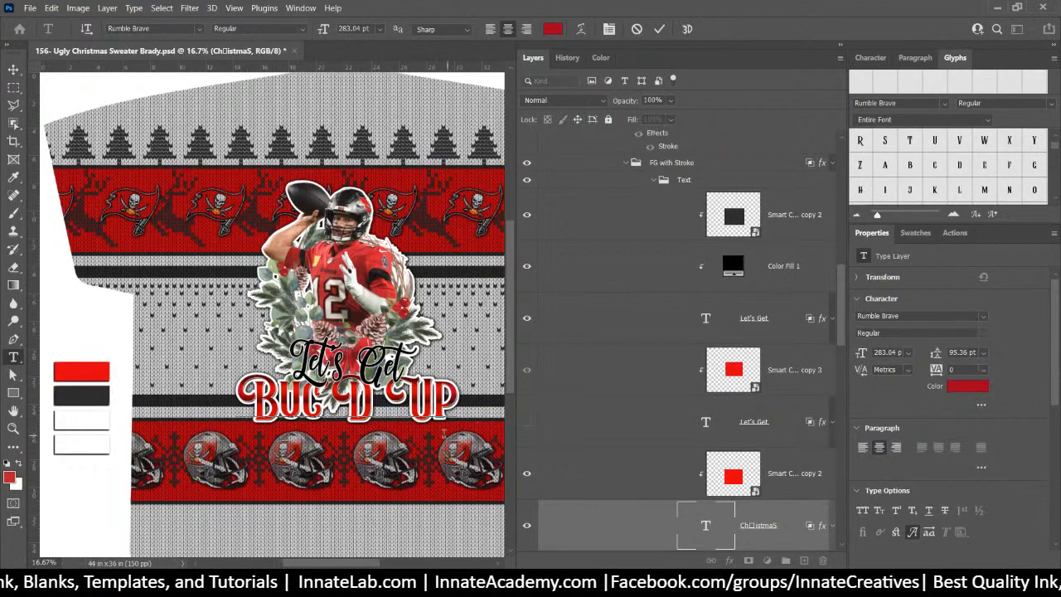
Select the U of UP and insert swash U alternates from the Glyphs panel
left_click_drag(438, 404, 386, 403)
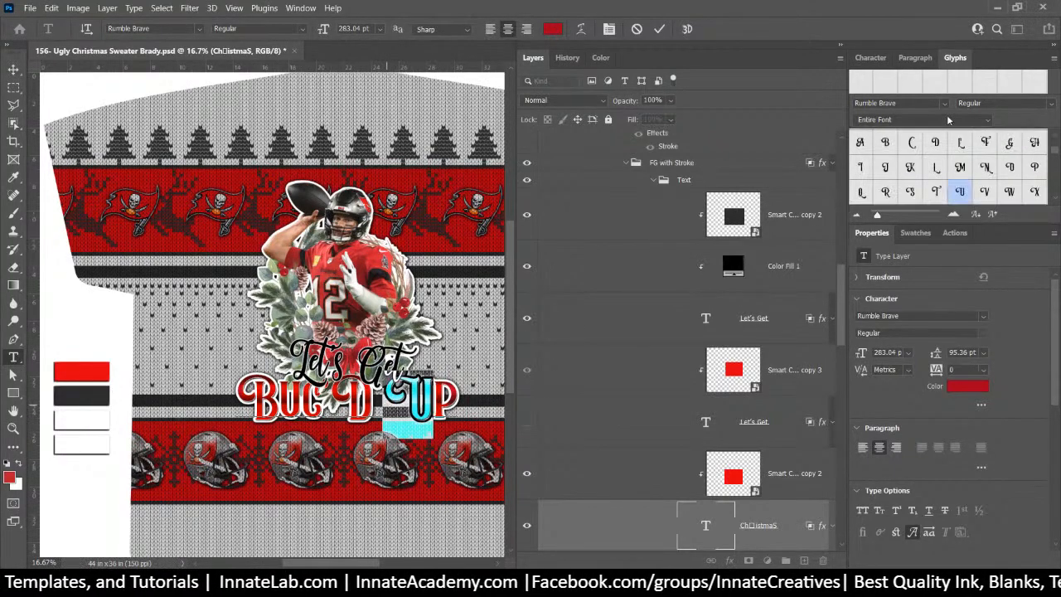
scroll(943, 197, "down", 2)
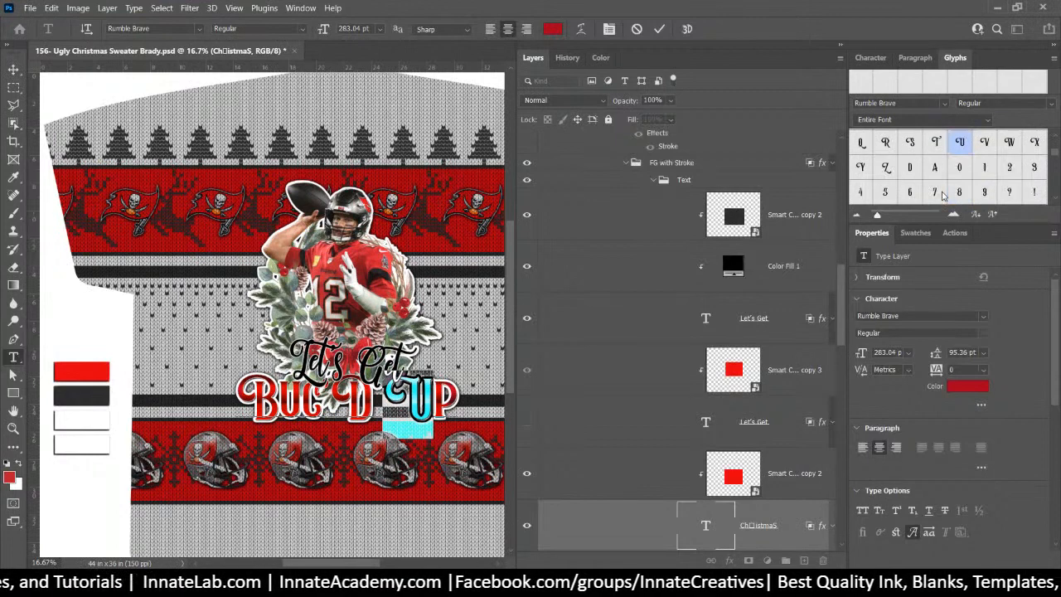
scroll(941, 195, "up", 3)
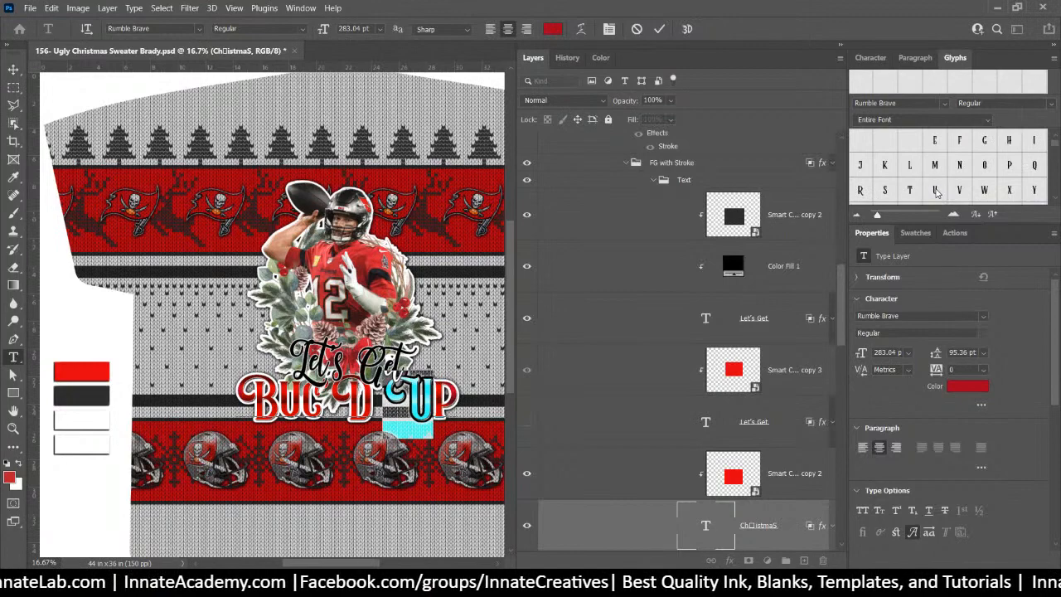
double_click(936, 191)
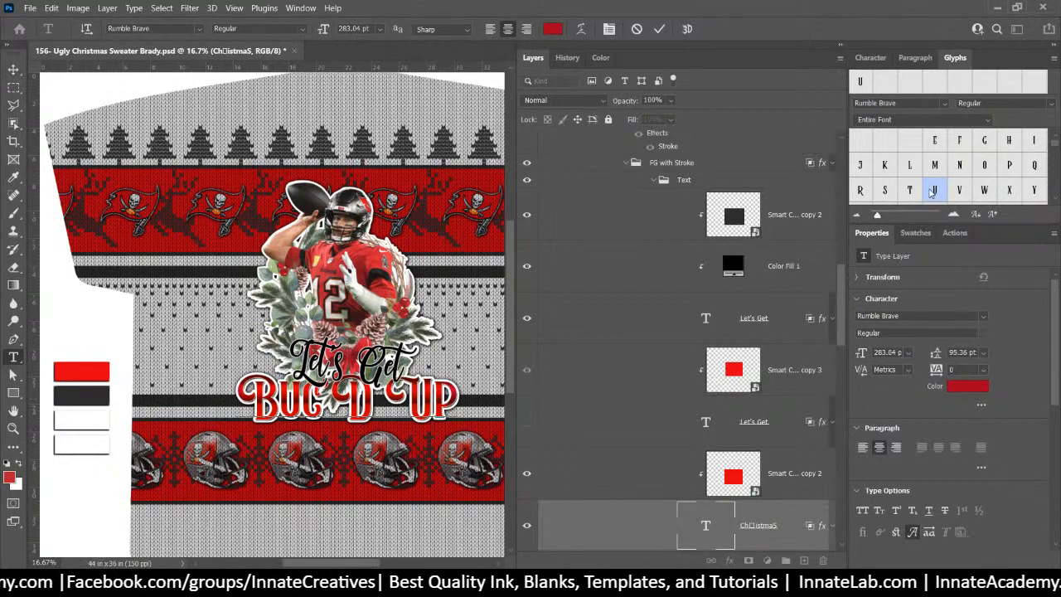
double_click(932, 192)
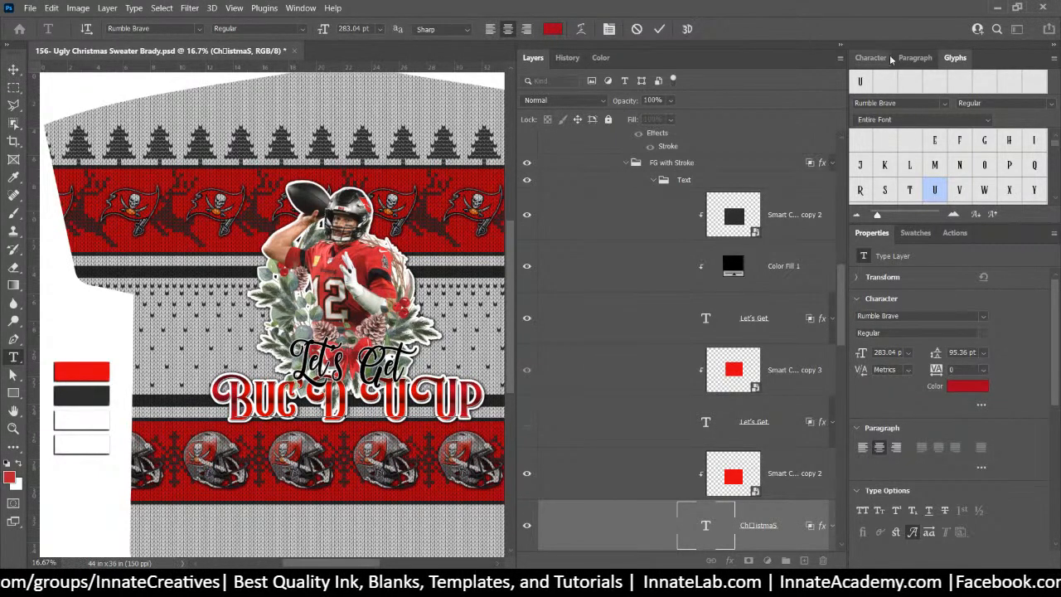
Insert one more swash U, then delete the two extra swash U letters
left_click(915, 57)
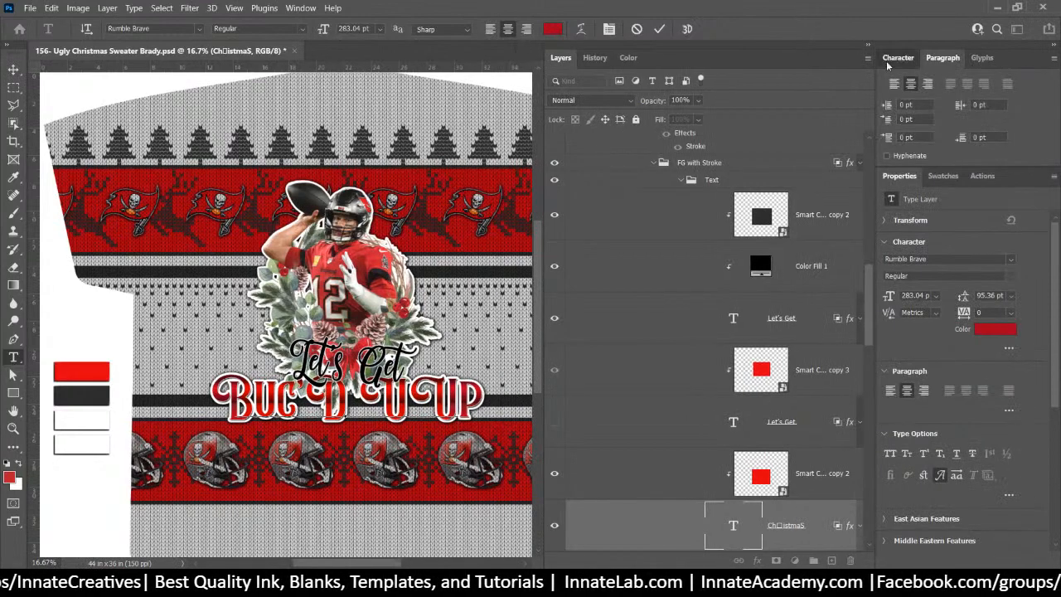
left_click(886, 61)
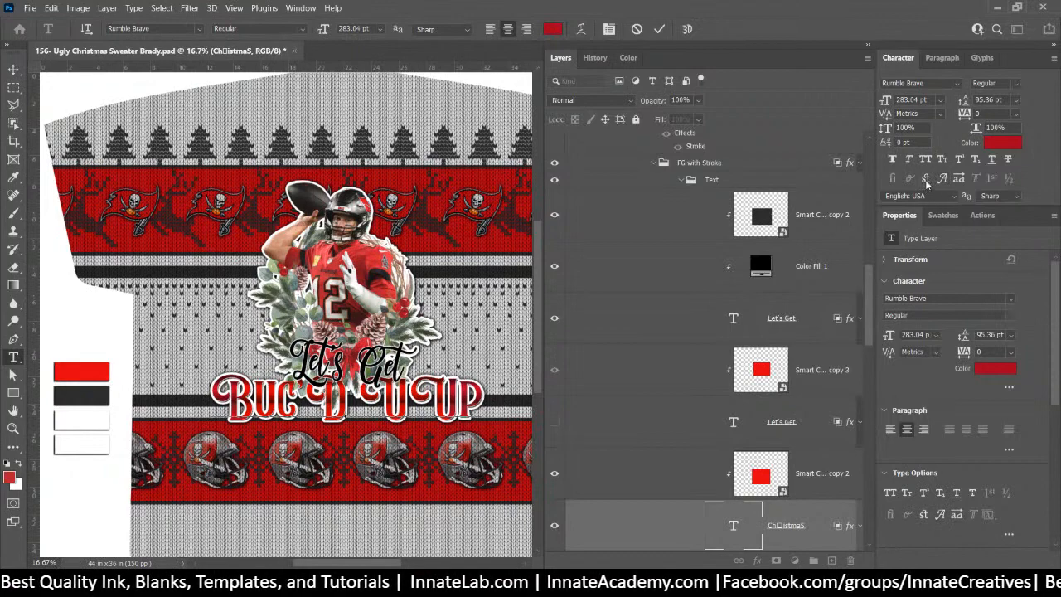
left_click(981, 57)
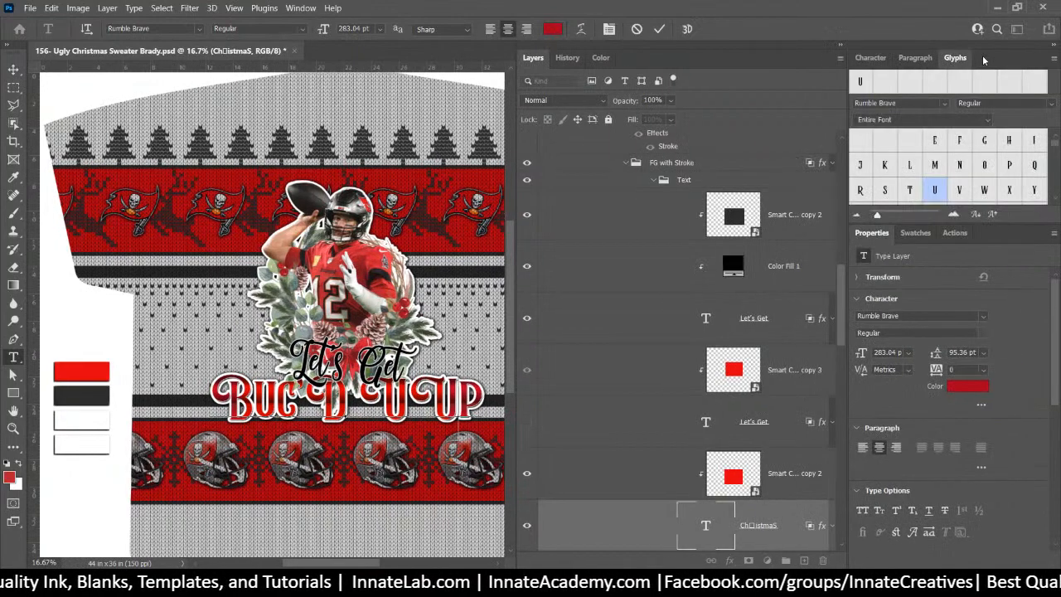
double_click(934, 190)
left_click_drag(447, 405, 365, 405)
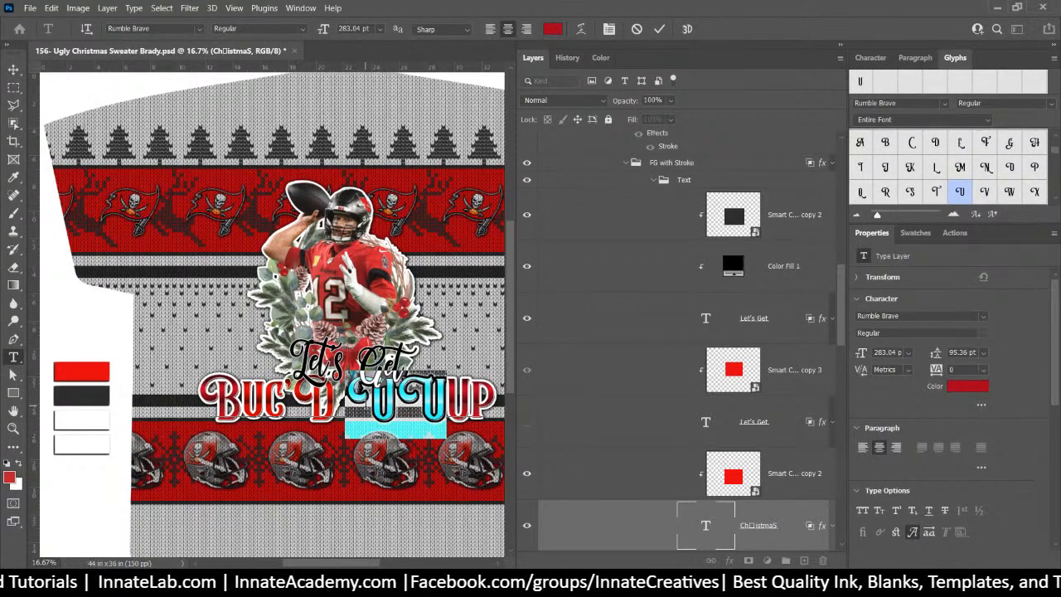
key("BackSpace")
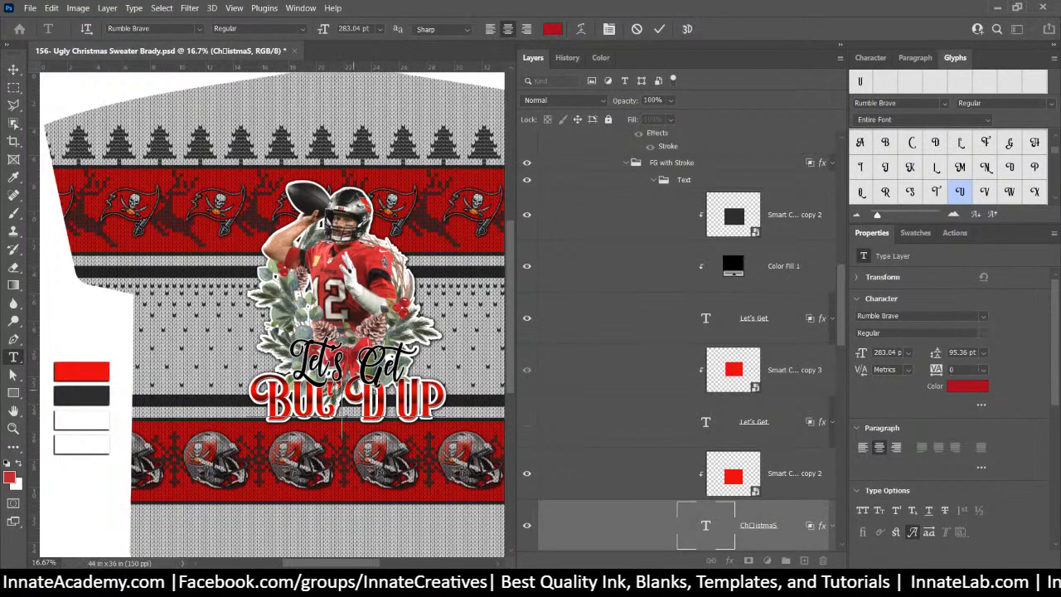
Select the headline's D and browse the glyph grid at a smaller preview size
left_click_drag(354, 389, 373, 393)
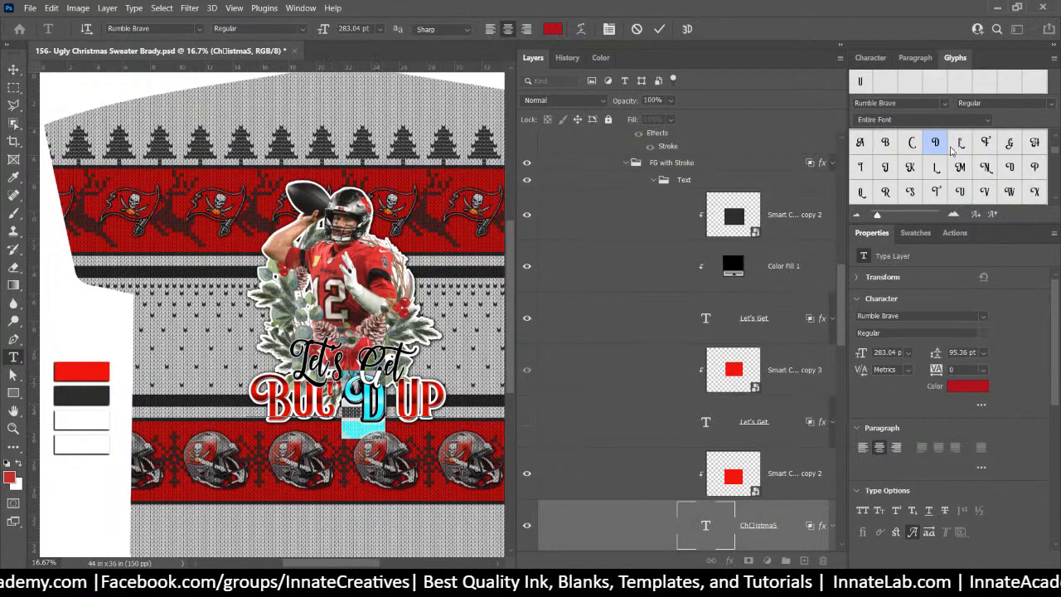
scroll(952, 149, "down", 3)
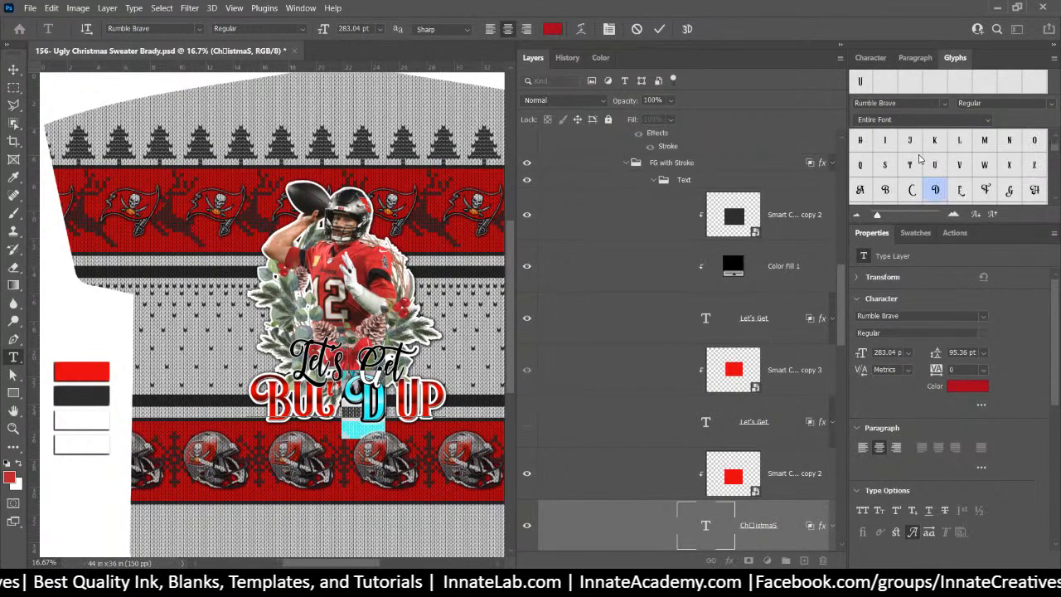
scroll(924, 162, "down", 3)
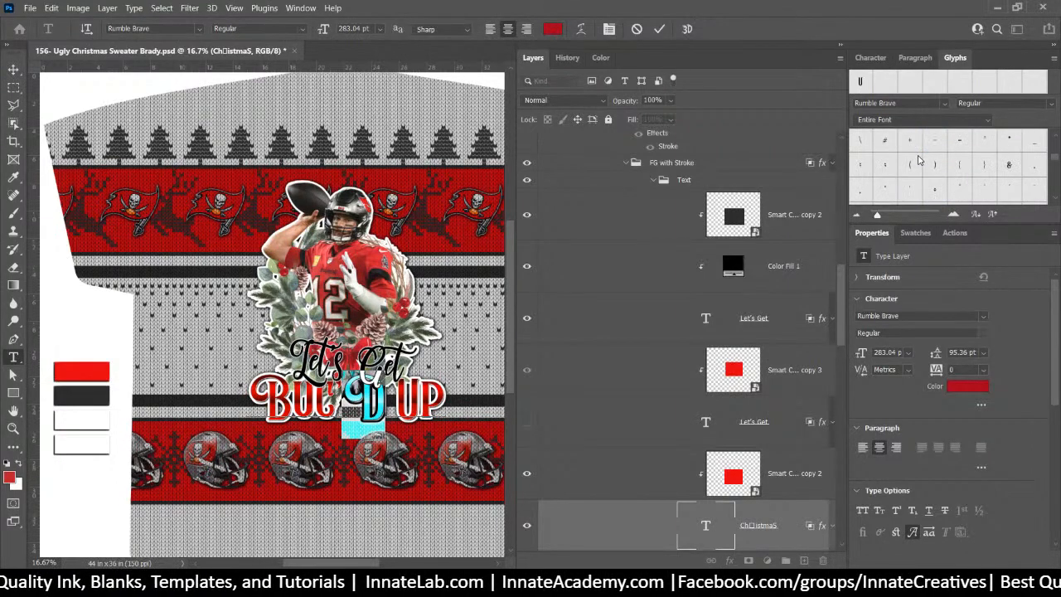
scroll(919, 160, "down", 3)
scroll(918, 159, "down", 4)
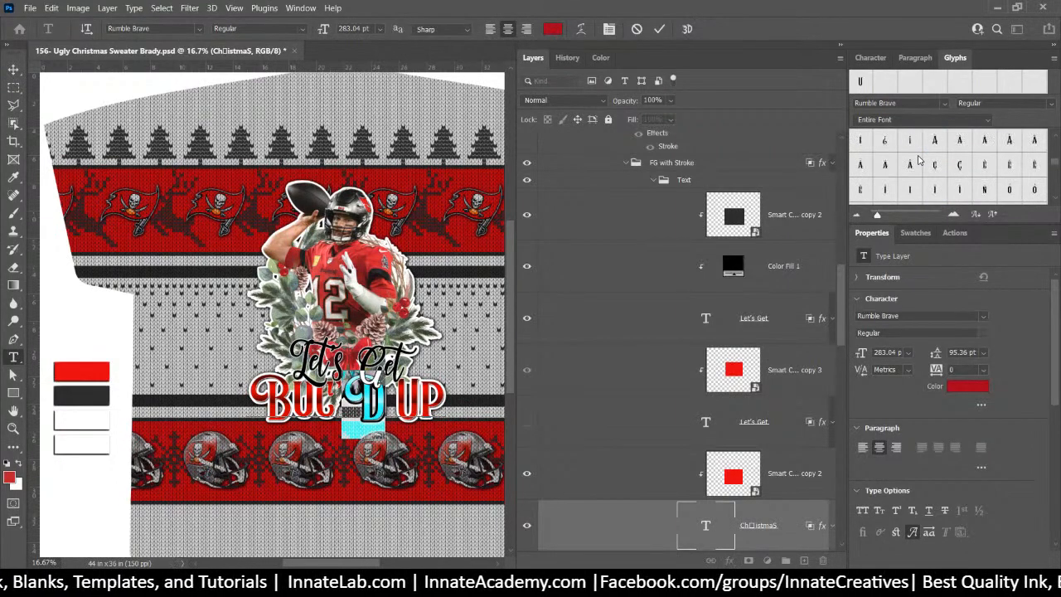
scroll(919, 159, "down", 3)
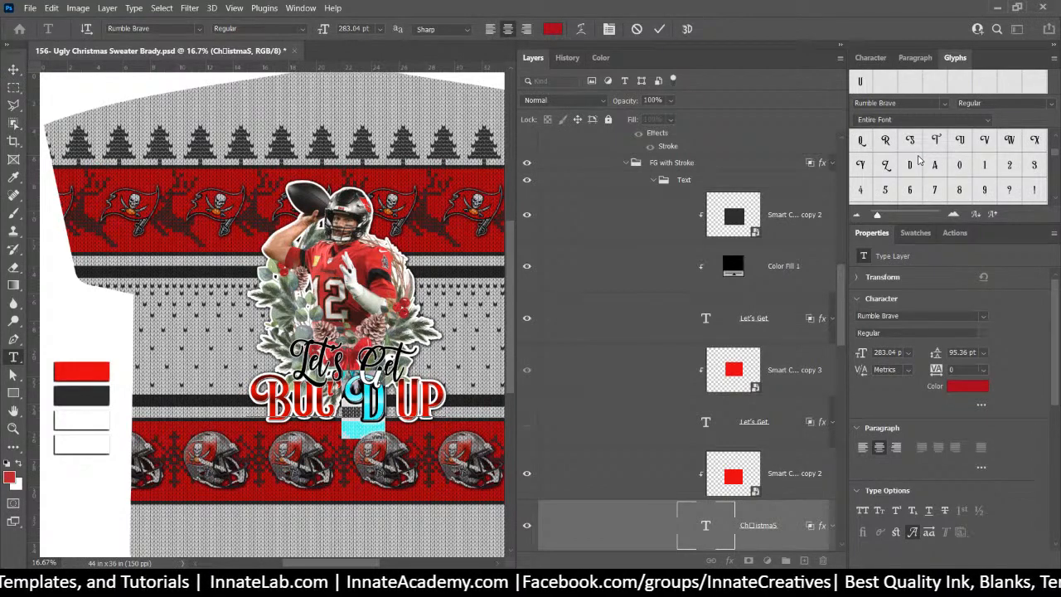
scroll(918, 160, "up", 2)
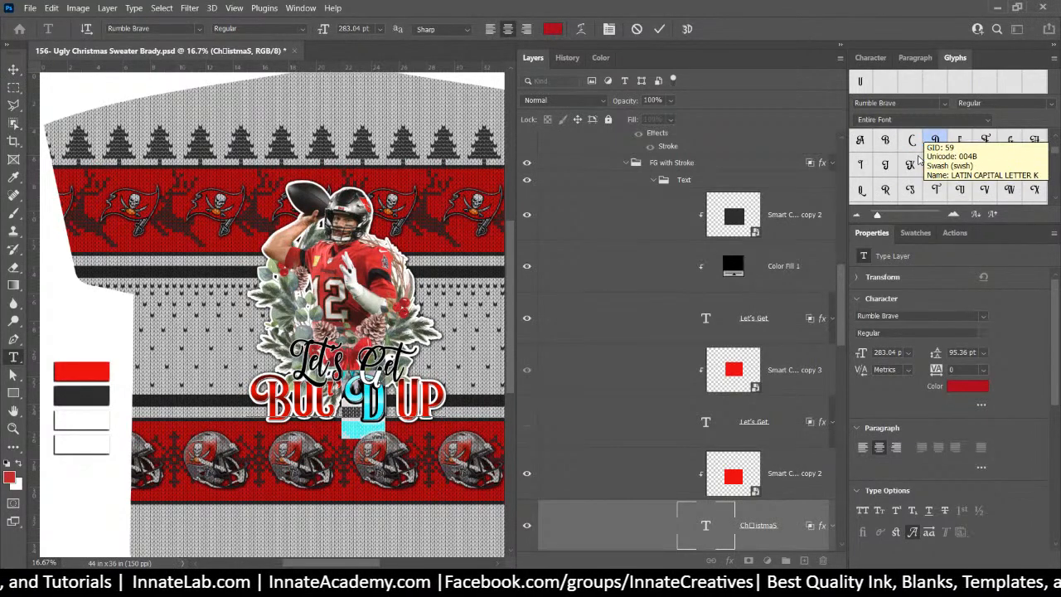
scroll(900, 157, "up", 3)
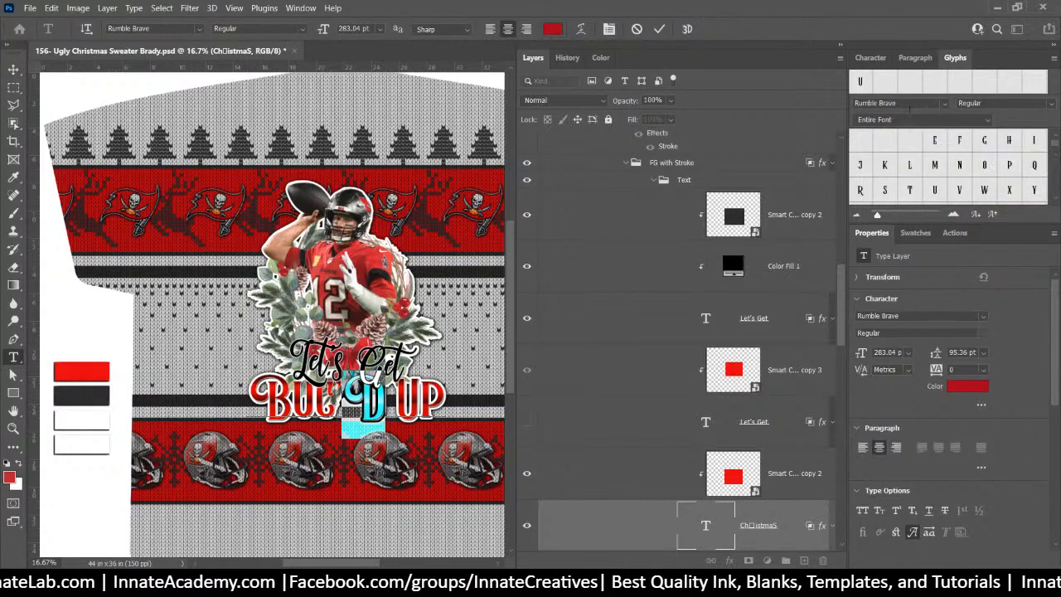
left_click(897, 214)
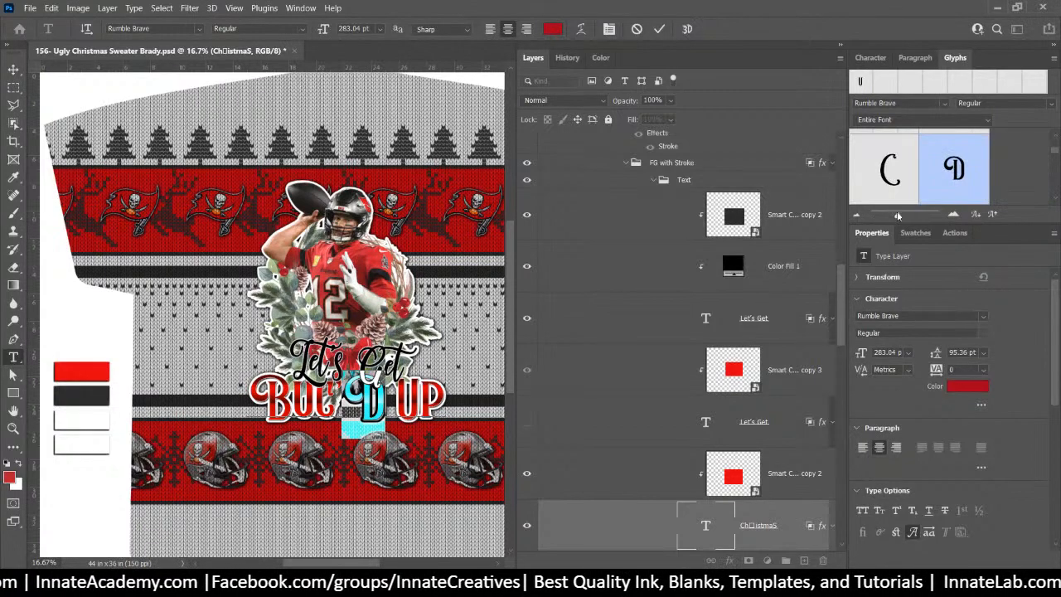
left_click_drag(897, 215, 892, 214)
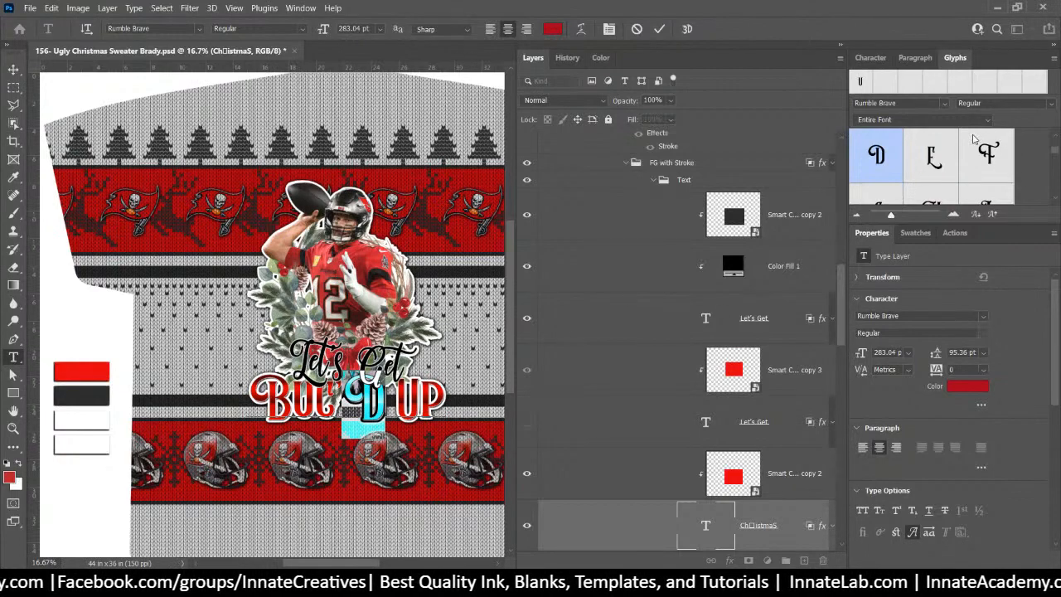
scroll(961, 159, "down", 4)
scroll(962, 159, "down", 3)
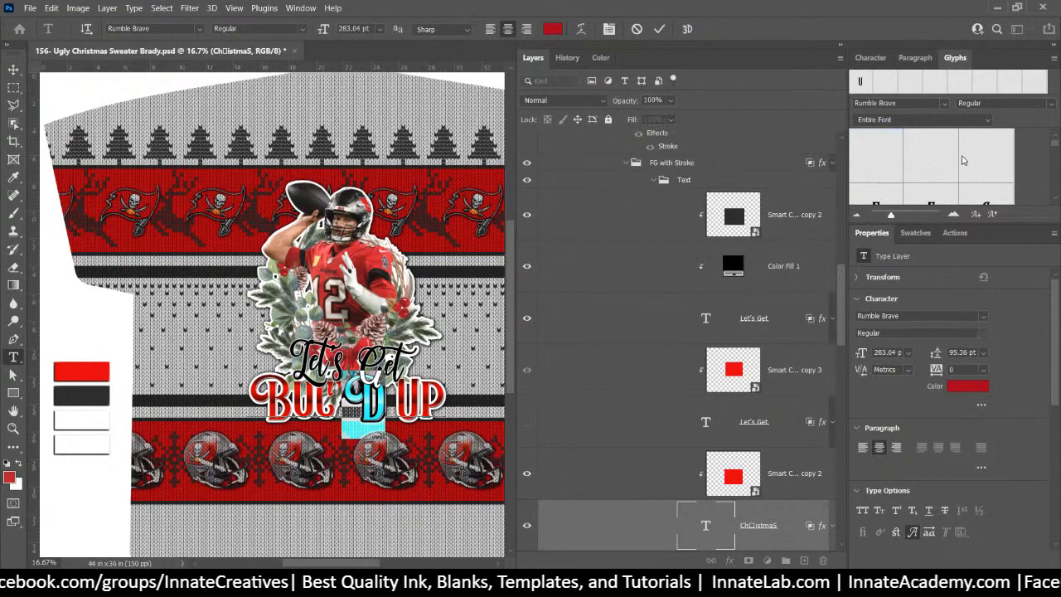
scroll(962, 161, "down", 1)
scroll(963, 159, "up", 1)
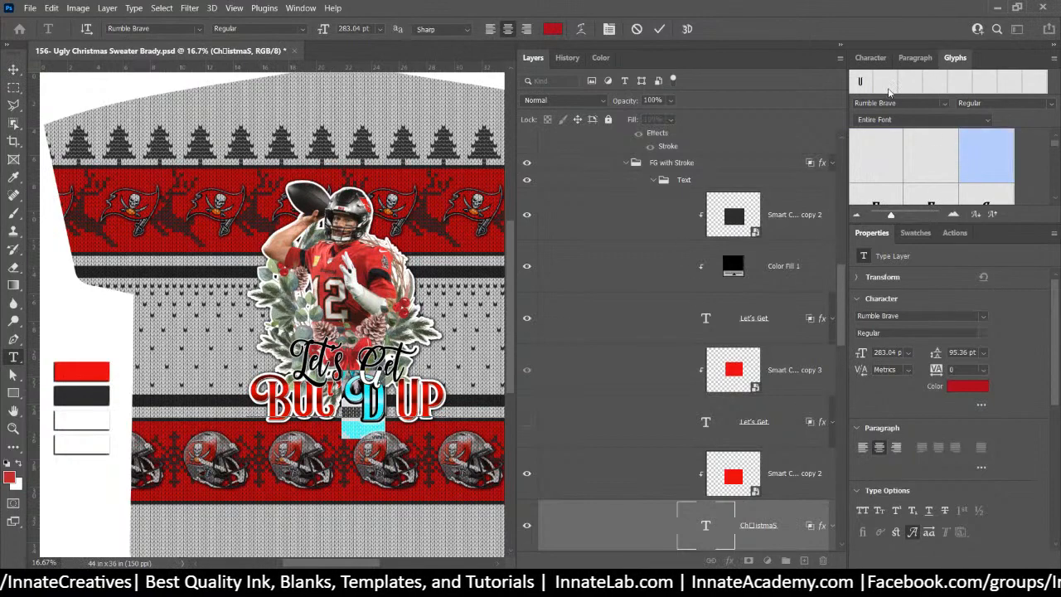
Turn Swash off in the Character panel and commit the headline edit
left_click(884, 60)
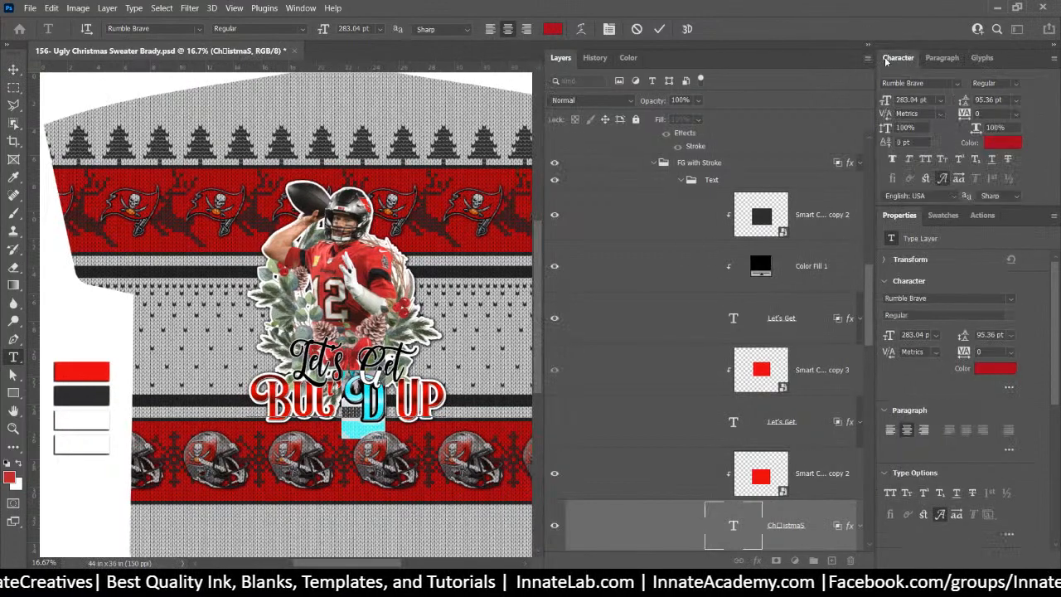
left_click(942, 180)
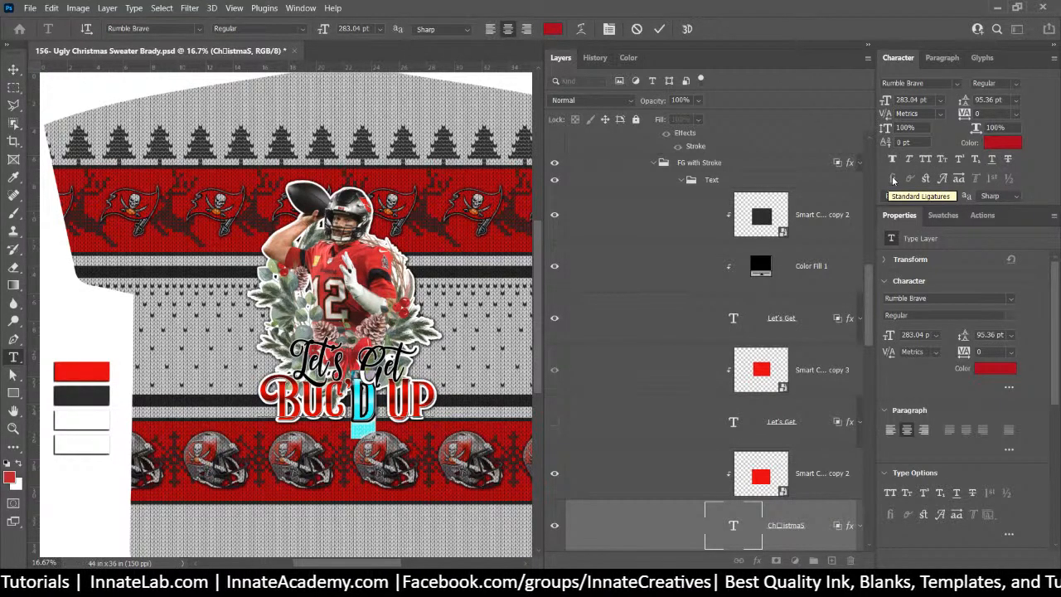
left_click(941, 183)
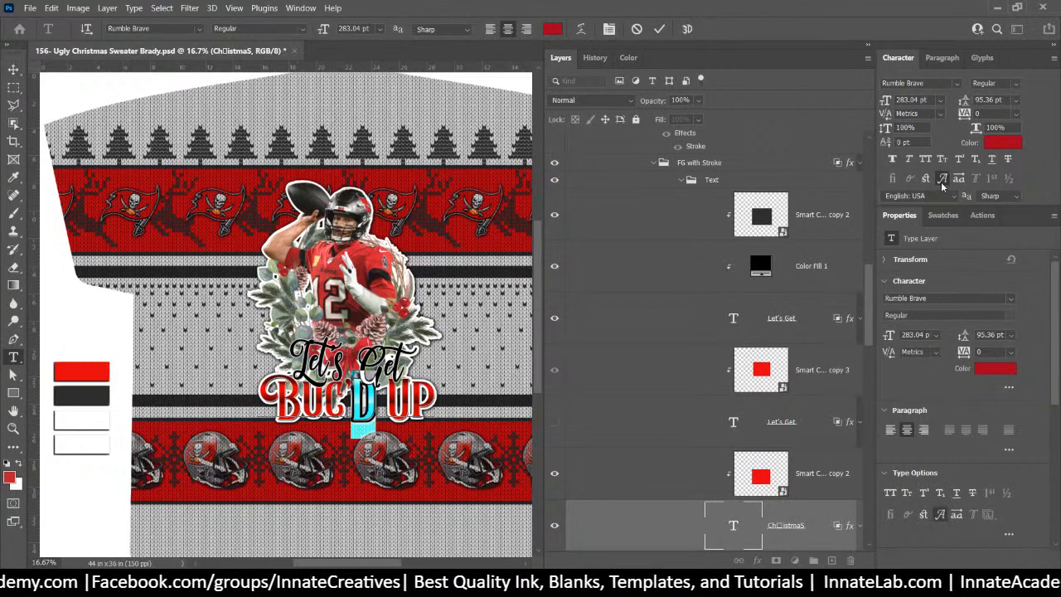
left_click(942, 183)
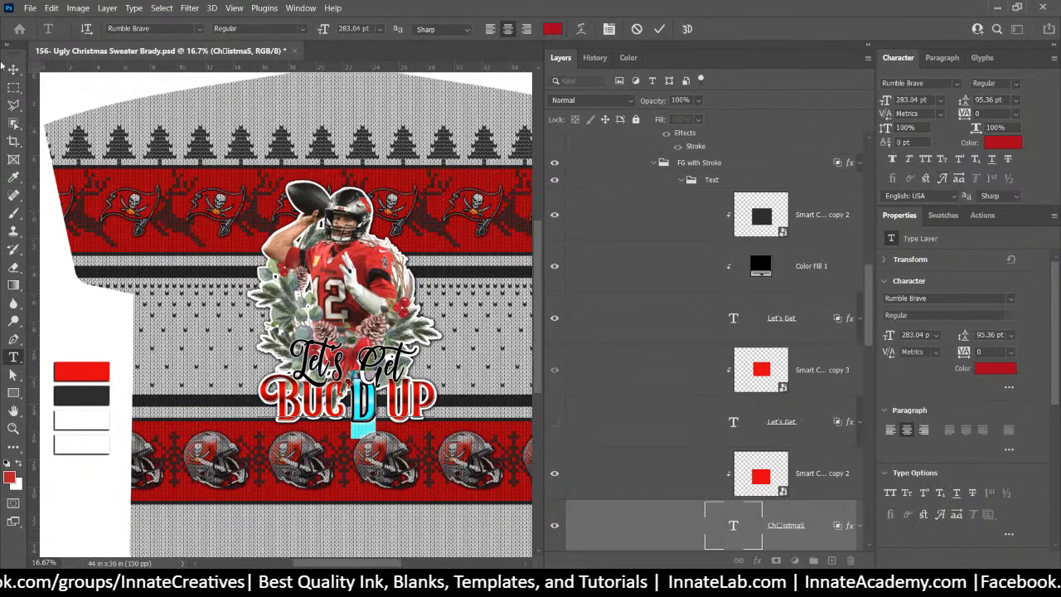
left_click(13, 66)
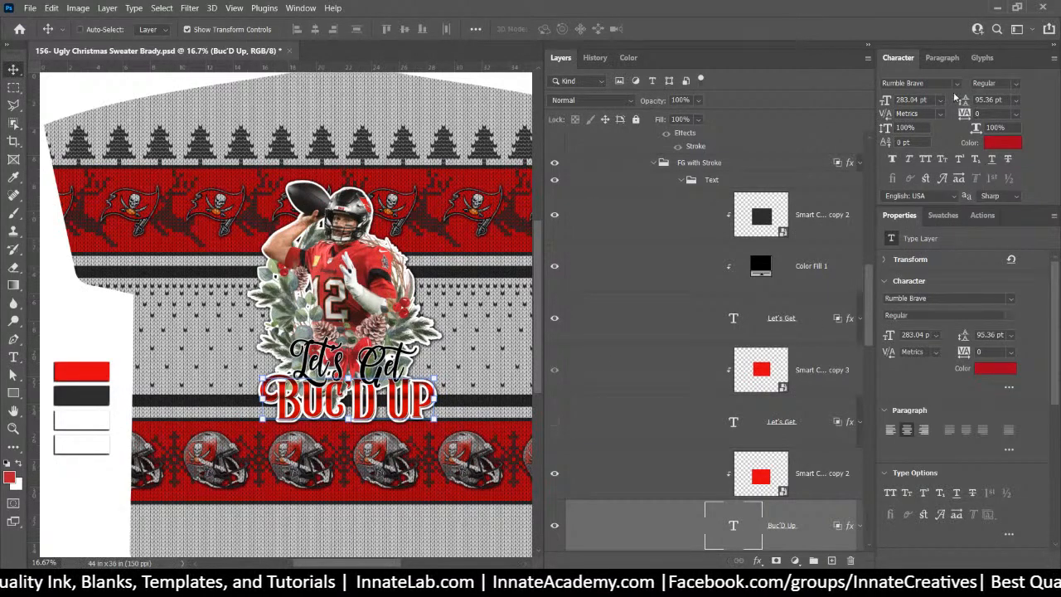
Resize the Glyphs previews and dock the panel with Properties, Swatches and Actions
left_click(981, 58)
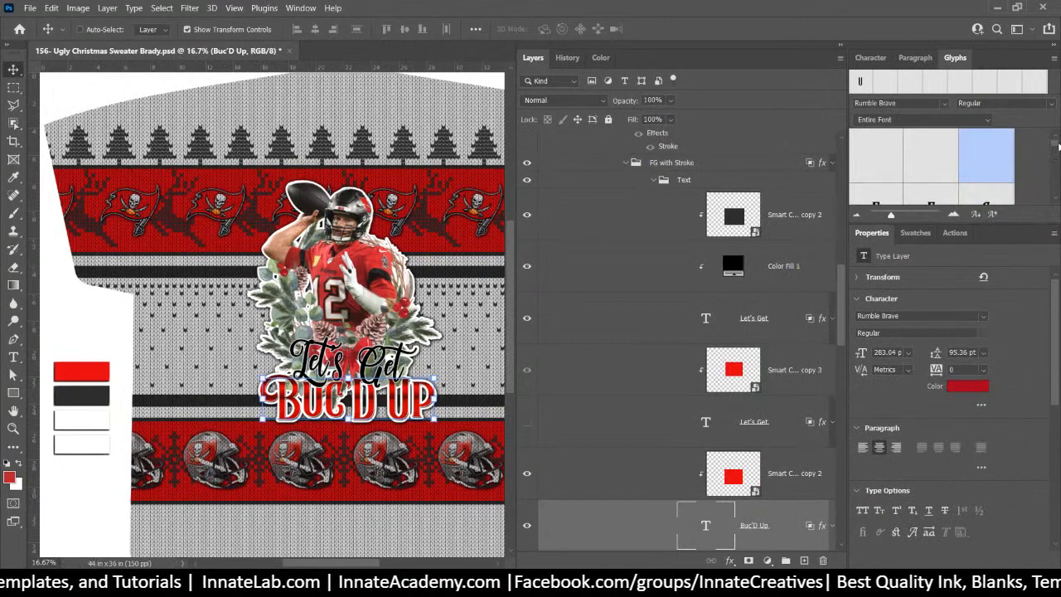
left_click_drag(1057, 146, 1056, 155)
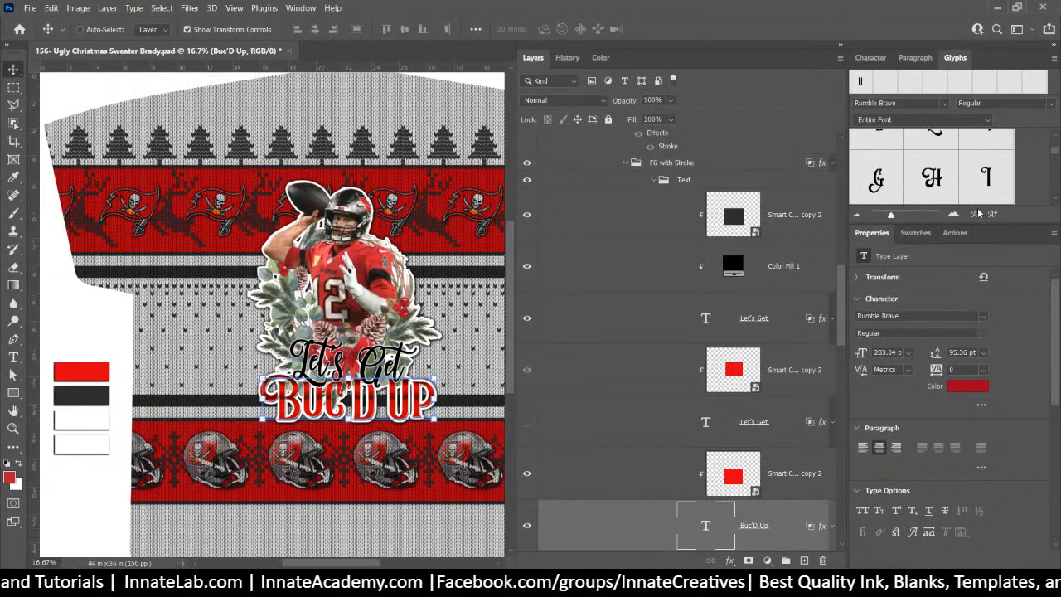
mouse_move(889, 216)
left_mouse_down()
mouse_move(900, 256)
mouse_move(900, 218)
left_mouse_up()
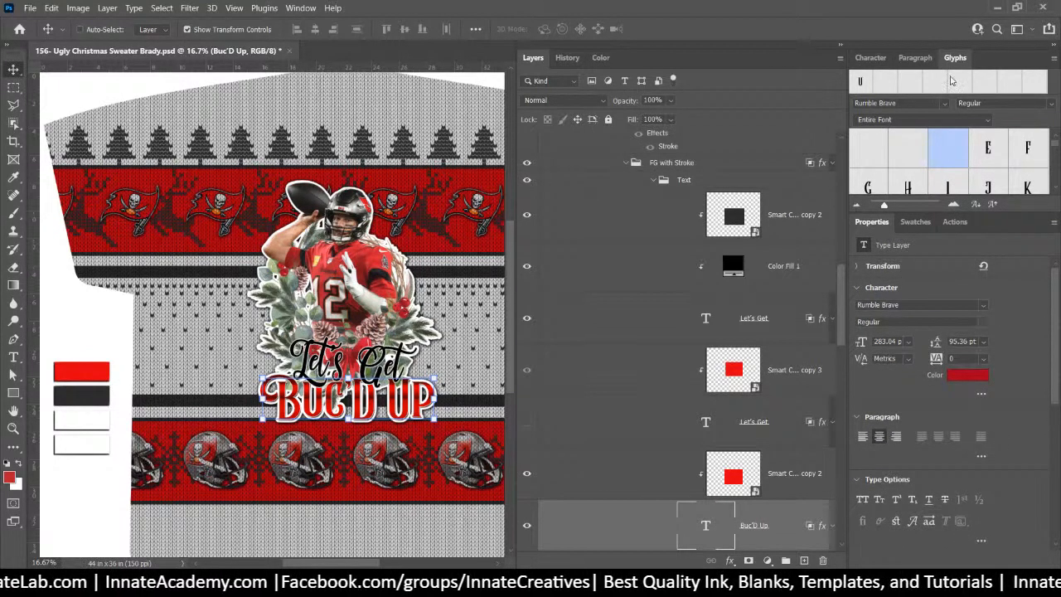
left_click_drag(955, 57, 968, 225)
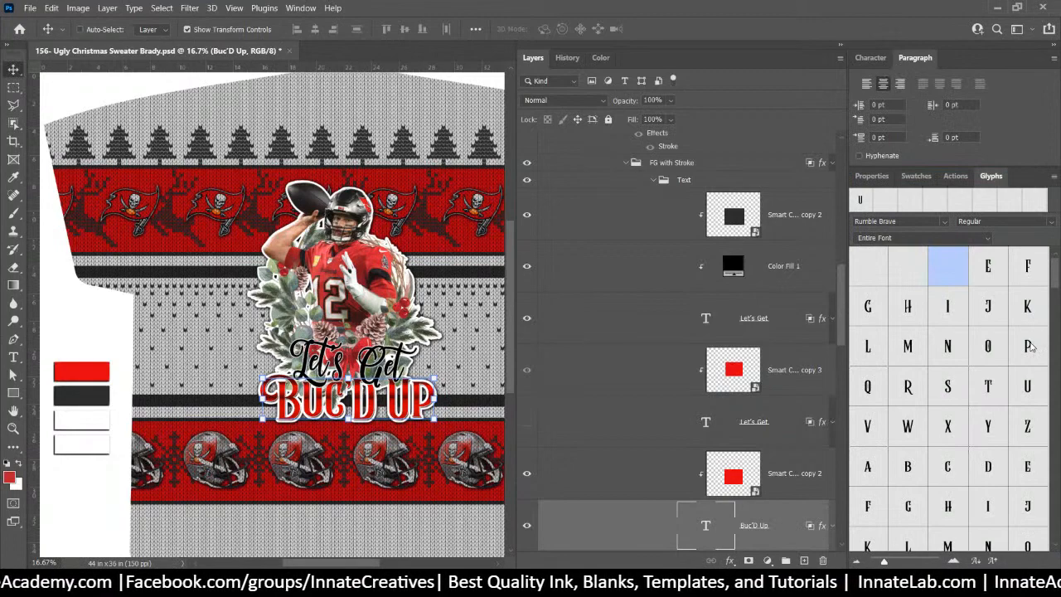
Browse the glyph grid and inspect the cursive P glyph
scroll(1027, 348, "down", 3)
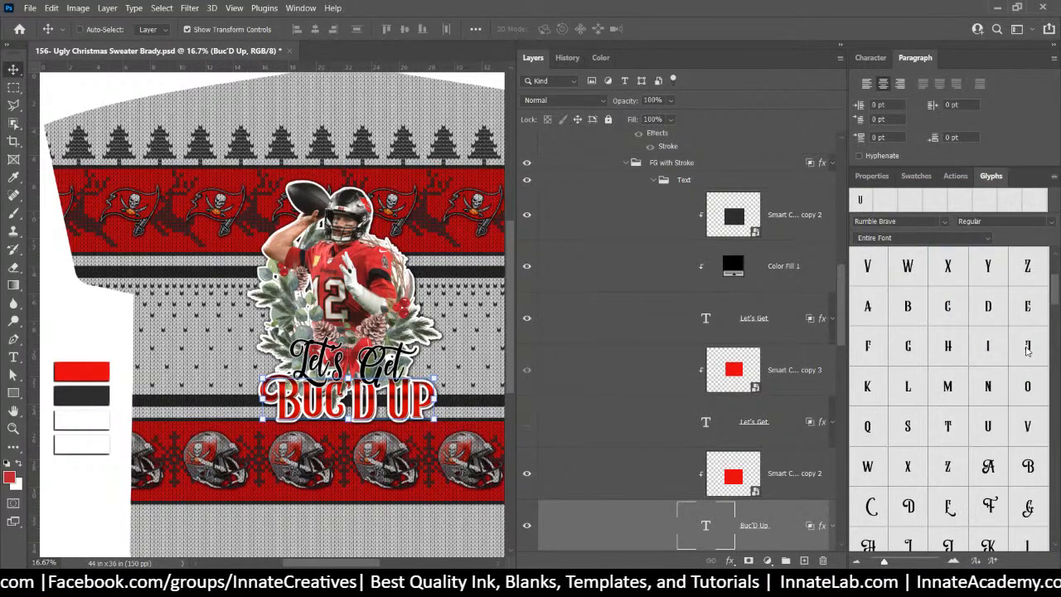
scroll(1028, 348, "down", 3)
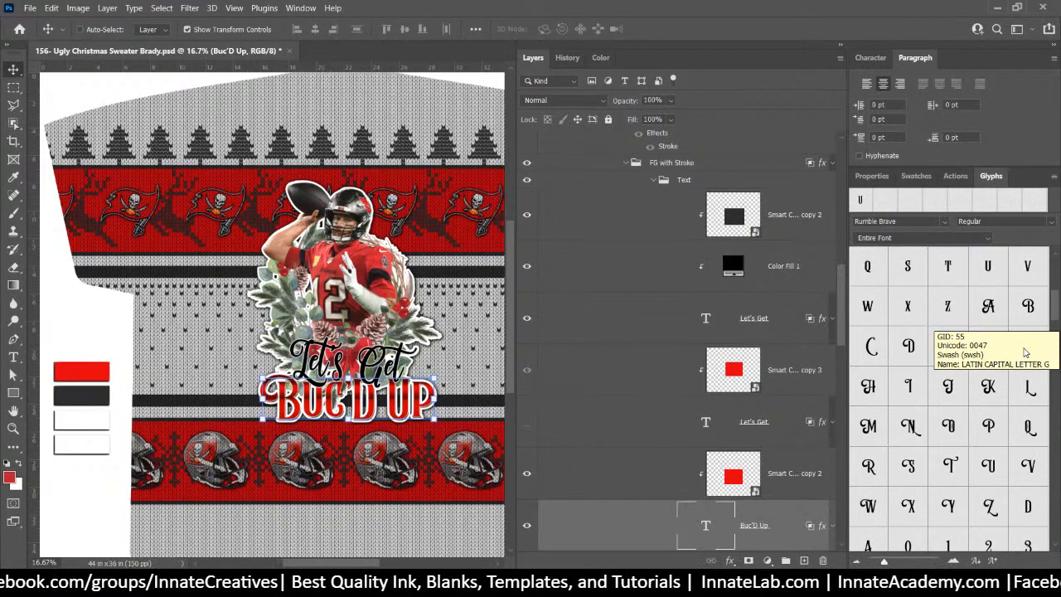
scroll(1024, 352, "down", 10)
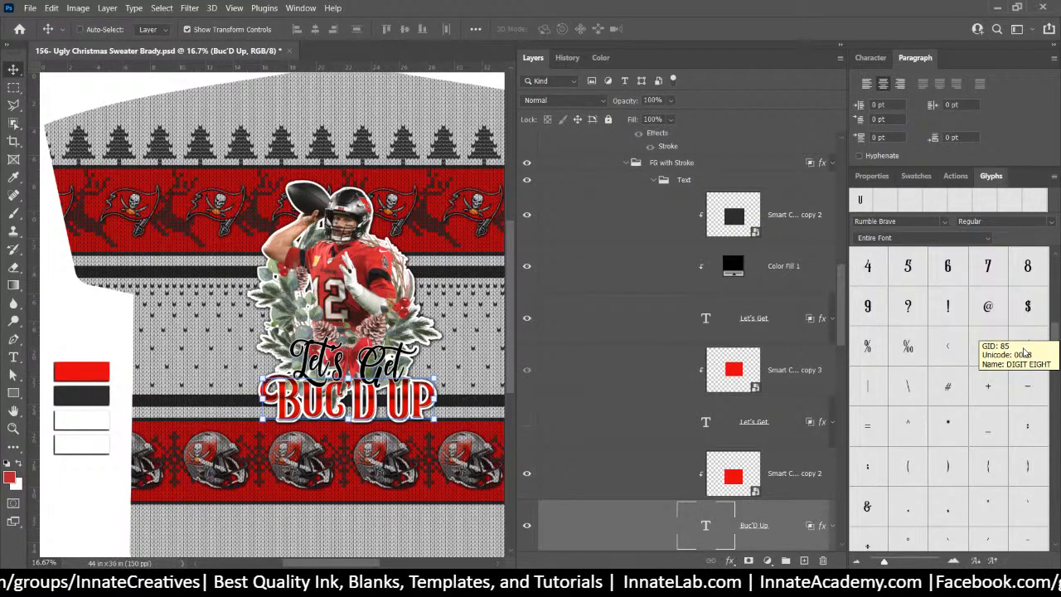
scroll(1022, 353, "down", 5)
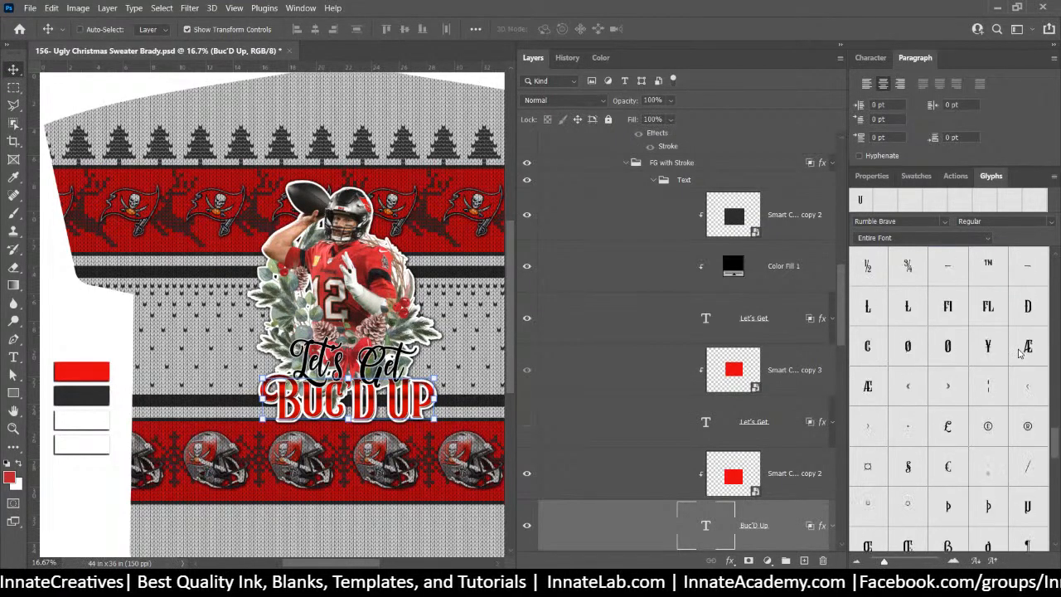
scroll(1020, 352, "up", 10)
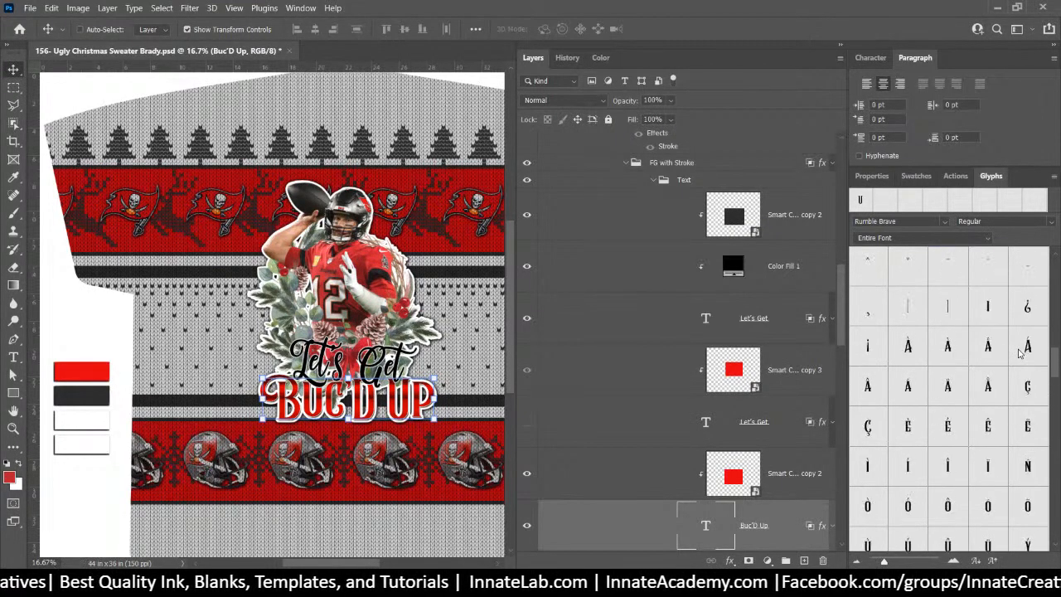
scroll(1021, 352, "down", 3)
scroll(1007, 353, "up", 10)
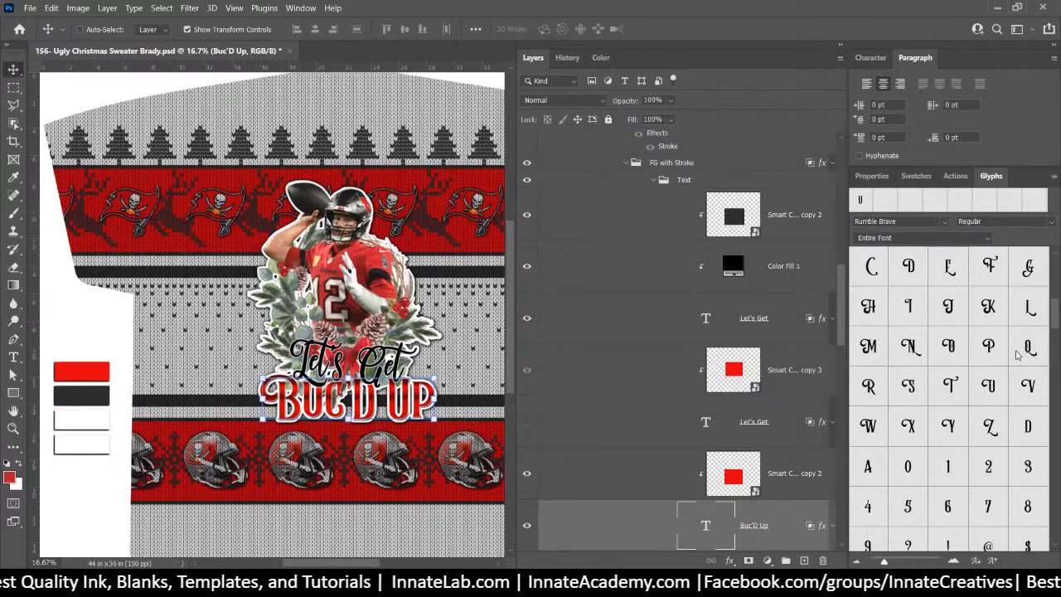
left_click(989, 347)
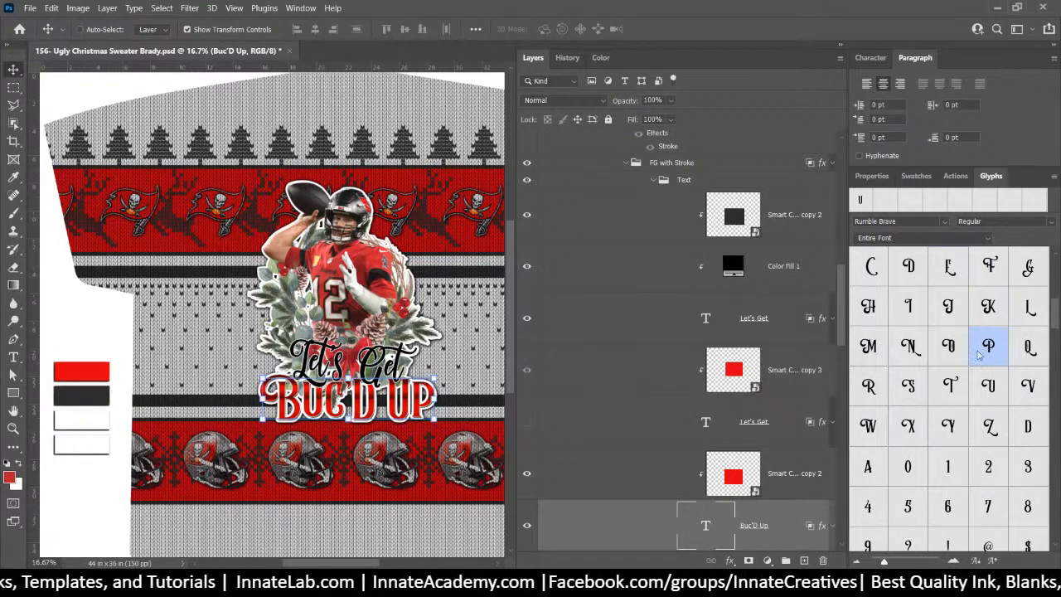
scroll(978, 362, "up", 5)
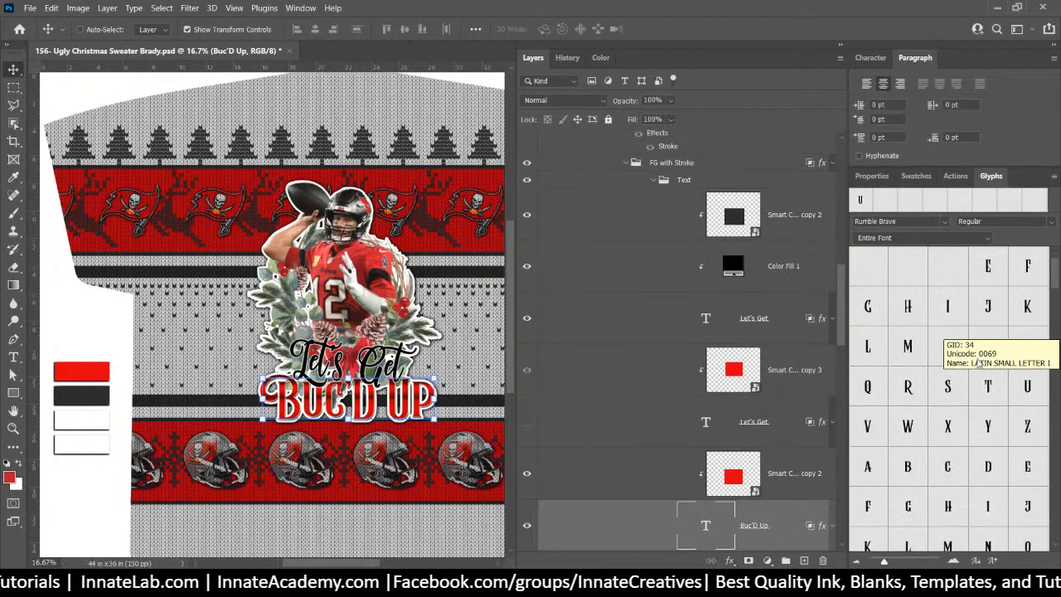
scroll(978, 362, "up", 3)
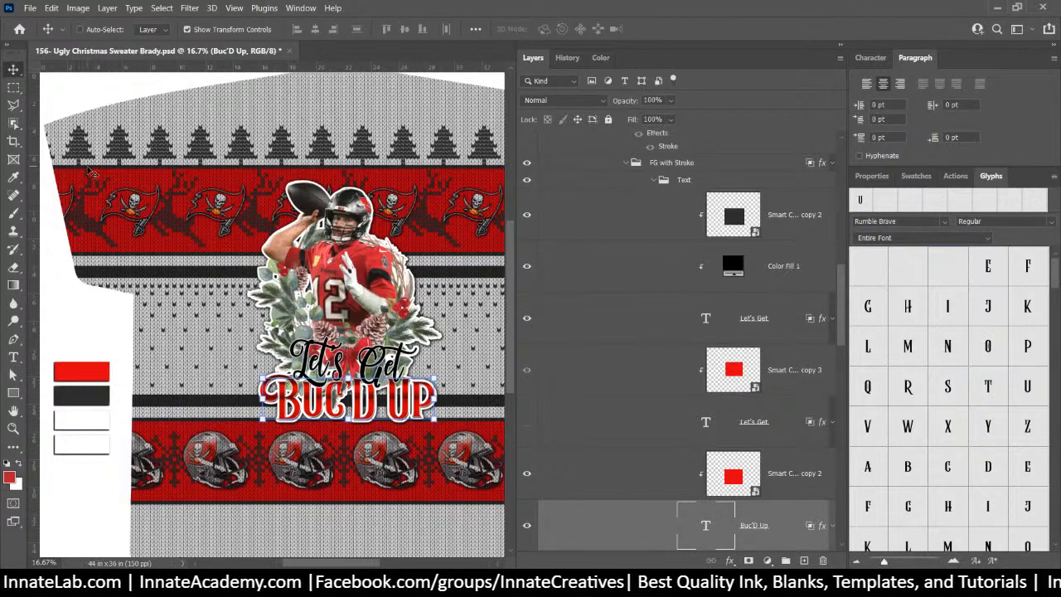
left_click(20, 75)
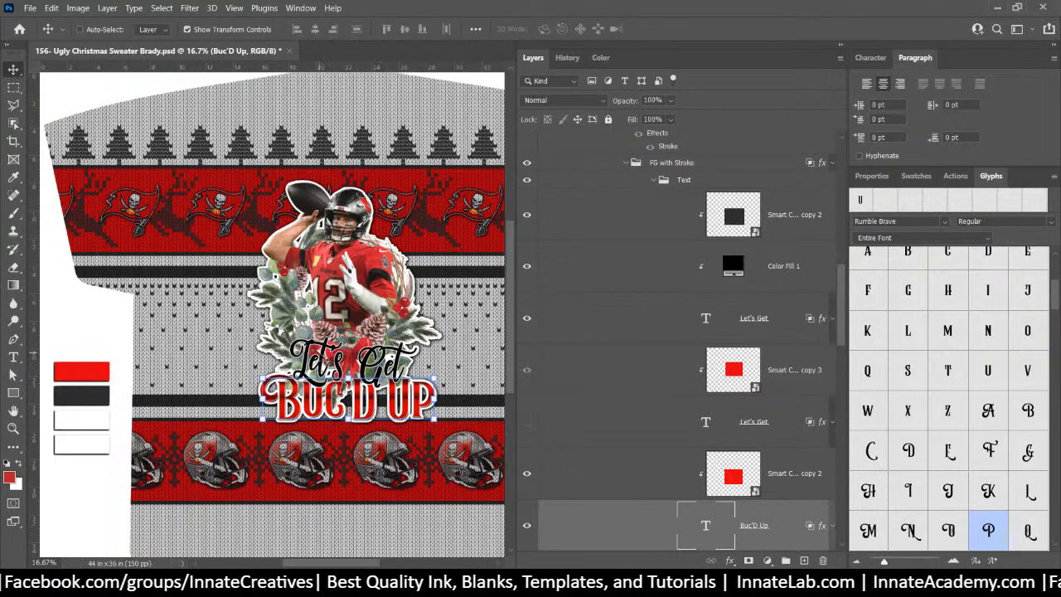
Pick the Let's Get layer, scale it to about 123%, and shift it up-right
right_click(325, 357)
left_click(396, 443)
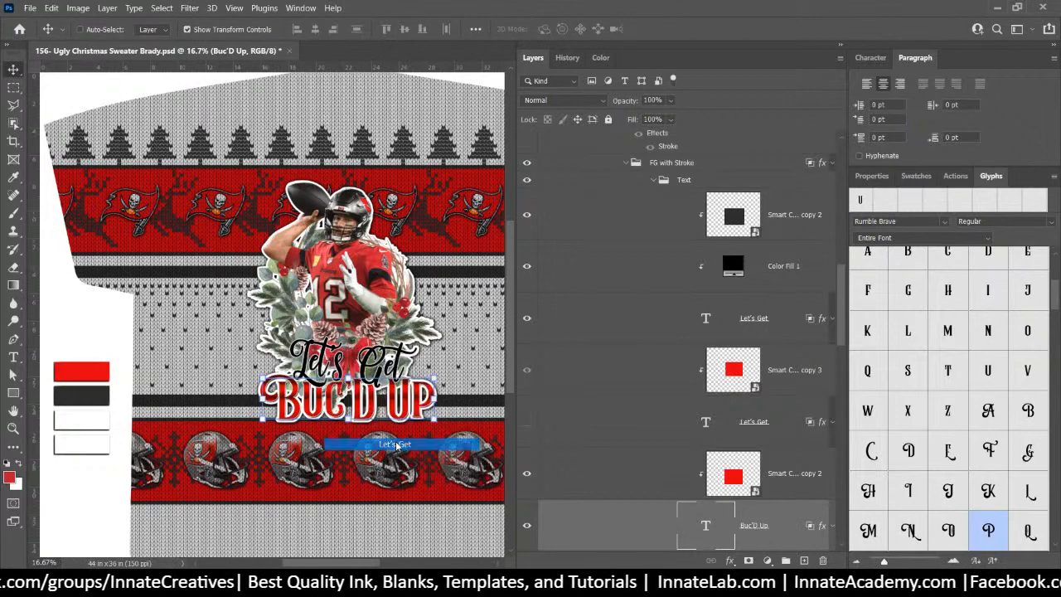
left_click_drag(415, 334, 428, 328)
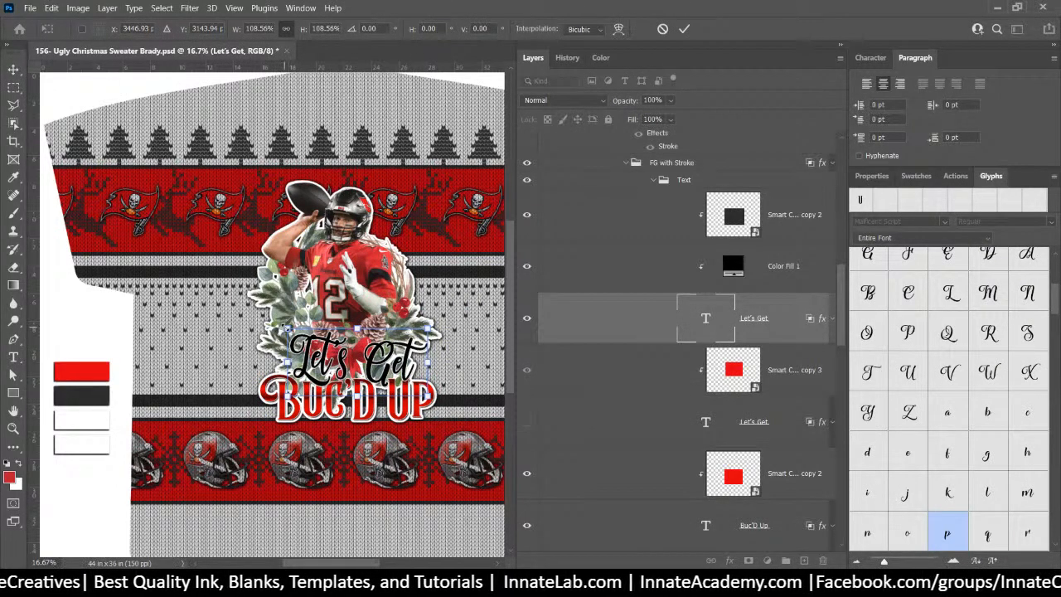
left_click_drag(287, 330, 270, 320)
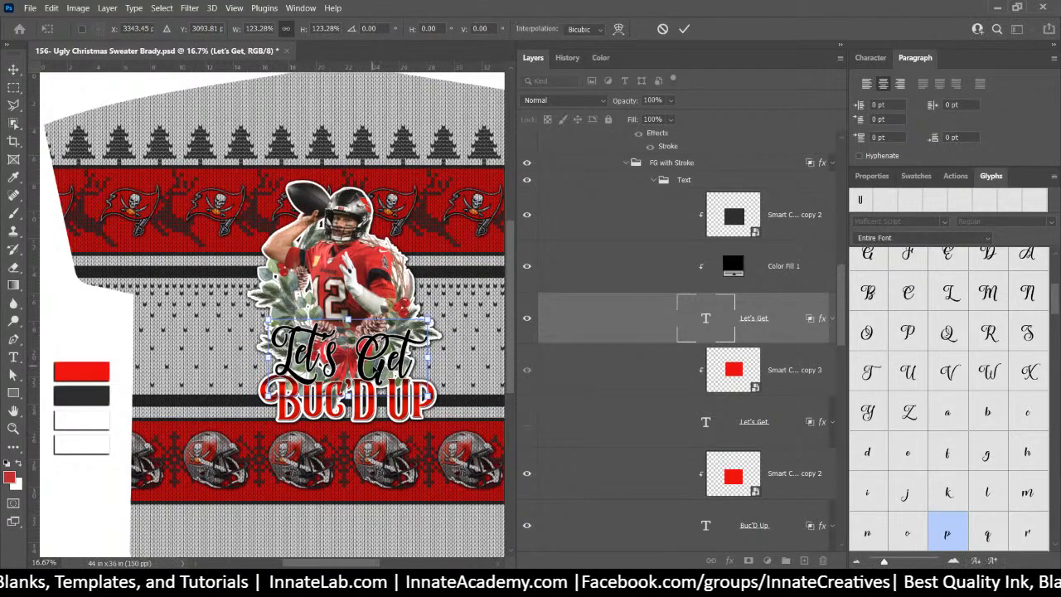
mouse_move(366, 360)
left_mouse_down()
mouse_move(378, 352)
mouse_move(366, 357)
left_mouse_up()
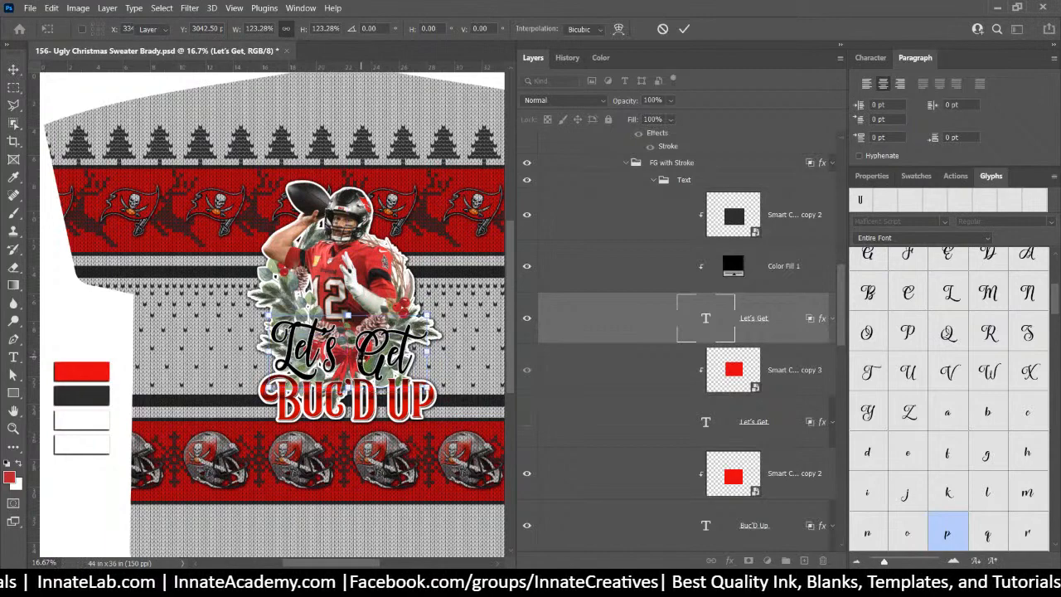
key("Return")
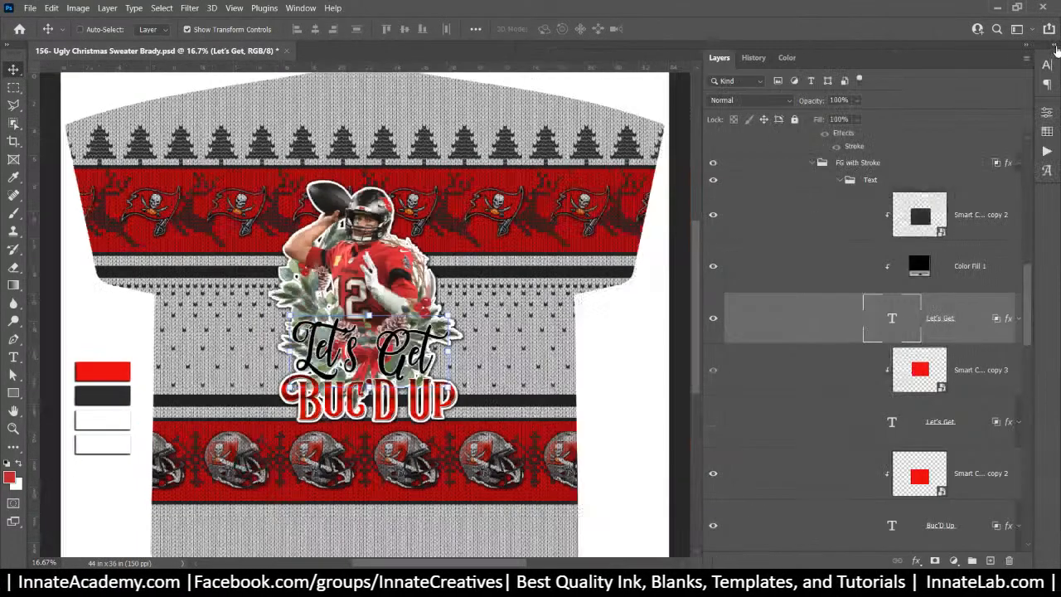
Collapse the side panels and hide the shirt-shaped mask to show the full pattern
left_click(1054, 43)
scroll(777, 293, "up", 8)
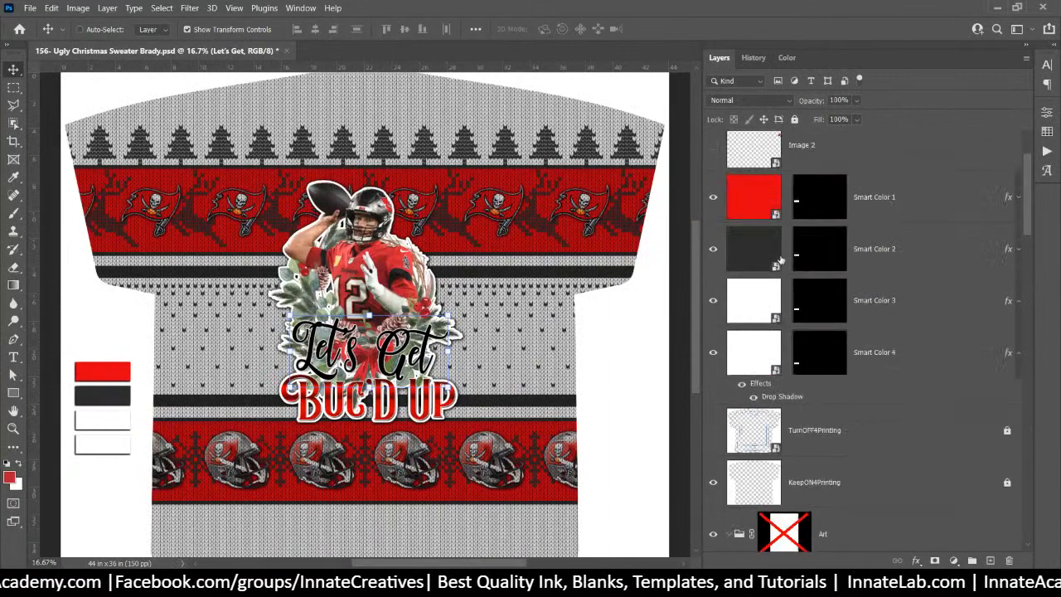
left_click(713, 482)
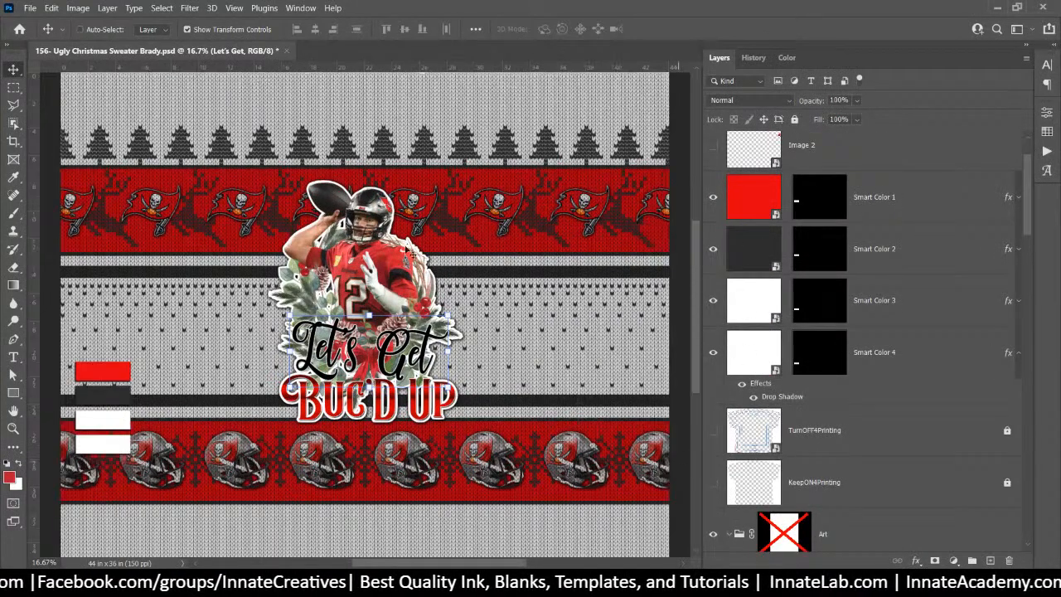
Group layers Smart Color 1–4 into a group named 'Swatches' and hide it
scroll(796, 207, "up", 2)
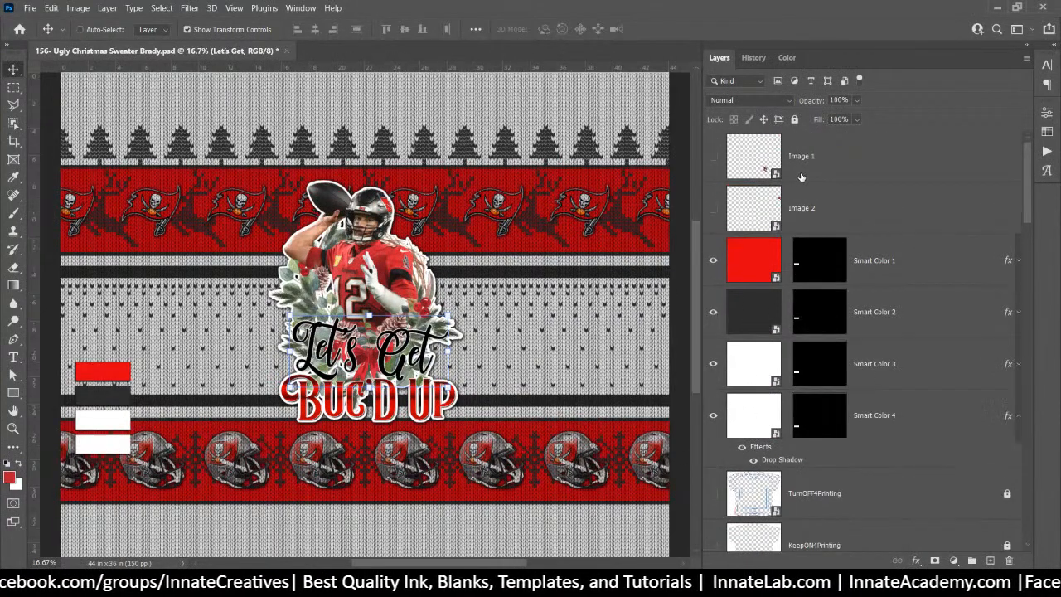
left_click(912, 267)
left_click(903, 417, "shift")
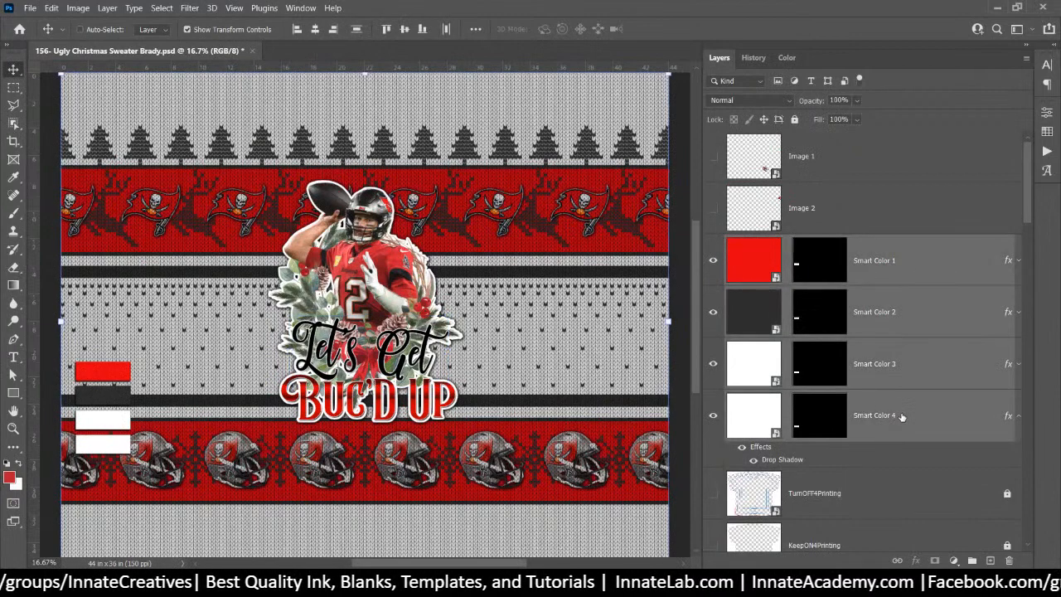
key("ctrl+g")
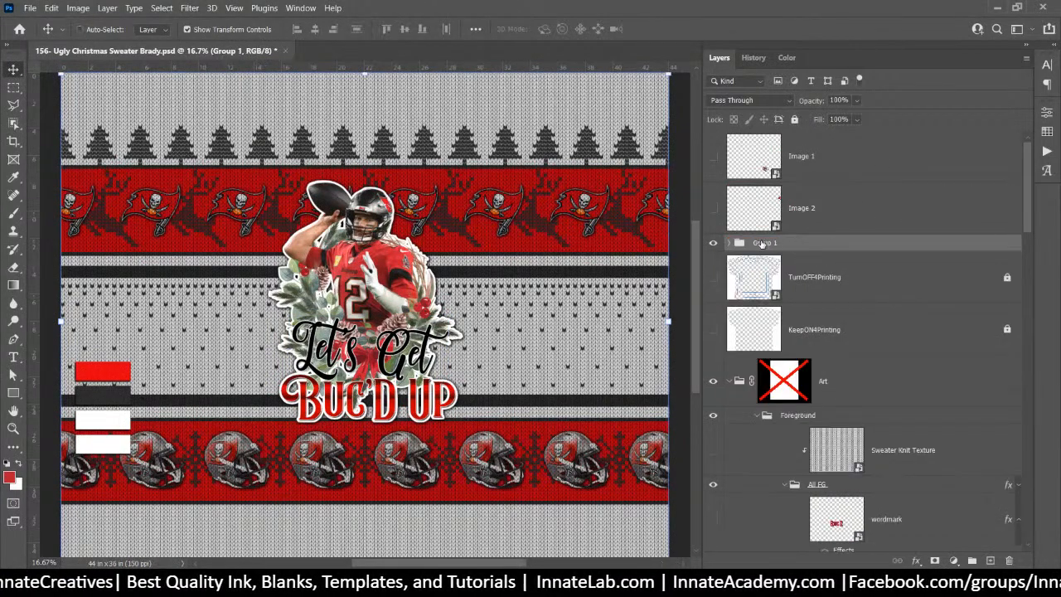
double_click(762, 242)
type("Sw")
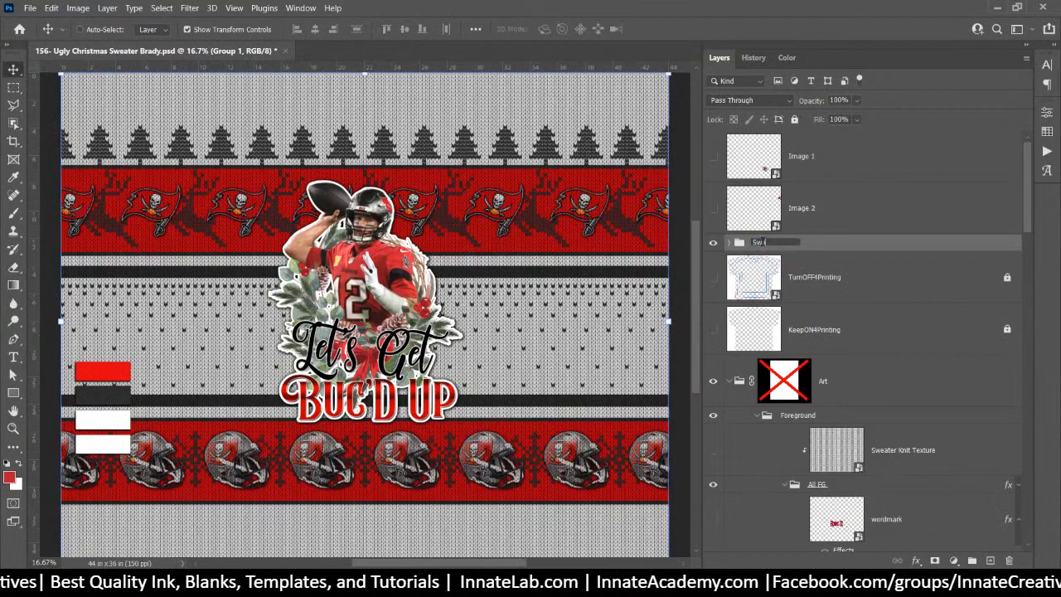
type("atches")
key("Return")
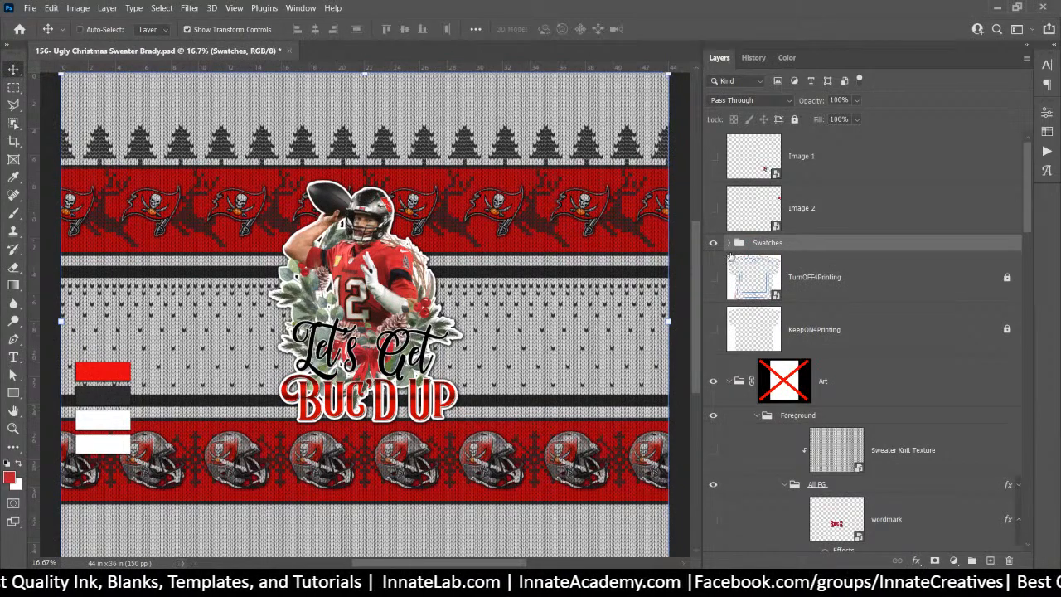
left_click(713, 242)
left_click(796, 416)
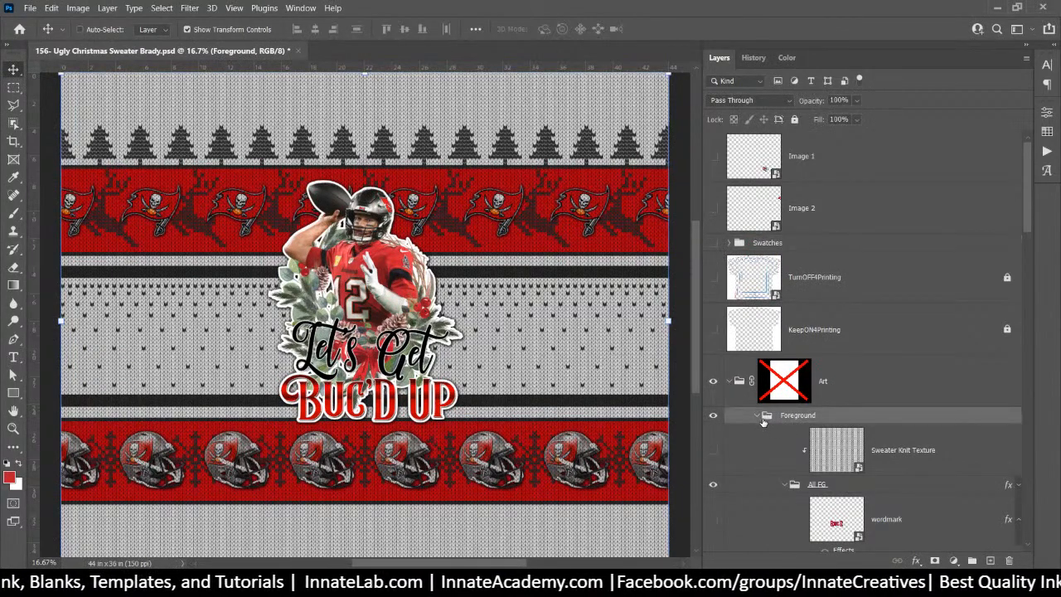
Switch the Foreground and Background groups off and back on to compare each artwork
left_click(756, 416)
left_click(757, 433)
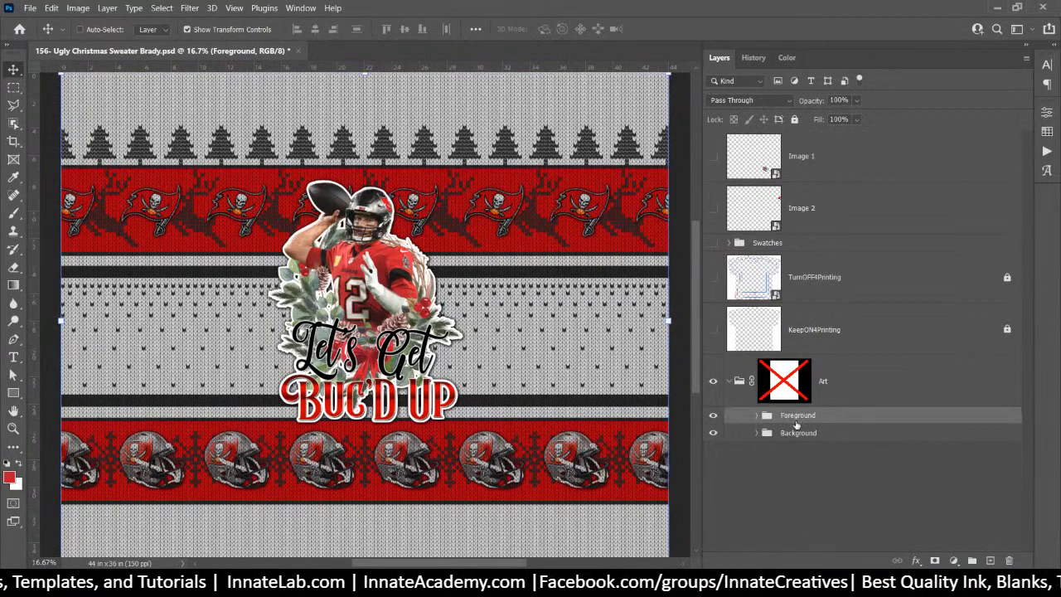
left_click(712, 416)
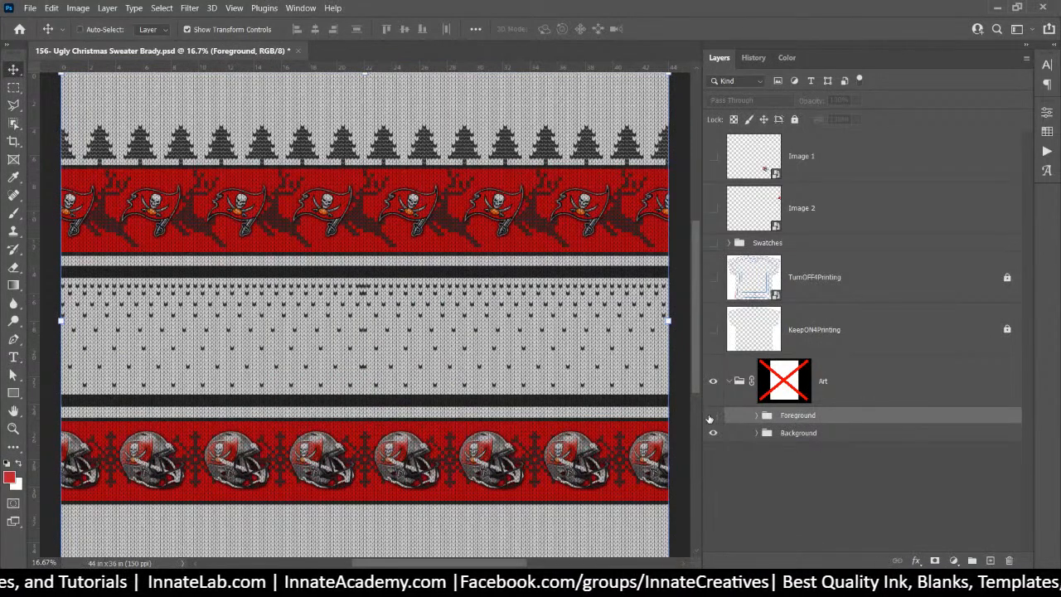
left_click(713, 416)
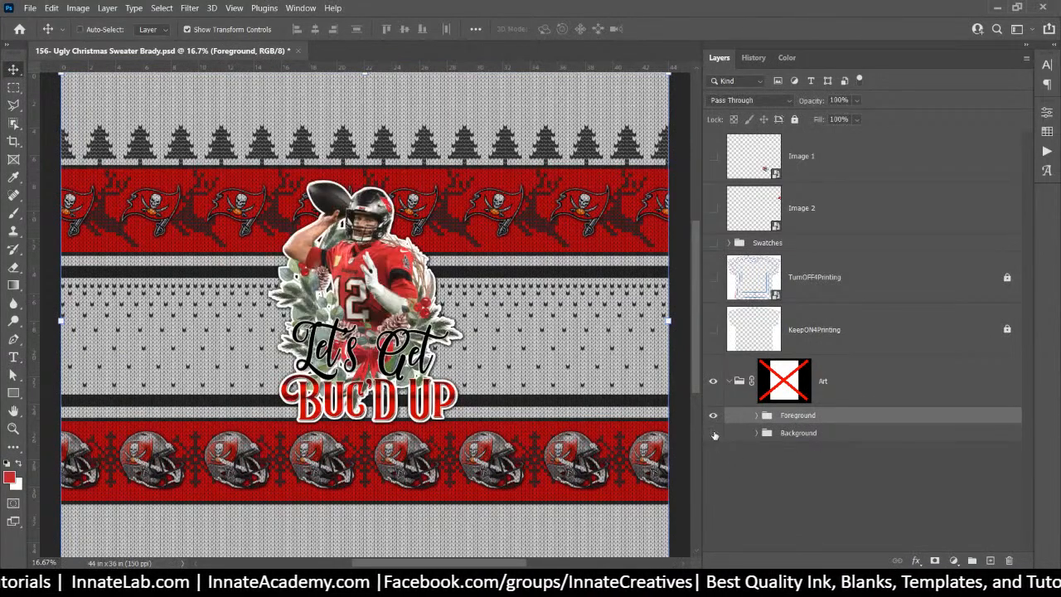
left_click(713, 433)
left_click(713, 433)
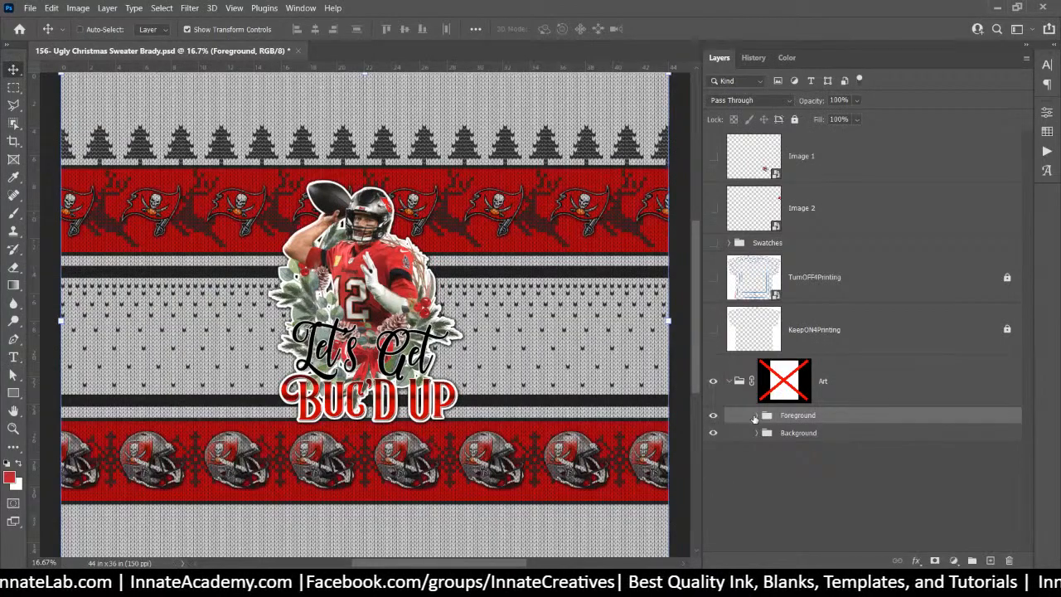
Try the foreground Sweater Knit Texture on the Brady art, leave it off, and expand Background
left_click(756, 415)
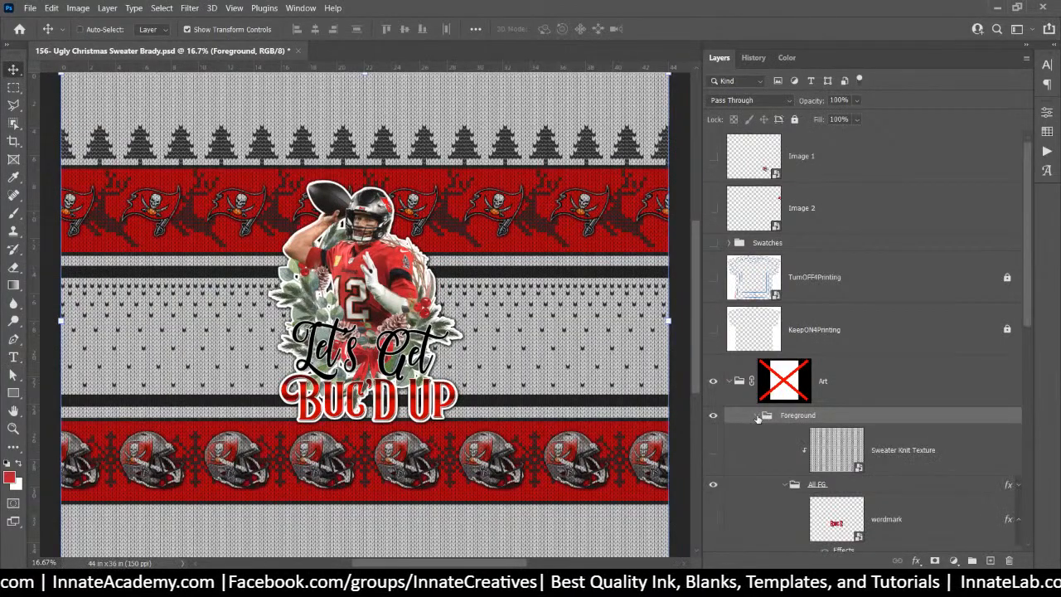
left_click(714, 451)
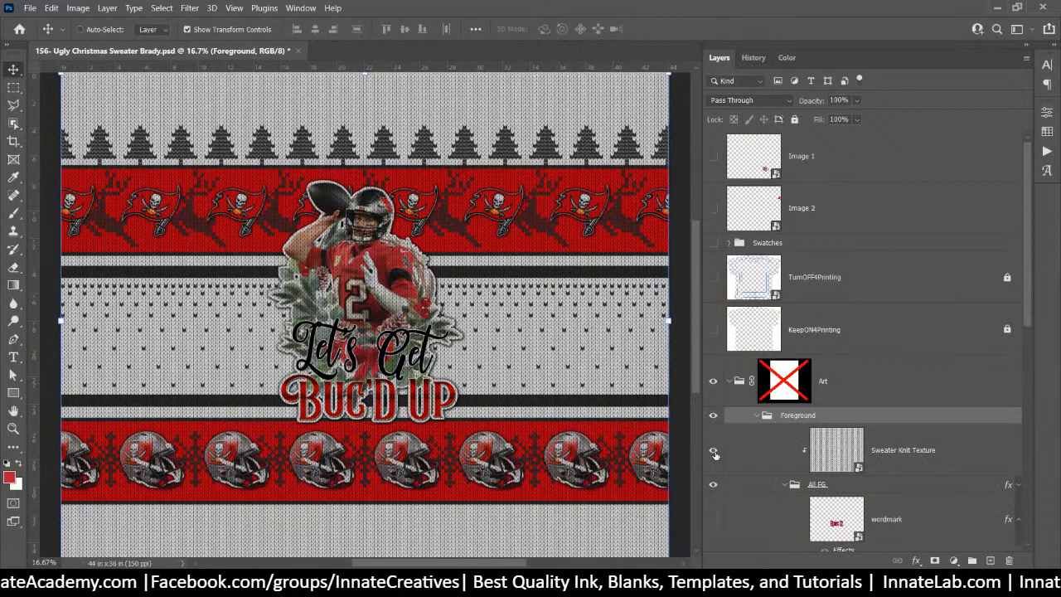
left_click(714, 451)
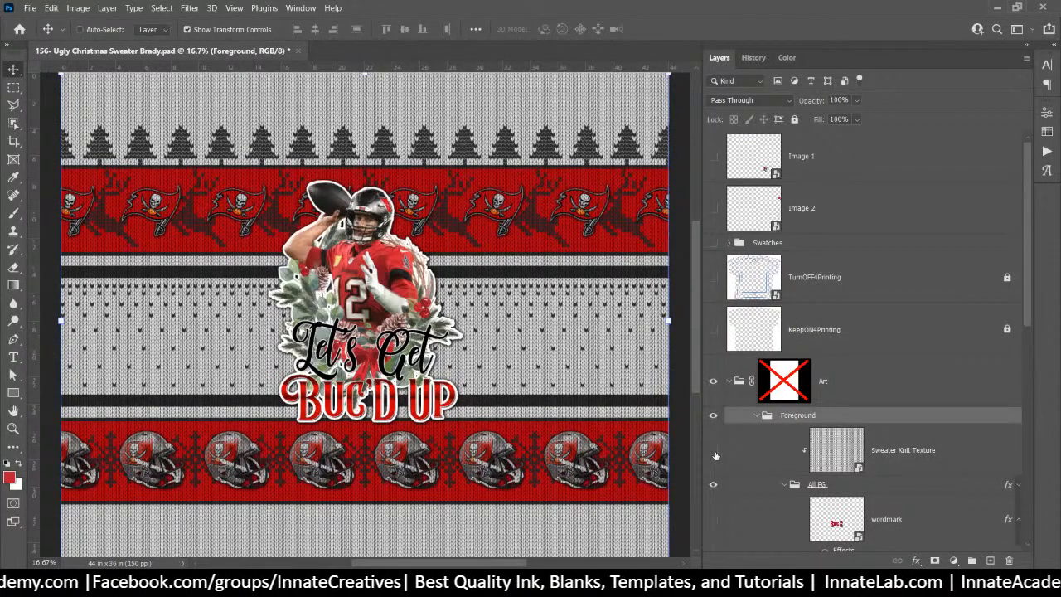
left_click(756, 415)
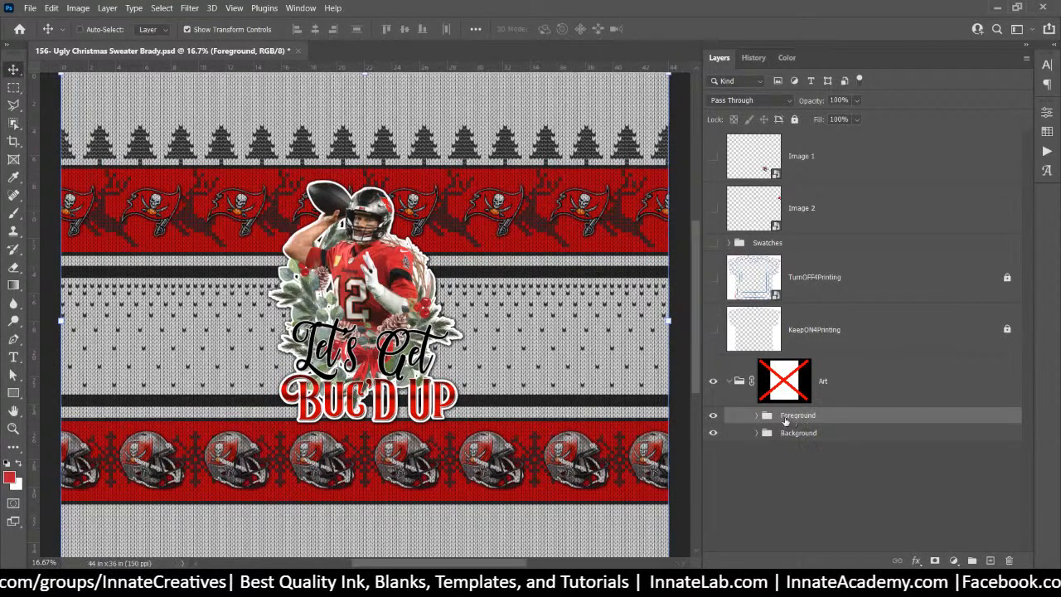
left_click(756, 415)
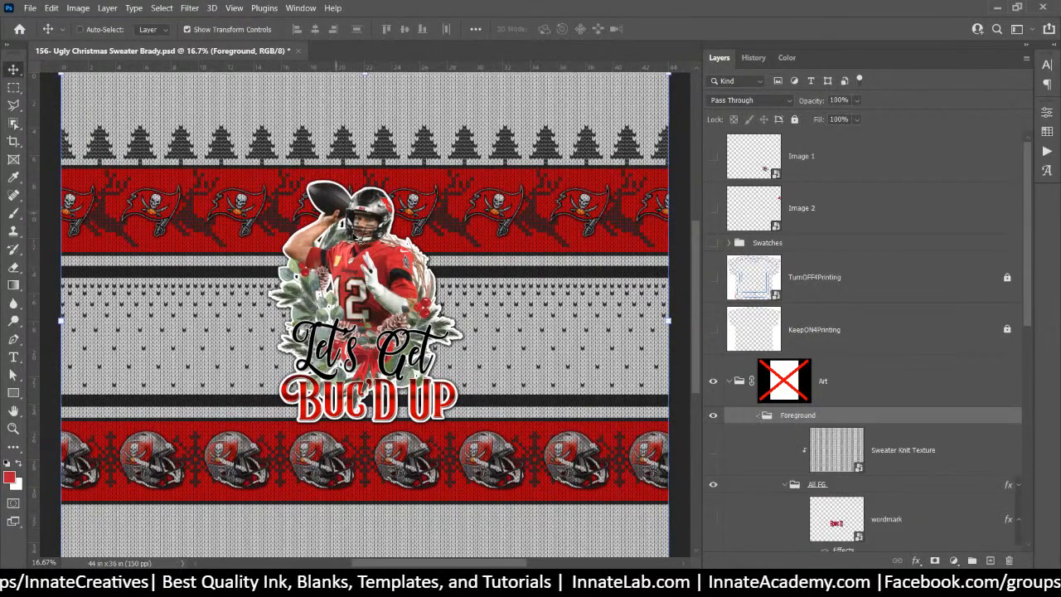
scroll(756, 431, "down", 6)
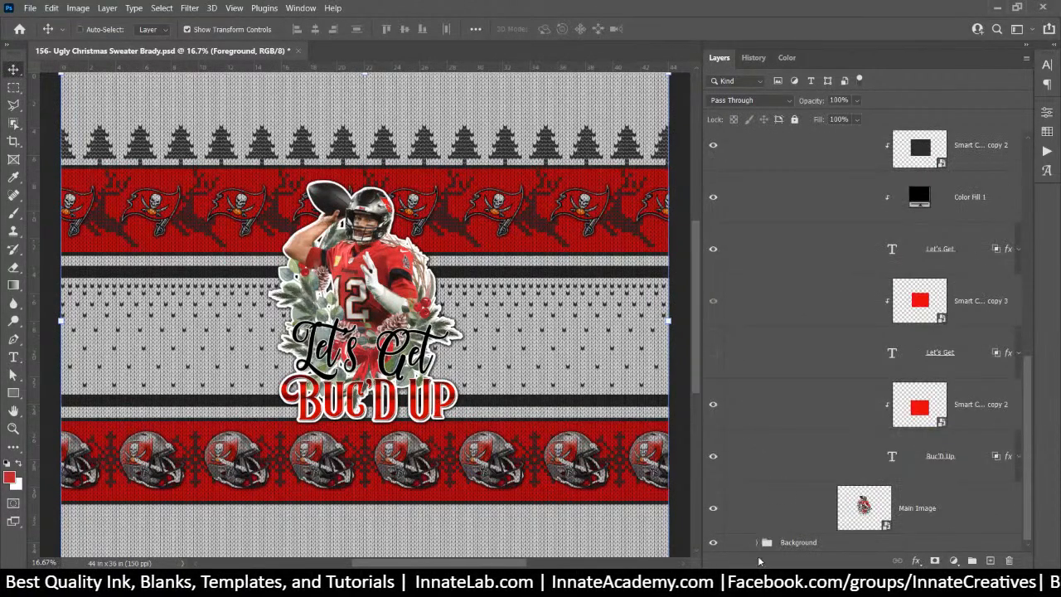
left_click(756, 543)
Select the Background group's Sweater Knit Texture layer and bring up the adjustment layer list
scroll(758, 509, "down", 5)
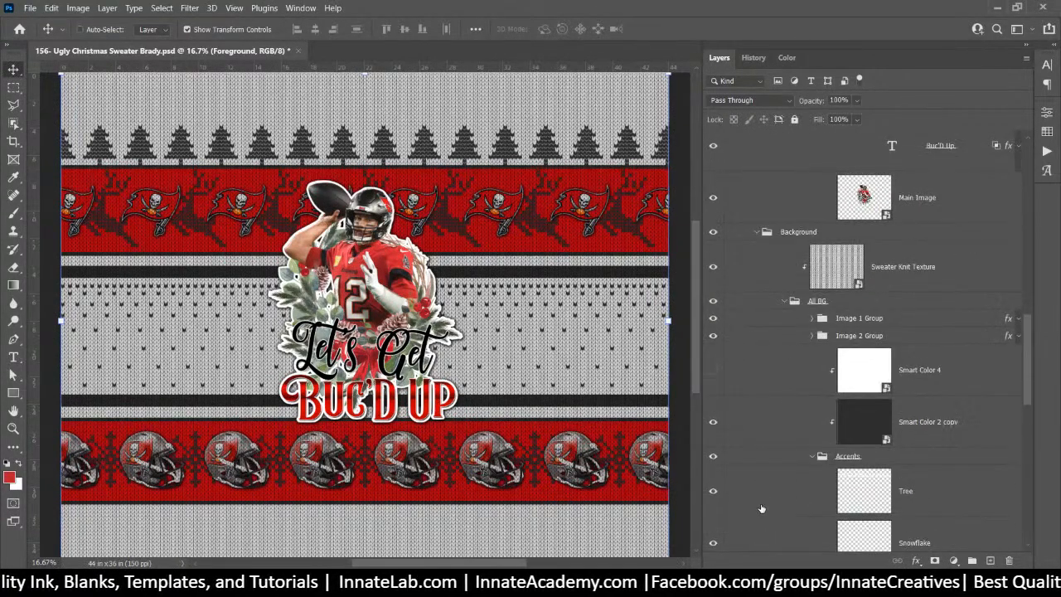
left_click(885, 284)
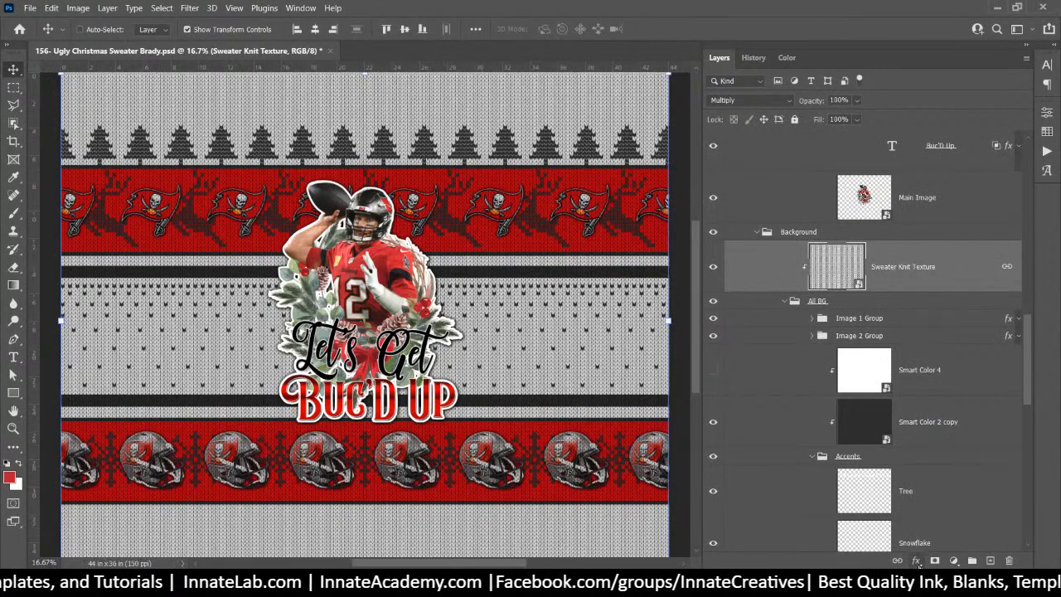
left_click(917, 561)
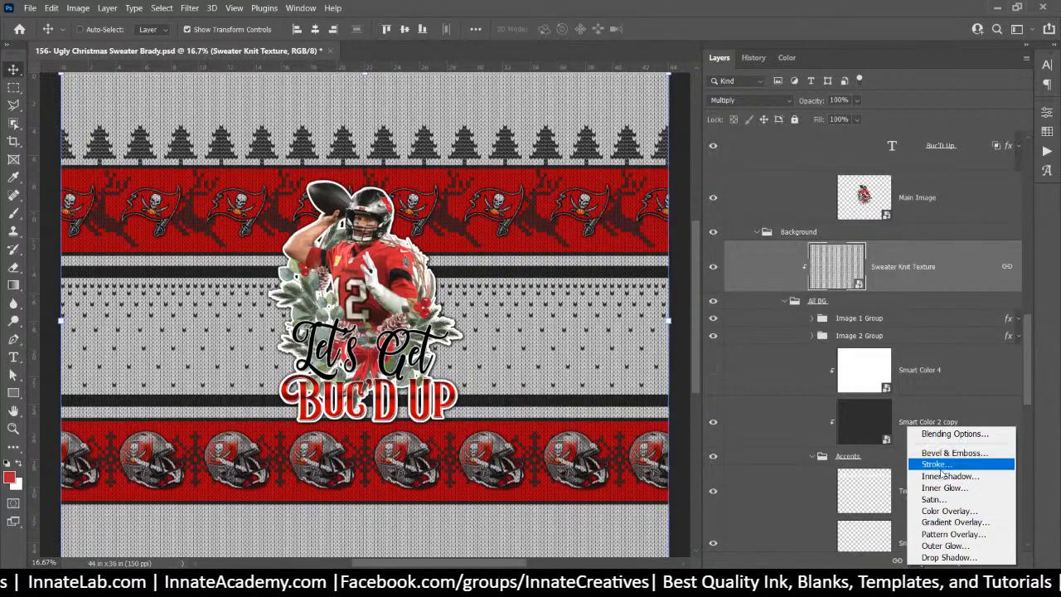
left_click(913, 270)
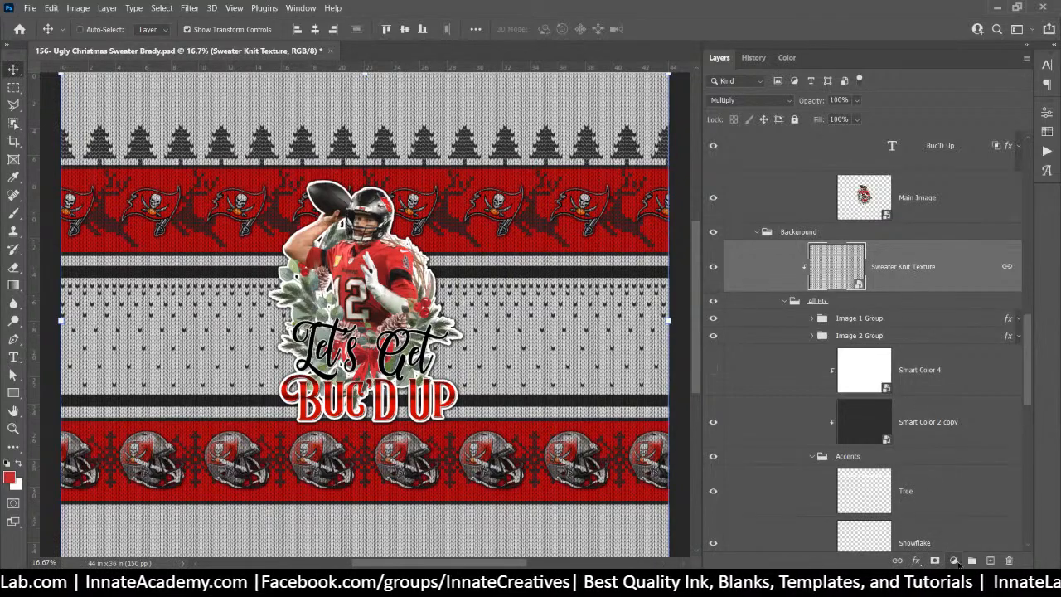
left_click(955, 561)
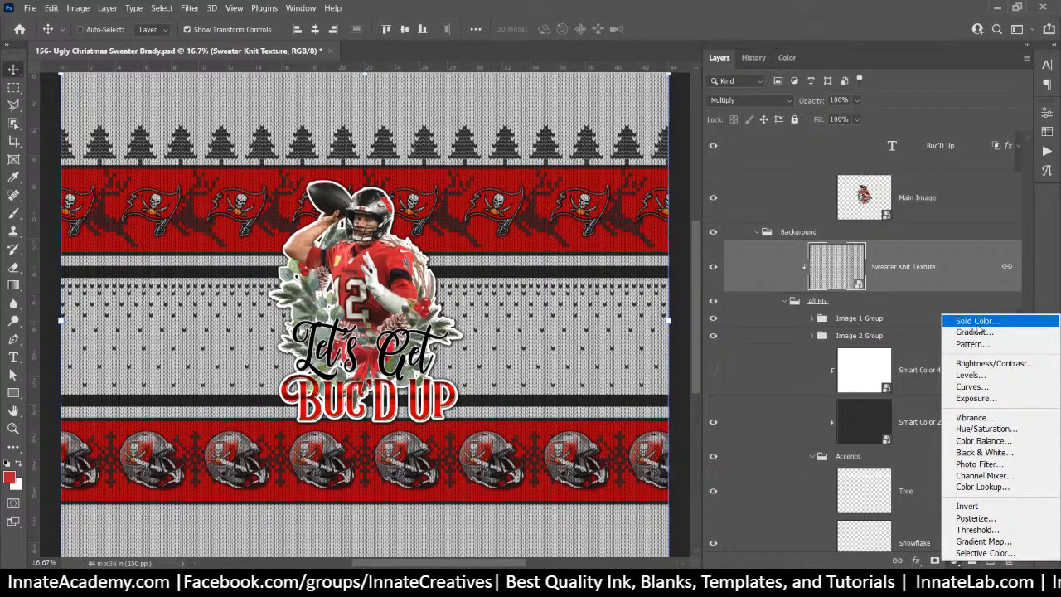
Add a Levels adjustment set to 11 / 1.38 / 196 to brighten the knitted background
left_click(968, 374)
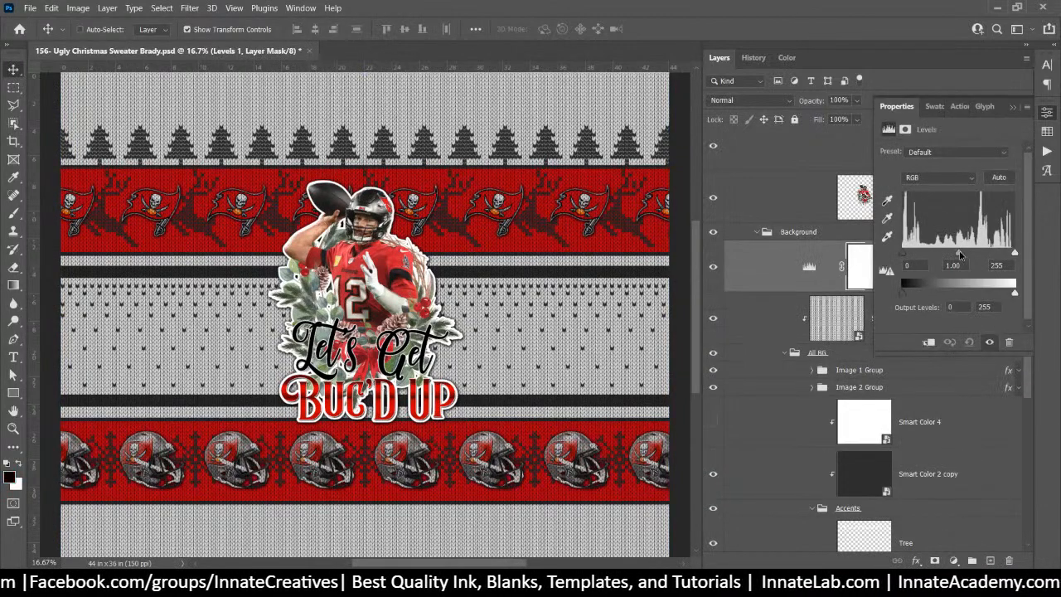
left_click_drag(960, 254, 909, 260)
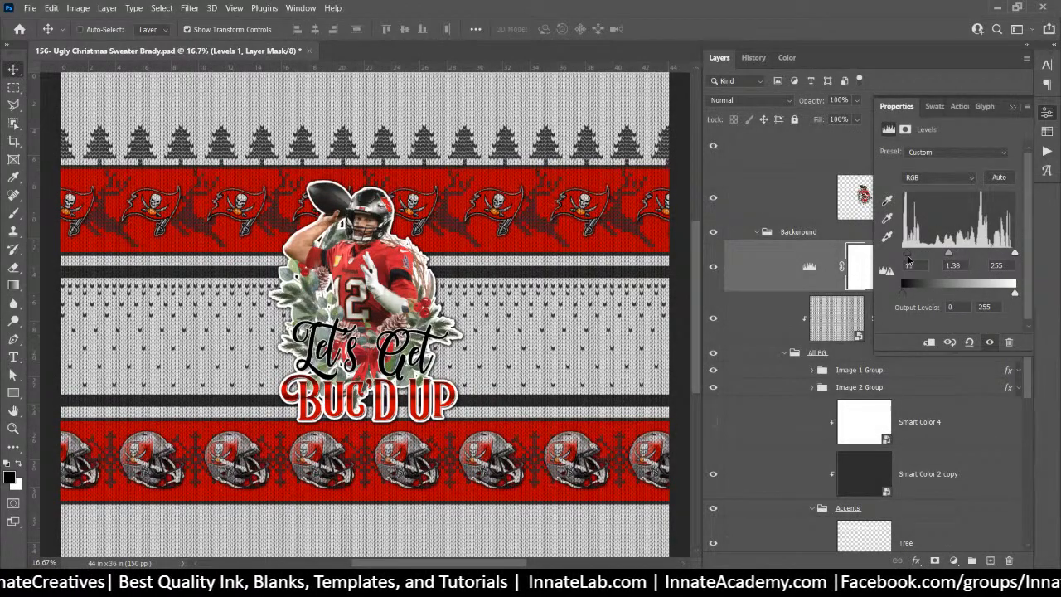
left_click_drag(1014, 253, 989, 260)
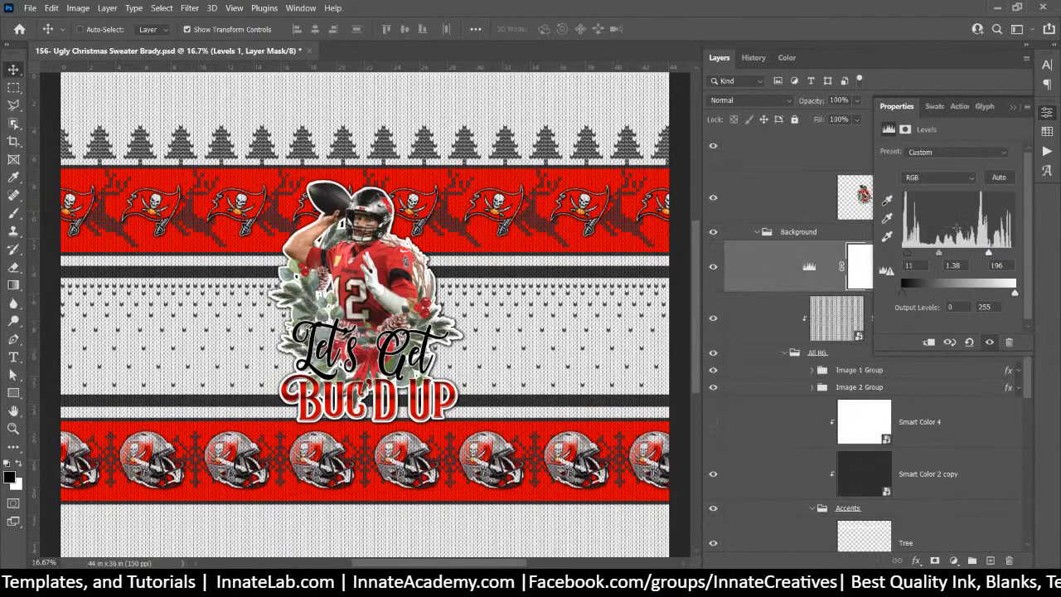
left_click(714, 267)
left_click(714, 267)
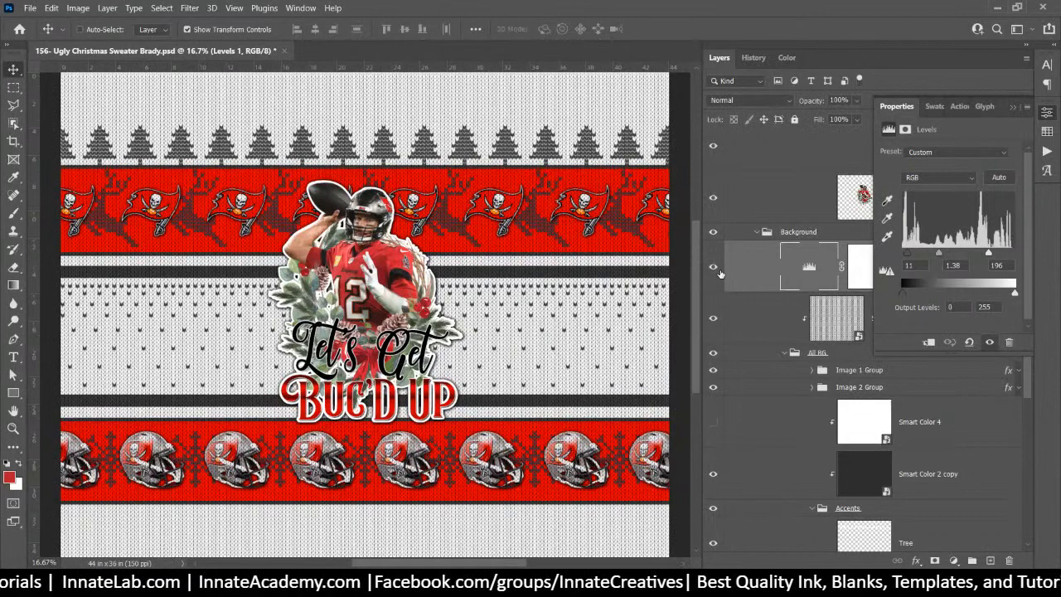
left_click(1012, 106)
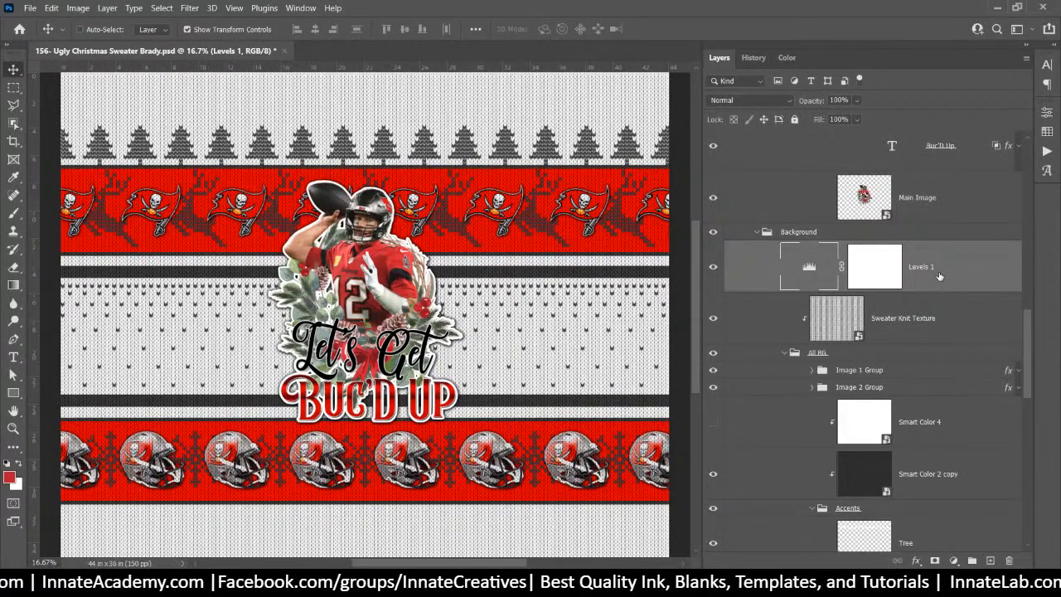
Copy the Levels adjustment into the Foreground group, clip it, and show the foreground knit texture
left_click_drag(938, 279, 886, 273)
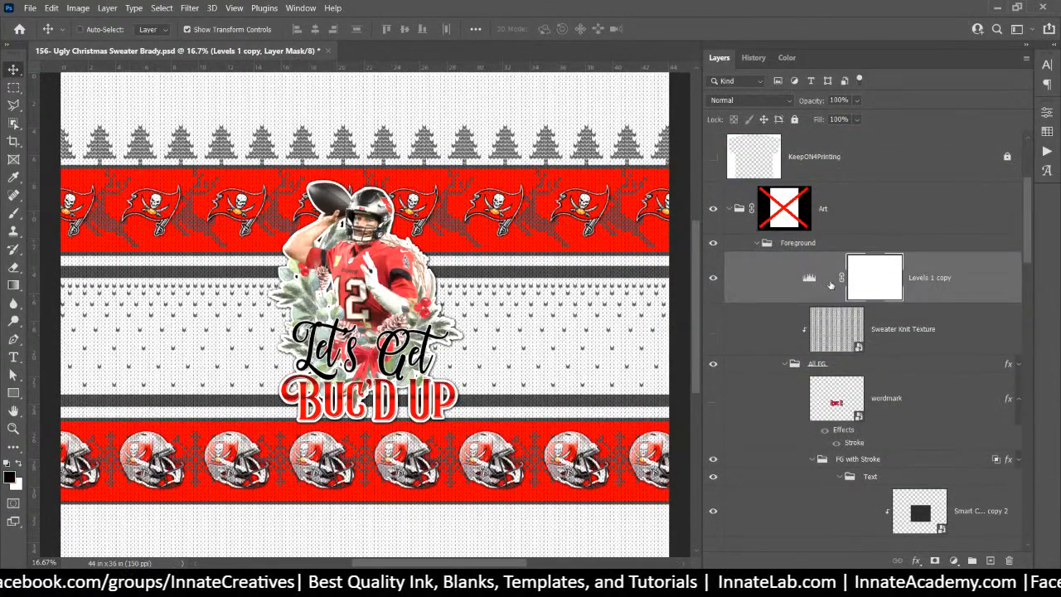
right_click(946, 277)
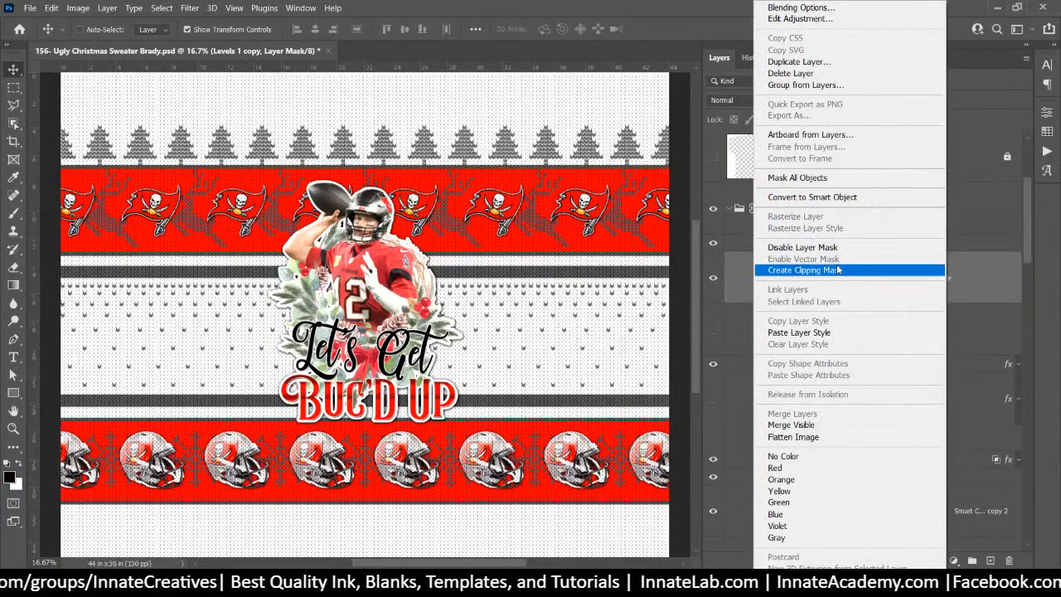
left_click(837, 271)
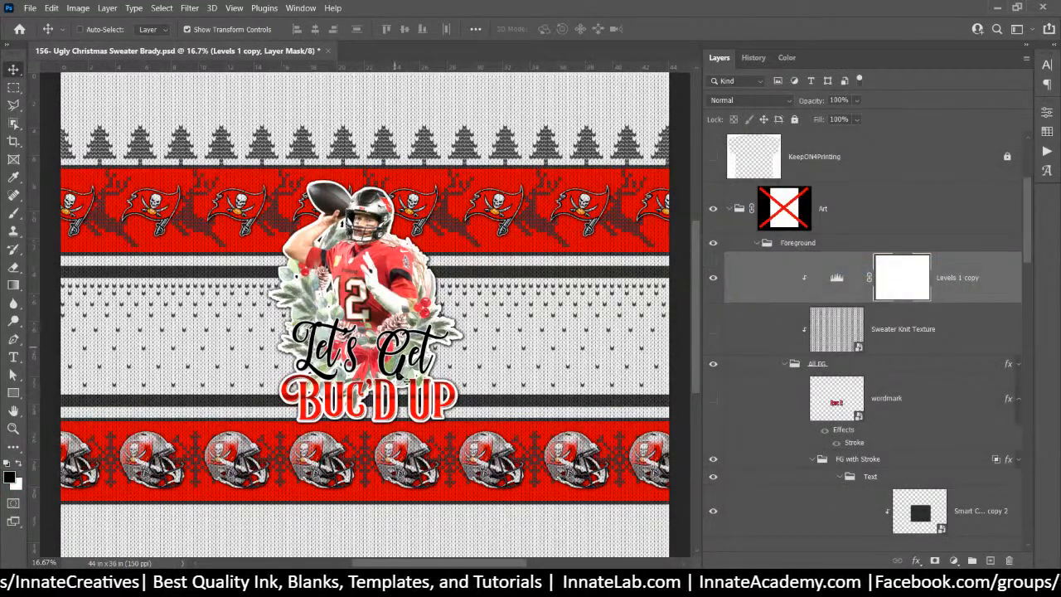
left_click(712, 329)
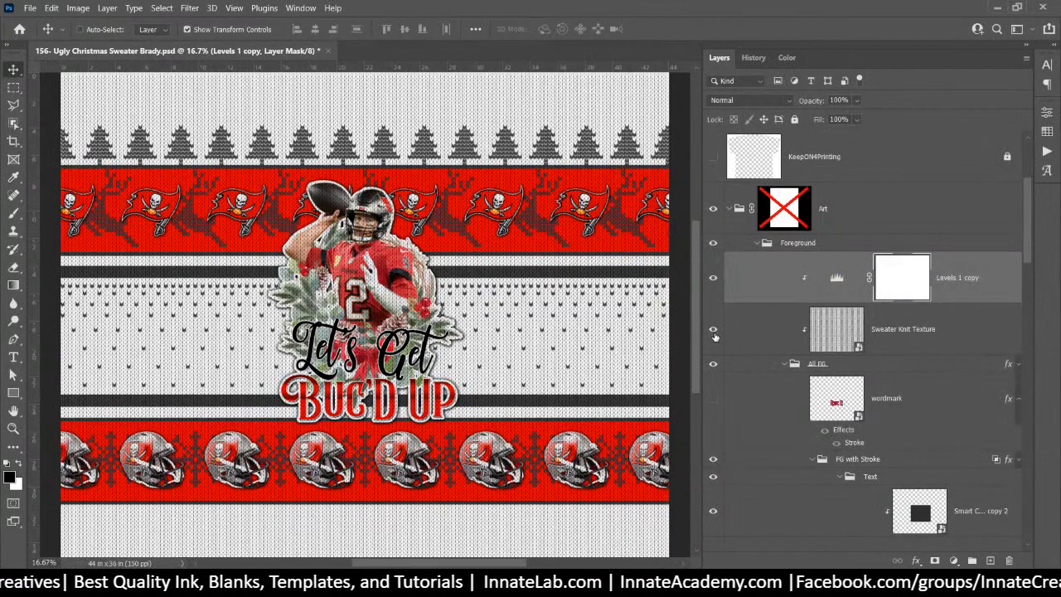
left_click(713, 277)
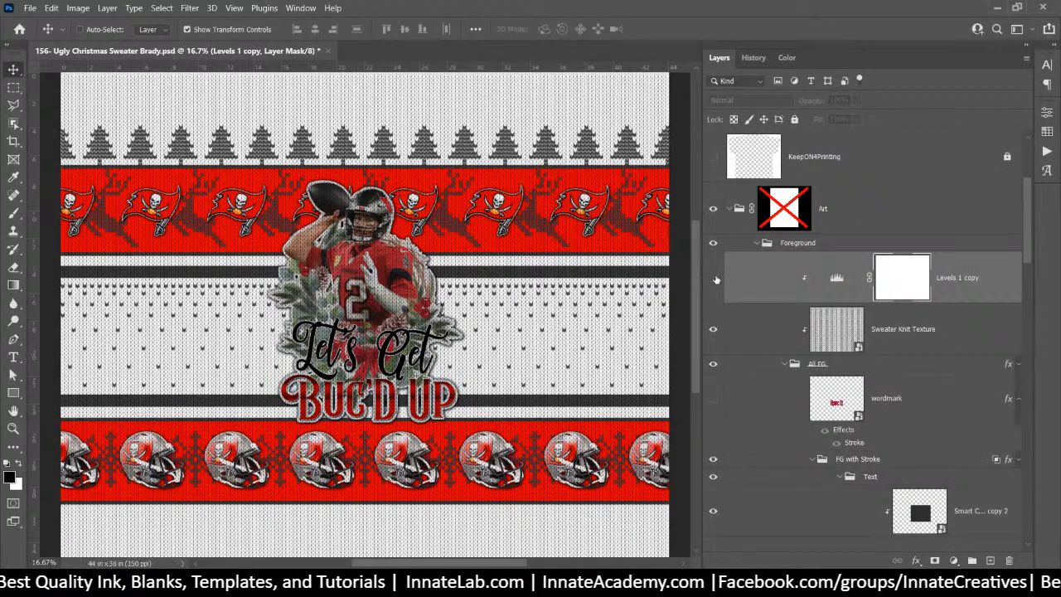
left_click(714, 277)
Clip Levels 1 to the background knit texture and delete the masks from both Levels layers
scroll(844, 280, "down", 5)
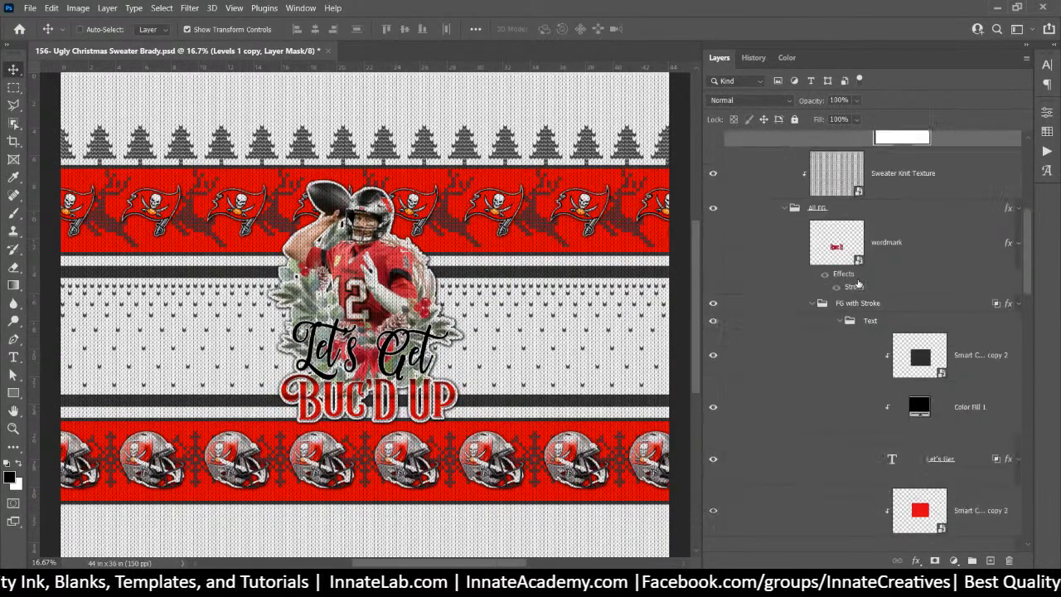
scroll(844, 280, "down", 4)
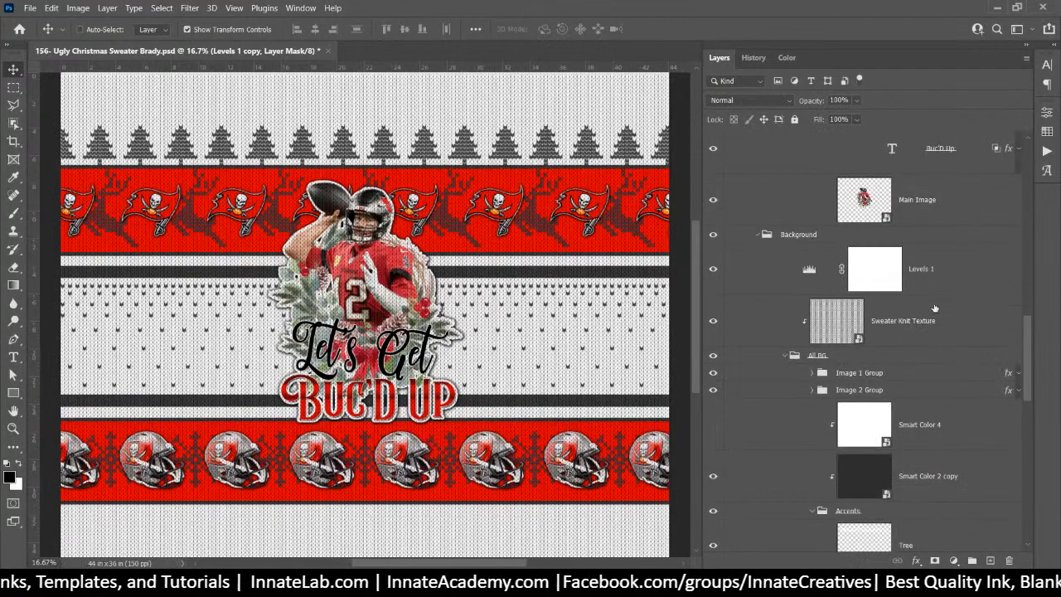
left_click(933, 276)
right_click(954, 278)
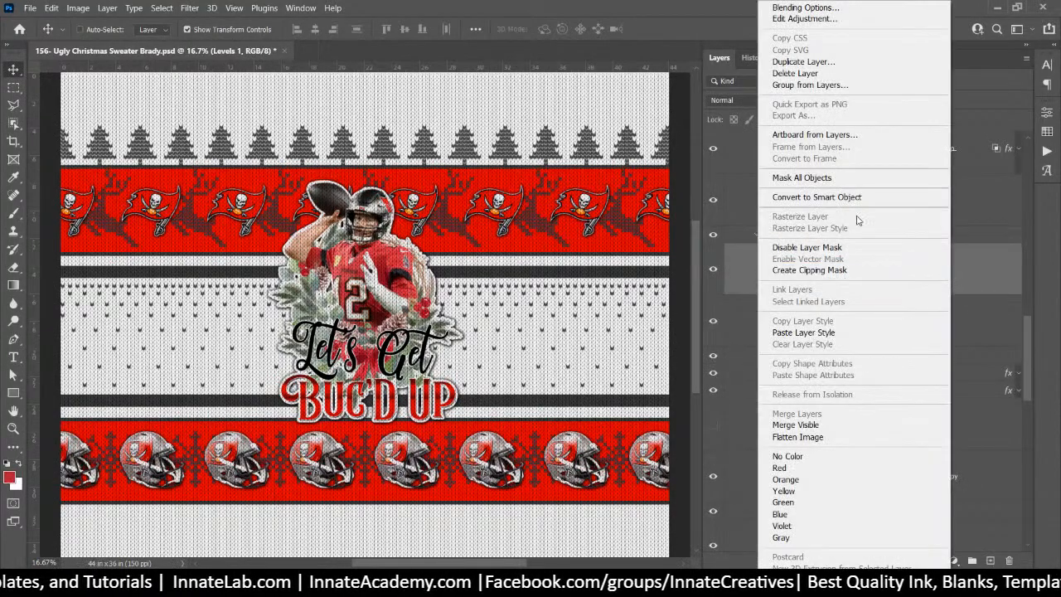
left_click(833, 271)
right_click(891, 277)
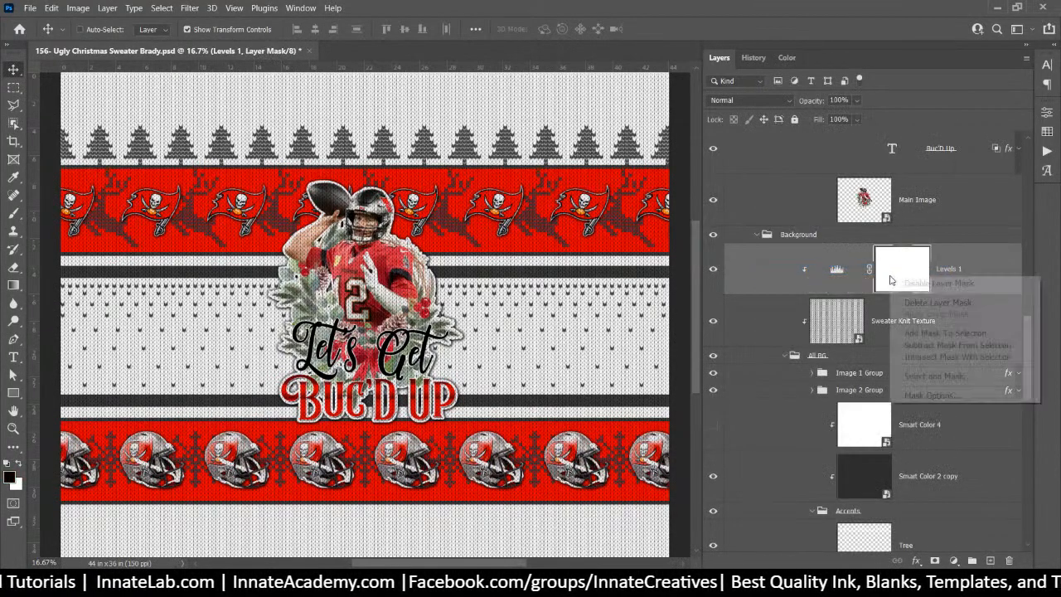
left_click(920, 303)
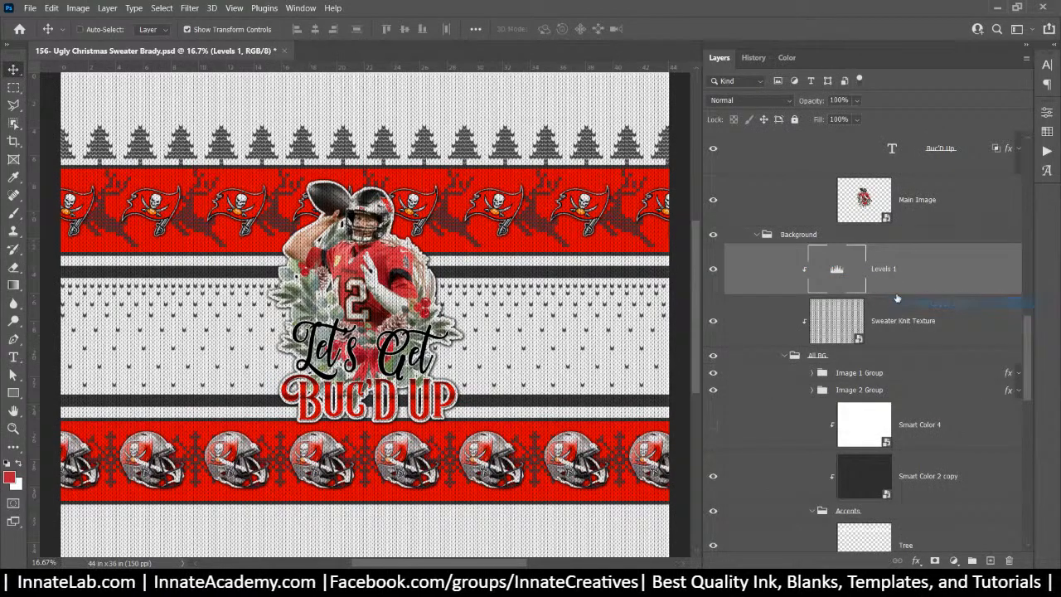
scroll(872, 283, "up", 5)
scroll(872, 284, "up", 3)
left_click(897, 283)
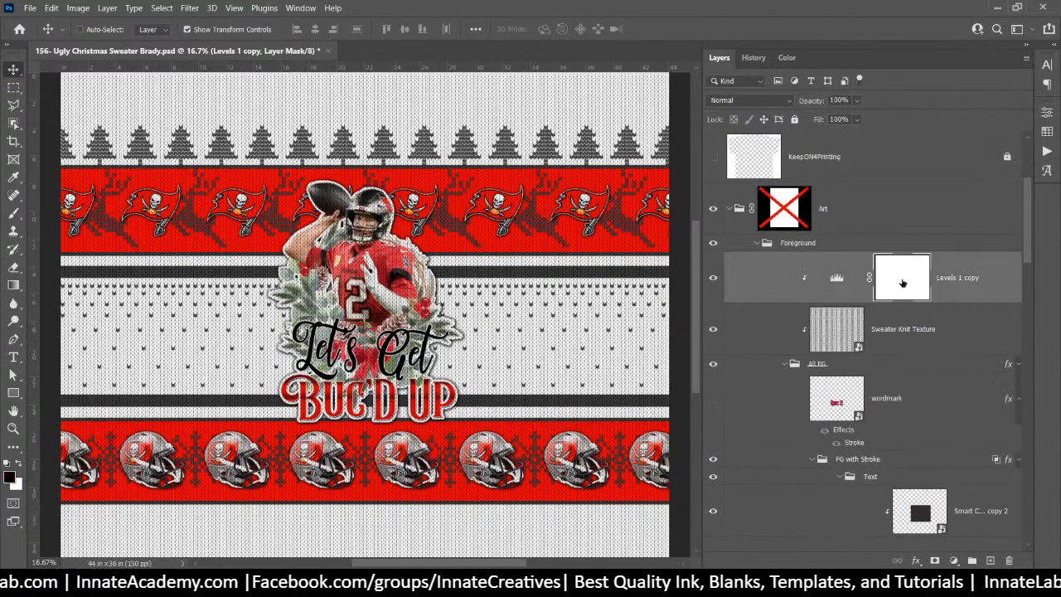
right_click(903, 285)
left_click(922, 305)
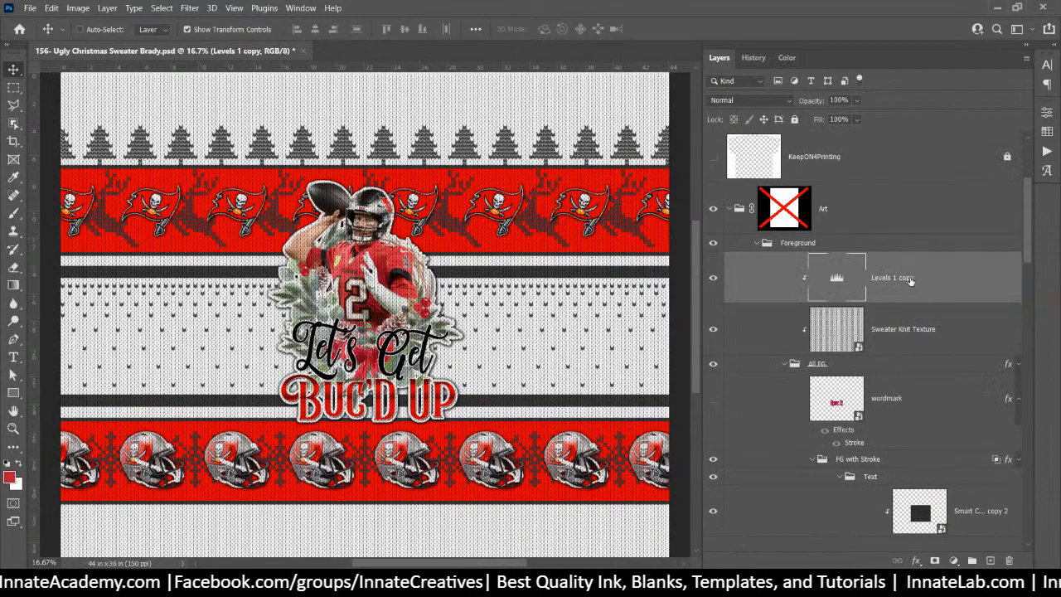
Strip 'copy' and '1' from the Levels layer names so each reads 'Levels'
double_click(910, 281)
double_click(909, 278)
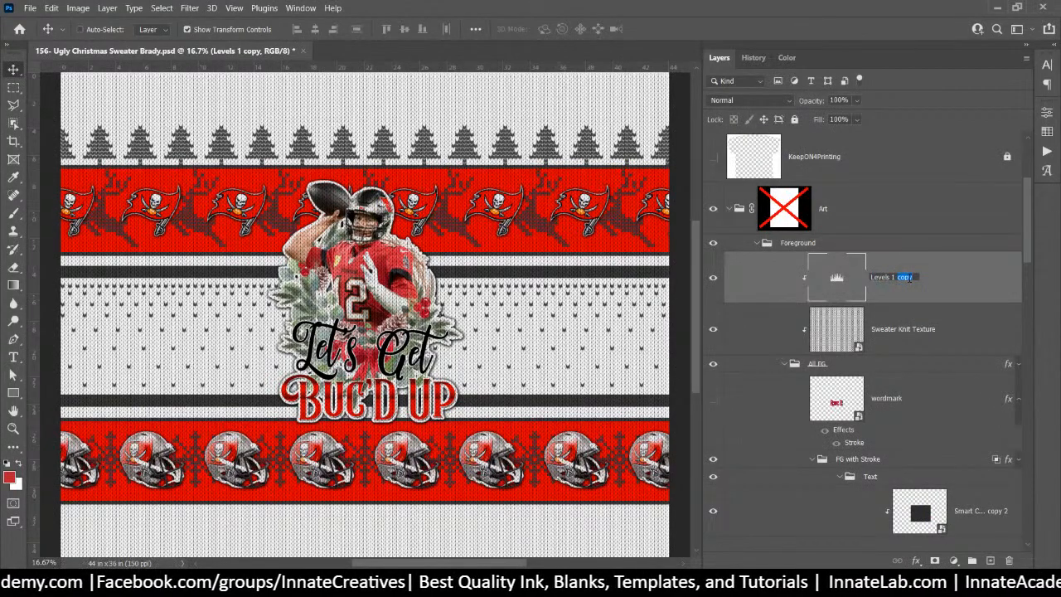
key("BackSpace")
key("BackSpace")
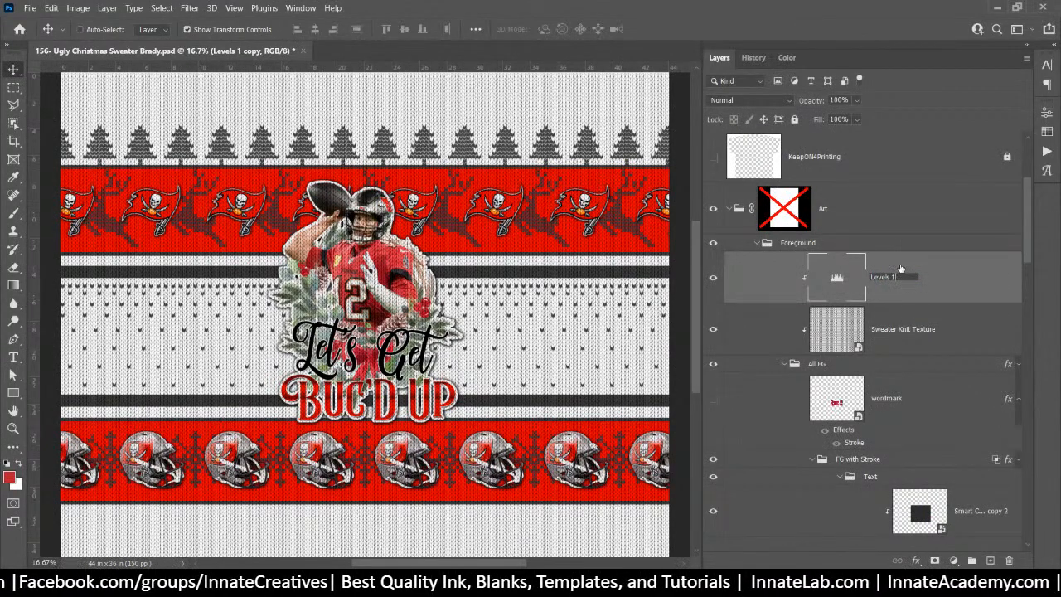
left_click(904, 330)
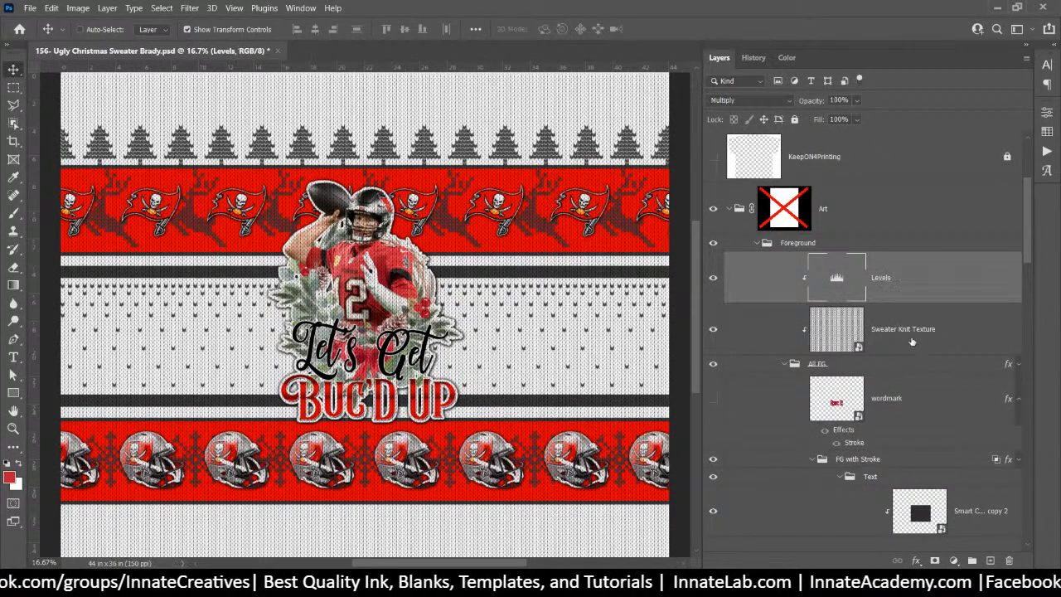
scroll(911, 358, "down", 5)
scroll(911, 357, "down", 5)
double_click(884, 320)
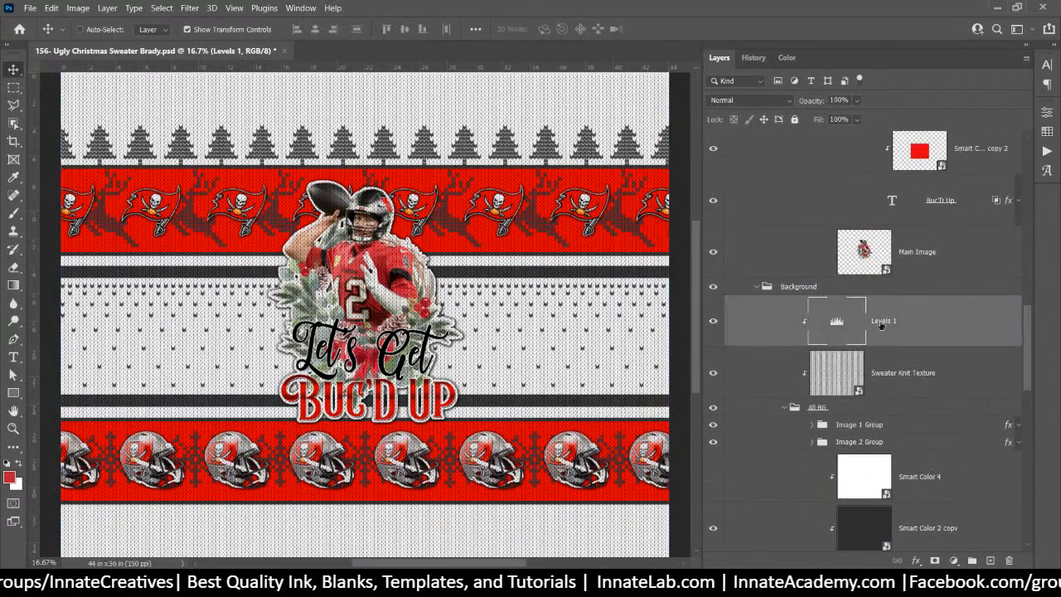
left_click_drag(888, 321, 931, 320)
key("BackSpace")
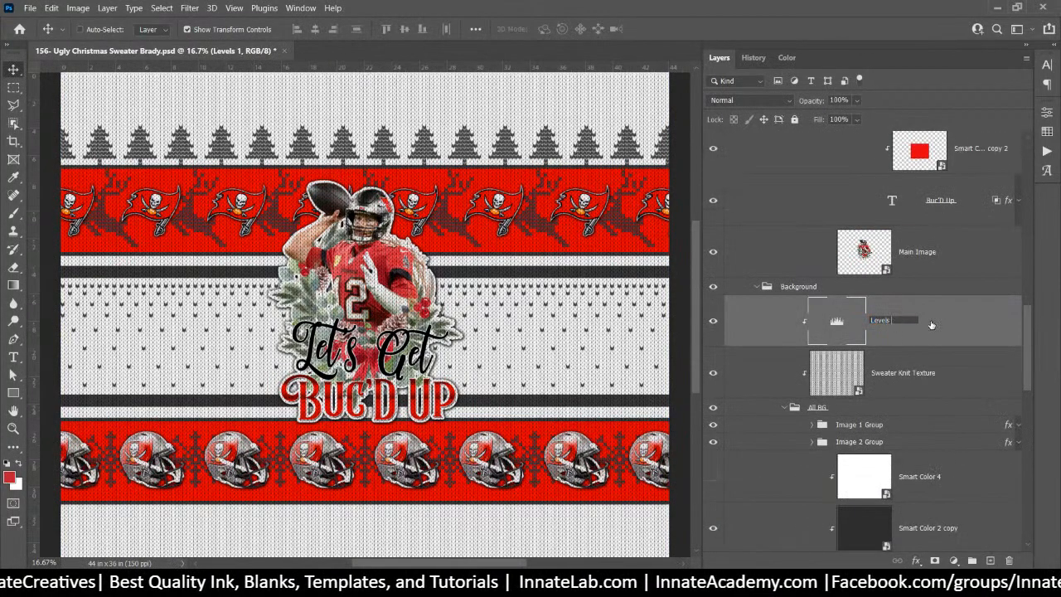
key("Return")
Collapse the Background and Foreground groups and select the Art group
left_click(760, 288)
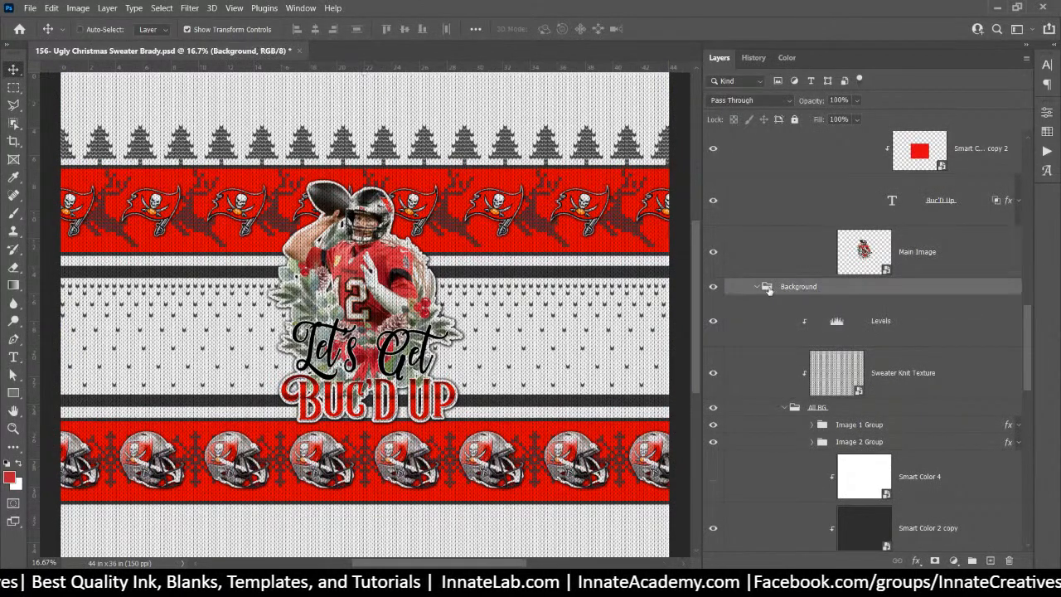
scroll(761, 291, "up", 4)
scroll(760, 291, "up", 10)
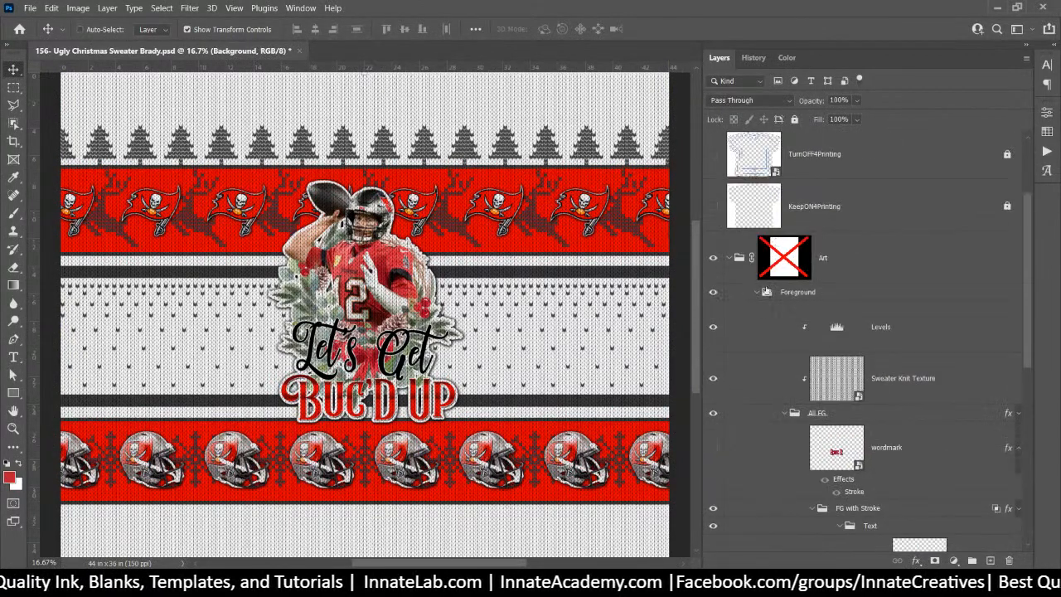
left_click(759, 293)
left_click(847, 403)
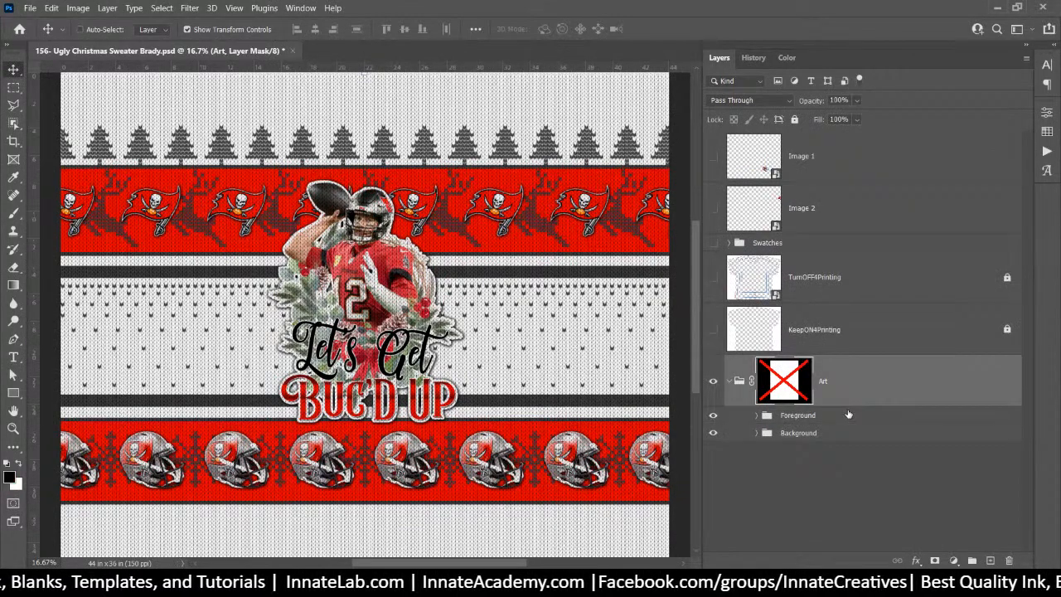
Quick Export the Foreground group as a PNG, saving Foreground.png in the Brady folder
left_click(850, 419)
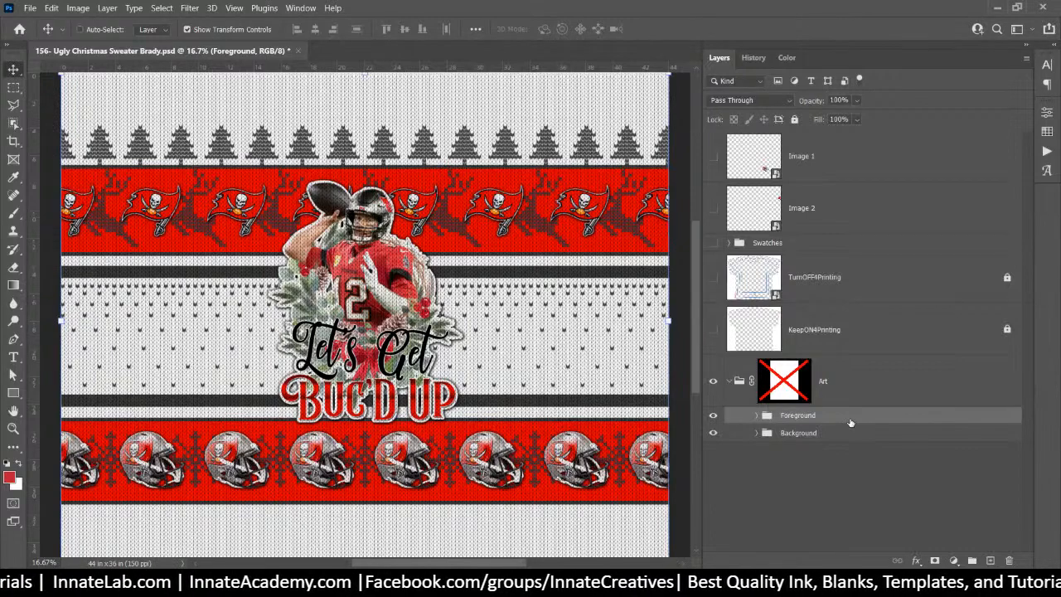
right_click(850, 423)
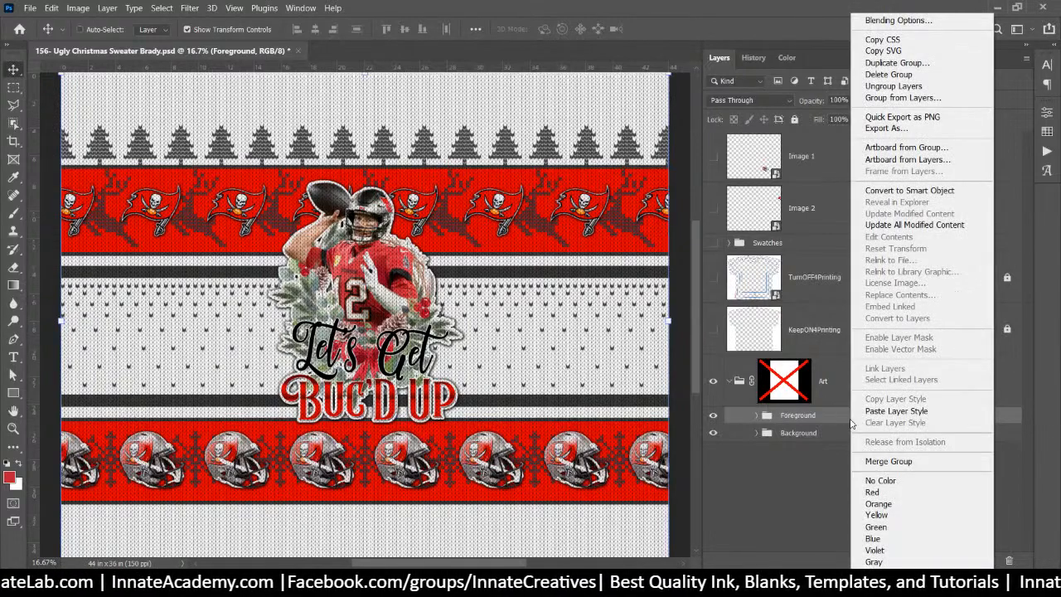
left_click(902, 117)
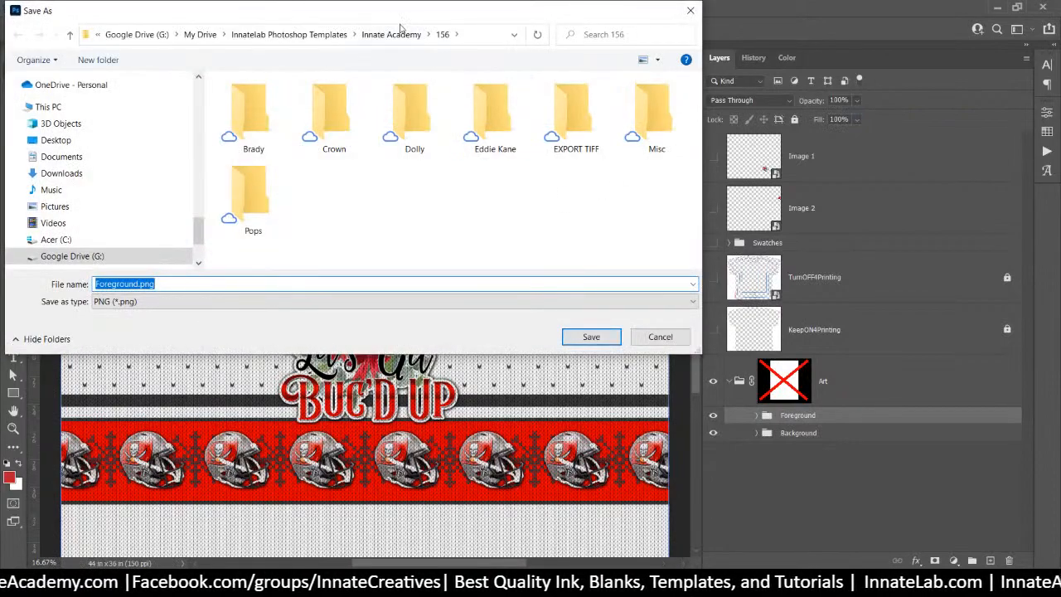
double_click(253, 116)
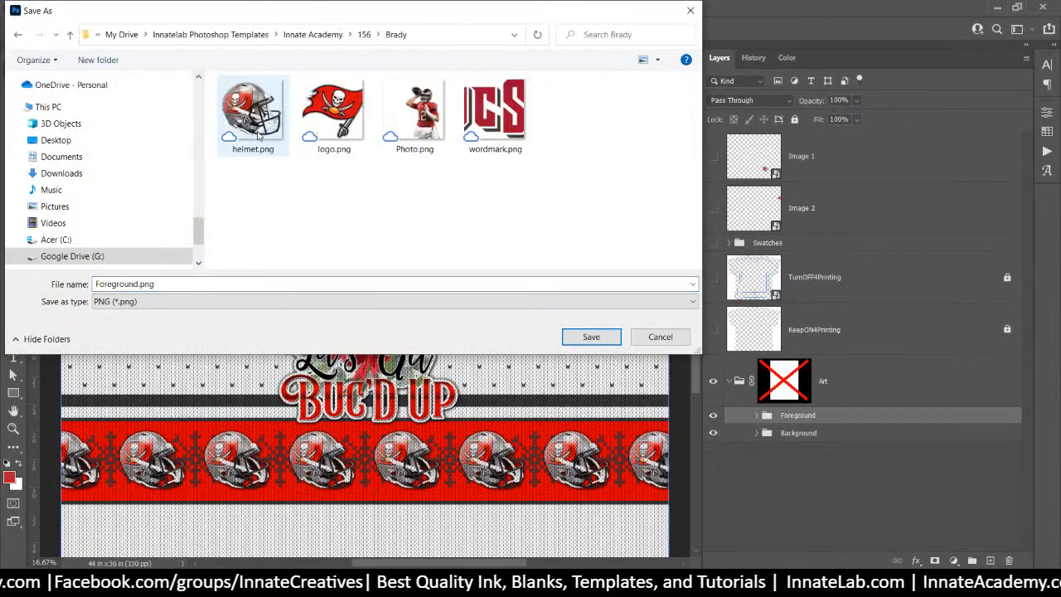
left_click(567, 340)
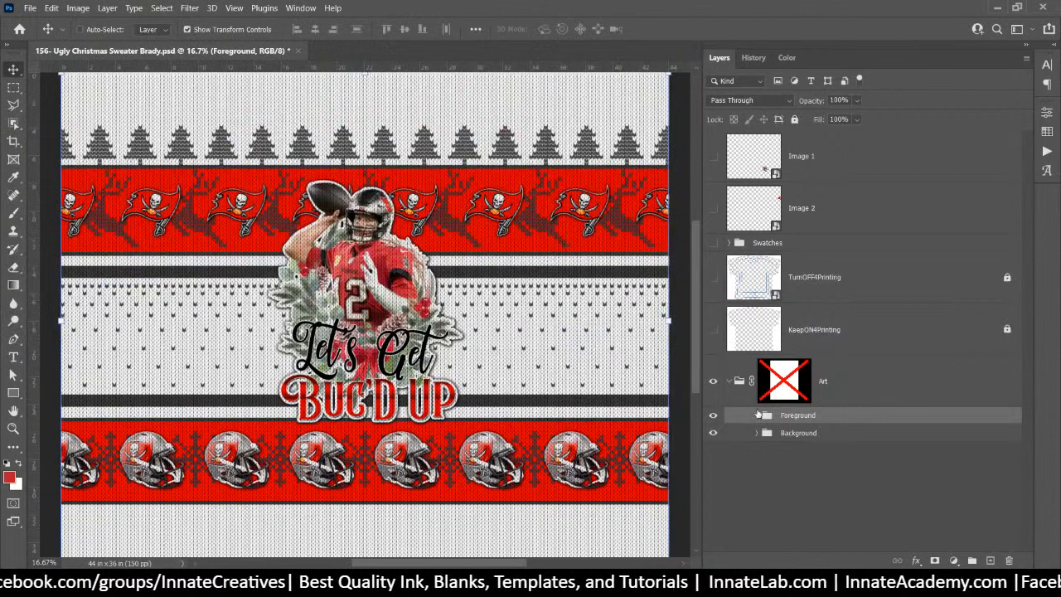
left_click(786, 433)
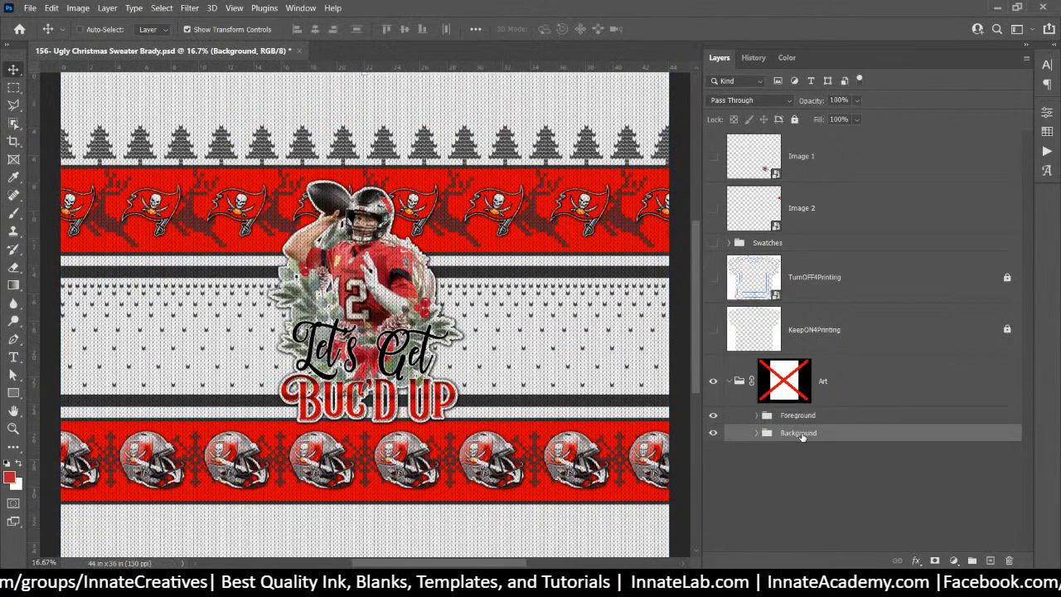
Quick Export the Background group as Background.png to the Brady folder, then deselect all layers
right_click(802, 437)
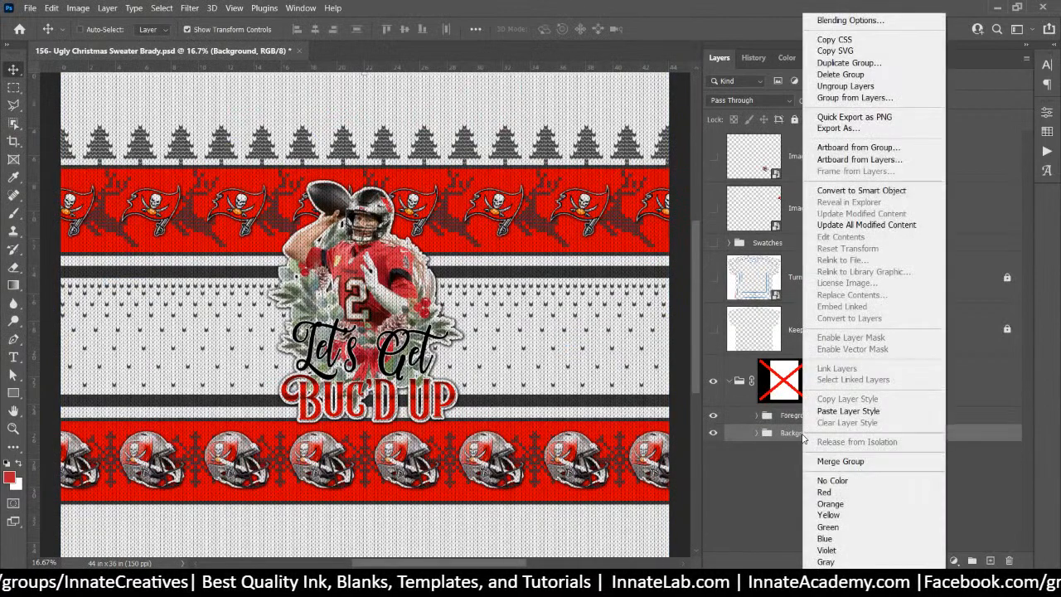
left_click(865, 120)
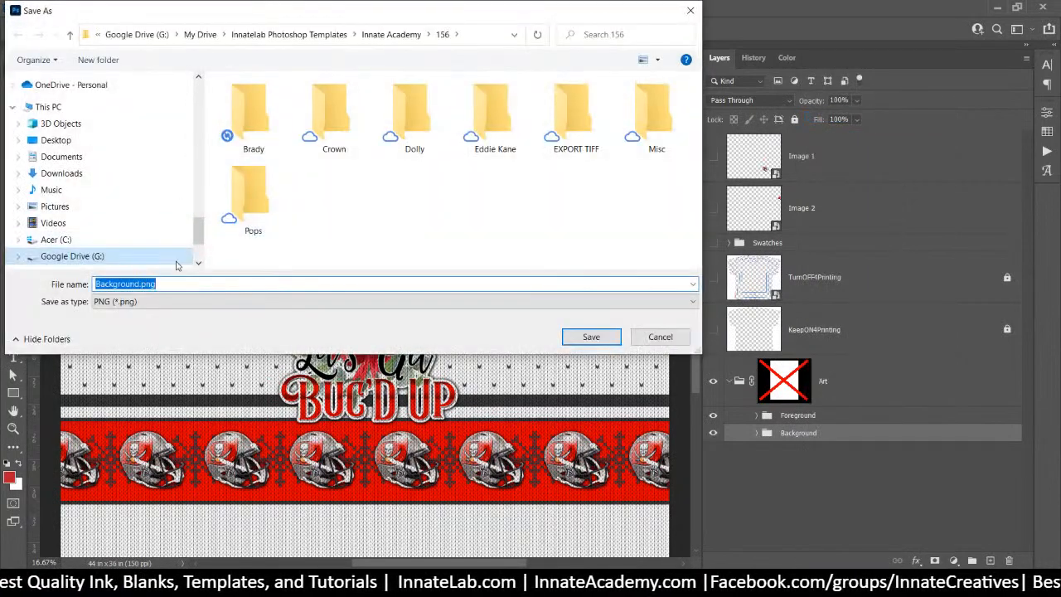
double_click(237, 117)
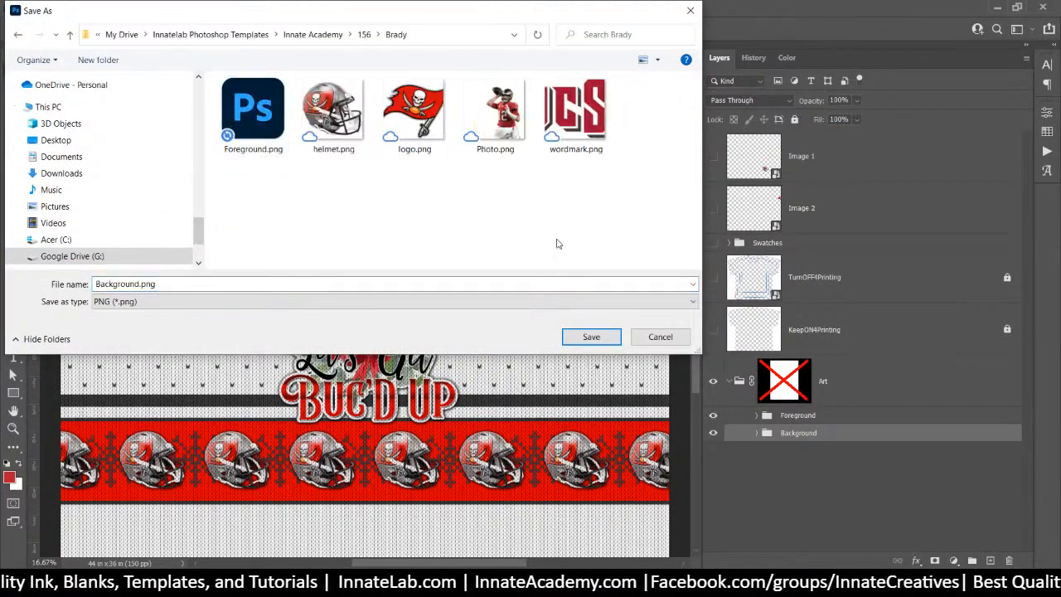
left_click(609, 336)
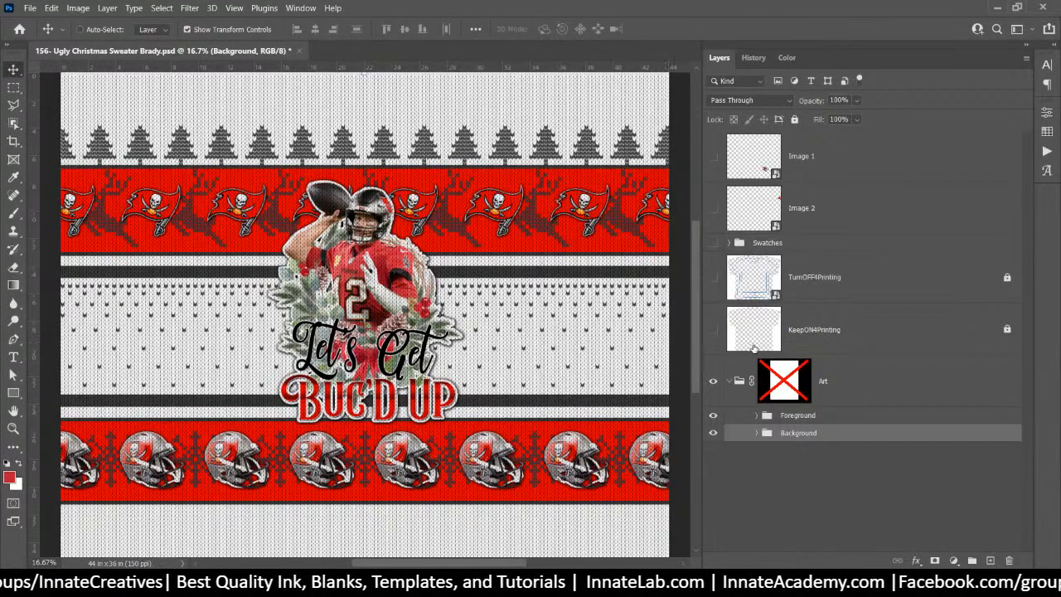
left_click(773, 472)
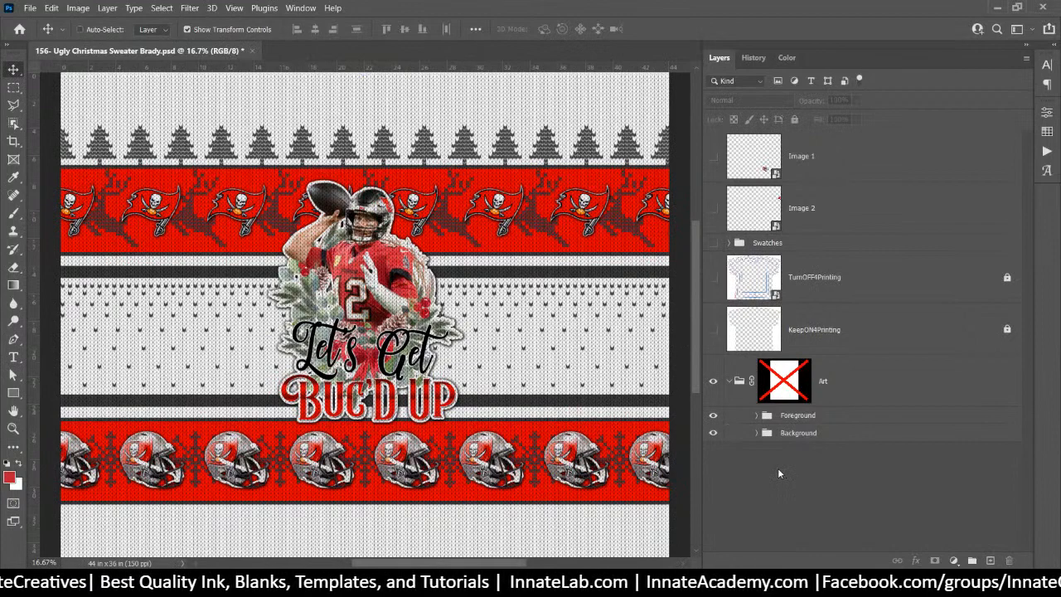
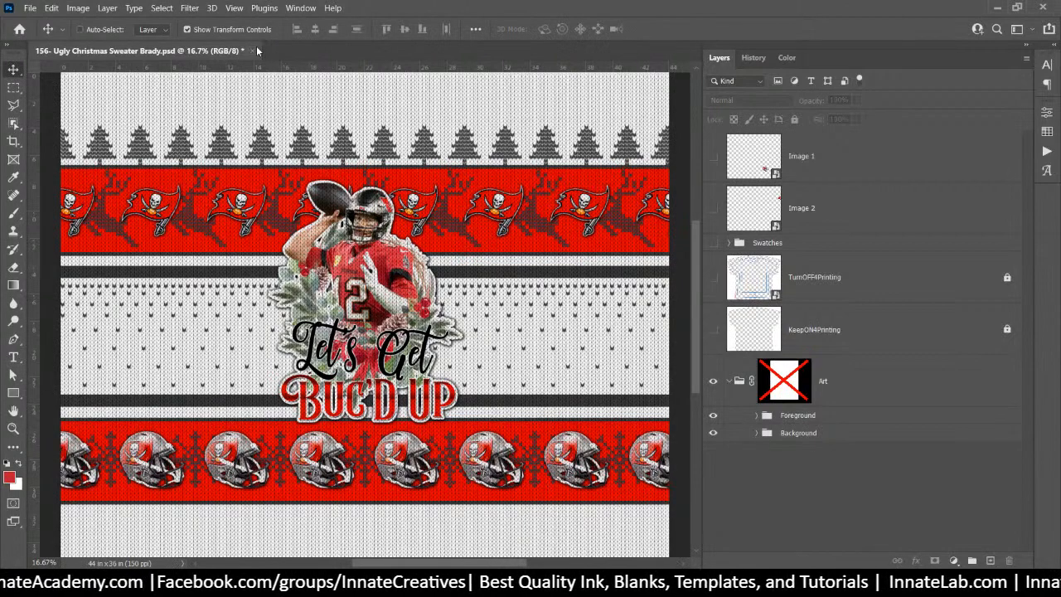
Re-enable the Art group's mask and expand the Foreground group in the Layers panel
left_click(781, 380, "shift")
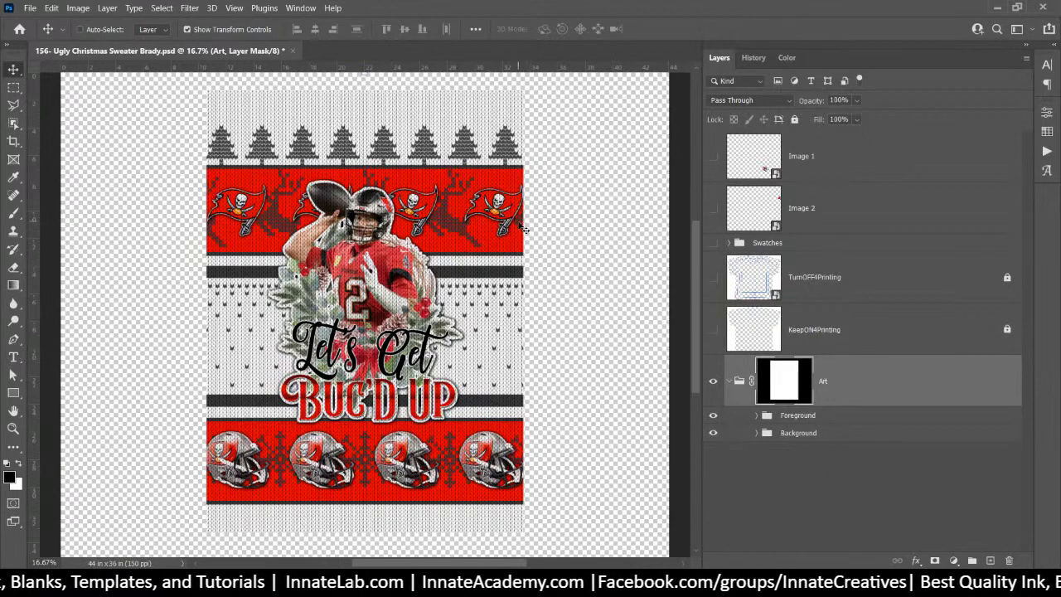
left_click(756, 416)
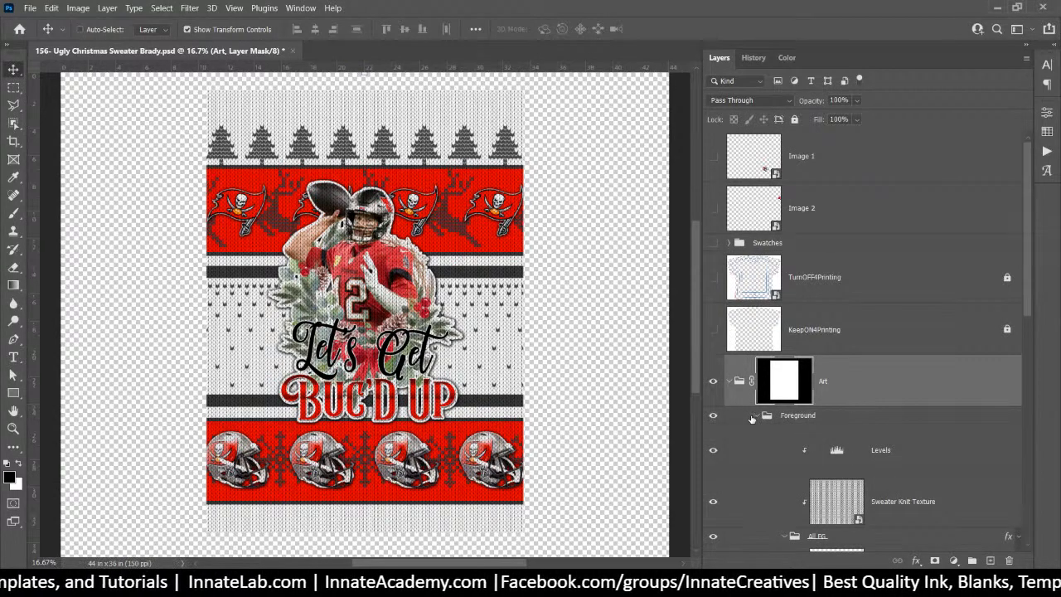
scroll(752, 419, "down", 5)
scroll(755, 257, "down", 5)
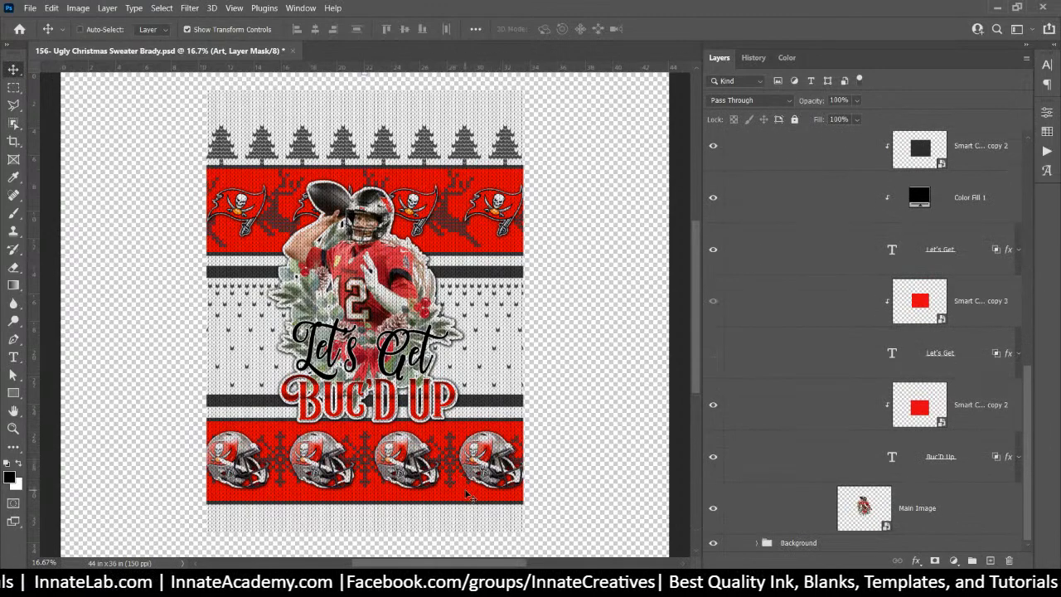
Hide the Block Color group's red bands and the white Smart Color 3 sweater base
right_click(465, 490)
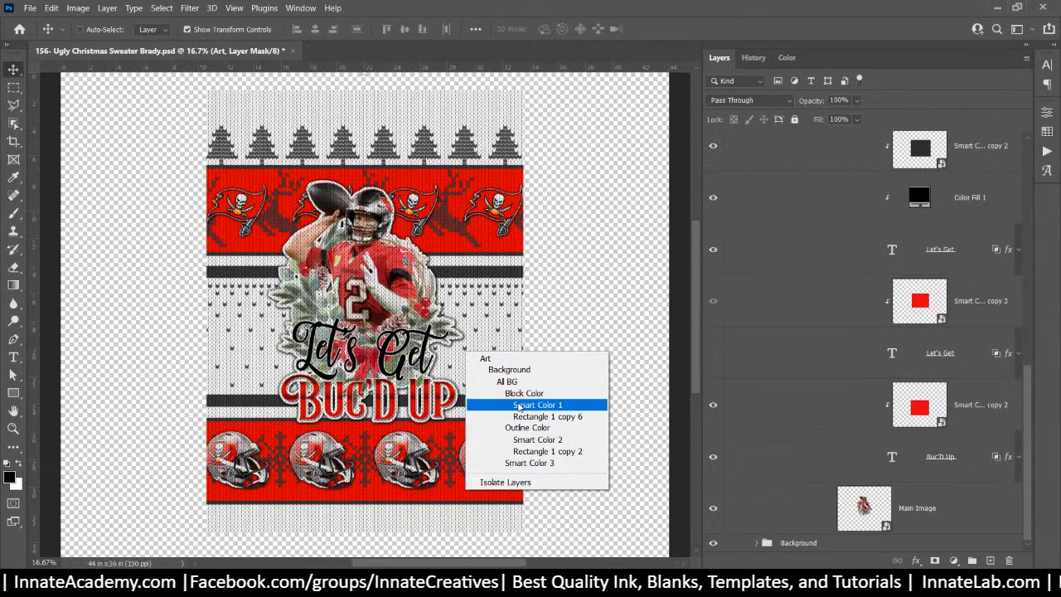
left_click(522, 417)
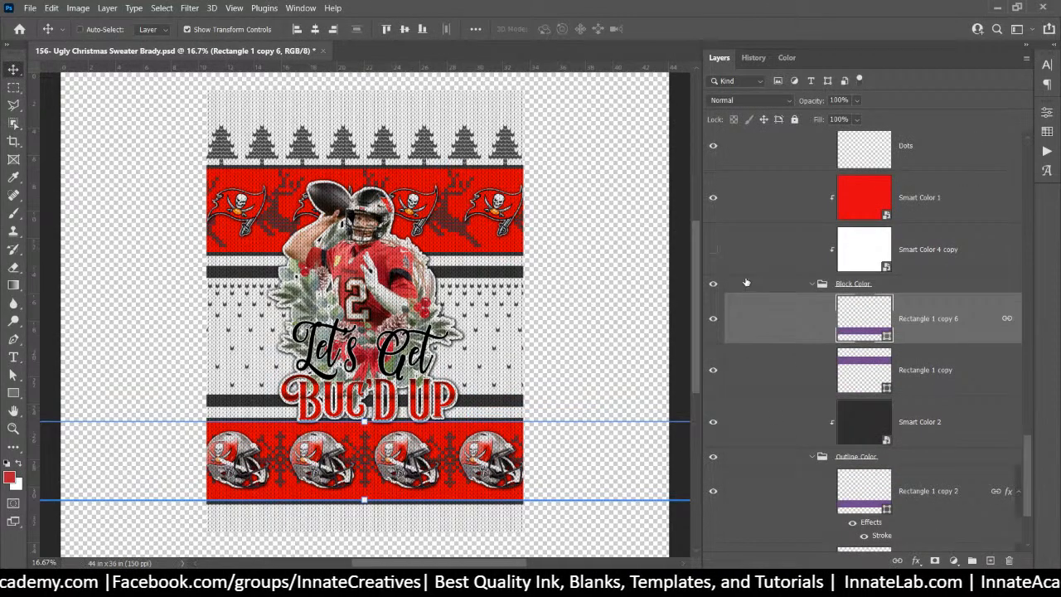
left_click(714, 285)
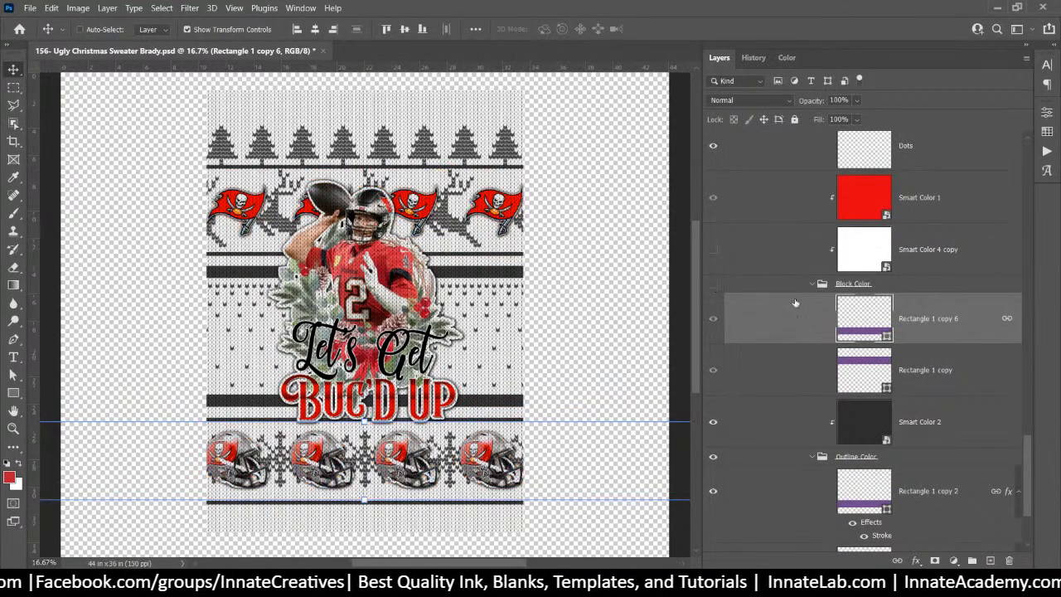
scroll(805, 295, "down", 3)
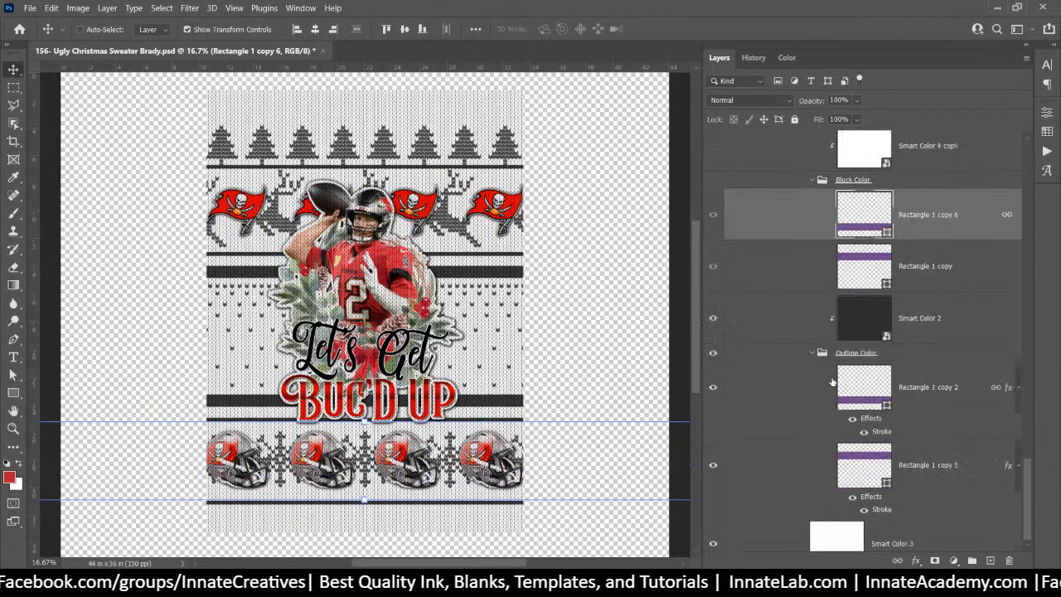
left_click(713, 528)
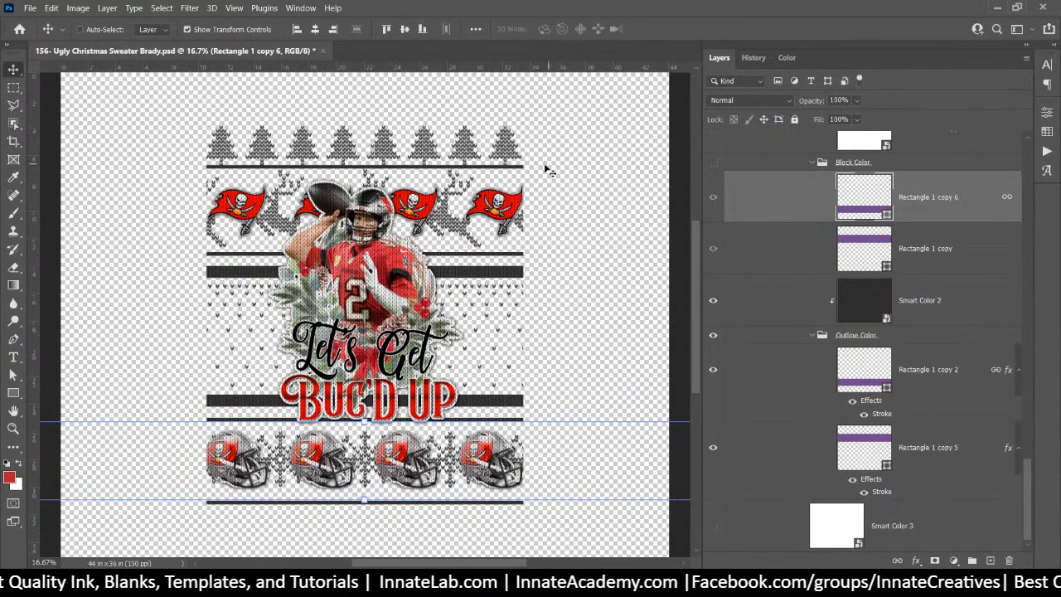
Select the Reindeer layer from the canvas and add a white layer mask to it
right_click(216, 188)
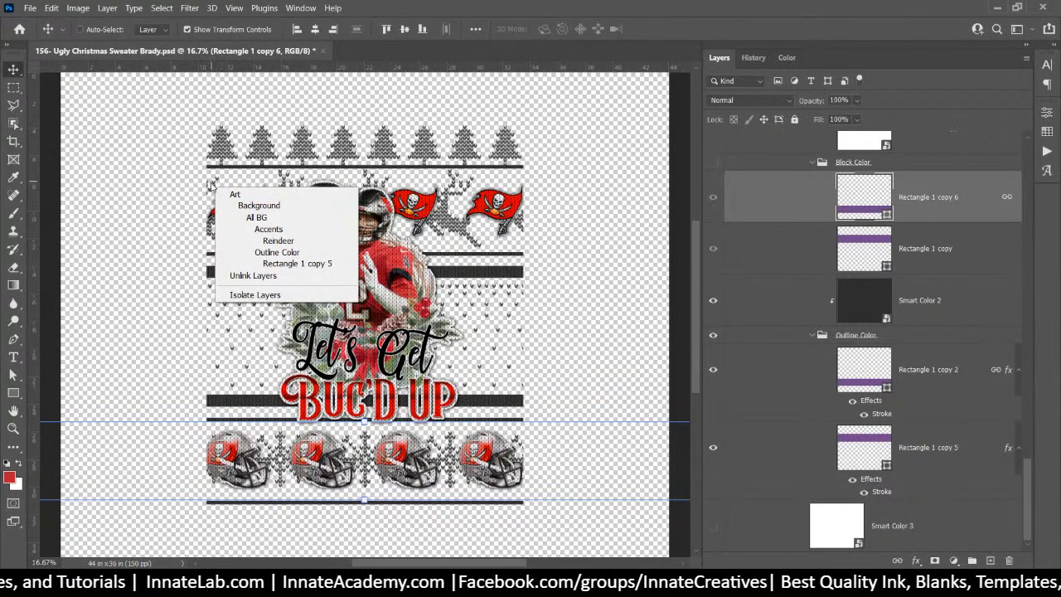
left_click(211, 184)
right_click(213, 185)
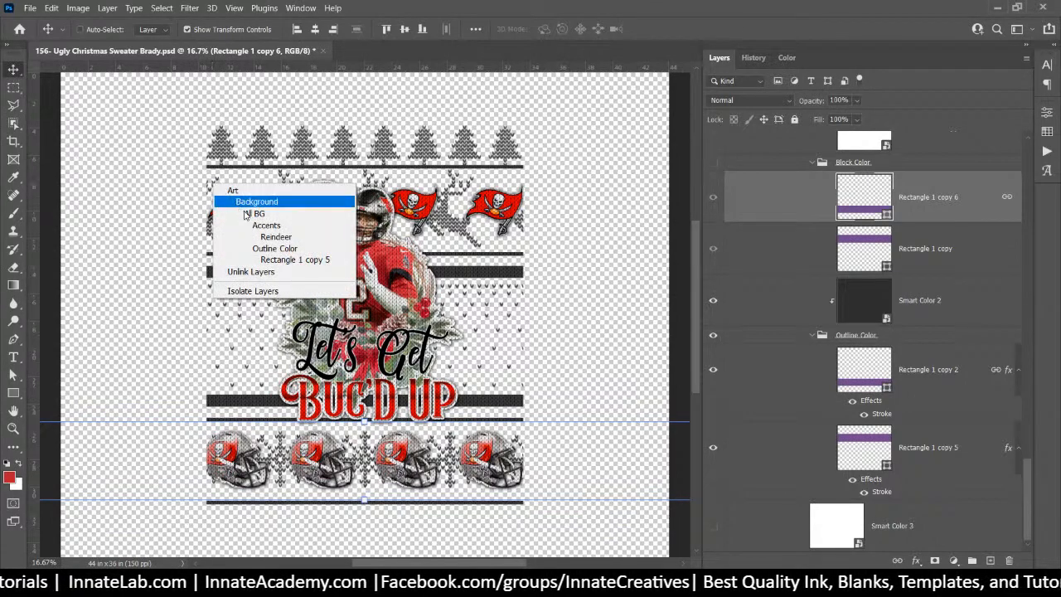
left_click(264, 237)
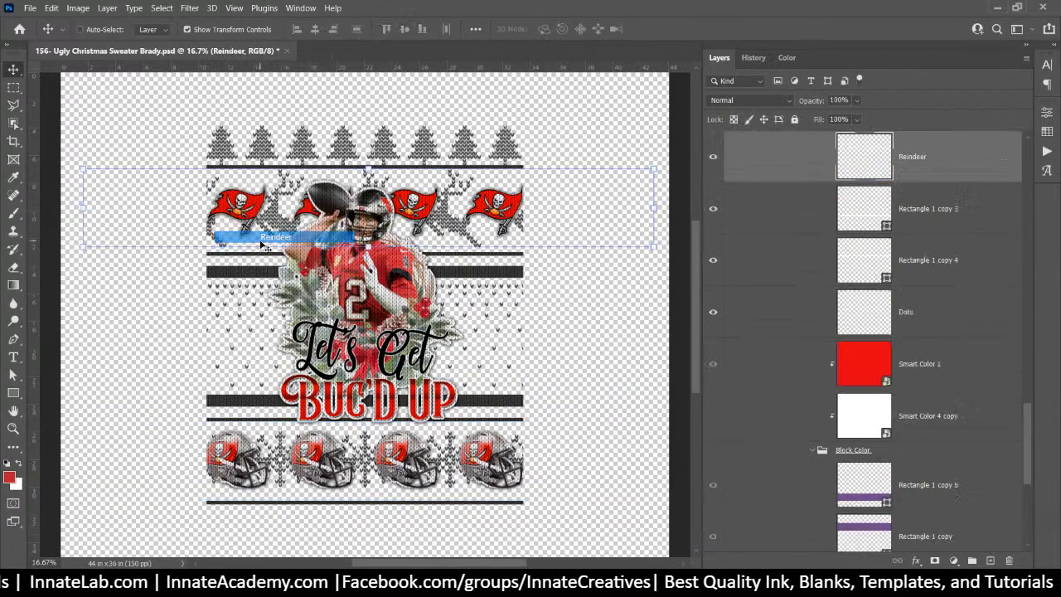
left_click(713, 159)
left_click(713, 159)
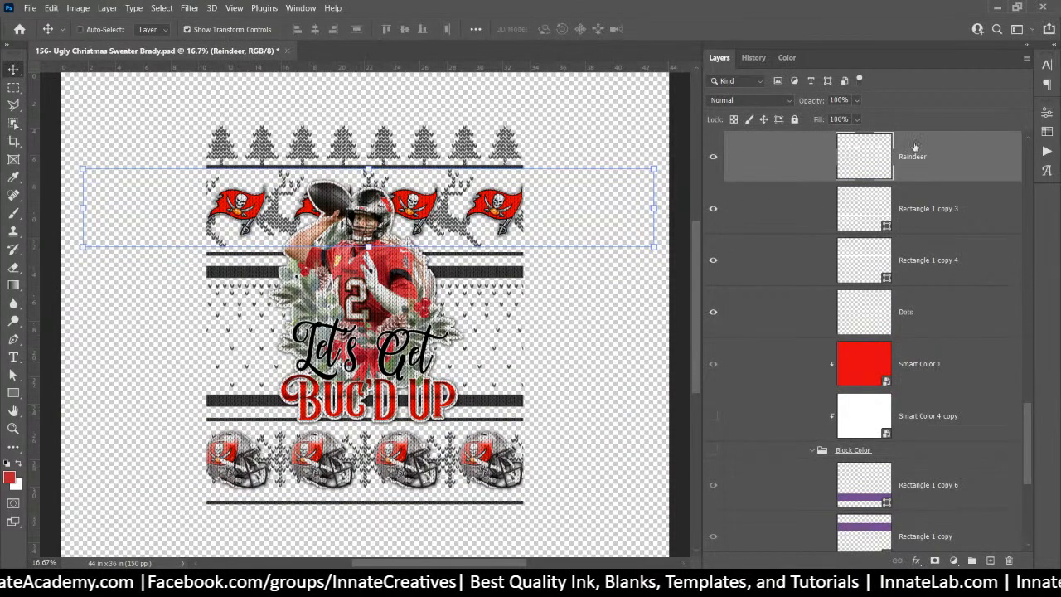
left_click(935, 561)
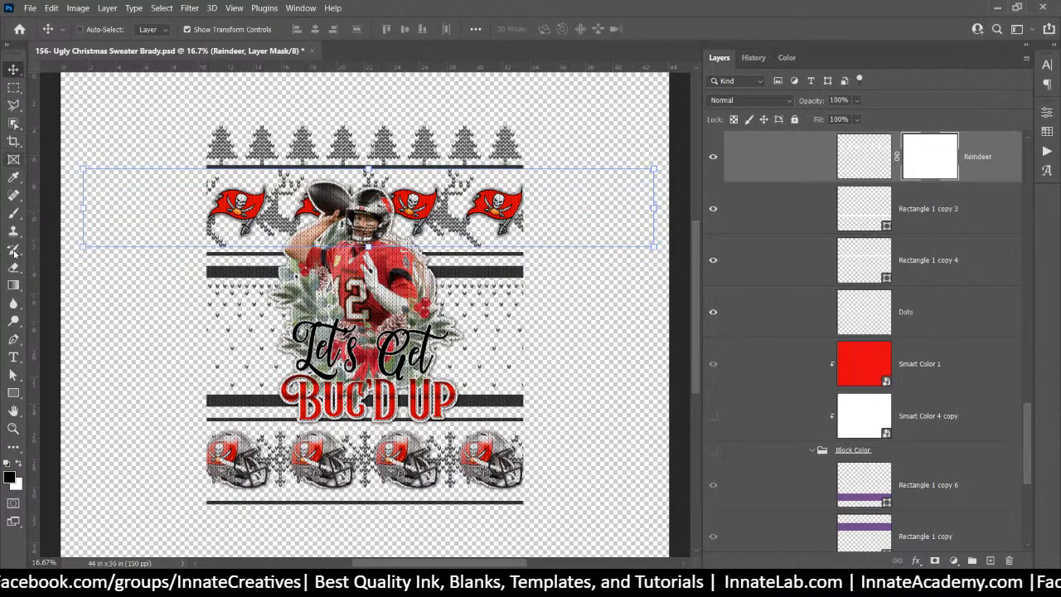
Paint black on the Reindeer mask to hide the reindeer at the design's left edge
left_click(14, 213)
mouse_move(205, 145)
left_mouse_down()
mouse_move(203, 253)
mouse_move(201, 157)
left_mouse_up()
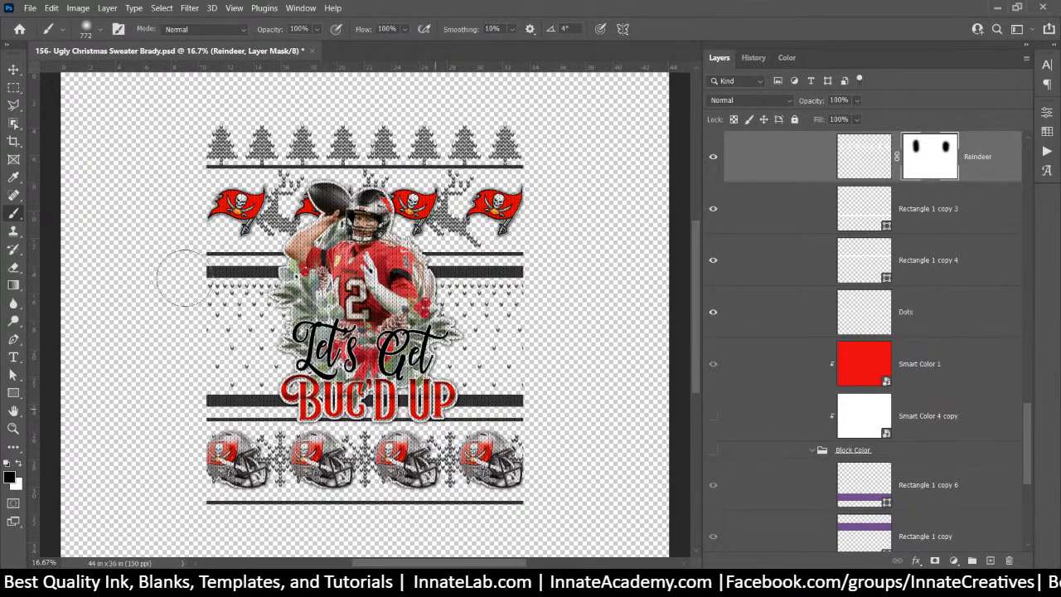
left_click(13, 71)
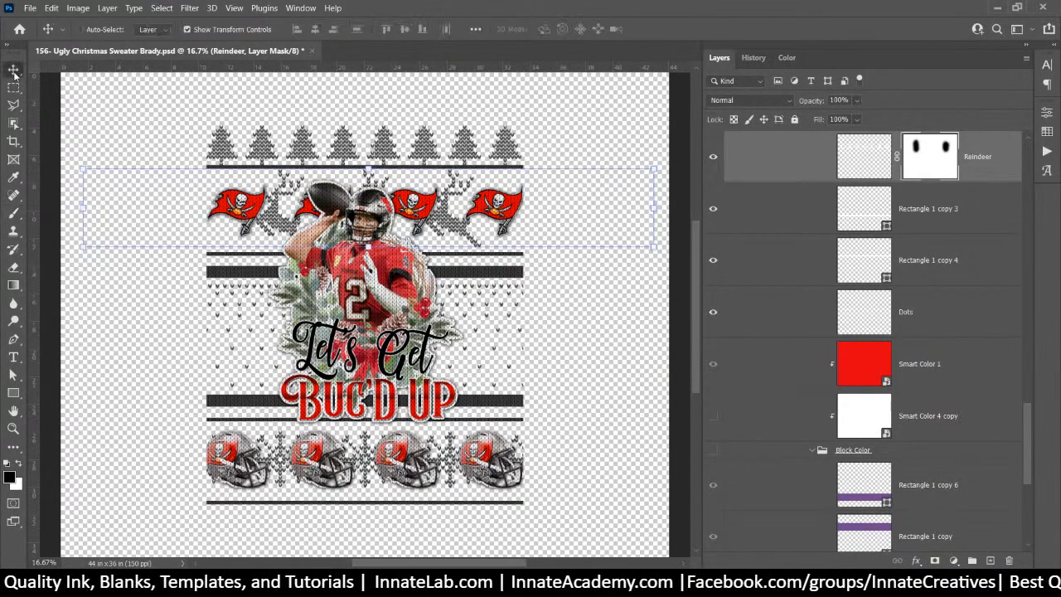
Add a mask to the Snowflake layer and paint out two snowflakes beside the left helmet
right_click(280, 450)
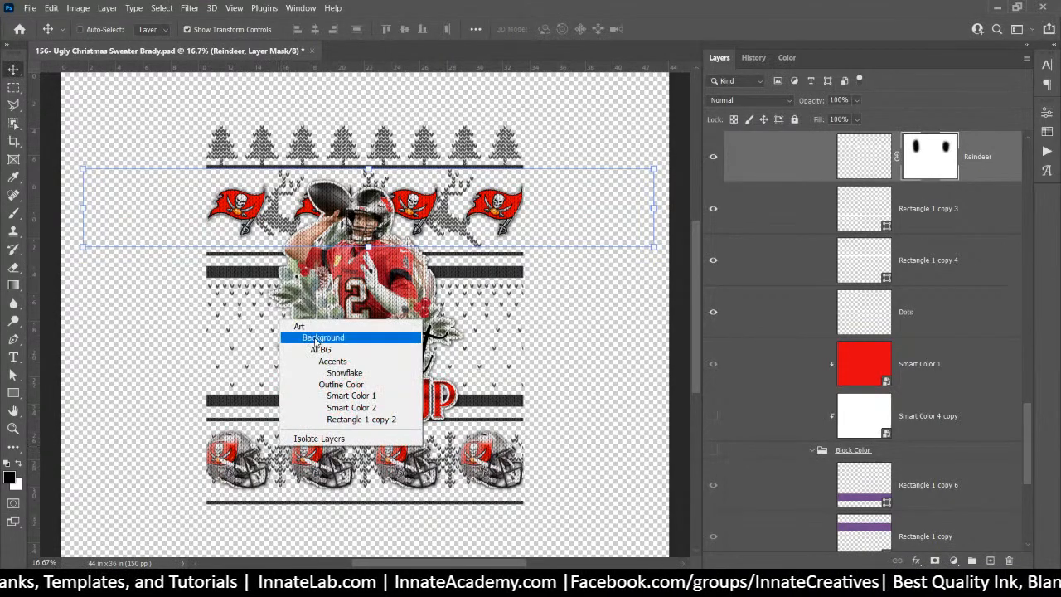
left_click(336, 378)
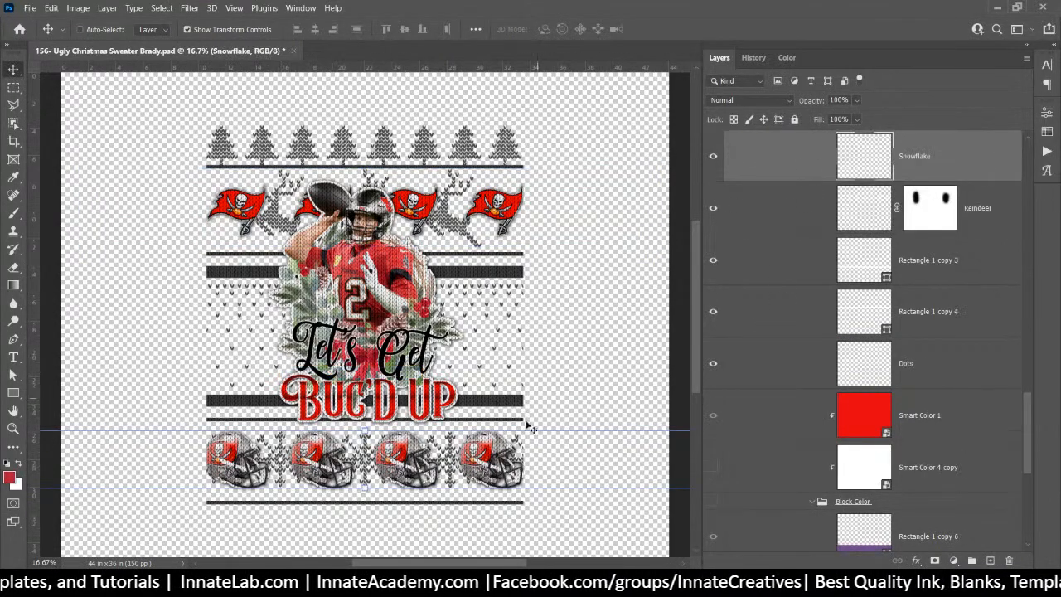
left_click(13, 214)
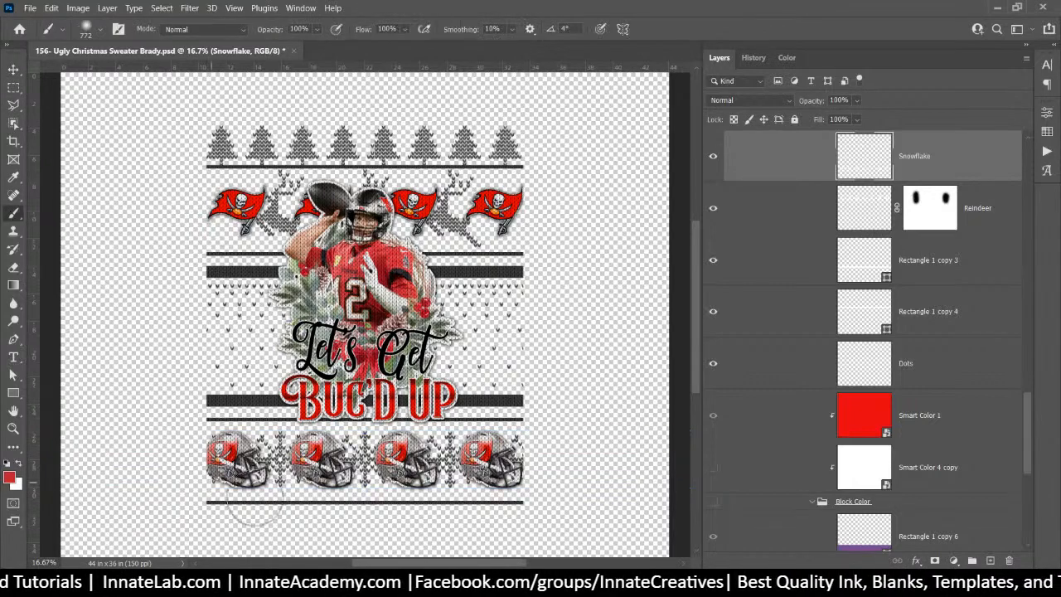
left_click_drag(190, 437, 204, 431)
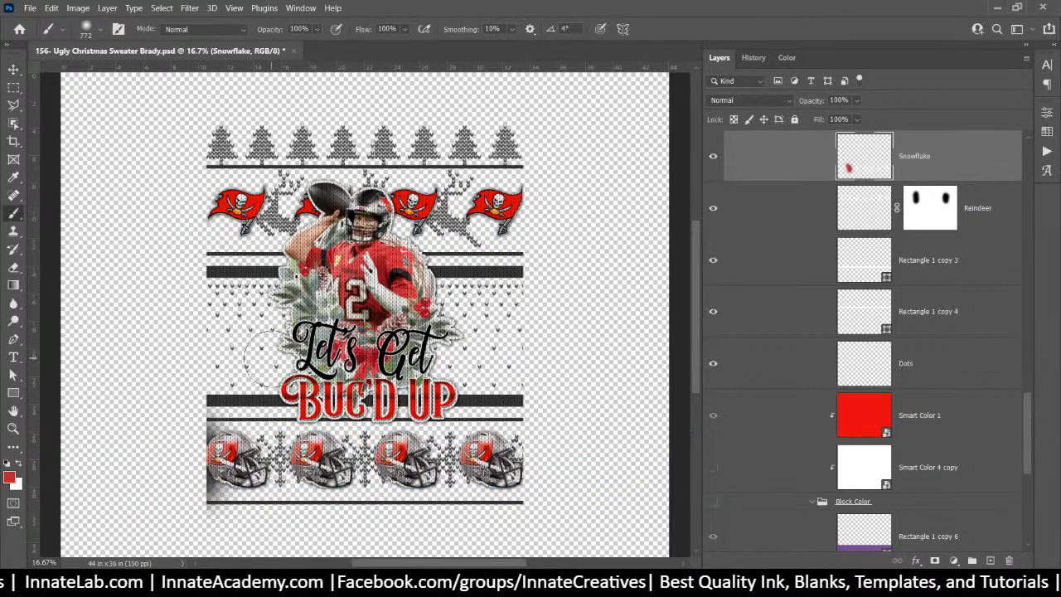
key("ctrl+z")
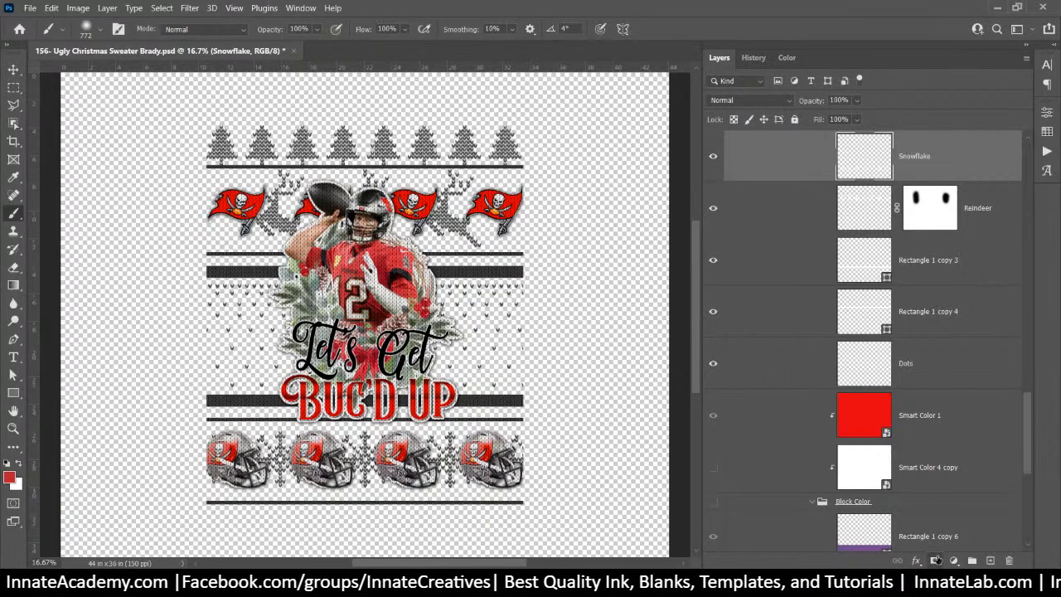
left_click(935, 561)
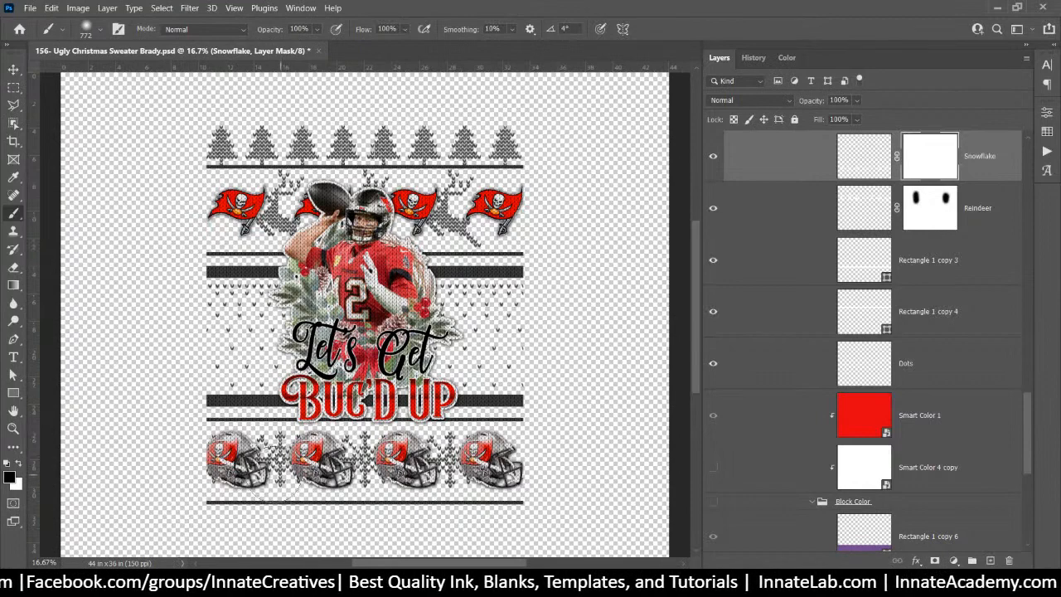
left_click(199, 456)
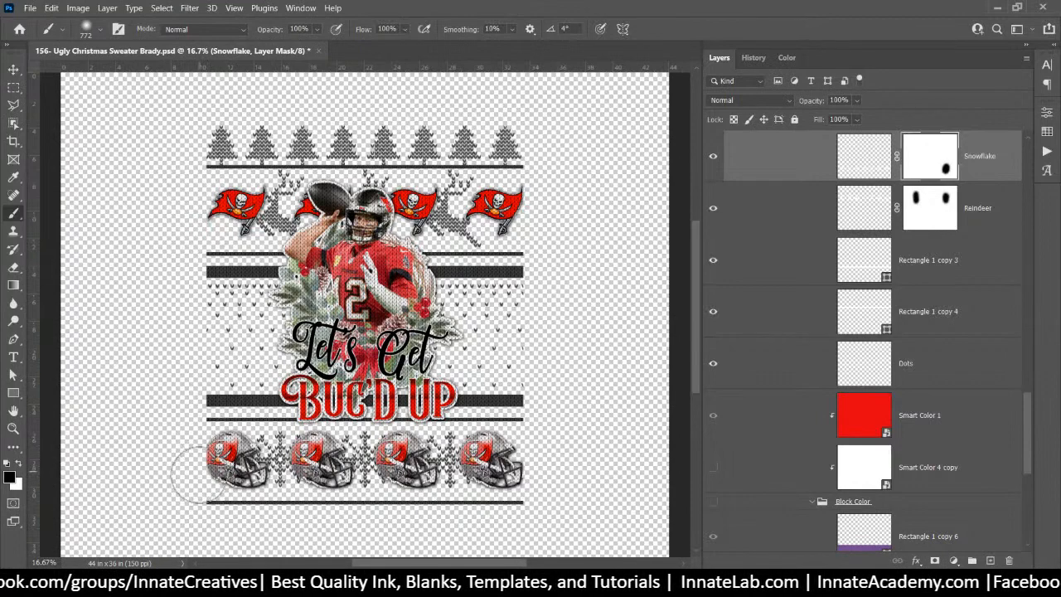
left_click(198, 475)
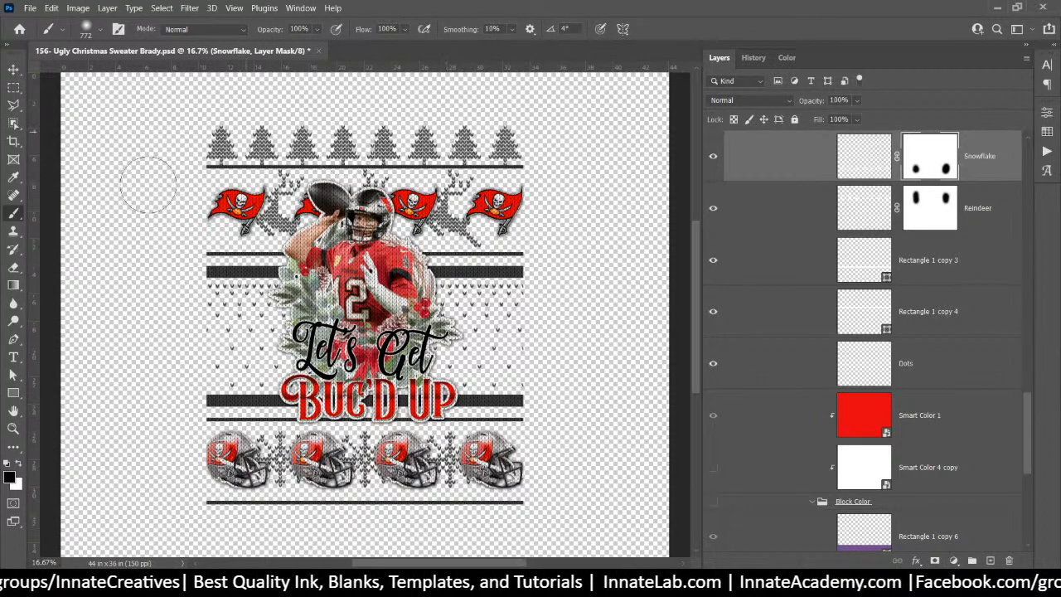
left_click(13, 71)
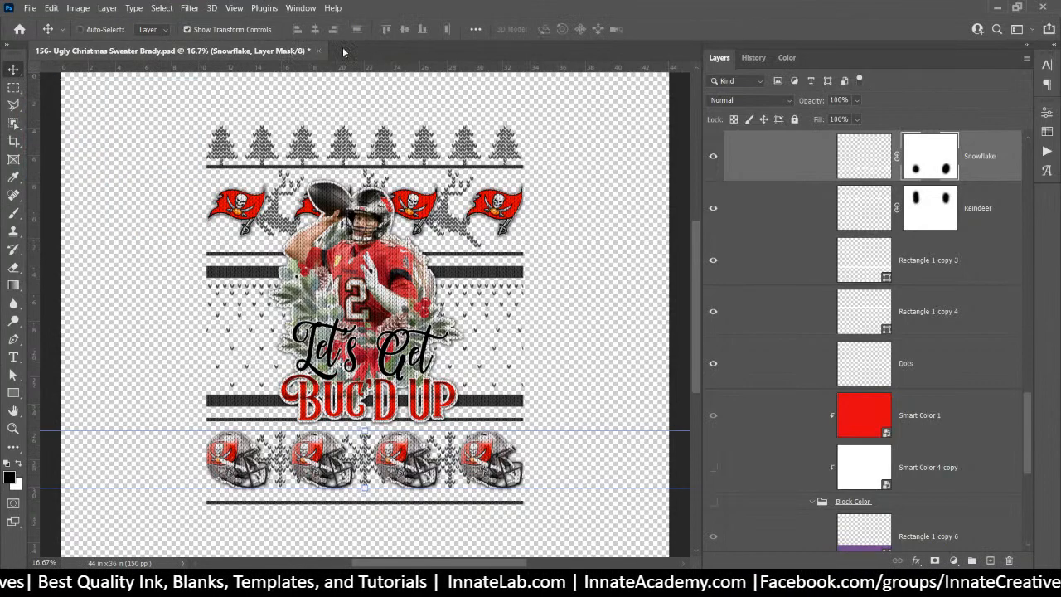
scroll(935, 254, "up", 5)
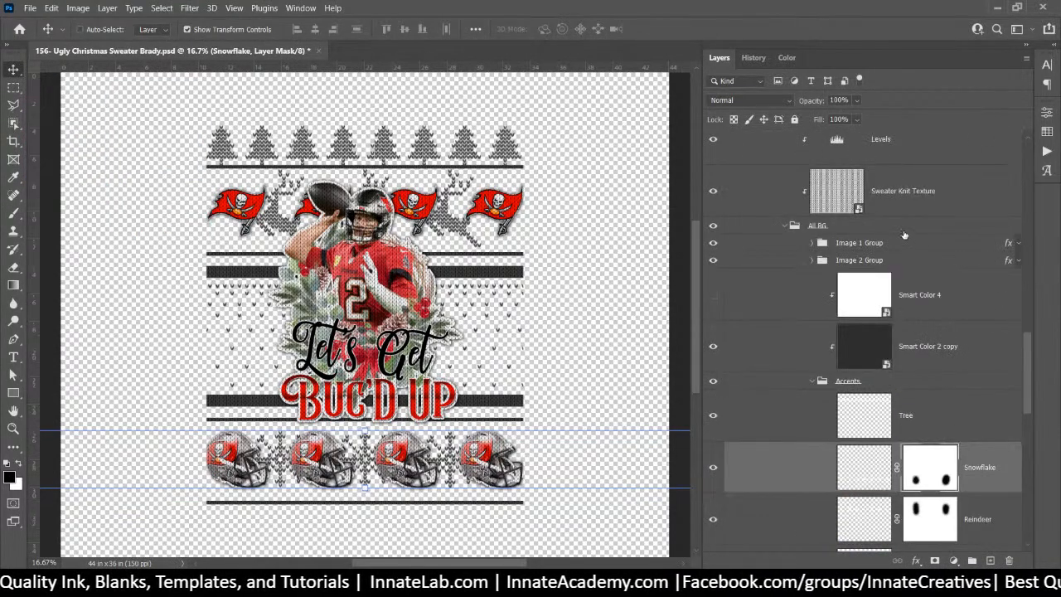
Quick Export the Art group as PNG, saving it as Art-13x19.png in the Brady folder
left_click(941, 386)
scroll(939, 389, "up", 10)
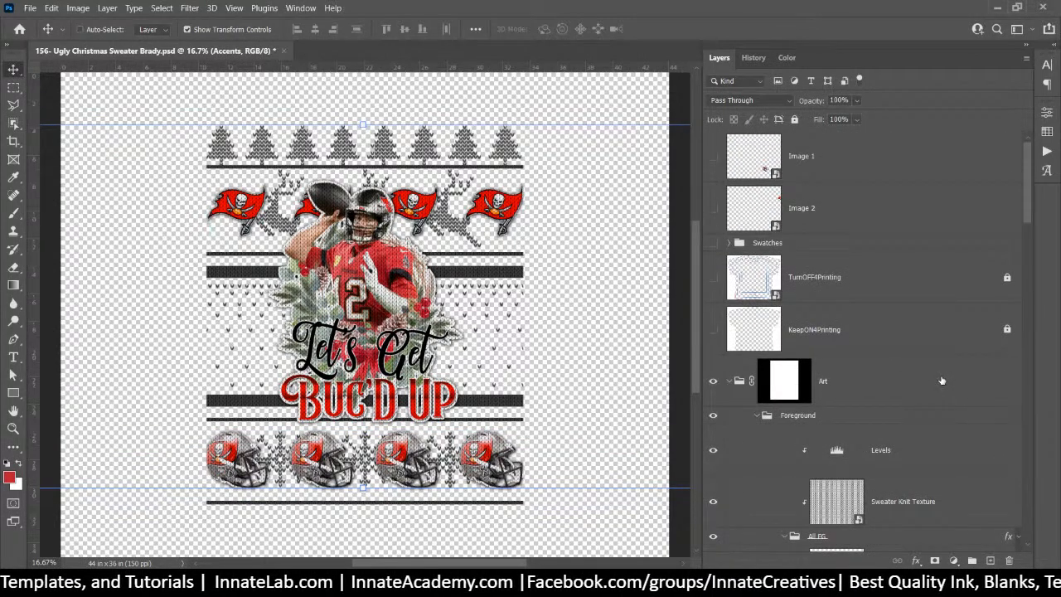
left_click(853, 387)
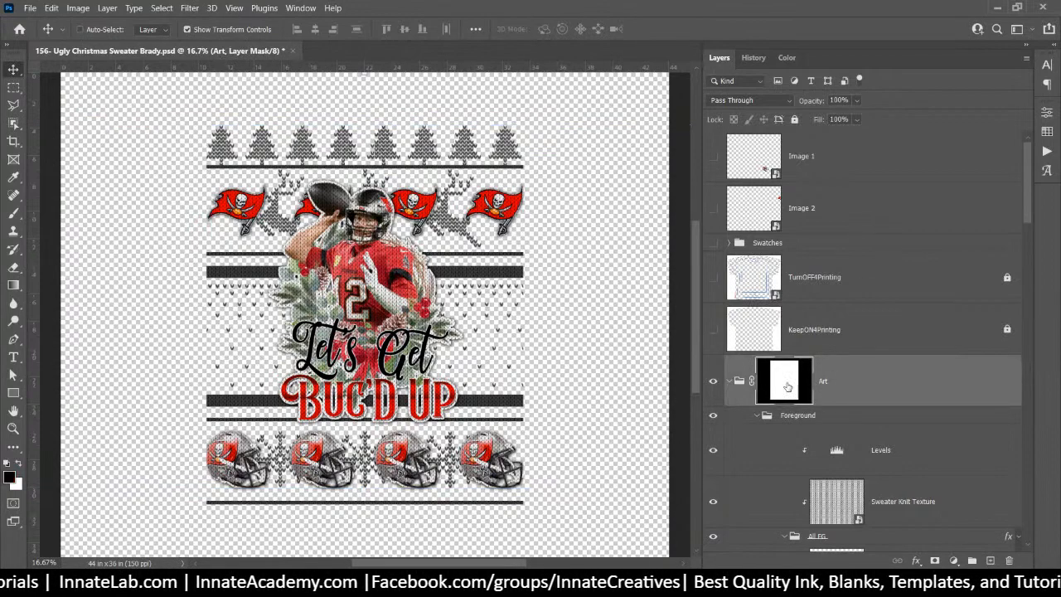
right_click(837, 382)
left_click(902, 118)
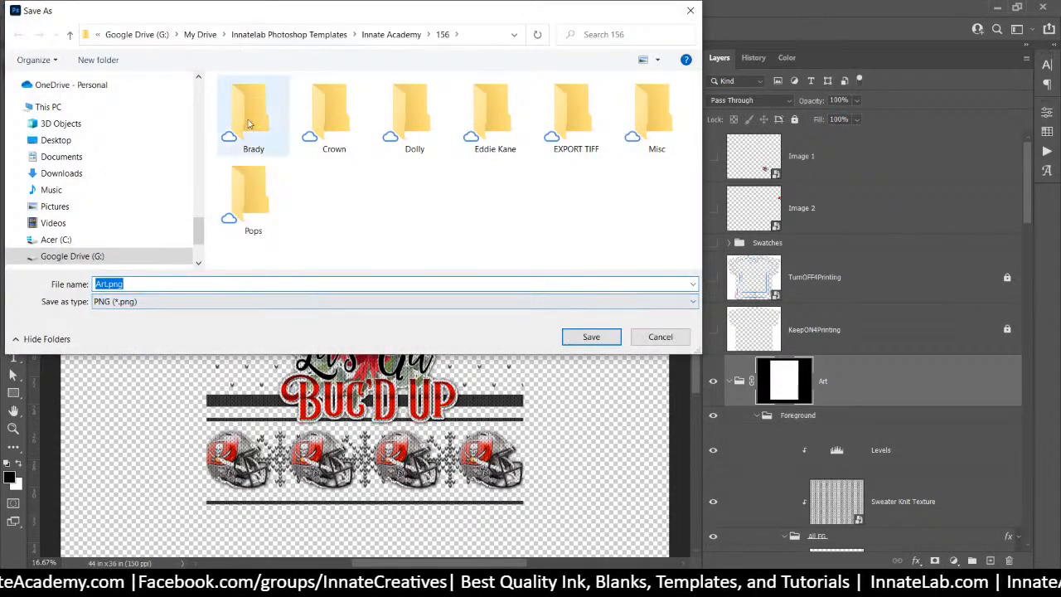
double_click(253, 110)
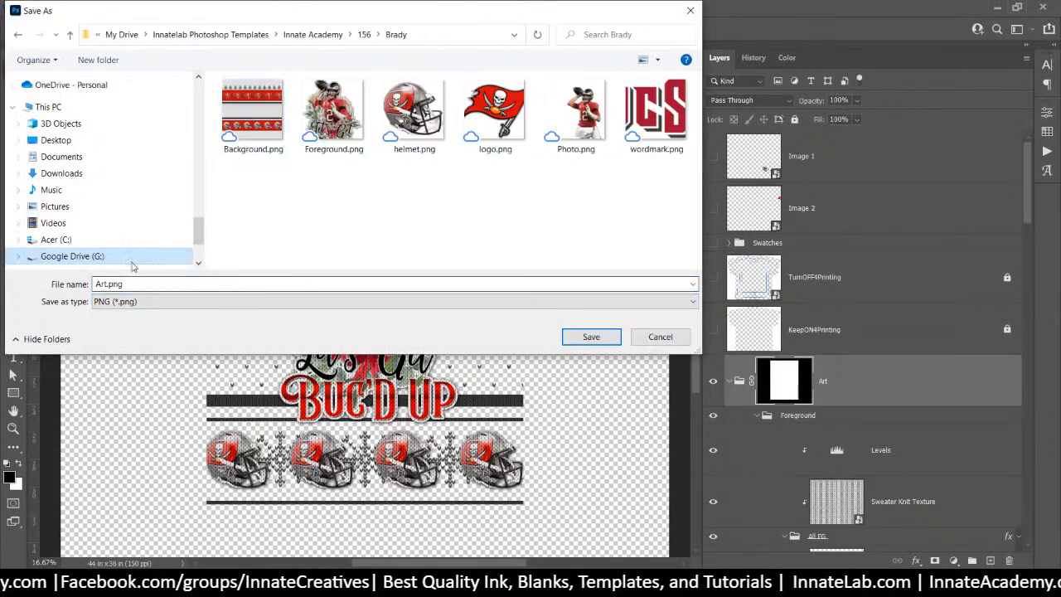
double_click(109, 283)
left_click(108, 284)
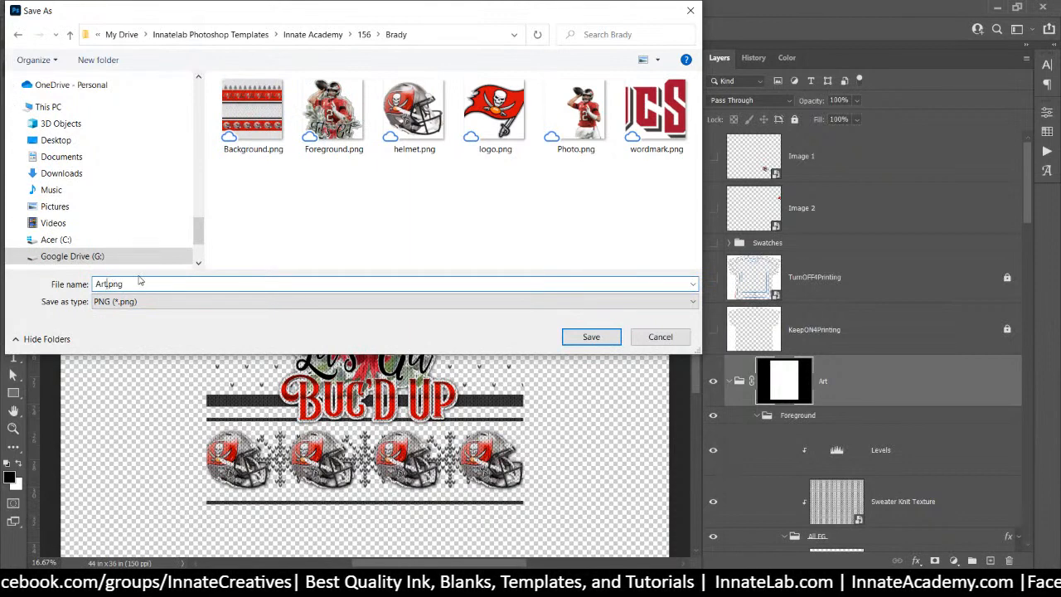
type("-1")
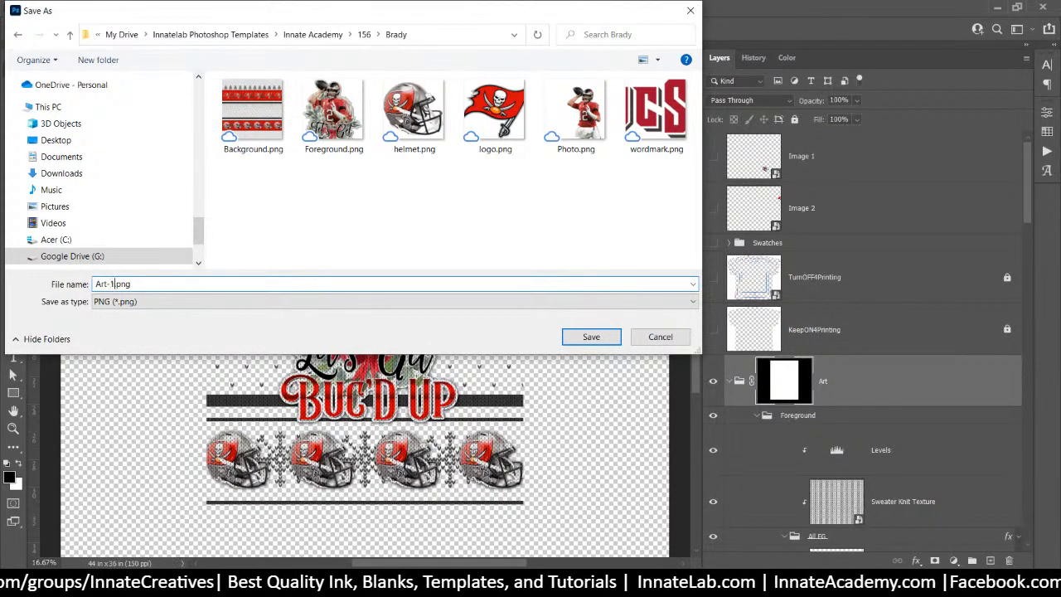
type("3x1")
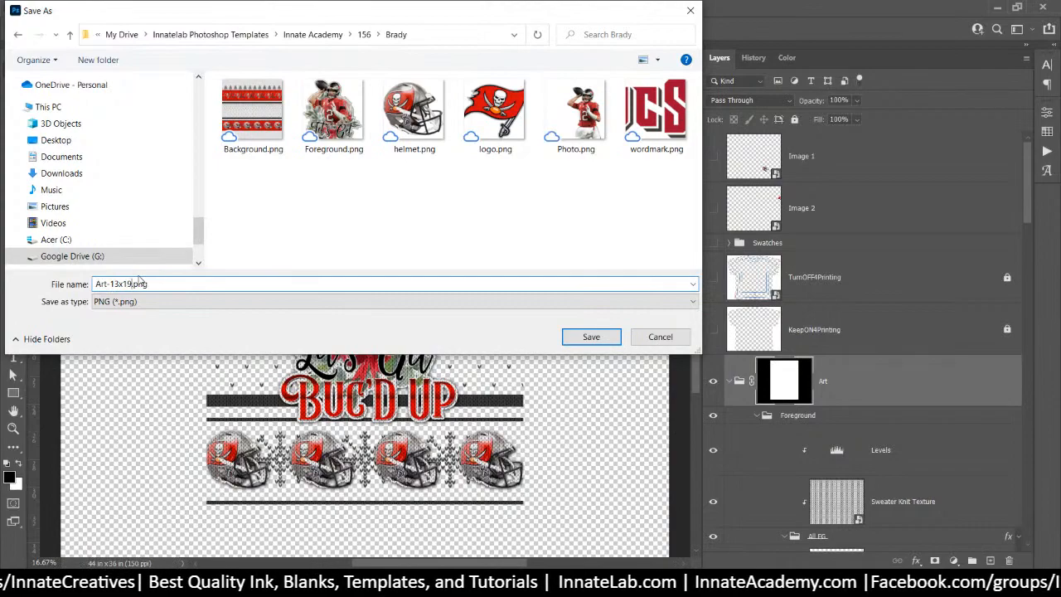
type("9")
key("Return")
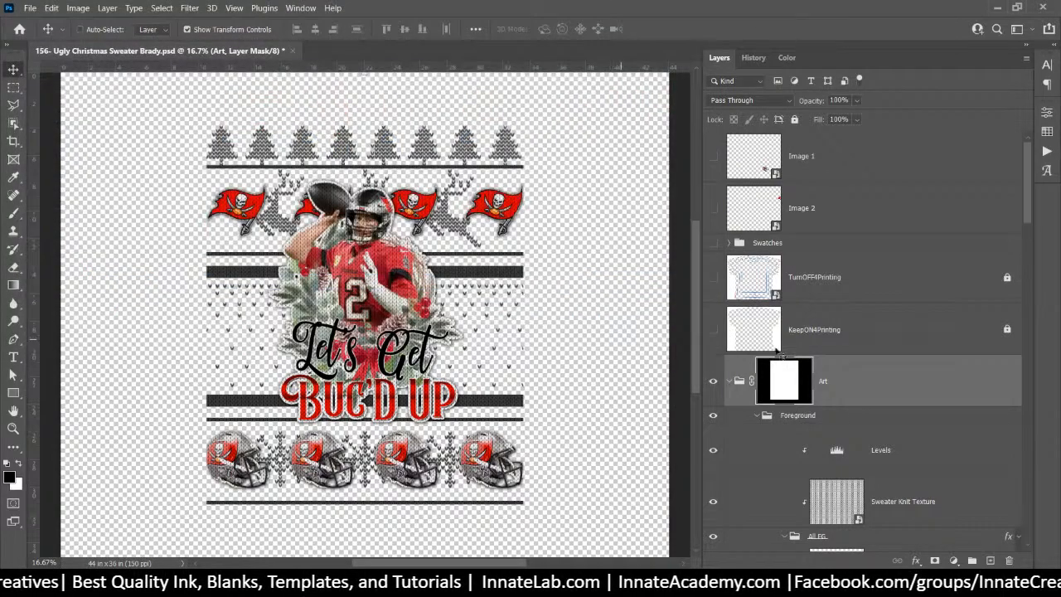
Show the white knit background layer and the red Block Color bands again
scroll(865, 367, "down", 15)
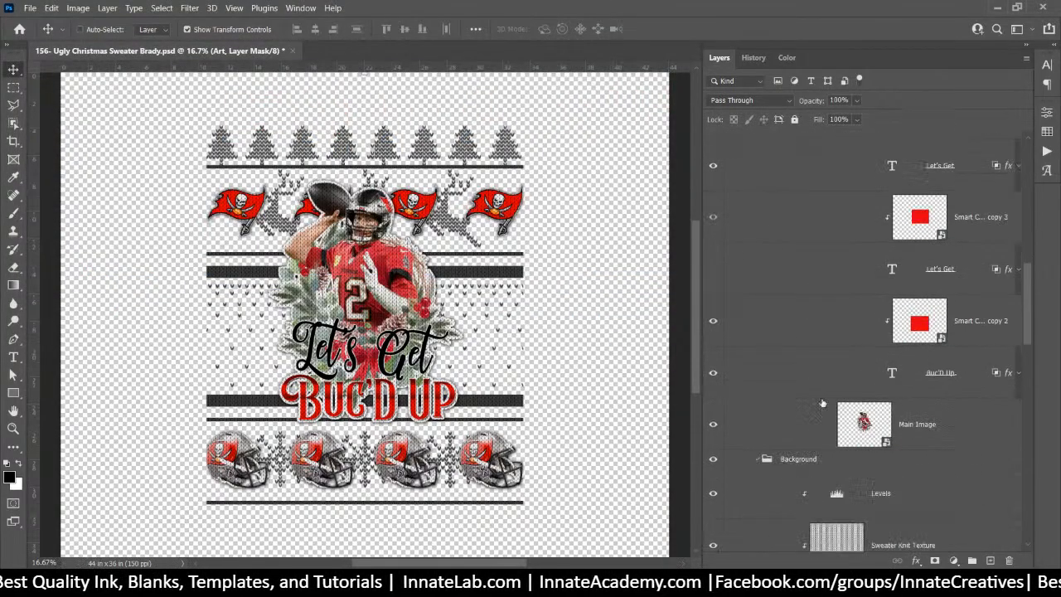
scroll(754, 471, "down", 2)
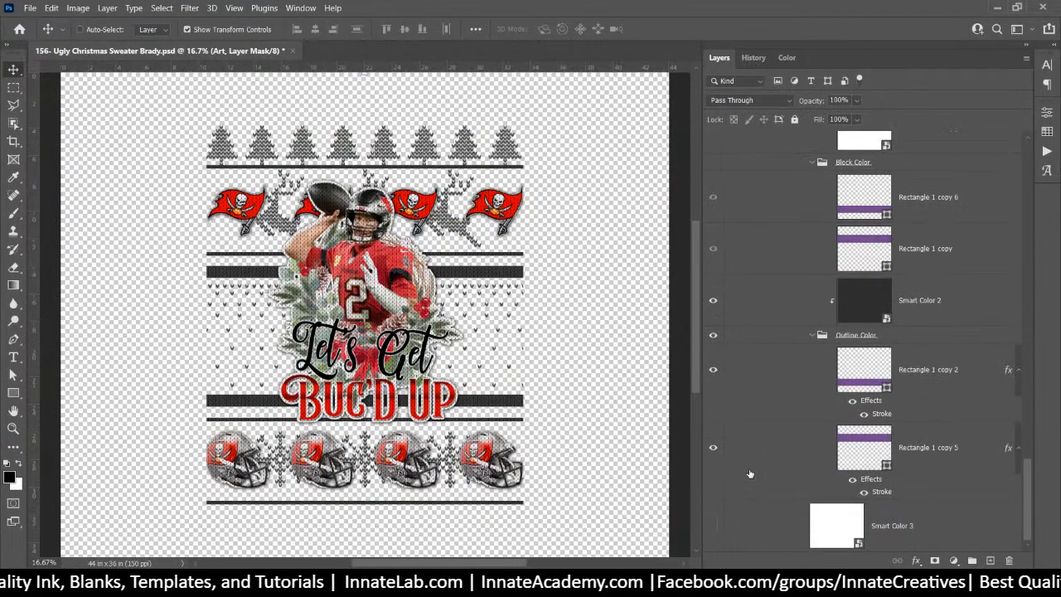
left_click(713, 525)
scroll(830, 419, "up", 10)
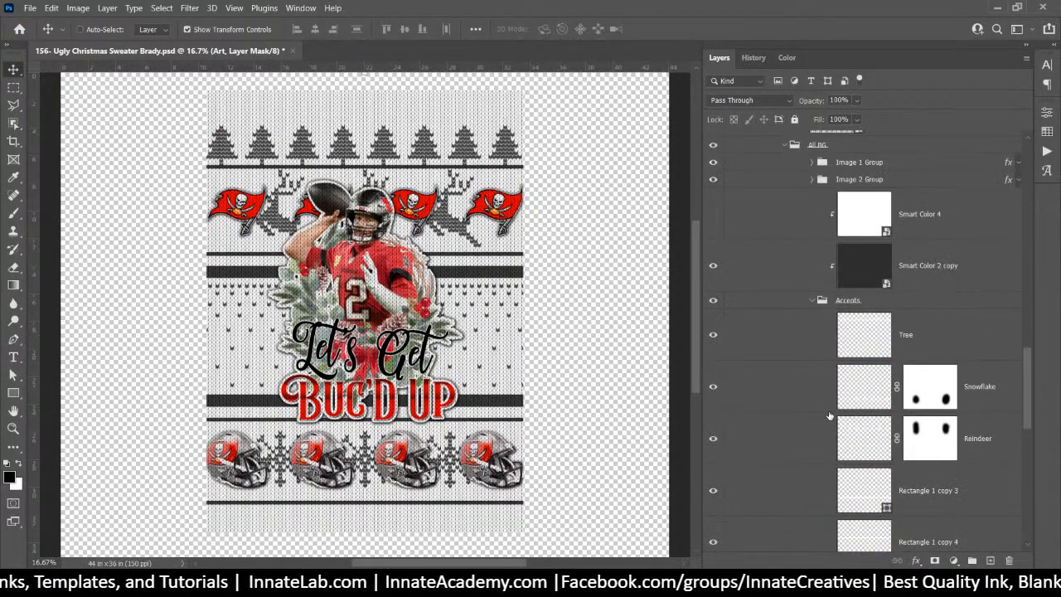
scroll(829, 415, "down", 12)
left_click(712, 317)
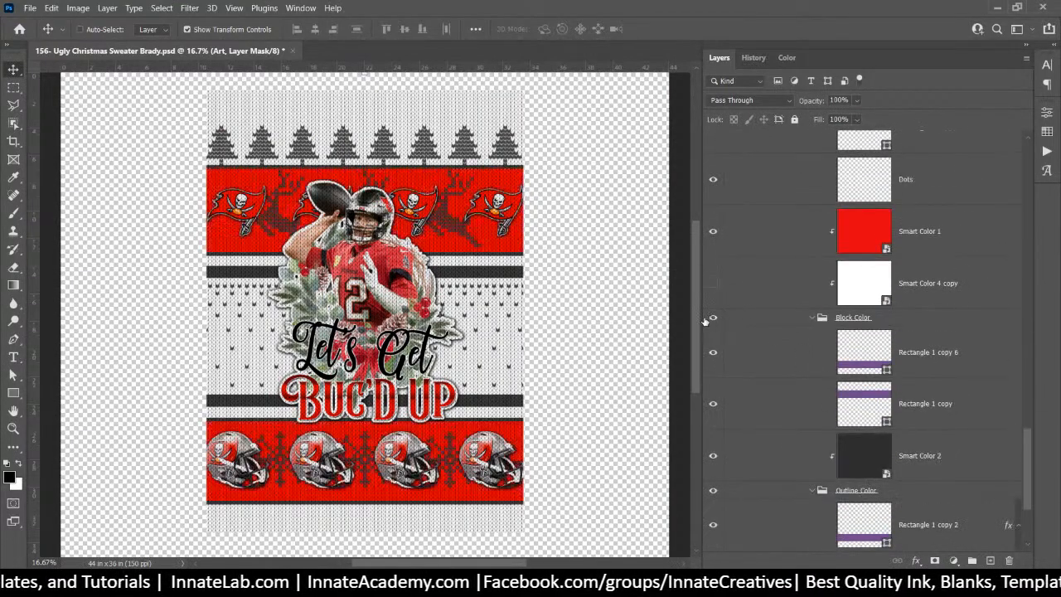
scroll(763, 332, "up", 10)
scroll(790, 328, "up", 10)
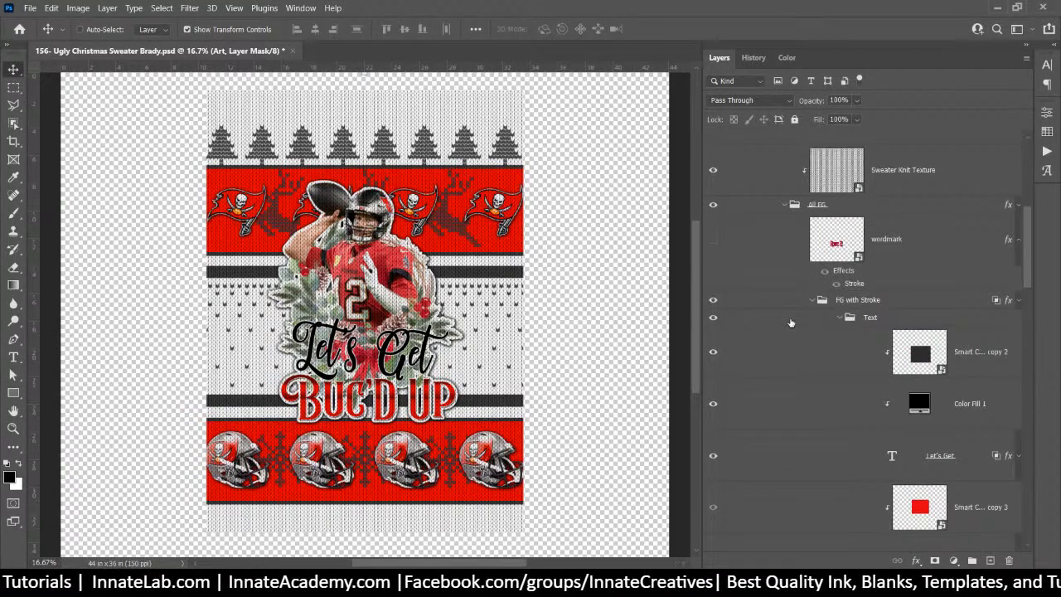
Disable the Art group's layer mask and target the Art group itself
right_click(797, 272)
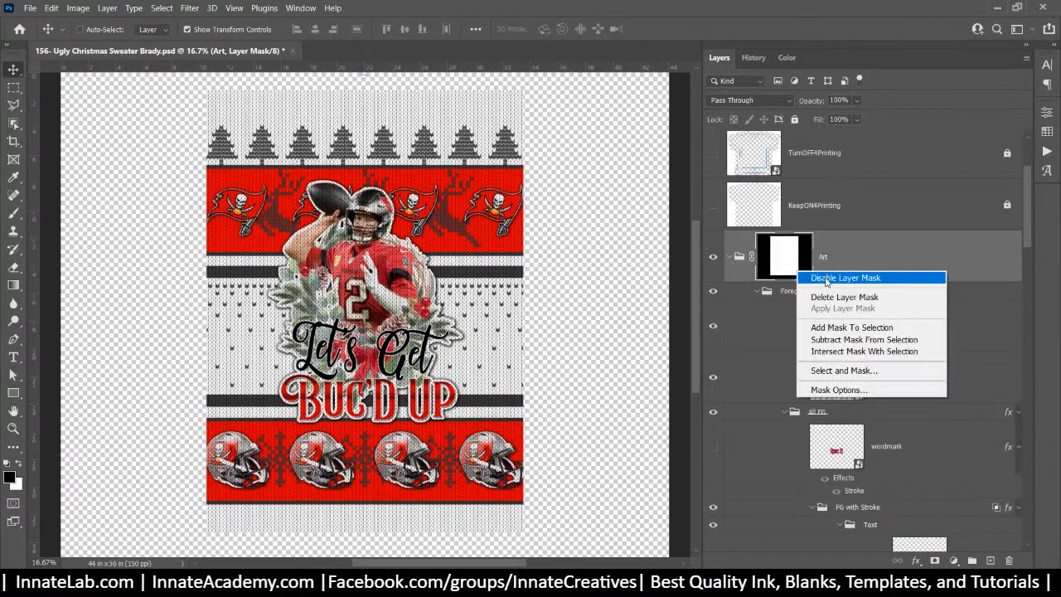
left_click(837, 278)
left_click(856, 252)
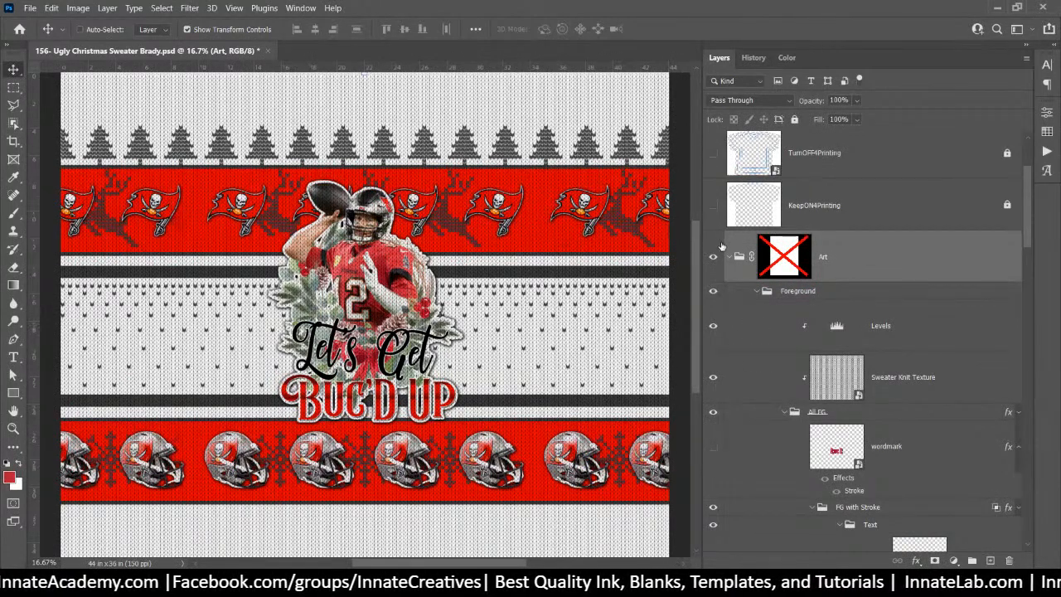
right_click(856, 256)
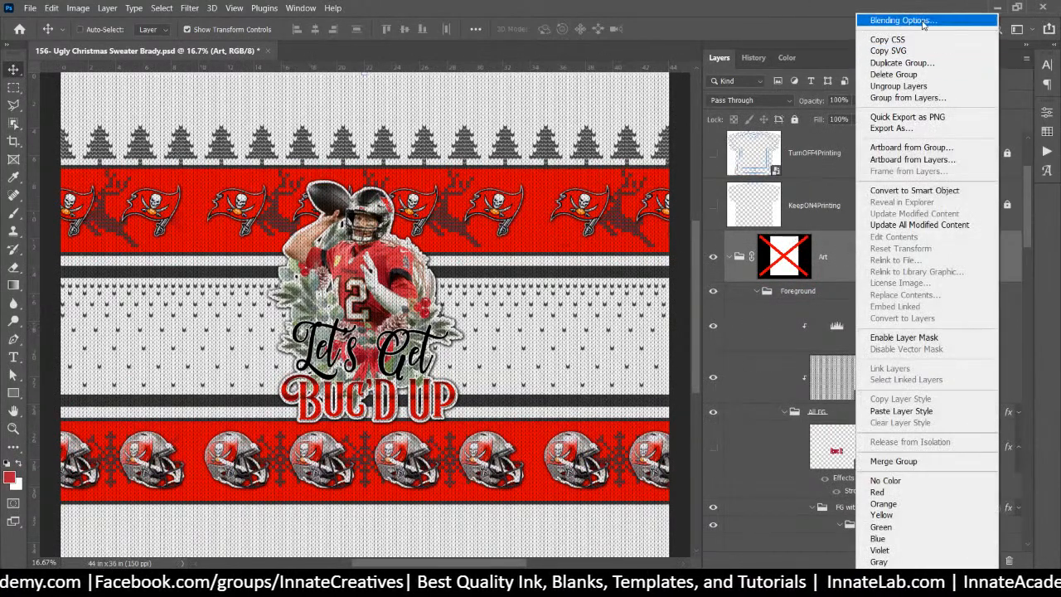
Quick Export the Art group as PNG named Art-AllOver.png into the Brady folder
left_click(904, 117)
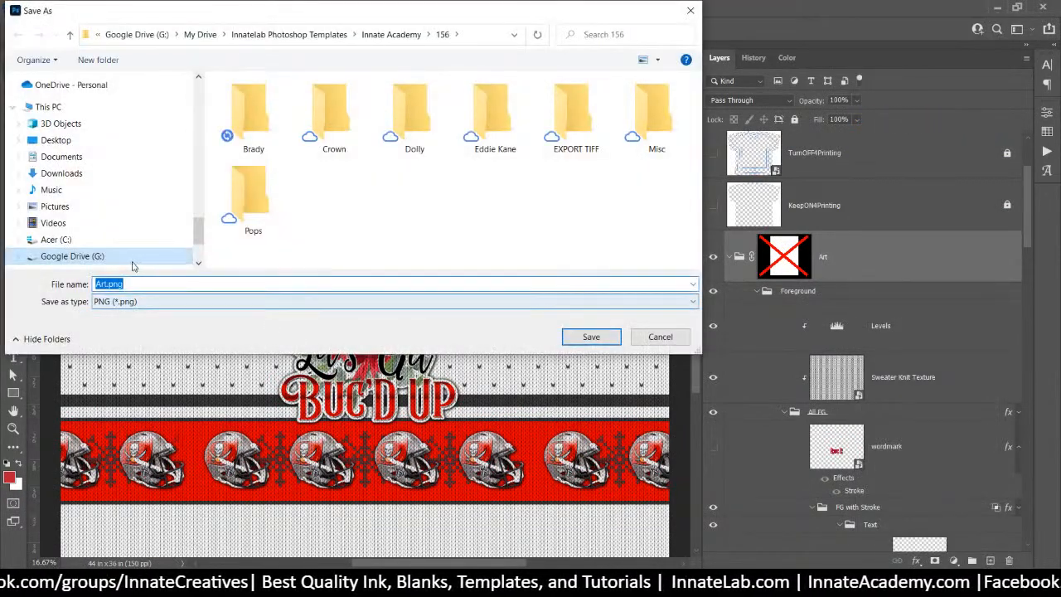
left_click(107, 283)
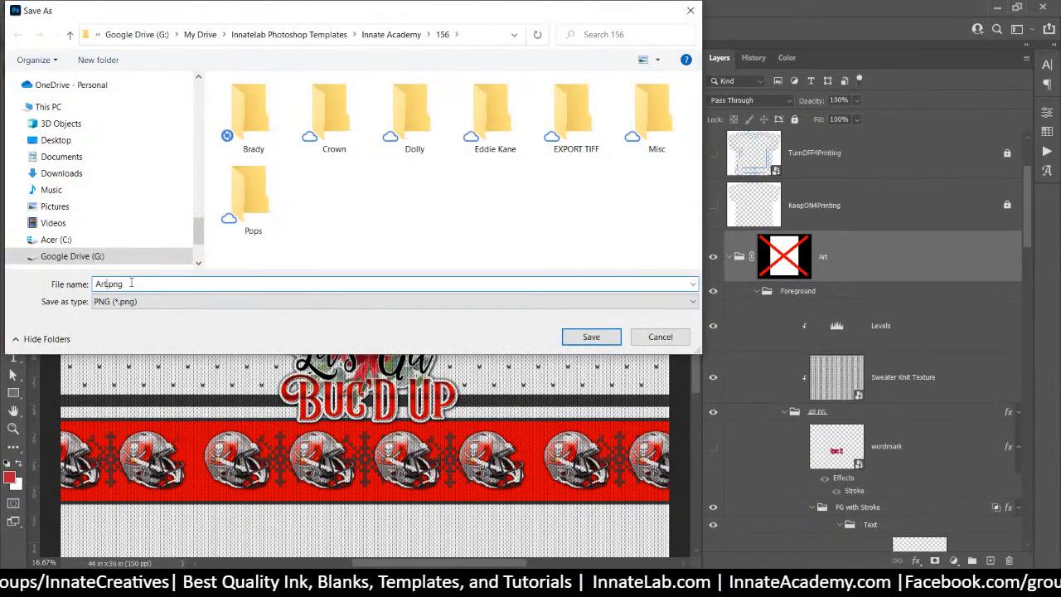
type("-All")
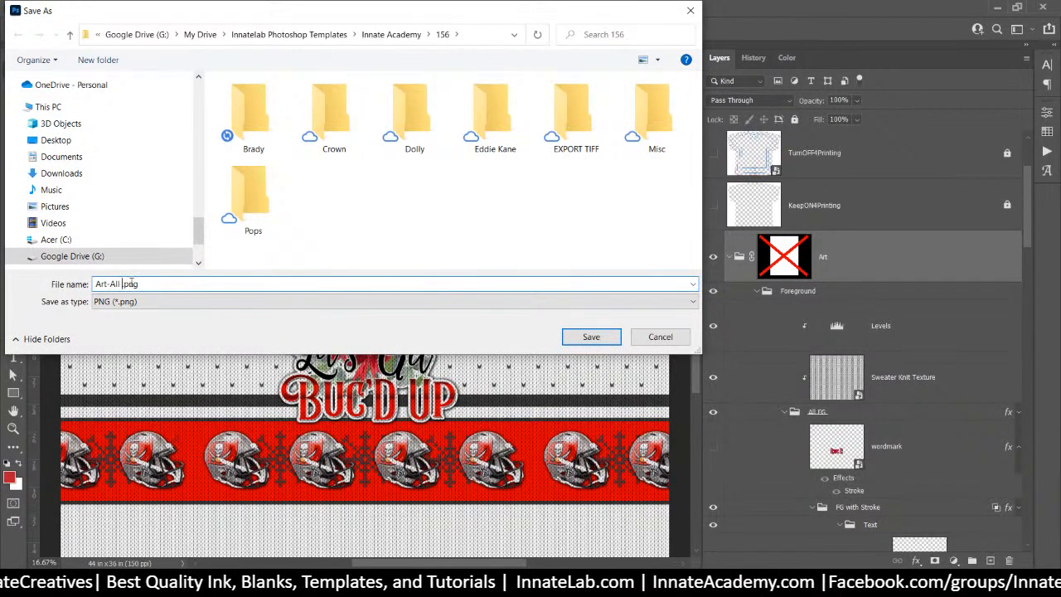
type("Over")
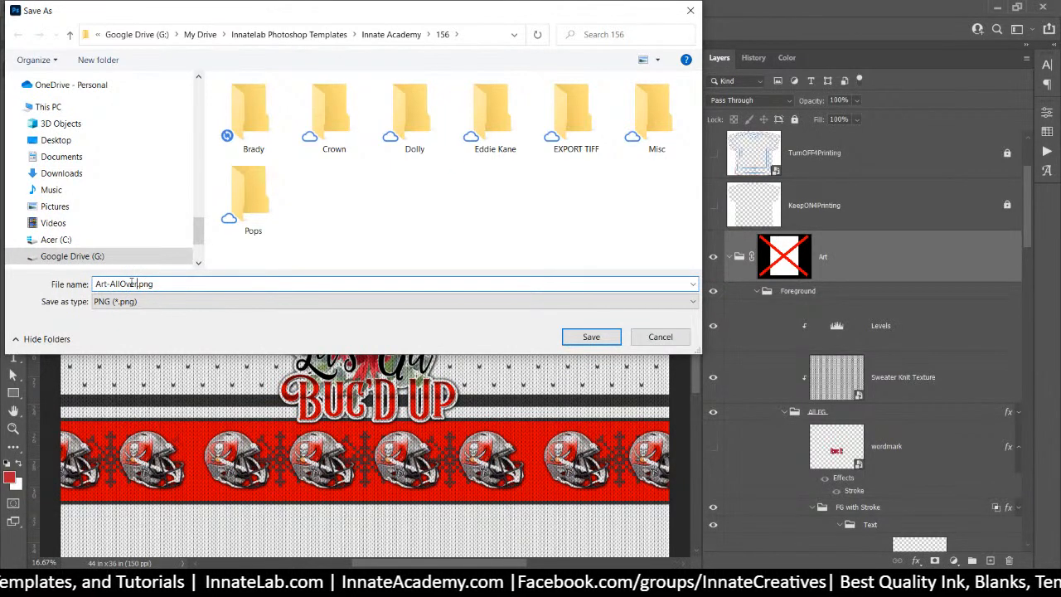
double_click(251, 115)
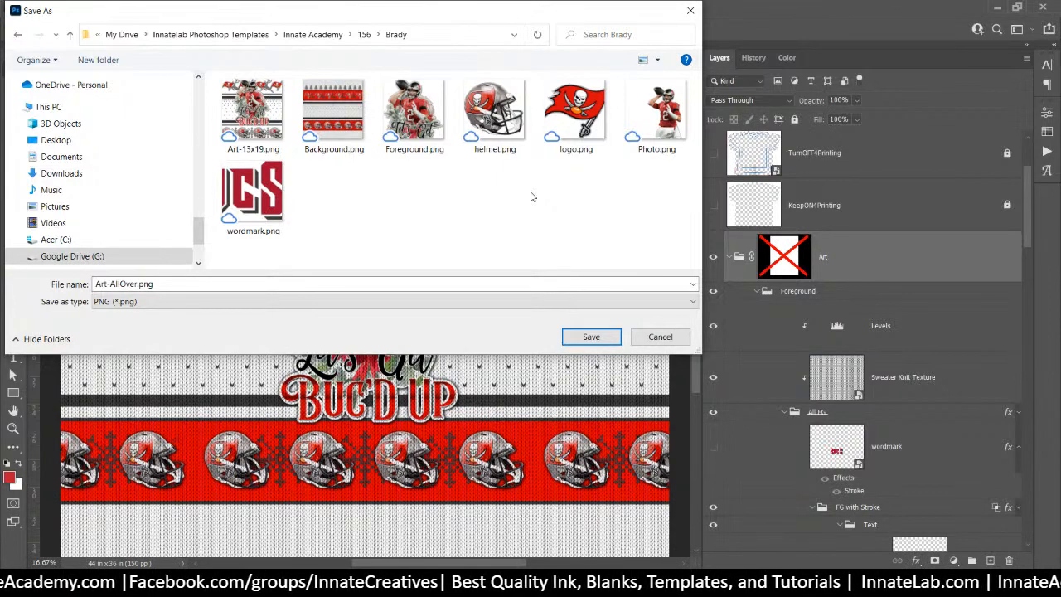
left_click(579, 337)
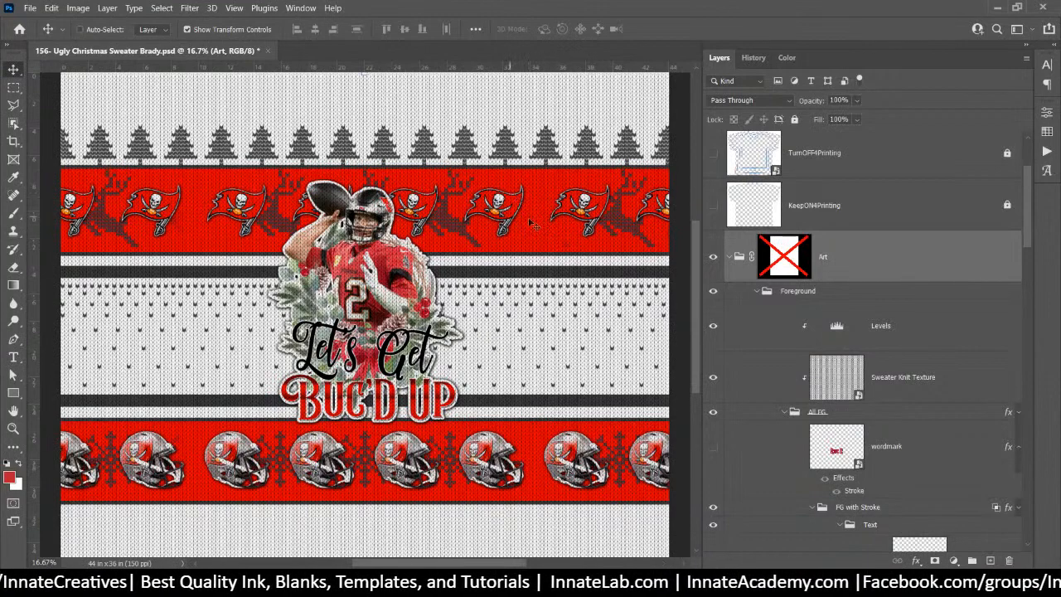
Select the Reindeer layer and disable both the Reindeer and Snowflake layer masks
scroll(858, 356, "down", 5)
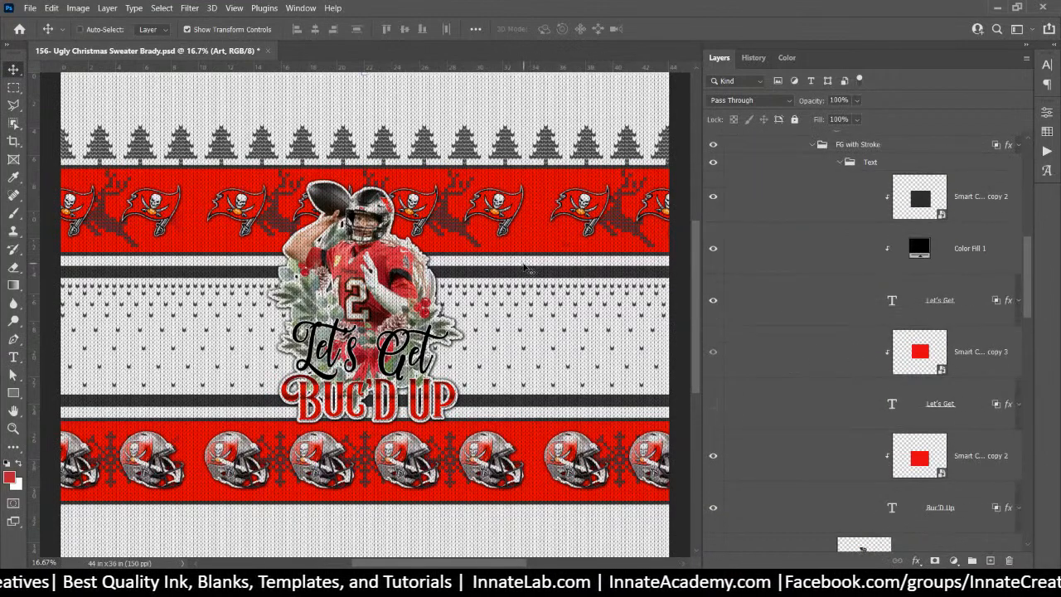
right_click(445, 224)
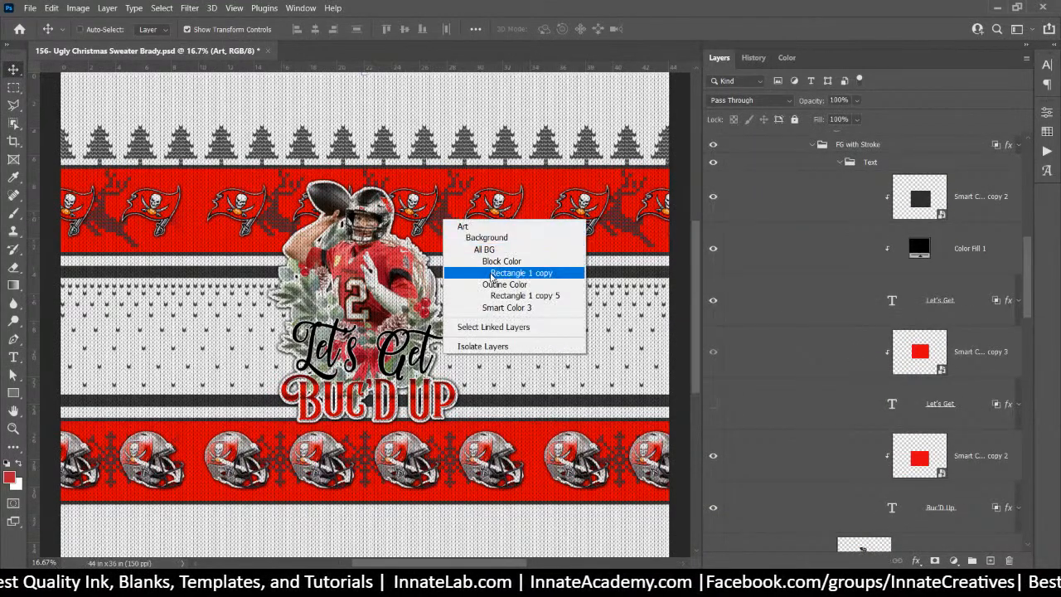
right_click(442, 207)
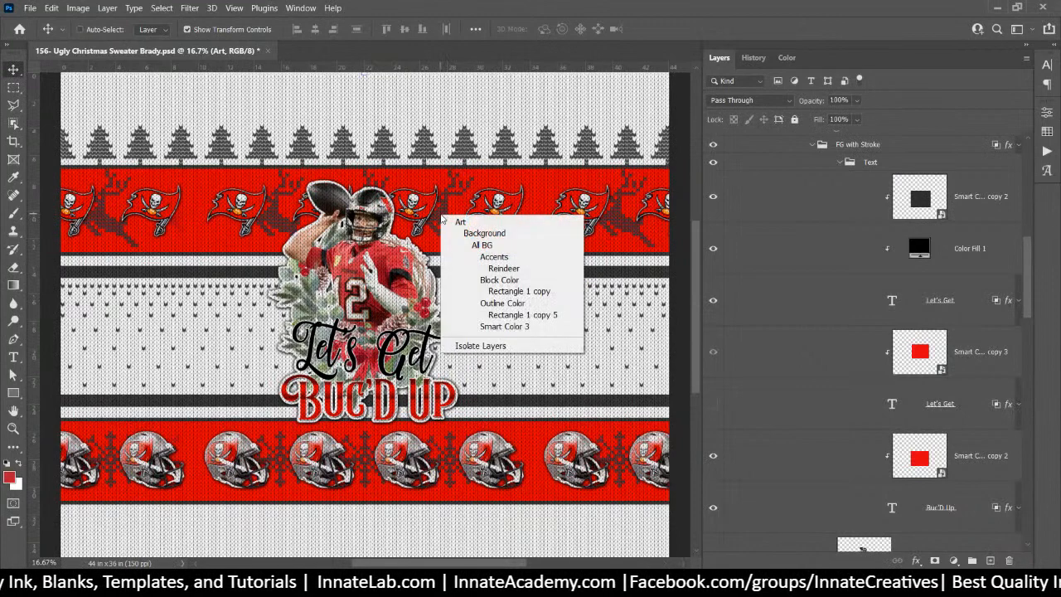
left_click(497, 270)
scroll(957, 471, "down", 3)
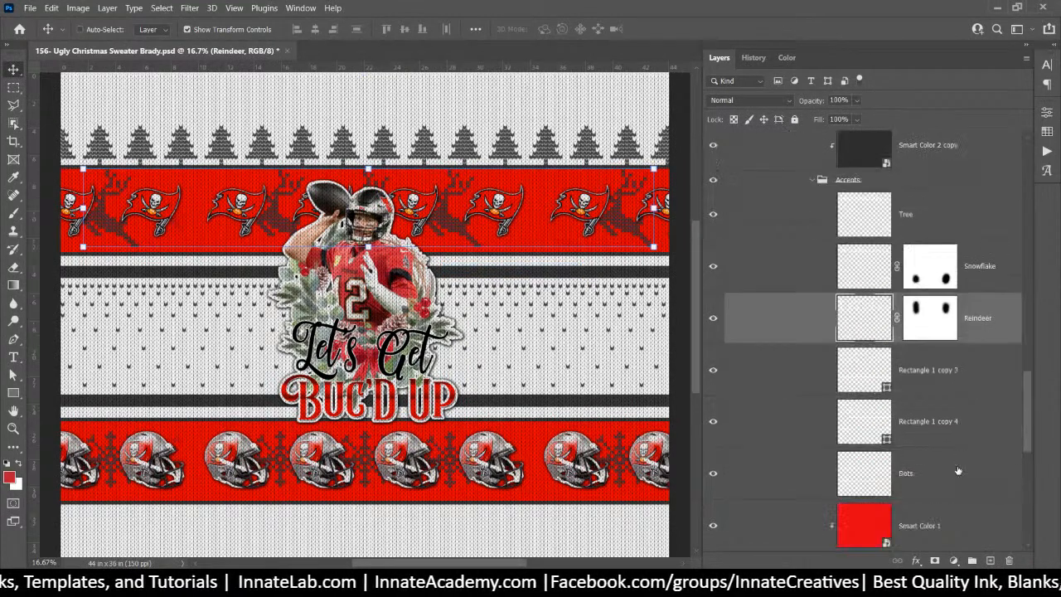
right_click(934, 332)
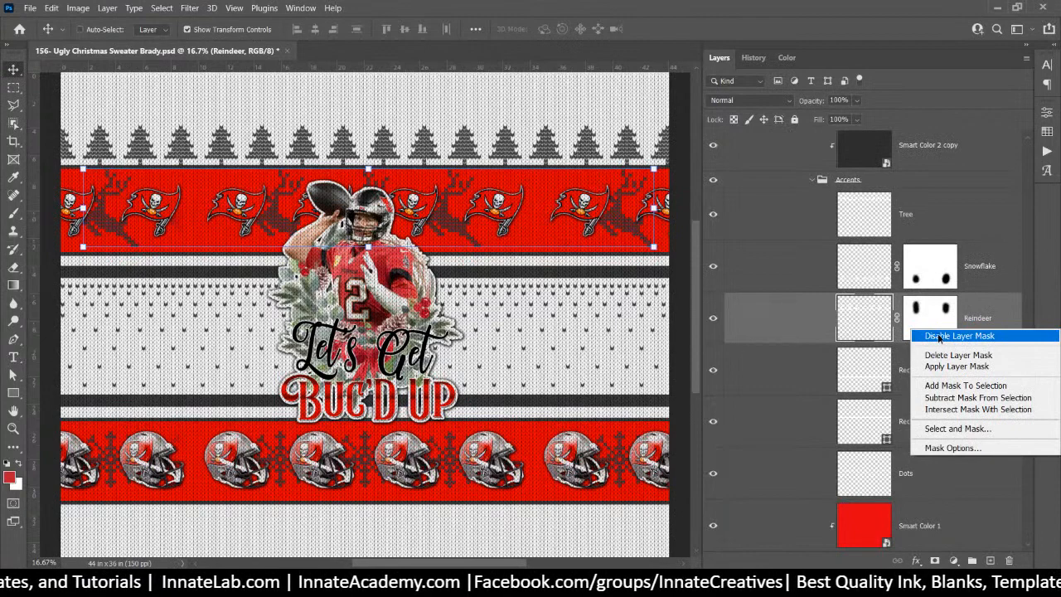
left_click(939, 336)
right_click(928, 279)
left_click(942, 284)
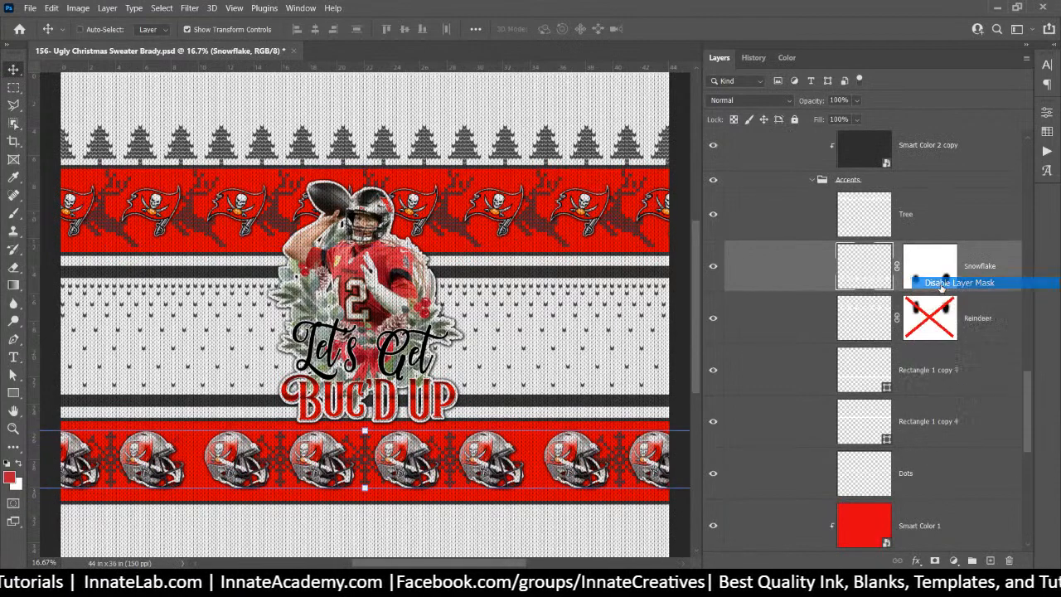
scroll(918, 316, "up", 10)
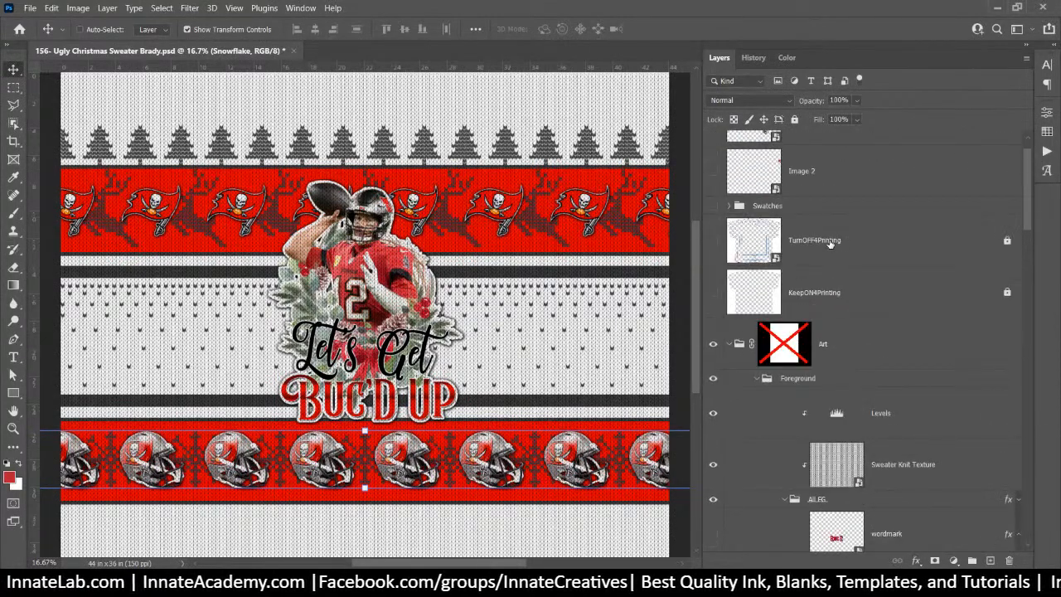
Re-export the Art group as PNG, replacing Art-AllOver.png in the Brady folder
right_click(851, 352)
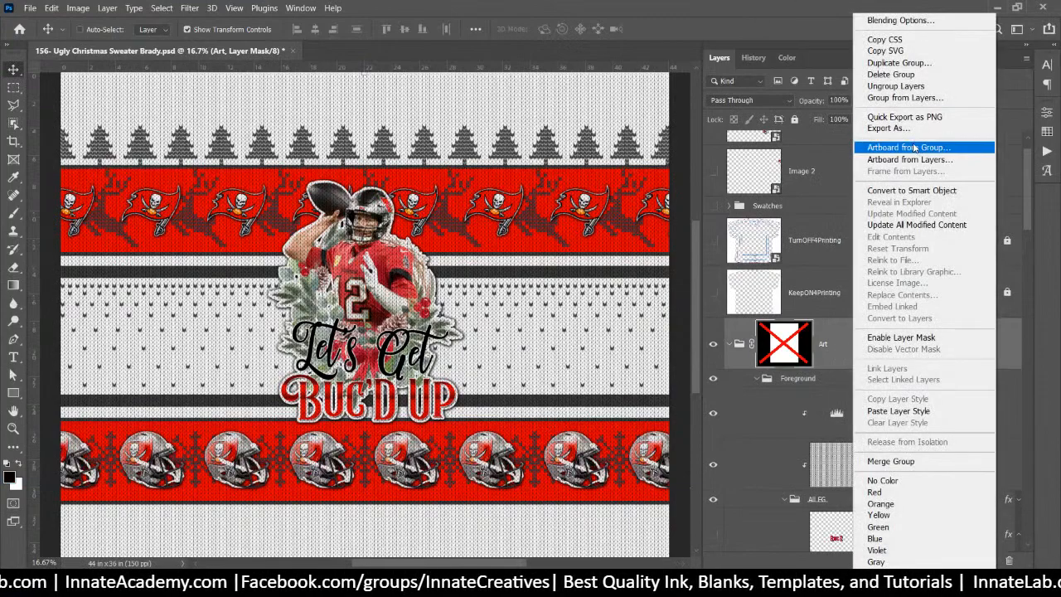
left_click(917, 119)
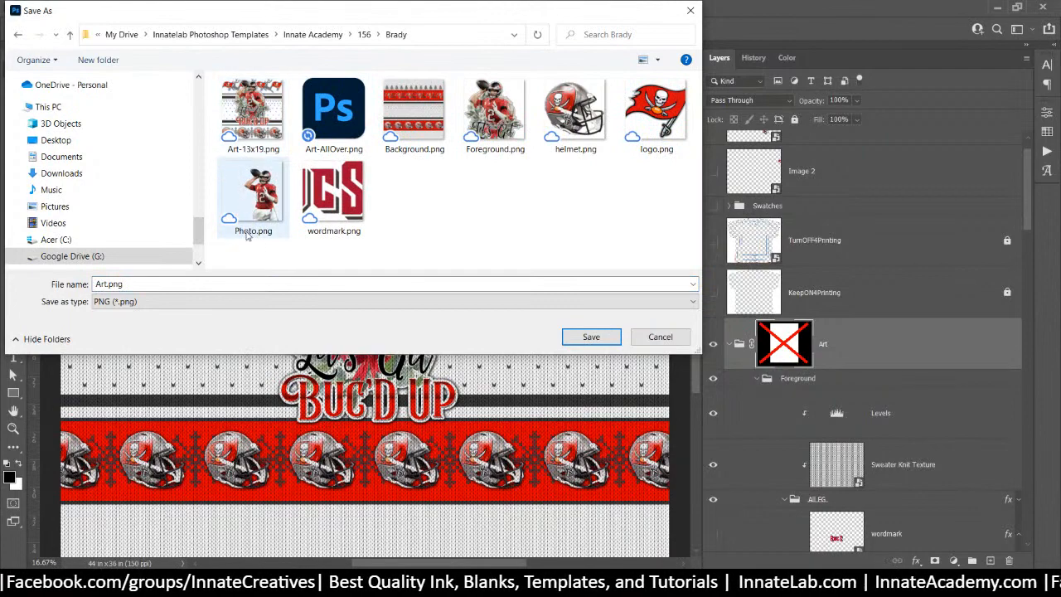
left_click(333, 131)
left_click(590, 336)
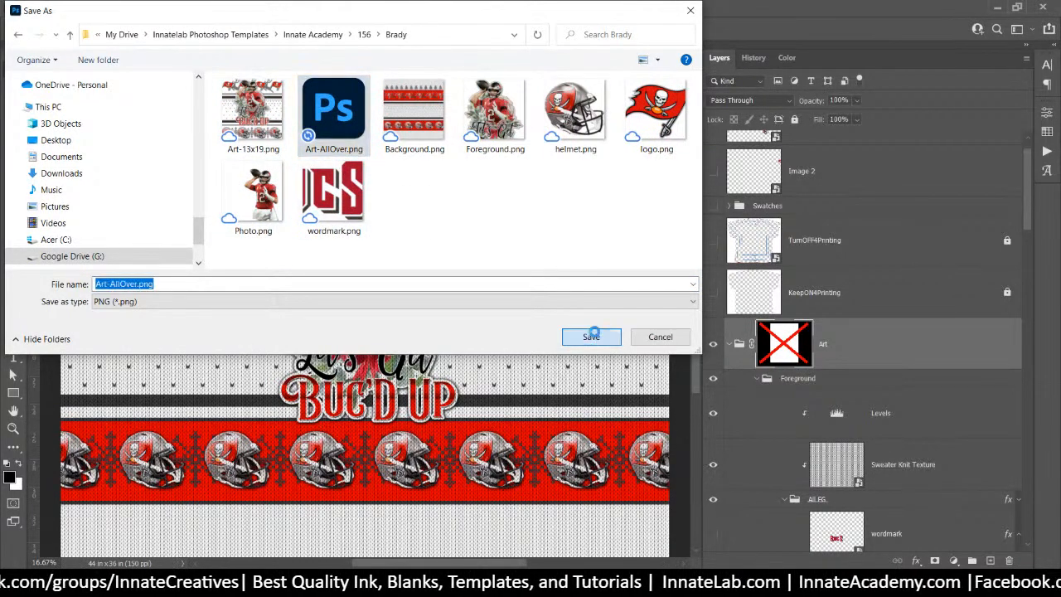
left_click(559, 295)
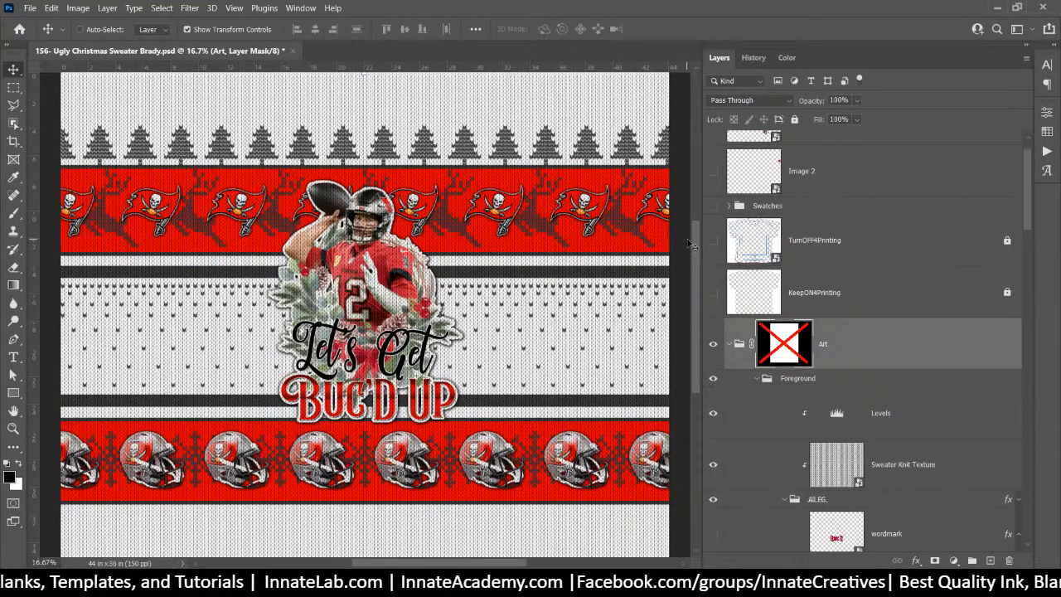
Delete the wordmark layer from the Art group
left_click(843, 349)
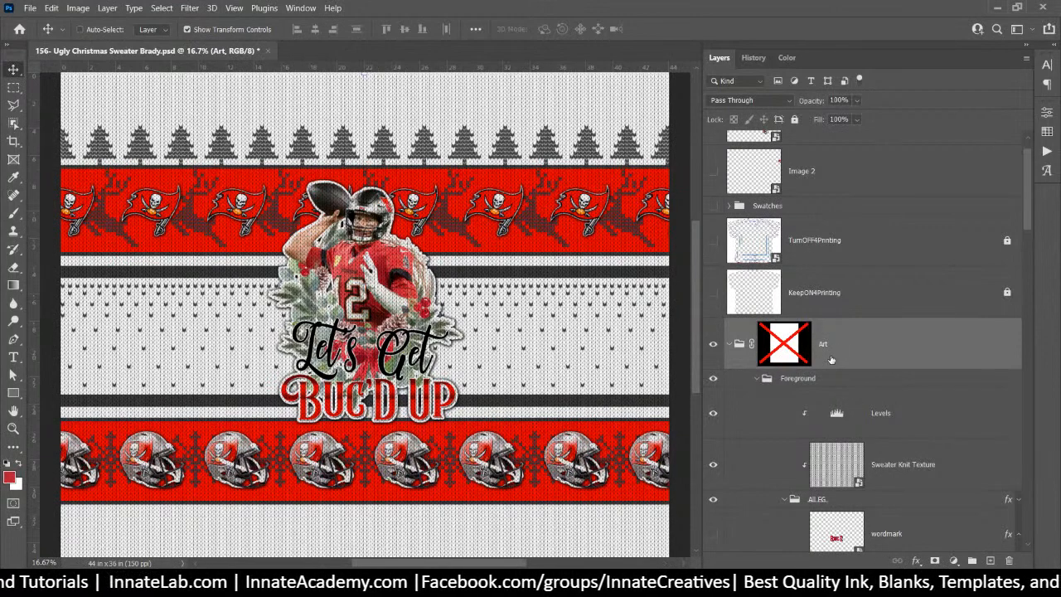
scroll(831, 359, "down", 3)
left_click(832, 385)
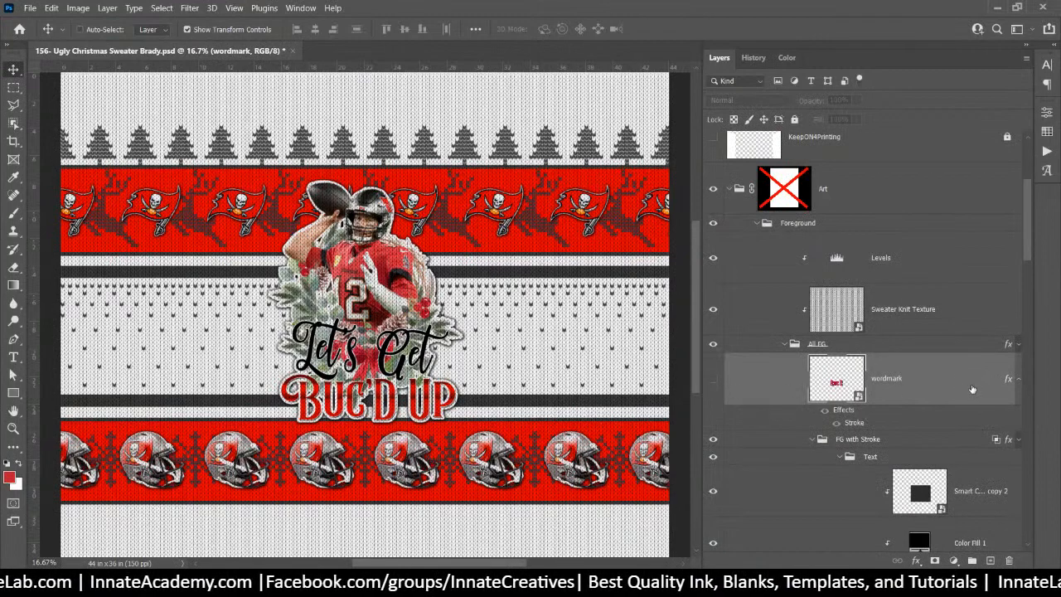
key("Delete")
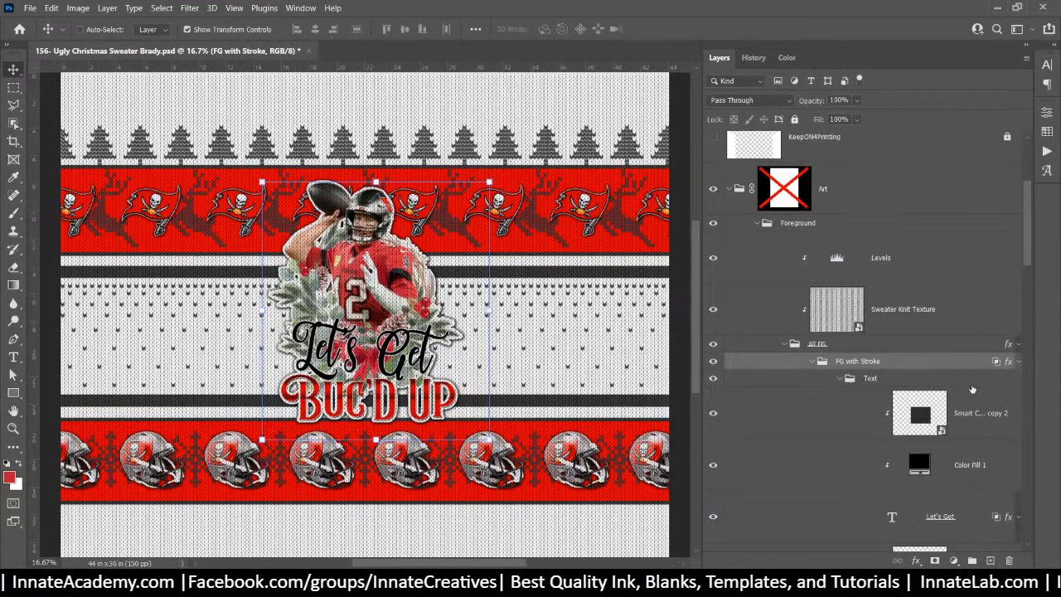
Select the Text group, then pick the Main Image portrait layer from the canvas
left_click(894, 380)
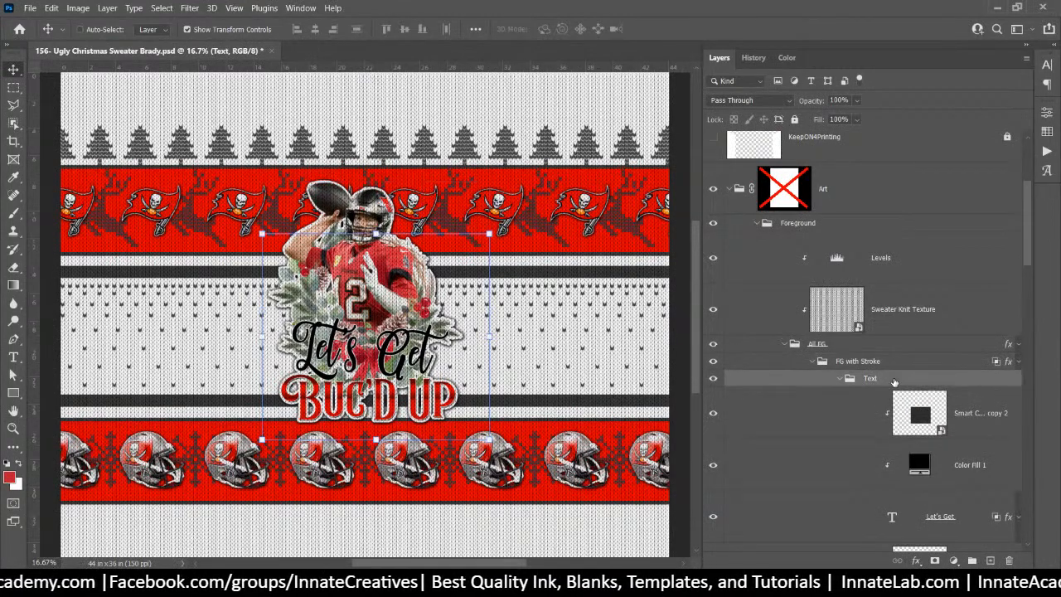
scroll(893, 382, "down", 3)
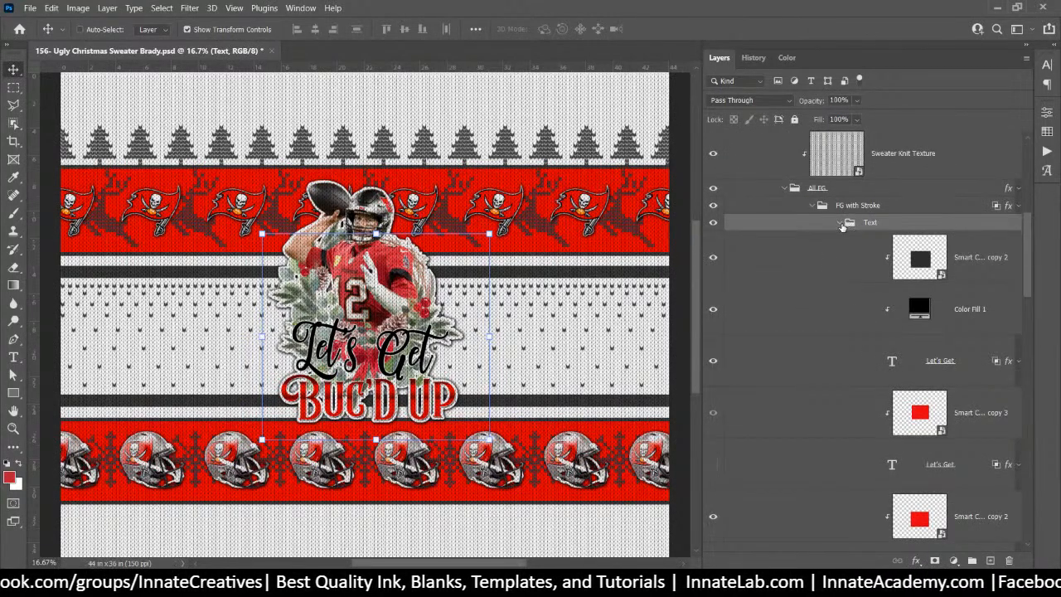
right_click(369, 282)
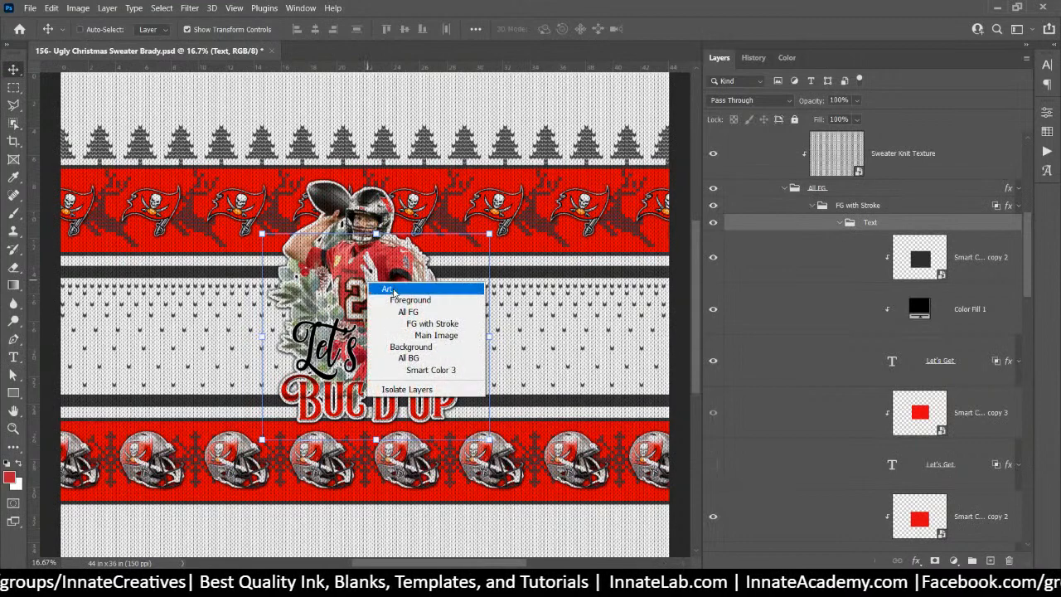
left_click(422, 335)
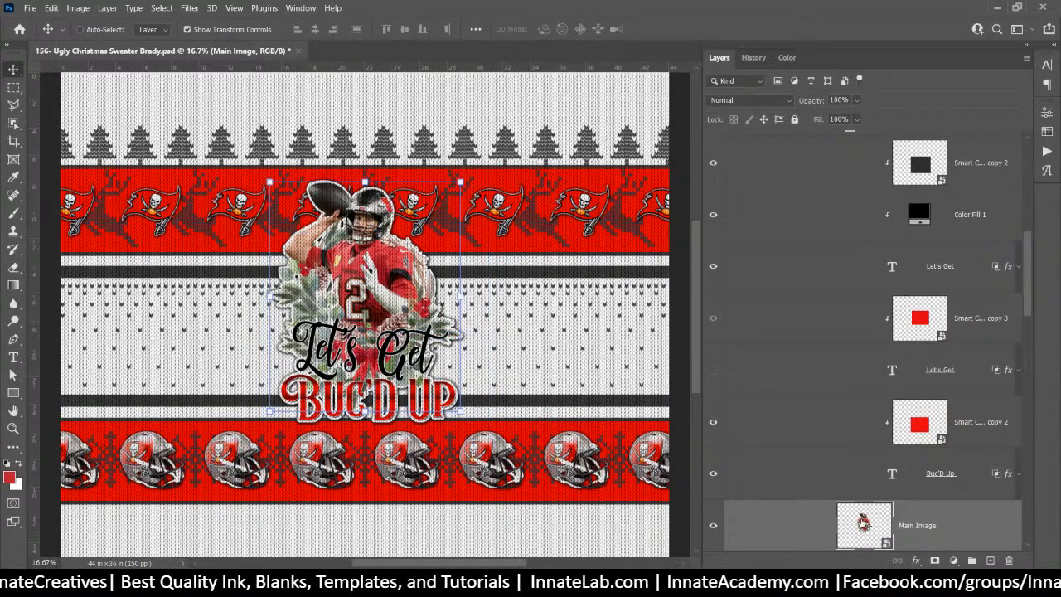
double_click(862, 521)
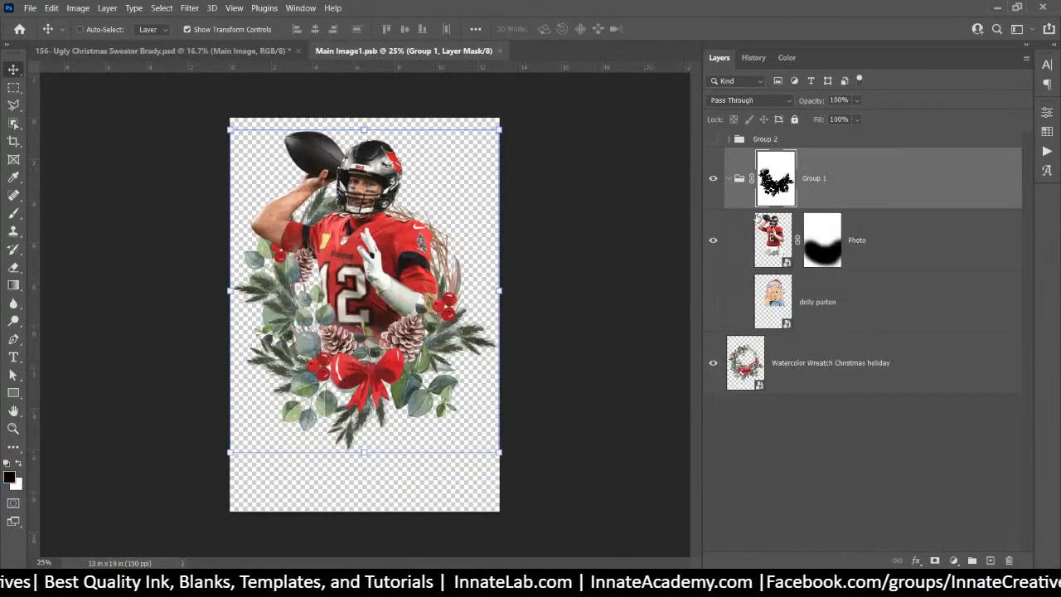
mouse_move(493, 583)
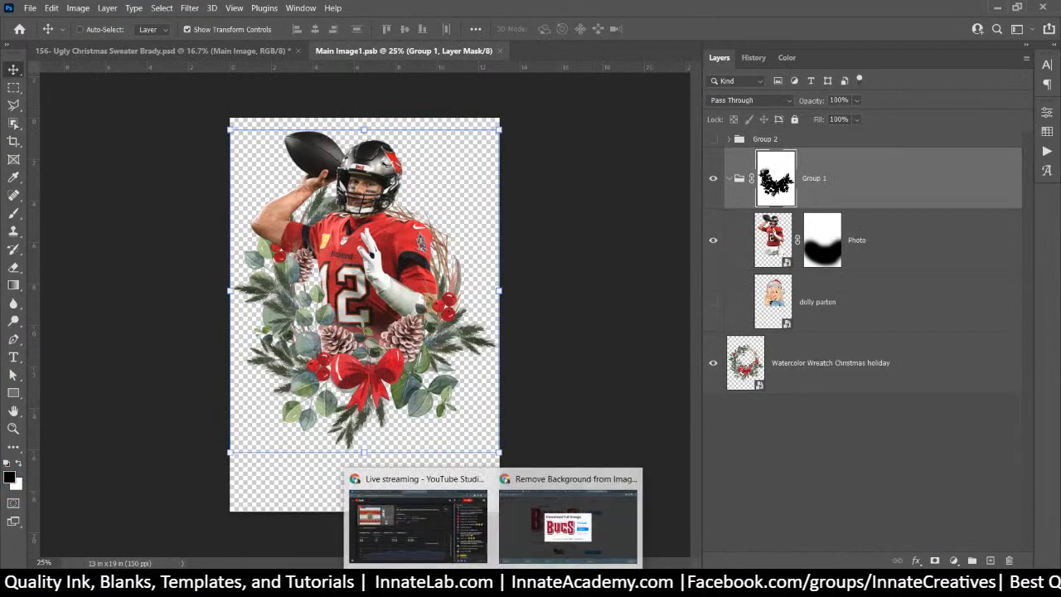
left_click(458, 584)
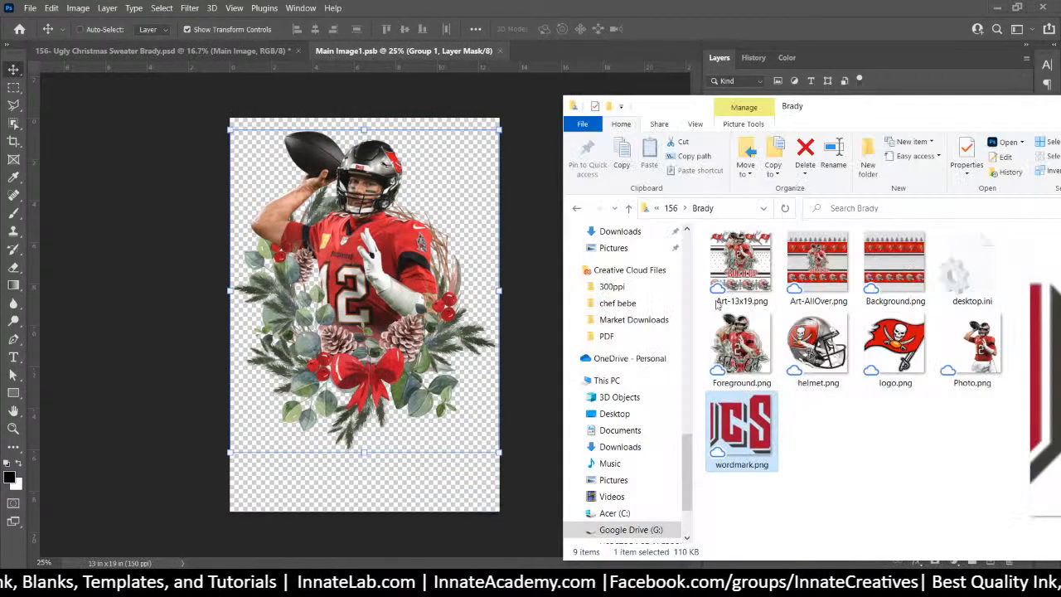
left_click(672, 208)
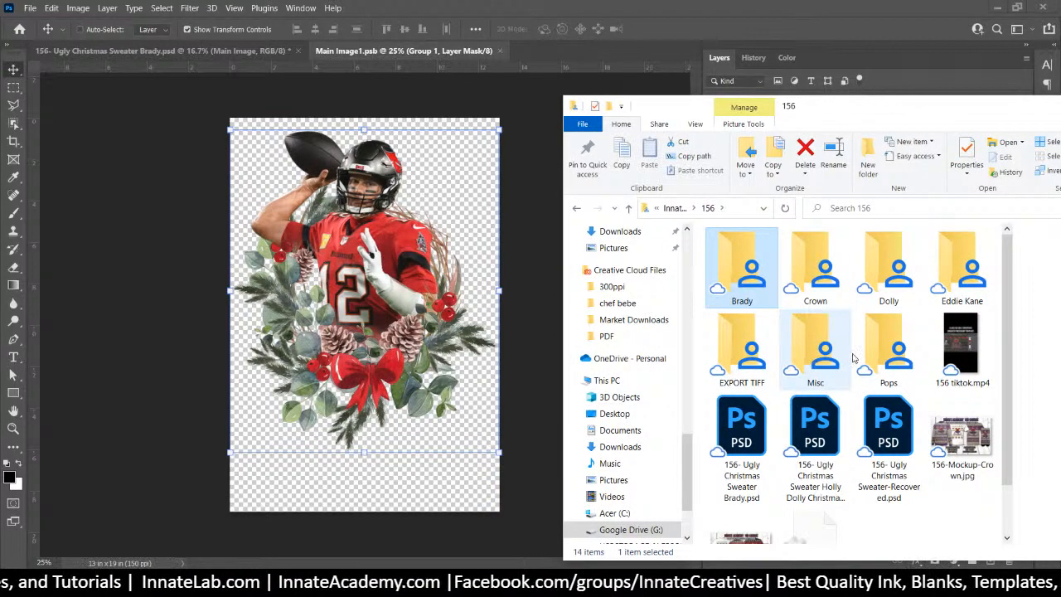
double_click(962, 267)
left_click_drag(815, 241, 379, 229)
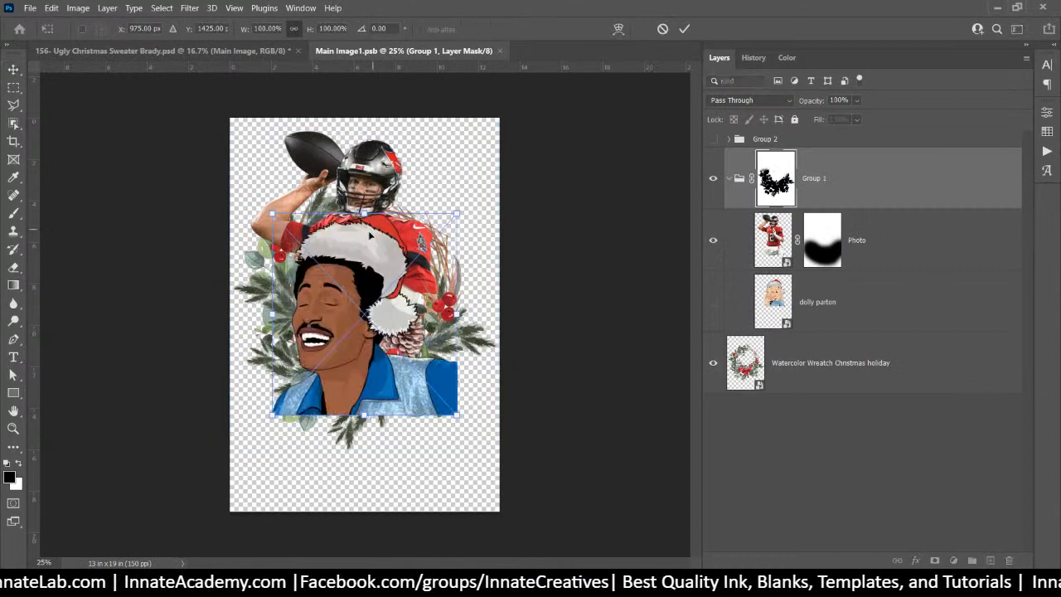
left_click_drag(378, 312, 384, 230)
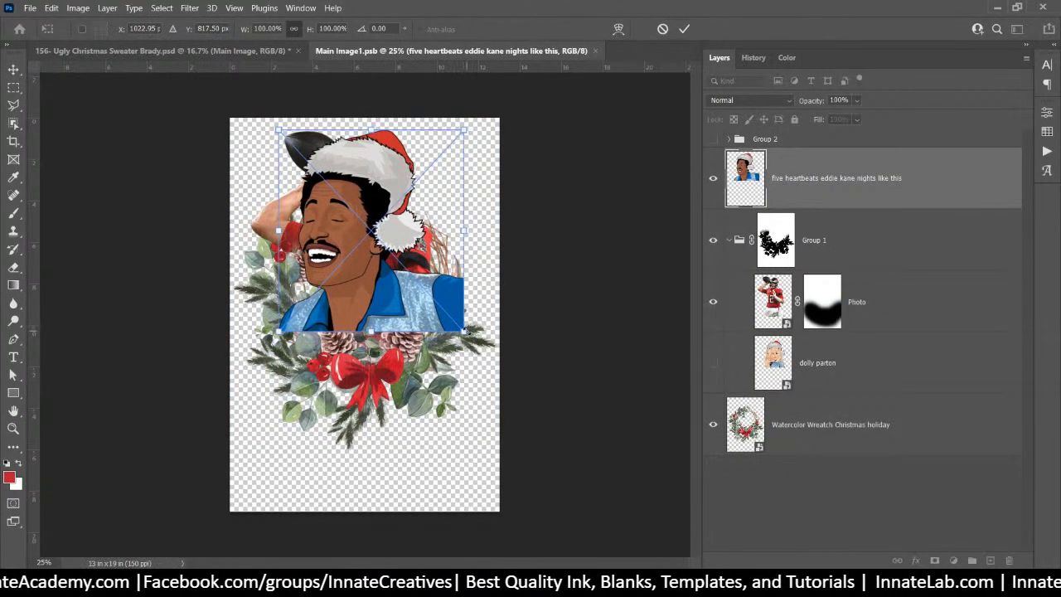
left_click_drag(467, 330, 419, 324)
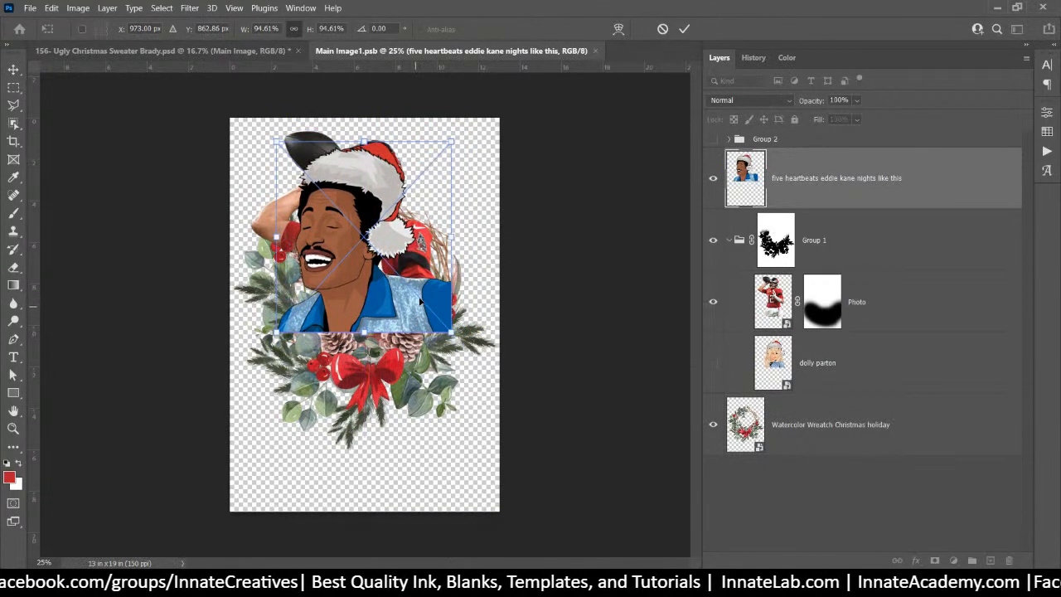
key("Return")
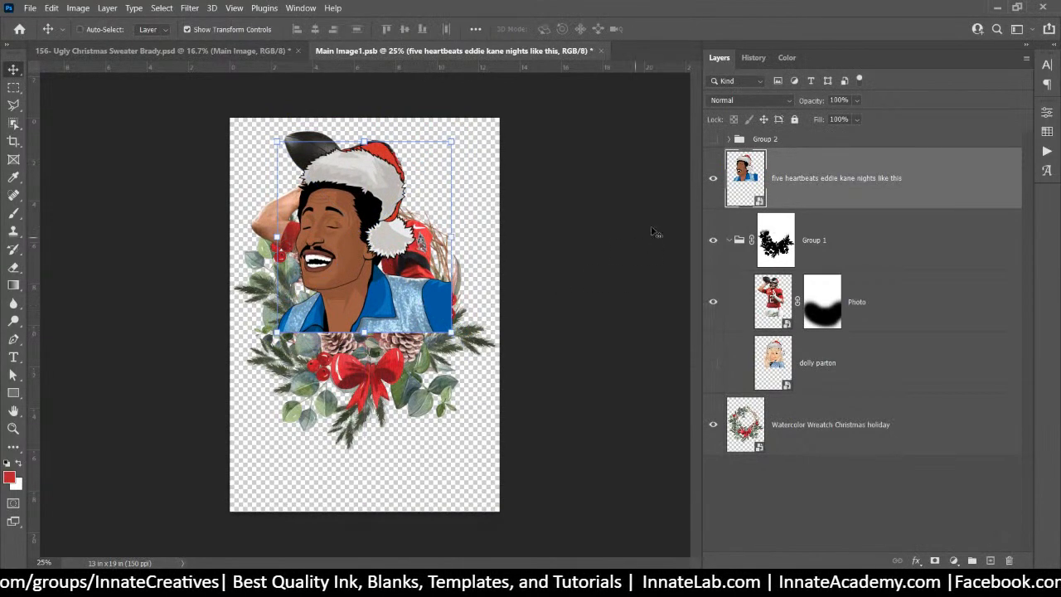
left_click_drag(795, 172, 798, 274)
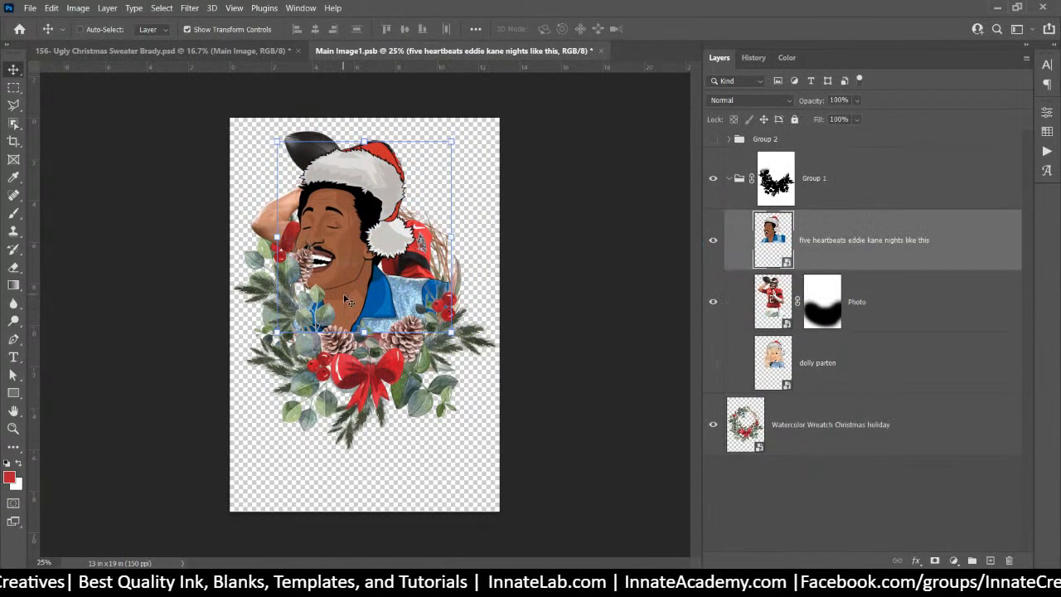
left_click_drag(344, 295, 359, 292)
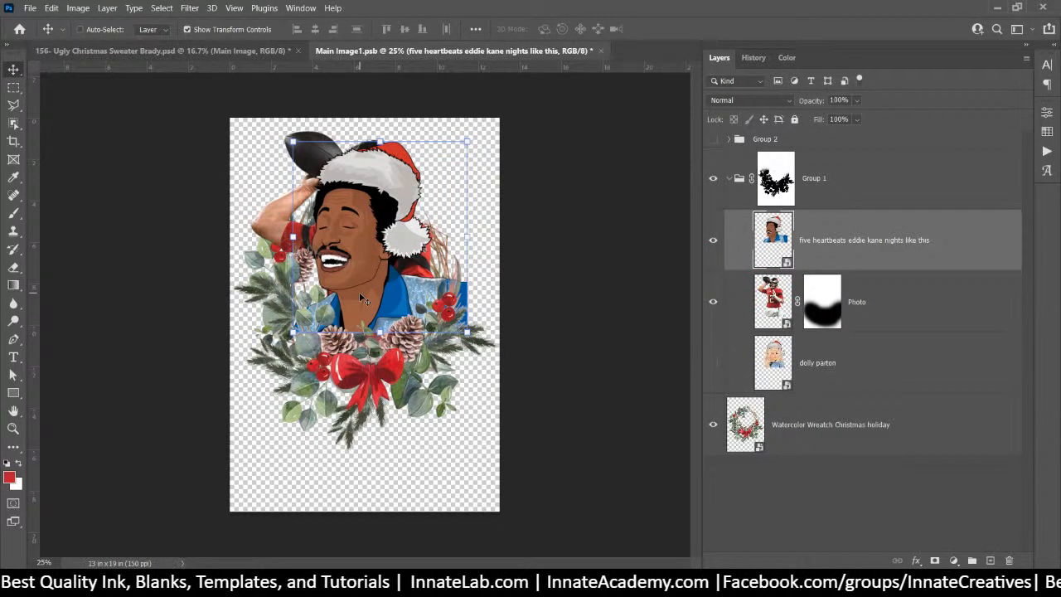
left_click(865, 302)
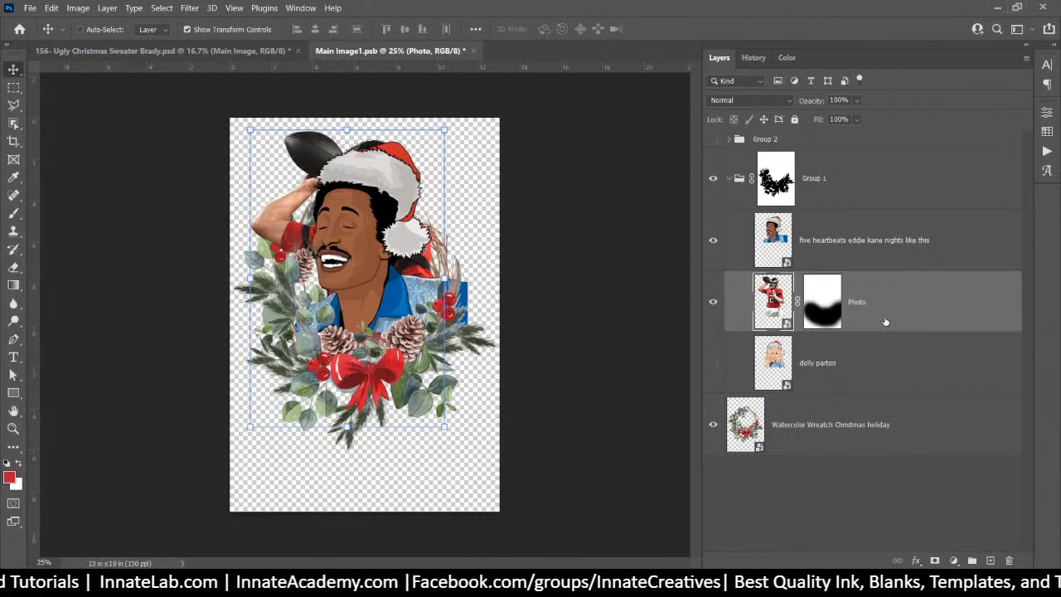
key("Delete")
left_click(846, 253)
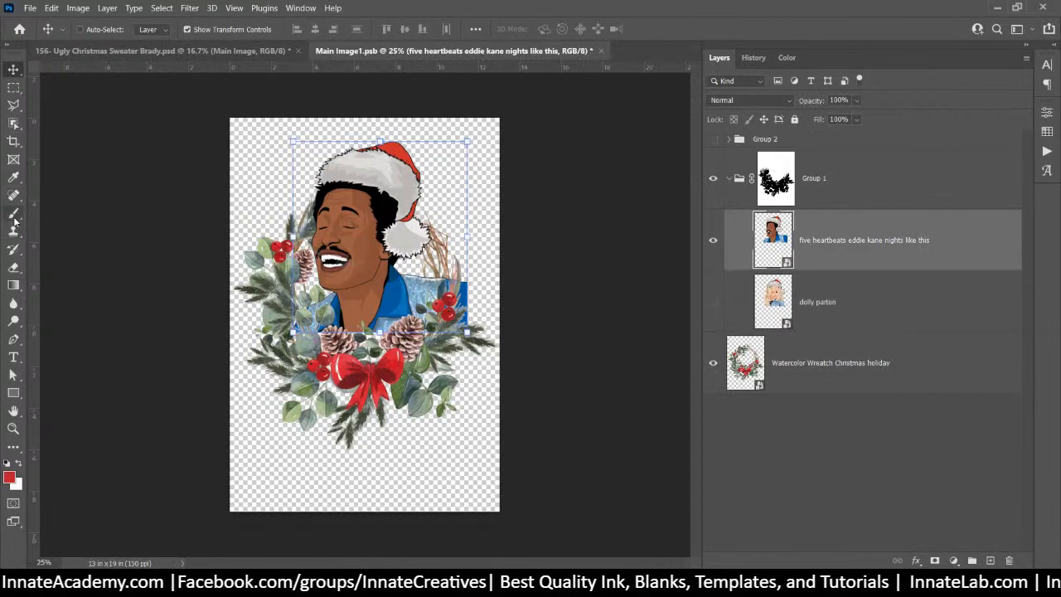
left_click(14, 216)
left_click(935, 561)
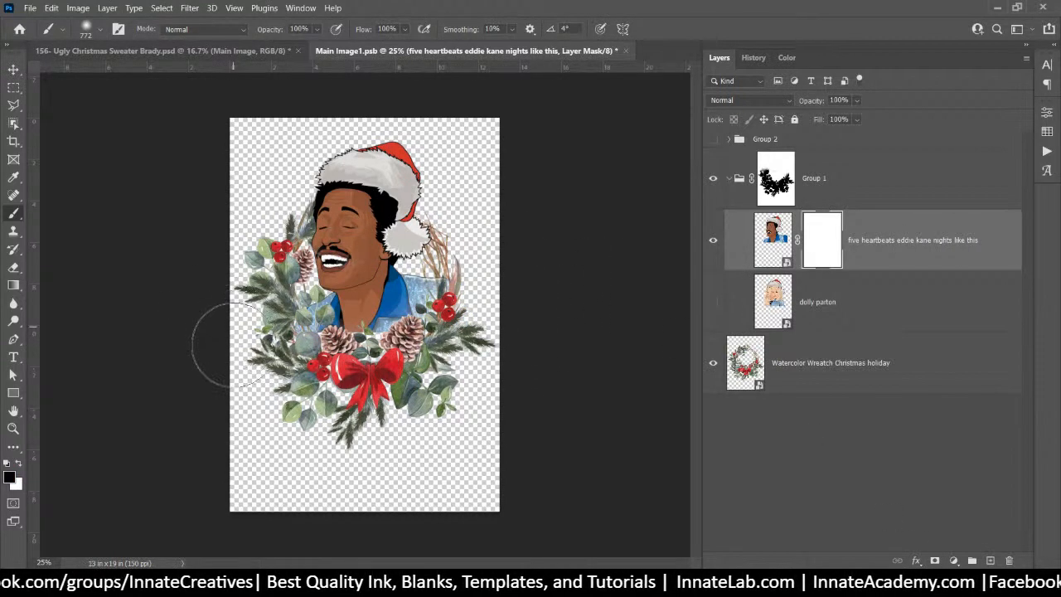
left_click_drag(701, 288, 729, 272)
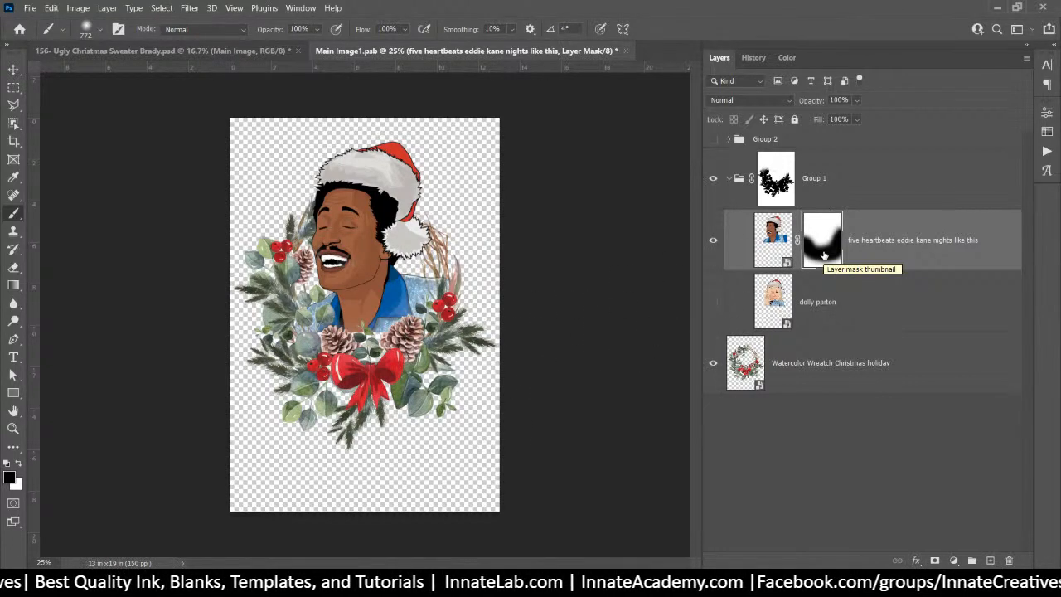
left_click(784, 242)
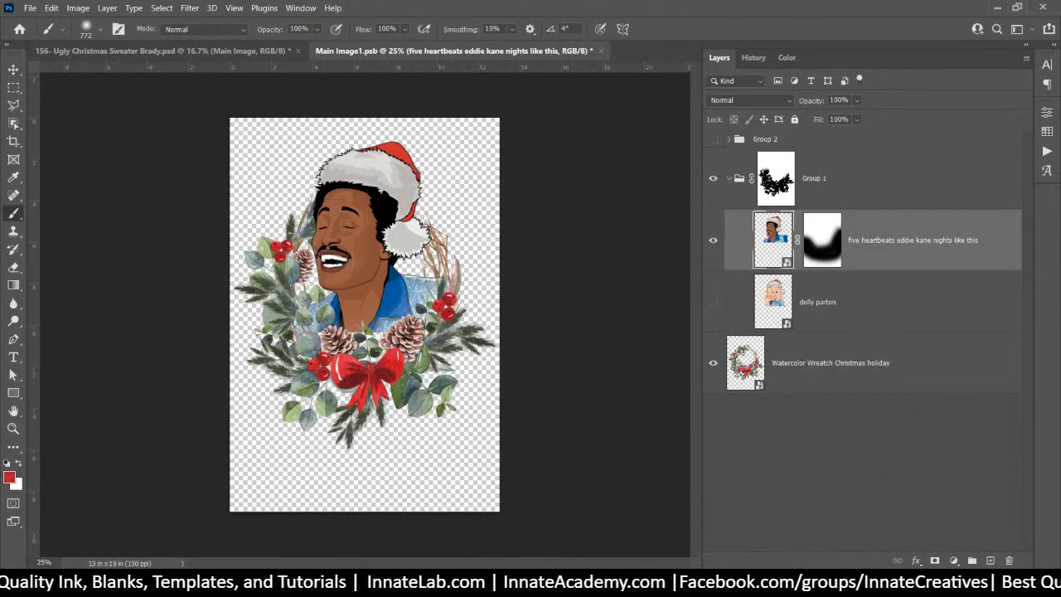
left_click(14, 122)
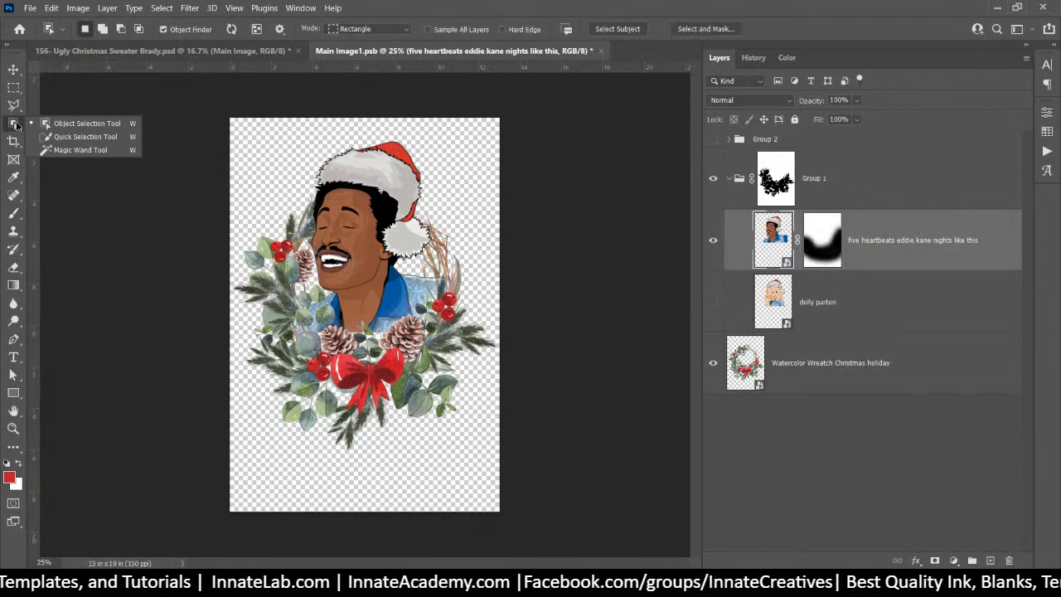
left_click(68, 150)
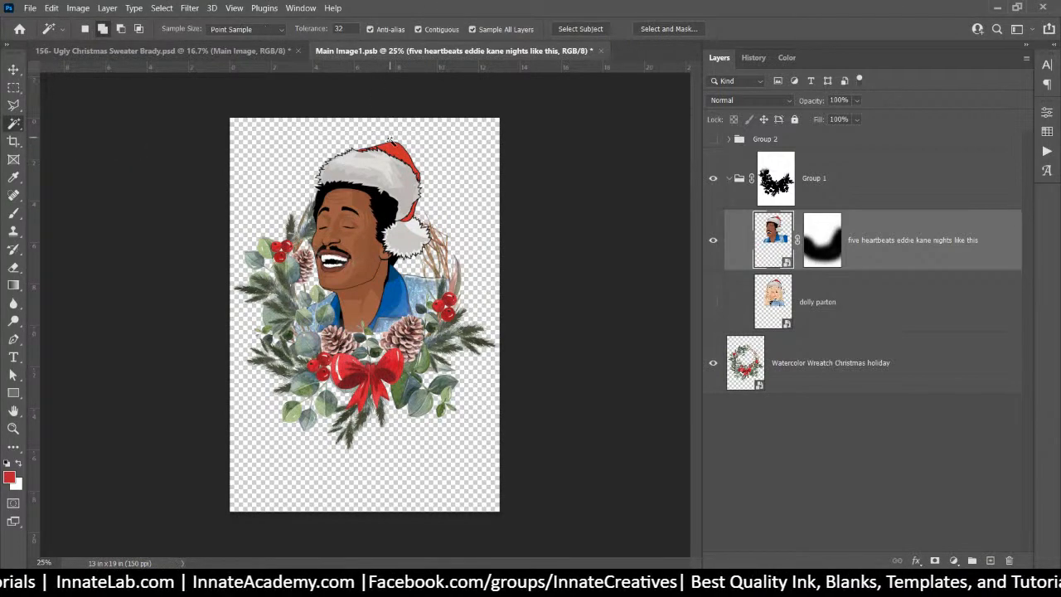
Magic Wand the hat's red with Contiguous off, deselect, then bring up the adjustment layer list
left_click(394, 155)
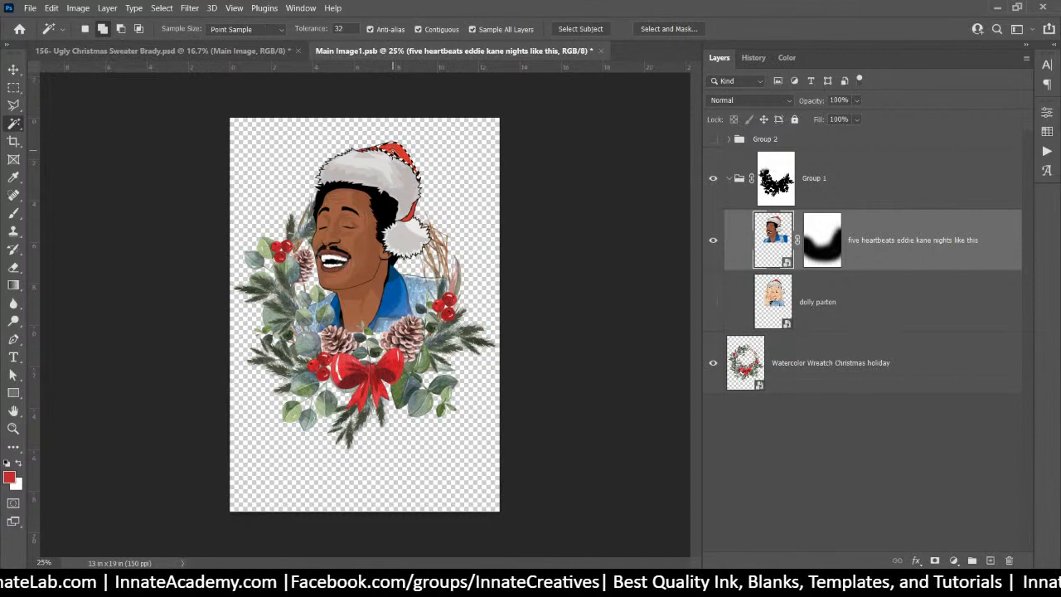
left_click(419, 29)
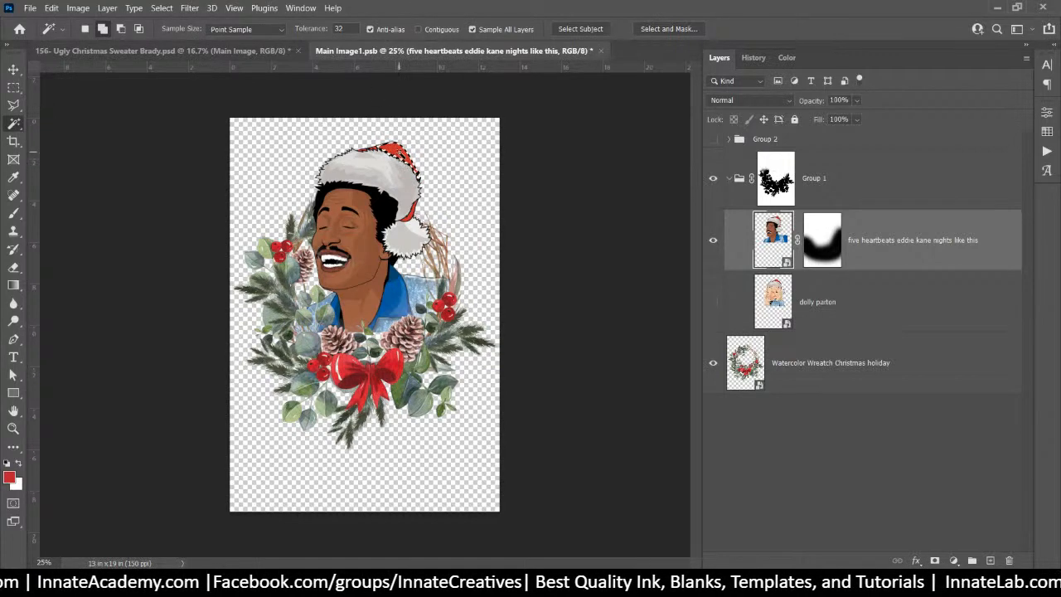
left_click(399, 152)
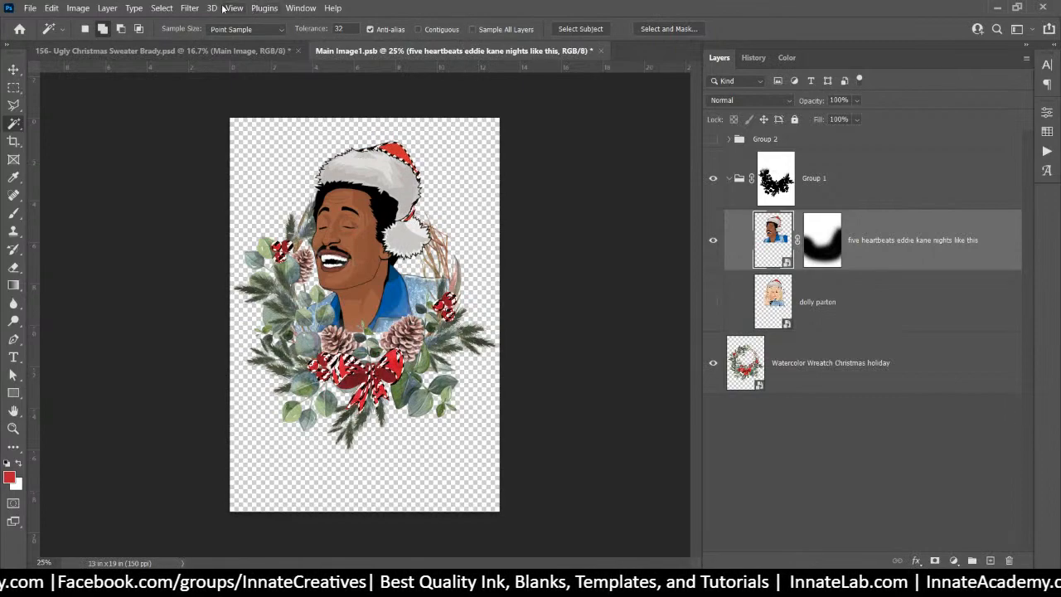
left_click(162, 7)
left_click(176, 34)
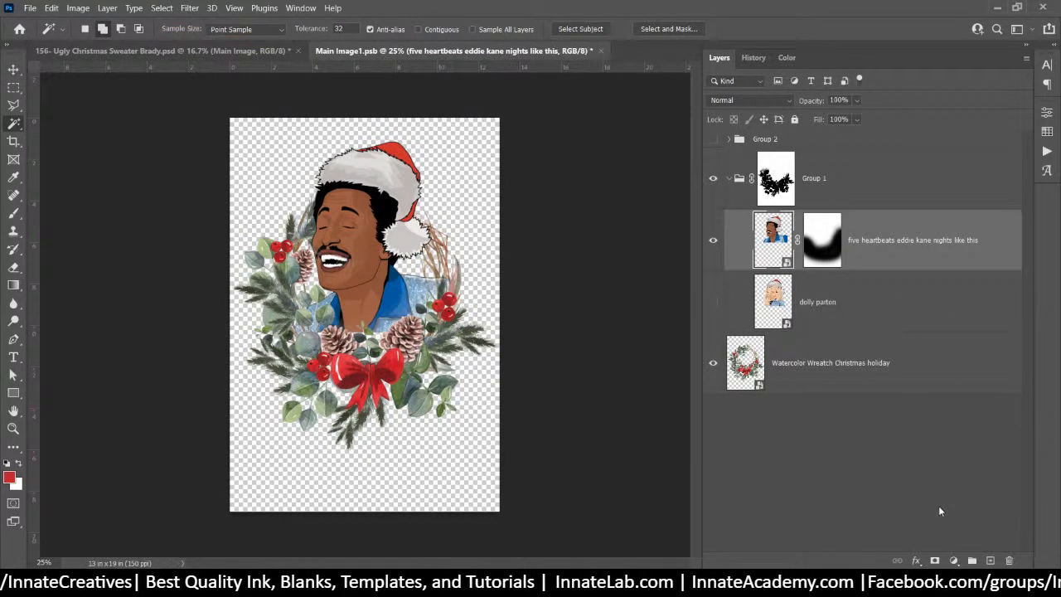
left_click(953, 560)
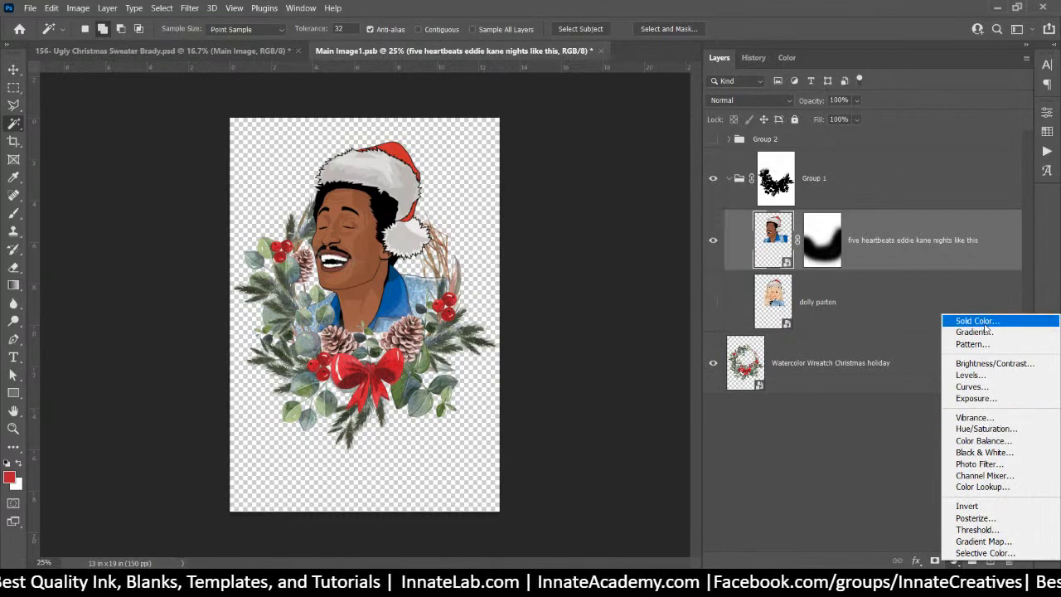
Add a Hue/Saturation on Reds at hue -146, saturation +17, lightness +30, then select its mask for brushing
left_click(985, 429)
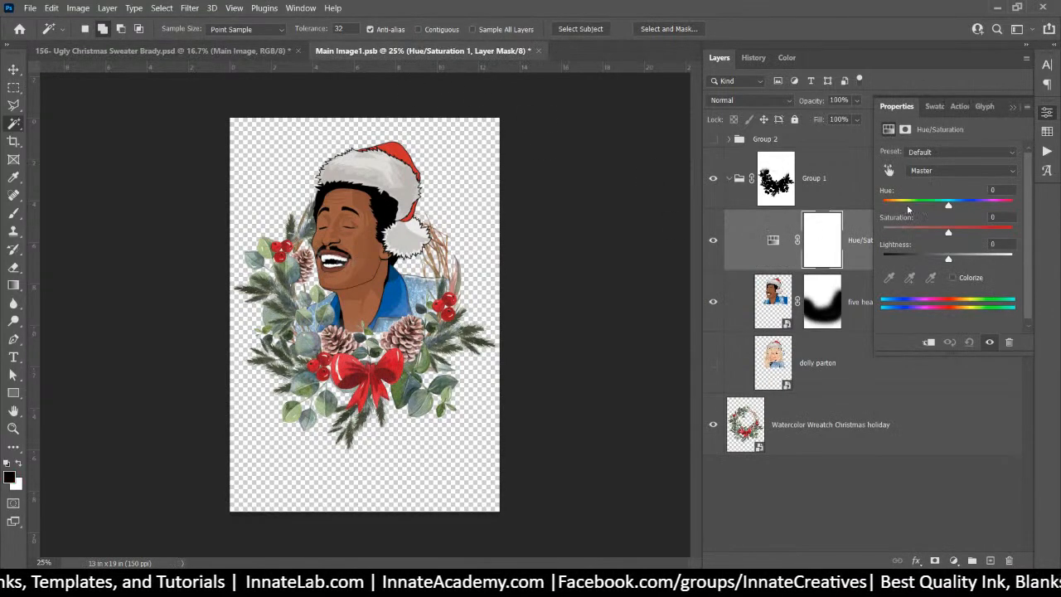
left_click(888, 170)
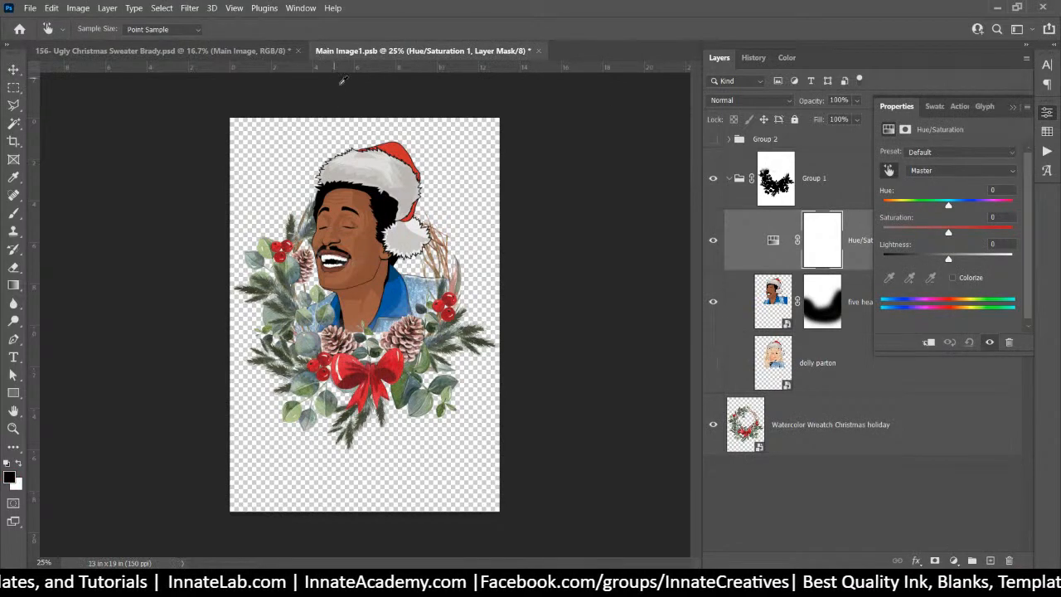
left_click(396, 142)
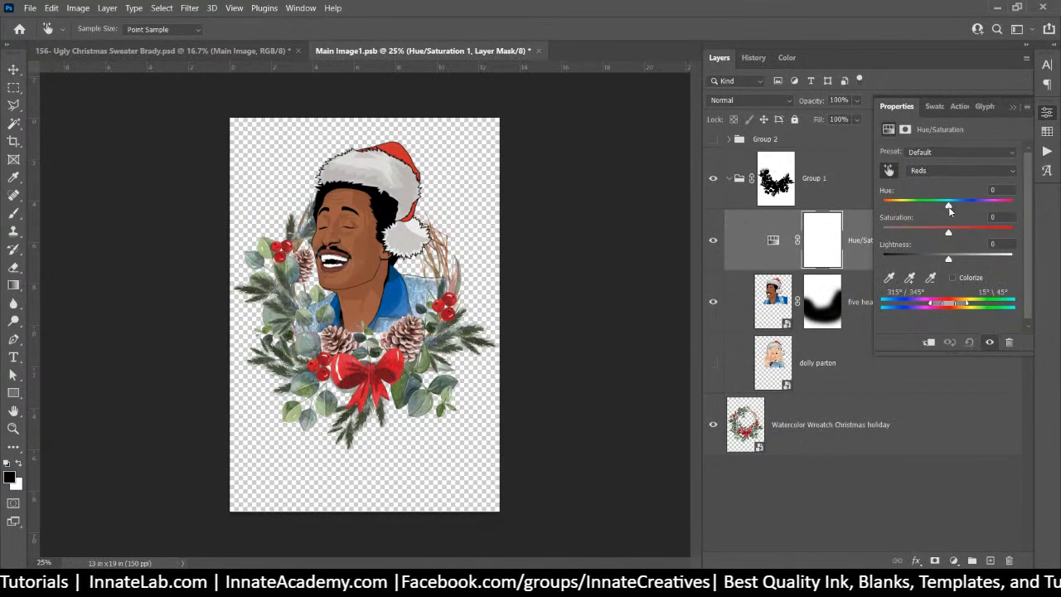
left_click_drag(948, 204, 989, 271)
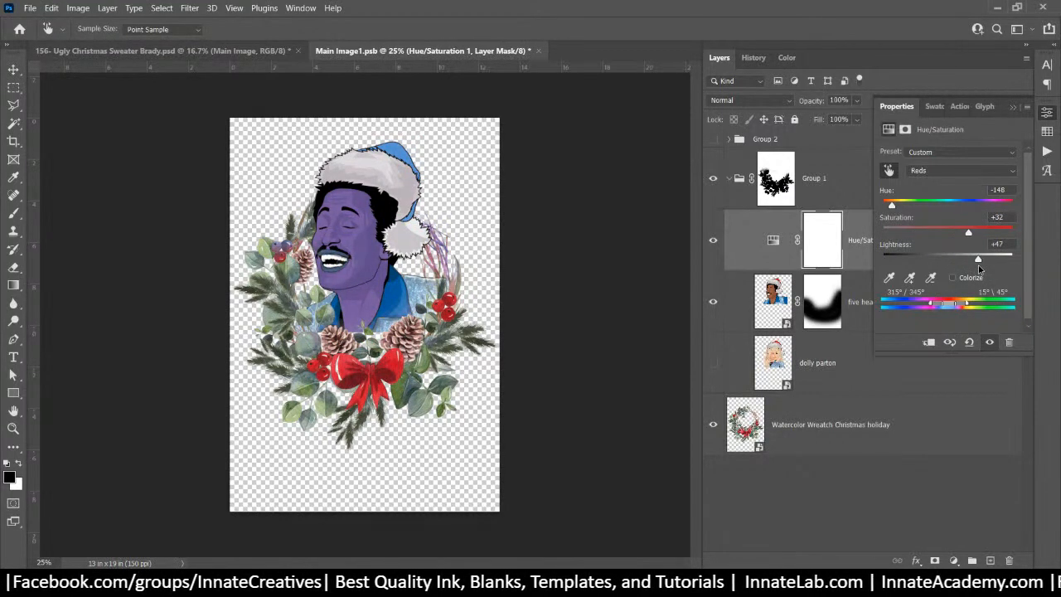
left_click_drag(977, 268, 969, 270)
left_click_drag(971, 232, 960, 240)
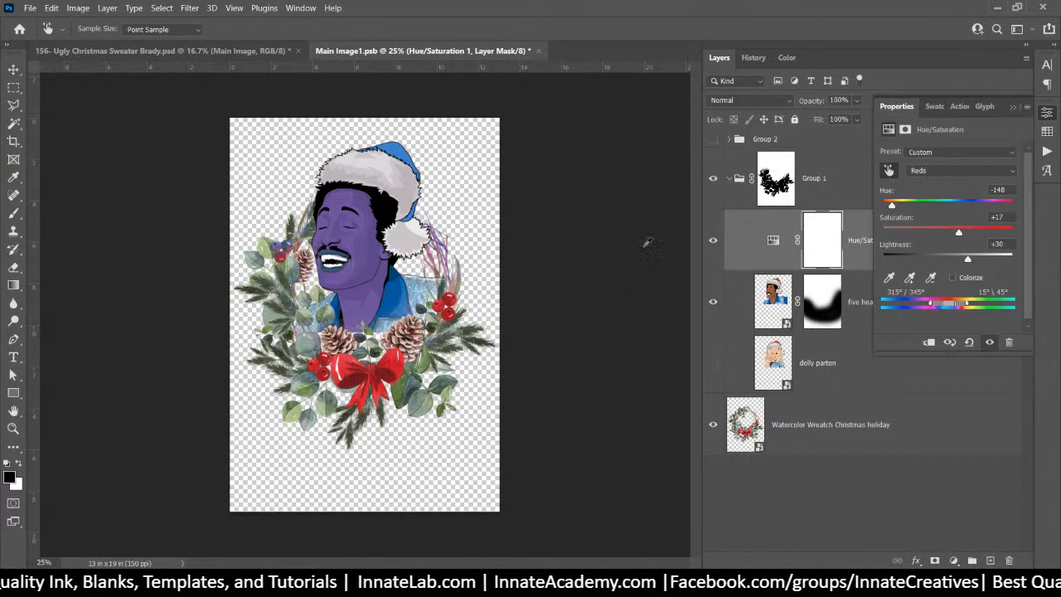
left_click(808, 250)
left_click(13, 213)
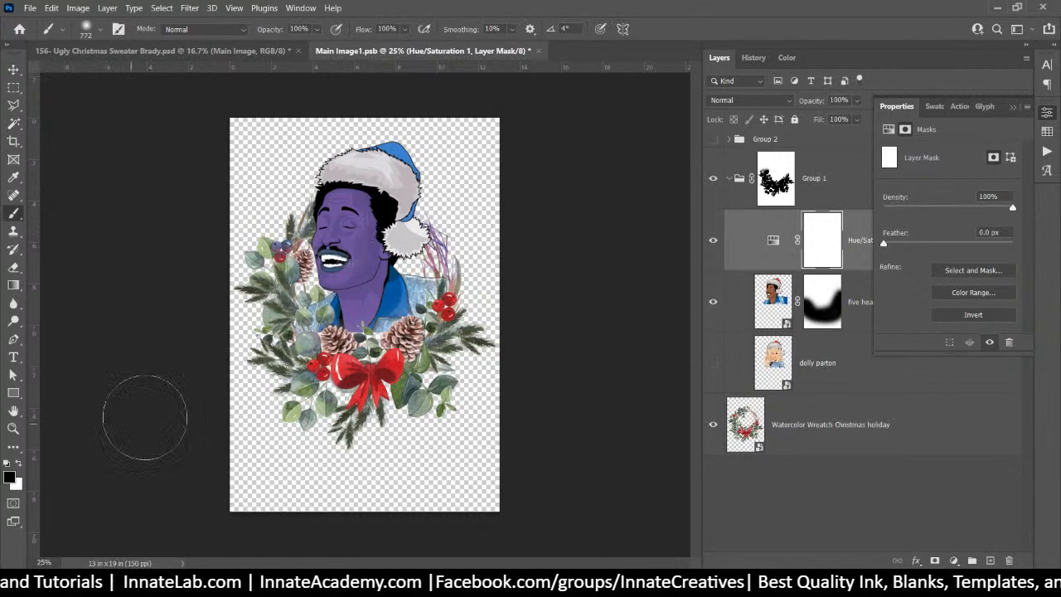
Brush the purple tint off the face and neck, then Alt-drag a Hue/Saturation copy above the wreath
left_click(348, 253)
mouse_move(343, 259)
left_mouse_down()
mouse_move(349, 228)
mouse_move(341, 324)
mouse_move(328, 234)
mouse_move(327, 325)
mouse_move(341, 238)
mouse_move(343, 295)
mouse_move(347, 242)
mouse_move(325, 243)
left_mouse_up()
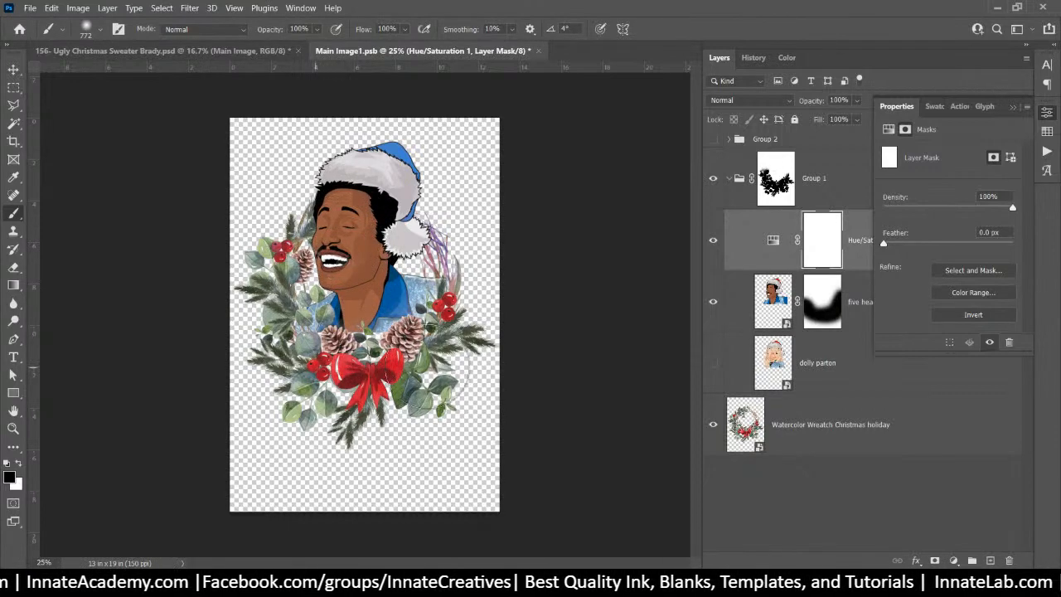
left_click(777, 267)
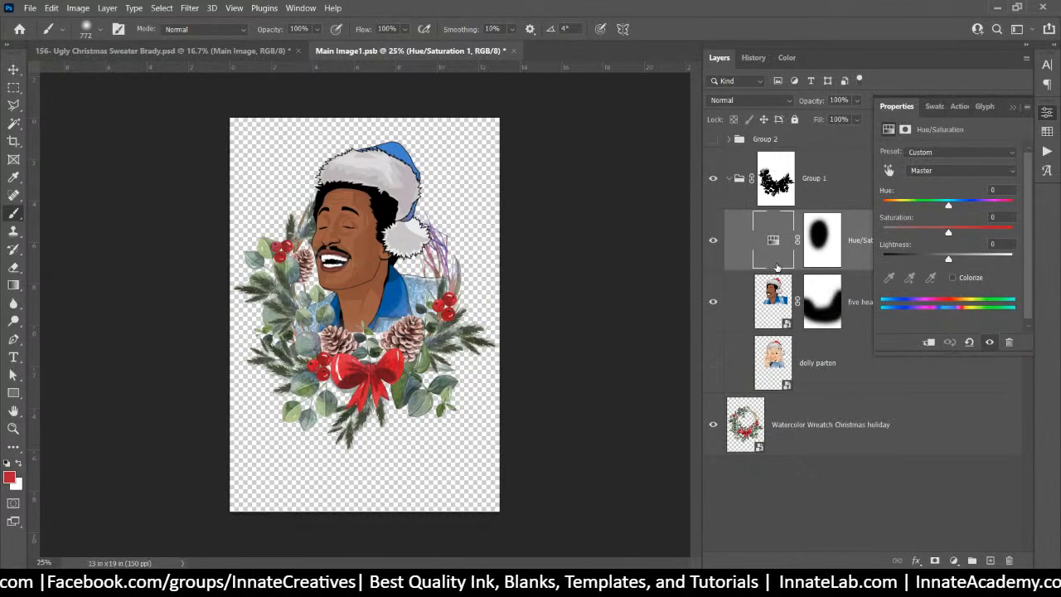
left_click_drag(777, 267, 770, 414)
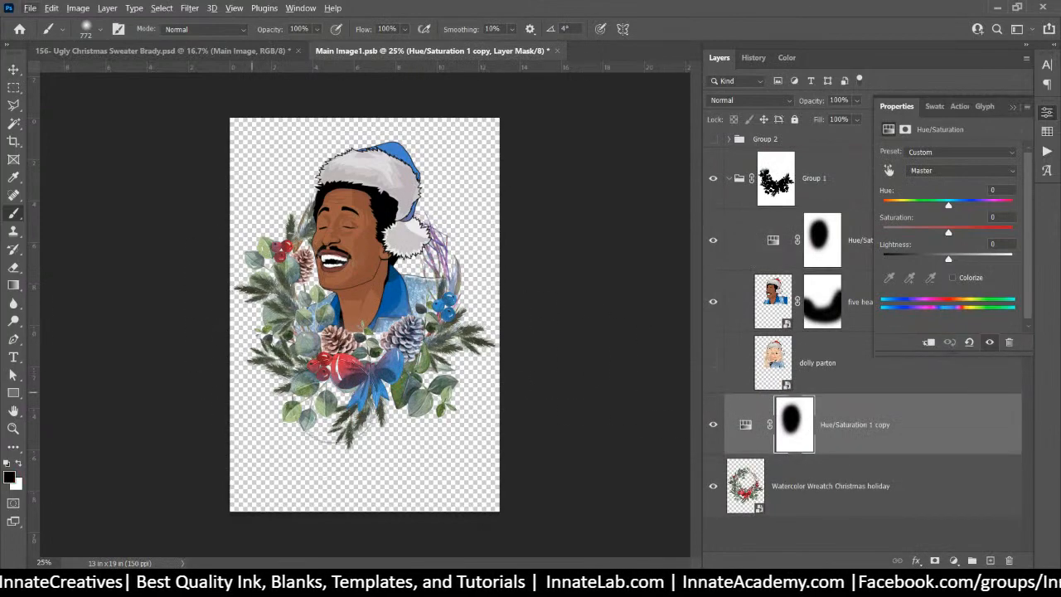
Delete the layer mask from the Hue/Saturation 1 copy
right_click(785, 448)
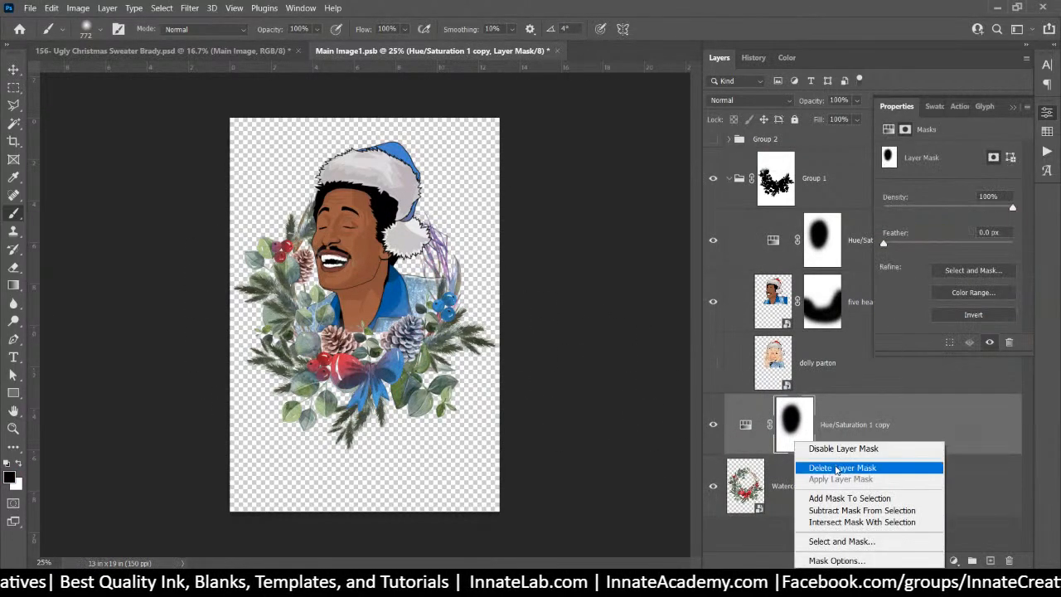
left_click(832, 469)
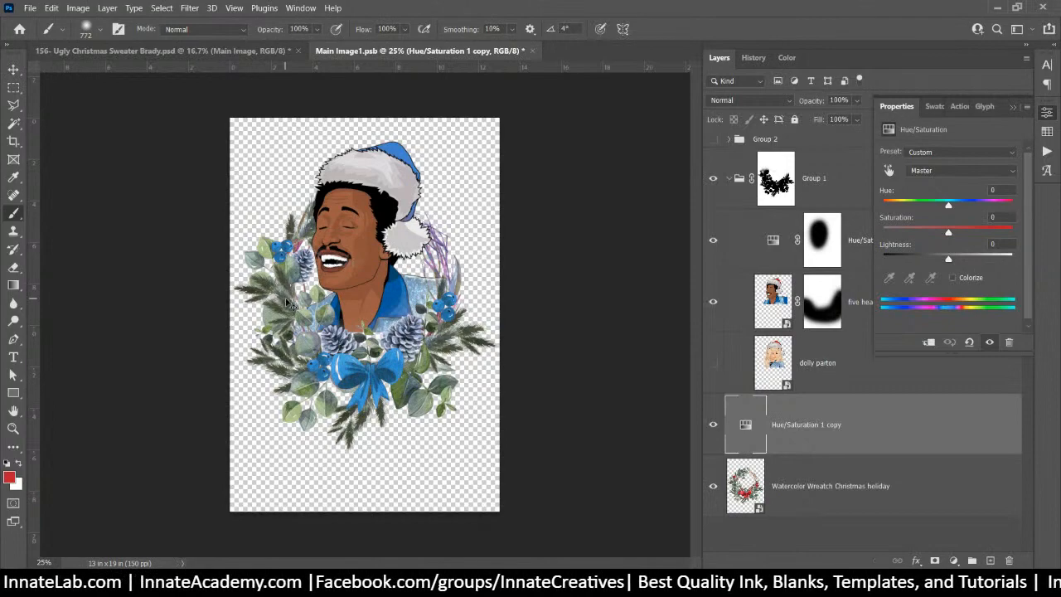
scroll(286, 298, "up", 1)
scroll(285, 298, "up", 1)
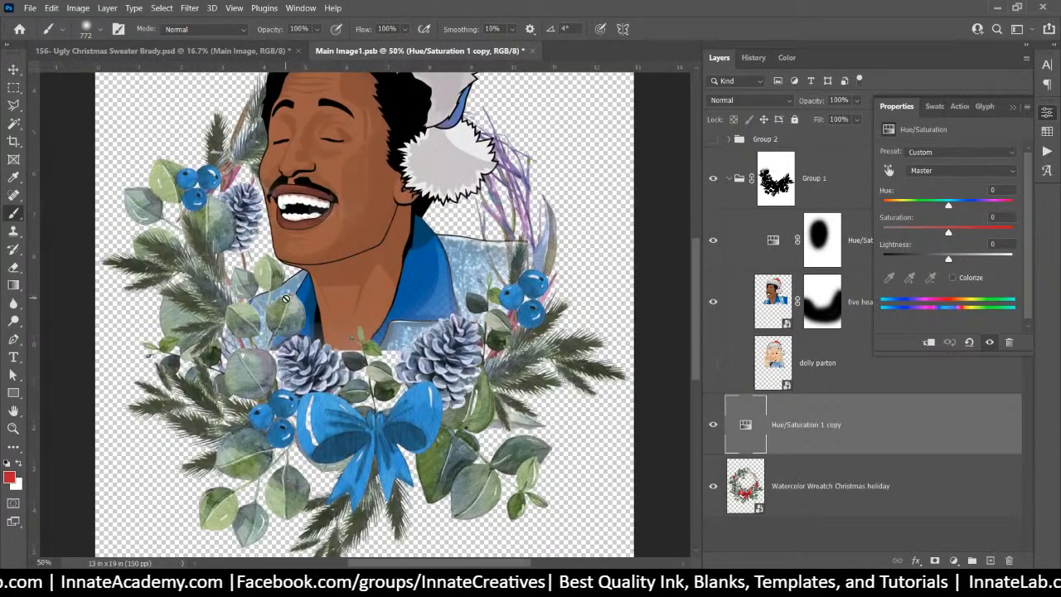
Toggle the copy's visibility to compare blue against red wreath, then select Group 1
left_click(714, 427)
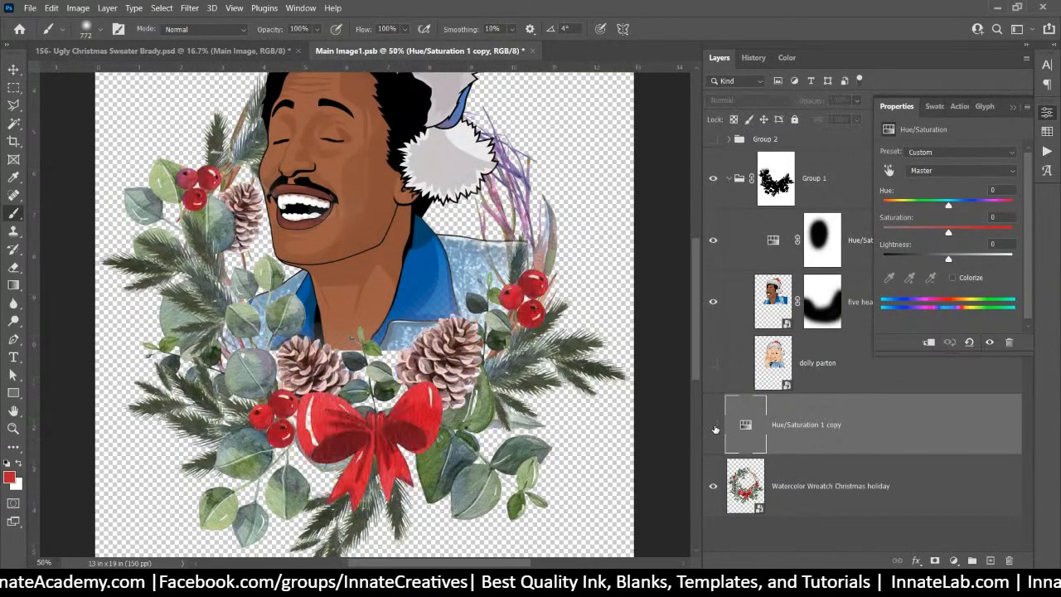
left_click(714, 426)
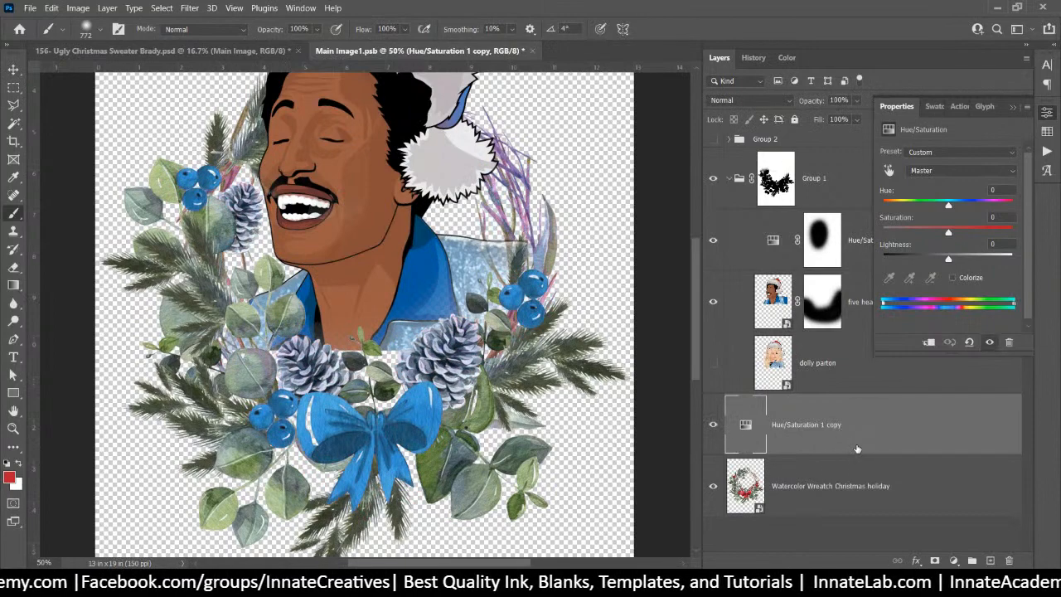
scroll(417, 308, "down", 2)
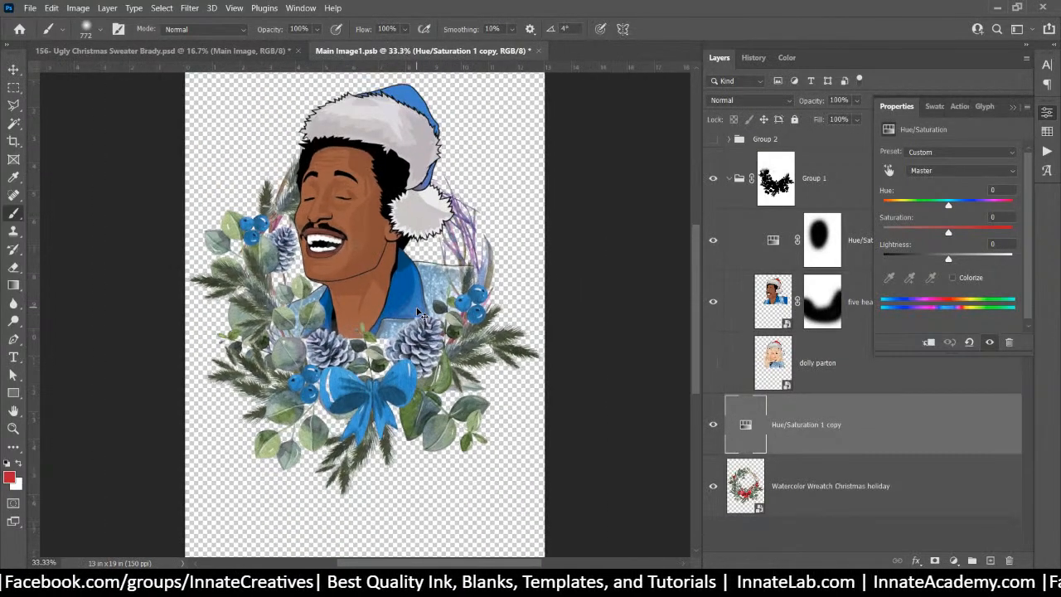
left_click(811, 180)
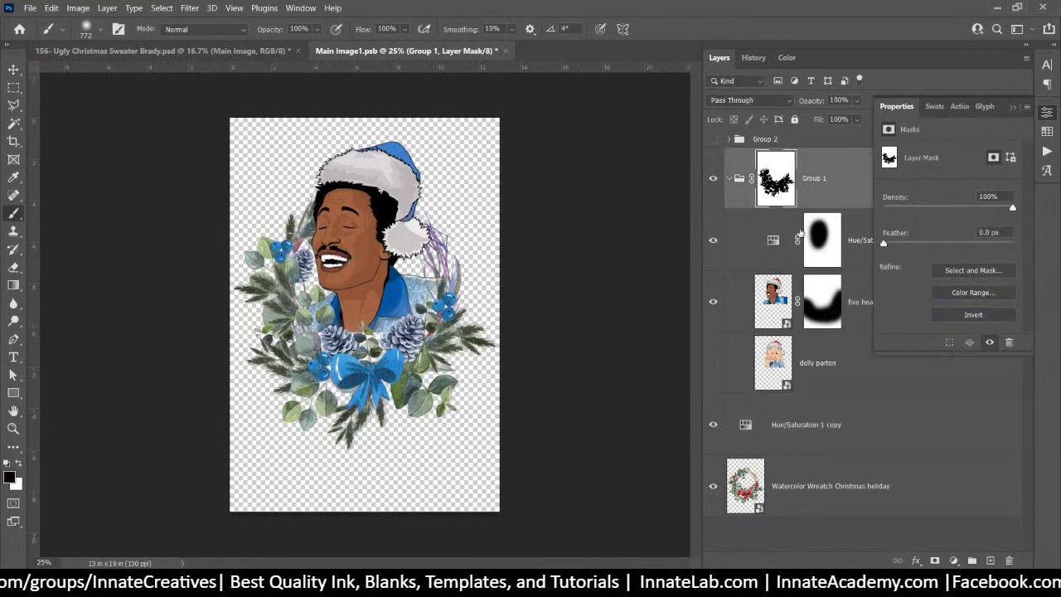
Hide the Watercolor Wreath layer and disable the Group 1 mask
left_click(712, 486)
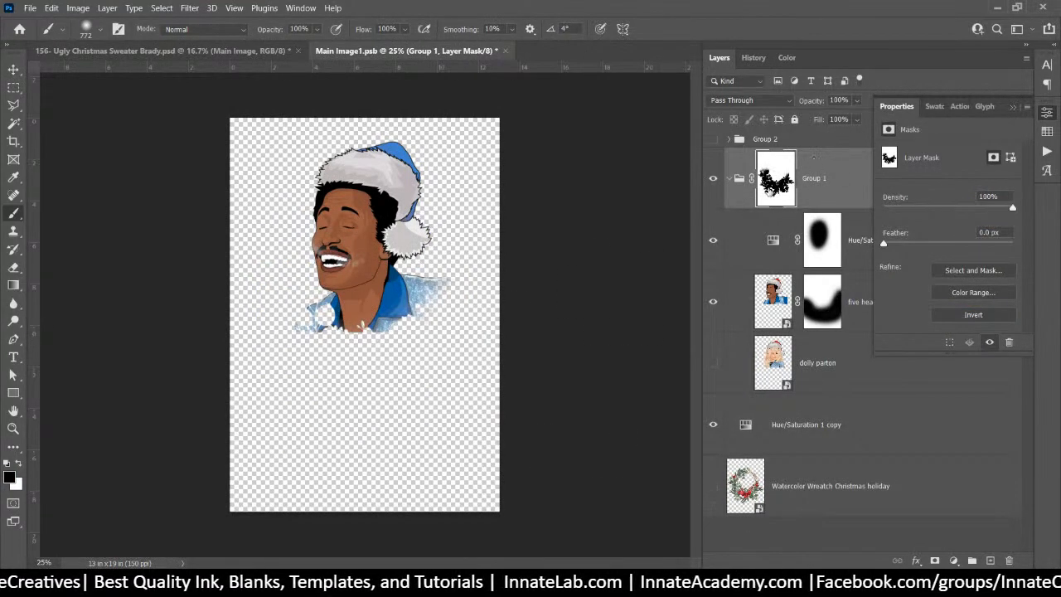
right_click(770, 190)
left_click(799, 200)
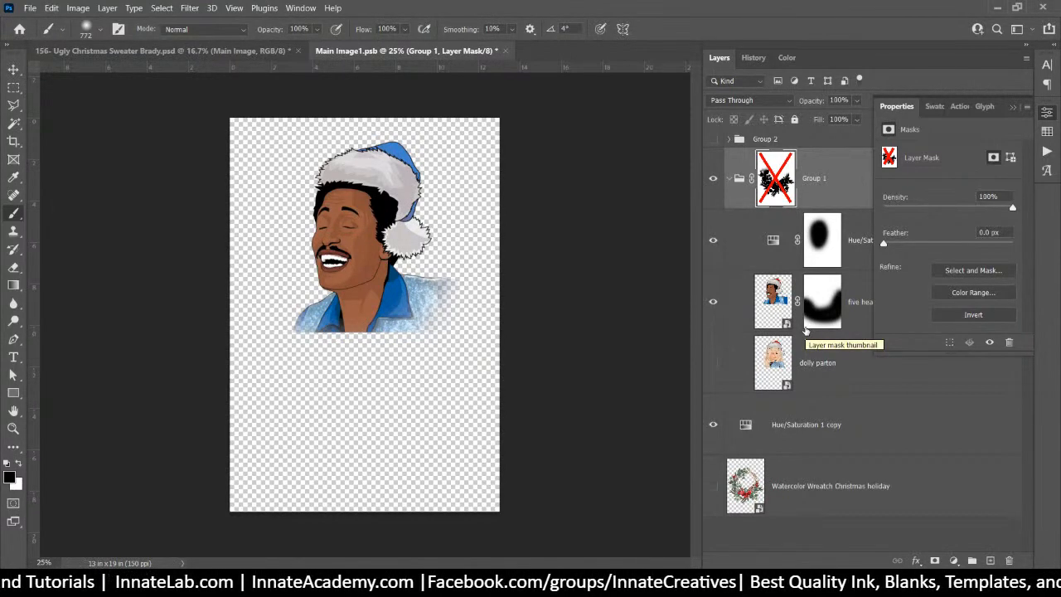
Disable the portrait layer's mask and close the portrait file
left_click(829, 328)
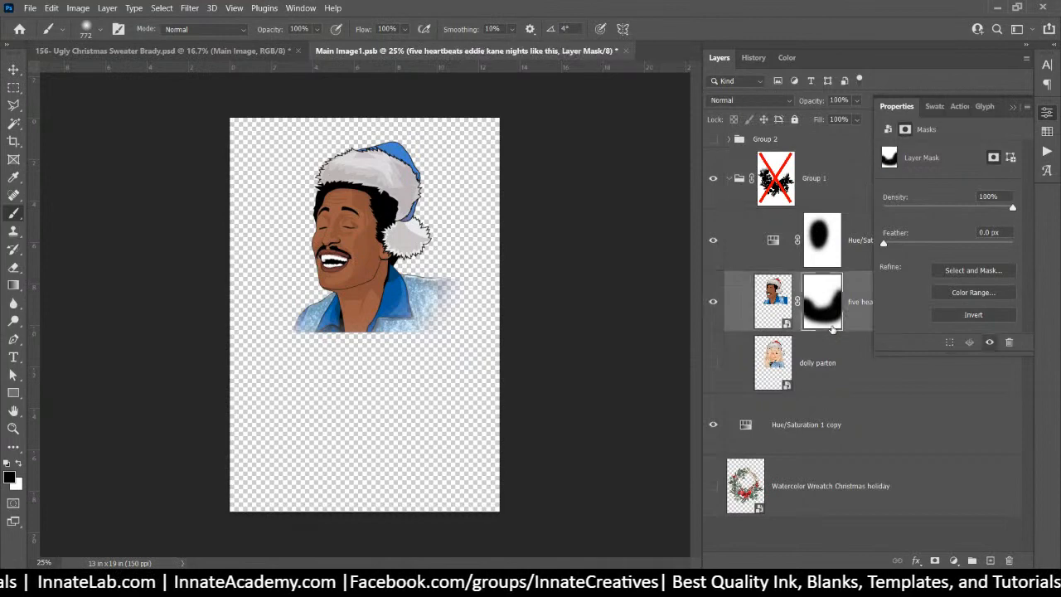
right_click(827, 316)
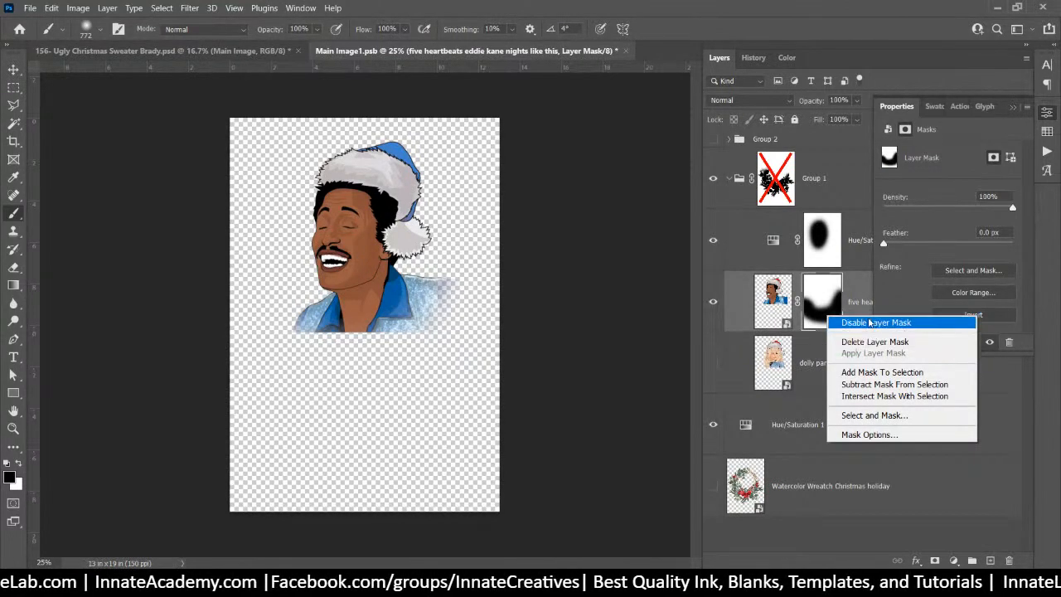
left_click(870, 323)
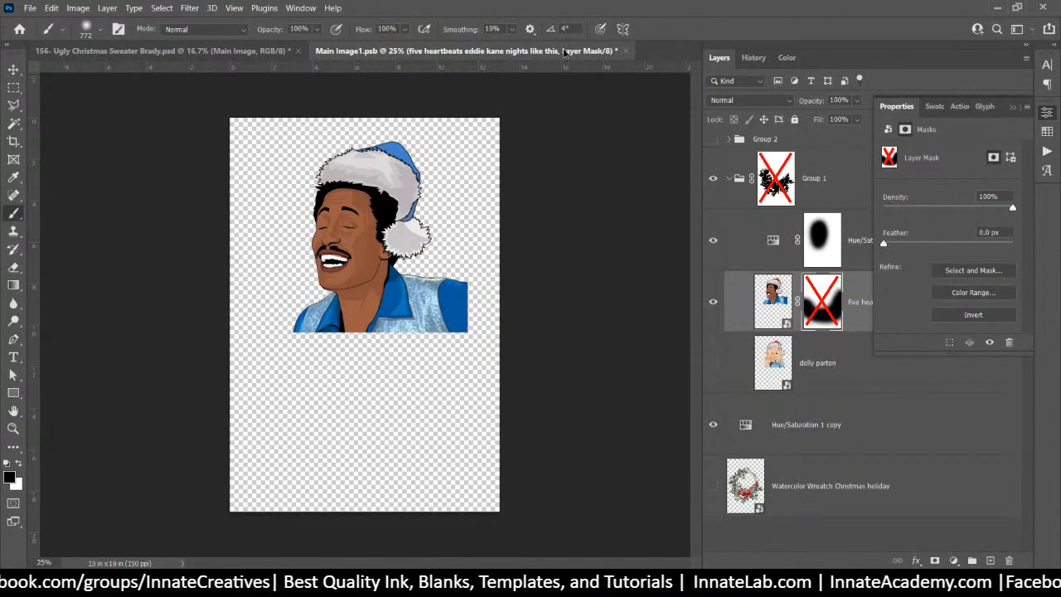
left_click(626, 52)
Save the portrait edits into the sweater and pick the Let's Get text layer with the Move tool
left_click(505, 231)
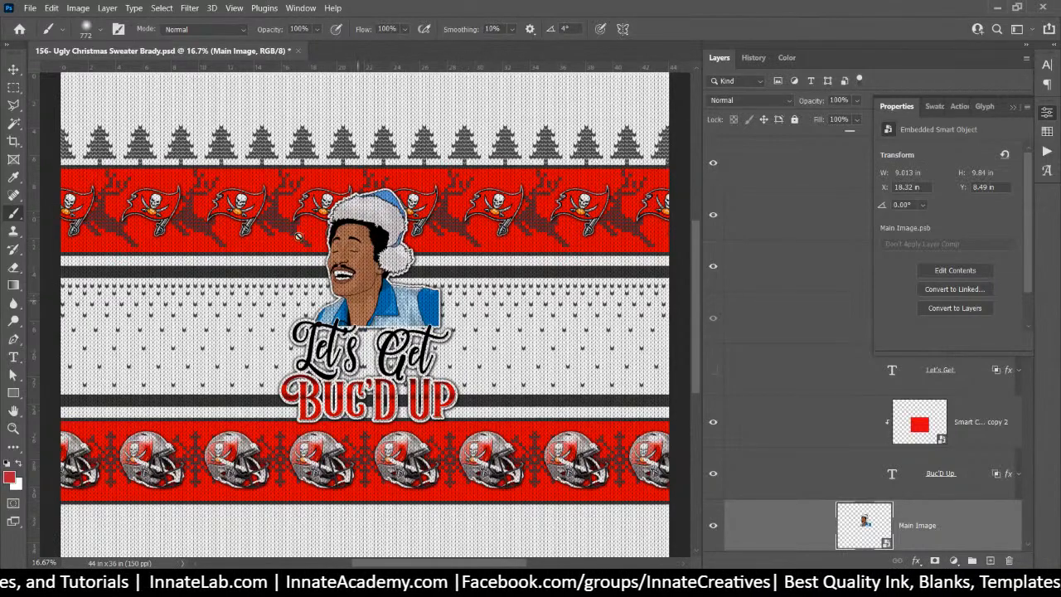
left_click(15, 68)
right_click(356, 358)
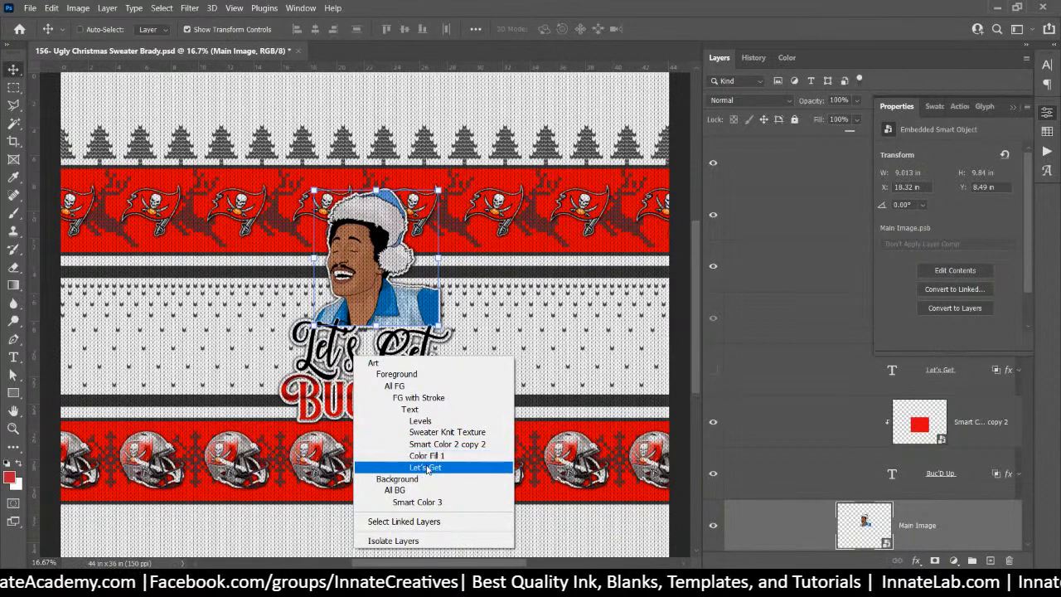
left_click(426, 468)
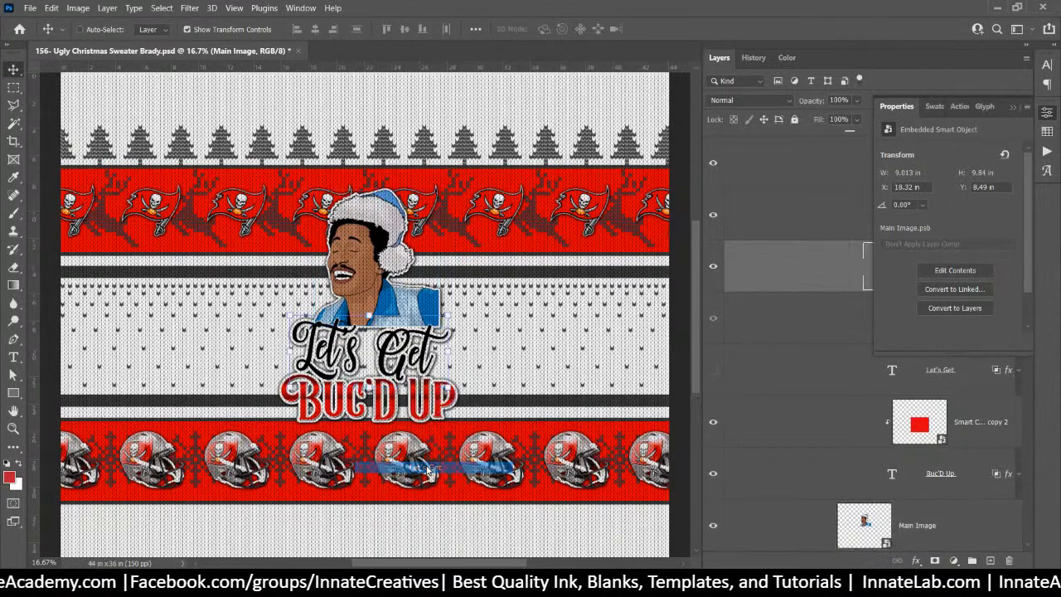
Show the smaller lower Let's Get layer and hide the large black Let's Get text
left_click(1012, 107)
right_click(884, 265)
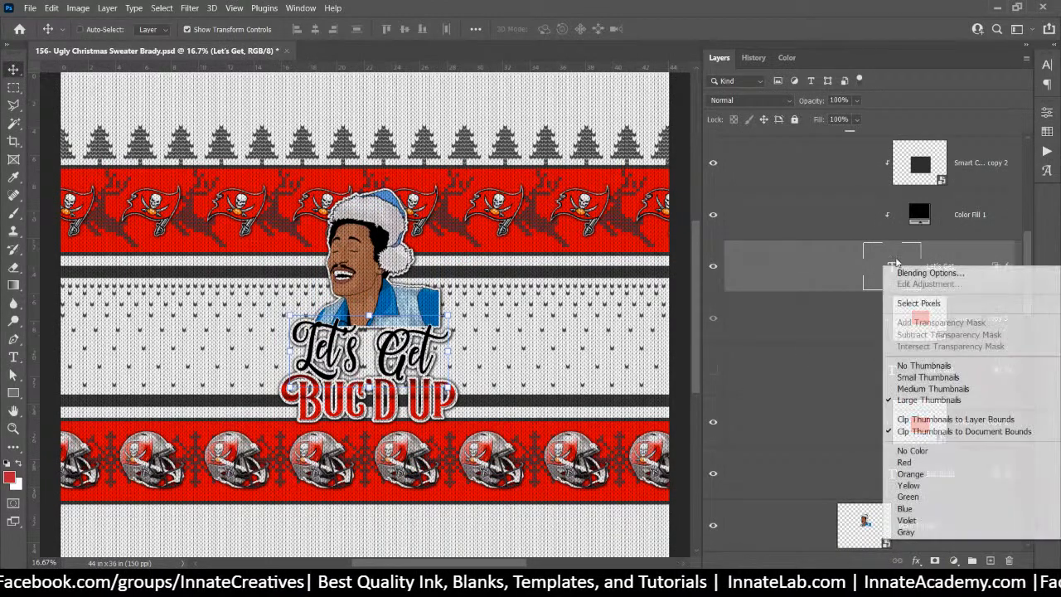
left_click(824, 256)
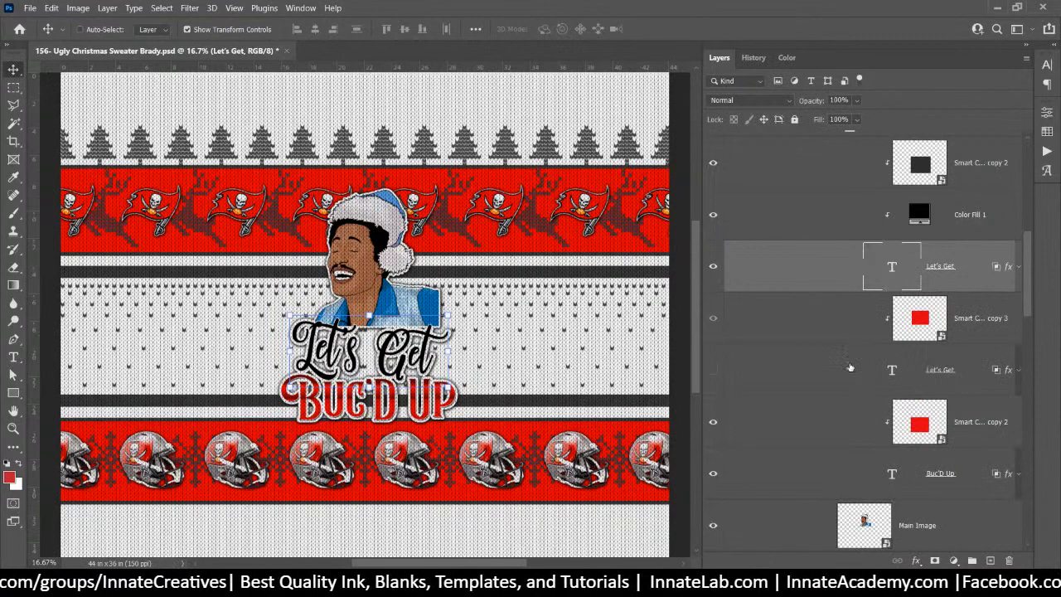
scroll(838, 339, "up", 1)
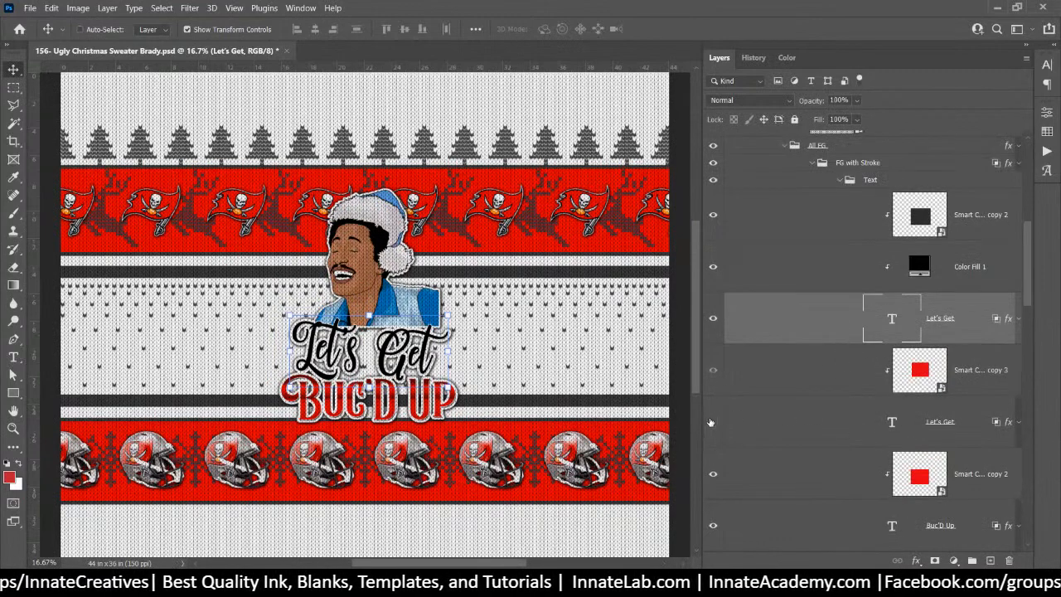
left_click(713, 423)
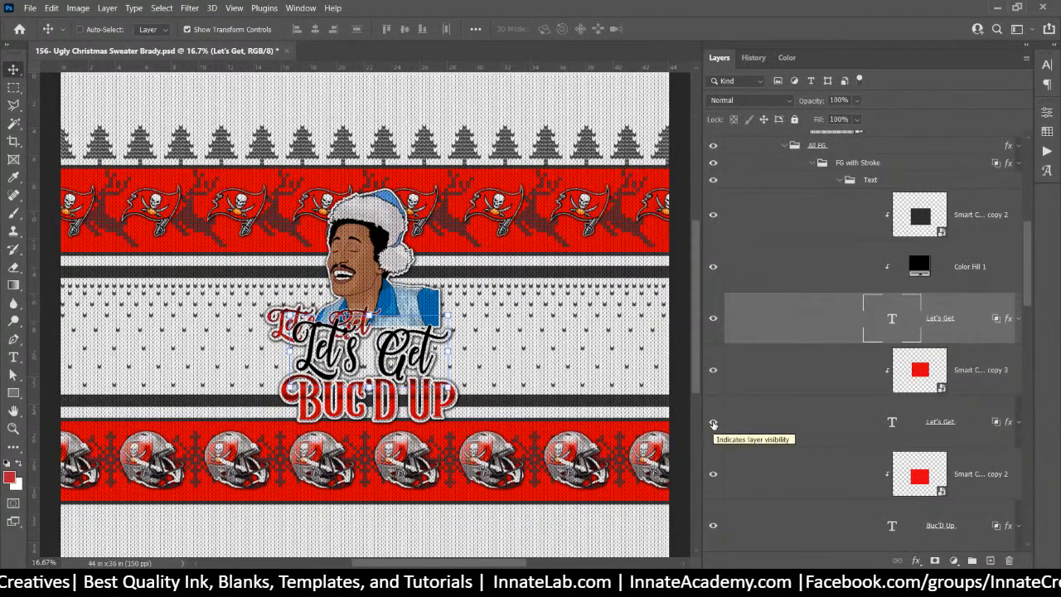
left_click(713, 423)
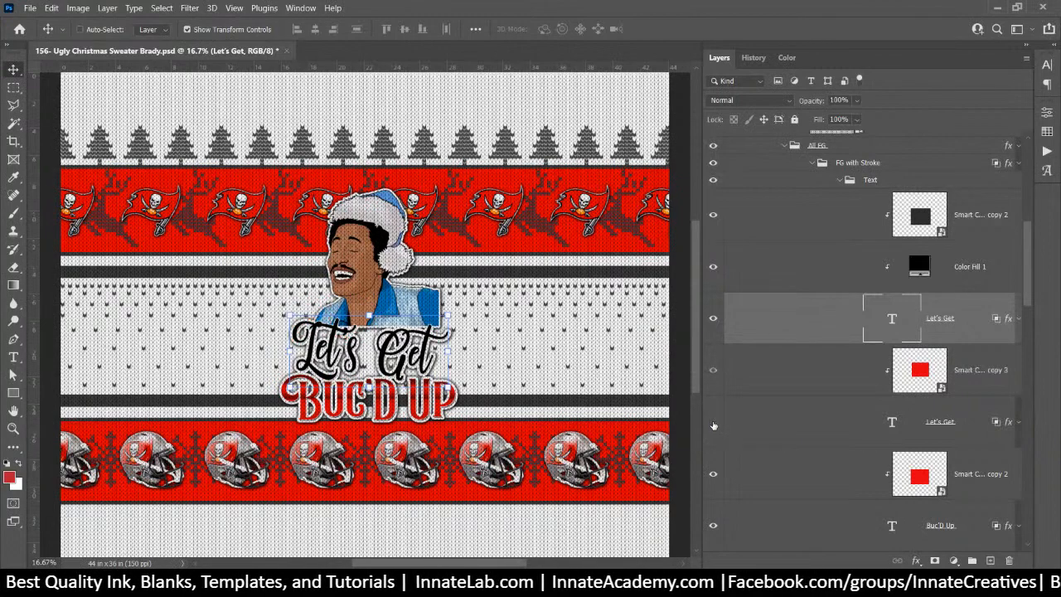
left_click(713, 424)
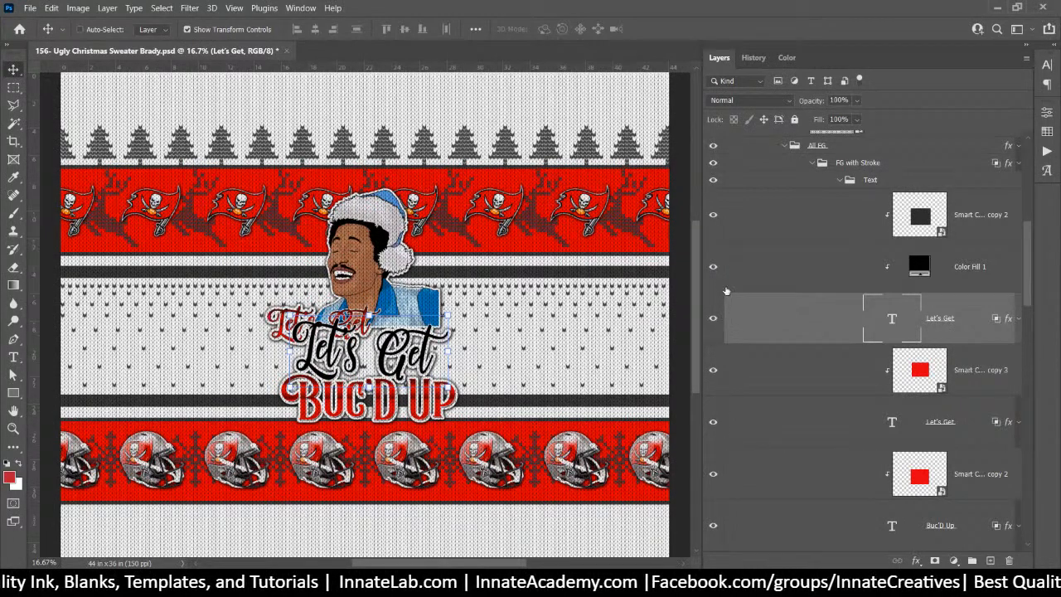
left_click(713, 318)
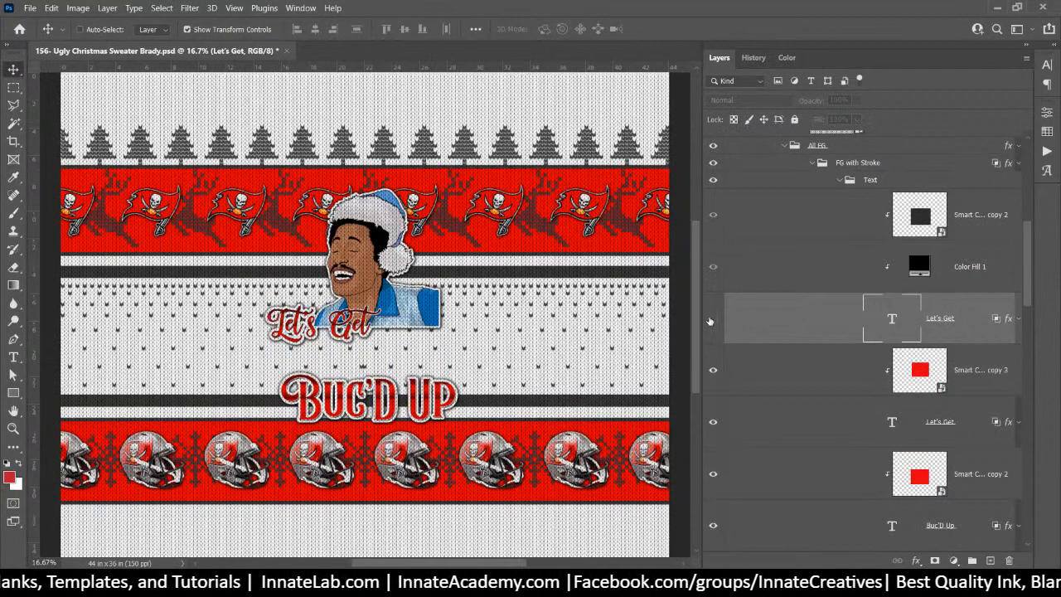
Rewrite the lower Let's Get text to read 'Nights Like This'
double_click(891, 322)
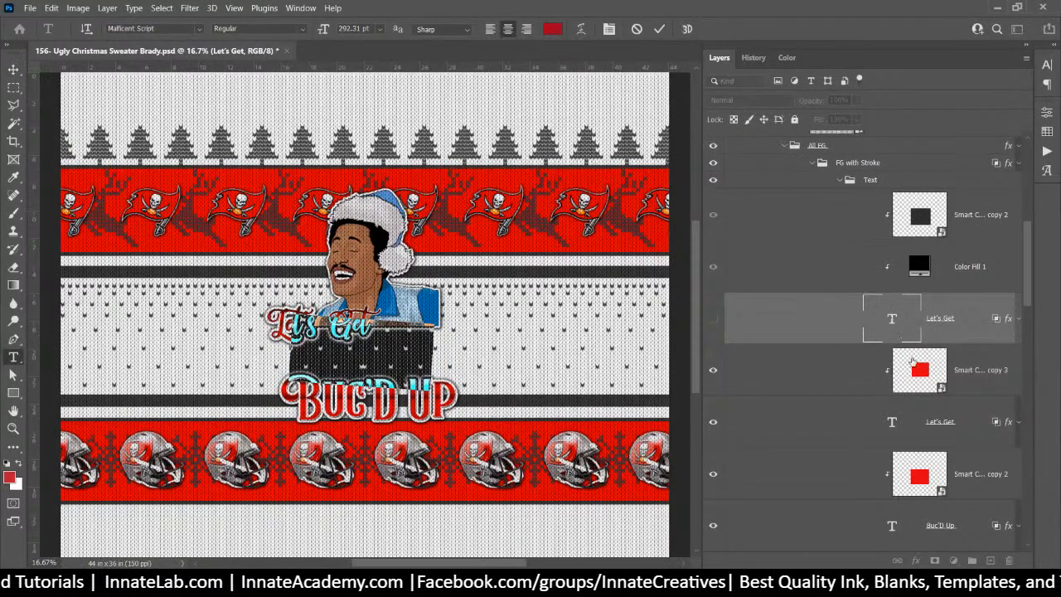
double_click(894, 426)
double_click(893, 426)
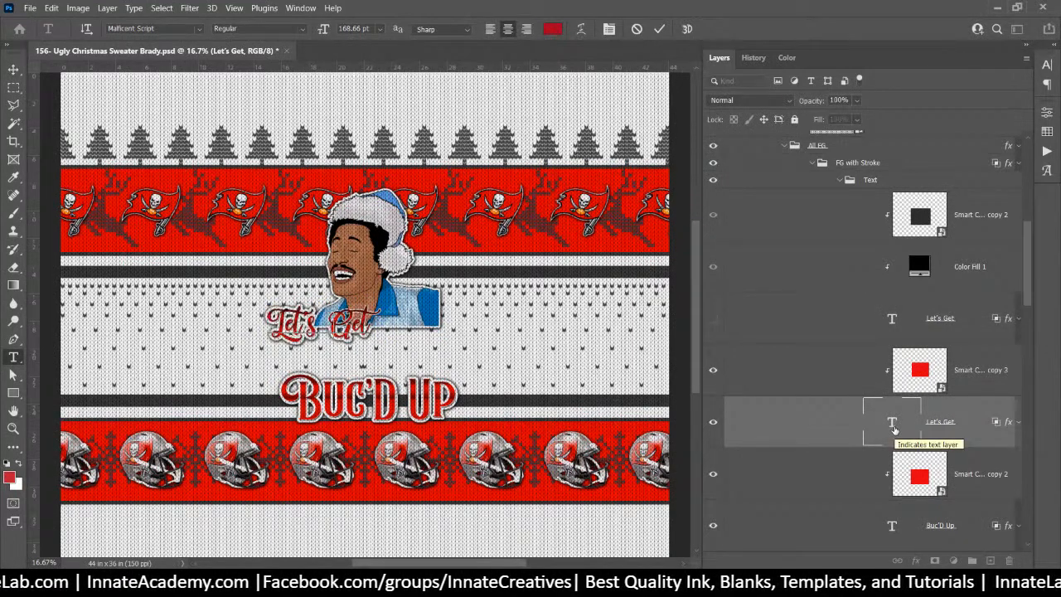
type("Nights")
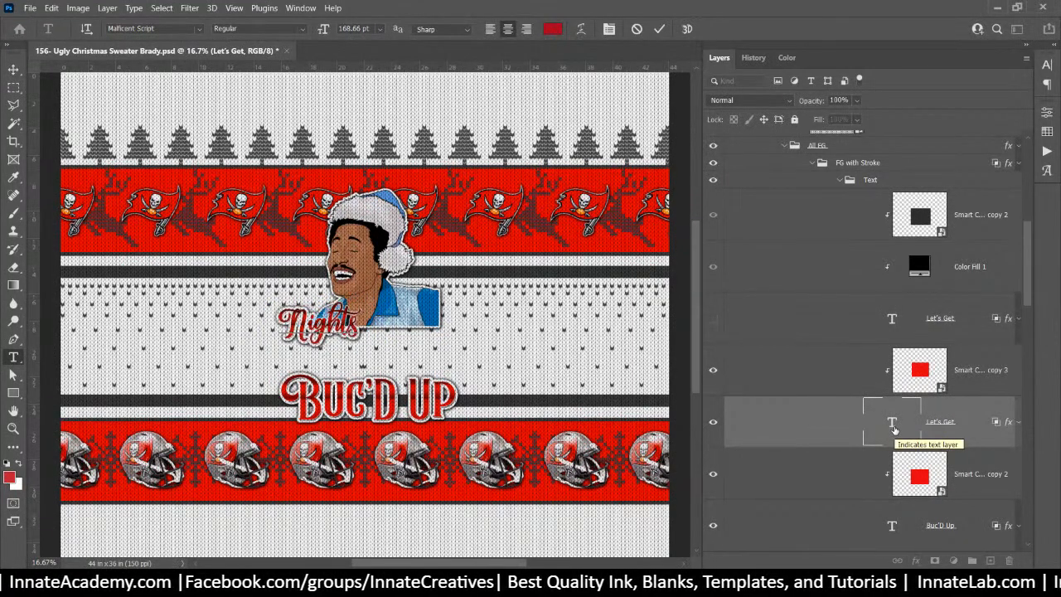
type(" Like This")
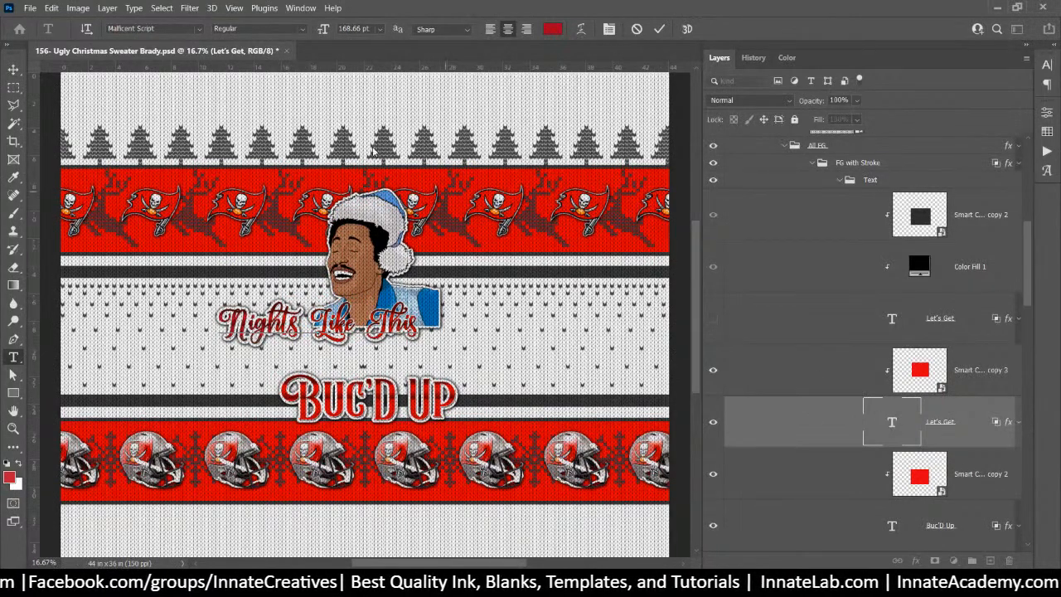
left_click(14, 69)
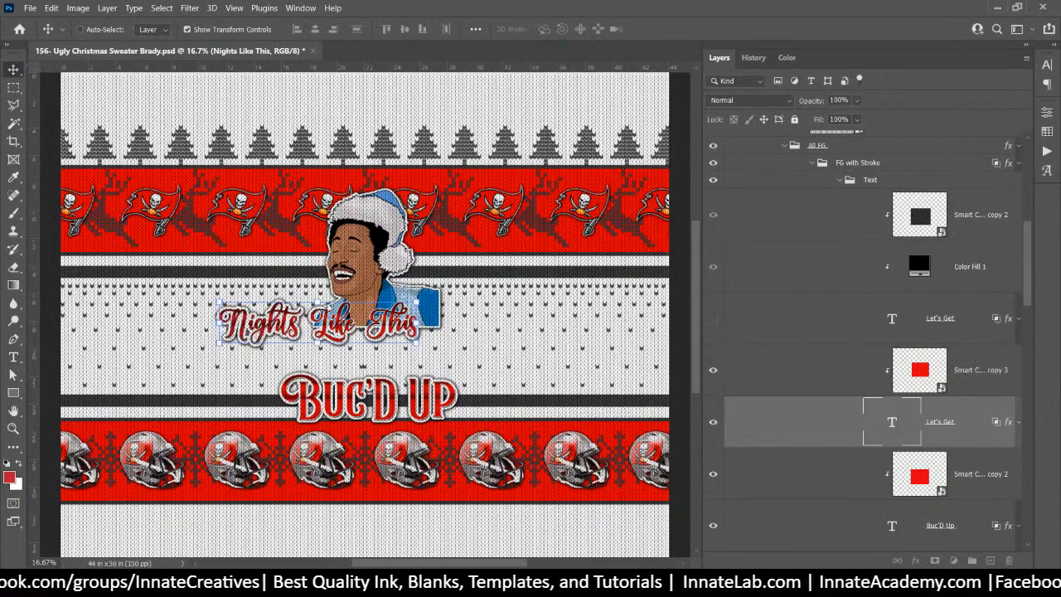
Shift the title about 4 in right and duplicate it with its colour layer below
left_click_drag(327, 293, 378, 330)
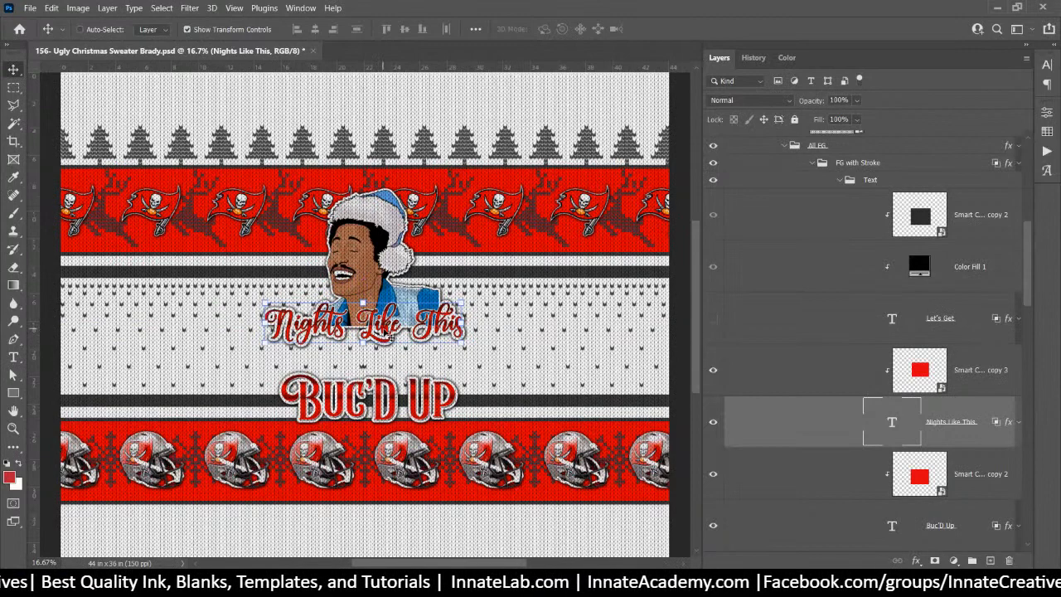
left_click(980, 377, "shift")
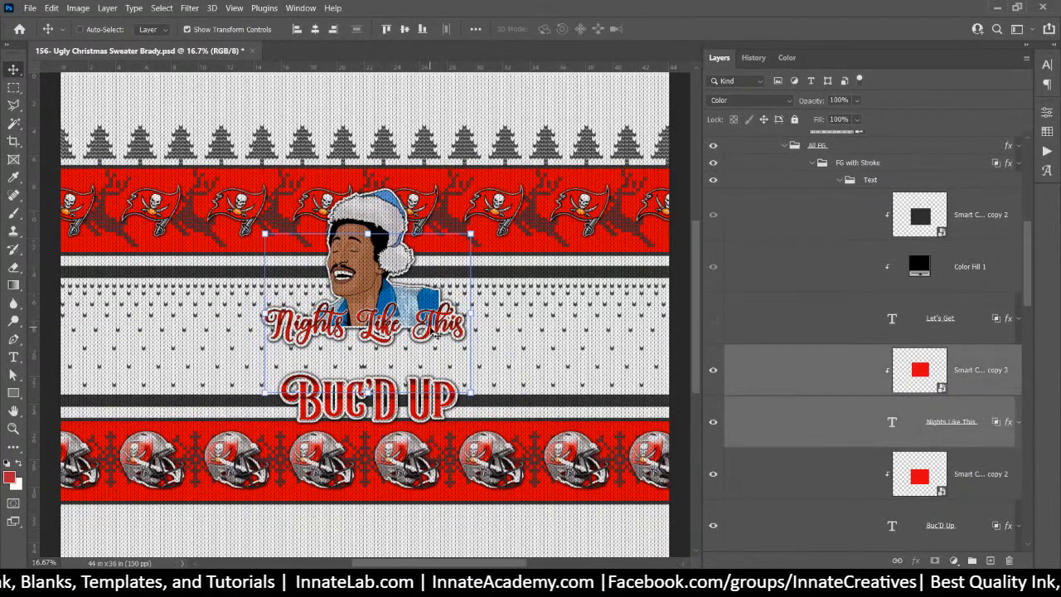
left_click_drag(435, 333, 421, 366)
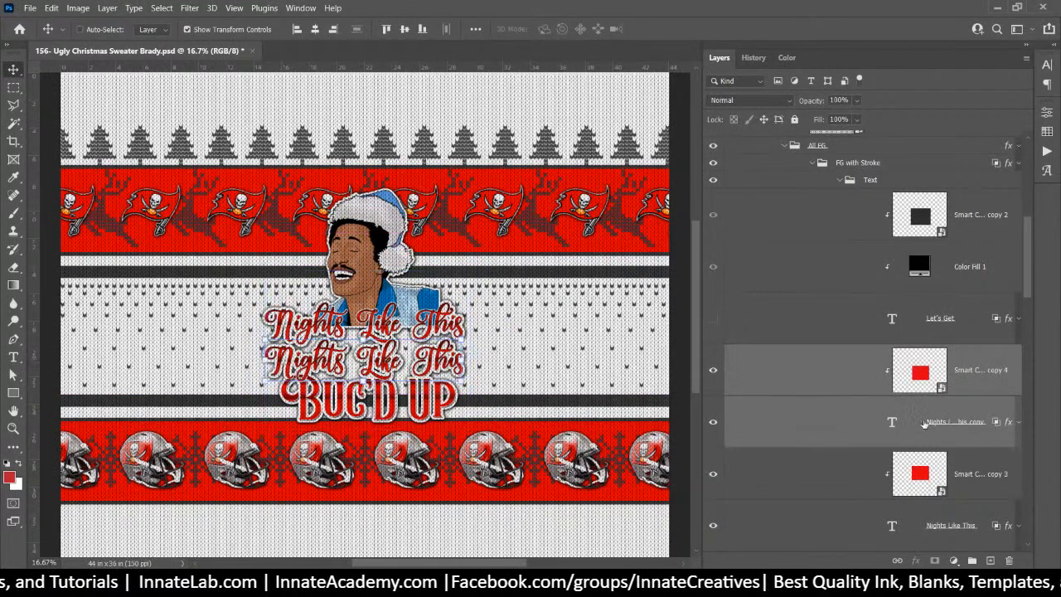
Change the duplicated title's text to 'I Wish Raindrop Would'
left_click(894, 423)
double_click(894, 424)
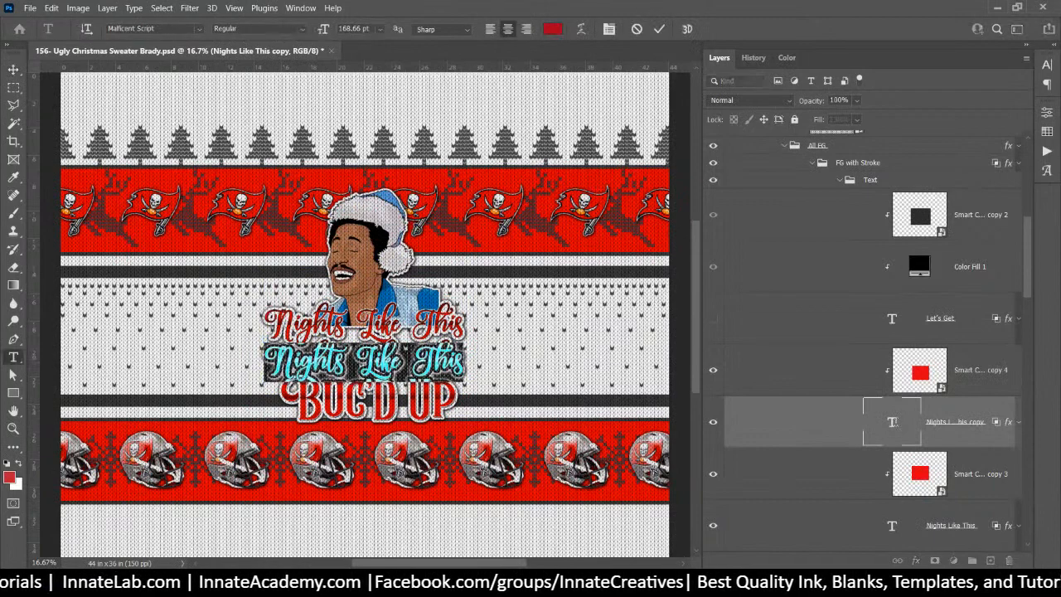
type("I")
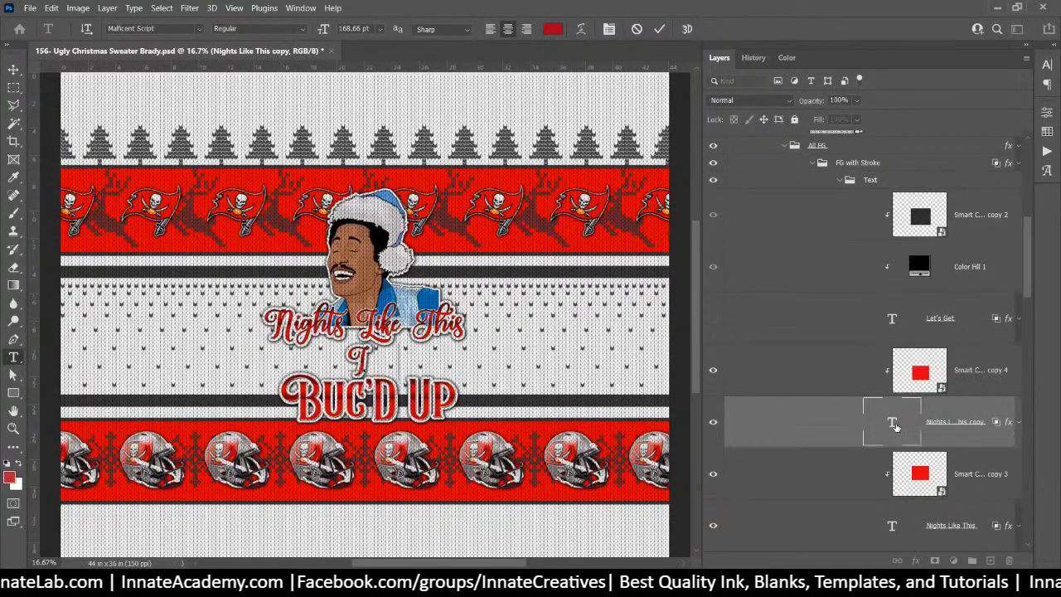
type(" Wish")
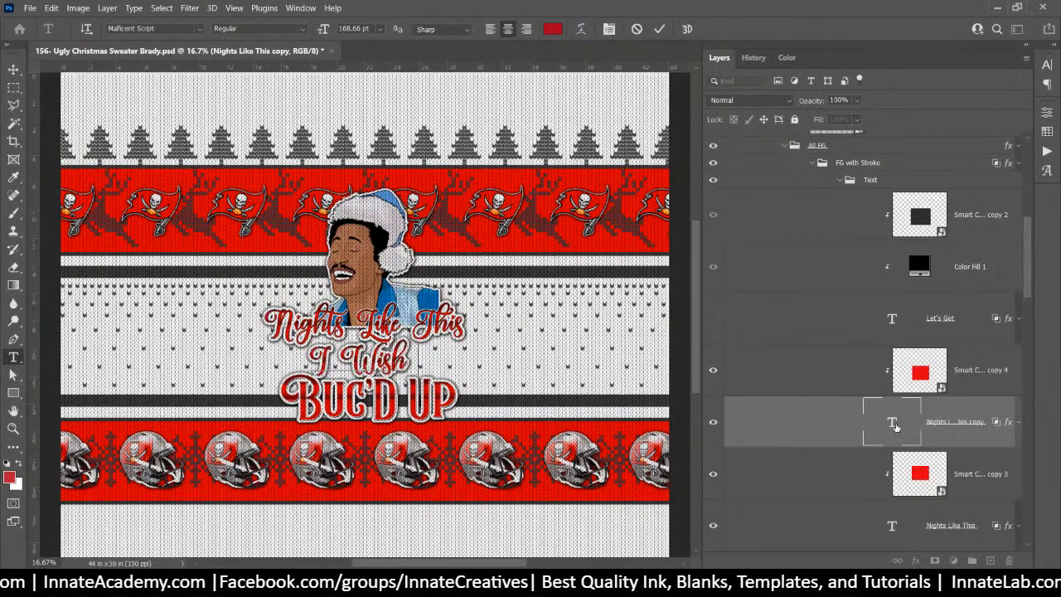
type(" Raindro")
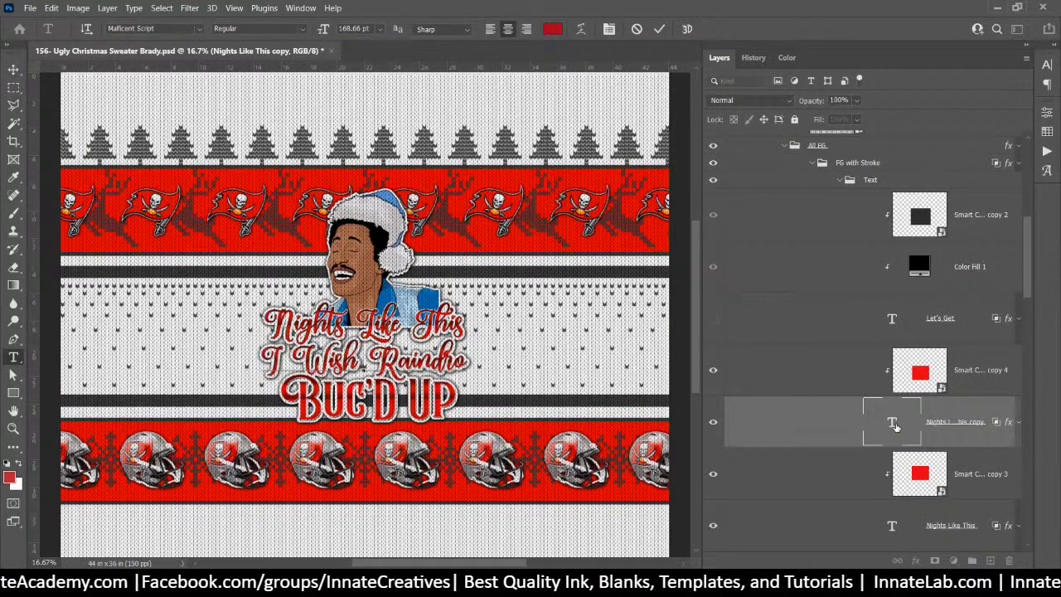
type("p")
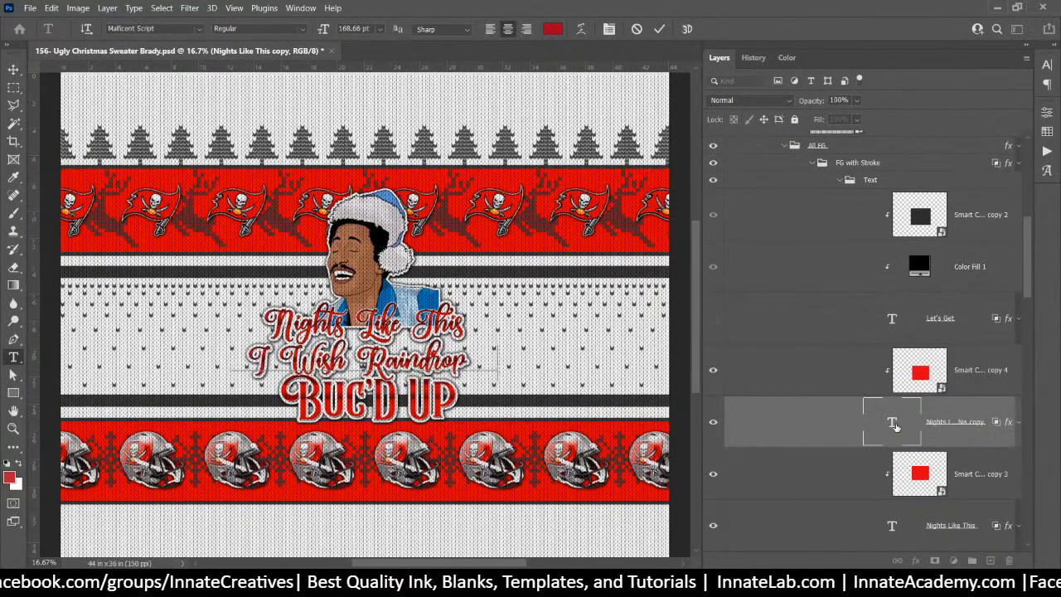
type(" Would")
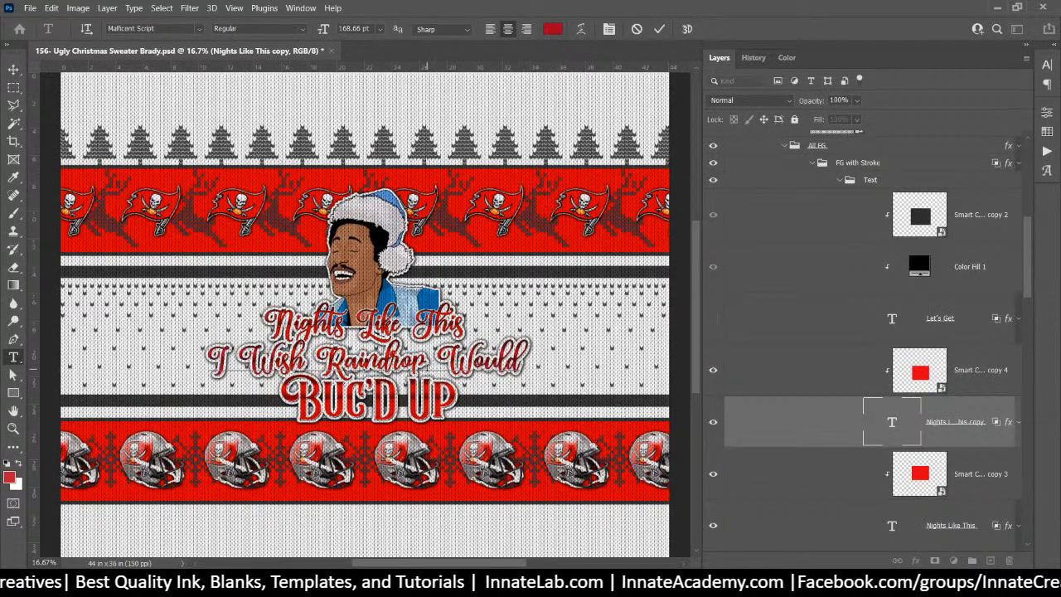
key("ctrl")
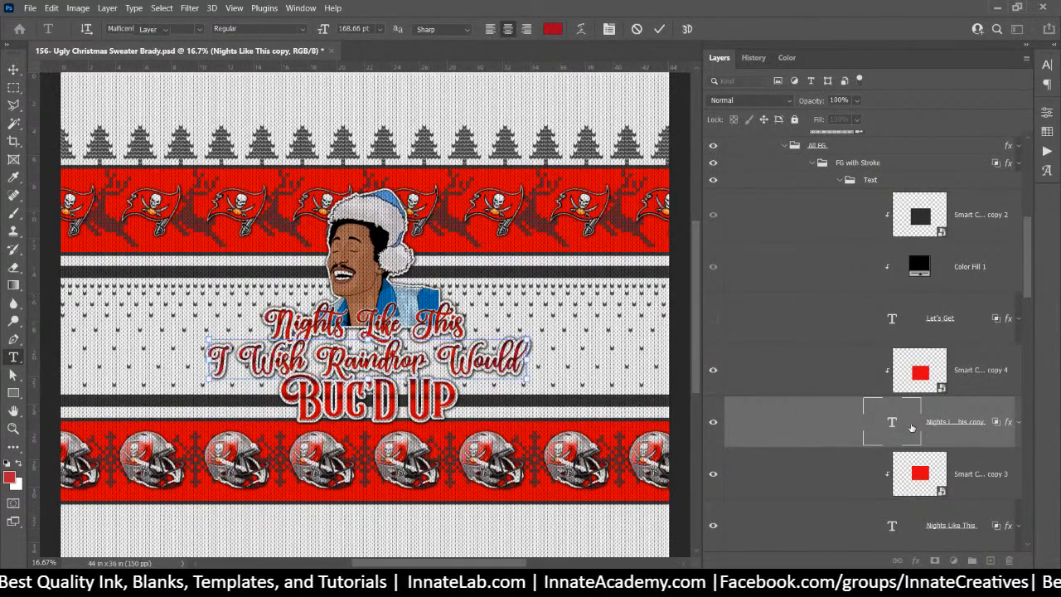
key("ctrl+Return")
Alt-drag a copy of the 'I Wish Raindrop Would' line below the original
left_click_drag(972, 381, 961, 342)
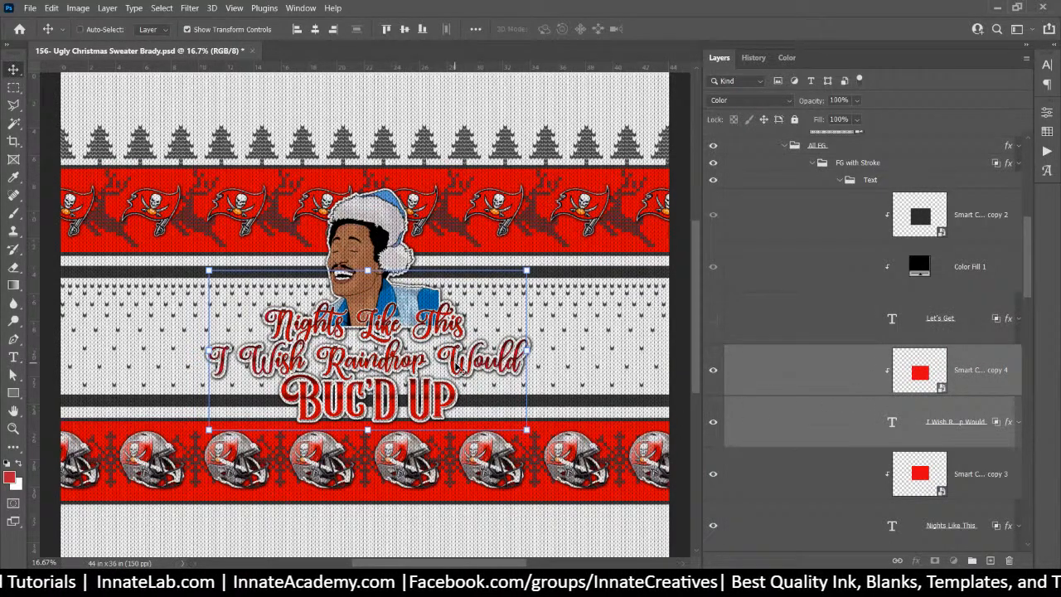
mouse_move(455, 365)
left_mouse_down()
mouse_move(457, 406)
mouse_move(456, 373)
left_mouse_up()
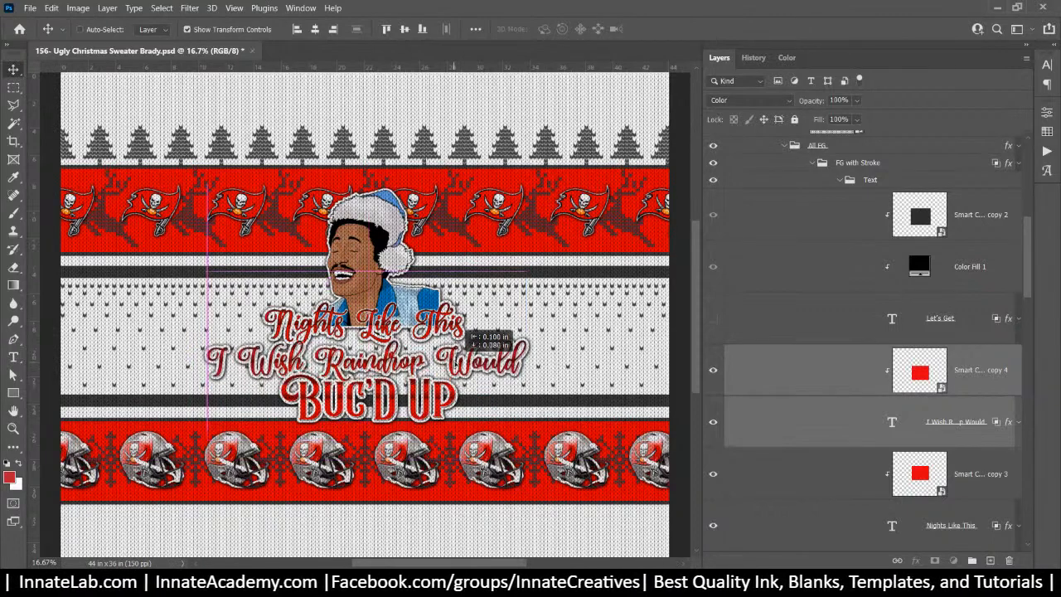
left_click_drag(458, 324, 475, 372)
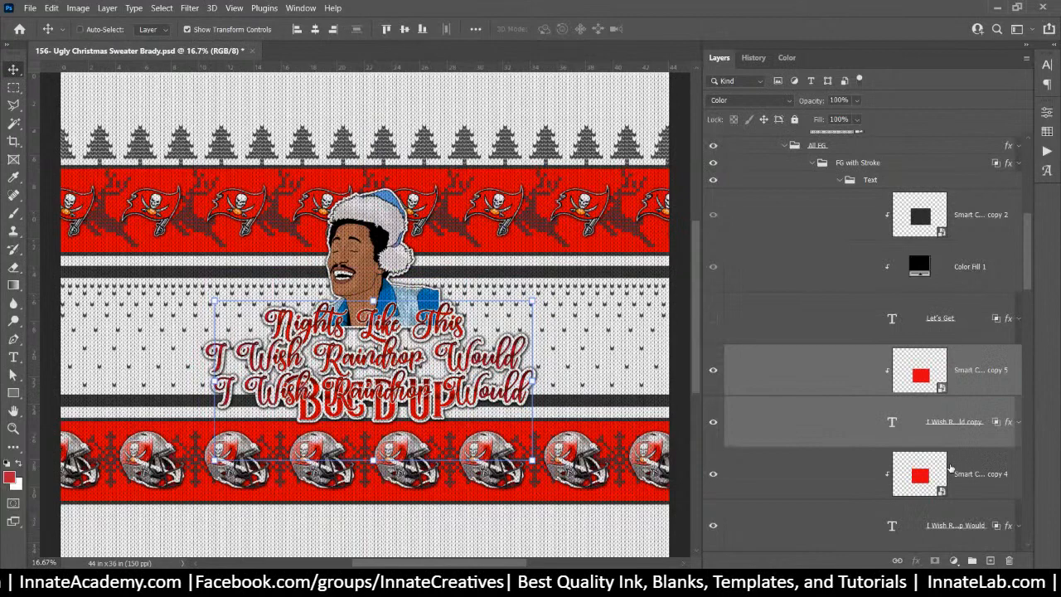
Delete 'I Wish' from the copied line so it reads 'Raindrop Would'
double_click(892, 422)
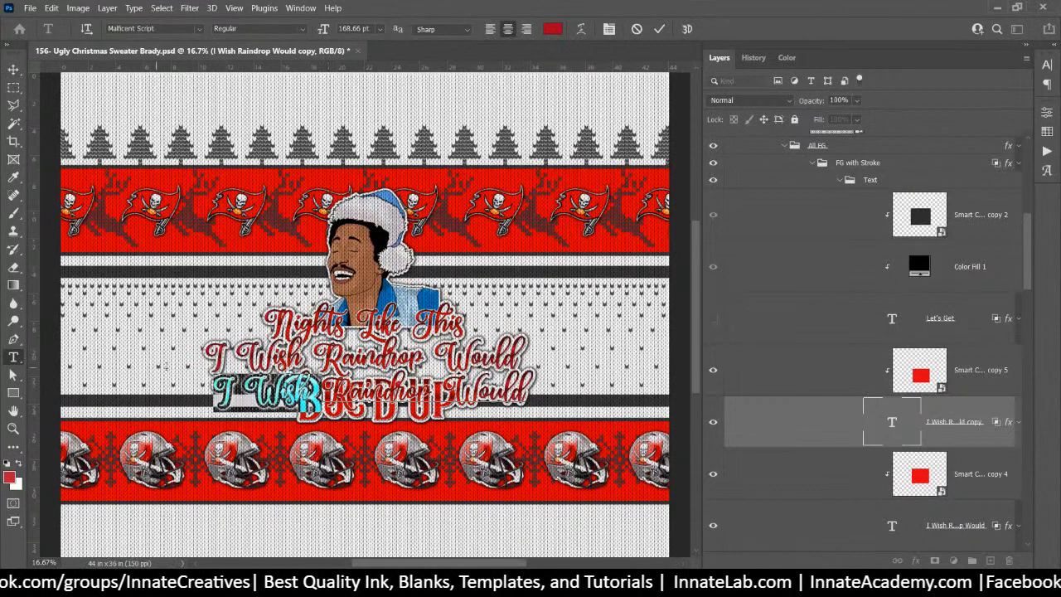
key("BackSpace")
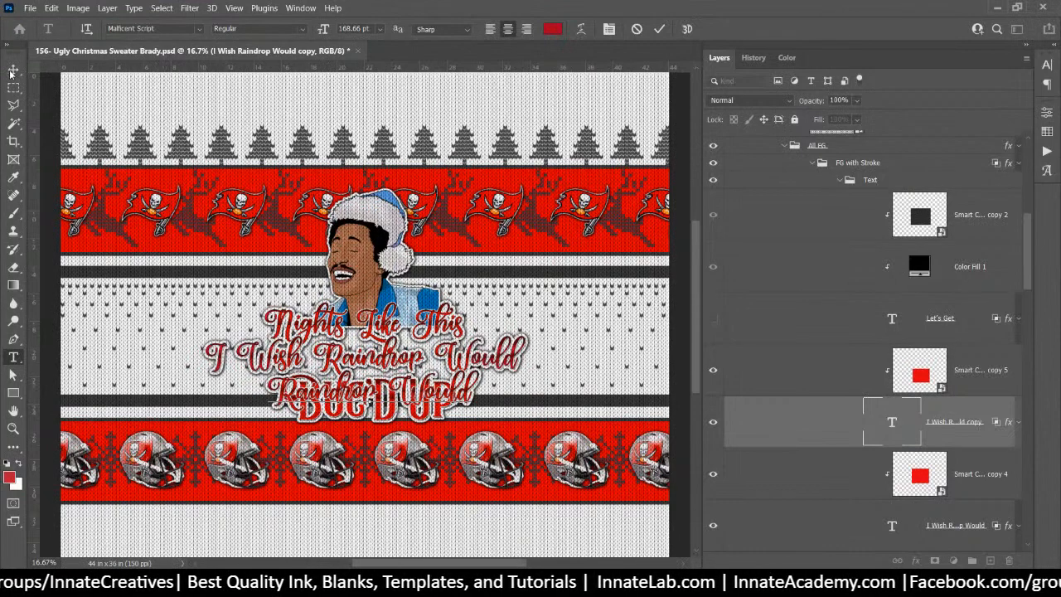
key("ctrl+Return")
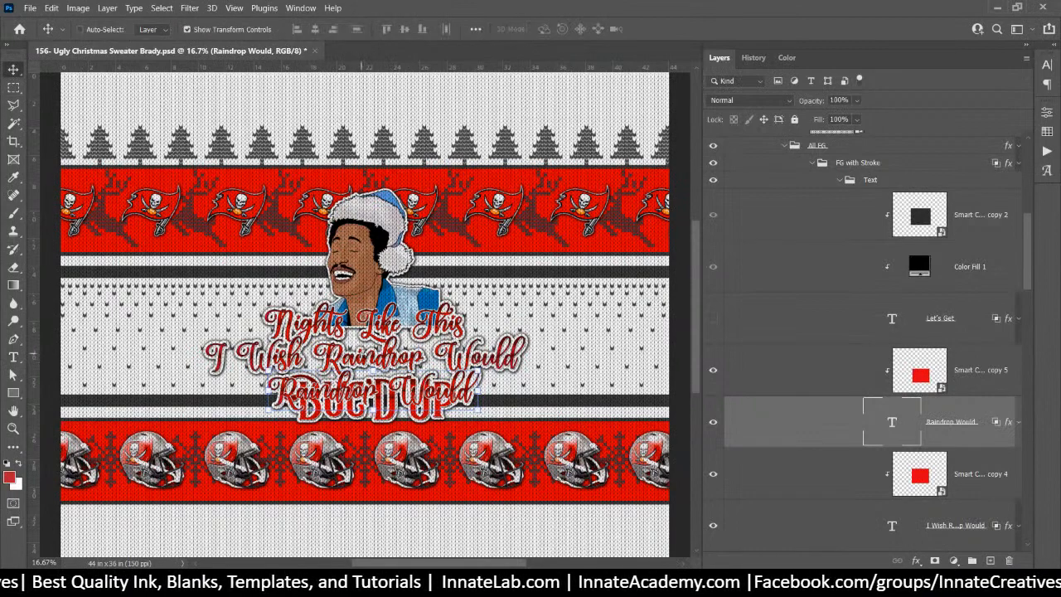
Trim the original line to just 'I Wish', commit, and bring up the Character settings
right_click(366, 359)
left_click(975, 414)
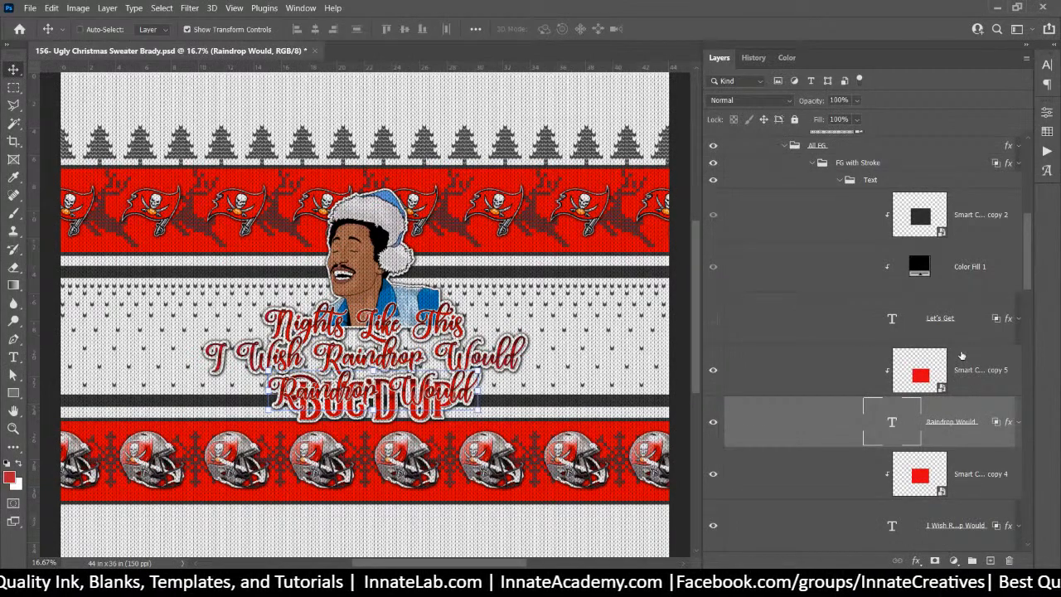
left_click(961, 527)
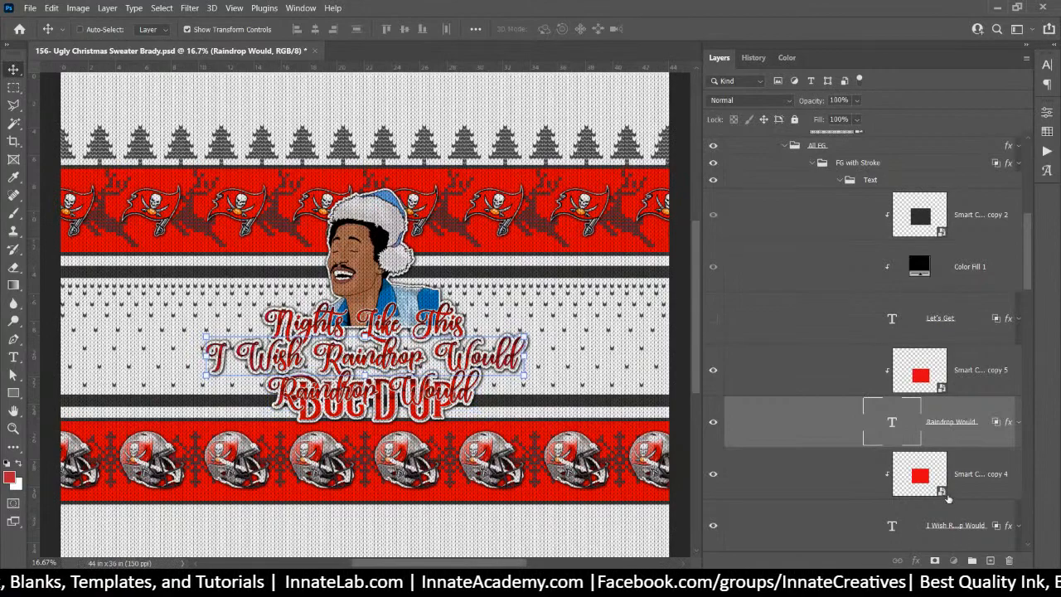
scroll(945, 494, "down", 2)
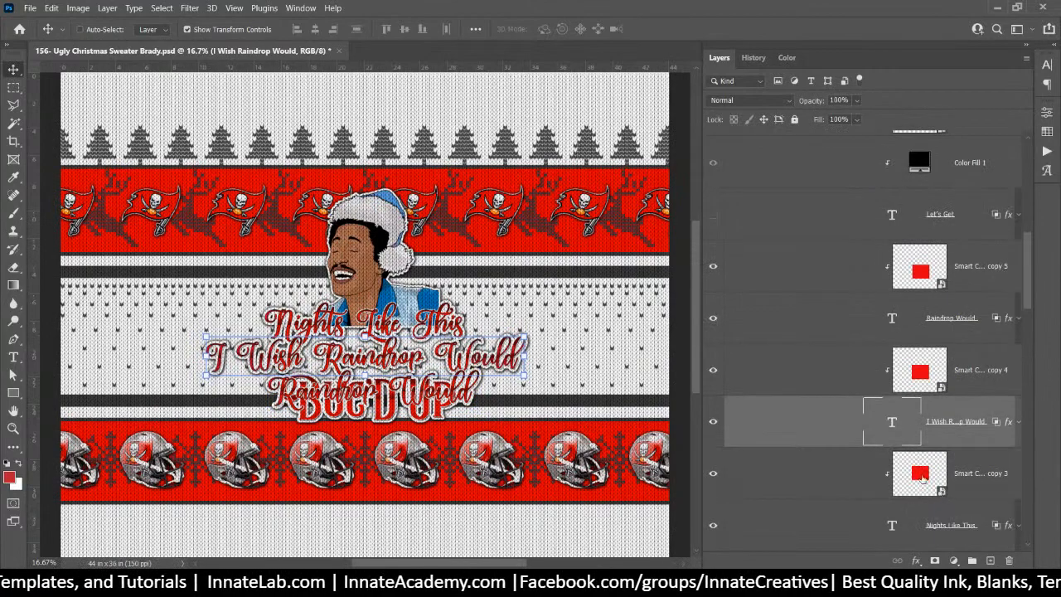
key("t")
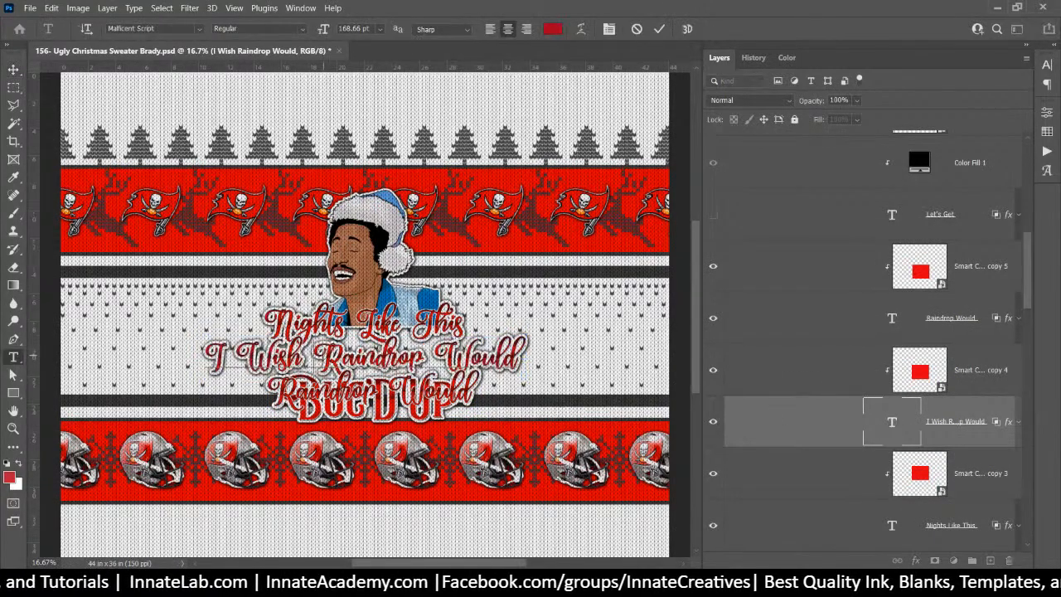
left_click_drag(313, 358, 672, 375)
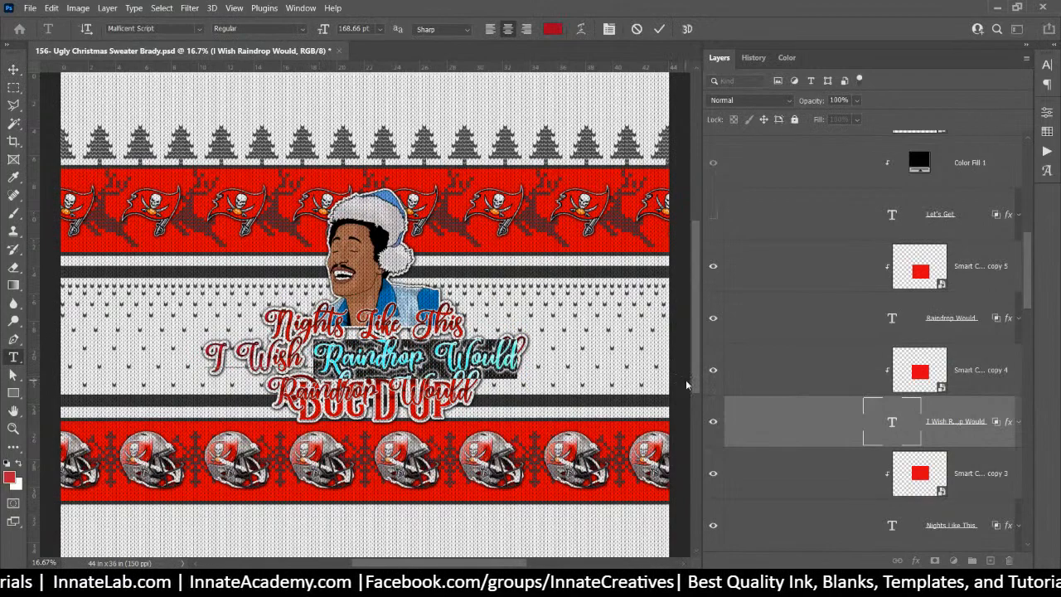
key("BackSpace")
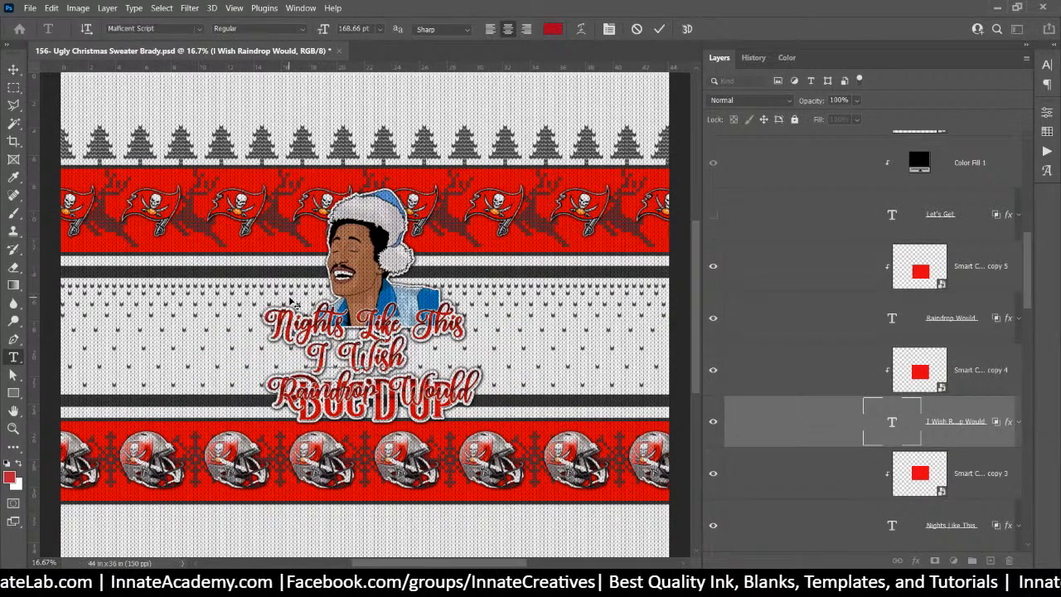
scroll(871, 400, "down", 4)
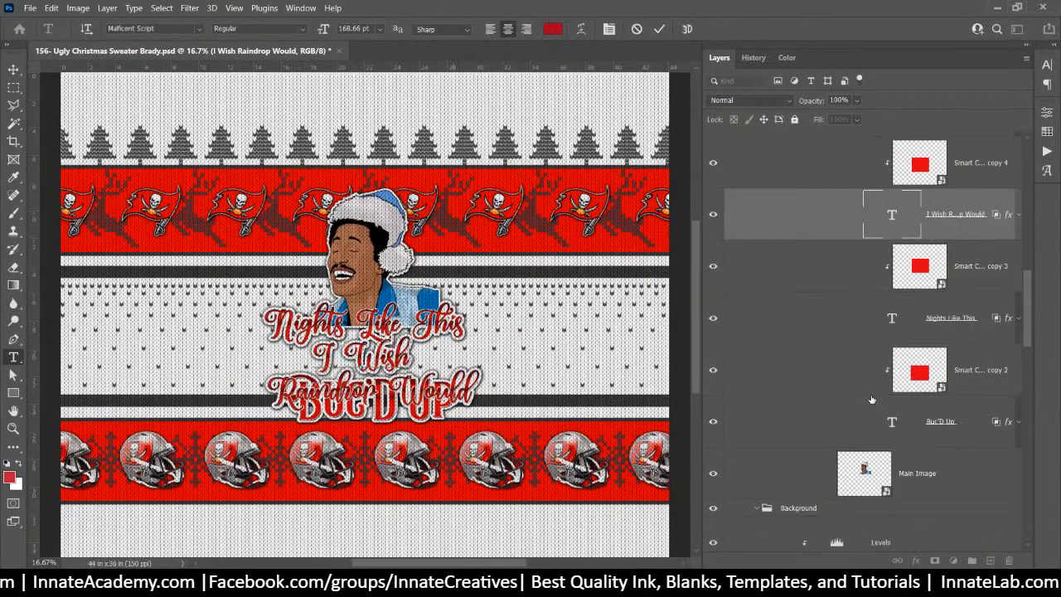
left_click(936, 431)
key("v")
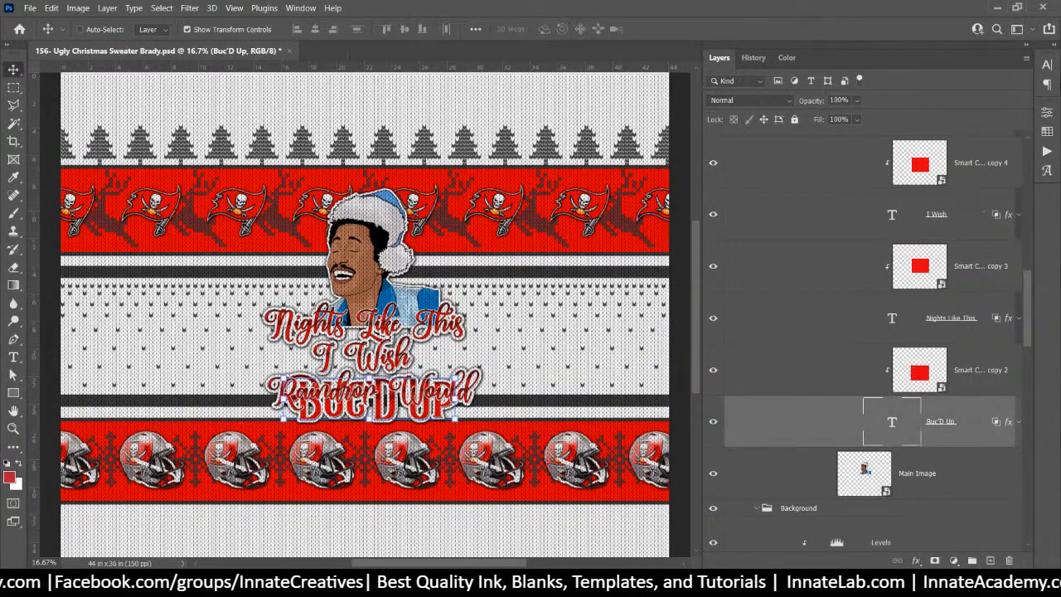
left_click(1051, 66)
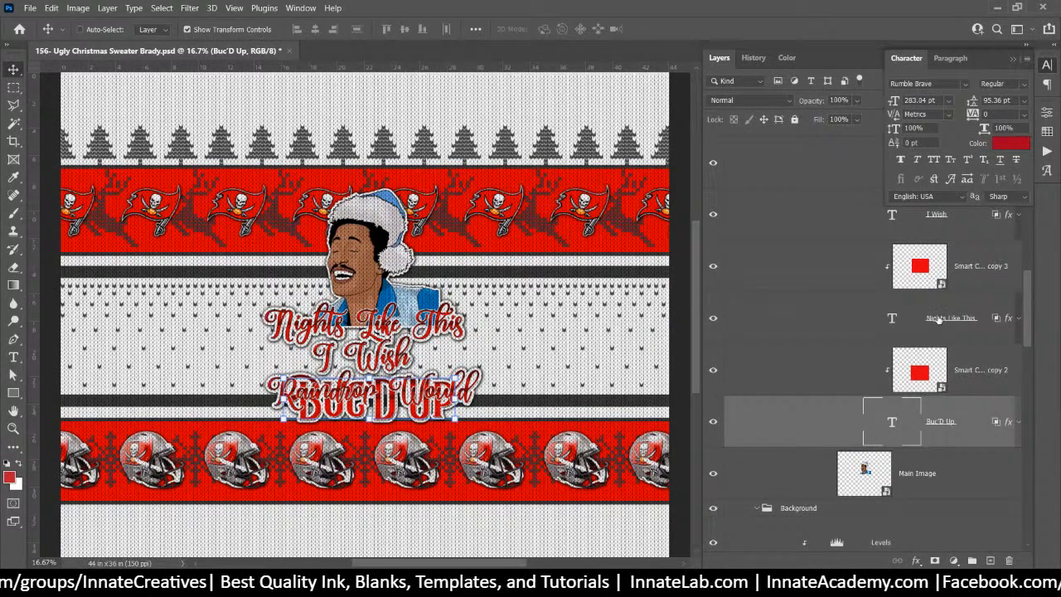
Set the I Wish text layer's font to Rumble Brave
left_click(939, 321)
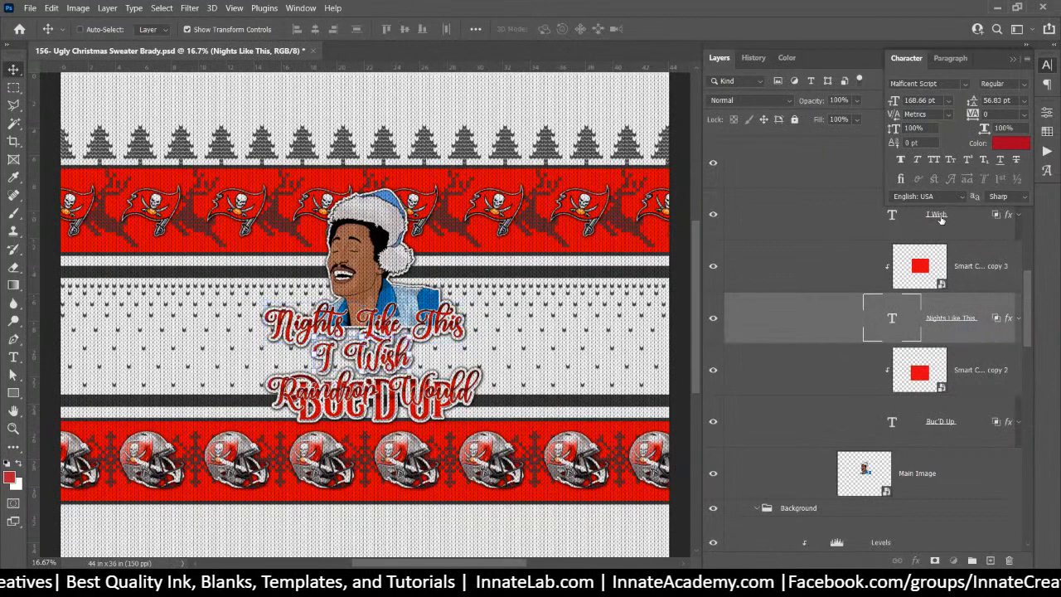
left_click(910, 217)
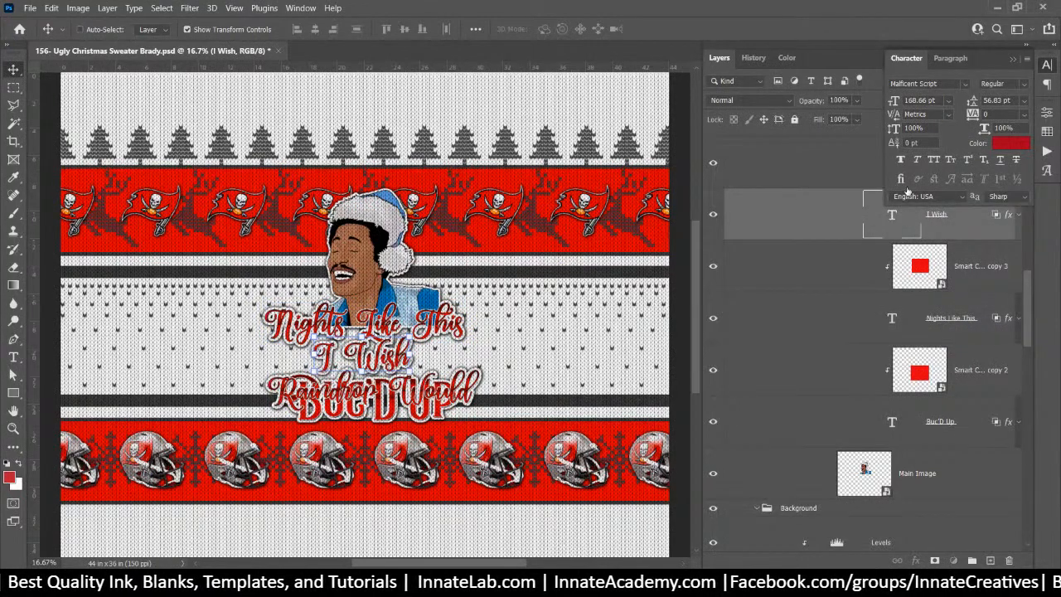
left_click(934, 80)
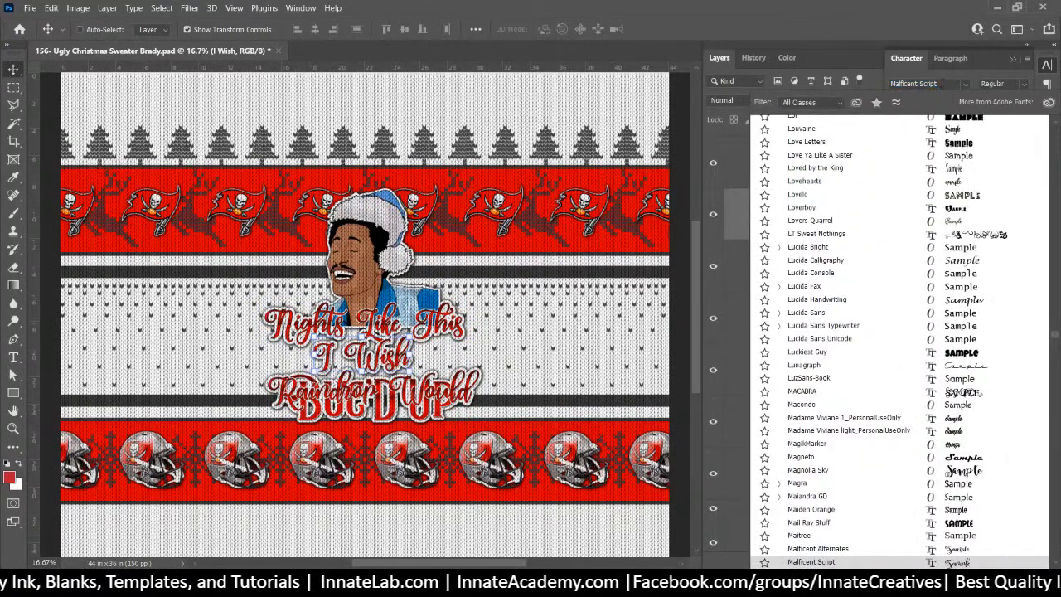
type("rumble")
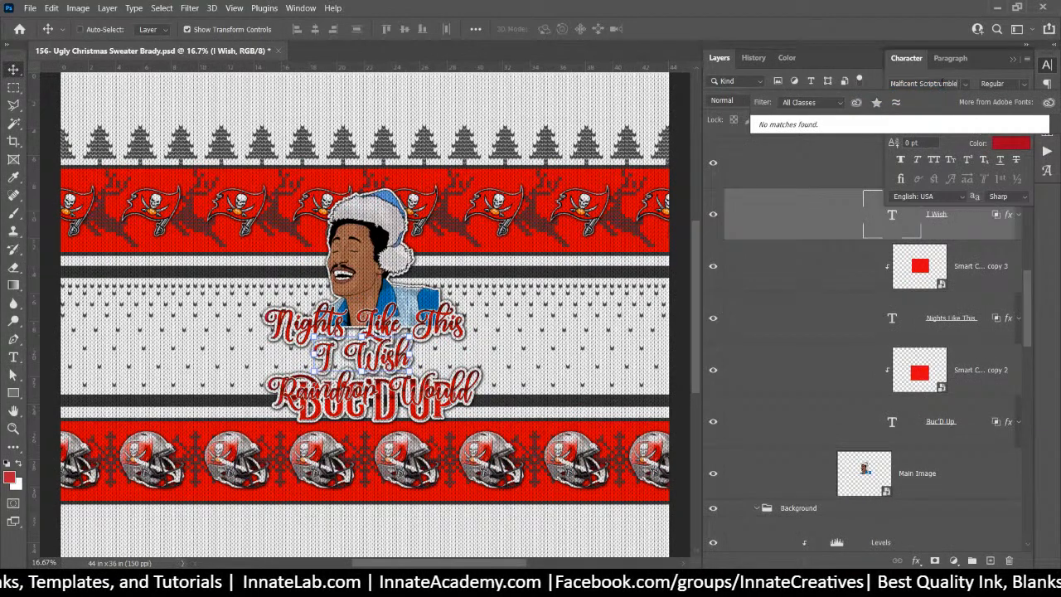
left_click(943, 83)
type("rumb")
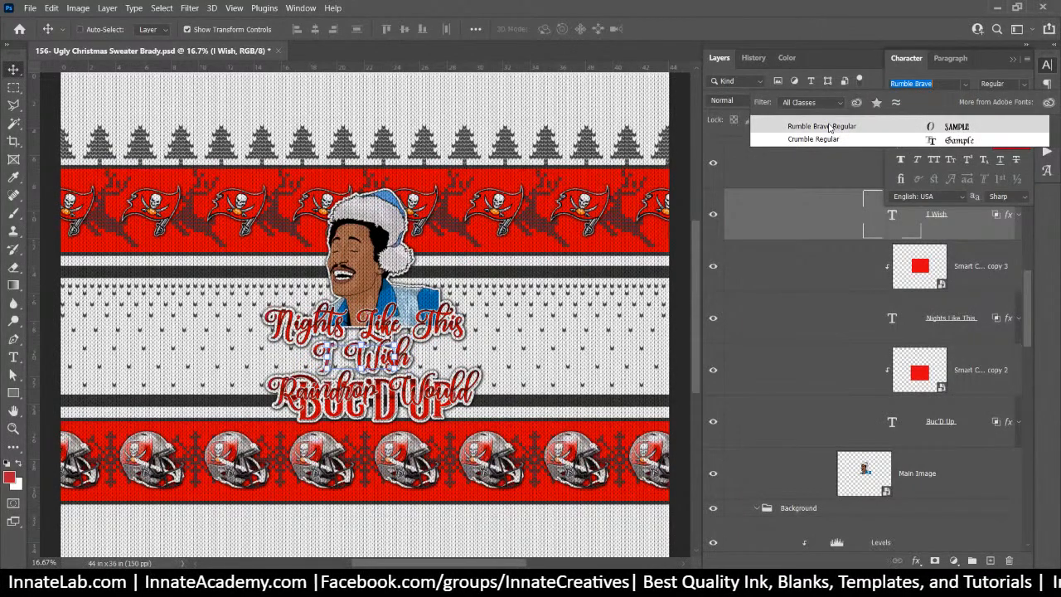
left_click(829, 126)
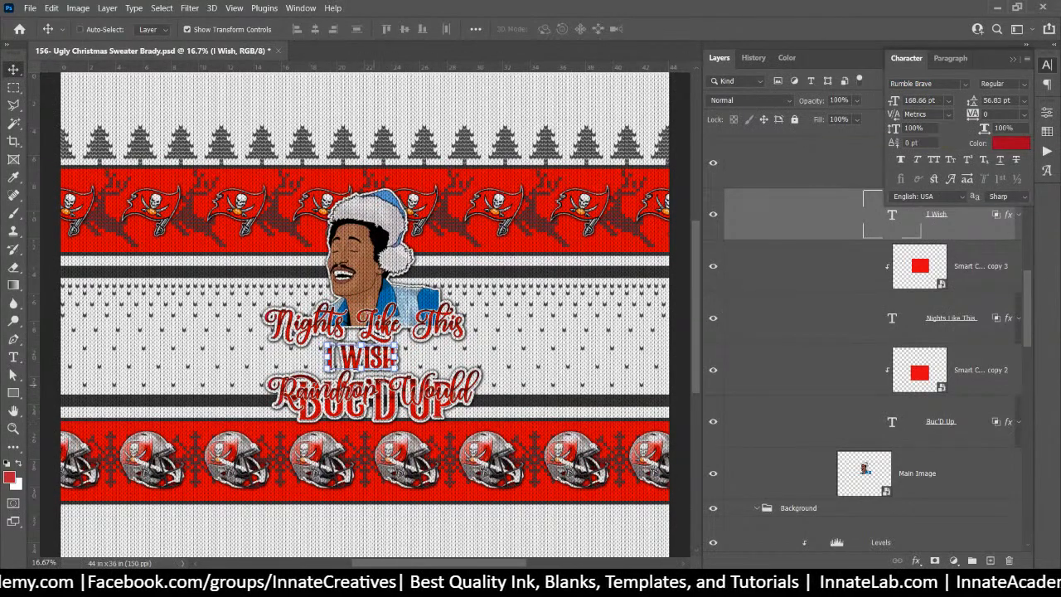
Scale I WISH to about 156%, fit it under Nights Like This, then select Buc'D Up
key("ctrl+t")
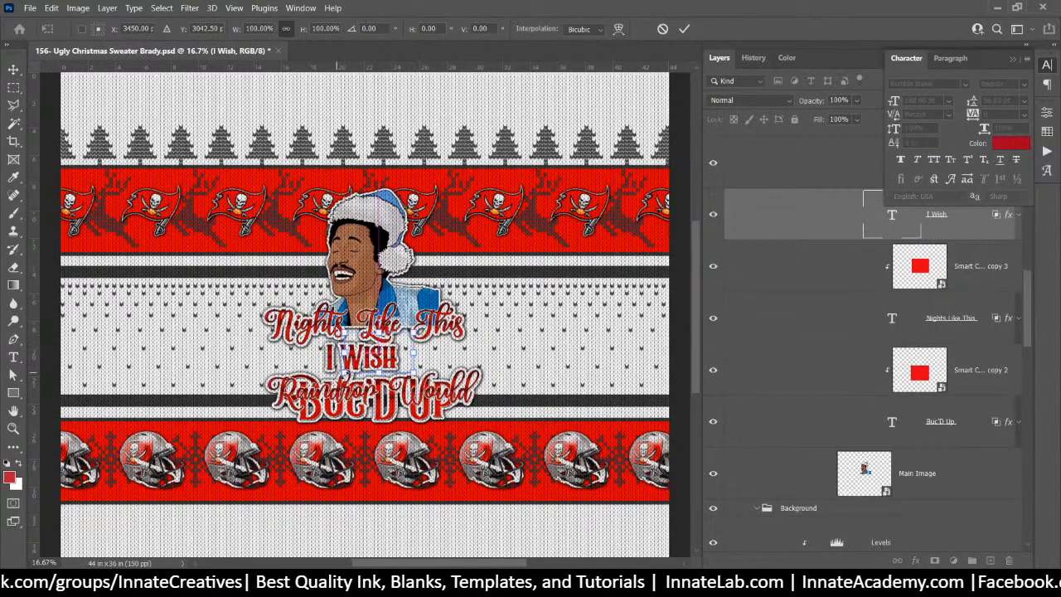
left_click_drag(343, 375, 300, 388)
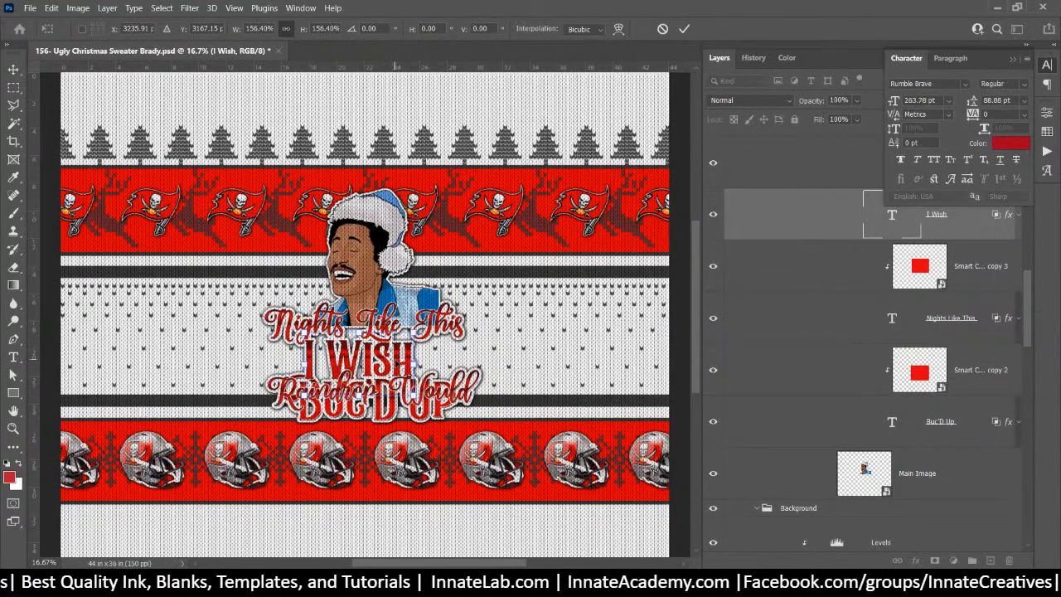
left_click_drag(400, 363, 406, 346)
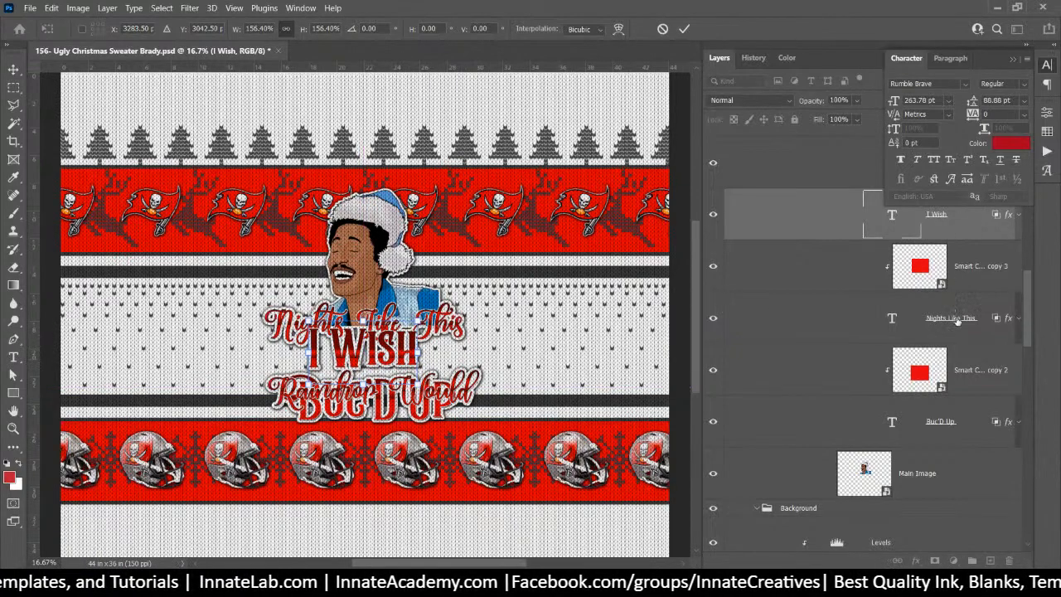
left_click(963, 330)
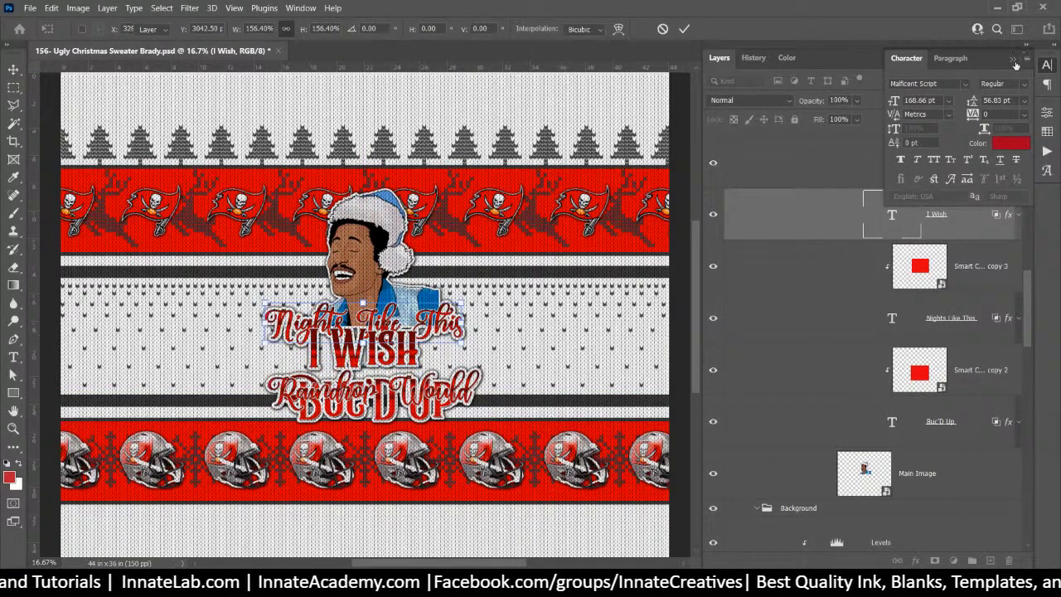
right_click(1014, 63)
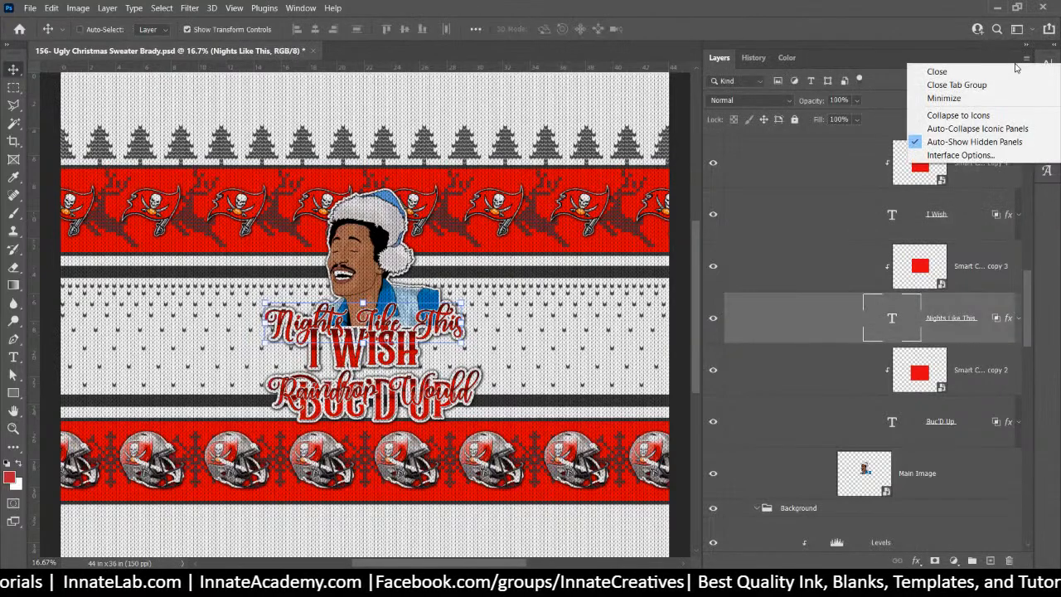
left_click(853, 245)
left_click(957, 233)
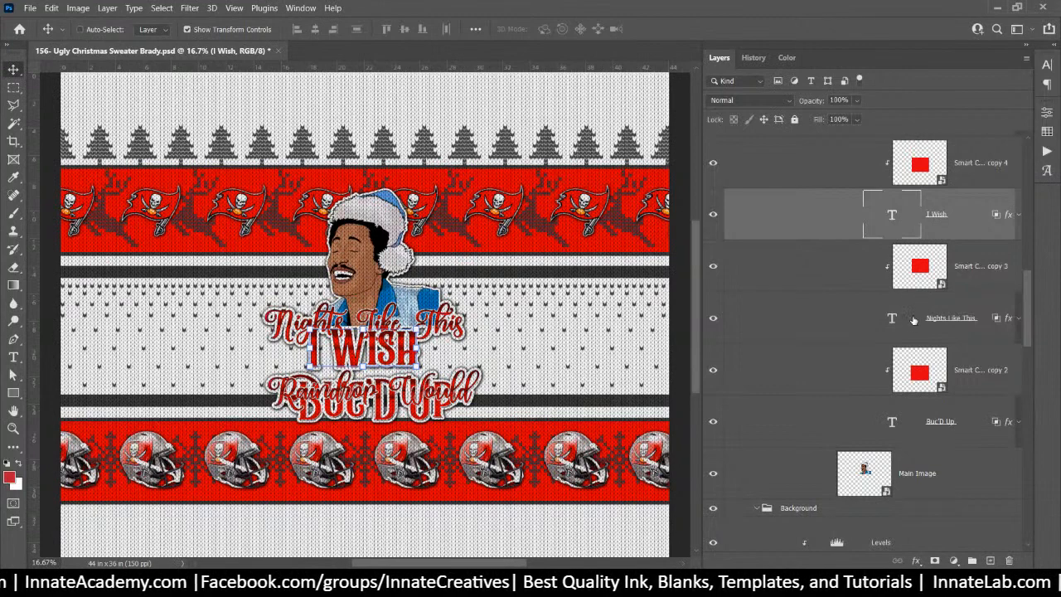
scroll(913, 318, "up", 4)
scroll(912, 315, "down", 2)
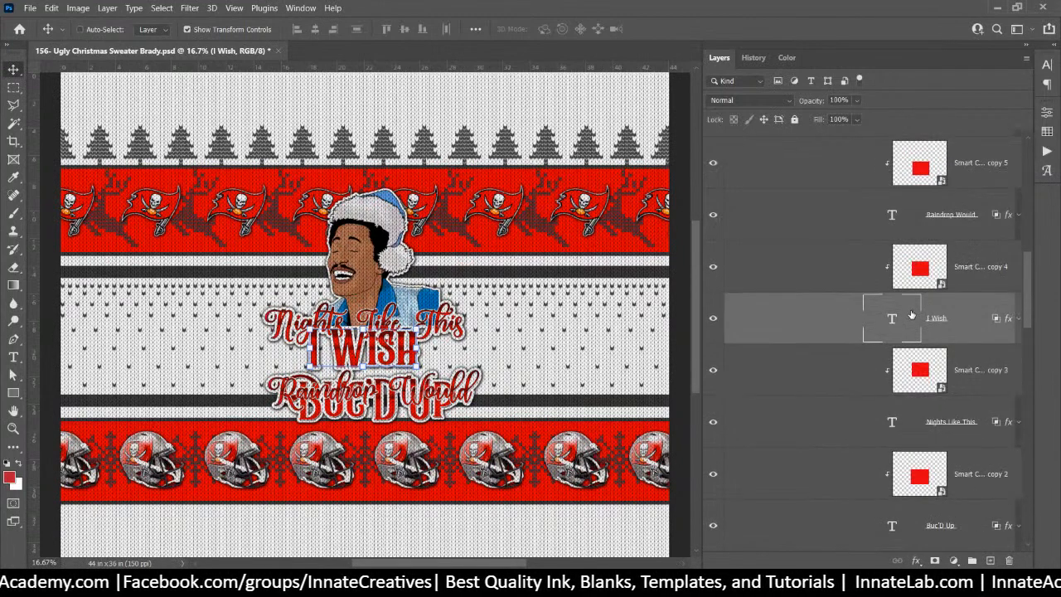
scroll(912, 315, "down", 2)
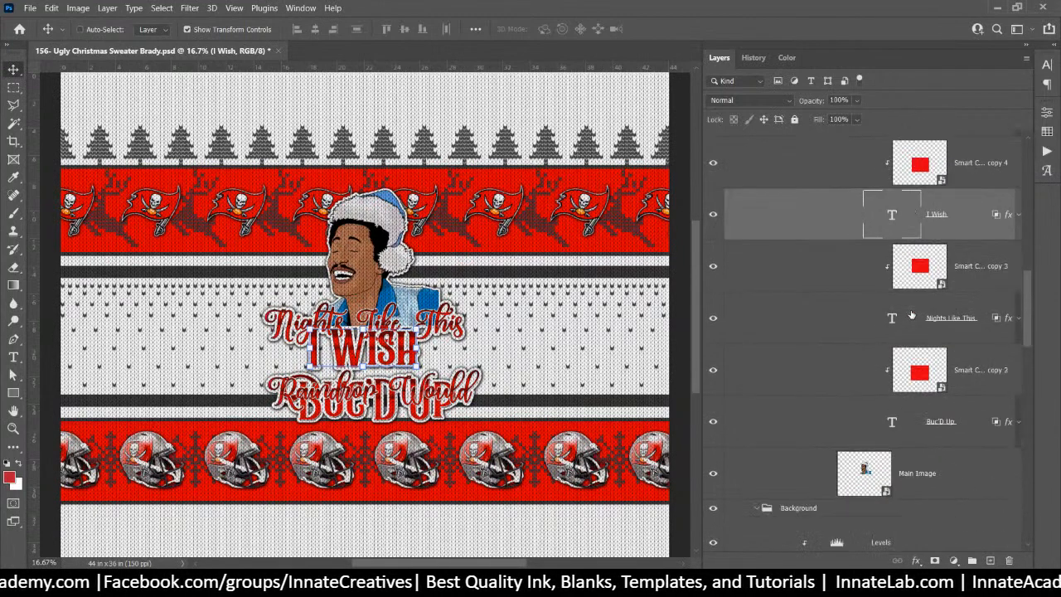
left_click(964, 430)
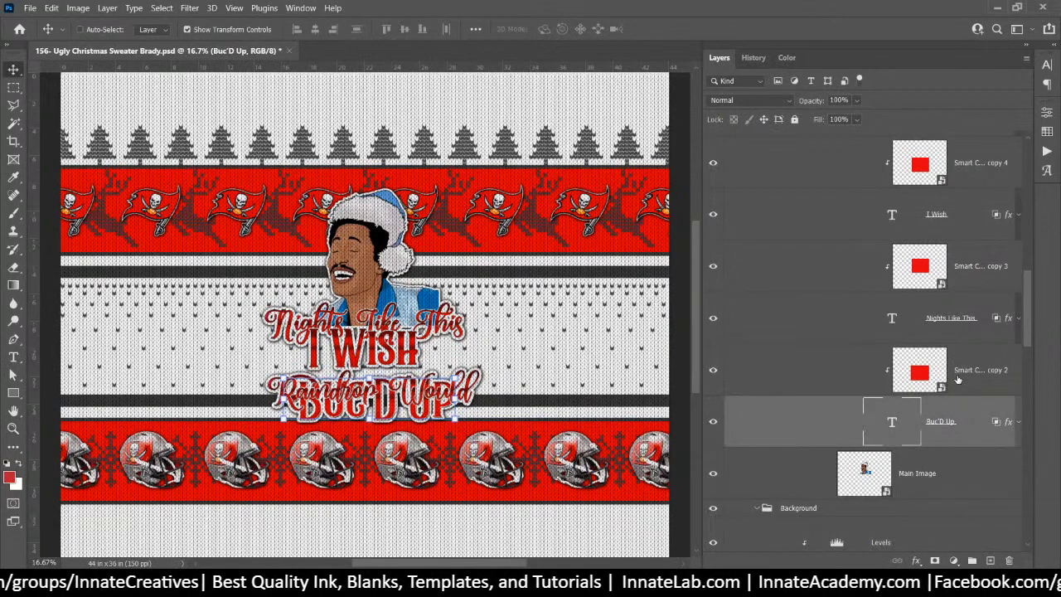
Delete the Buc'D Up wording and clear the trial FAAAAA and FA FA FA entries
double_click(893, 423)
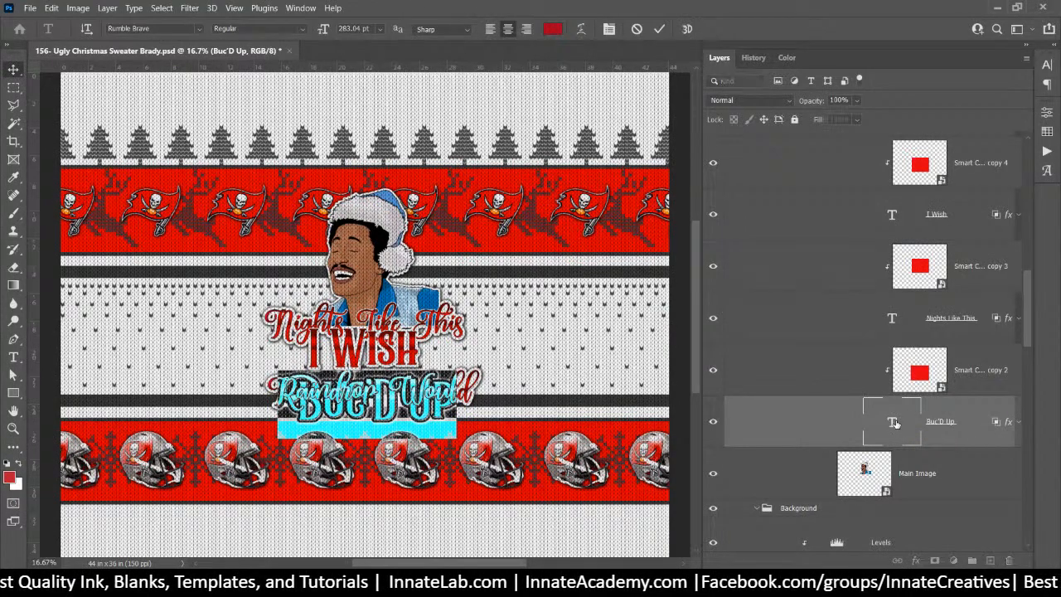
key("BackSpace")
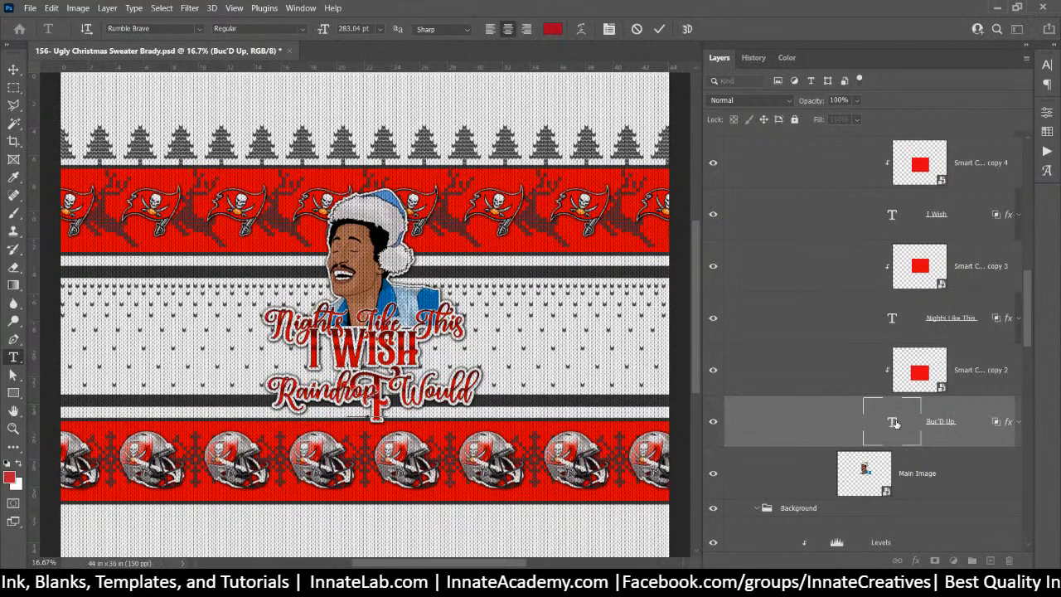
type("FA")
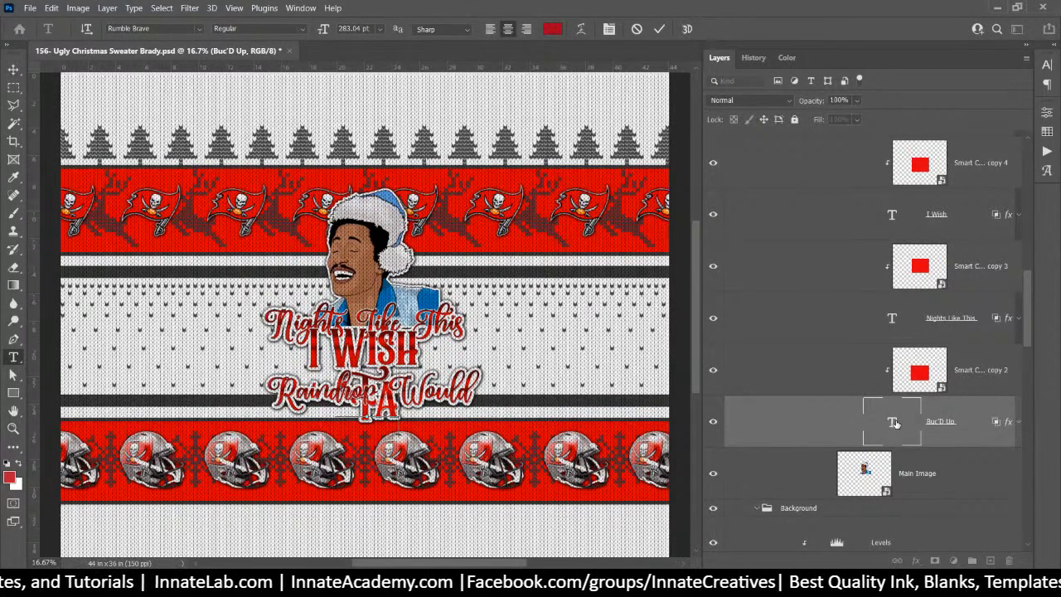
type("AAAA")
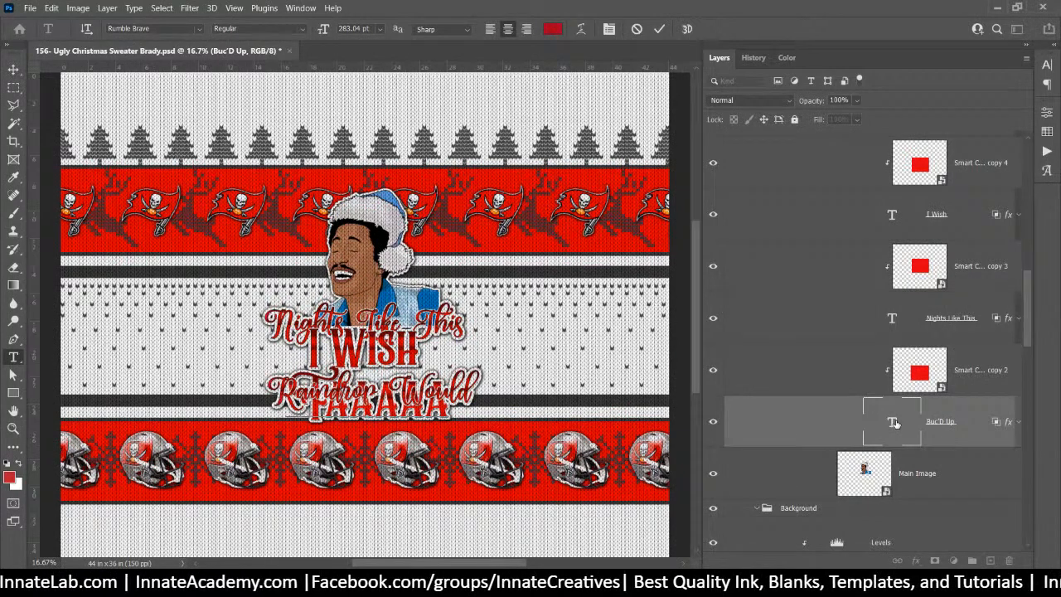
key("Left")
key("Left")
key("Left")
key("Left")
key("Left")
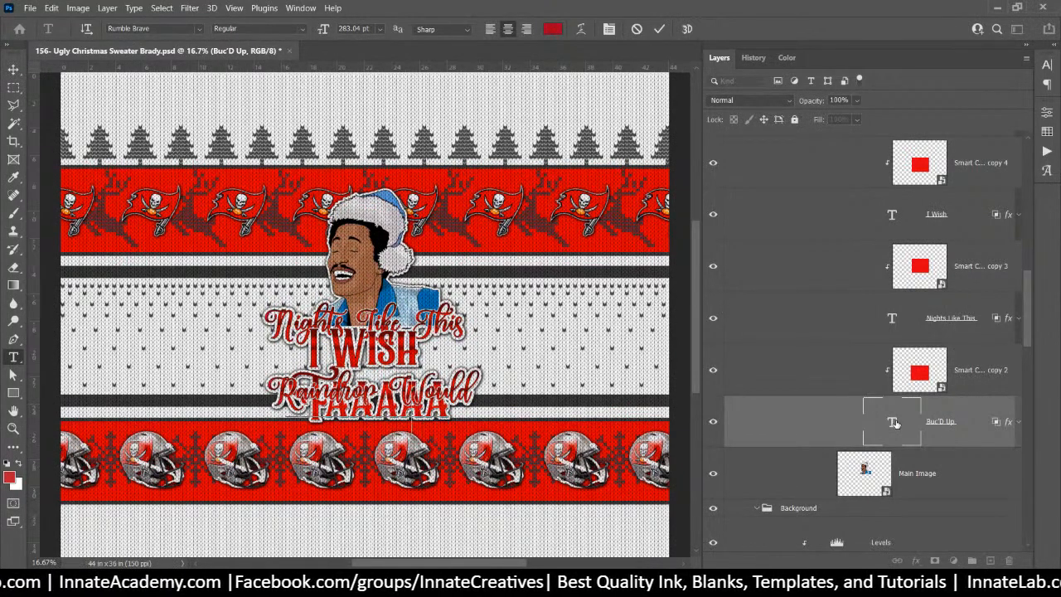
key("BackSpace")
key("BackSpace")
key("BackSpace")
key("BackSpace")
key("BackSpace")
key("BackSpace")
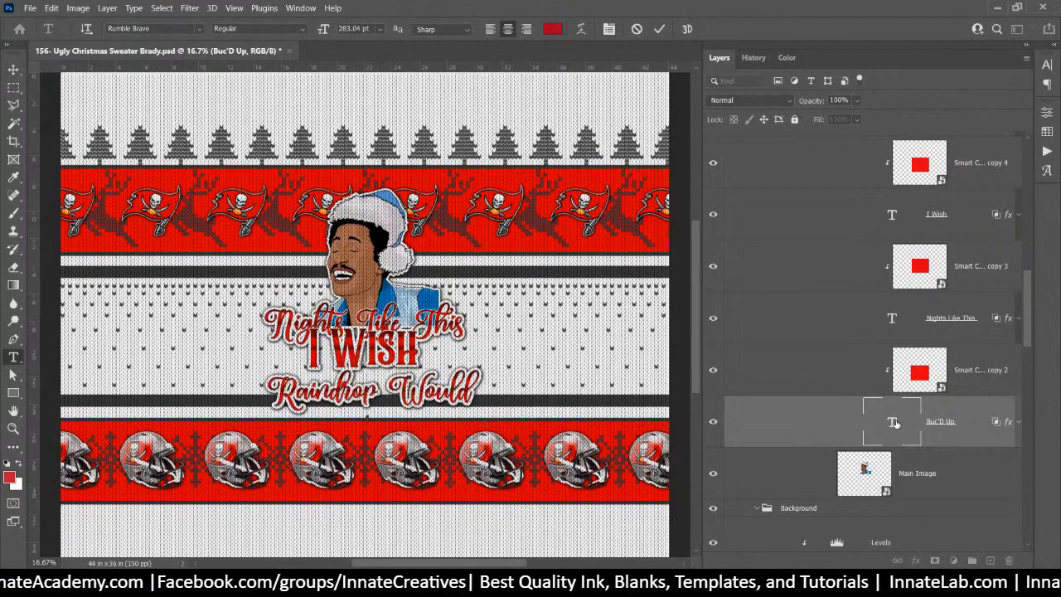
type("FA")
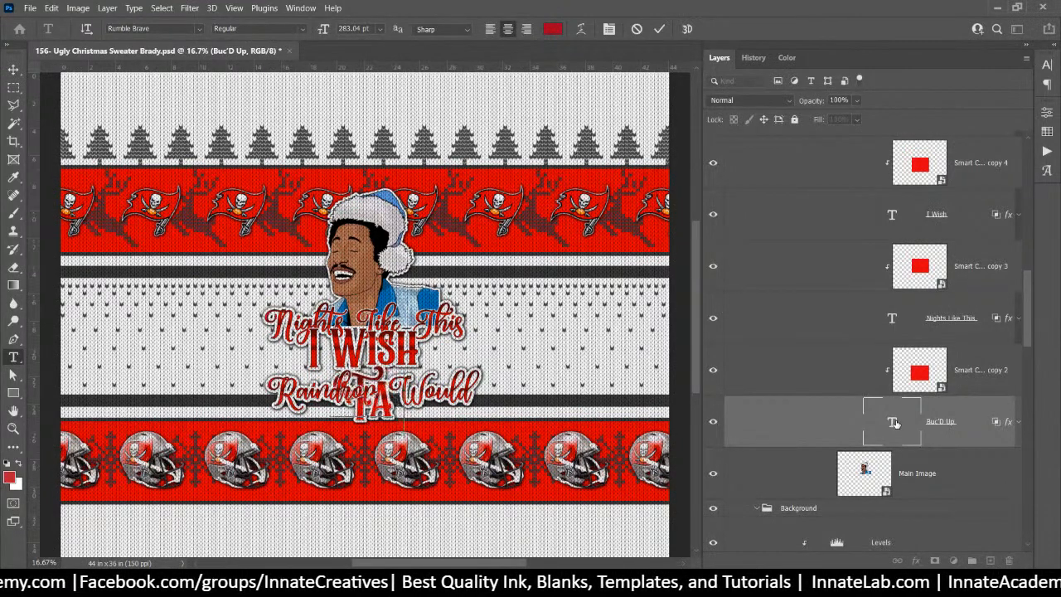
type(" FA")
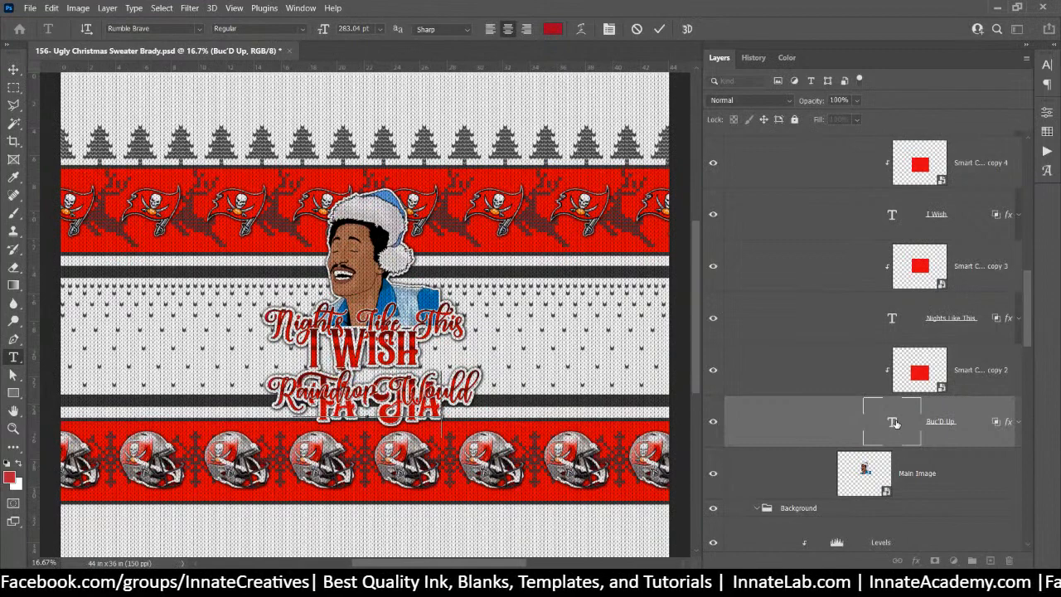
type(" FA")
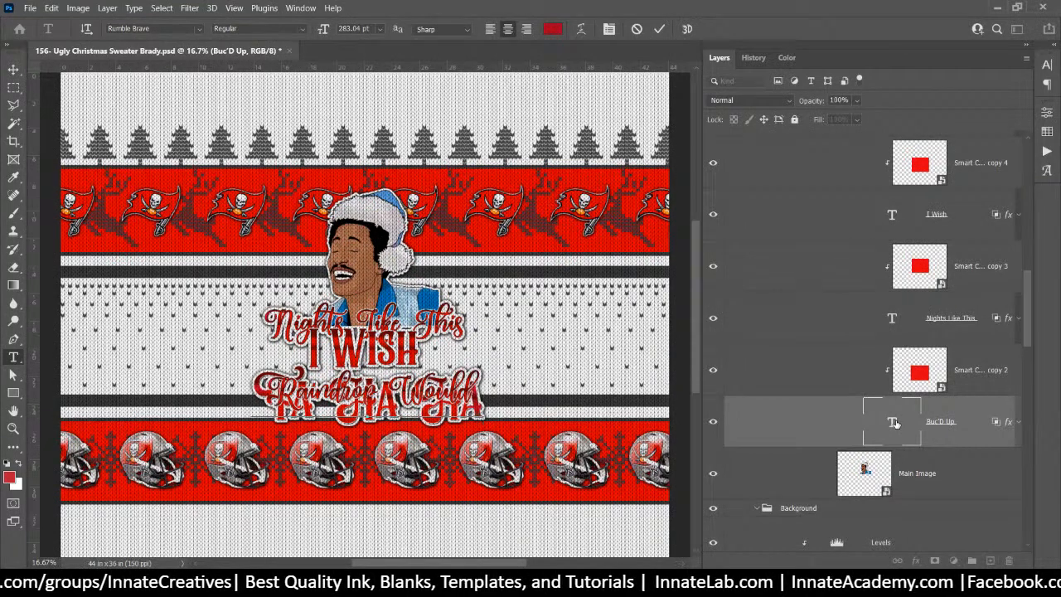
key("Left")
key("Left")
key("Left")
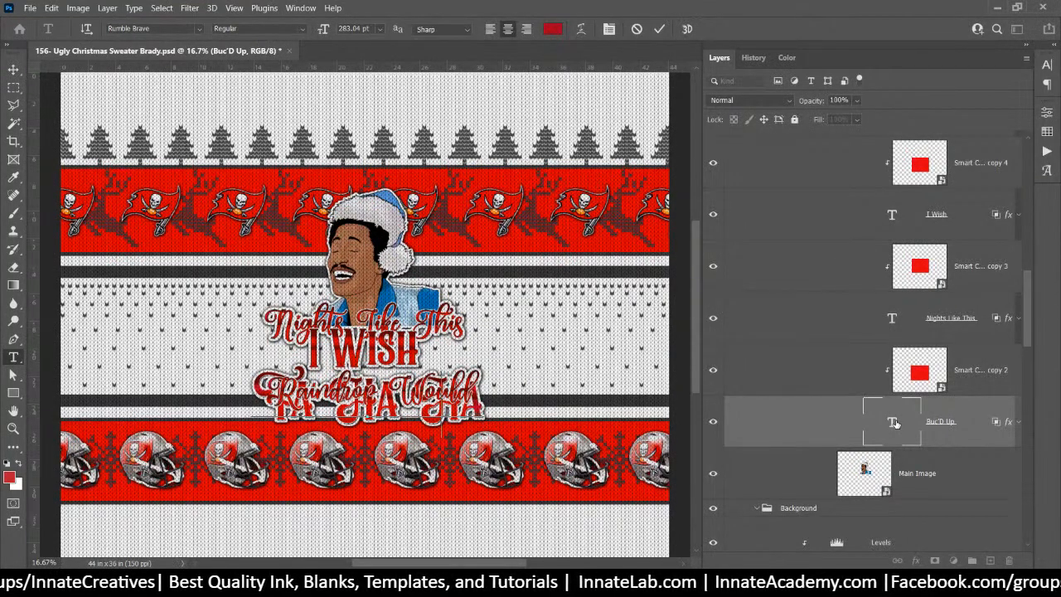
key("Left")
key("ctrl+a")
key("BackSpace")
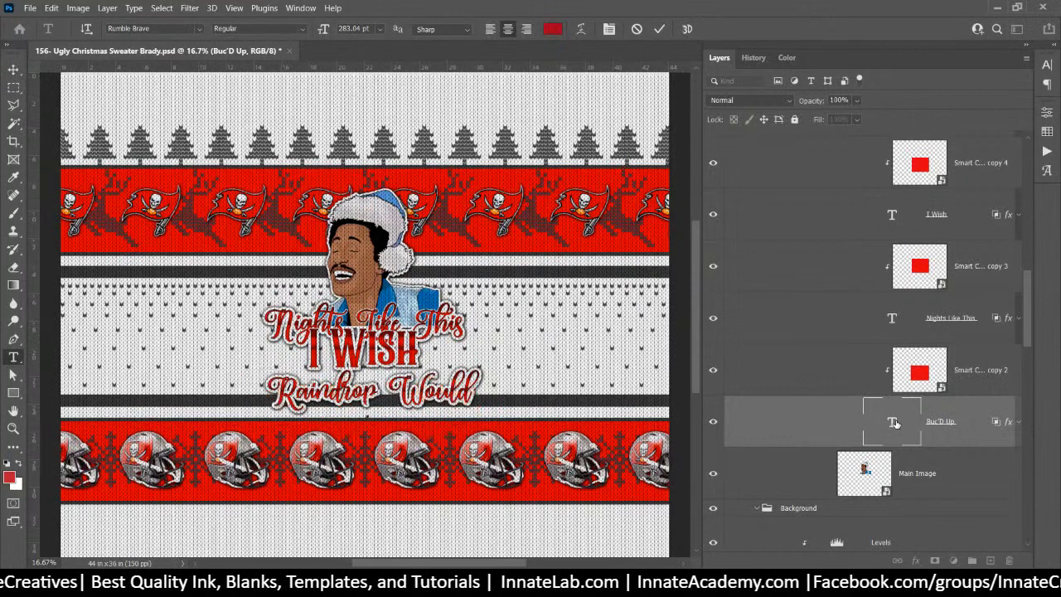
Type FAAAAAL as the new lyric line and commit the text
type("FALL")
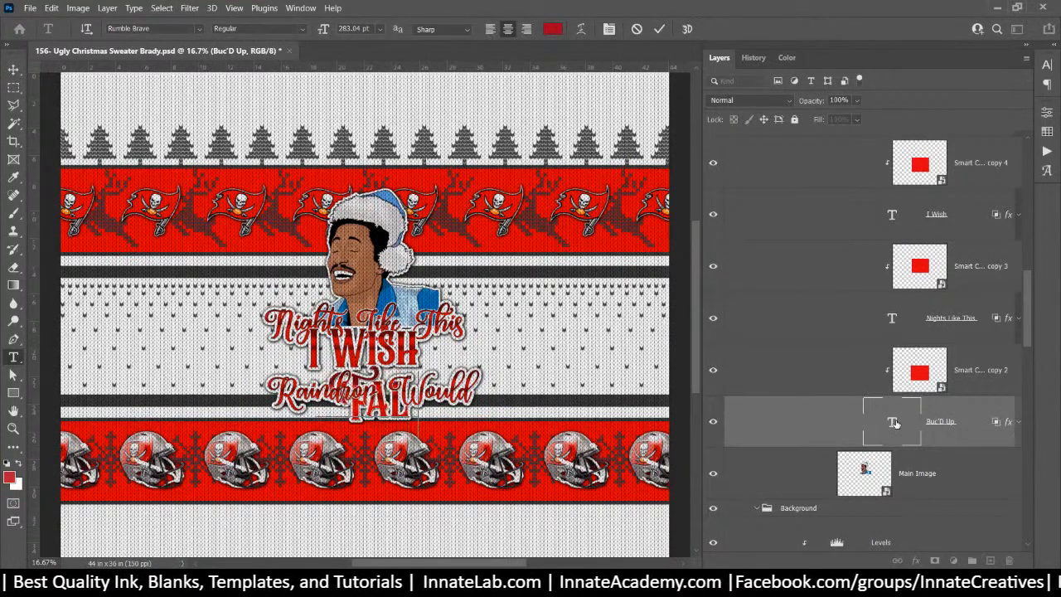
key("BackSpace")
key("BackSpace")
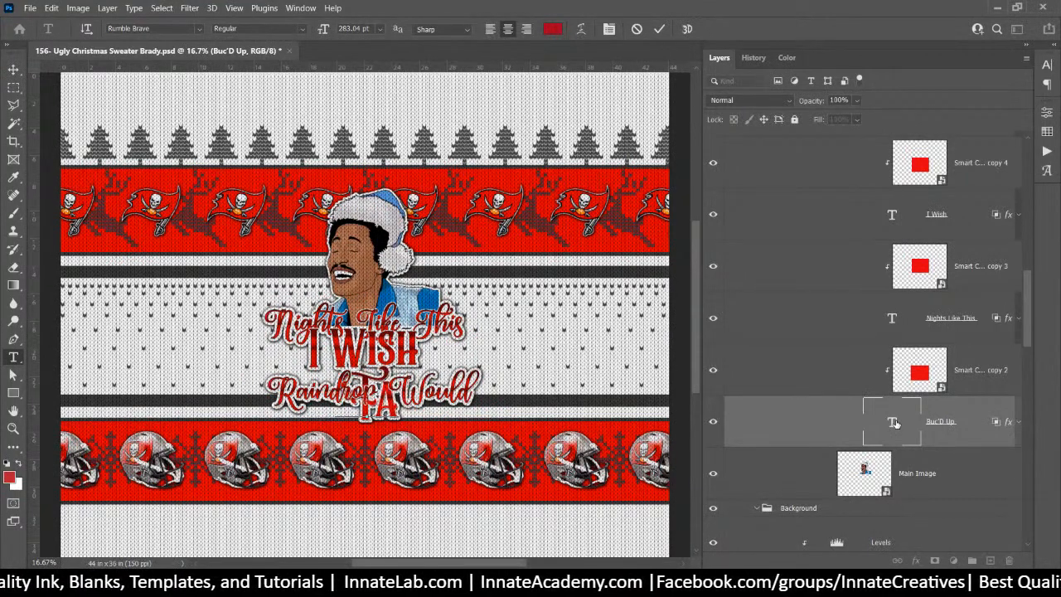
type("AAA")
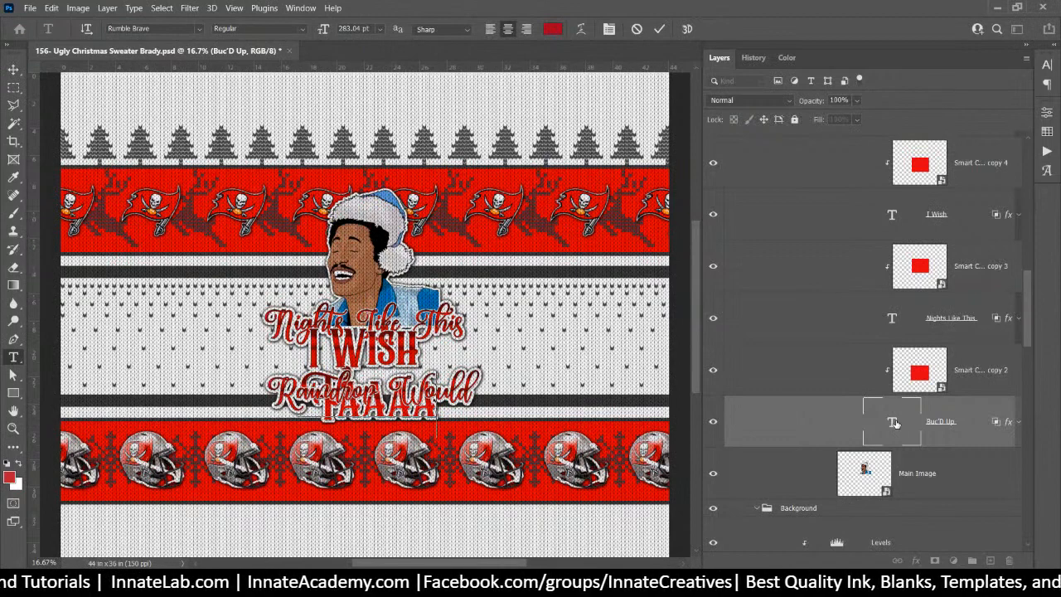
type("A")
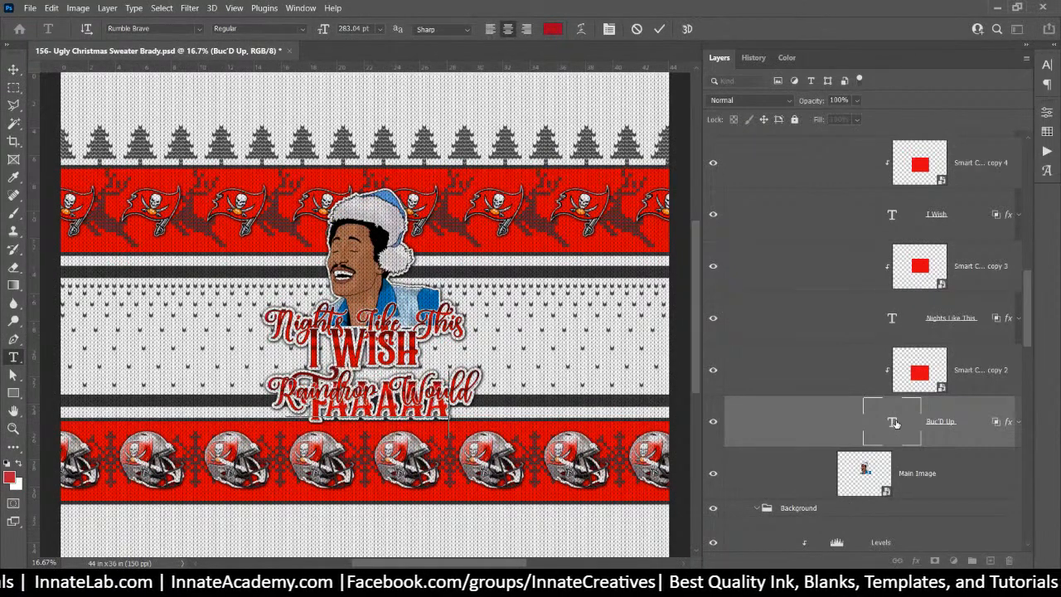
type("L")
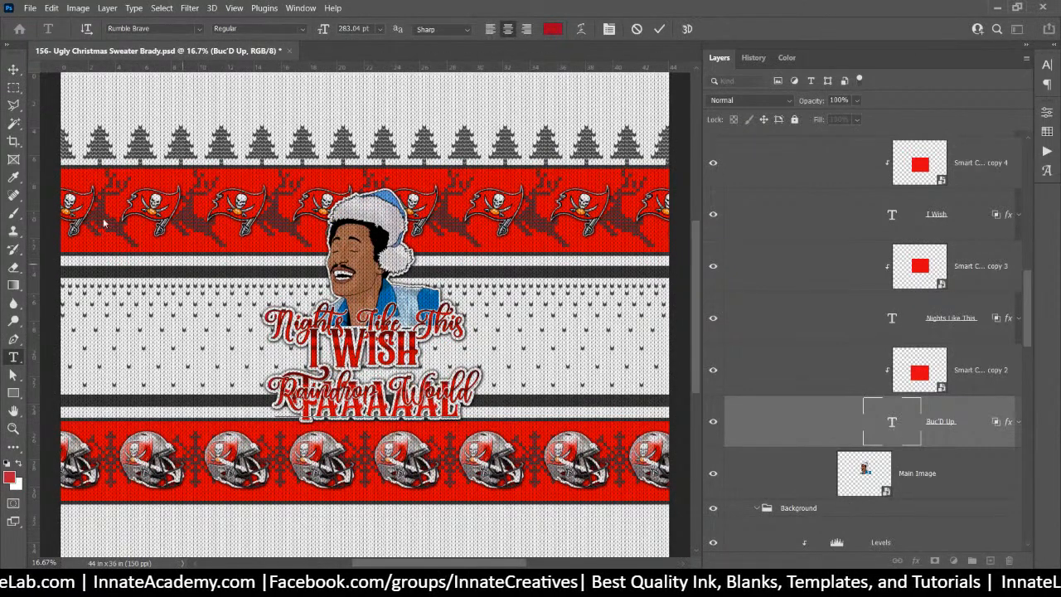
left_click(13, 71)
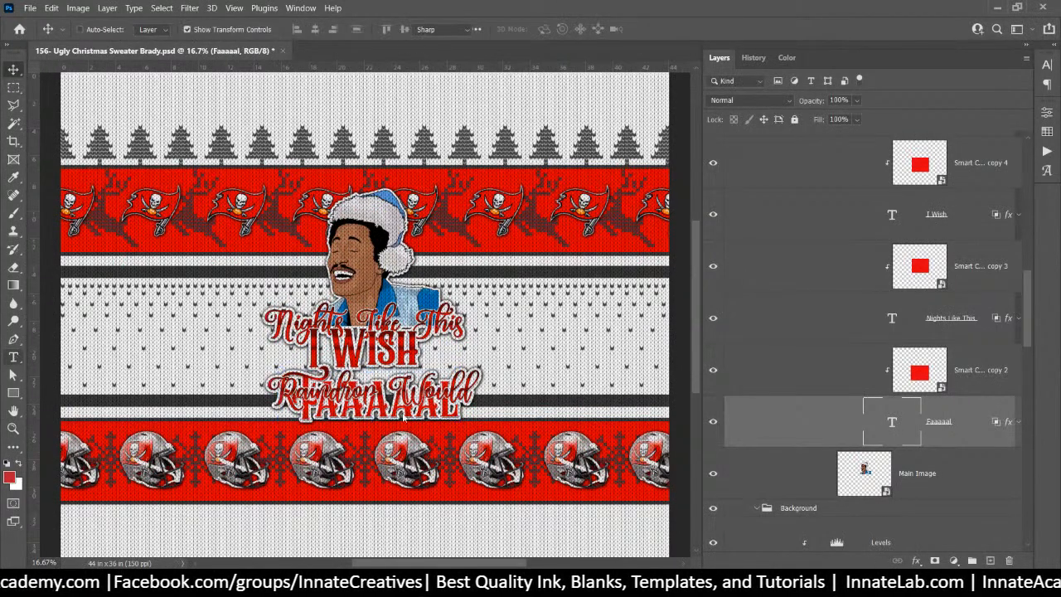
Retype the Raindrop Would line as Snowflakes Would and move it up into place
double_click(290, 396)
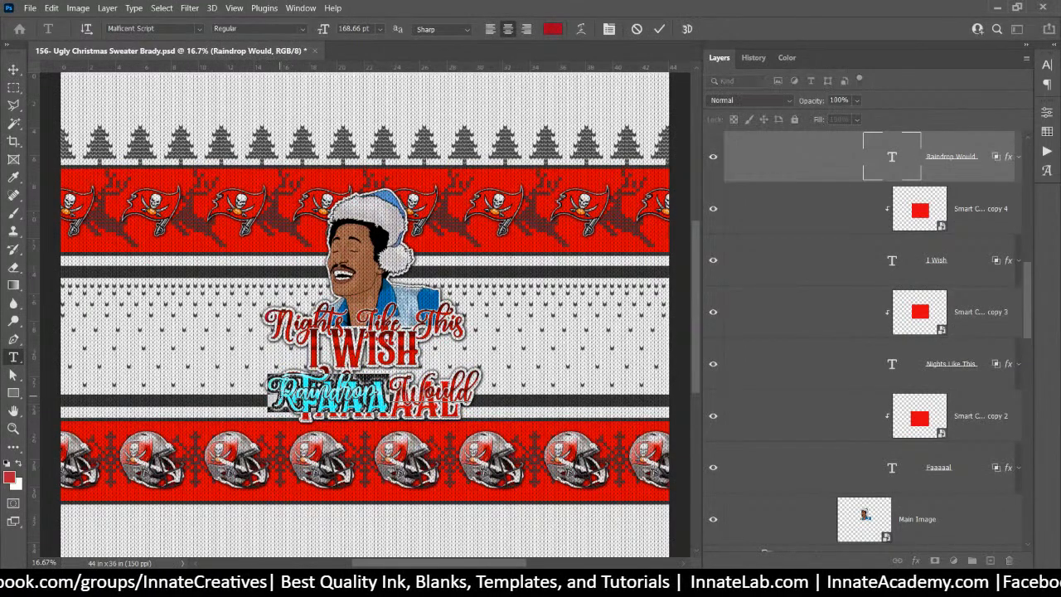
type("Snow")
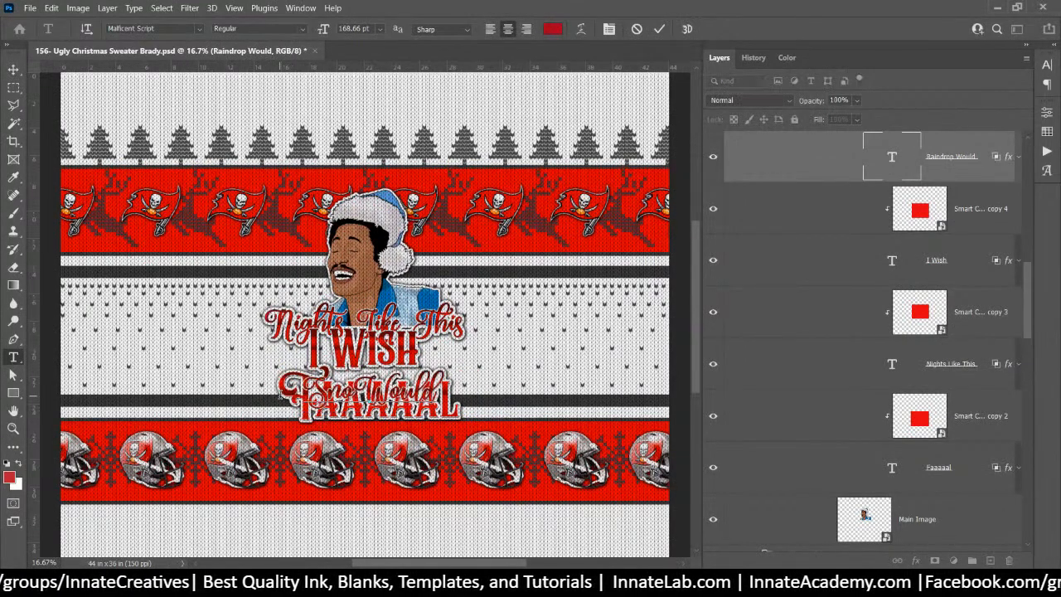
type("flakes")
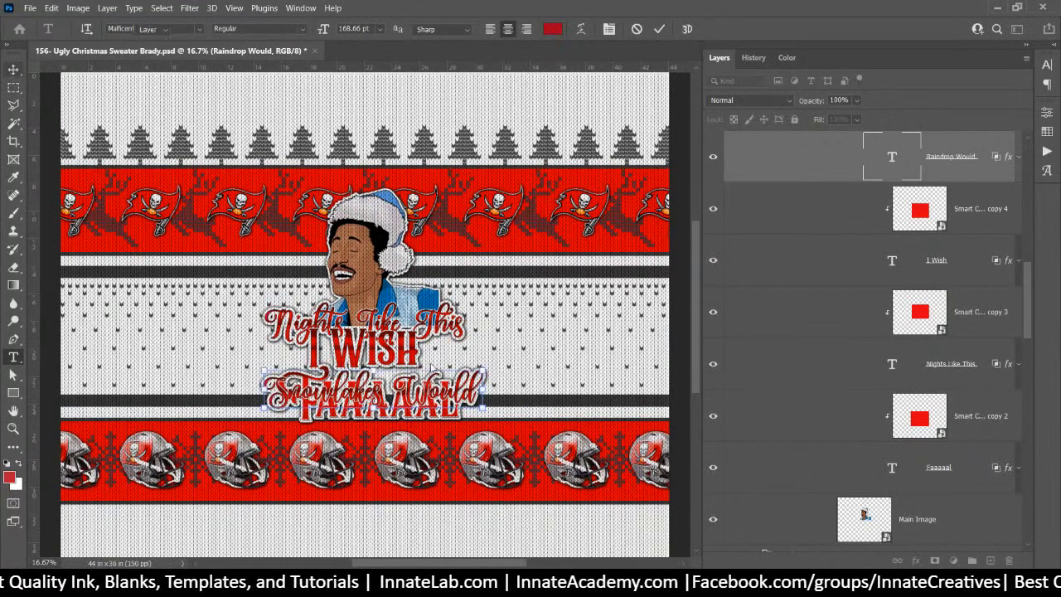
left_click_drag(413, 396, 412, 368)
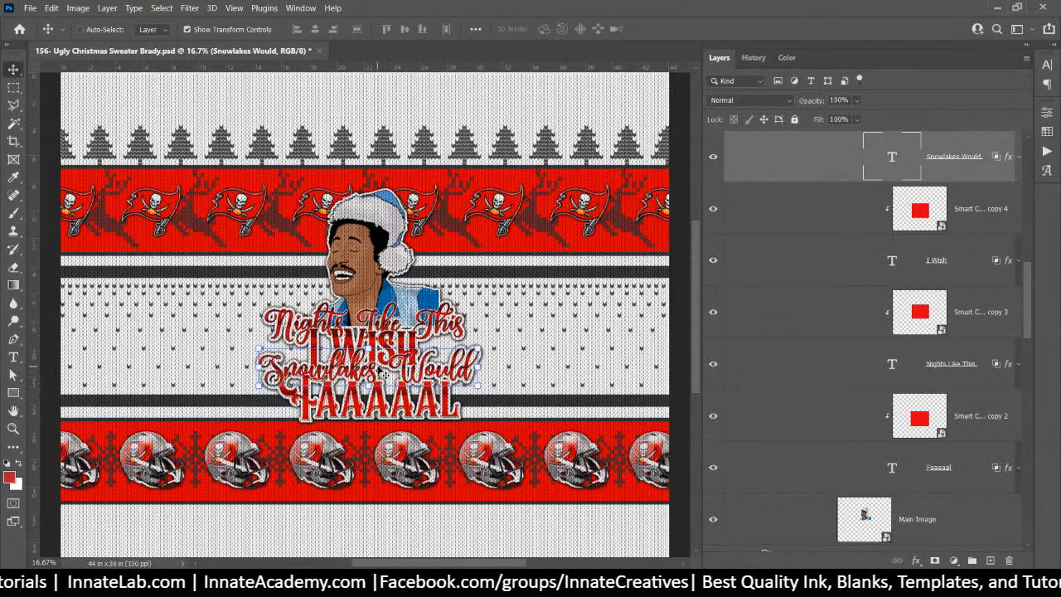
left_click_drag(365, 368, 375, 349)
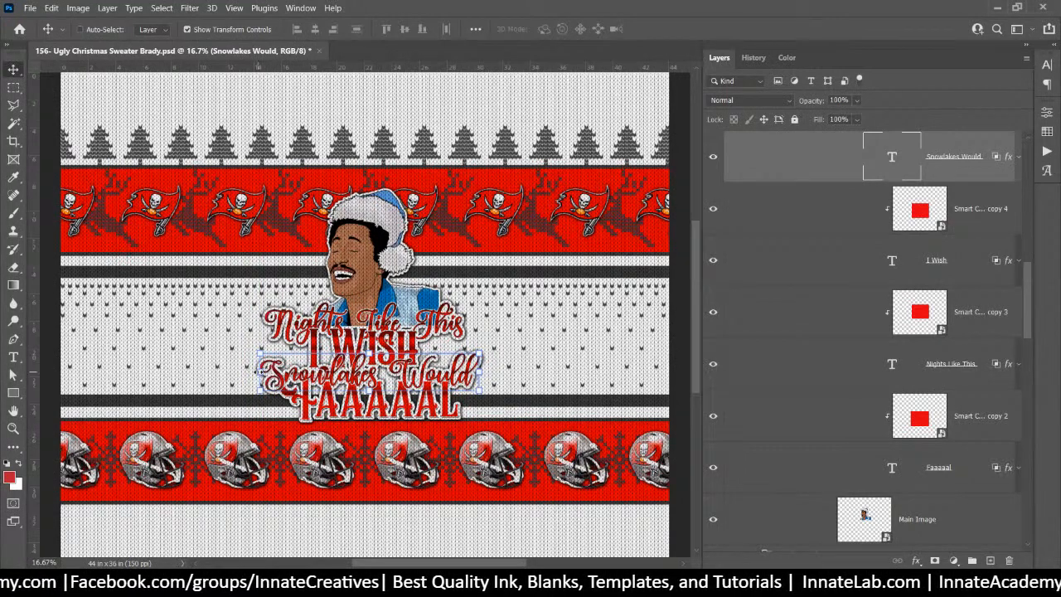
Narrow the Snowflakes Would line to about 89% width and commit the transform
left_click_drag(258, 372, 273, 372)
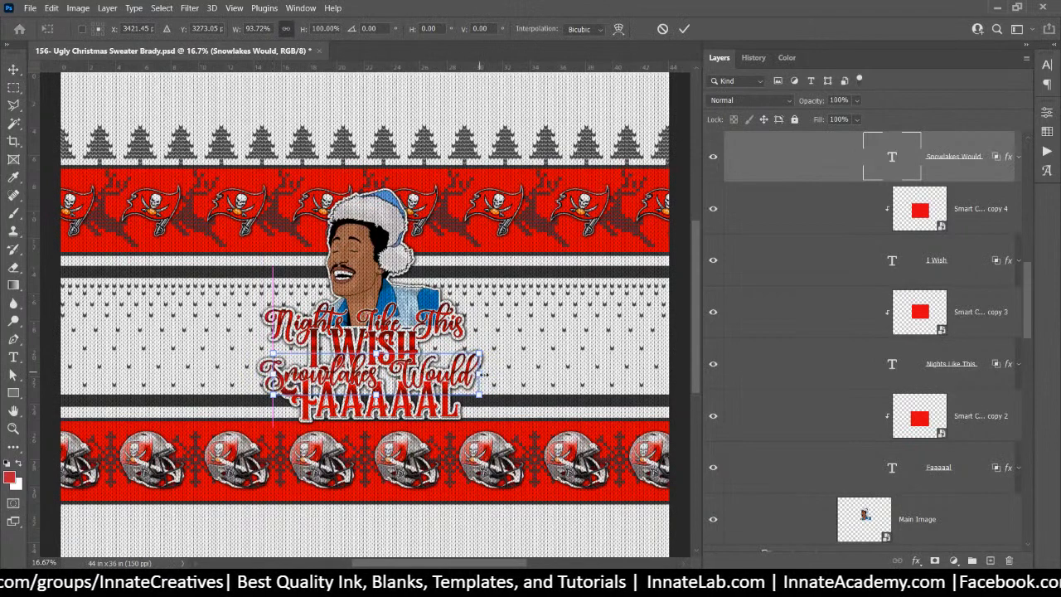
left_click_drag(478, 373, 467, 375)
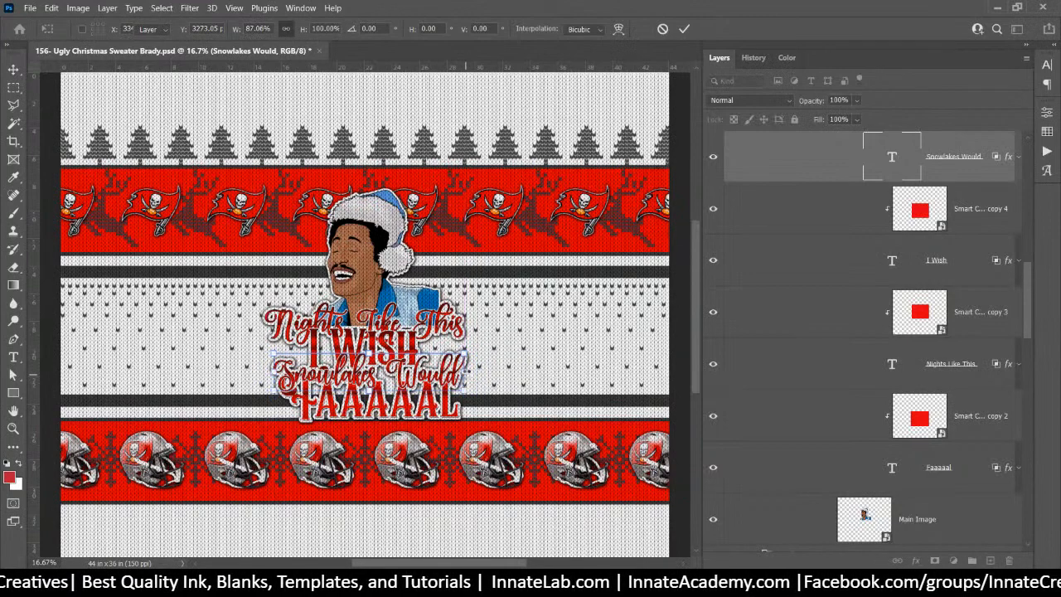
key("Return")
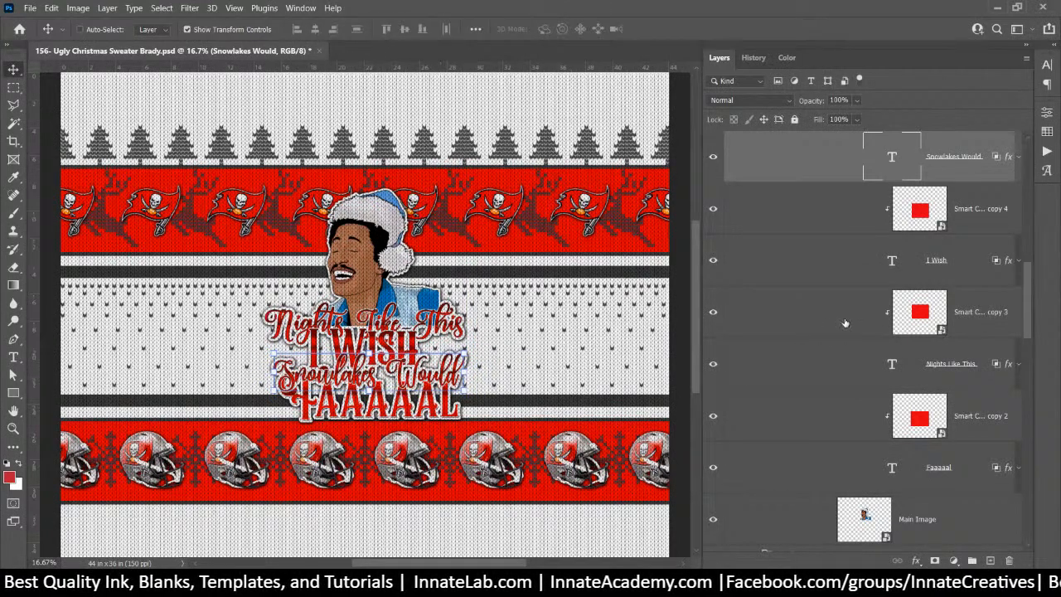
Duplicate the black Color Fill 1 layer above both Snowflakes Would and Nights Like This
scroll(943, 238, "down", 2)
scroll(932, 290, "up", 4)
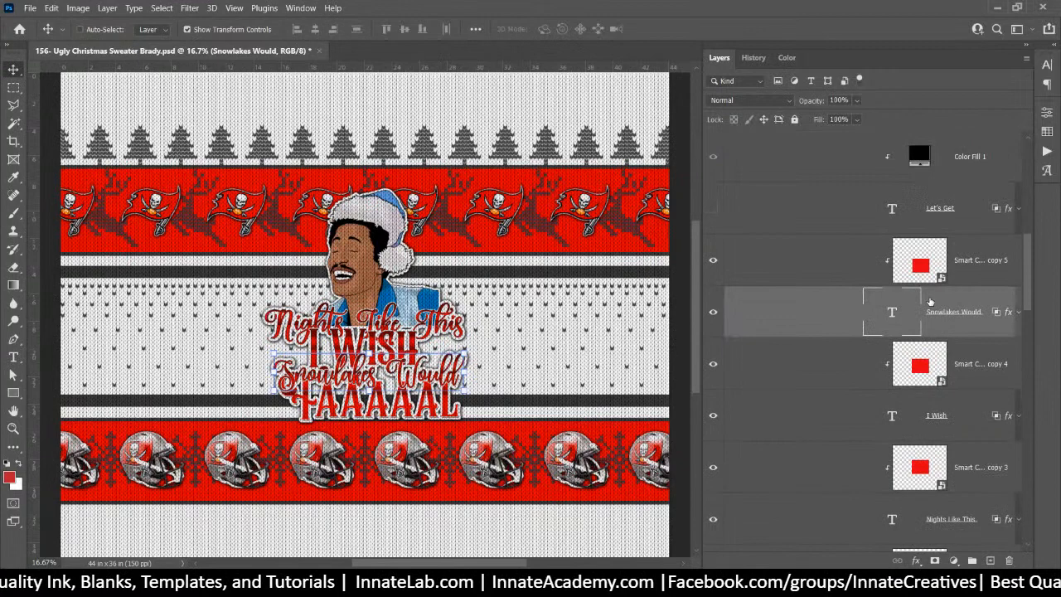
left_click(976, 163)
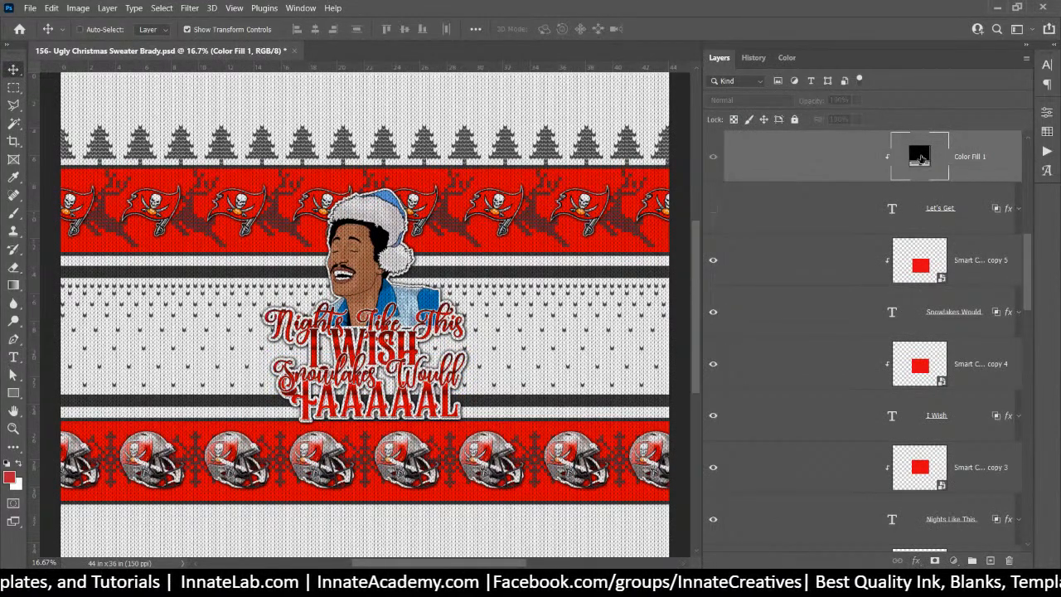
left_click_drag(920, 157, 908, 290)
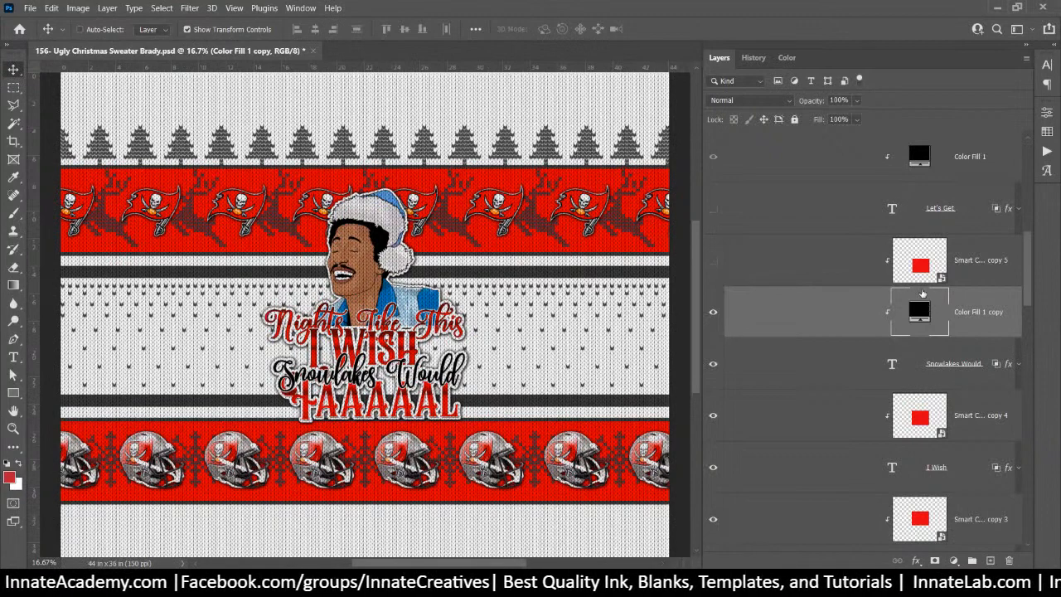
scroll(922, 293, "up", 2)
scroll(922, 293, "down", 4)
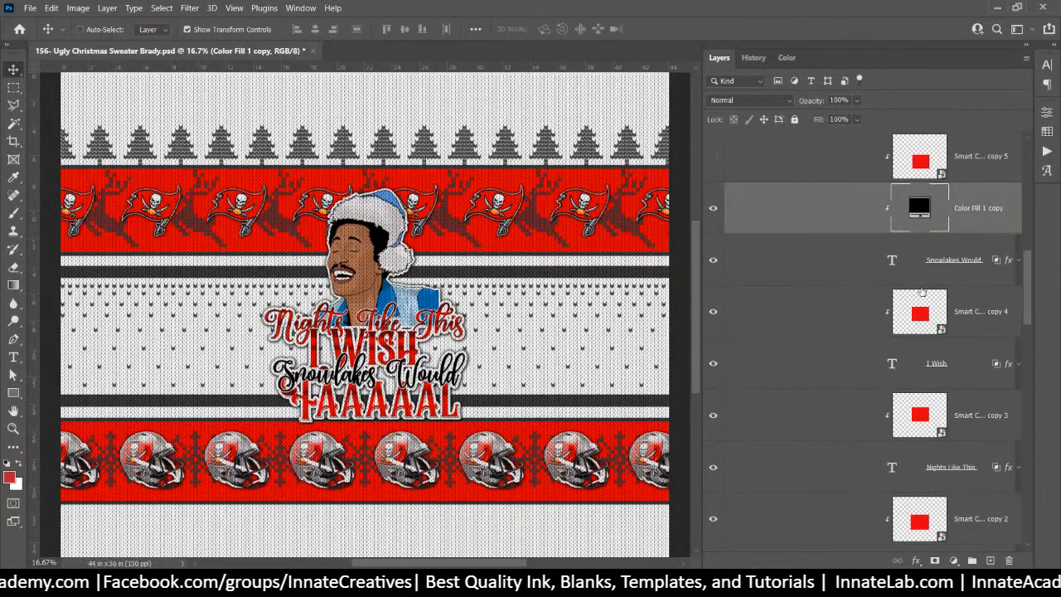
left_click_drag(918, 211, 916, 441)
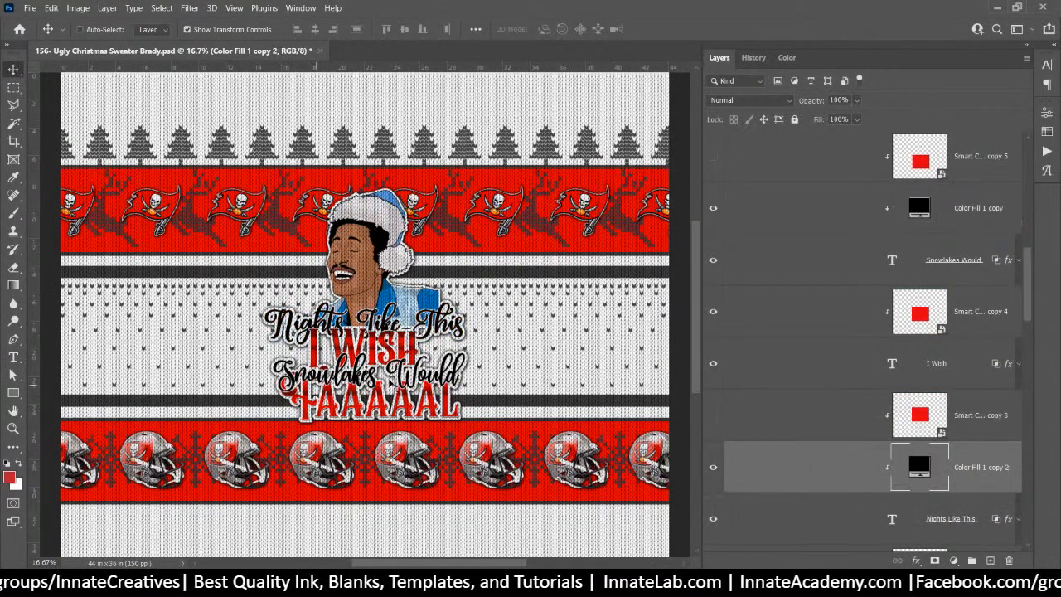
Move the Nights Like This layers above I Wish in the layer stack
left_click(982, 424)
scroll(982, 424, "down", 1)
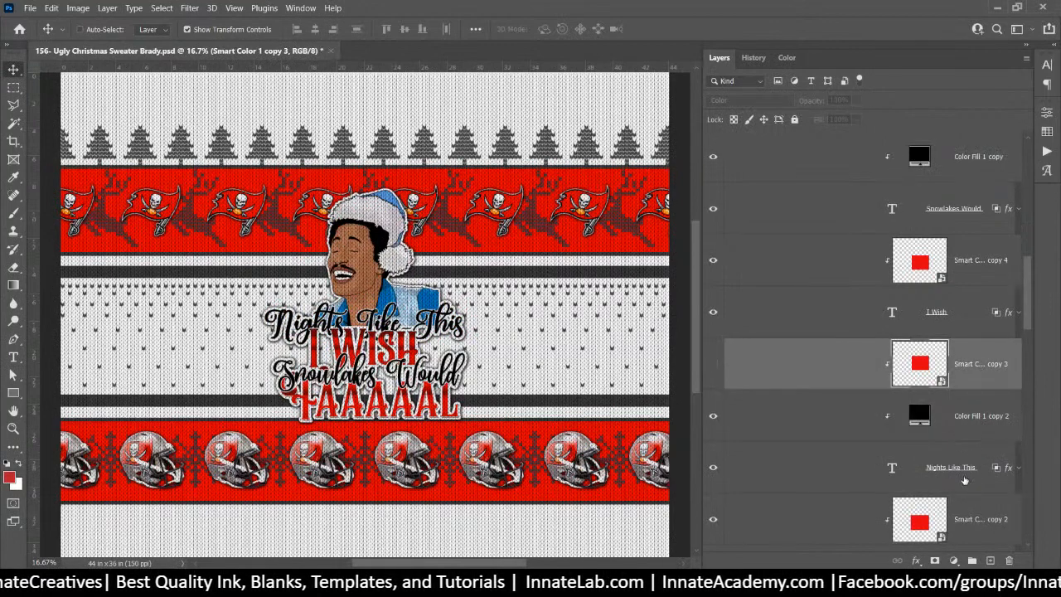
left_click(962, 478, "shift")
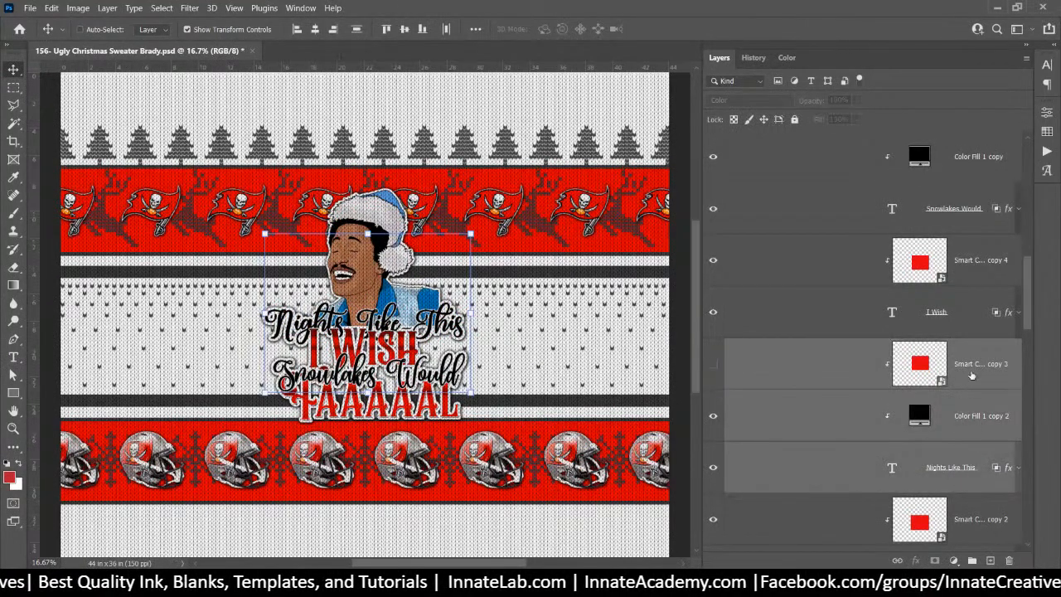
left_click_drag(970, 368, 923, 240)
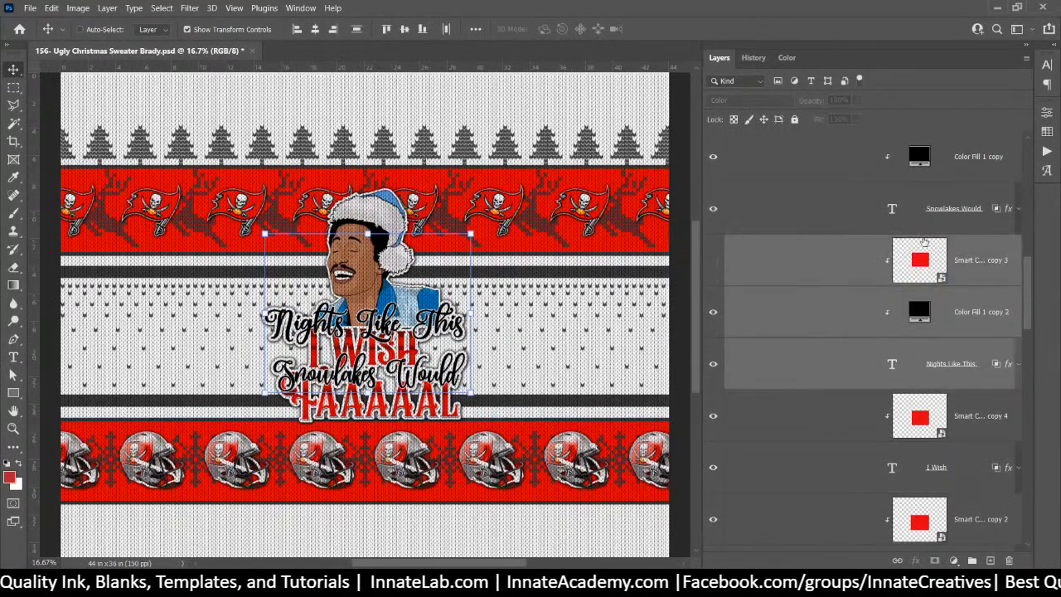
left_click(983, 328)
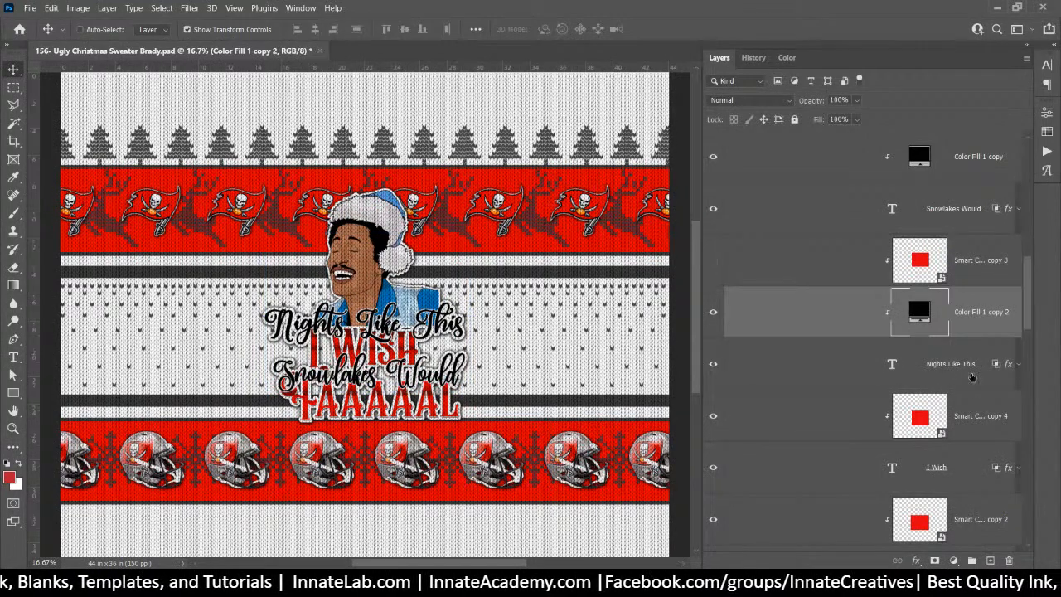
Narrow Nights Like This to about 89% width and nudge it slightly right and down
left_click(971, 376)
key("ctrl+t")
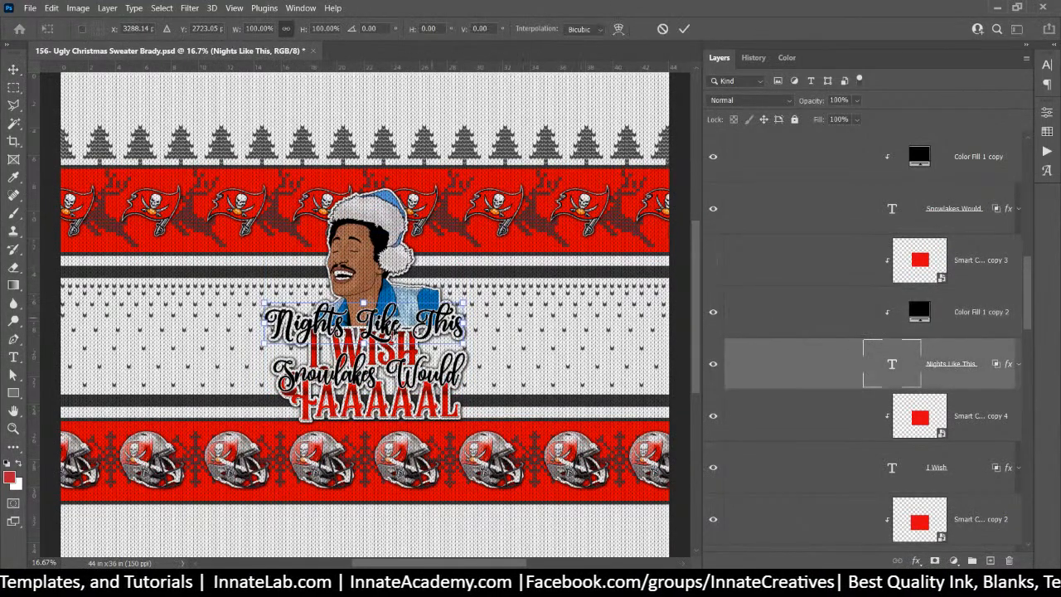
left_click_drag(264, 322, 280, 322)
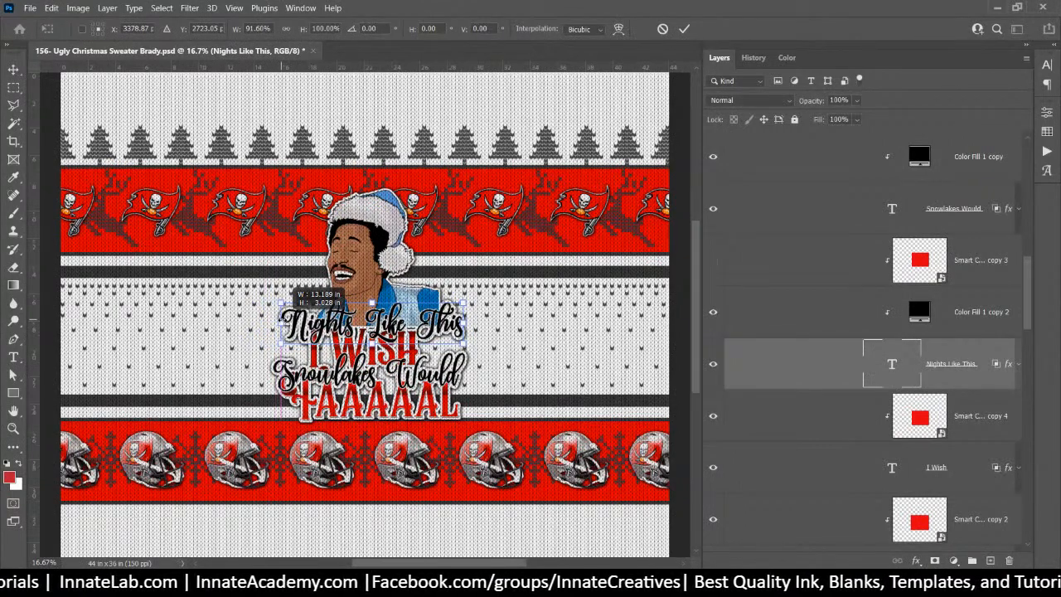
left_click_drag(463, 322, 454, 321)
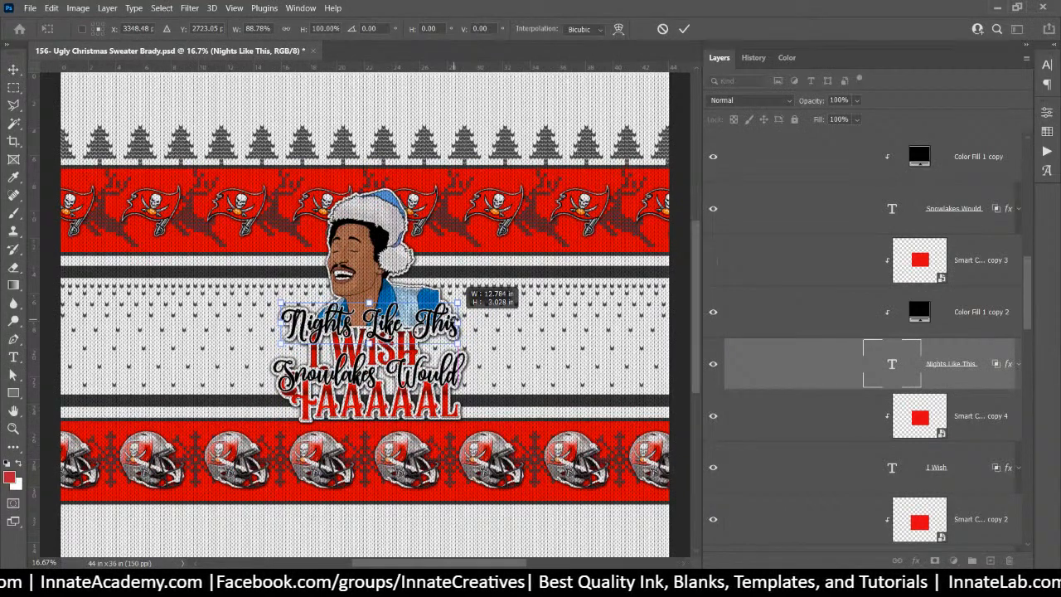
key("Return")
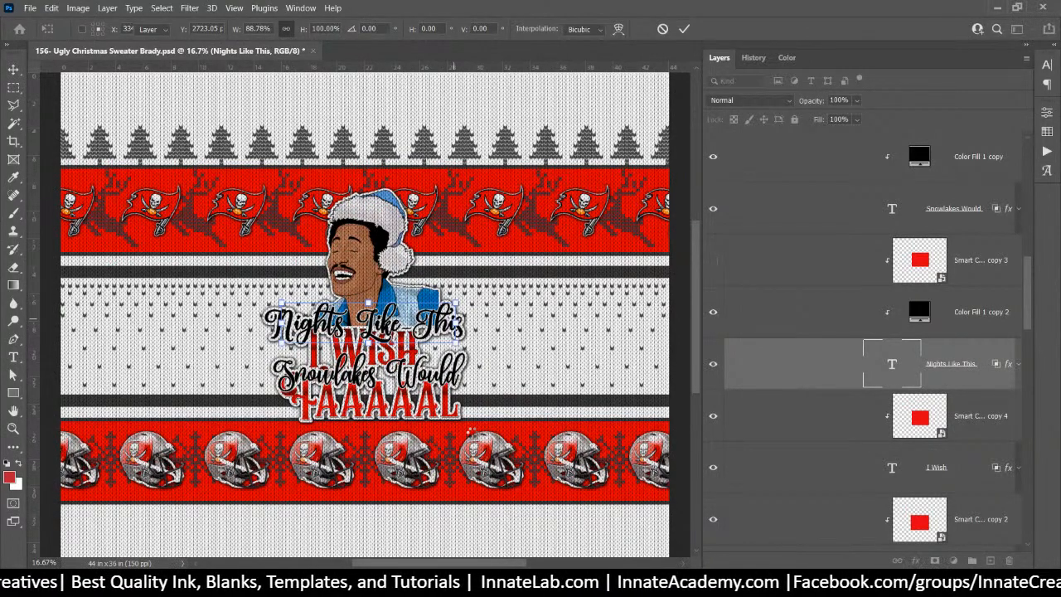
key("Return")
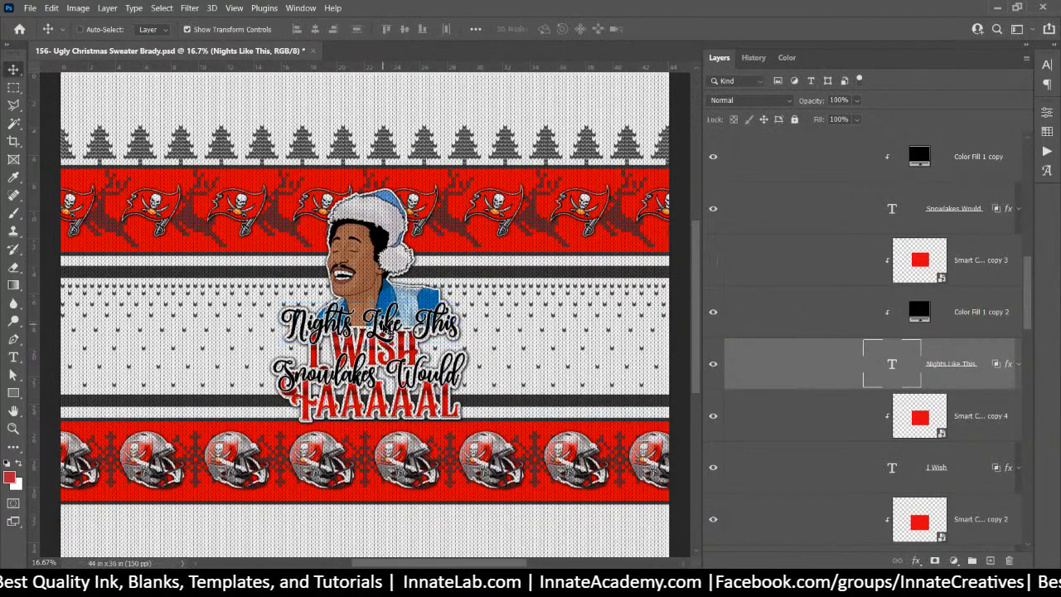
left_click_drag(386, 328, 387, 323)
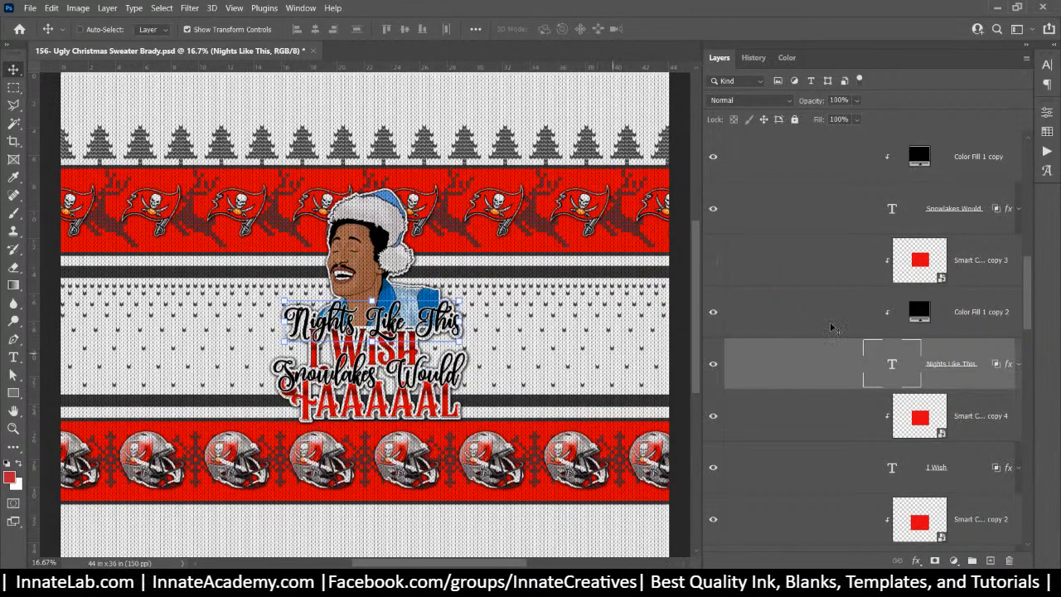
left_click(926, 264)
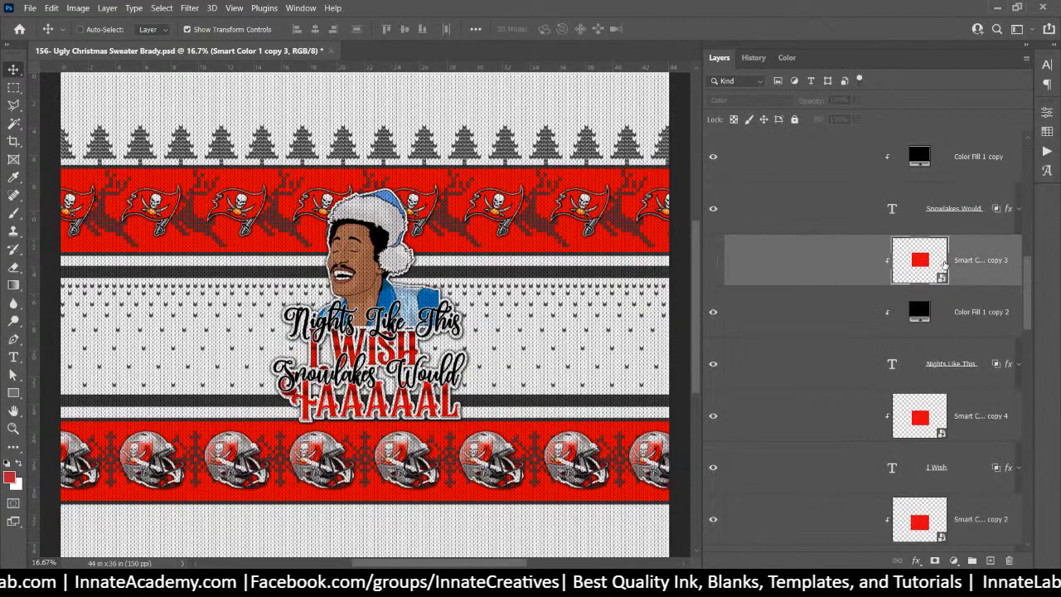
Sample the Santa hat's lighter blue and save it as the swatch Swatch 4
double_click(920, 260)
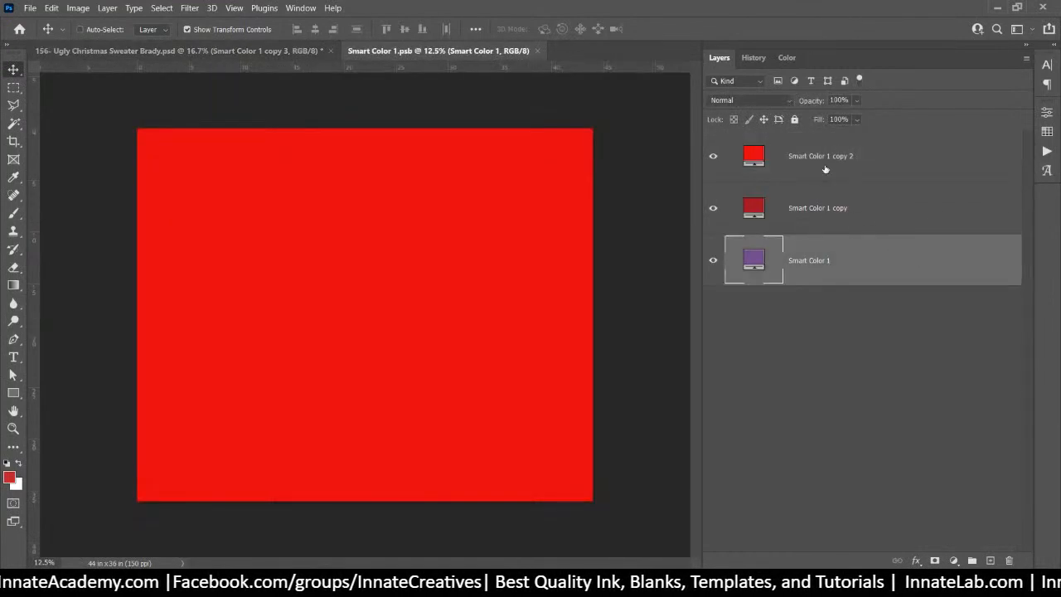
left_click(250, 56)
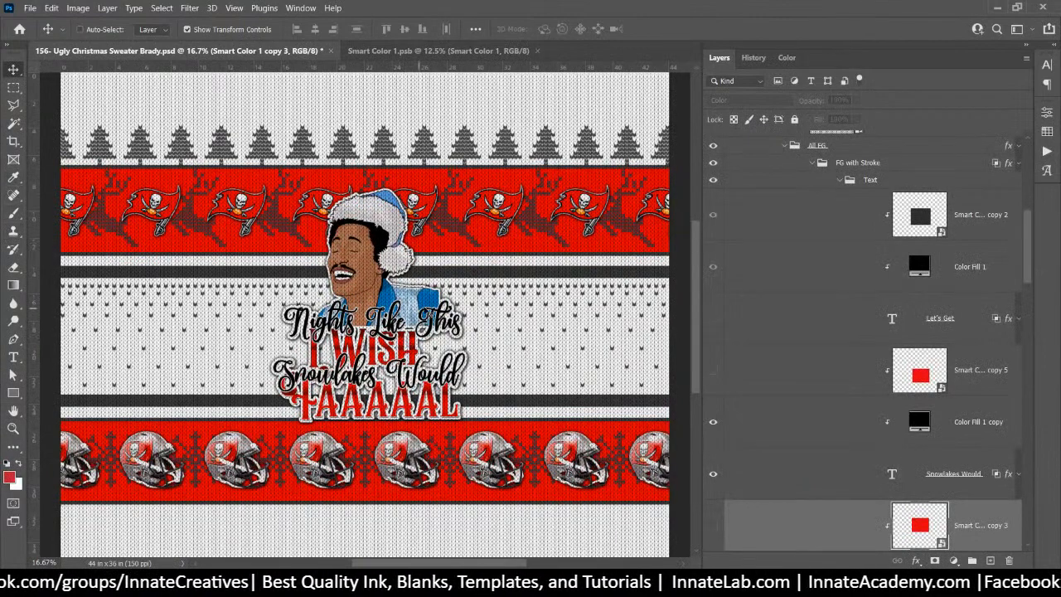
left_click(13, 179)
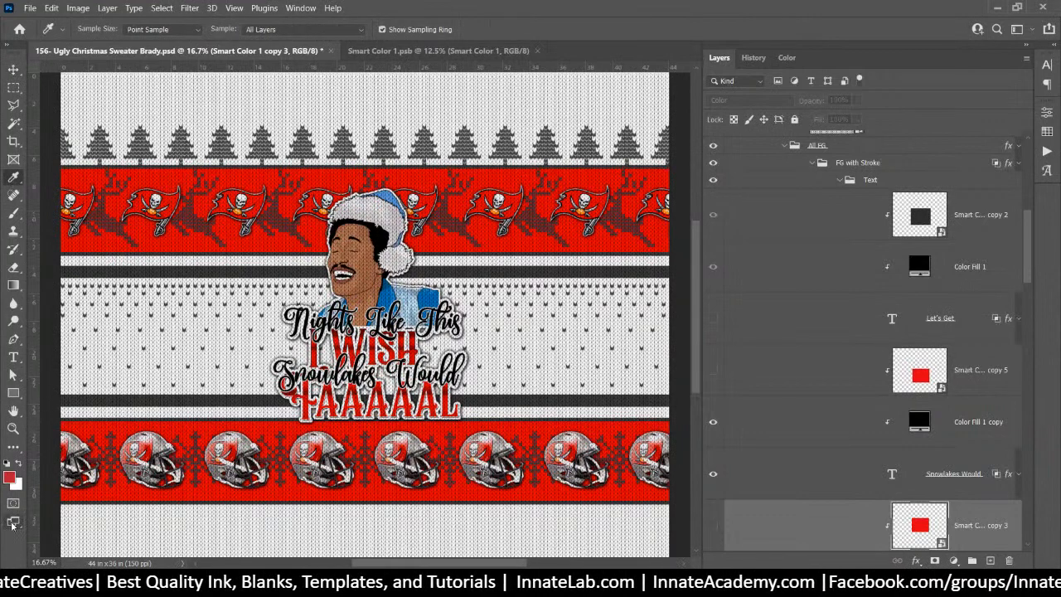
left_click(9, 479)
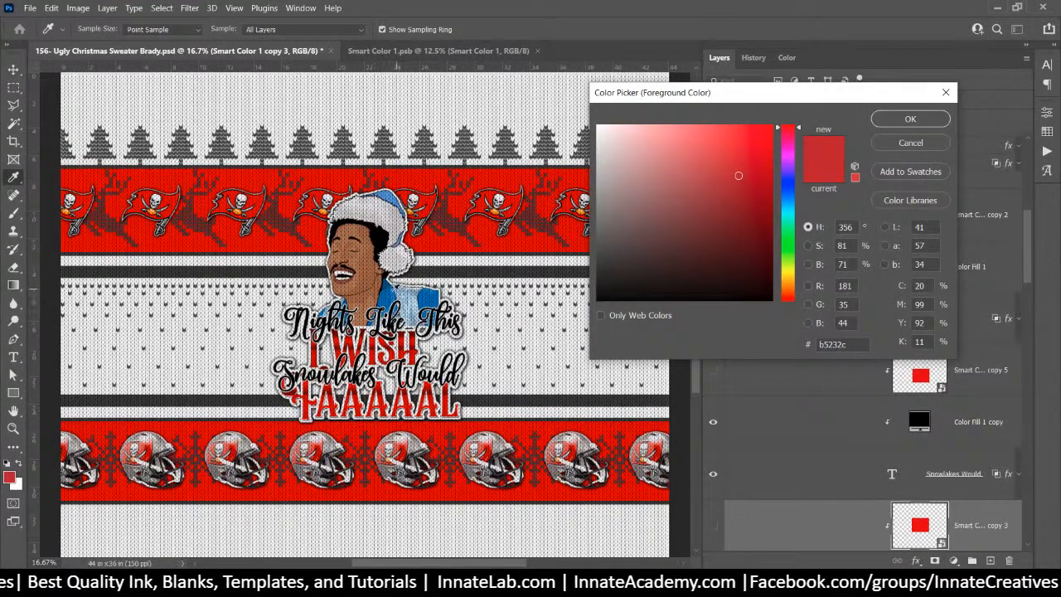
left_click(388, 291)
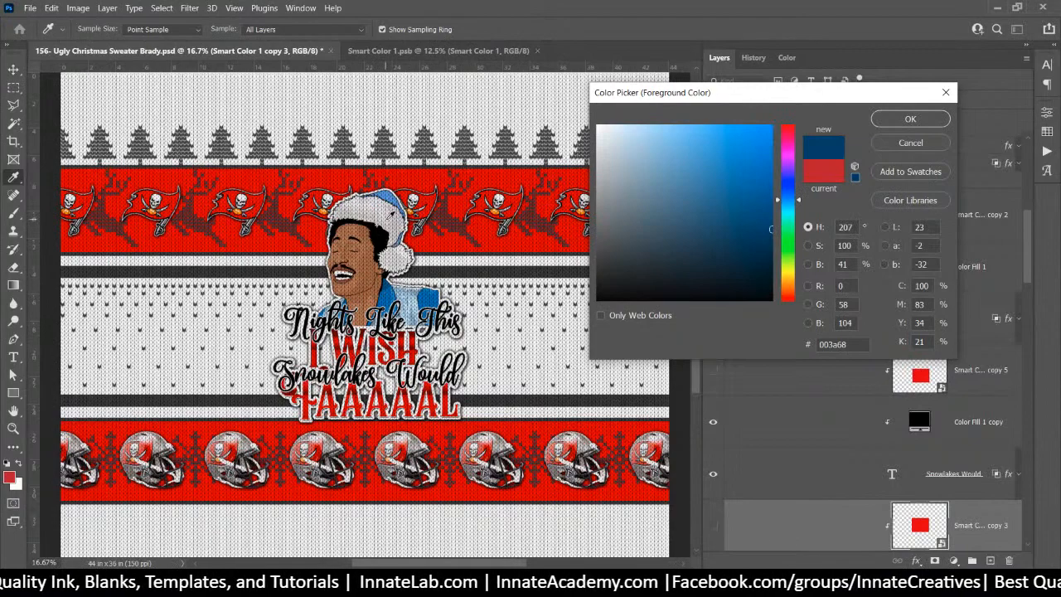
left_click(389, 193)
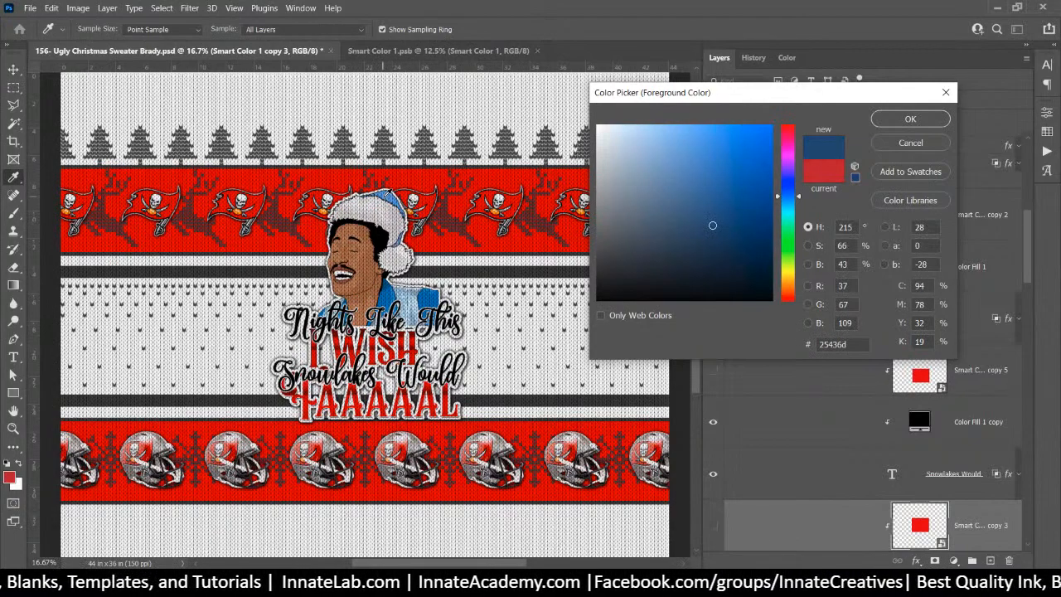
left_click(390, 191)
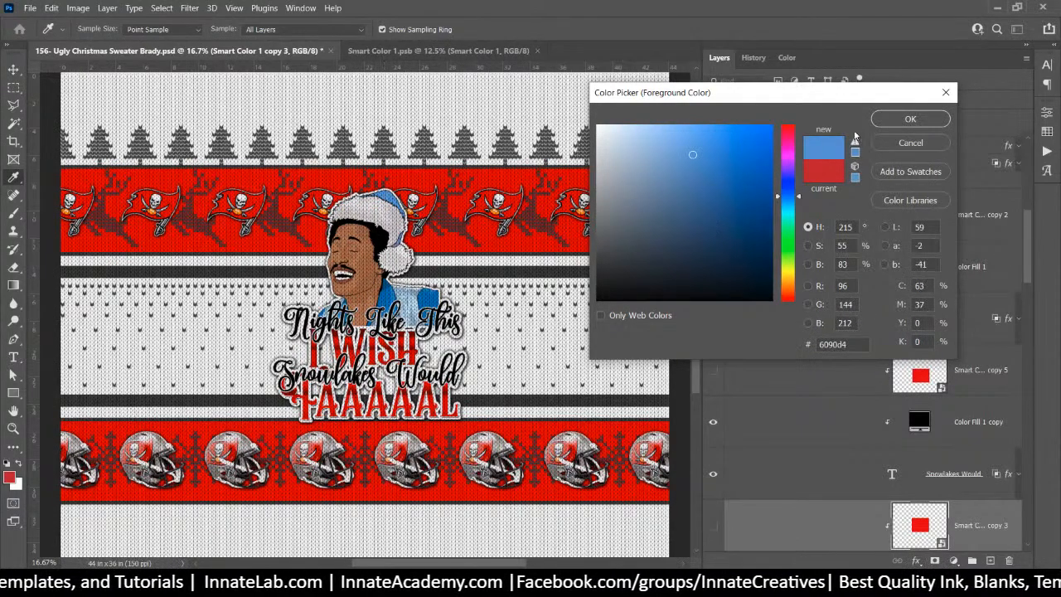
left_click(910, 172)
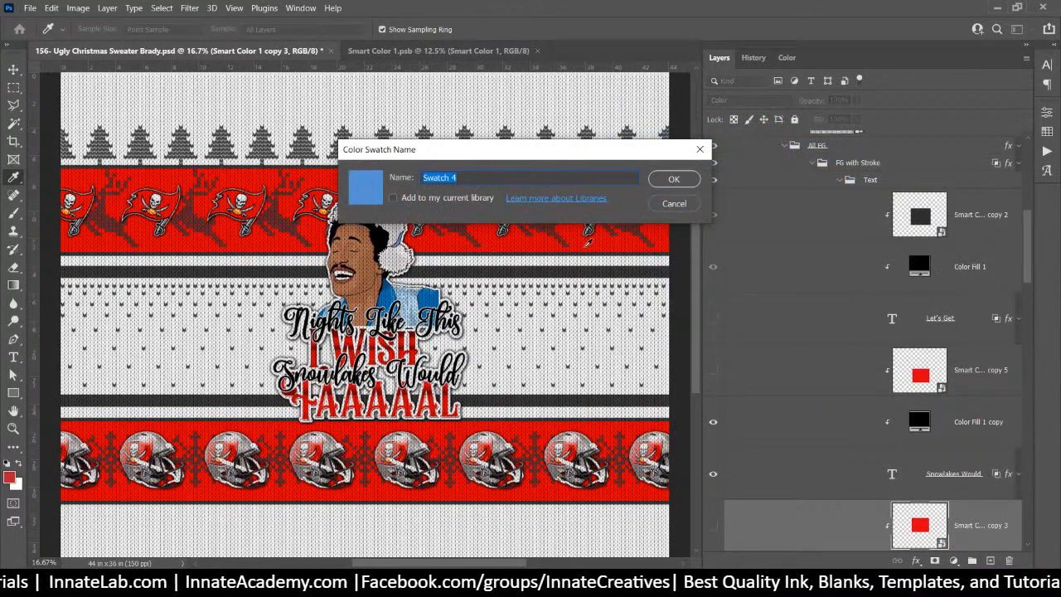
key("Return")
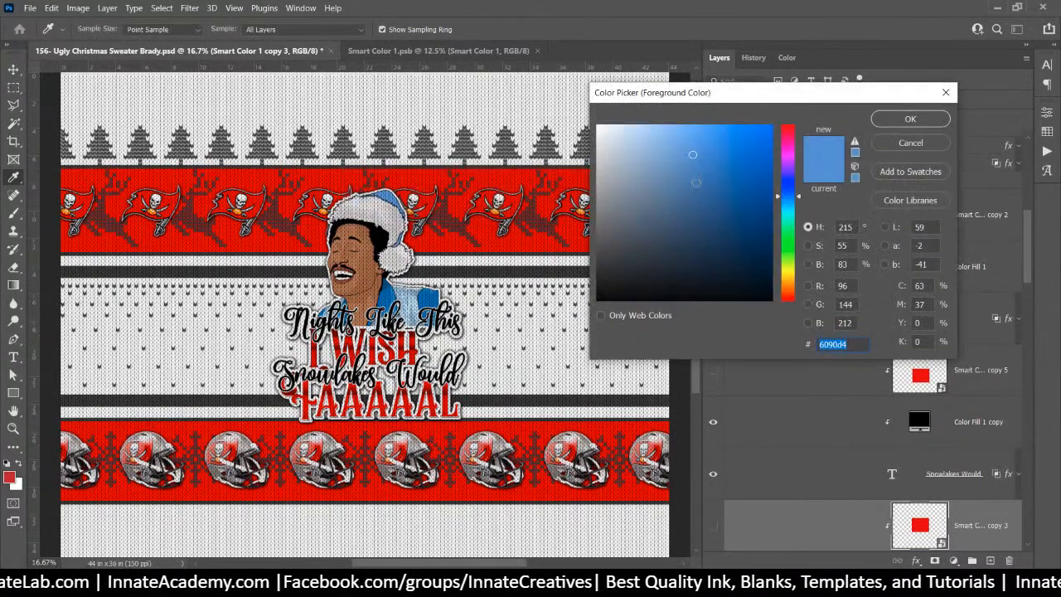
Sample several collar and shirt blues, briefly browsing the Pantone colour libraries
left_click(417, 298)
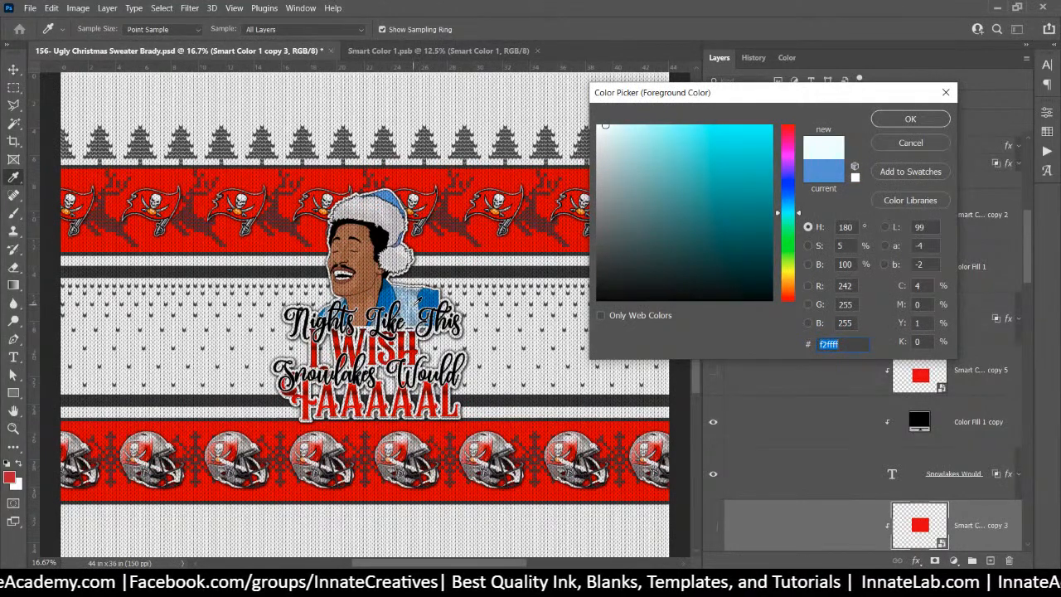
left_click(415, 304)
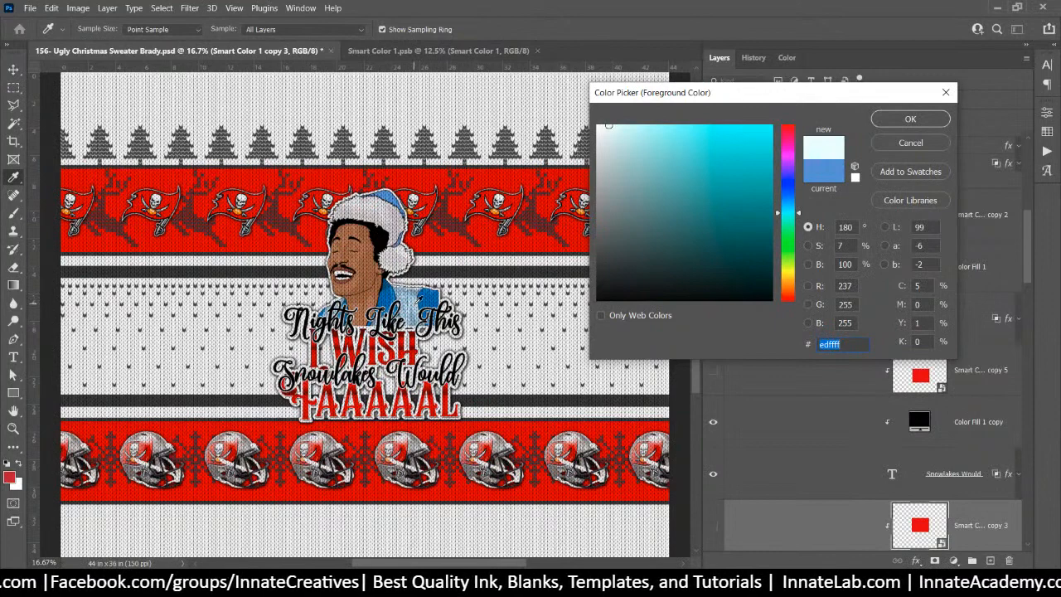
left_click(417, 301)
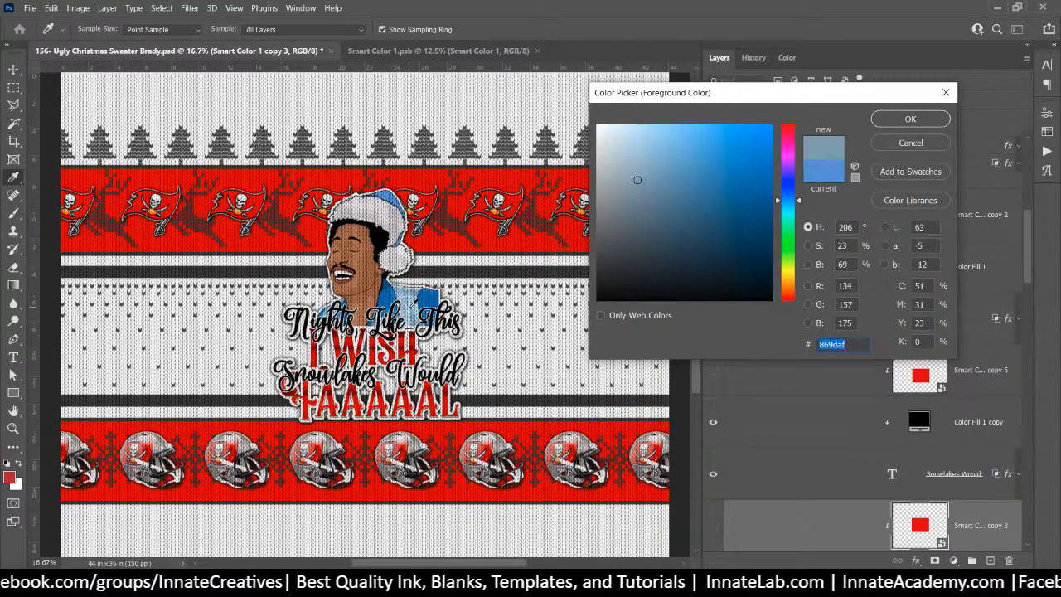
left_click(415, 304)
left_click(414, 302)
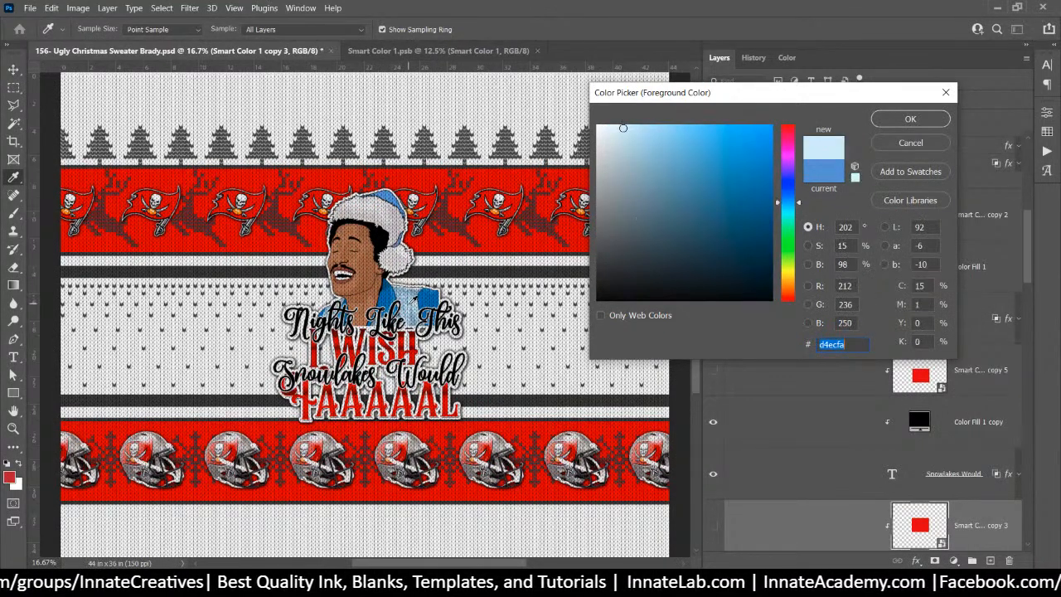
left_click(413, 302)
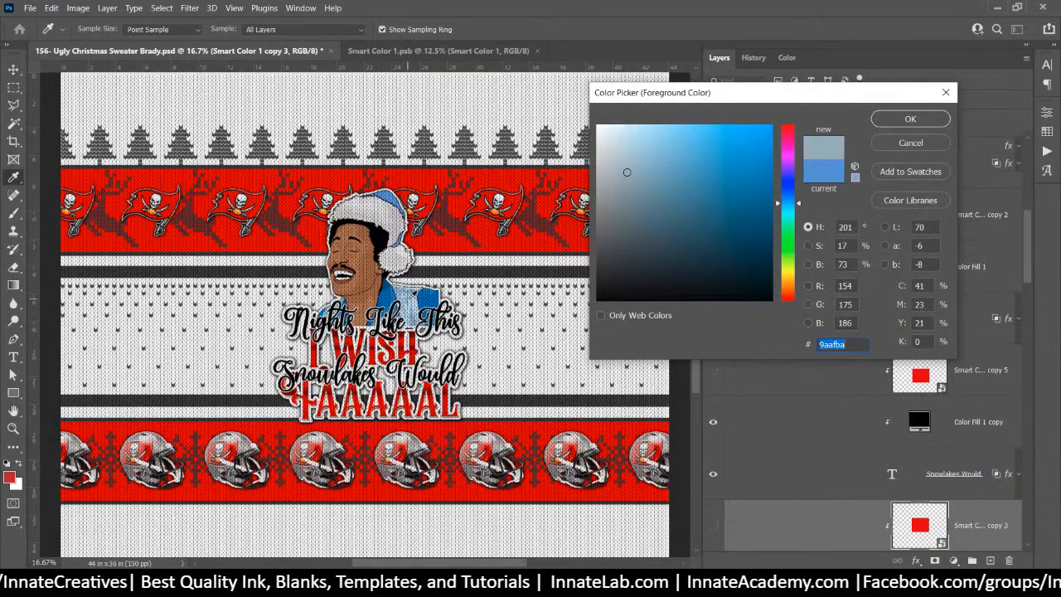
scroll(414, 302, "up", 3)
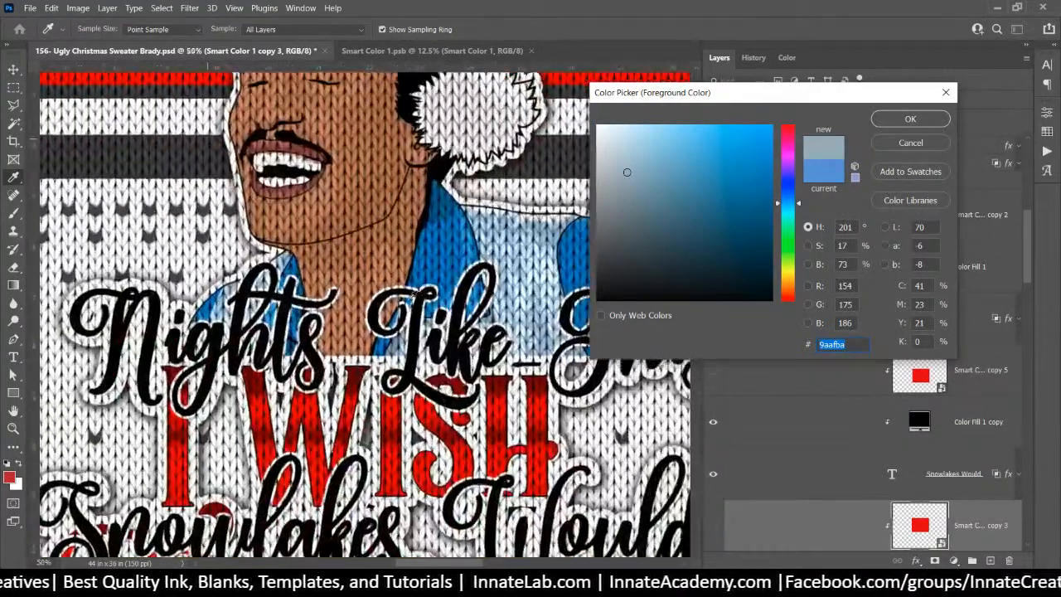
scroll(416, 292, "up", 2)
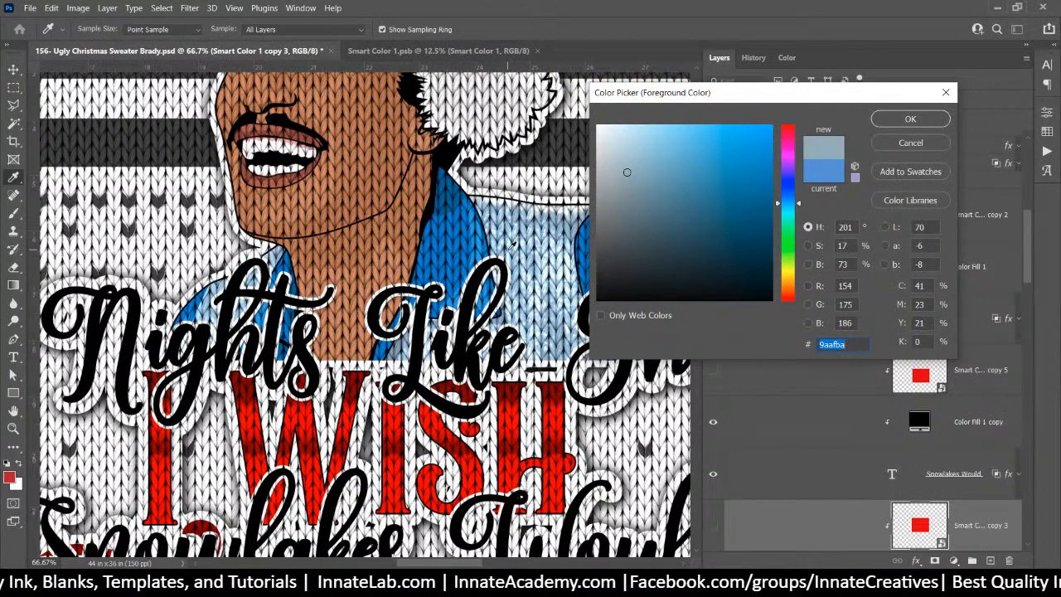
left_click(512, 244)
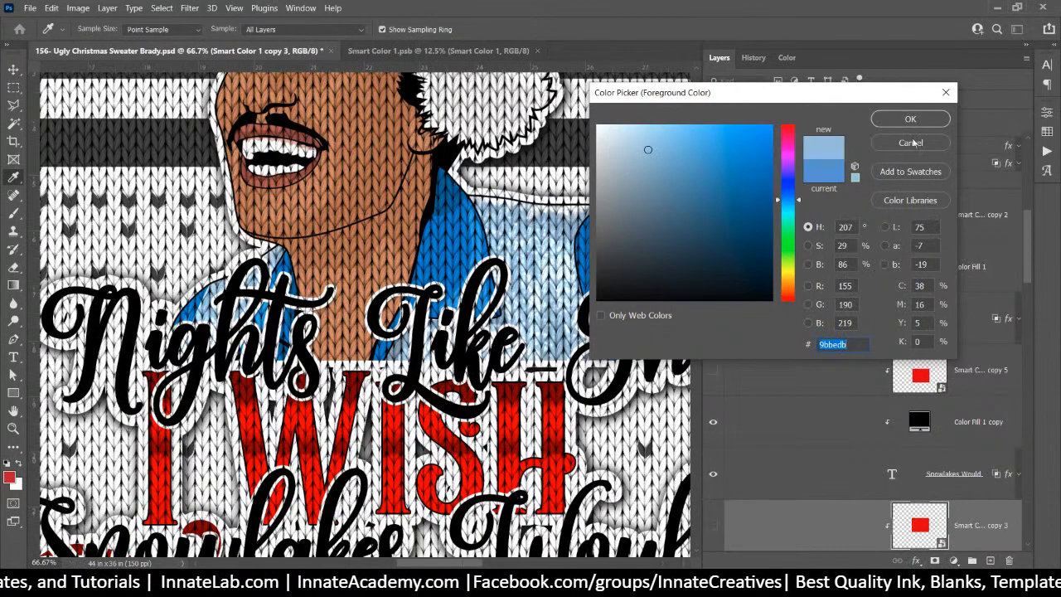
left_click(910, 200)
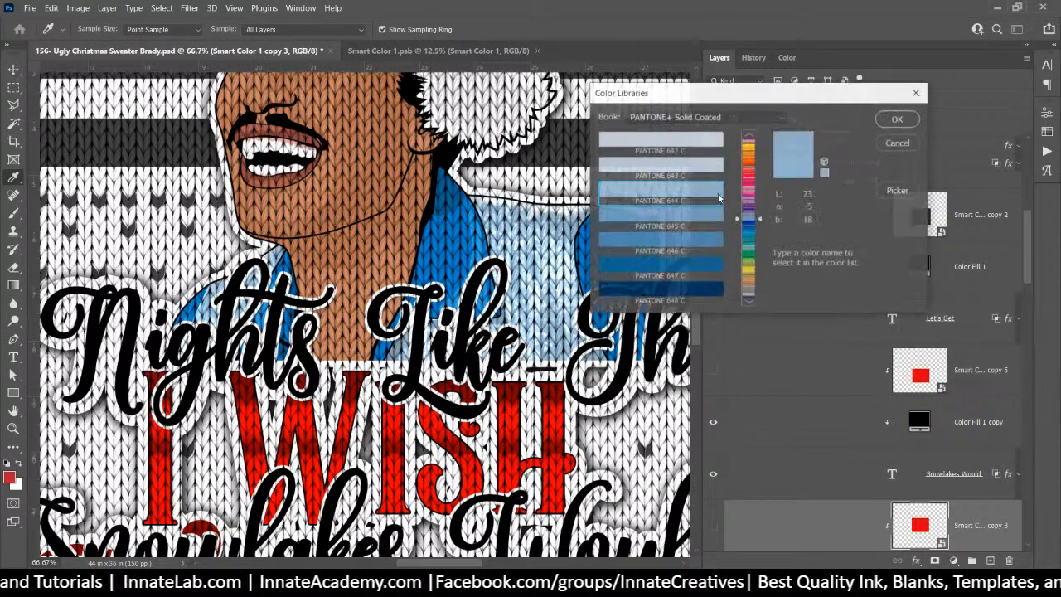
left_click(899, 142)
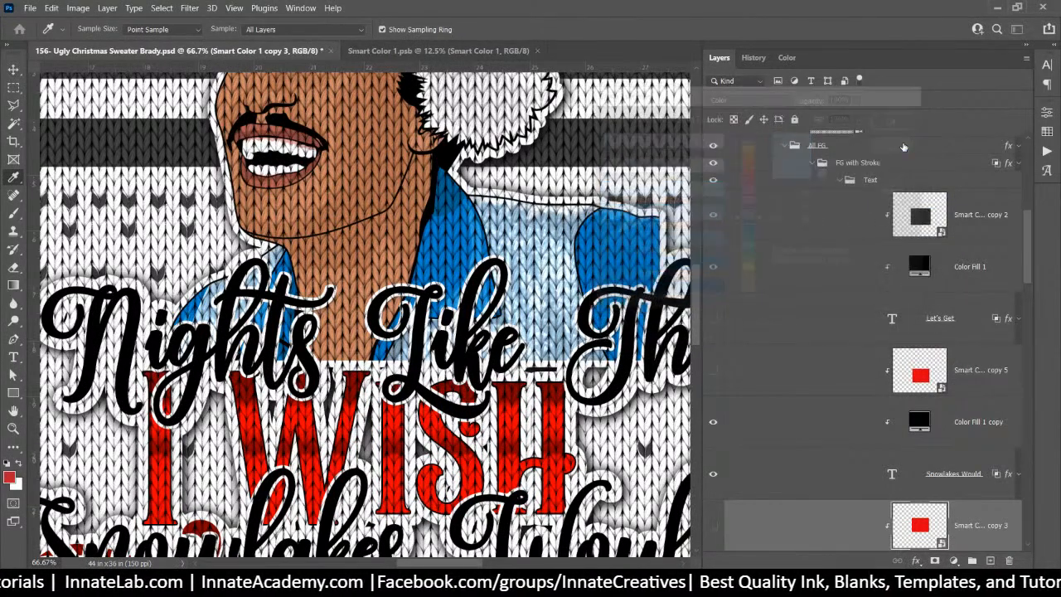
Save the shirt's light blue a4c8e1 as a swatch and set it as the foreground colour
left_click(9, 478)
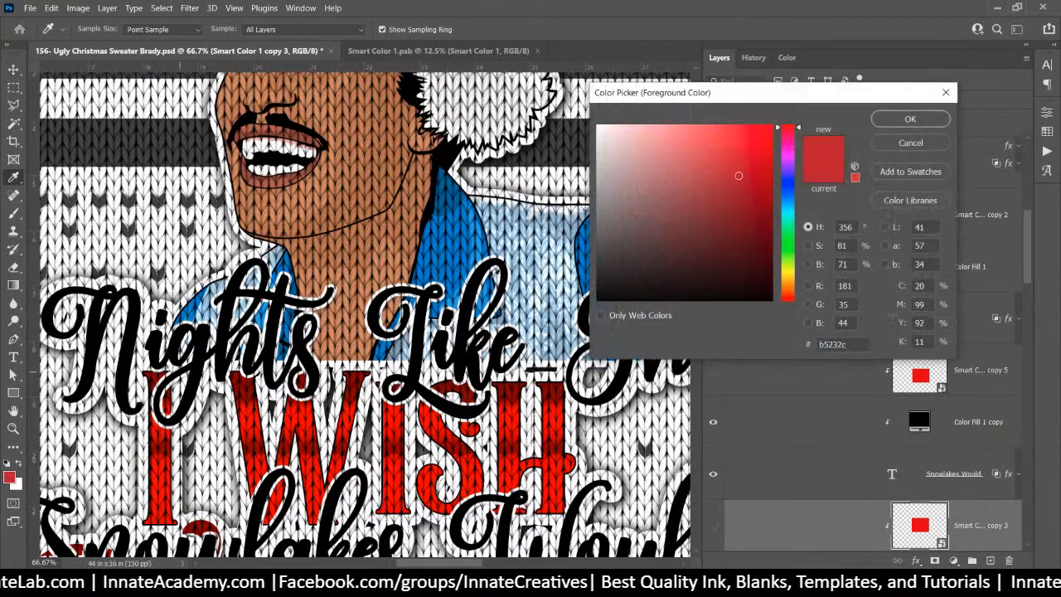
left_click(527, 209)
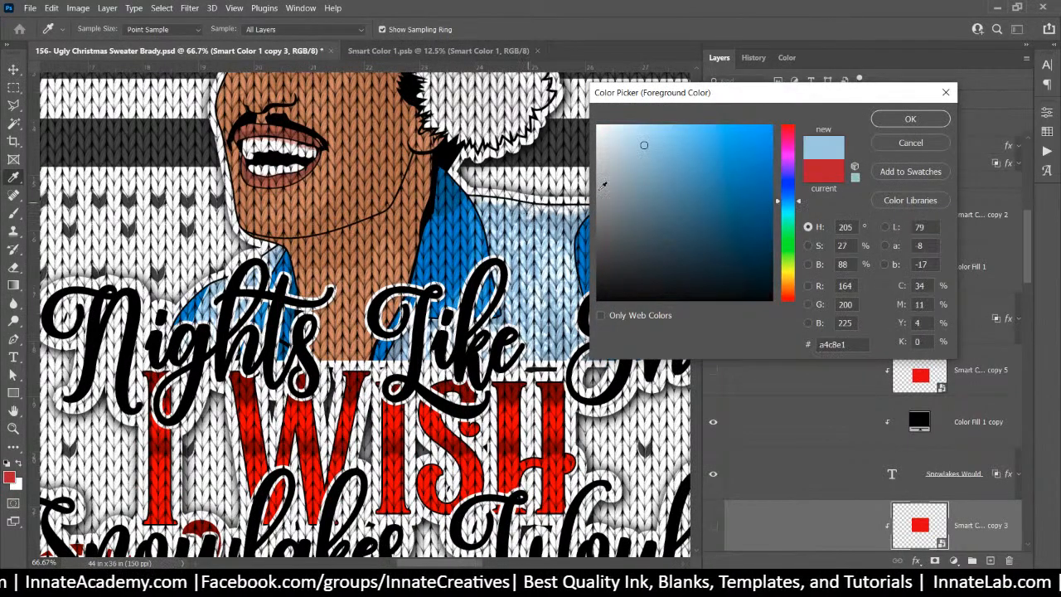
left_click(909, 171)
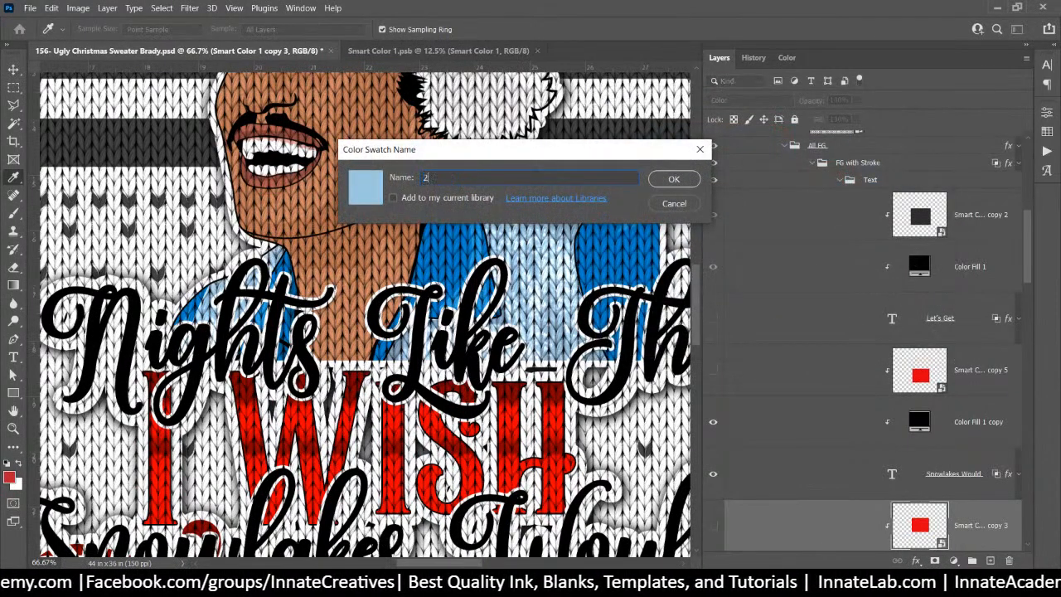
key("Return")
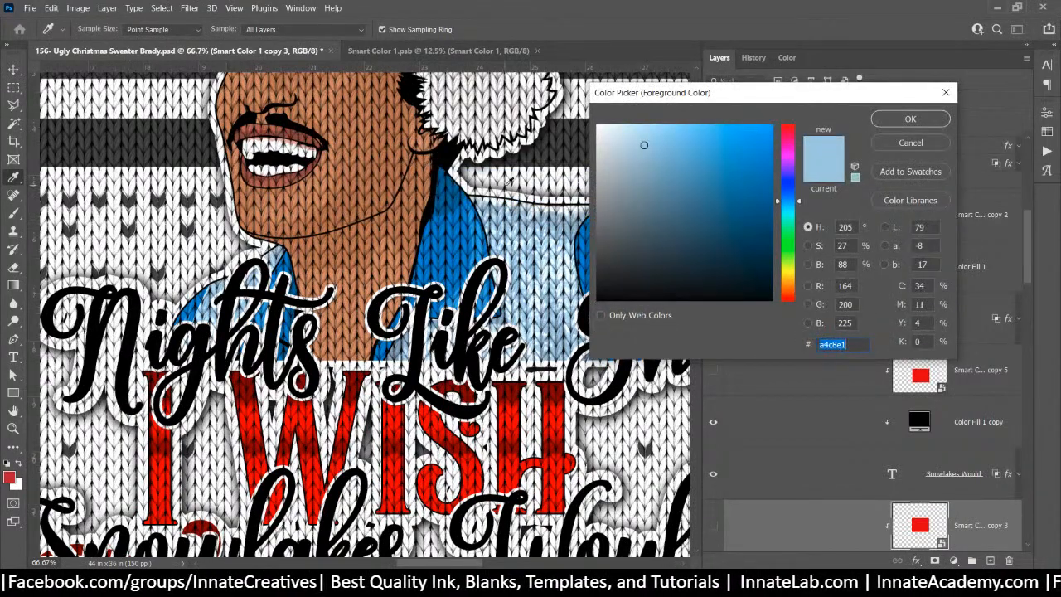
left_click(912, 120)
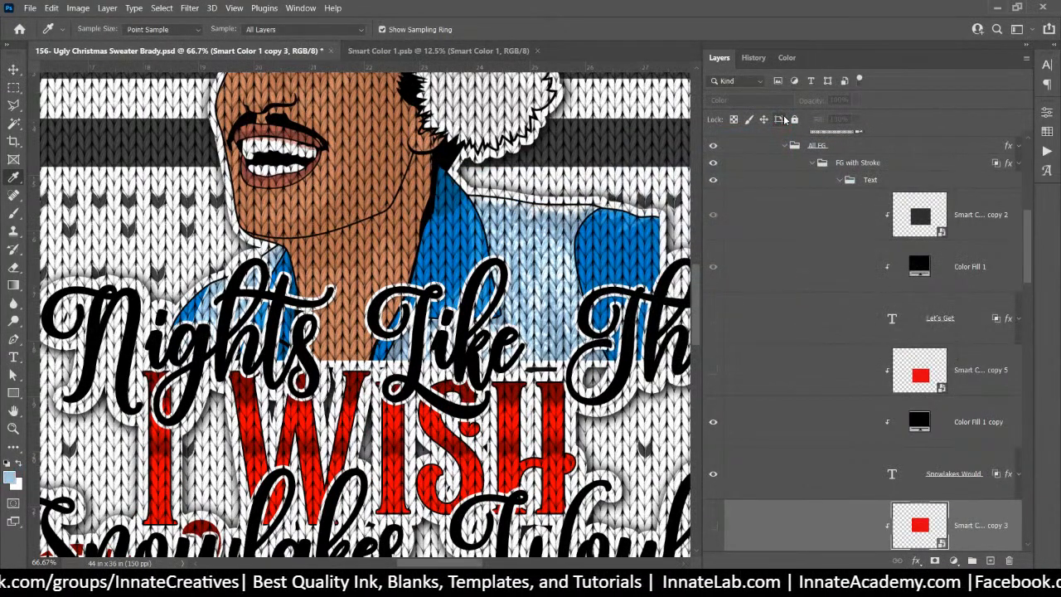
key("ctrl+minus")
key("ctrl+minus")
key("ctrl+minus")
key("ctrl+minus")
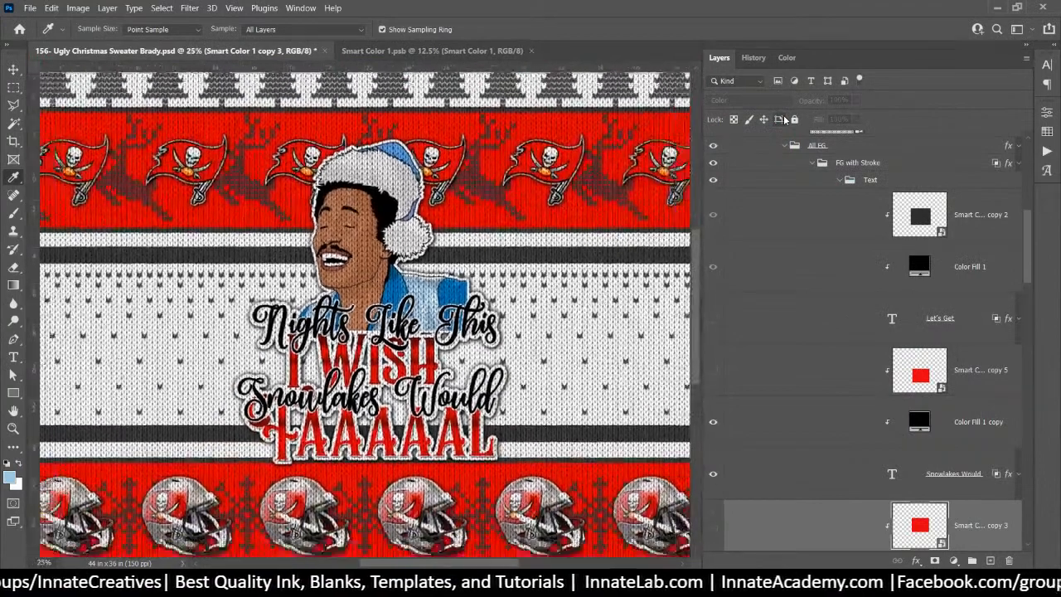
Change Smart Color 1's top red fill to the blue swatch and save it back
scroll(711, 271, "up", 10)
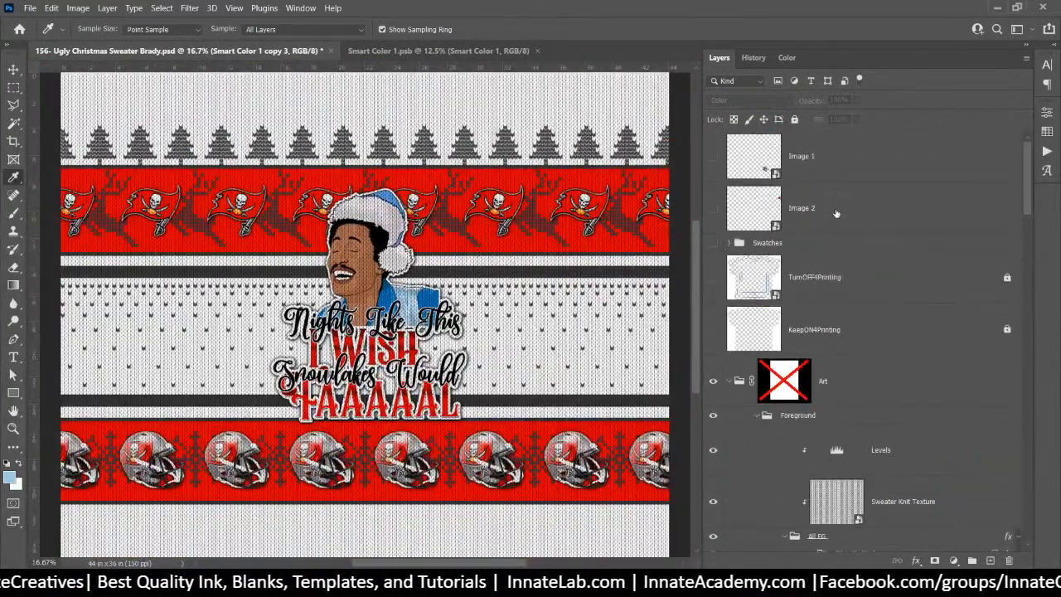
left_click(713, 242)
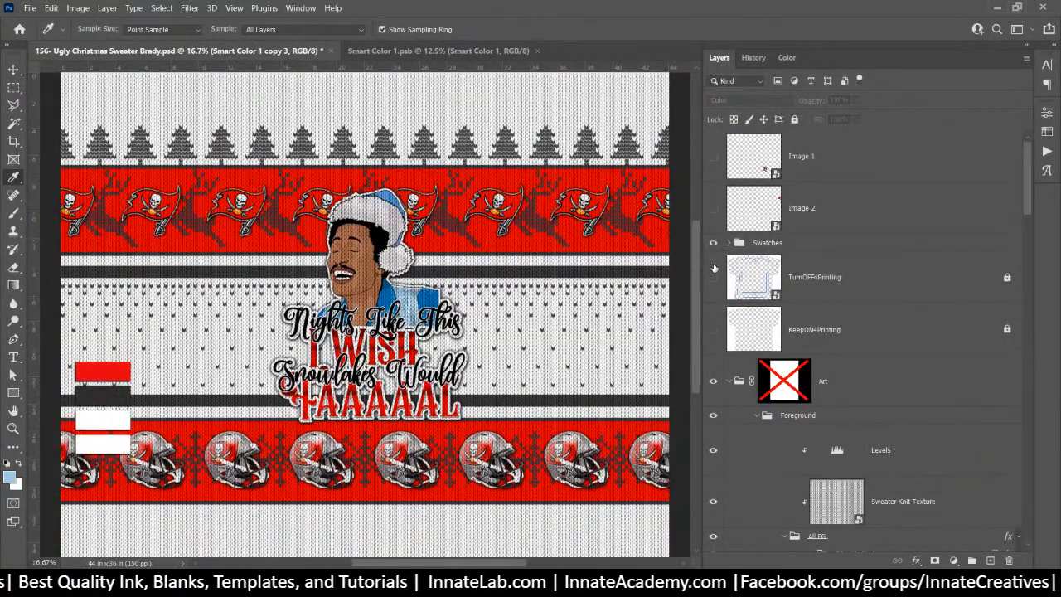
left_click(730, 243)
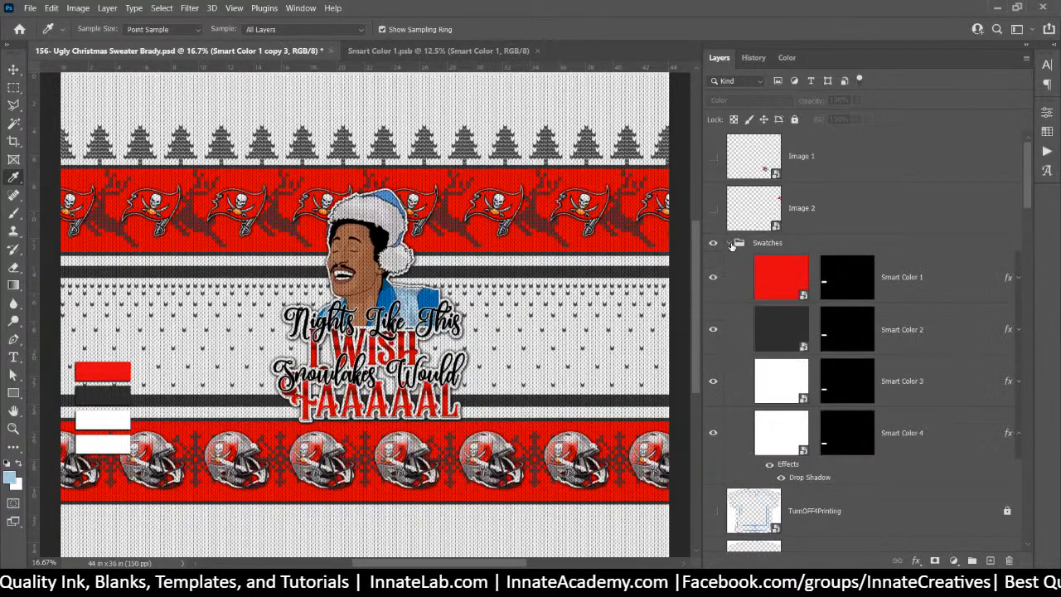
double_click(778, 299)
left_click(793, 156)
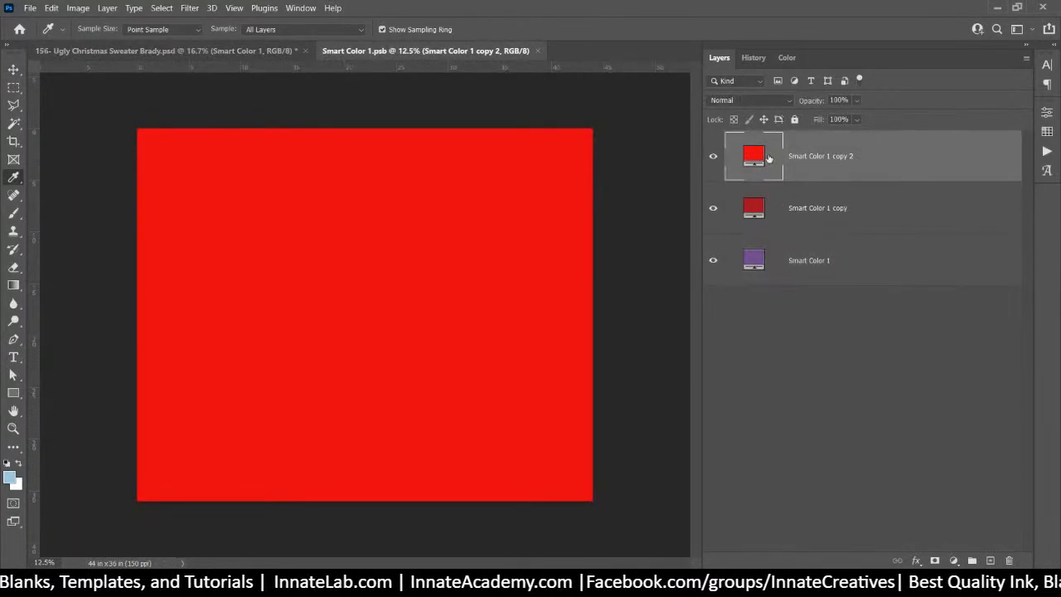
double_click(754, 157)
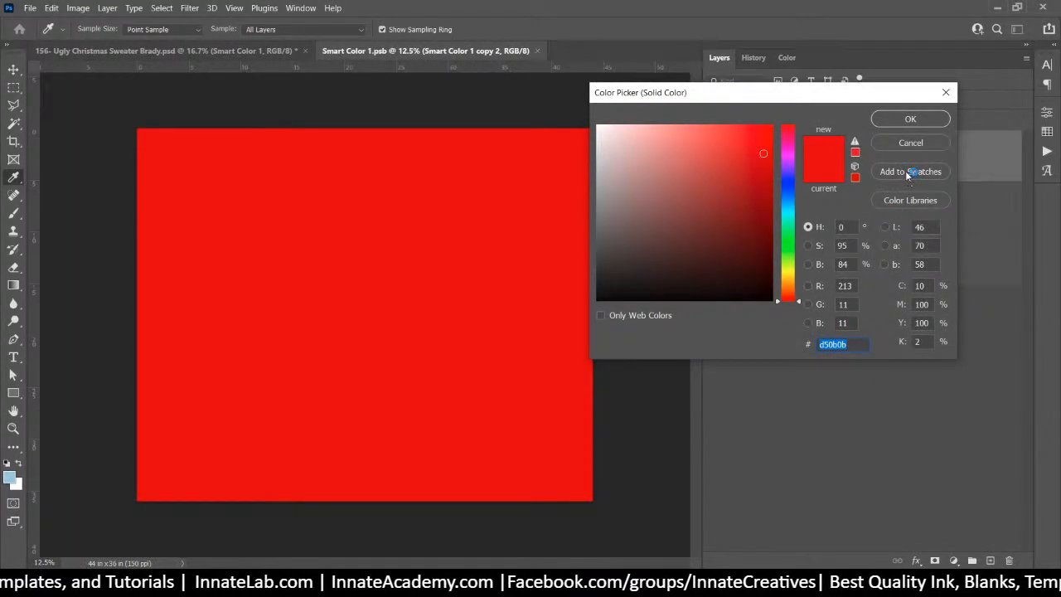
left_click(910, 142)
left_click(1047, 131)
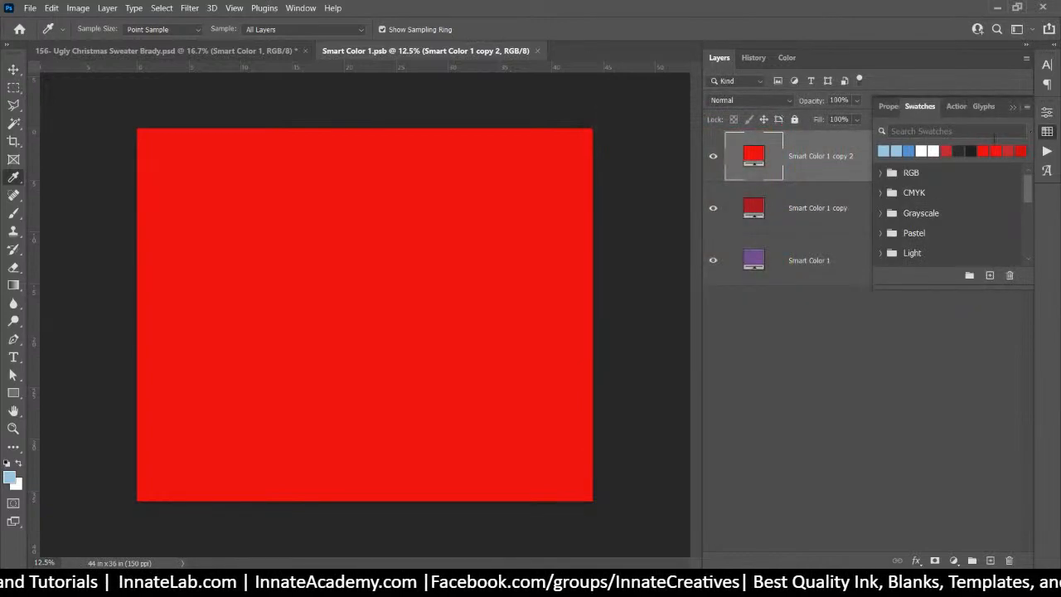
left_click_drag(1025, 184, 1024, 246)
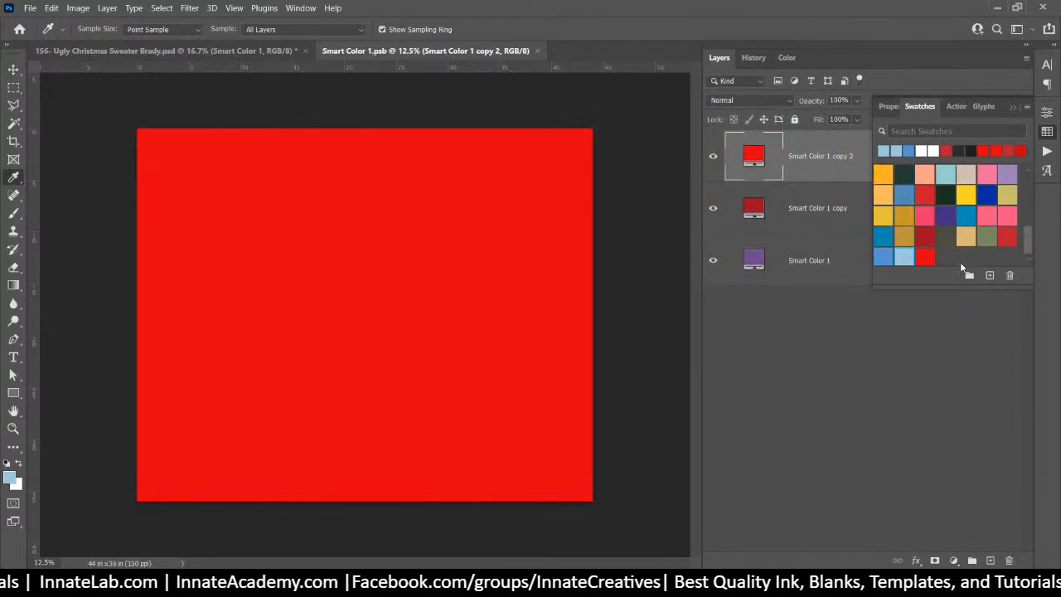
left_click(885, 257)
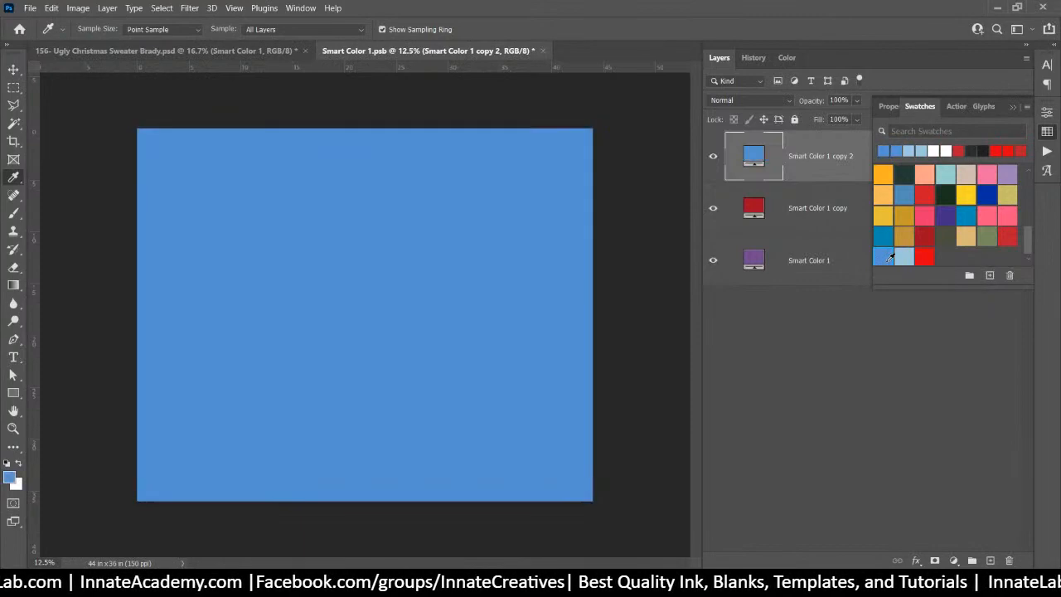
left_click(543, 51)
left_click(495, 229)
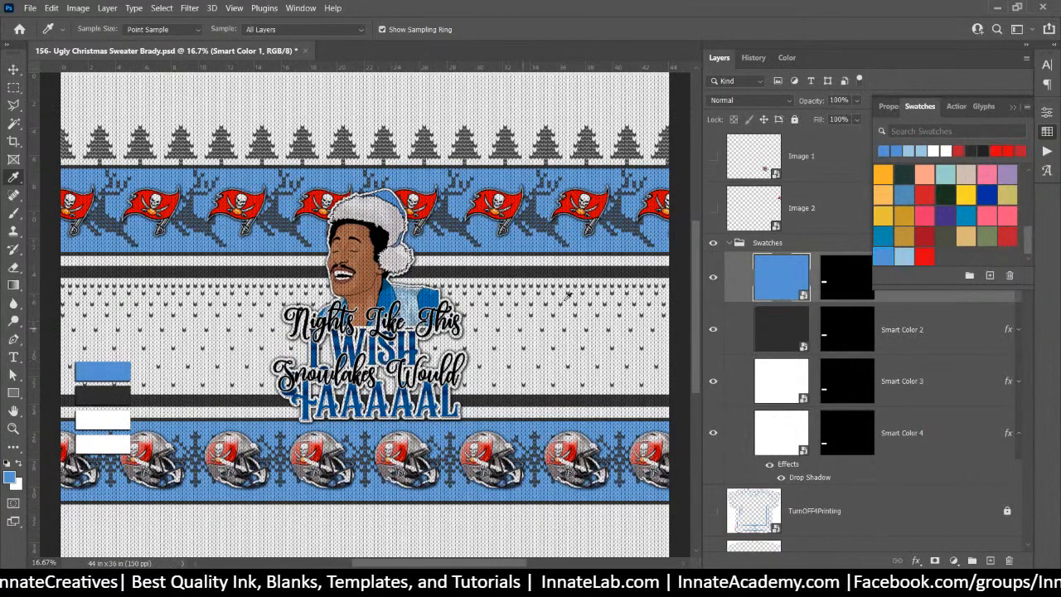
Change Smart Color 2's dark grey fill to the light blue swatch and save it back
double_click(794, 331)
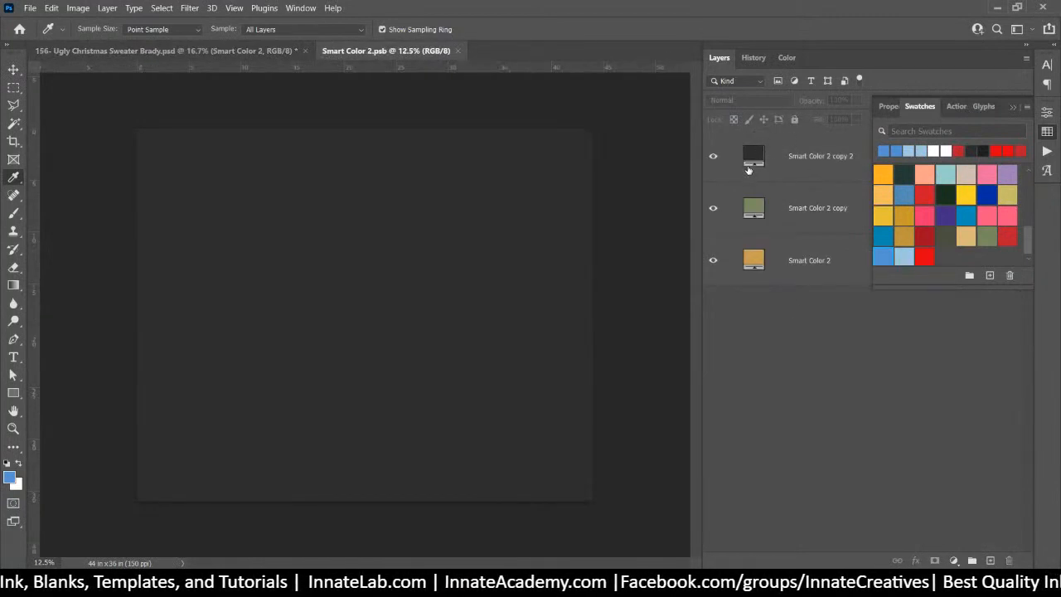
double_click(751, 158)
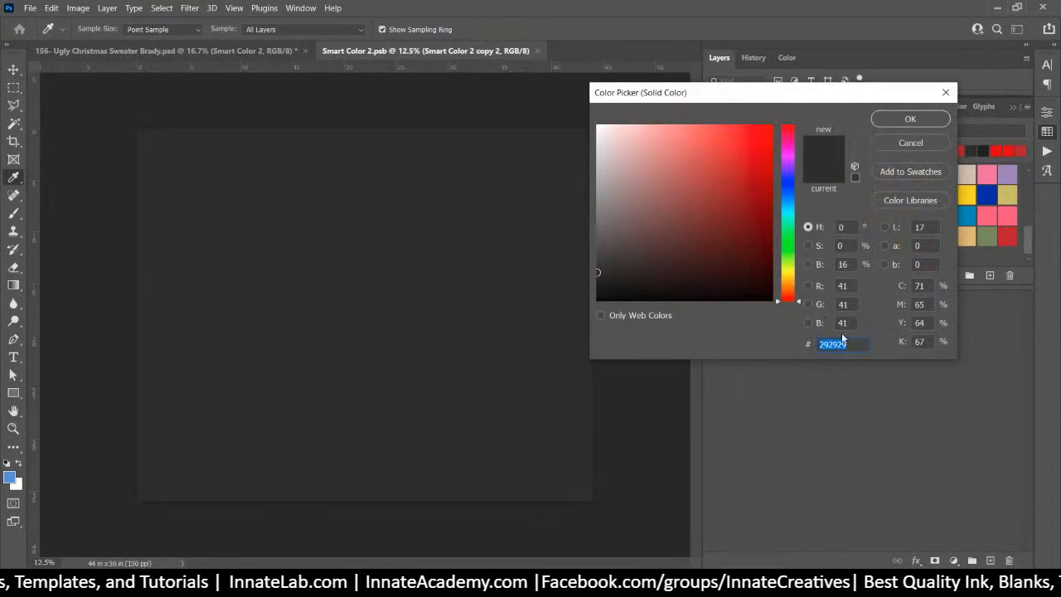
left_click(903, 145)
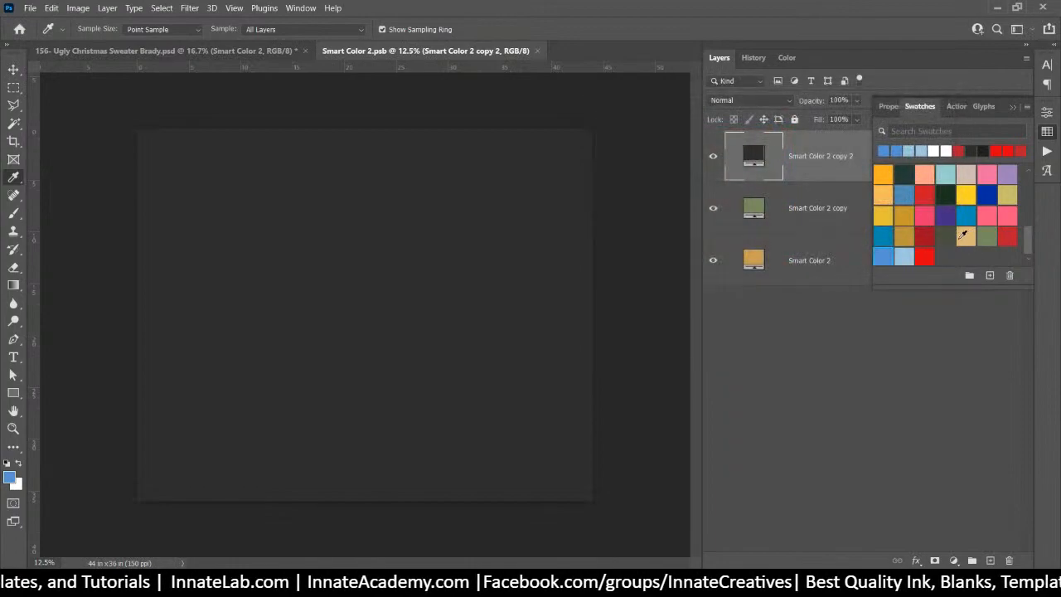
left_click(904, 256)
left_click(543, 51)
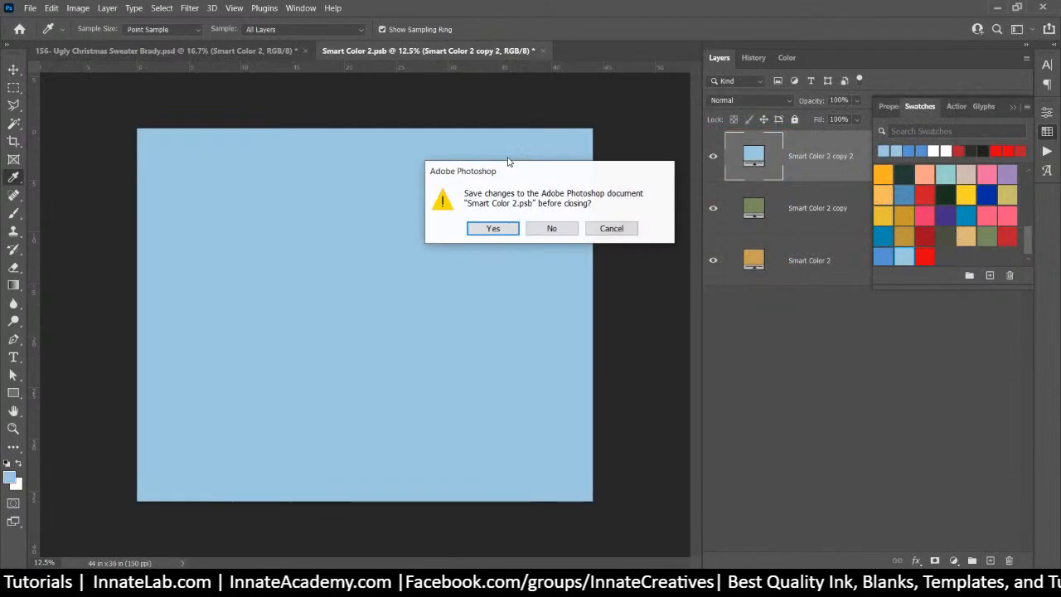
left_click(496, 230)
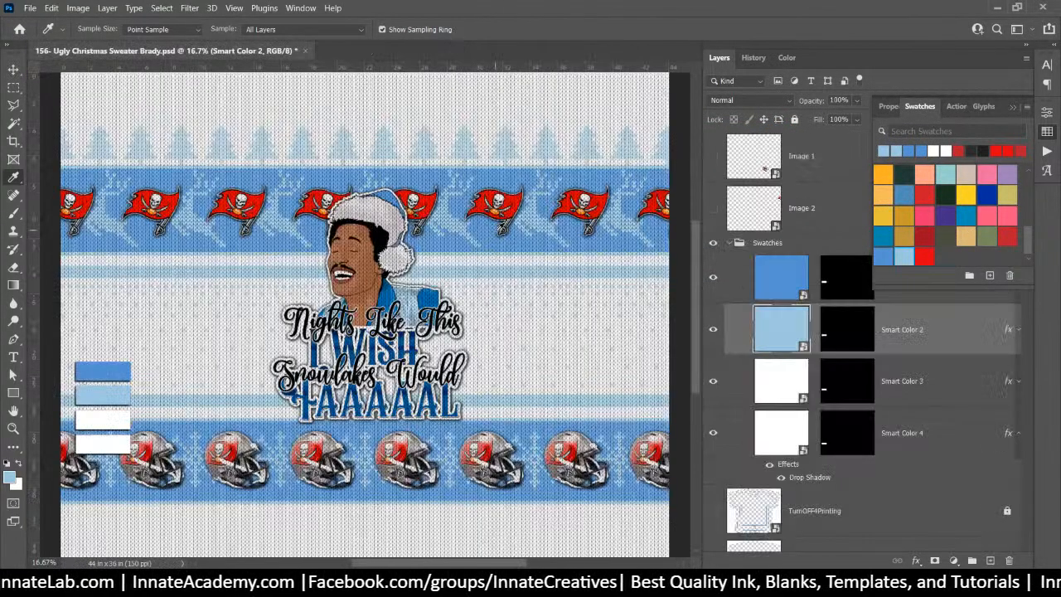
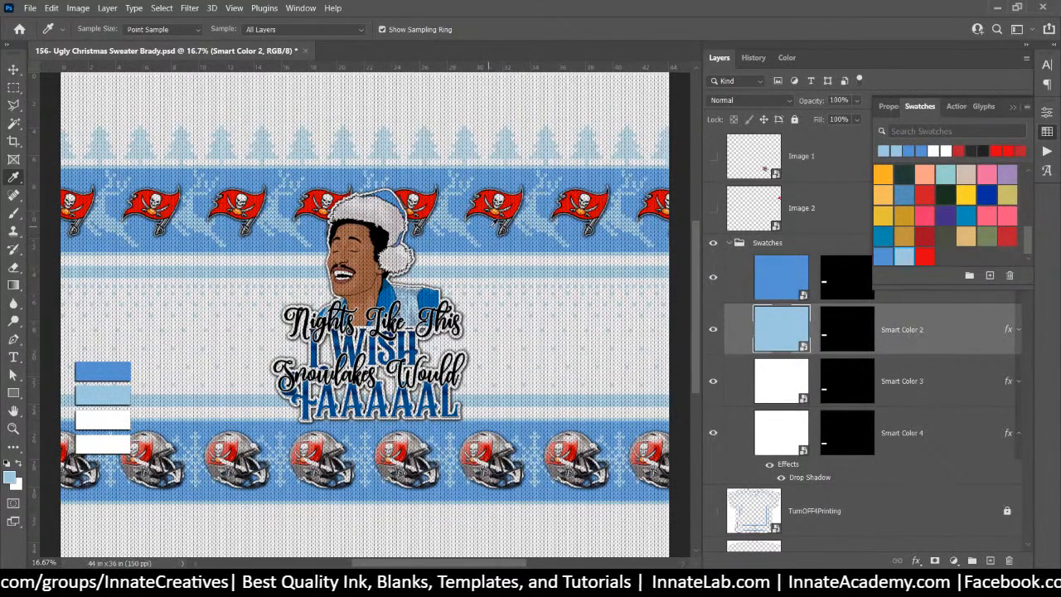
Fill Smart Color 3's layer with the light blue swatch instead of white and save the .psb
double_click(789, 387)
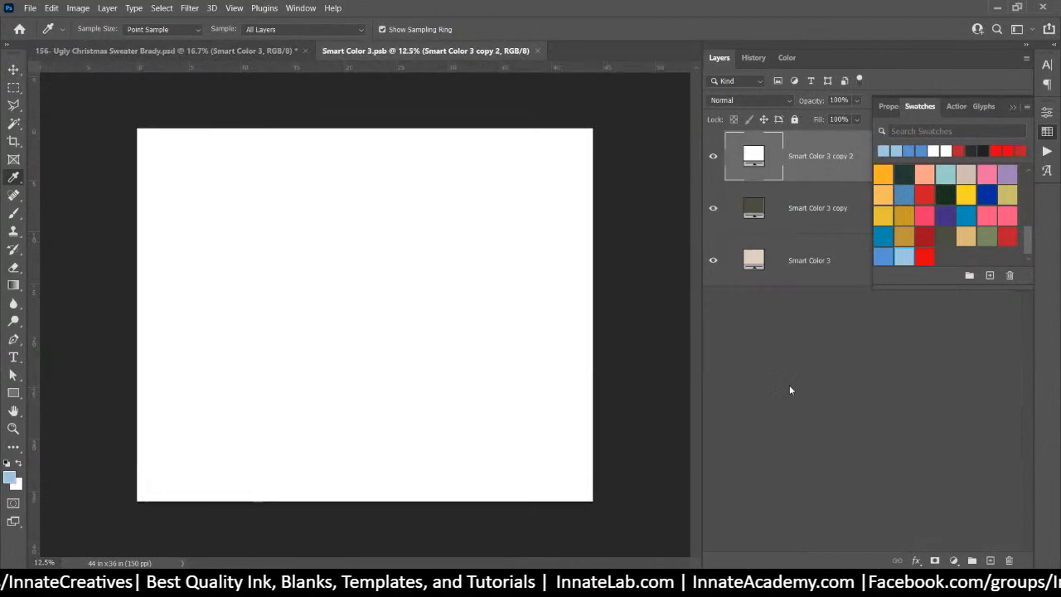
double_click(757, 154)
left_click(916, 141)
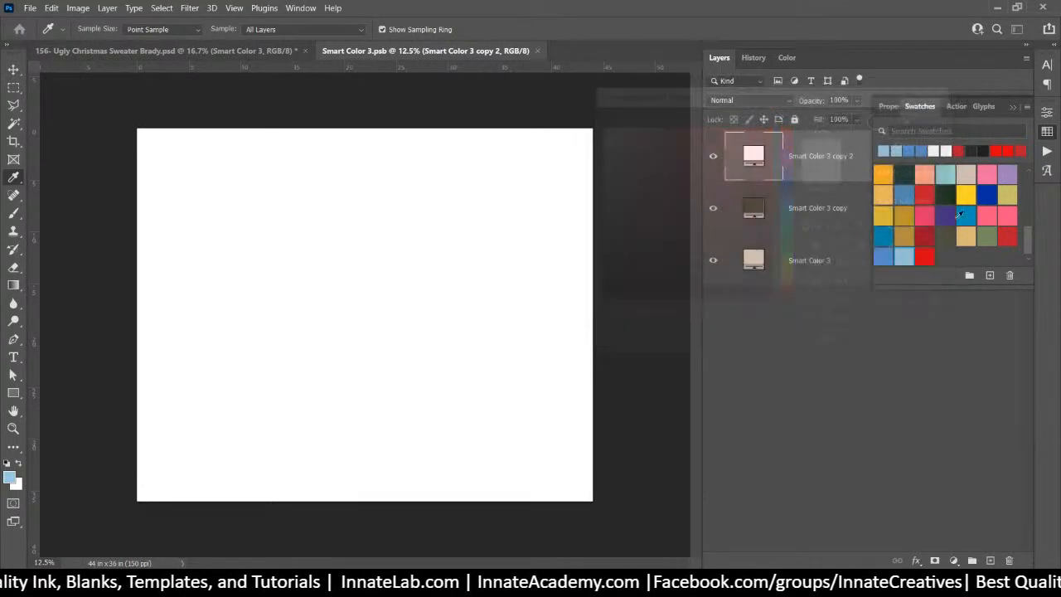
left_click(907, 256)
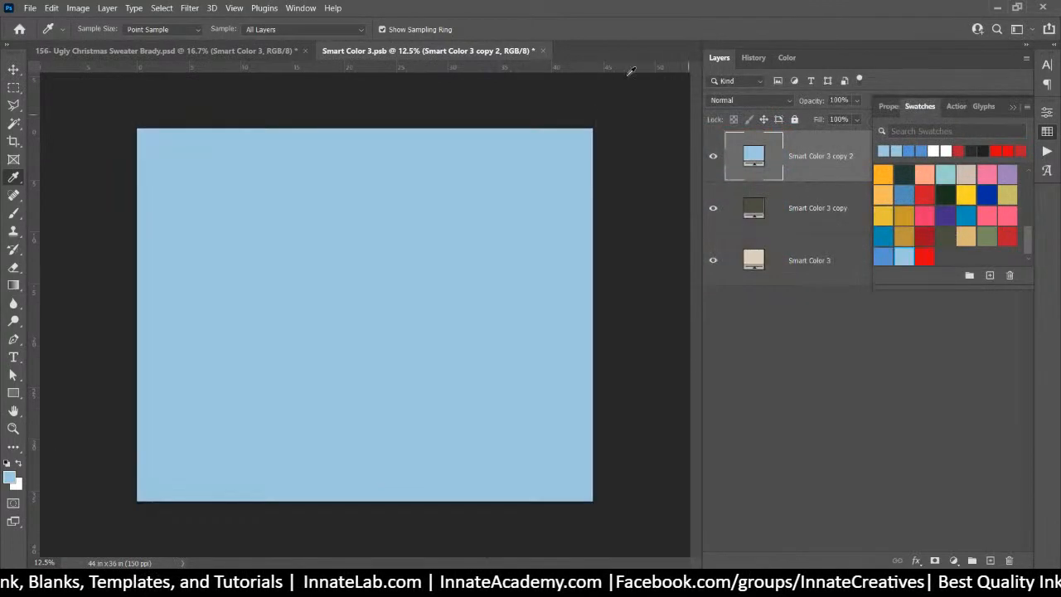
left_click(545, 50)
left_click(493, 231)
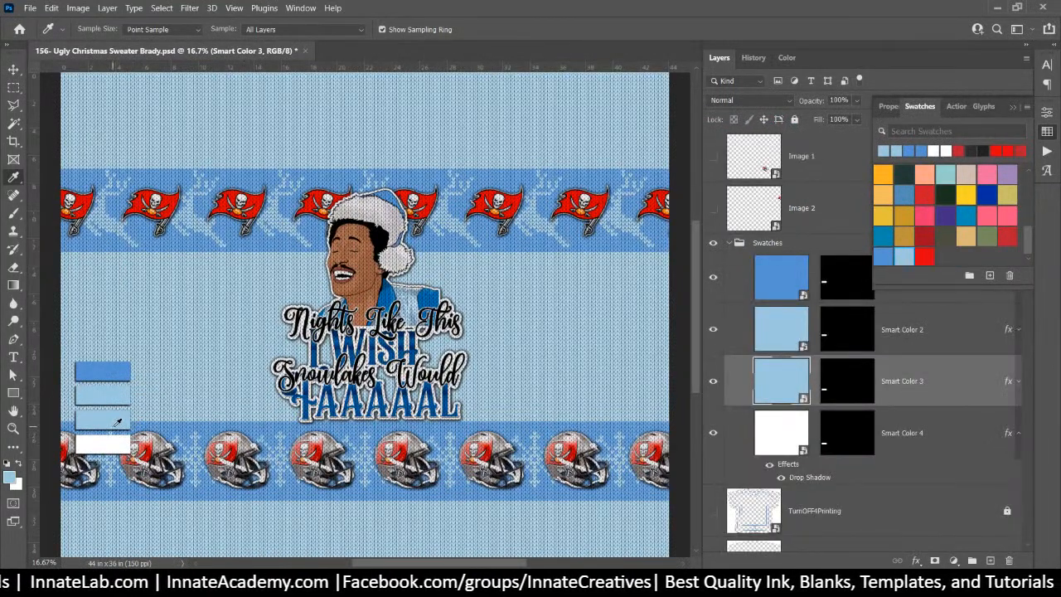
Select the Smart Color 2 layer on the canvas, change its fill to white ffffff, and save
left_click(14, 73)
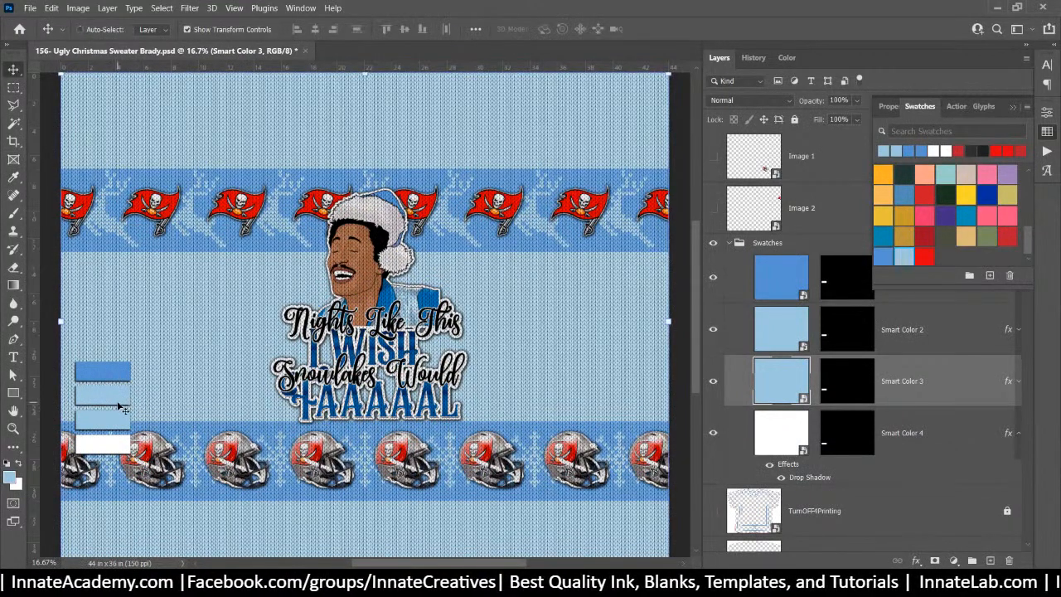
right_click(118, 401)
left_click(140, 421)
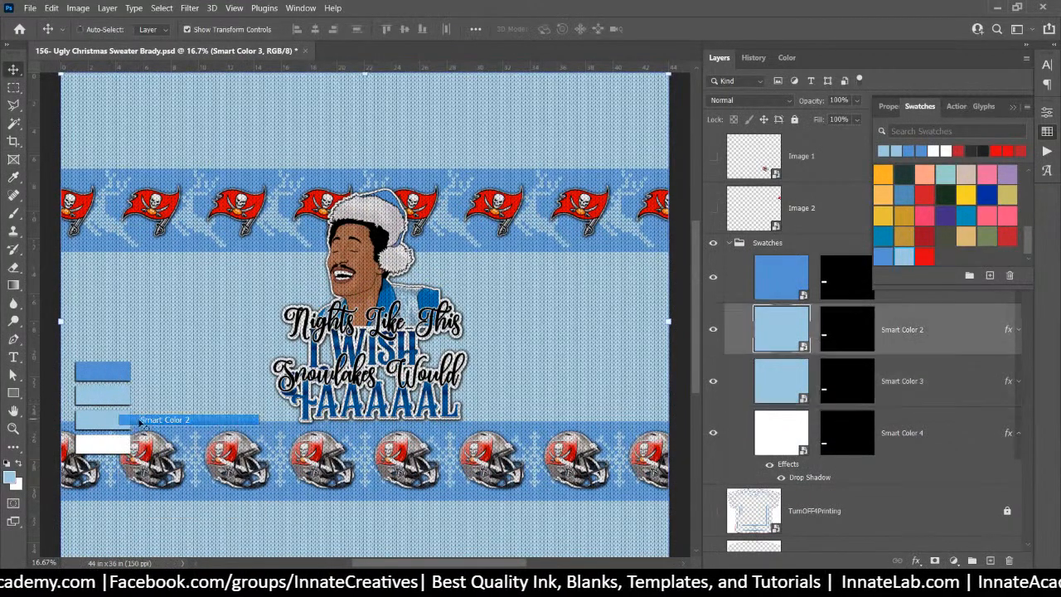
double_click(783, 325)
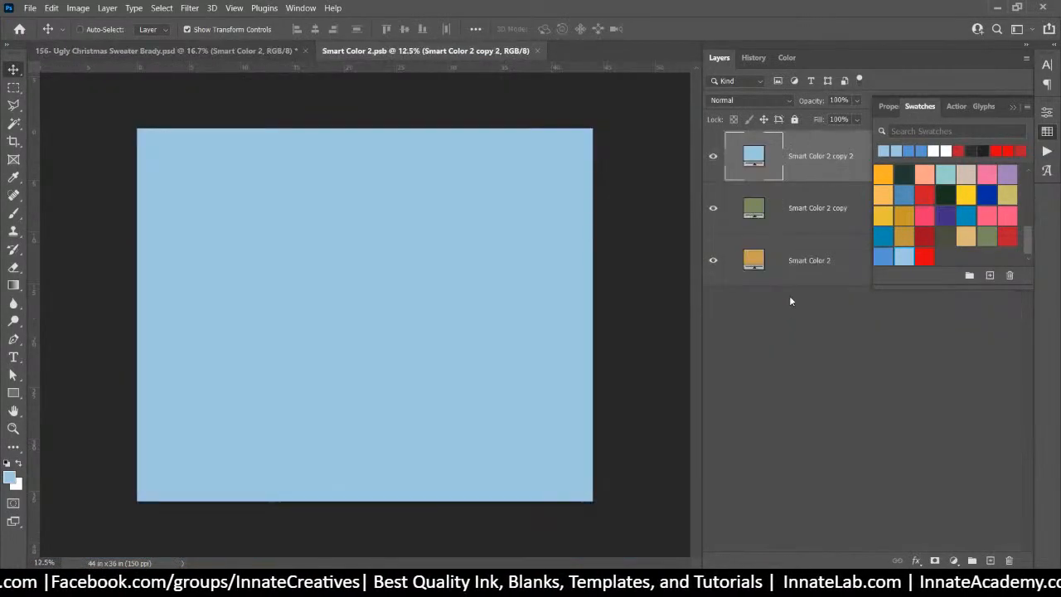
double_click(754, 150)
left_click_drag(663, 146, 583, 91)
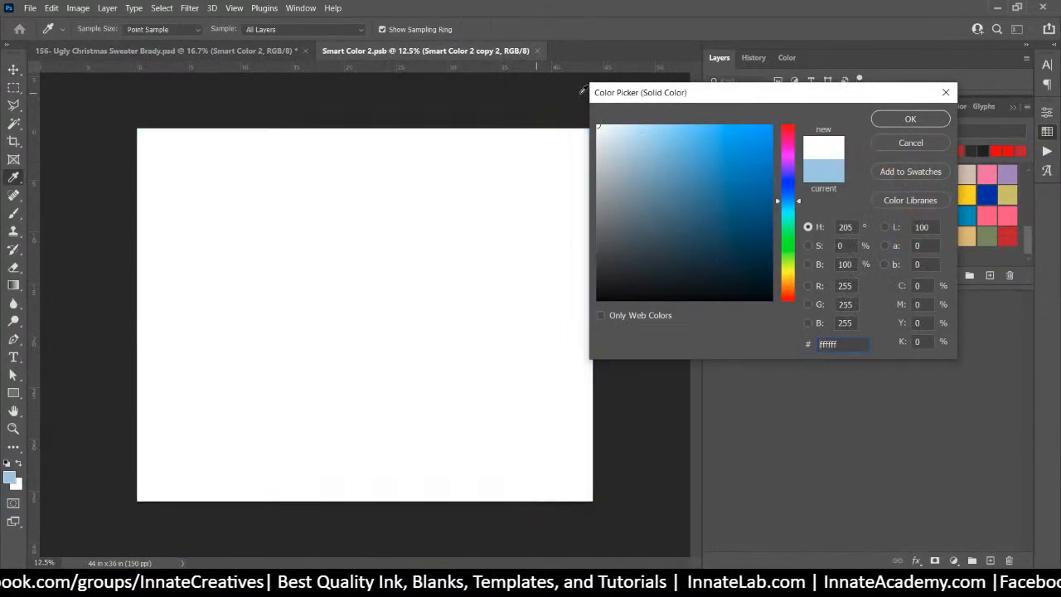
left_click(910, 119)
left_click(543, 50)
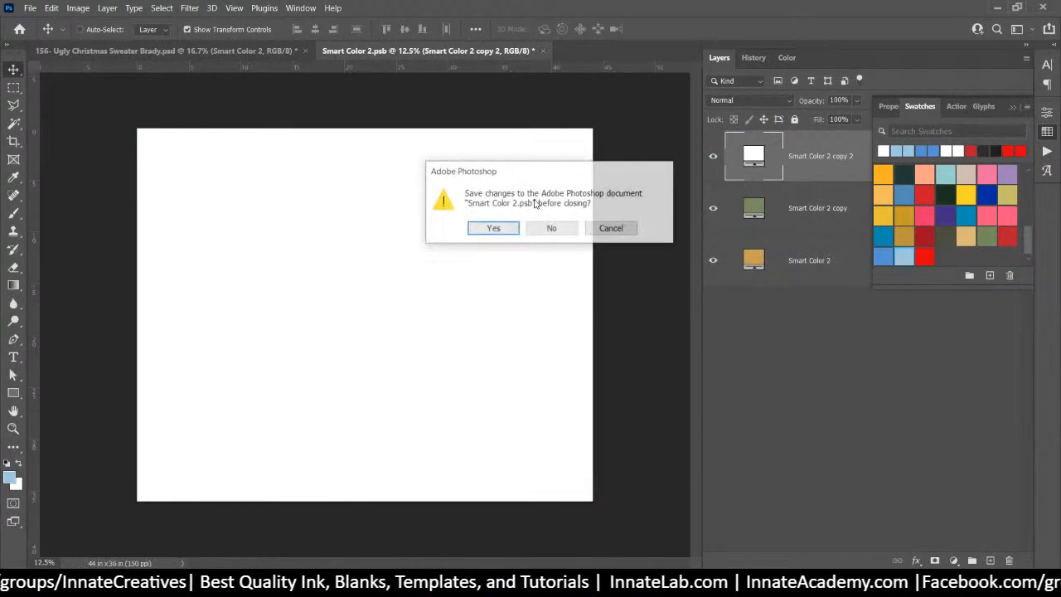
left_click(487, 228)
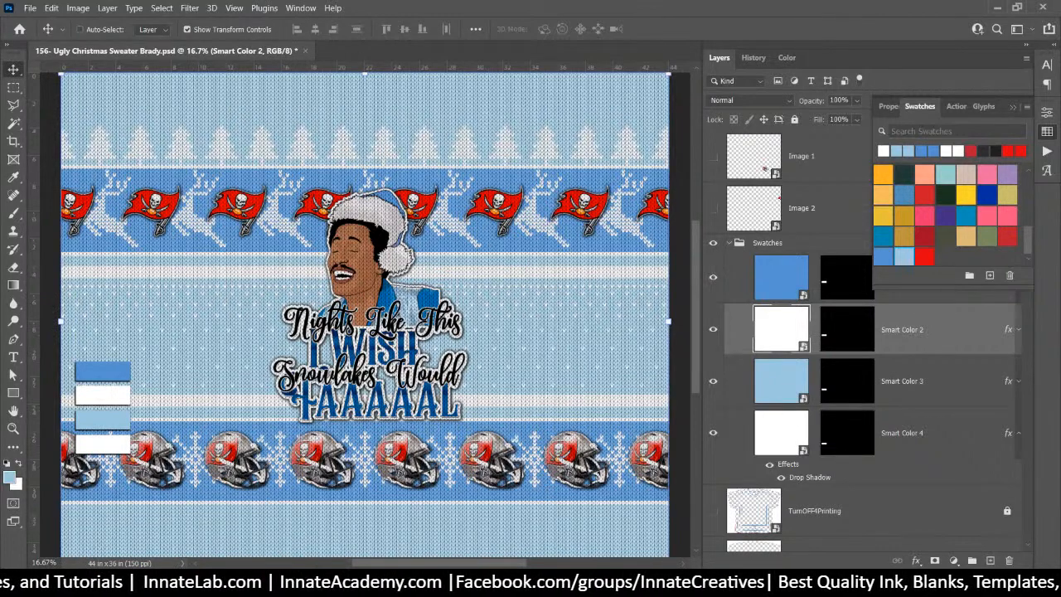
In Chrome, search Google for 'blue ornament png'
mouse_move(491, 583)
left_click(503, 552)
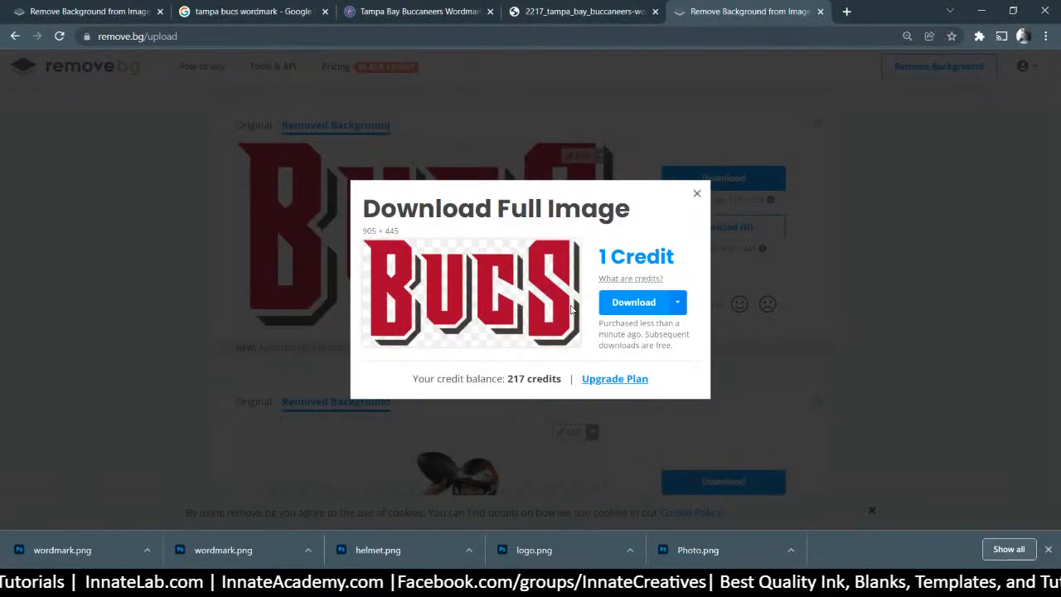
left_click(587, 34)
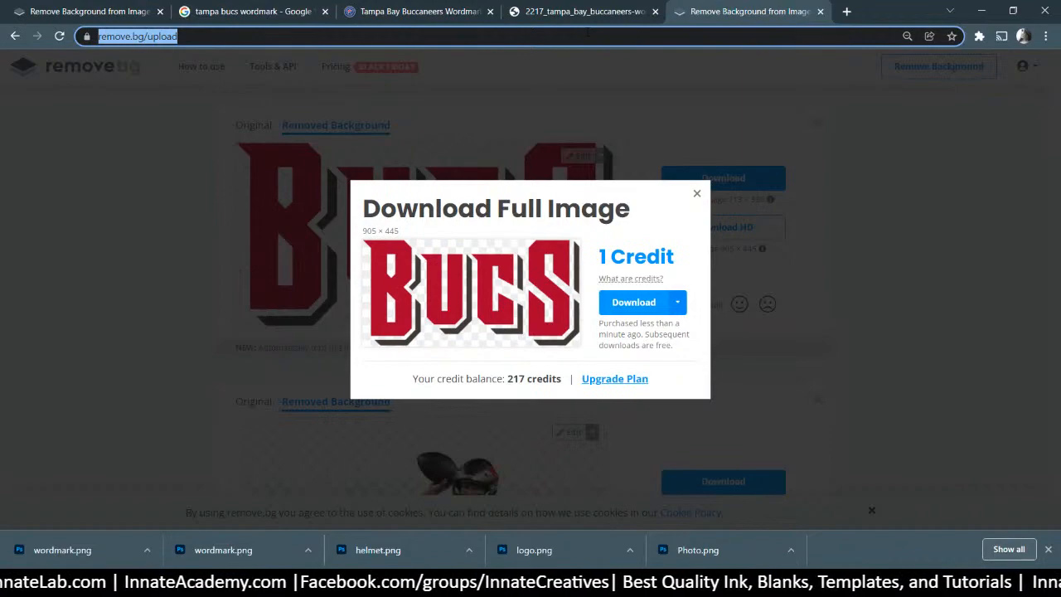
type("blue orna")
key("Return")
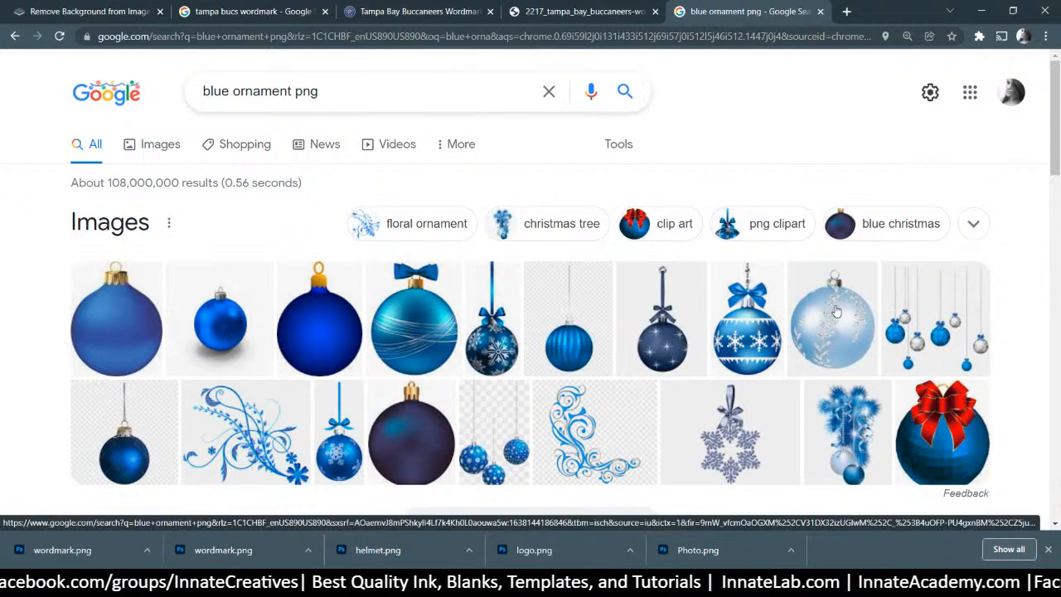
Filter the image results by christmas tree and preview the teal bow-topped pngfind ornament
scroll(835, 311, "down", 1)
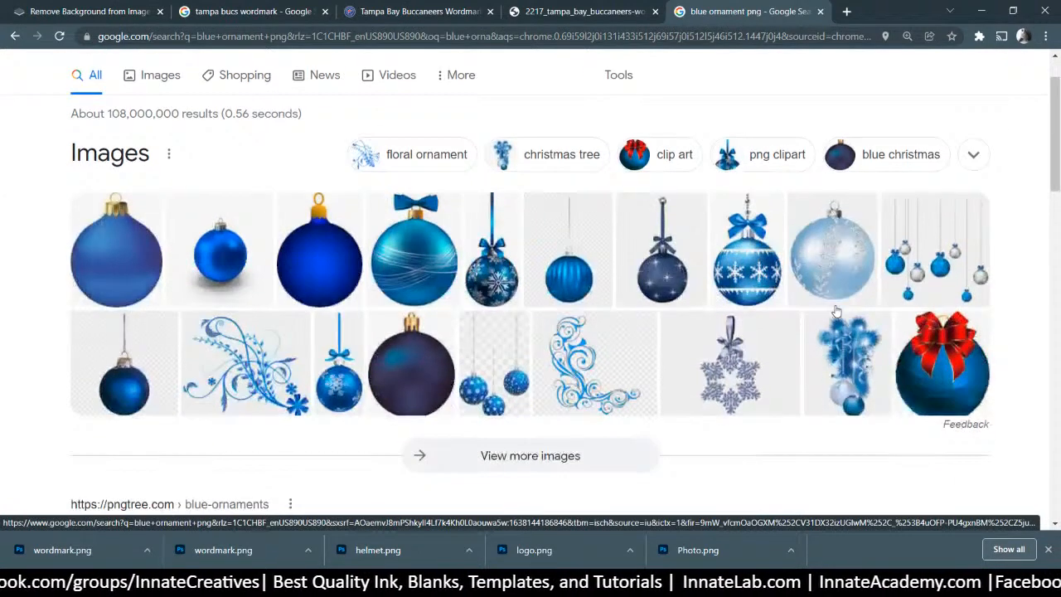
left_click(548, 157)
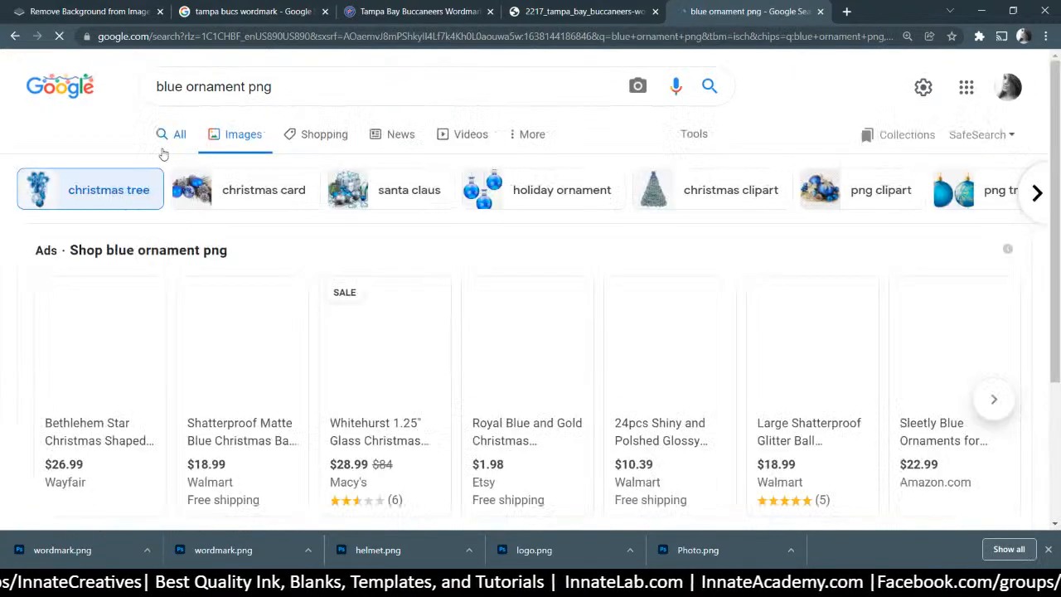
scroll(265, 220, "down", 5)
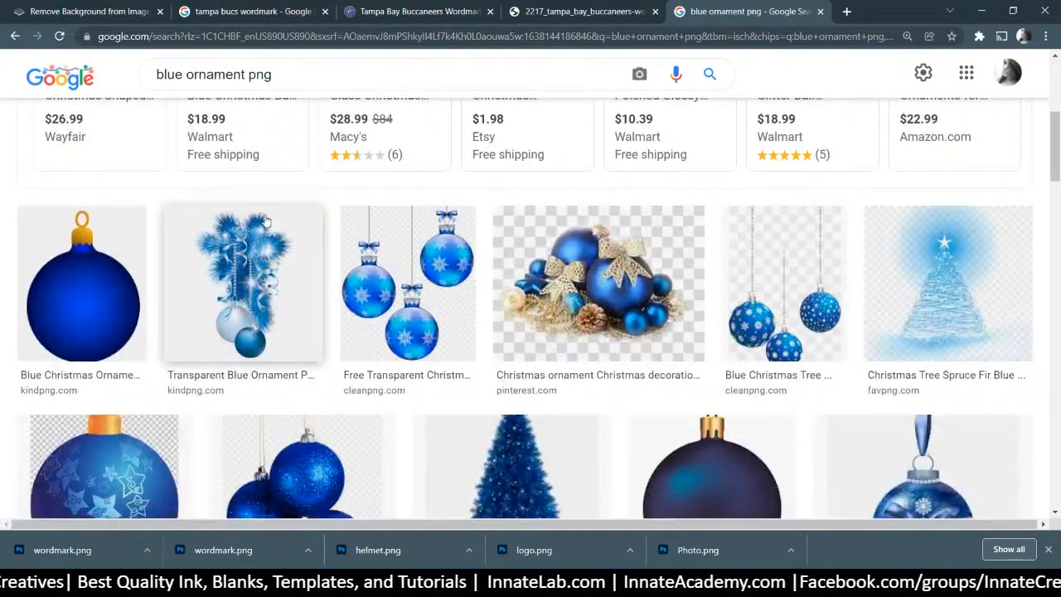
scroll(265, 220, "down", 2)
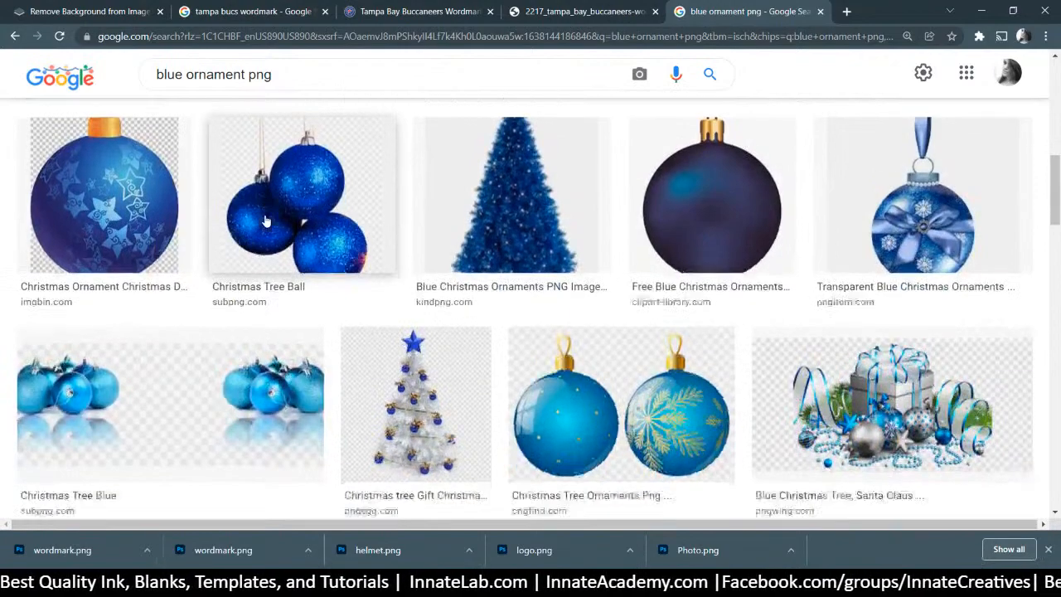
scroll(264, 219, "up", 1)
scroll(264, 220, "down", 4)
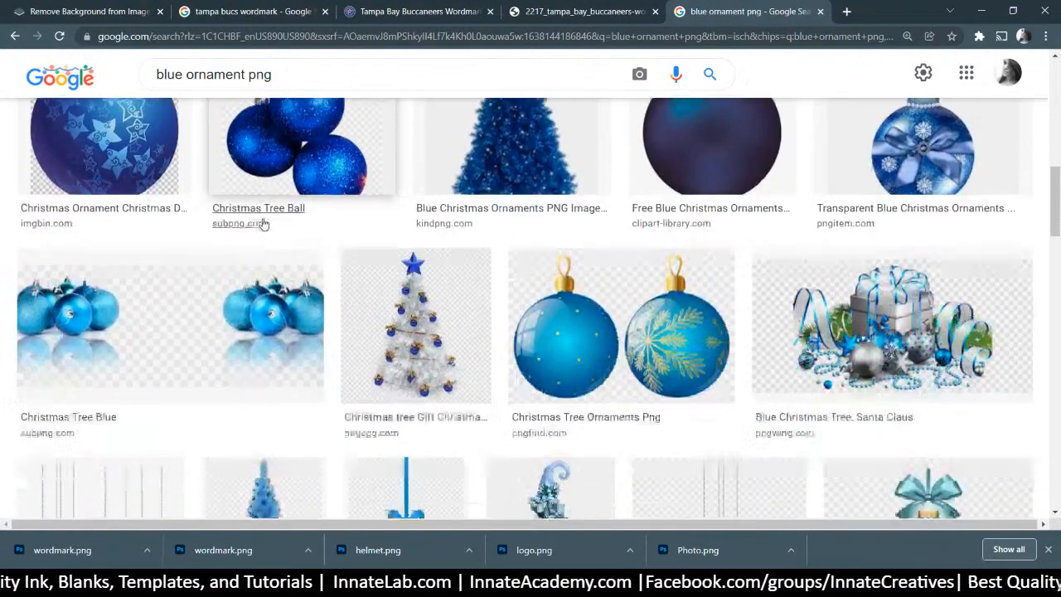
scroll(403, 219, "down", 1)
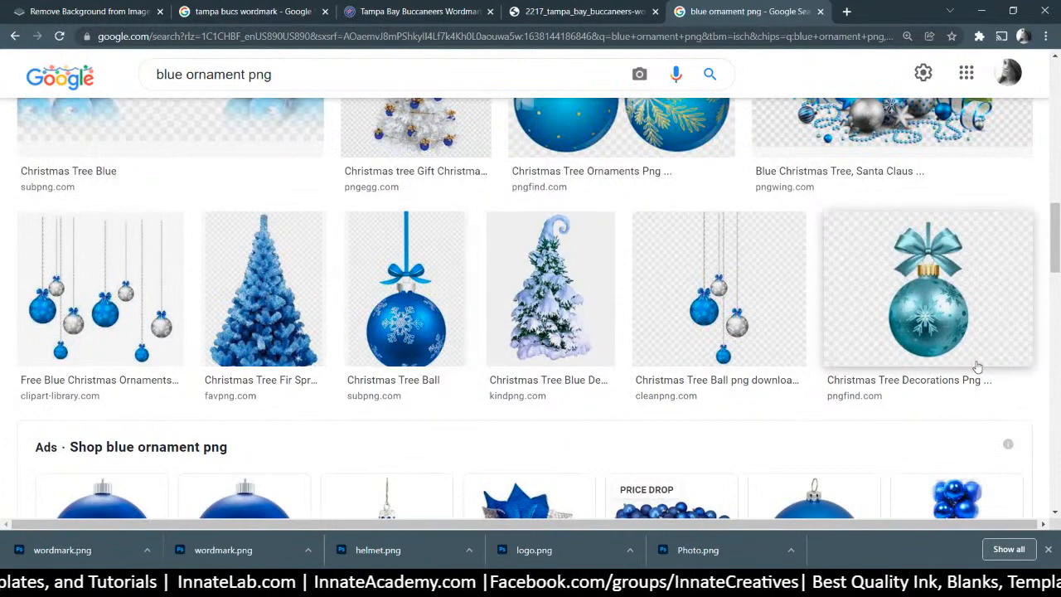
left_click(943, 336)
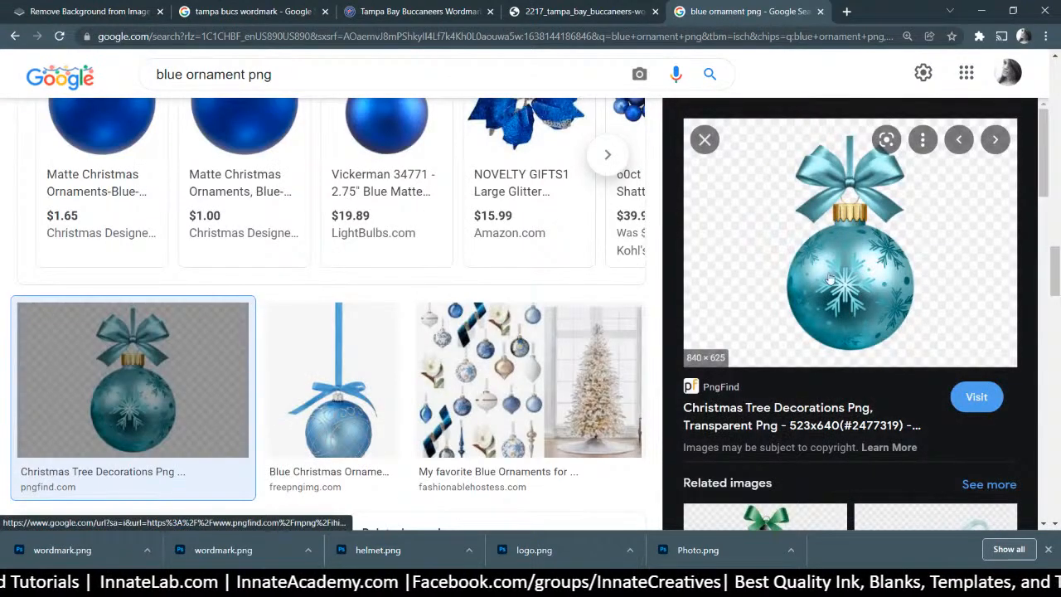
Open the teal ornament's pngfind source page in a new tab, then return to the results
right_click(857, 271)
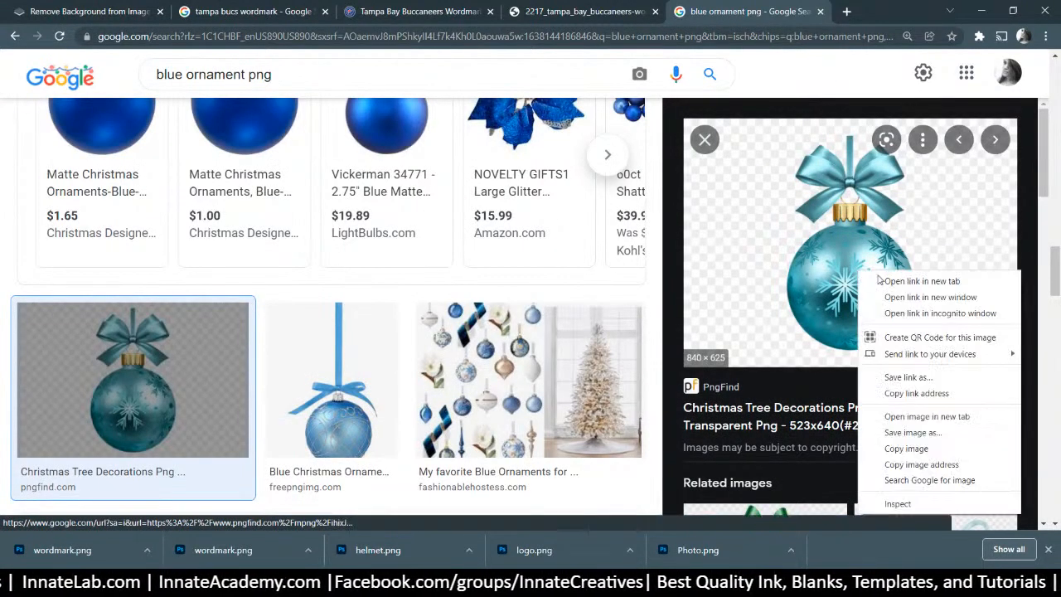
left_click(882, 281)
left_click(800, 11)
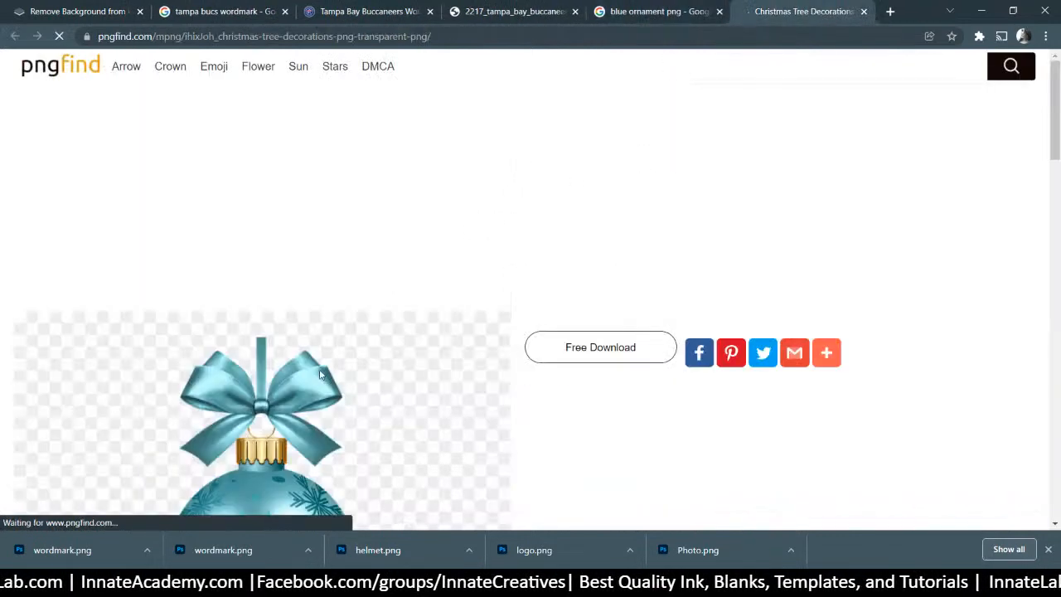
scroll(640, 153, "down", 3)
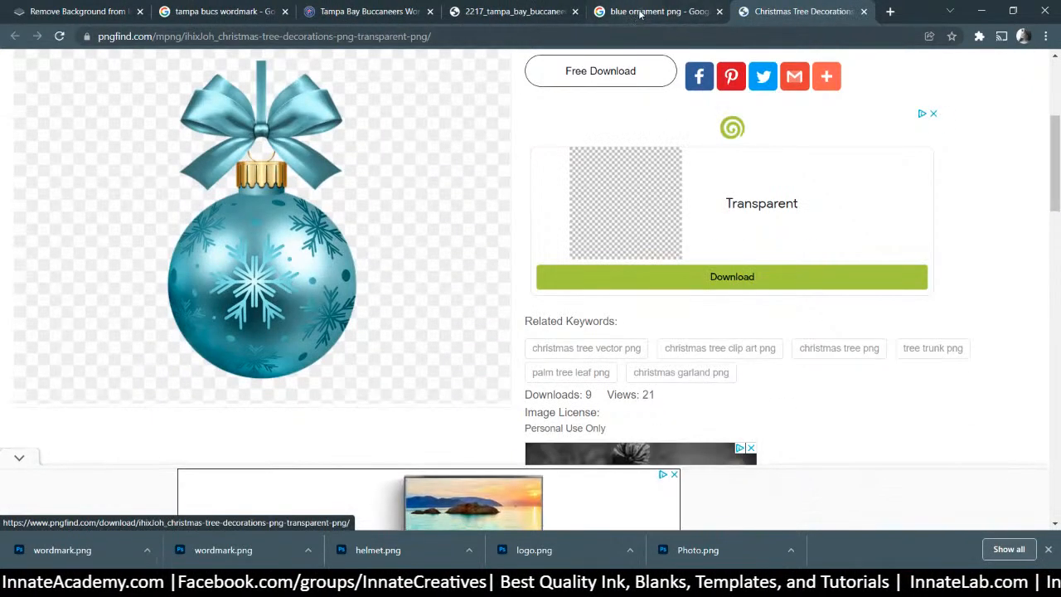
left_click(634, 10)
Browse more ornament results, then open the ornament's source page in a new tab again
scroll(854, 261, "down", 4)
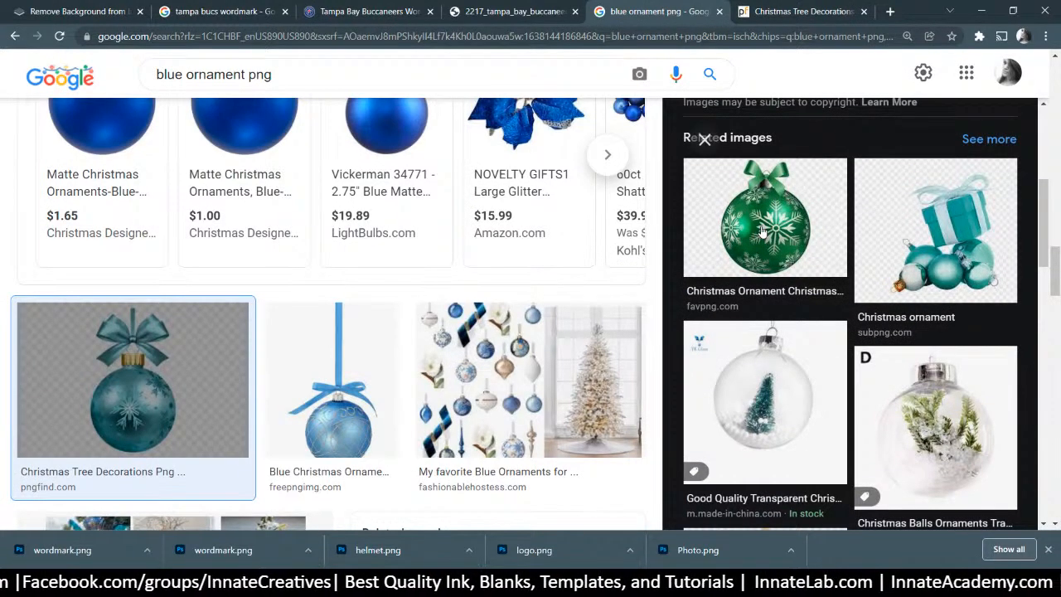
scroll(761, 232, "down", 3)
scroll(762, 232, "down", 2)
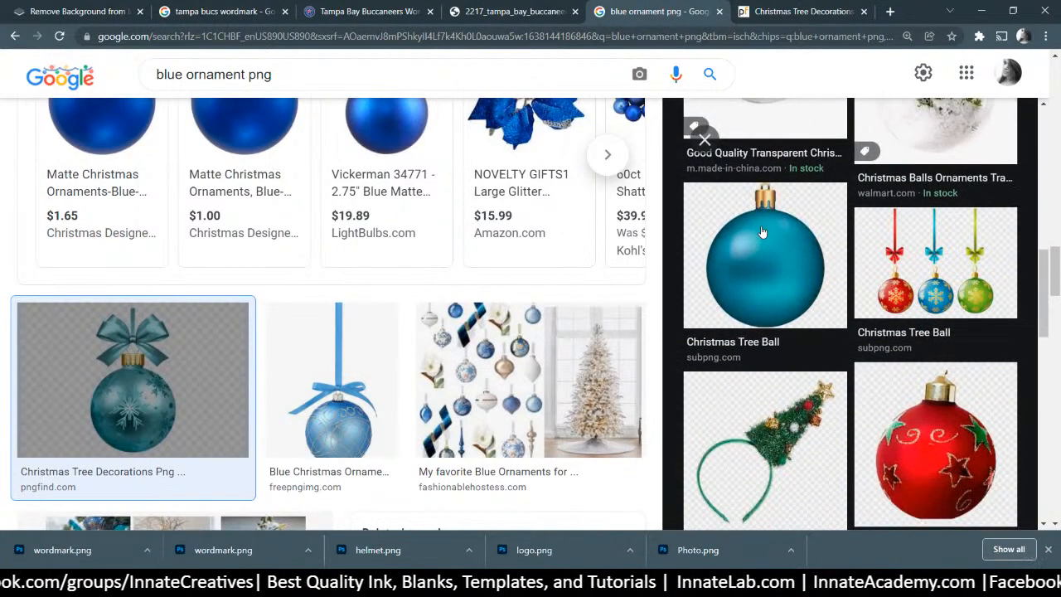
scroll(762, 232, "down", 6)
scroll(843, 258, "up", 4)
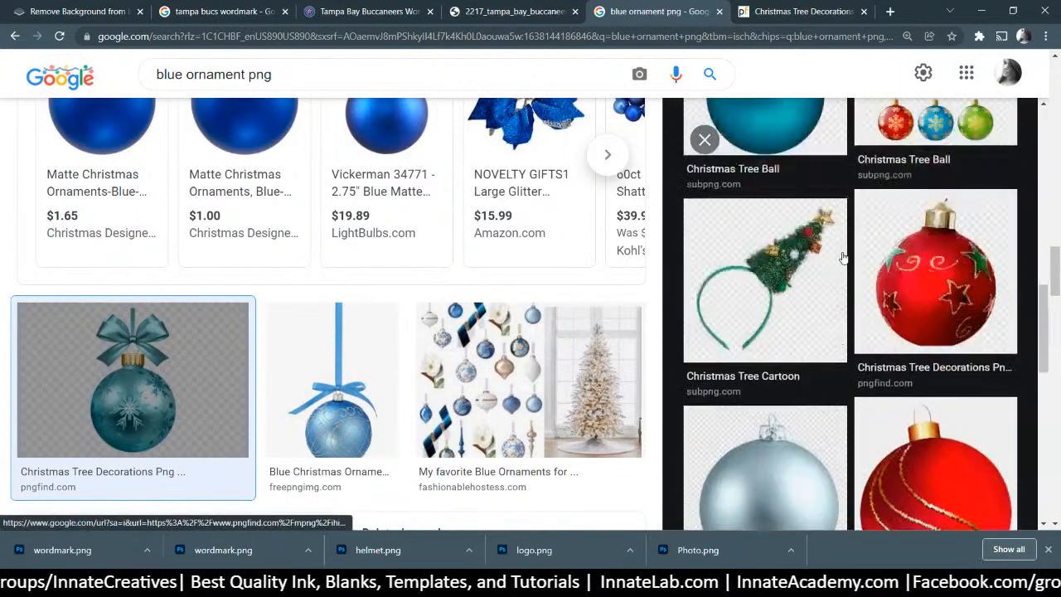
scroll(843, 257, "up", 5)
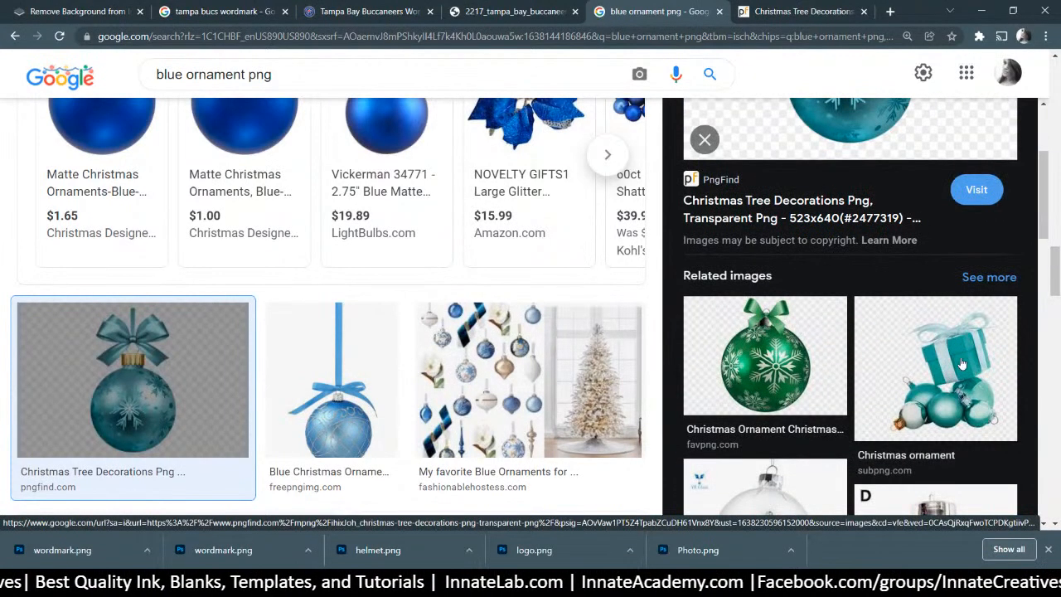
scroll(943, 358, "up", 3)
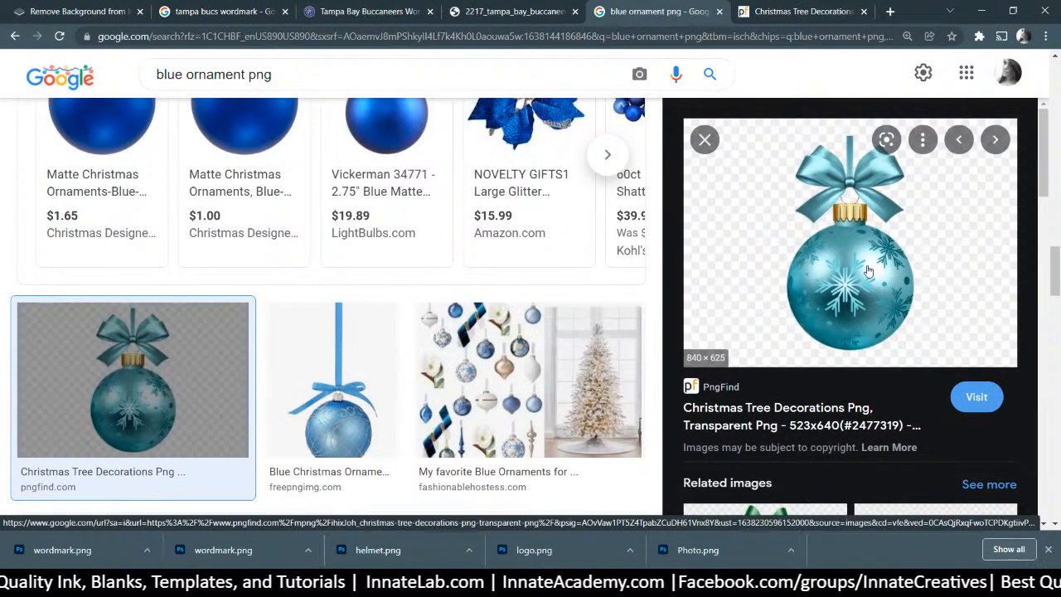
right_click(868, 270)
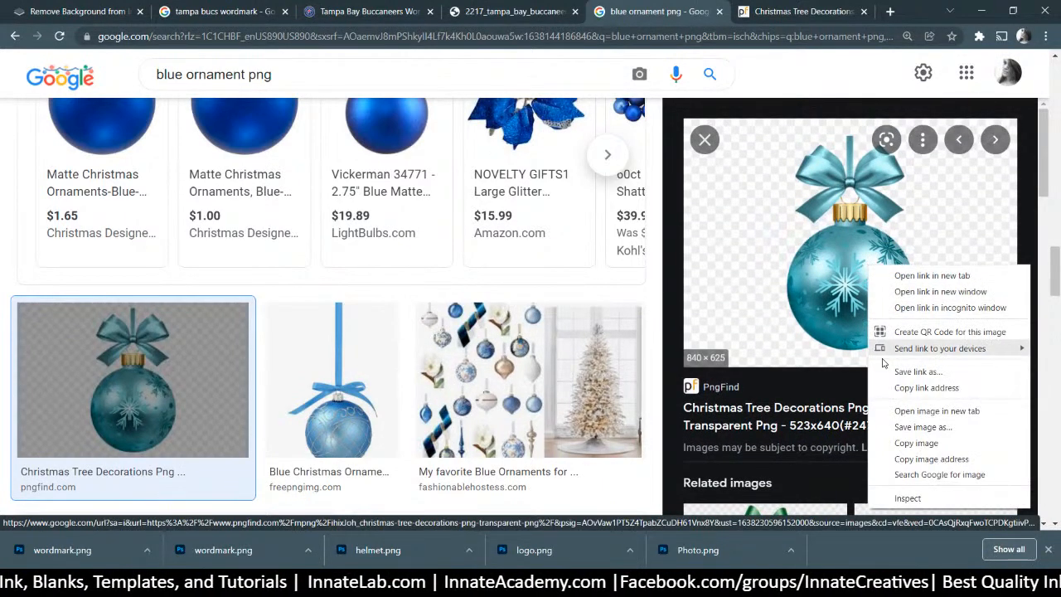
left_click(904, 414)
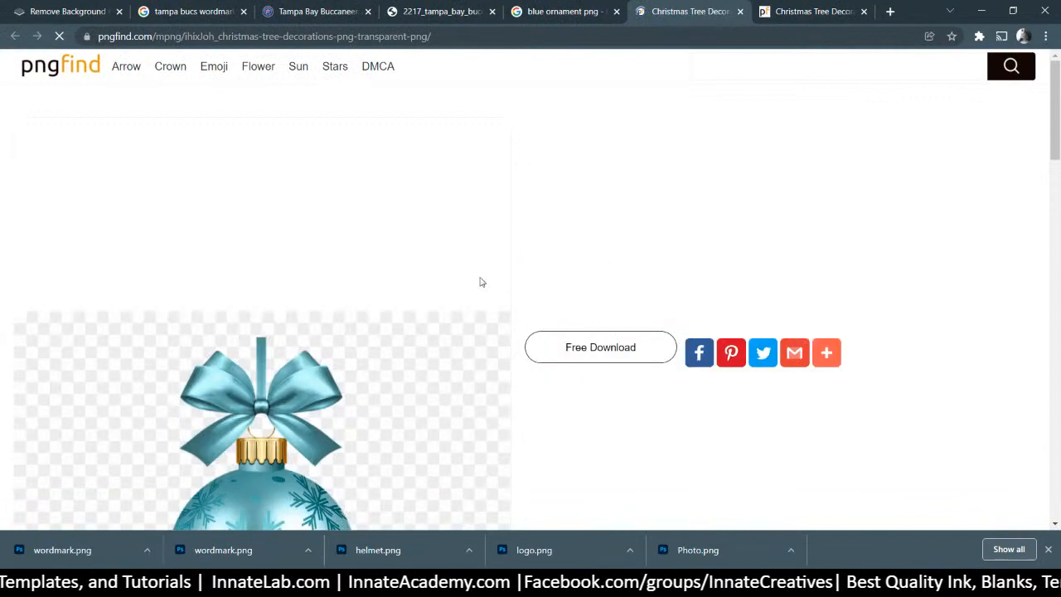
View the ornament's full-size transparent image in its own tab, then close it
scroll(301, 160, "down", 5)
right_click(302, 116)
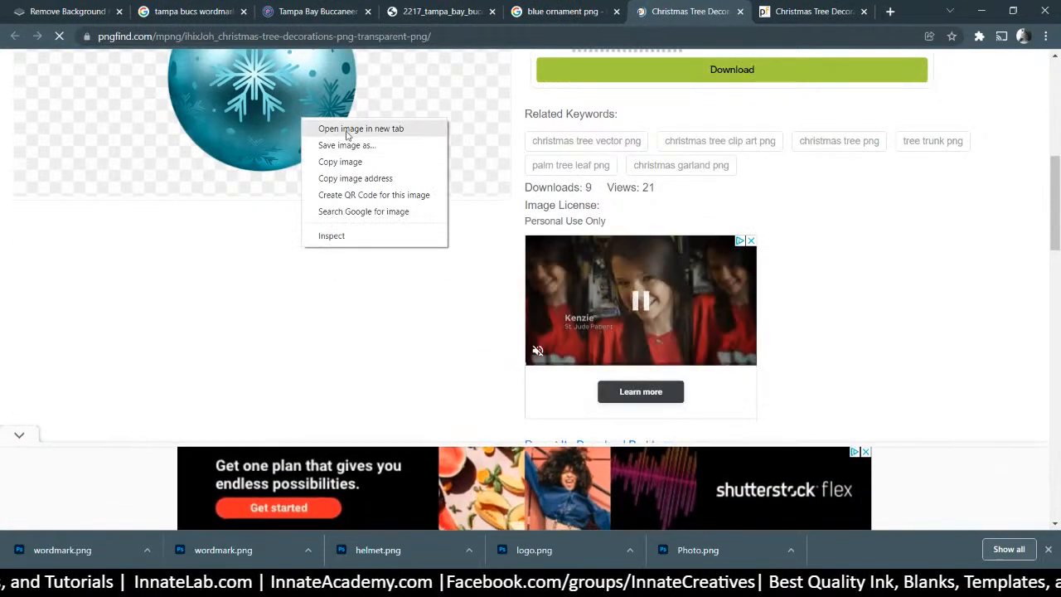
left_click(325, 126)
left_click(704, 12)
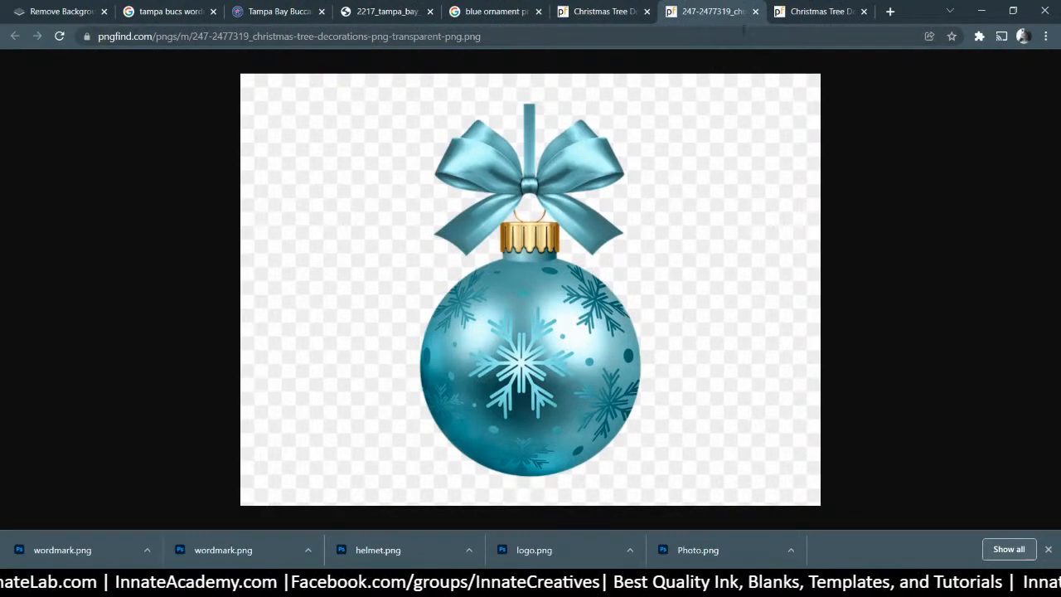
left_click(755, 12)
Scroll through the pngfind page's similar ornament graphics
scroll(464, 182, "down", 5)
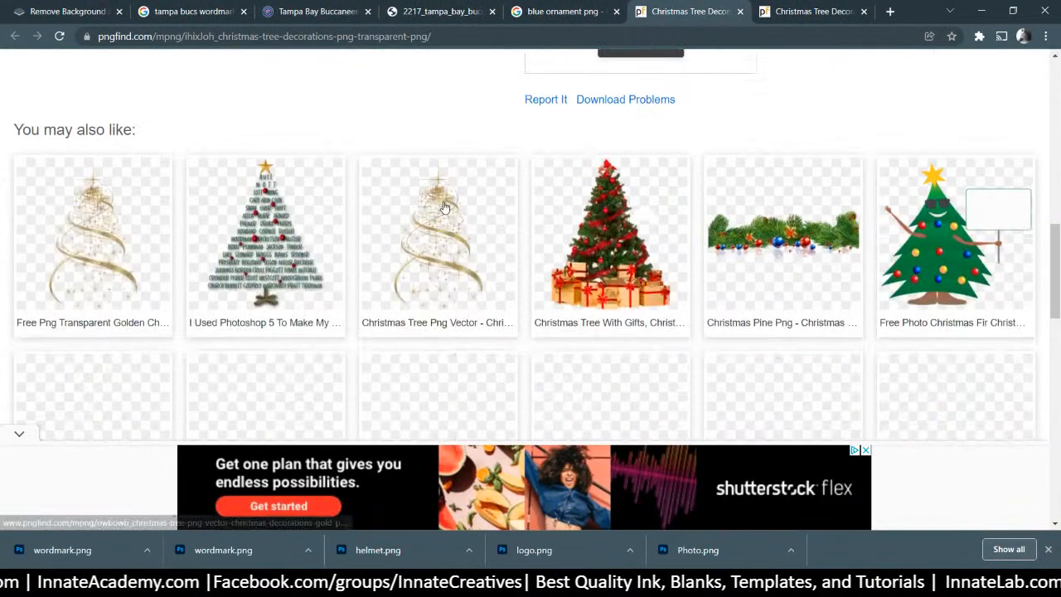
scroll(443, 207, "down", 3)
scroll(443, 207, "up", 5)
scroll(443, 207, "down", 5)
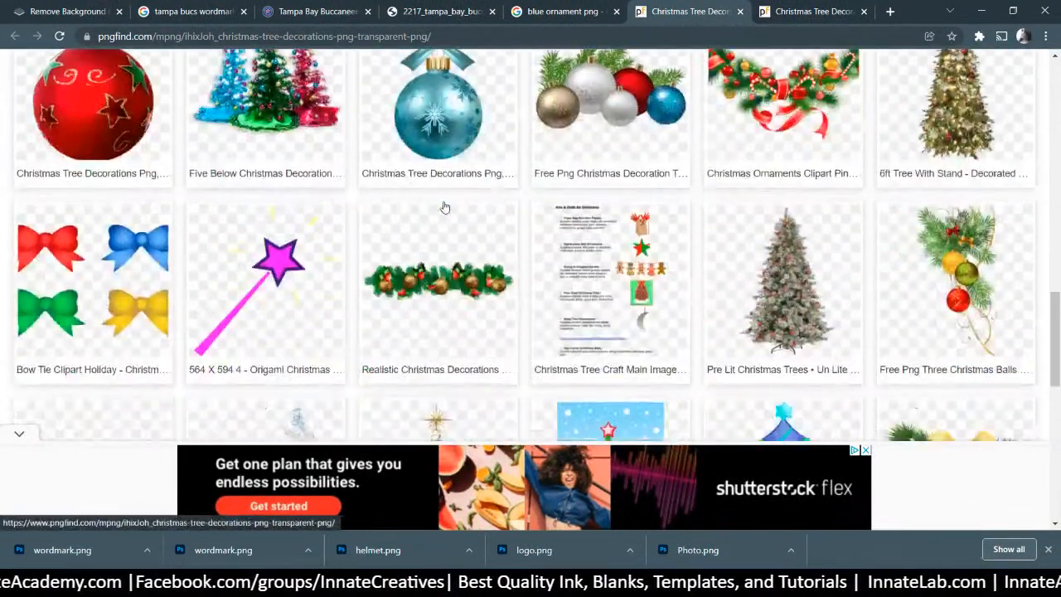
scroll(430, 132, "down", 3)
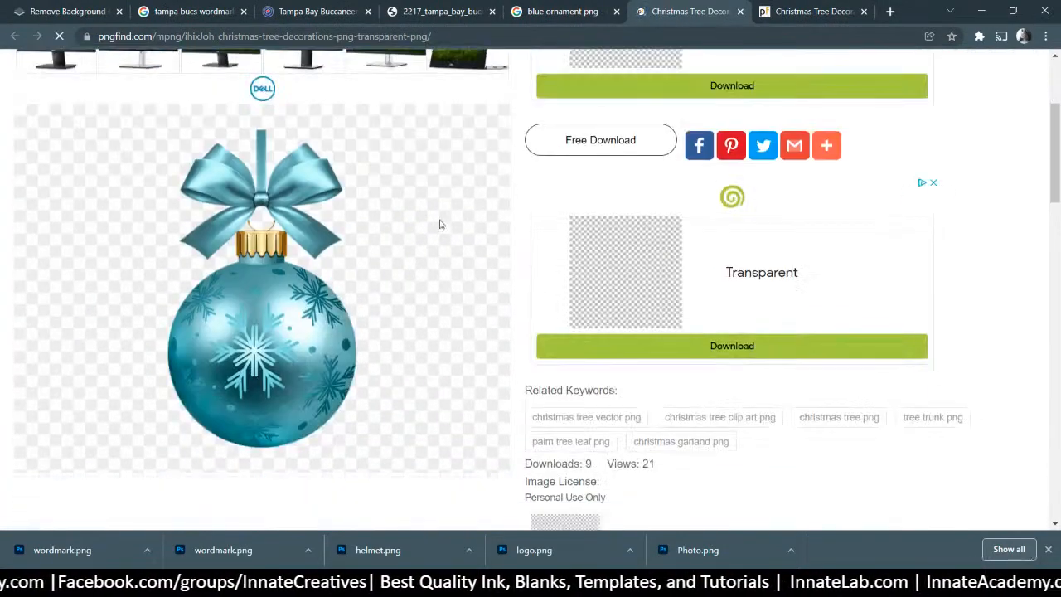
scroll(467, 312, "down", 8)
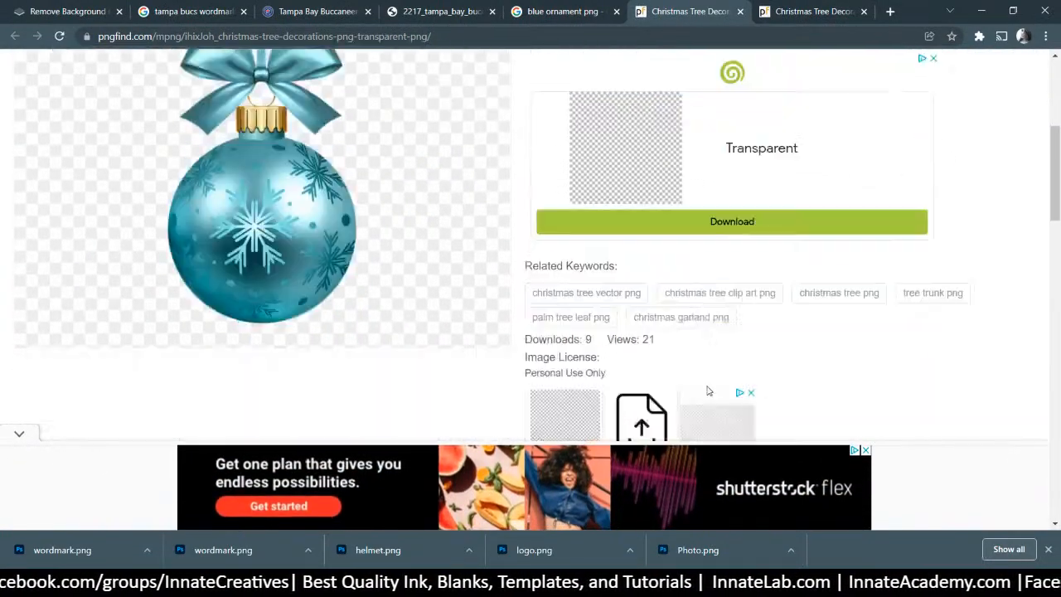
scroll(464, 315, "up", 8)
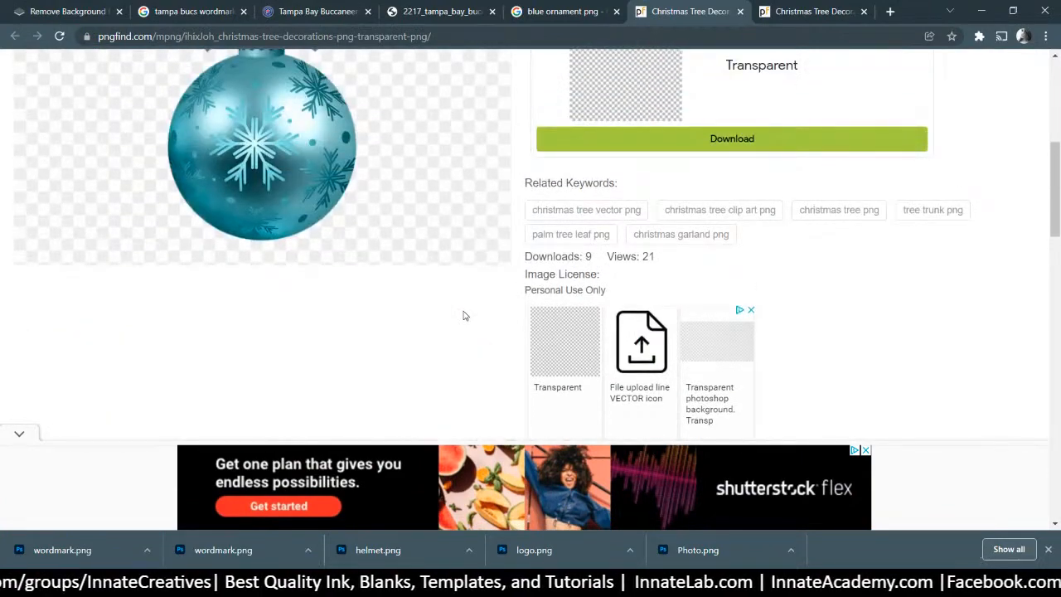
scroll(464, 315, "up", 3)
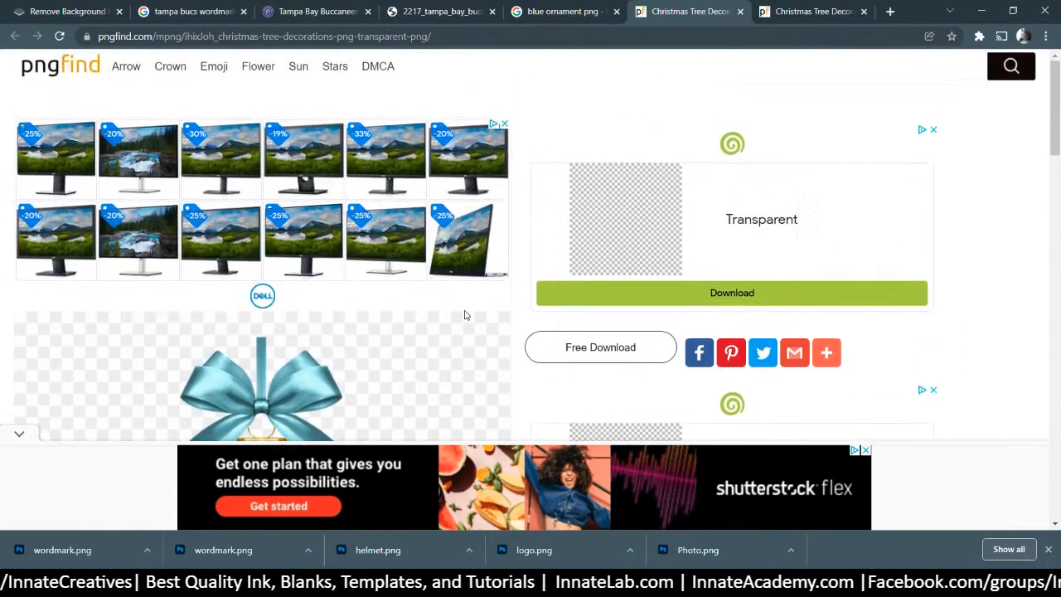
scroll(465, 314, "down", 3)
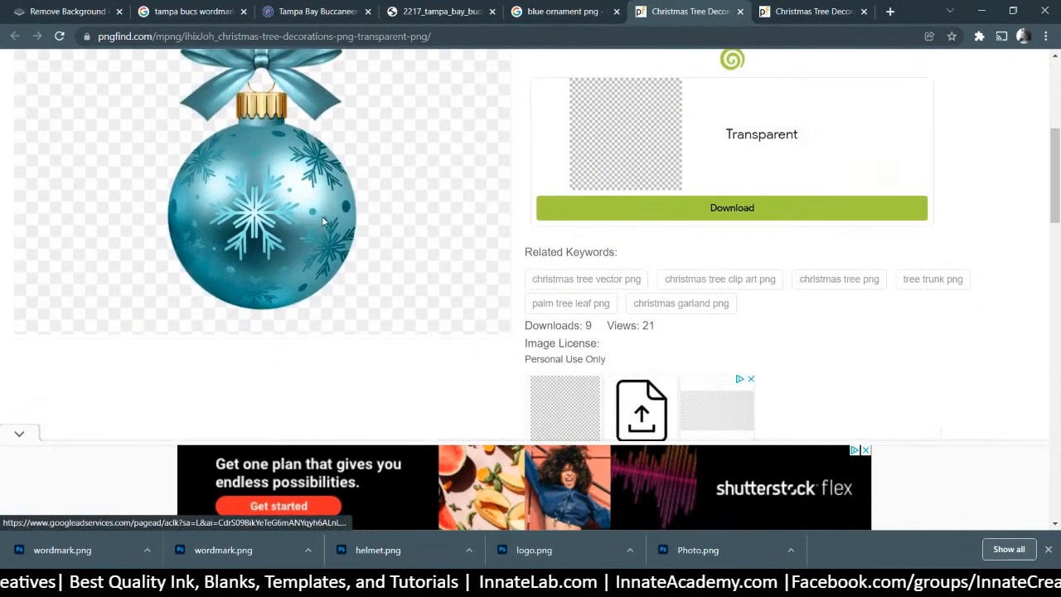
right_click(305, 224)
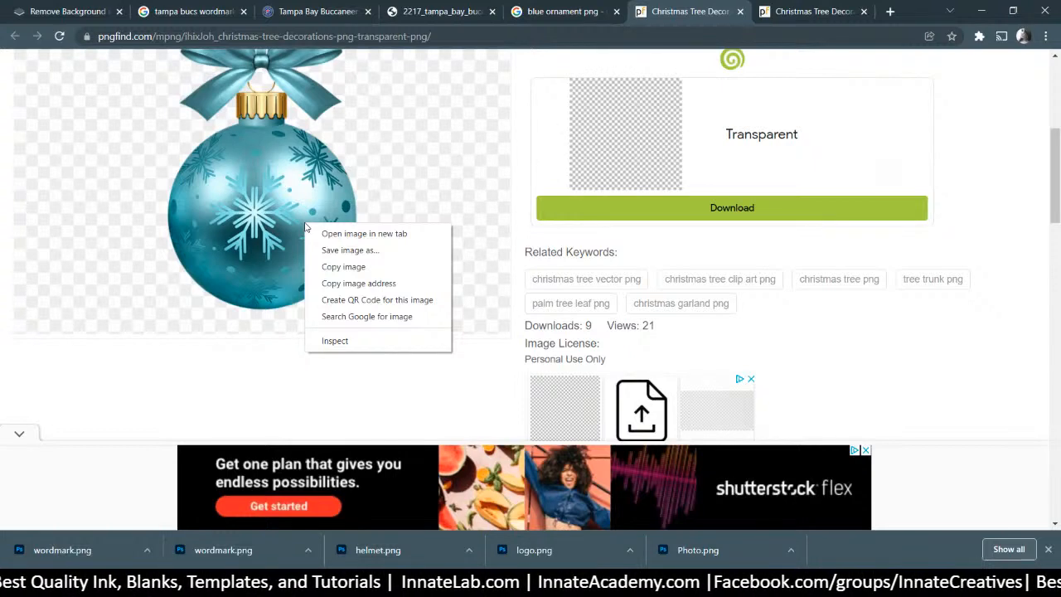
left_click(288, 206)
scroll(613, 263, "up", 2)
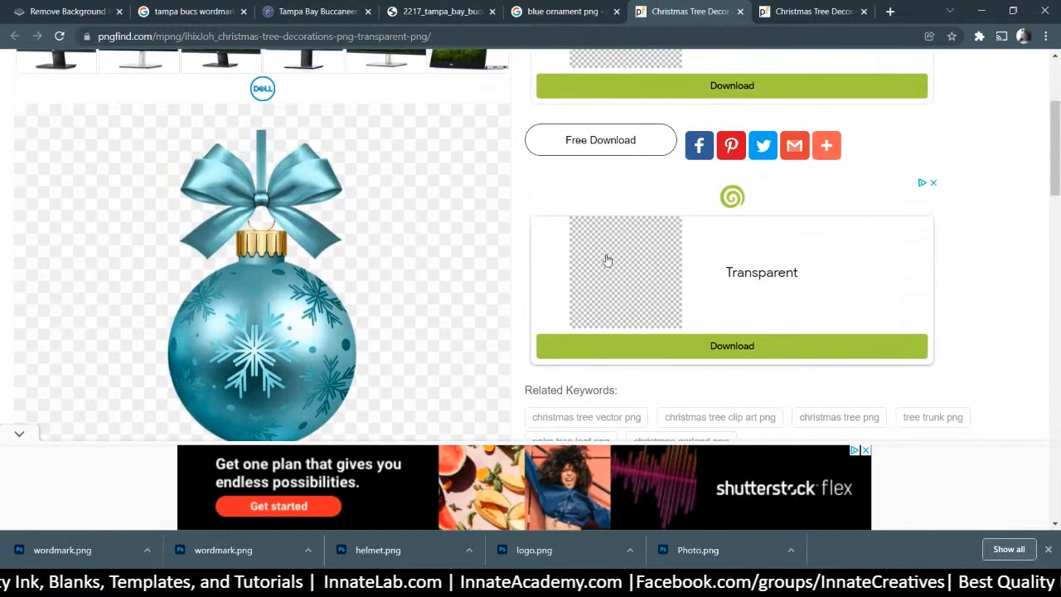
scroll(634, 248, "up", 3)
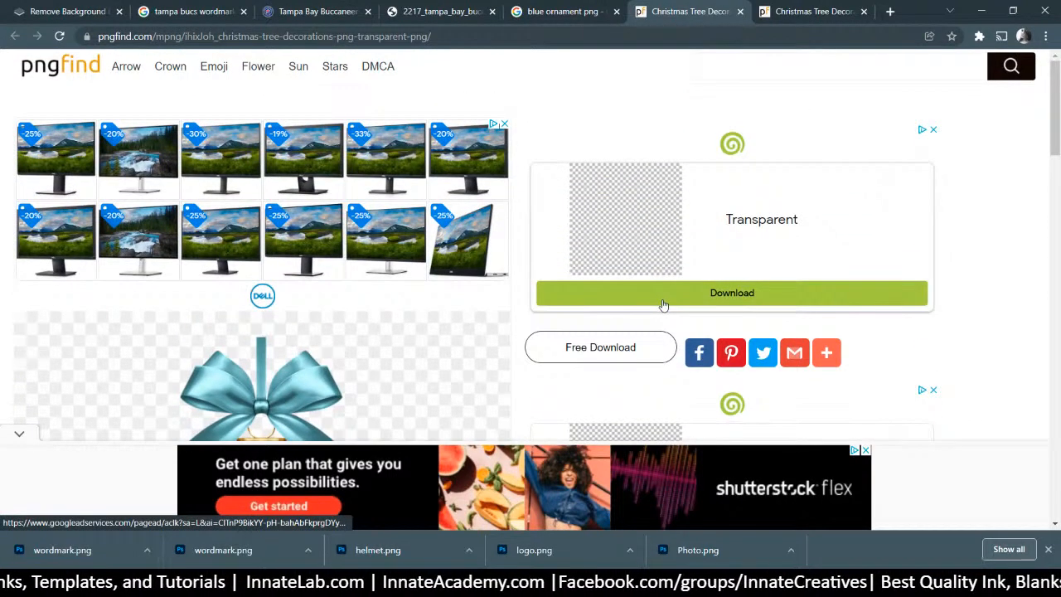
scroll(581, 295, "down", 15)
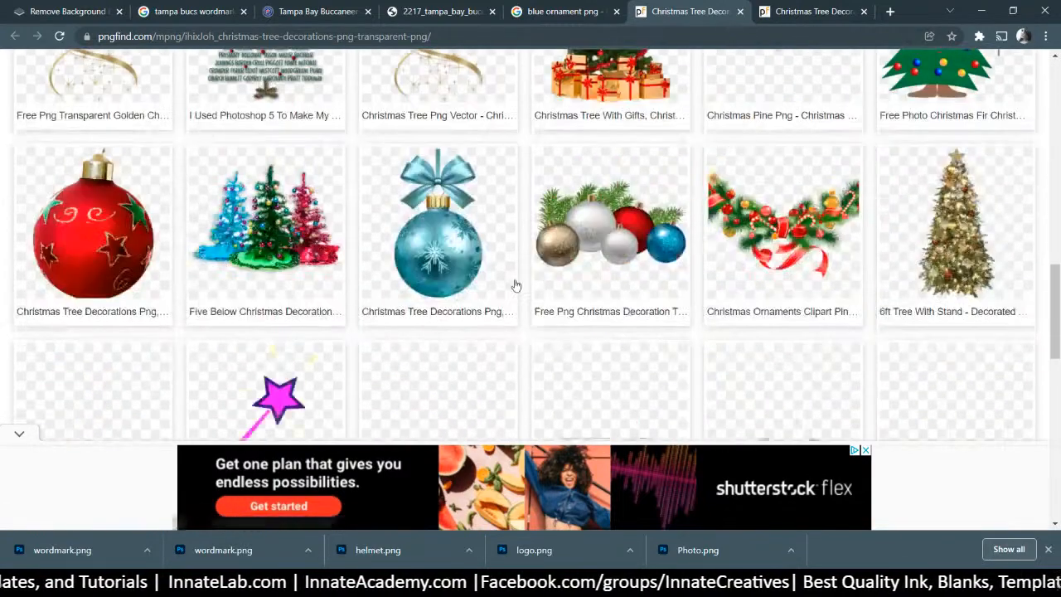
Go to Freepik and search for 'christmas ornament'
left_click(732, 36)
type("free")
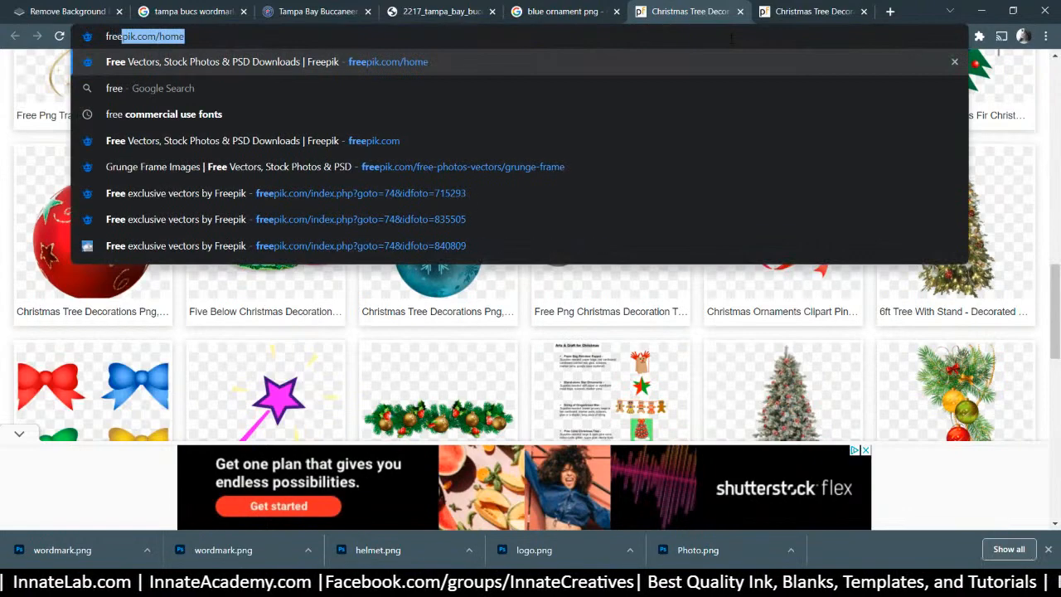
key("Return")
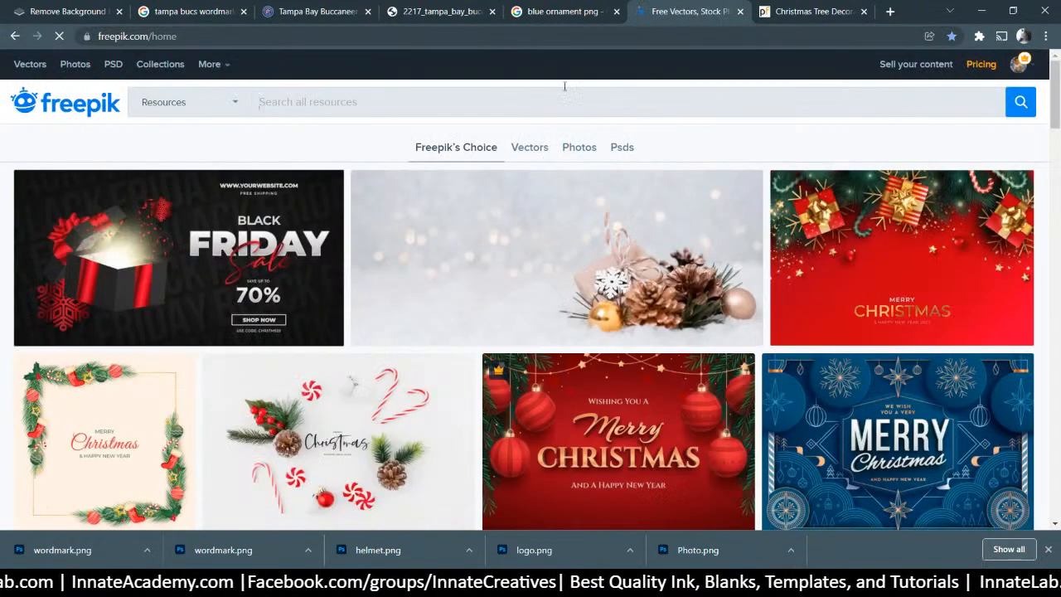
left_click(514, 97)
type("christma")
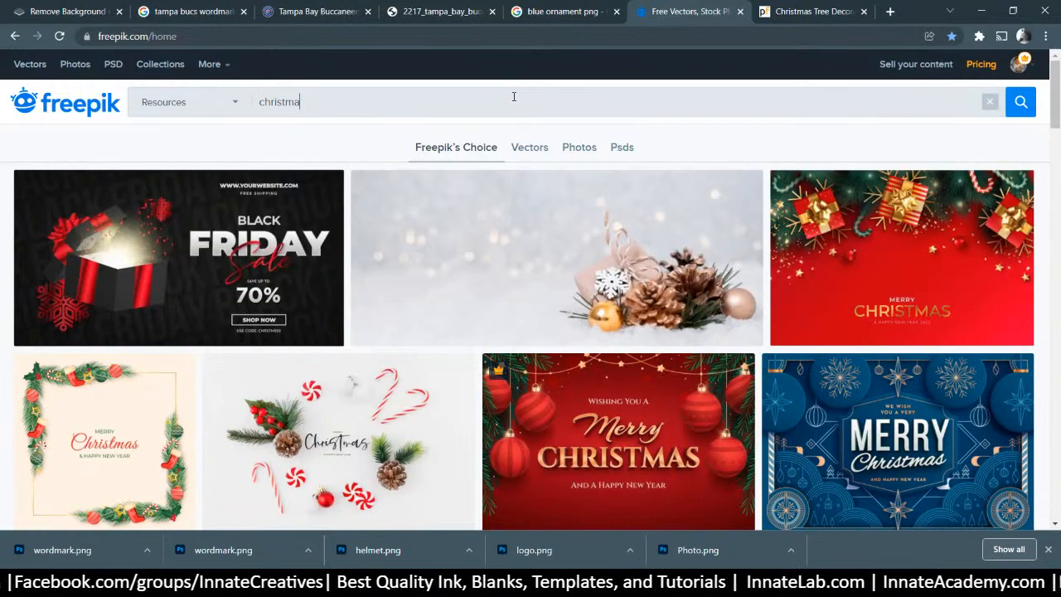
type("s ornament")
key("Return")
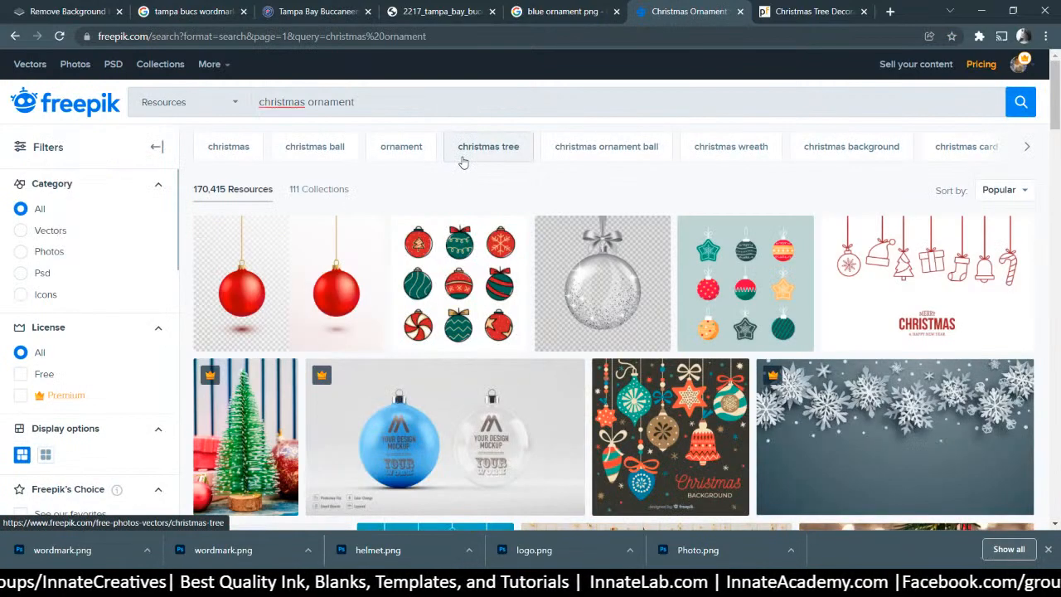
Refine the Freepik search to blue christmas ornaments
scroll(463, 163, "down", 3)
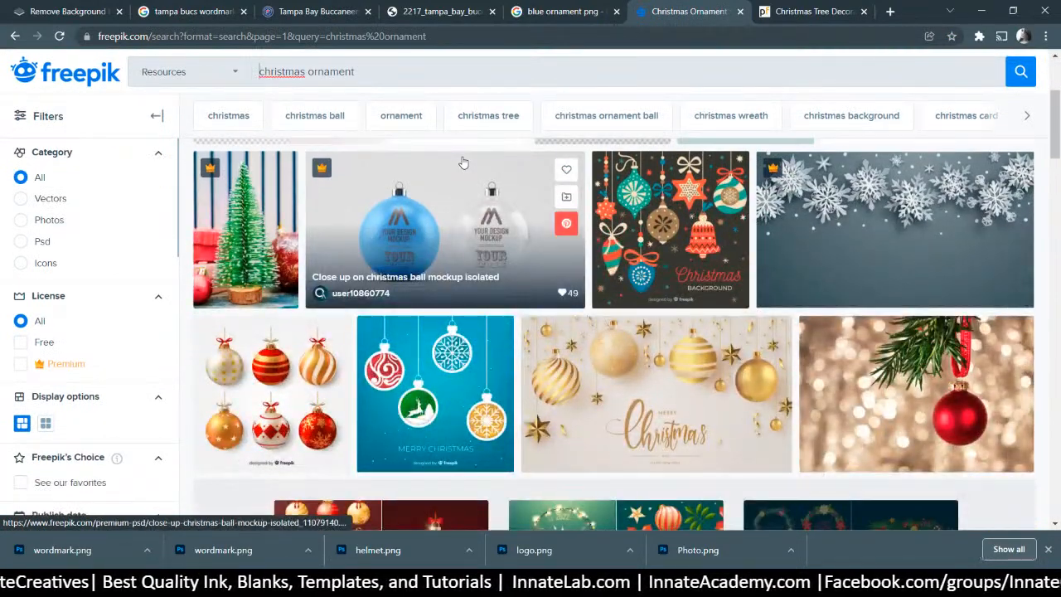
scroll(463, 162, "down", 5)
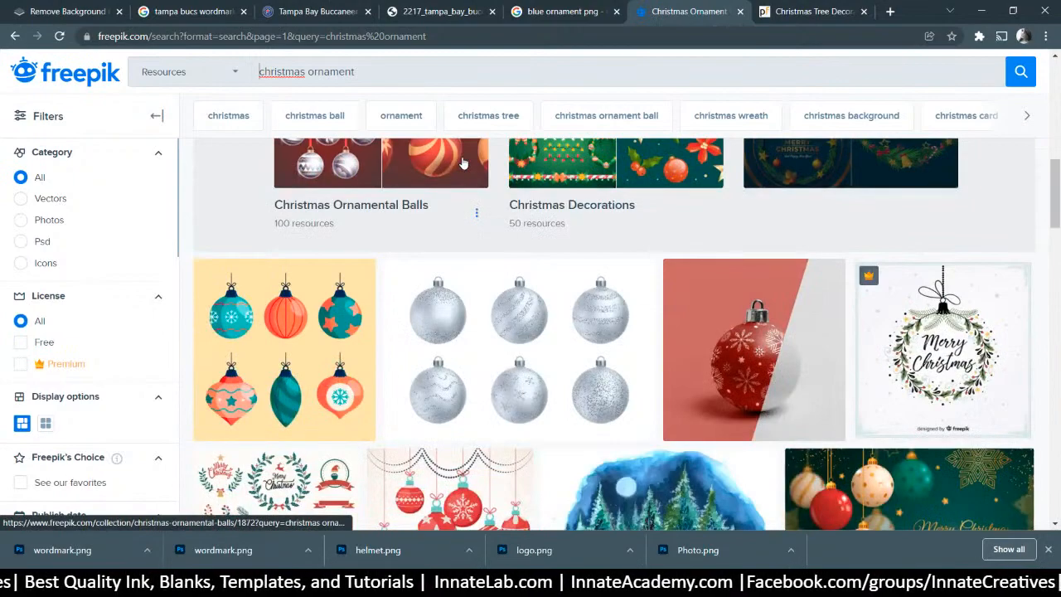
scroll(464, 162, "down", 2)
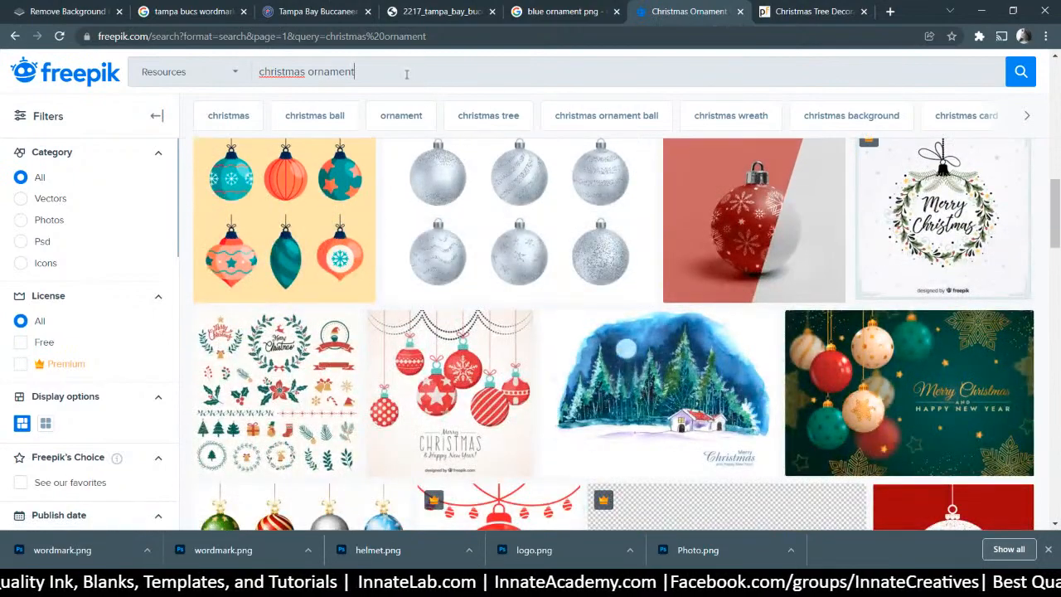
type("ue")
key("Return")
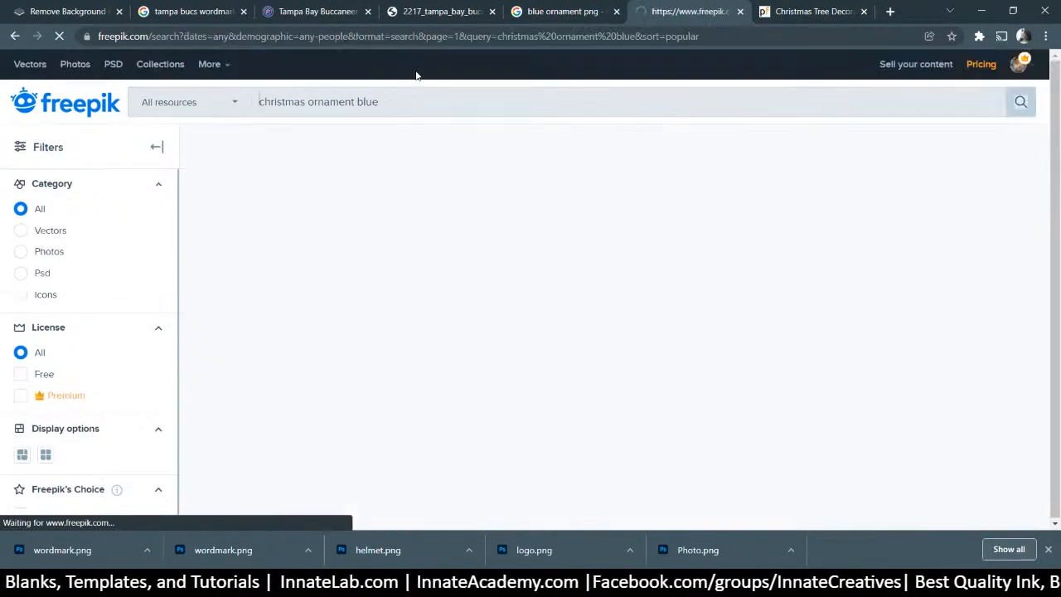
Open the blue-and-golden Christmas design from the blue results in a new tab
scroll(562, 204, "down", 6)
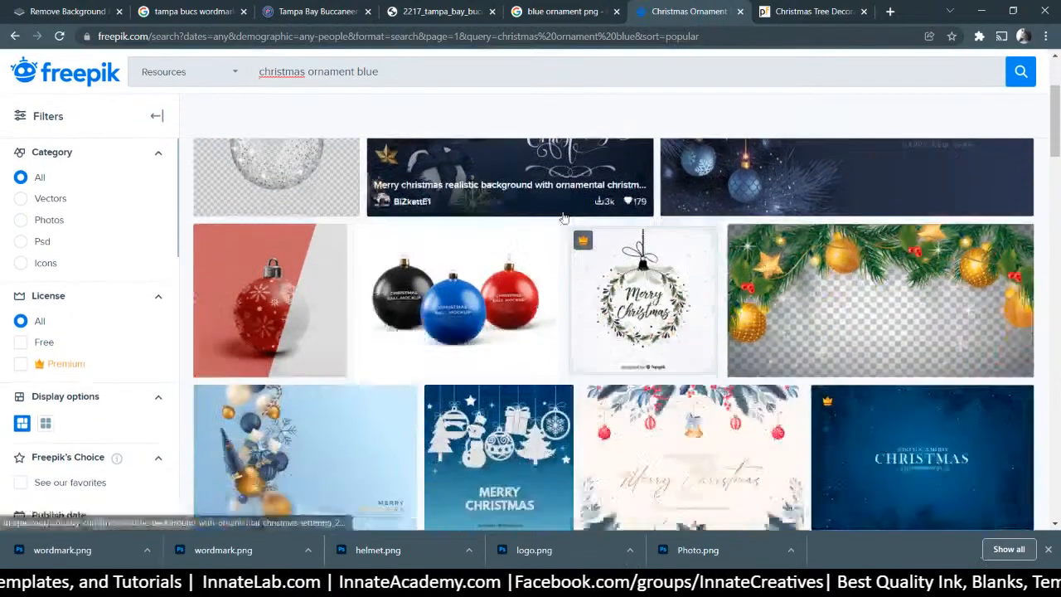
scroll(563, 214, "down", 3)
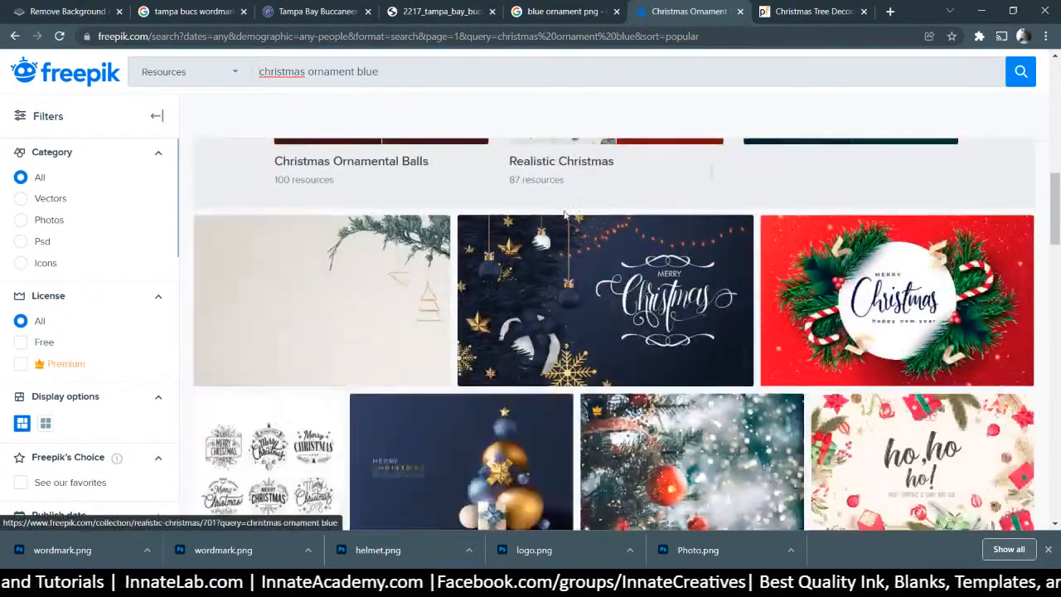
scroll(562, 215, "down", 6)
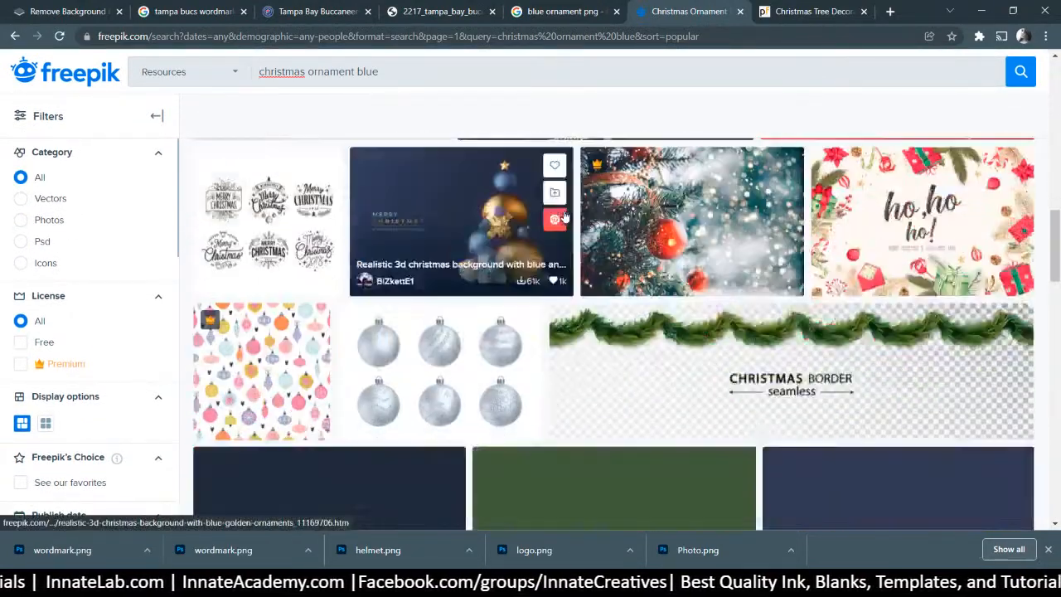
scroll(564, 214, "down", 5)
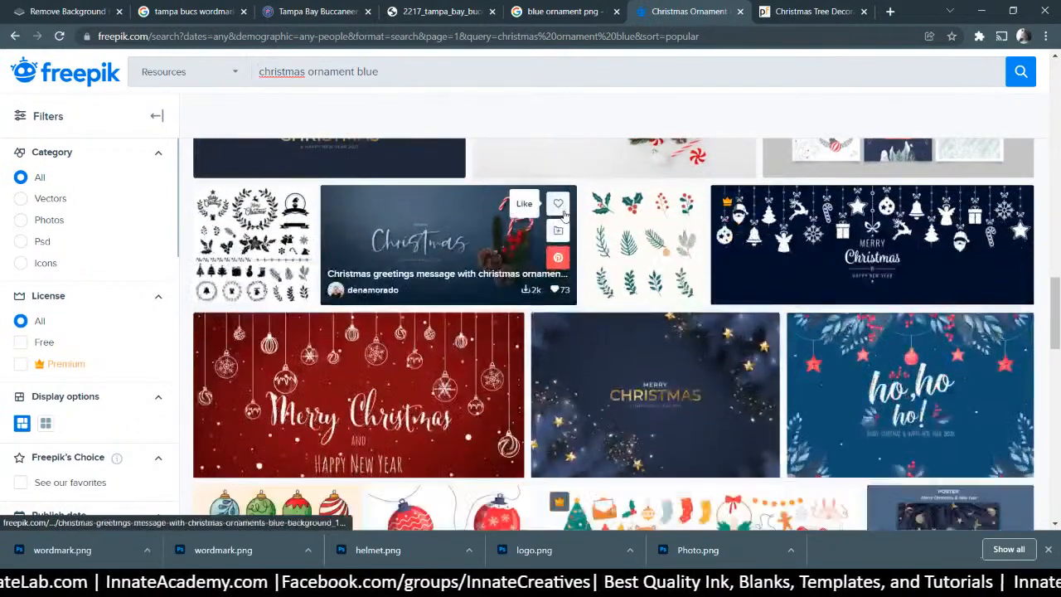
scroll(563, 215, "down", 4)
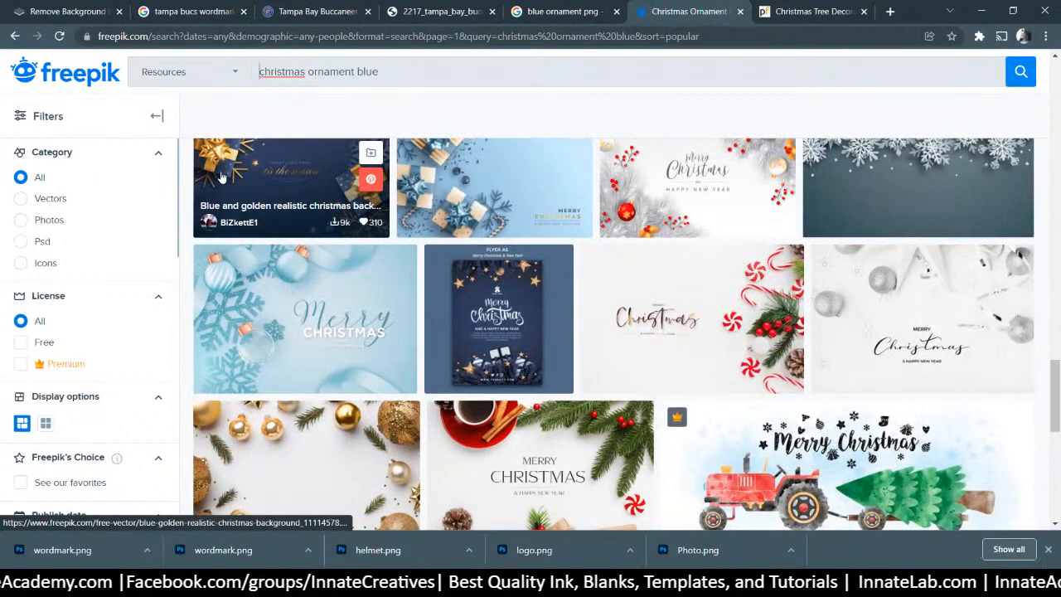
scroll(299, 349, "up", 1)
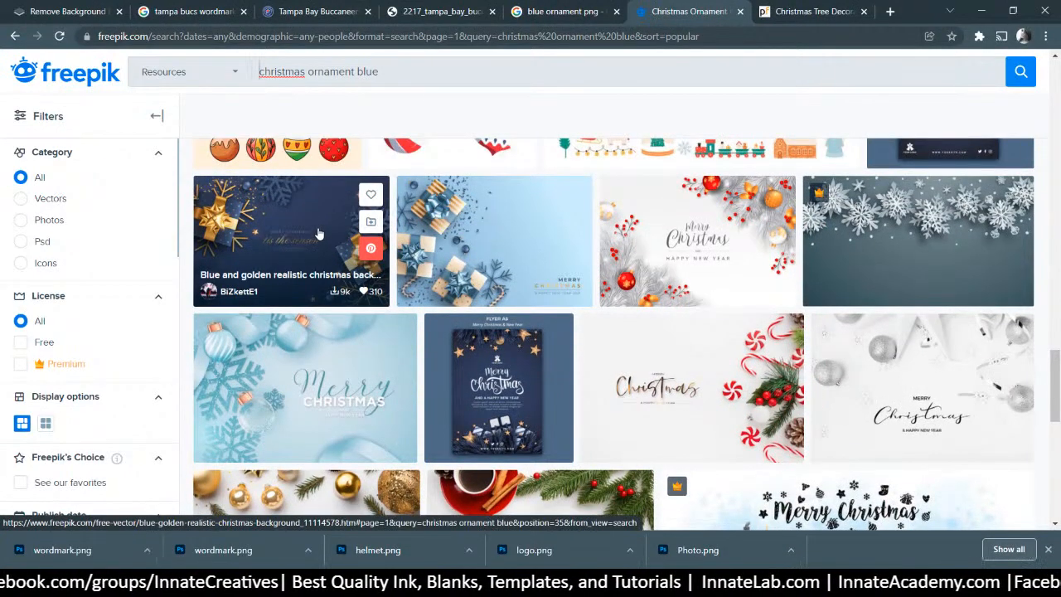
right_click(318, 234)
left_click(332, 238)
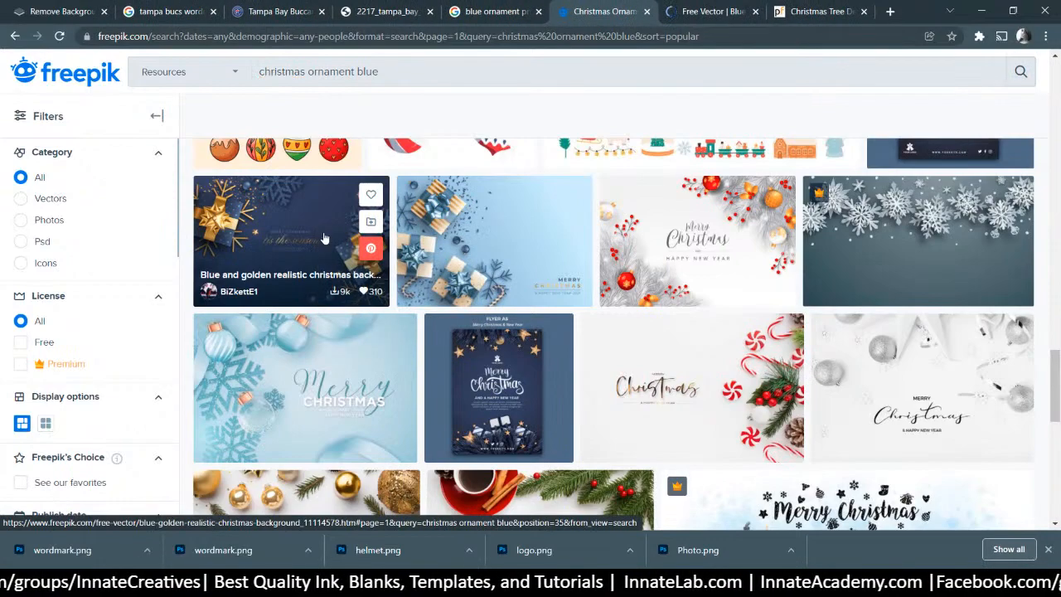
Search Freepik for 'christmas ornament png'
scroll(324, 239, "down", 5)
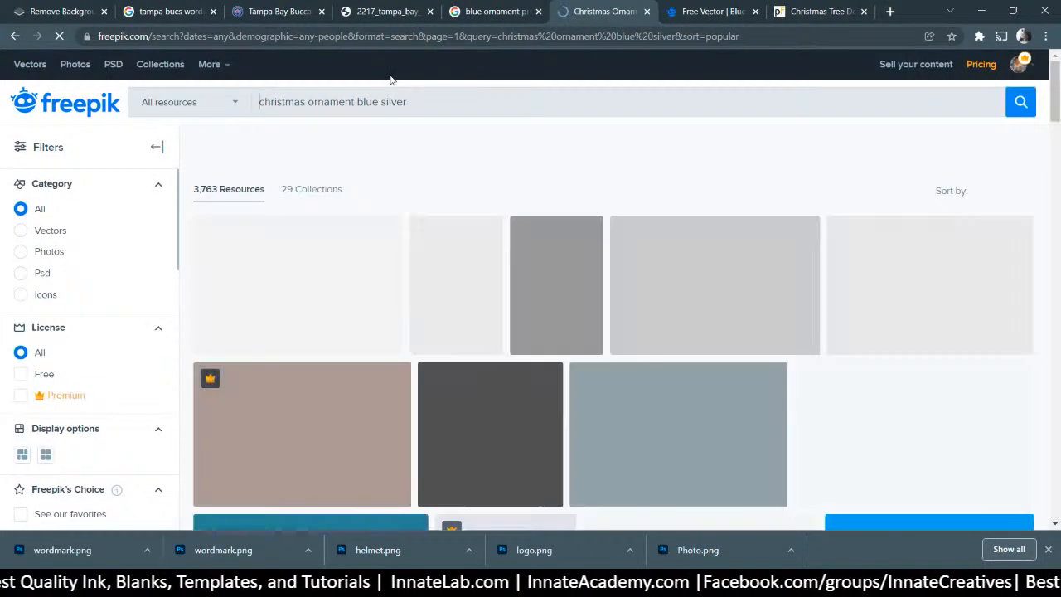
scroll(503, 239, "down", 10)
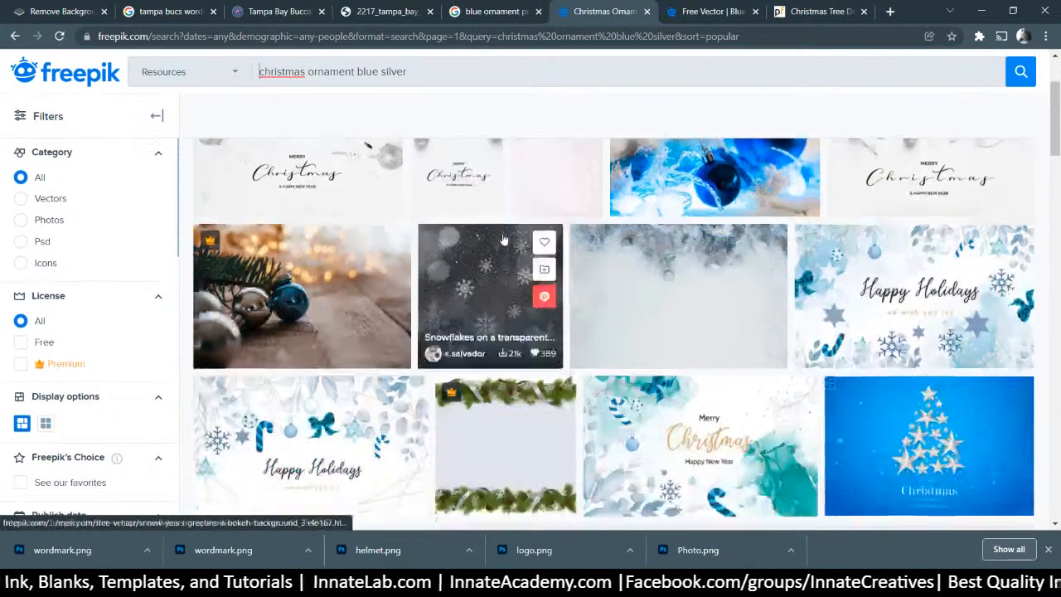
scroll(503, 240, "down", 10)
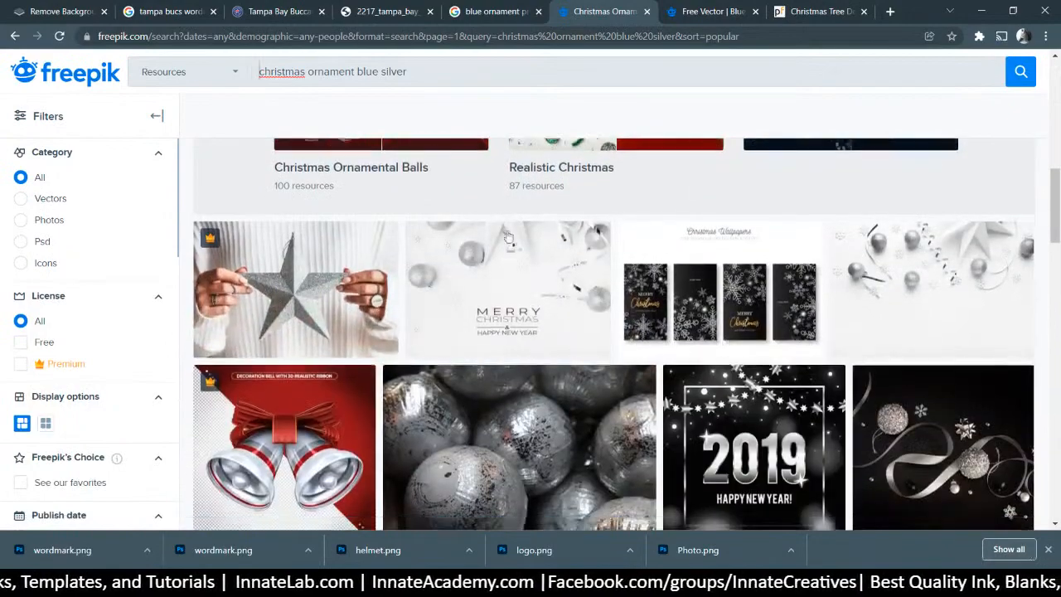
scroll(509, 242, "down", 10)
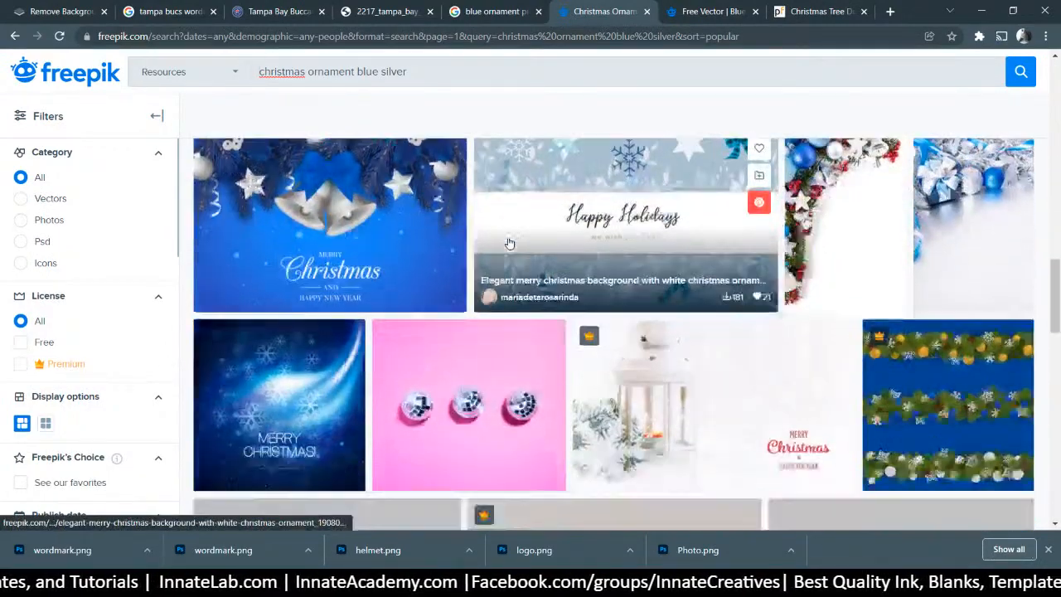
scroll(510, 246, "down", 6)
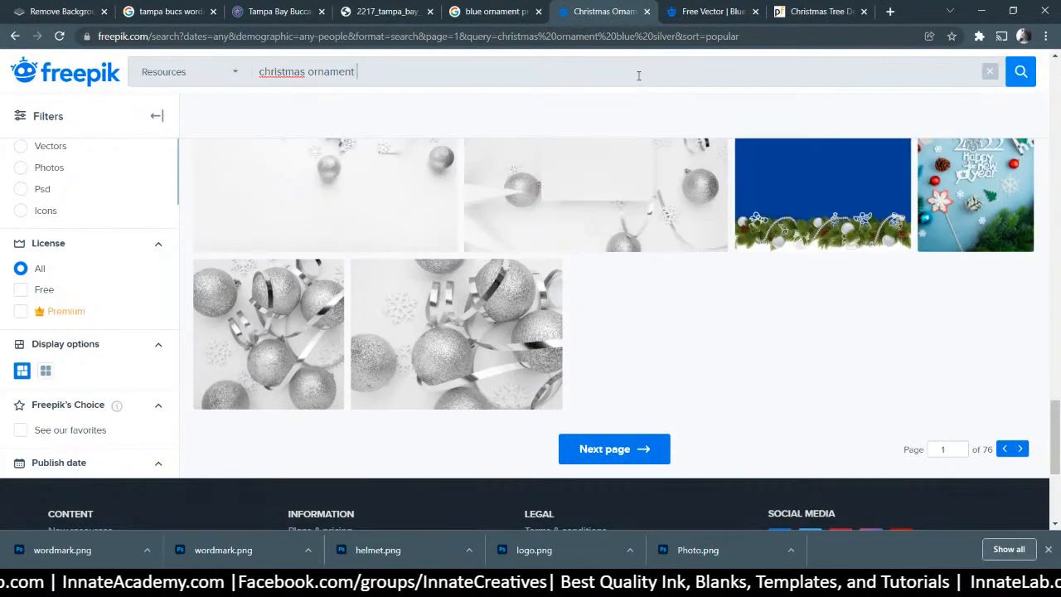
type("png")
key("Return")
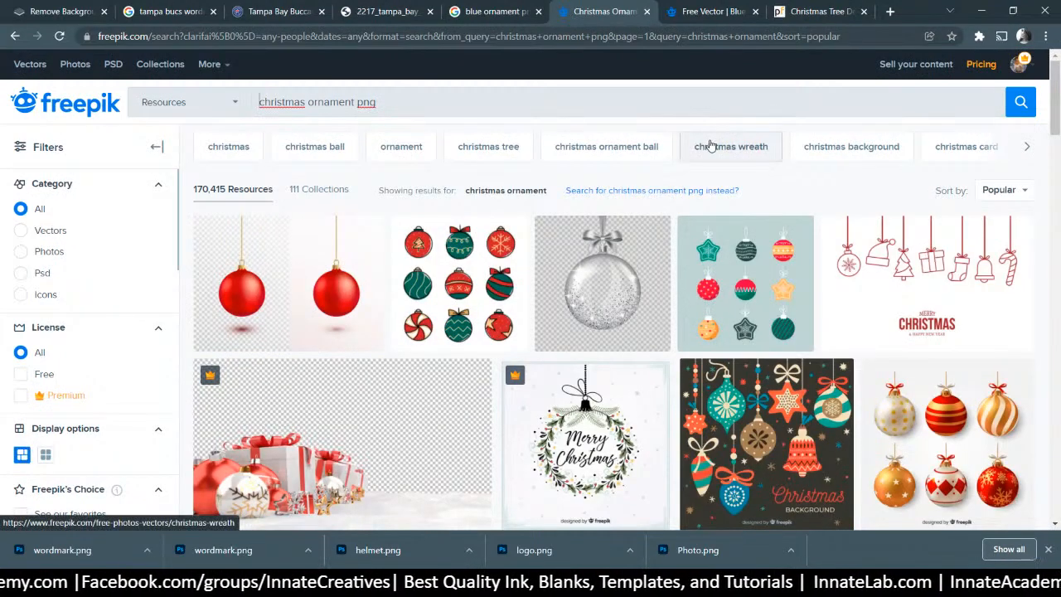
Open the silver realistic christmas ball ornaments result in a new window
scroll(710, 142, "down", 1)
scroll(710, 144, "down", 2)
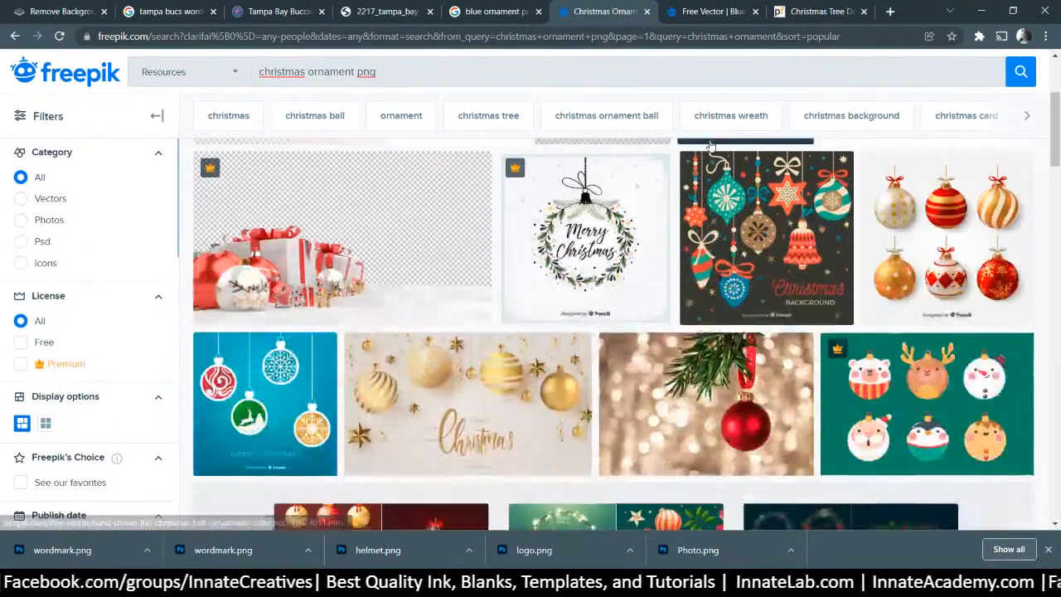
scroll(710, 144, "down", 6)
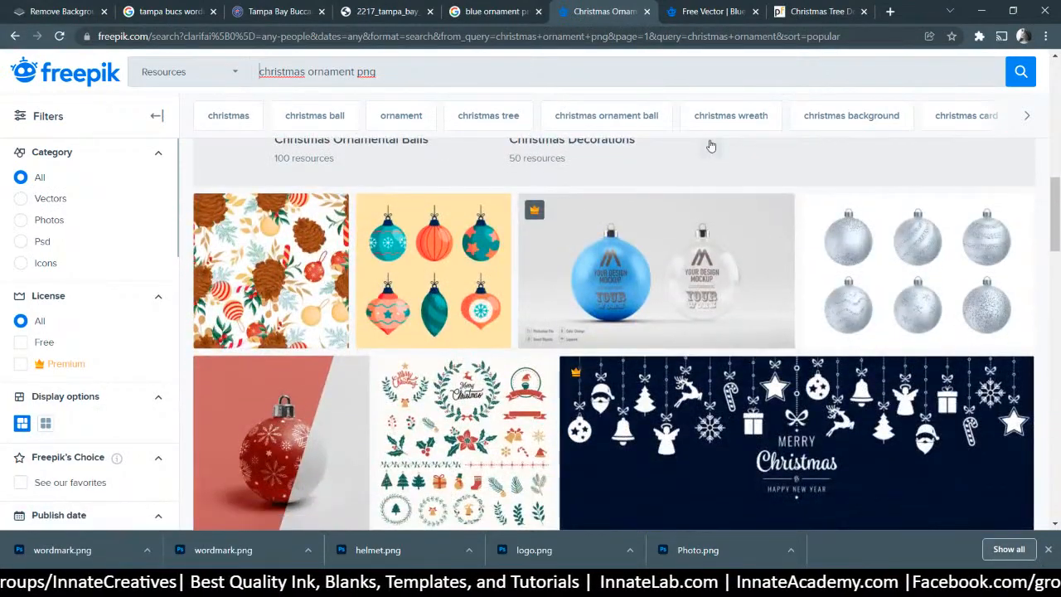
mouse_move(837, 221)
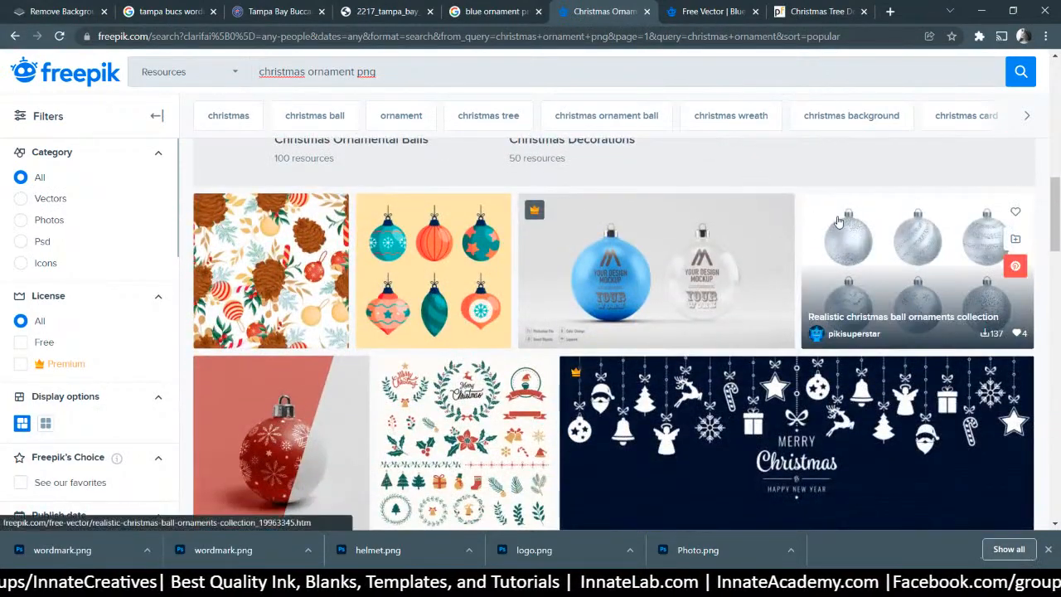
right_click(845, 225)
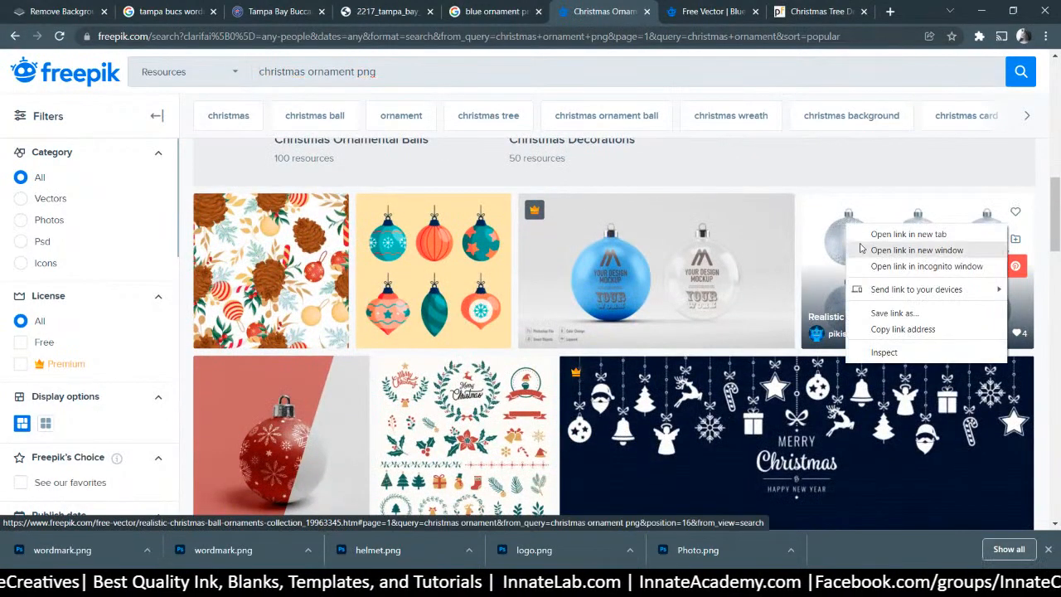
left_click(857, 247)
scroll(800, 239, "down", 3)
scroll(799, 241, "down", 2)
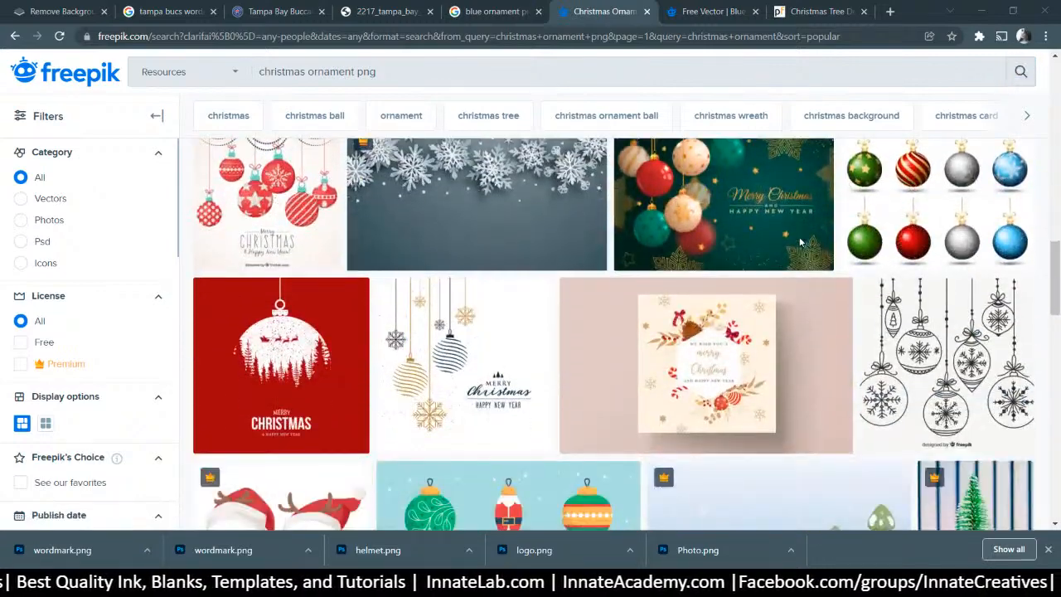
scroll(800, 243, "down", 3)
scroll(800, 243, "down", 5)
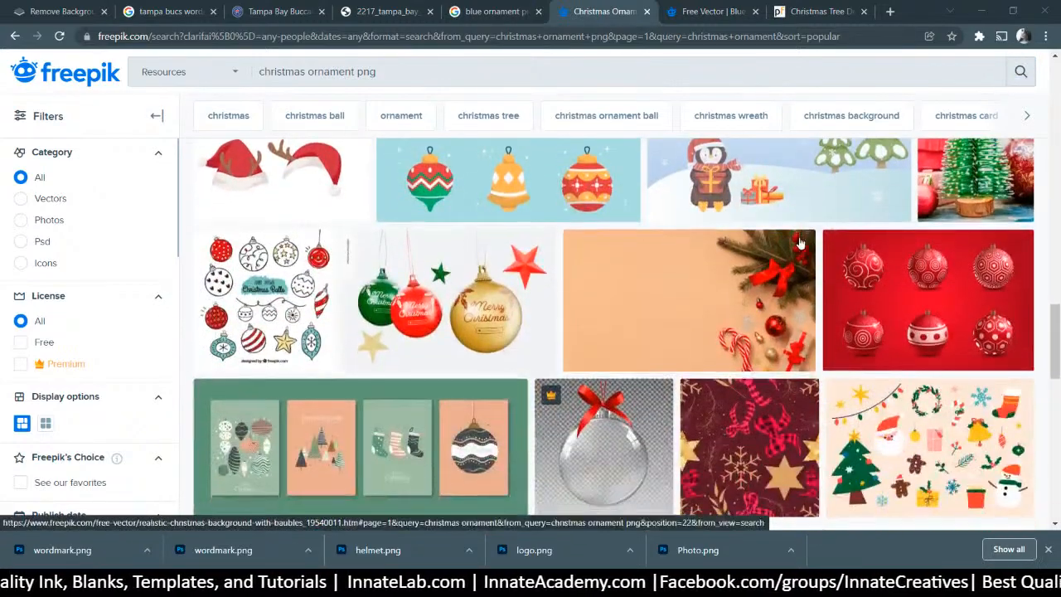
scroll(801, 243, "down", 10)
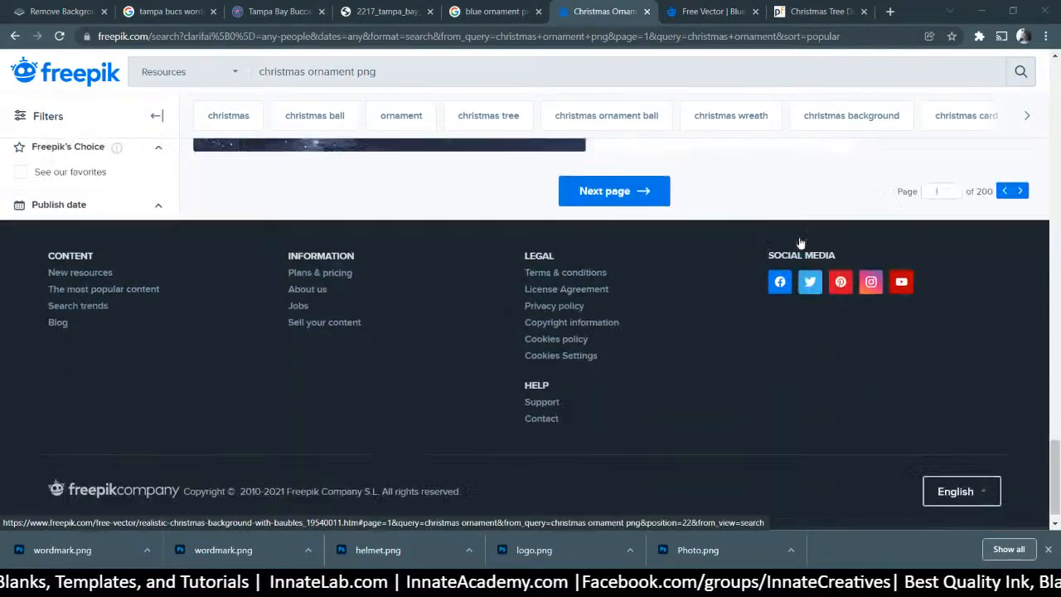
Return to the Blue and golden realistic christmas background page and look it over
left_click(714, 13)
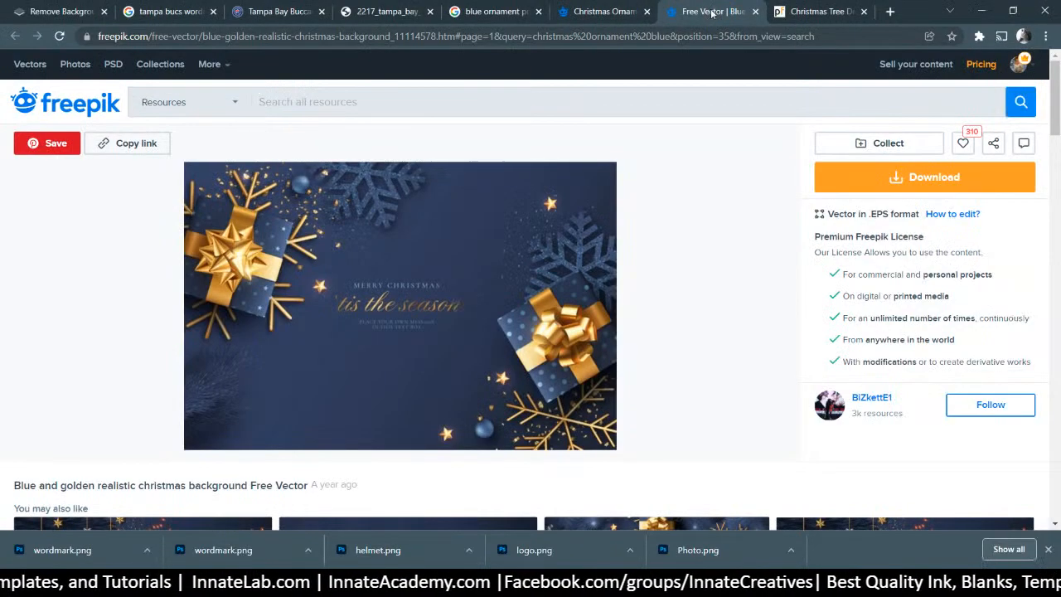
scroll(390, 329, "down", 3)
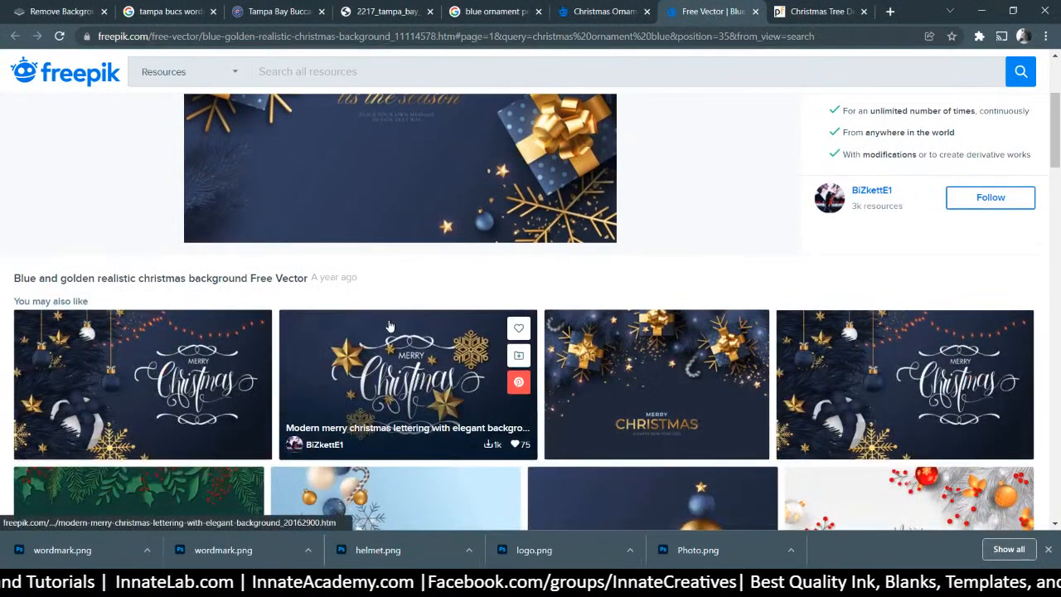
scroll(390, 326, "down", 2)
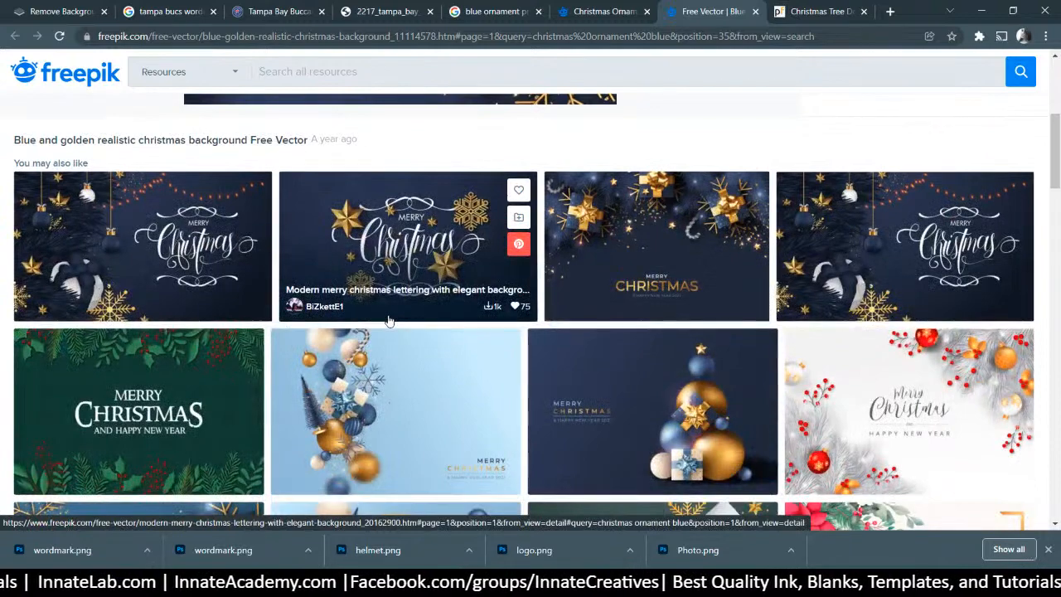
scroll(389, 321, "down", 1)
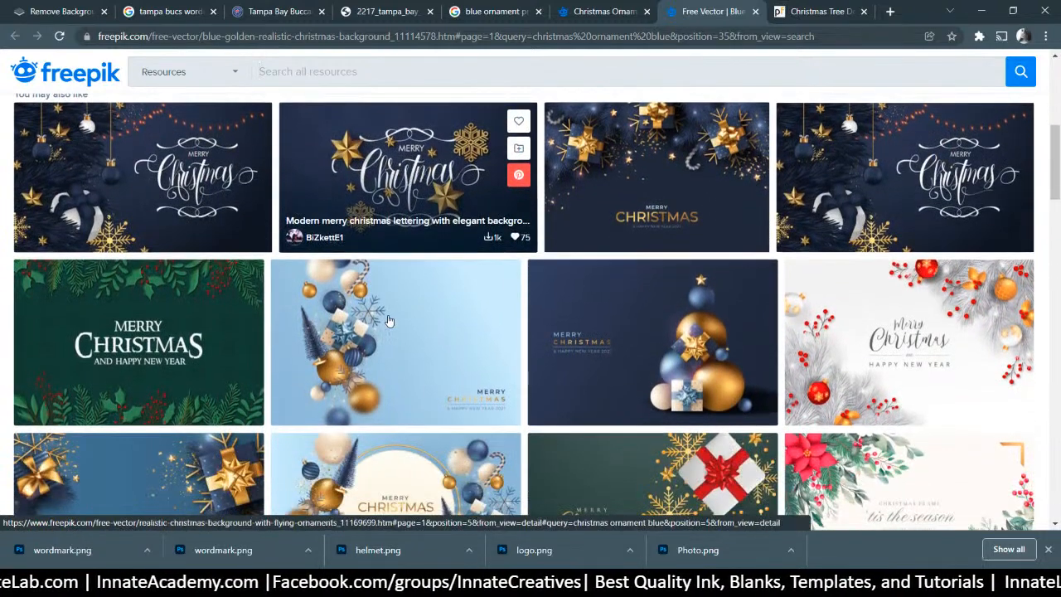
scroll(324, 334, "down", 2)
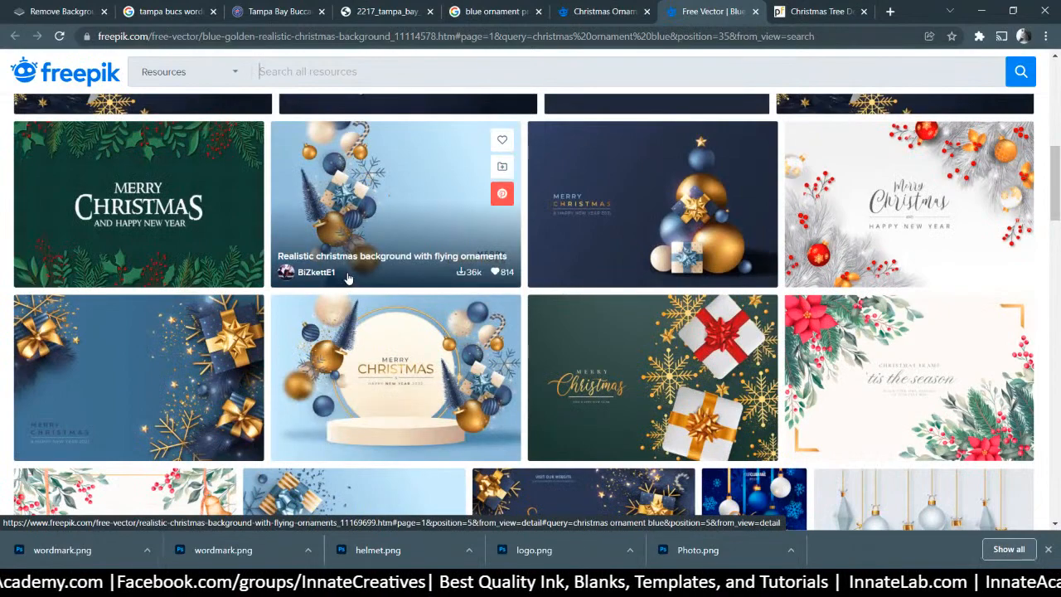
scroll(348, 278, "down", 3)
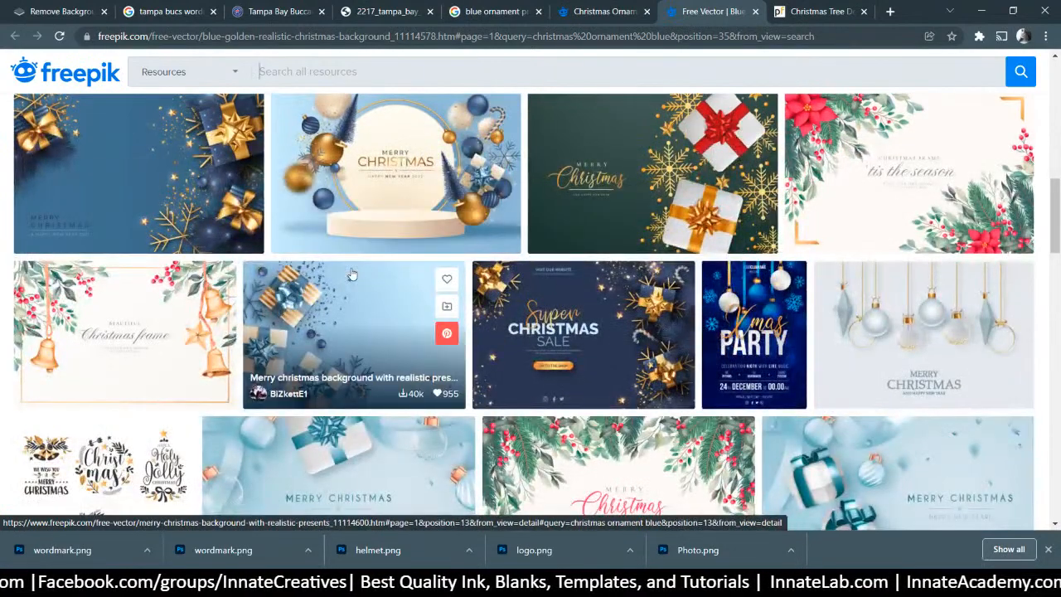
scroll(352, 274, "down", 1)
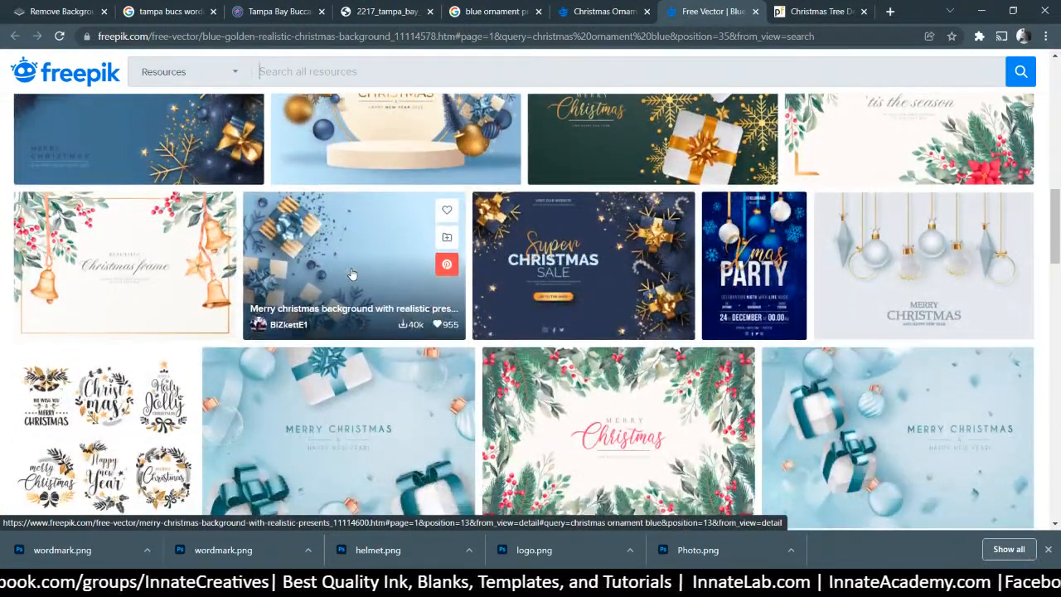
scroll(352, 274, "down", 2)
scroll(352, 274, "down", 2)
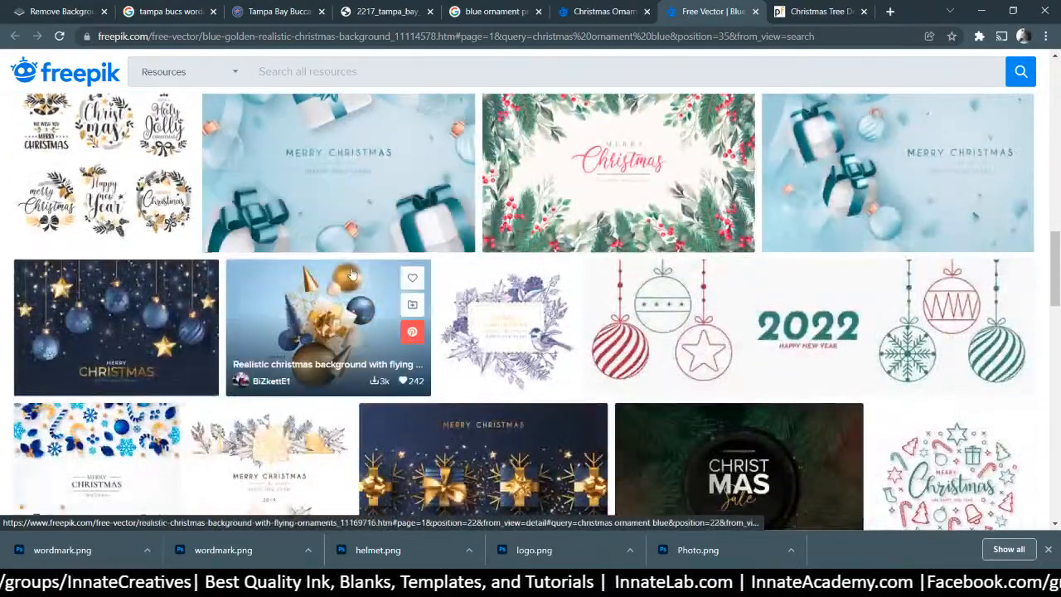
scroll(351, 274, "up", 10)
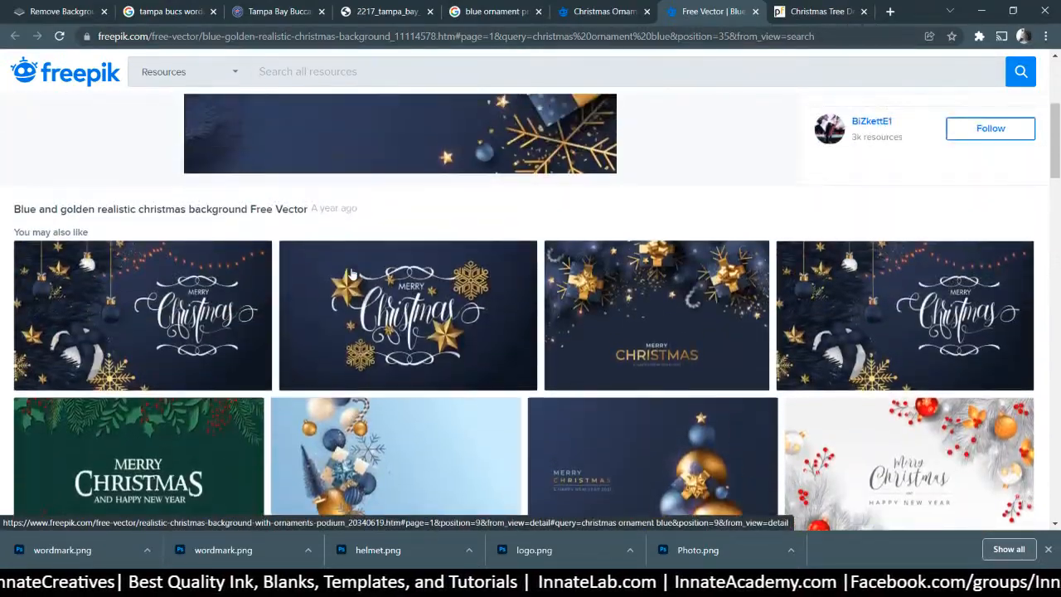
scroll(351, 275, "up", 3)
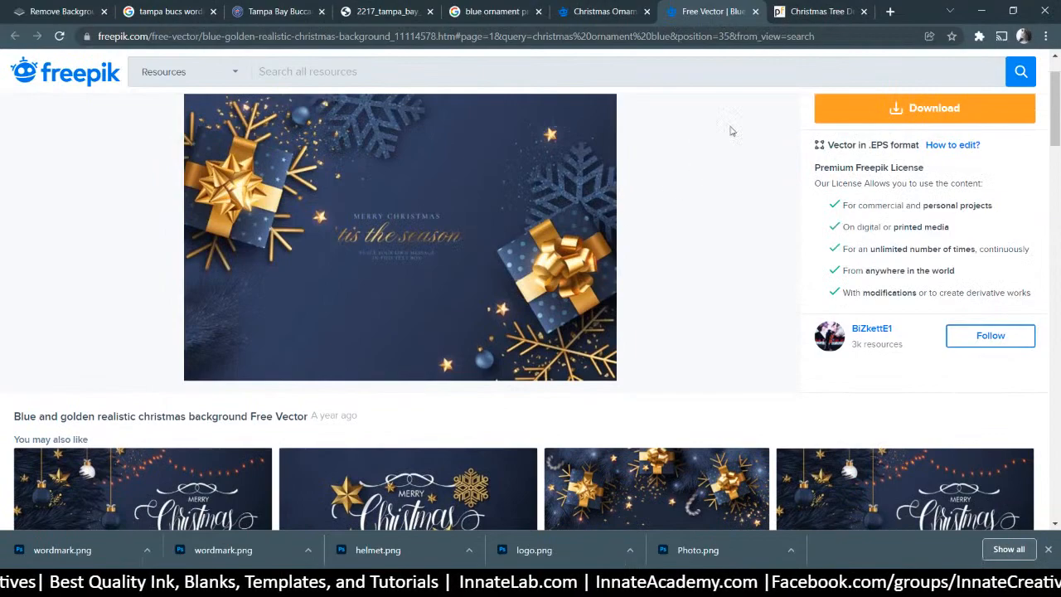
scroll(730, 131, "up", 1)
Download the background zip into the subfolder inside 156
left_click(883, 179)
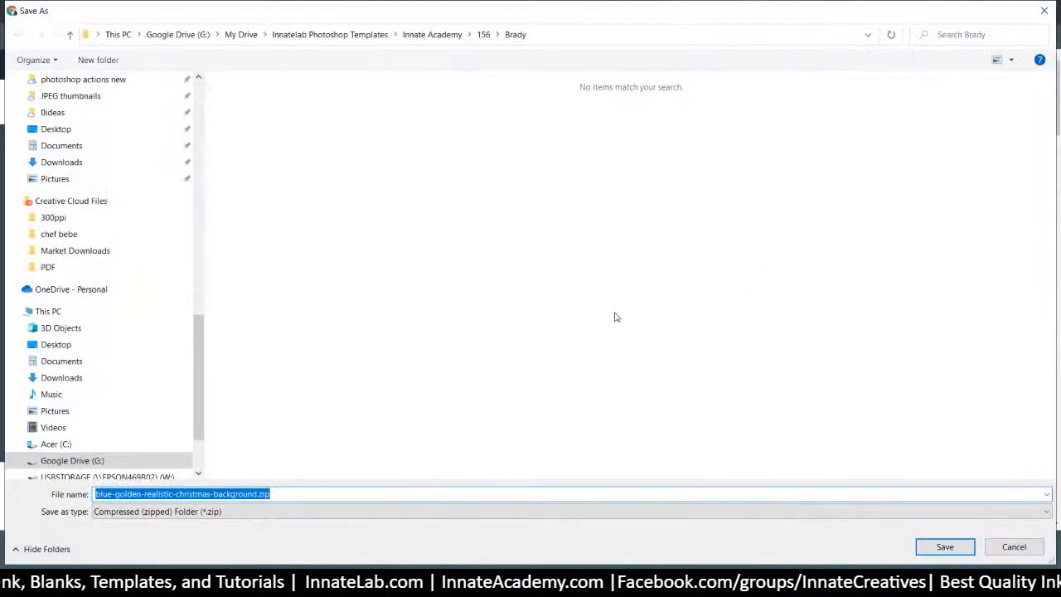
left_click(483, 34)
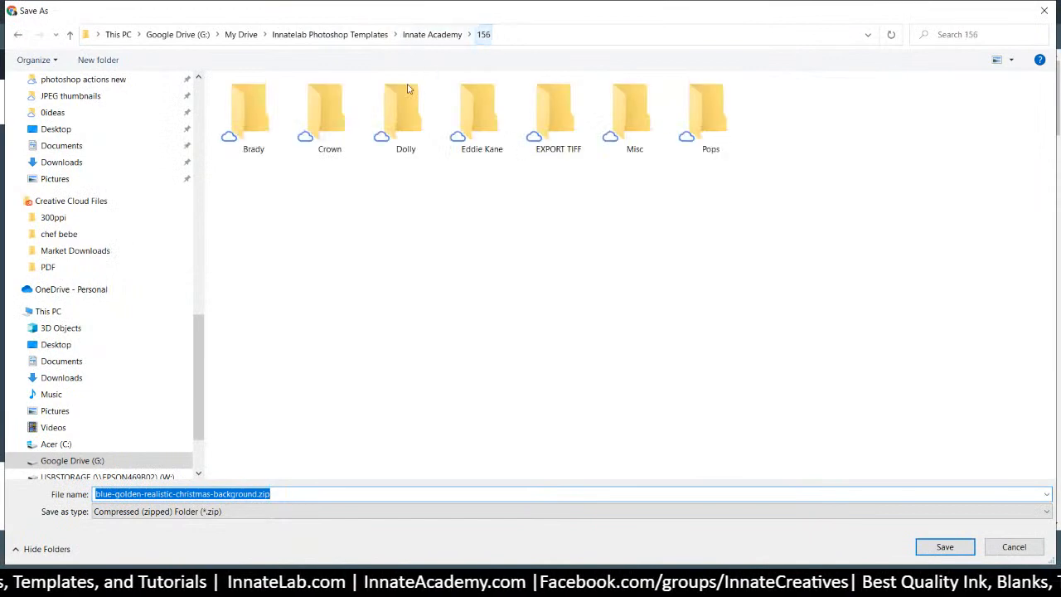
double_click(475, 114)
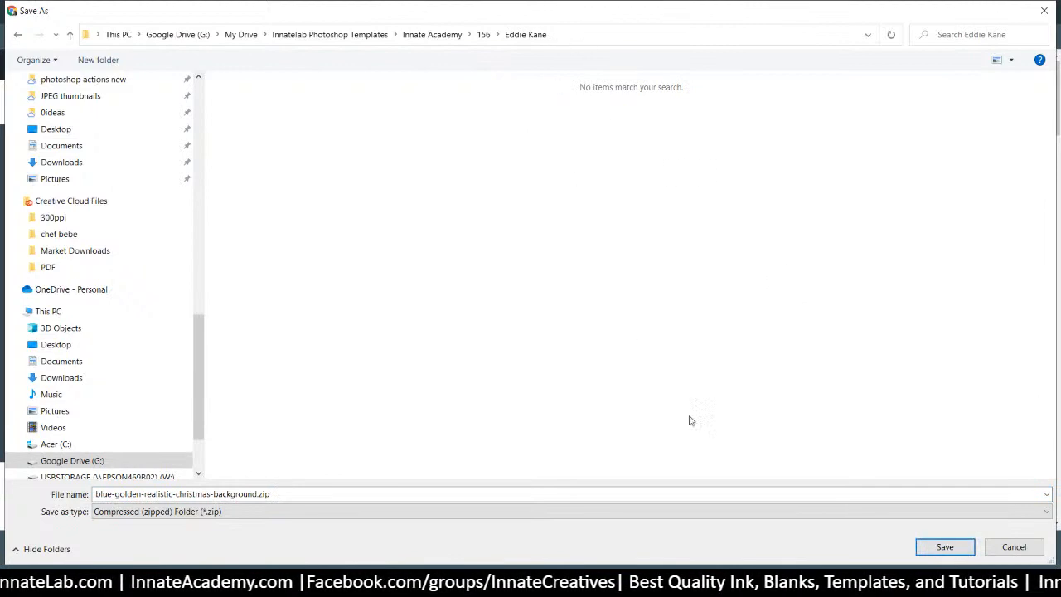
left_click(943, 549)
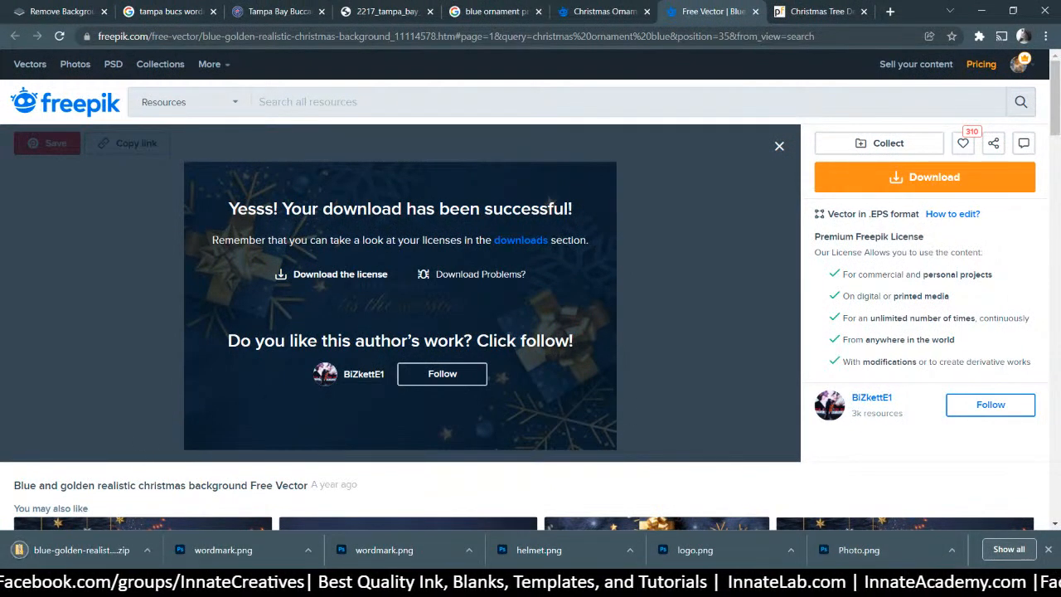
Show the downloaded background zip in its folder and extract all its contents
left_click(147, 550)
left_click(145, 519)
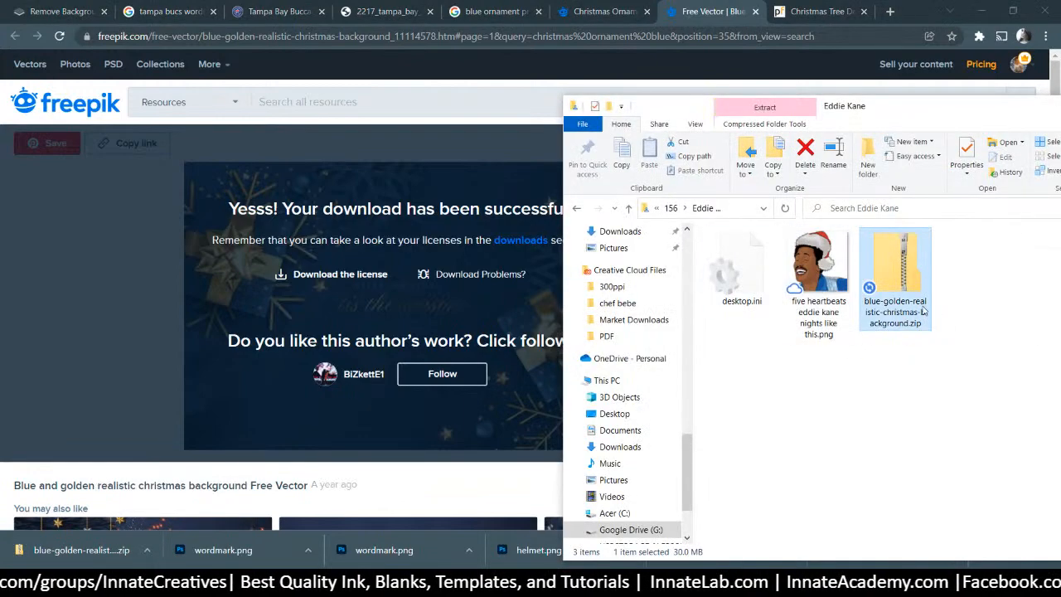
right_click(888, 273)
left_click(761, 282)
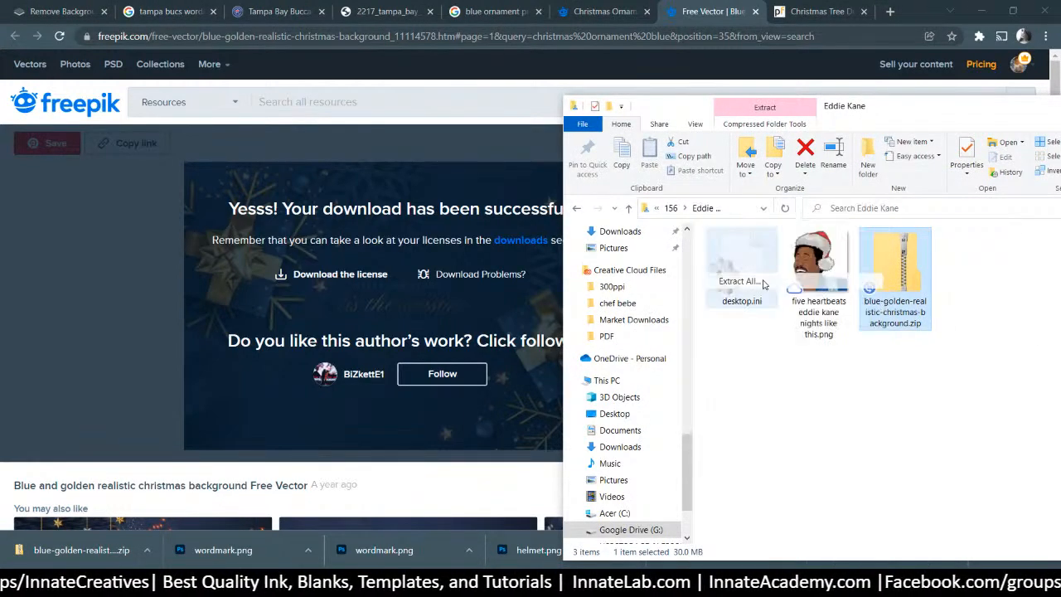
left_click(646, 435)
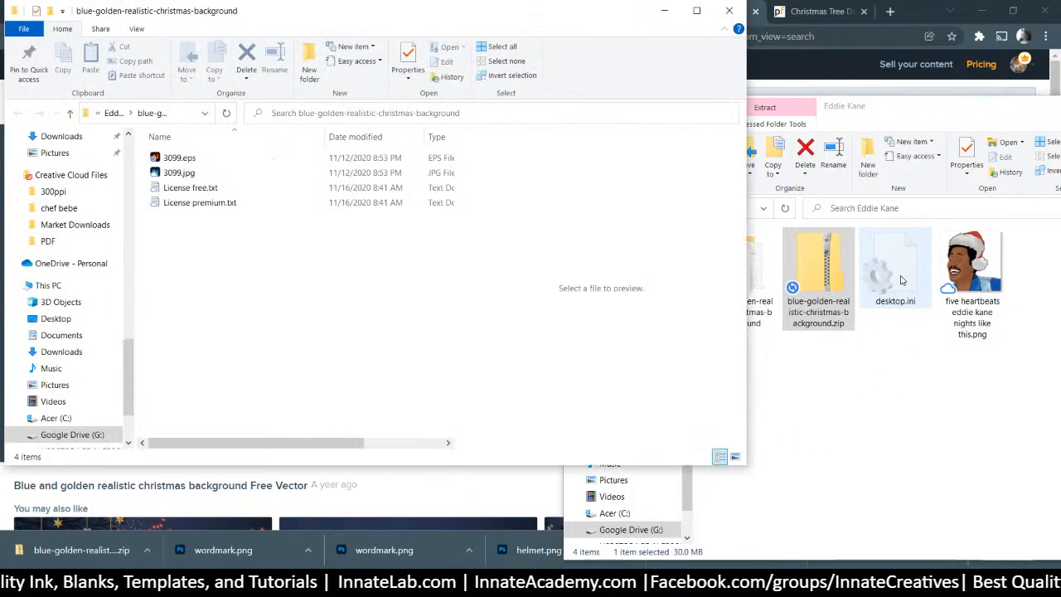
Preview 3099.jpg, then open 3099.eps in Adobe Illustrator 2022
left_click(215, 173)
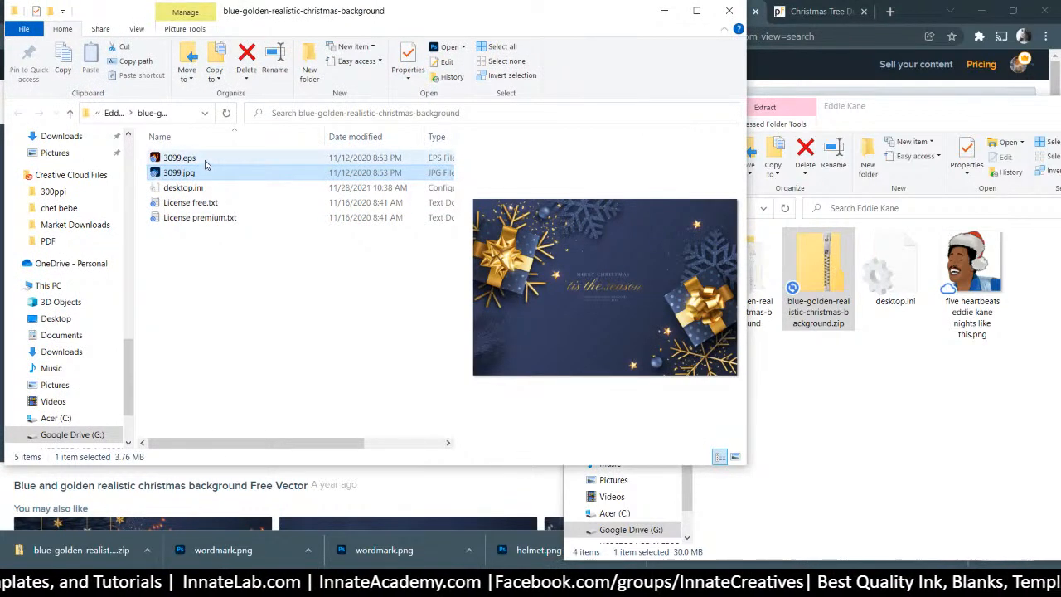
left_click(191, 160)
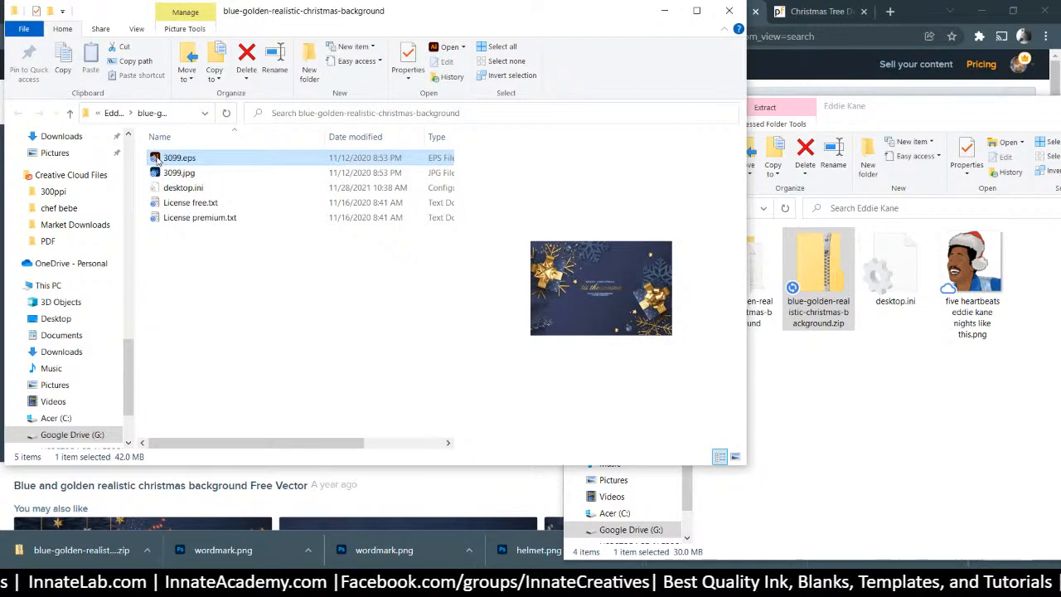
double_click(156, 160)
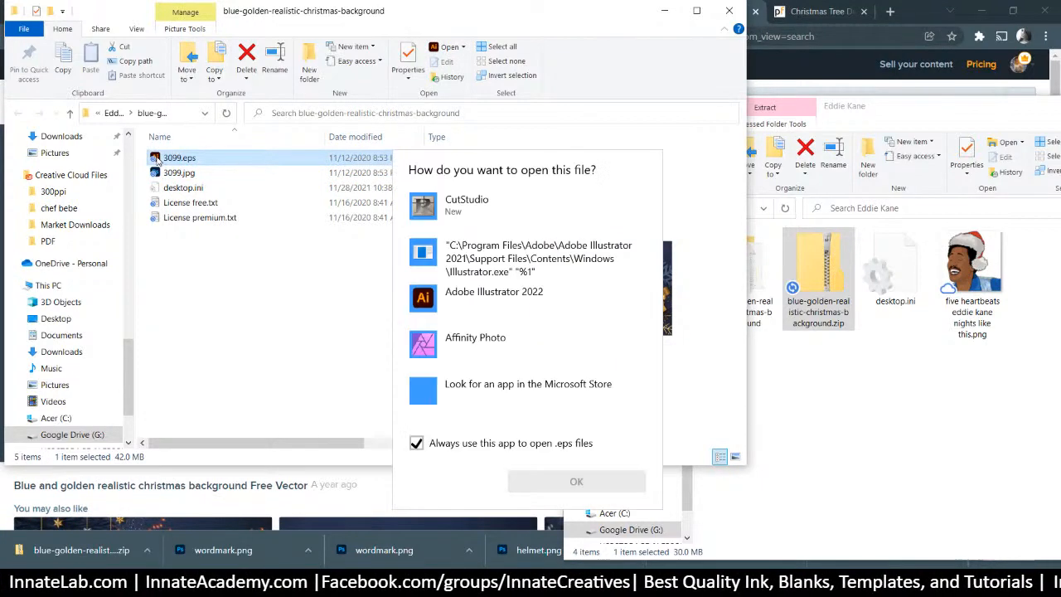
left_click(486, 304)
left_click(576, 482)
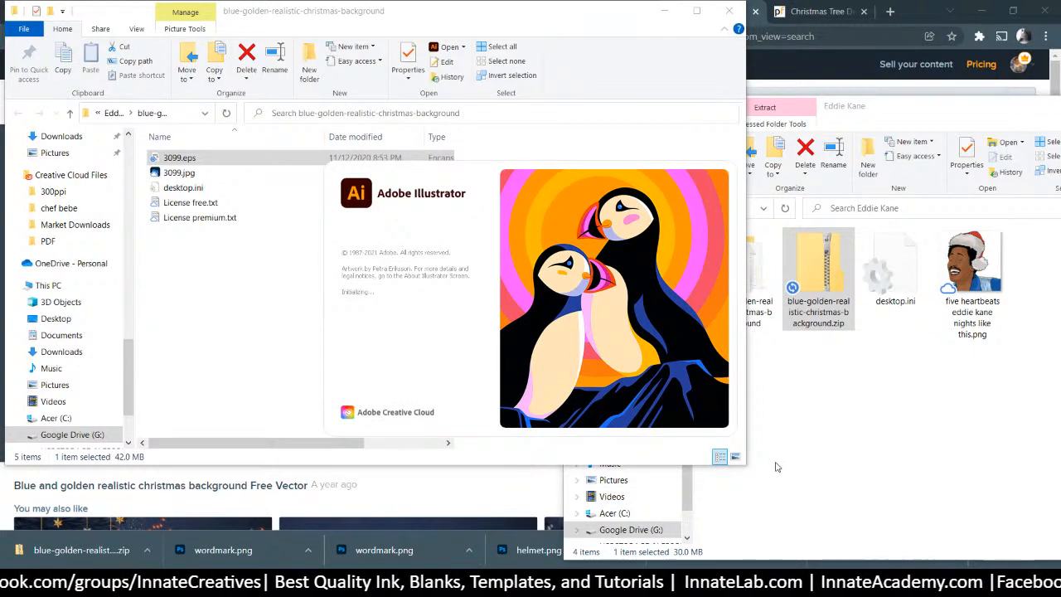
Back in the browser, close the pngfind ornament tab and return to the background page
left_click(485, 508)
left_click(811, 17)
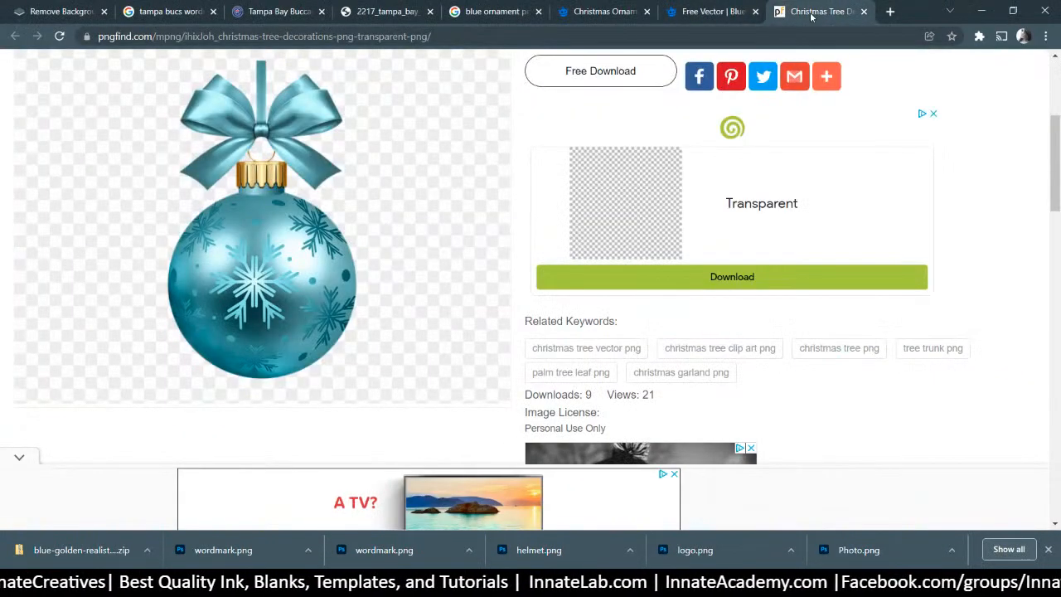
scroll(276, 288, "up", 3)
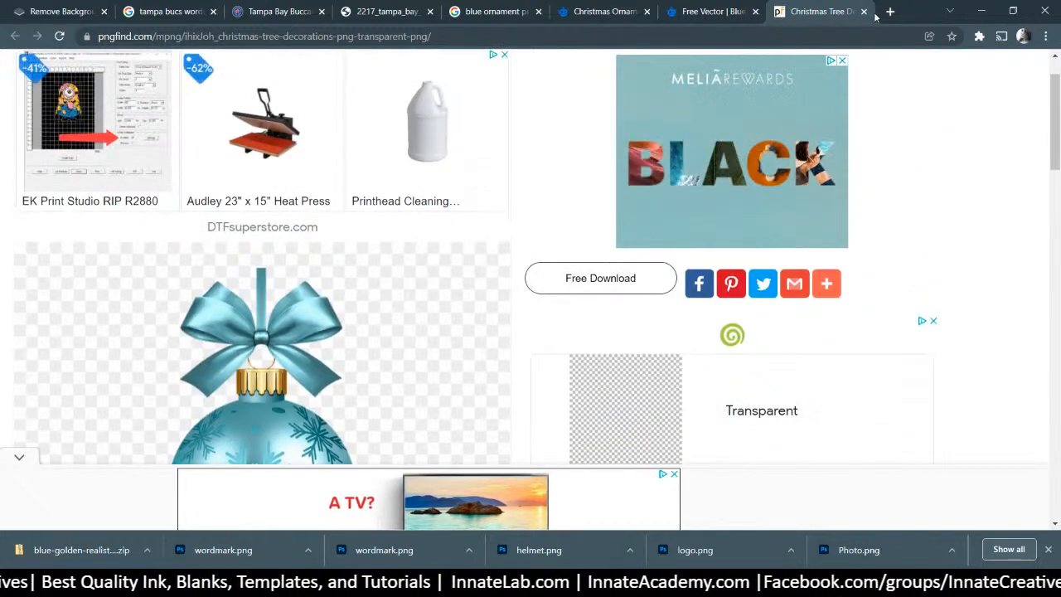
left_click(864, 11)
left_click(693, 12)
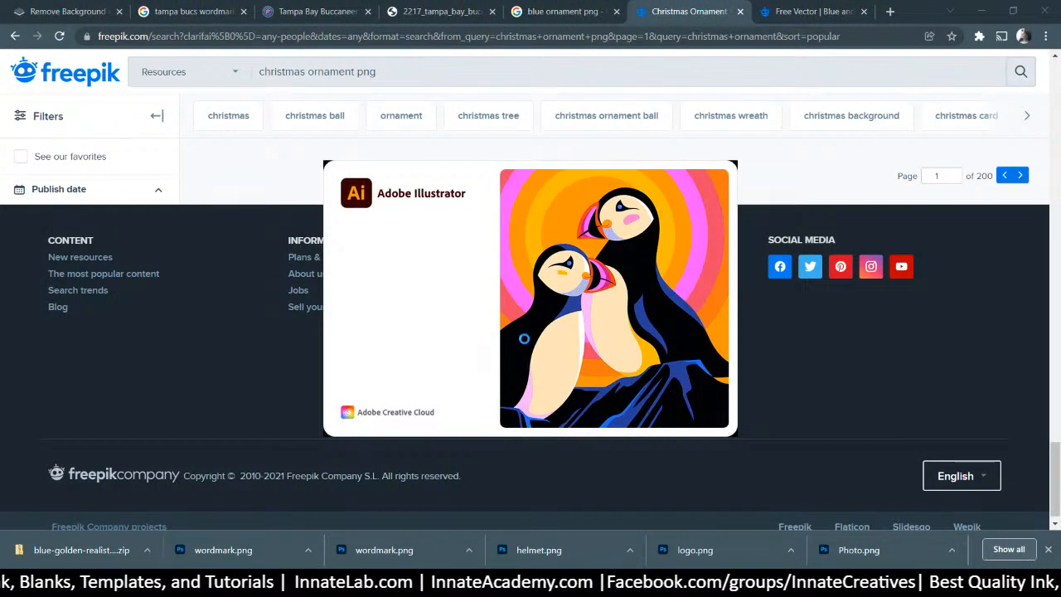
left_click(809, 11)
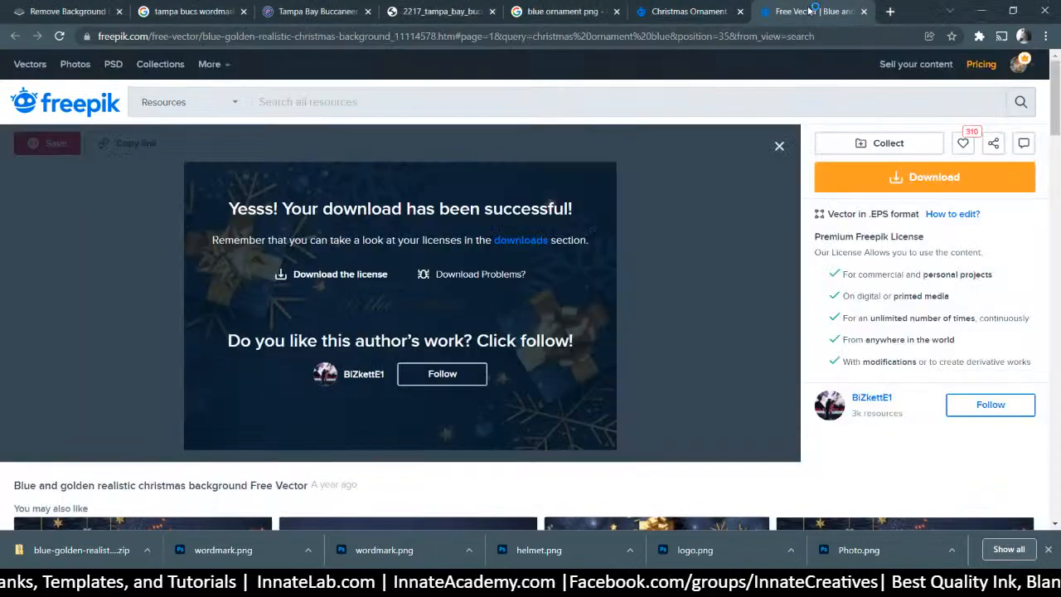
Close the download-success overlay and scroll through the 'You may also like' Christmas designs
left_click(780, 146)
scroll(578, 271, "down", 10)
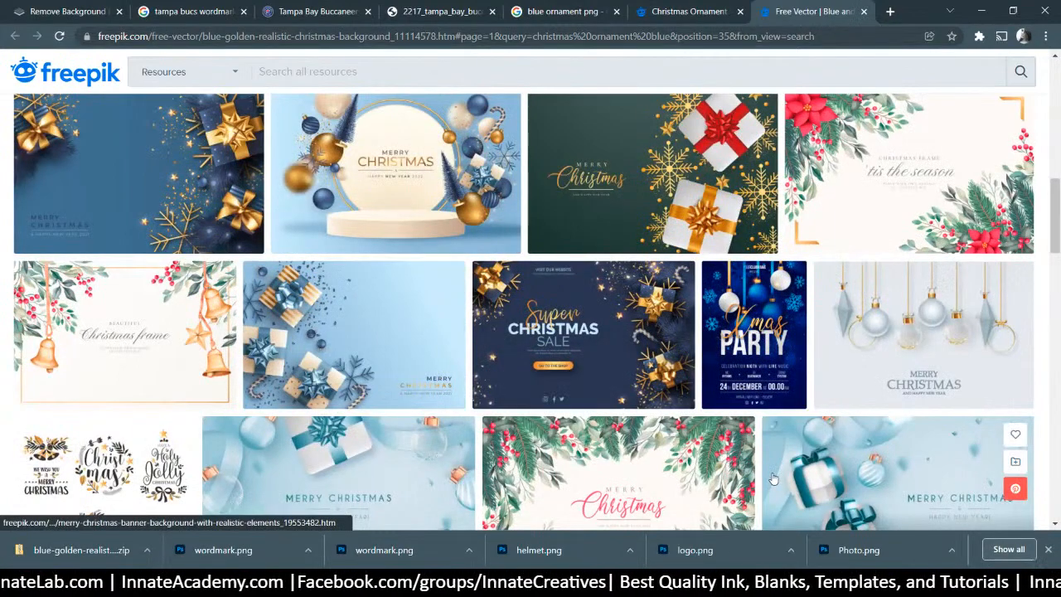
scroll(770, 478, "down", 2)
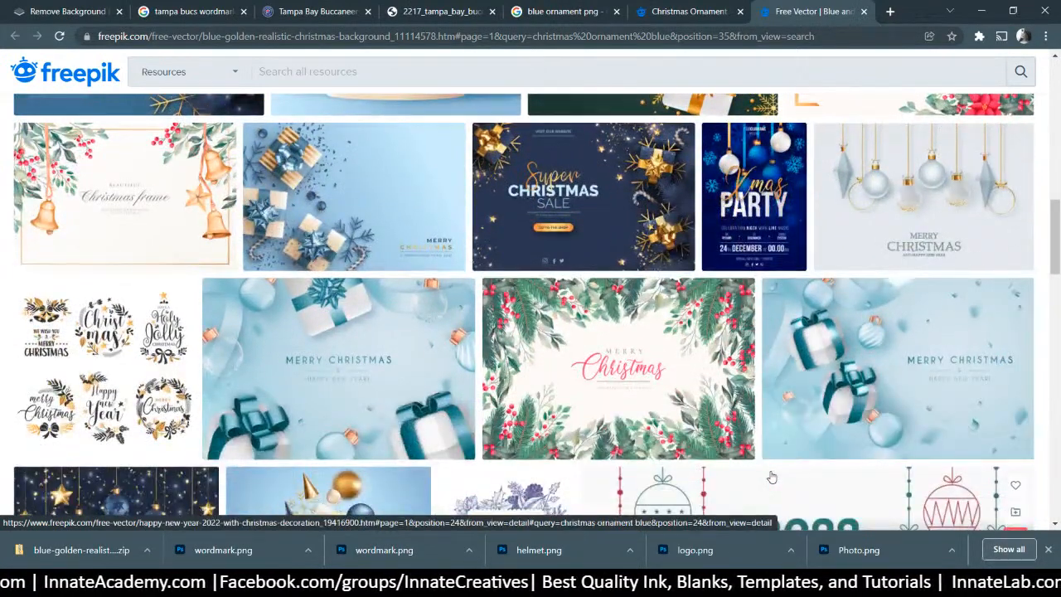
scroll(771, 479, "down", 3)
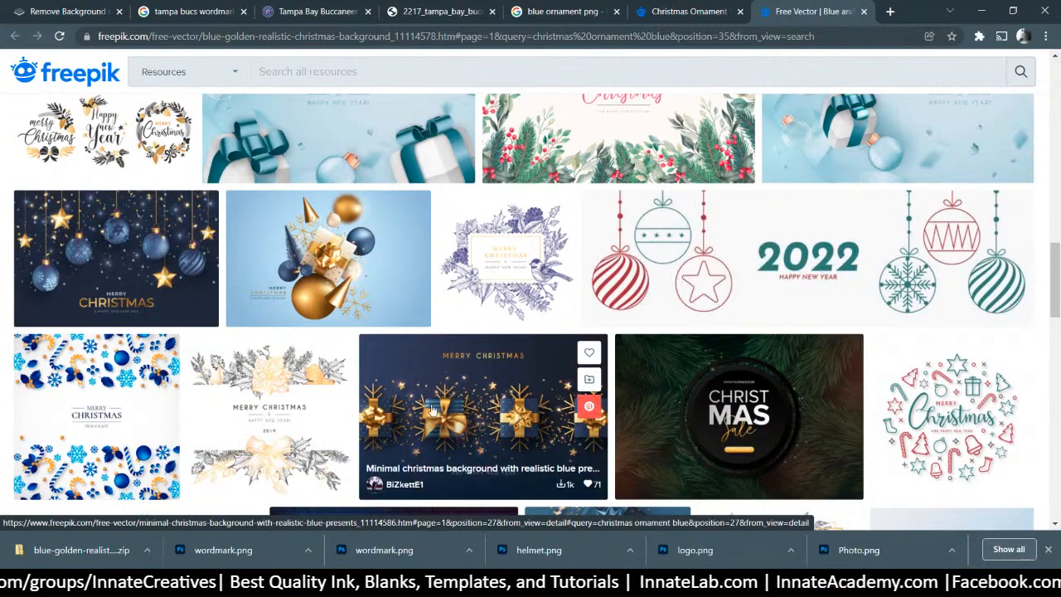
scroll(481, 423, "down", 3)
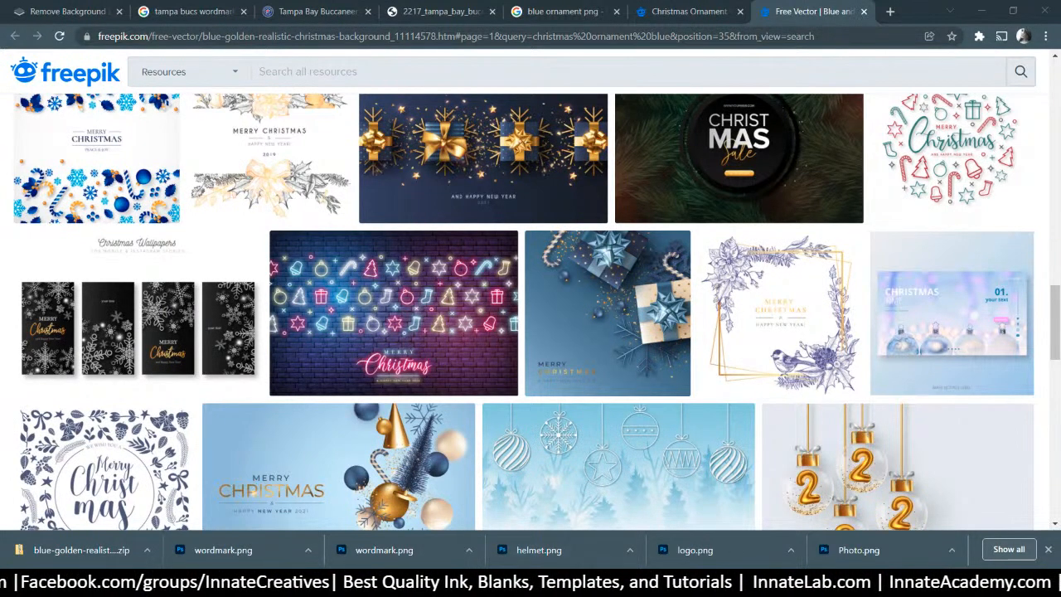
Select the Image 1 copy 3 layer on the sweater and open its helmet smart object contents
left_click(542, 580)
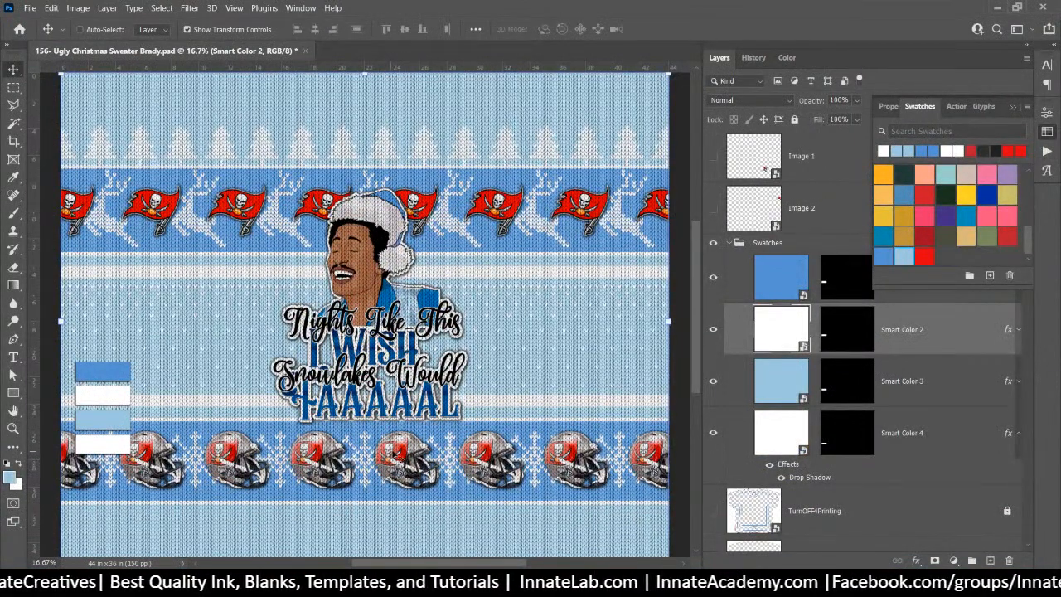
right_click(395, 454)
left_click(470, 339)
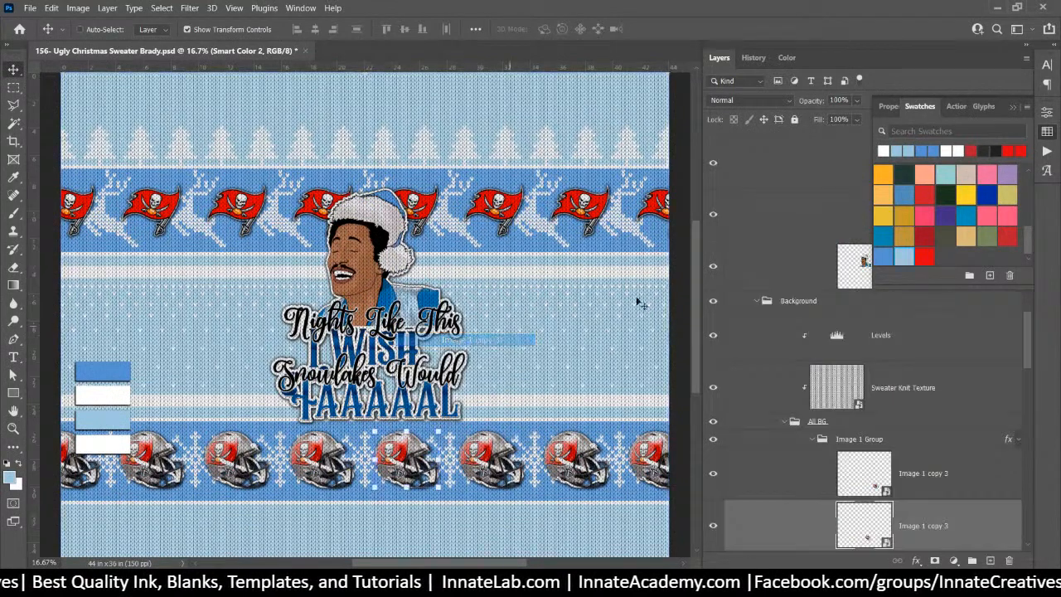
double_click(854, 528)
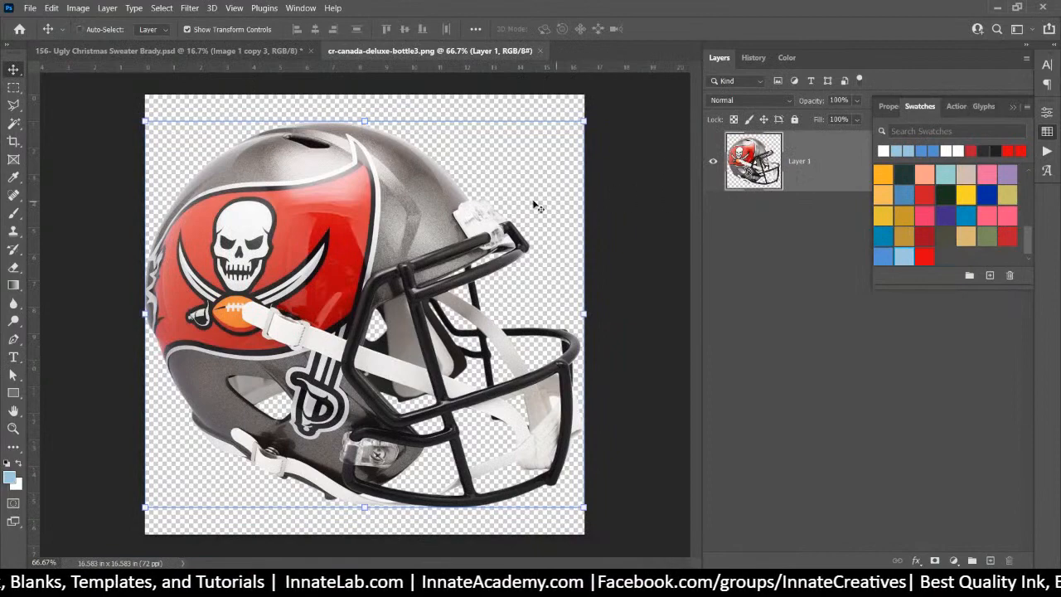
left_click(498, 174)
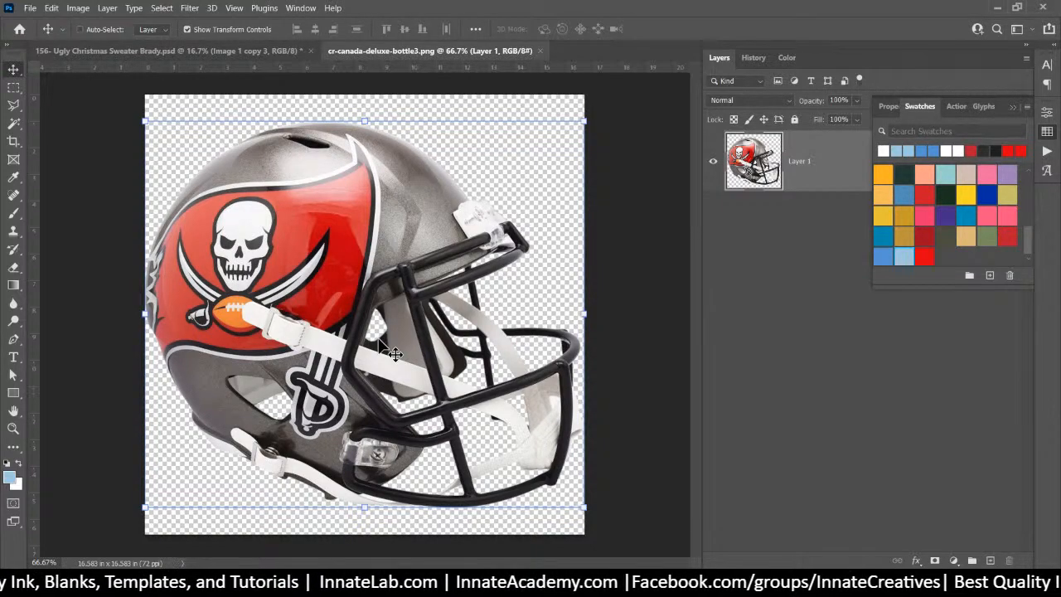
Paste the blue-and-gold gift box, position it over the helmet and scale it to 185.15%
key("ctrl+v")
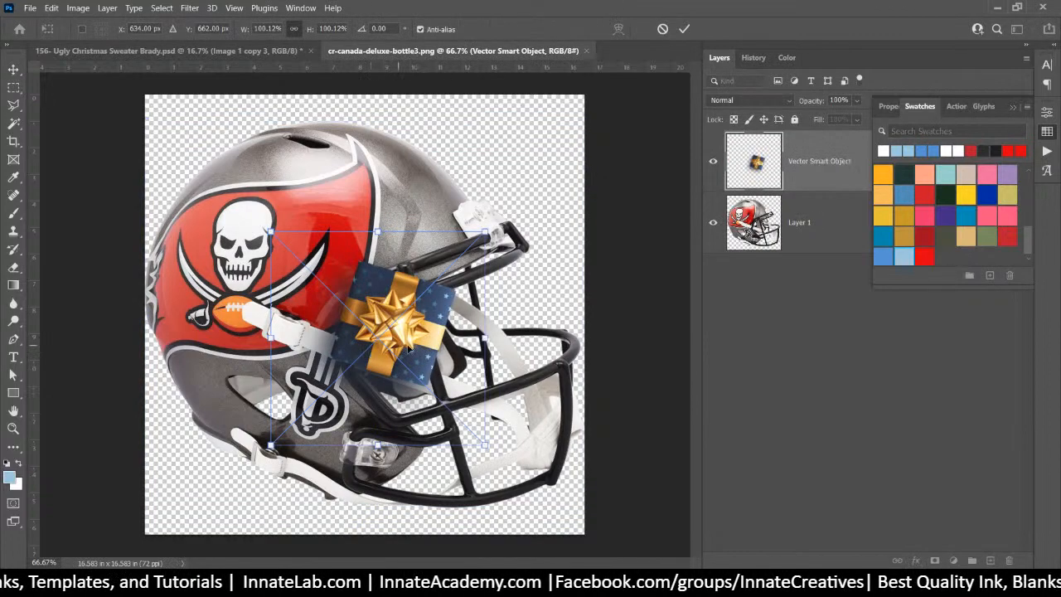
left_click_drag(408, 348, 305, 240)
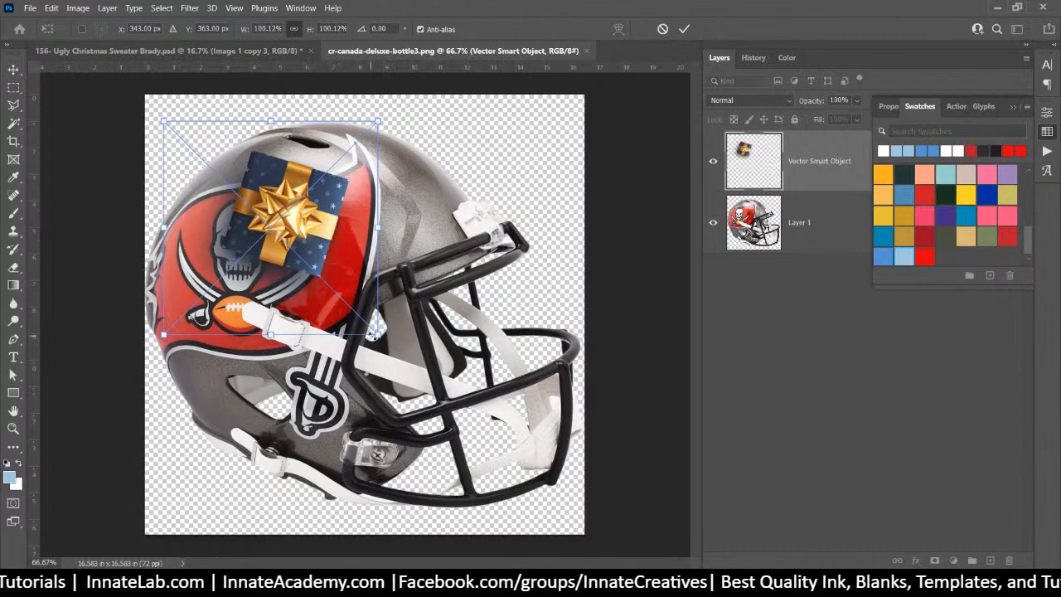
left_click_drag(377, 334, 560, 517)
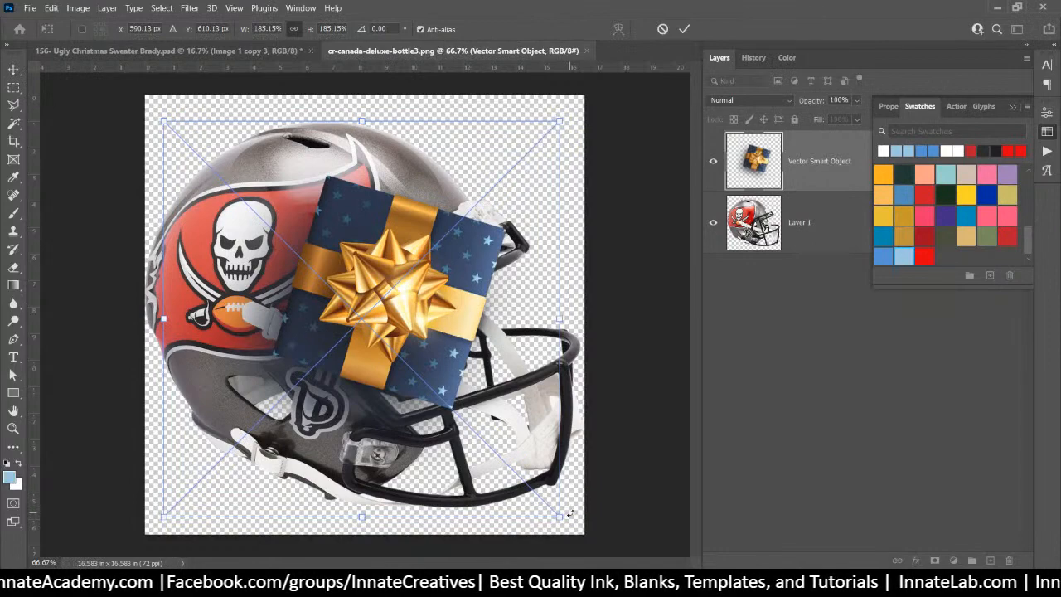
key("Return")
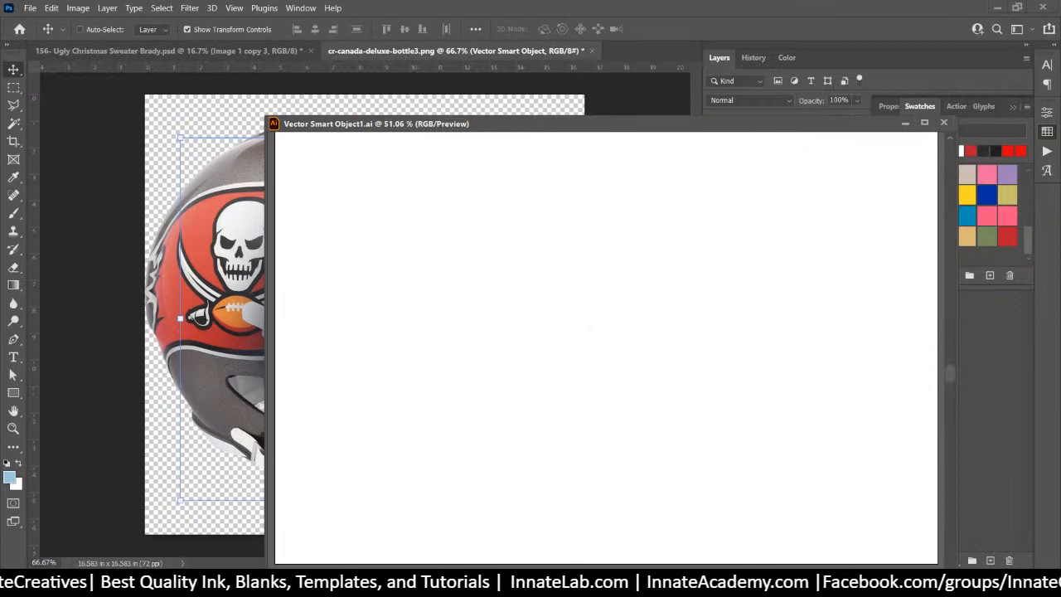
Bring up the gift's Vector Smart Object artwork in Illustrator with its window maximized
mouse_move(561, 583)
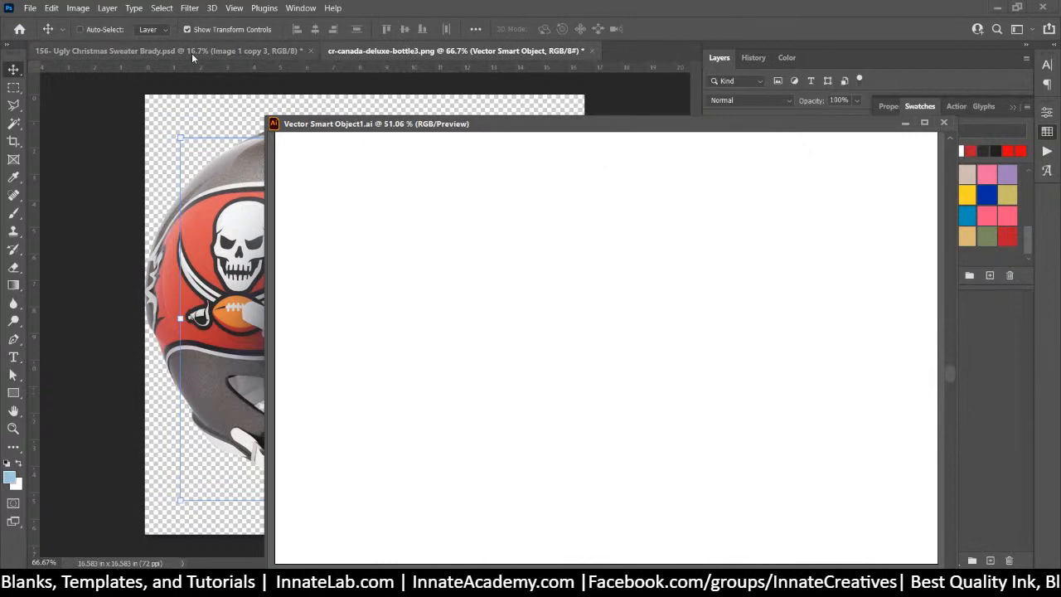
left_click(282, 53)
left_click(355, 53)
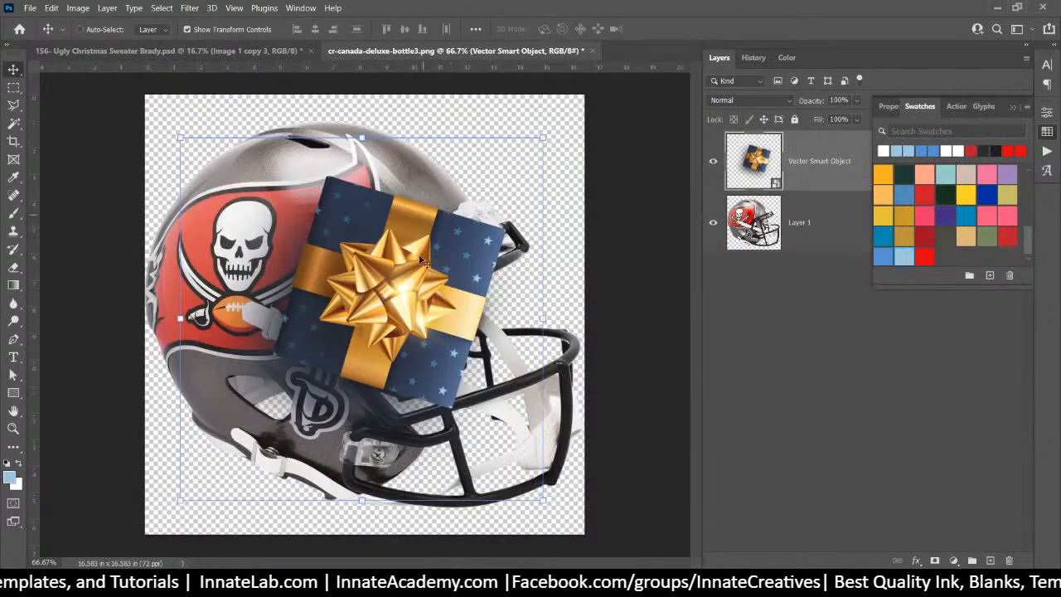
mouse_move(594, 584)
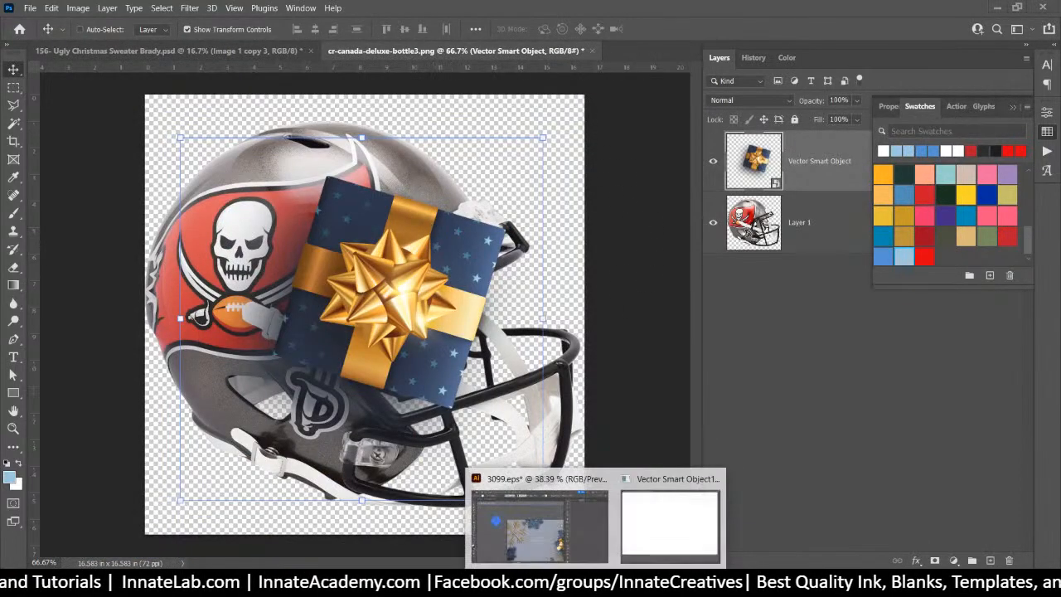
left_click(630, 514)
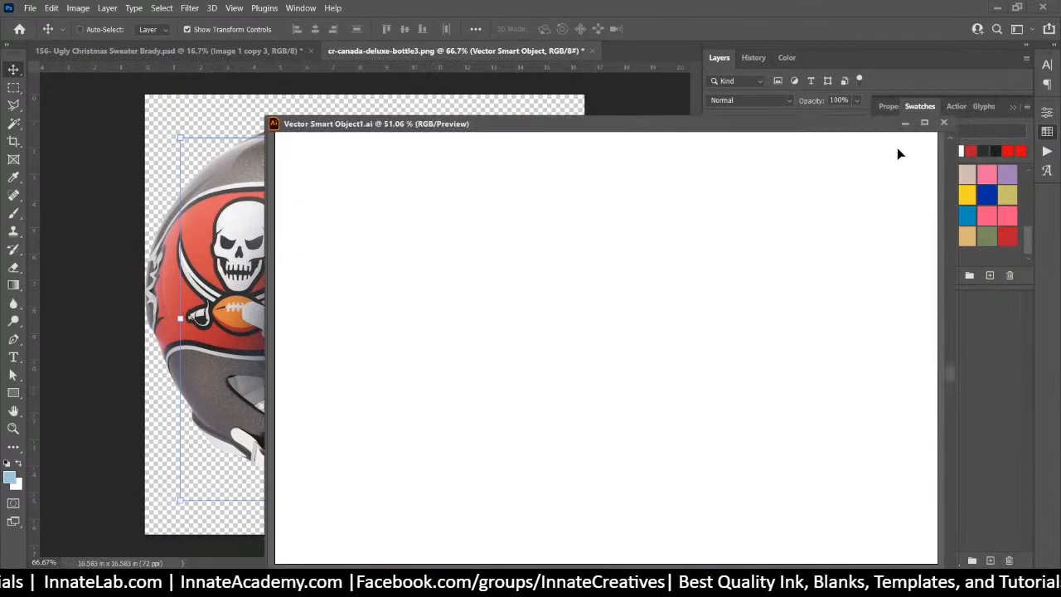
left_click(944, 124)
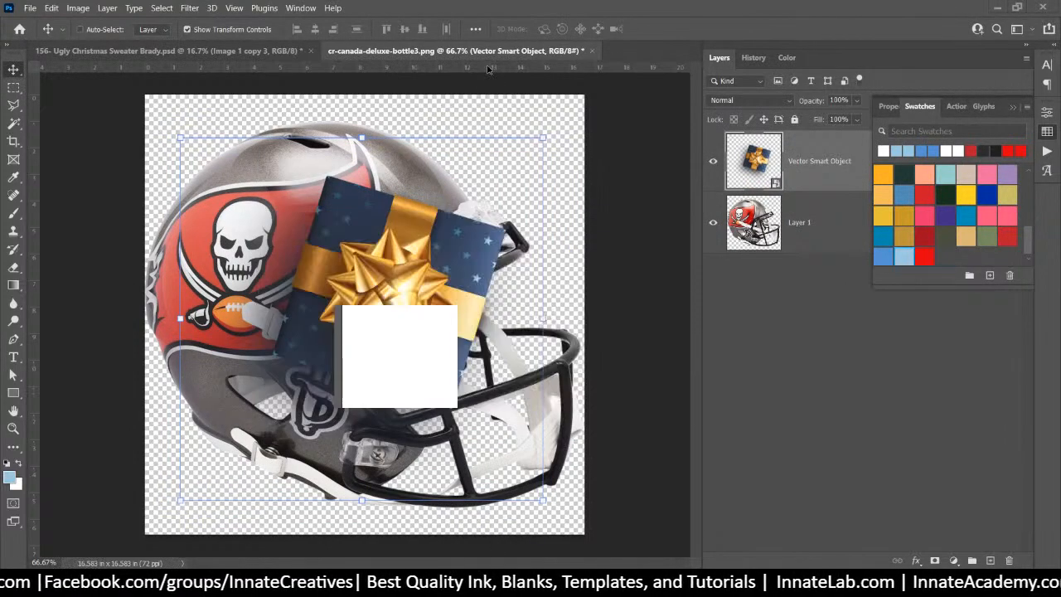
left_click(660, 156)
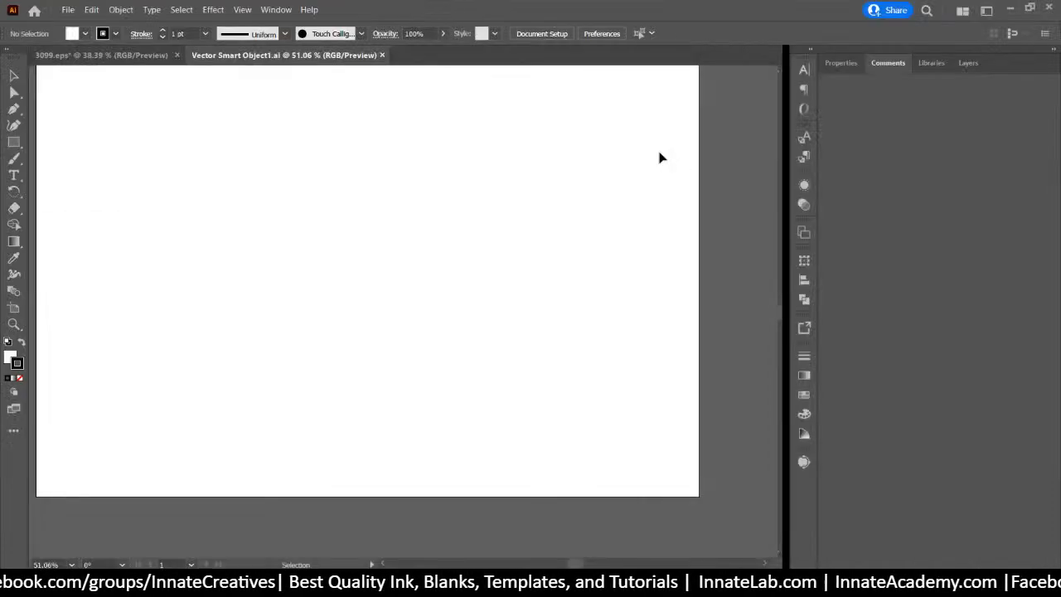
Enter the gift's inner group in Isolation Mode and zoom in on the box
key("ctrl+0")
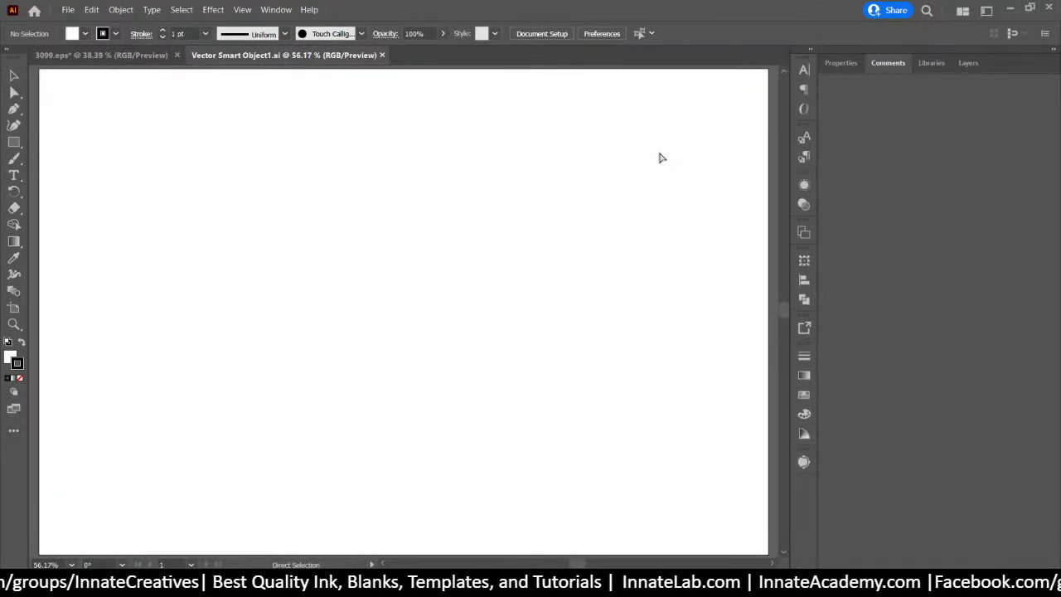
key("ctrl+minus")
key("ctrl+minus")
key("ctrl+minus")
key("ctrl+minus")
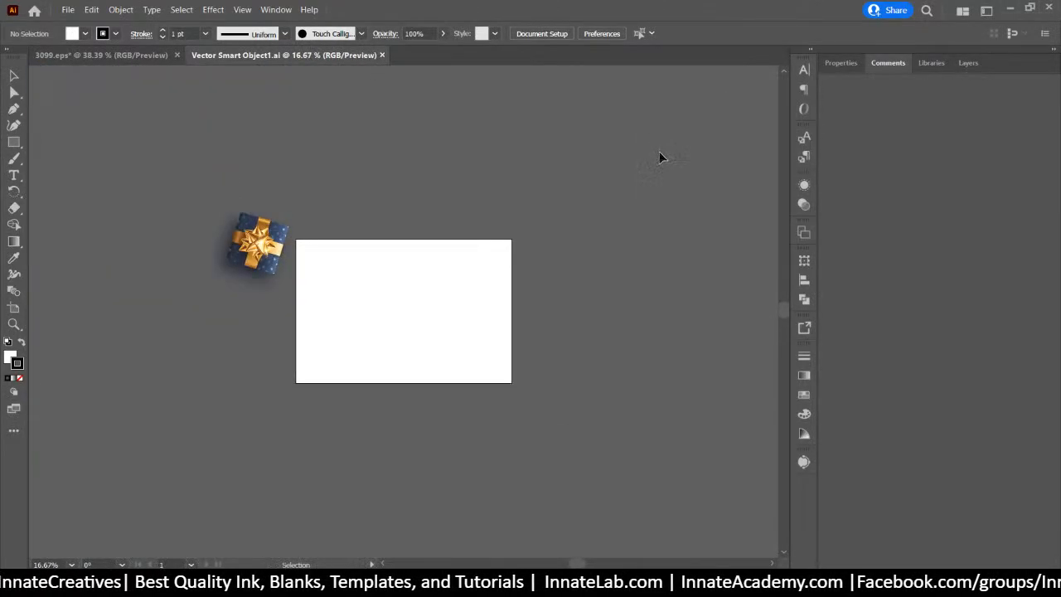
left_click(231, 272)
double_click(231, 272)
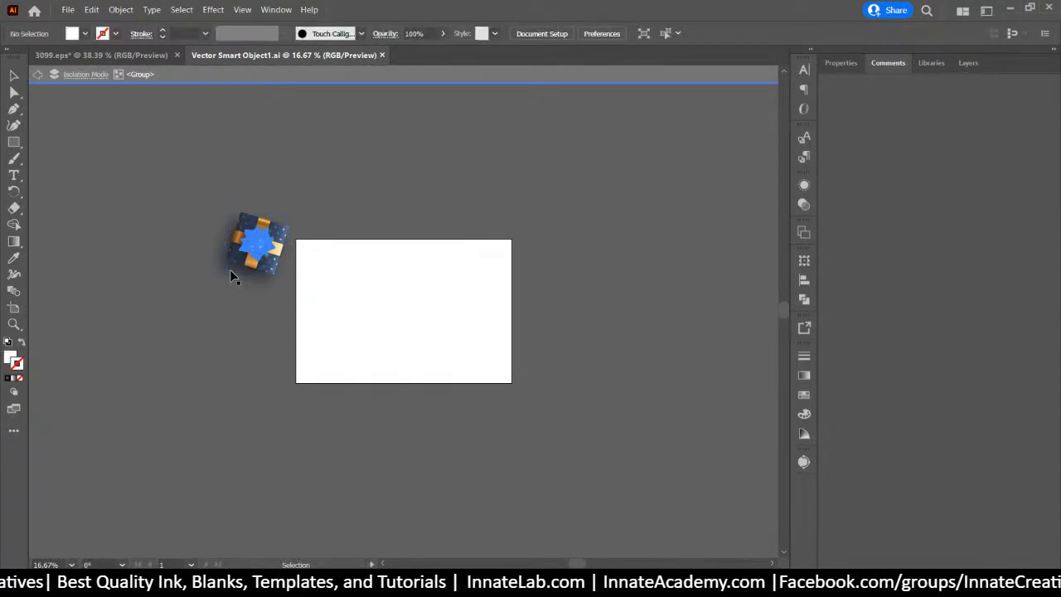
double_click(237, 276)
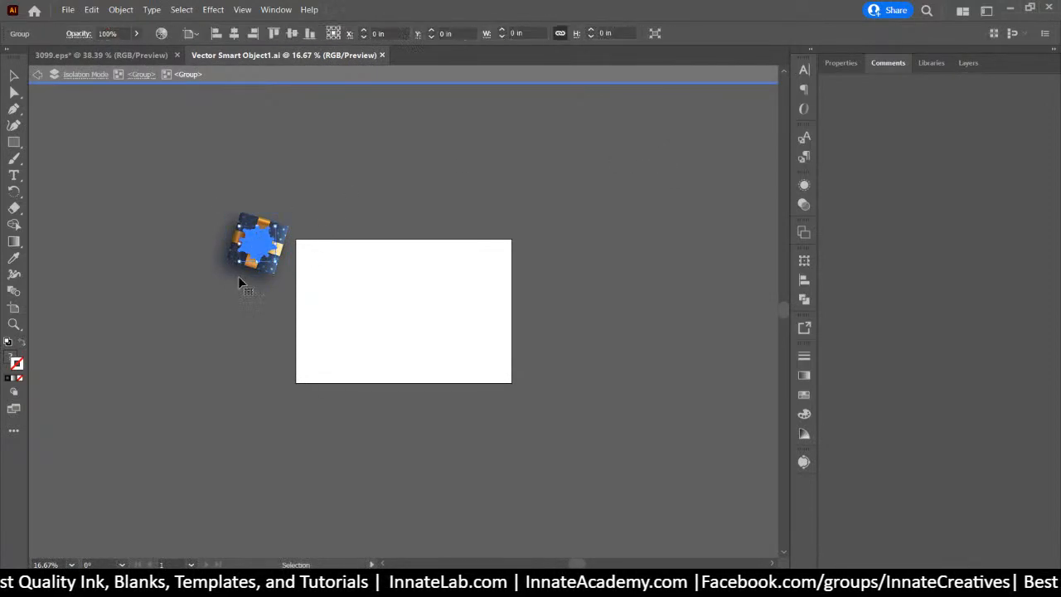
key("a")
key("ctrl+plus")
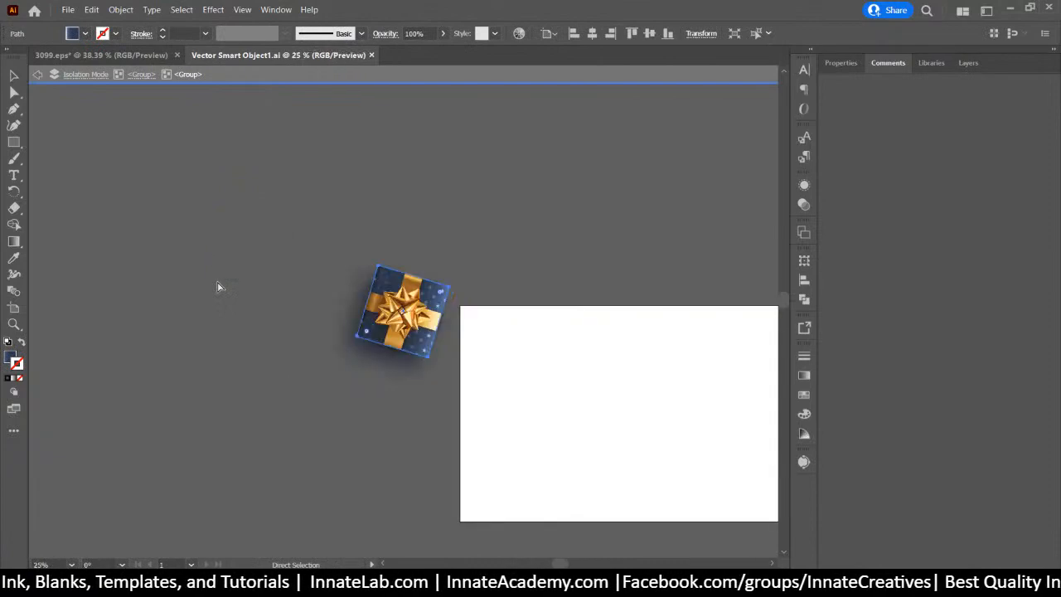
key("ctrl+plus")
key("ctrl+plus")
key("ctrl+plus")
key("ctrl+plus")
key("v")
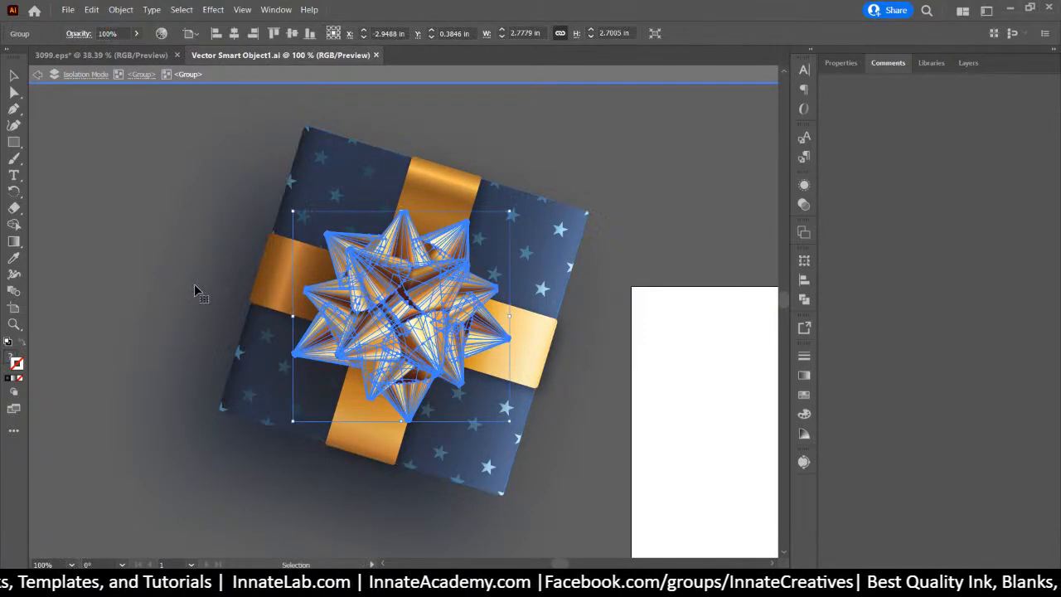
Try selecting the box shape under the bow, undoing and deselecting the bow group
left_click(13, 92)
left_click(190, 225)
key("ctrl+z")
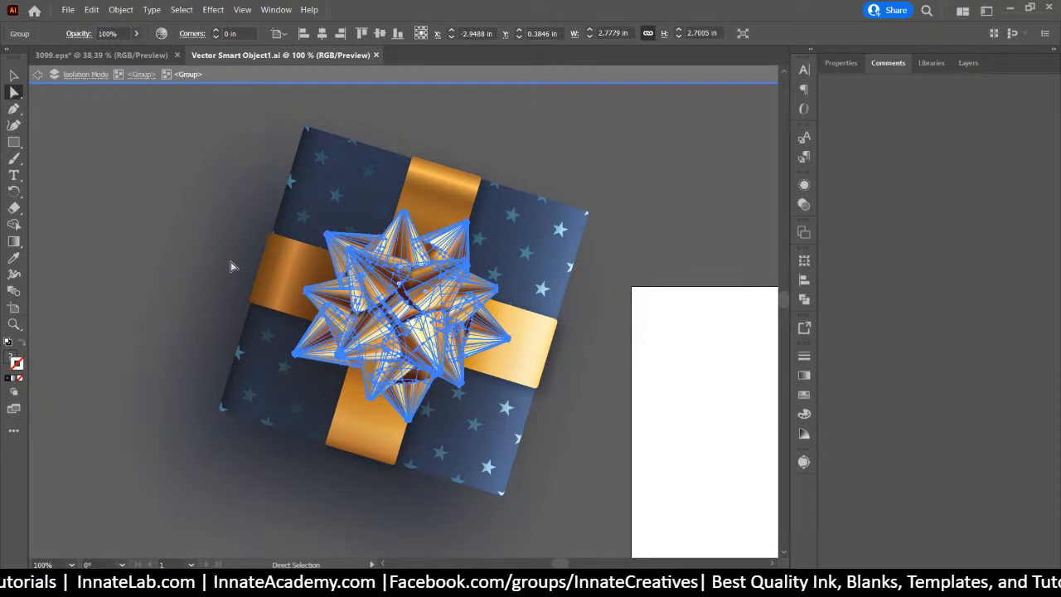
left_click(13, 75)
left_click(151, 217)
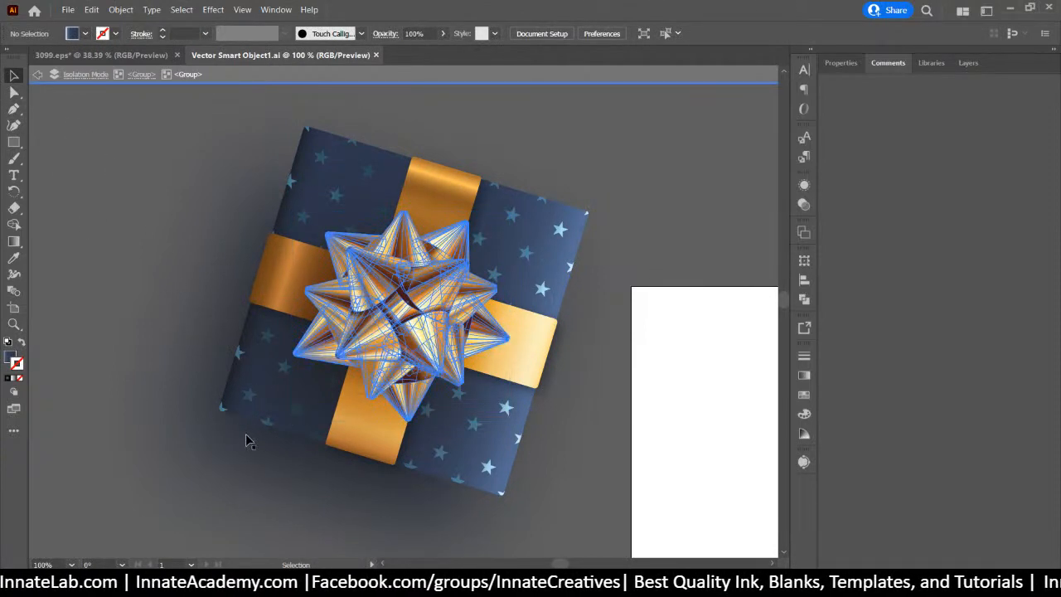
right_click(317, 482)
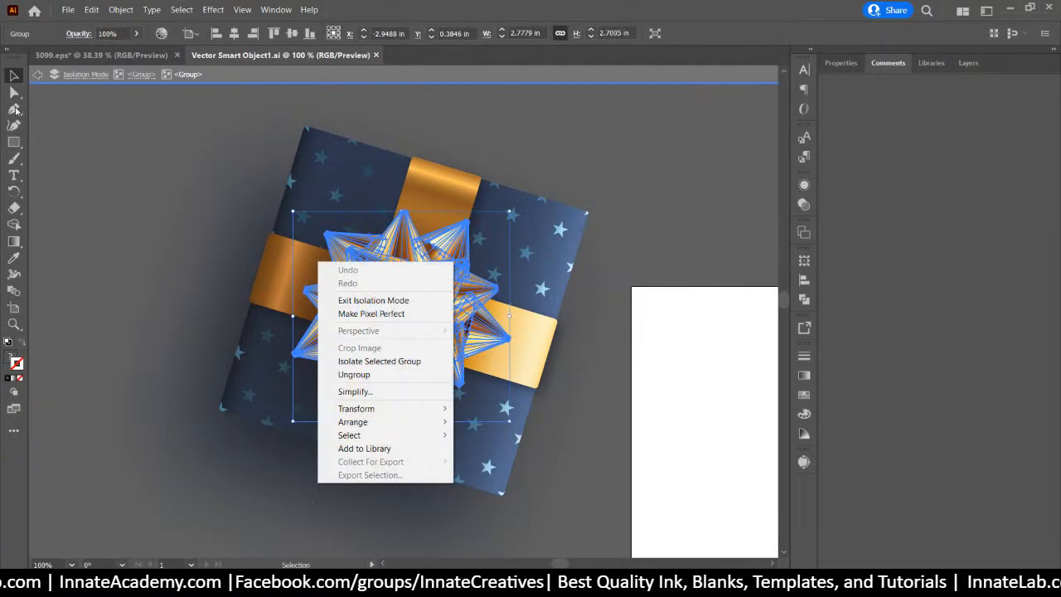
key("Escape")
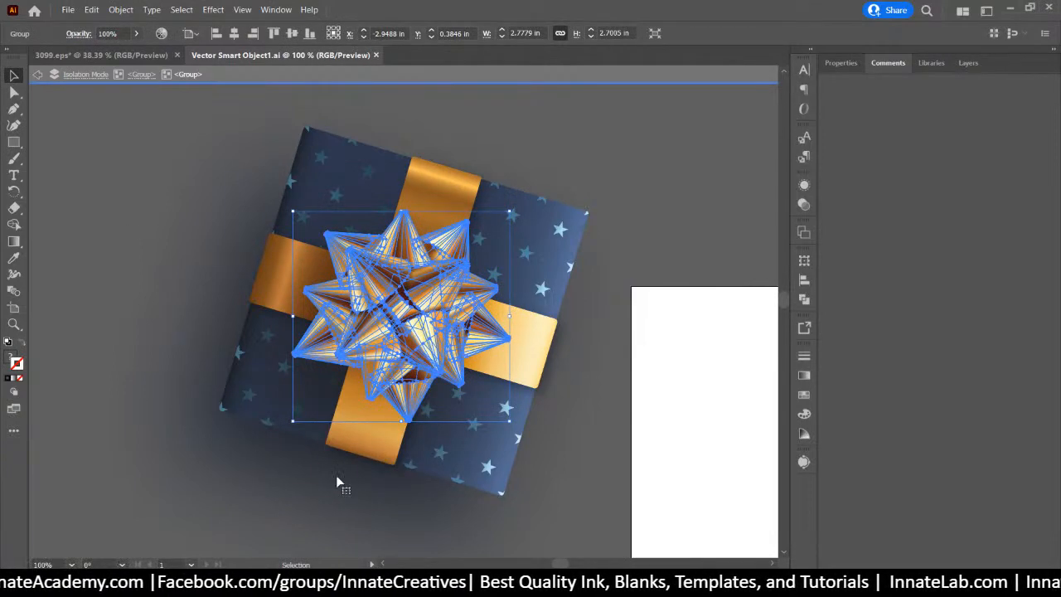
Expand <Group> in the Layers panel, toggle the dark <Path>'s visibility, and select the square box path
left_click(965, 63)
left_click(878, 99)
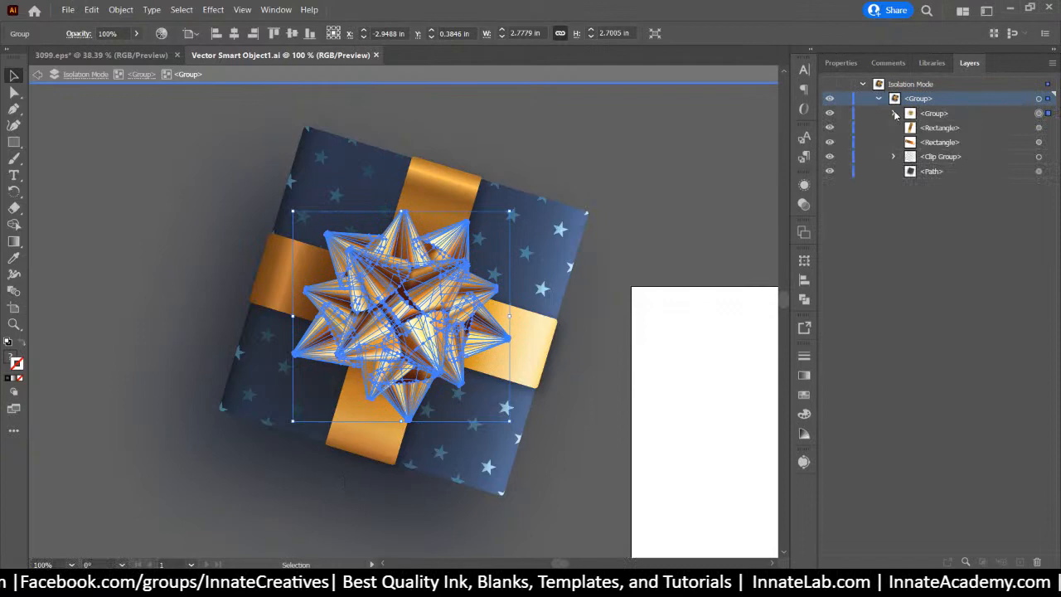
left_click(928, 171)
left_click(830, 171)
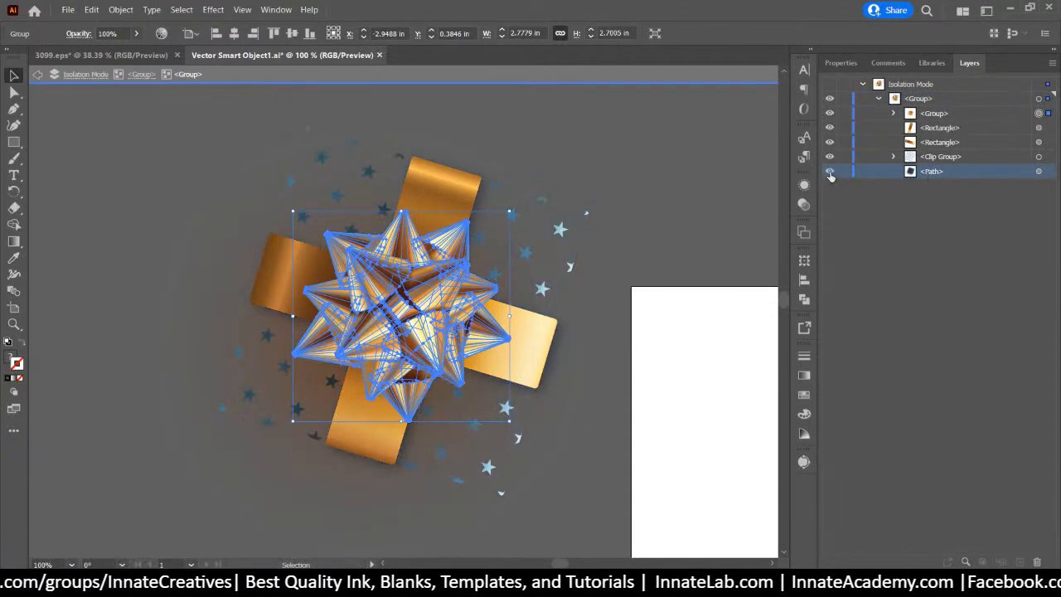
left_click(830, 171)
left_click(829, 172)
left_click(830, 172)
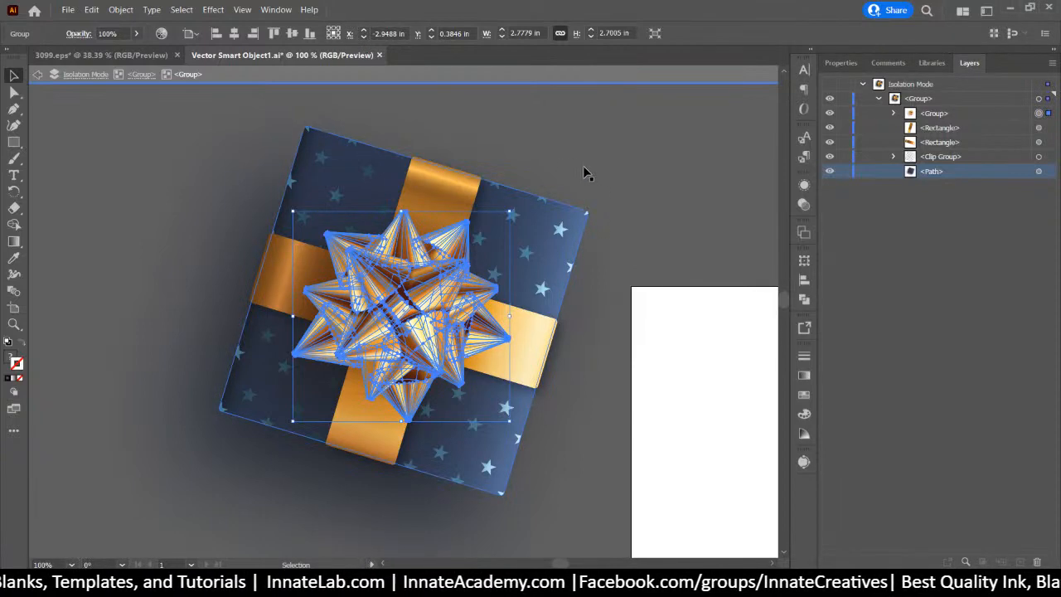
left_click(579, 203)
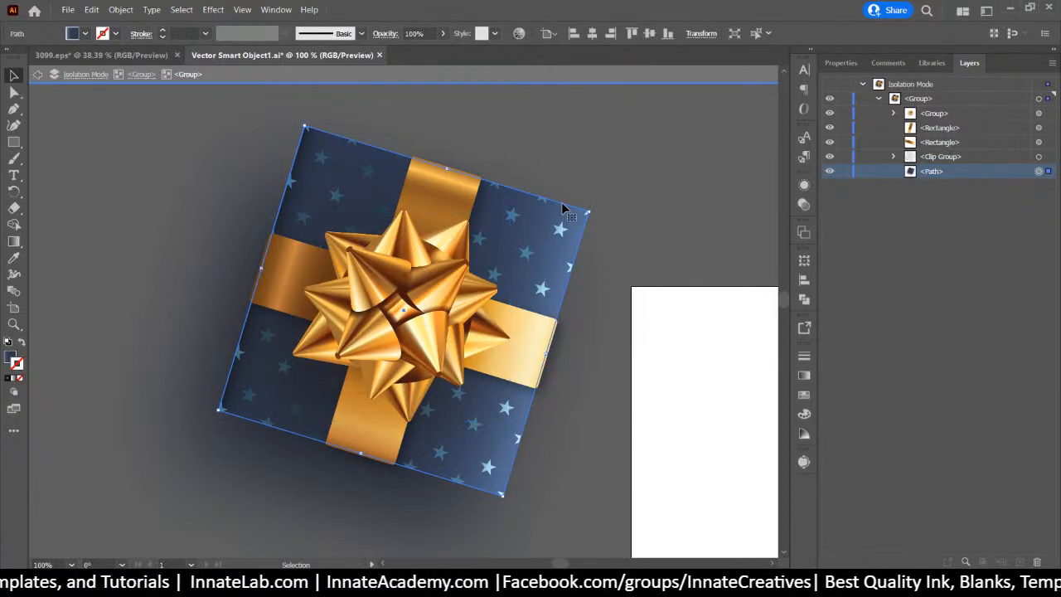
left_click(450, 232)
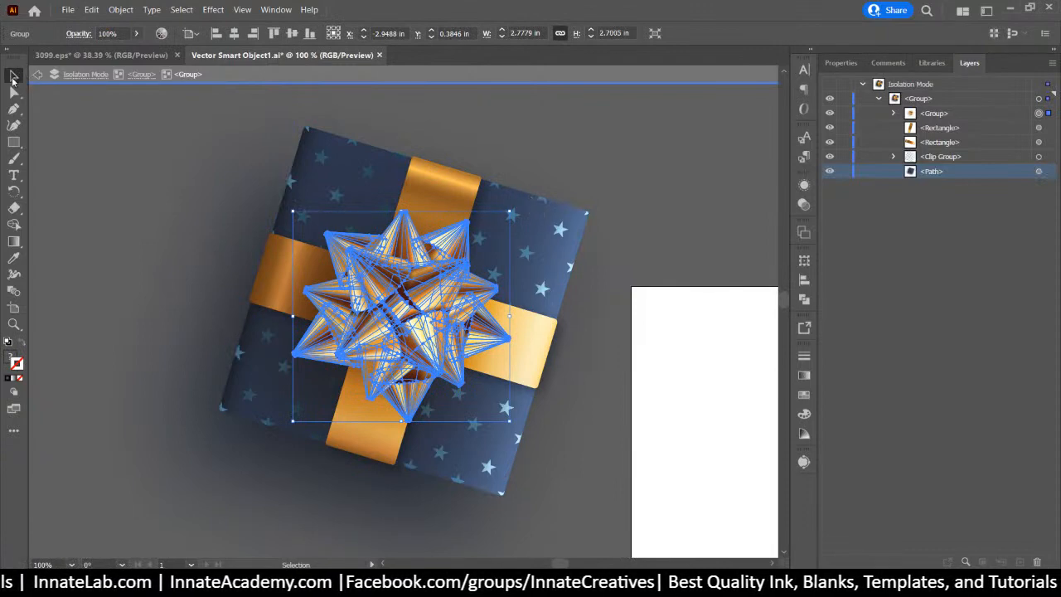
left_click(307, 124)
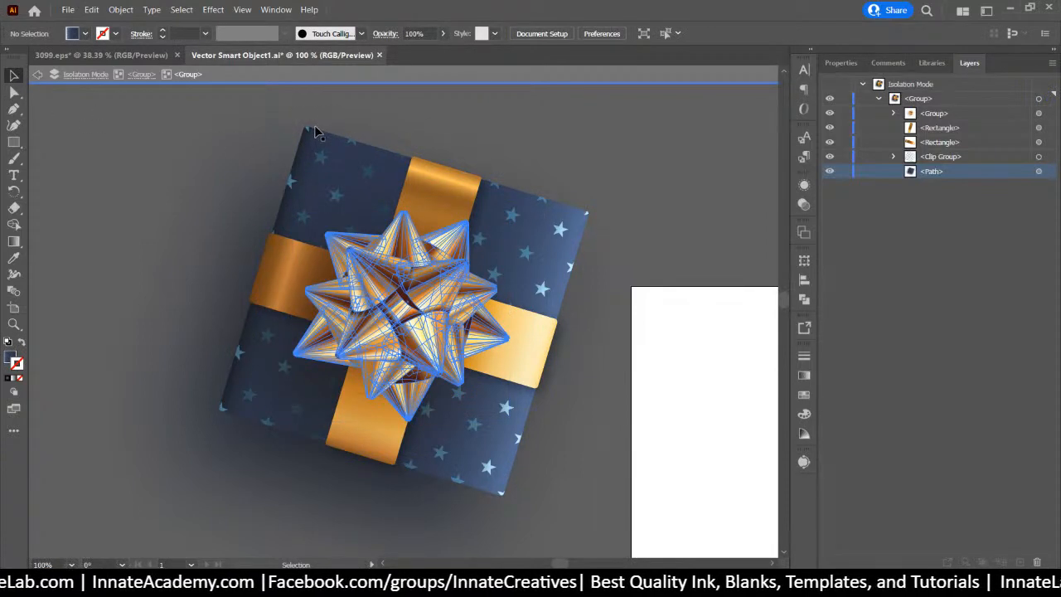
left_click(308, 126)
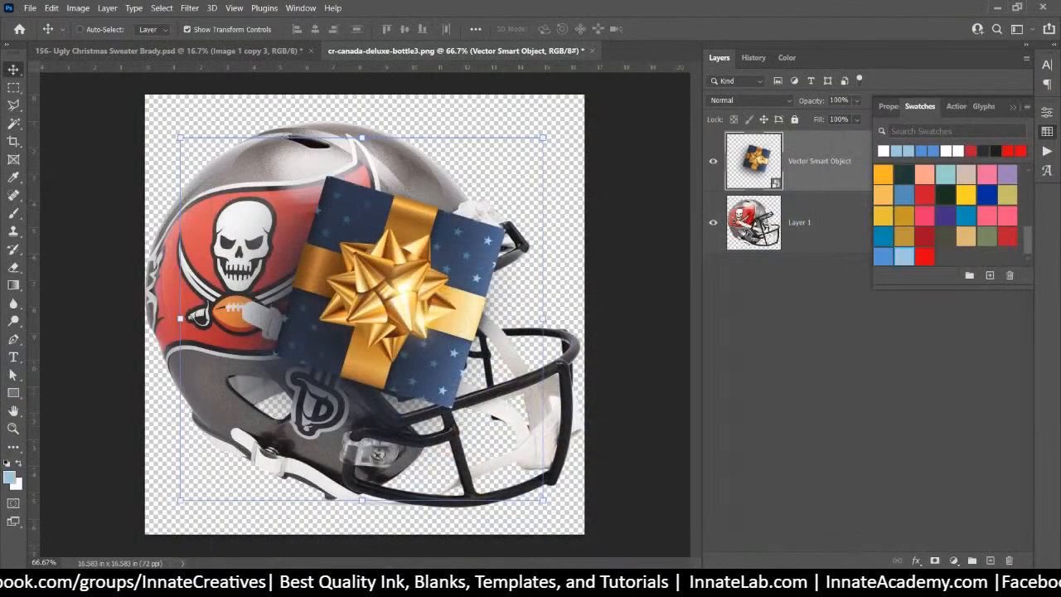
Trace the gift box's four corners with the Polygonal Lasso and add a layer mask from it
left_click(13, 105)
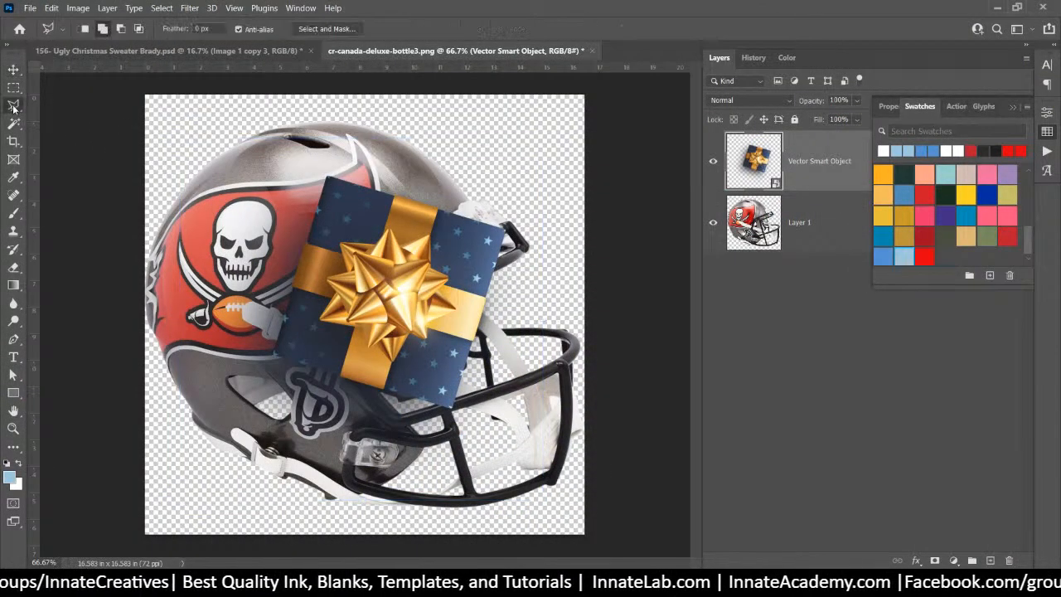
left_click(326, 177)
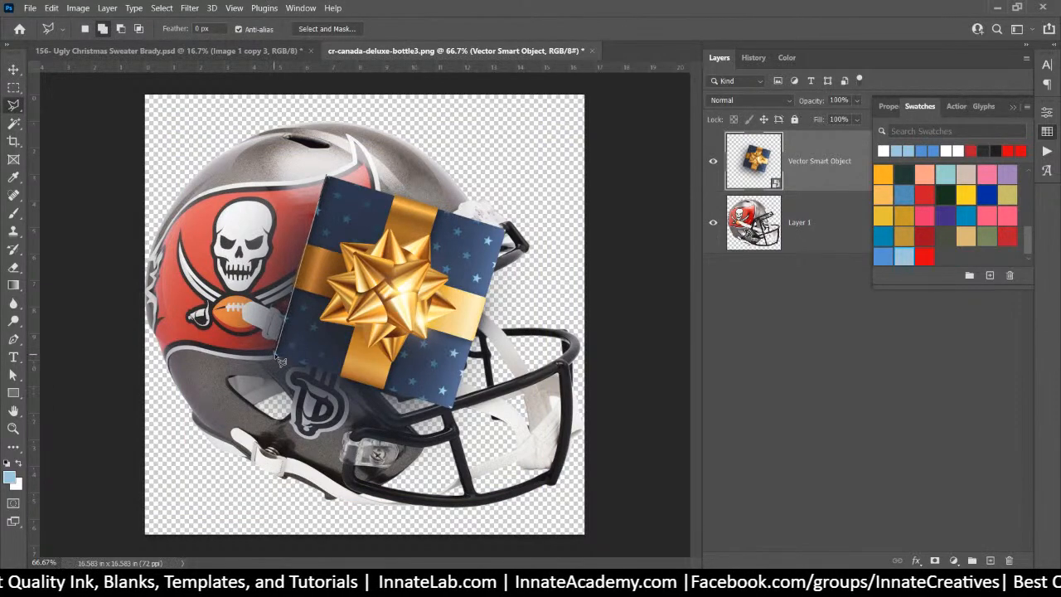
left_click(279, 359)
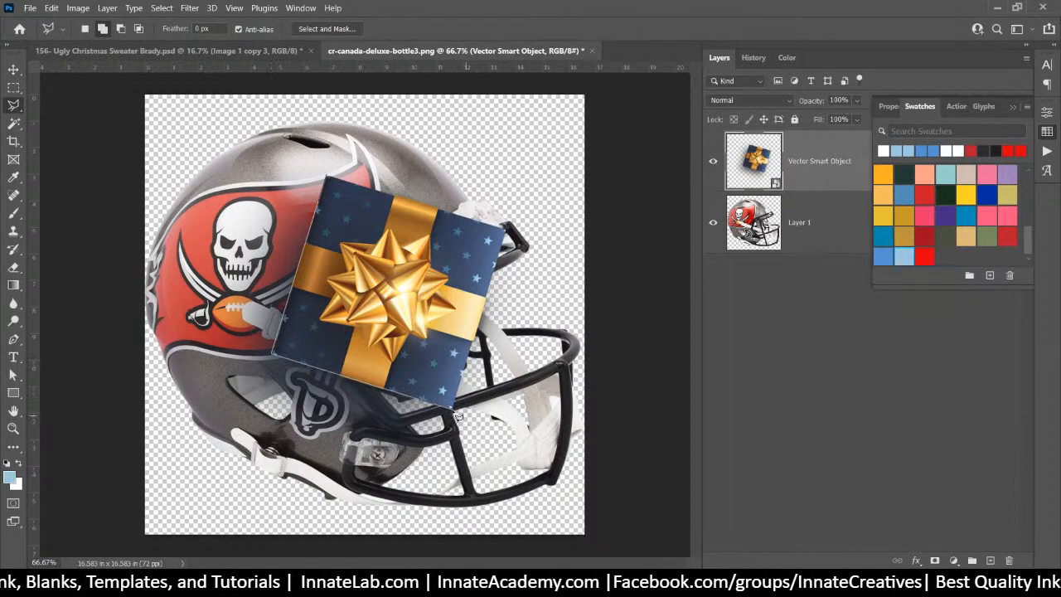
left_click(456, 411)
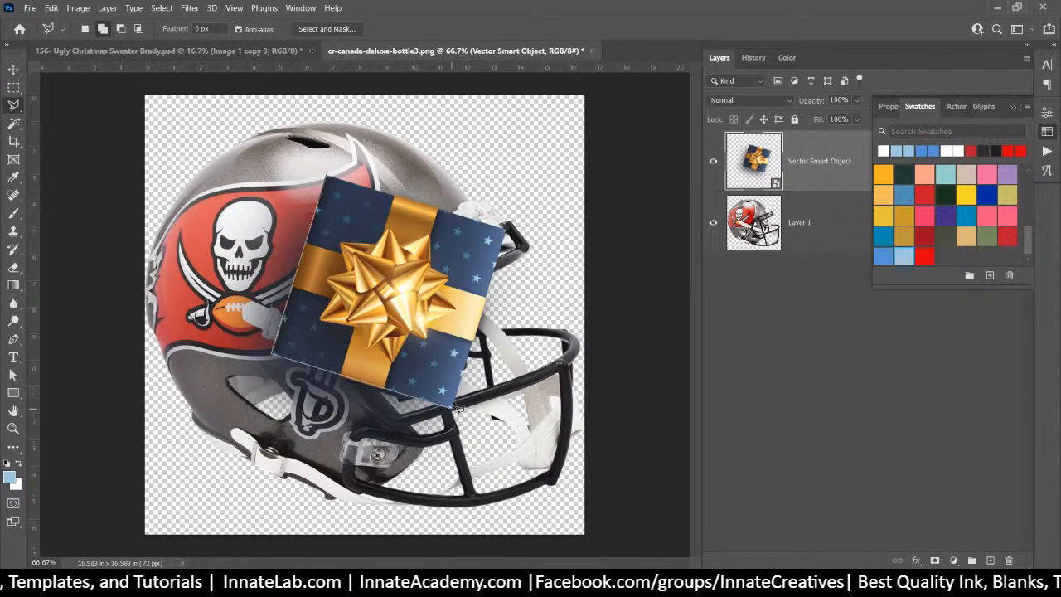
left_click(502, 226)
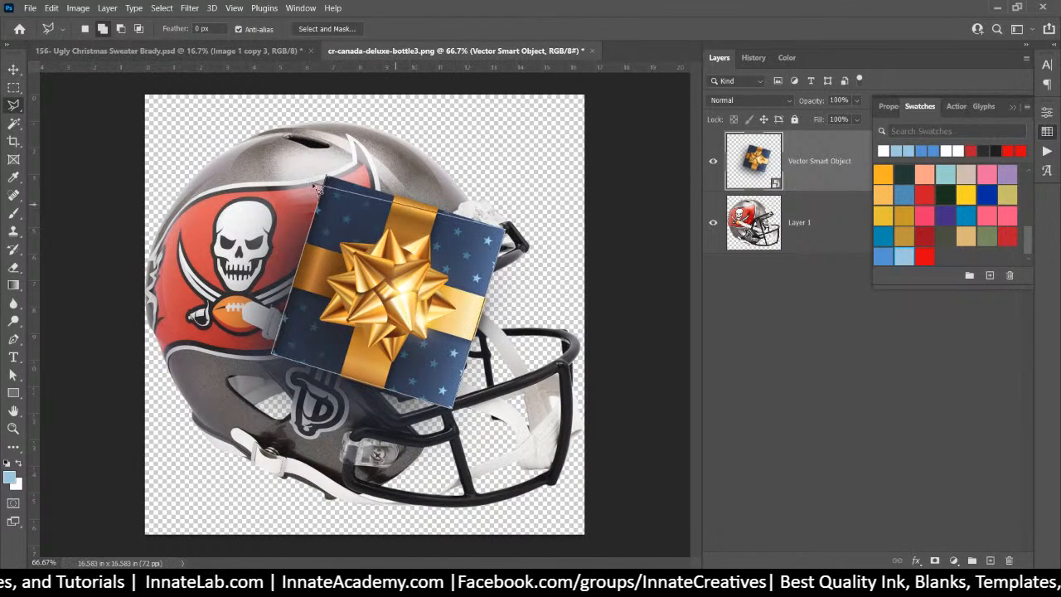
left_click(329, 177)
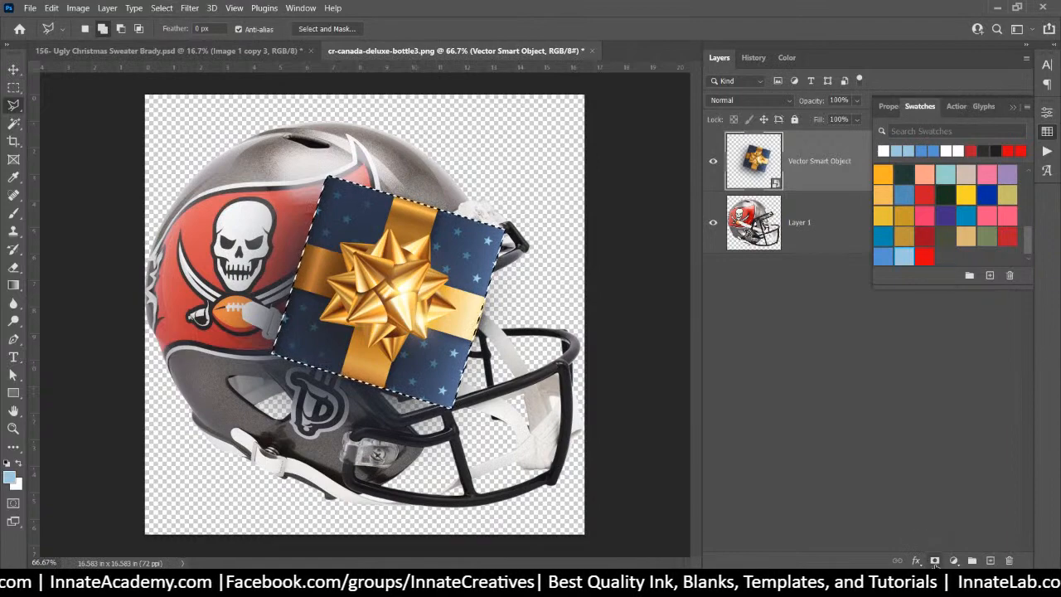
left_click(935, 561)
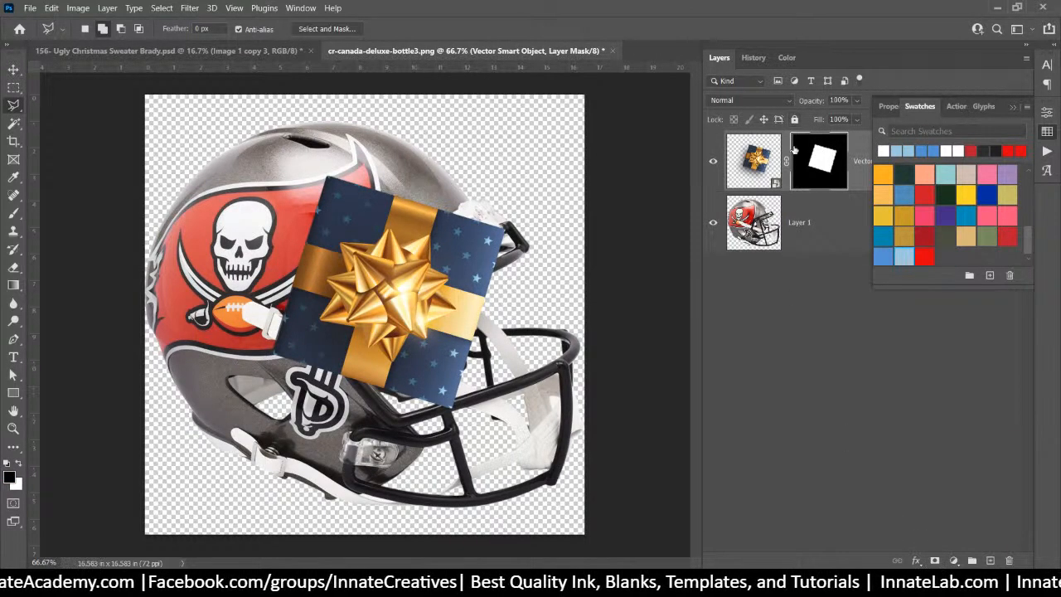
Rotate the masked gift 5.29°, enlarge it to 174.77%, and hide the helmet layer
key("ctrl+t")
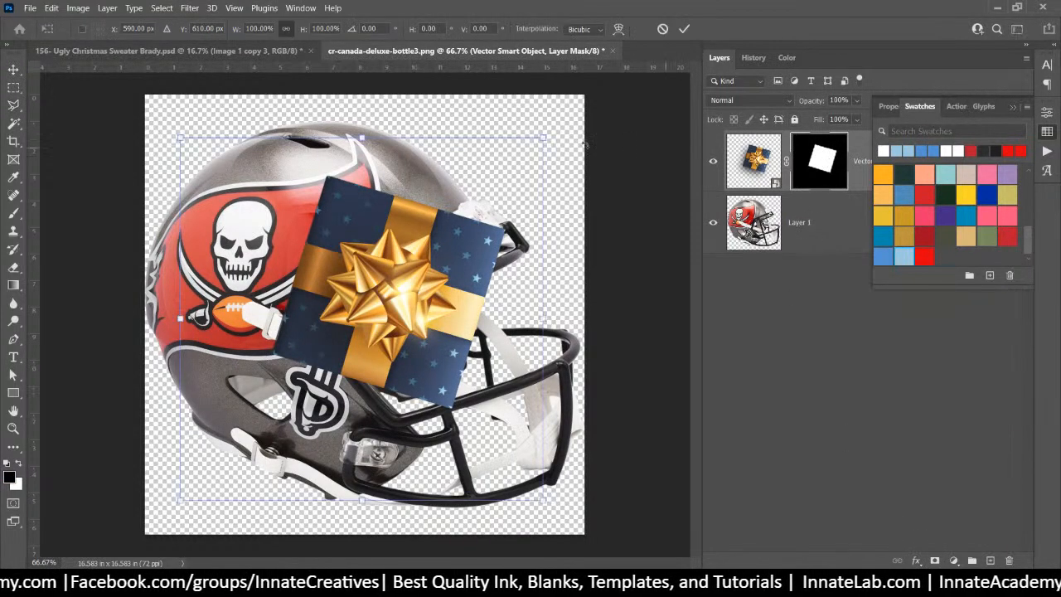
left_click_drag(141, 107, 140, 156)
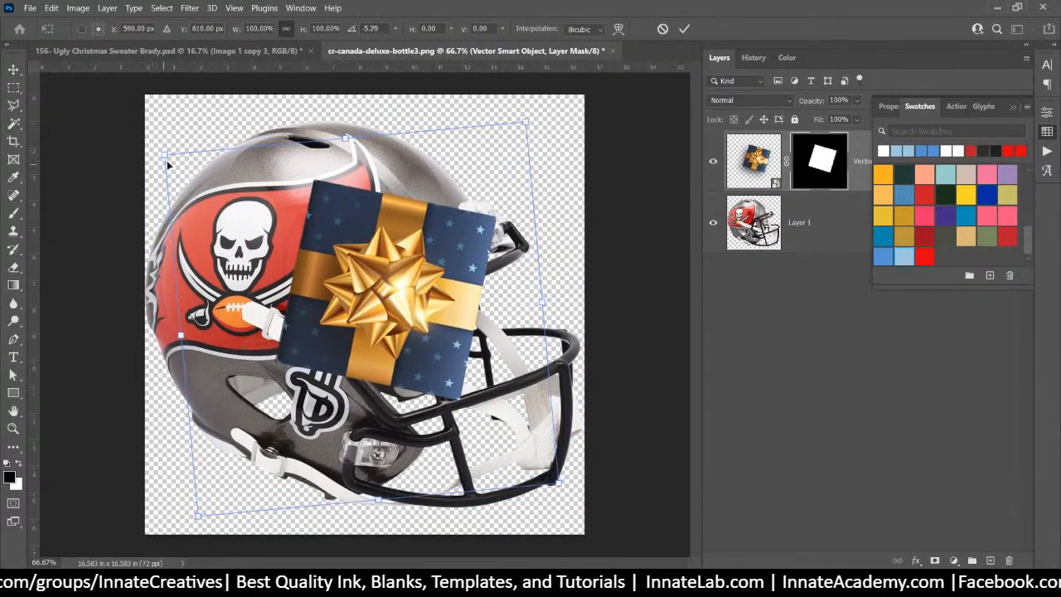
left_click_drag(162, 155, 31, 56)
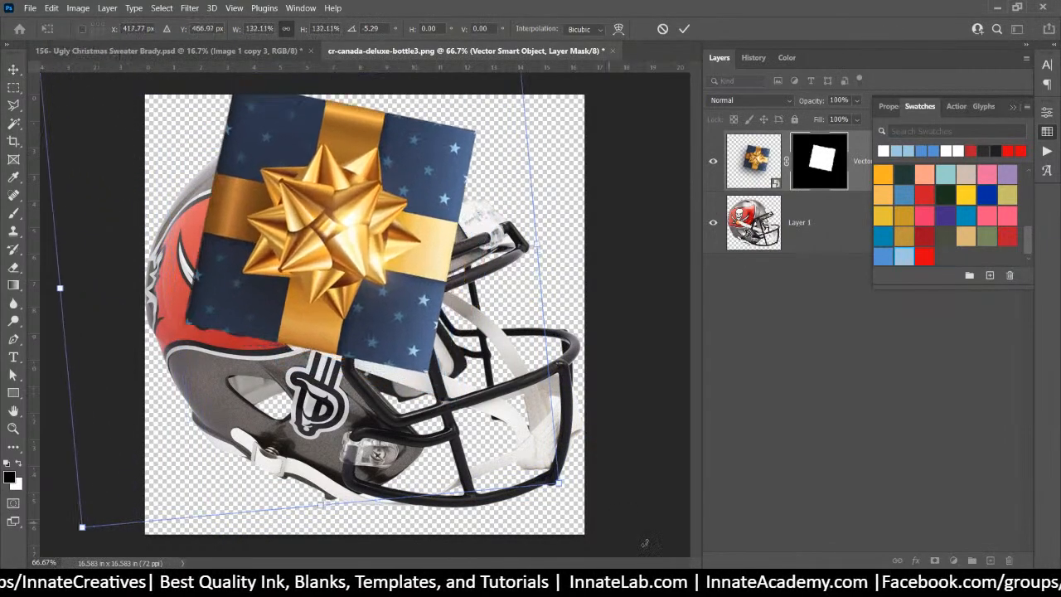
left_click_drag(559, 484, 713, 589)
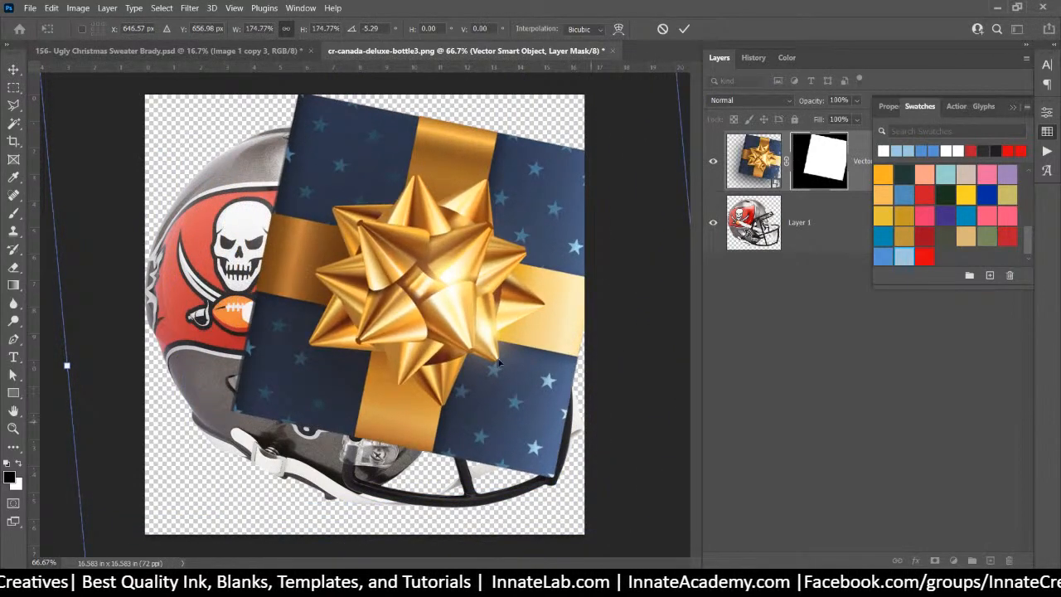
left_click_drag(504, 323, 463, 340)
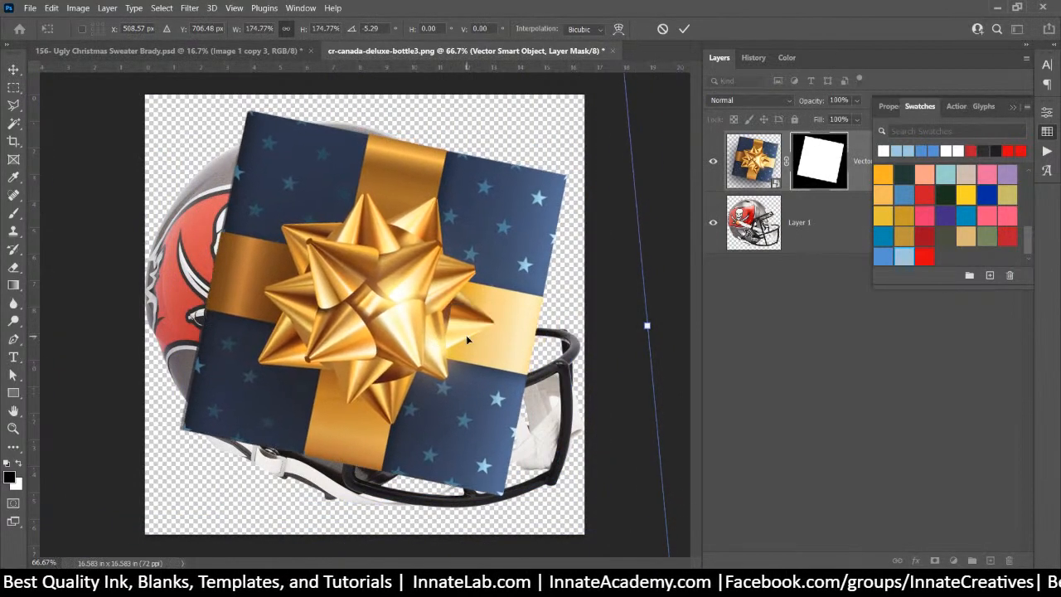
key("Return")
left_click(815, 239)
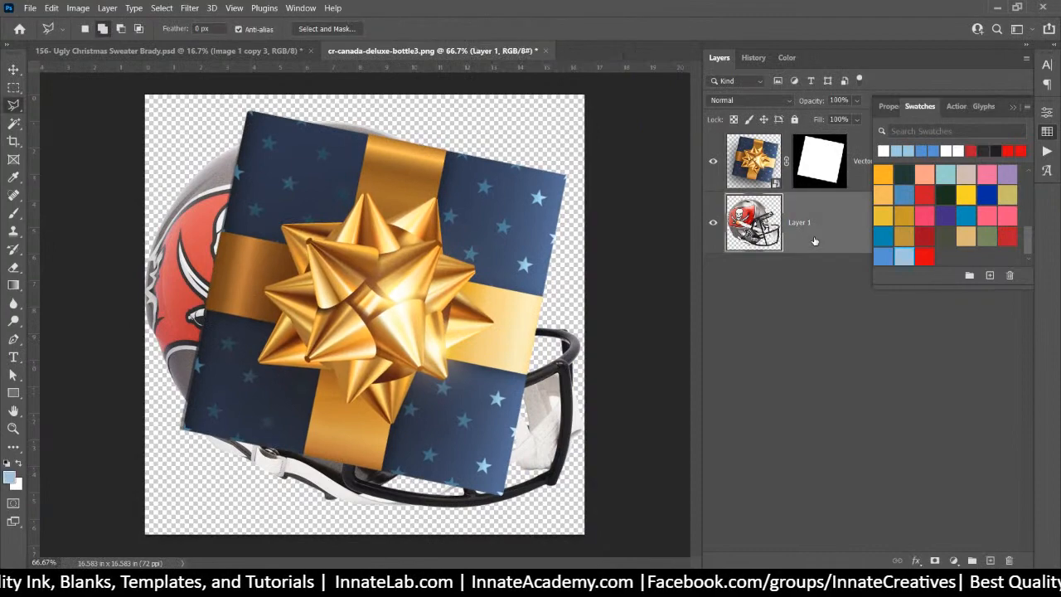
left_click(713, 224)
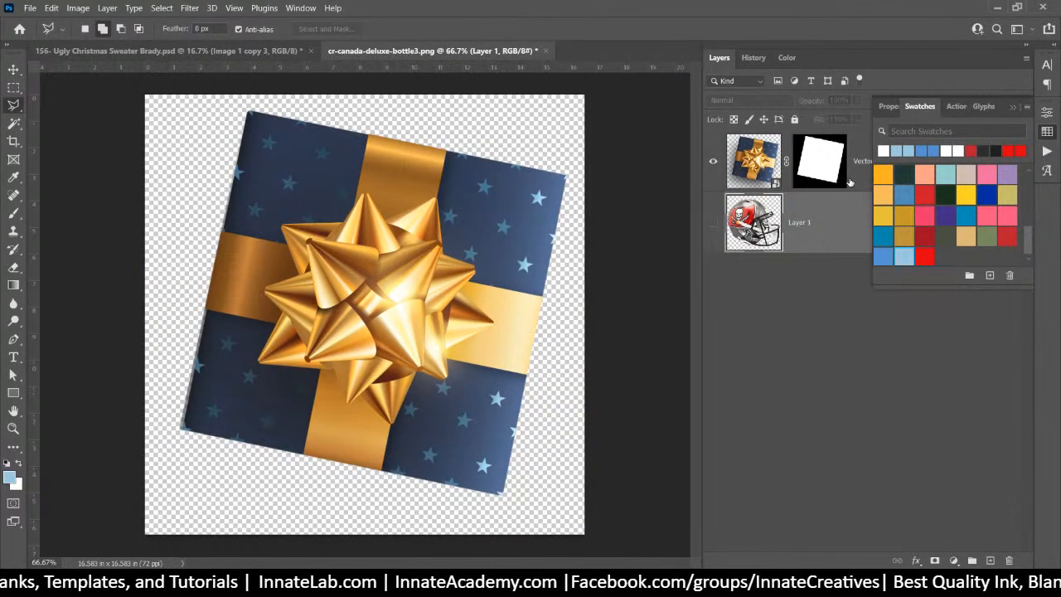
Add a Hue/Saturation layer above the gift: Yellows Saturation -100, Lightness +69; Reds Lightness +100
left_click(954, 561)
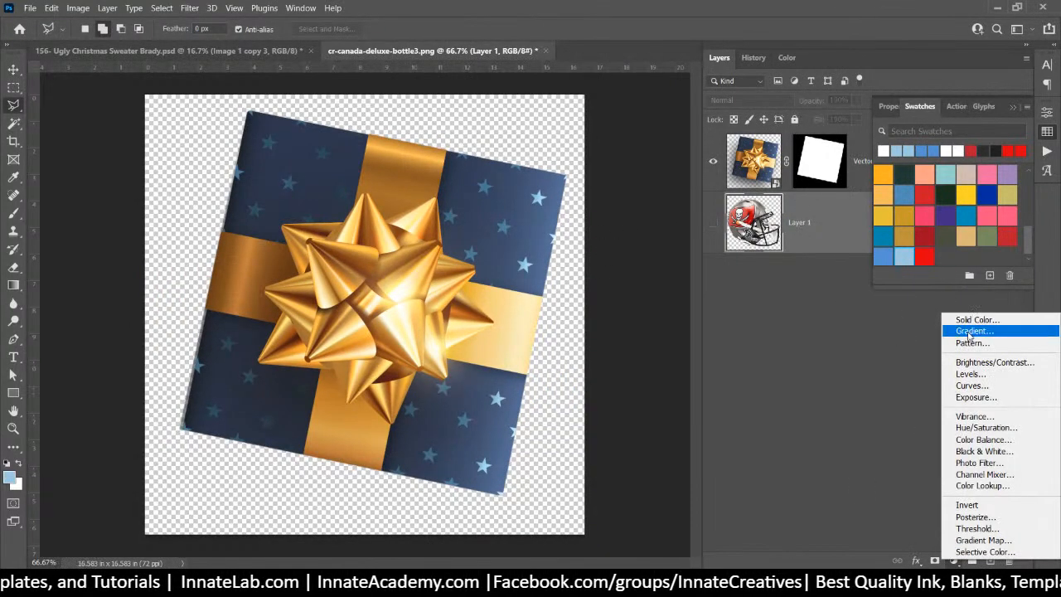
left_click(998, 428)
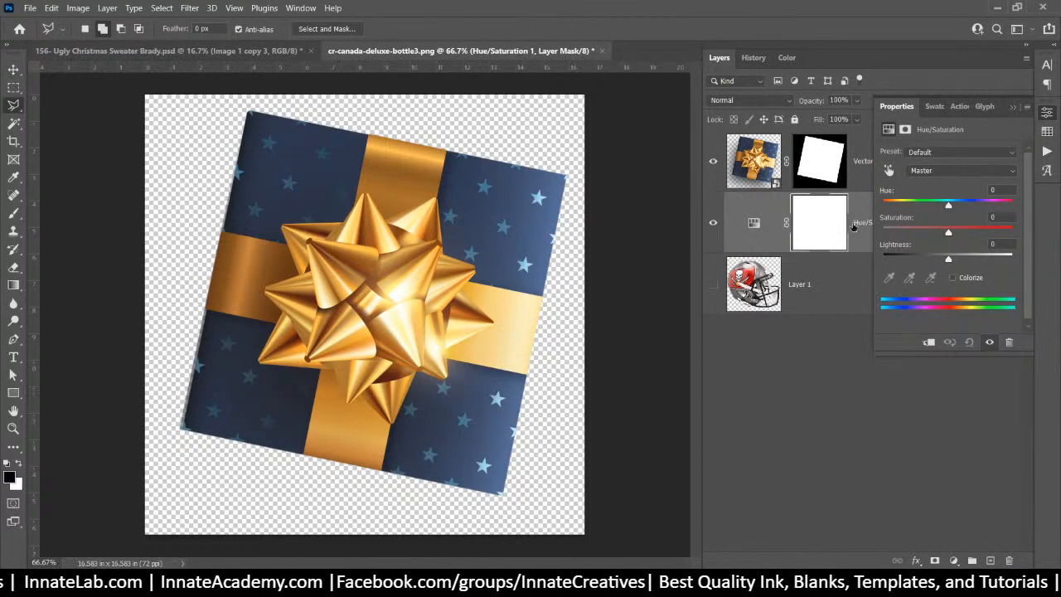
left_click_drag(854, 226, 844, 181)
left_click(889, 170)
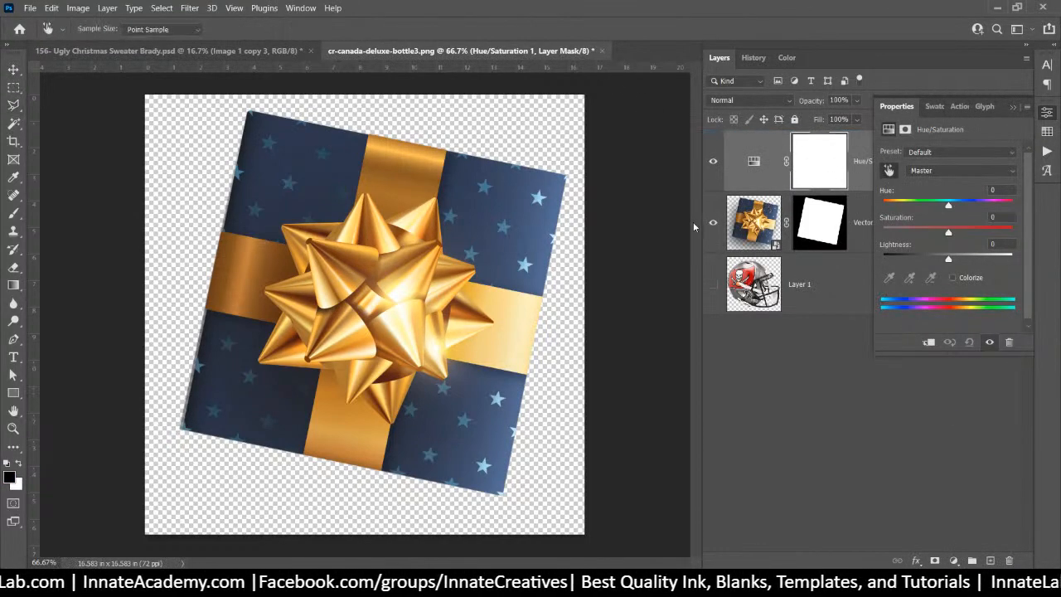
left_click(496, 298)
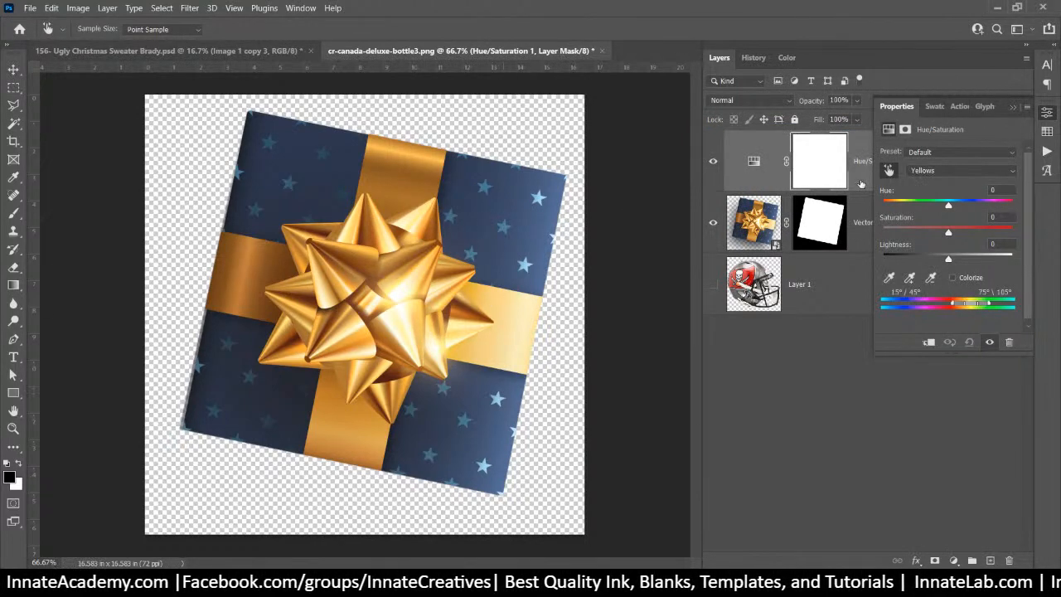
left_click_drag(949, 234, 844, 226)
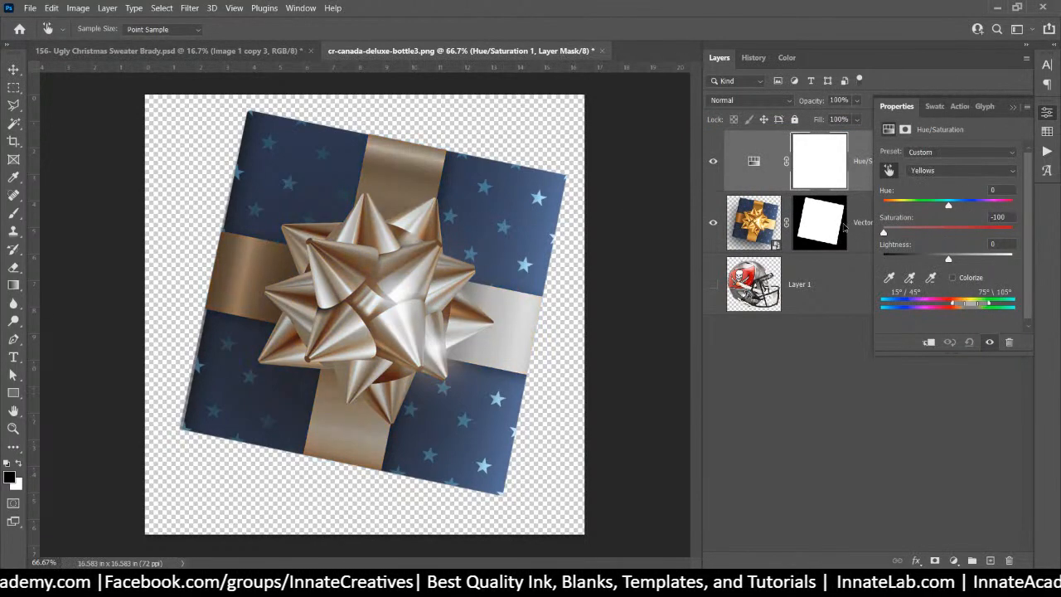
left_click(951, 170)
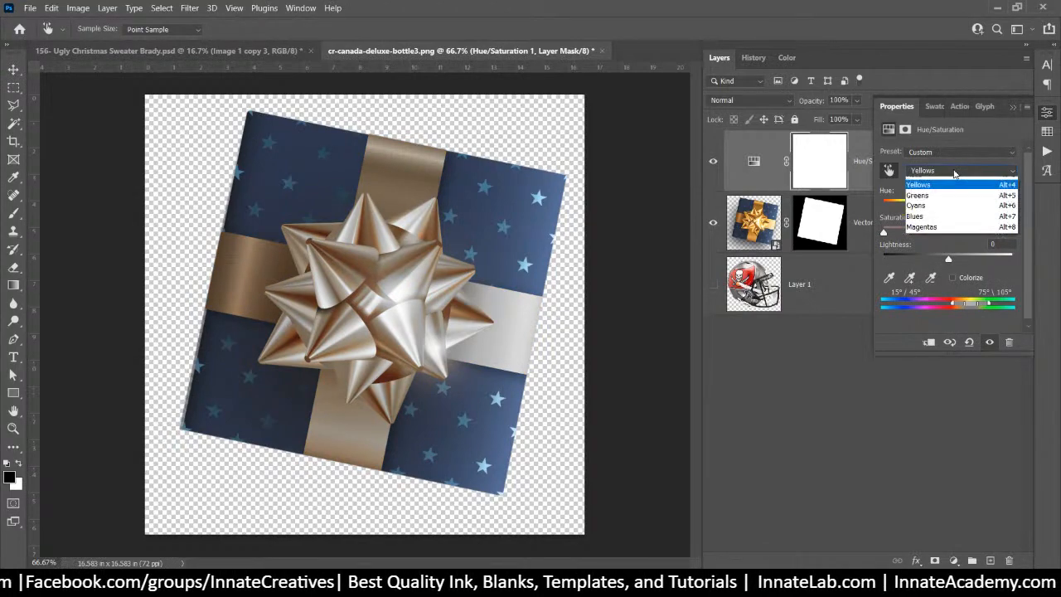
left_click(925, 193)
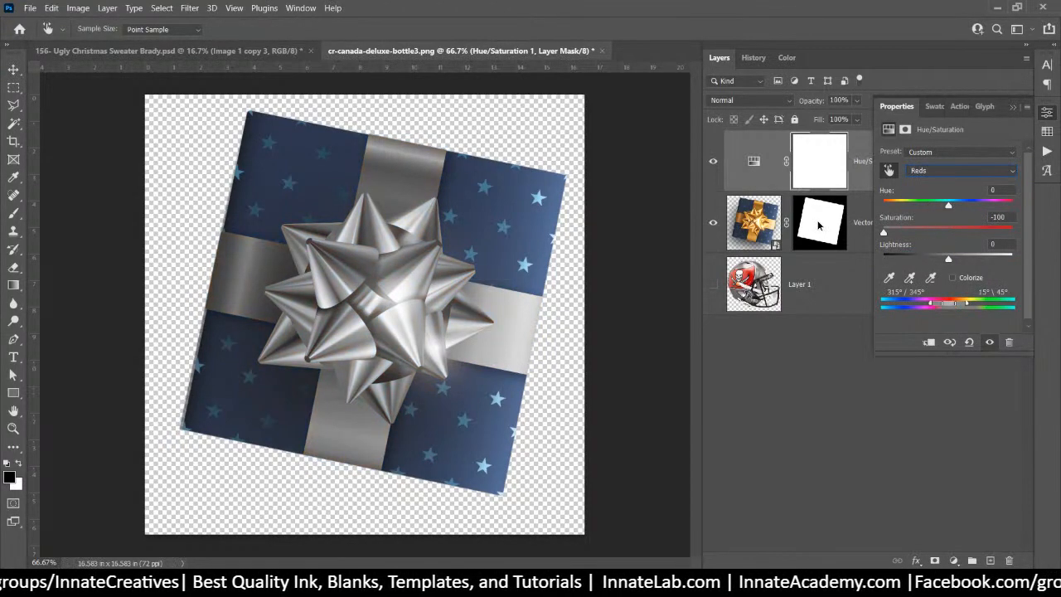
left_click_drag(950, 258, 1016, 264)
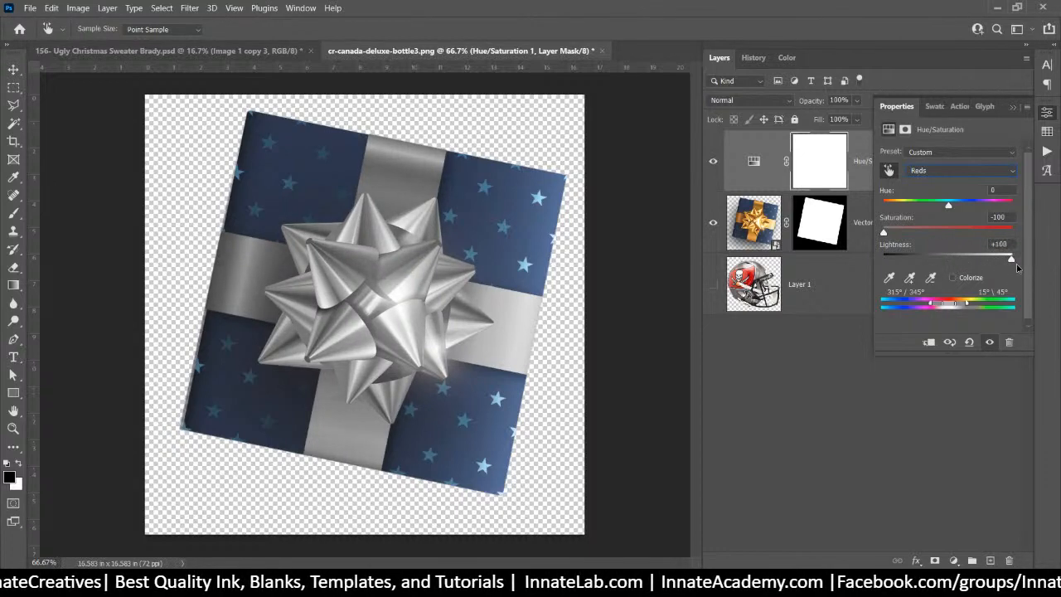
left_click(921, 171)
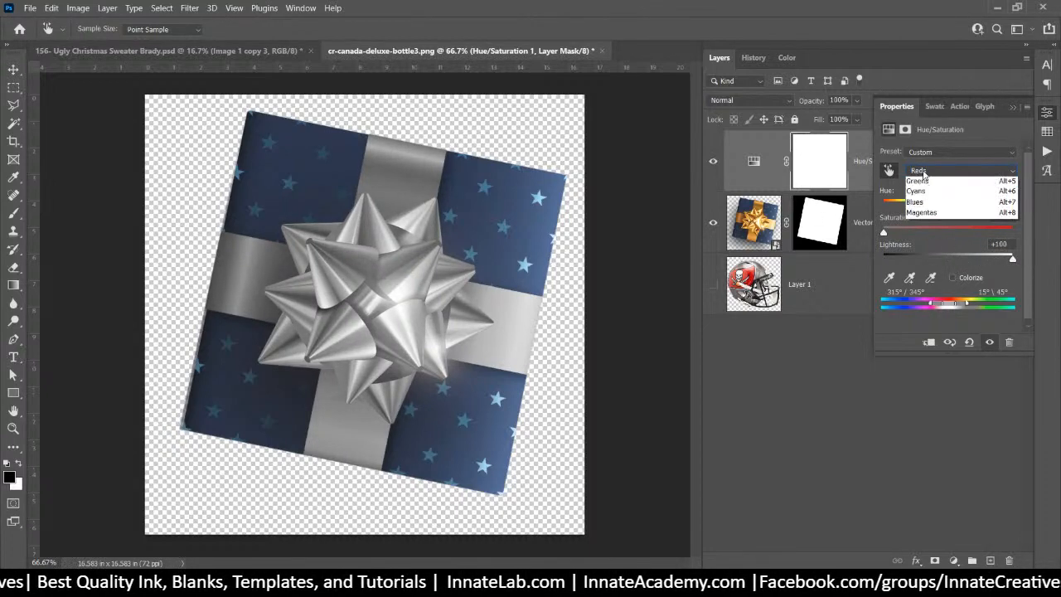
left_click(930, 206)
left_click_drag(950, 259, 997, 266)
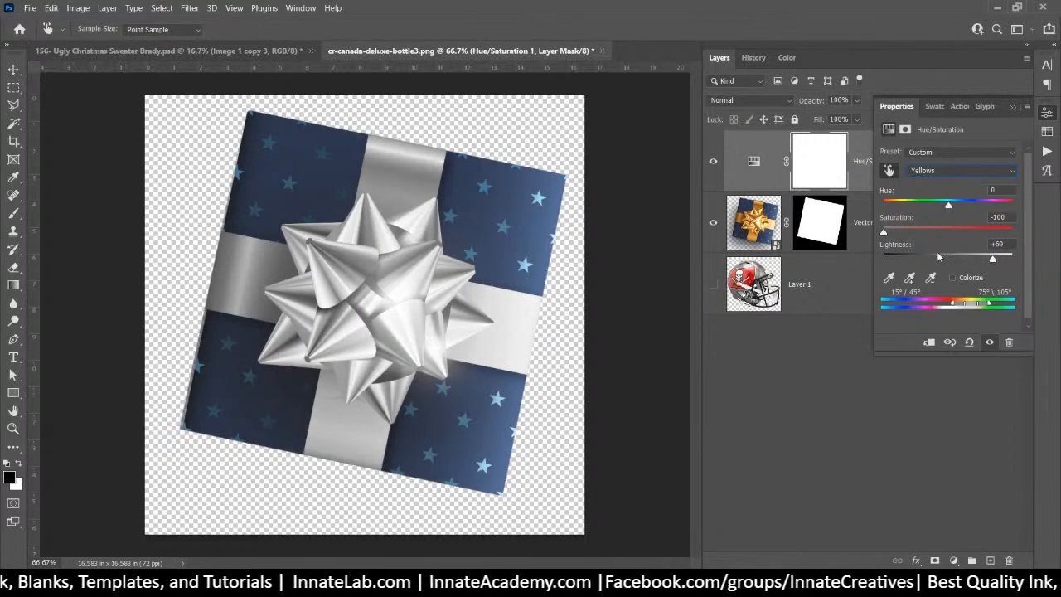
Start closing the gift document, then cancel the save prompt to keep it open
key("l")
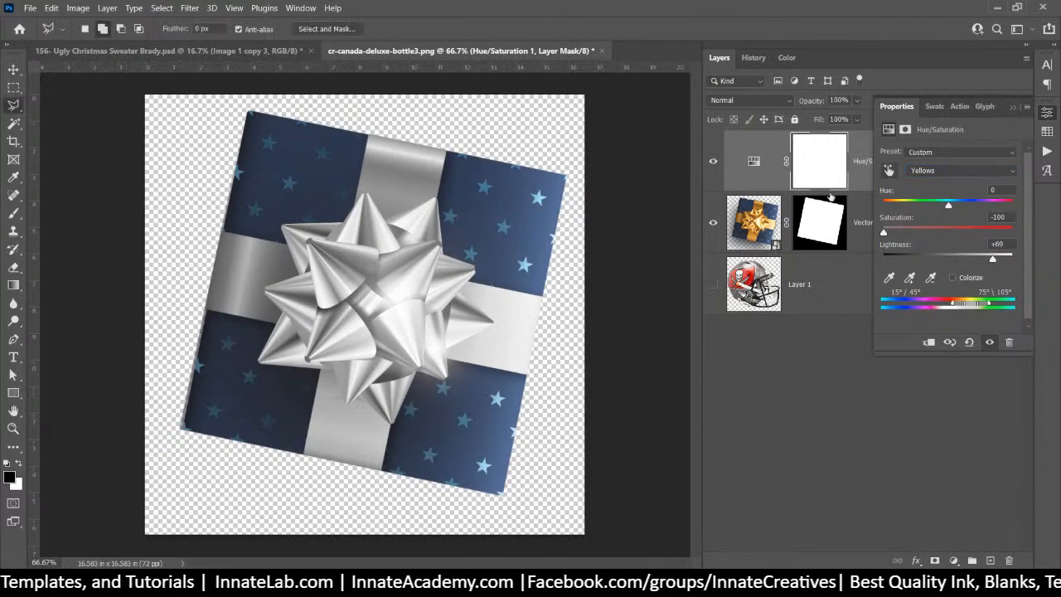
left_click(602, 51)
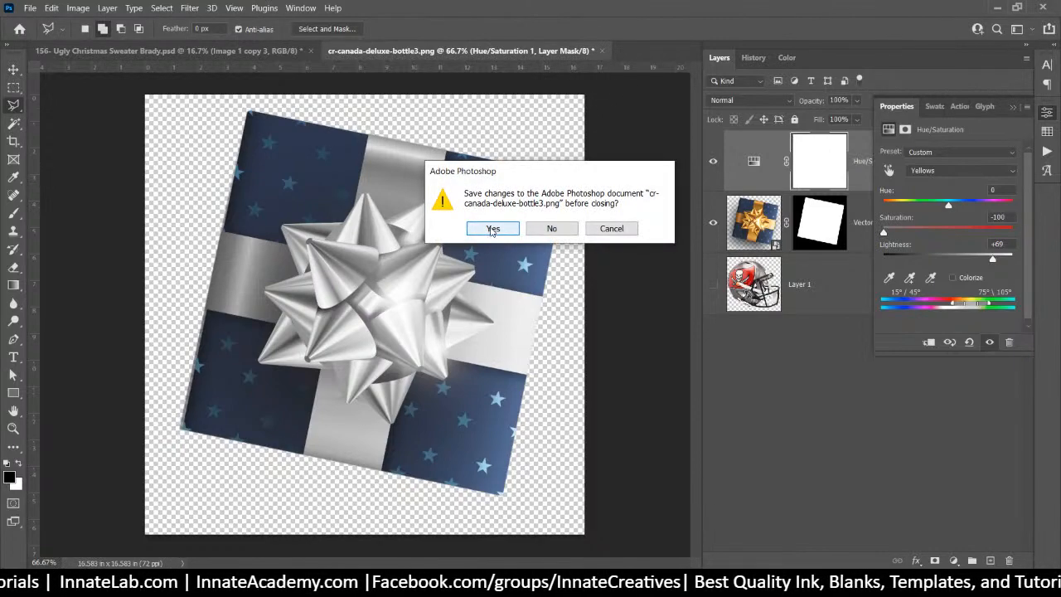
left_click(492, 228)
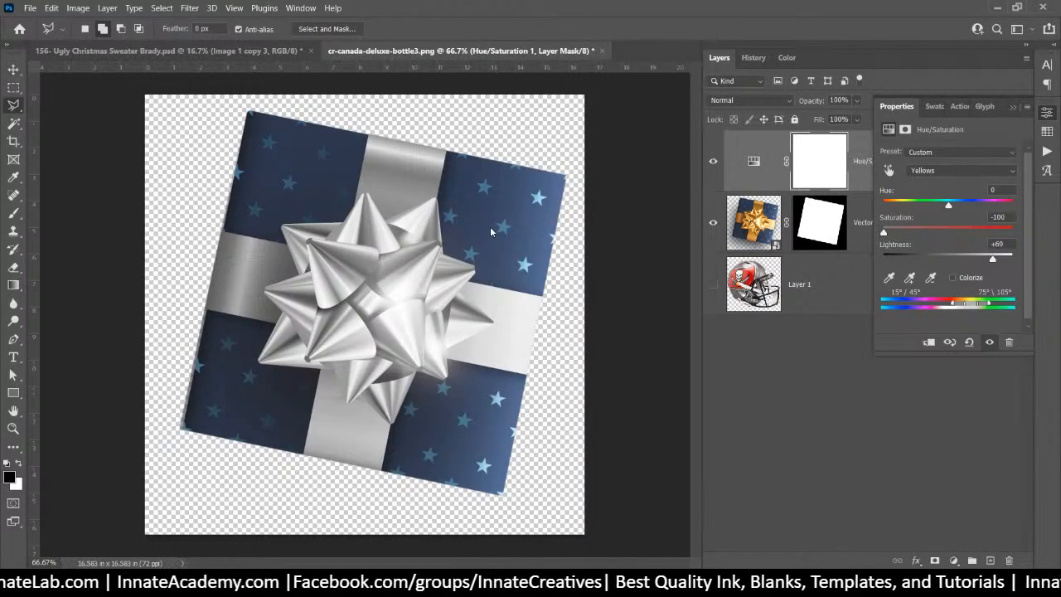
key("Escape")
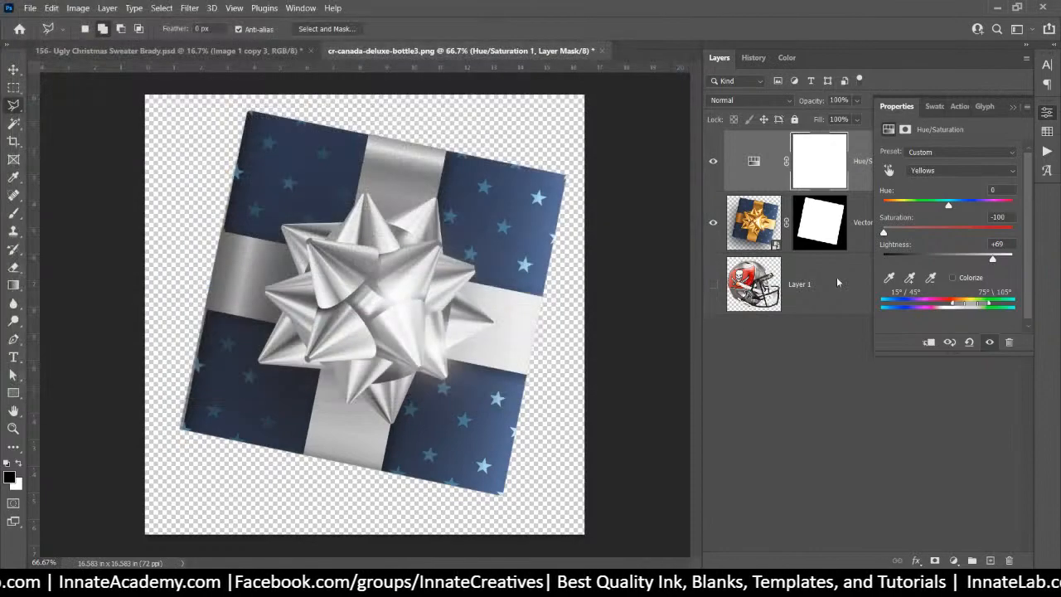
Delete the helmet image layer, Layer 1
right_click(867, 170)
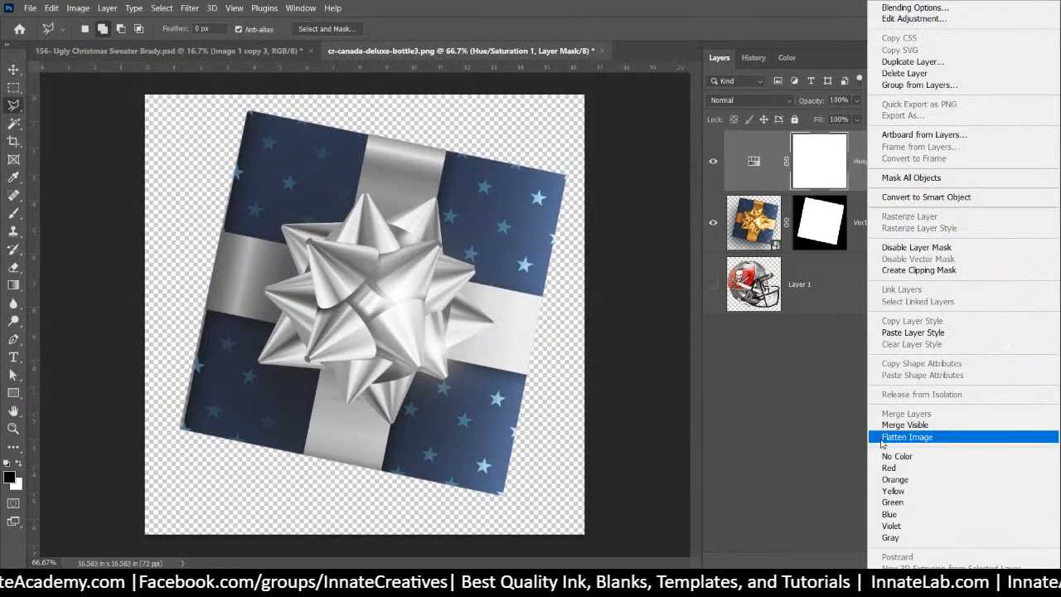
left_click(835, 306)
left_click(834, 306)
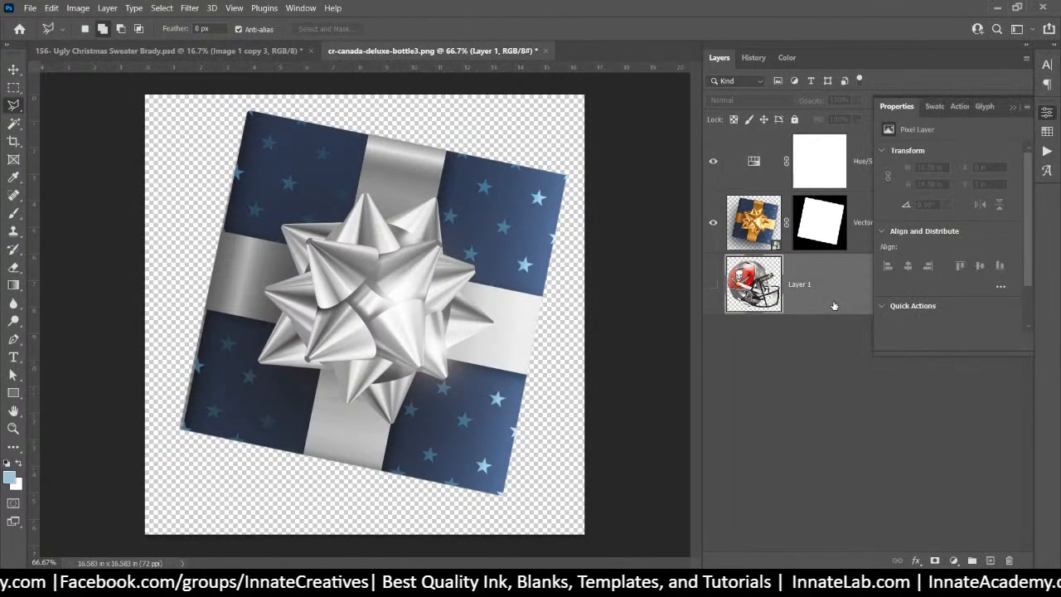
key("Delete")
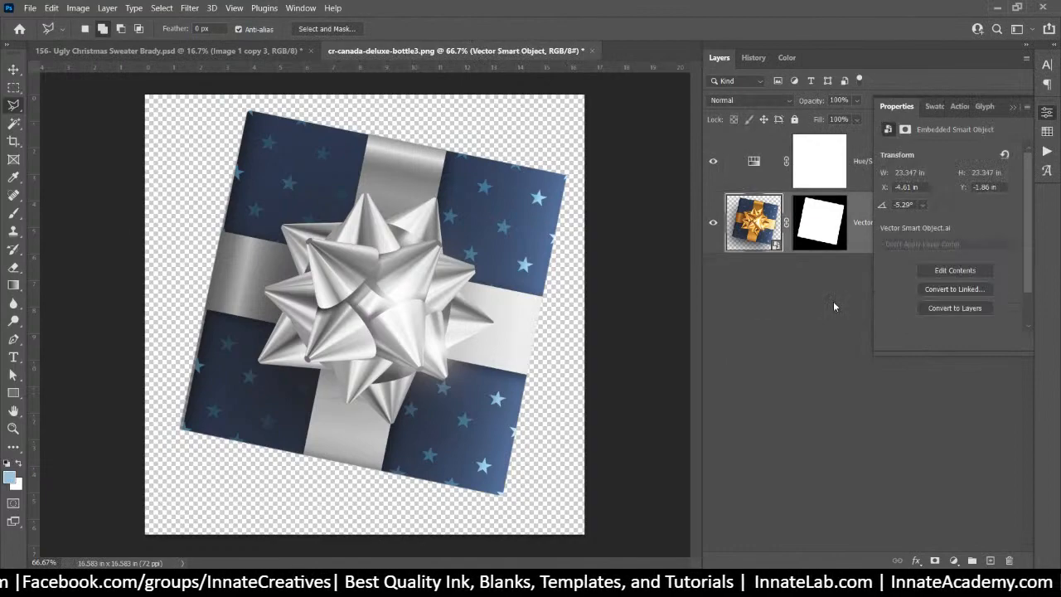
Rasterize the gift smart object, merge the Hue/Saturation layer into it, then save and close
right_click(763, 240)
right_click(861, 214)
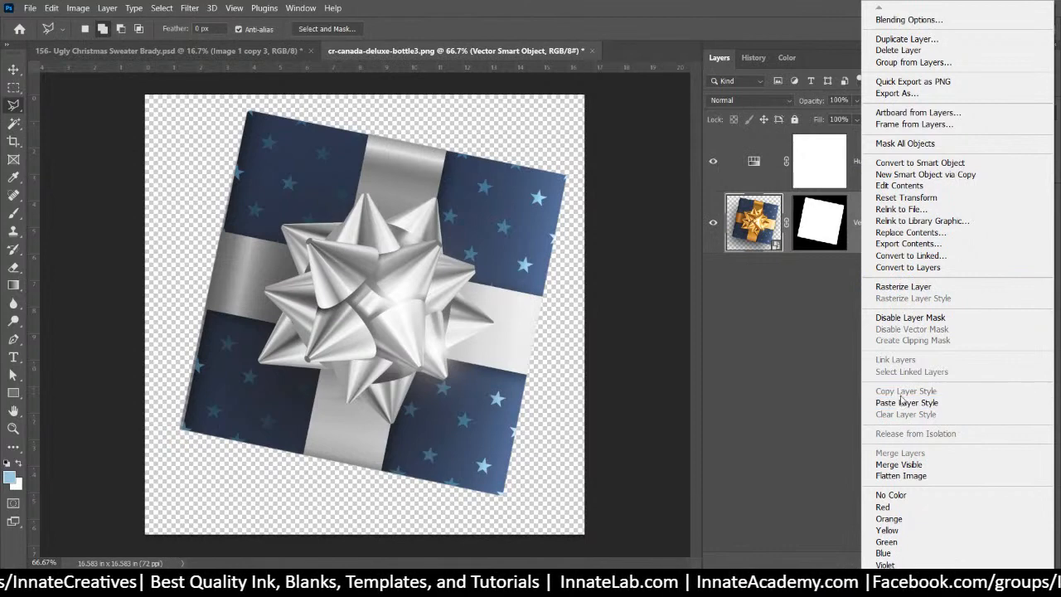
left_click(912, 287)
left_click(858, 174)
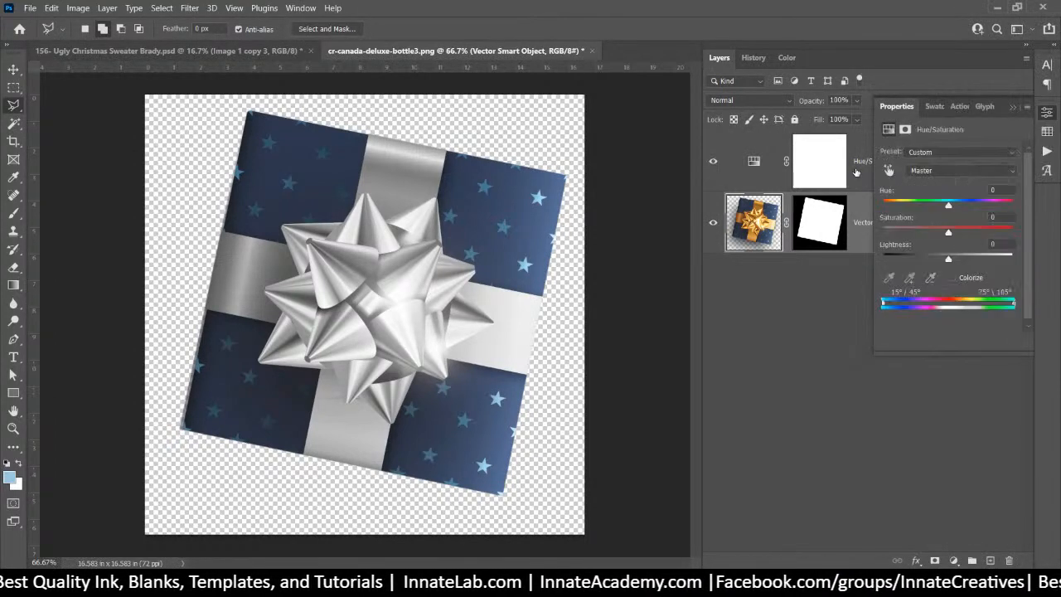
right_click(859, 174)
left_click(880, 412)
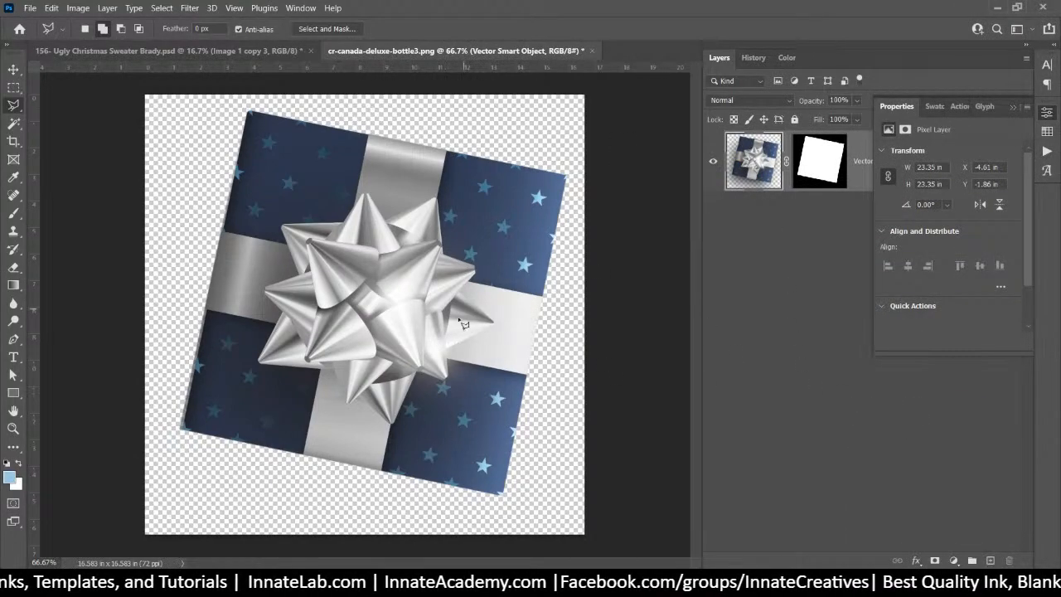
left_click(590, 51)
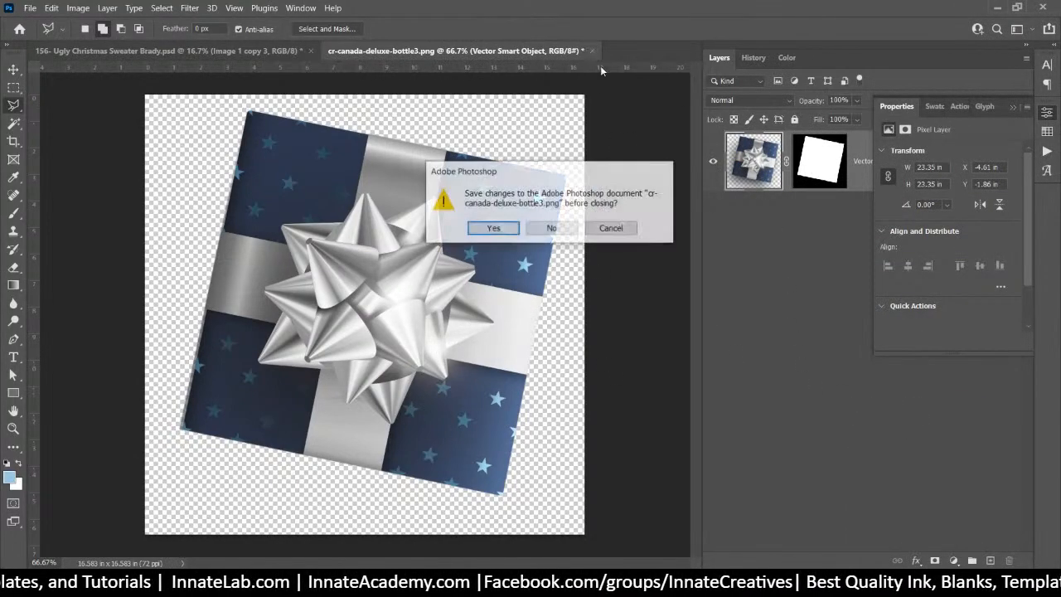
left_click(519, 232)
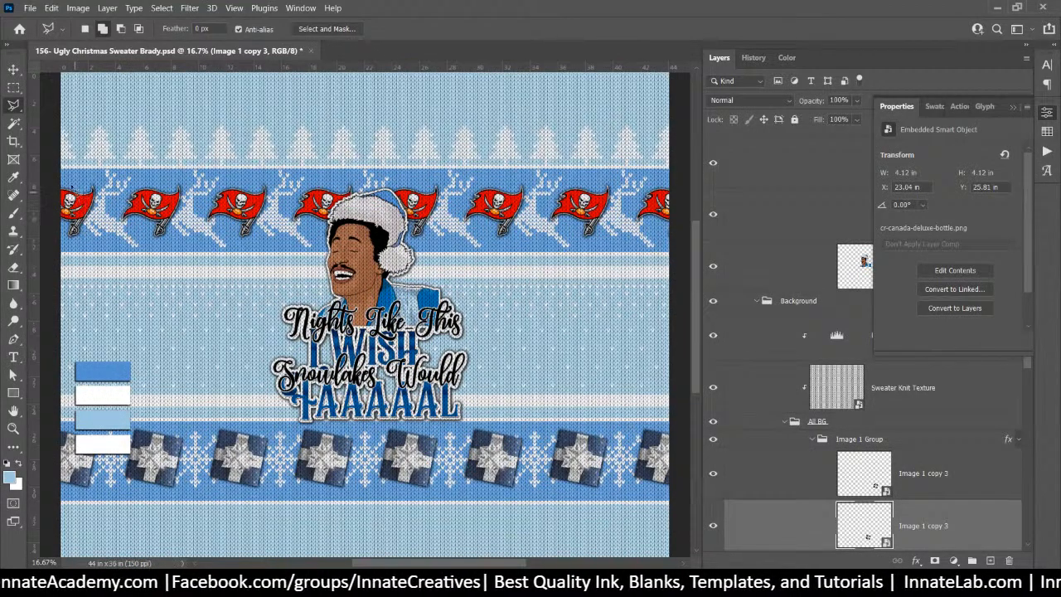
Select the Smart Color 3 layer beneath the light-blue swatch
key("v")
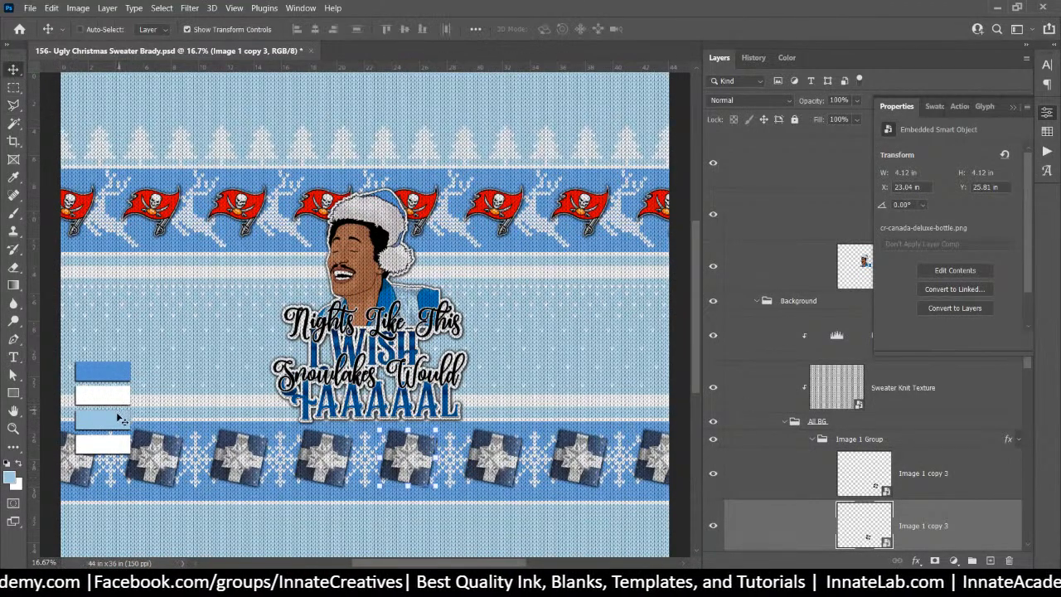
right_click(117, 418)
right_click(117, 420)
right_click(106, 421)
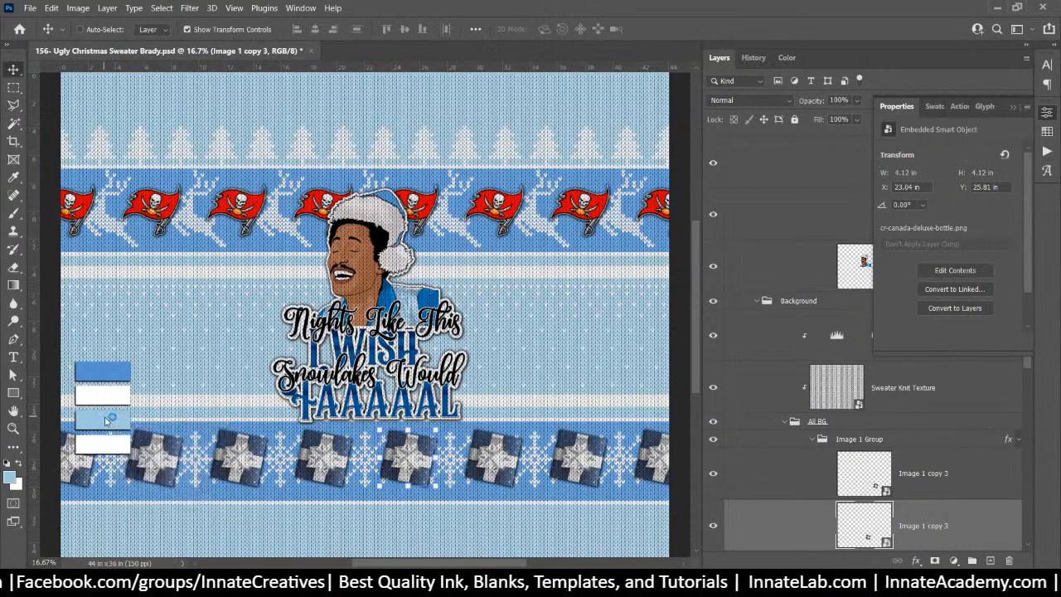
left_click(128, 436)
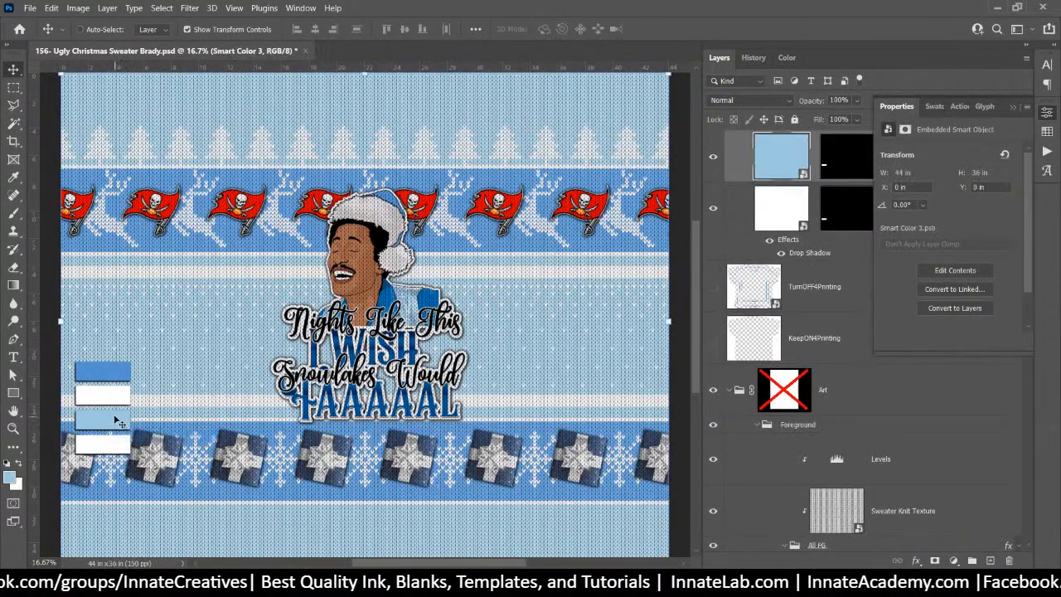
Make Smart Color 3's light-blue fill brighter and bluer, then save the smart object on closing
double_click(758, 143)
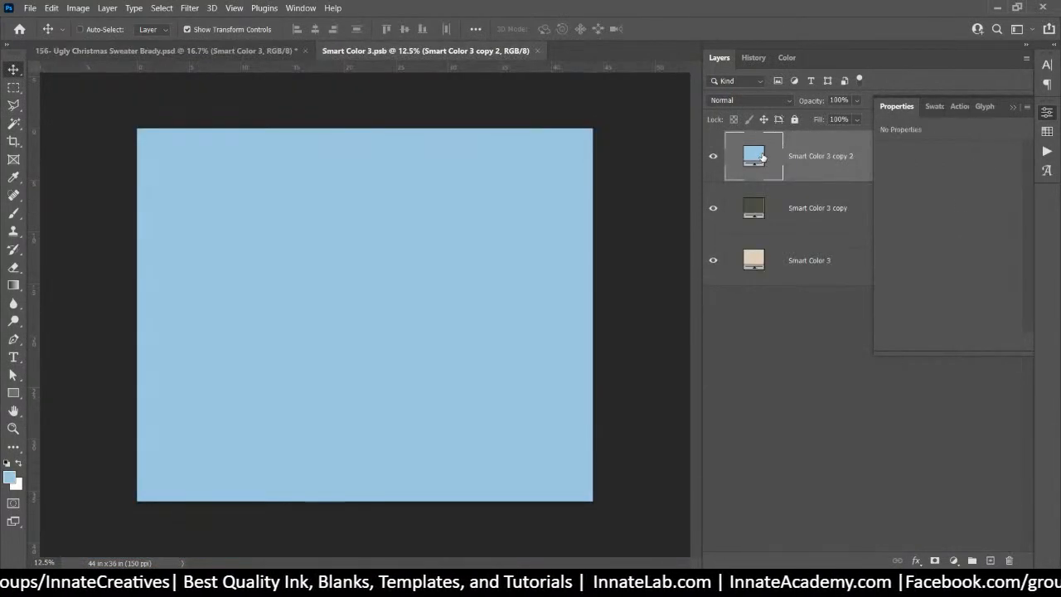
double_click(762, 156)
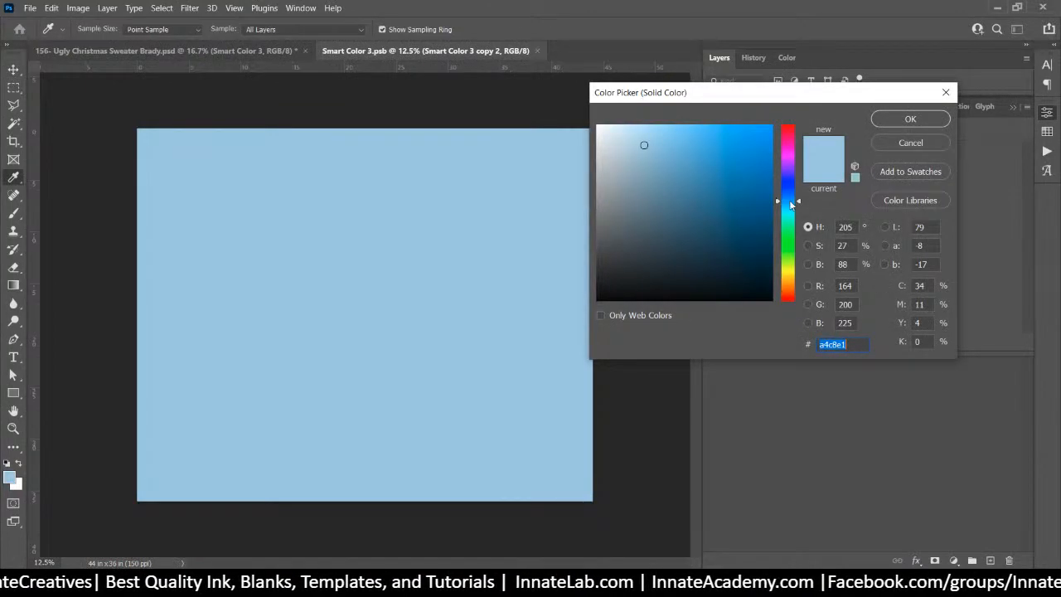
left_click(792, 204)
left_click_drag(793, 200, 795, 200)
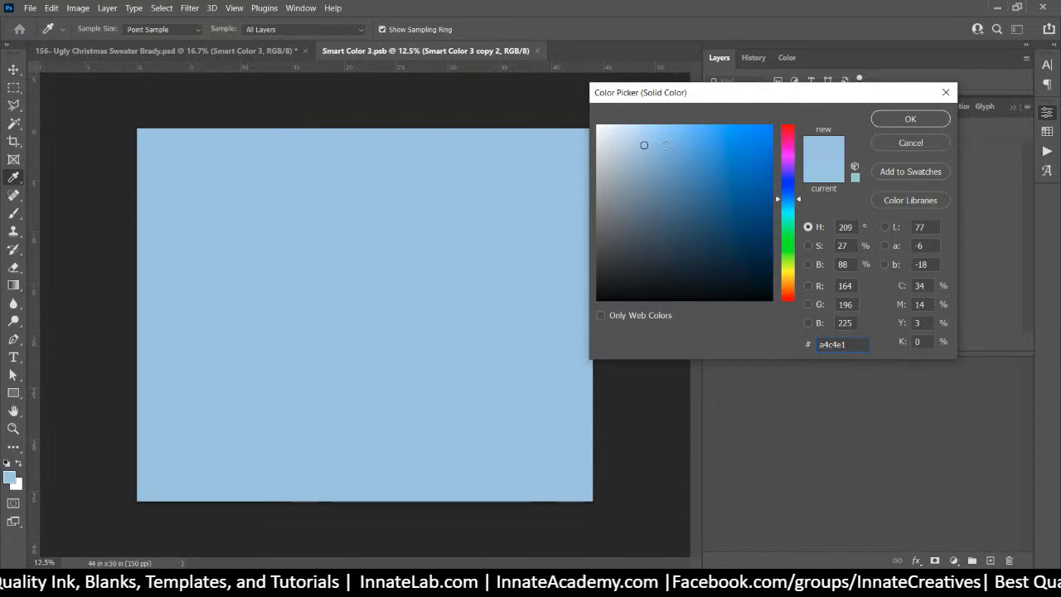
mouse_move(641, 144)
left_mouse_down()
mouse_move(666, 130)
mouse_move(656, 139)
left_mouse_up()
left_click(899, 121)
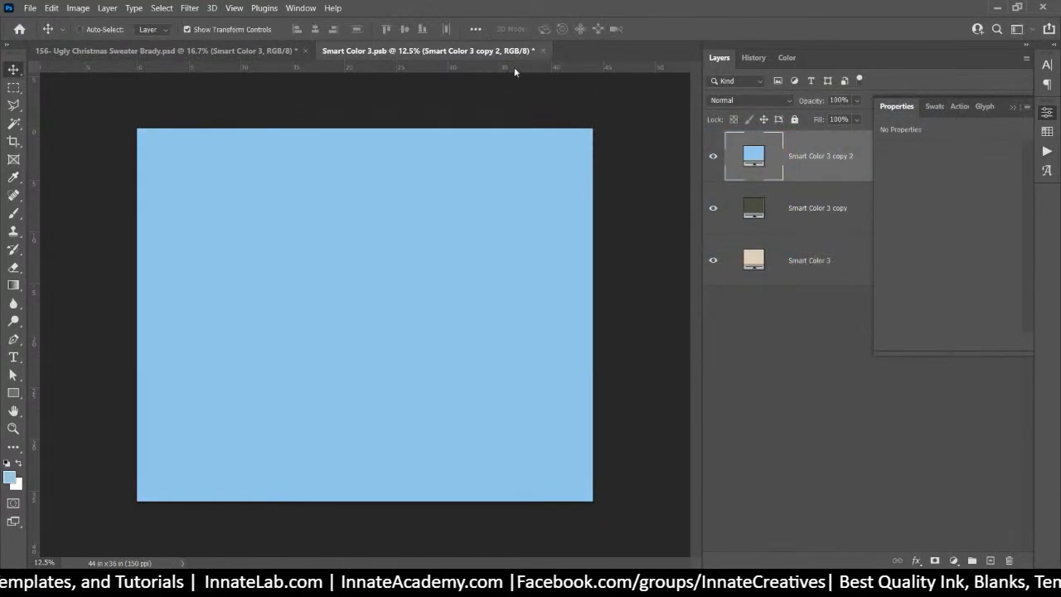
left_click(543, 50)
left_click(492, 229)
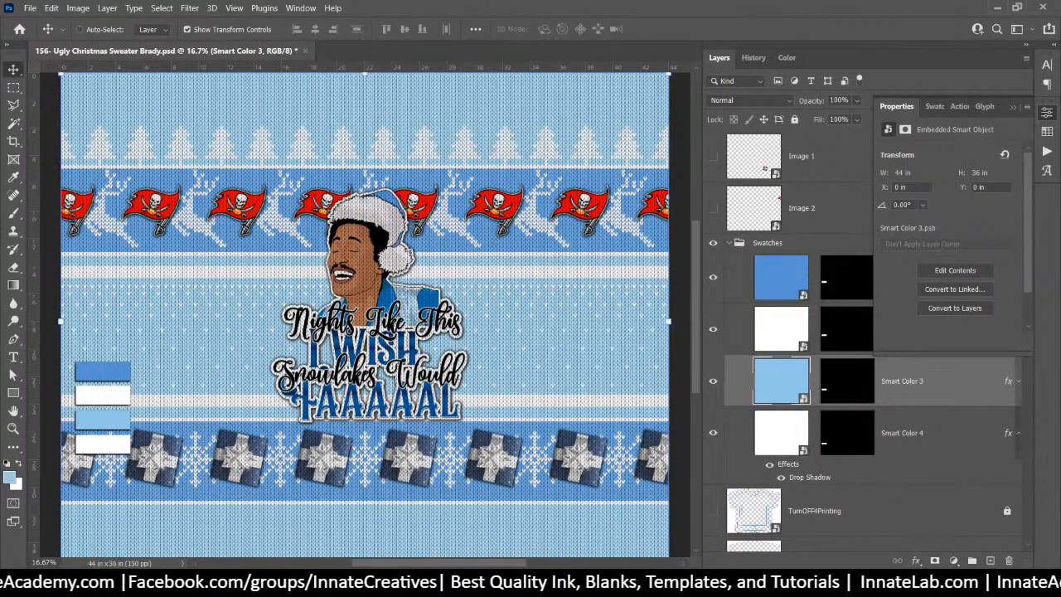
Search Freepik for 'heart 3d'
mouse_move(494, 583)
left_click(504, 539)
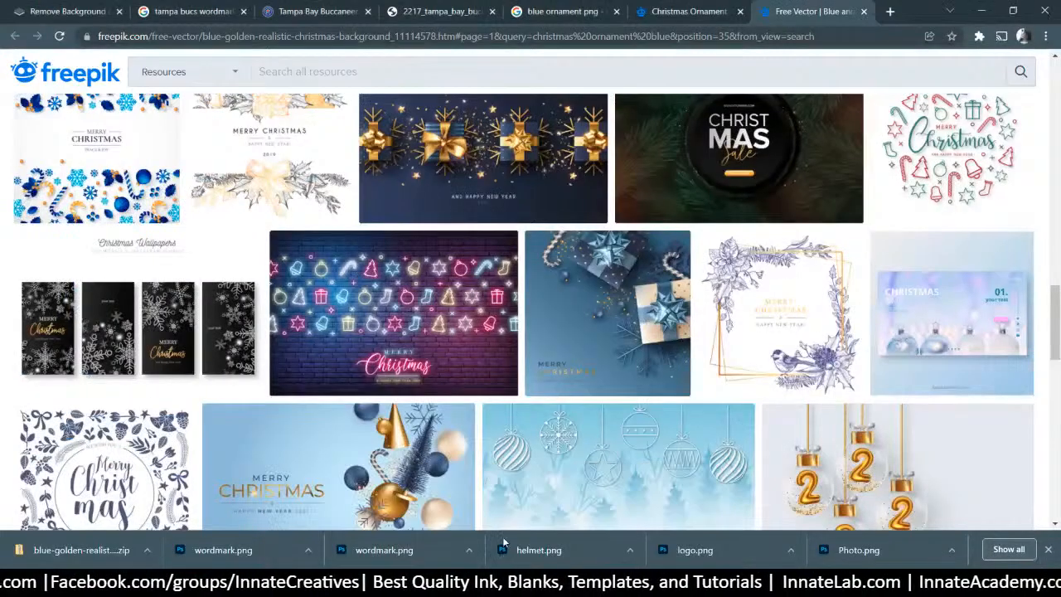
scroll(338, 249, "down", 4)
left_click(339, 71)
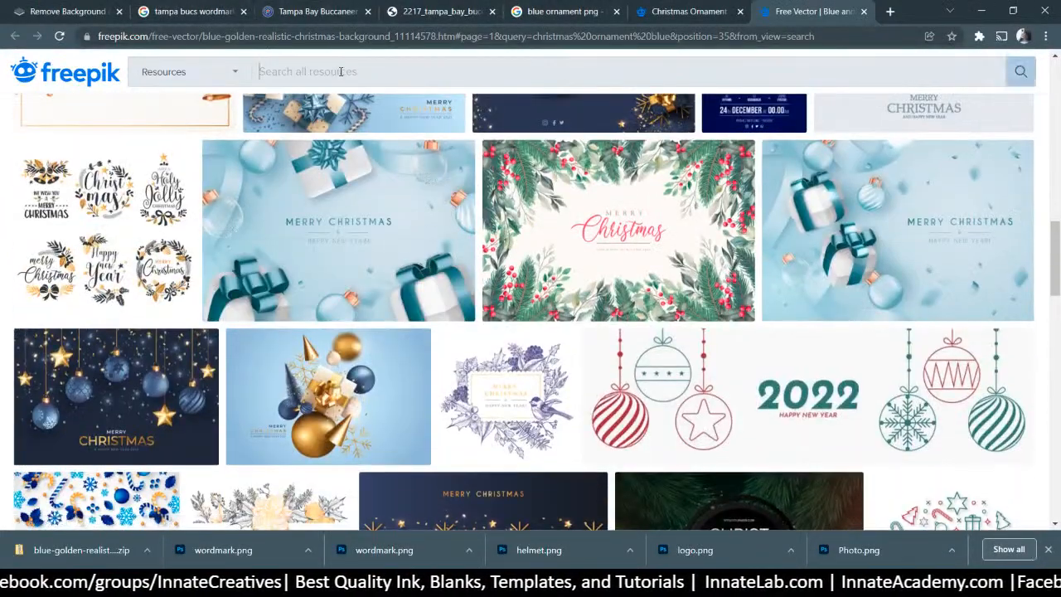
type("heart")
key("Return")
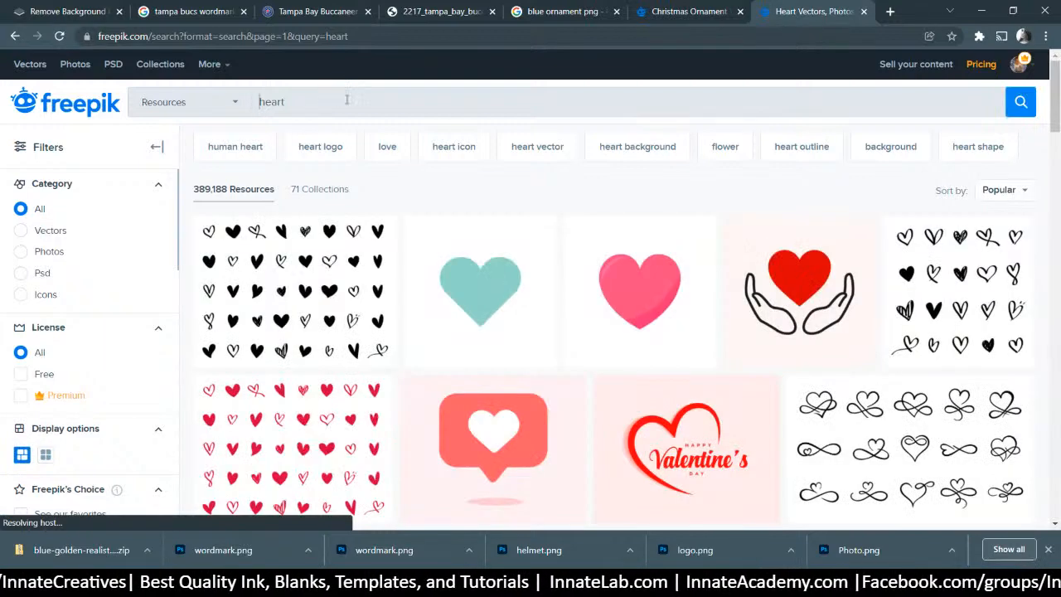
left_click(348, 101)
type("3d")
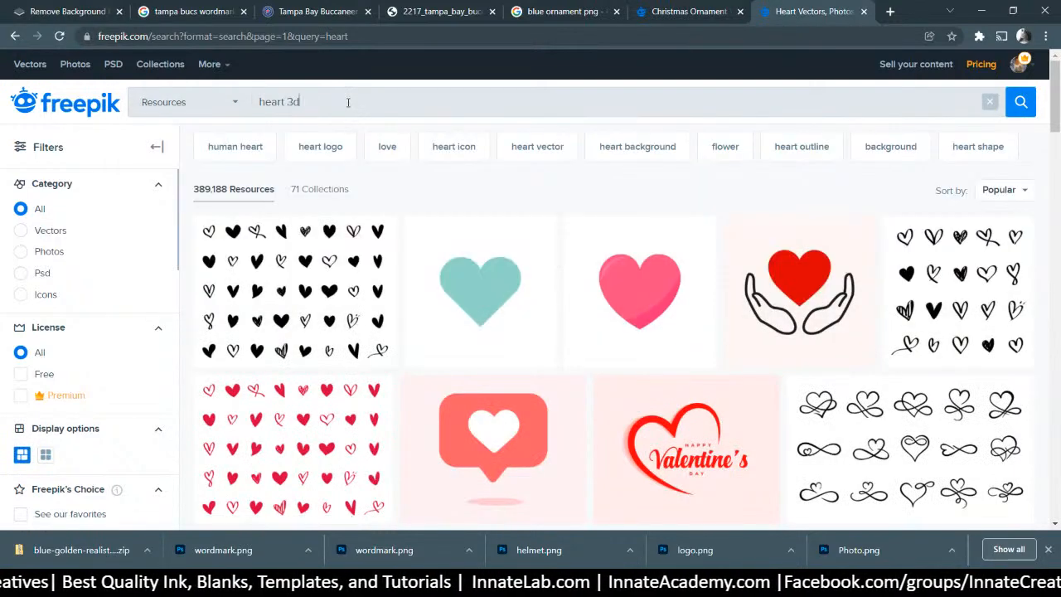
key("Return")
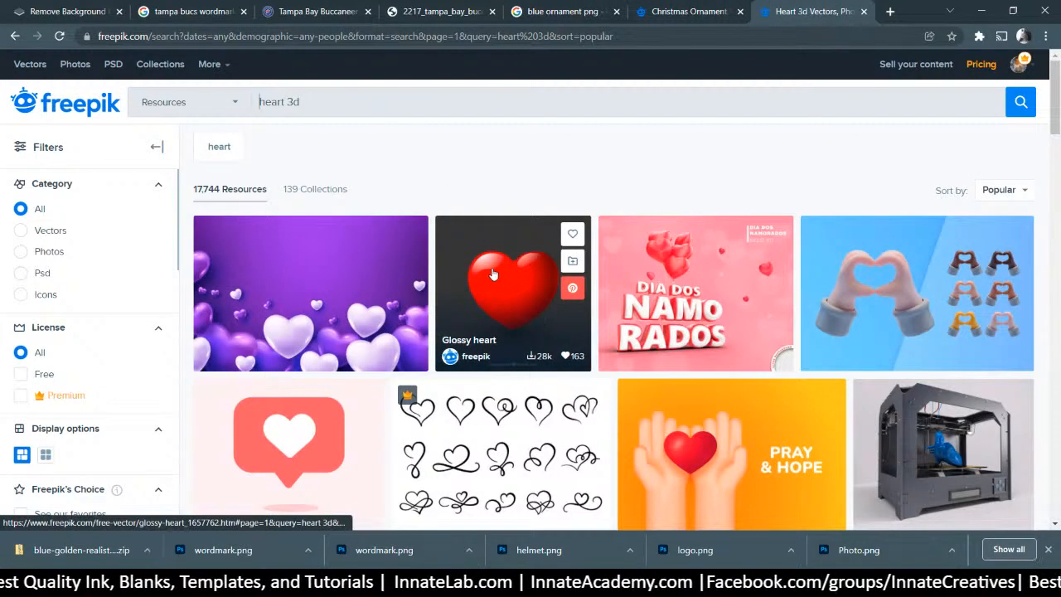
Browse the 3D heart results and move to the next page
scroll(487, 275, "down", 3)
scroll(487, 275, "down", 3)
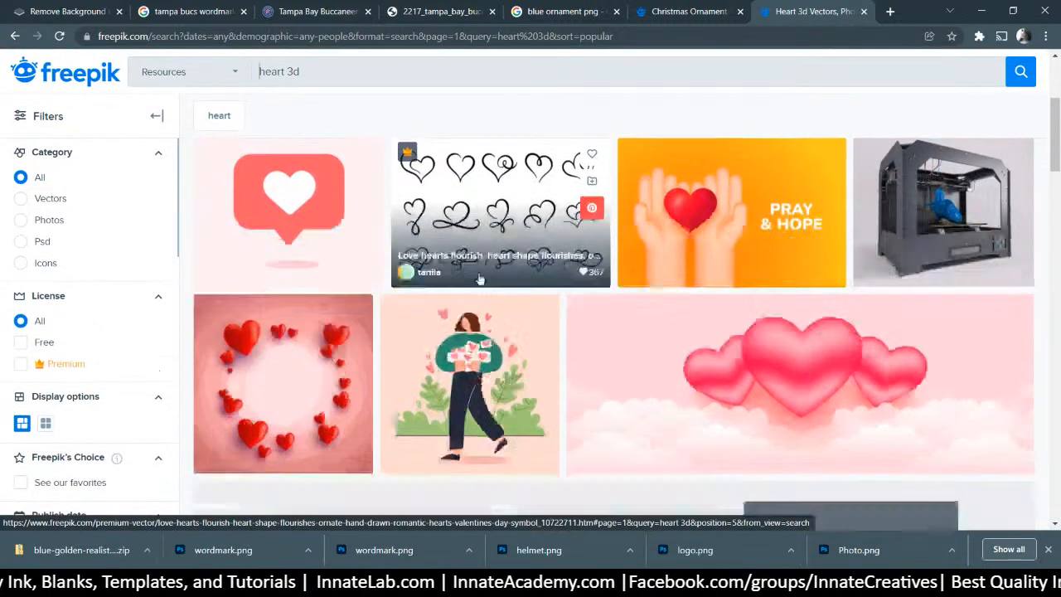
scroll(479, 278, "up", 1)
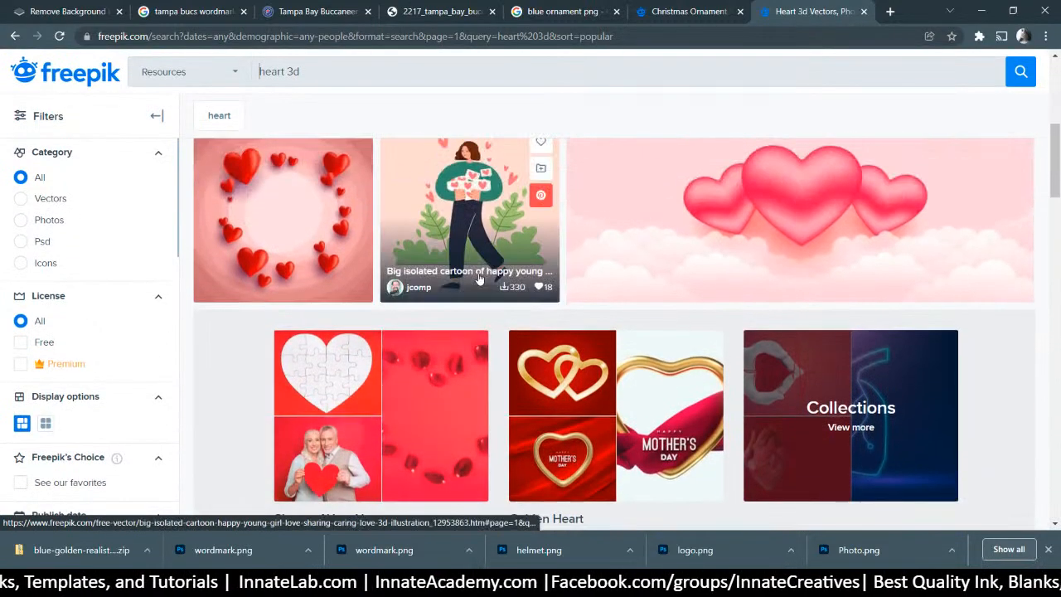
scroll(479, 278, "down", 3)
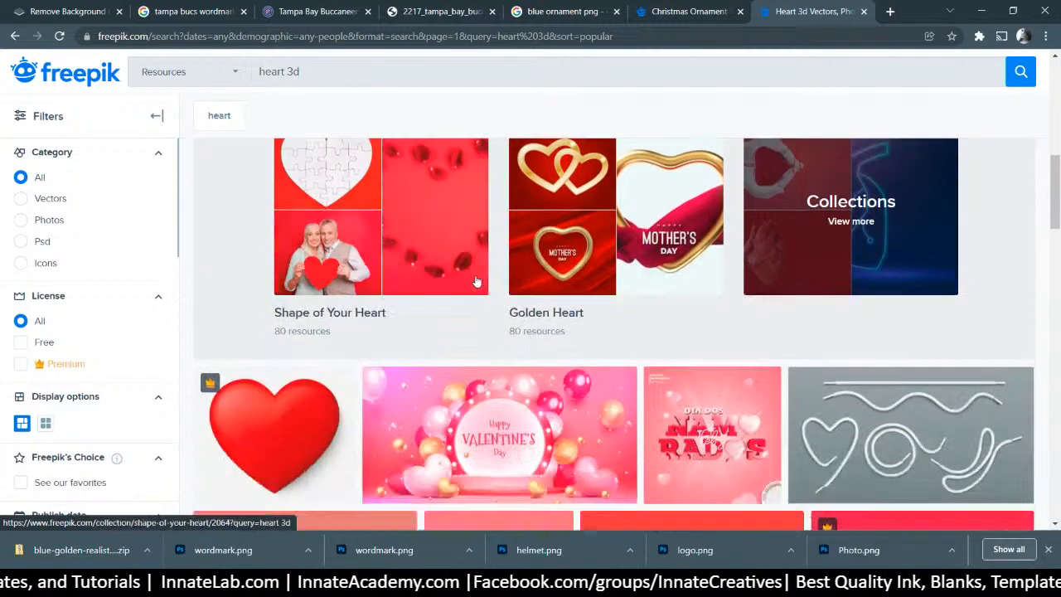
scroll(477, 282, "down", 10)
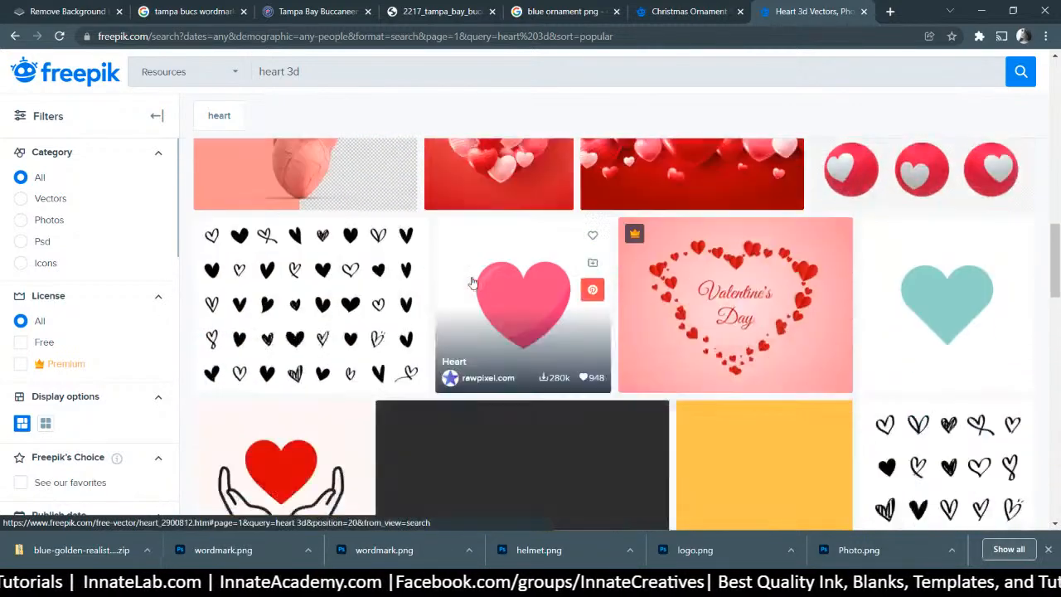
scroll(469, 284, "down", 8)
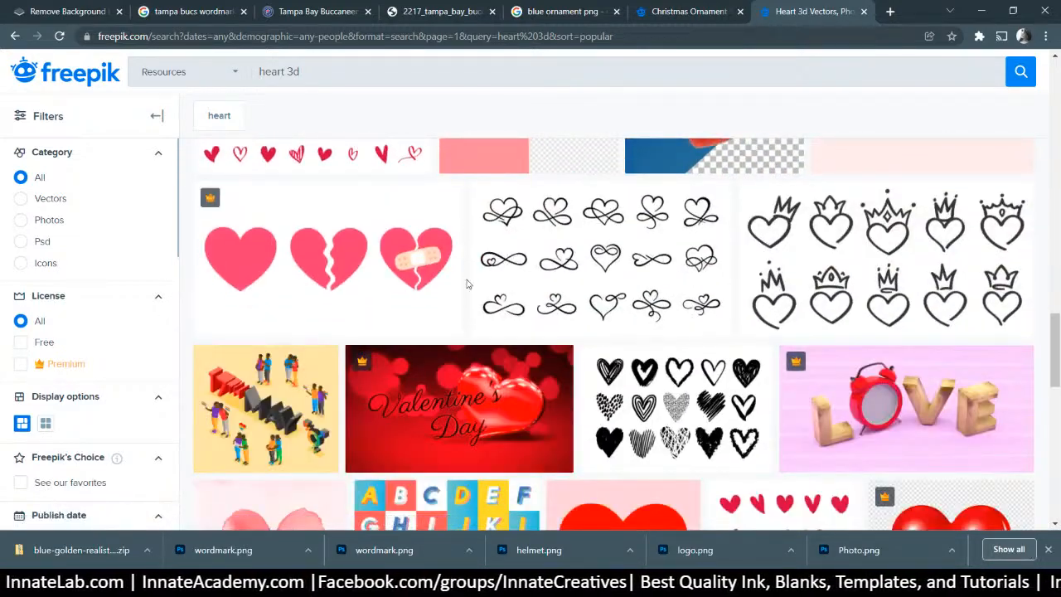
scroll(464, 287, "down", 7)
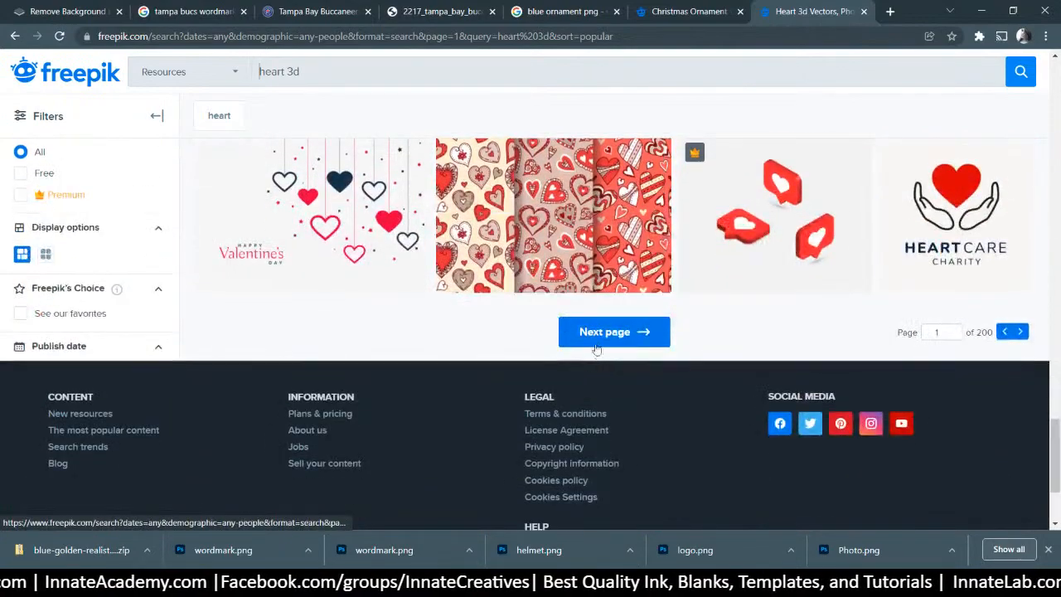
left_click(595, 336)
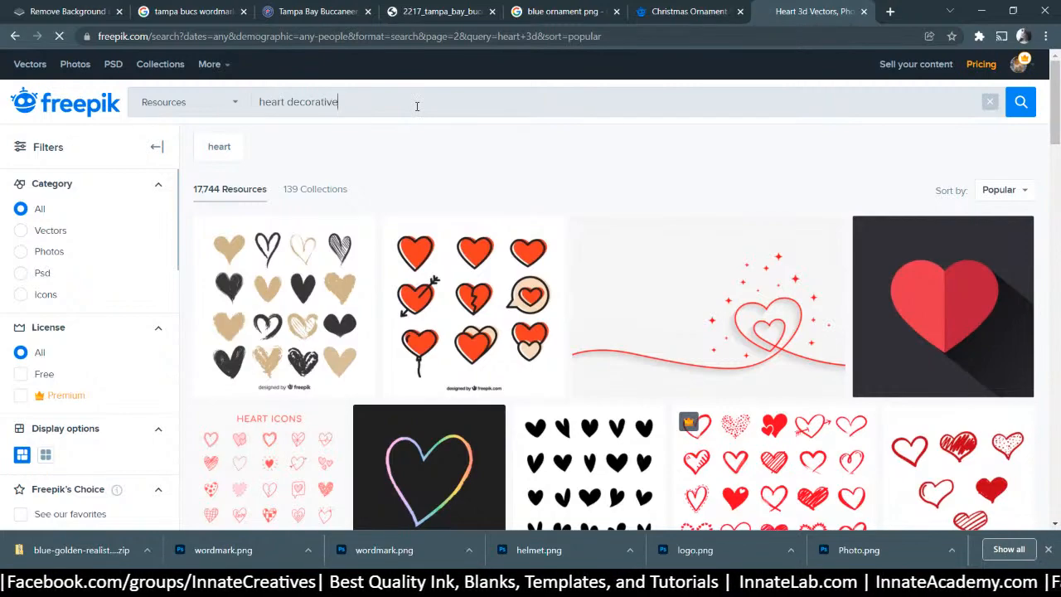
Open the multicoloured 3D hearts set and download it
scroll(460, 240, "down", 5)
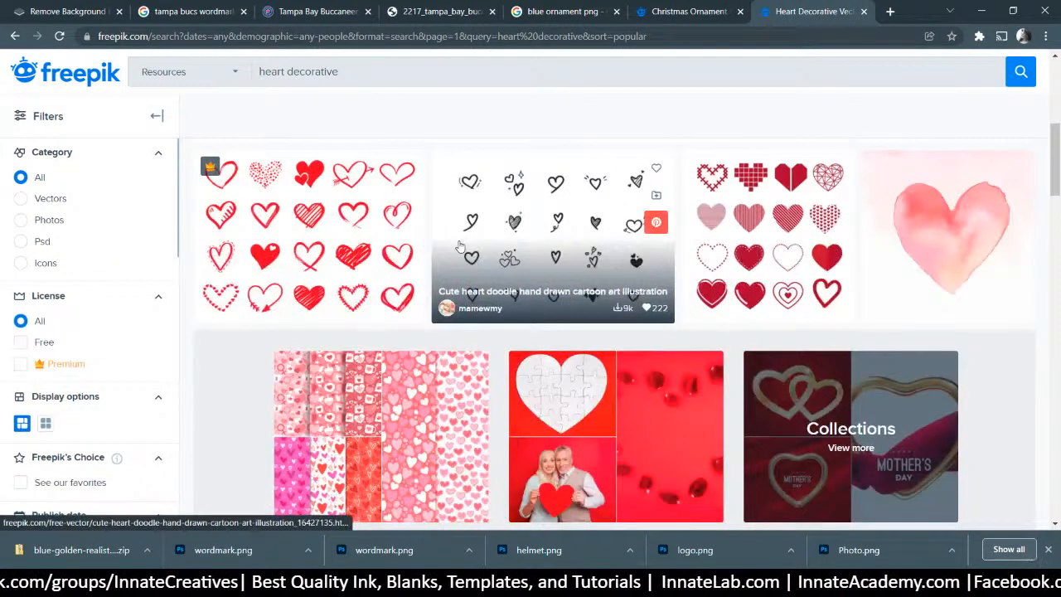
scroll(460, 247, "down", 6)
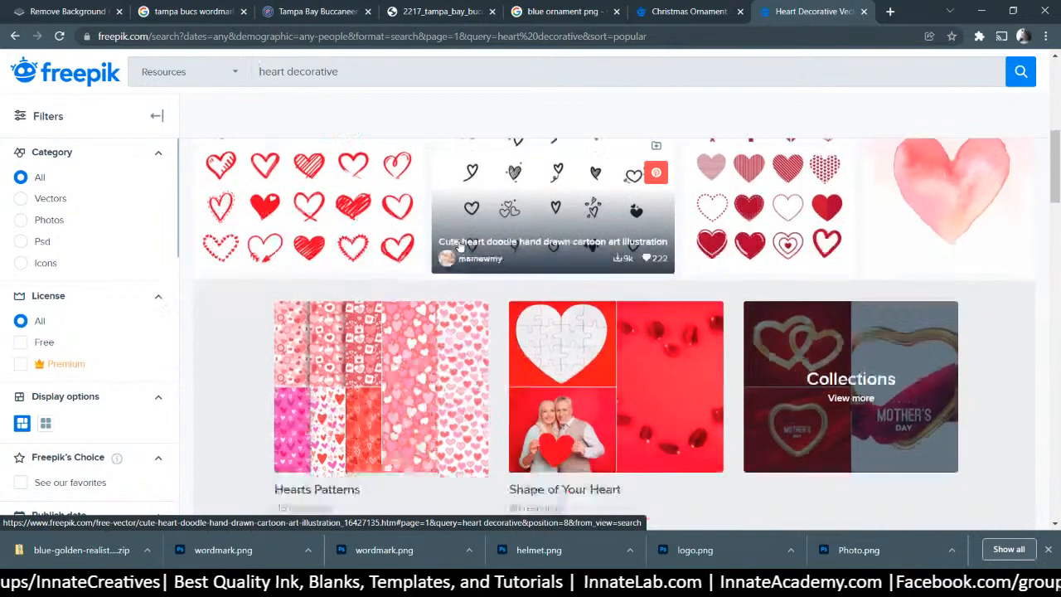
scroll(459, 246, "down", 5)
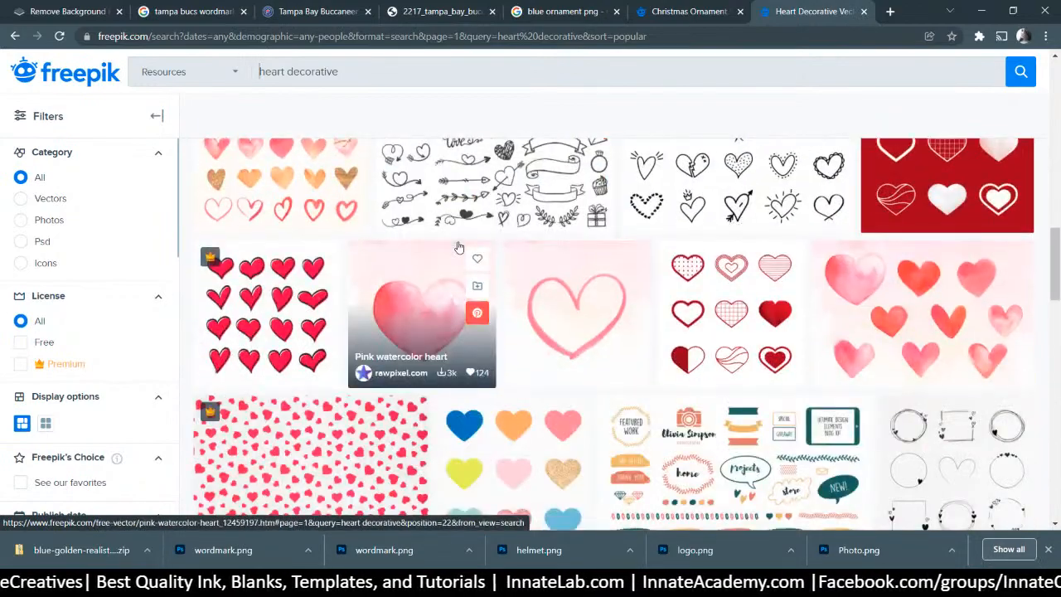
scroll(456, 247, "down", 6)
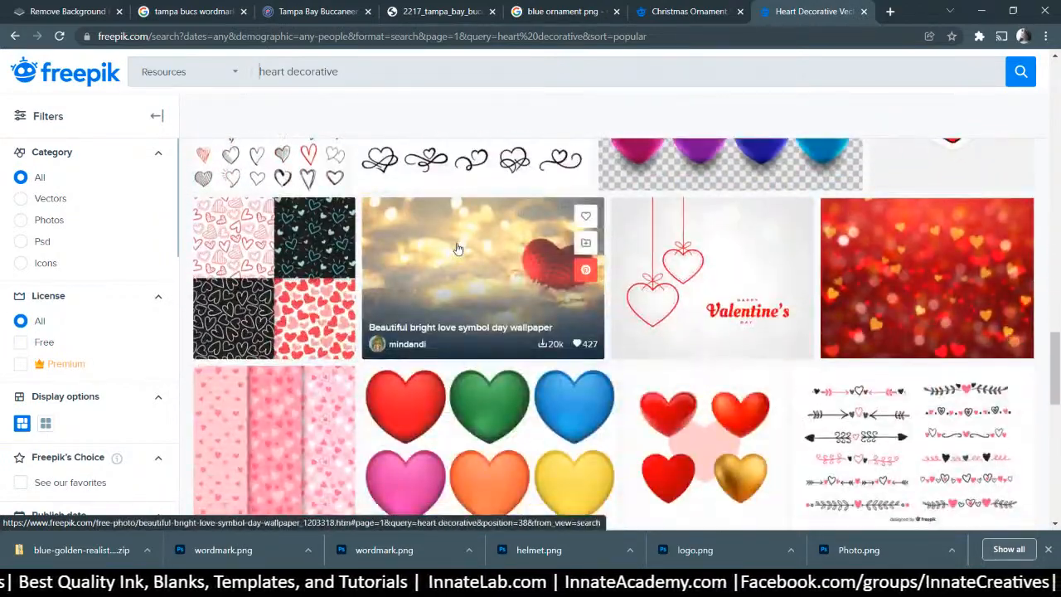
scroll(464, 249, "up", 3)
left_click(726, 319)
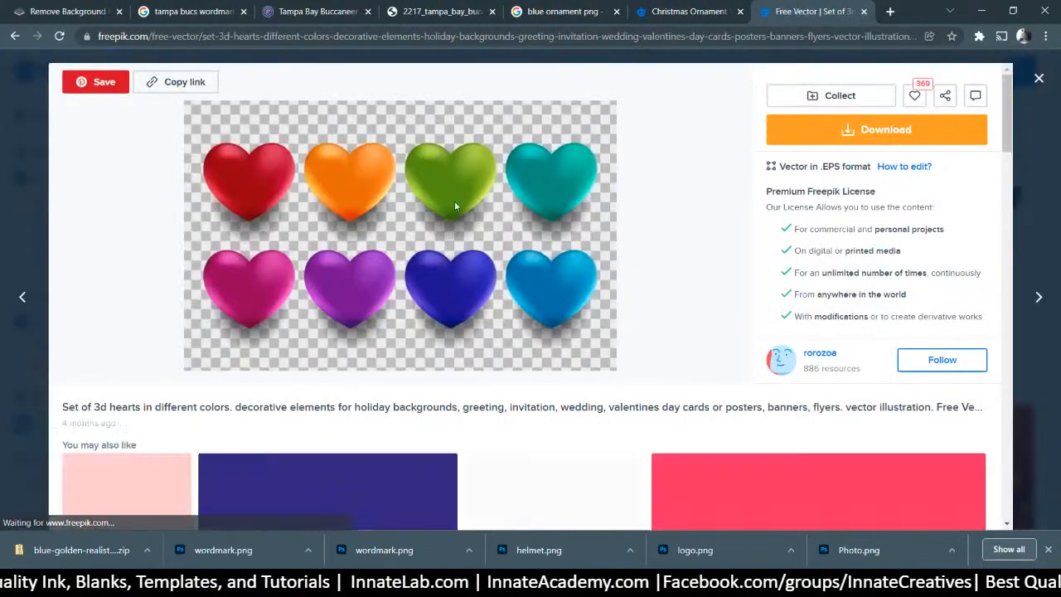
left_click(851, 135)
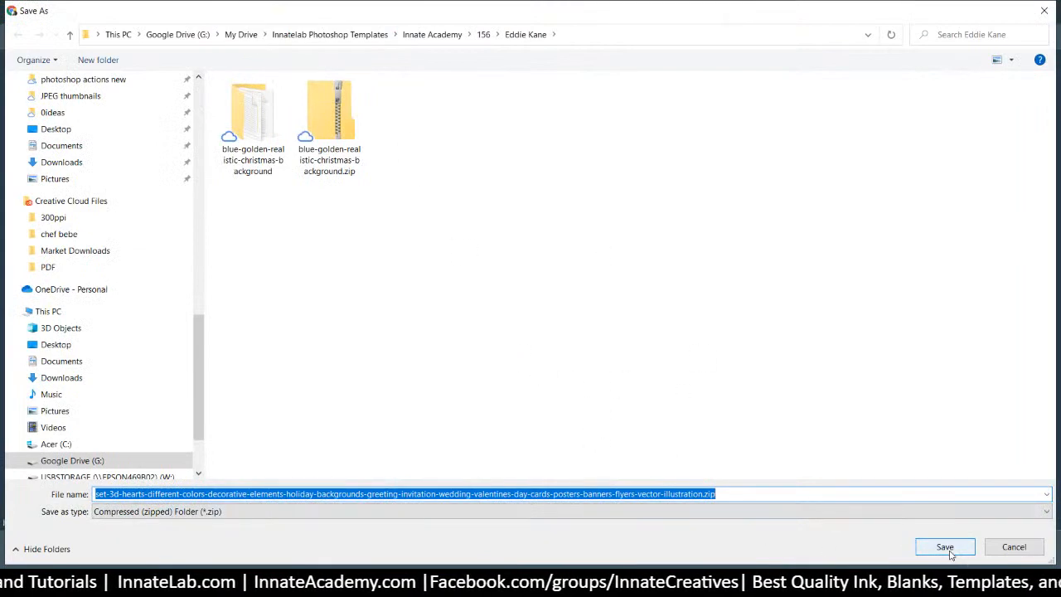
Save the hearts zip to the project folder and show it in File Explorer
left_click(945, 547)
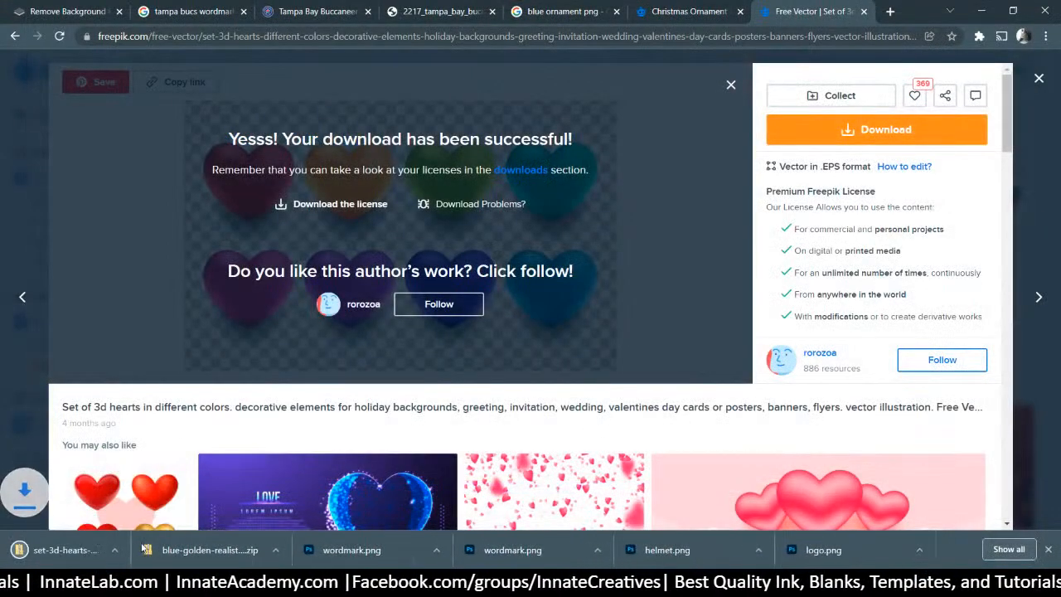
left_click(147, 550)
left_click(123, 504)
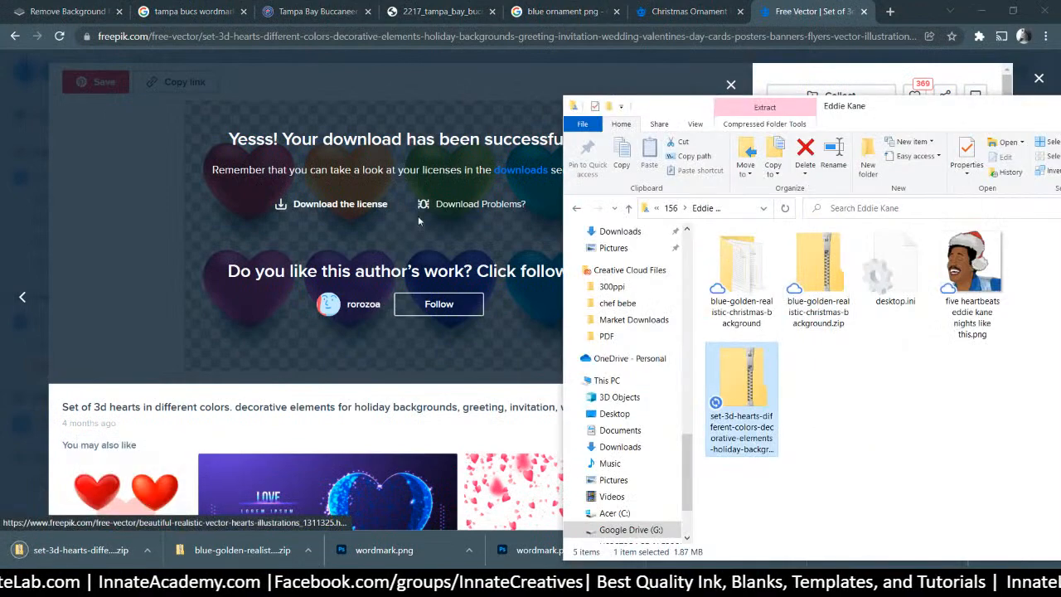
Extract the hearts zip and open DSGNJULY_14.eps in Illustrator
right_click(746, 406)
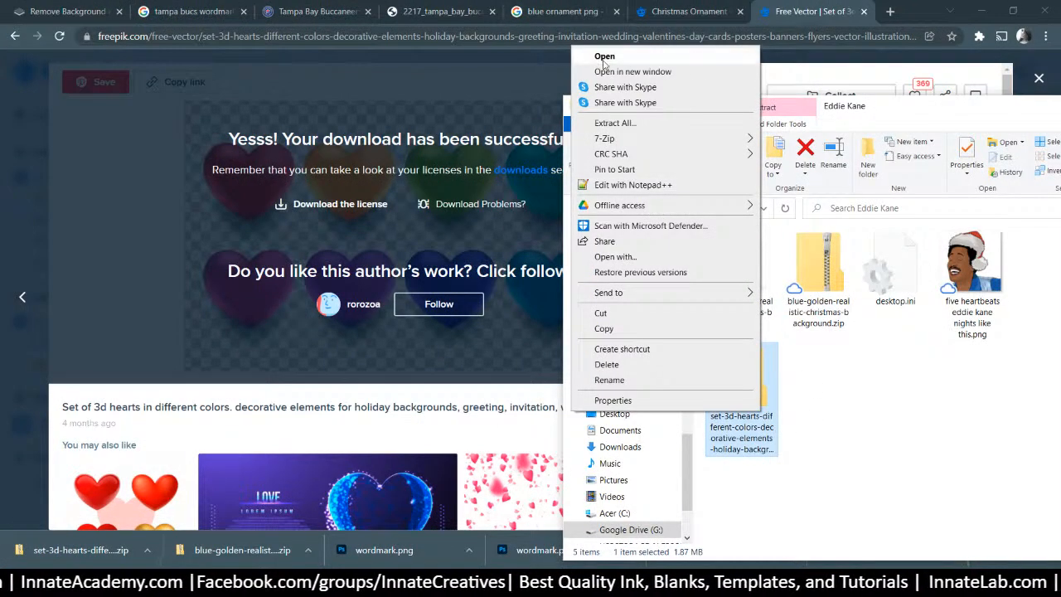
left_click(713, 122)
left_click(640, 431)
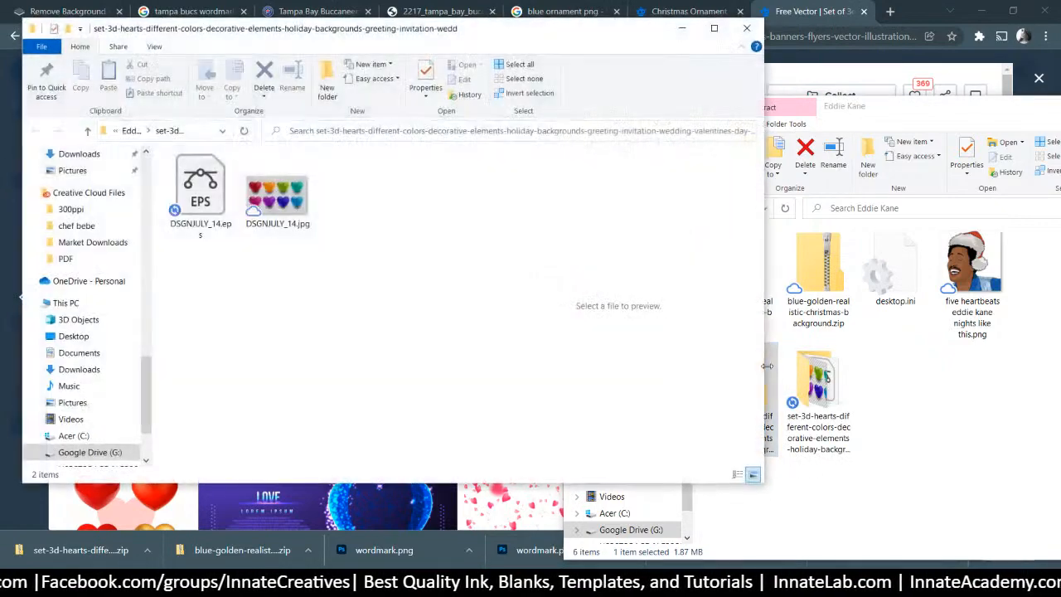
left_click(199, 193)
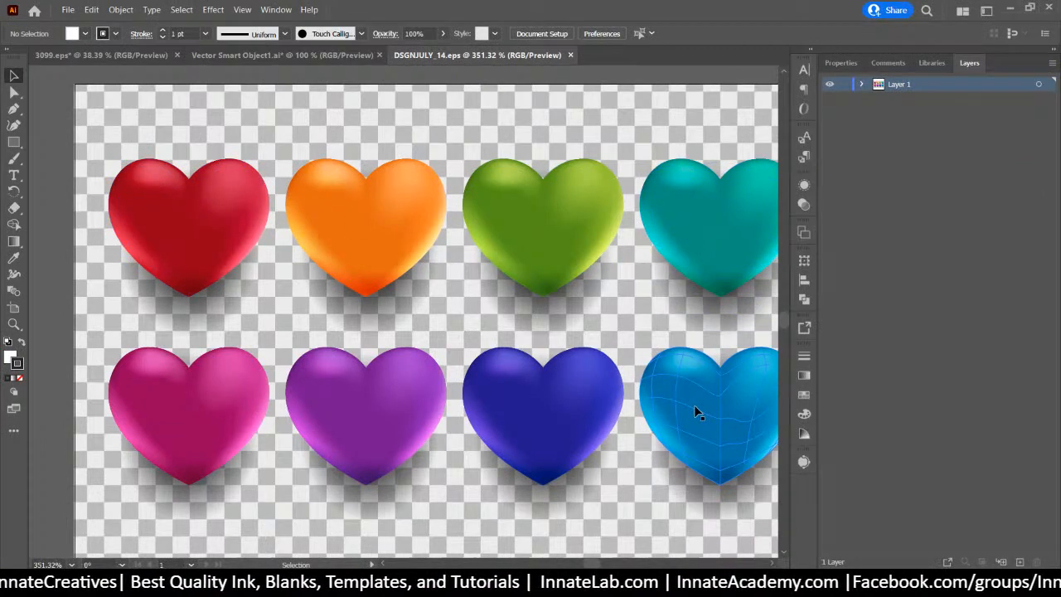
Nudge the light-blue heart up and left, then minimize Illustrator to return to the sweater
left_click(695, 408)
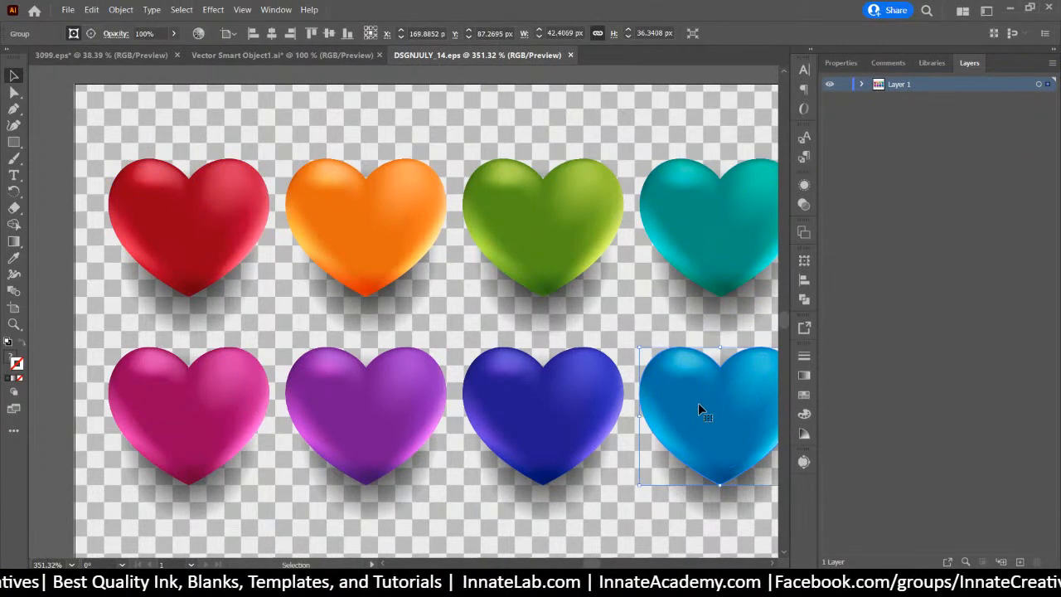
left_click_drag(698, 402, 685, 380)
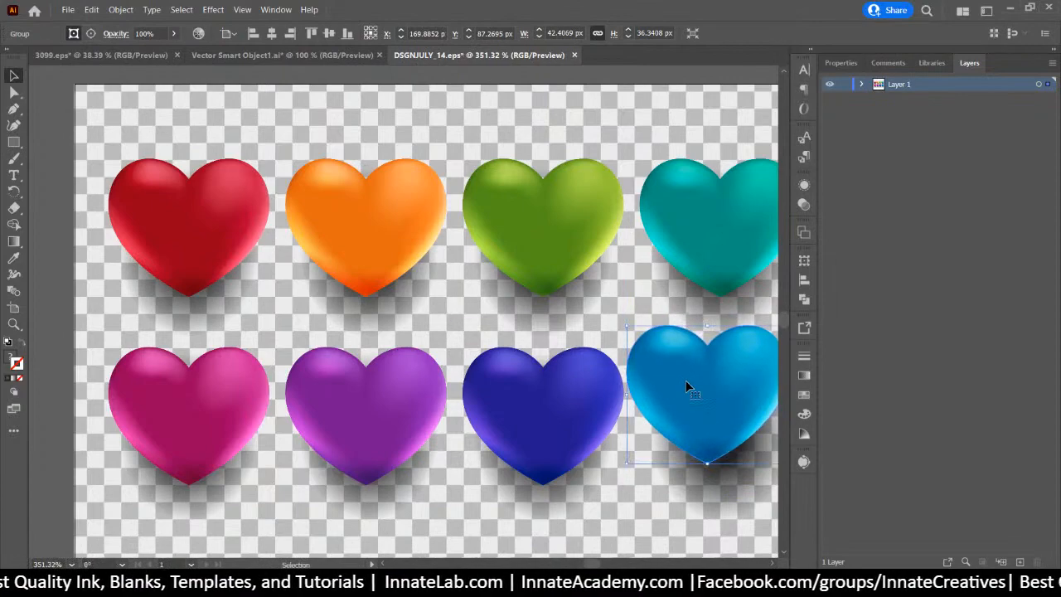
left_click(1011, 8)
left_click(384, 504)
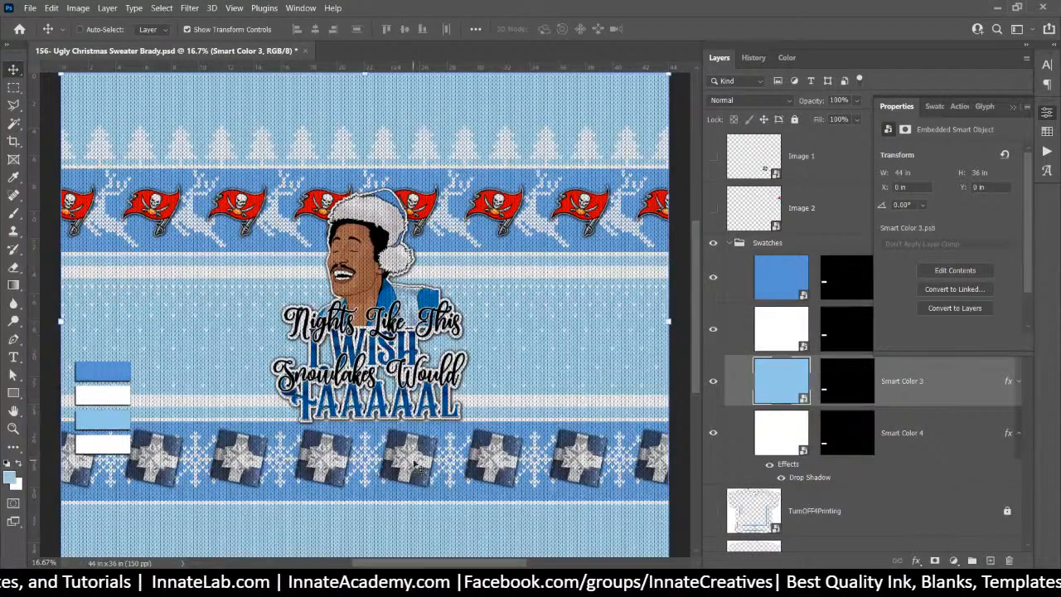
Open the Image 2 copy 3 flag smart object and paste the heart as a smart object
right_click(414, 206)
left_click(485, 257)
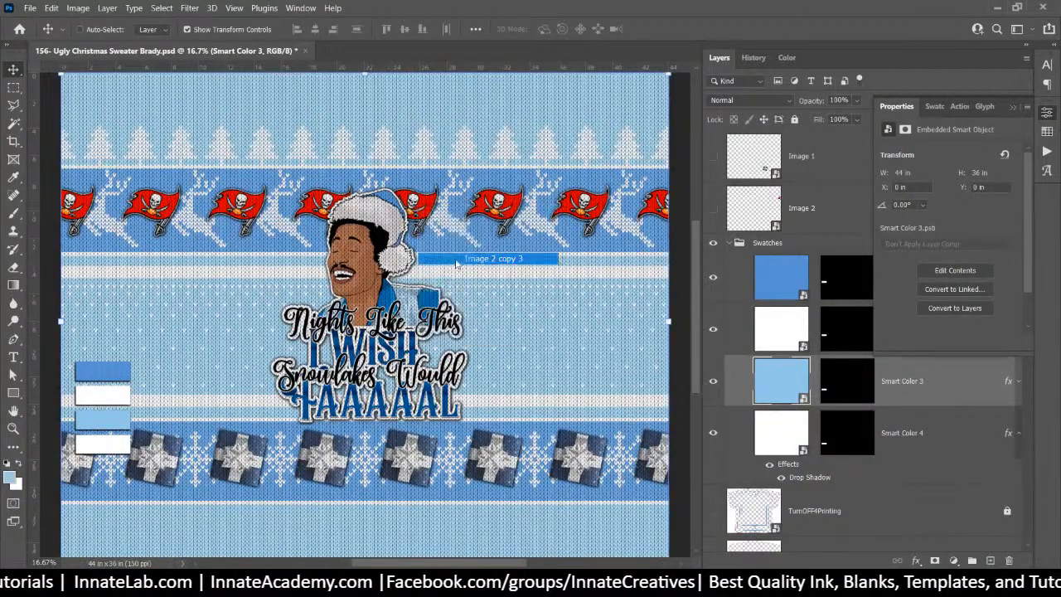
double_click(862, 533)
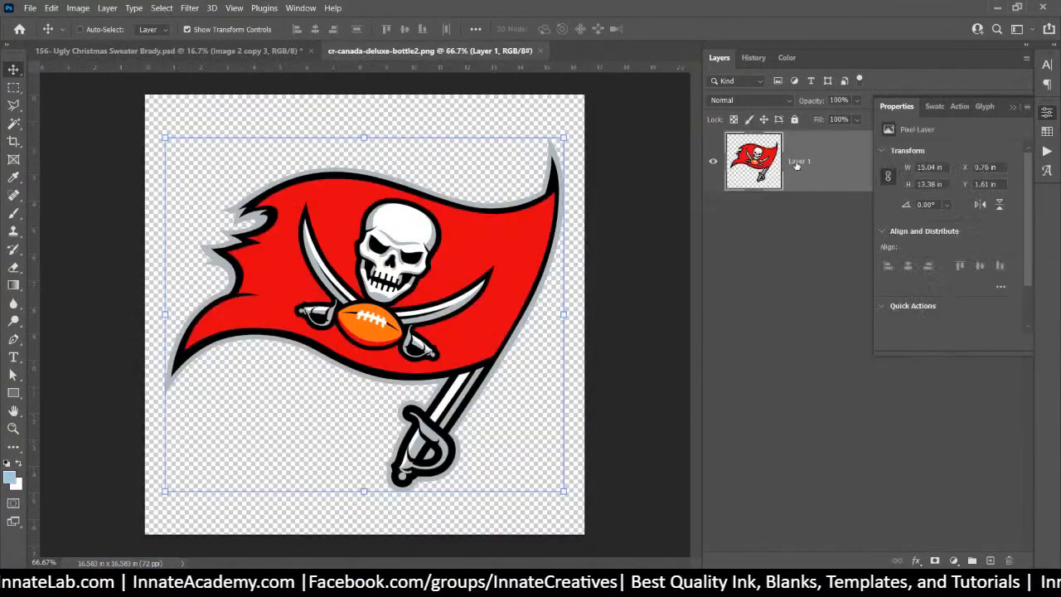
key("ctrl+v")
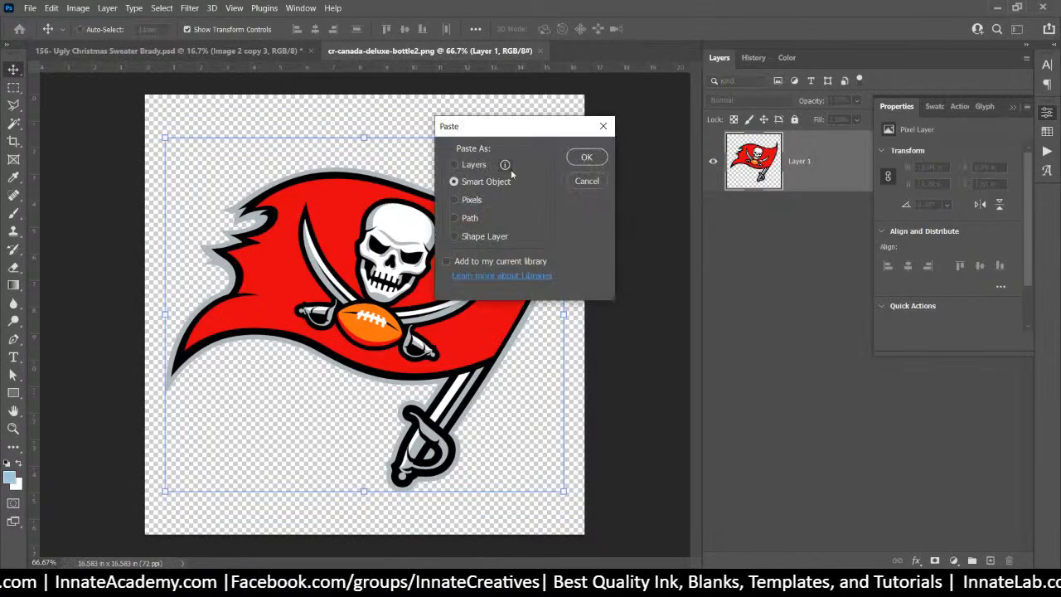
left_click(585, 157)
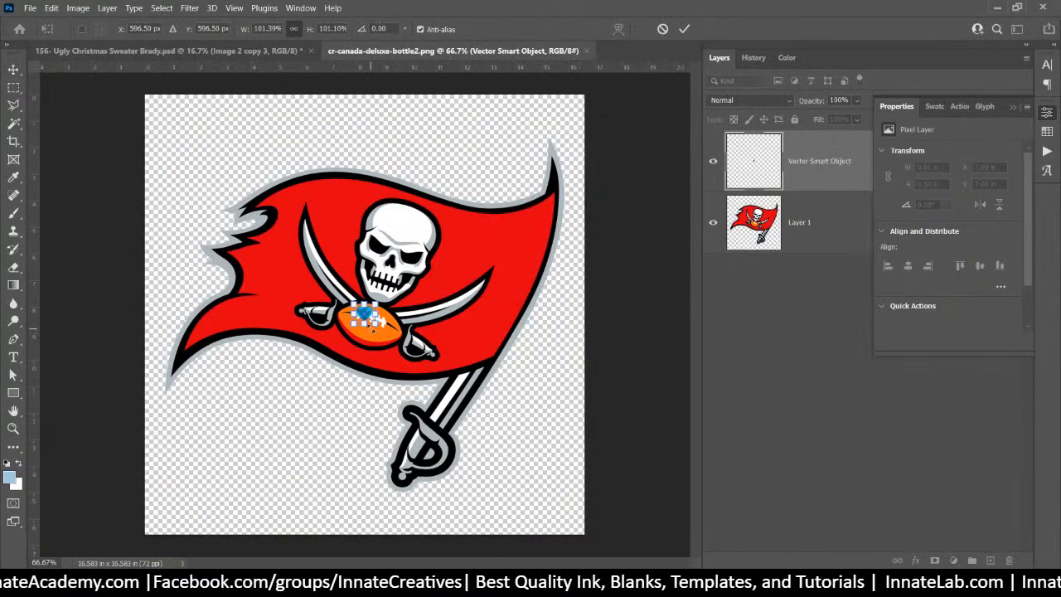
Scale and position the blue heart so it fully covers the flag
left_click_drag(380, 329, 539, 466)
left_click_drag(458, 389, 270, 221)
left_click_drag(375, 319, 652, 560)
left_click_drag(469, 350, 440, 329)
key("Return")
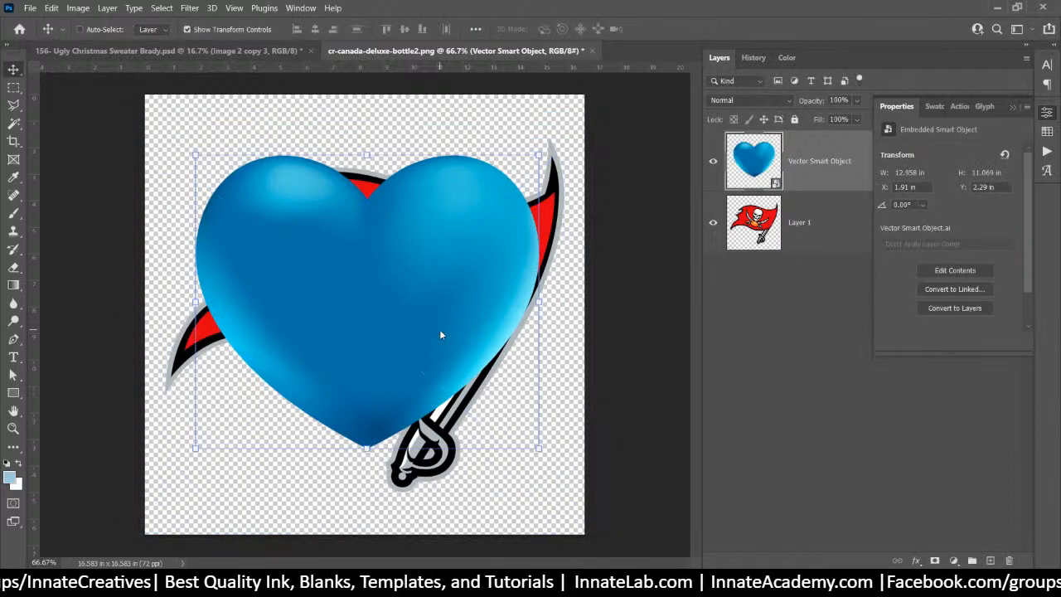
Delete the flag layer and return to the sweater document
left_click(740, 240)
key("Delete")
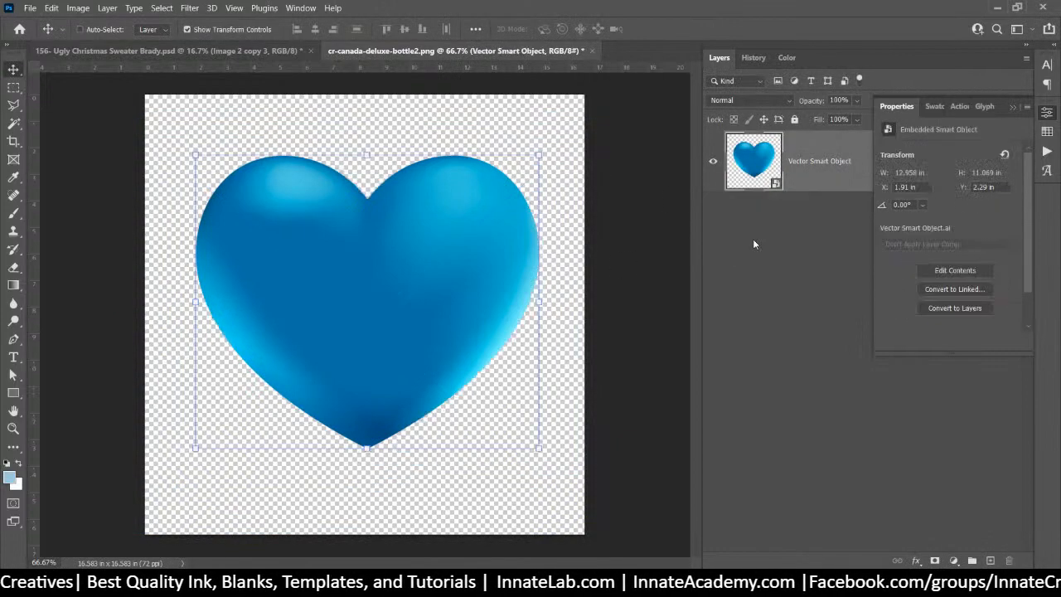
left_click(230, 51)
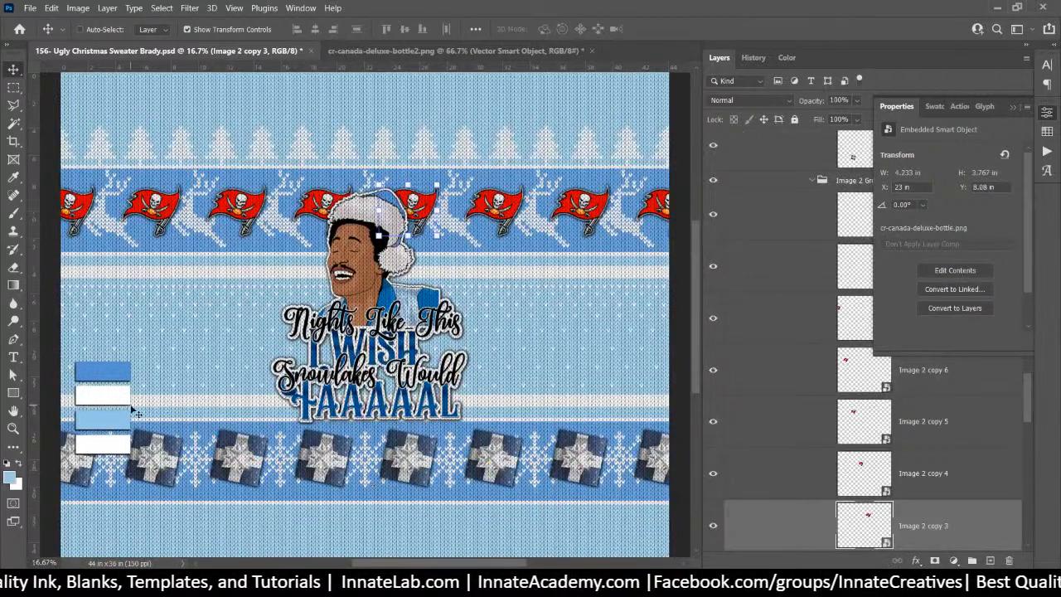
Bring the Smart Color 1 swatch into the heart document with Color blend mode
right_click(116, 382)
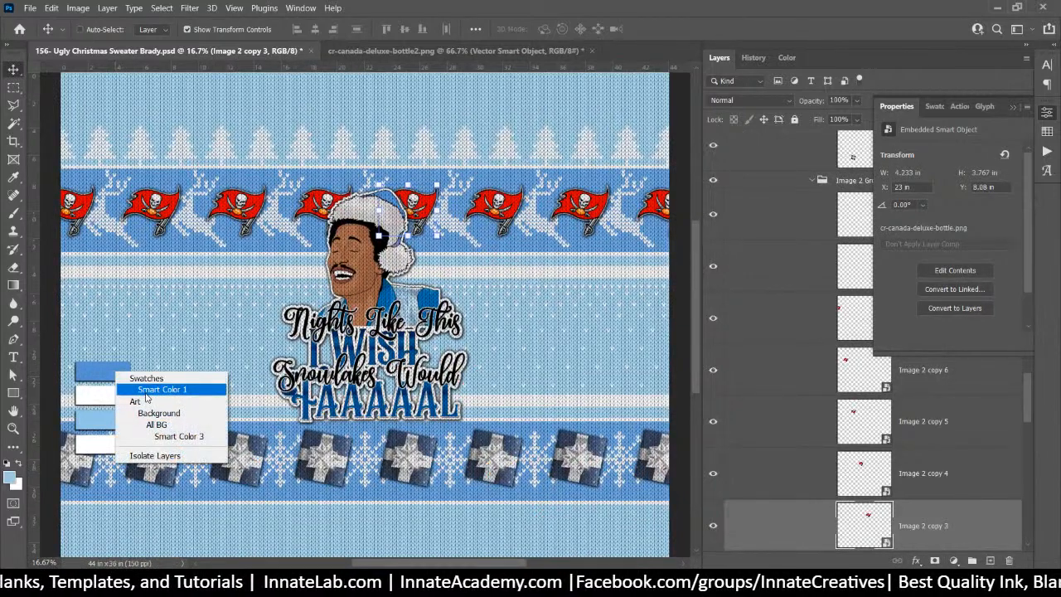
left_click(146, 389)
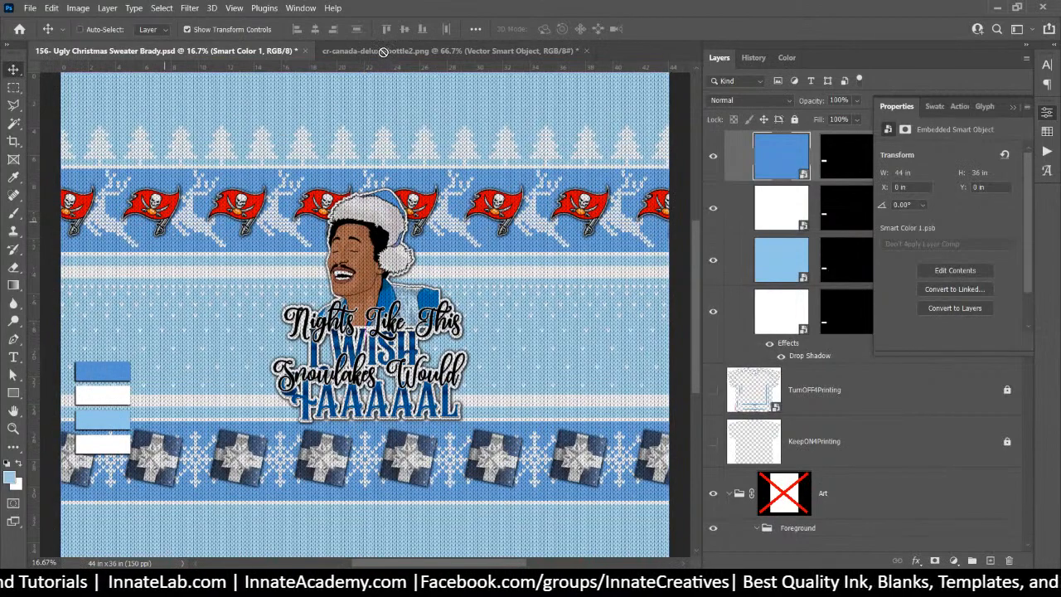
left_click(383, 51)
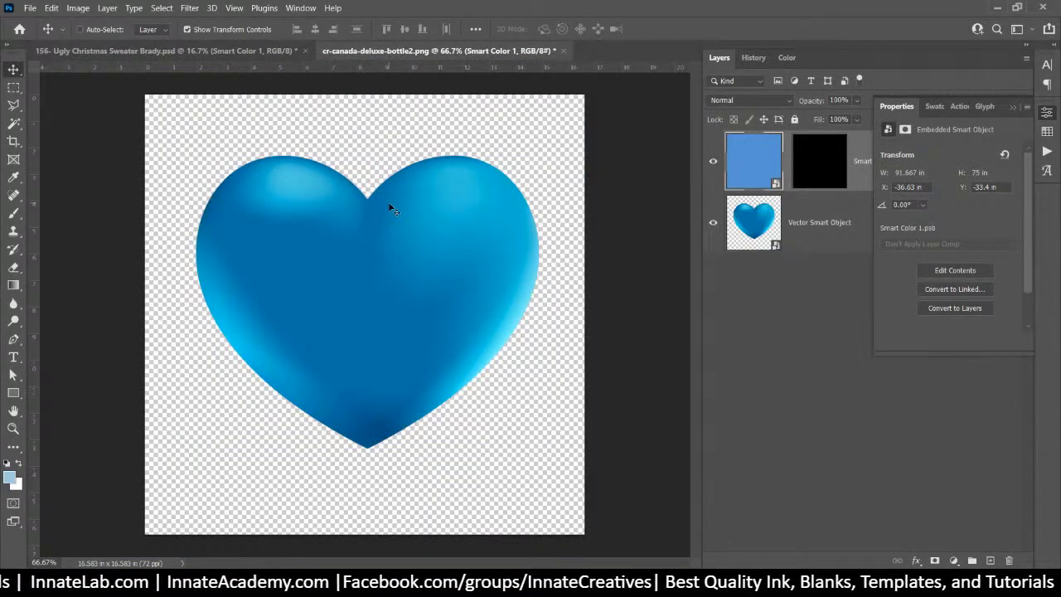
left_click(761, 100)
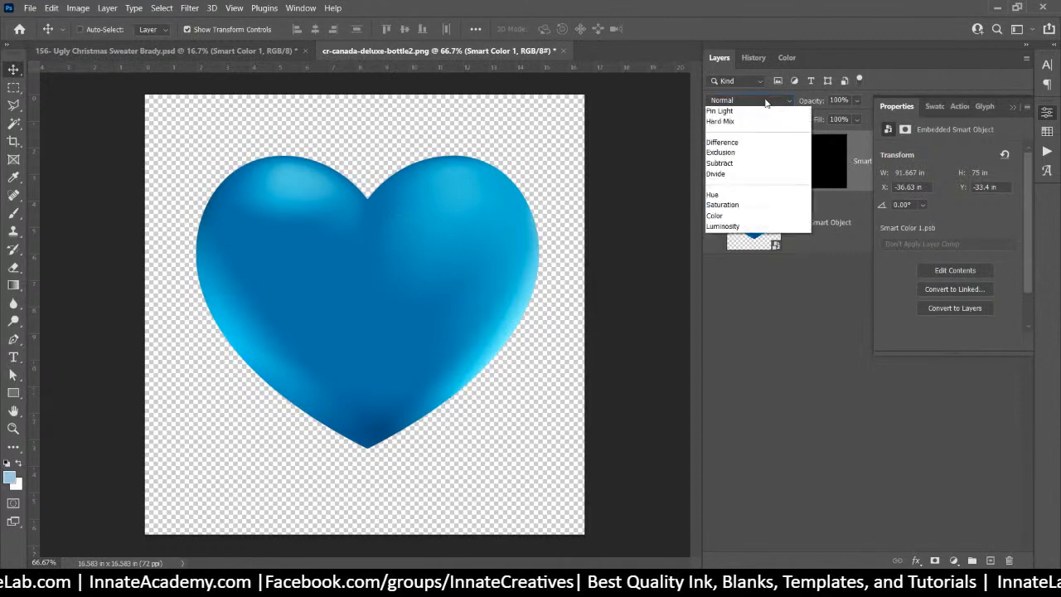
left_click(721, 427)
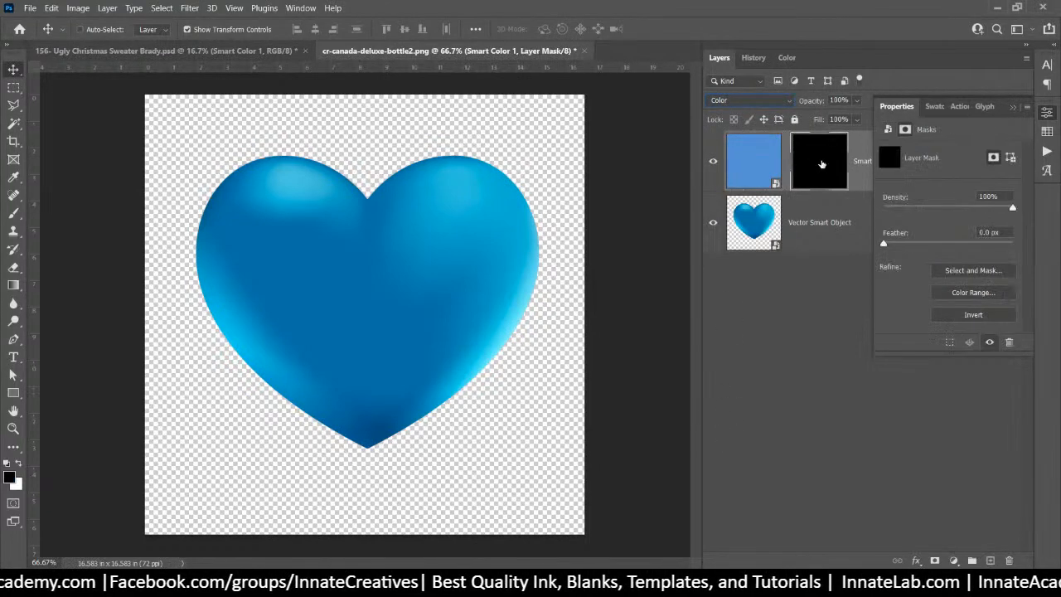
Delete the Smart Color 1 layer's mask and clip the blue fill to the heart
right_click(821, 164)
left_click(846, 187)
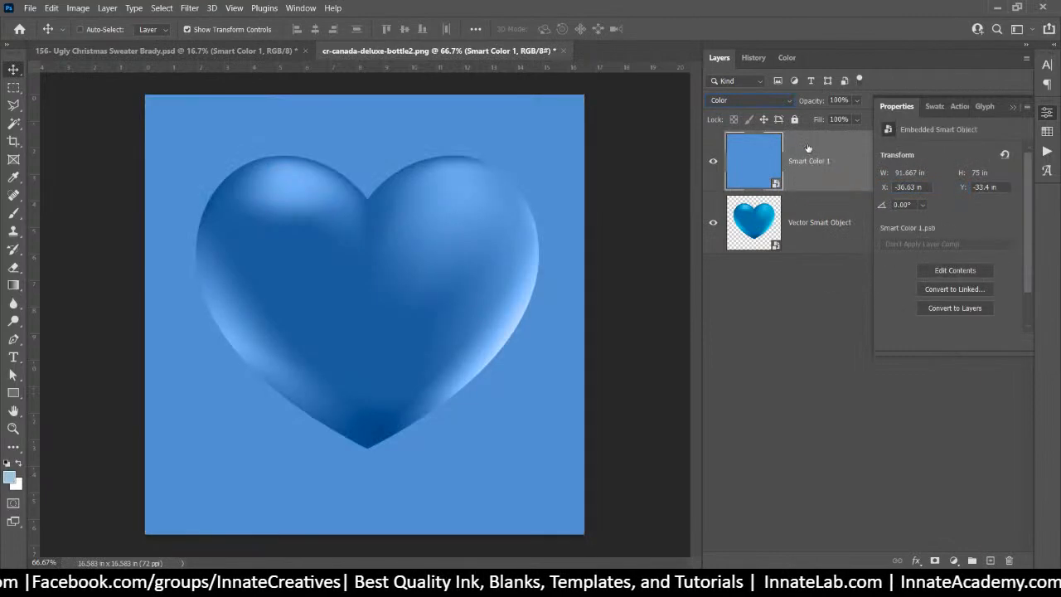
right_click(807, 149)
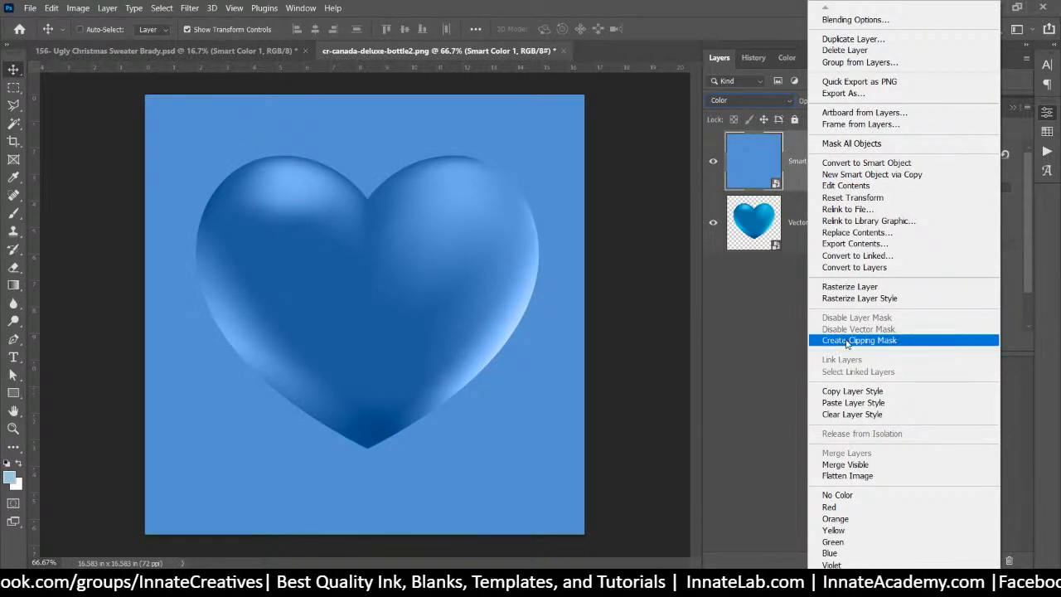
left_click(848, 340)
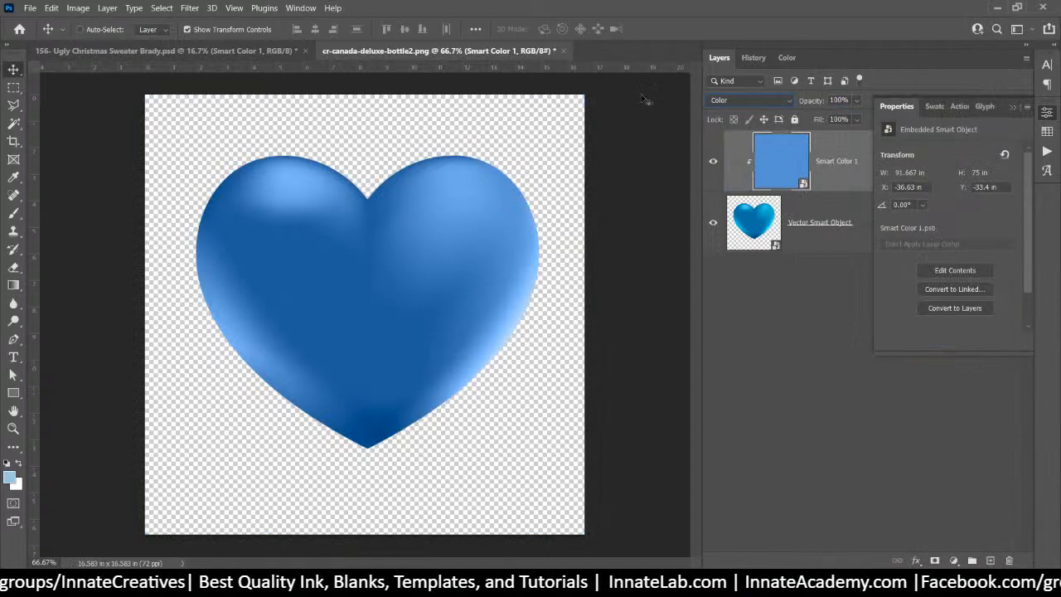
Rasterize the heart, merge the blue tint into it, then close and save
right_click(798, 236)
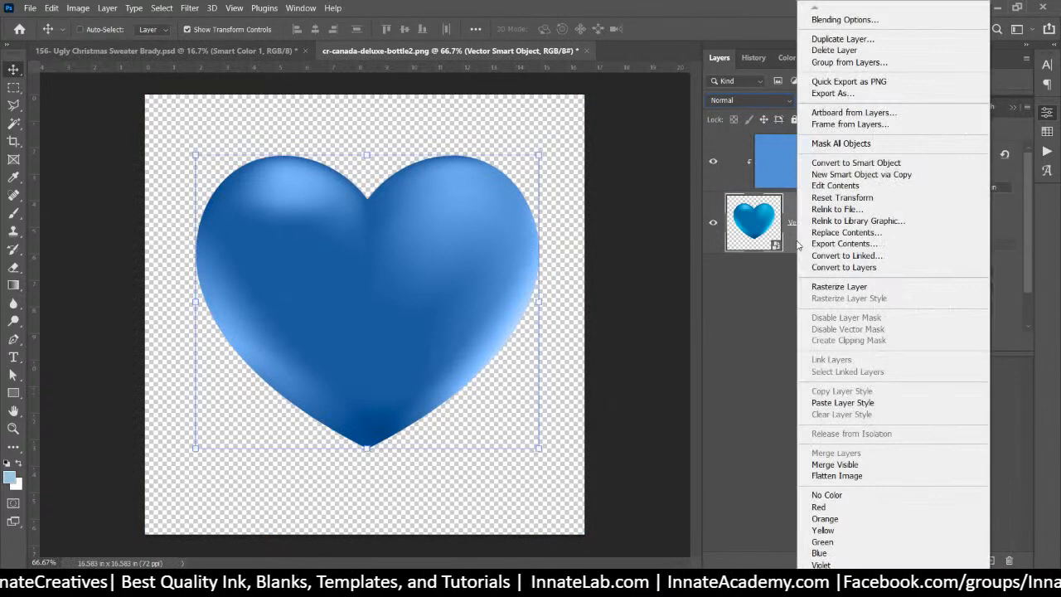
left_click(835, 289)
right_click(827, 161)
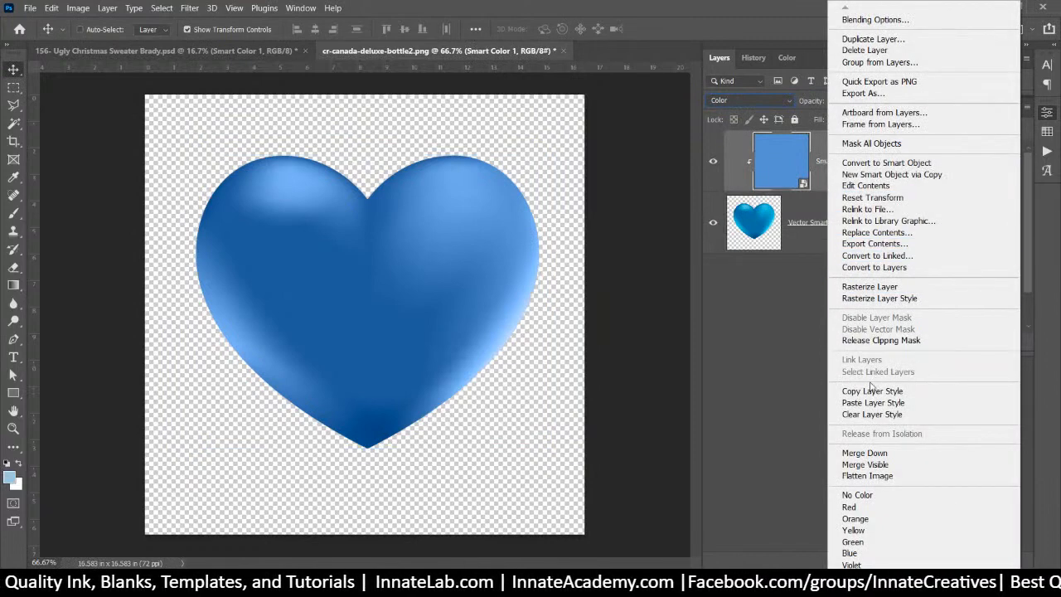
left_click(872, 454)
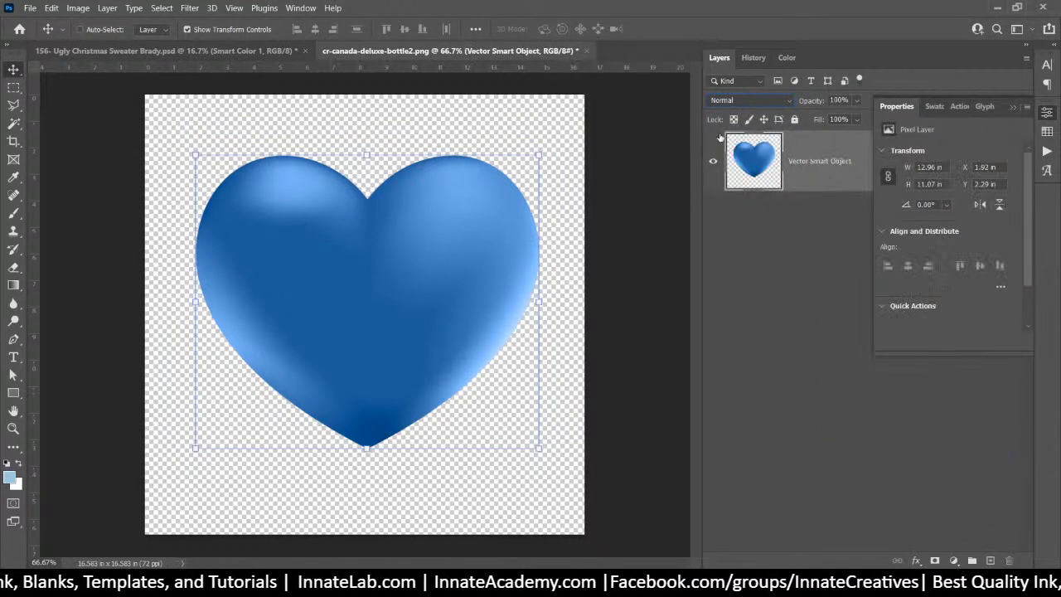
left_click(585, 51)
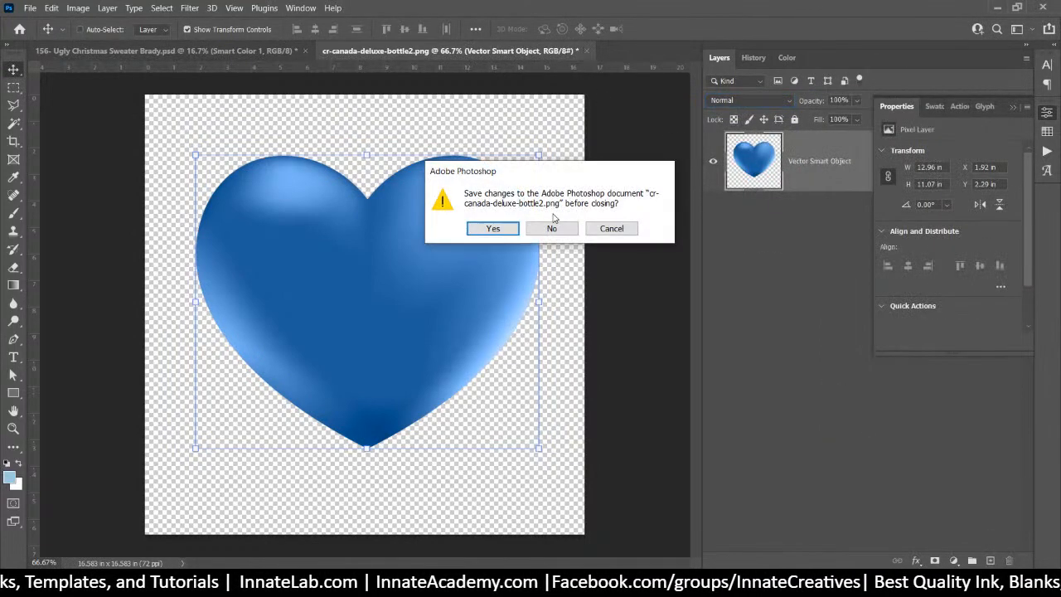
left_click(502, 228)
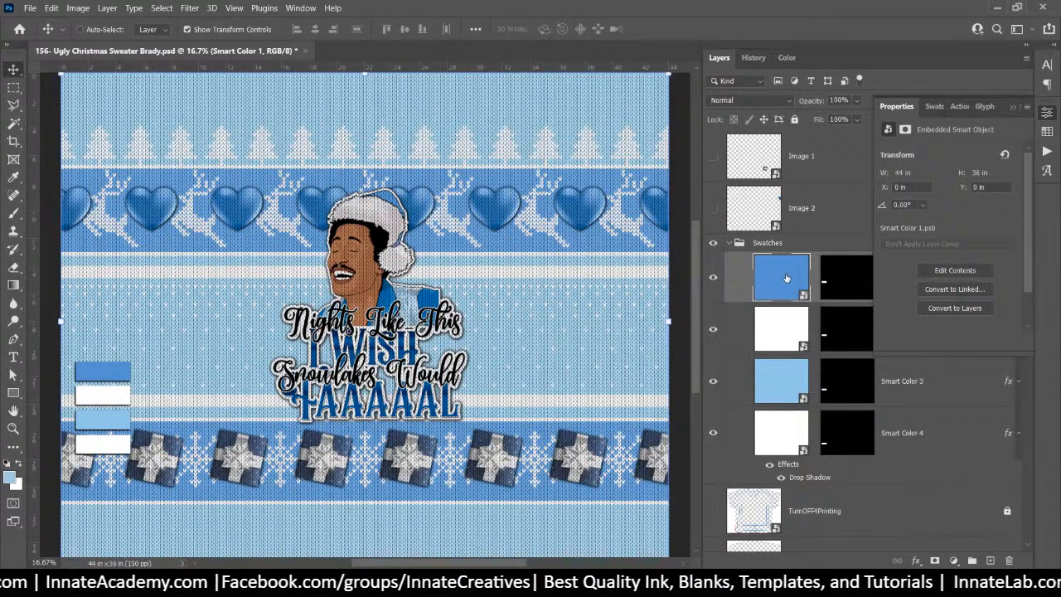
Open the Image 2 heart smart object and drag the Smart Color 3 swatch into it
double_click(749, 213)
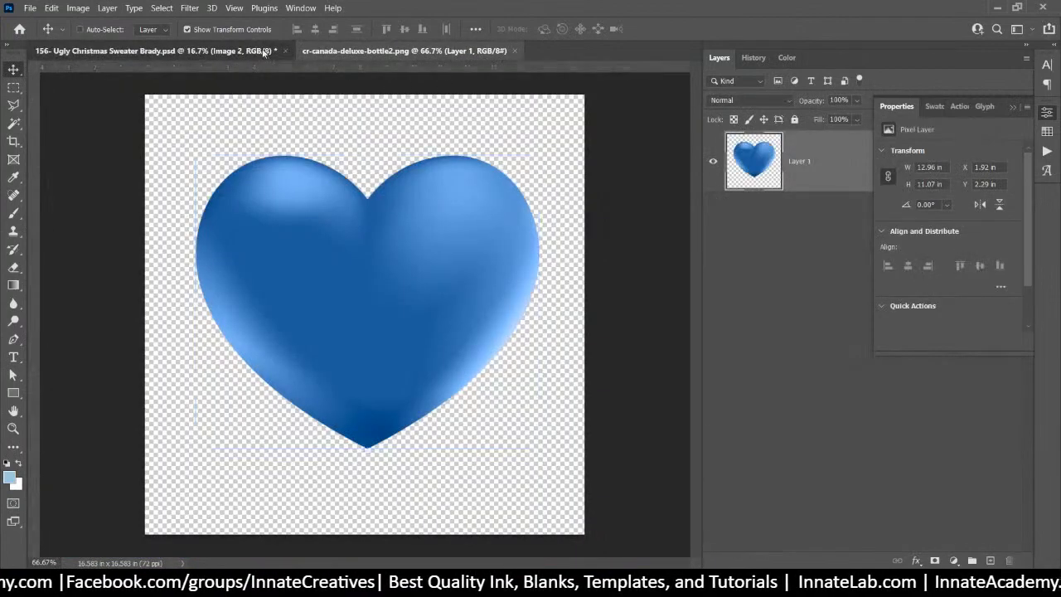
left_click(263, 51)
right_click(116, 429)
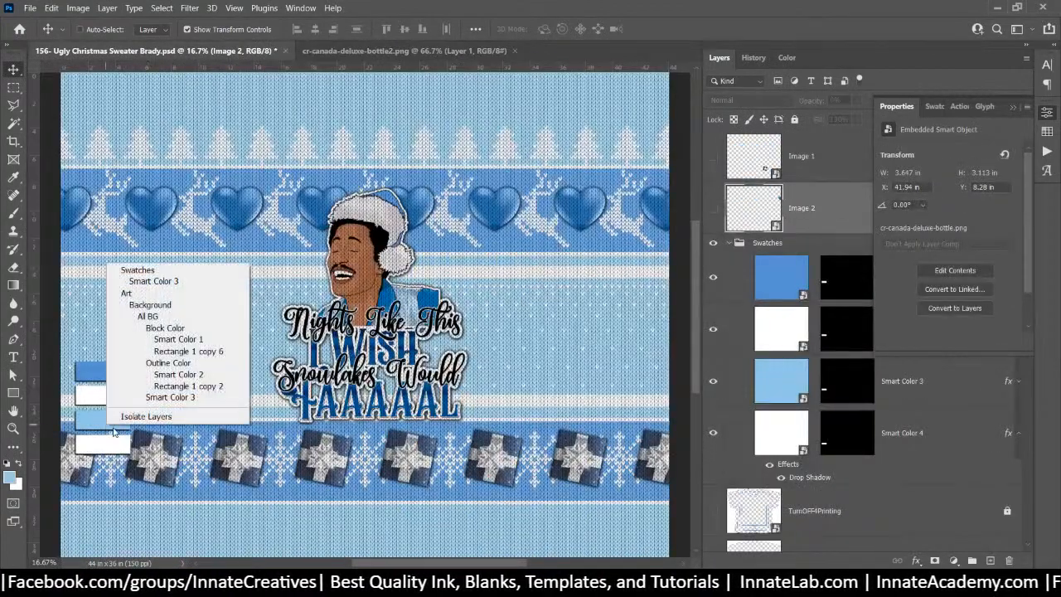
left_click(172, 282)
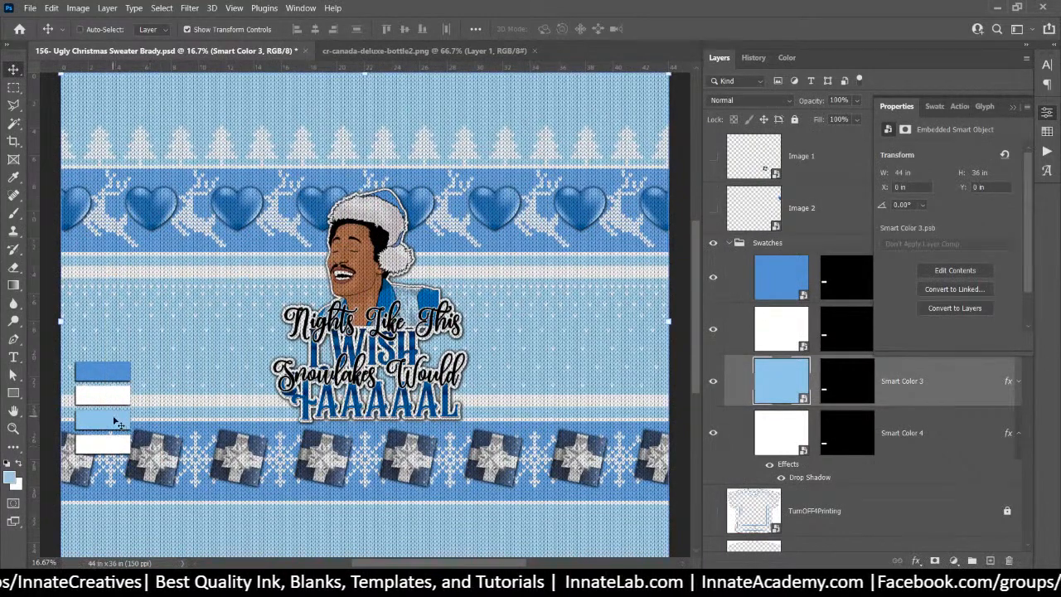
left_click_drag(116, 421, 382, 174)
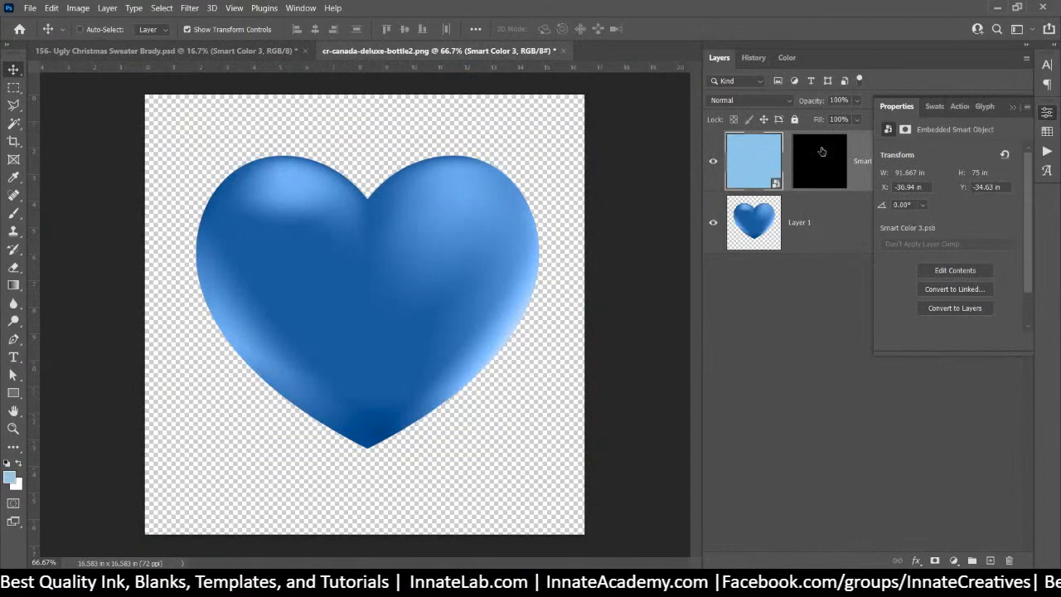
Delete the light-blue layer's mask and preview its blending mode options
right_click(821, 152)
left_click(847, 177)
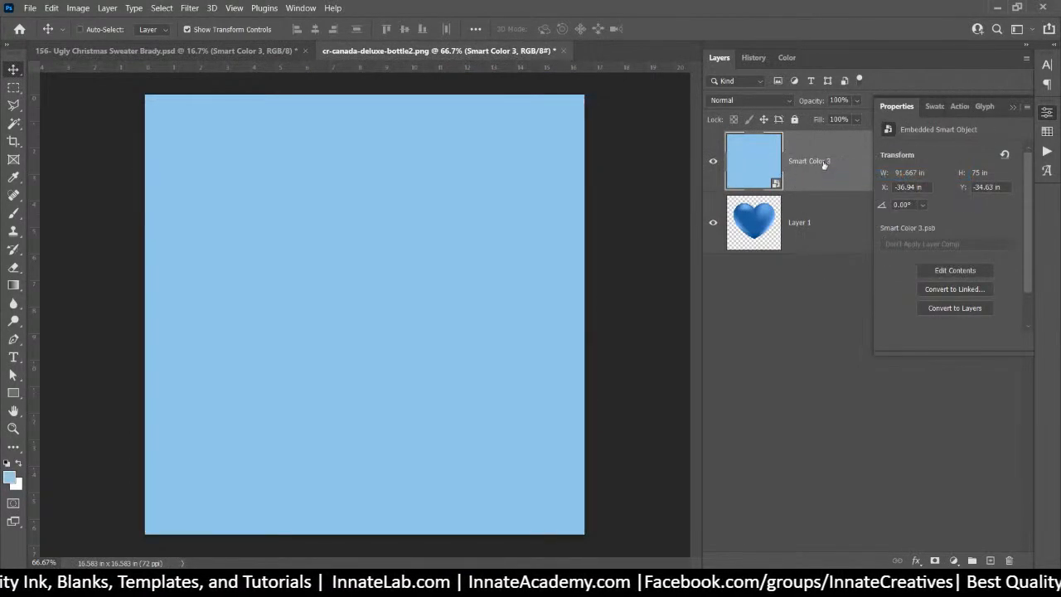
right_click(825, 166)
left_click(770, 104)
left_click(770, 101)
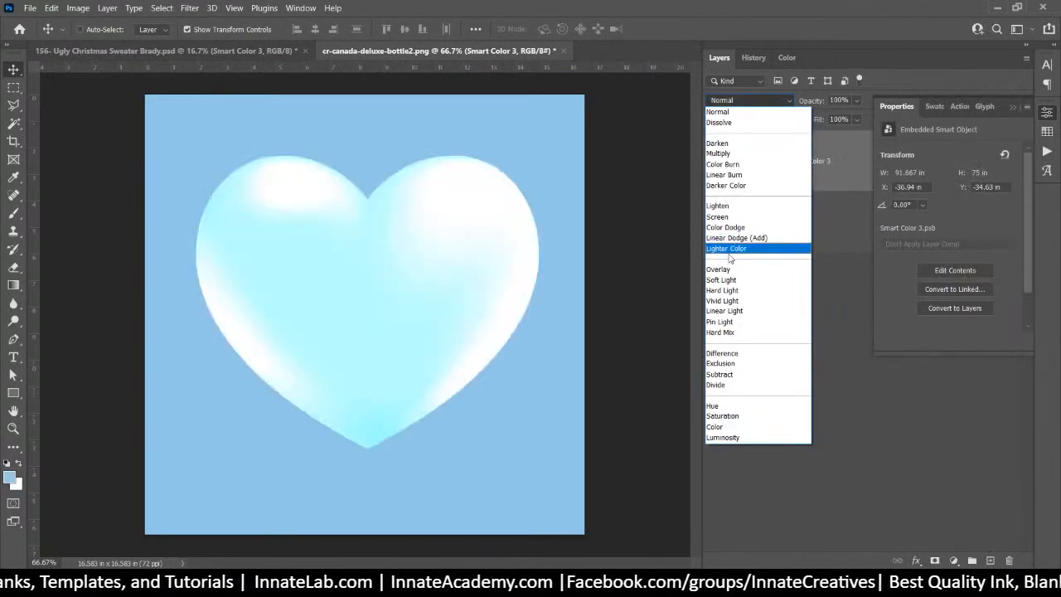
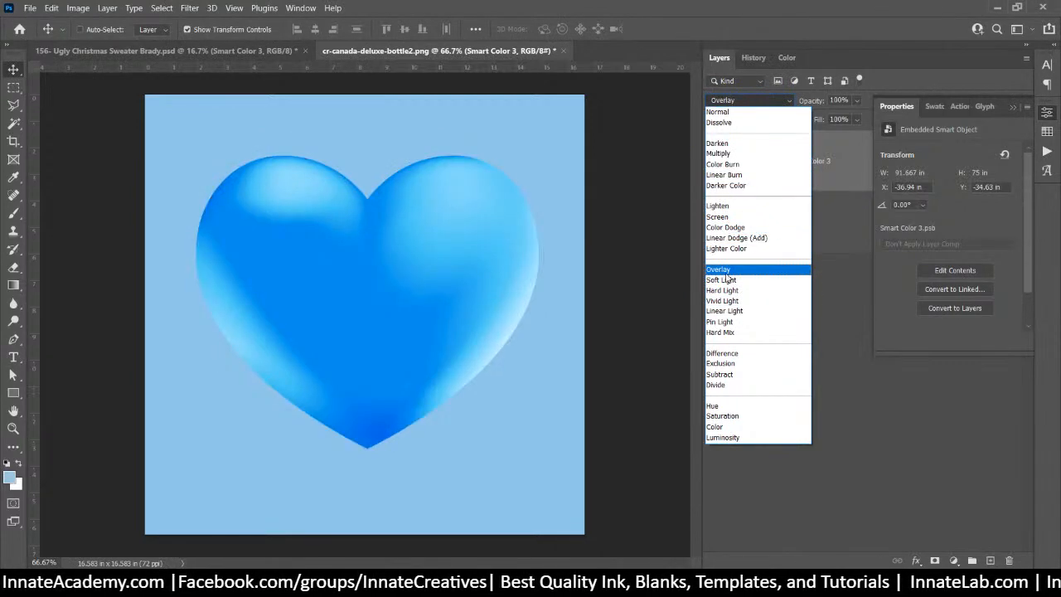
Set the Smart Color 3 layer's blend mode to Color
left_click(725, 274)
left_click(784, 233)
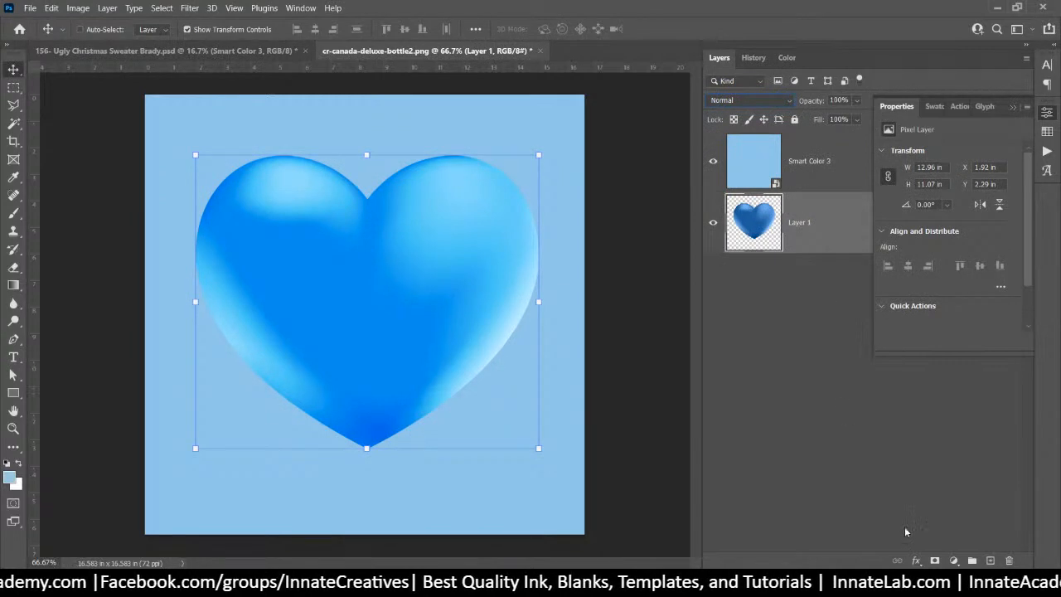
left_click(801, 179)
left_click(798, 232)
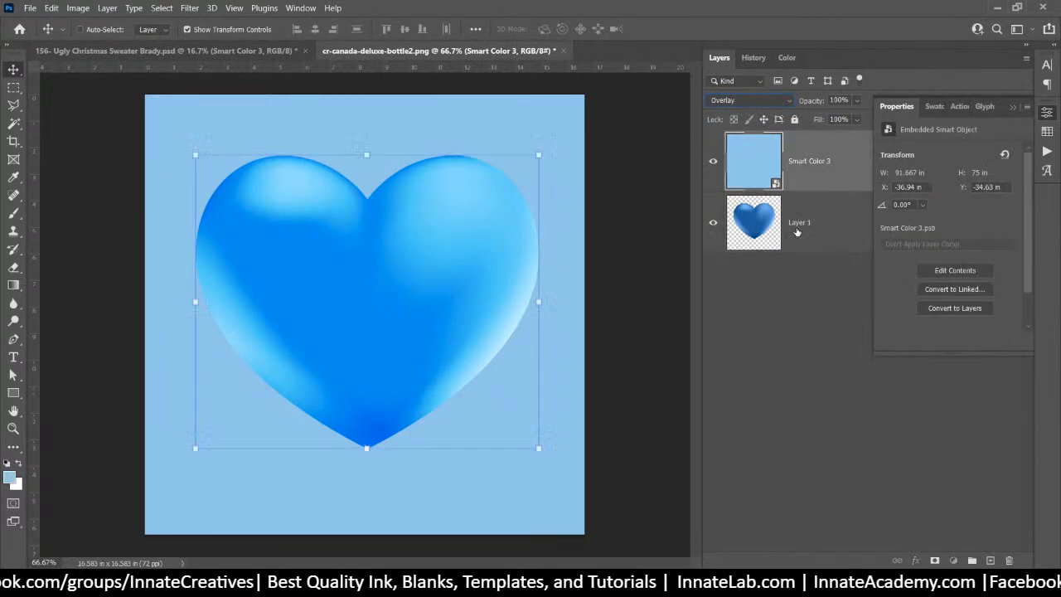
left_click(797, 159)
left_click(778, 99)
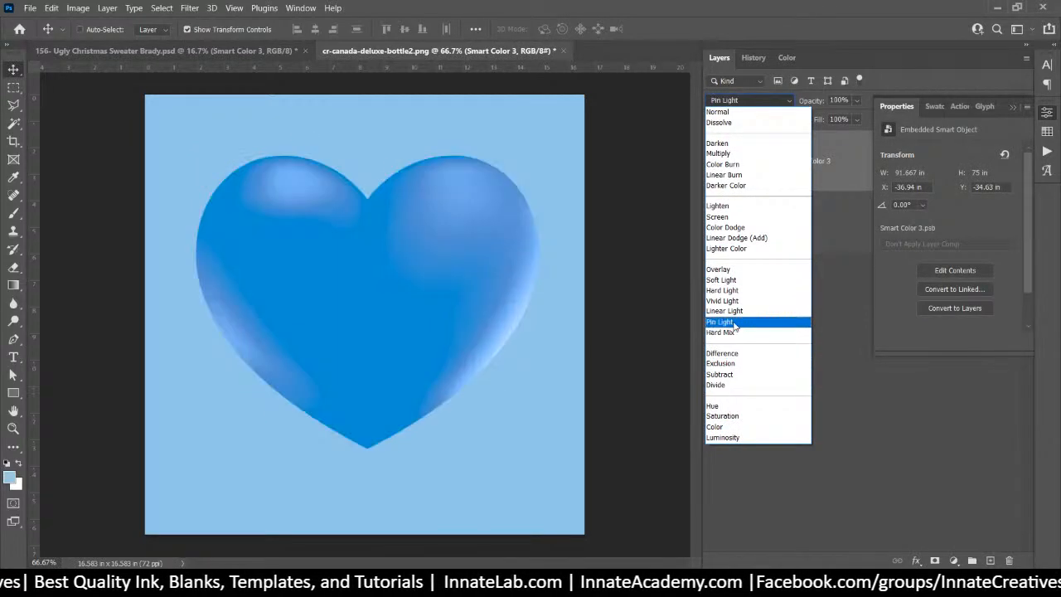
left_click(751, 426)
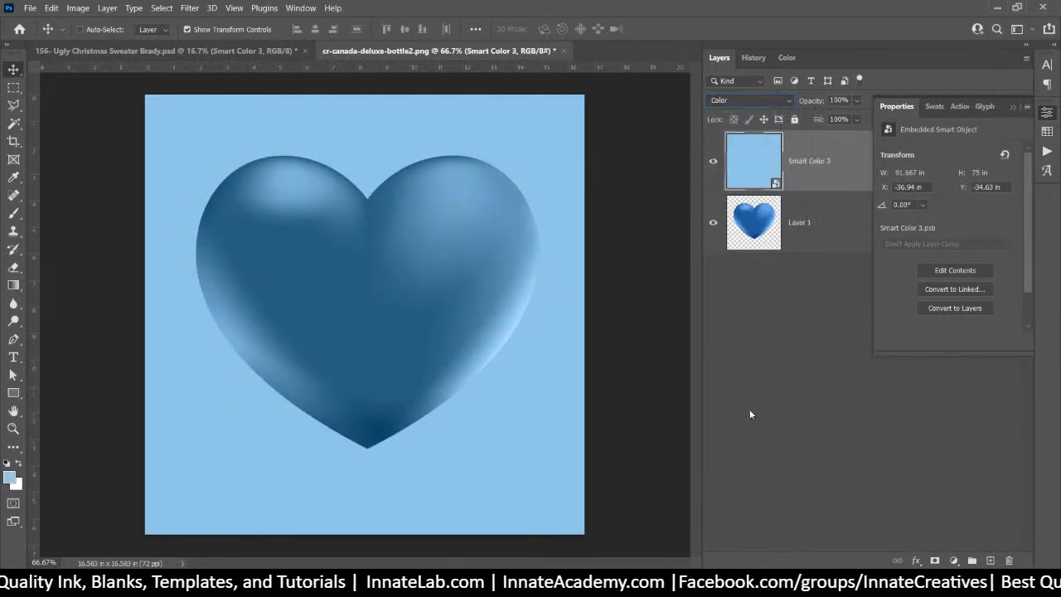
Add a Levels adjustment above the heart and lighten its midtones
left_click(815, 222)
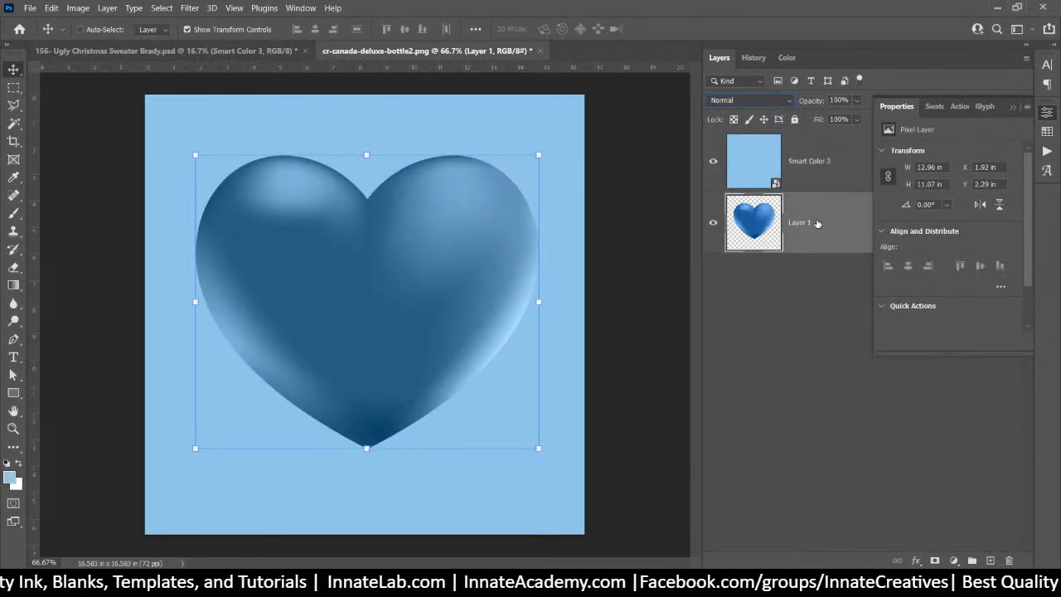
left_click(955, 562)
left_click(962, 378)
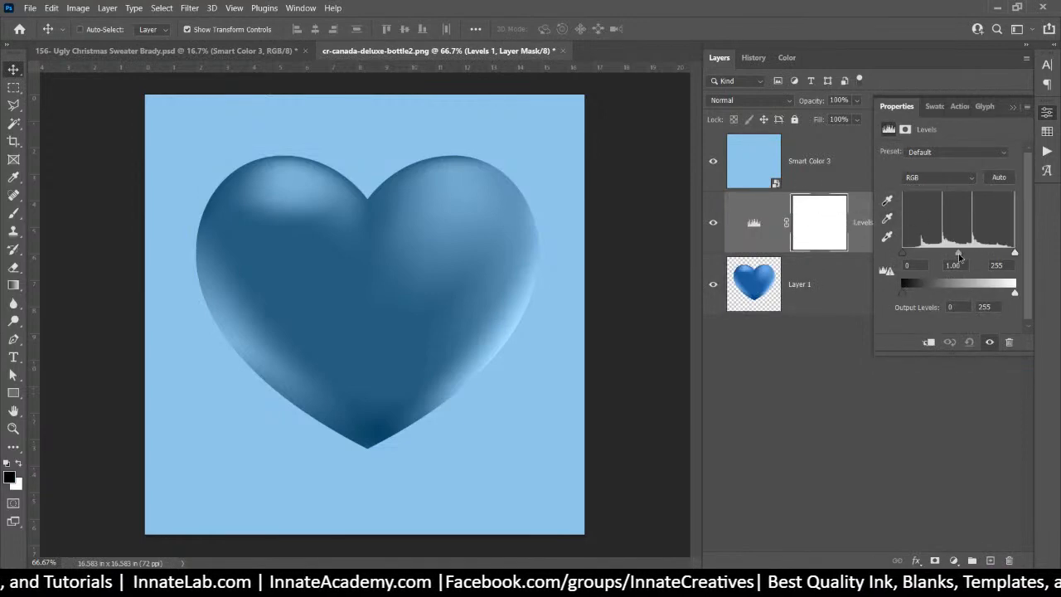
left_click_drag(959, 256, 929, 262)
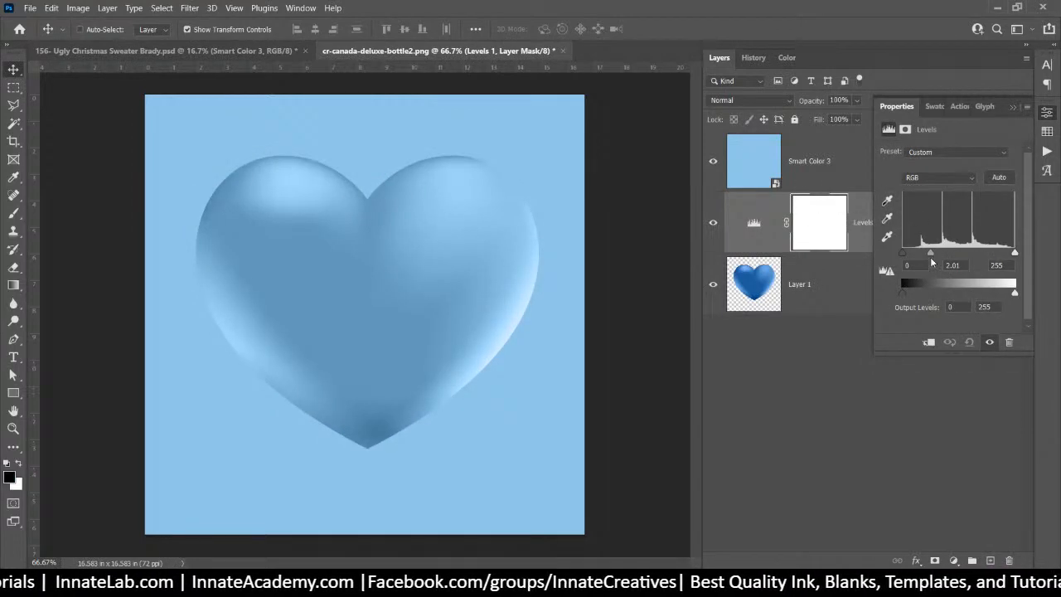
Undo a premature merge and clip the colour and Levels layers to the heart
left_click(823, 290)
left_click(808, 173)
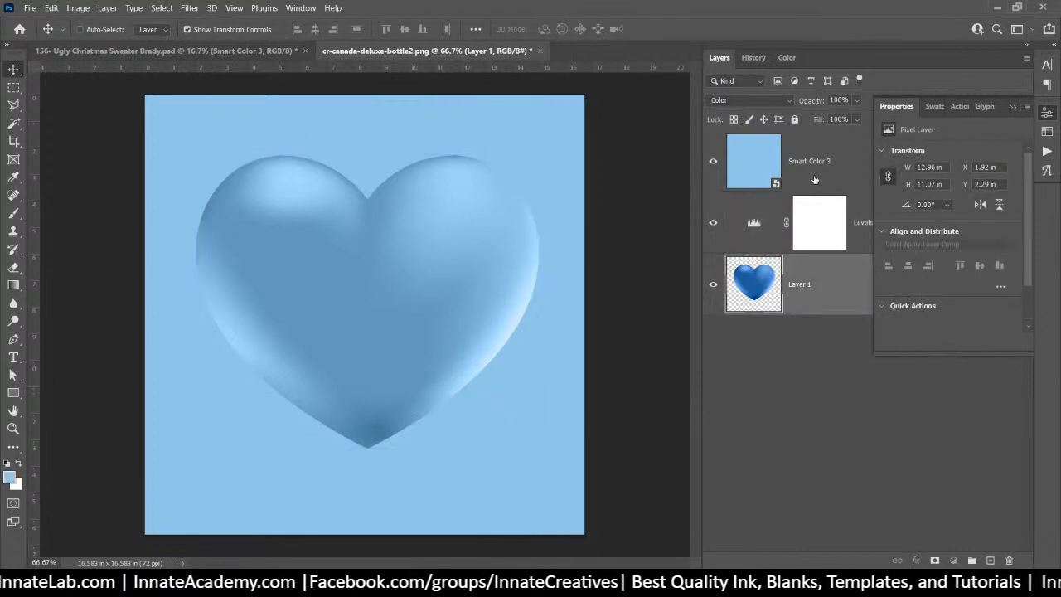
left_click(827, 294, "shift")
right_click(827, 294)
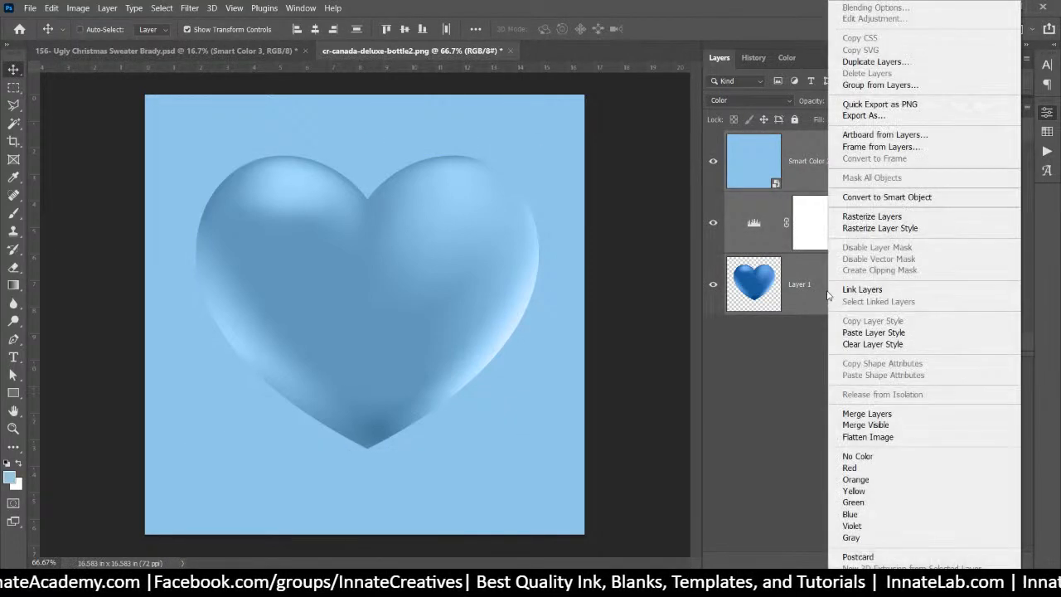
left_click(866, 414)
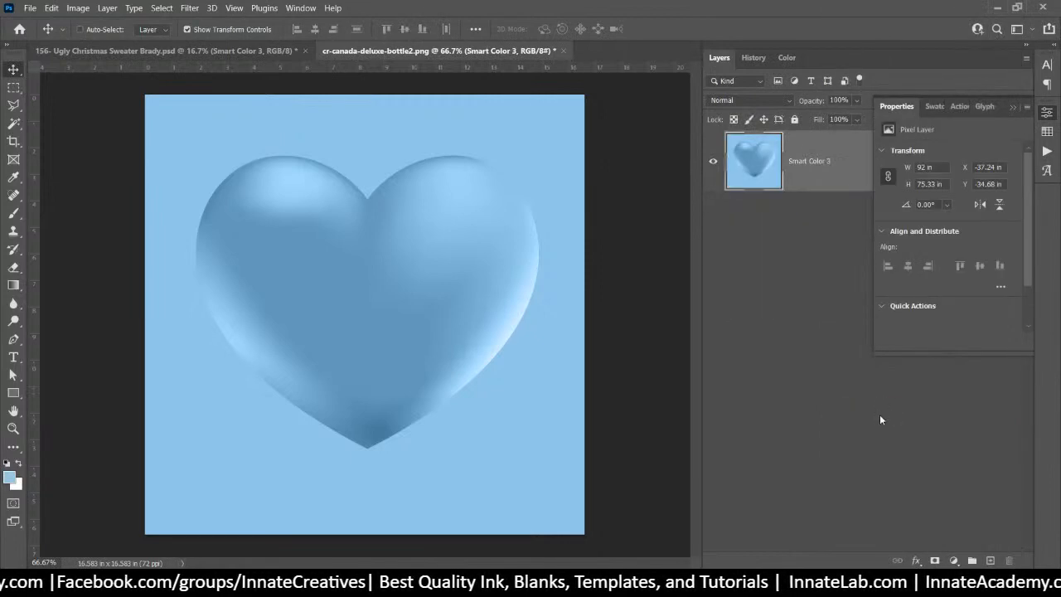
key("ctrl+z")
left_click(829, 181)
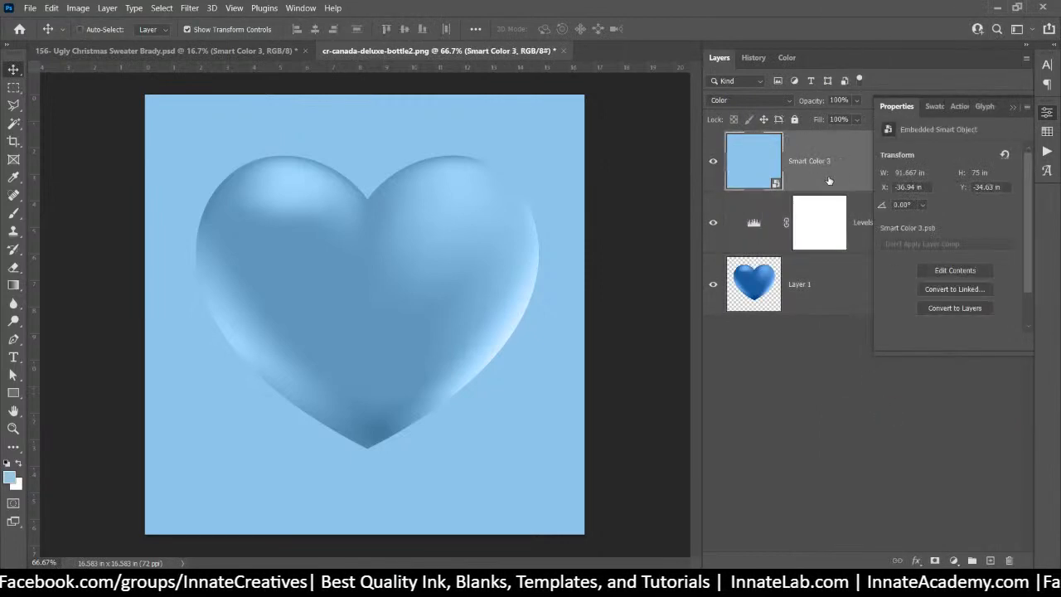
right_click(852, 241)
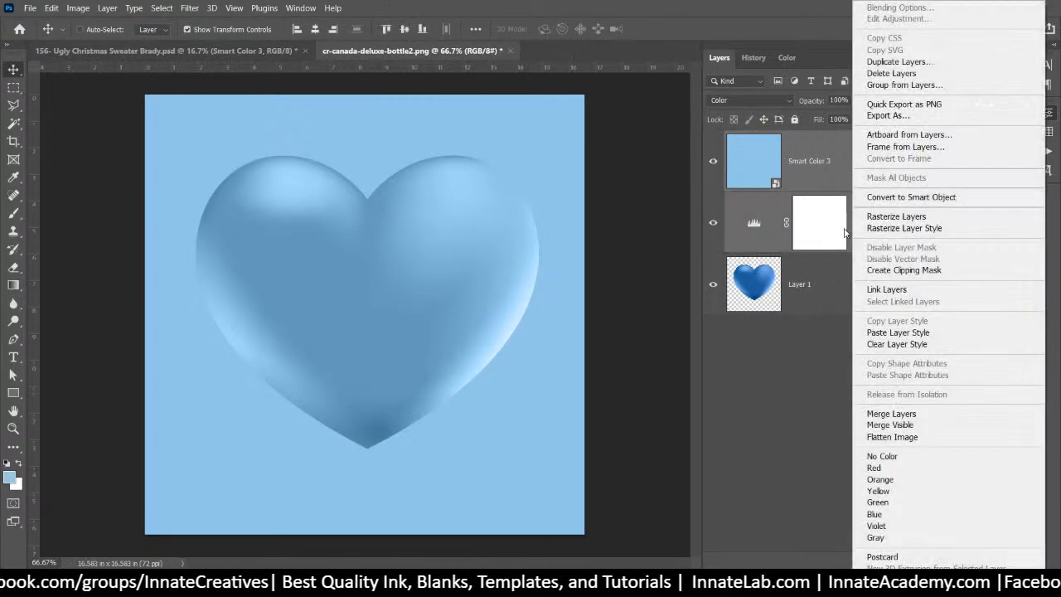
left_click(900, 272)
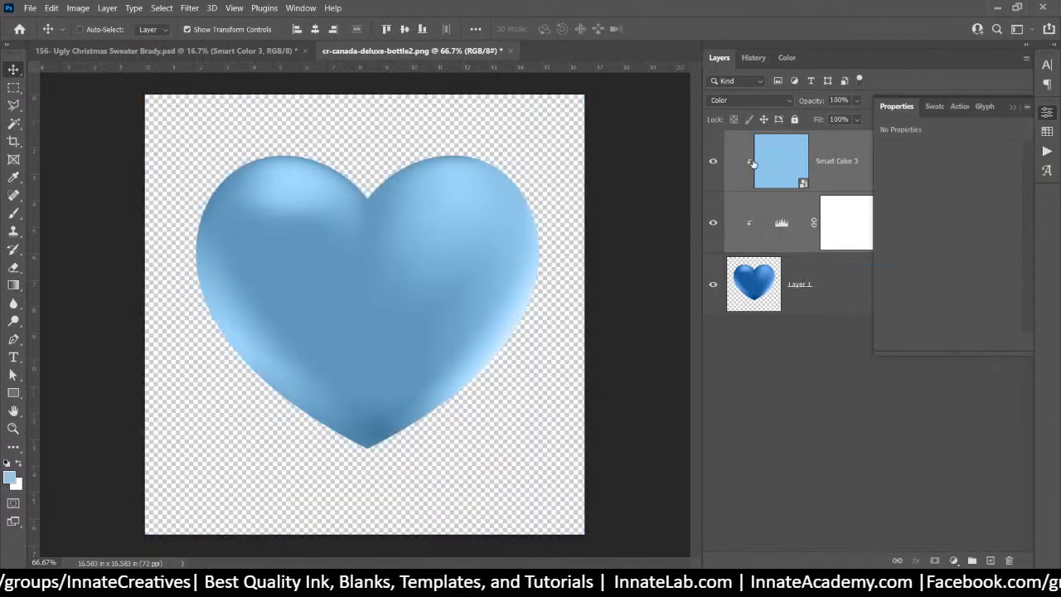
Merge the heart with its clipped layers into one, then close and save the heart file
left_click(829, 297, "shift")
right_click(829, 297)
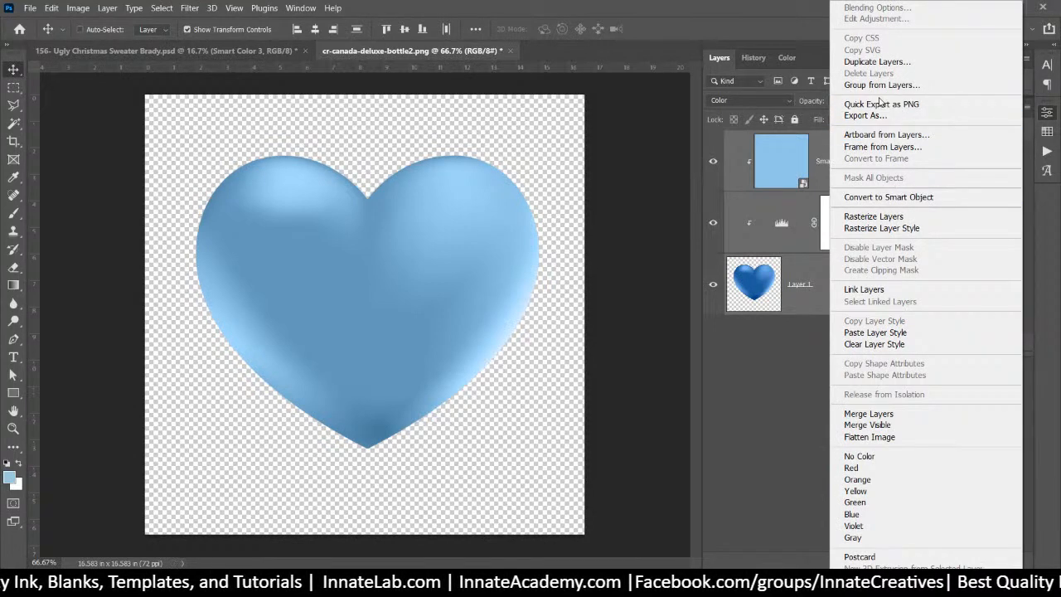
left_click(873, 414)
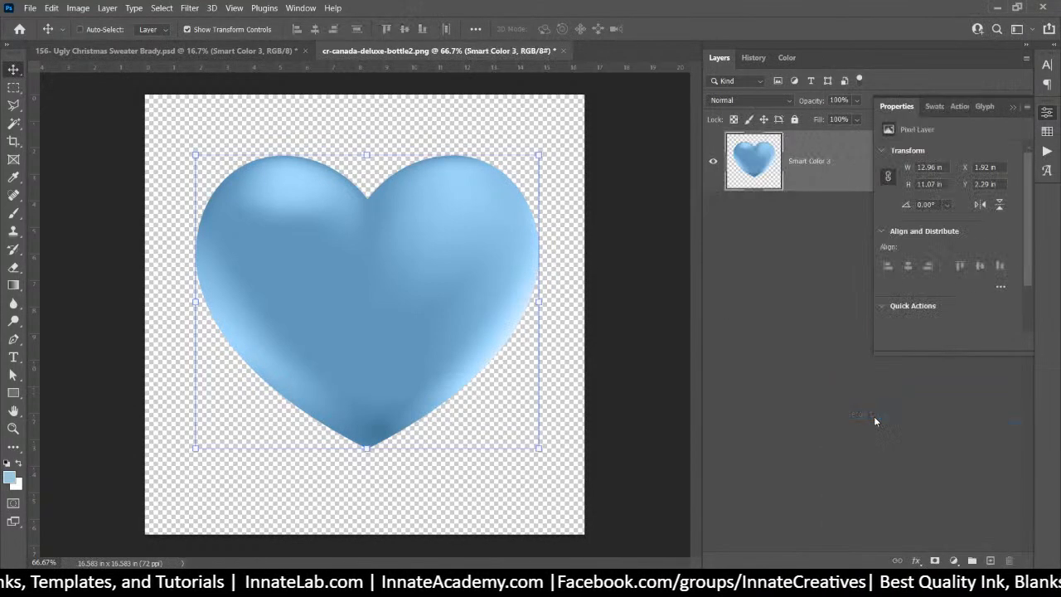
left_click(565, 51)
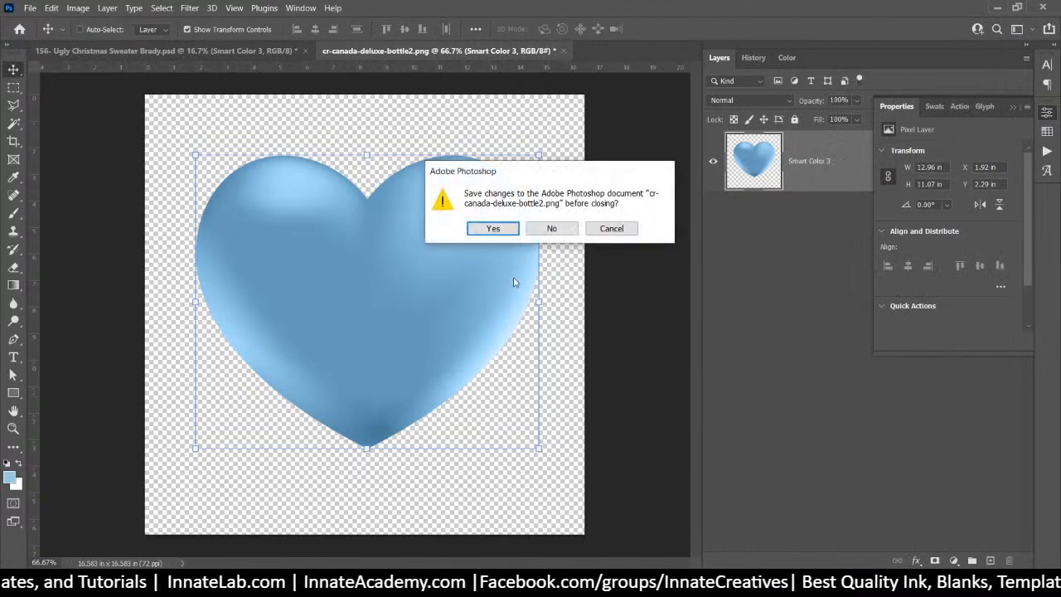
left_click(492, 229)
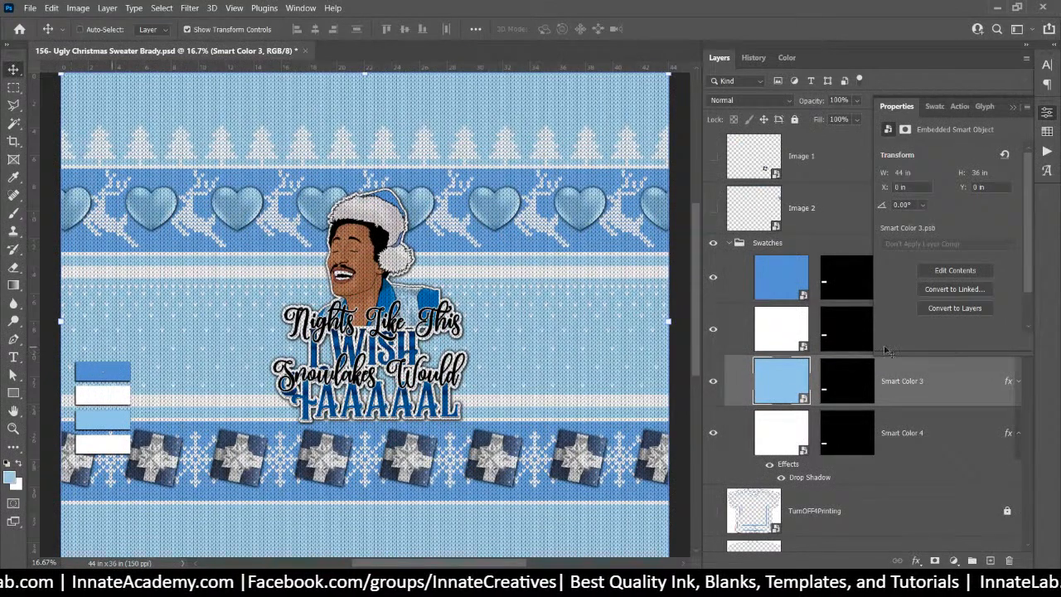
left_click(712, 242)
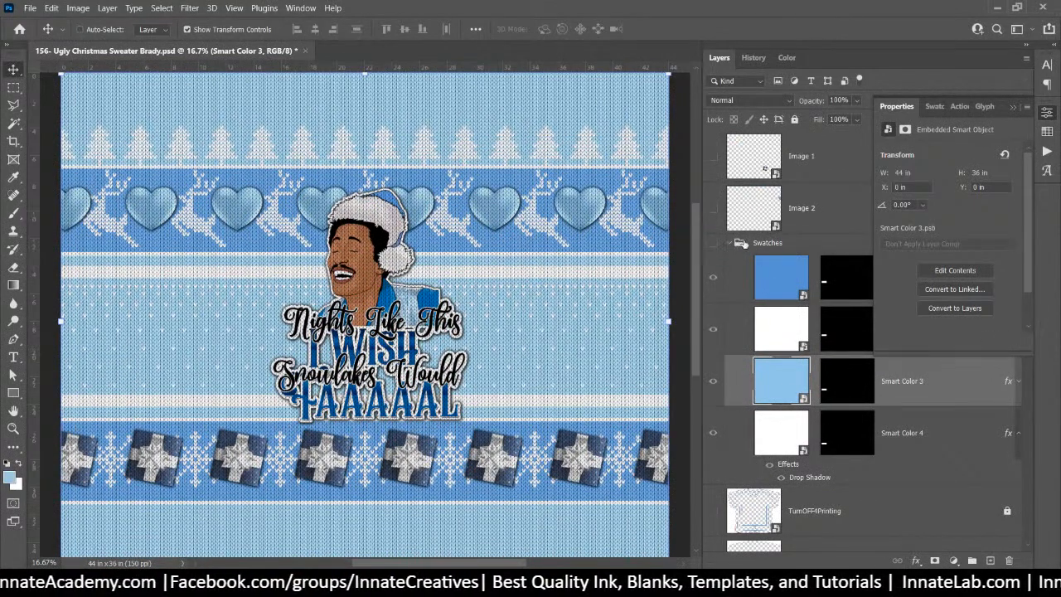
left_click(730, 245)
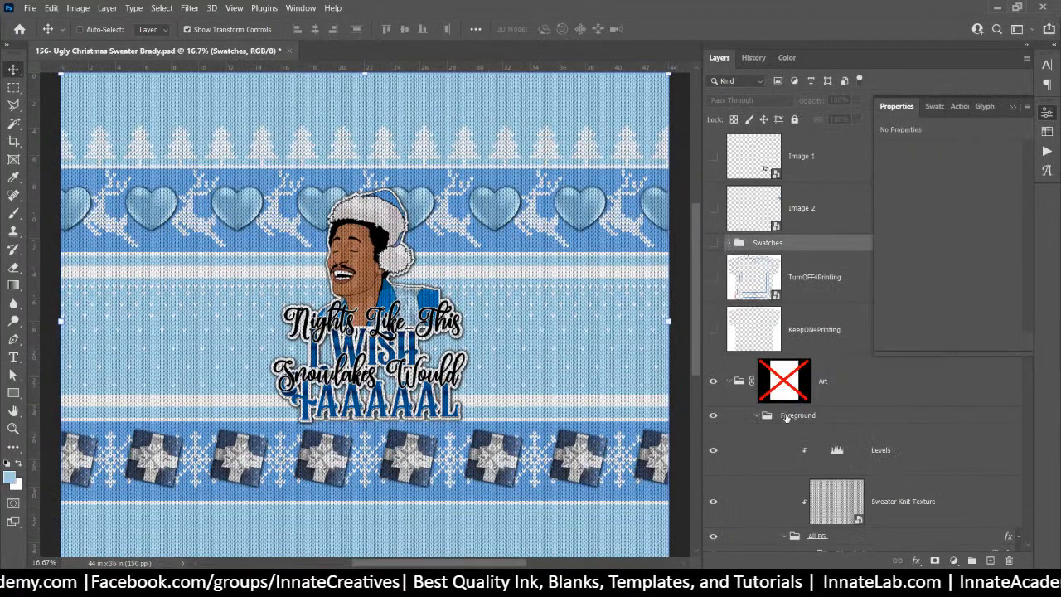
left_click(784, 383)
left_click(755, 416)
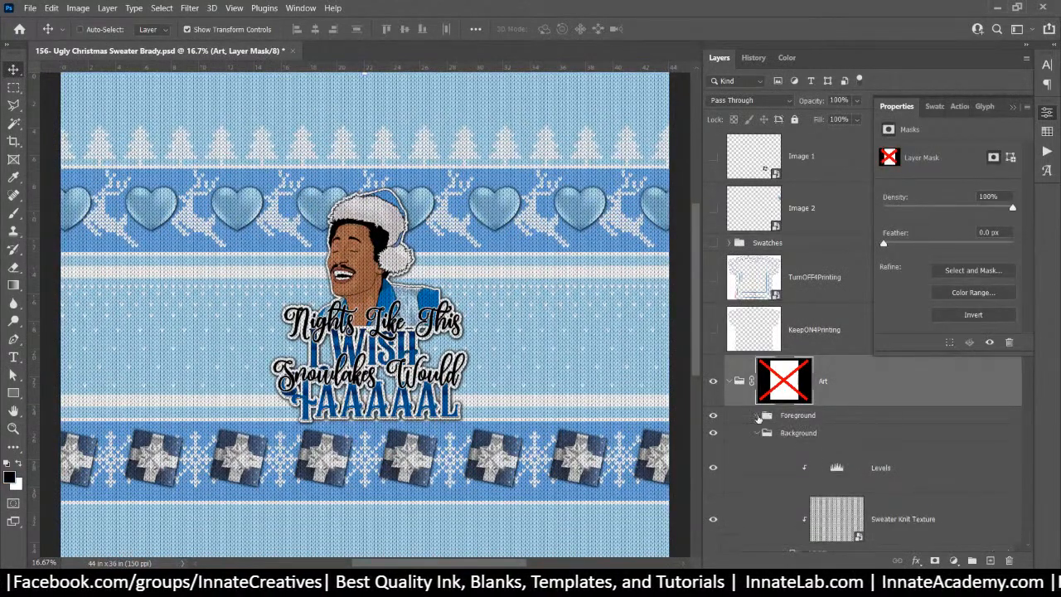
left_click(757, 433)
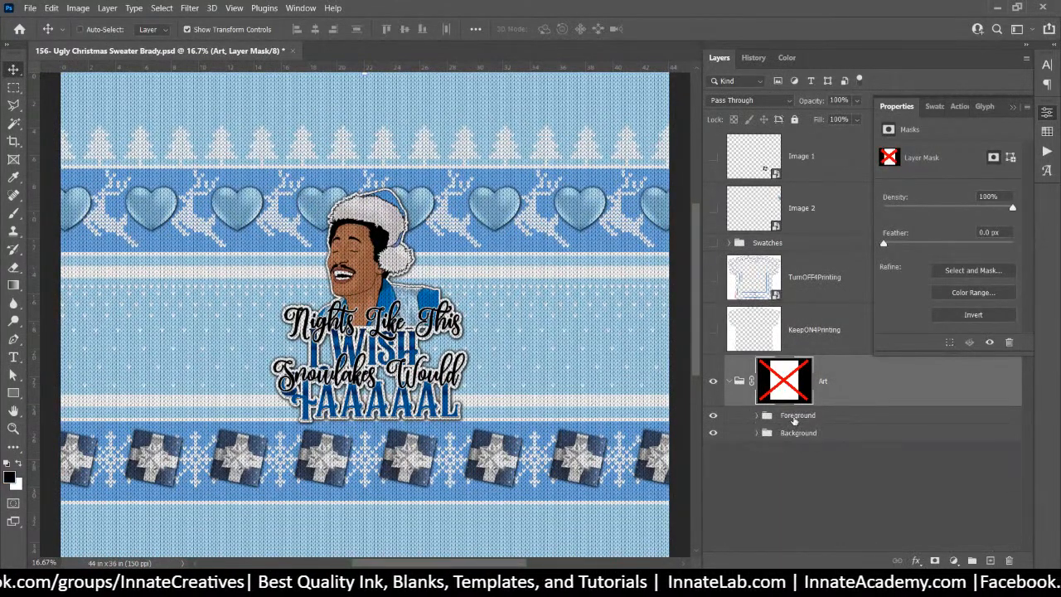
left_click(794, 417)
left_click(798, 433)
right_click(811, 437)
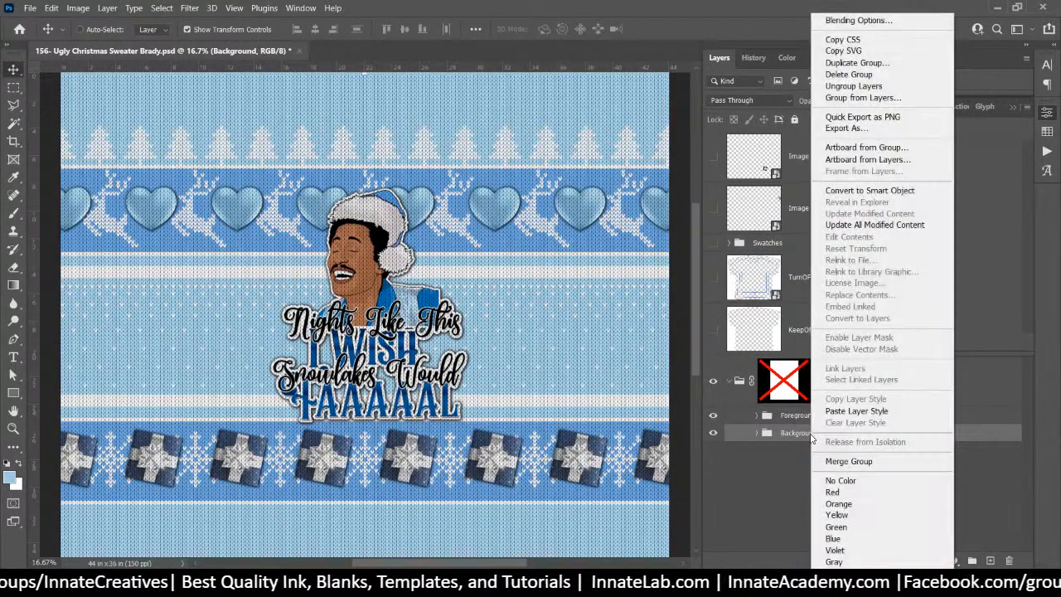
left_click(862, 116)
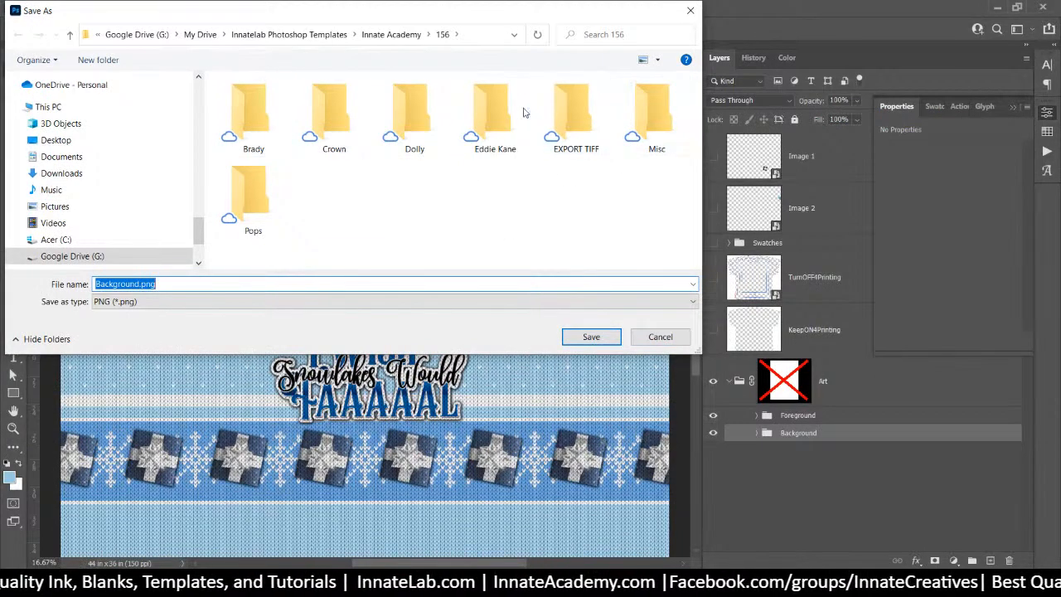
double_click(489, 111)
left_click(591, 337)
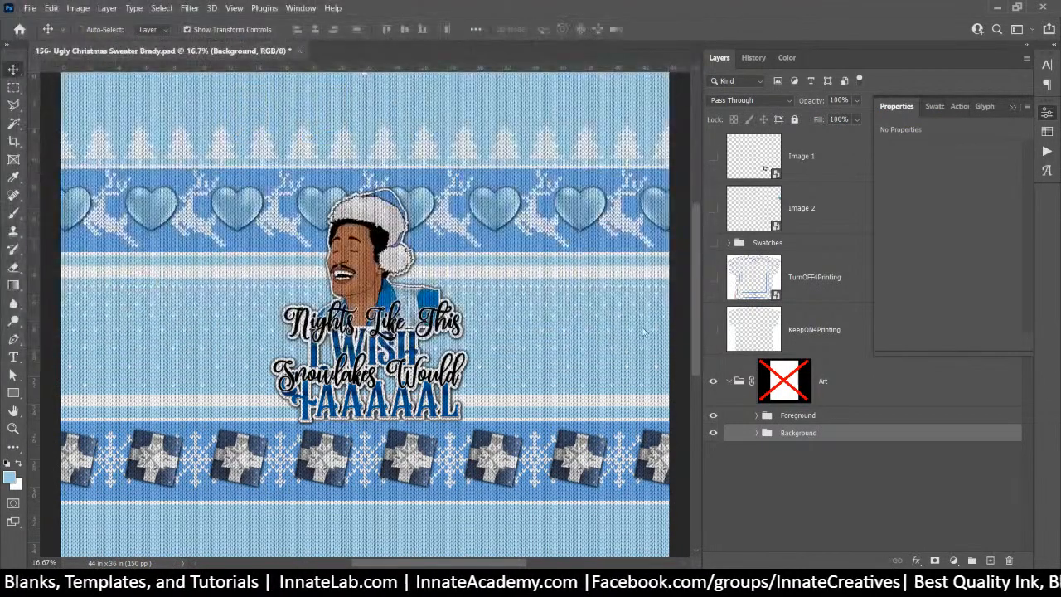
left_click(782, 416)
right_click(790, 416)
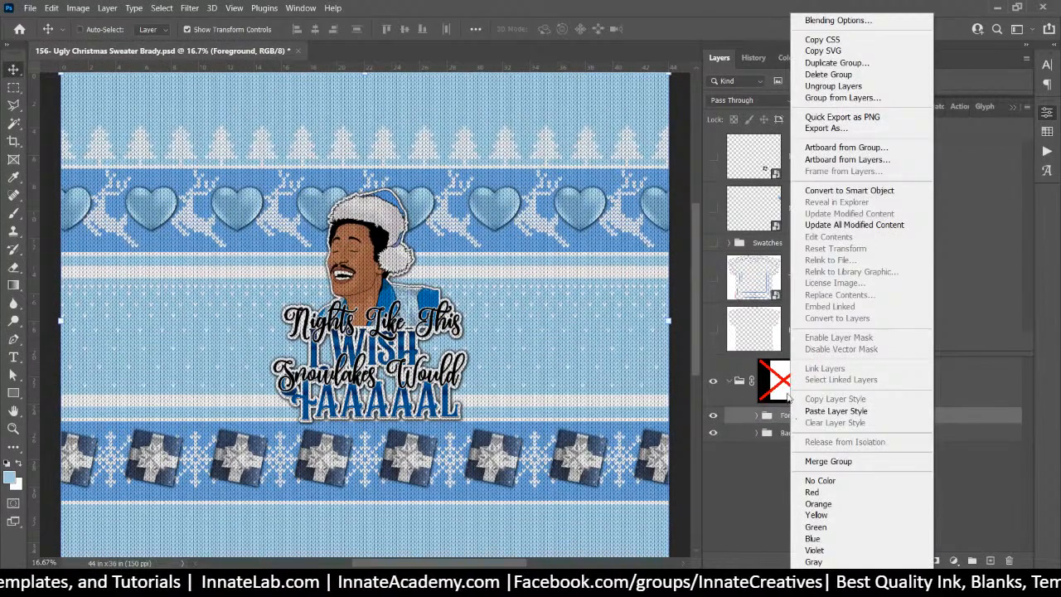
left_click(842, 117)
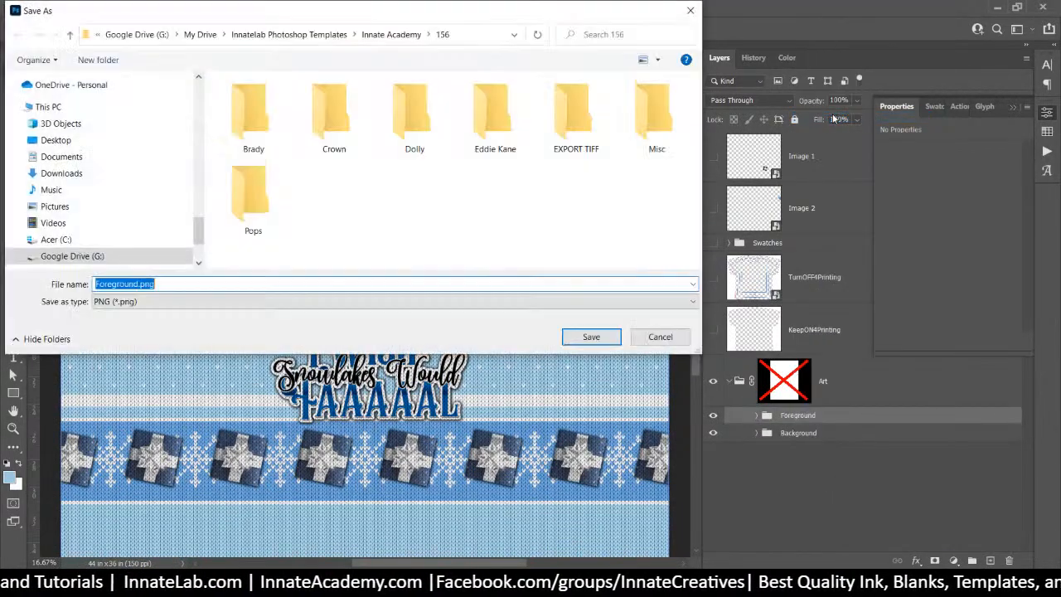
double_click(490, 112)
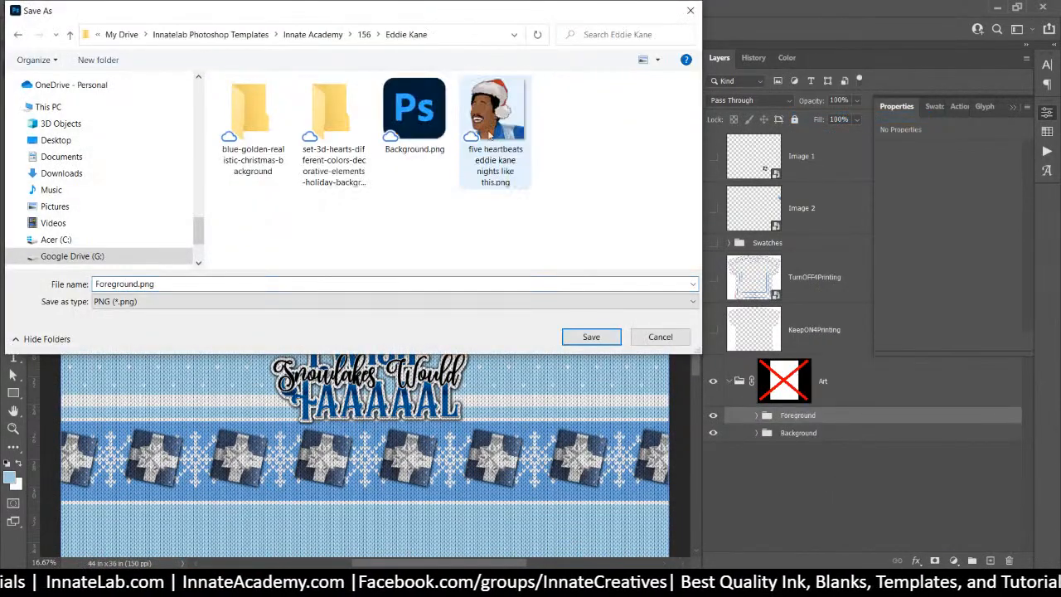
left_click(598, 340)
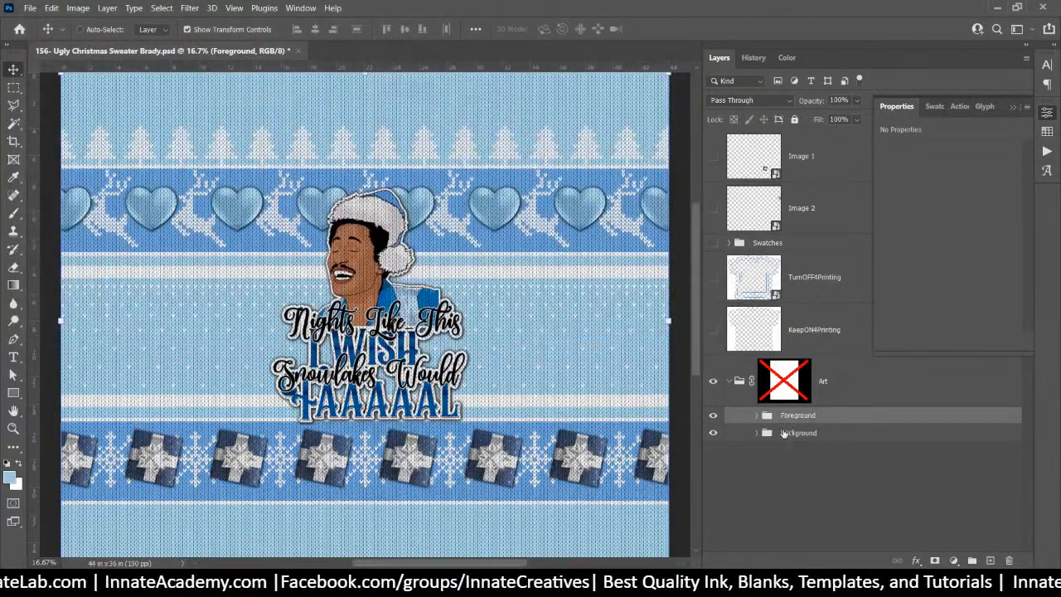
left_click(813, 399)
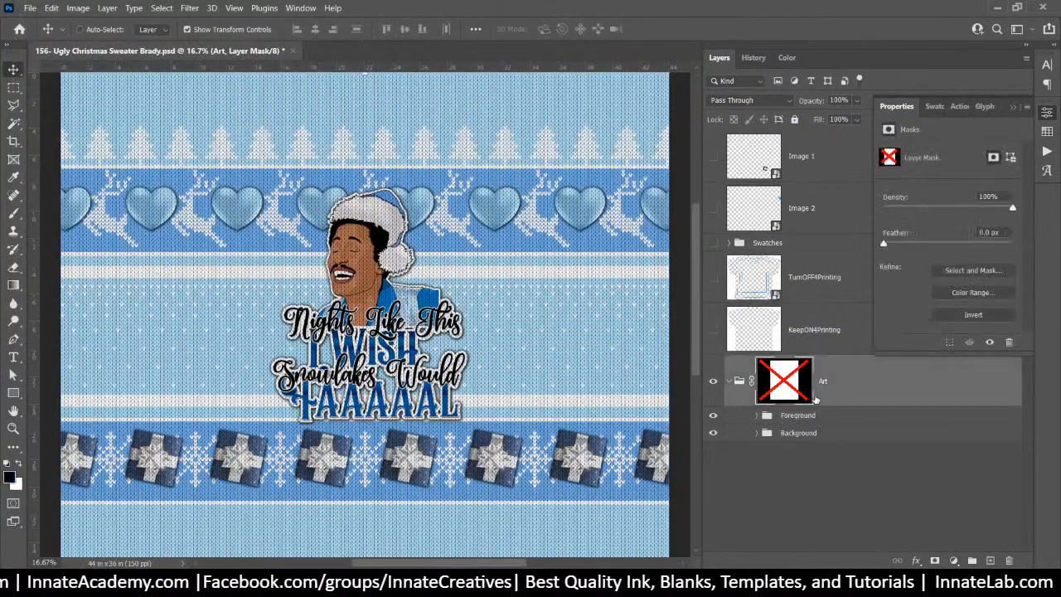
right_click(834, 388)
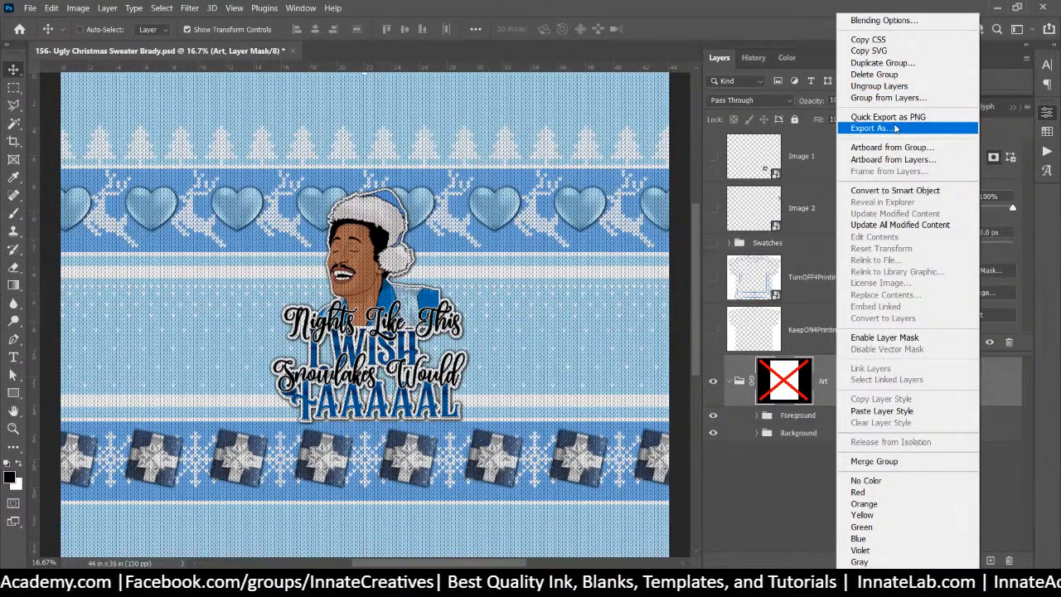
left_click(890, 117)
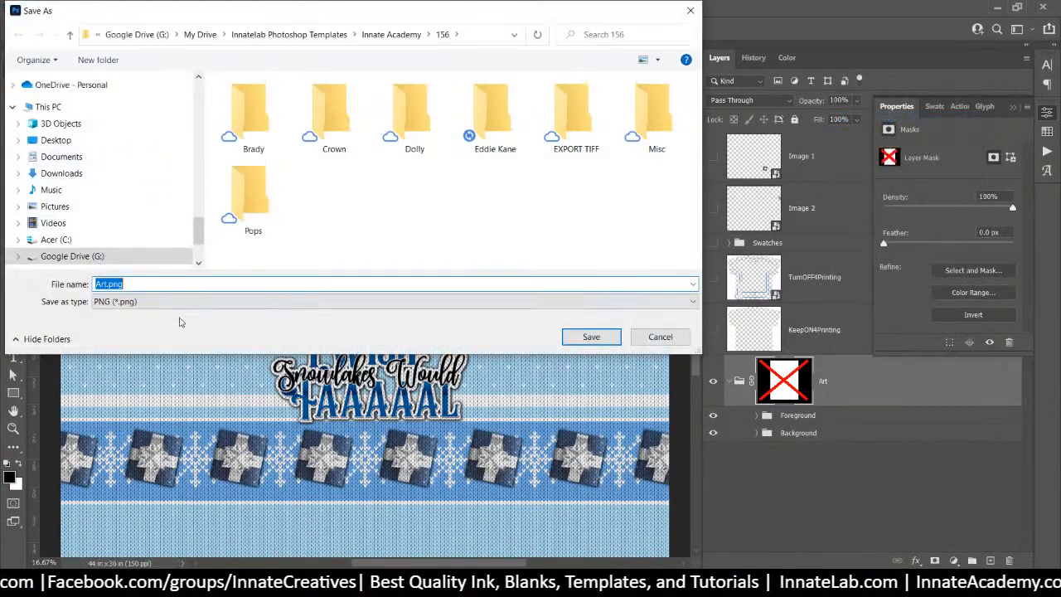
double_click(490, 109)
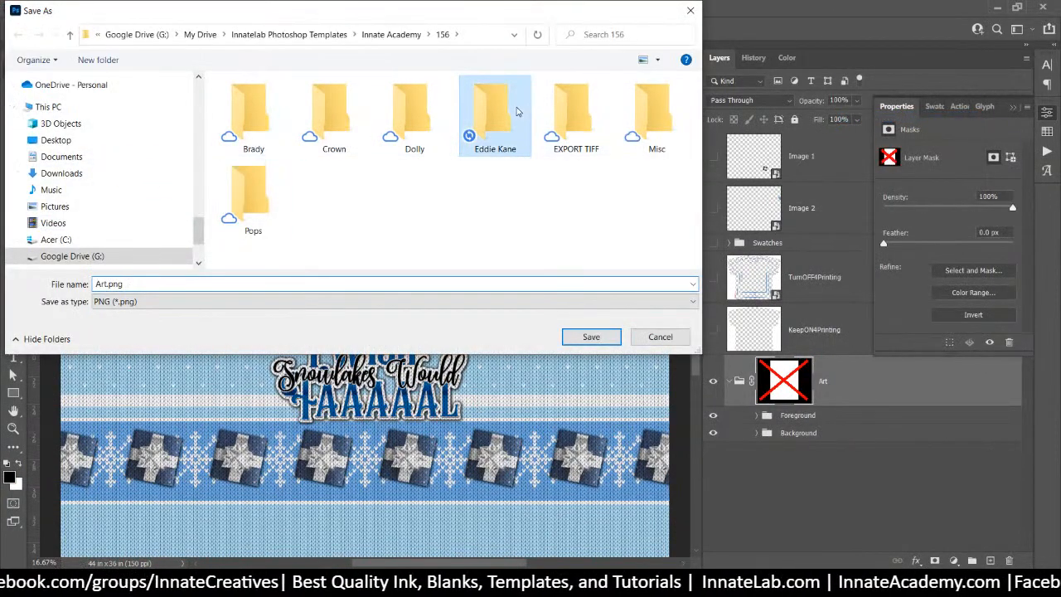
left_click(606, 338)
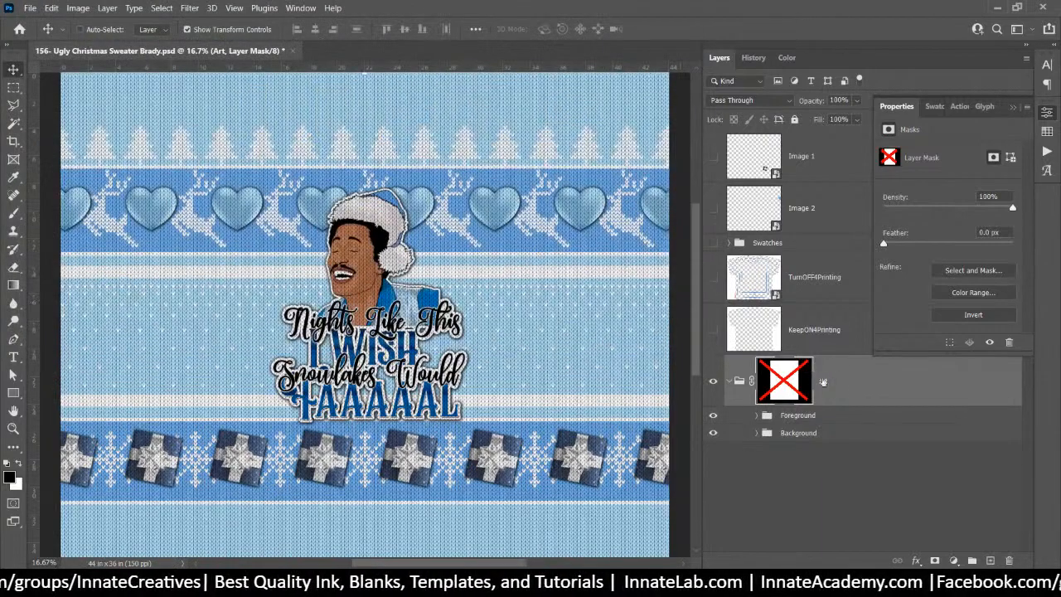
Re-enable the Art mask and hide the light-blue Smart Color 3 fill
left_click(785, 386, "shift")
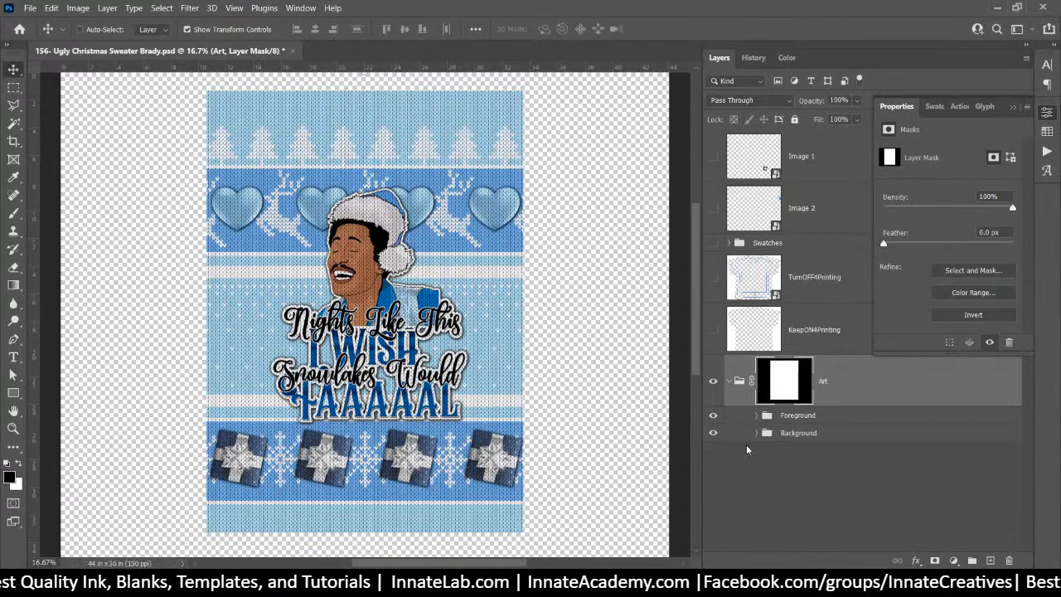
left_click(754, 440)
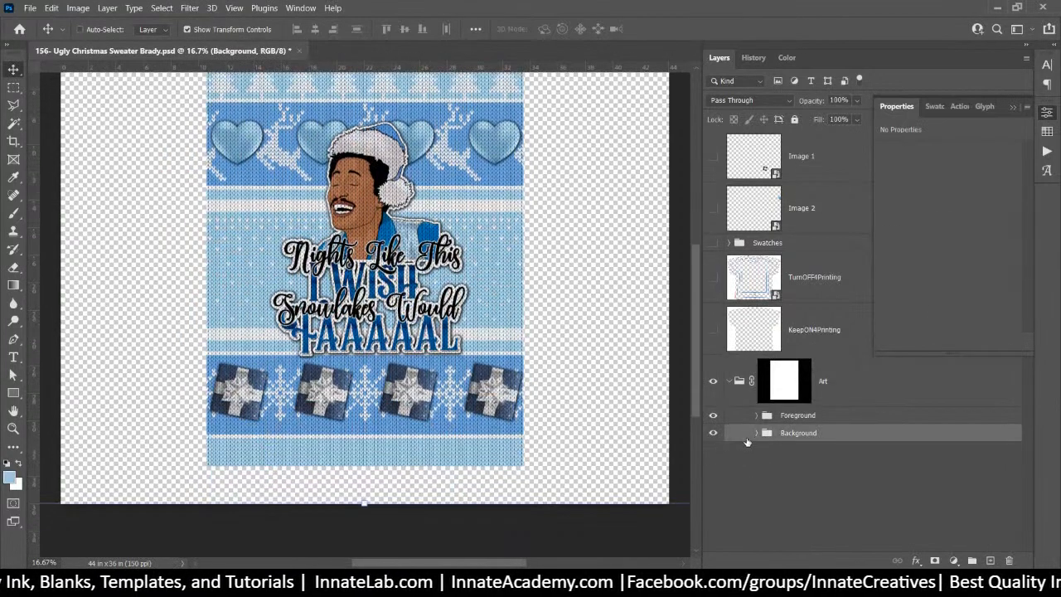
left_click(755, 433)
scroll(728, 456, "down", 10)
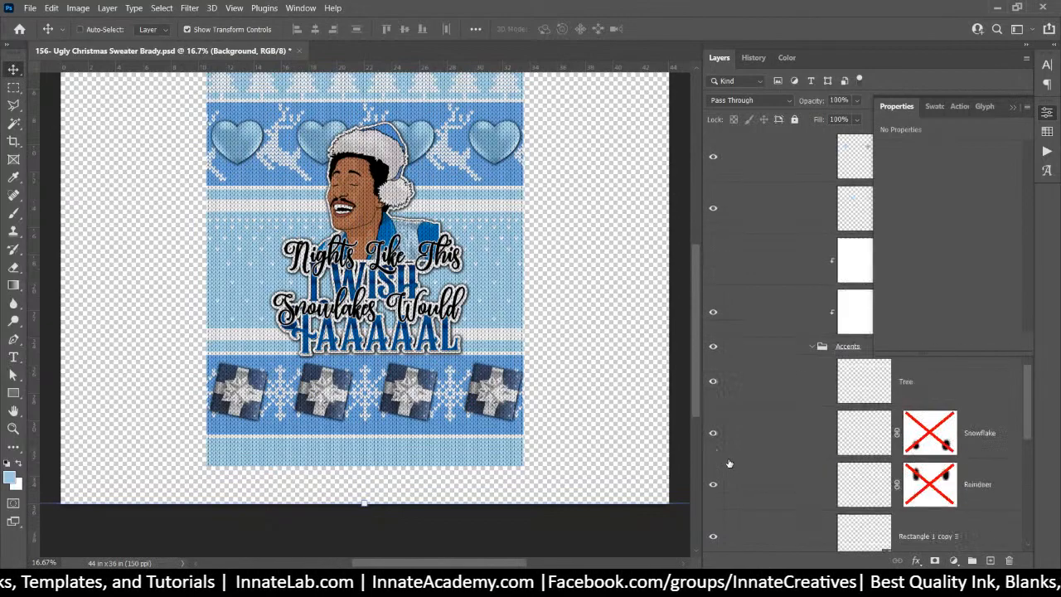
scroll(726, 460, "down", 2)
left_click(713, 528)
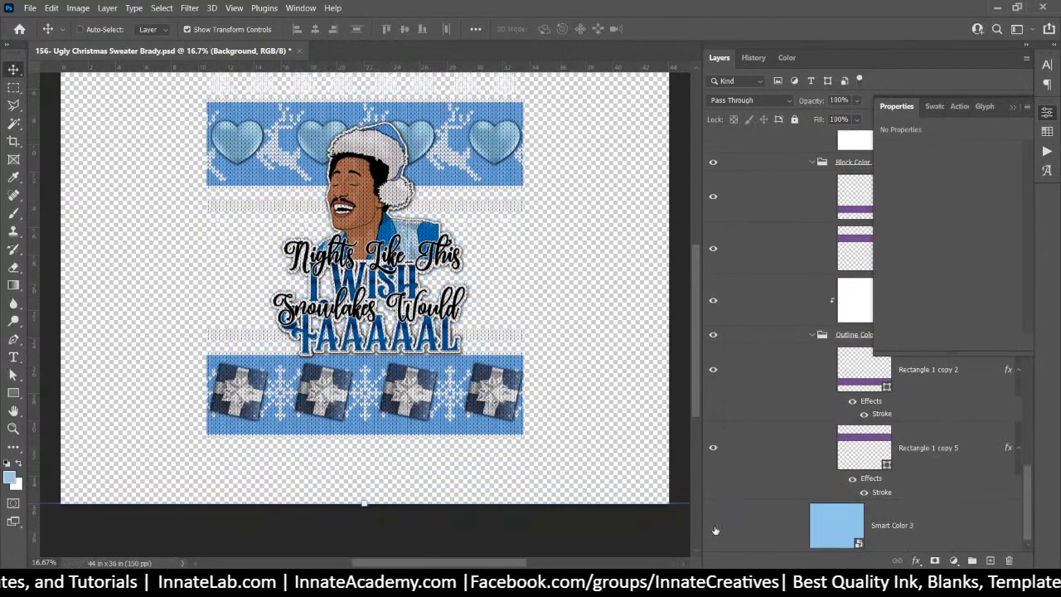
scroll(514, 283, "up", 2)
scroll(514, 283, "up", 2)
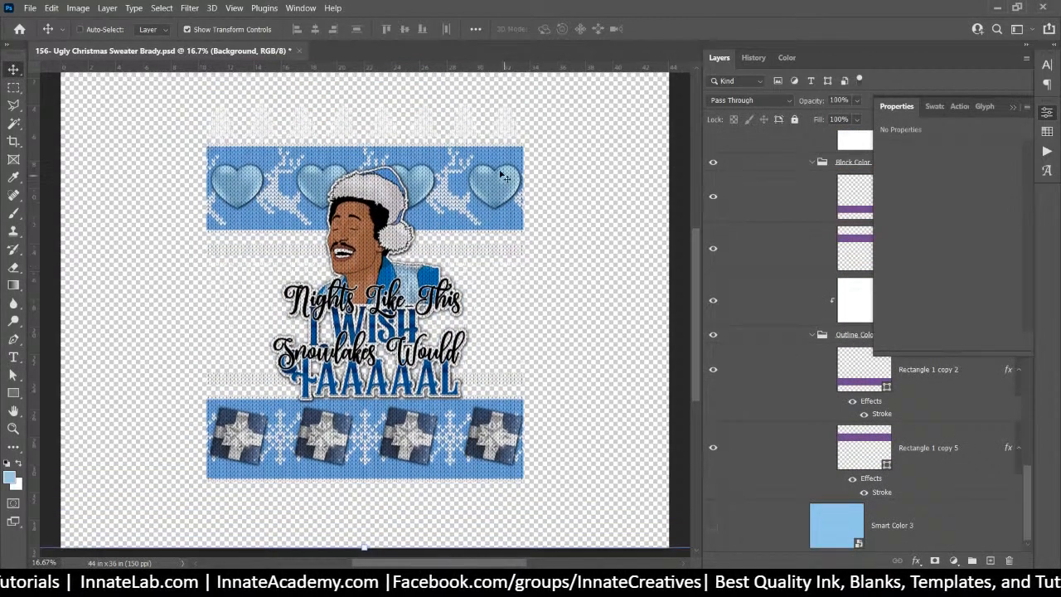
Hide the Block Color group's blue bands and make Smart Color 4 visible
right_click(496, 158)
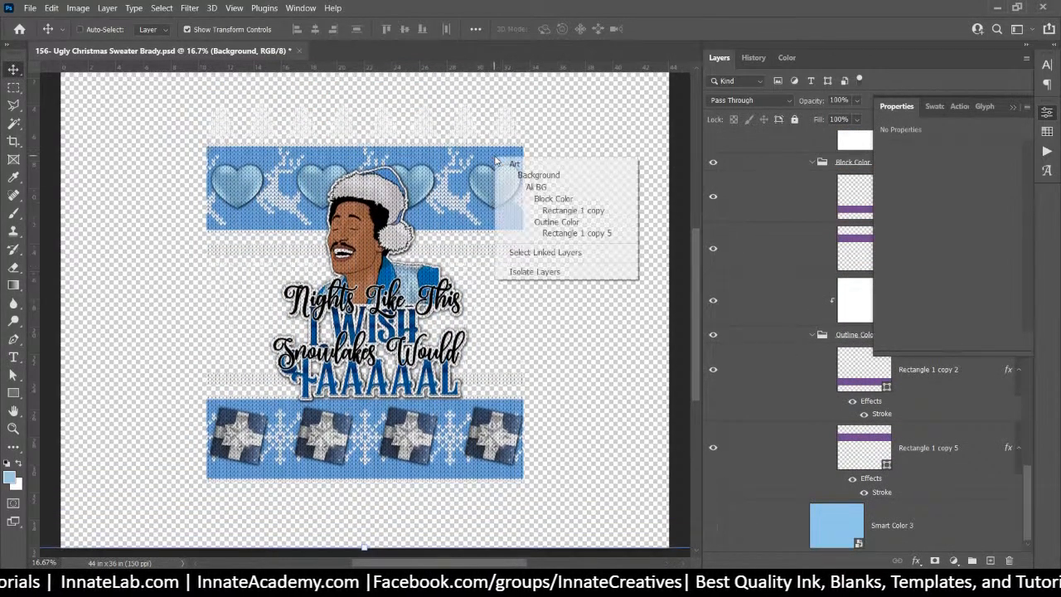
left_click(556, 213)
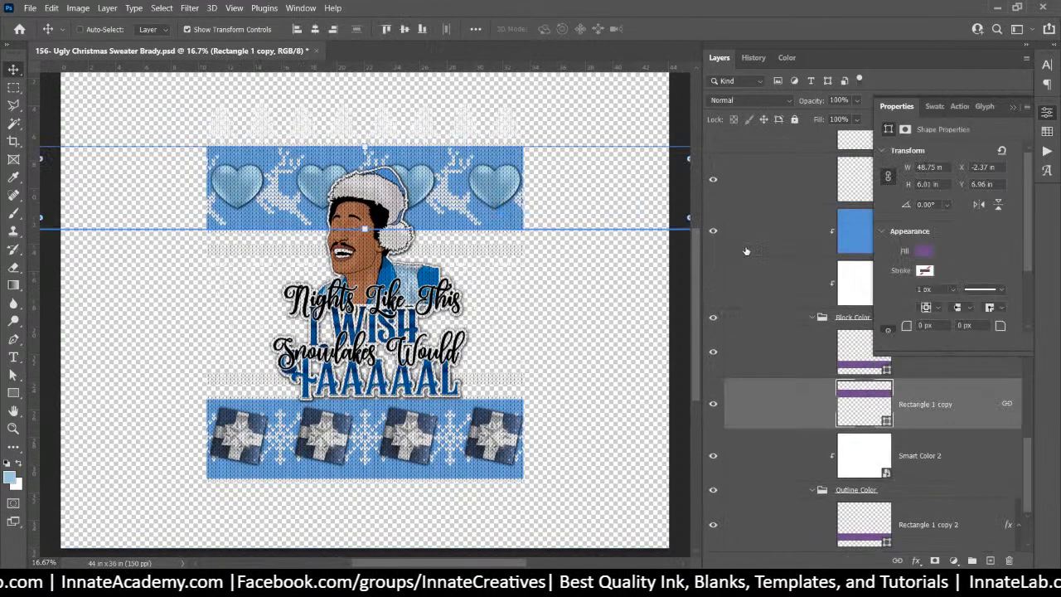
left_click(714, 318)
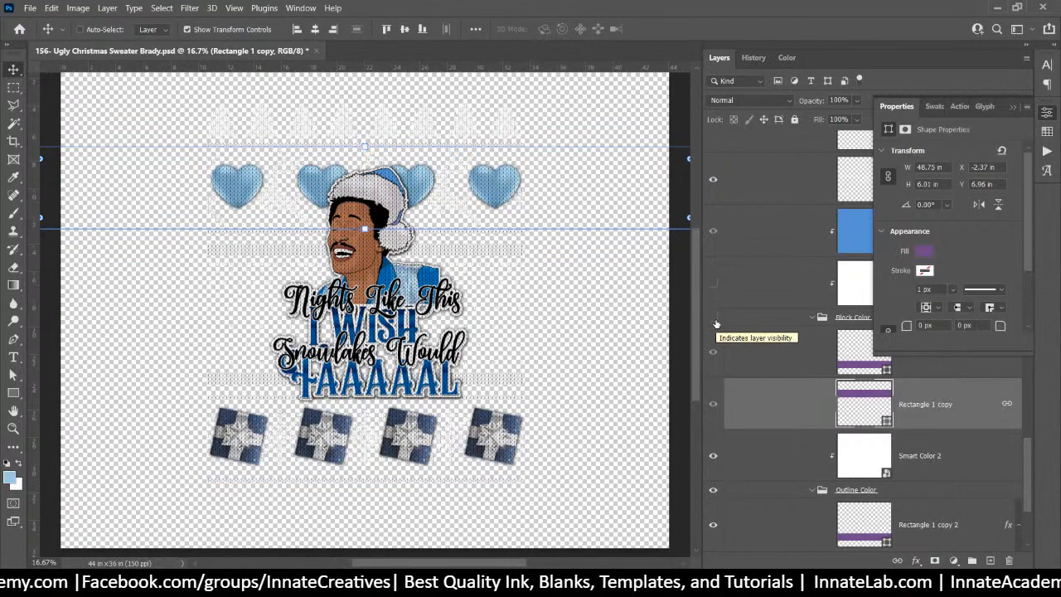
right_click(466, 251)
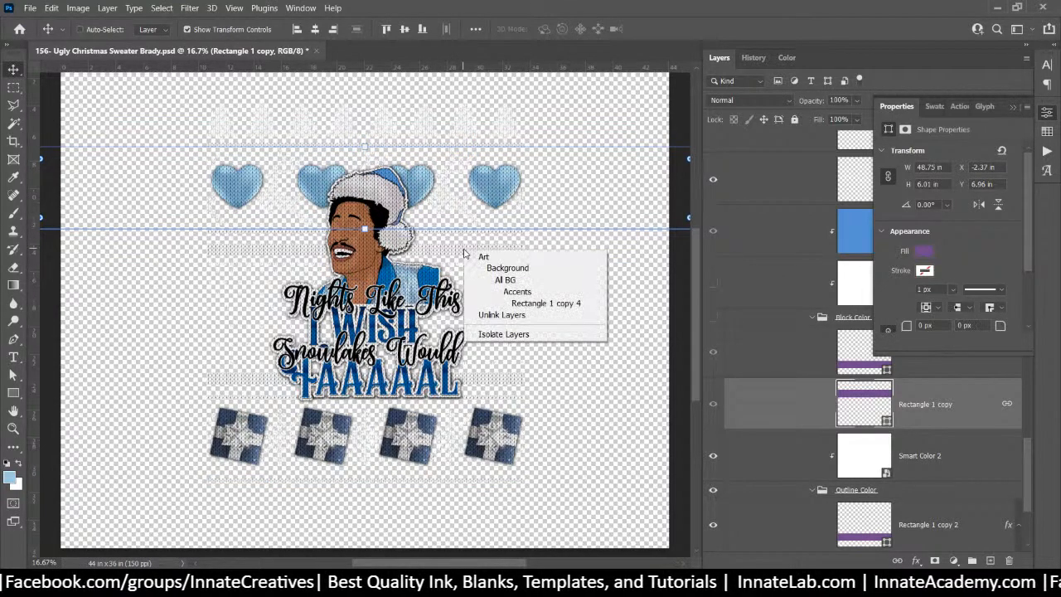
left_click(514, 291)
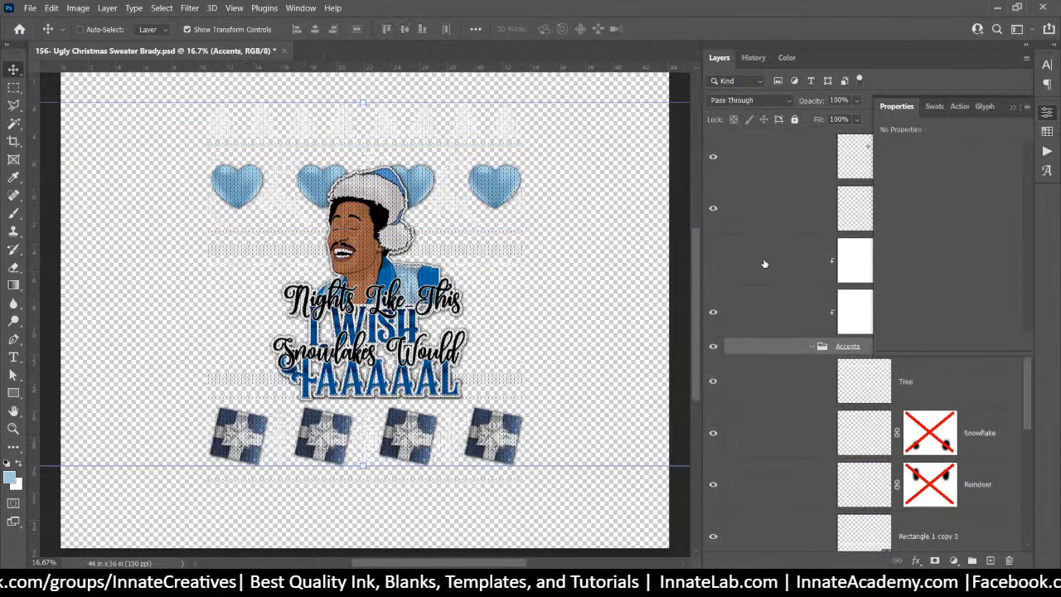
left_click(842, 274)
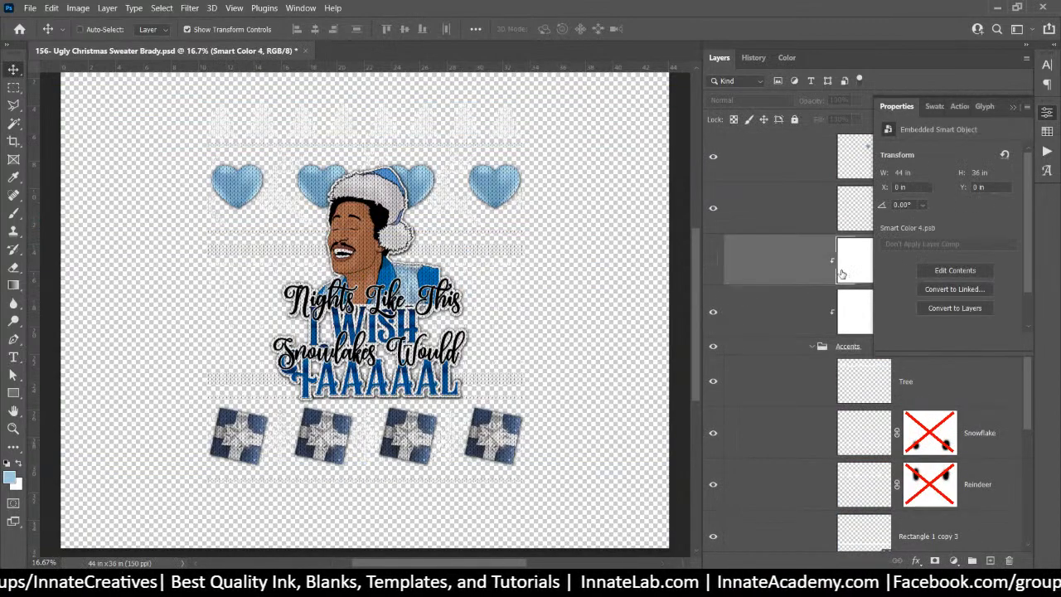
left_click(714, 263)
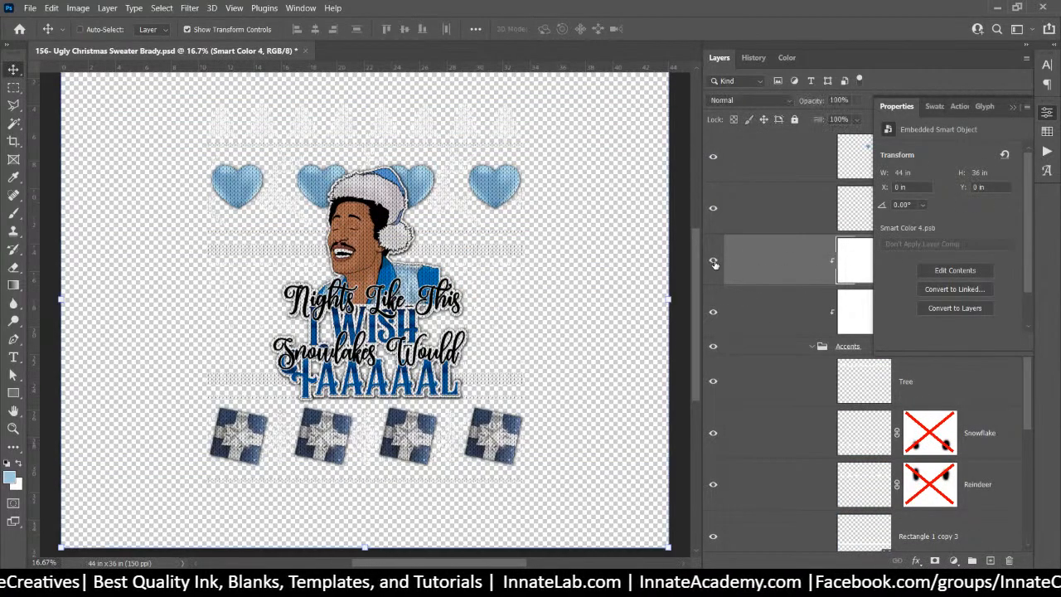
Fill the Smart Color 4 smart object with medium blue and save it back
double_click(852, 274)
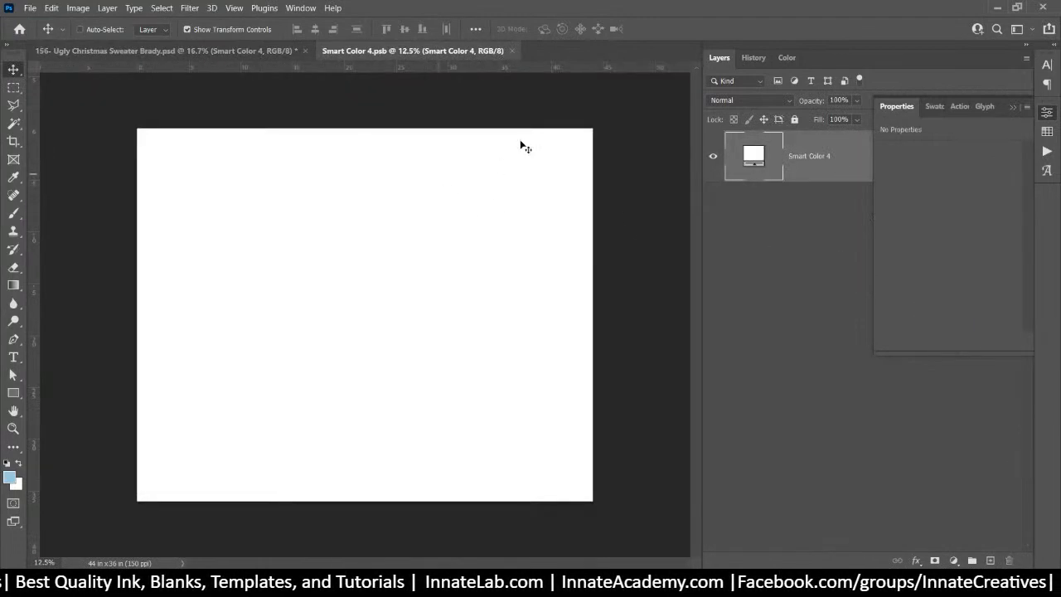
left_click(1048, 116)
left_click(1048, 116)
left_click(1047, 131)
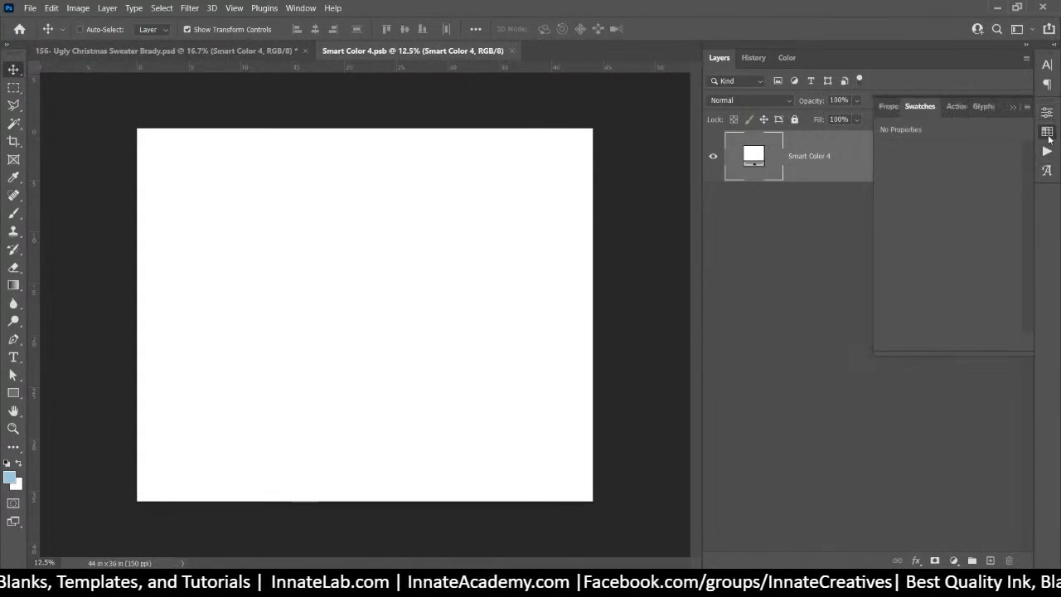
left_click_drag(1028, 222, 1022, 341)
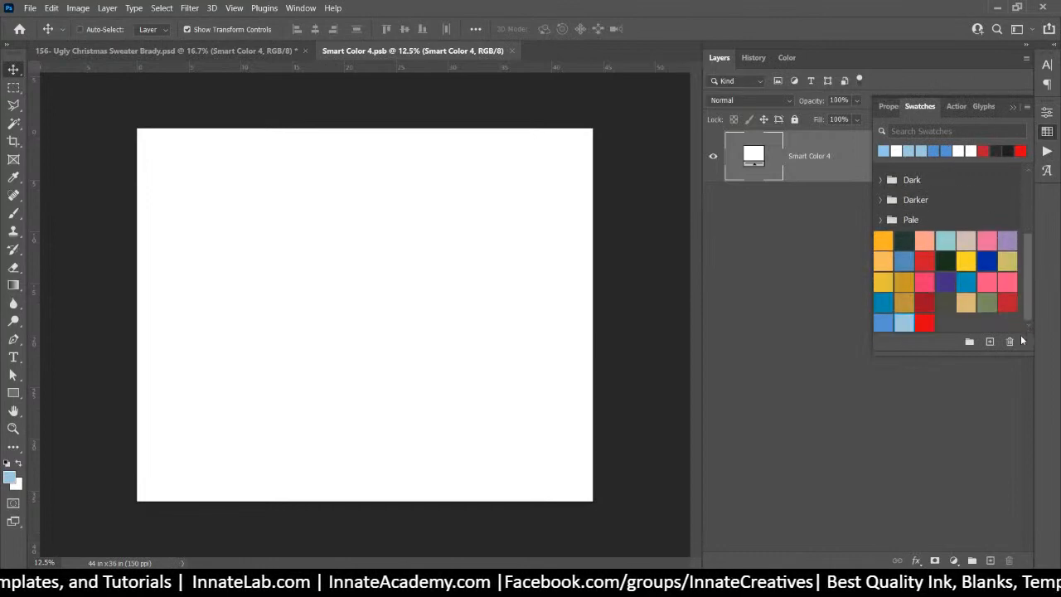
left_click(881, 321)
key("alt+BackSpace")
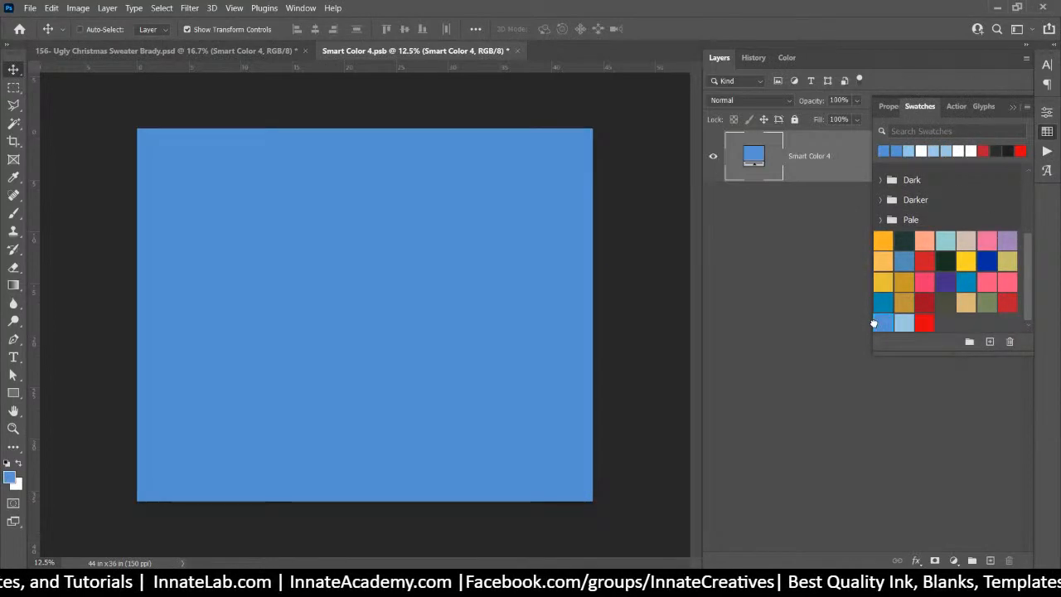
left_click(519, 51)
left_click(493, 228)
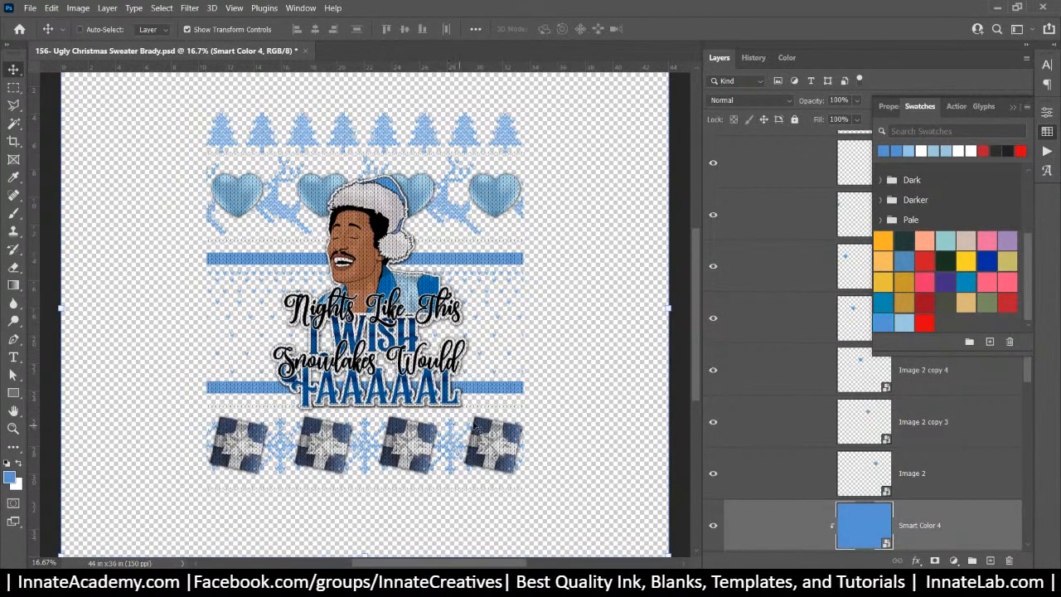
Collapse the Image 1, Accents and Block Color groups and reach the Outline Color group
right_click(453, 243)
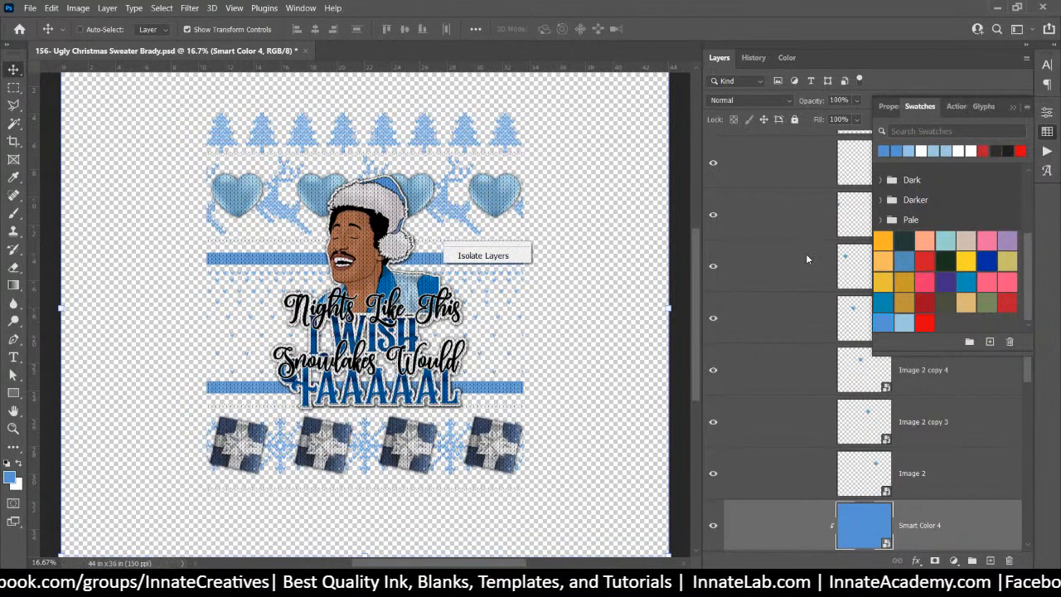
scroll(801, 330, "up", 5)
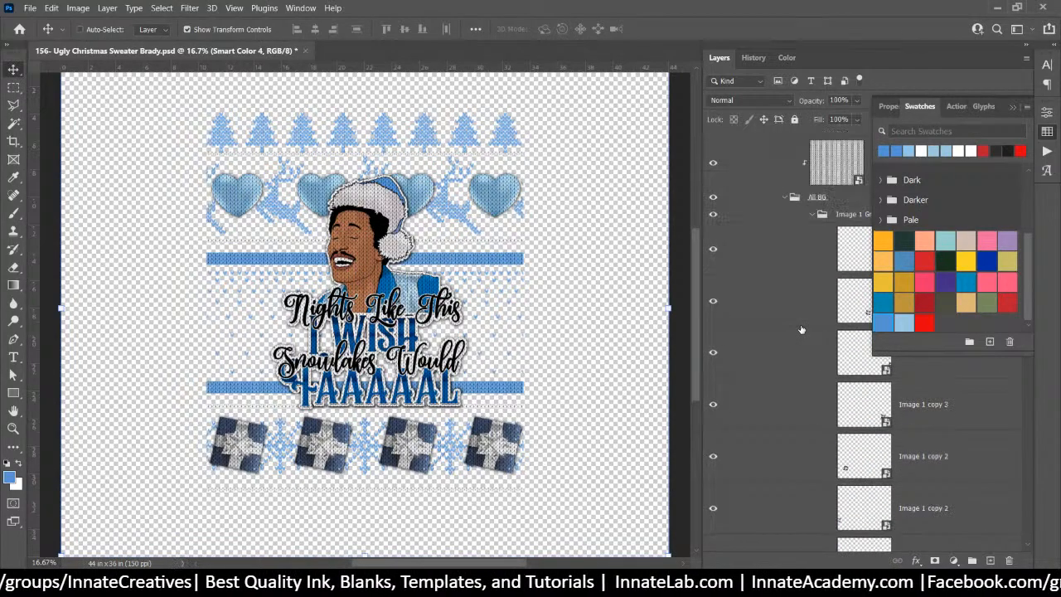
left_click(813, 215)
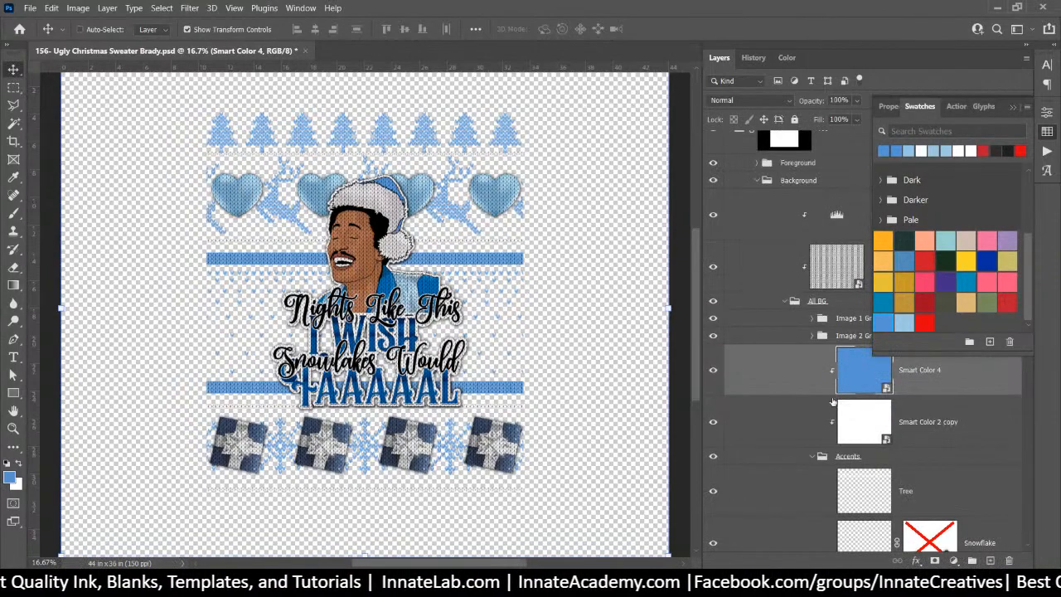
scroll(786, 418, "down", 3)
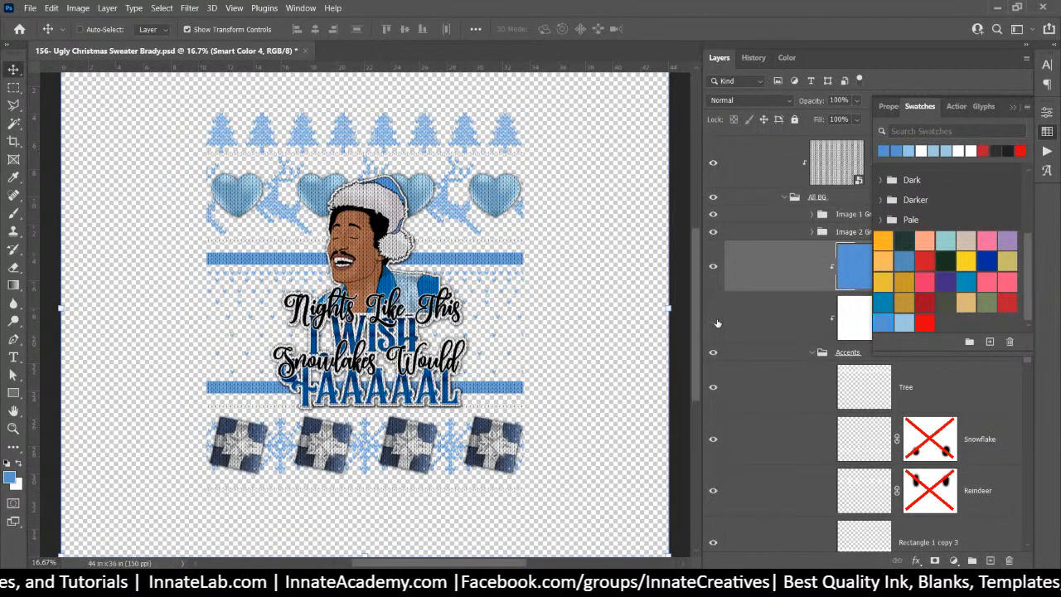
left_click(813, 353)
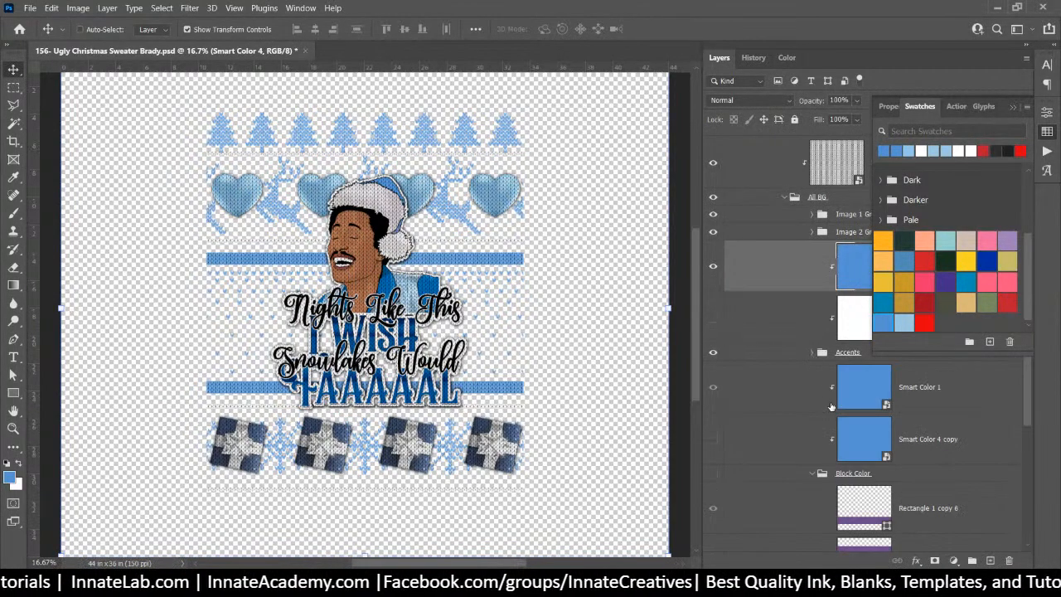
scroll(831, 406, "down", 2)
left_click(811, 370)
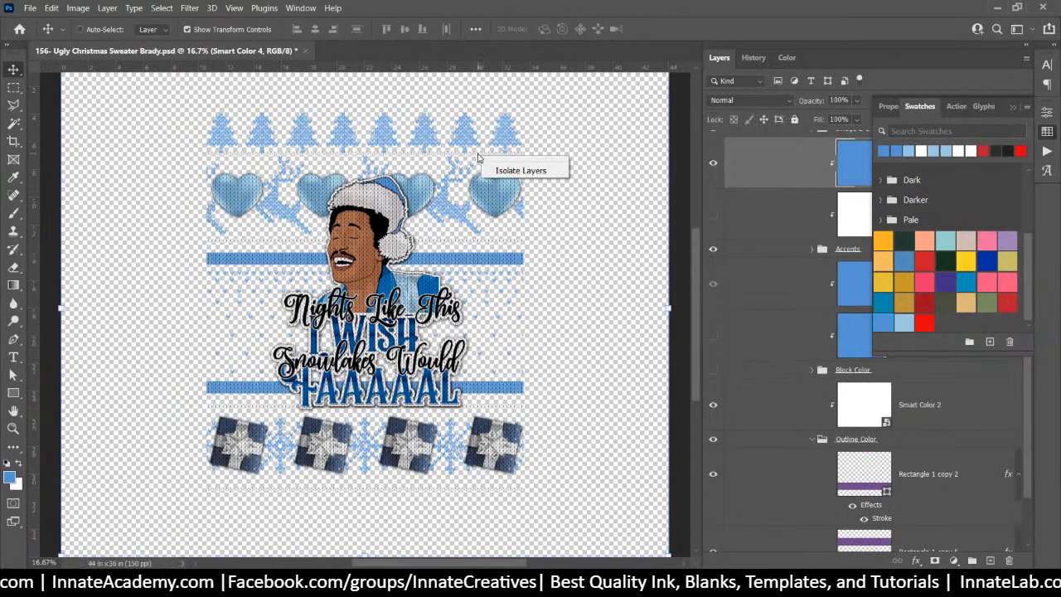
scroll(810, 395, "down", 2)
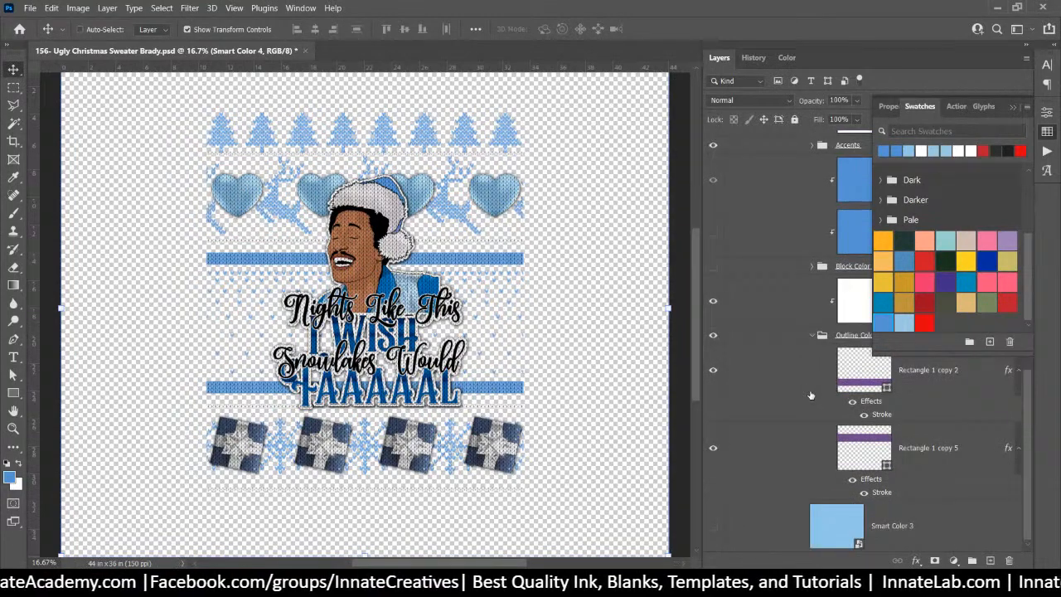
left_click(811, 337)
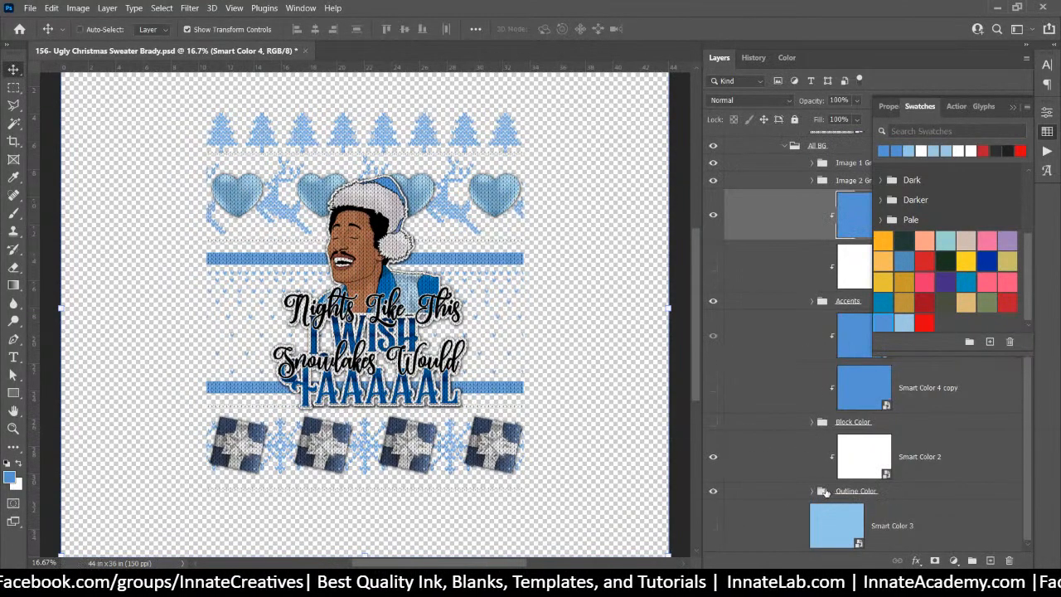
left_click(813, 491)
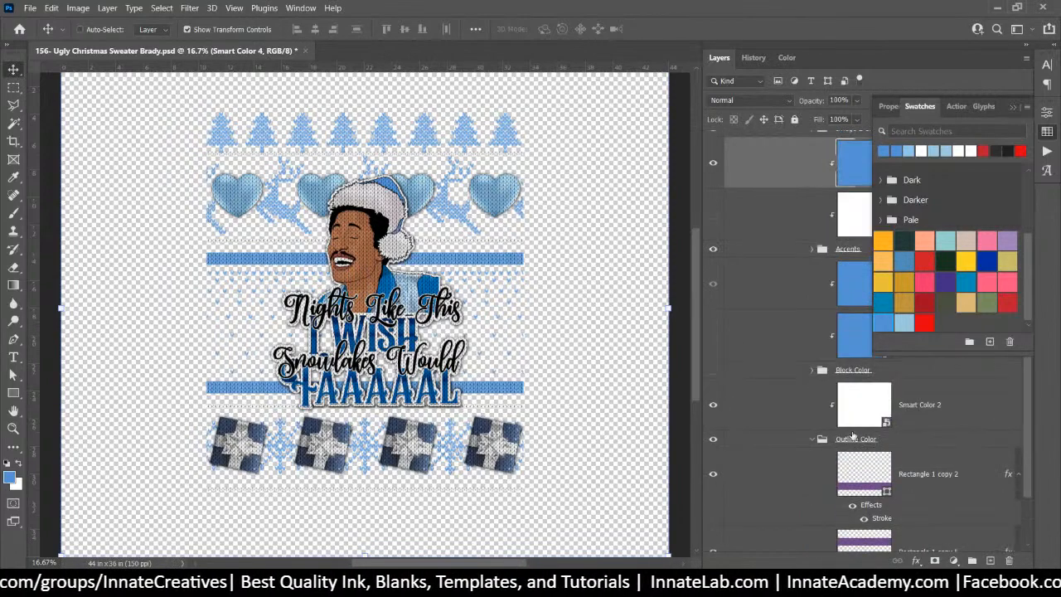
Fill the Smart Color 2 smart object with light blue and save it back
double_click(864, 406)
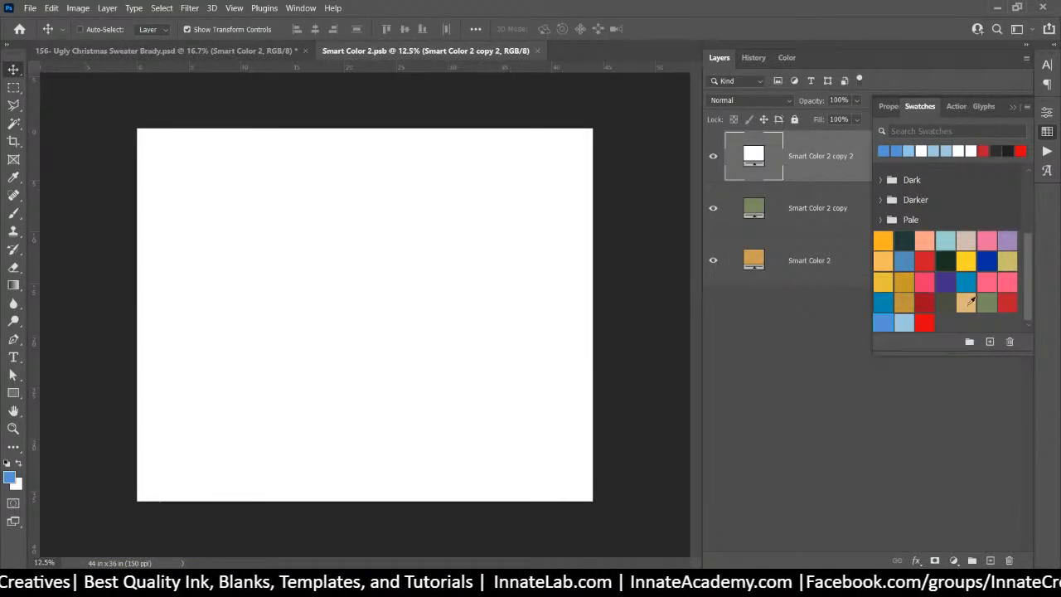
left_click(903, 322)
key("alt+BackSpace")
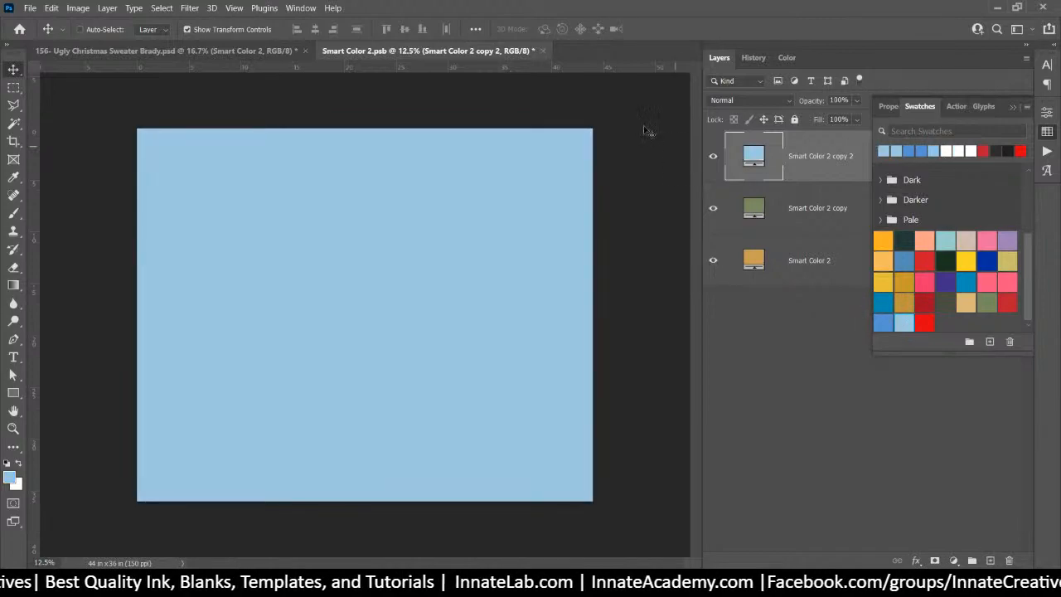
left_click(543, 50)
left_click(493, 228)
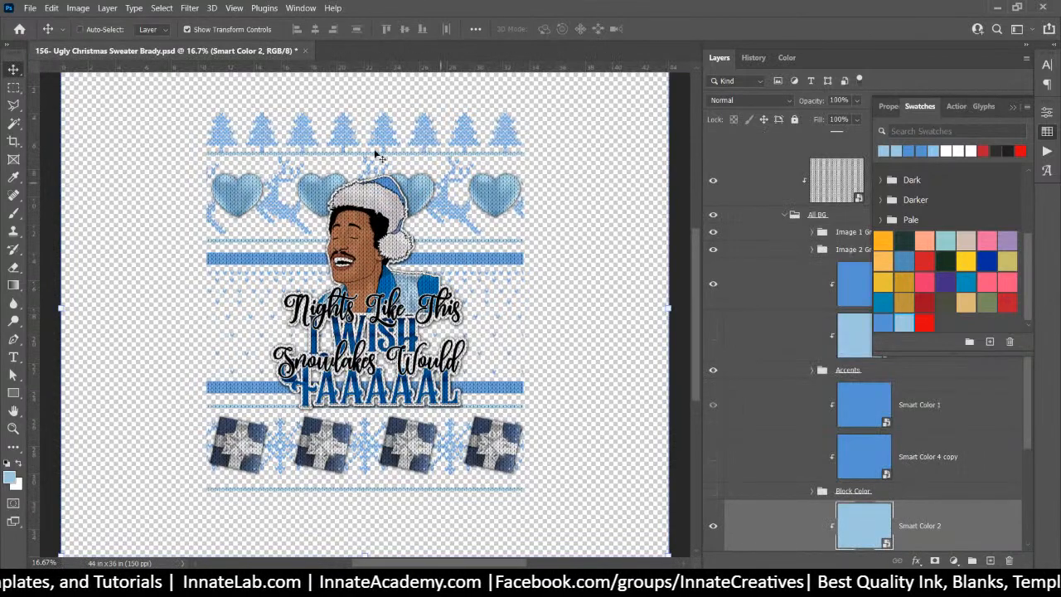
scroll(927, 294, "up", 3)
scroll(829, 220, "up", 5)
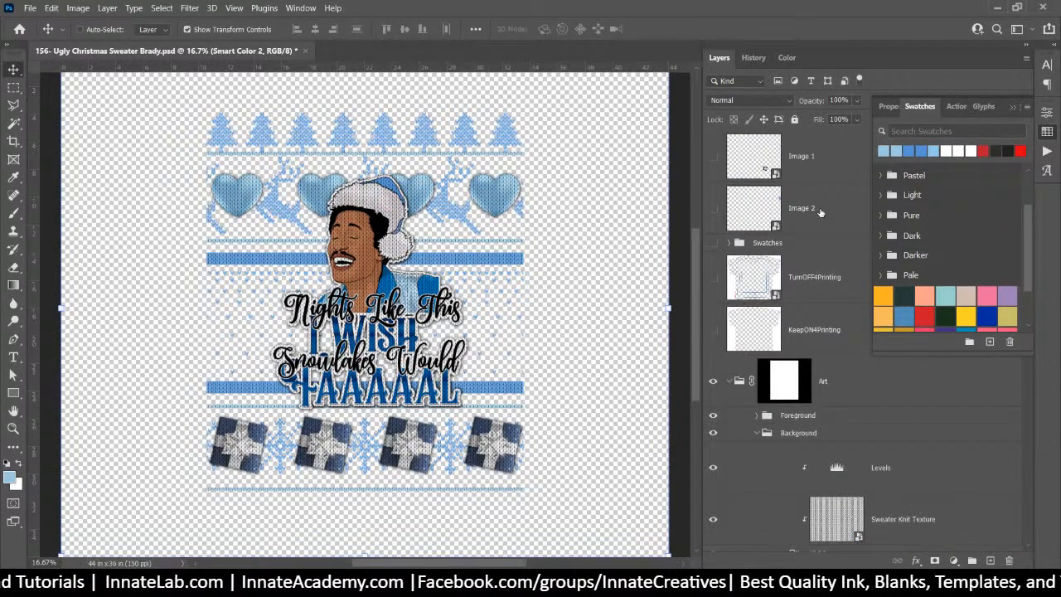
left_click(792, 232)
right_click(834, 229)
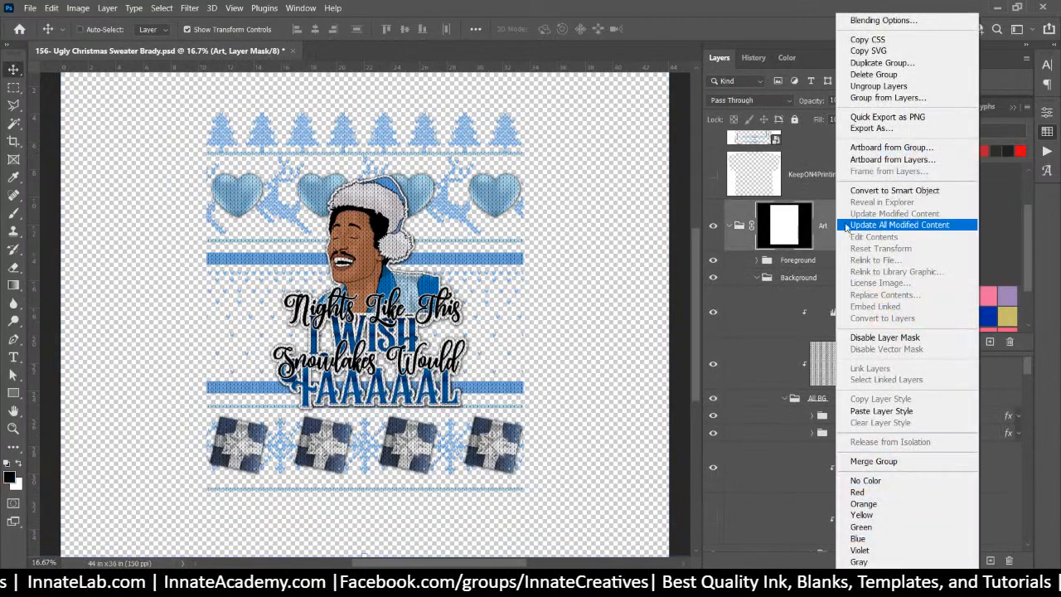
left_click(916, 117)
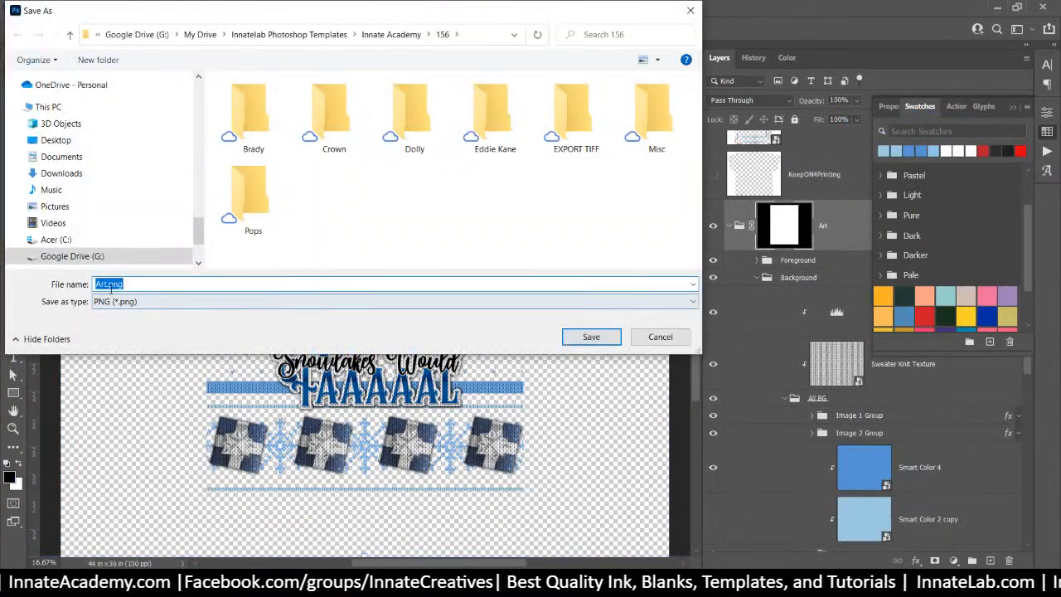
left_click(108, 285)
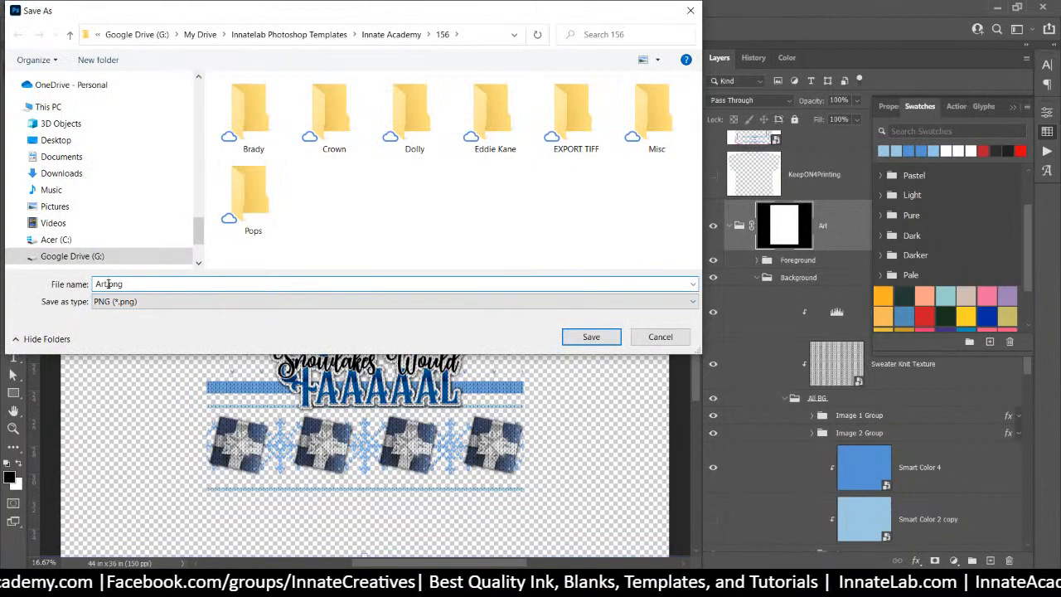
type("-13x")
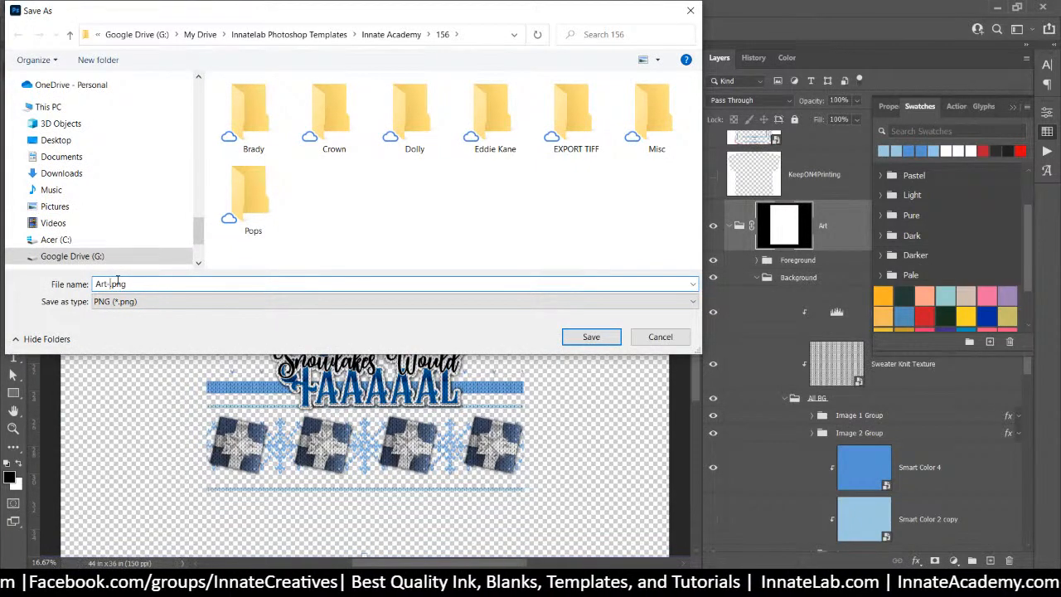
type("19")
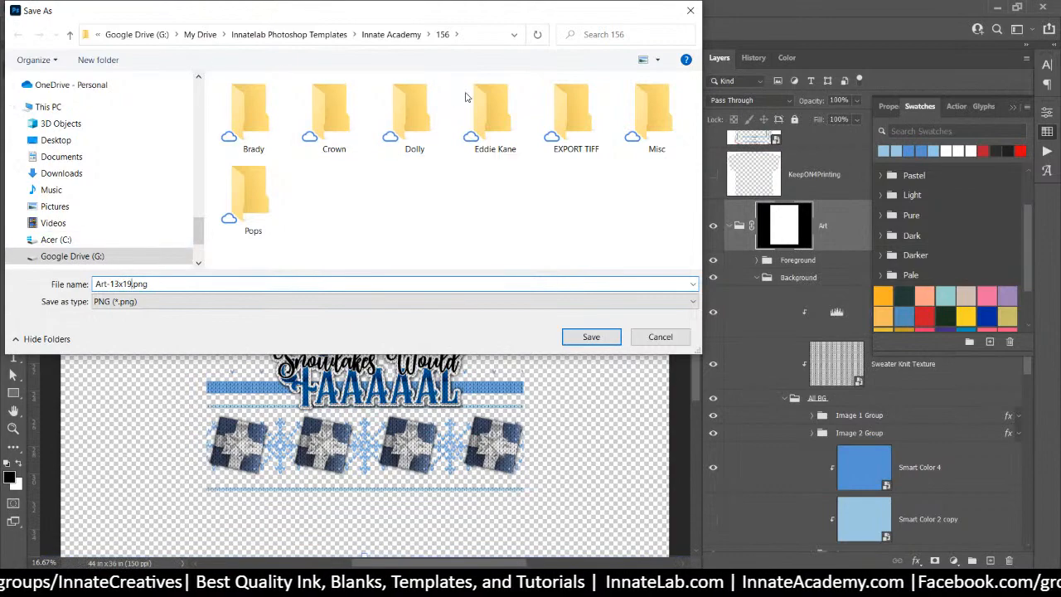
double_click(487, 106)
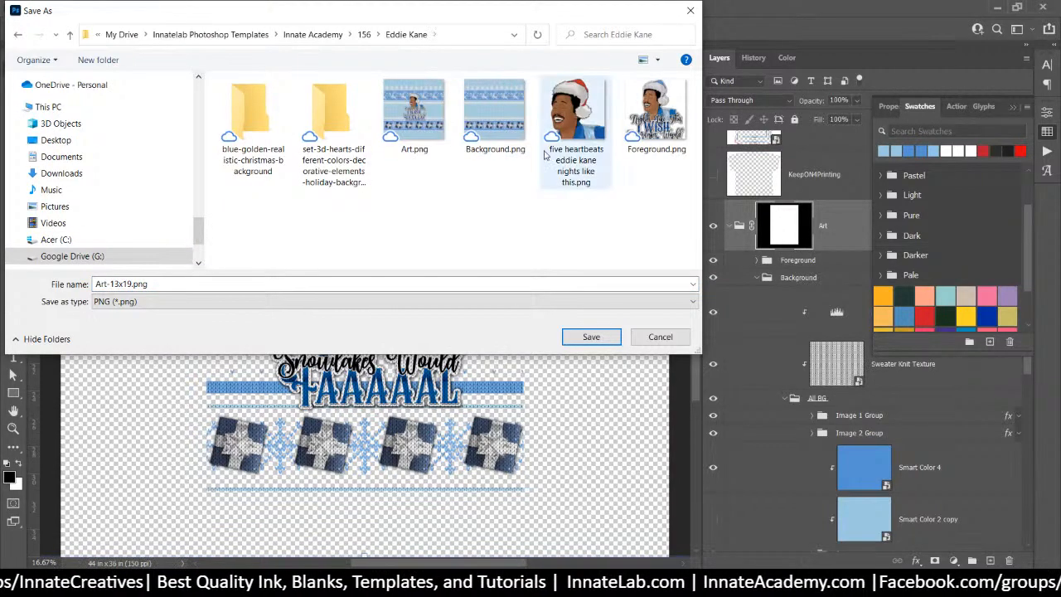
left_click(603, 342)
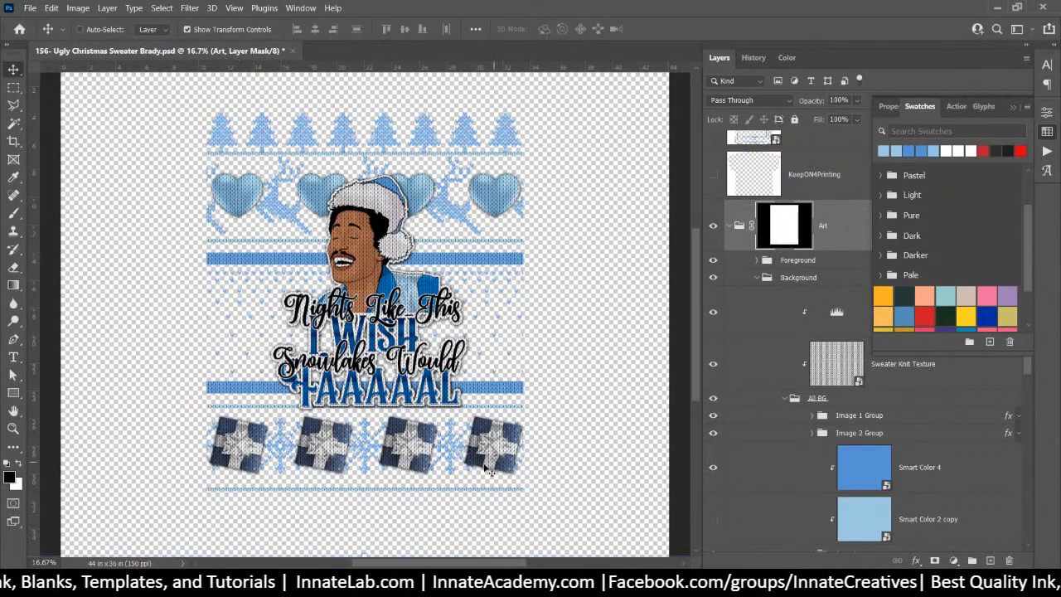
mouse_move(458, 580)
mouse_move(569, 495)
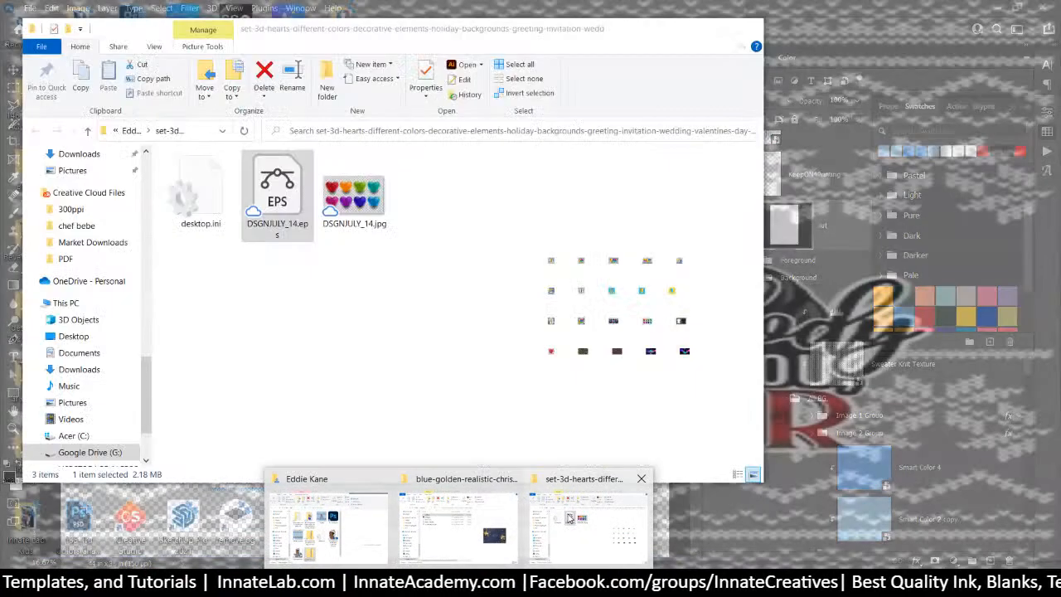
mouse_move(356, 519)
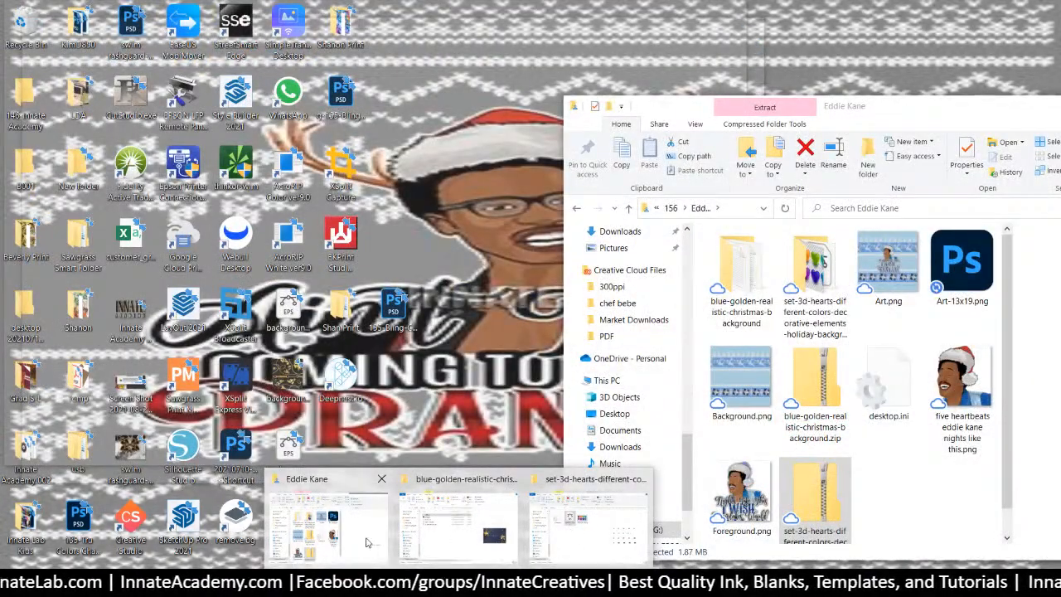
left_click(368, 542)
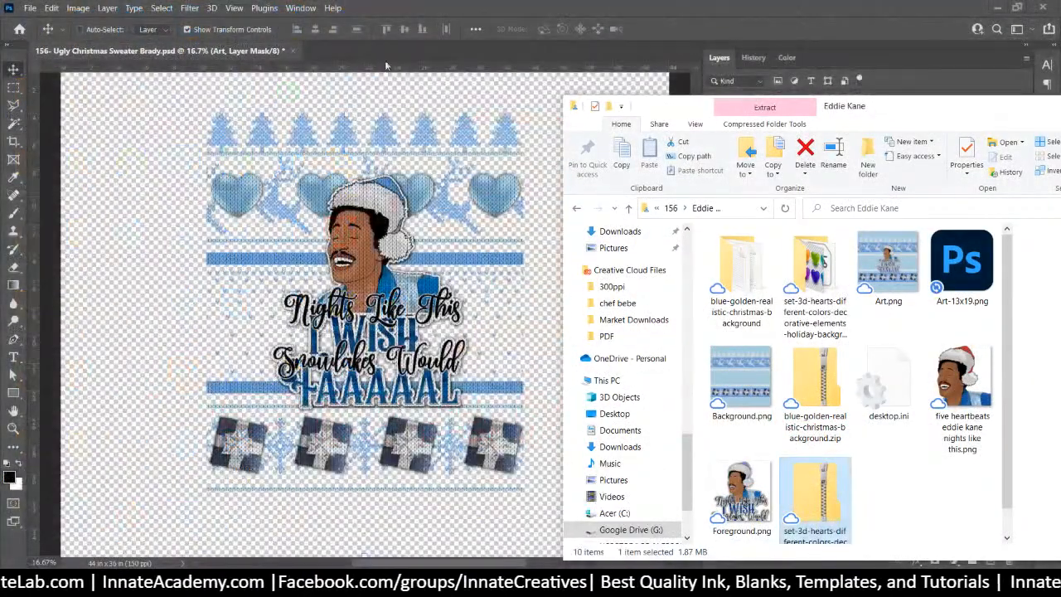
left_click(673, 210)
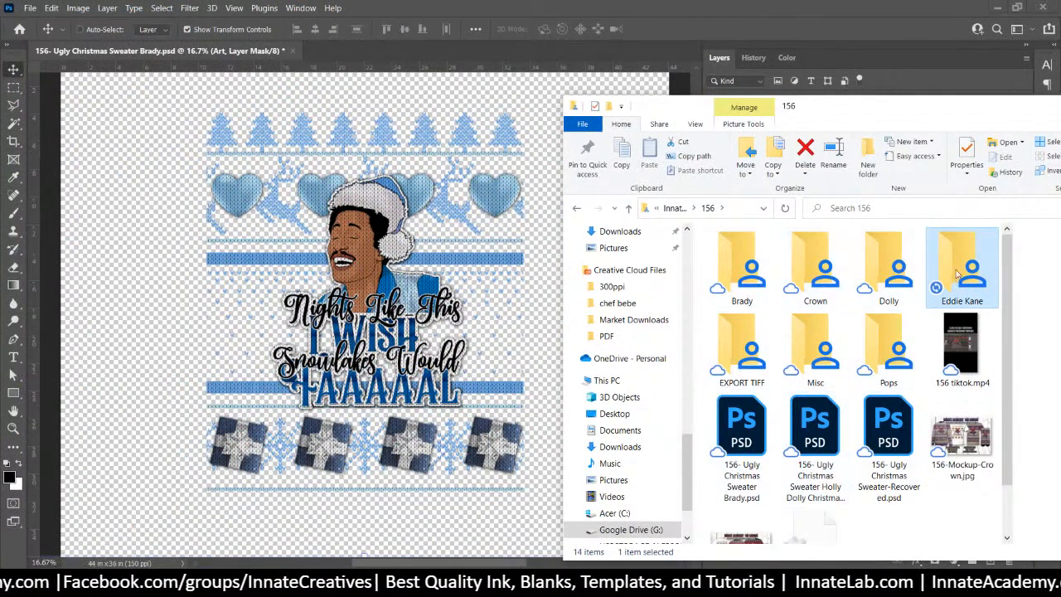
left_click(741, 358)
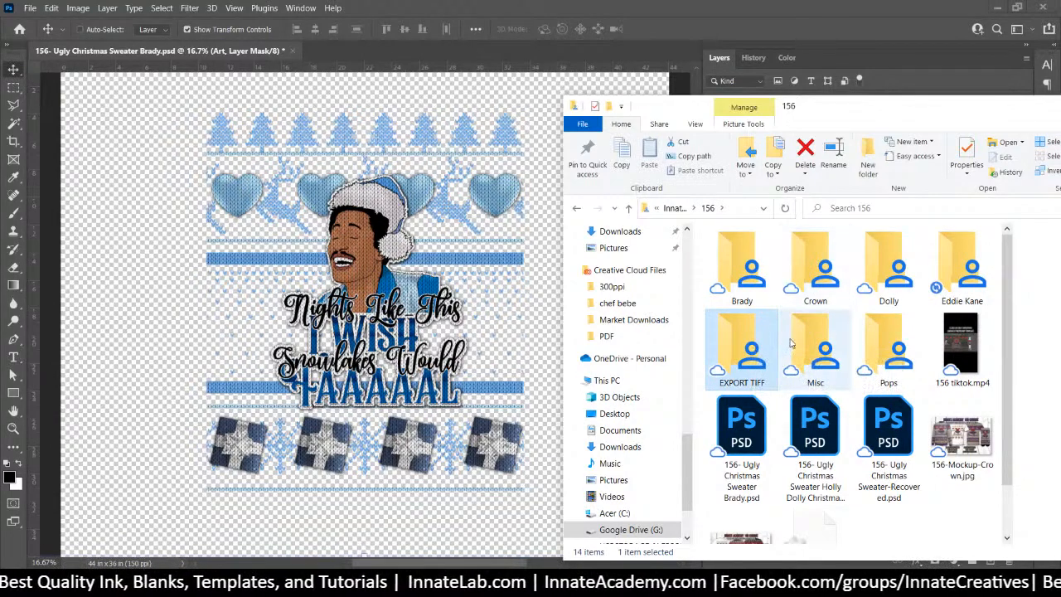
double_click(816, 353)
scroll(844, 323, "down", 3)
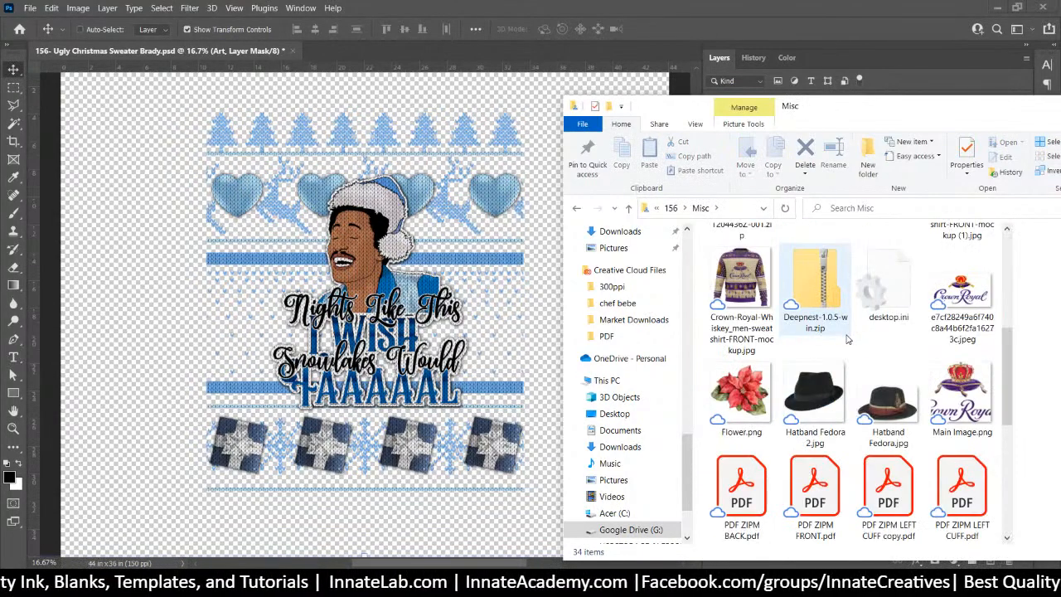
scroll(847, 338, "up", 5)
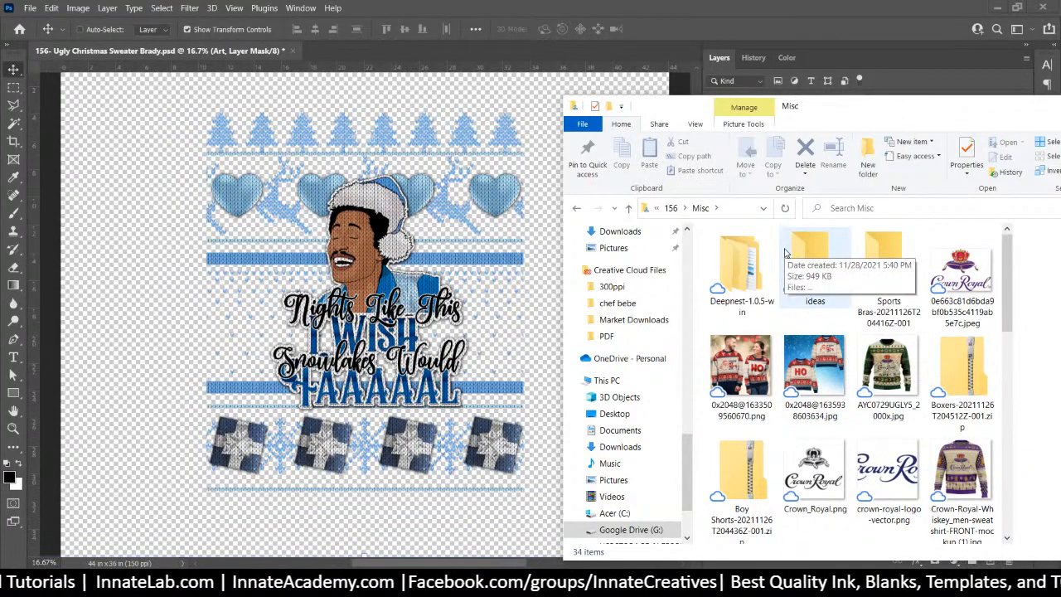
scroll(839, 277, "down", 5)
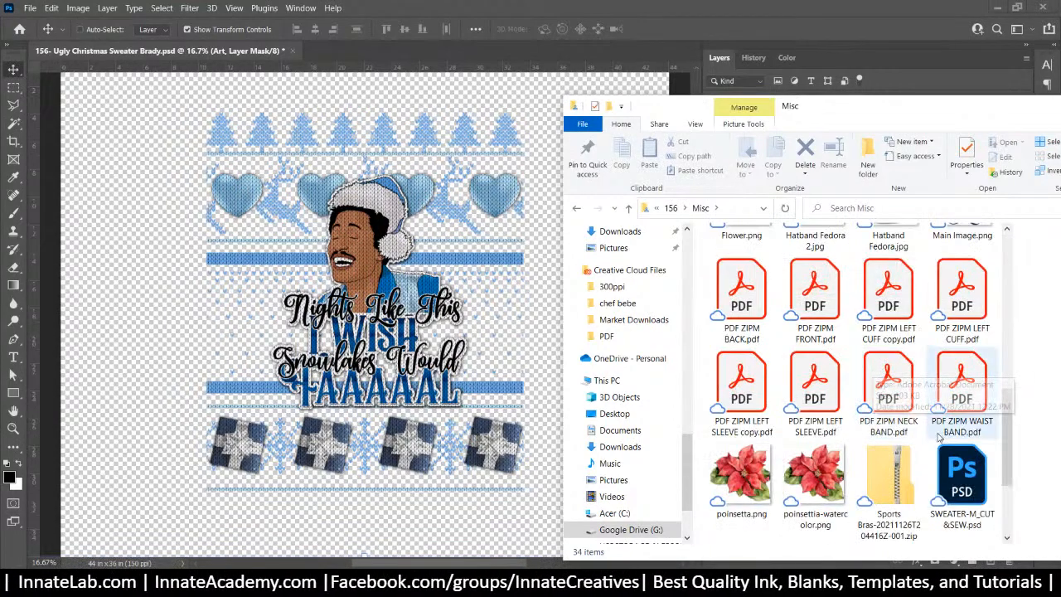
scroll(953, 373, "down", 2)
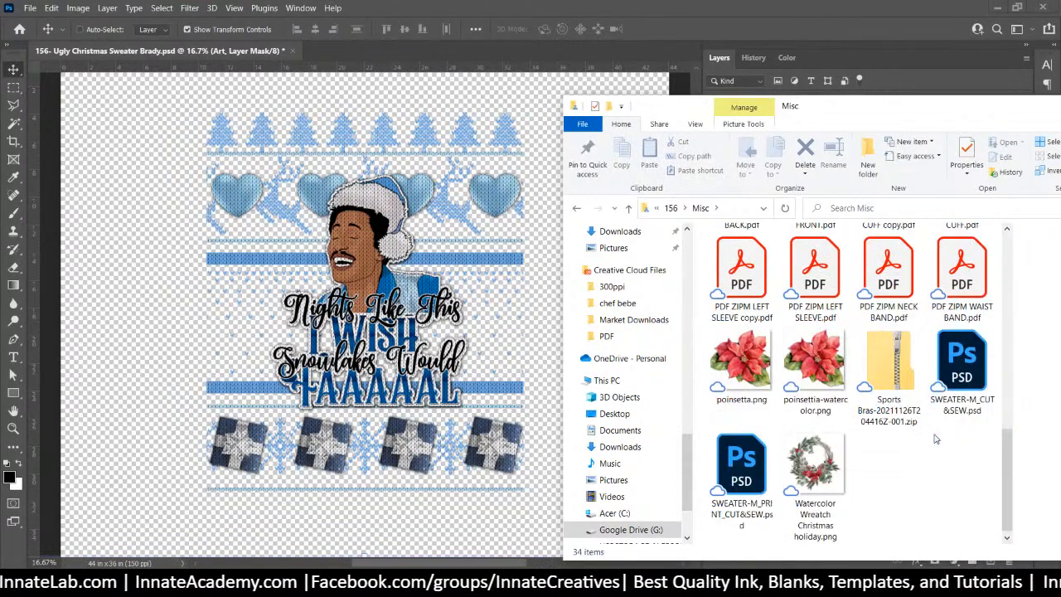
double_click(738, 474)
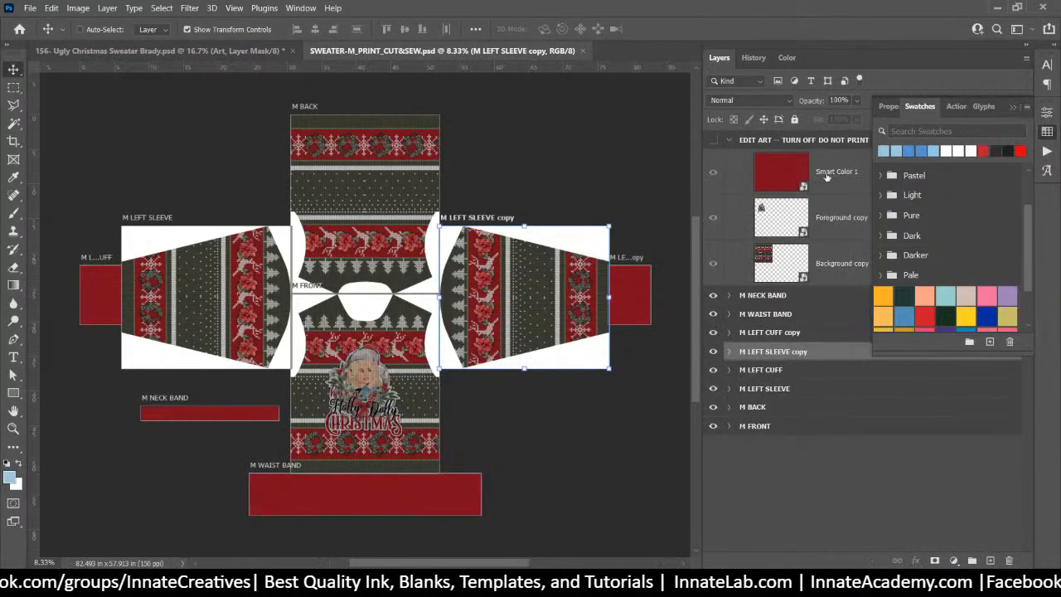
Select the Background copy layer and browse to the folder holding the blue replacement art
left_click(822, 180)
left_click(842, 230)
left_click(769, 256)
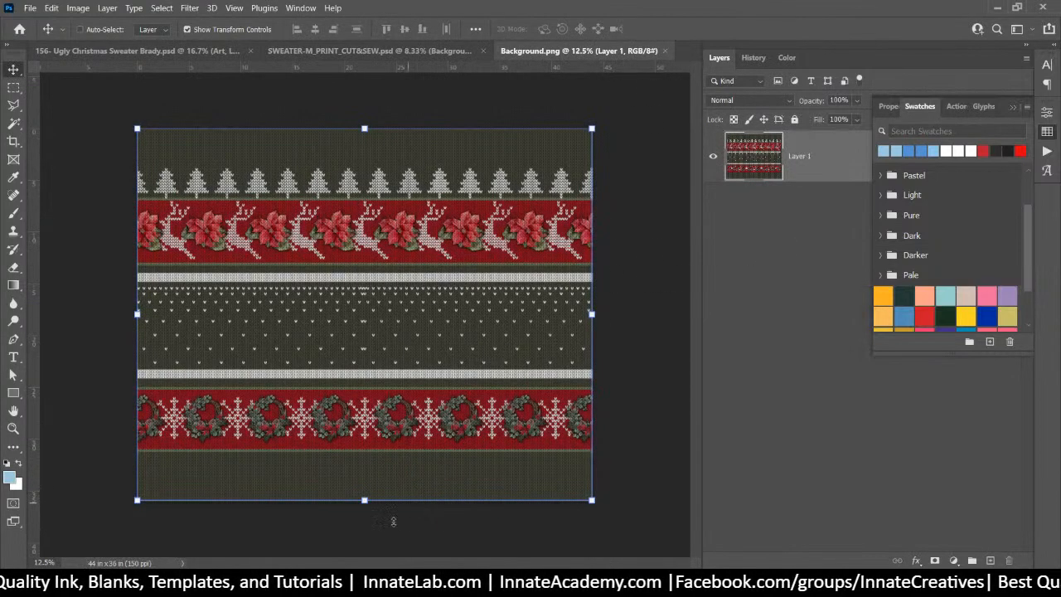
mouse_move(527, 584)
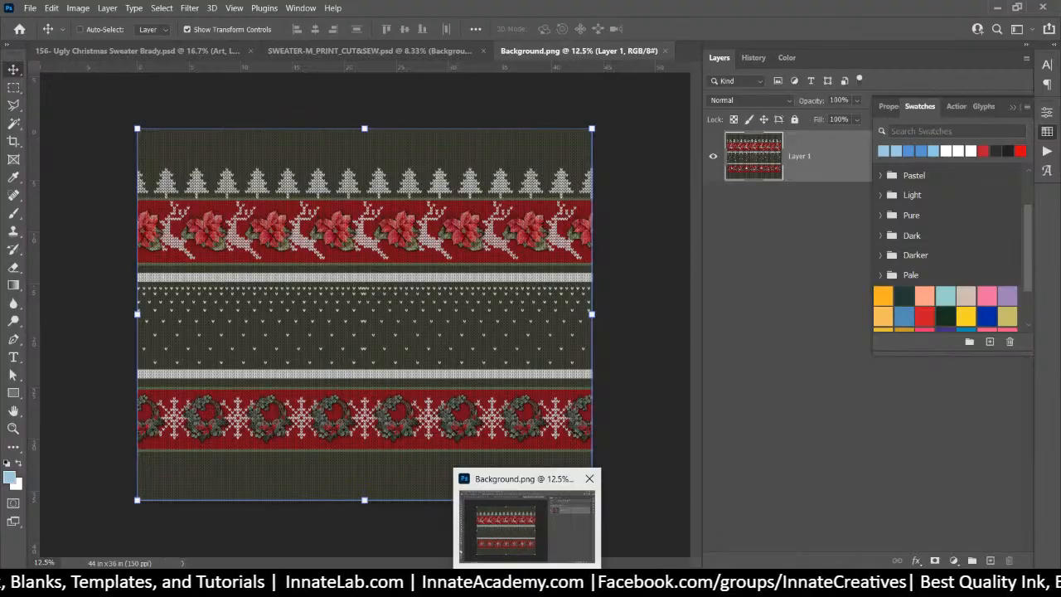
mouse_move(624, 503)
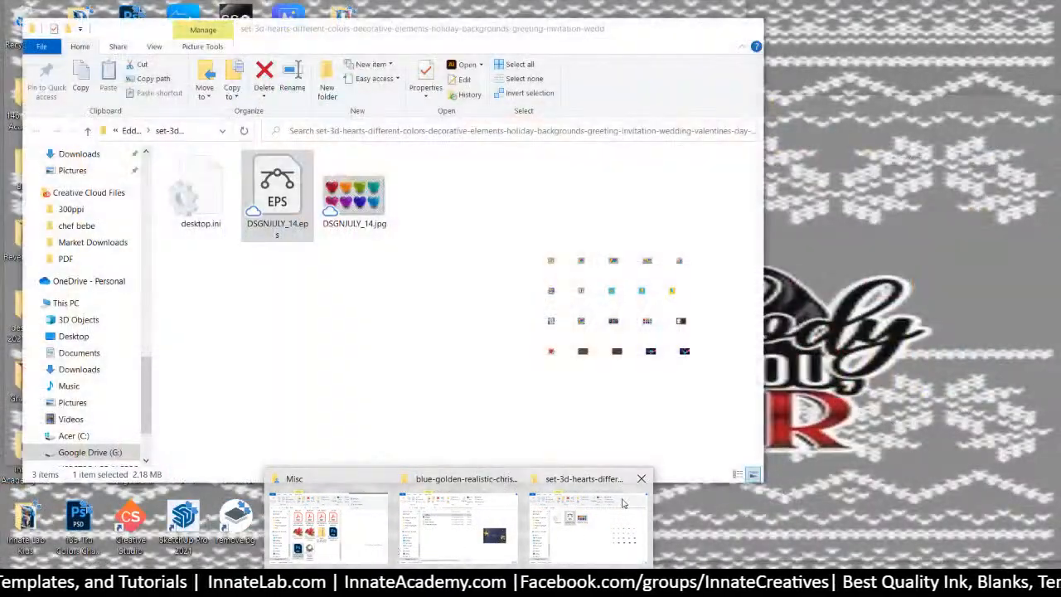
left_click(640, 478)
left_click(577, 479)
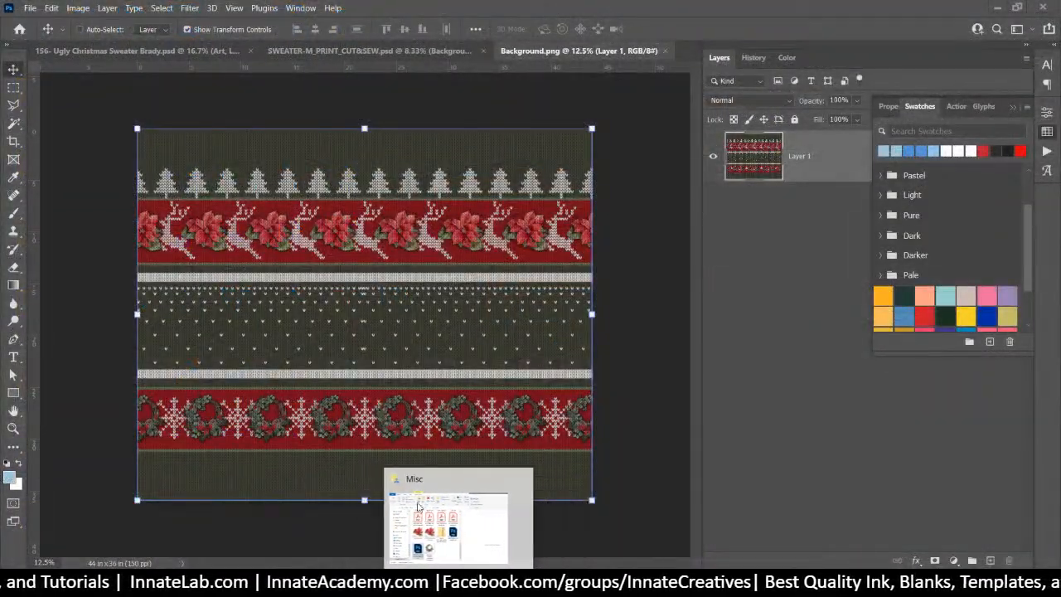
left_click(419, 508)
left_click(672, 209)
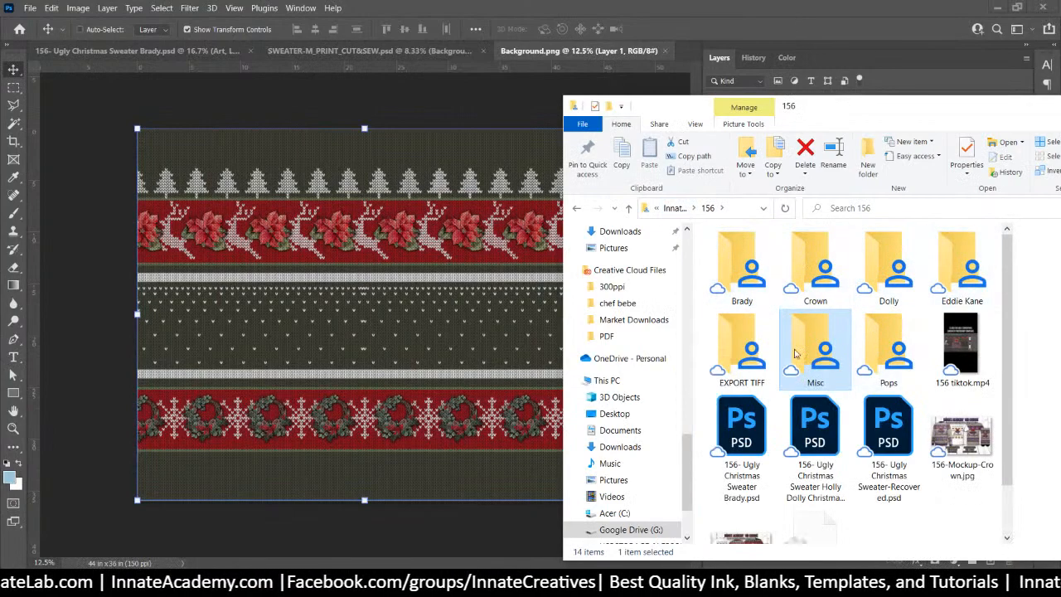
double_click(974, 270)
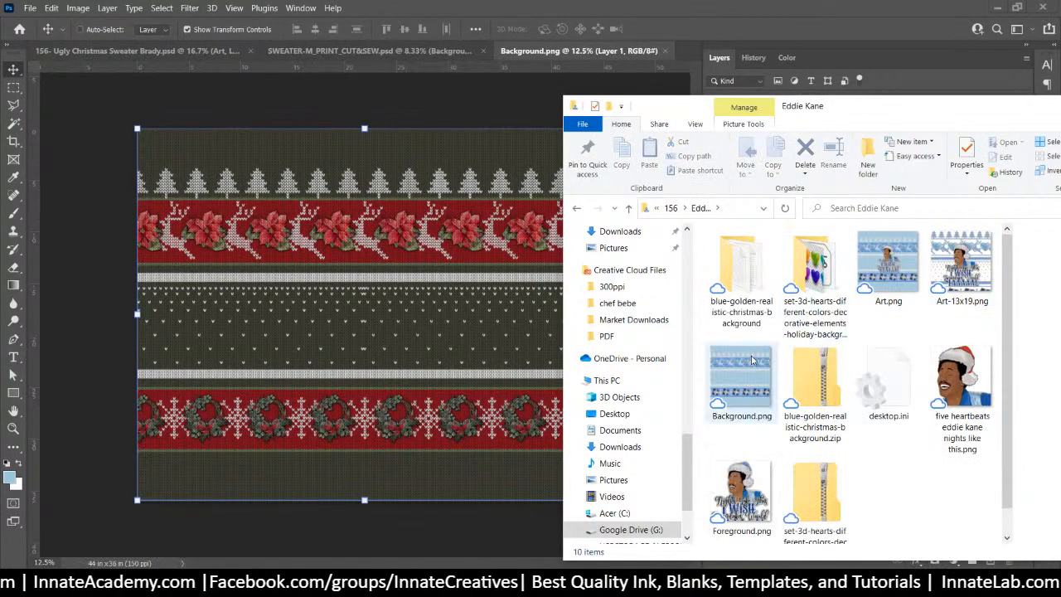
Place the blue Background.png, delete the old red pattern layer, then save and close
left_click_drag(752, 359, 257, 290)
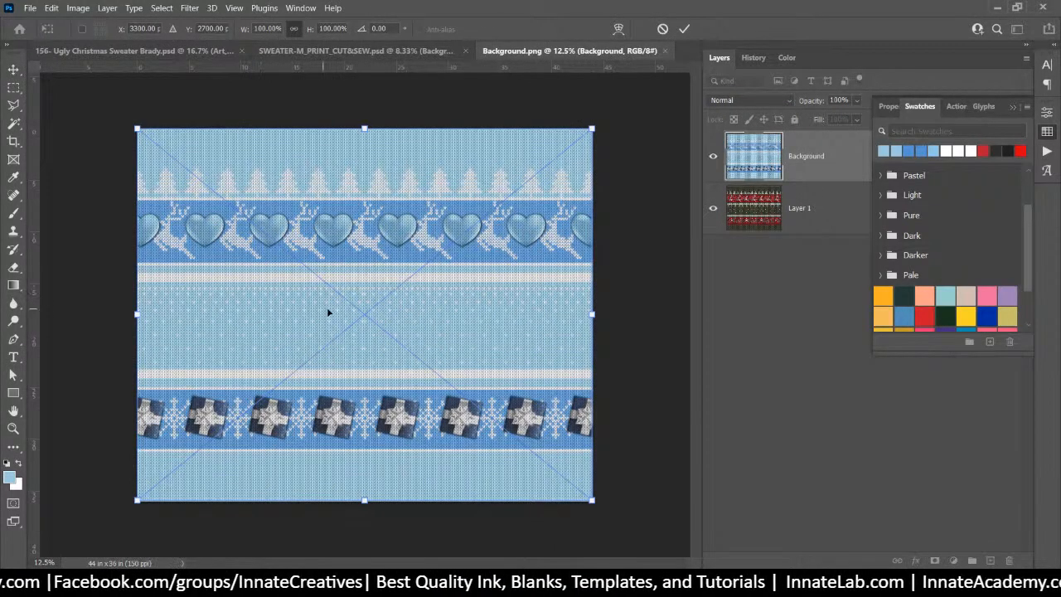
key("Return")
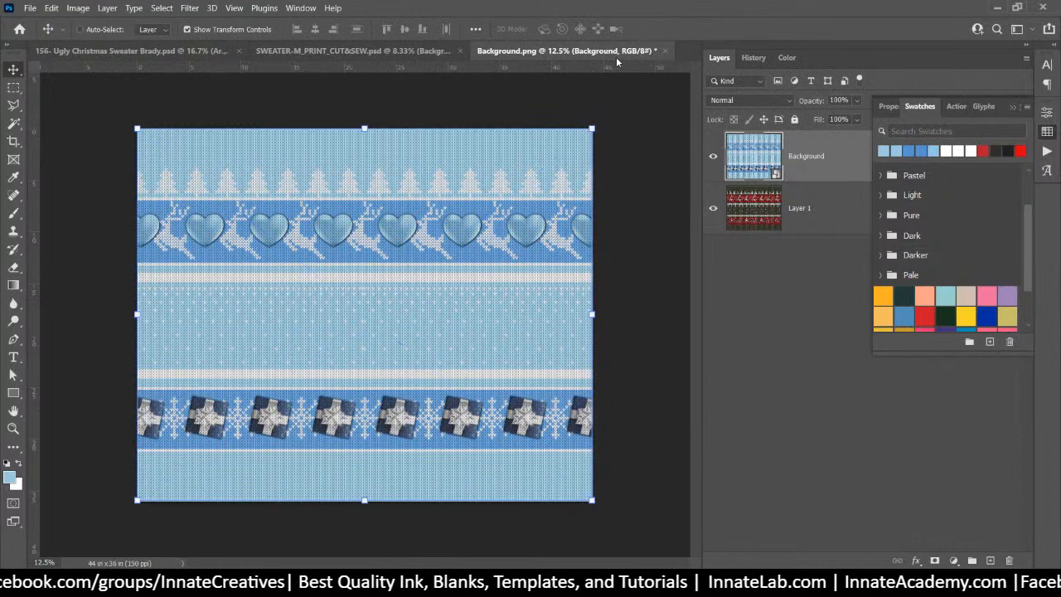
left_click(808, 225)
key("Delete")
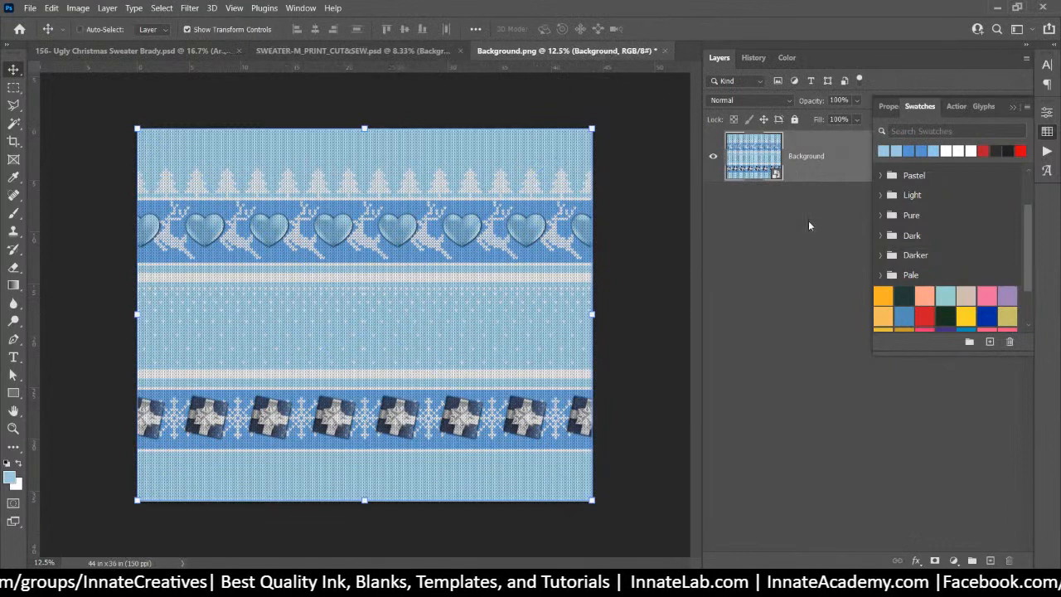
left_click(666, 51)
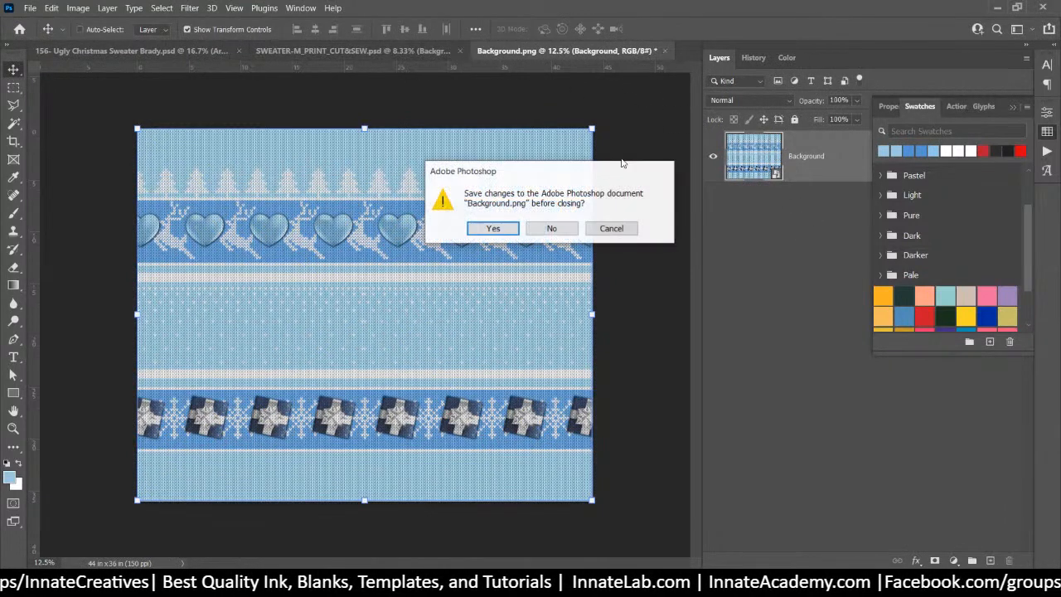
left_click(489, 228)
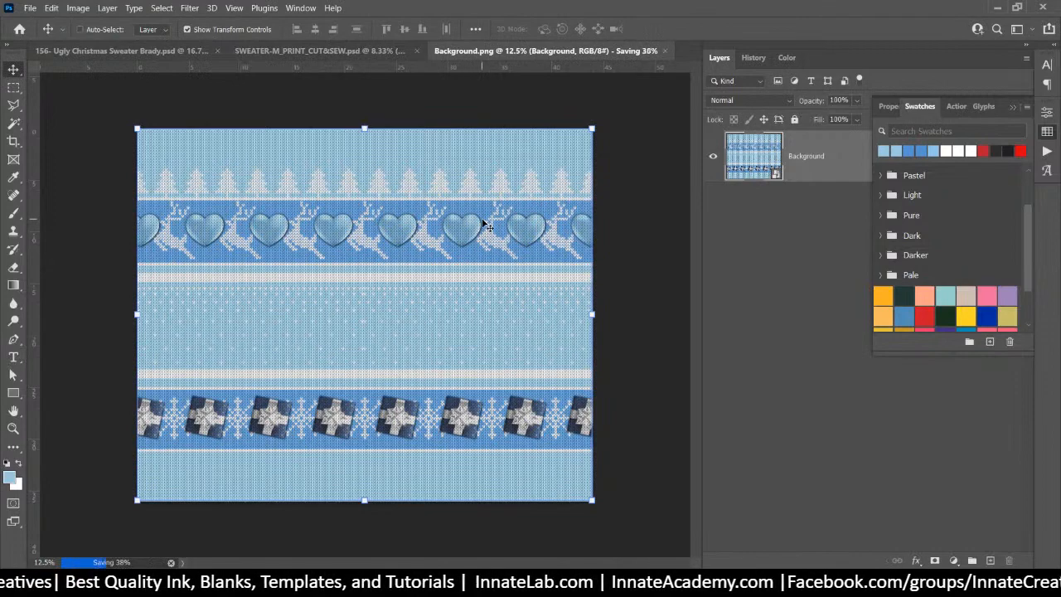
Save the sweater layout as SWEATER-M_PRINT_CUT&SEW-eddie.psd, accepting the compatibility option
left_click(331, 51)
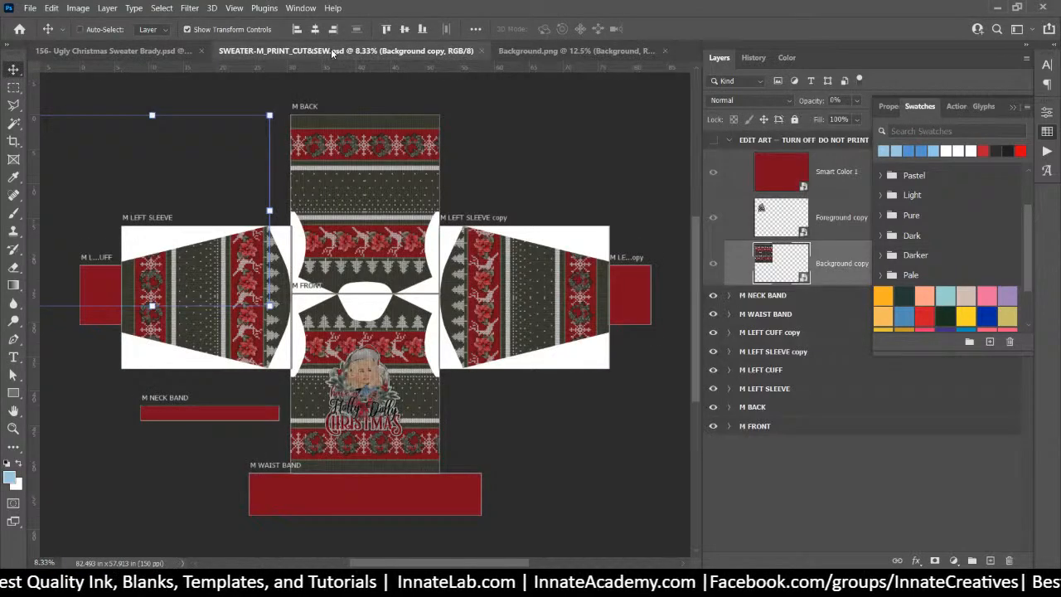
left_click(30, 8)
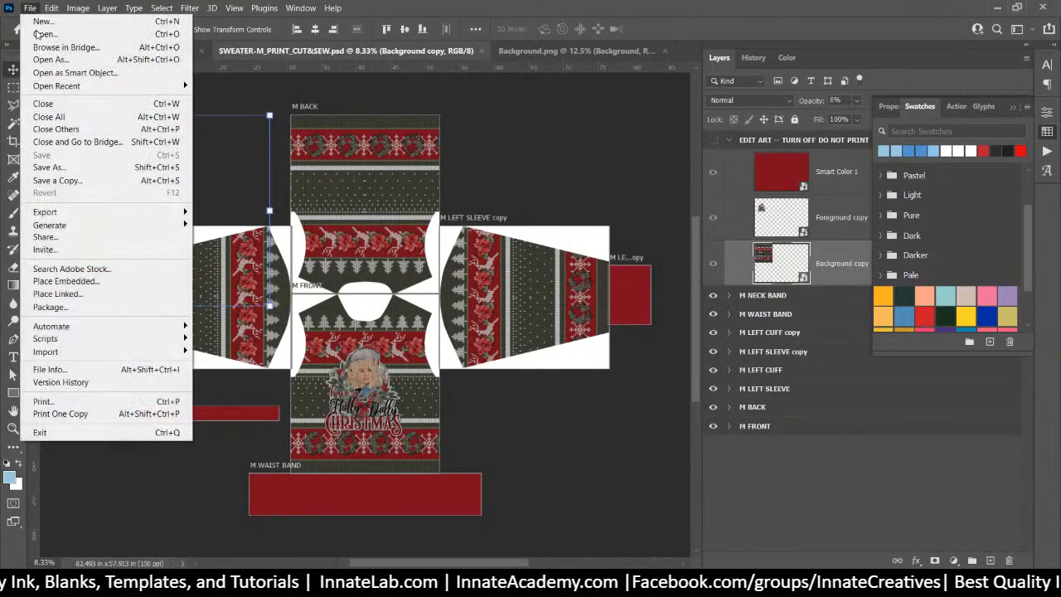
left_click(77, 169)
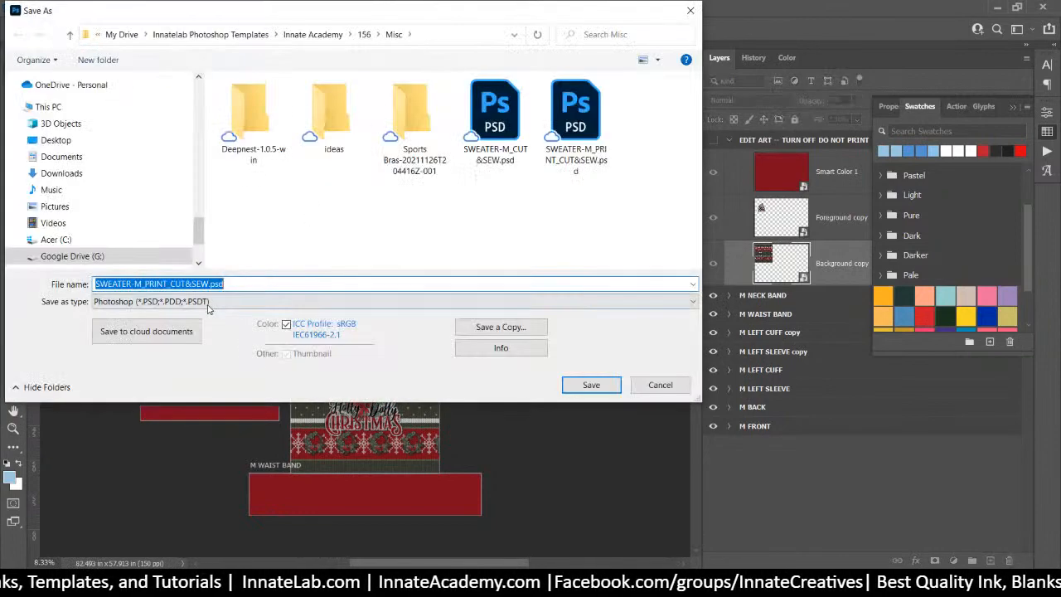
left_click(211, 283)
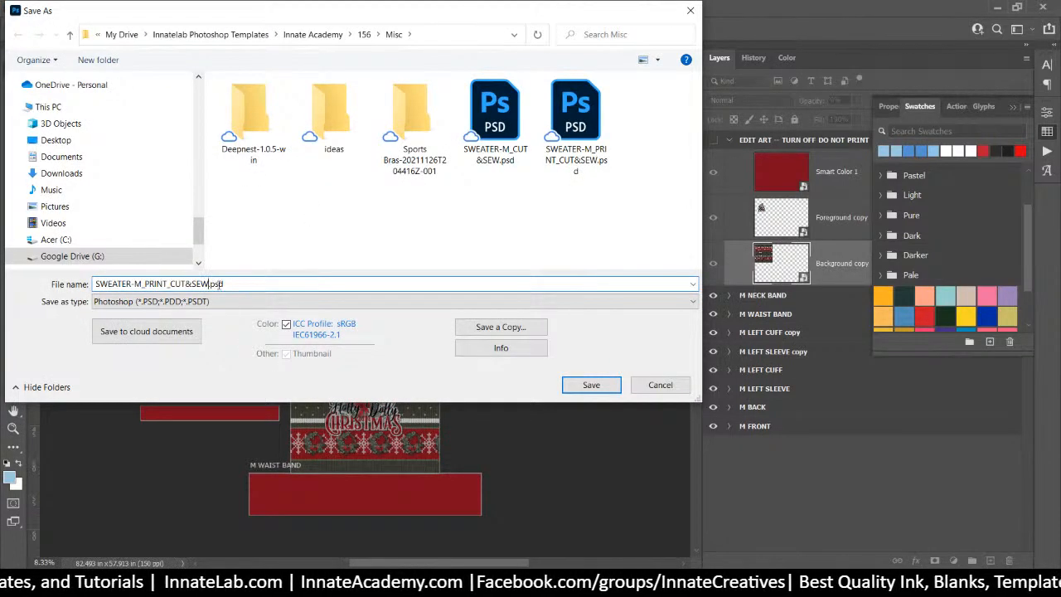
type("-brady")
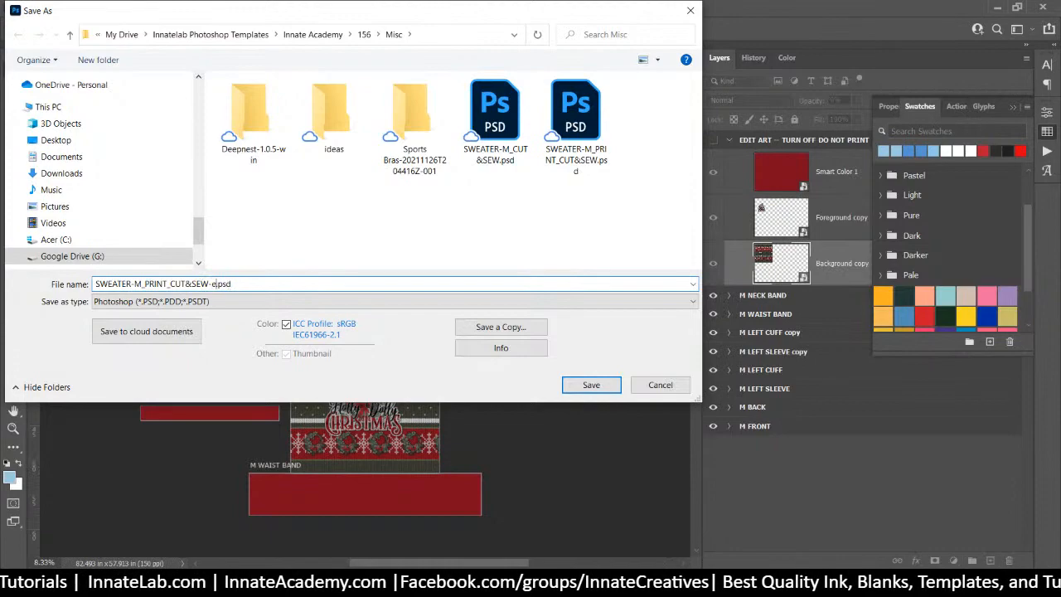
key("Return")
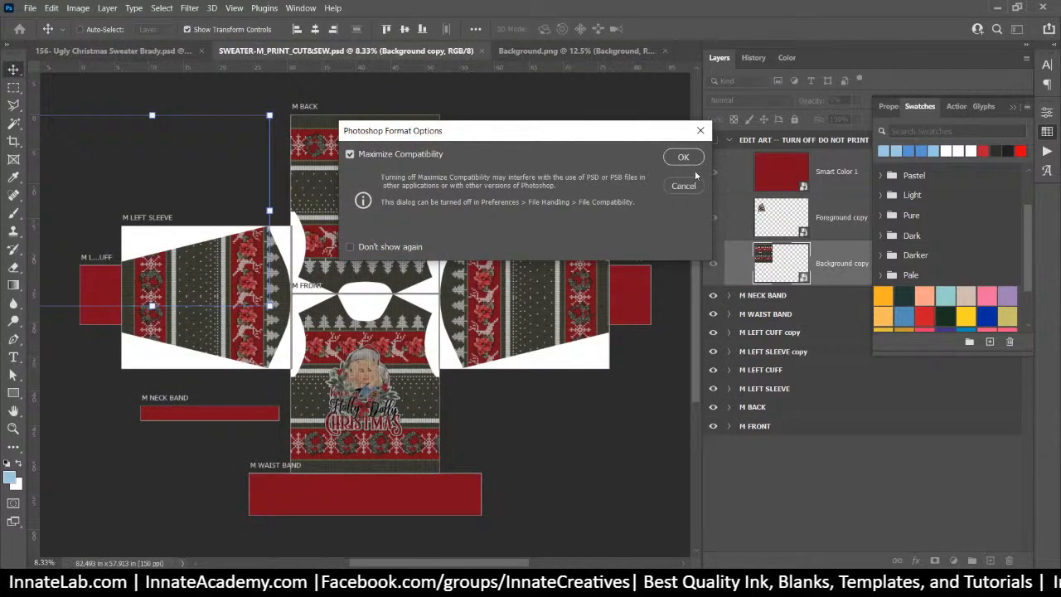
left_click(681, 157)
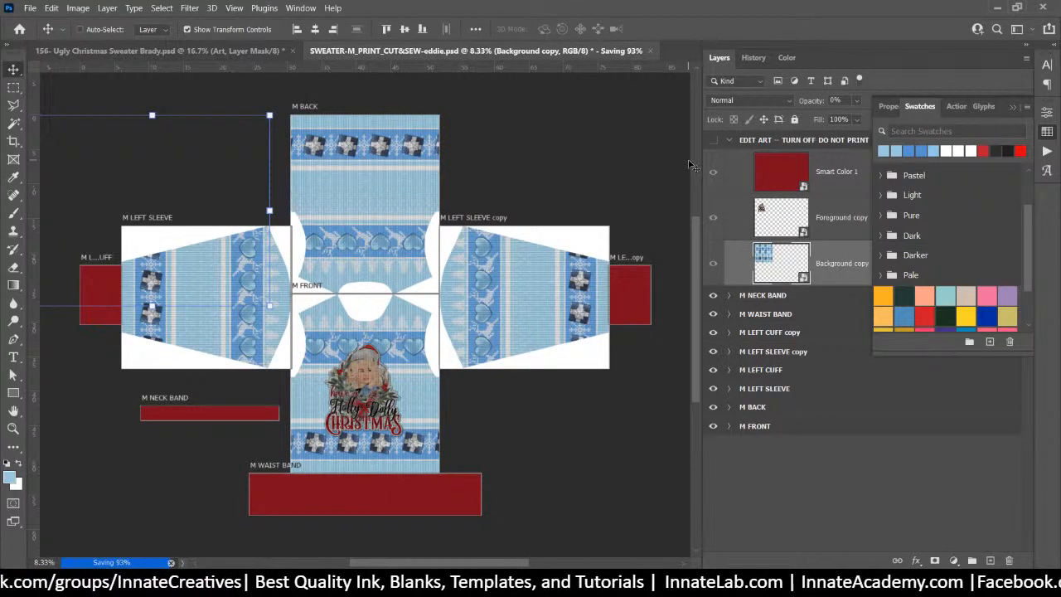
Replace the Foreground copy's Christmas portrait with the Foreground.png snowflakes art, then save and close
left_click(769, 217)
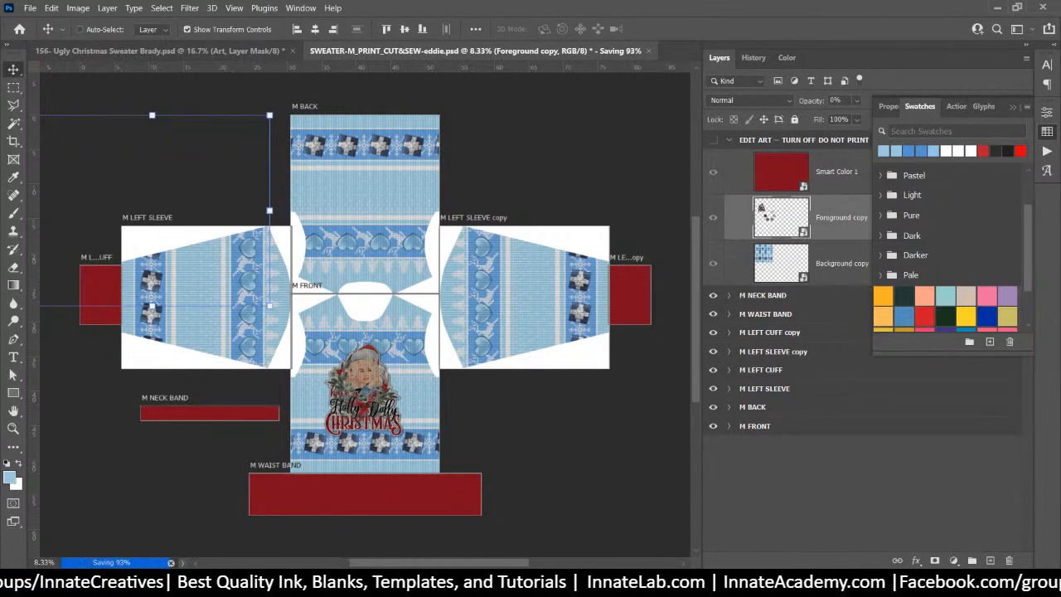
double_click(769, 217)
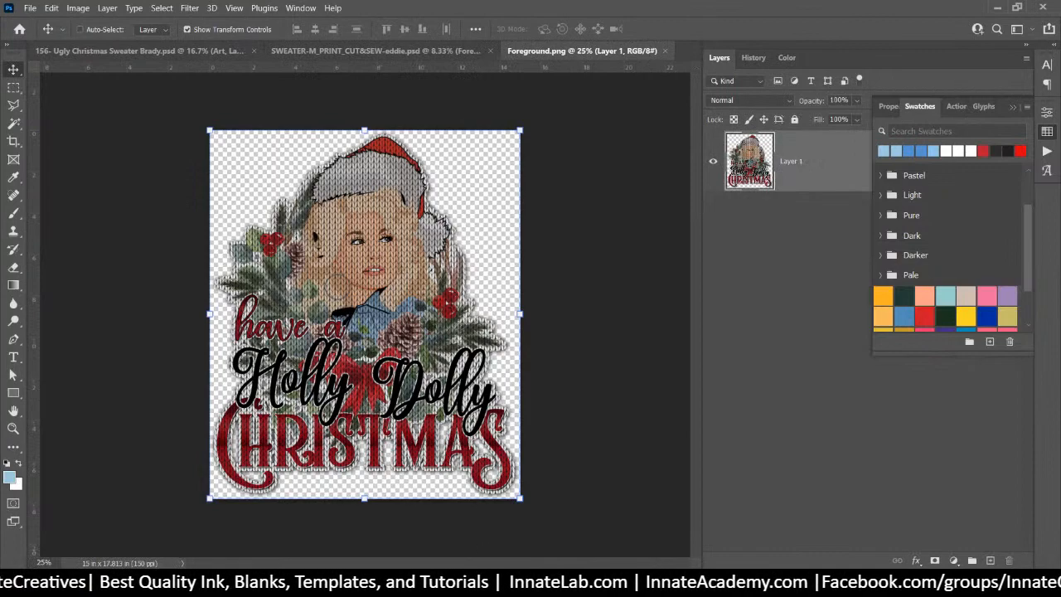
key("alt+Tab")
left_click(741, 502)
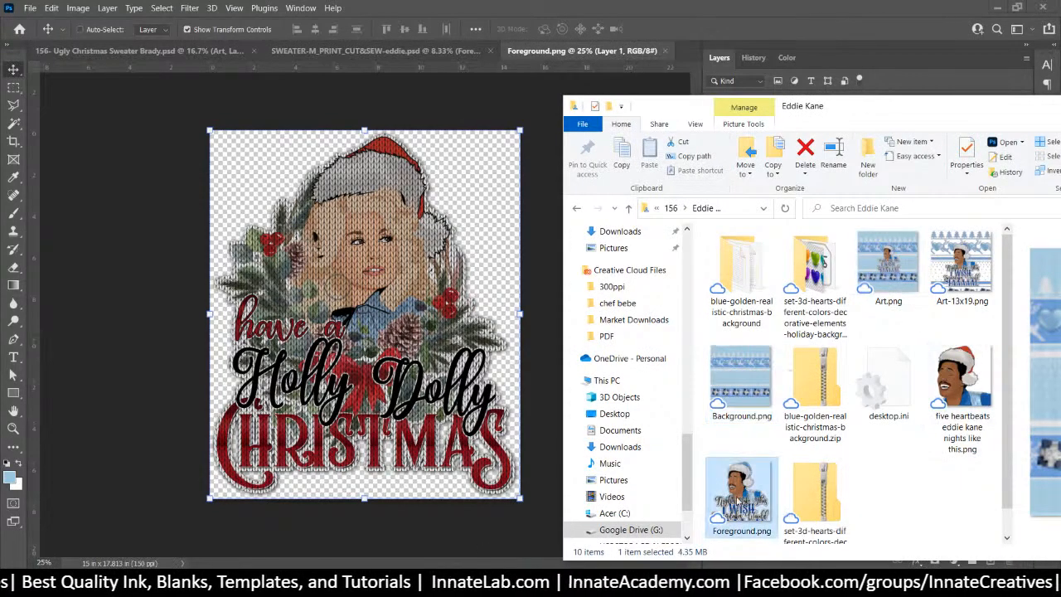
left_click_drag(740, 501, 431, 340)
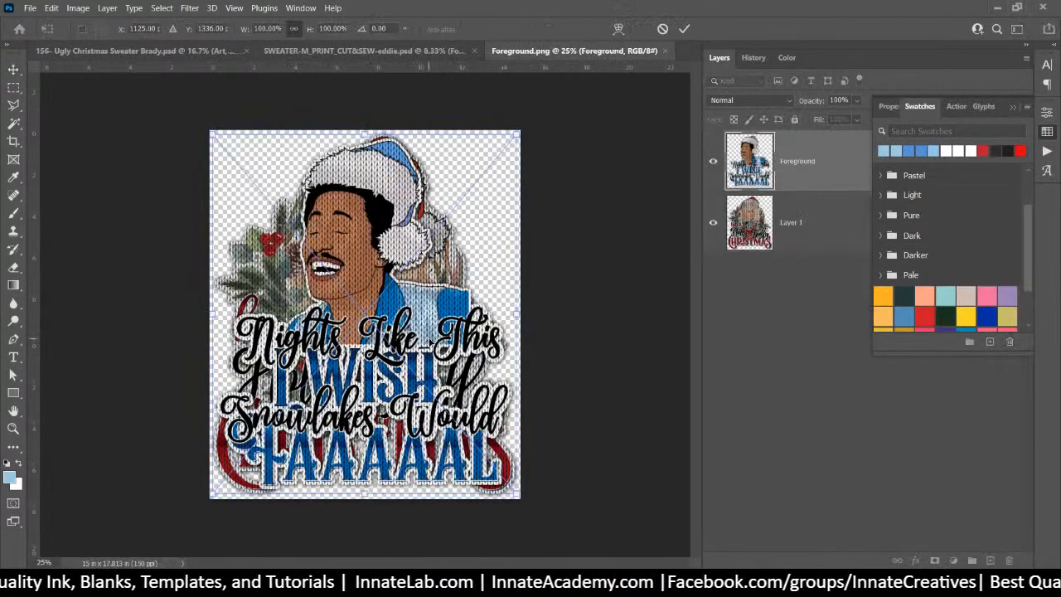
left_click(807, 251)
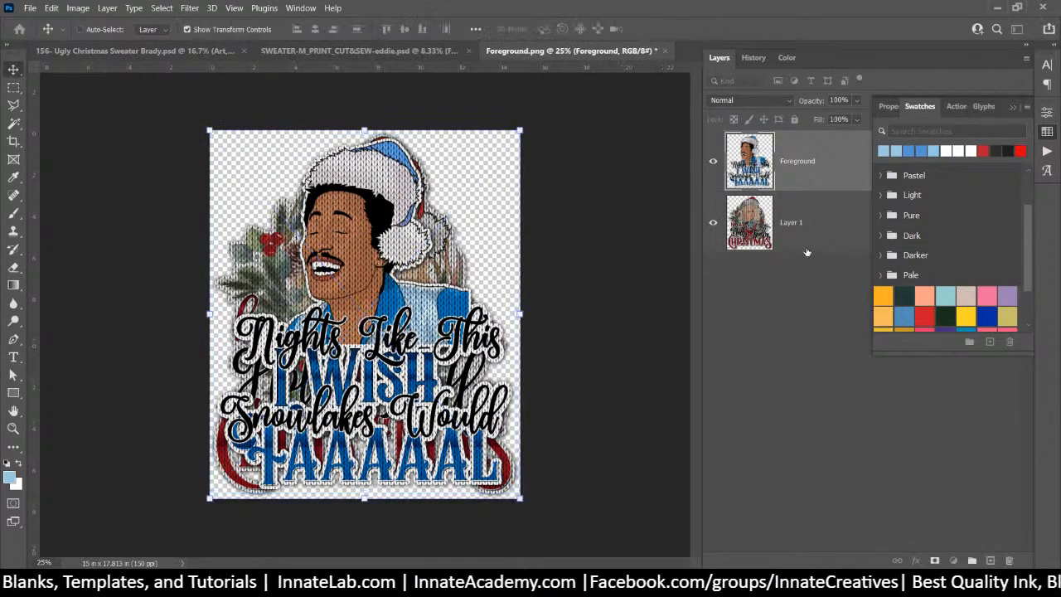
key("Delete")
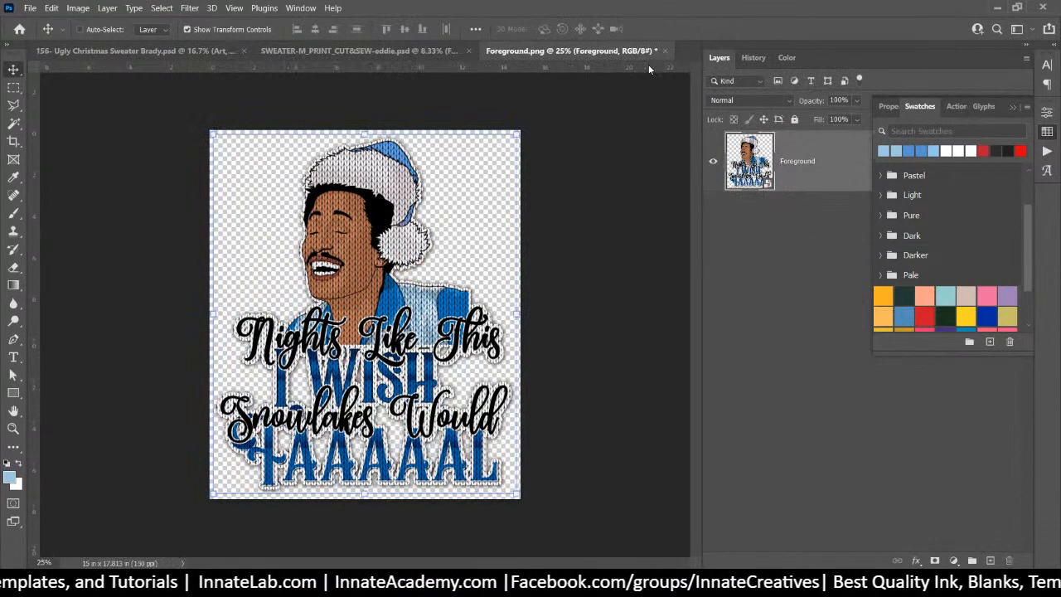
left_click(668, 52)
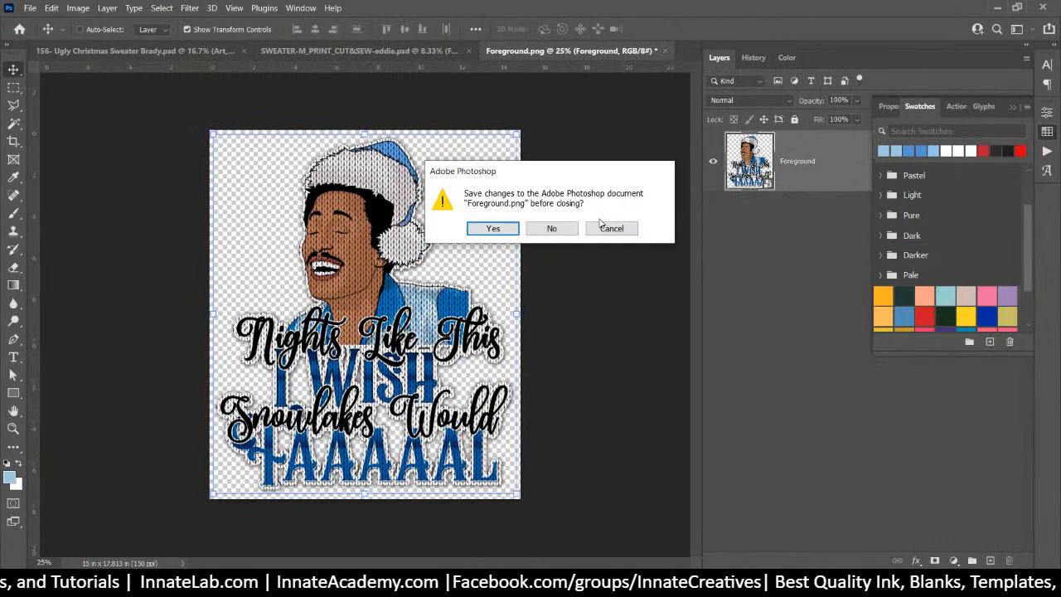
left_click(497, 228)
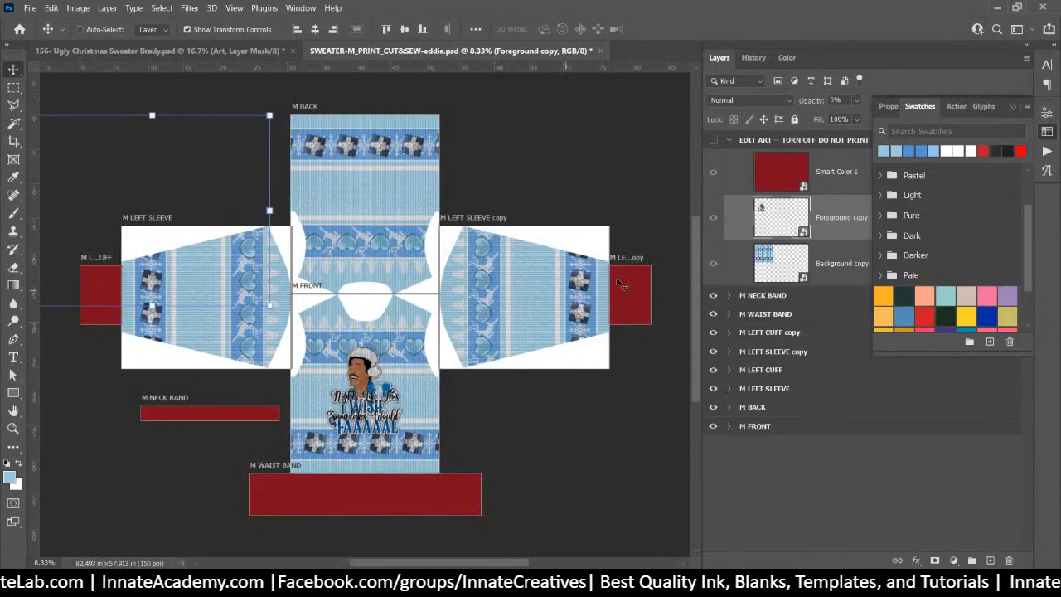
Fill the Smart Color 11 document with the blue swatch and save it back to the layout
double_click(768, 169)
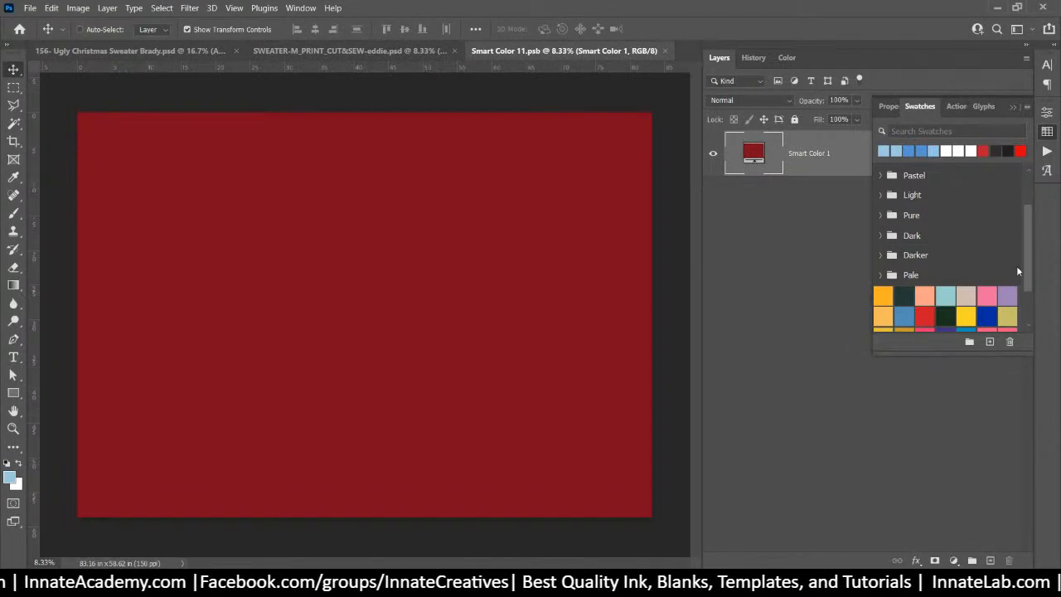
scroll(945, 274, "down", 3)
left_click(883, 323)
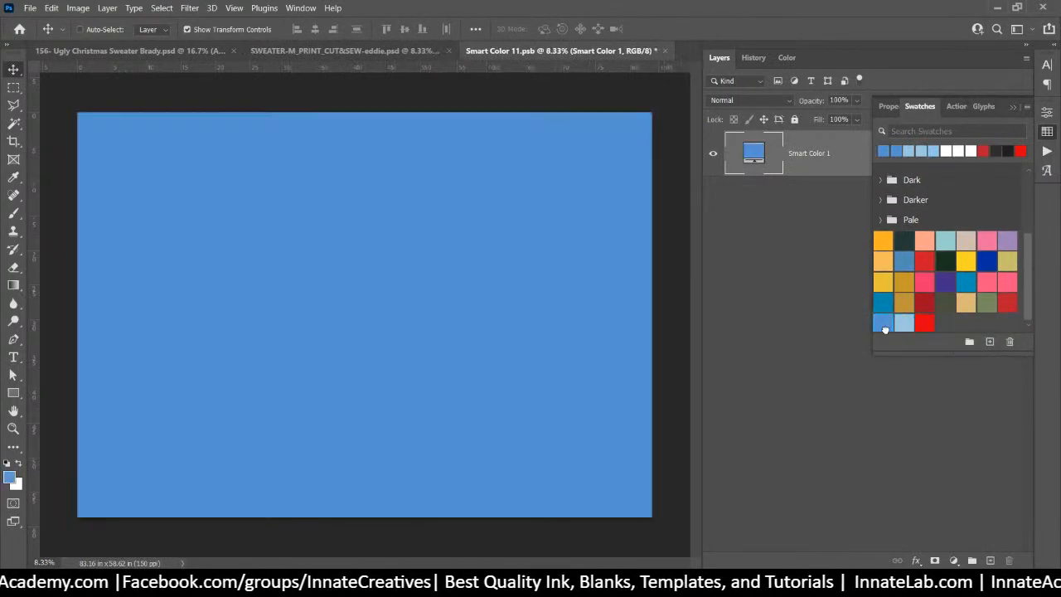
left_click(668, 52)
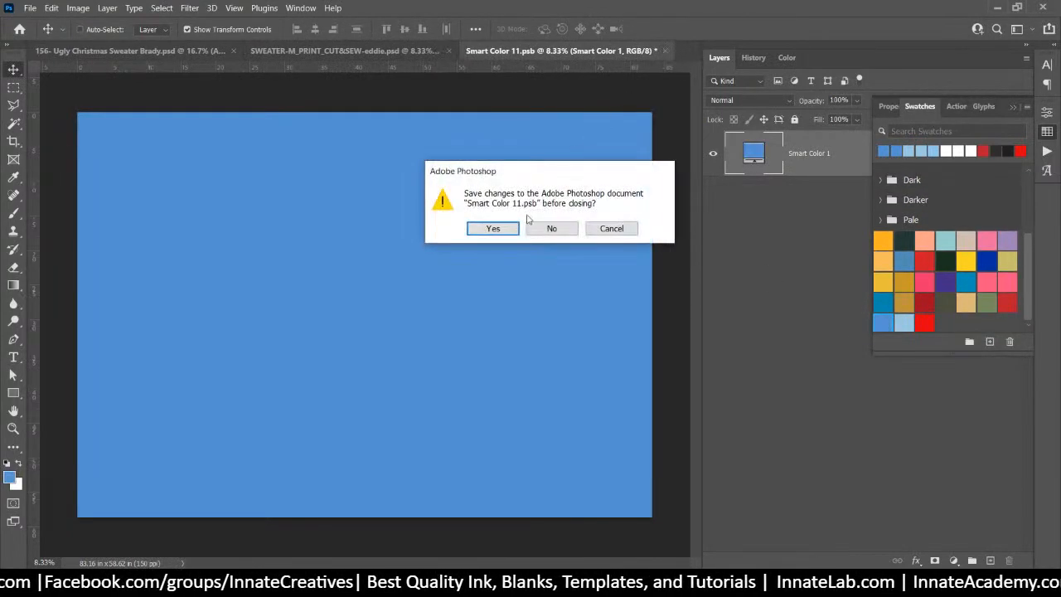
left_click(502, 227)
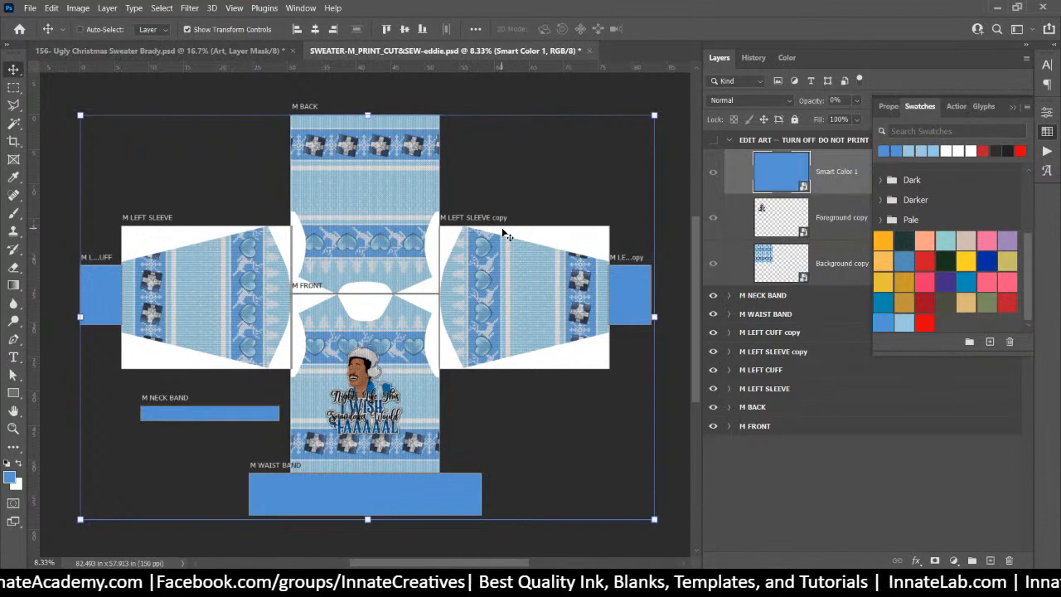
Open the background pattern smart object and browse in Explorer to the Brady folder
double_click(767, 253)
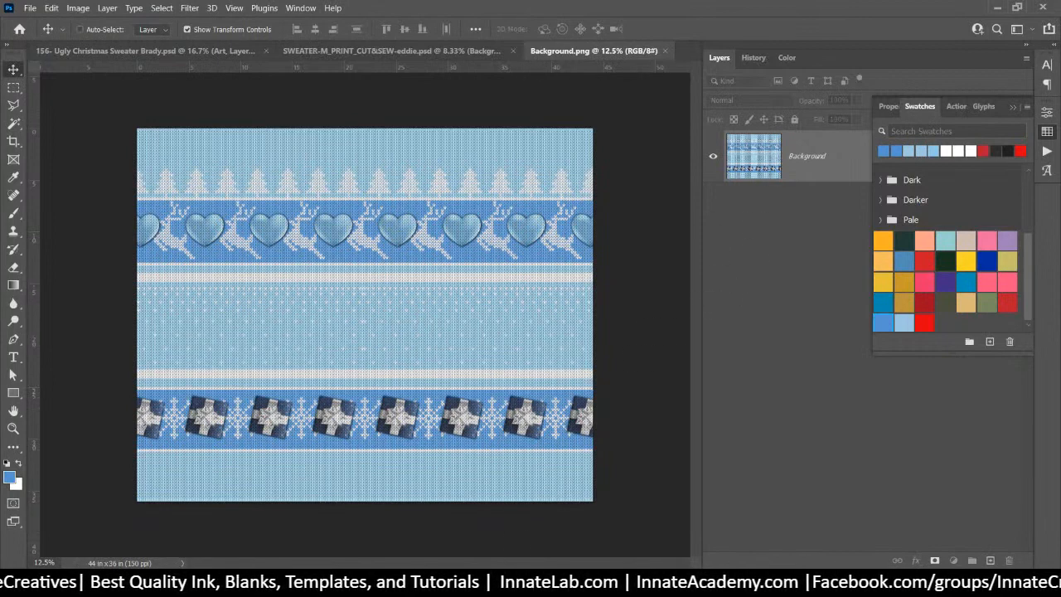
key("alt+Tab")
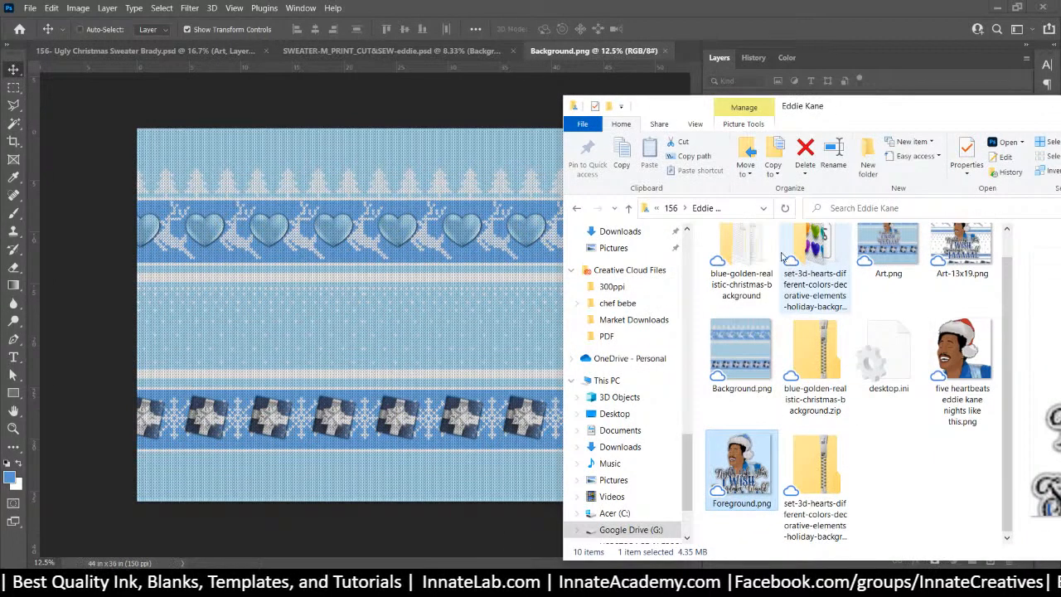
left_click(681, 207)
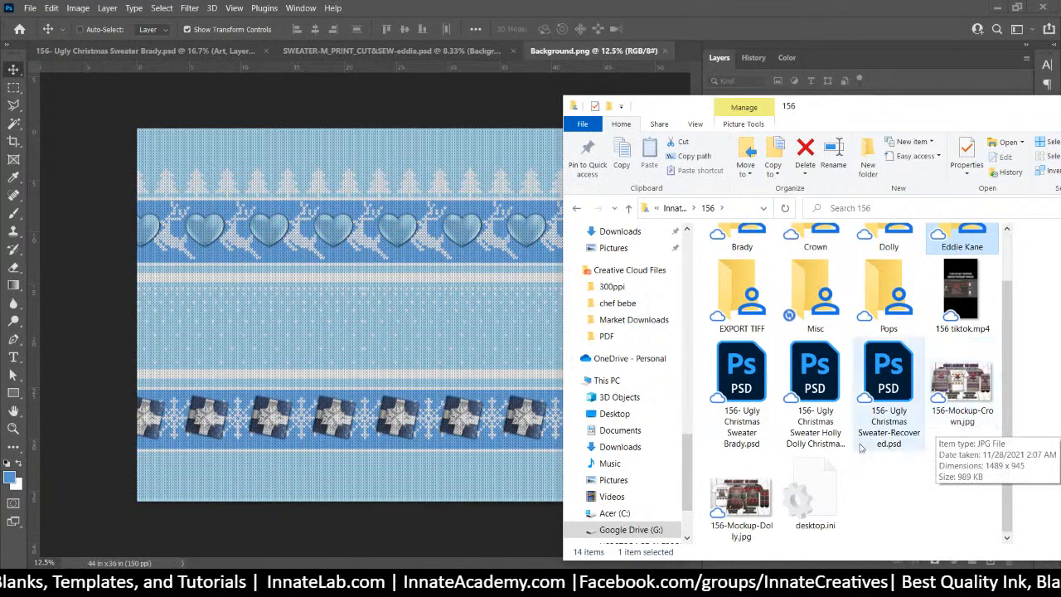
scroll(920, 478, "down", 1)
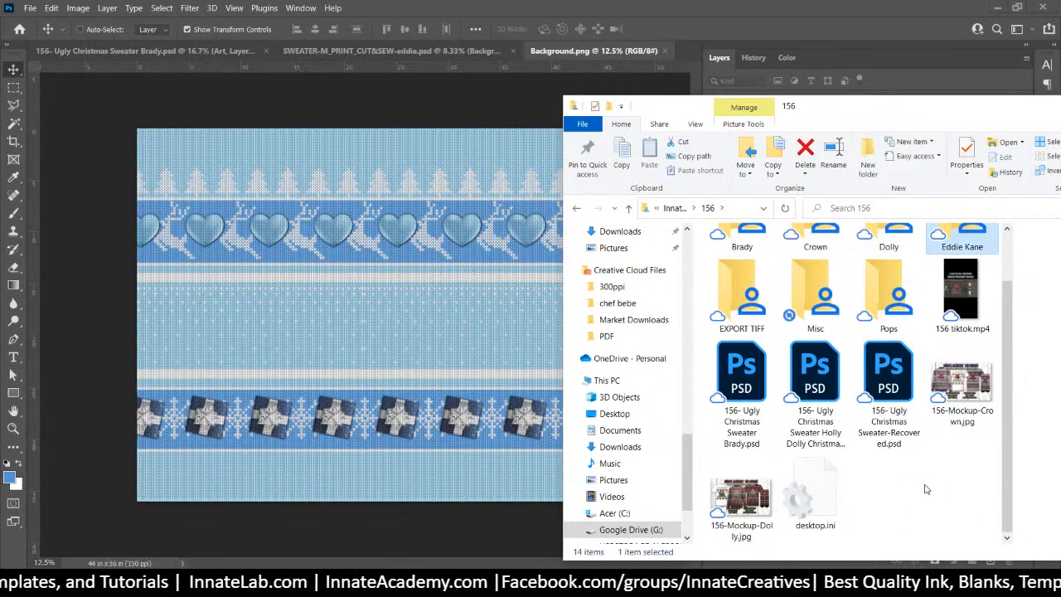
scroll(926, 490, "up", 1)
left_click(741, 266)
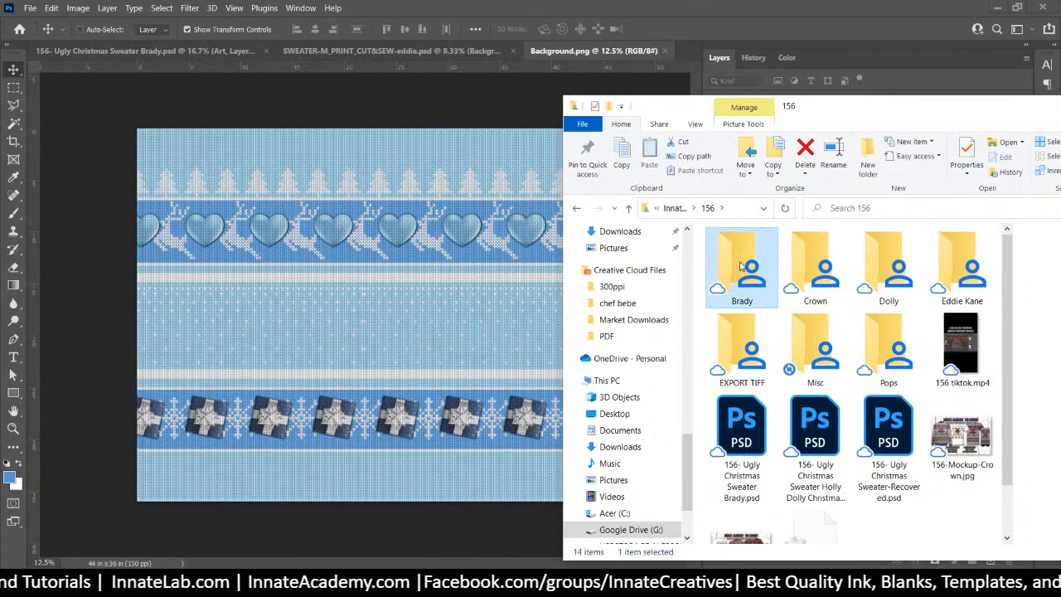
double_click(741, 265)
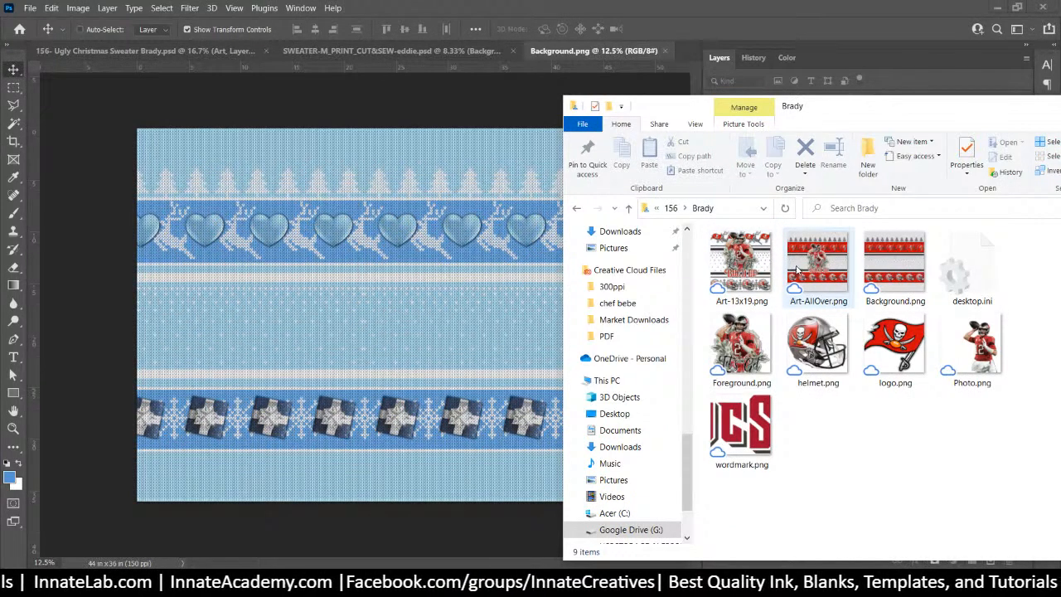
Place Brady's Background.png, delete the old blue pattern layer, and save the smart object
left_click_drag(891, 277, 400, 307)
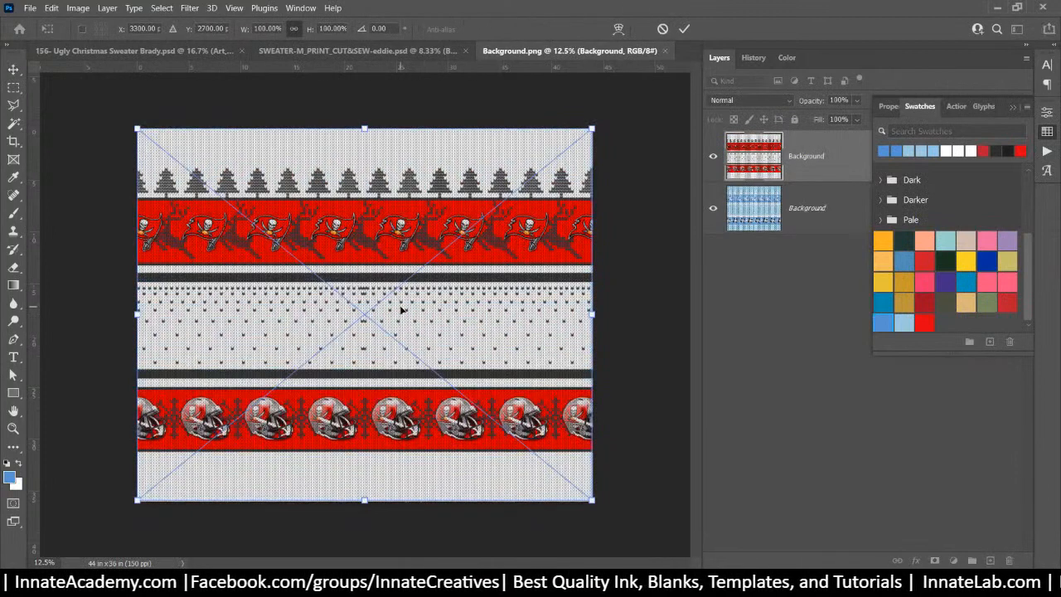
key("Return")
left_click(816, 224)
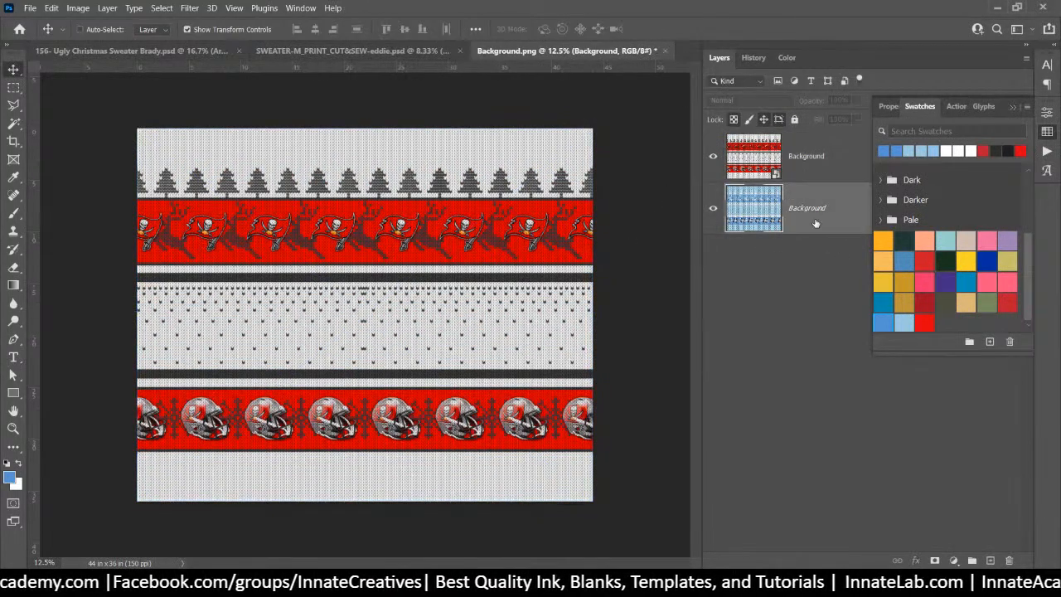
key("Delete")
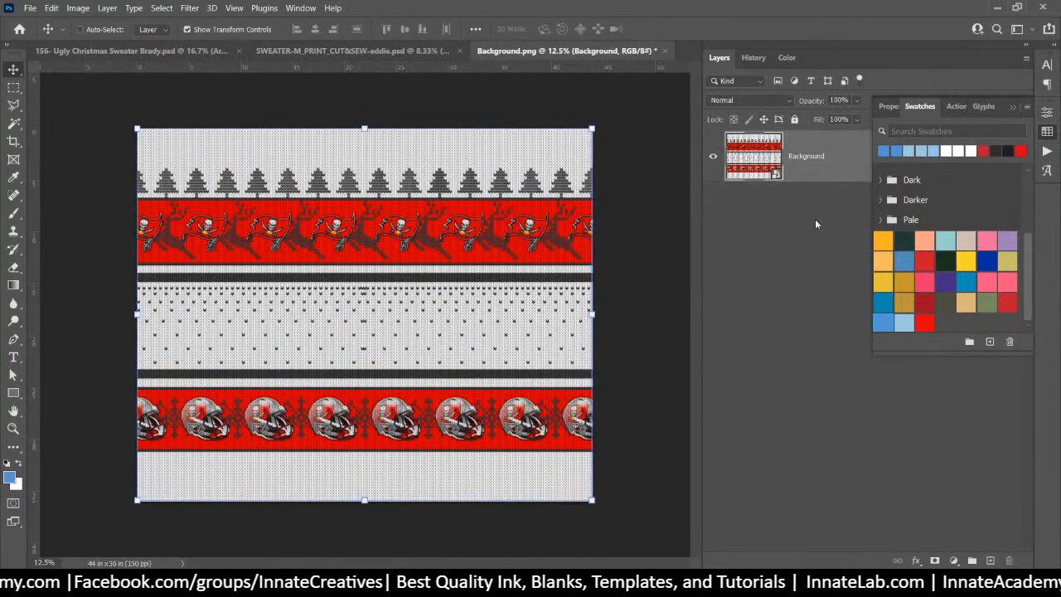
left_click(665, 50)
left_click(497, 229)
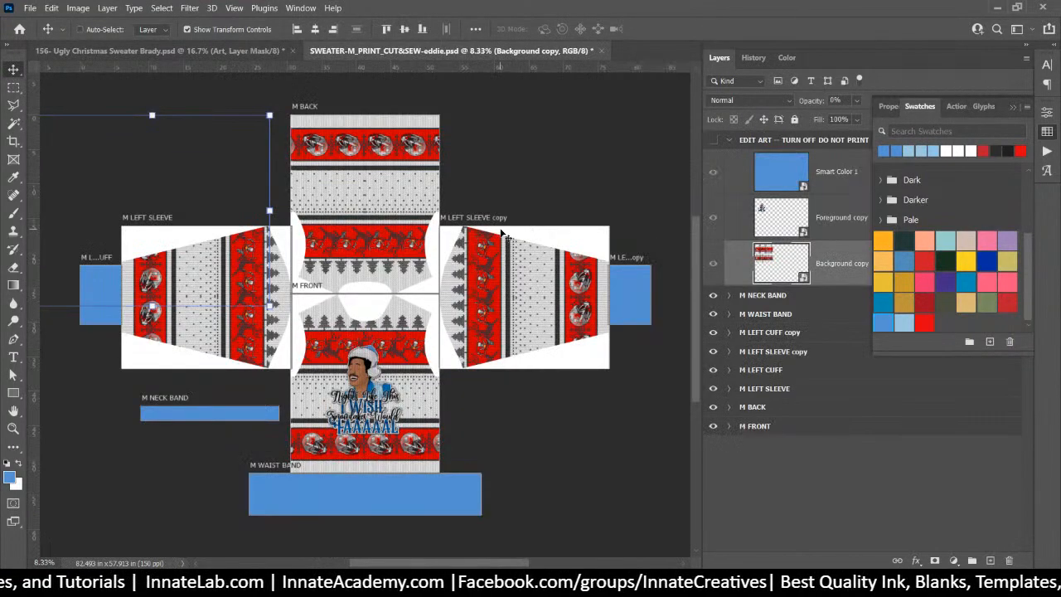
Place Brady's Foreground.png in the Foreground copy smart object, delete the Eddie layer, and save
double_click(780, 215)
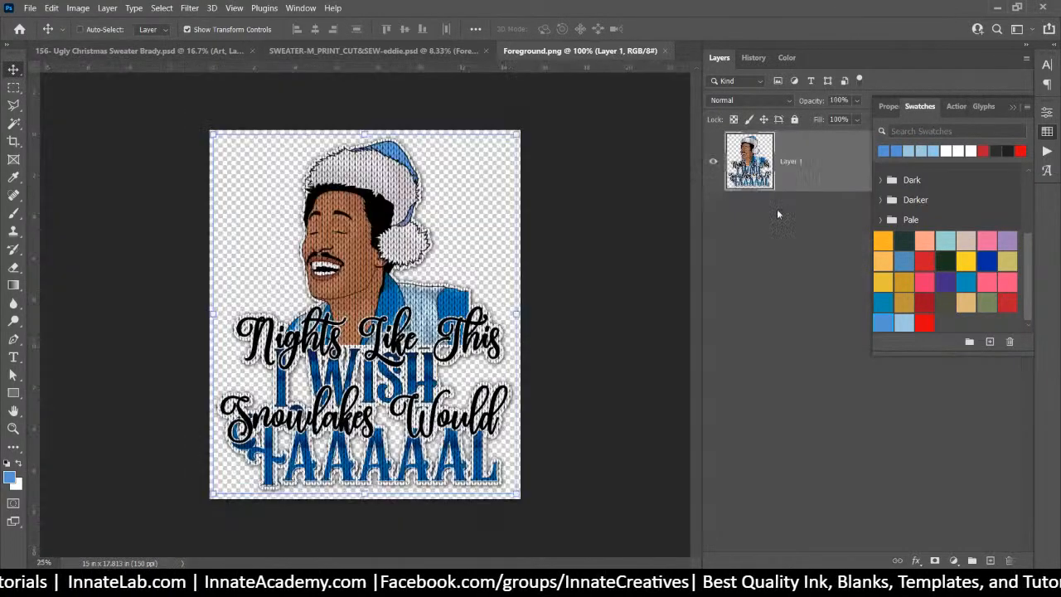
key("alt+Tab")
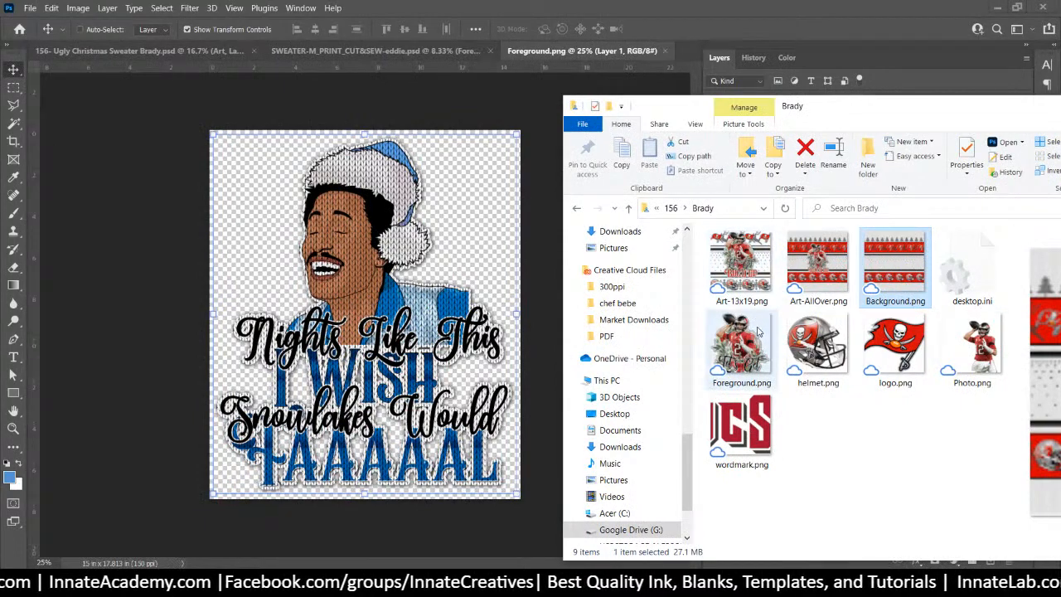
left_click_drag(750, 350, 394, 349)
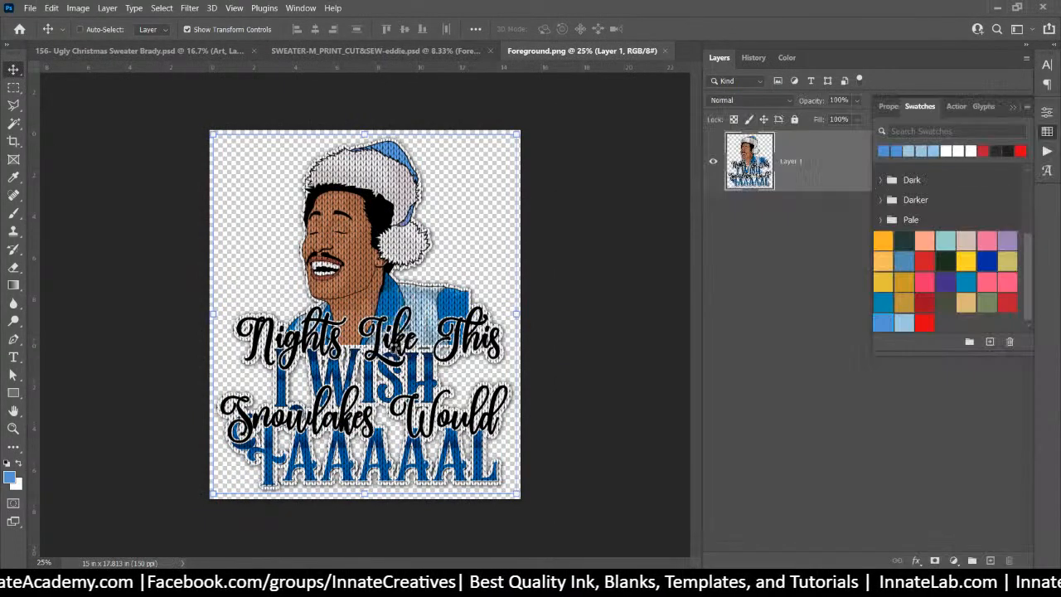
key("Return")
left_click(792, 237)
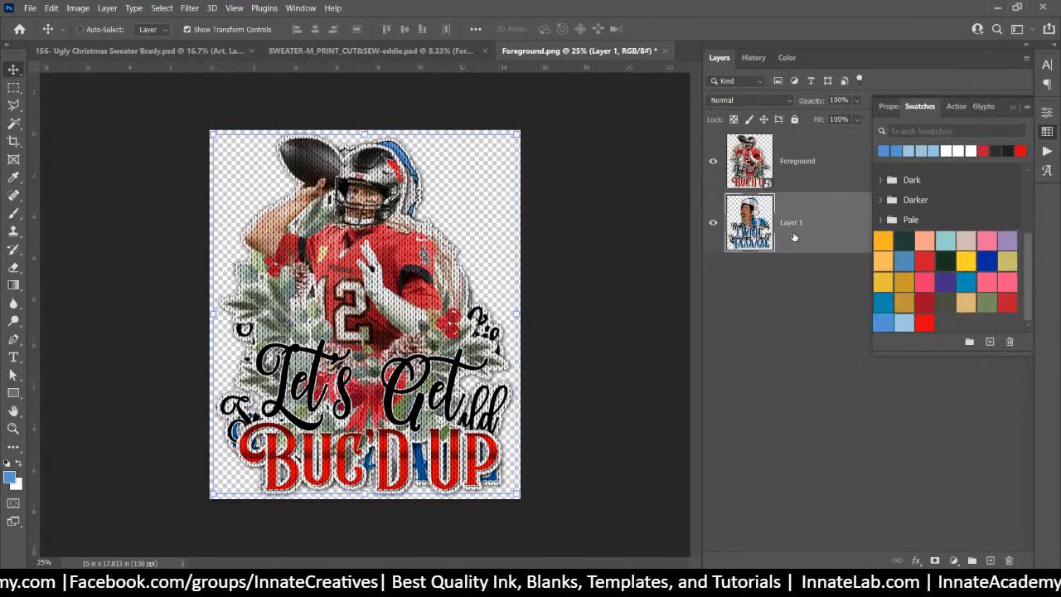
key("Delete")
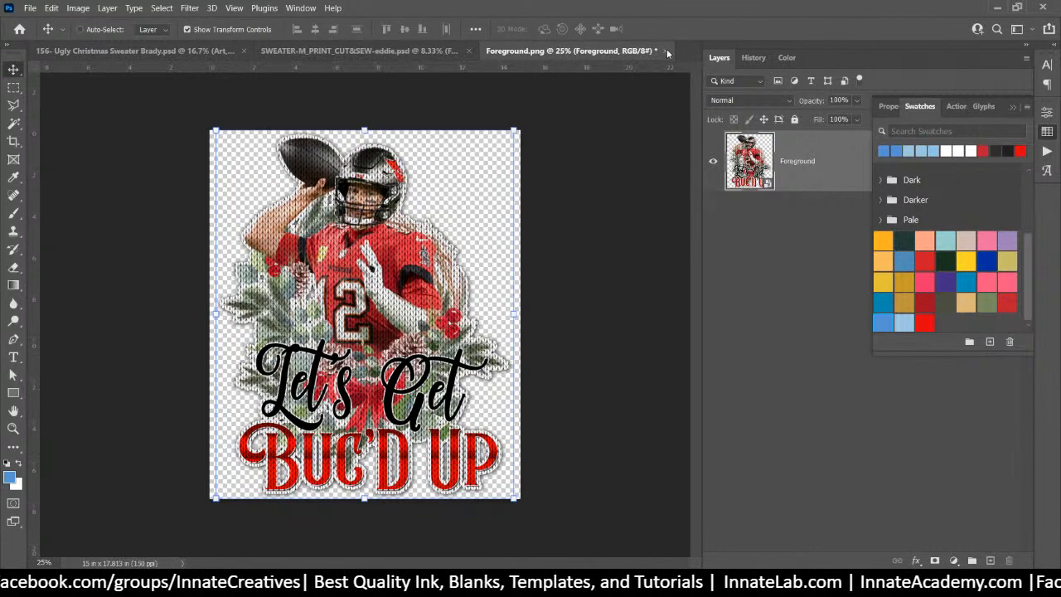
left_click(668, 53)
left_click(500, 229)
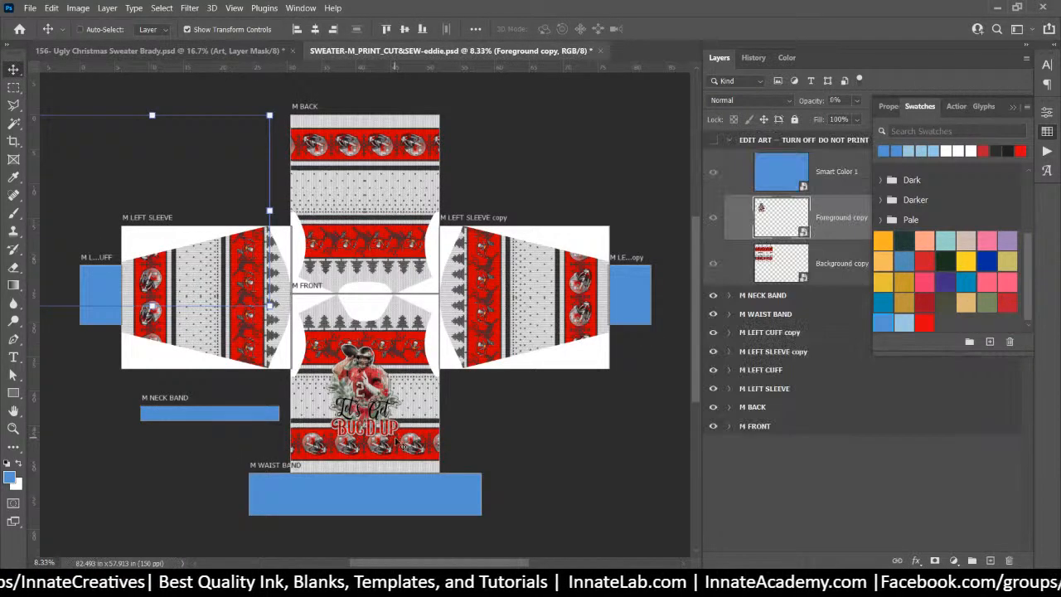
Fill Smart Color 1 with the dark red swatch and save it
double_click(770, 182)
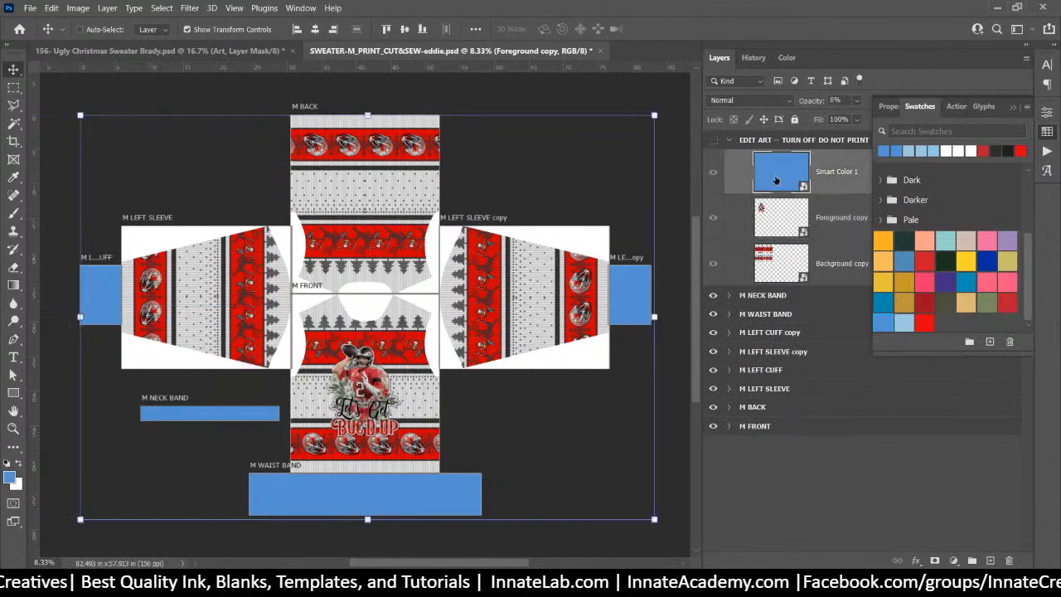
left_click(1008, 302)
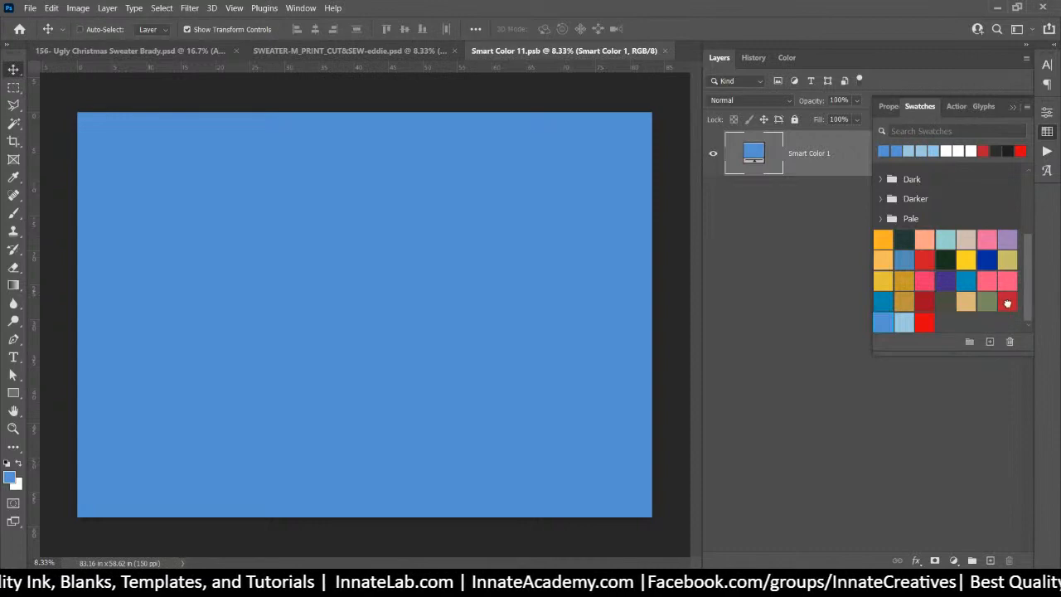
key("alt+BackSpace")
left_click(665, 52)
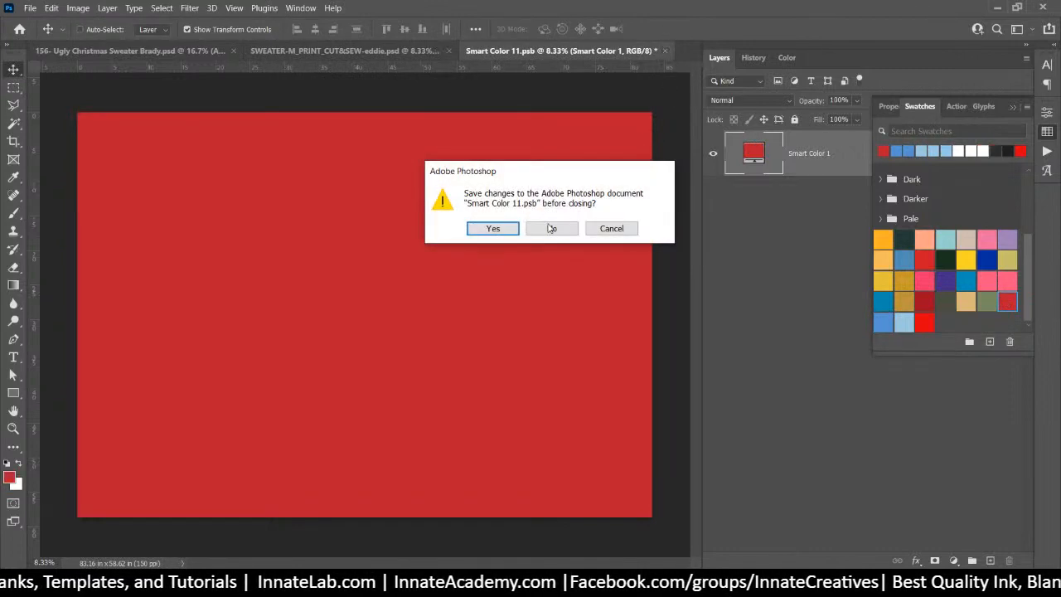
left_click(499, 226)
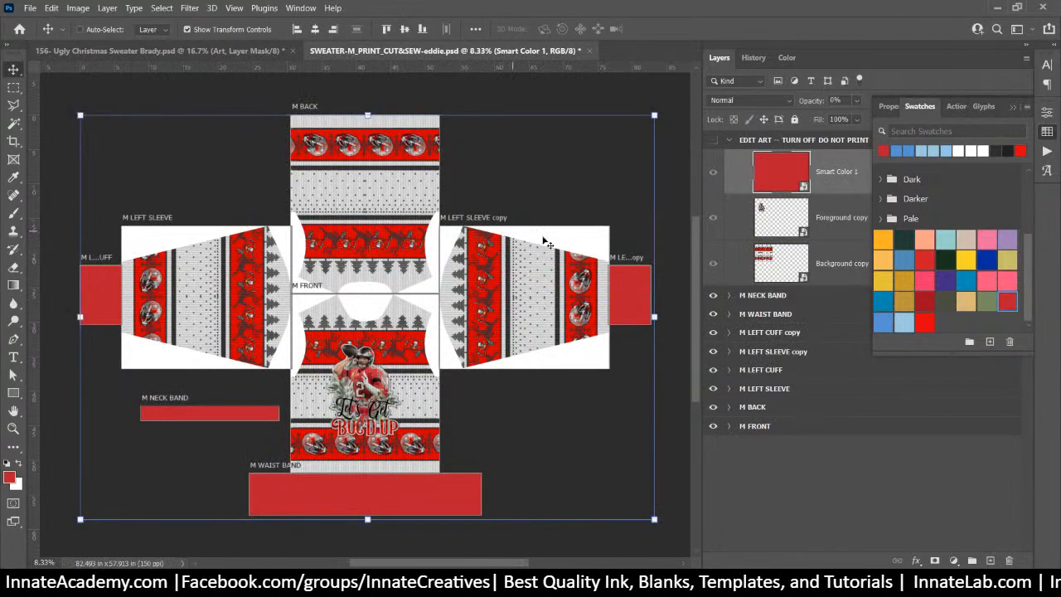
Refill Smart Color 1 with the brighter red swatch and save it
double_click(789, 174)
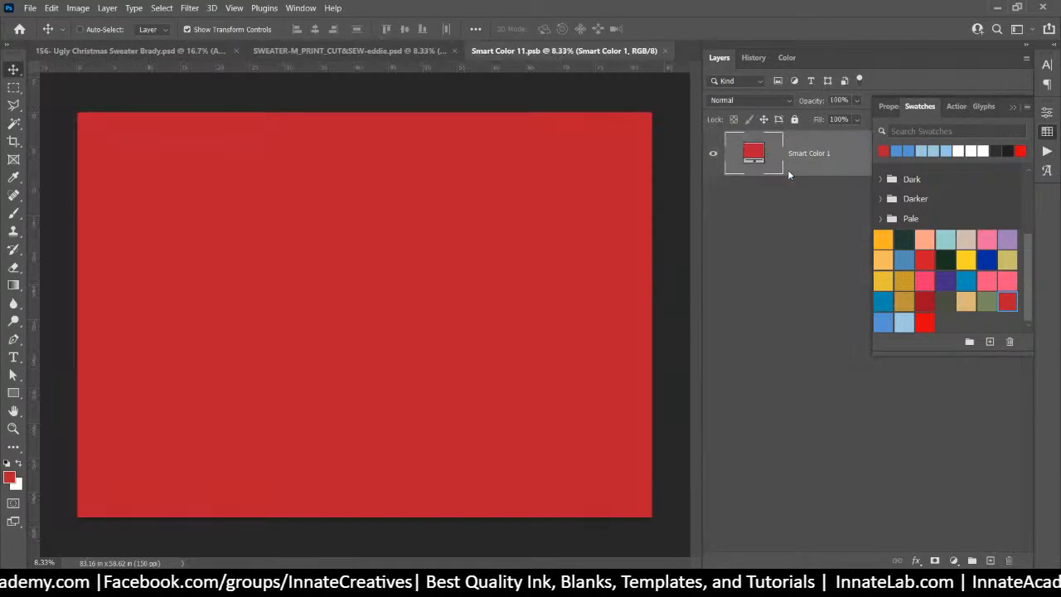
left_click(925, 323)
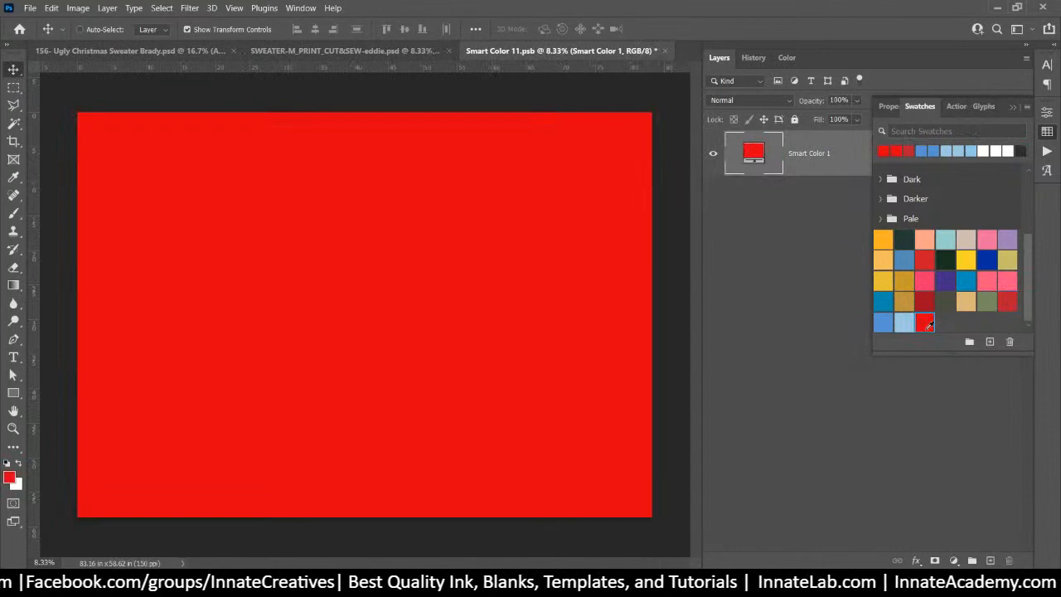
left_click(665, 51)
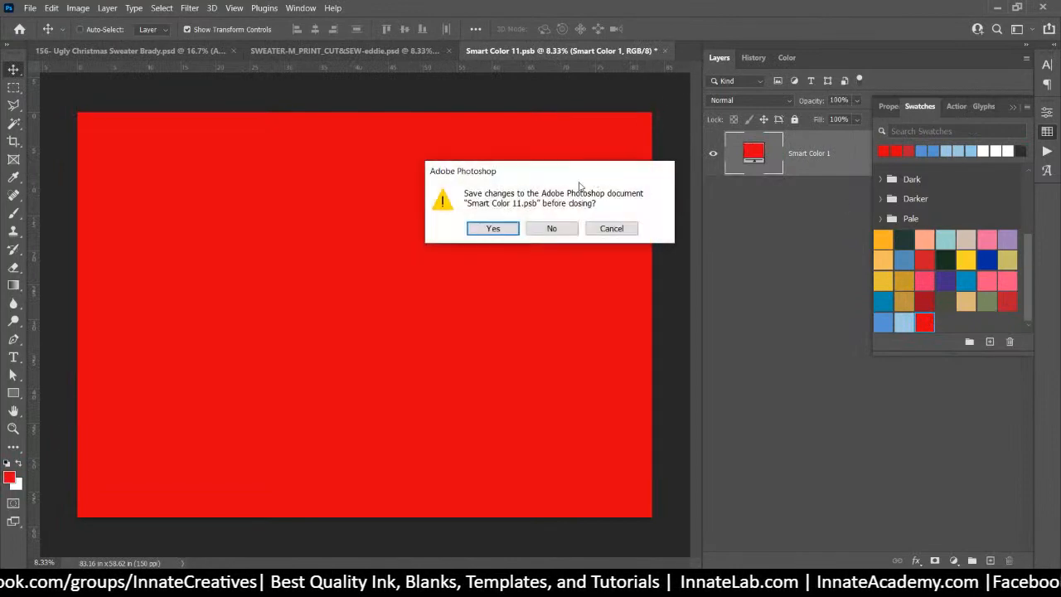
left_click(492, 229)
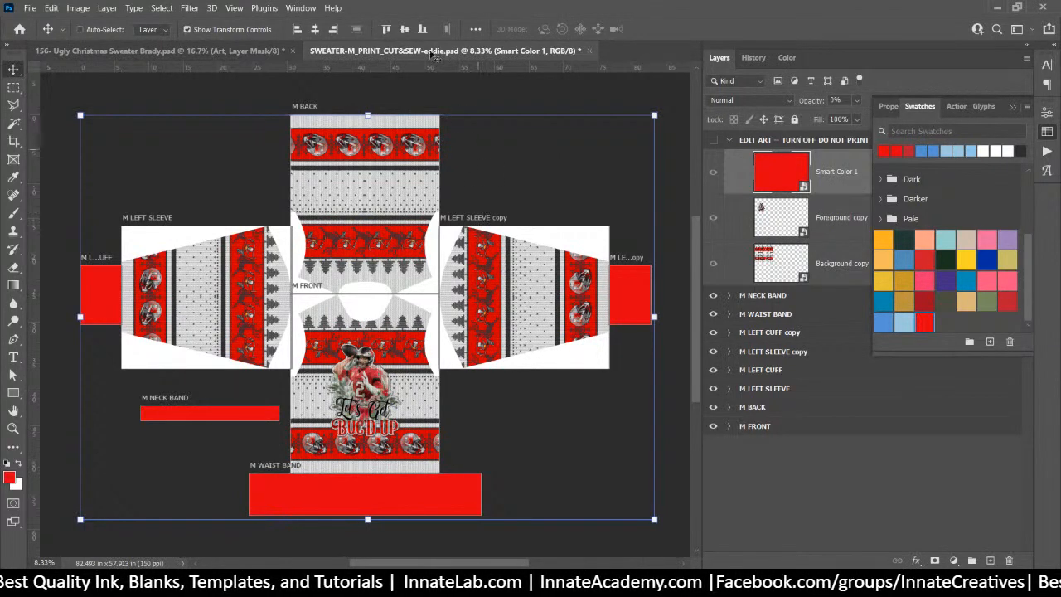
In File Explorer, navigate from the Brady folder up and into the 155 folder
left_click(188, 53)
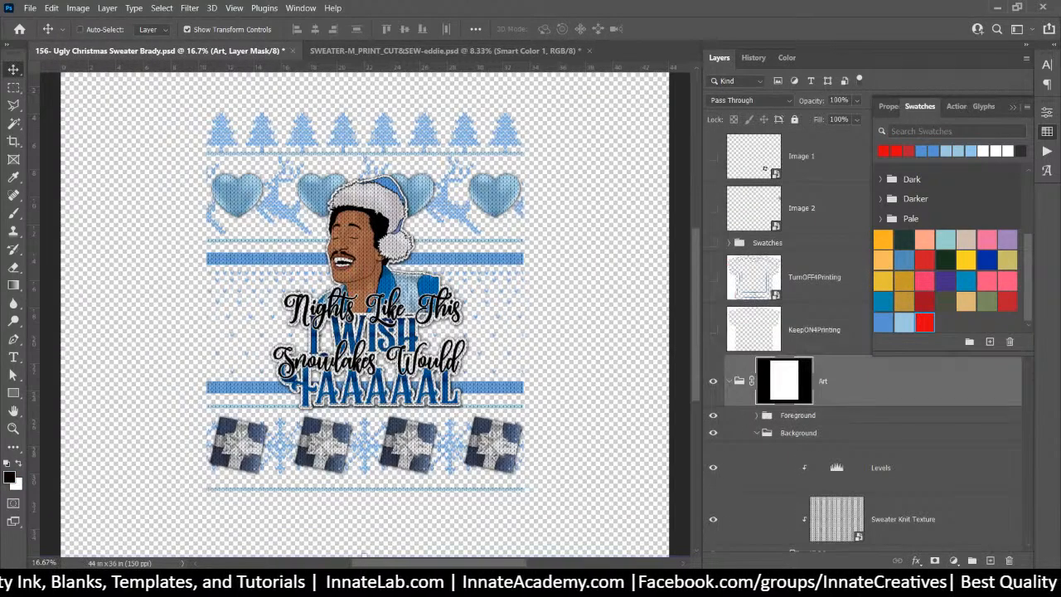
key("alt+Tab")
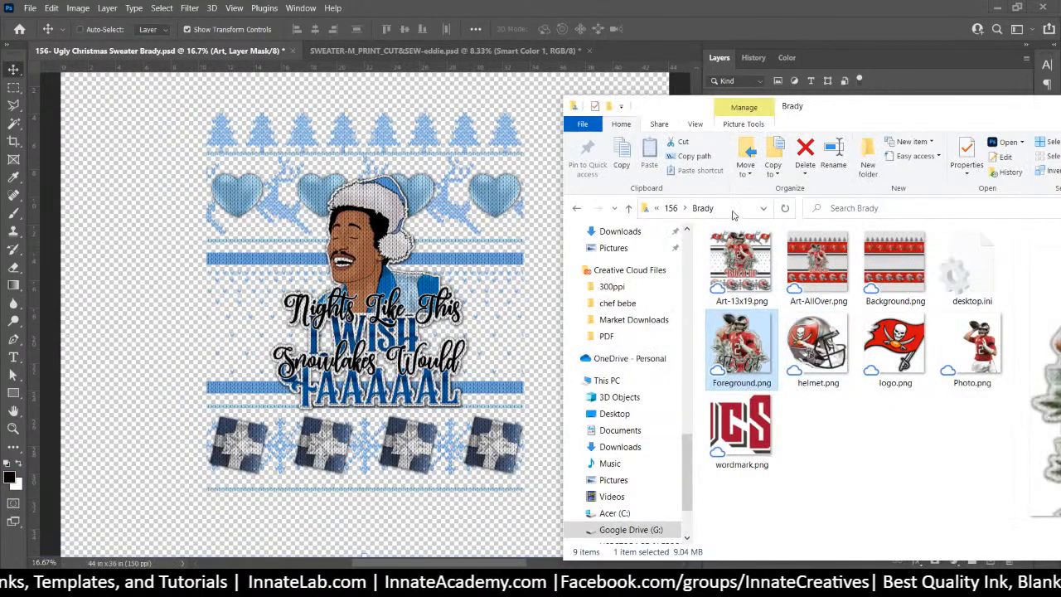
left_click(671, 208)
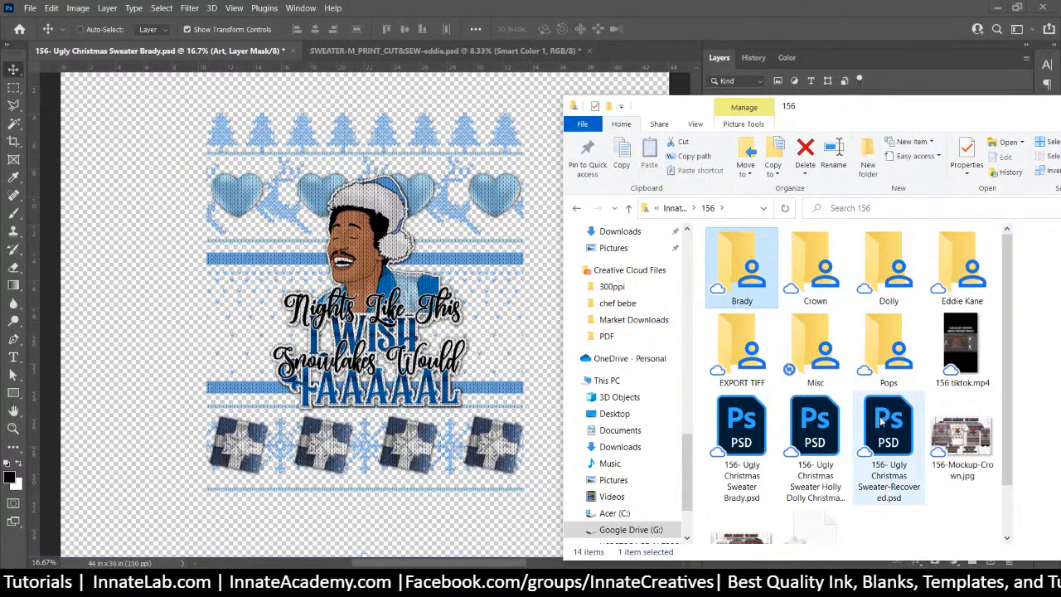
scroll(888, 424, "down", 1)
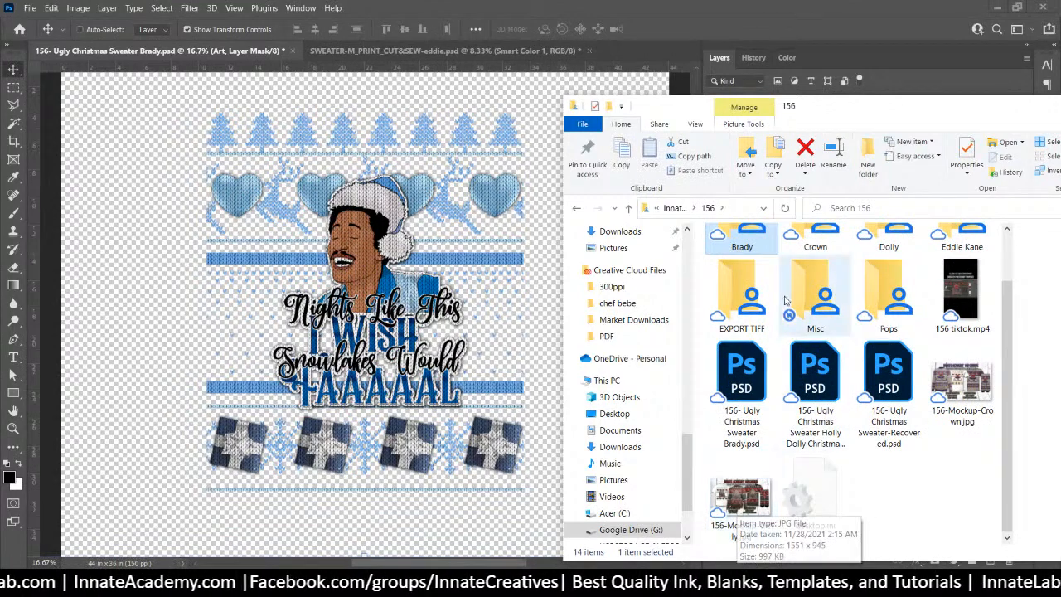
scroll(740, 331, "up", 1)
left_click(671, 208)
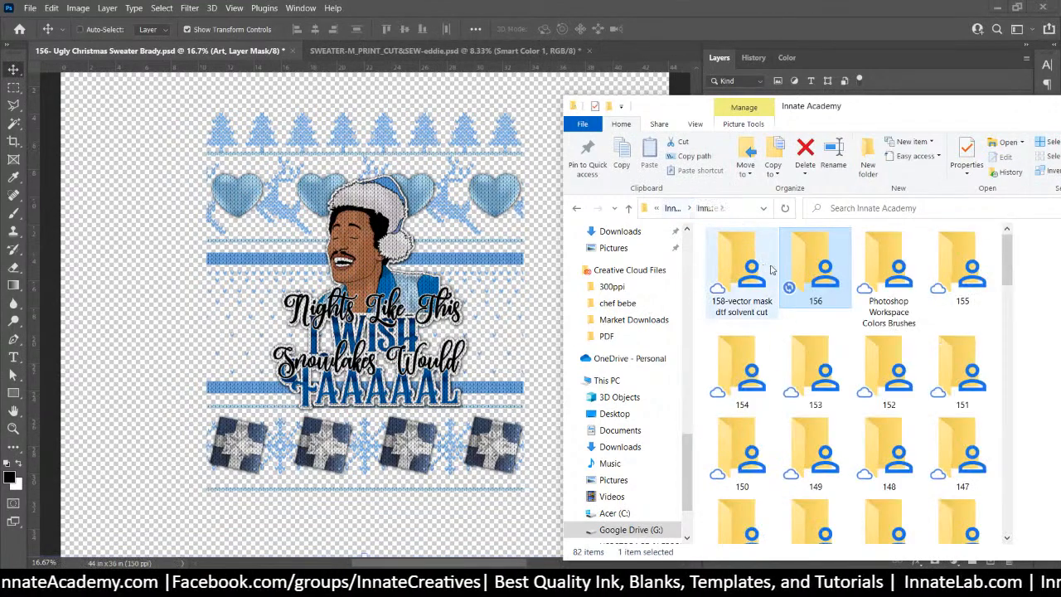
double_click(853, 274)
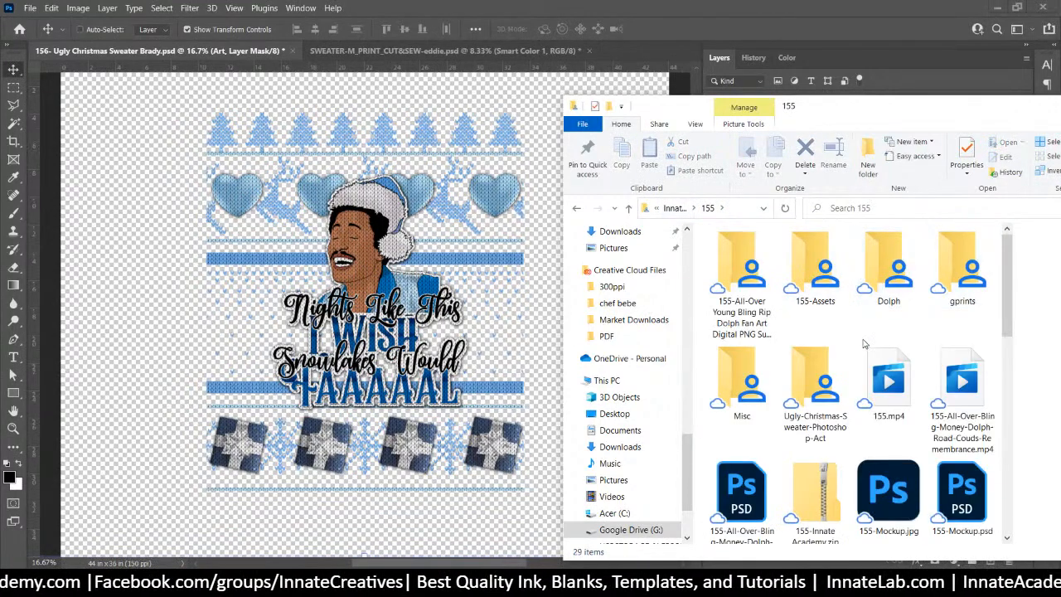
scroll(918, 437, "down", 1)
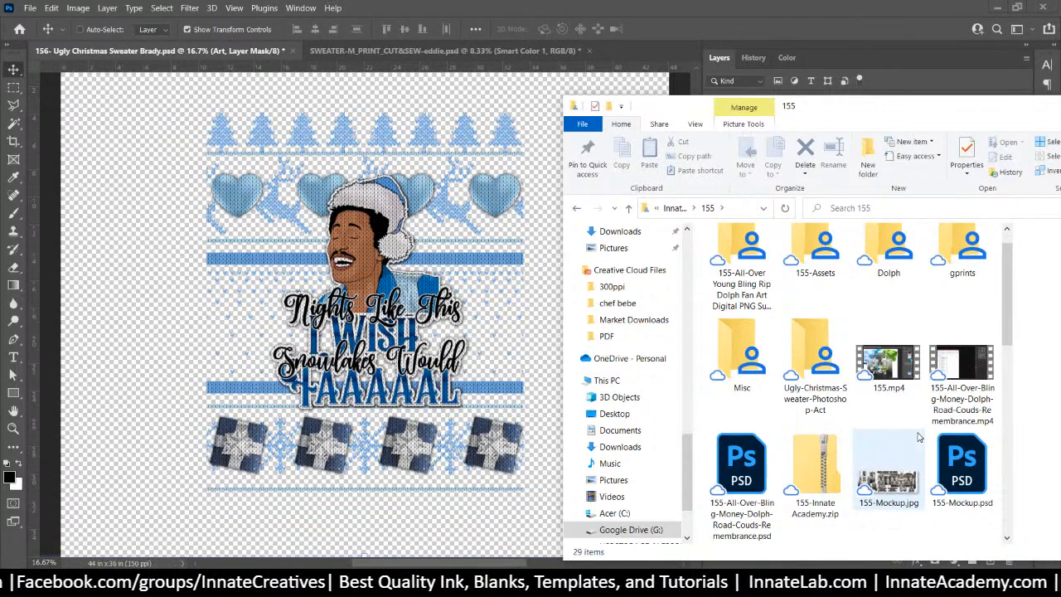
scroll(919, 437, "down", 5)
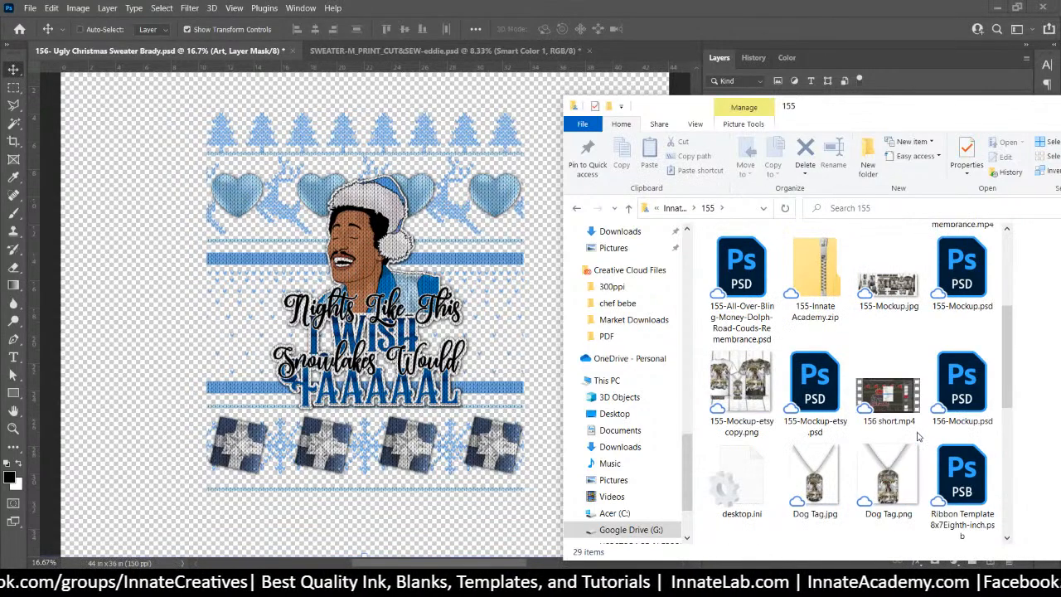
scroll(919, 437, "down", 6)
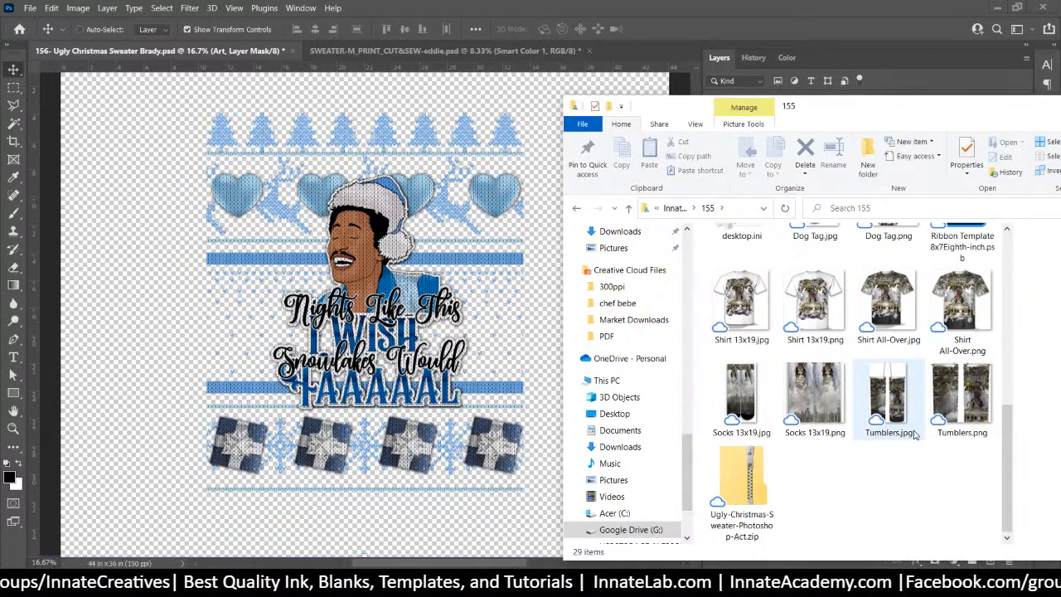
scroll(915, 435, "up", 10)
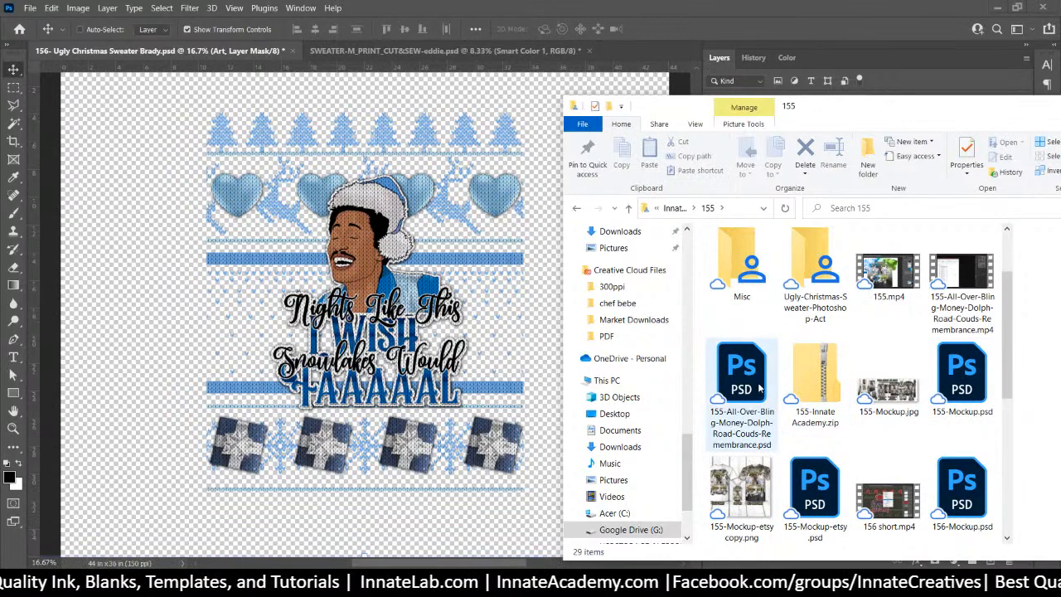
Move 156-Mockup.psd into the 156 folder and select it there
left_click(973, 495)
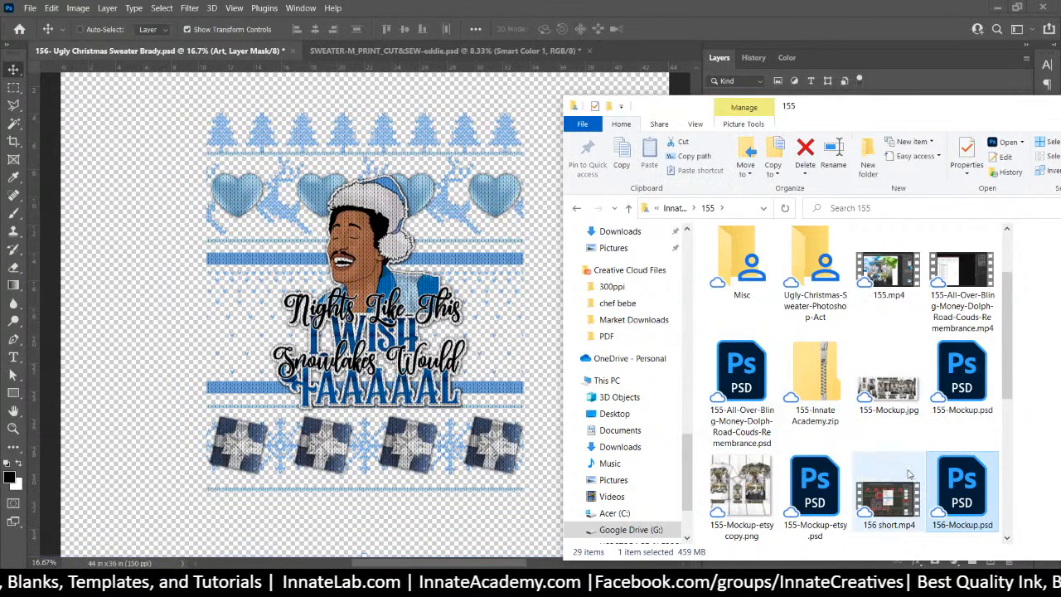
scroll(687, 455, "up", 10)
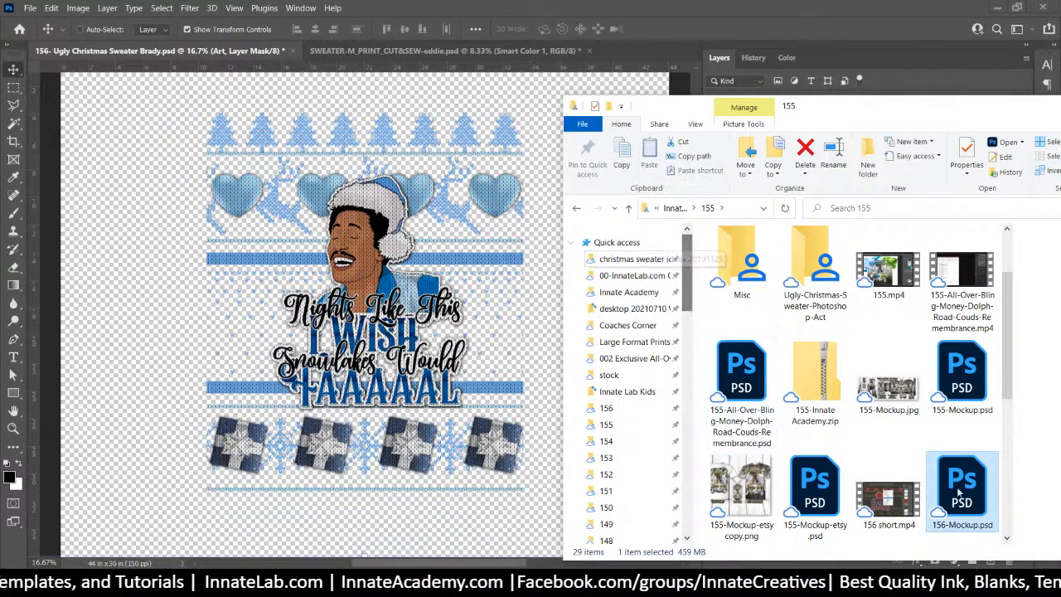
left_click_drag(960, 497, 621, 410)
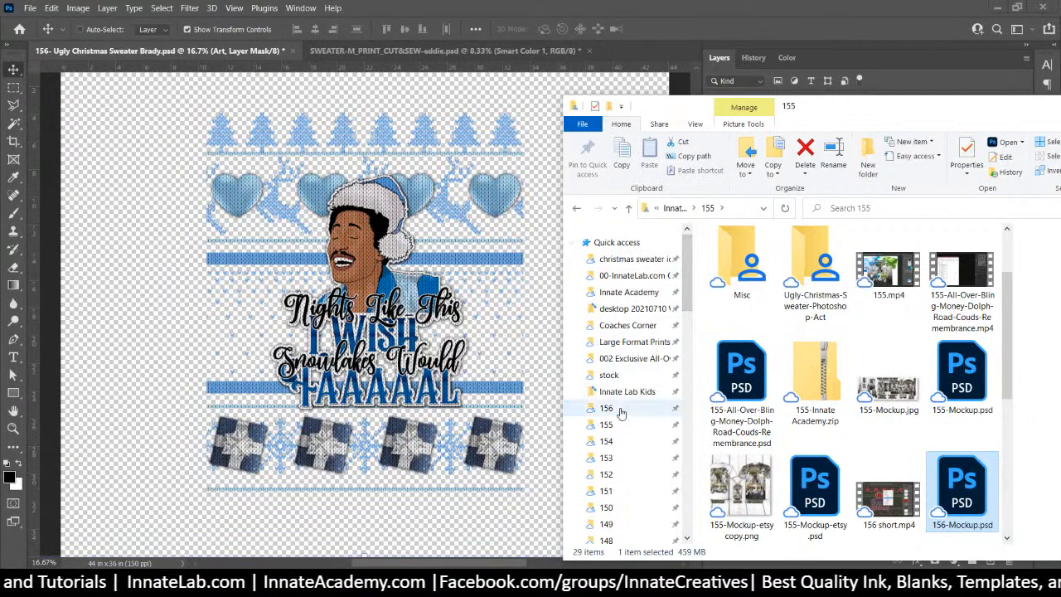
left_click(620, 410)
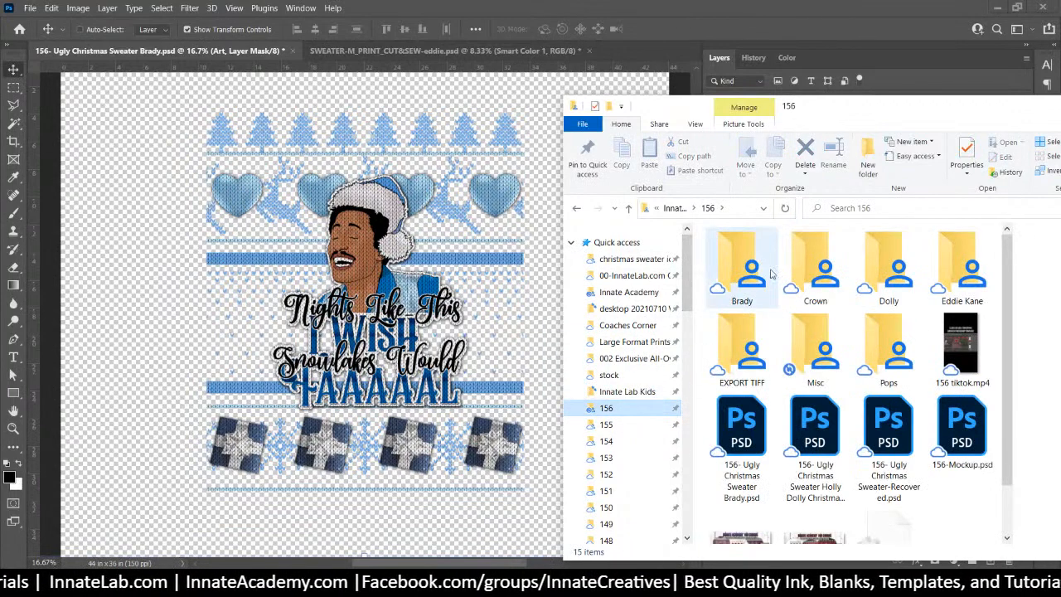
left_click(962, 447)
Open 156-Mockup.psd in Photoshop and open the Background smart object's contents
double_click(962, 448)
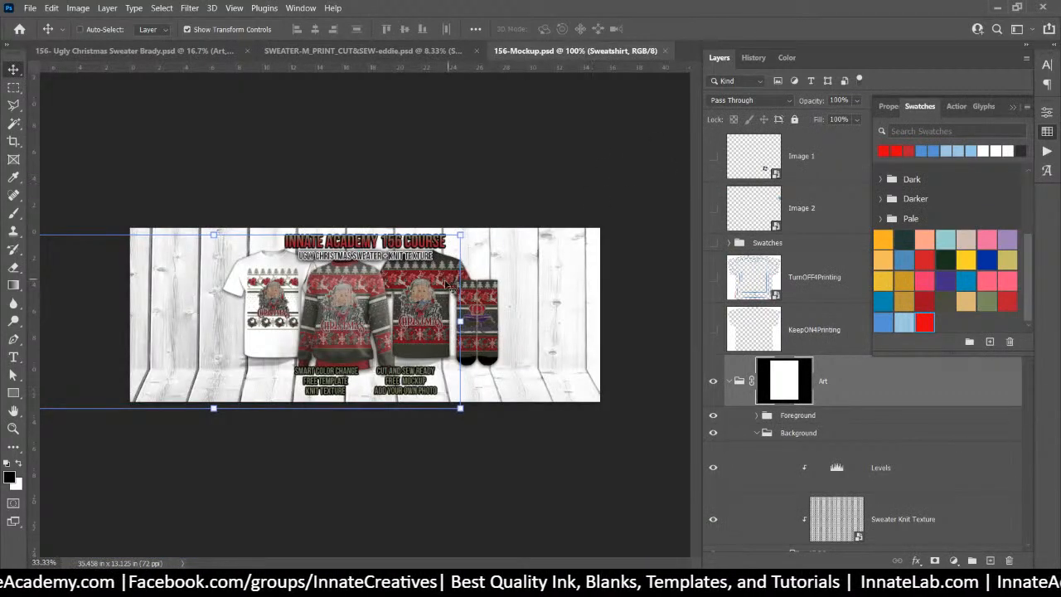
left_click(761, 204)
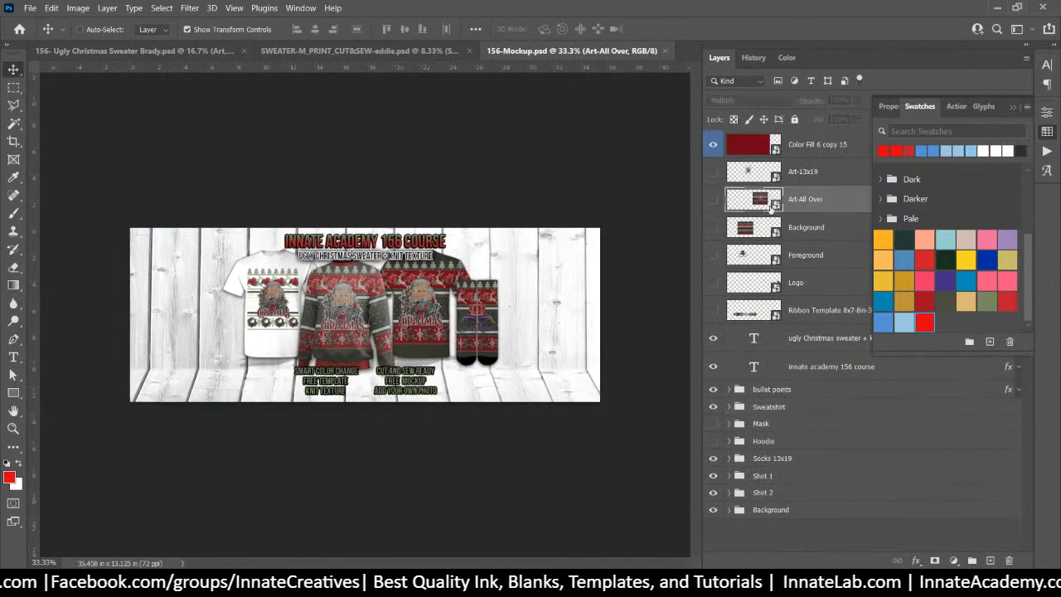
left_click(743, 228)
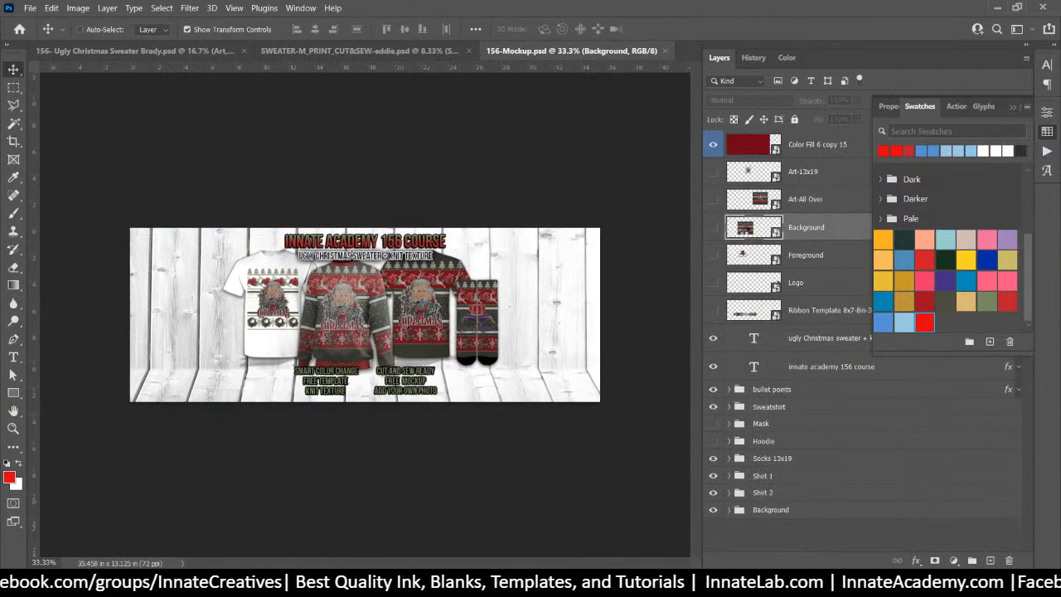
double_click(746, 227)
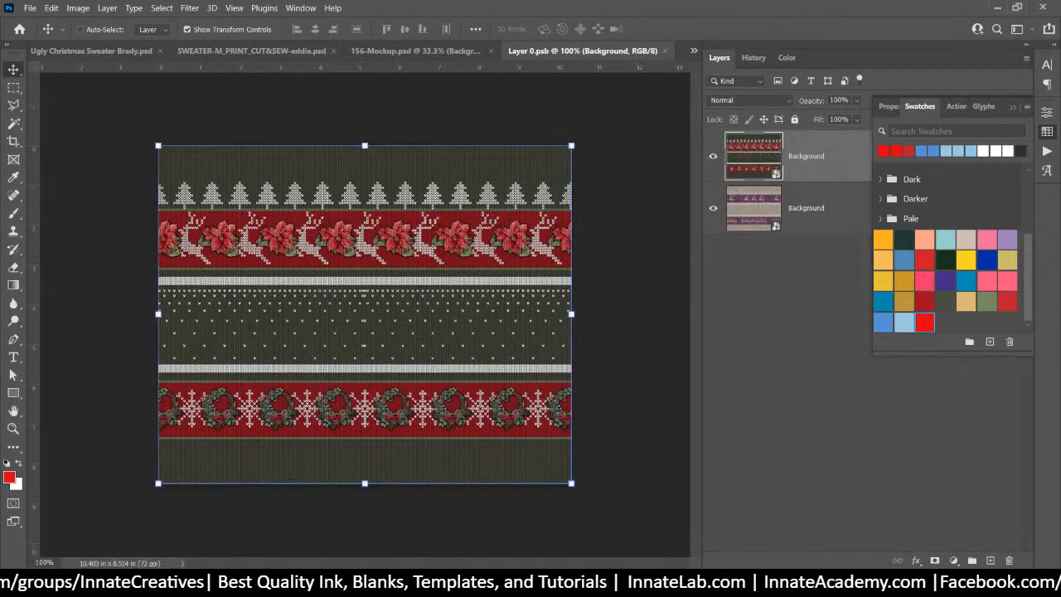
key("alt+Tab")
scroll(827, 421, "down", 1)
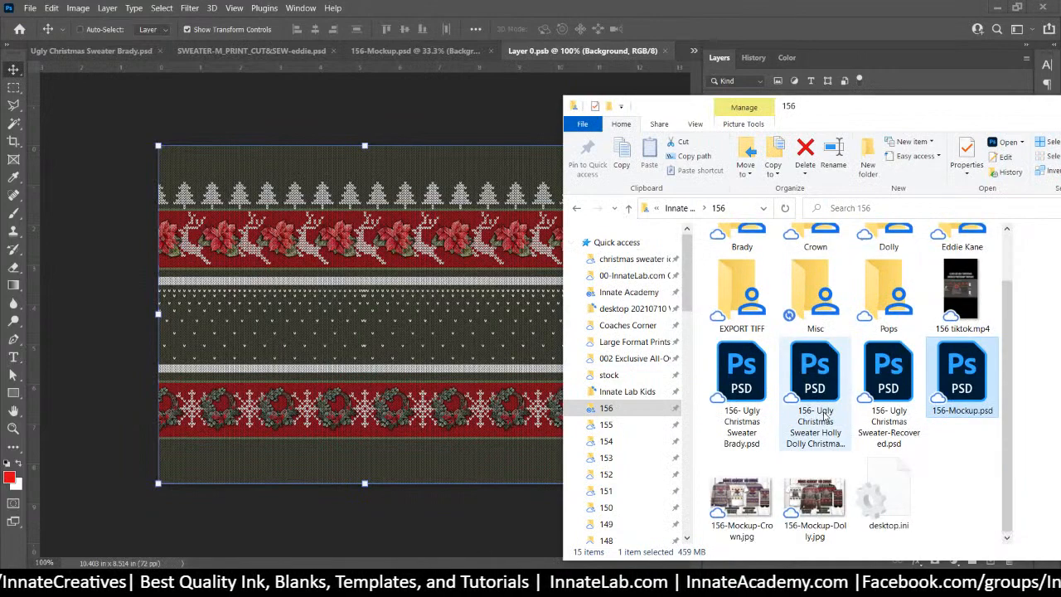
scroll(808, 498, "up", 1)
right_click(811, 352)
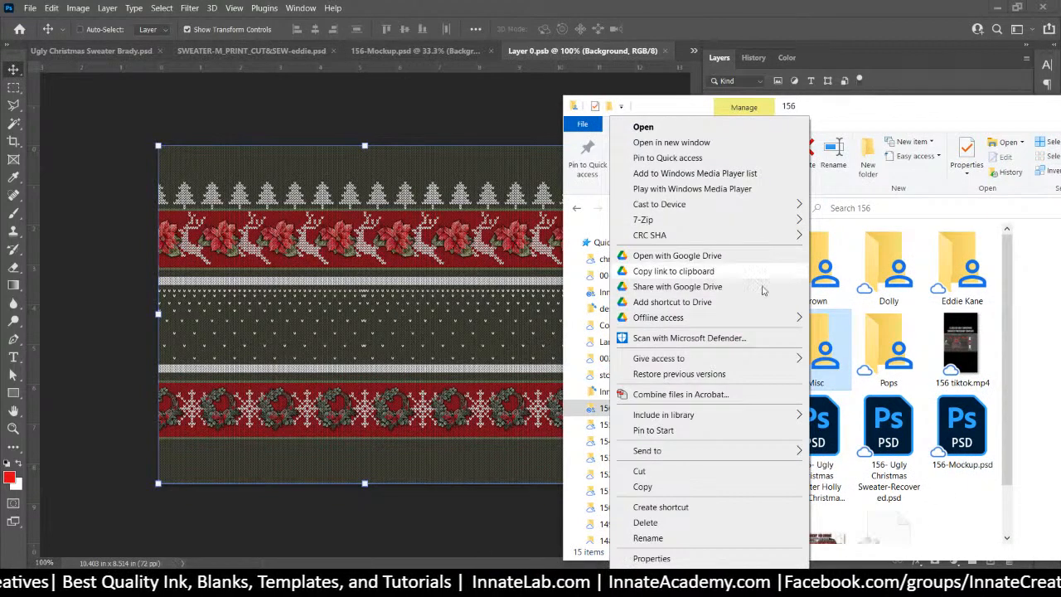
double_click(957, 266)
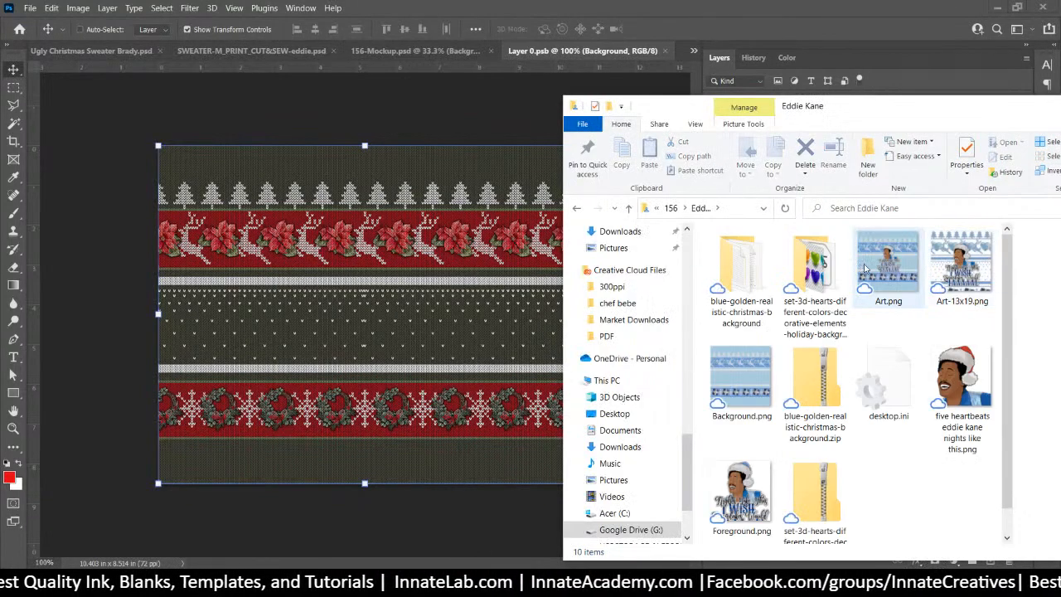
left_click_drag(740, 377, 386, 236)
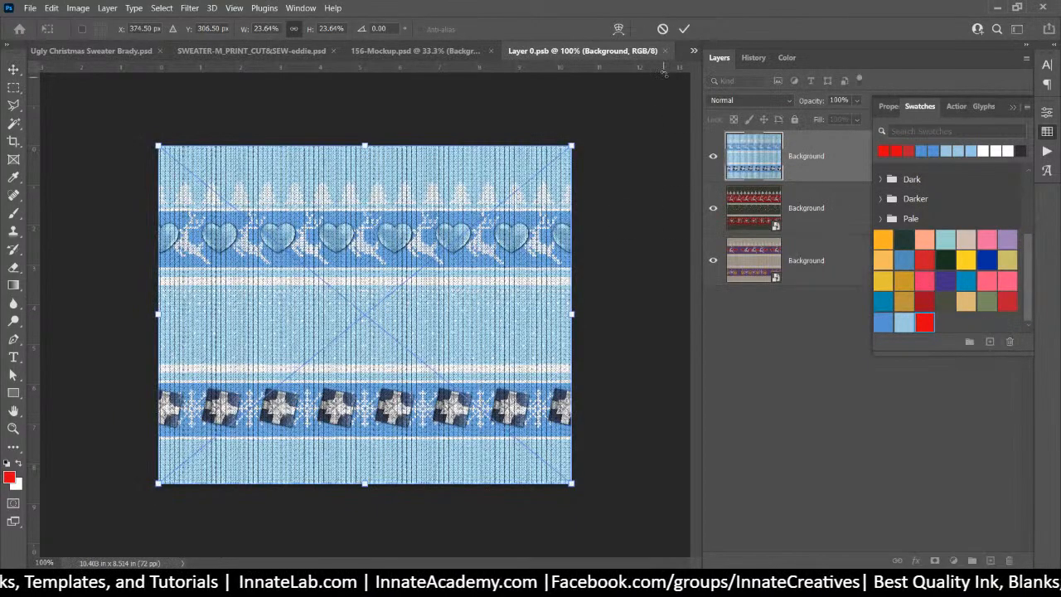
key("Return")
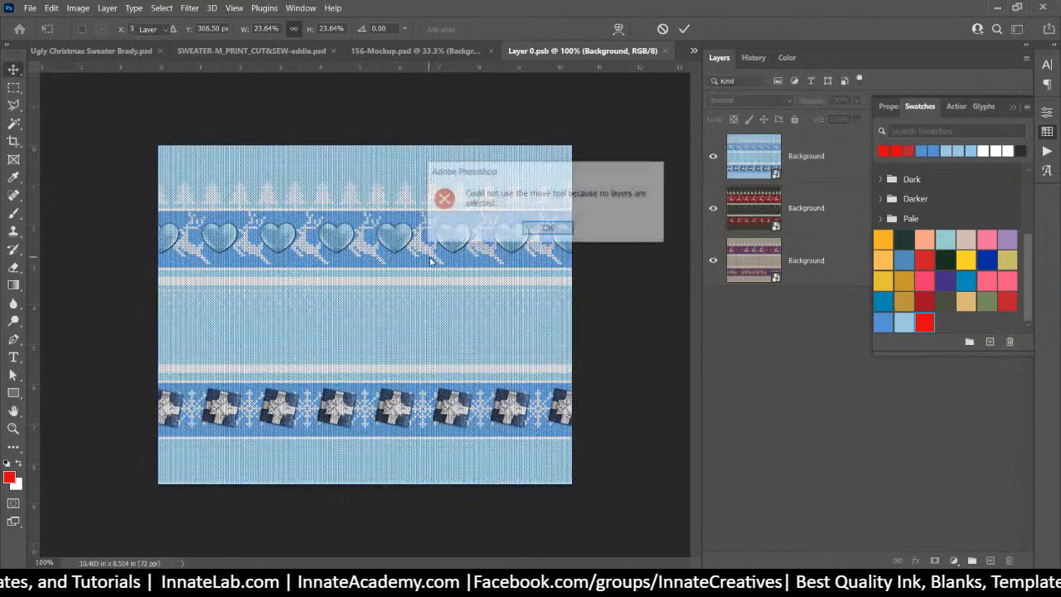
key("Return")
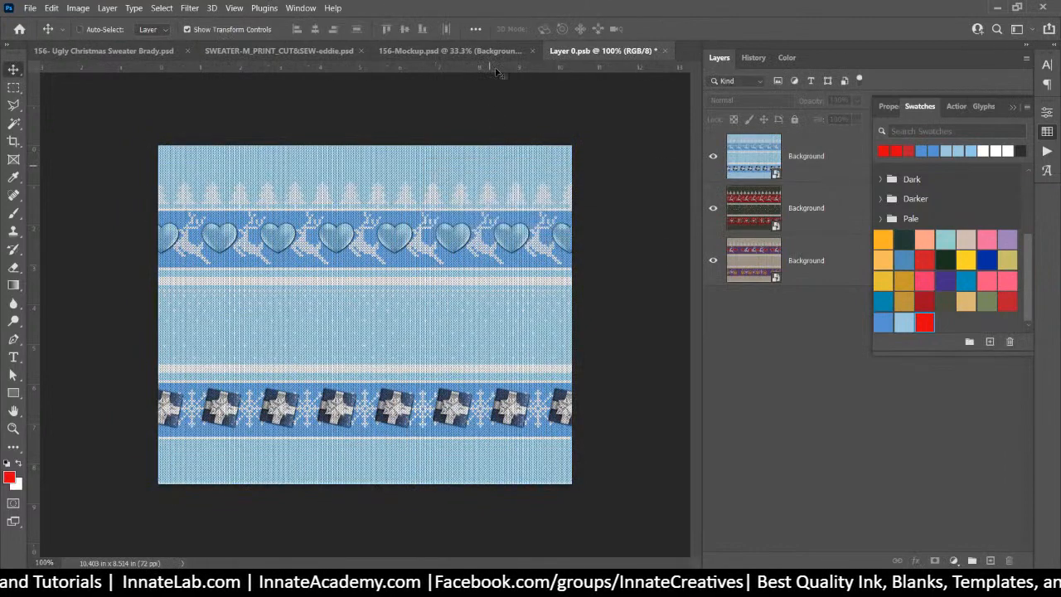
left_click(664, 51)
left_click(486, 228)
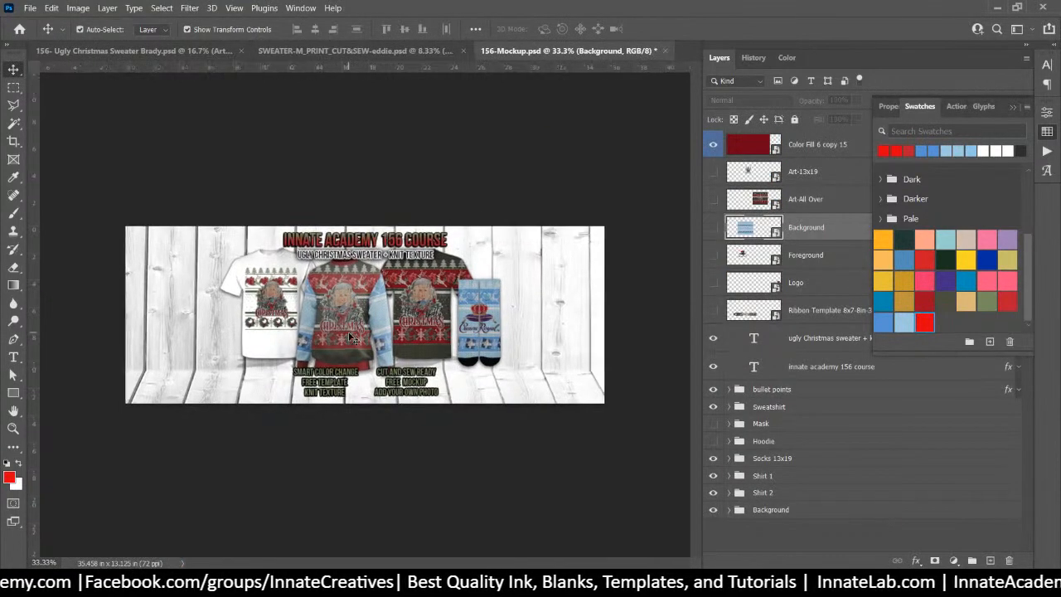
Zoom in and toggle the Mask and Hoodie groups, leaving the hoodie hidden
key("ctrl+plus")
key("ctrl+plus")
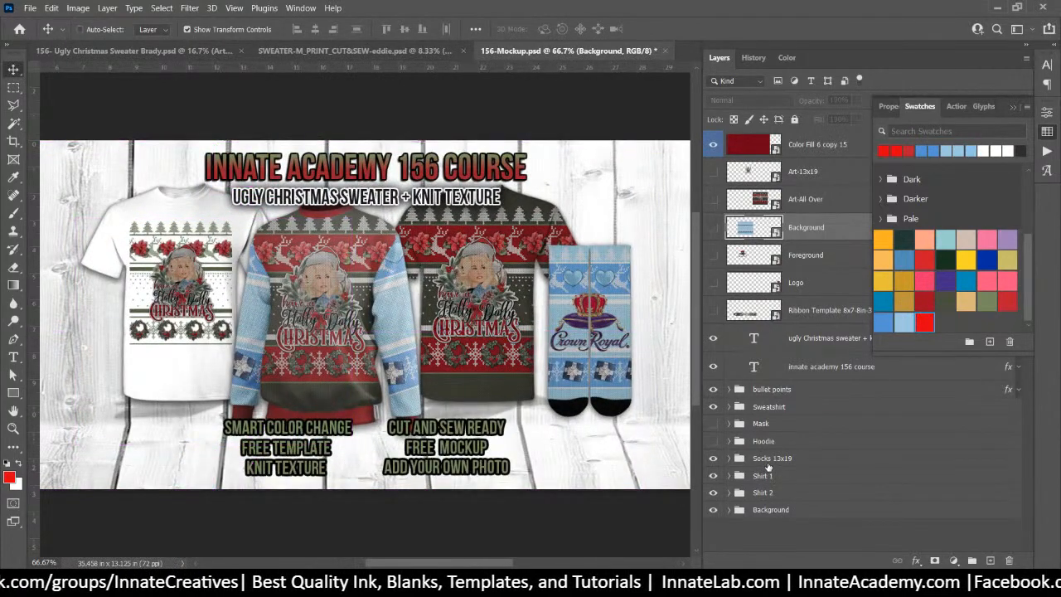
left_click(711, 423)
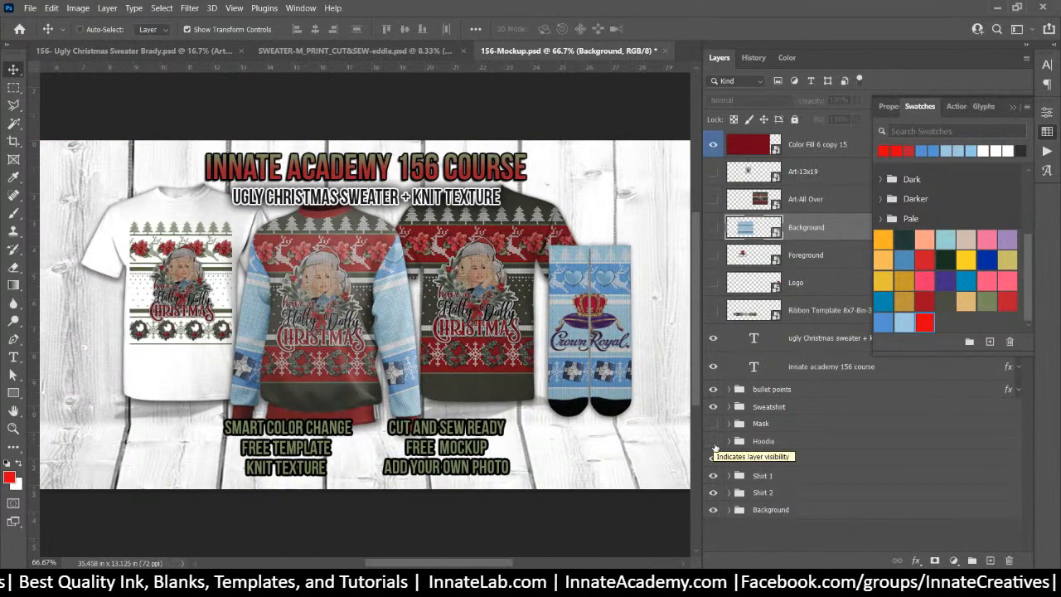
left_click(714, 443)
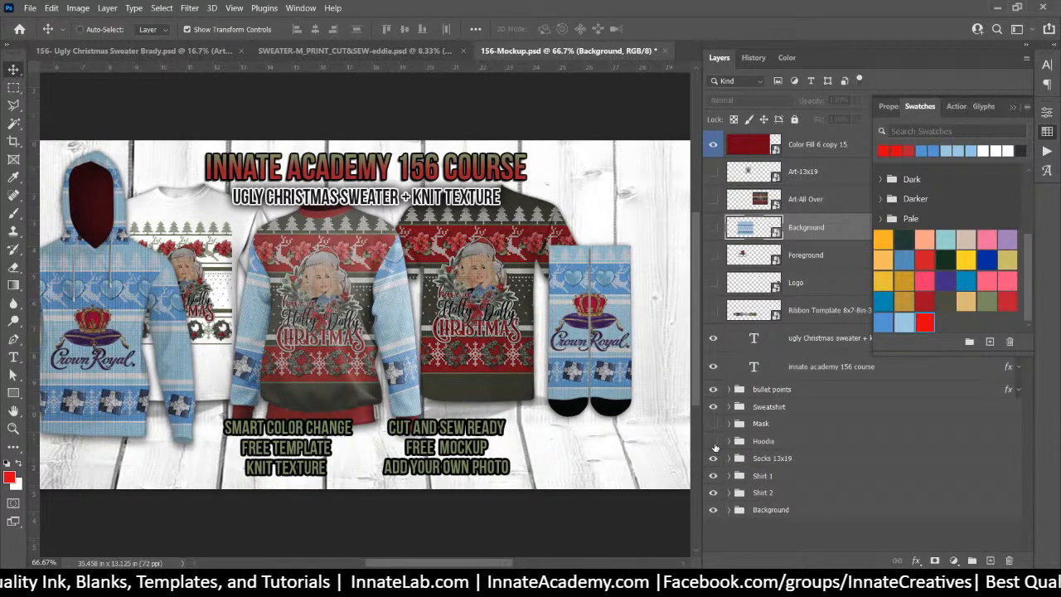
left_click(714, 445)
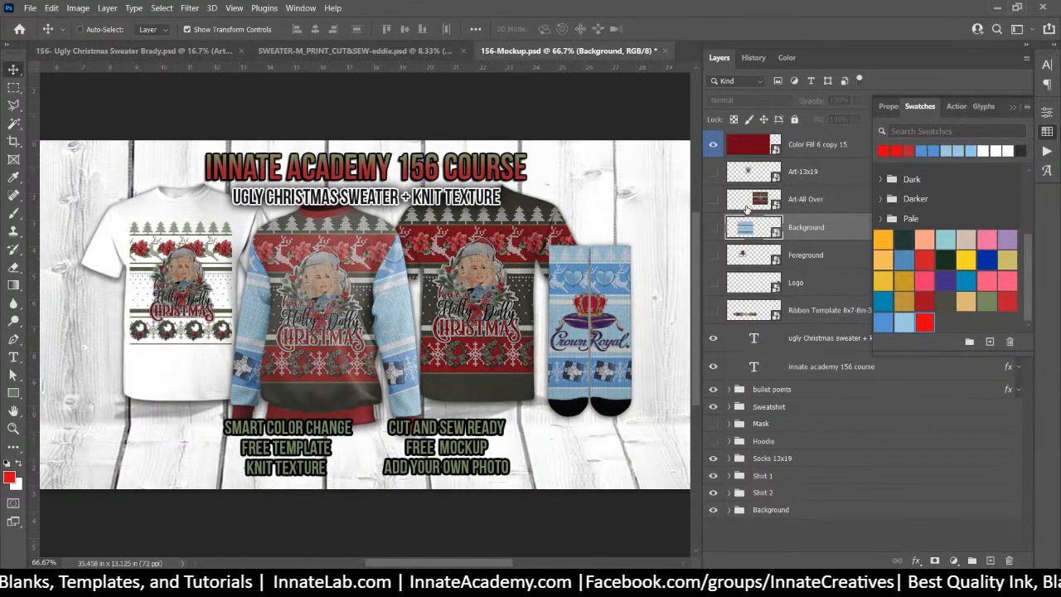
Place the blue Art-13x19.png into the tee's nested Art-13x19 artwork image
double_click(750, 174)
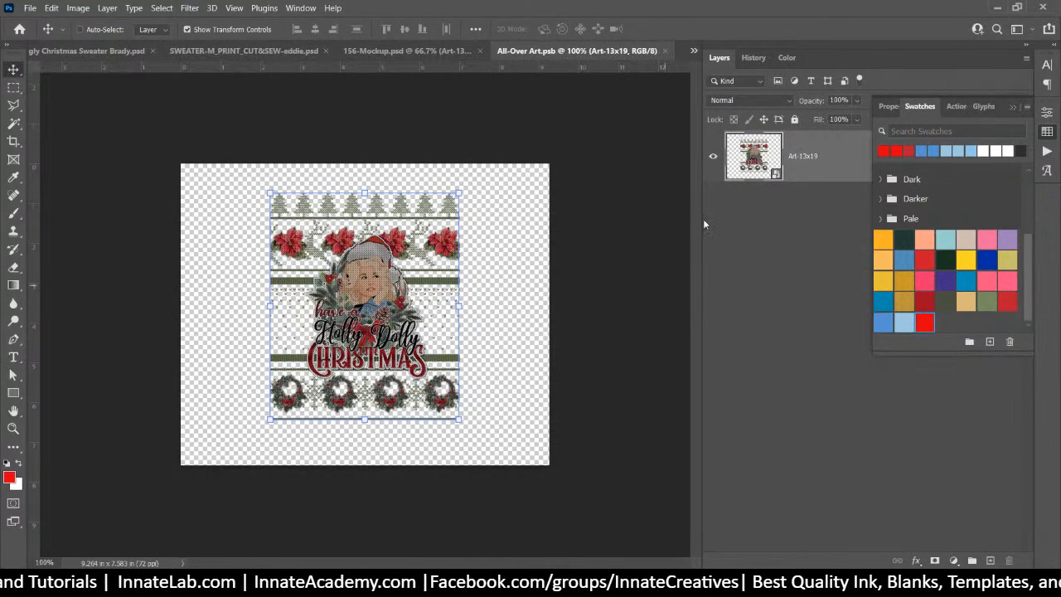
double_click(740, 166)
key("alt+Tab")
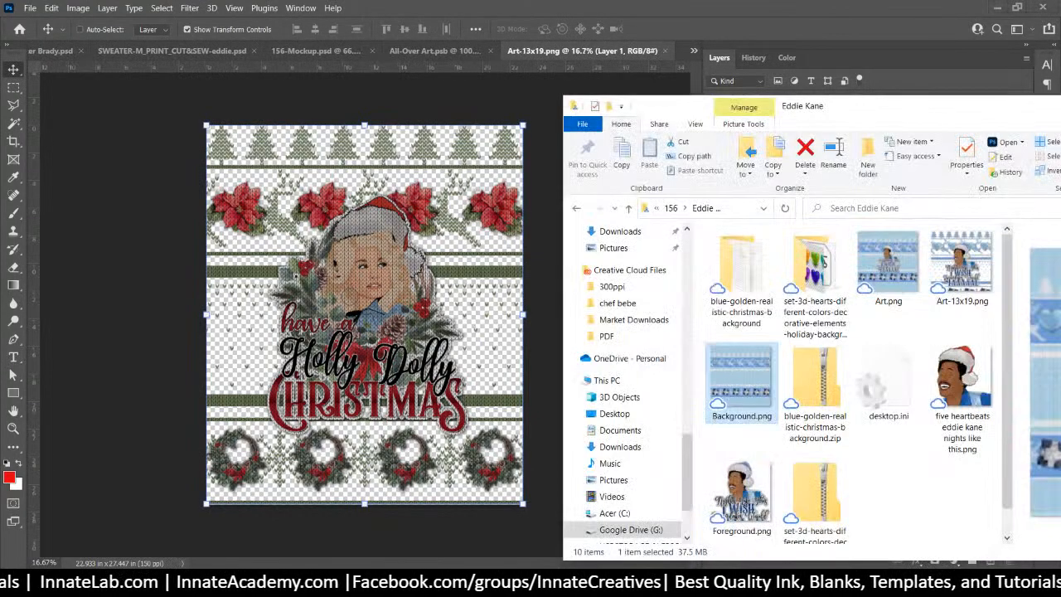
left_click_drag(956, 281, 423, 310)
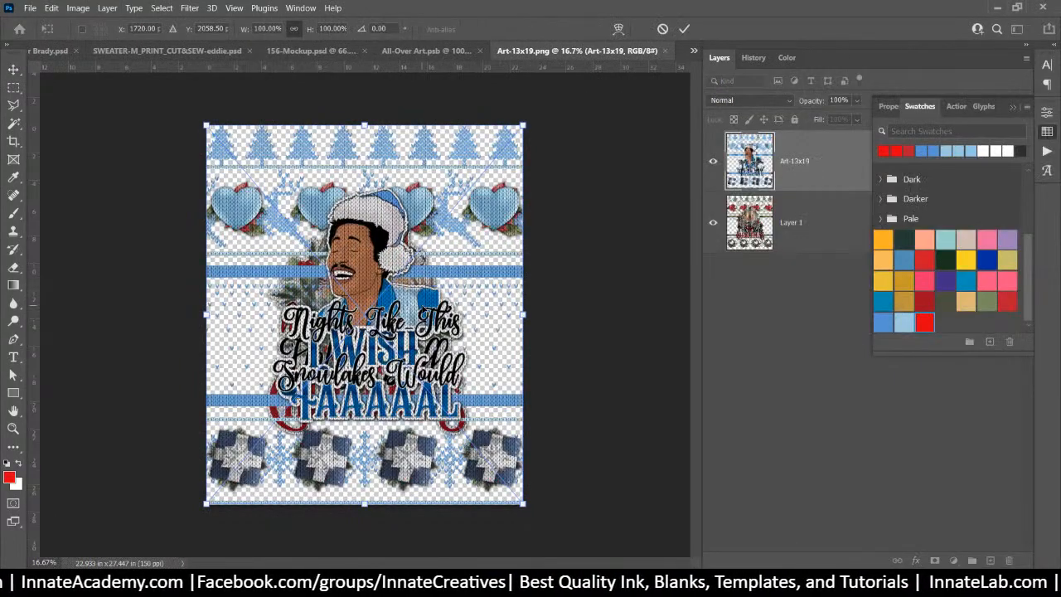
key("Return")
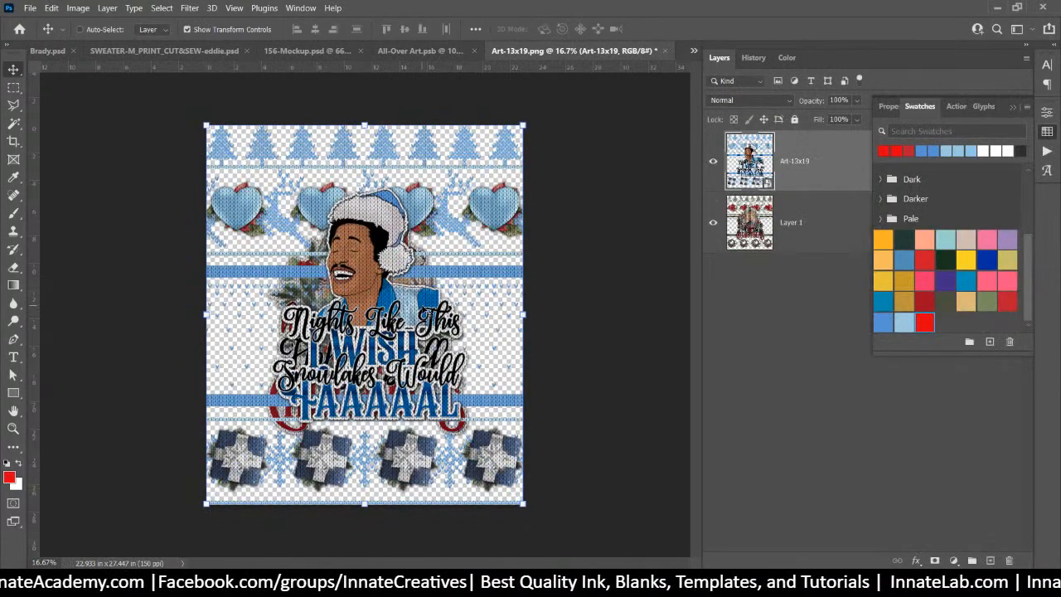
Delete the old Holly Dolly layer and save both the nested artwork and All-Over Art files
left_click(793, 224)
key("Delete")
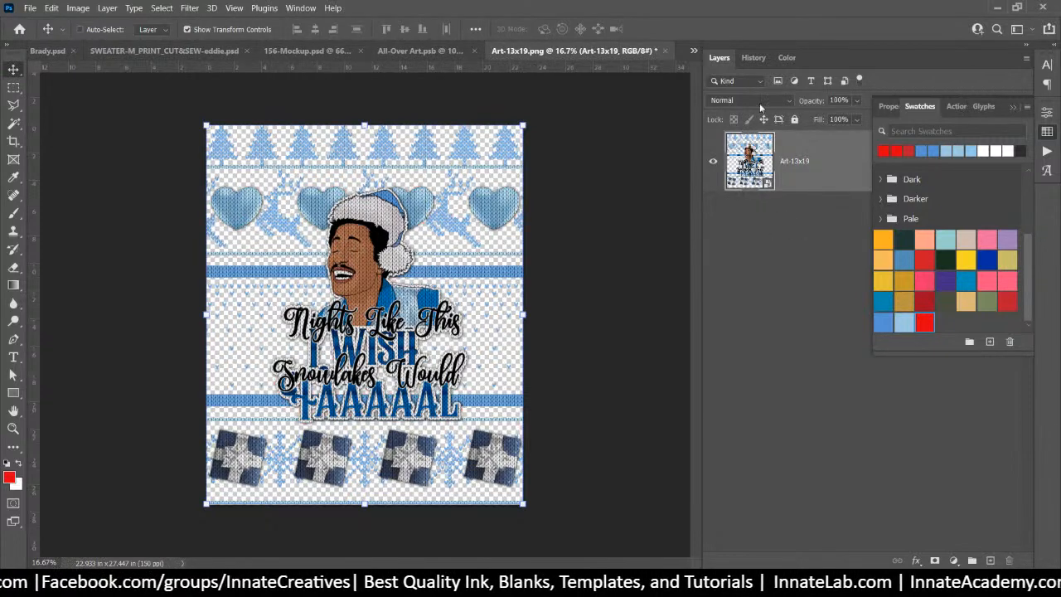
left_click(665, 50)
left_click(500, 230)
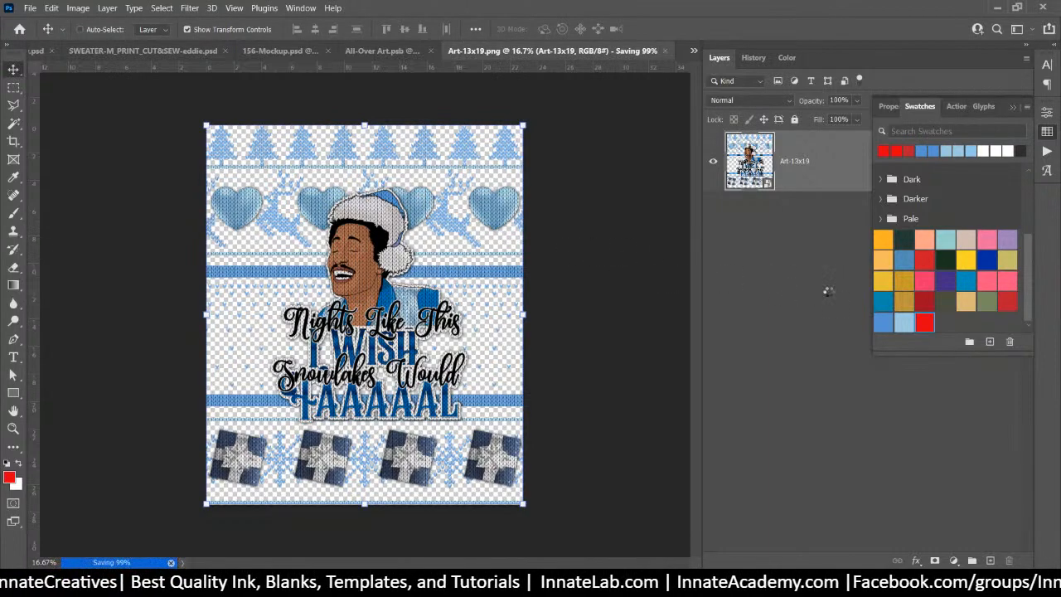
left_click(668, 51)
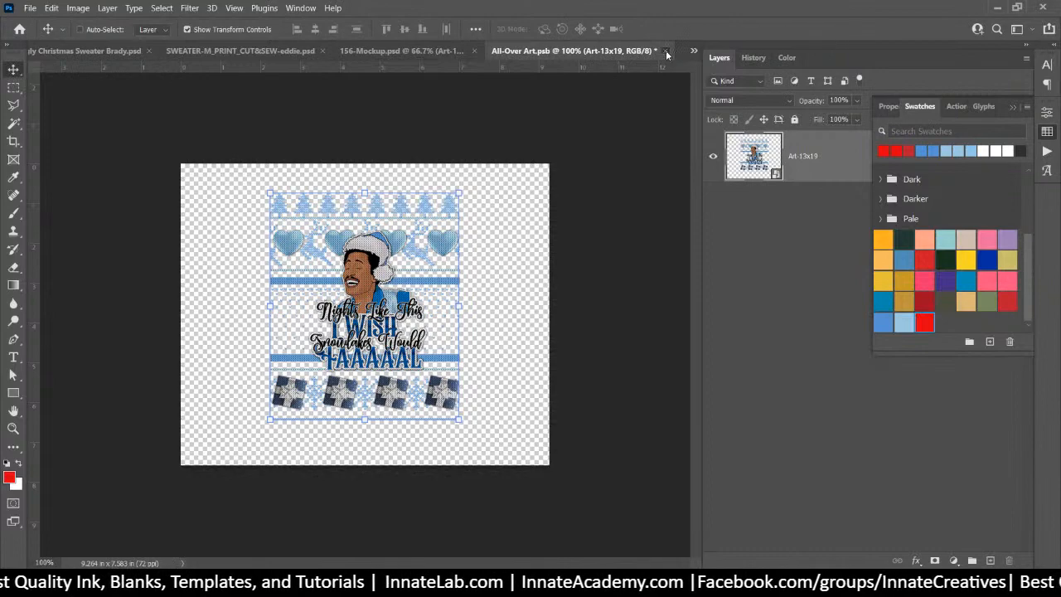
left_click(497, 230)
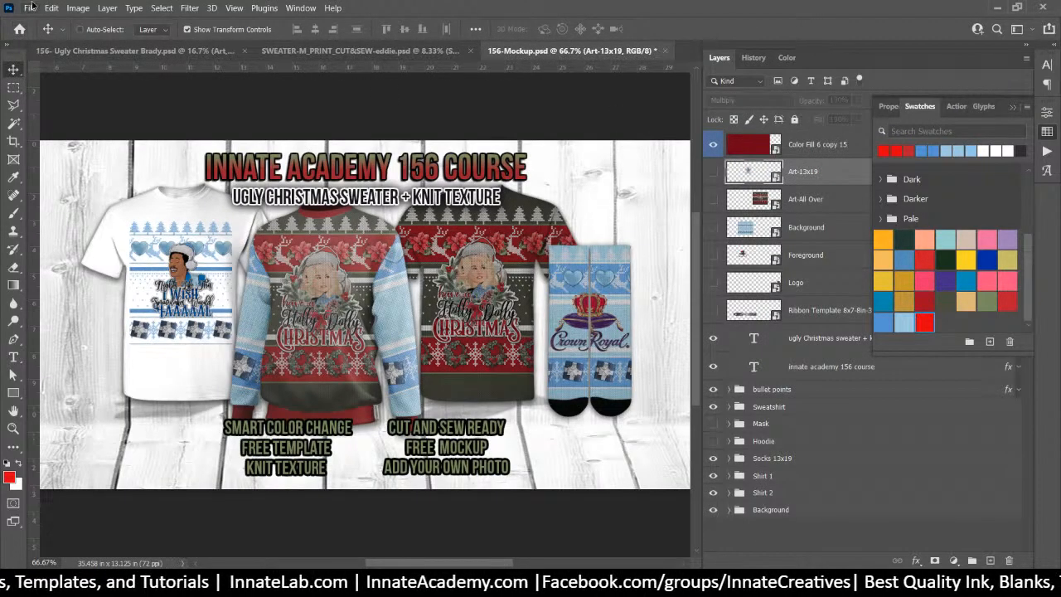
Save the mockup as a new PSD with '-Banner' added to the file name
left_click(29, 8)
left_click(97, 166)
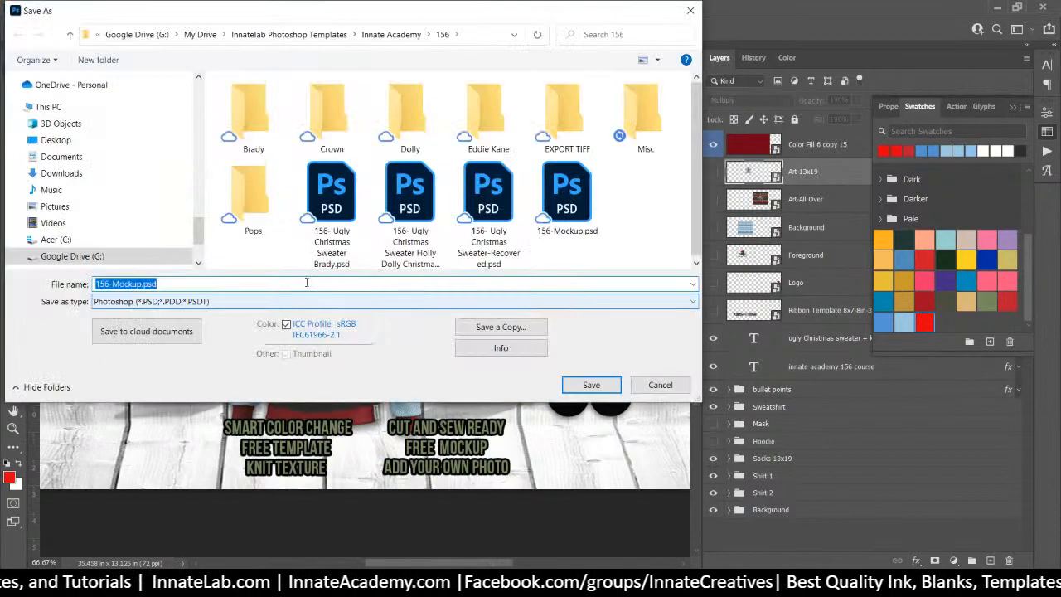
left_click(142, 283)
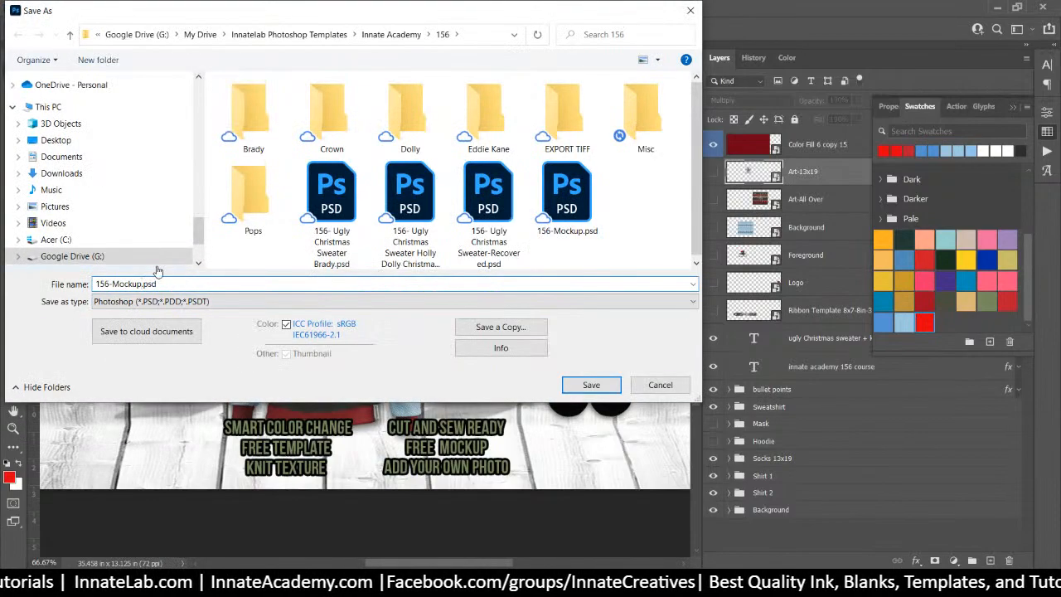
type("-Banner")
key("Return")
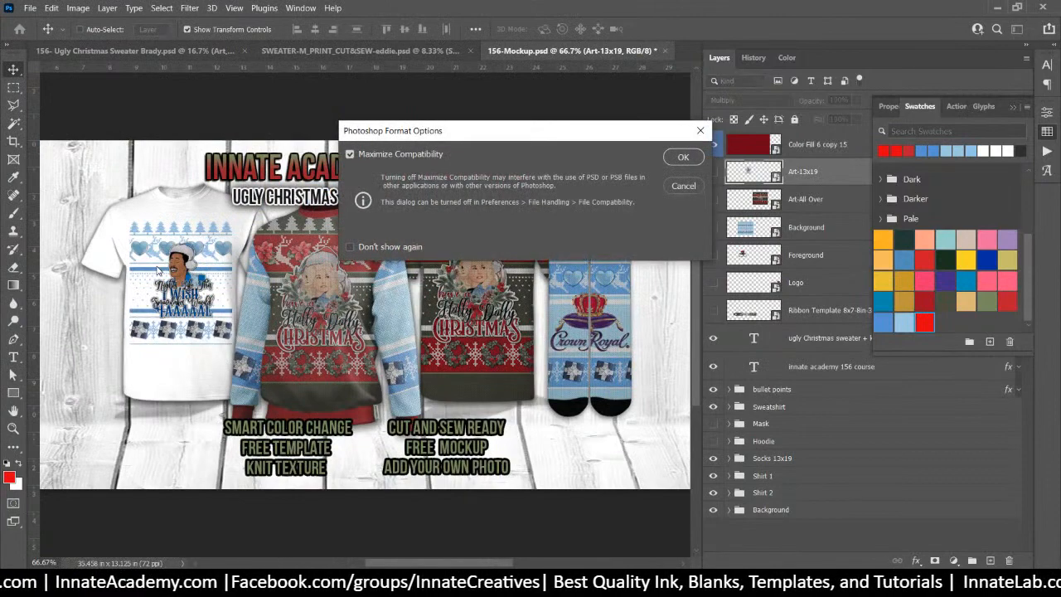
left_click(691, 154)
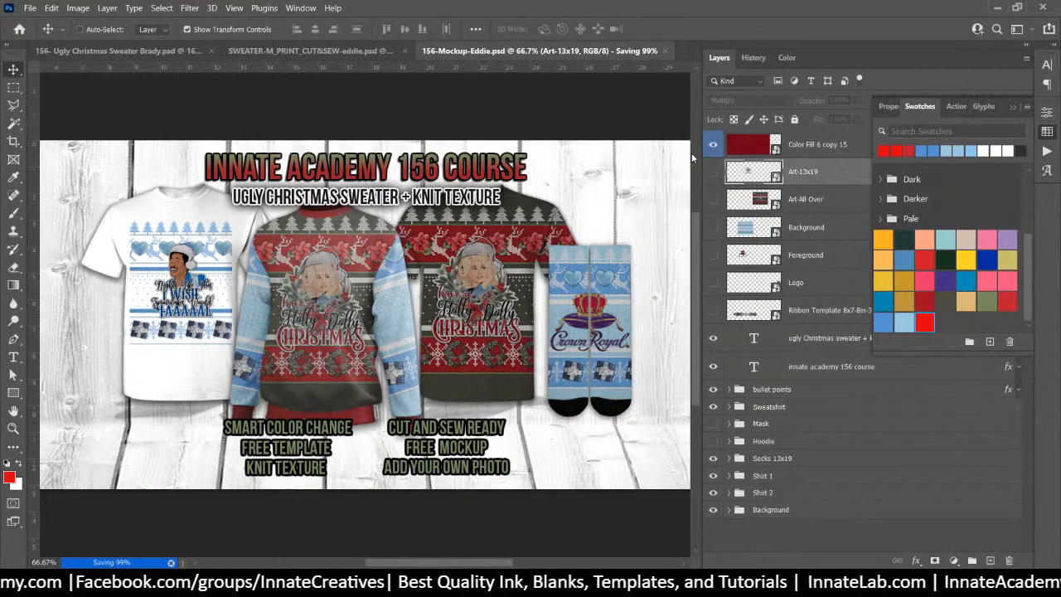
Place the blue Eddie Art.png knit design into the Art-All Over smart object and save it
double_click(760, 202)
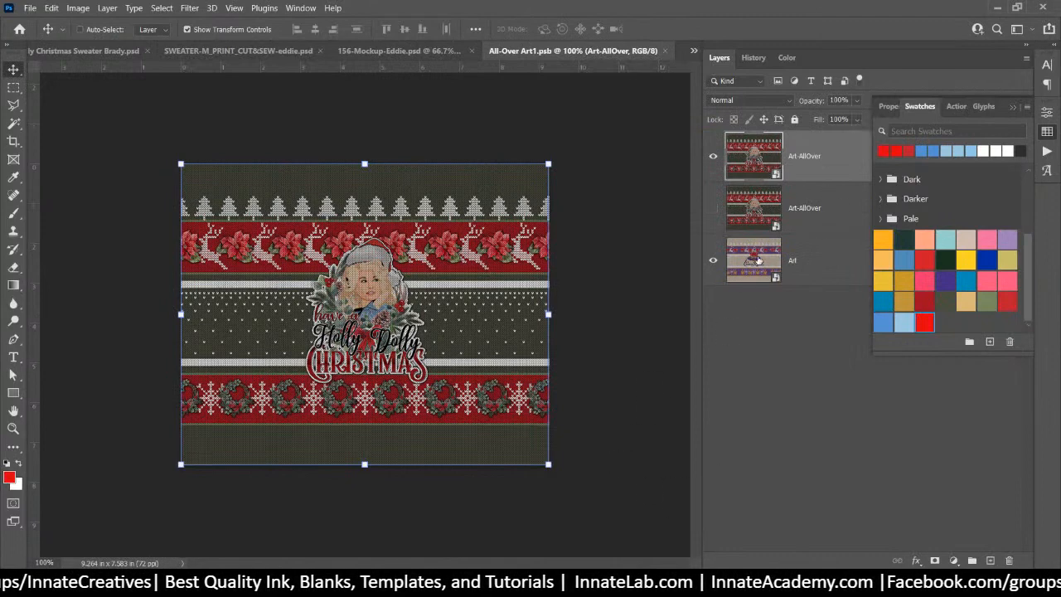
key("alt+Tab")
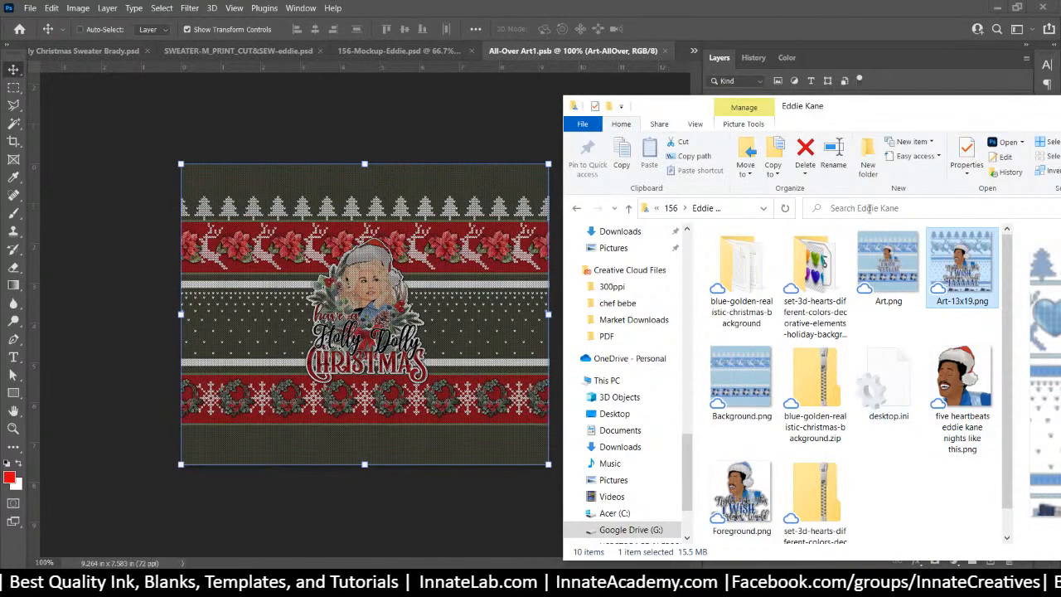
left_click_drag(890, 263, 324, 263)
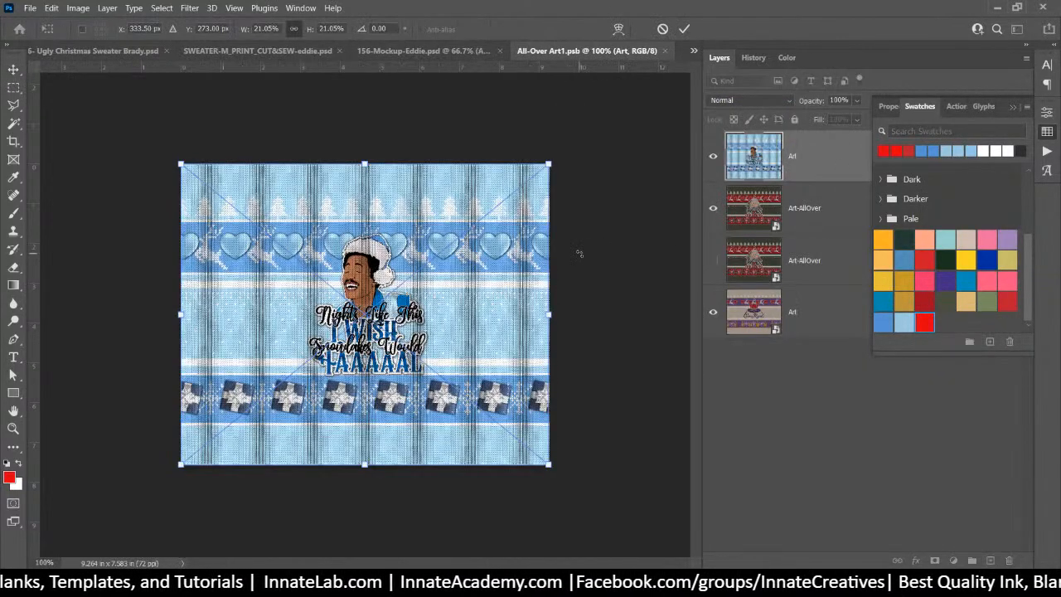
key("Return")
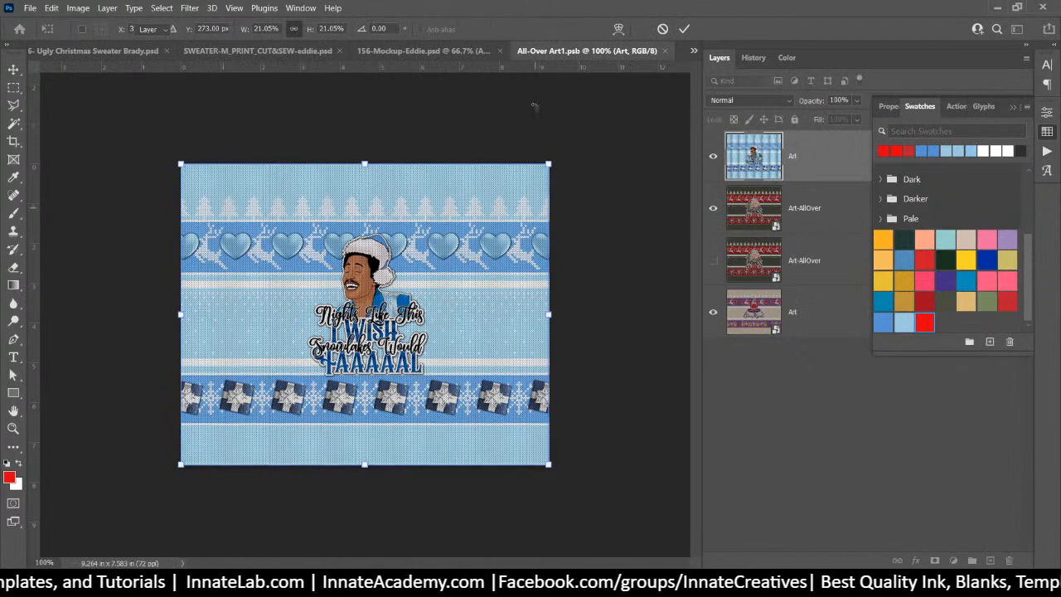
left_click(666, 51)
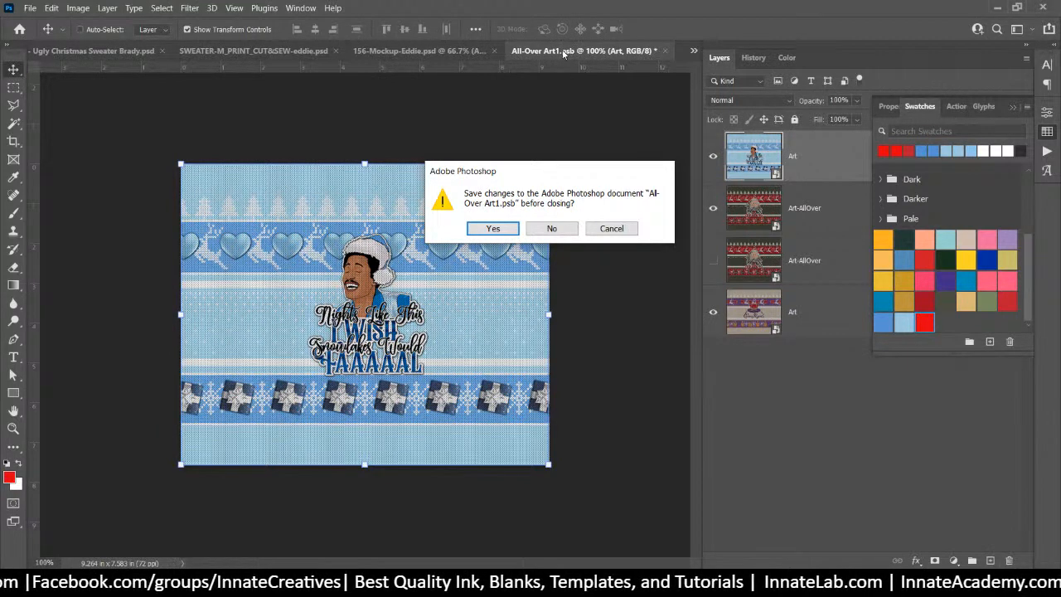
left_click(493, 229)
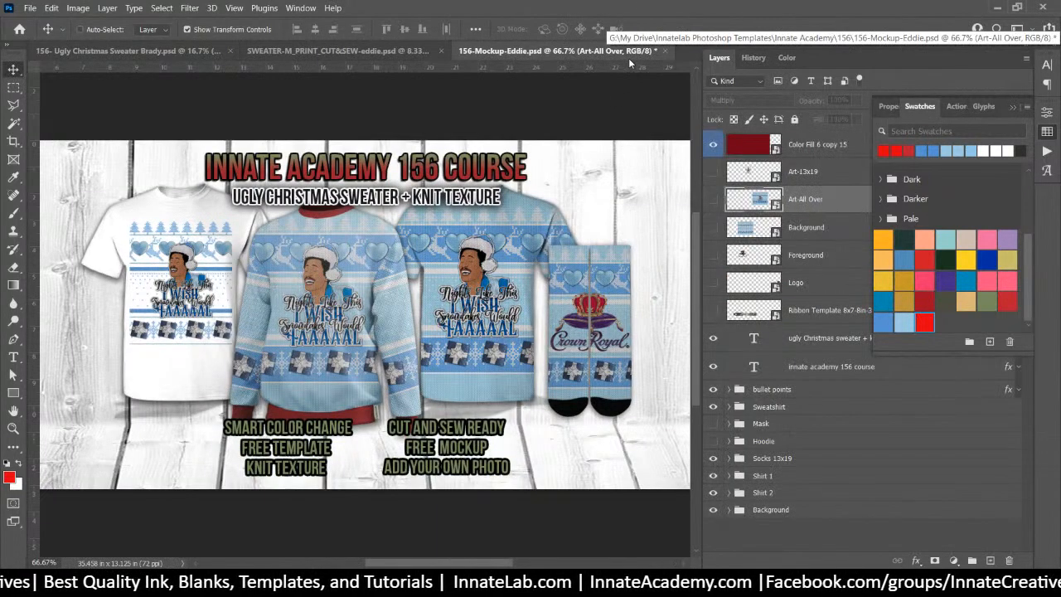
Fill the Color Fill 6 copy 15 smart object with the blue swatch and save it
double_click(761, 143)
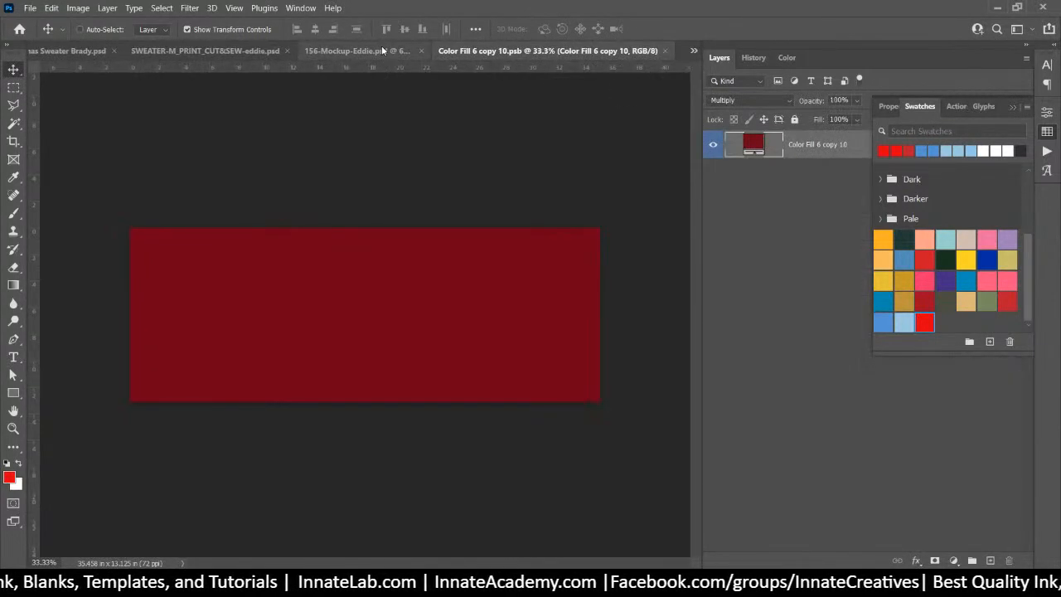
left_click(884, 321)
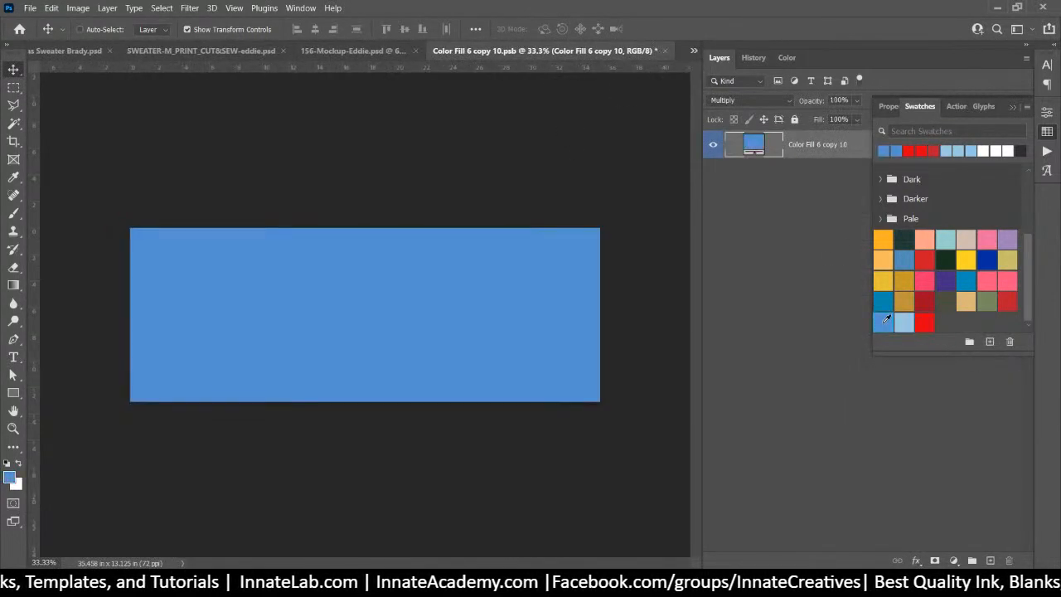
left_click(665, 51)
left_click(503, 224)
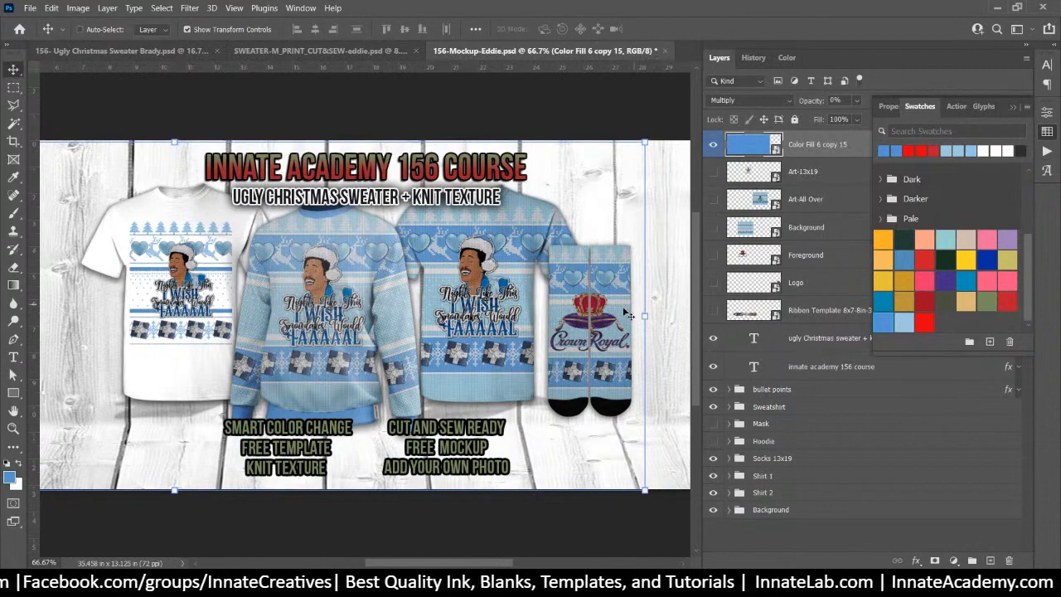
Open the sock's Logo copy 5 smart object and place the Santa-hat Eddie portrait over the Crown Royal logo
right_click(609, 323)
left_click(650, 352)
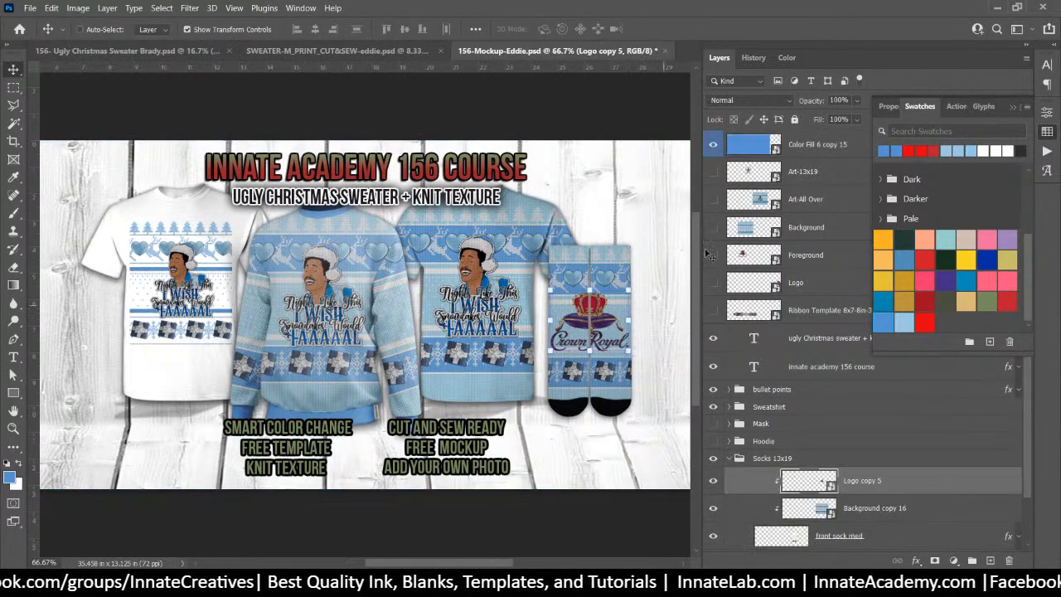
double_click(815, 487)
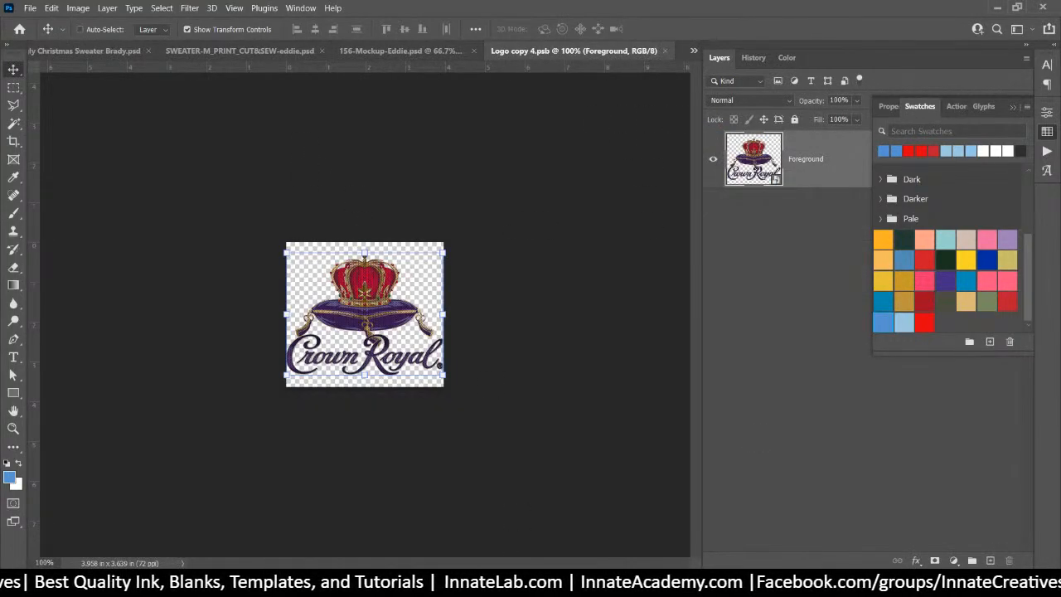
key("alt+Tab")
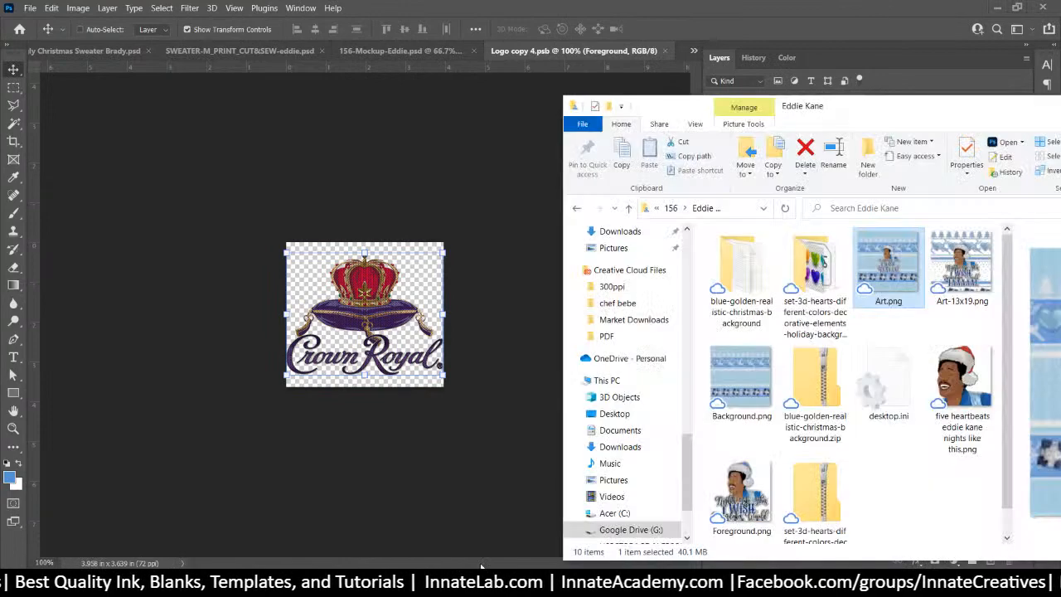
left_click(976, 386)
left_click_drag(955, 392, 365, 328)
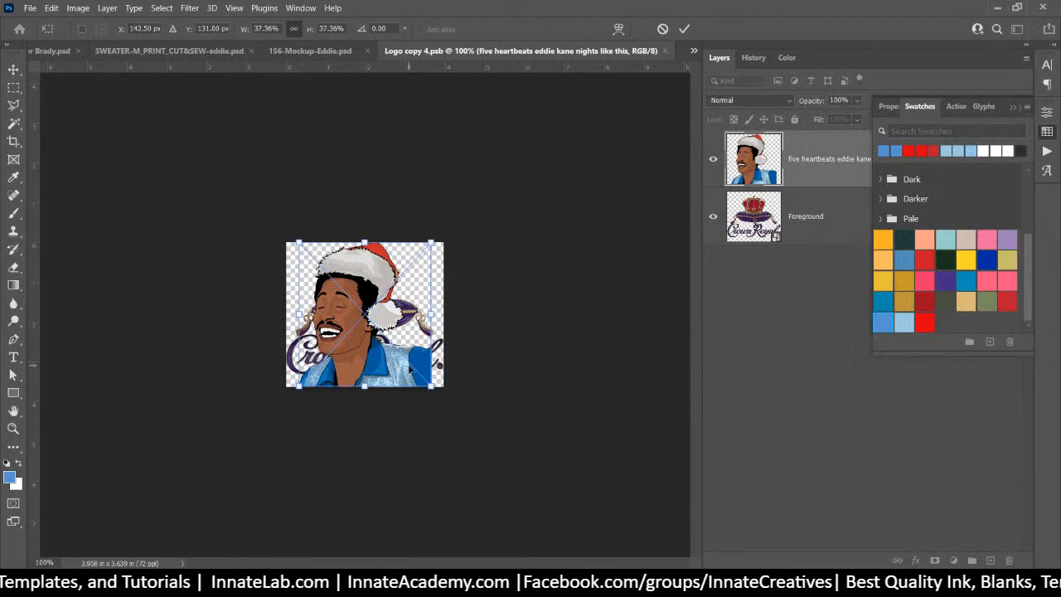
key("Return")
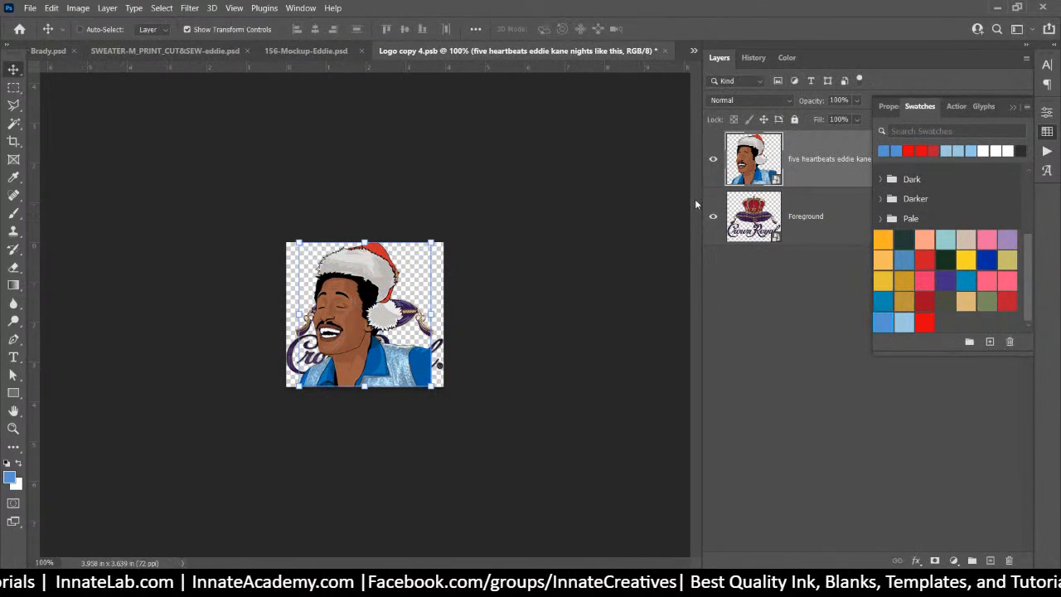
Hide the Crown Royal foreground art and save Logo copy 4.psb when closing it
left_click(714, 217)
left_click(665, 51)
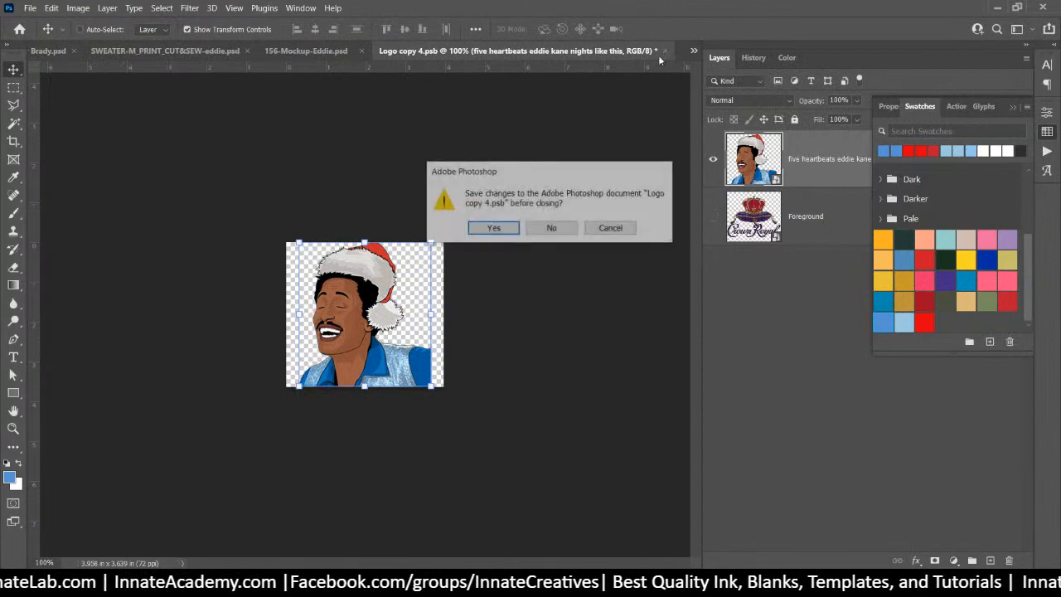
left_click(496, 229)
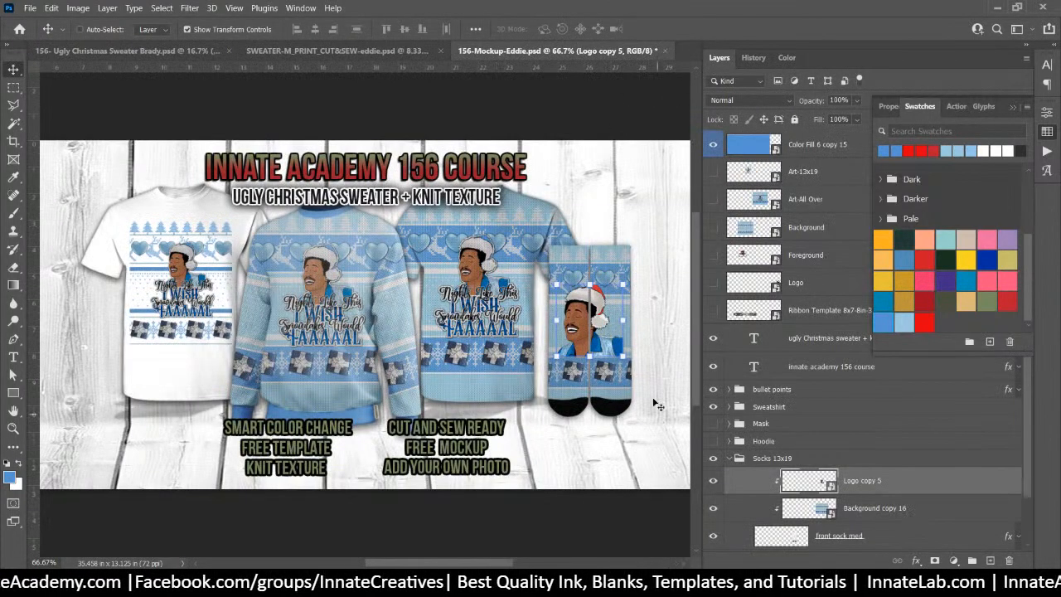
Scale the sock's Eddie logo to about 44.7%, copy it beside the original, and save the mockup
left_click_drag(621, 356, 570, 288)
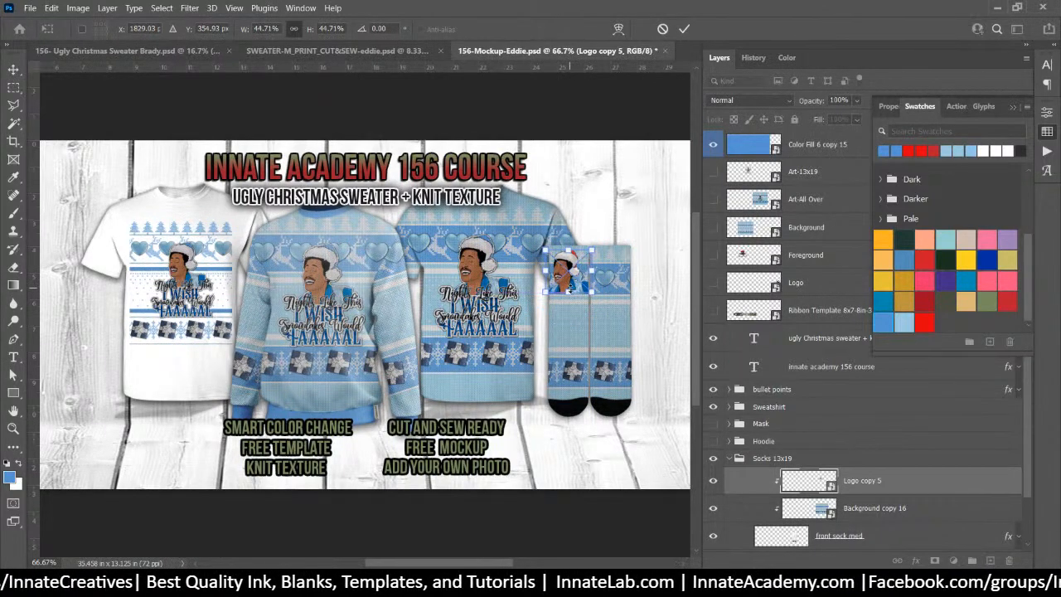
key("Return")
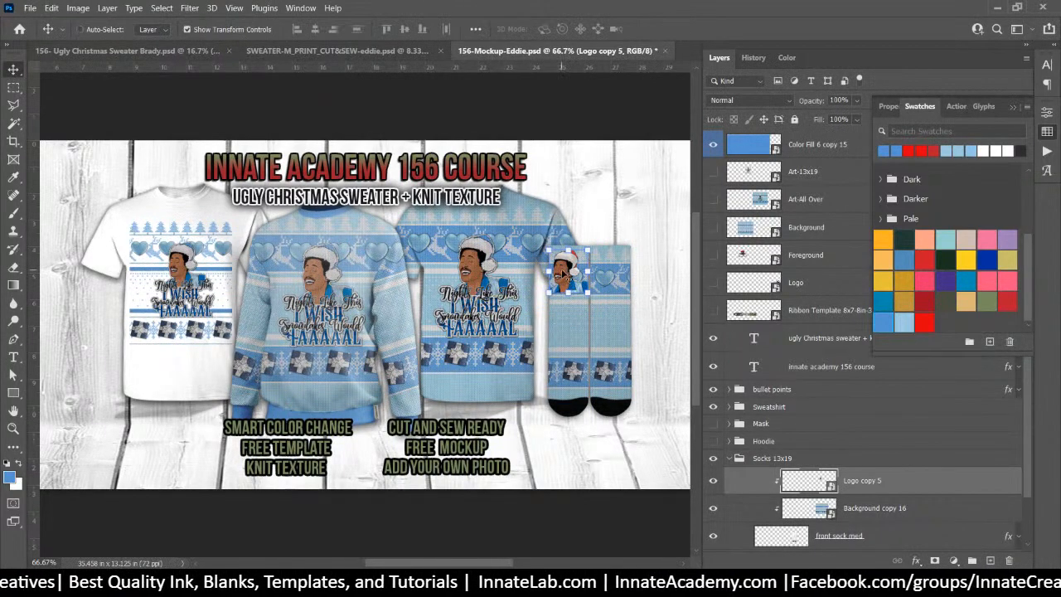
left_click_drag(564, 275, 602, 275)
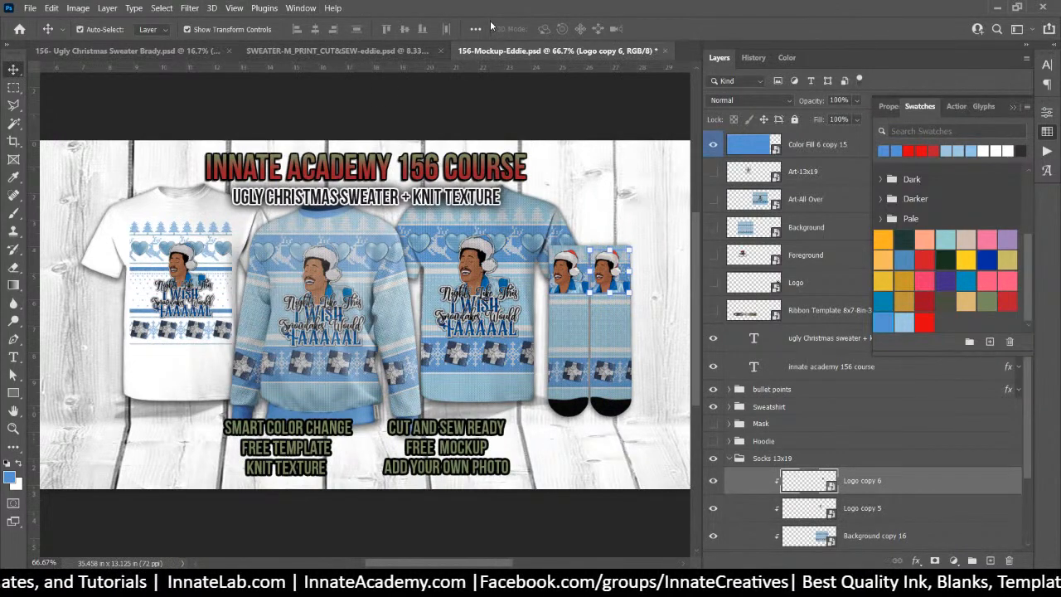
key("ctrl+s")
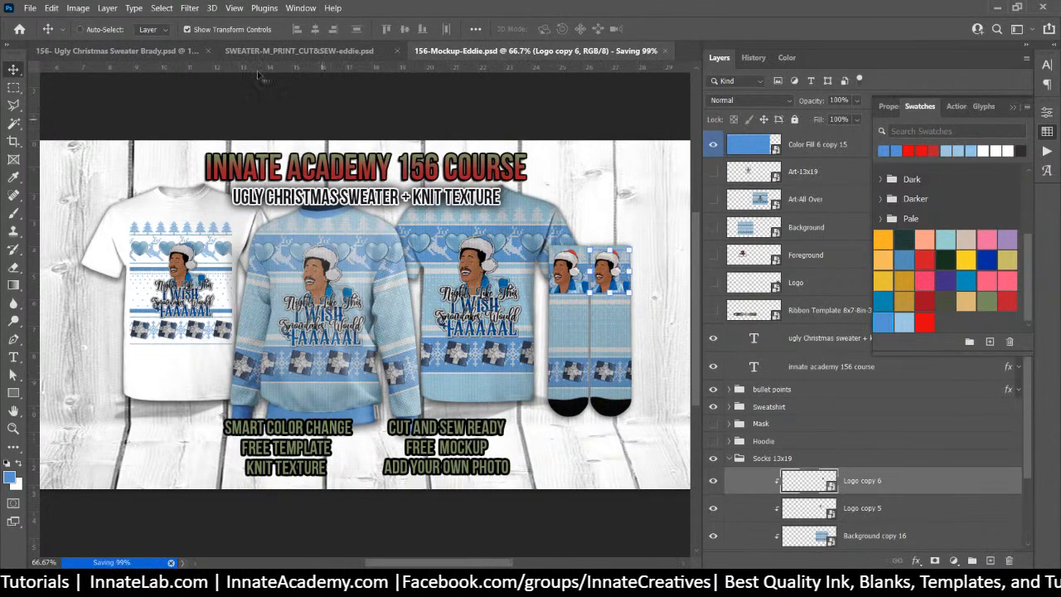
left_click(300, 51)
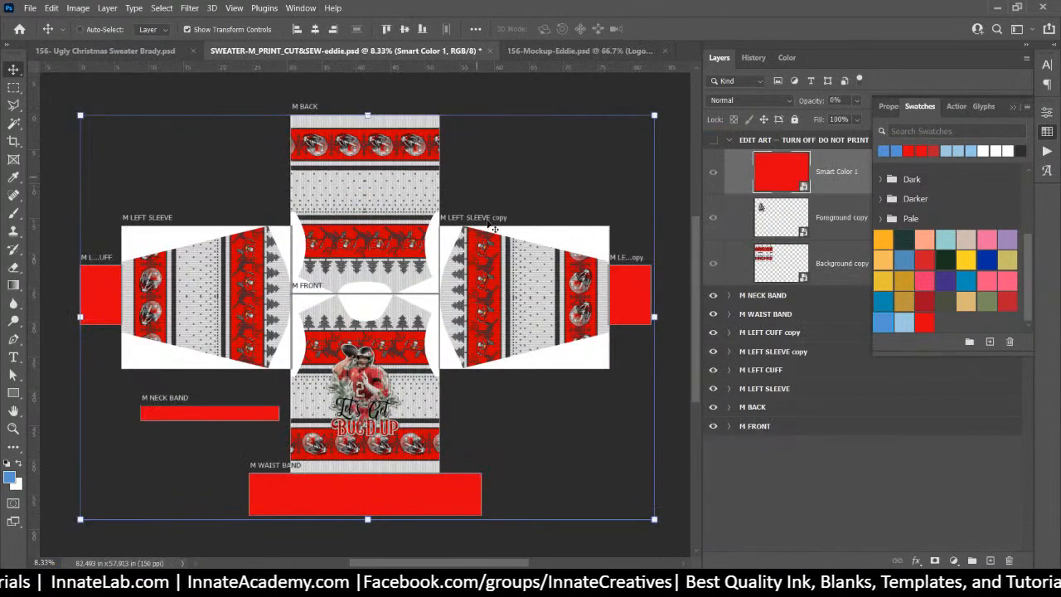
left_click(140, 52)
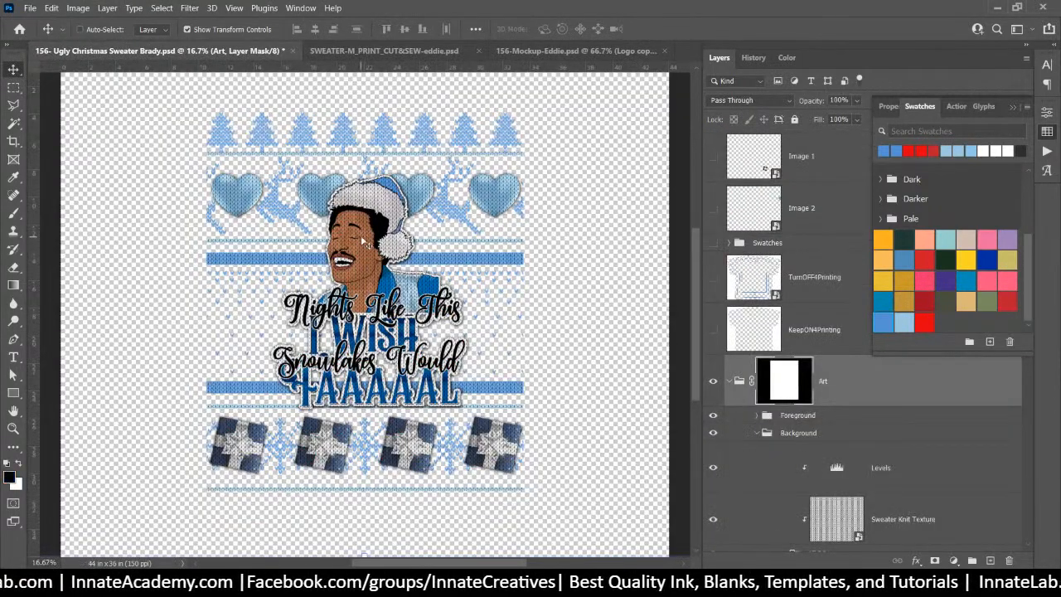
right_click(363, 241)
left_click(431, 292)
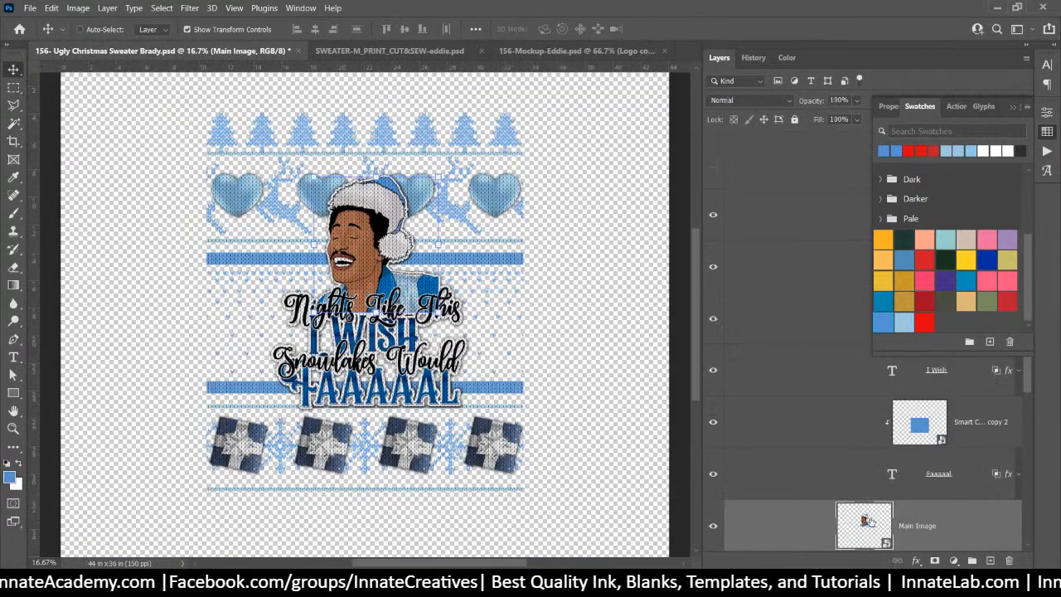
right_click(925, 534)
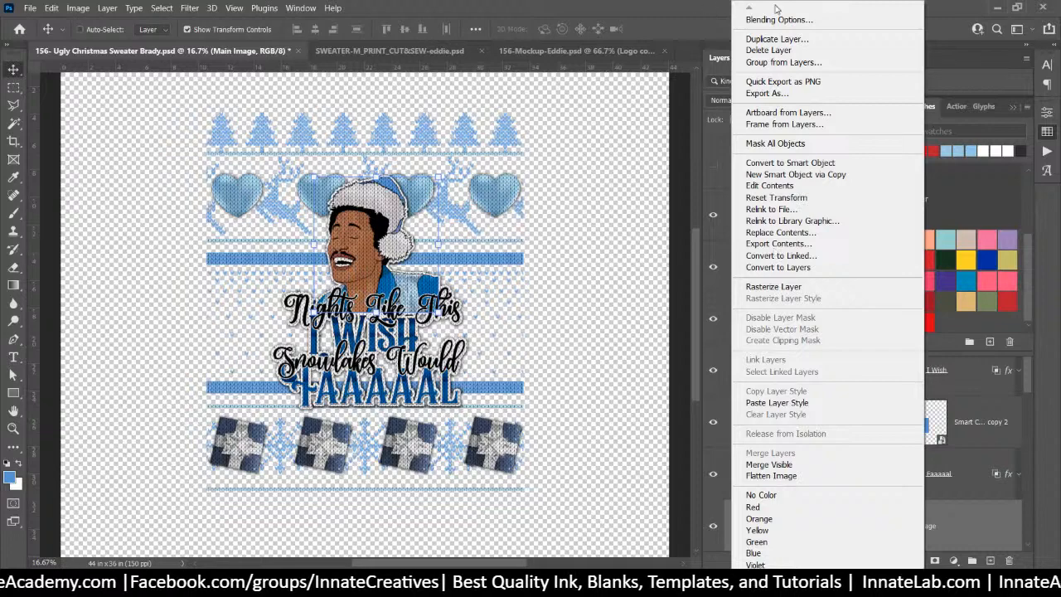
left_click(782, 81)
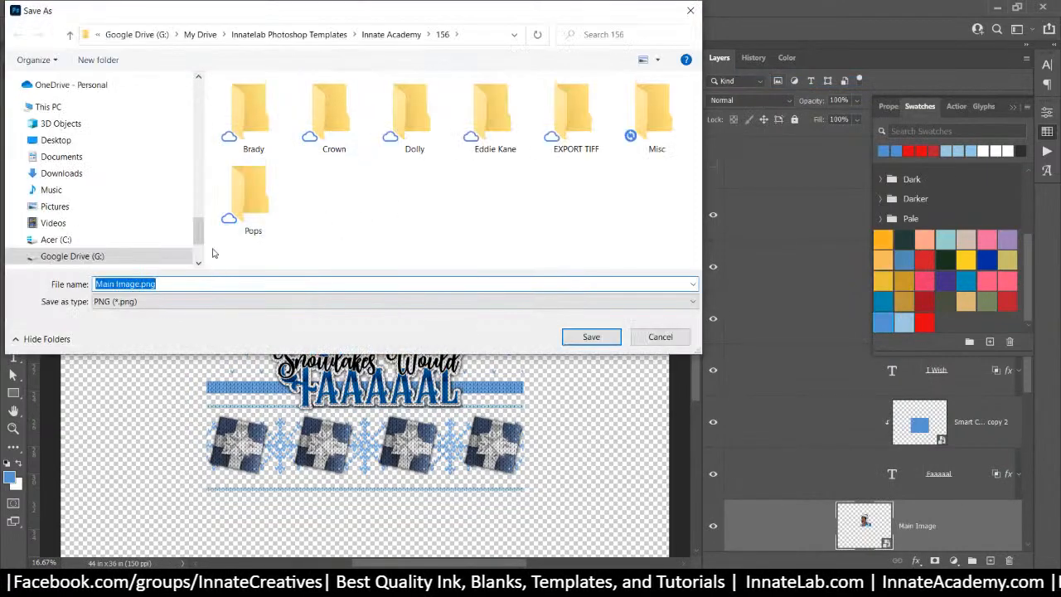
type("Logo")
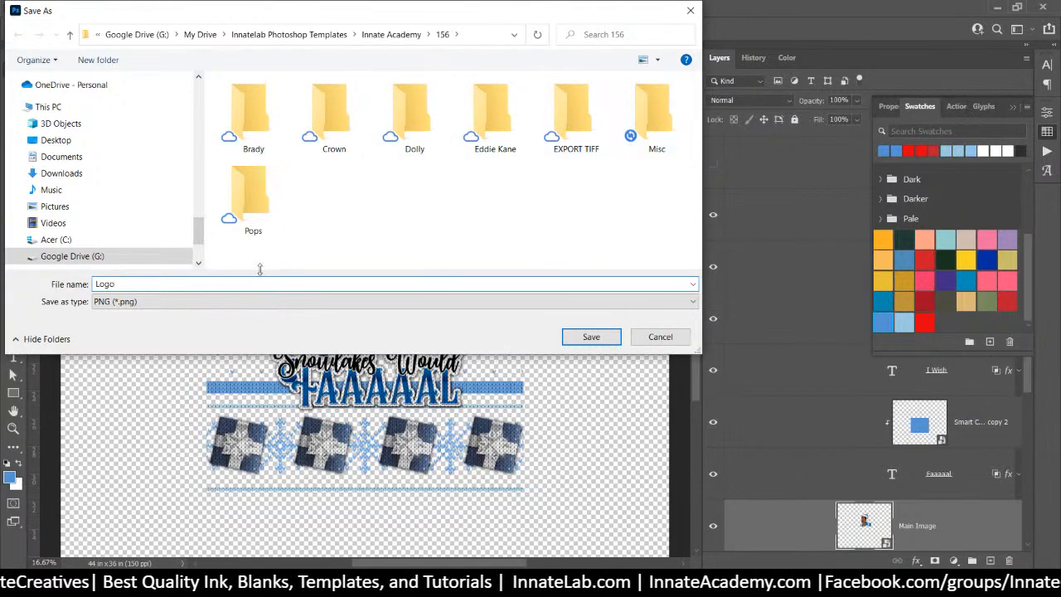
double_click(479, 121)
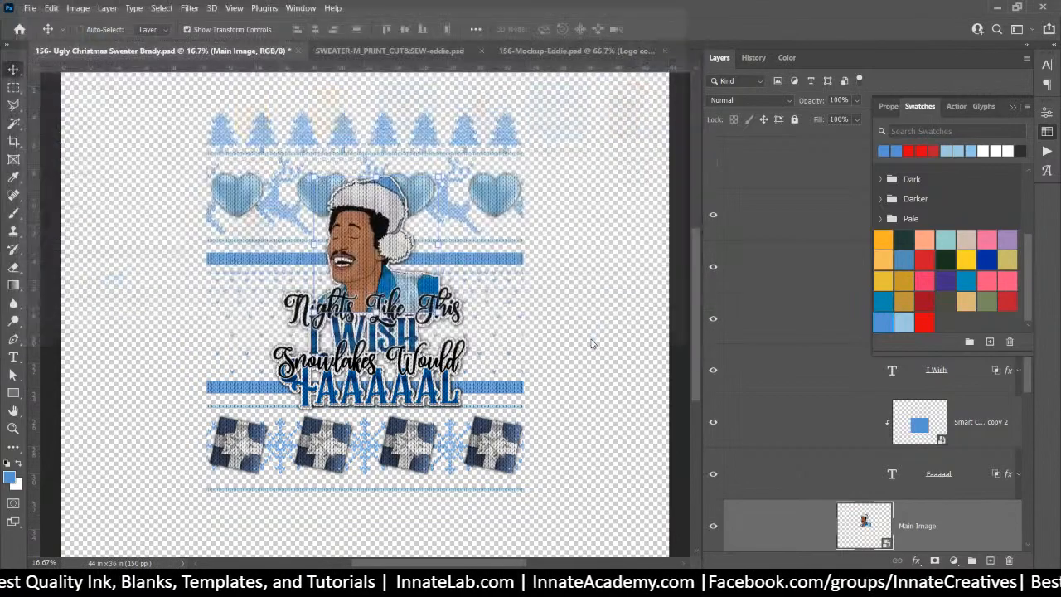
left_click(591, 336)
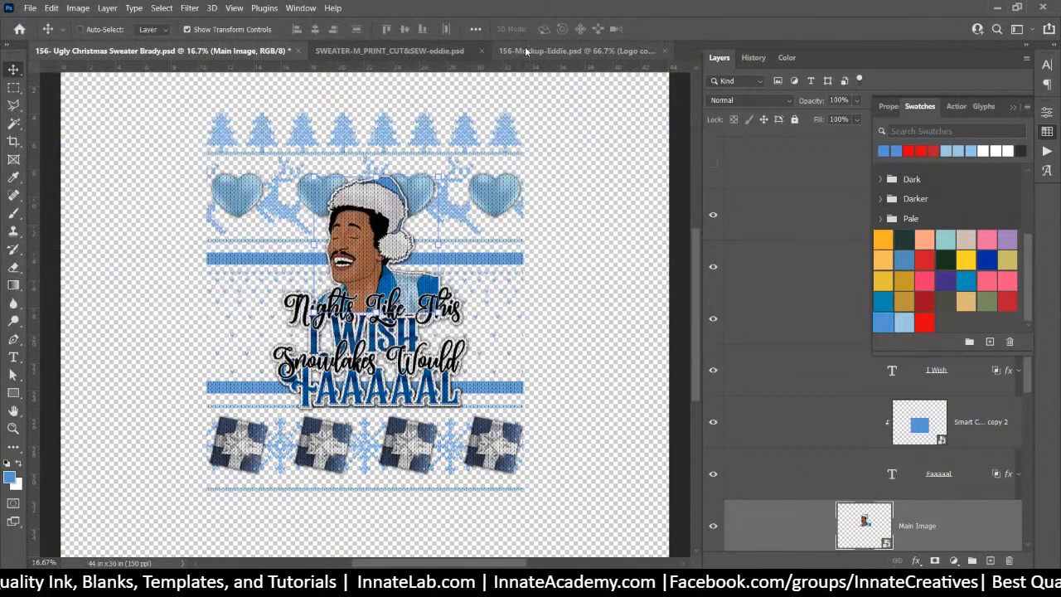
Swap the sock logo's red-hat Eddie layer for Logo.png and save Logo copy 4.psb on closing
left_click(529, 51)
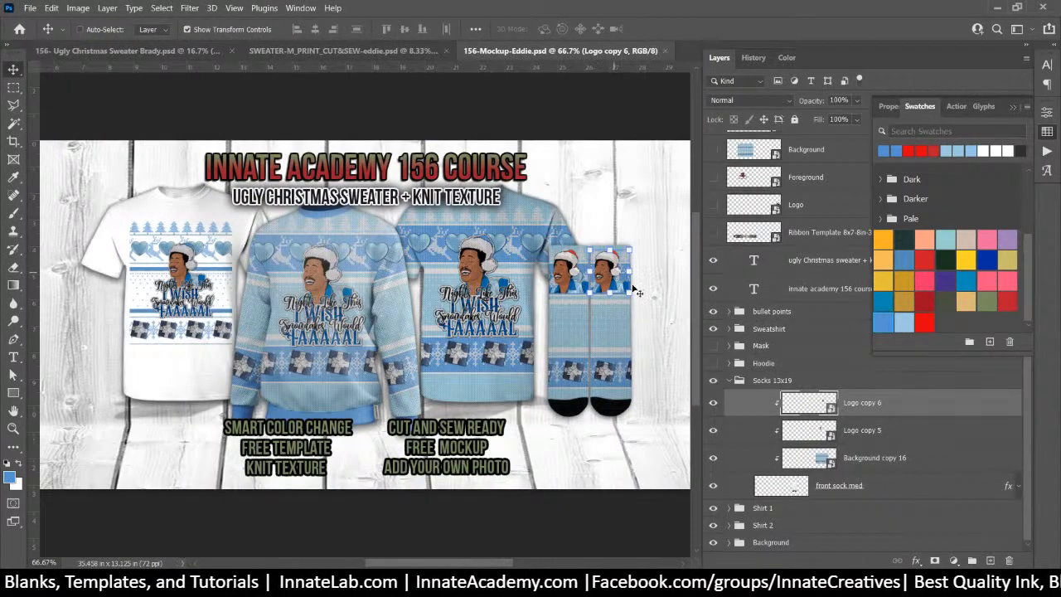
double_click(815, 407)
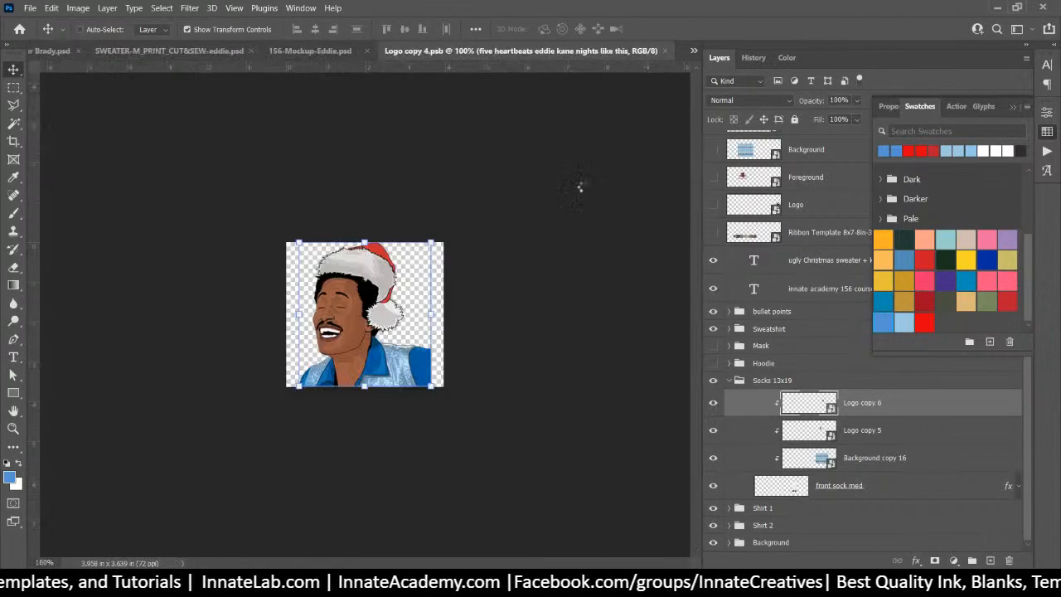
left_click(332, 585)
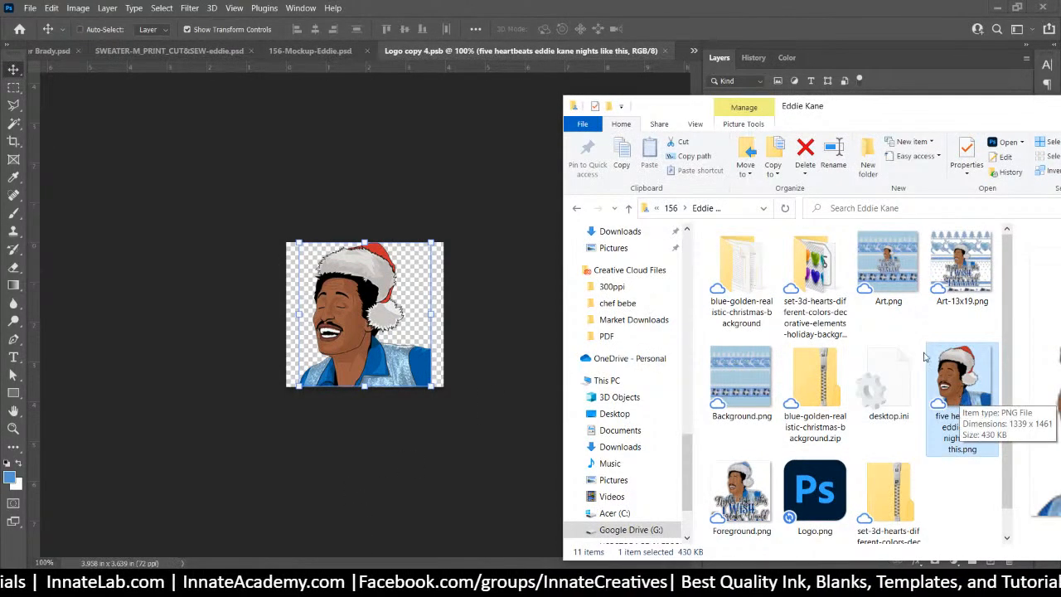
left_click(939, 488)
left_click_drag(815, 494, 344, 278)
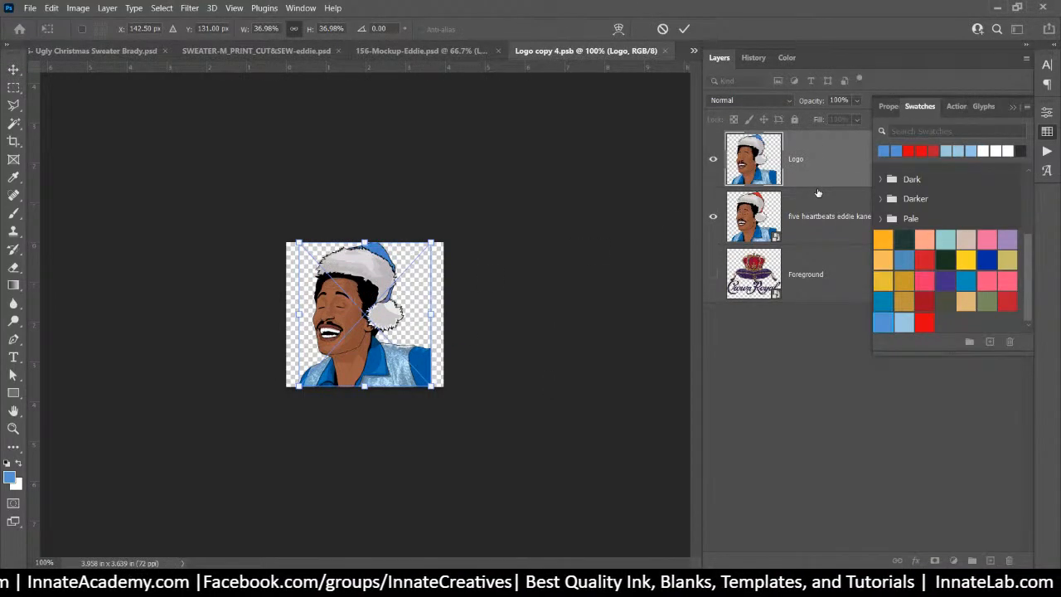
left_click(825, 220)
key("Delete")
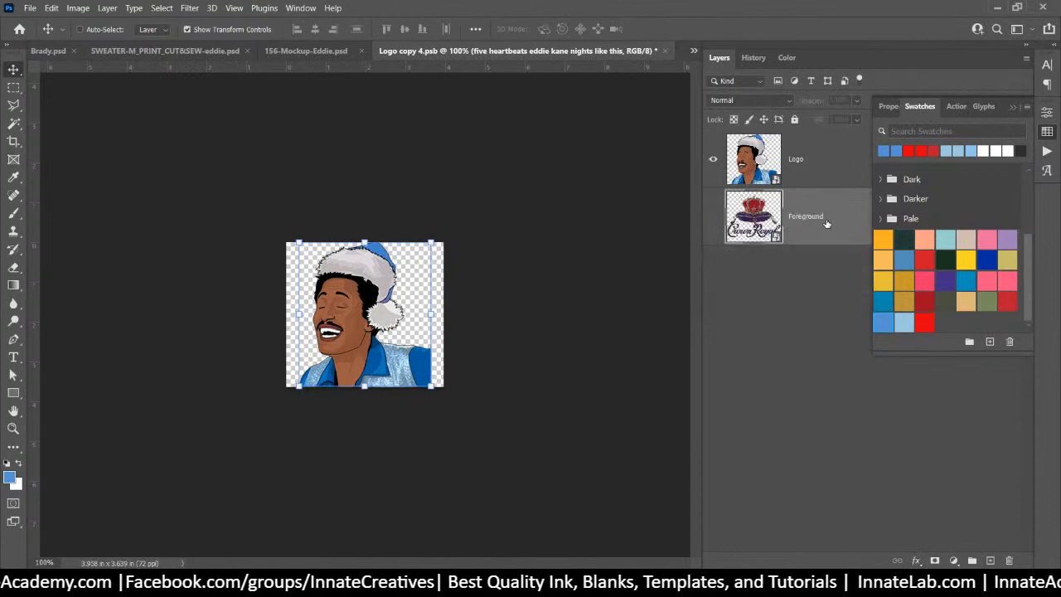
left_click(664, 52)
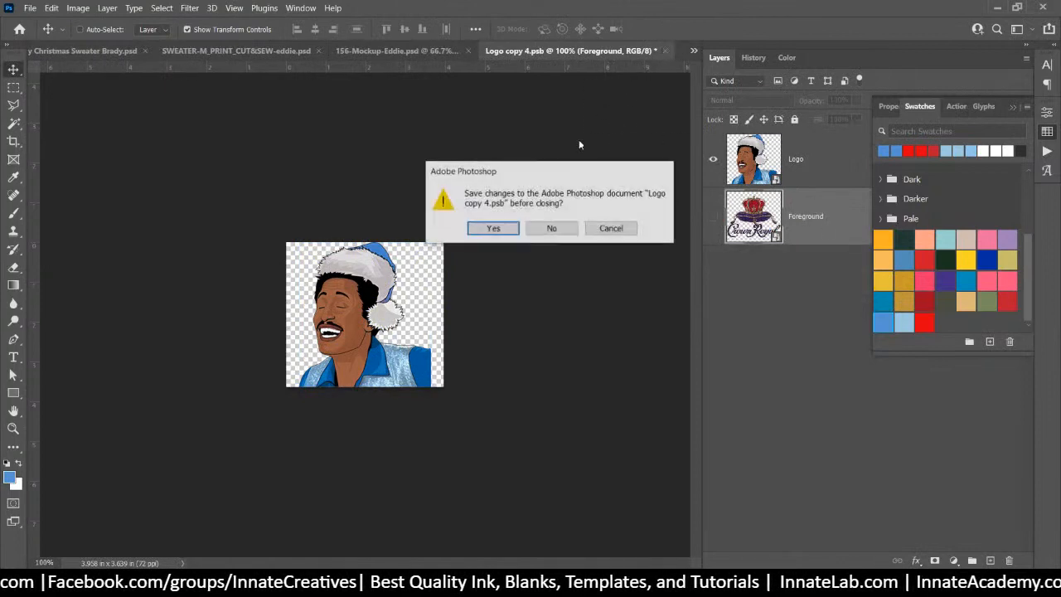
left_click(495, 232)
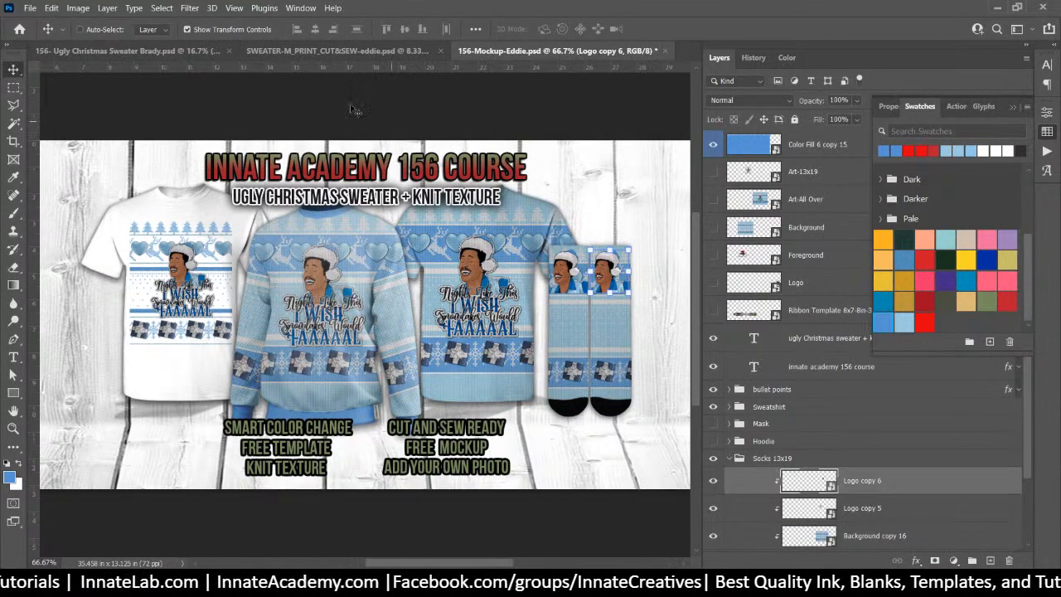
Look over the SWEATER cut-and-sew and Mockup files, ending on the Ugly Christmas Sweater Brady design
left_click(319, 51)
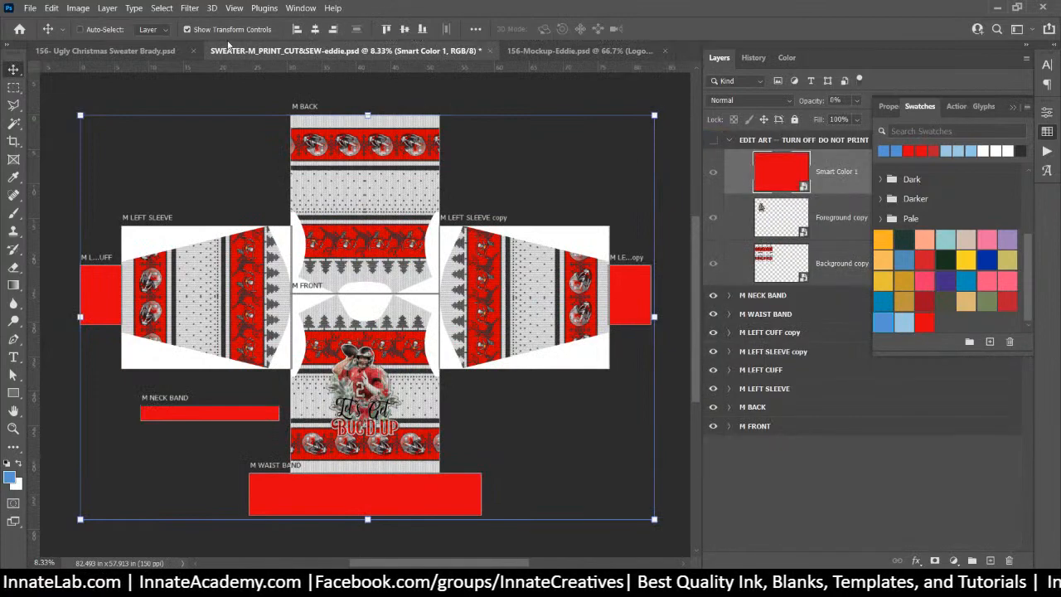
left_click(138, 50)
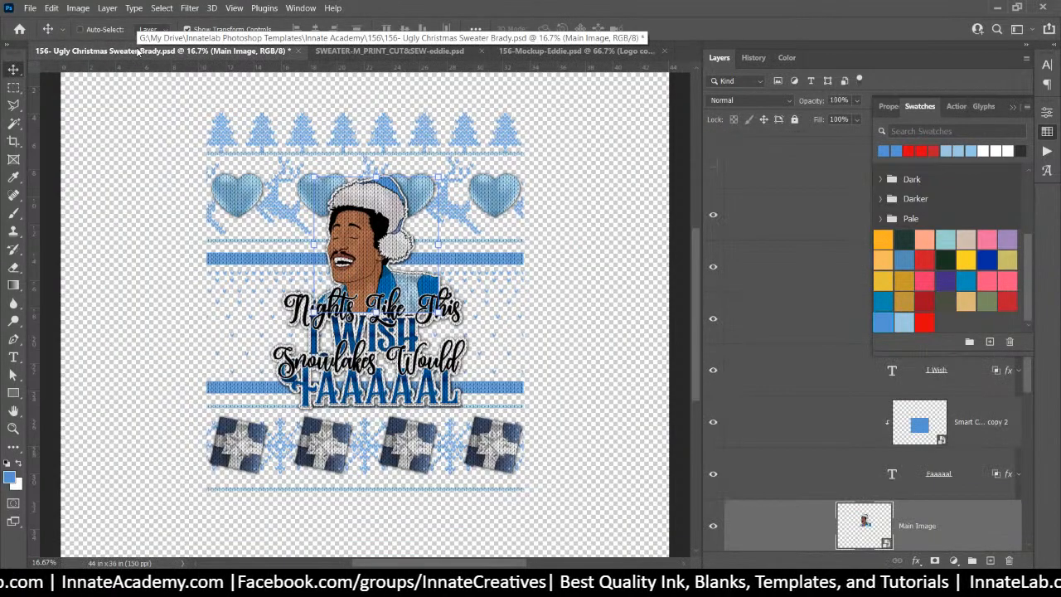
left_click(362, 50)
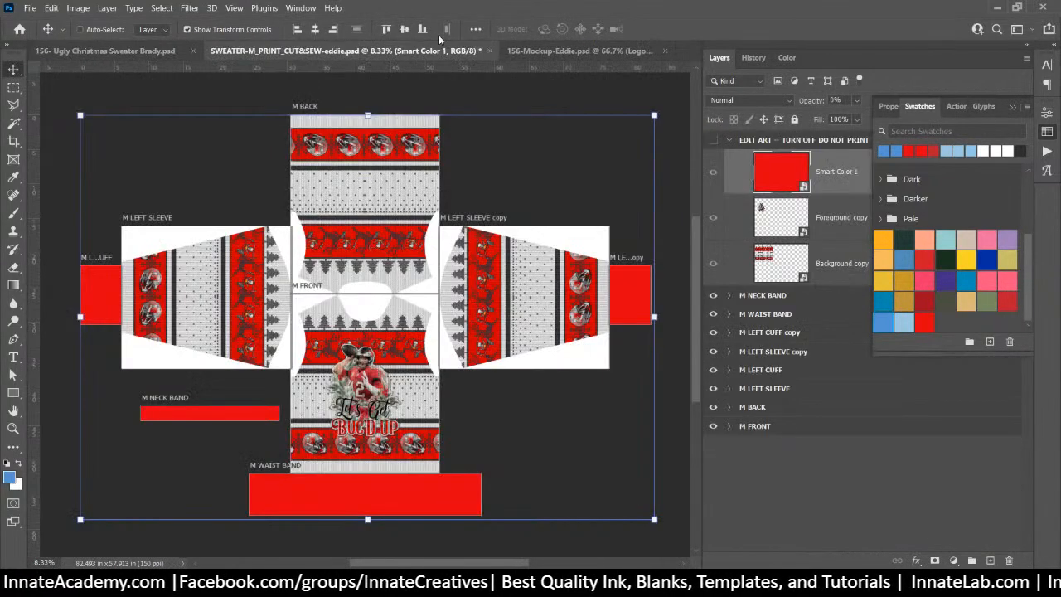
left_click(524, 50)
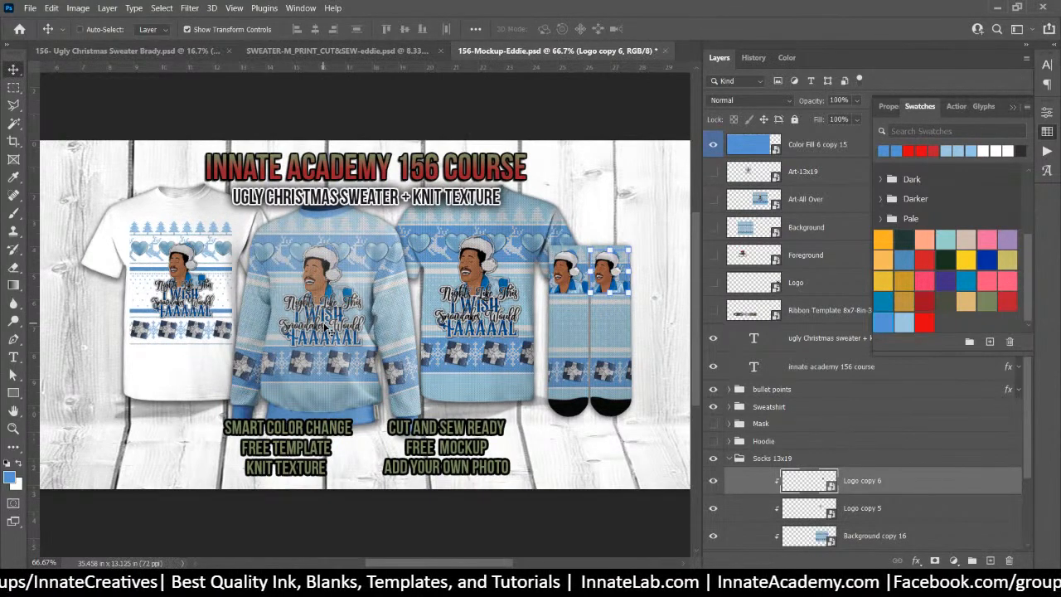
left_click(141, 52)
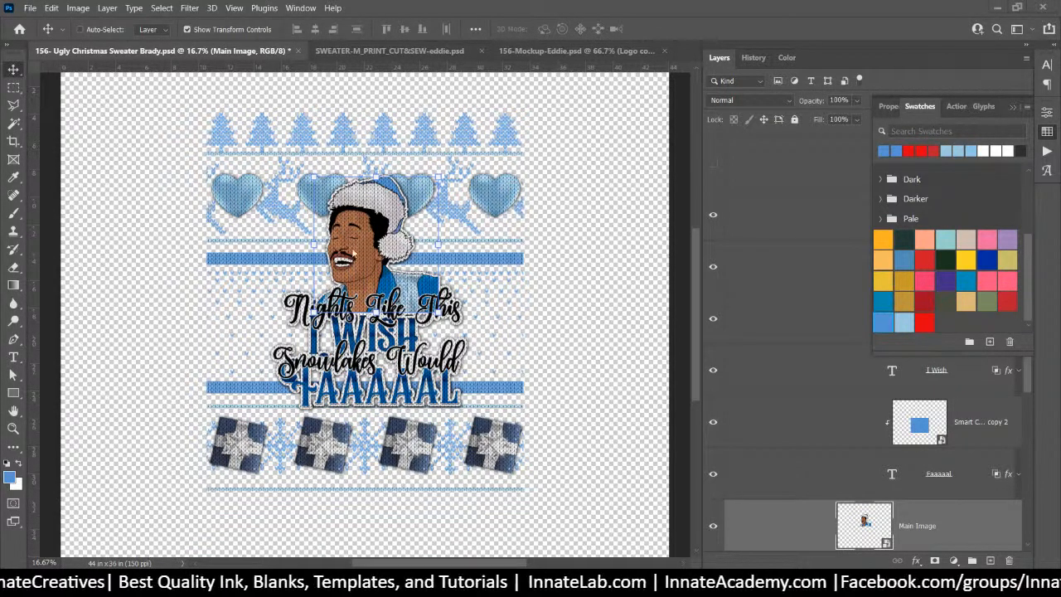
Maximize the 156 project folder, widen the preview pane, and preview image0 (1).jpeg
left_click(400, 55)
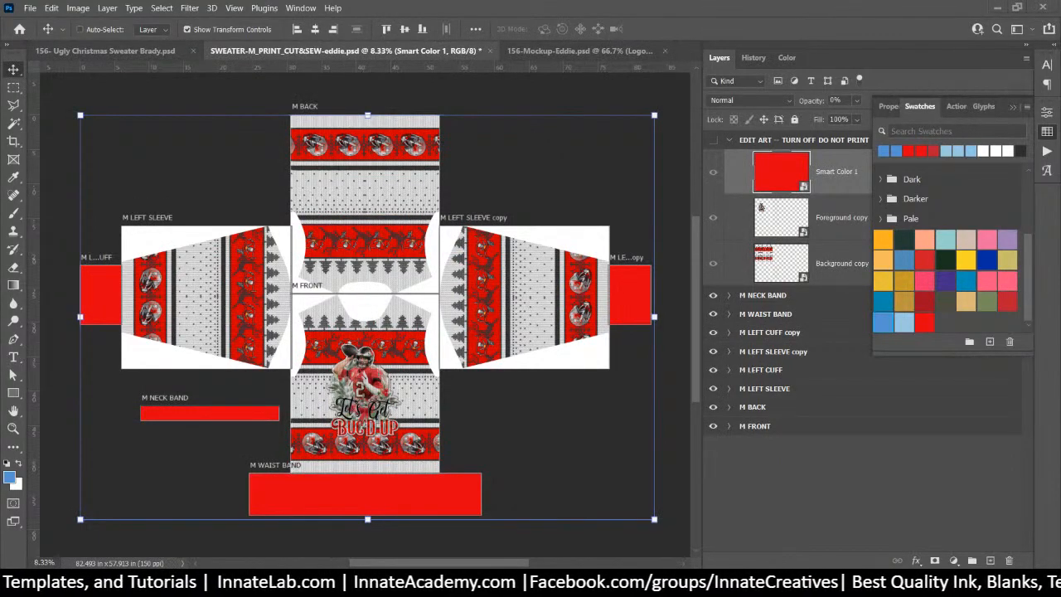
key("alt+Tab")
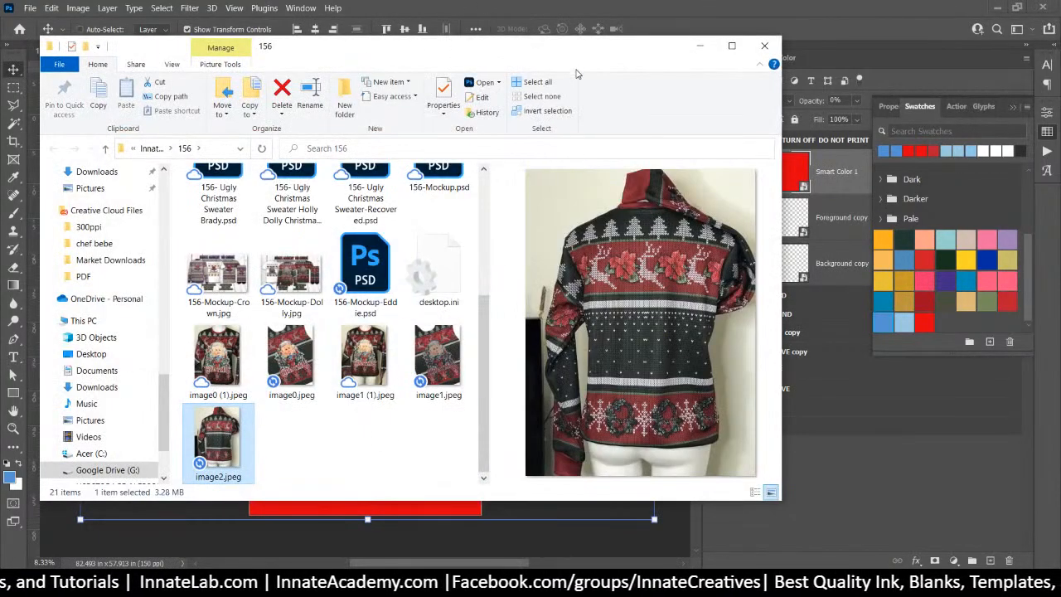
left_click(732, 46)
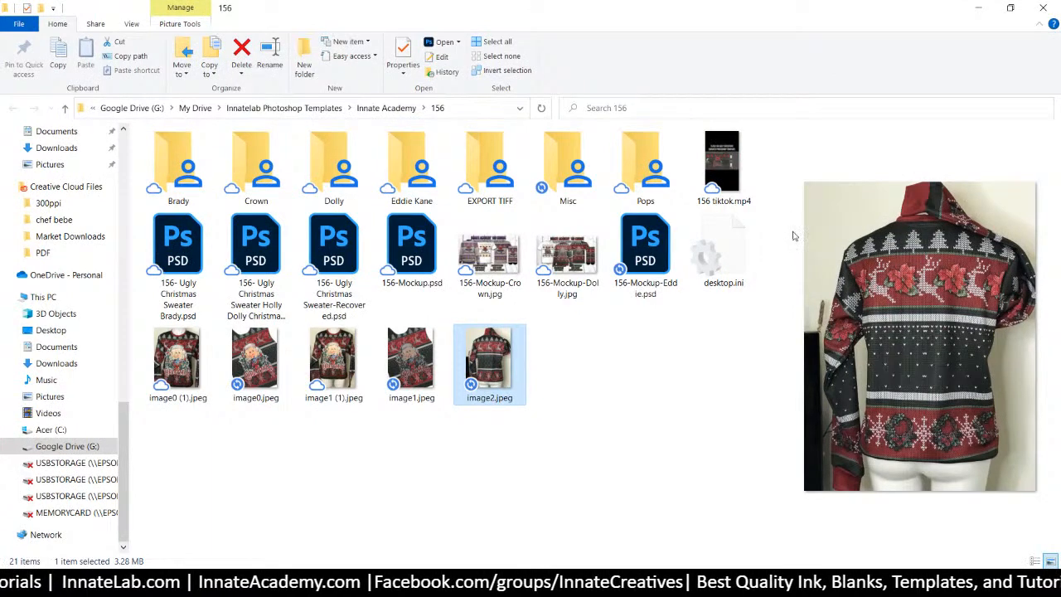
left_click_drag(767, 267, 561, 249)
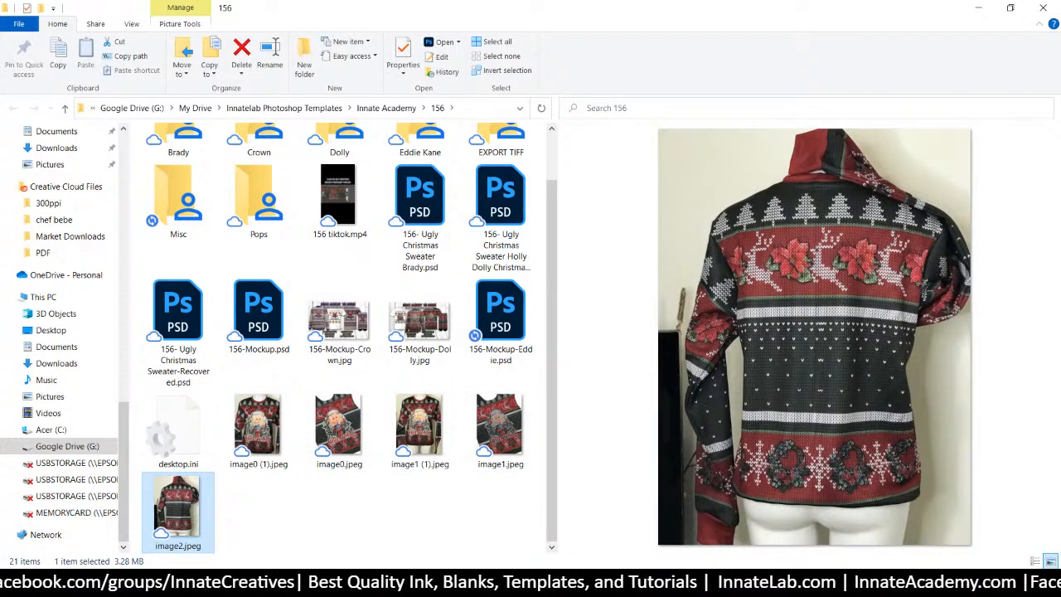
mouse_move(493, 580)
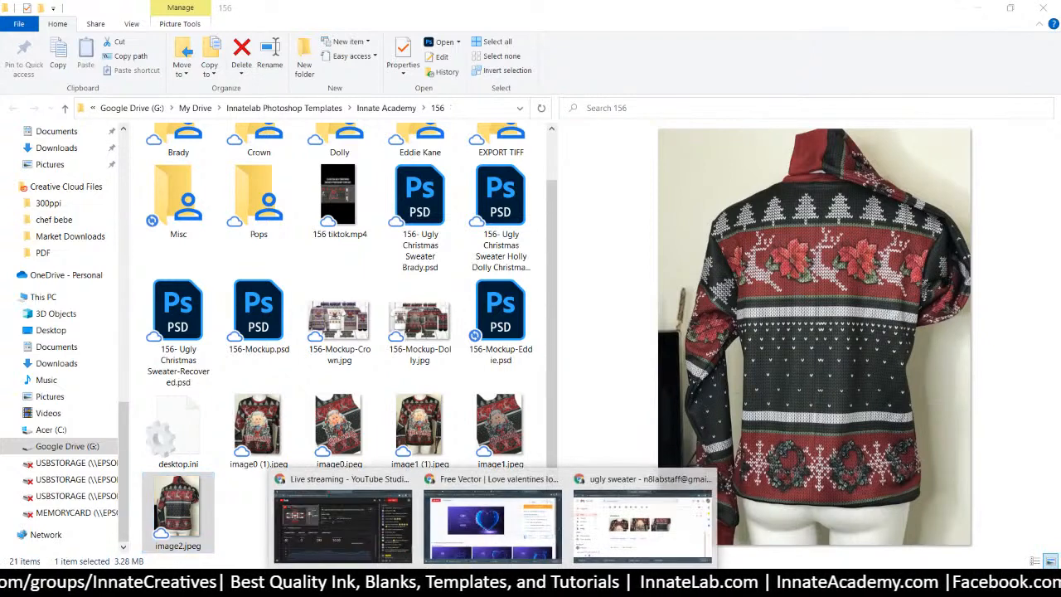
left_click(493, 506)
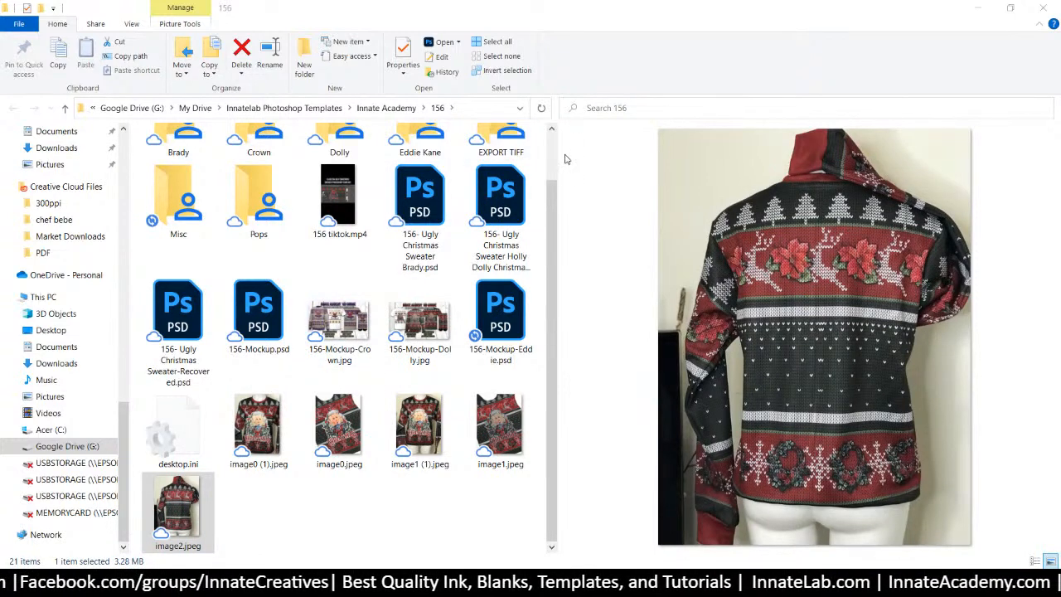
left_click(253, 445)
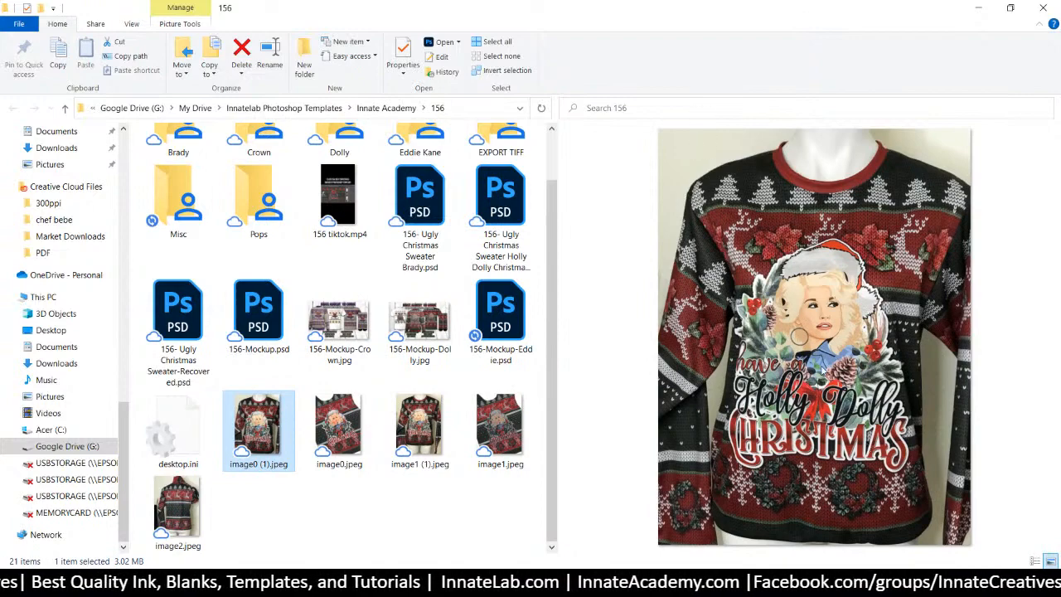
Compare the image0.jpeg and image1.jpeg panel photos, then view image1 (1).jpeg and the image2.jpeg back
left_click(329, 427)
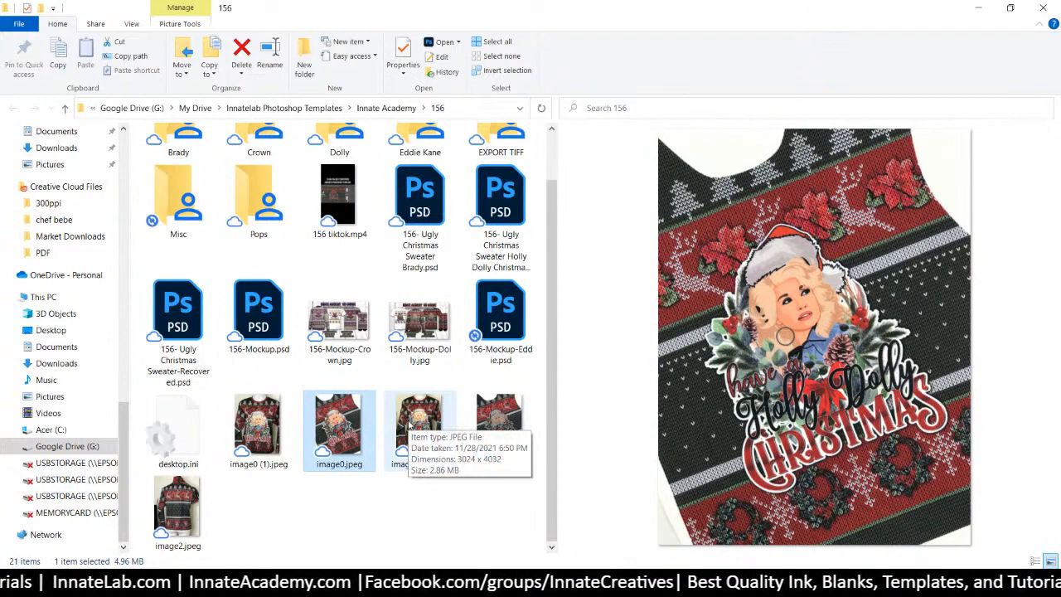
left_click(504, 432)
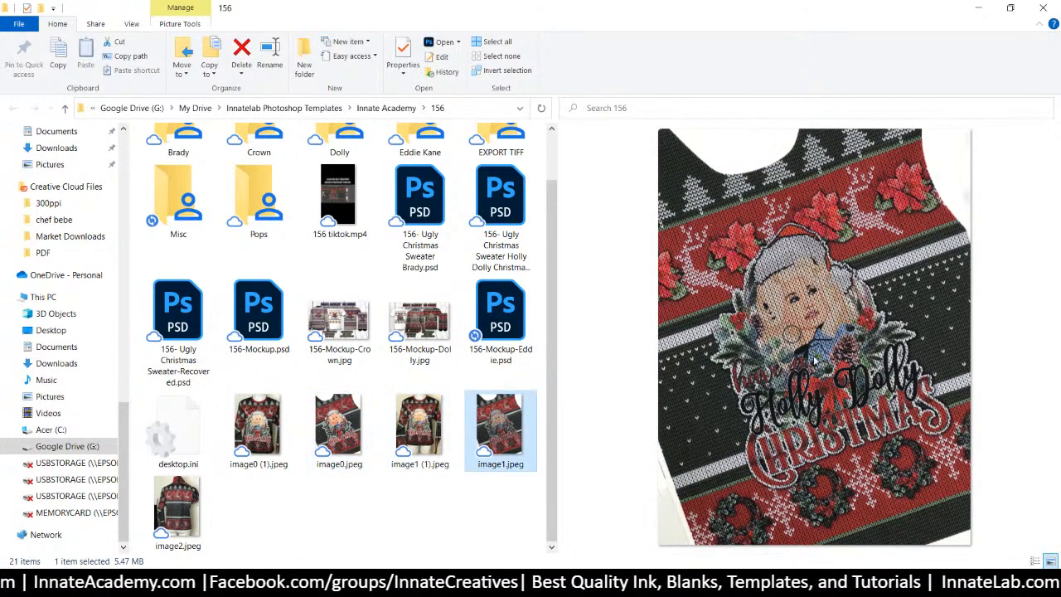
left_click(341, 436)
left_click(500, 433)
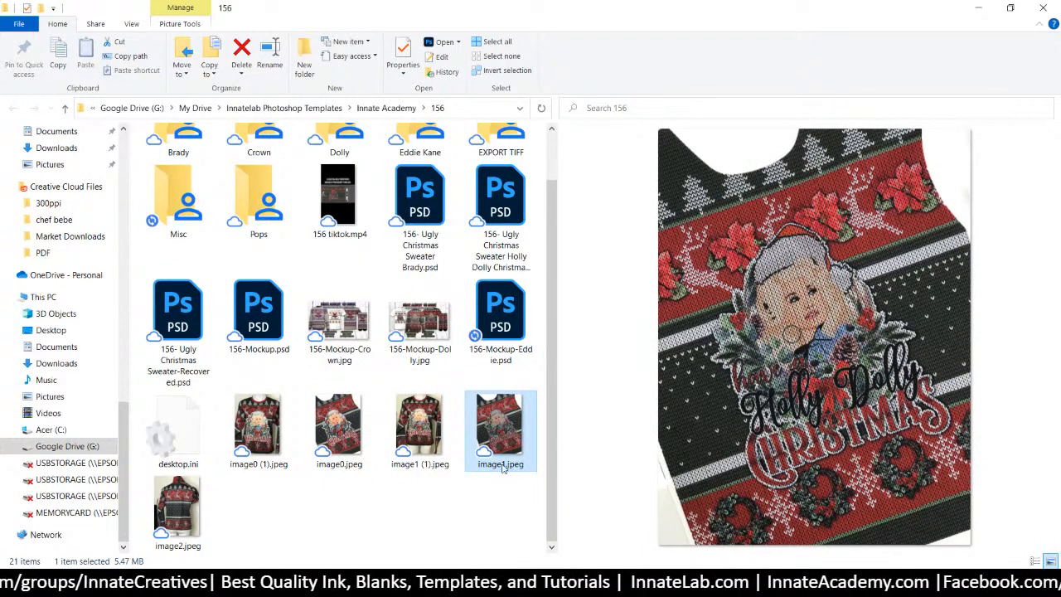
left_click(331, 434)
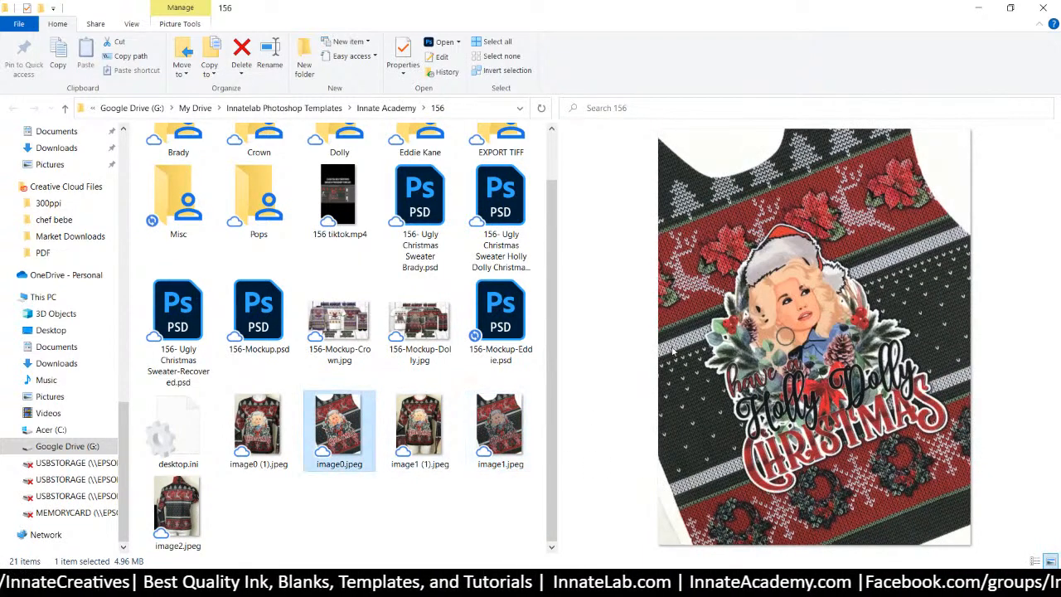
left_click(521, 420)
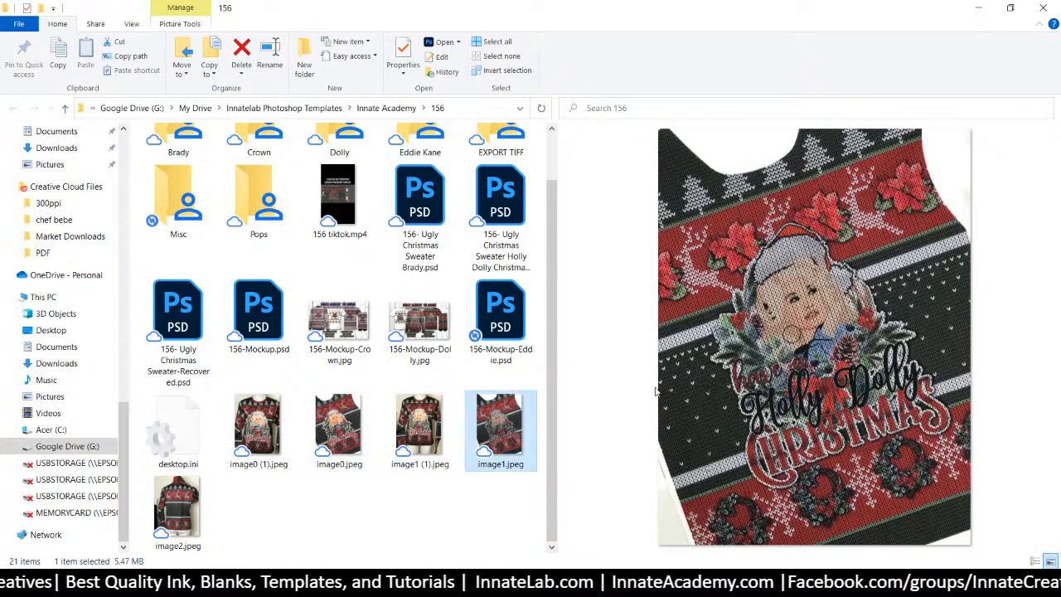
left_click(335, 437)
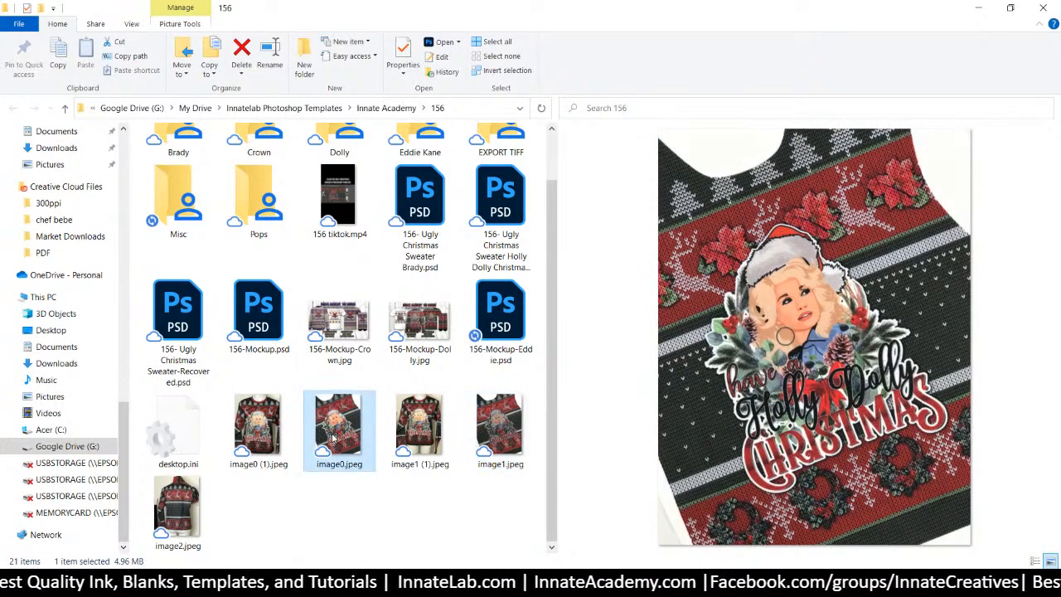
left_click(488, 449)
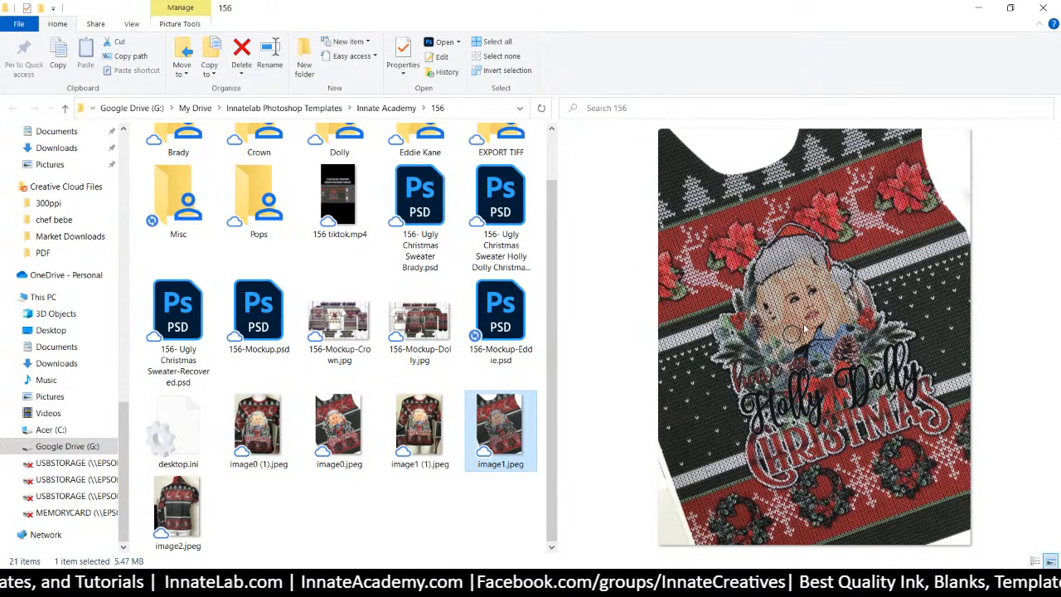
left_click(408, 433)
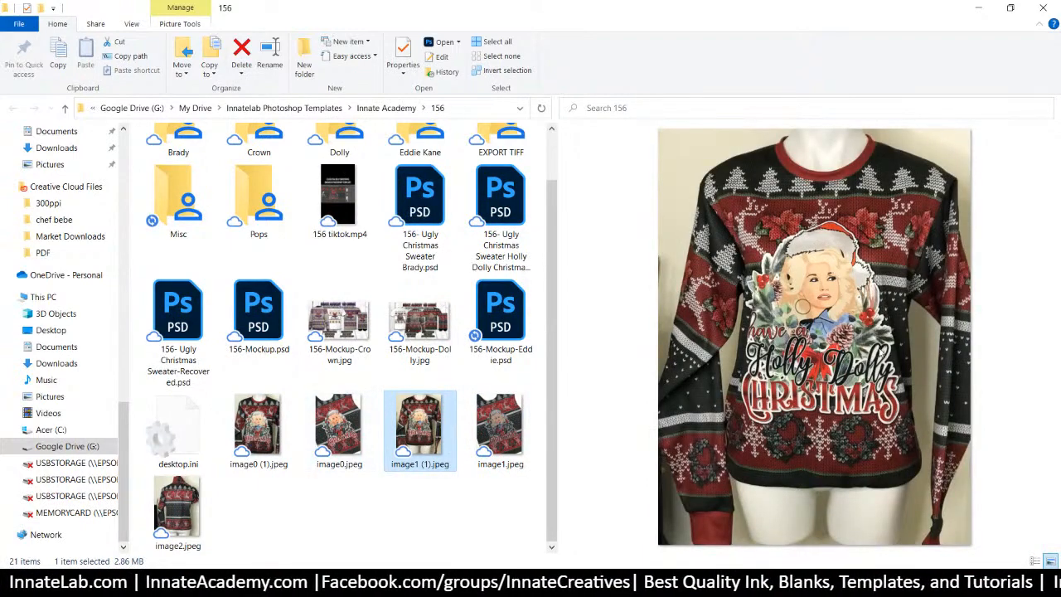
left_click(192, 520)
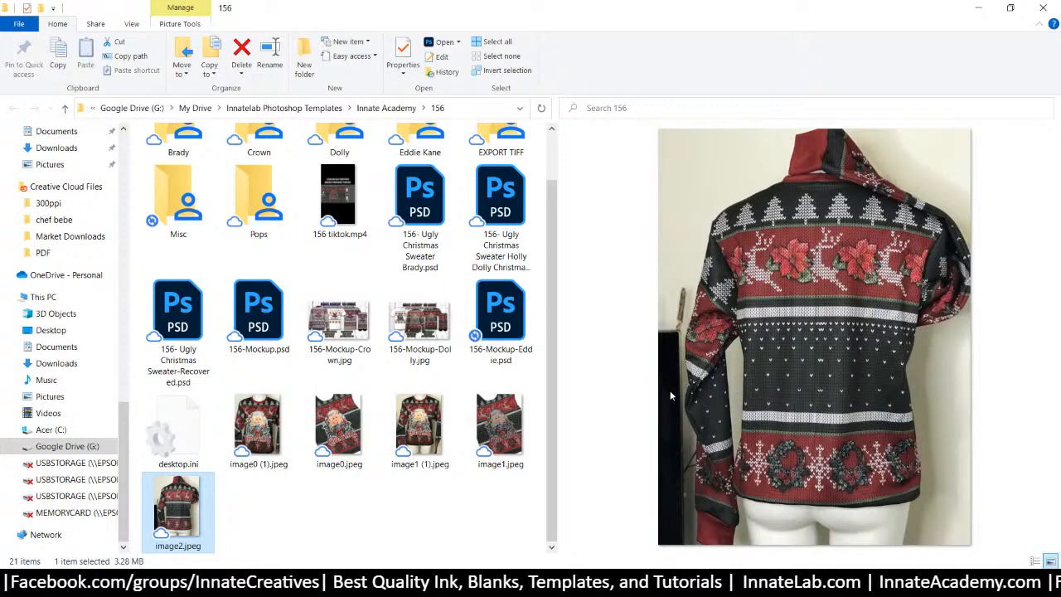
Preview image1.jpeg, then the full Holly Dolly sweater photo image1 (1).jpeg
left_click(489, 447)
left_click(430, 448)
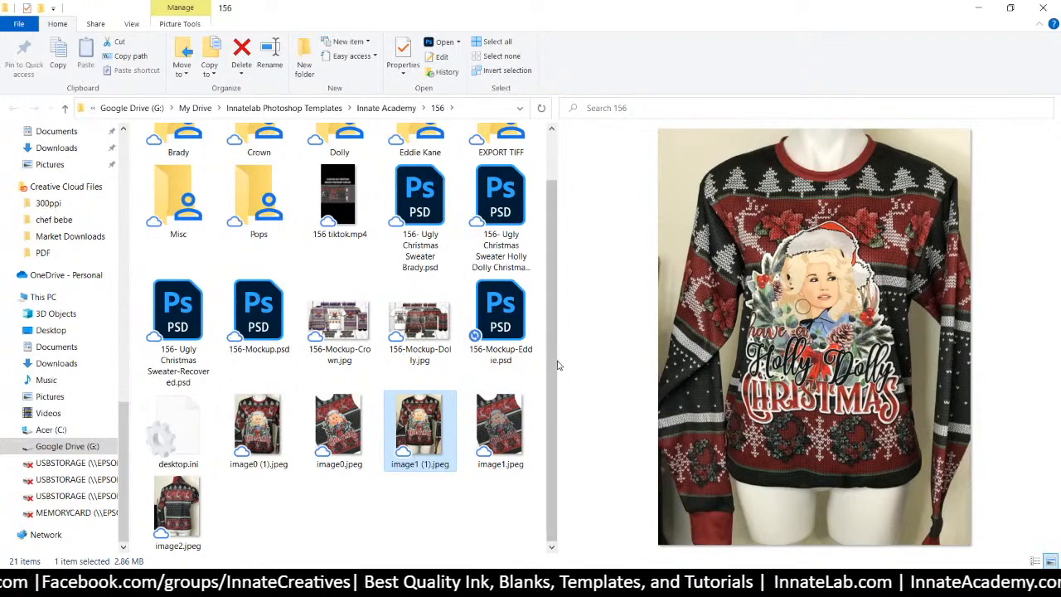
Narrow the file list to four columns so the sweater photo preview grows
left_click_drag(559, 361, 514, 364)
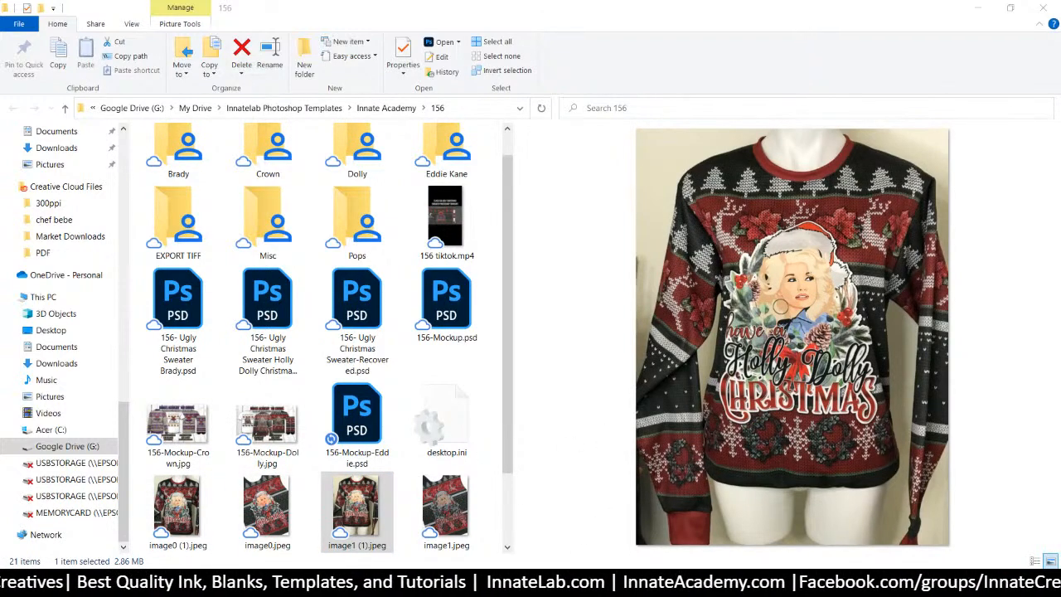
mouse_move(495, 585)
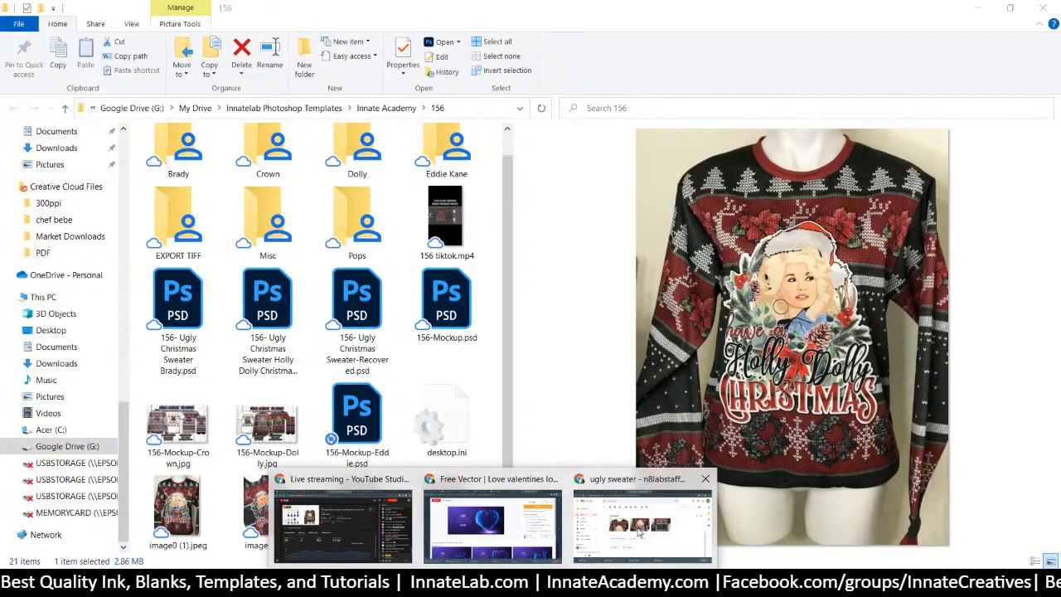